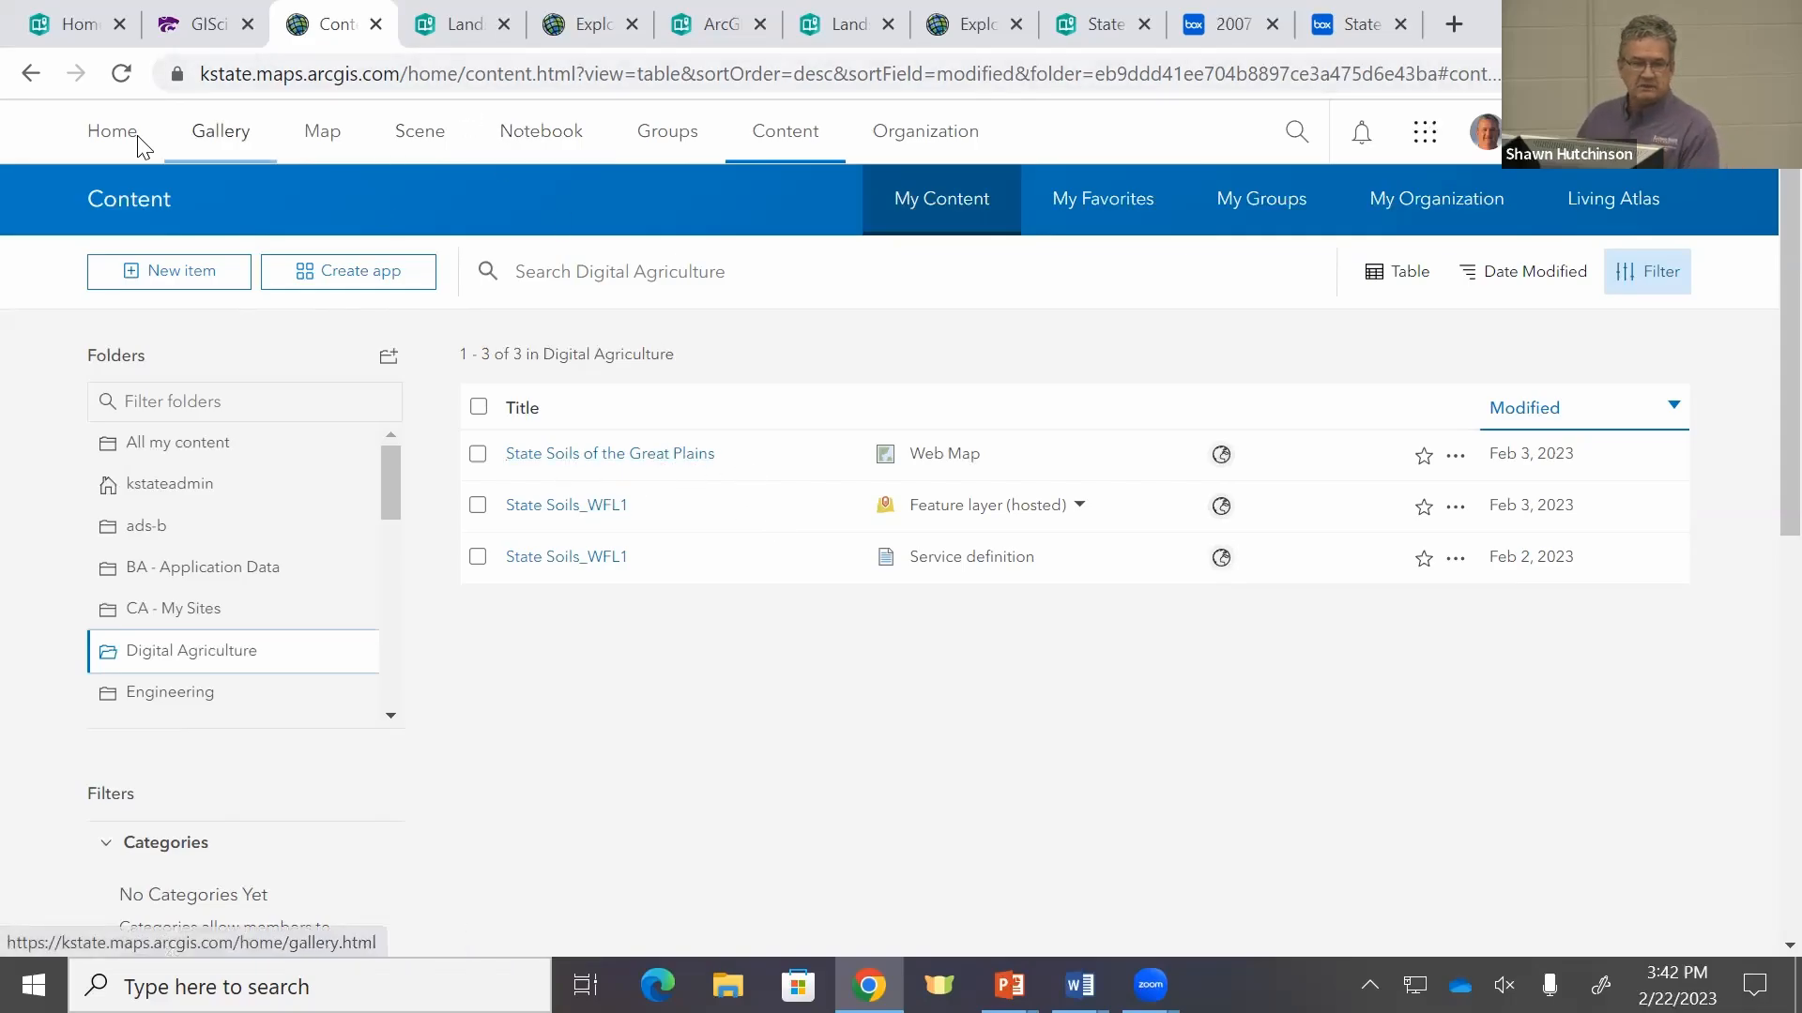
Step: Start a new web map and change its basemap to Human Geography Map
click(323, 133)
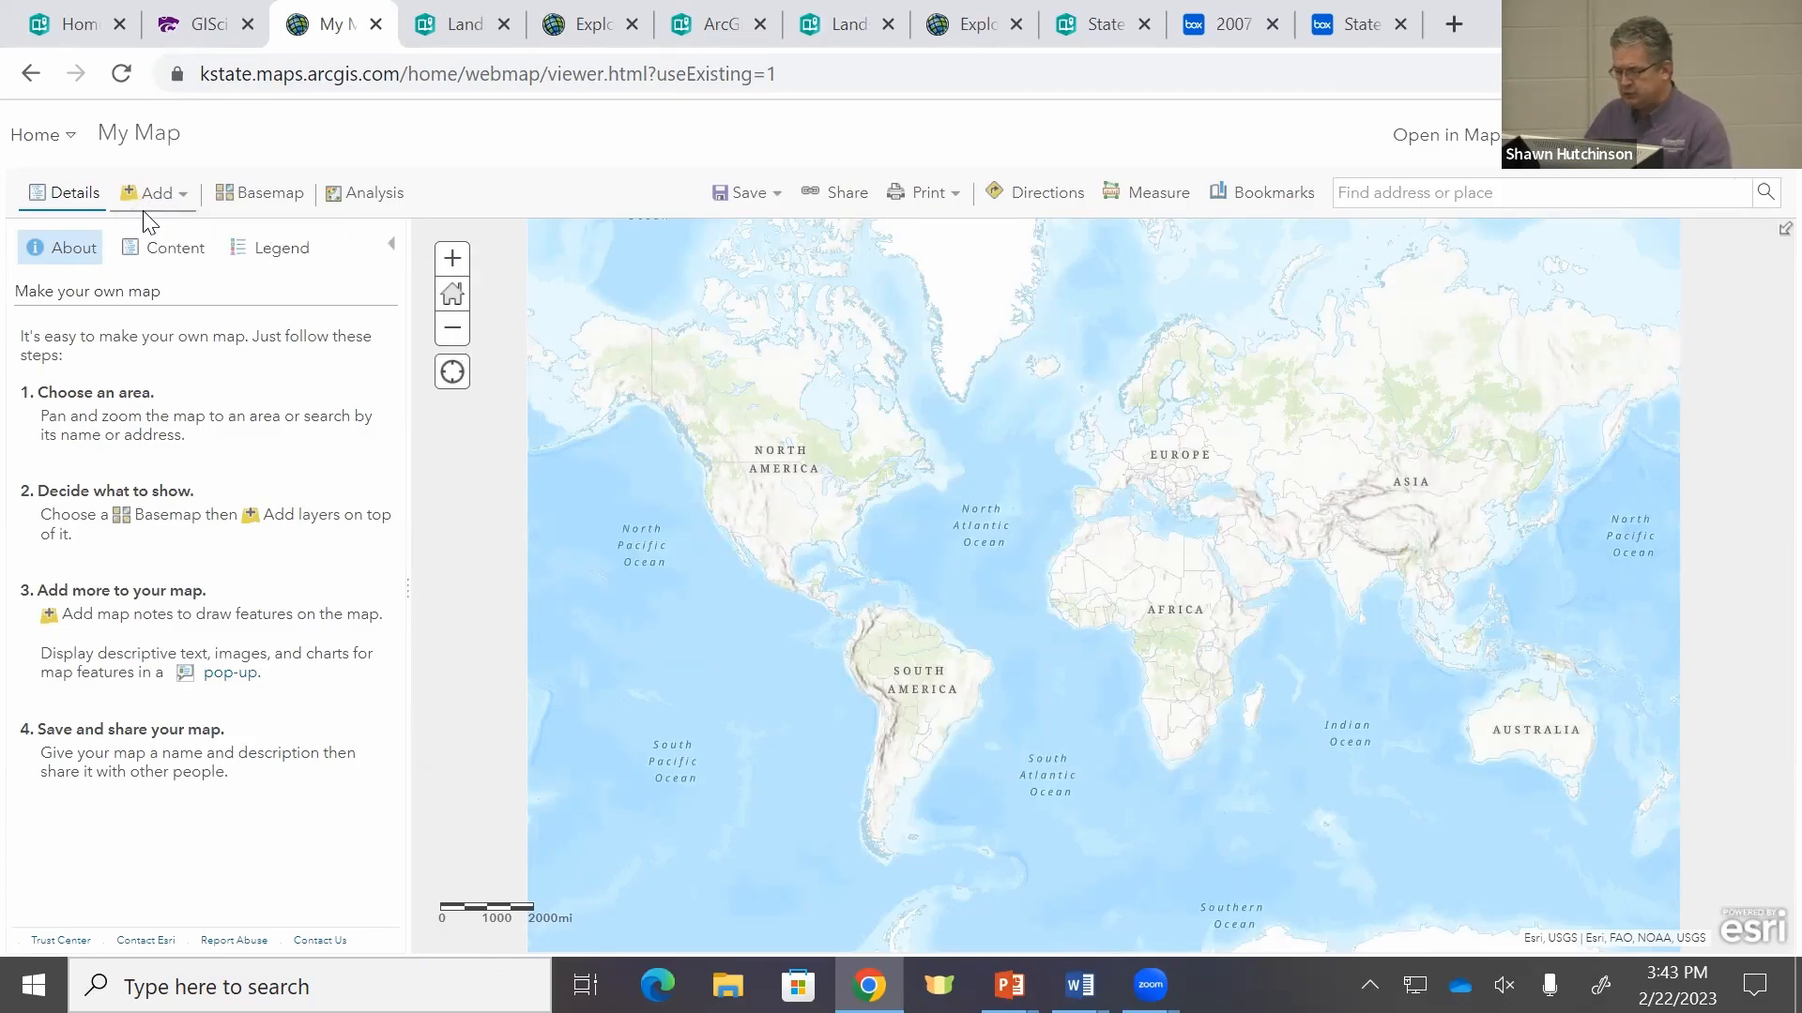
click(273, 195)
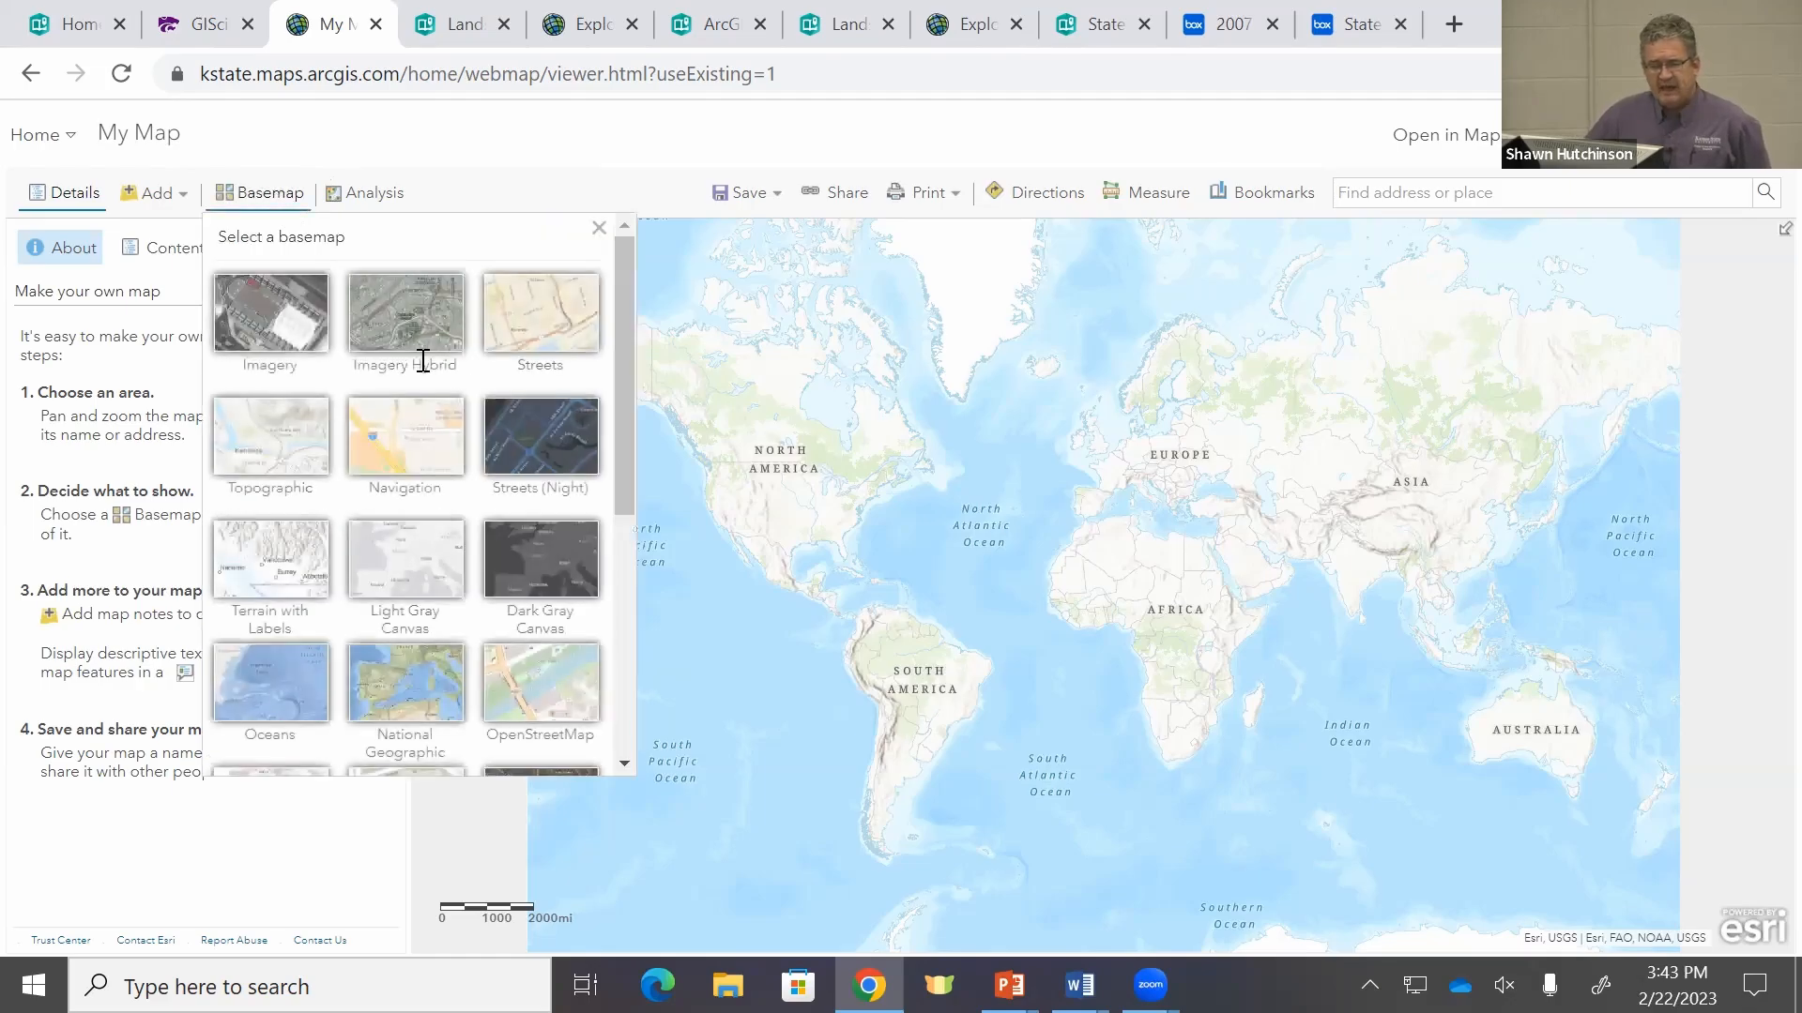
scroll(352, 535, down, 3)
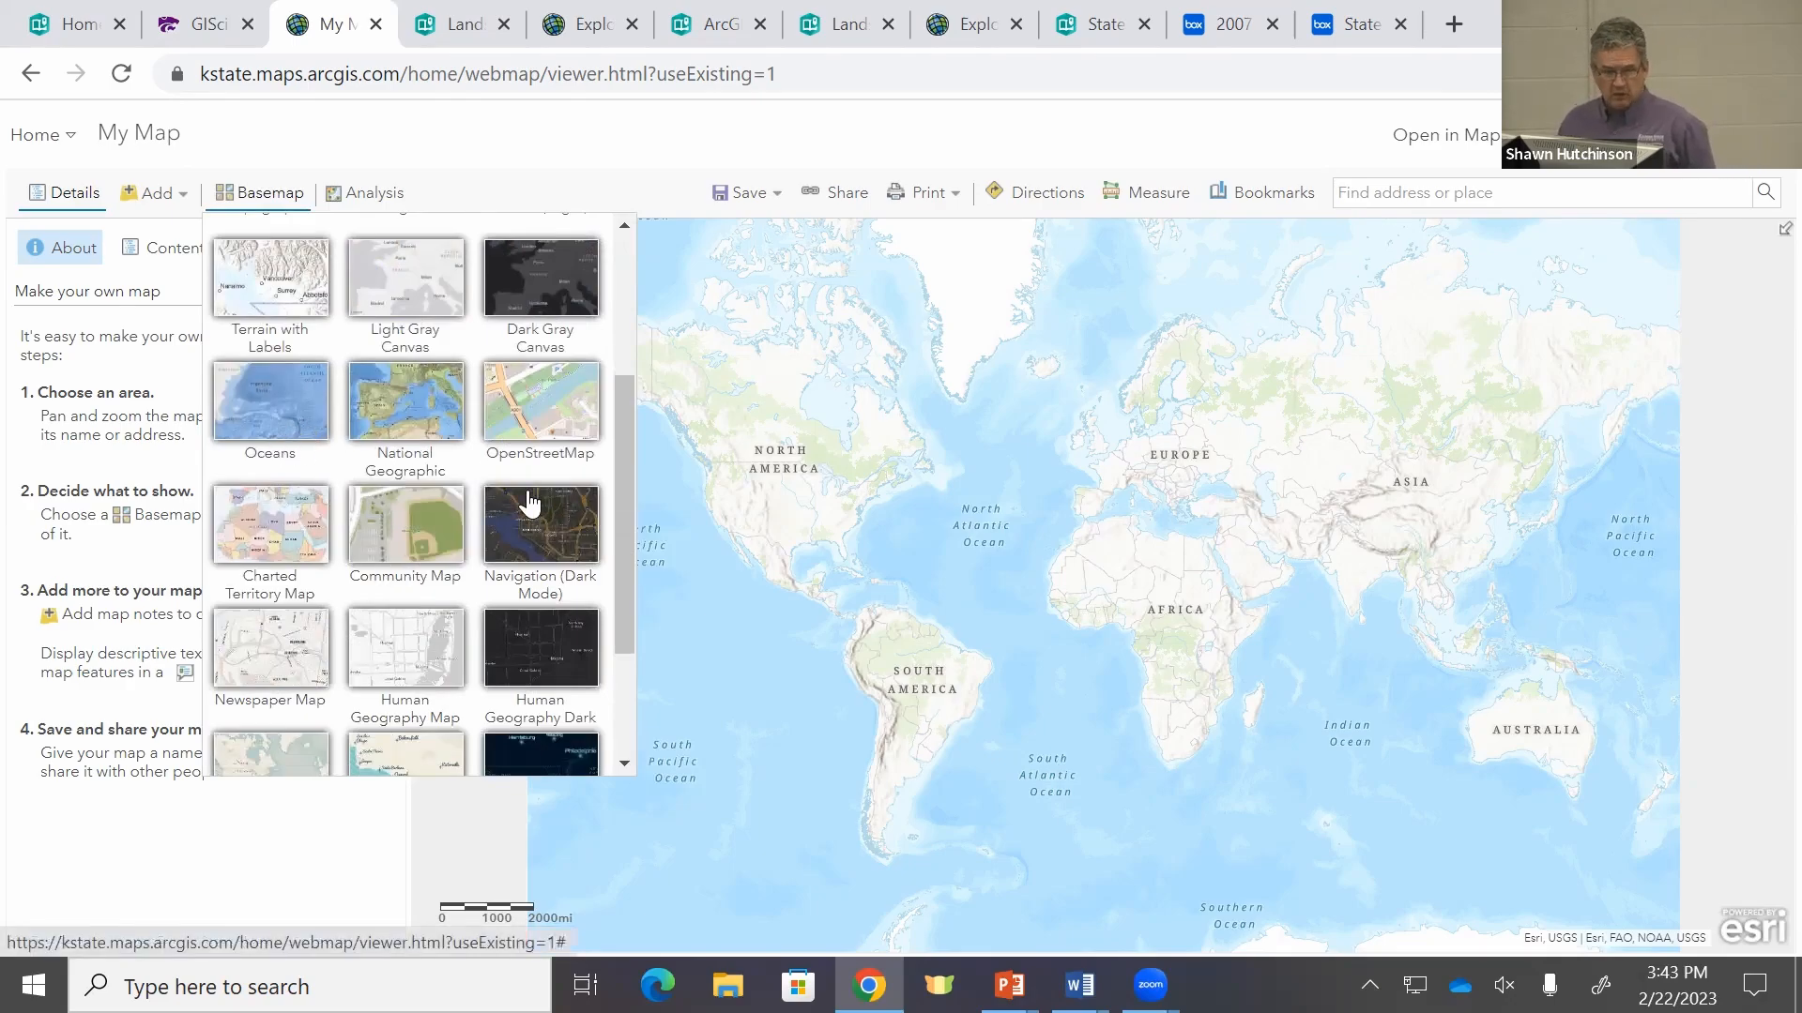
click(401, 660)
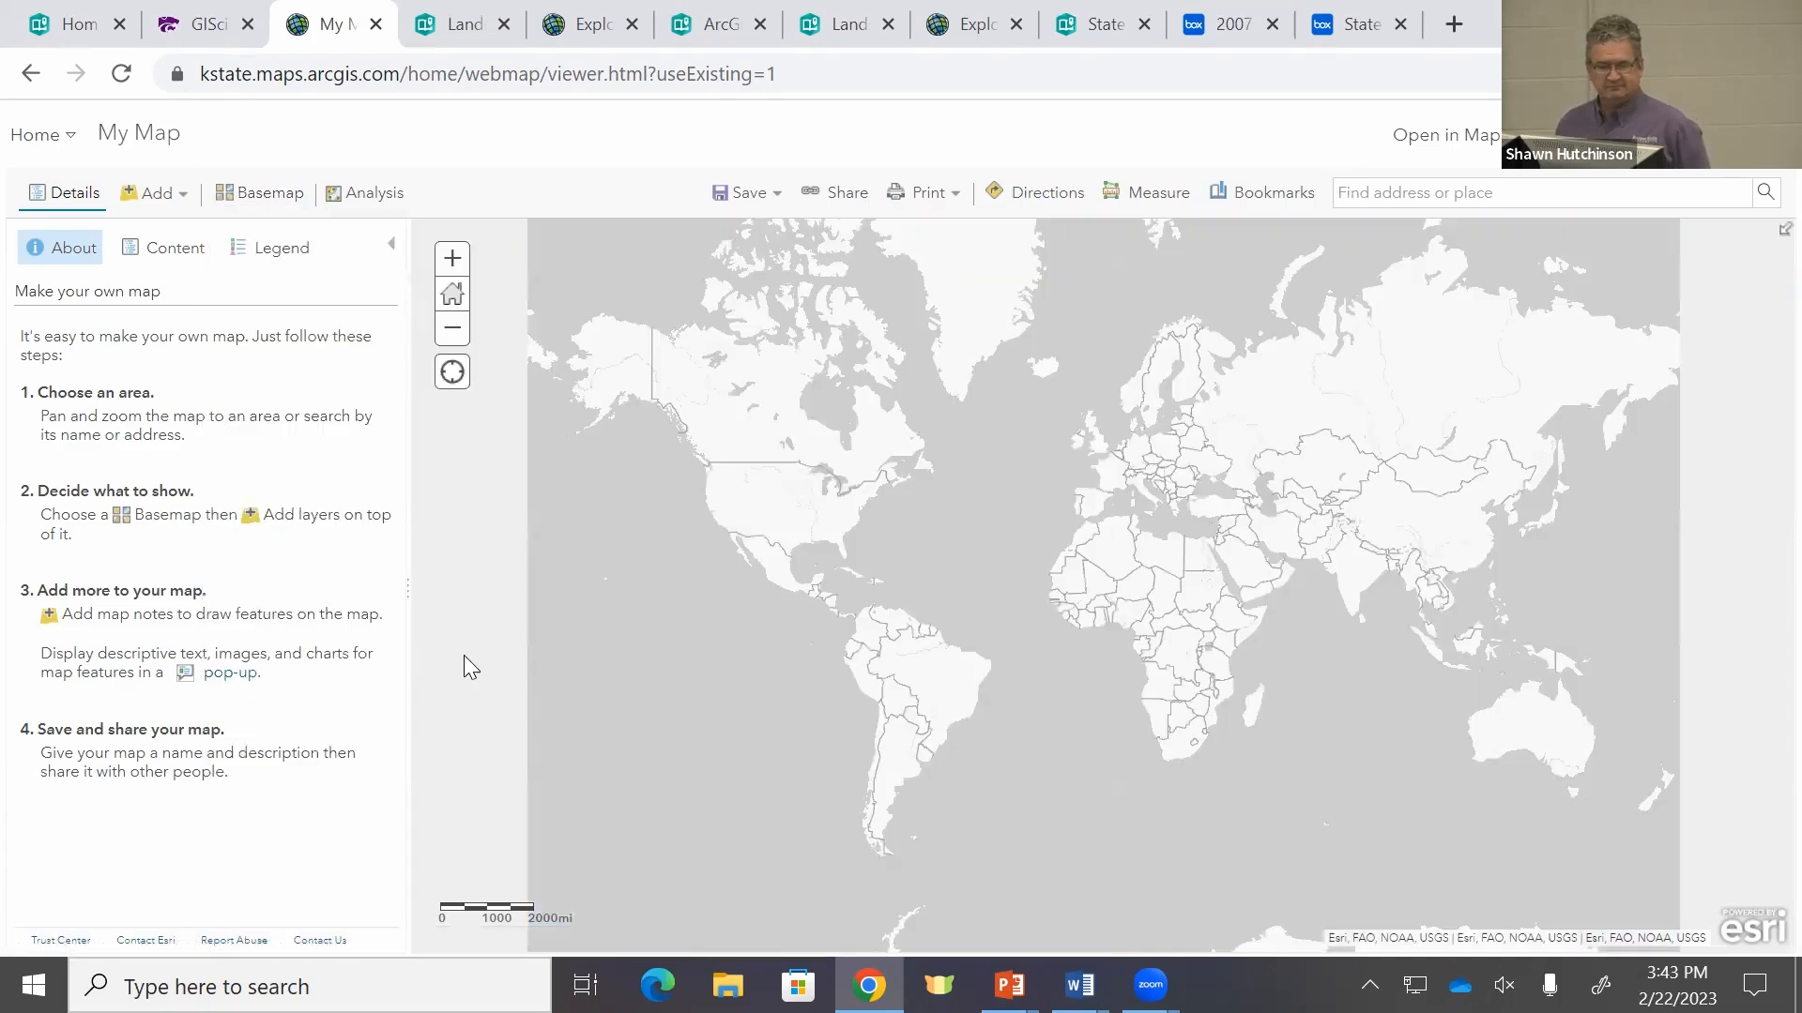
scroll(711, 488, down, 2)
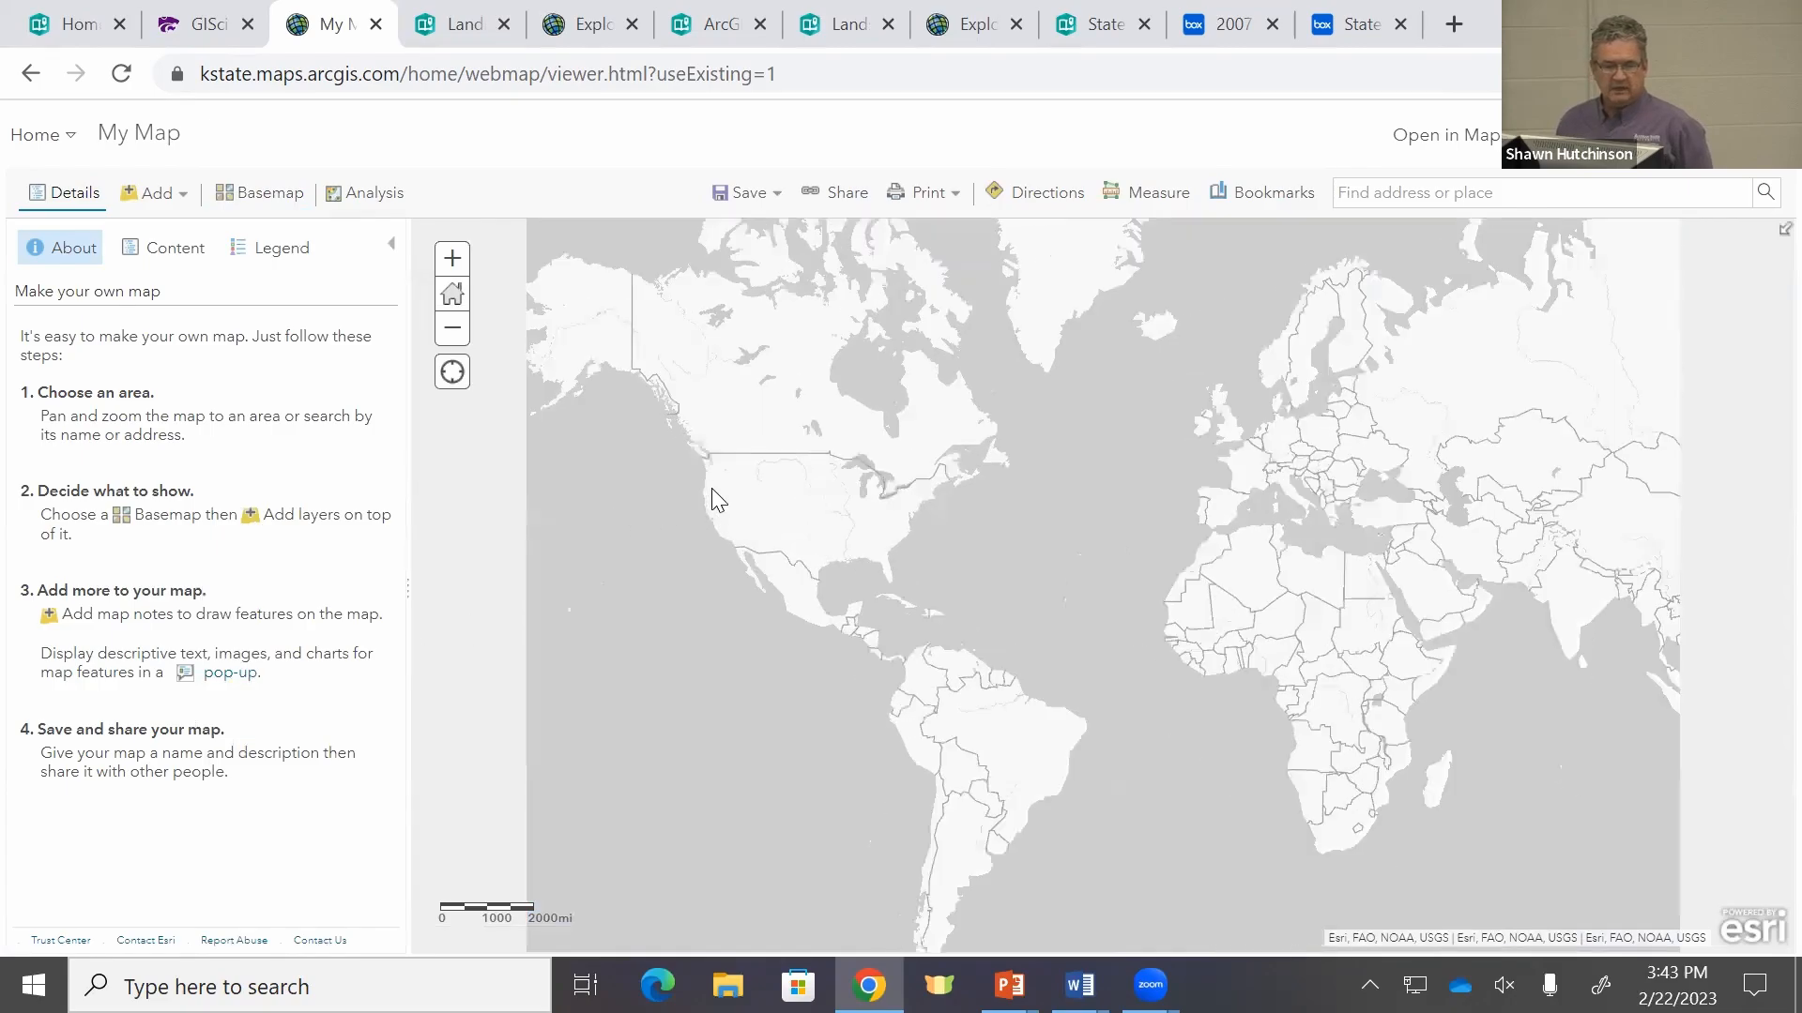
scroll(814, 524, up, 1)
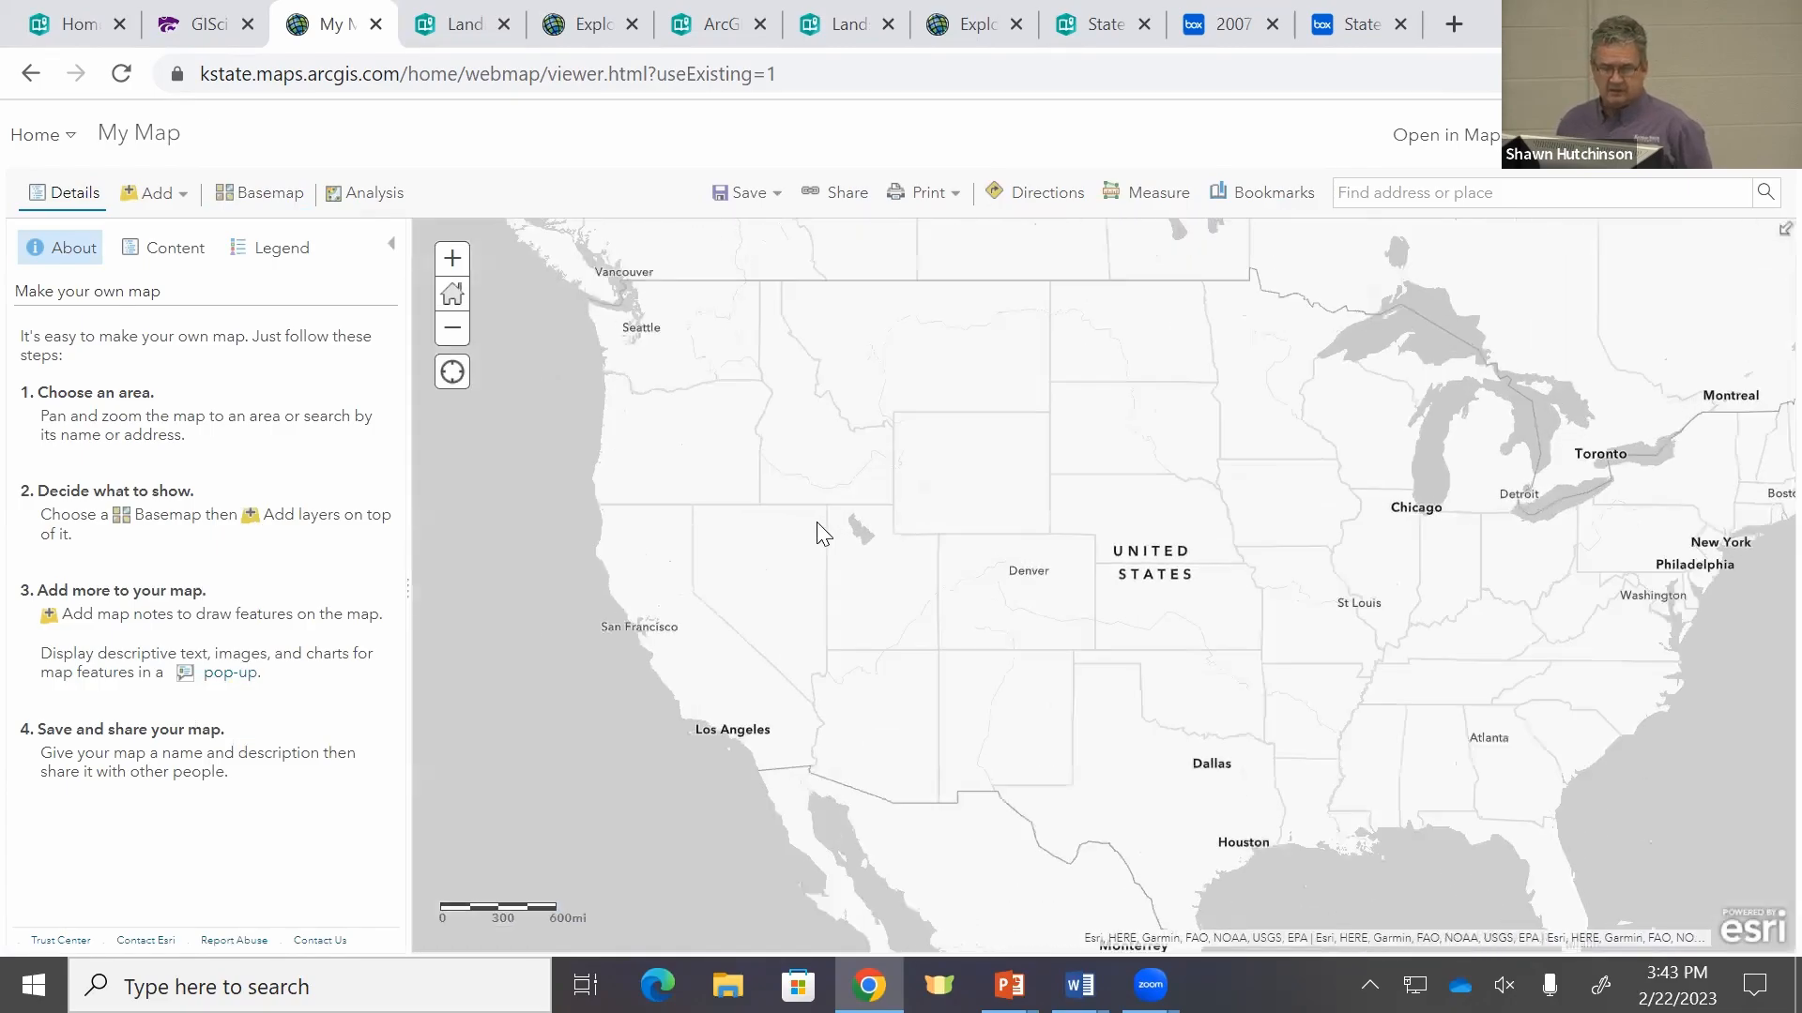
scroll(821, 536, down, 1)
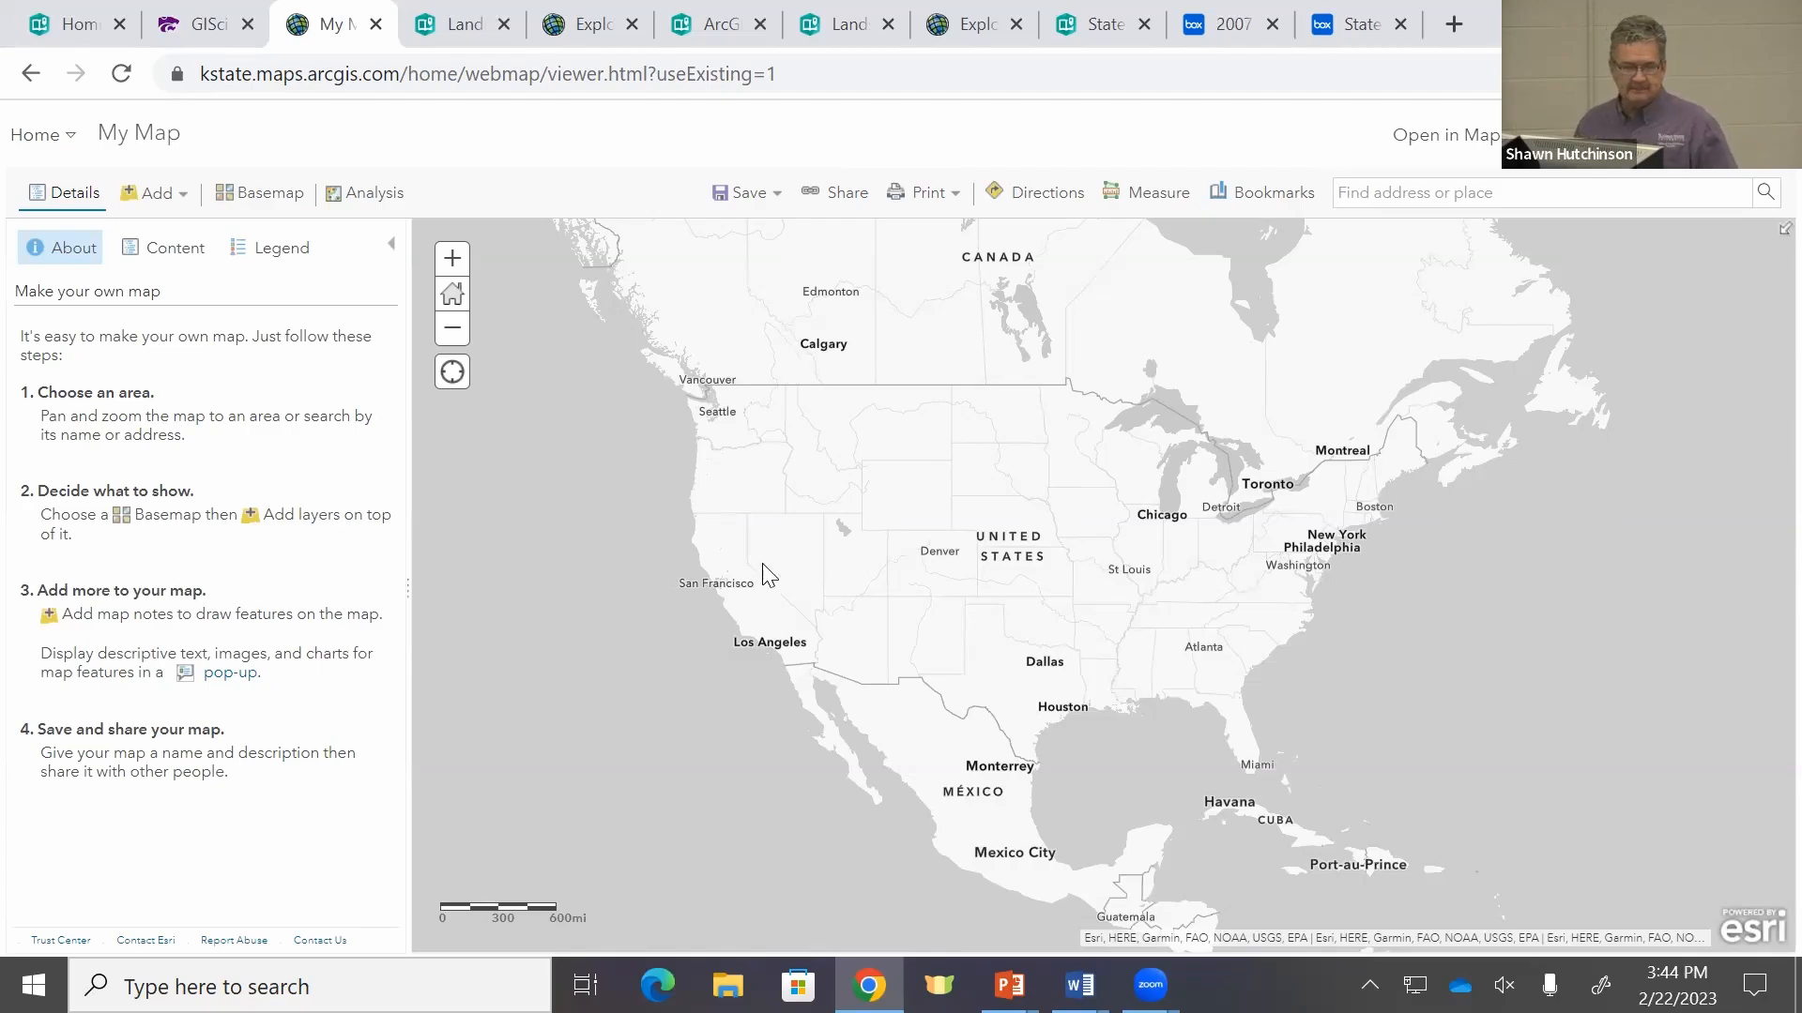
Step: Start a search for layers to add and set its source to My Organization
click(152, 199)
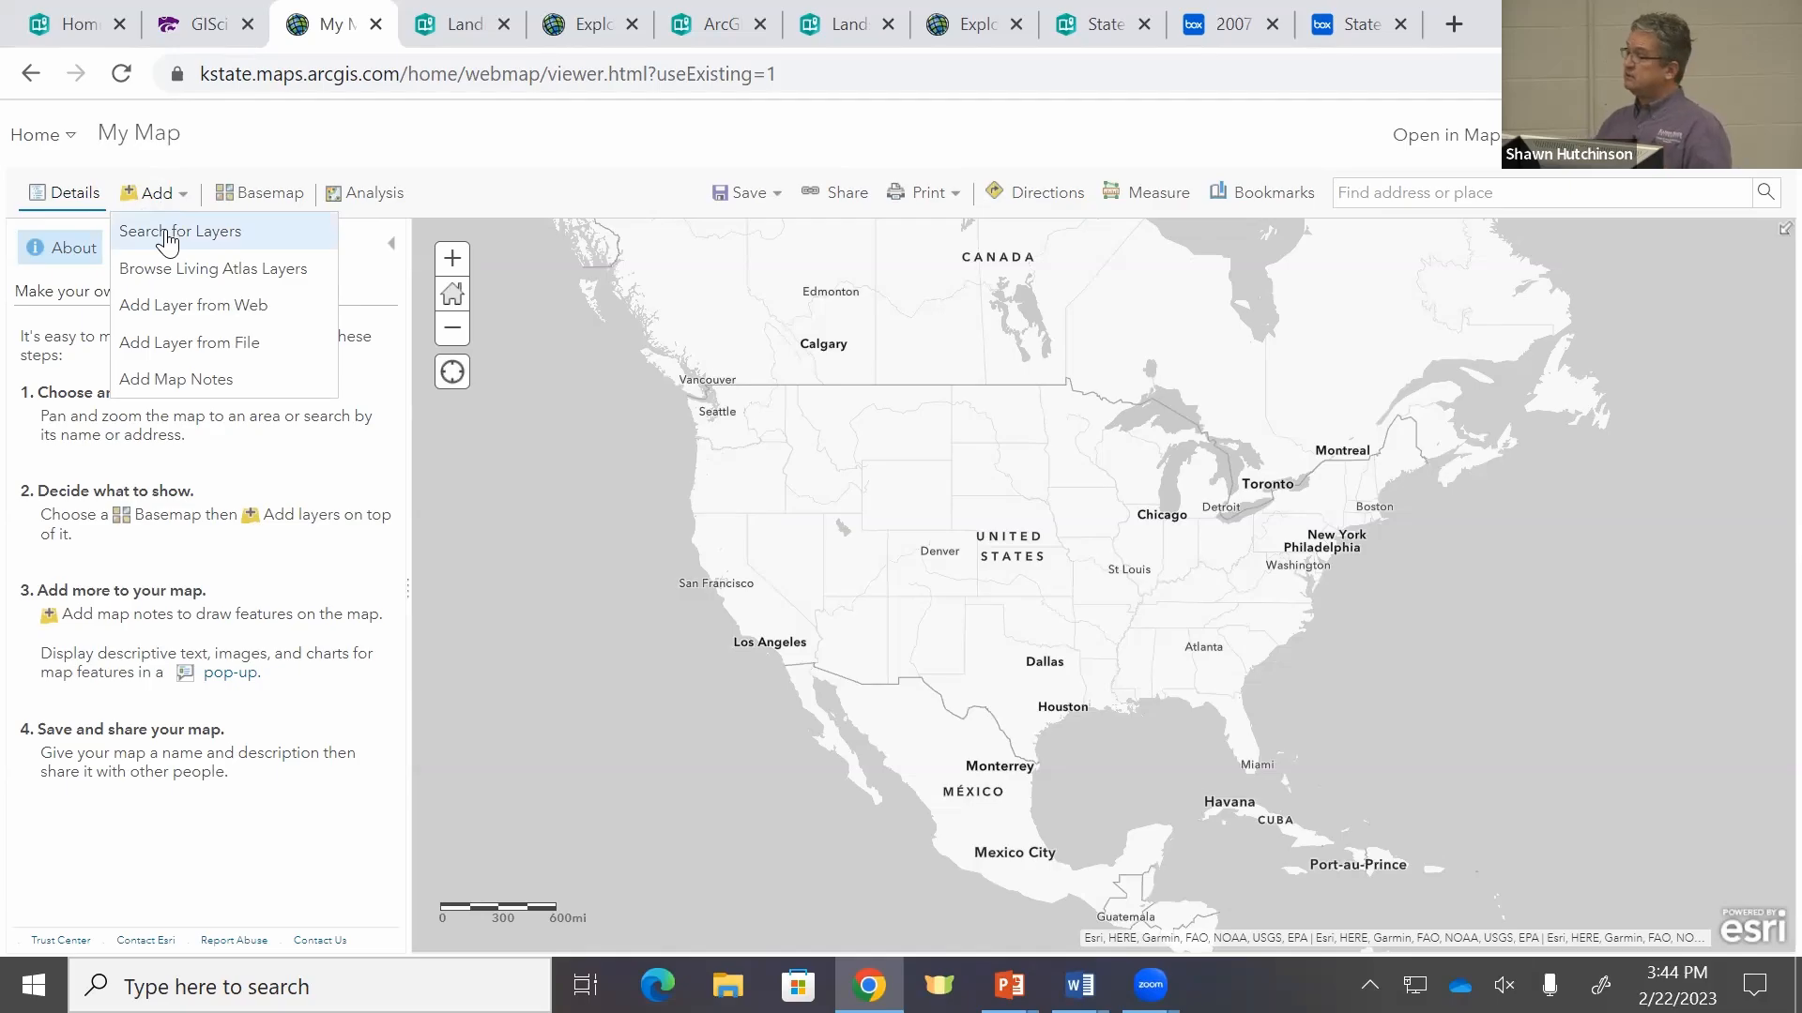
click(168, 234)
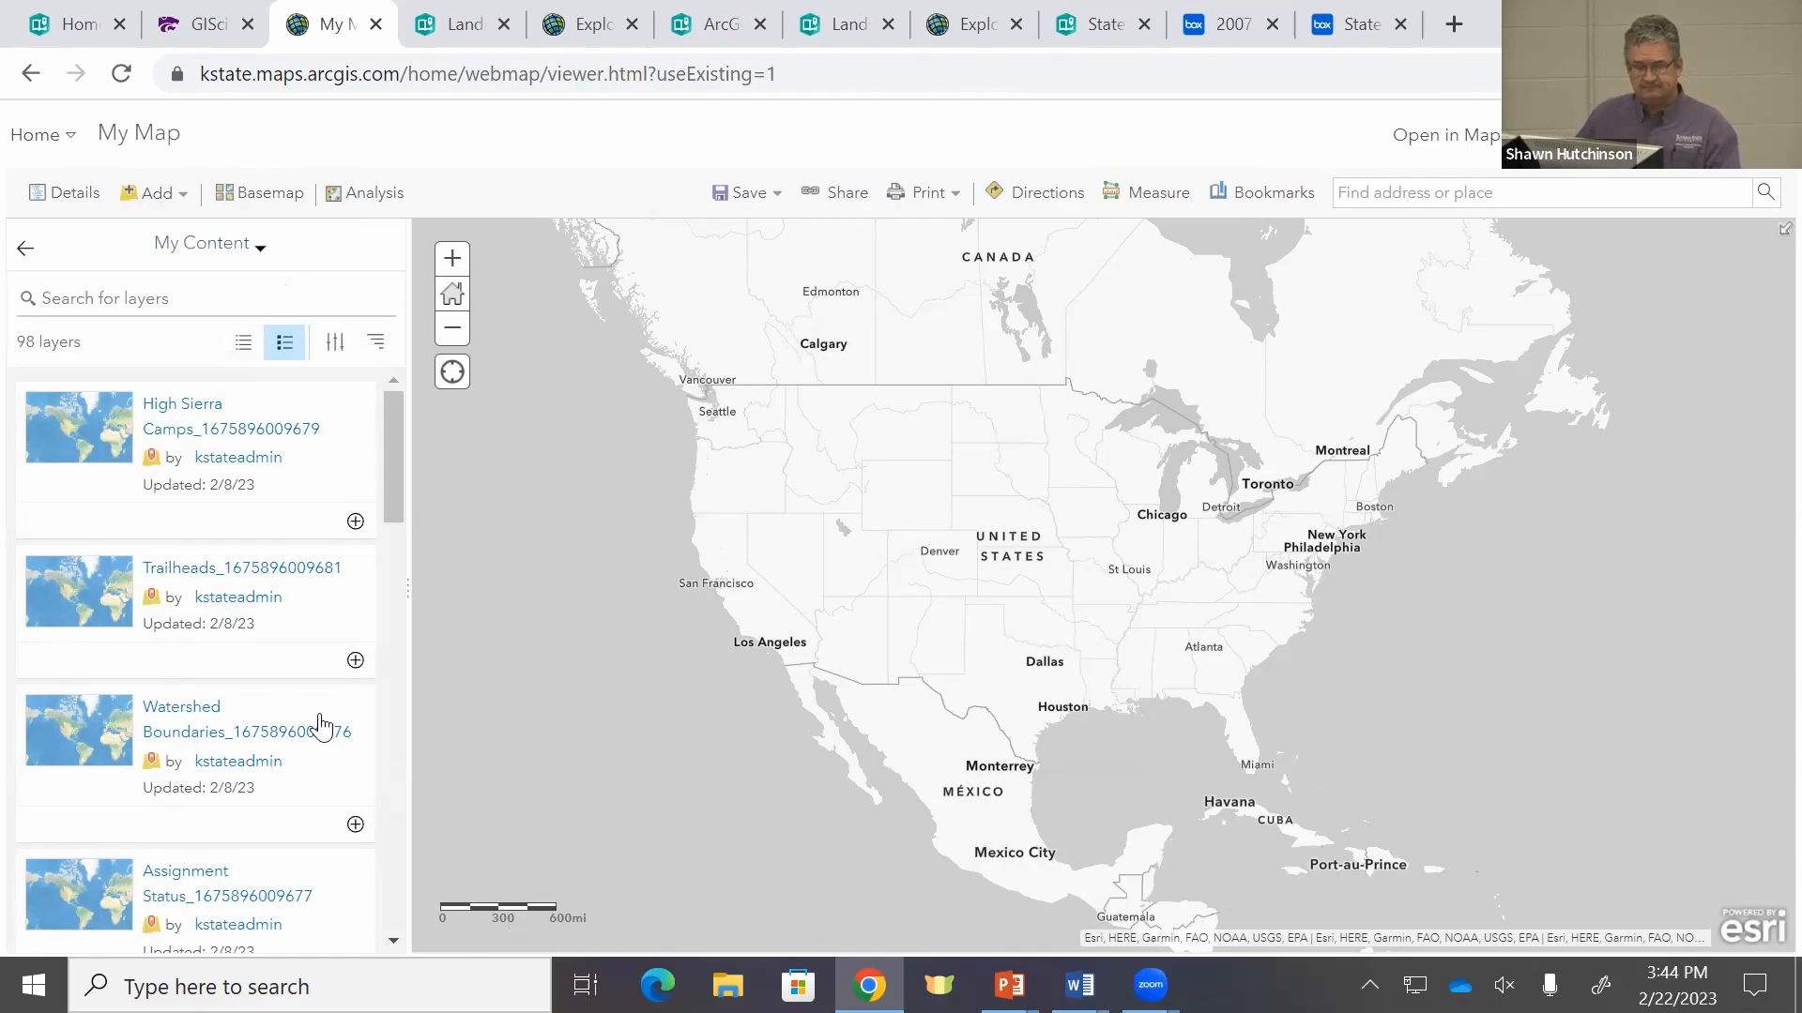
click(203, 246)
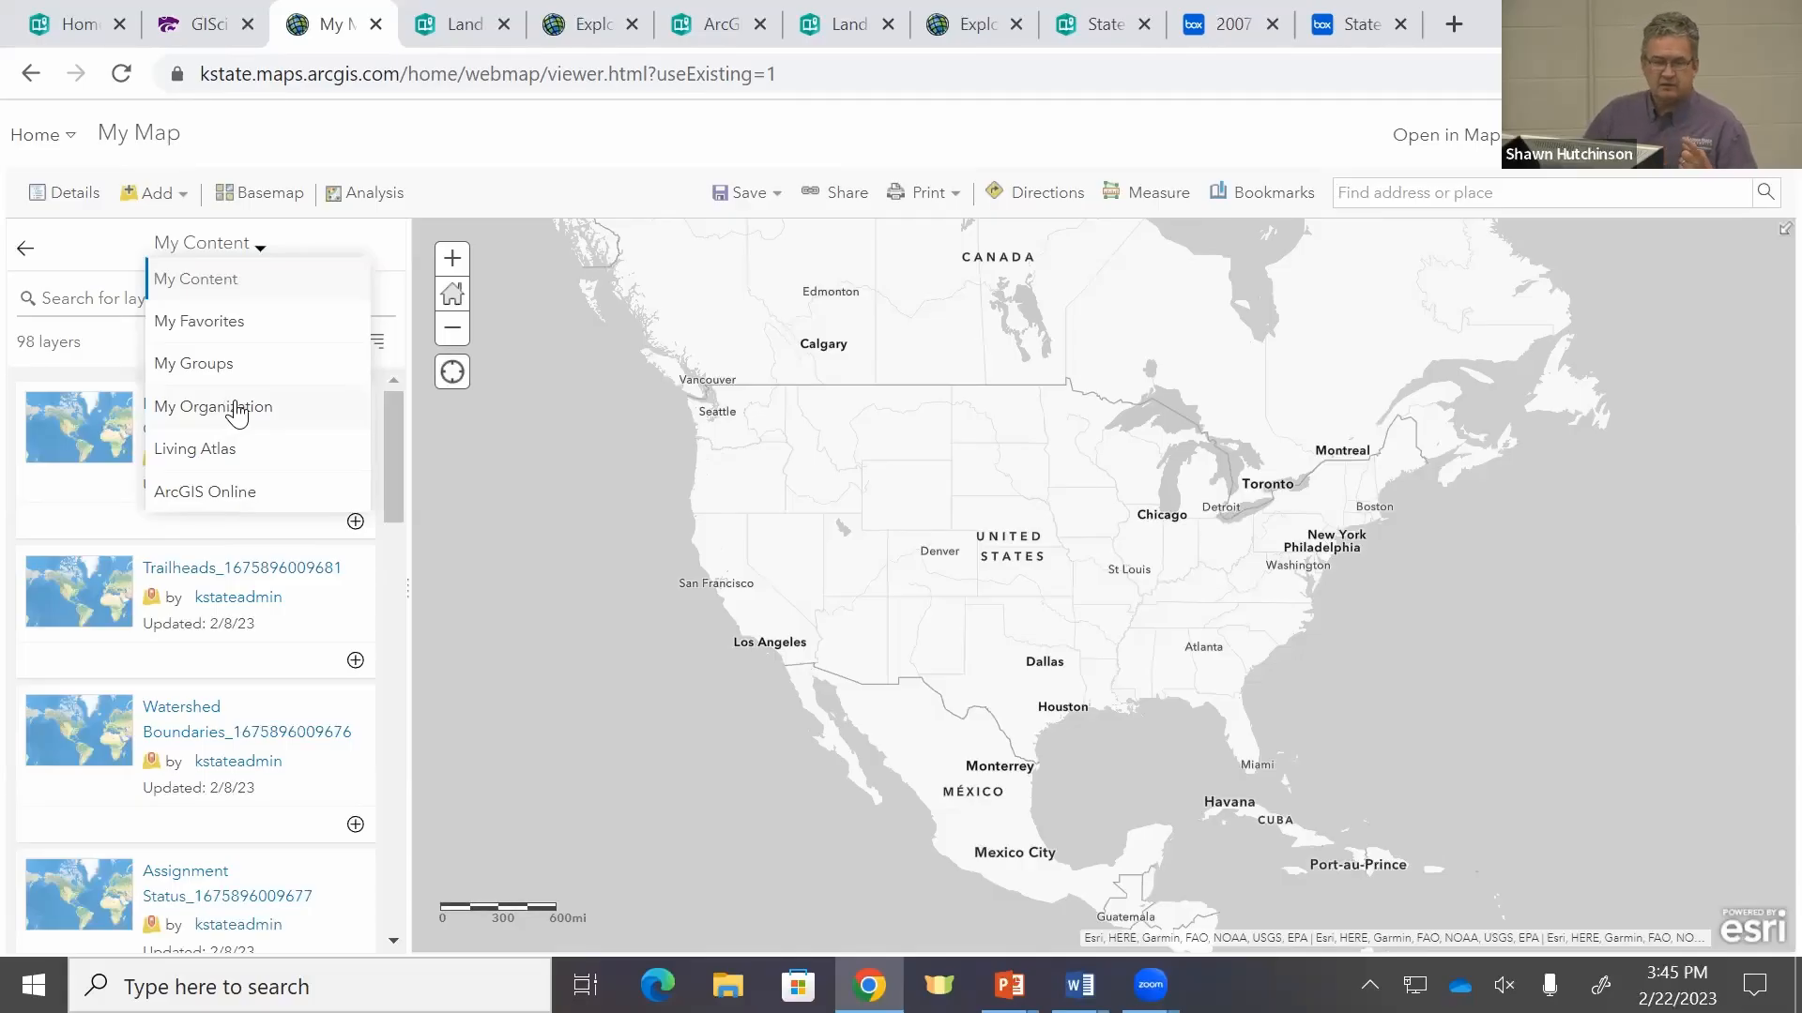
click(237, 410)
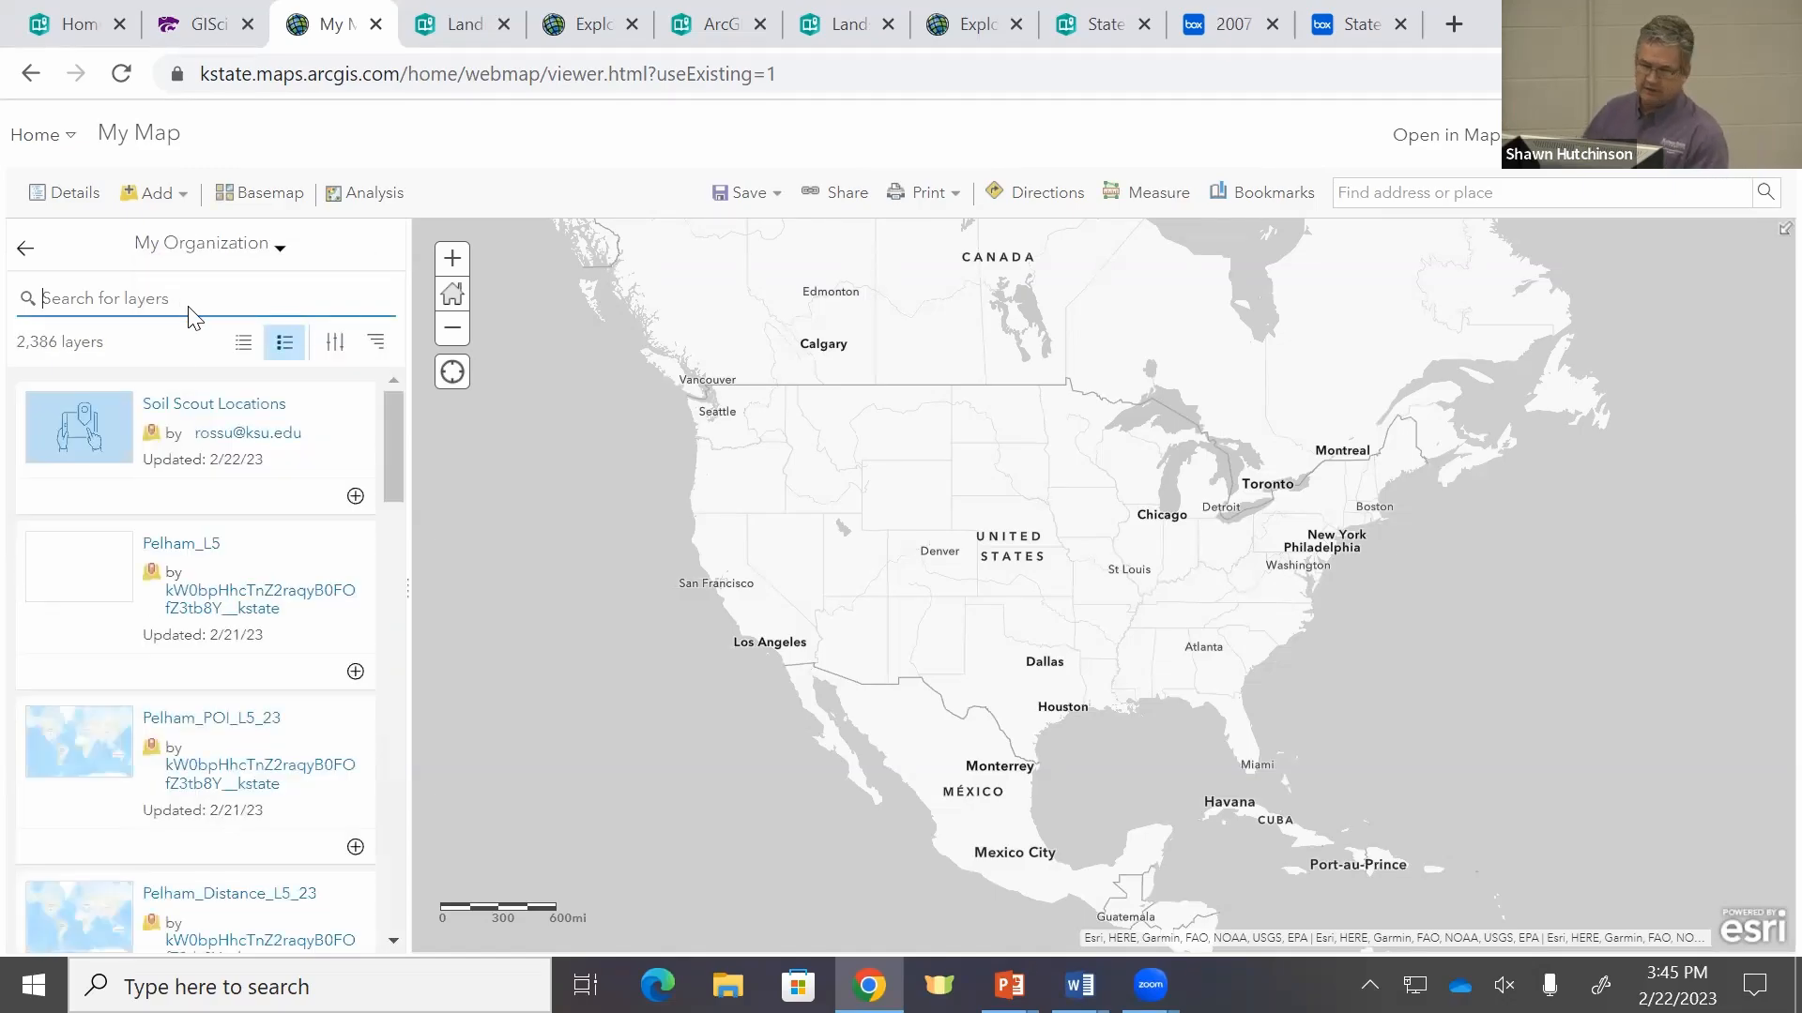
Step: Search the organization's layers for State Soils_WFL1 and add that feature layer to the map
click(193, 309)
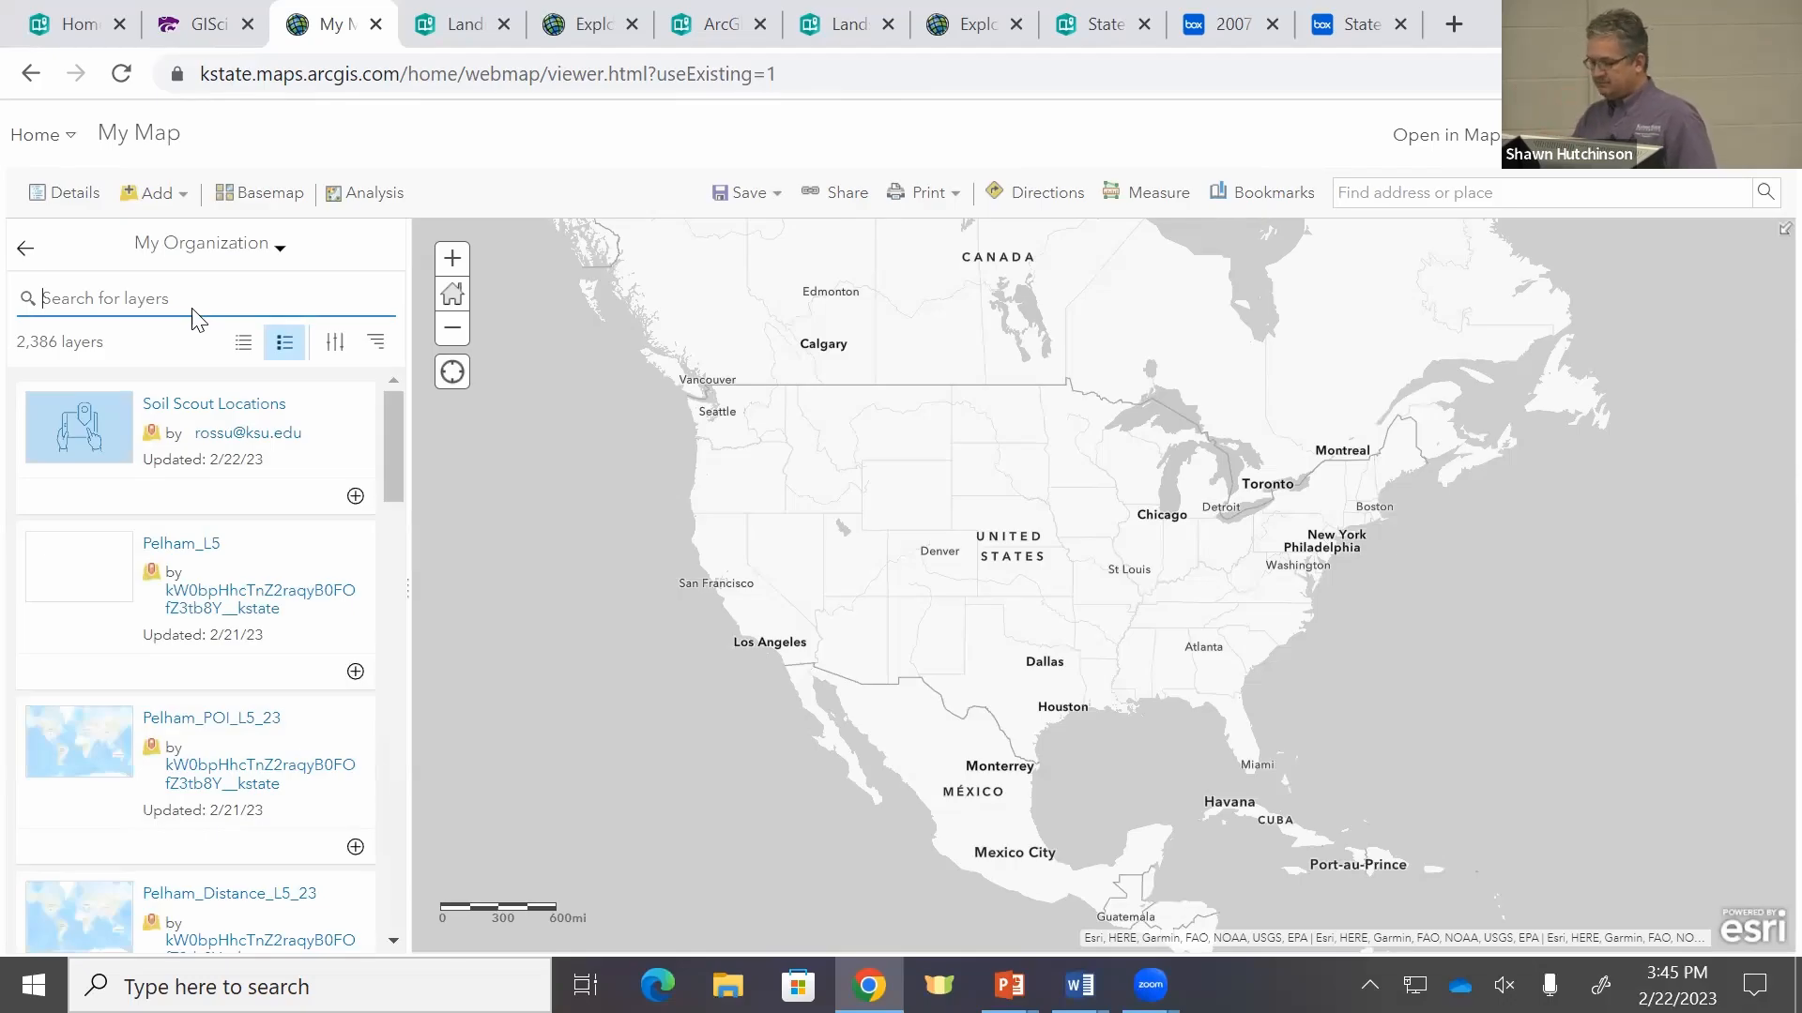
text(State Soils)
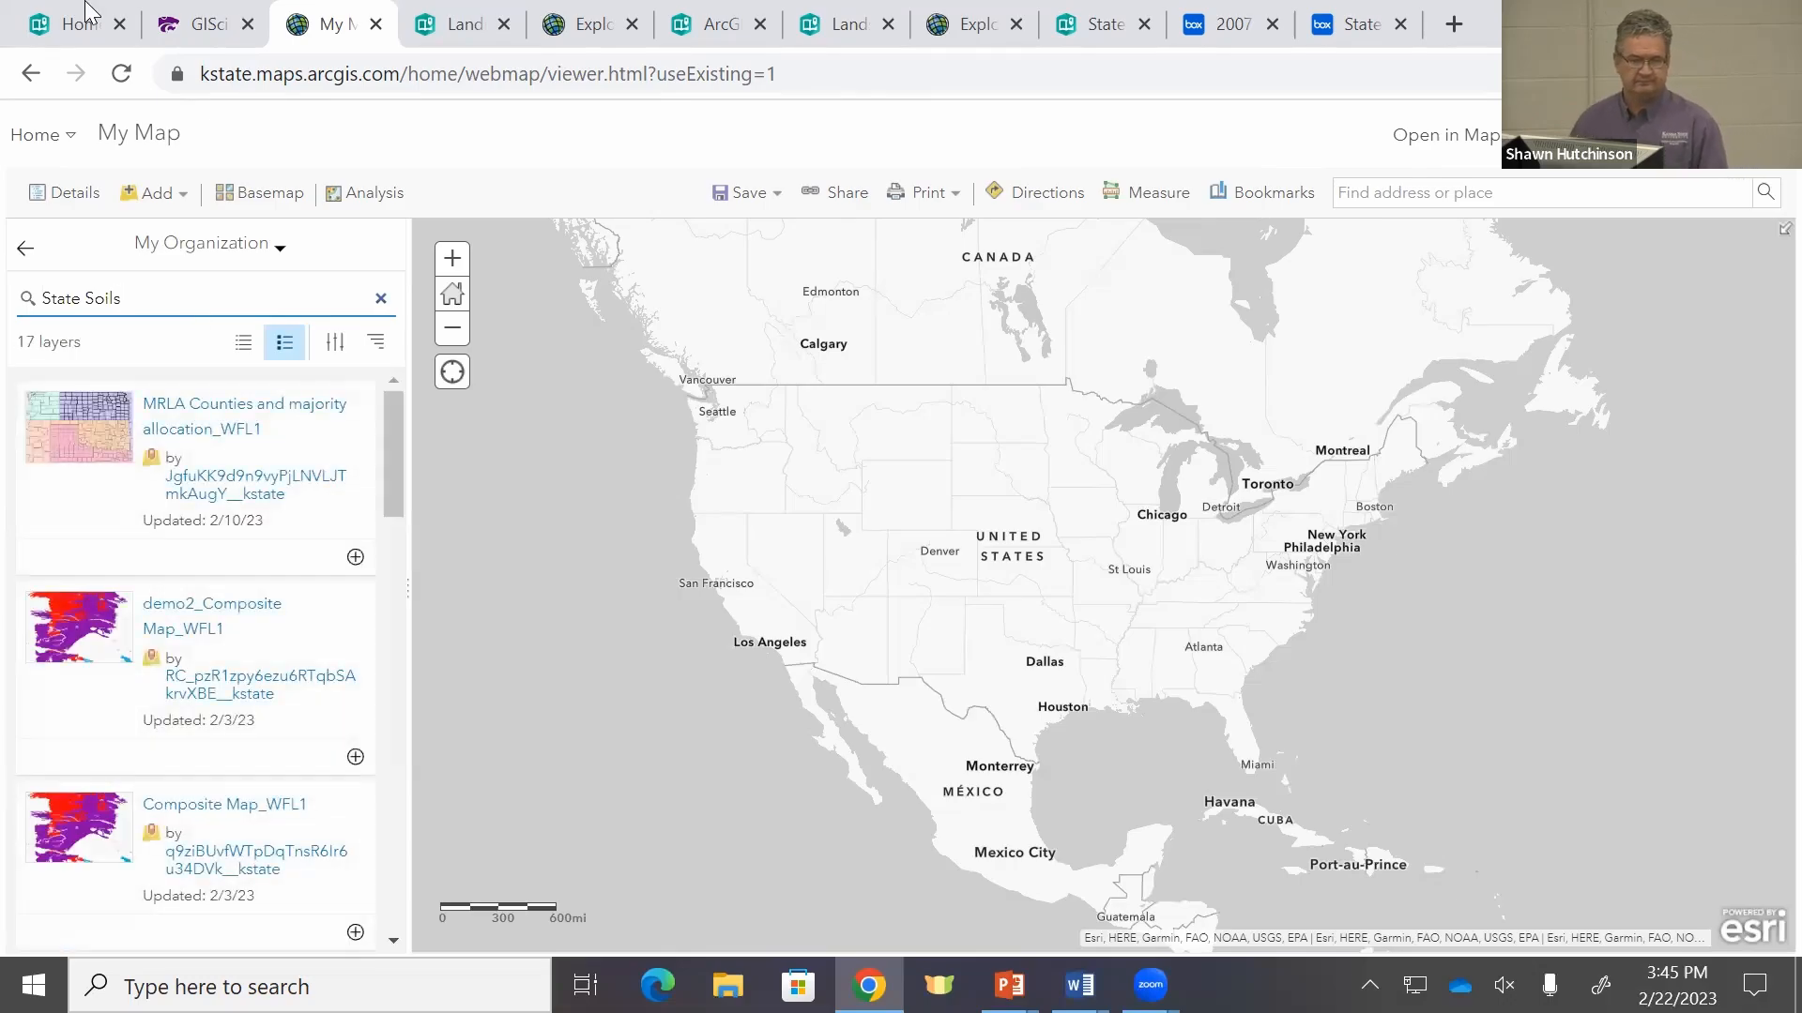
scroll(267, 533, down, 7)
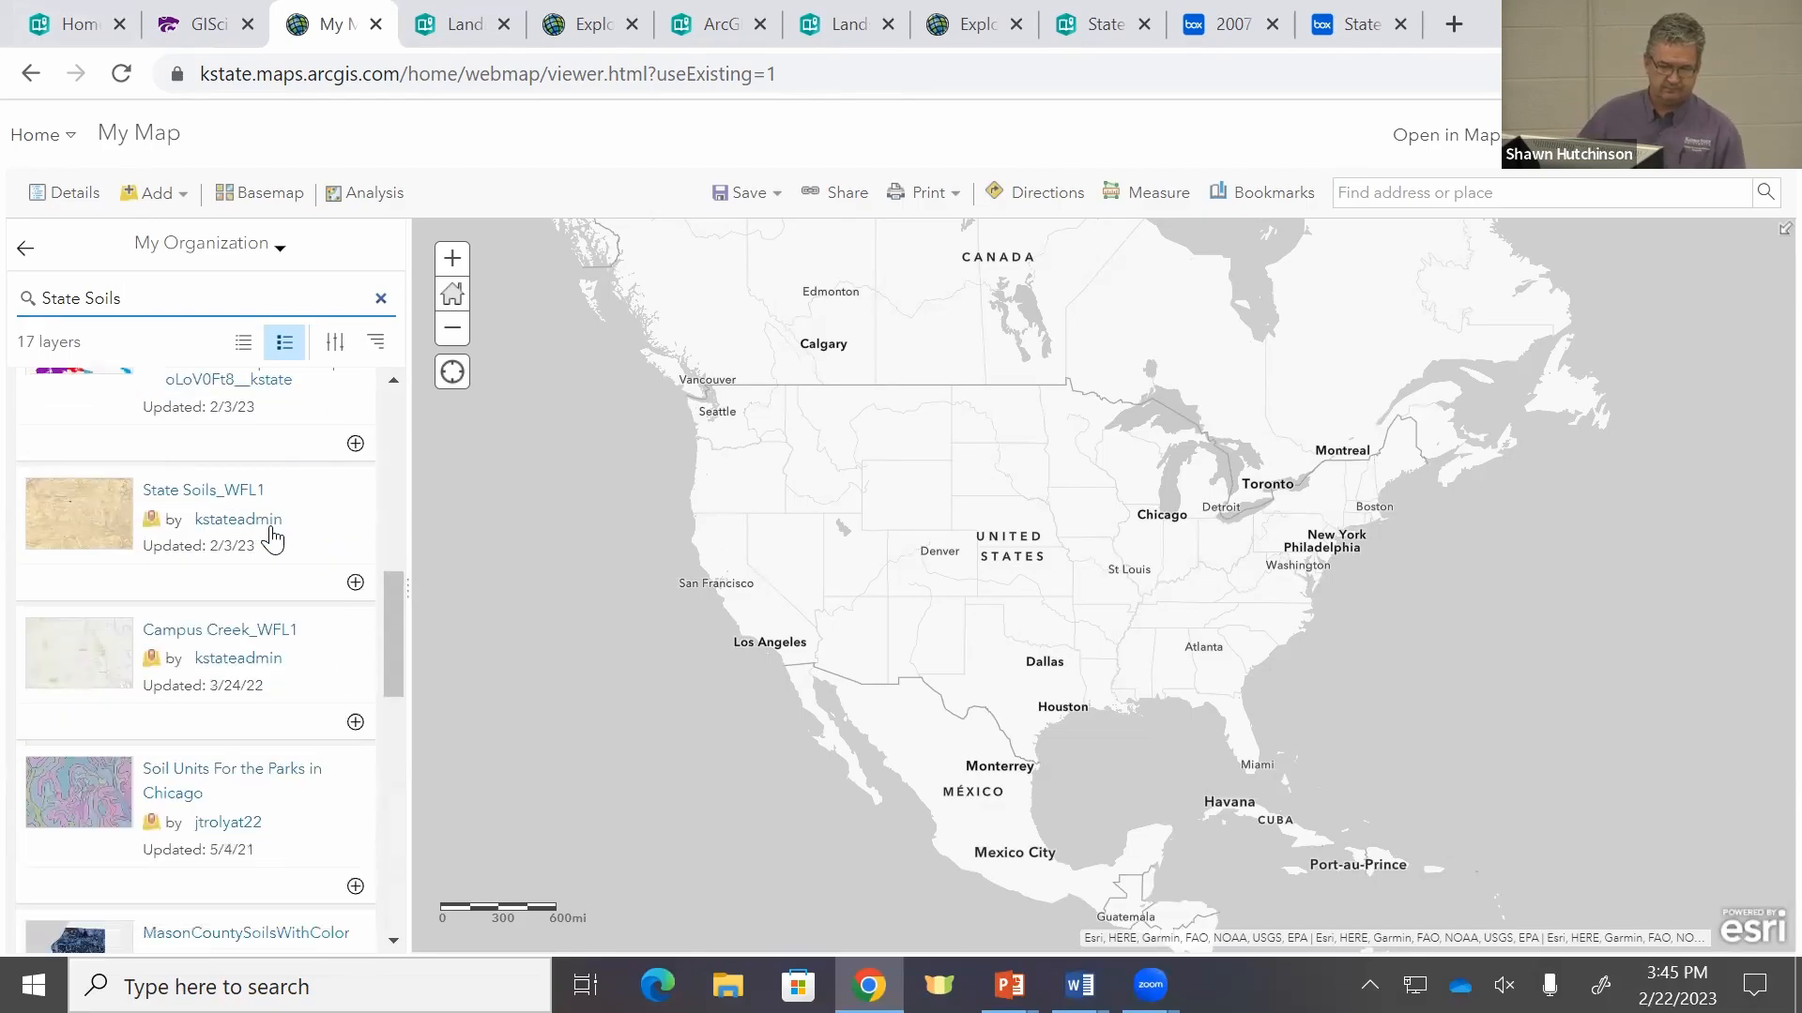
scroll(272, 533, up, 5)
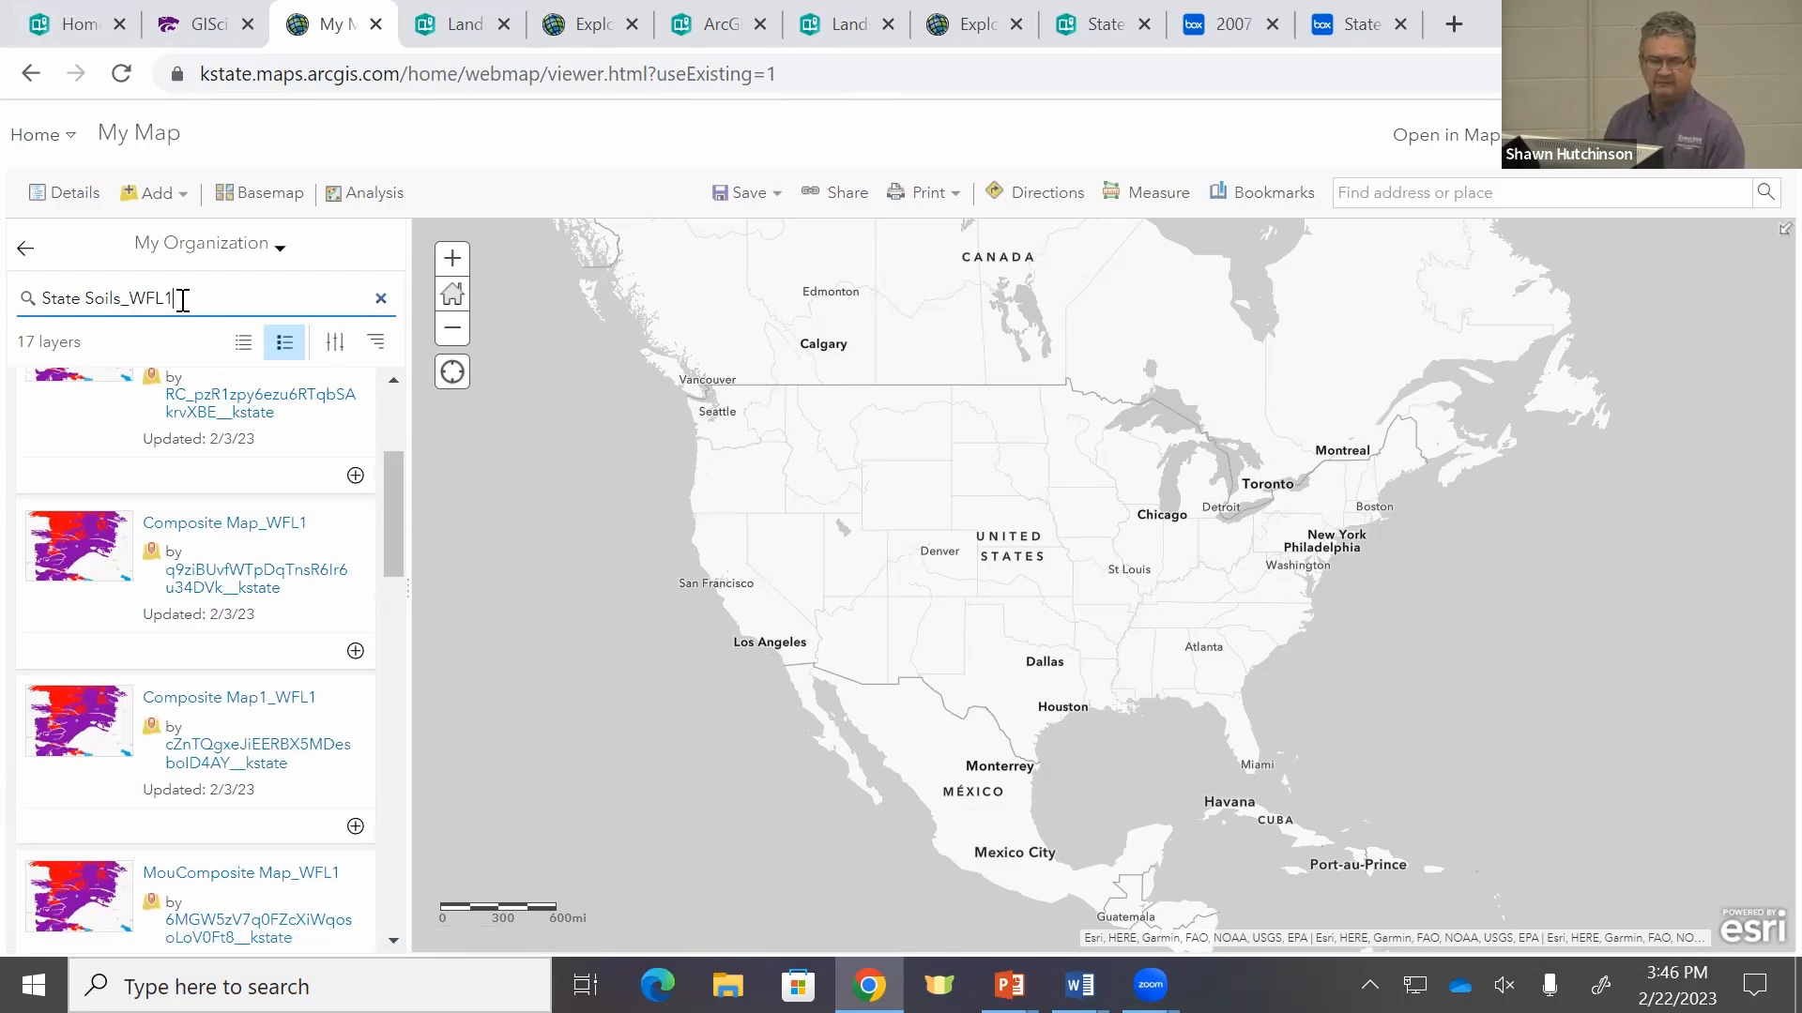
key(Return)
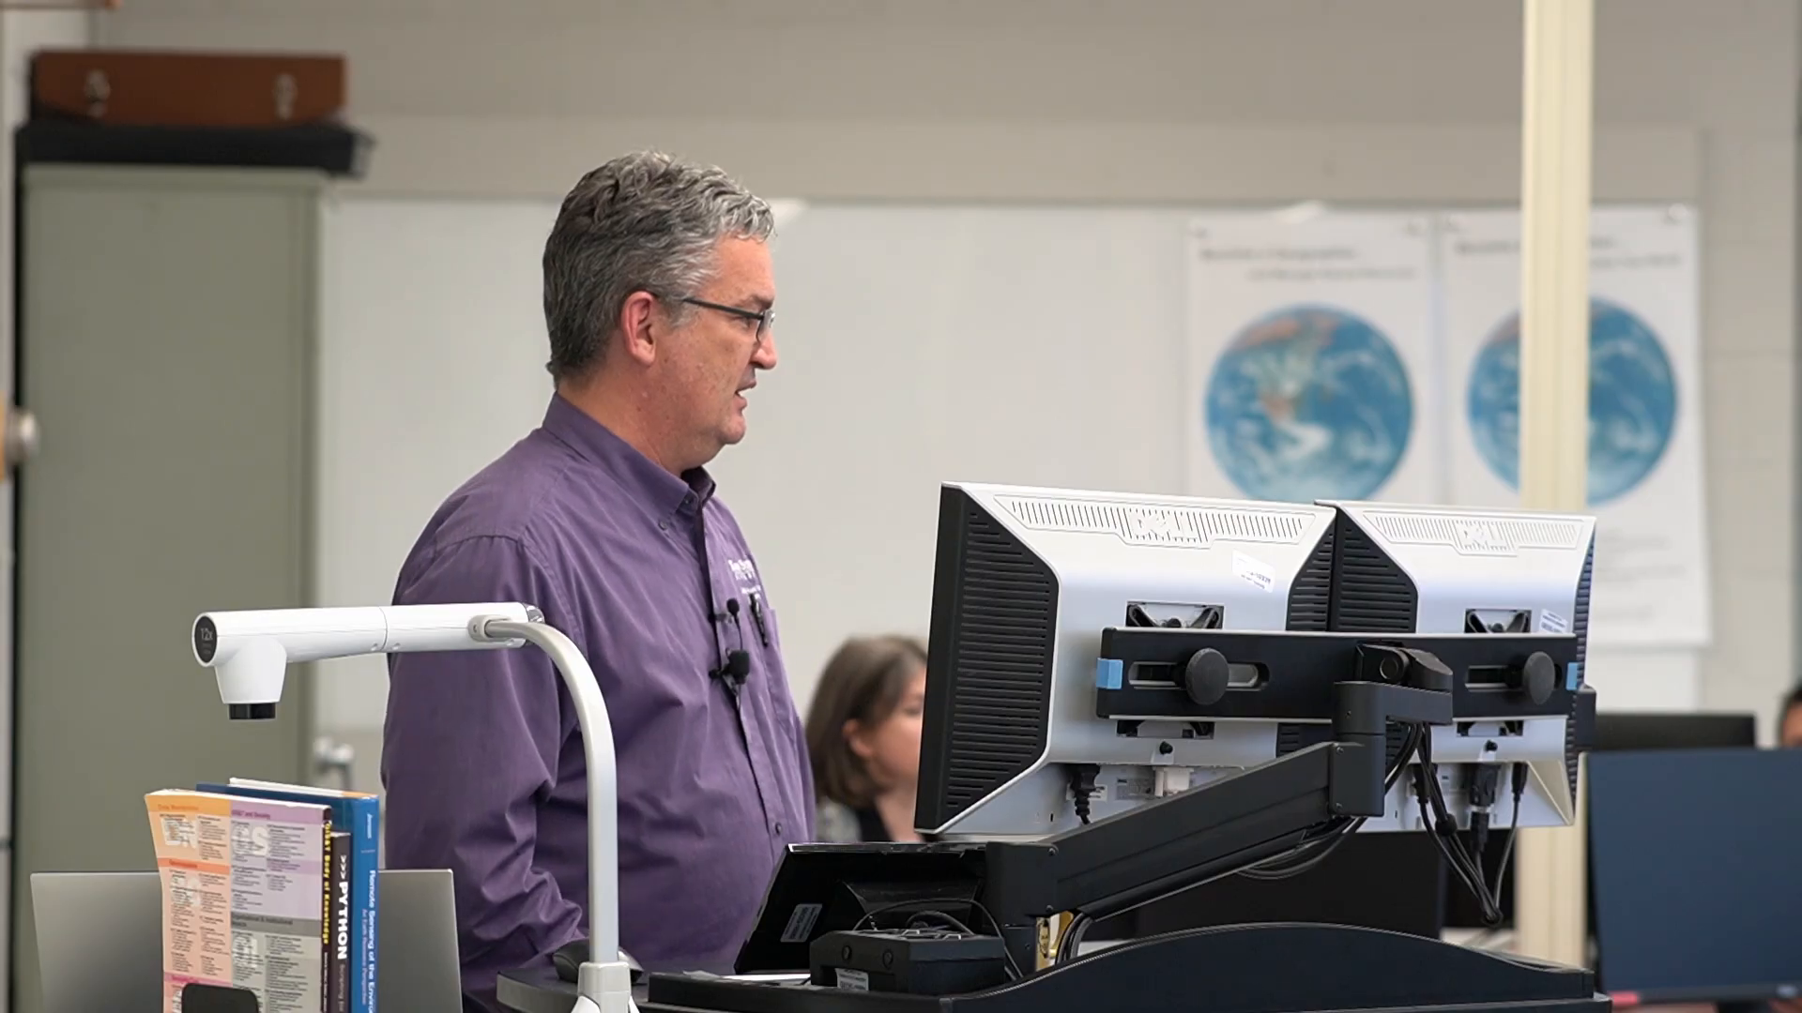
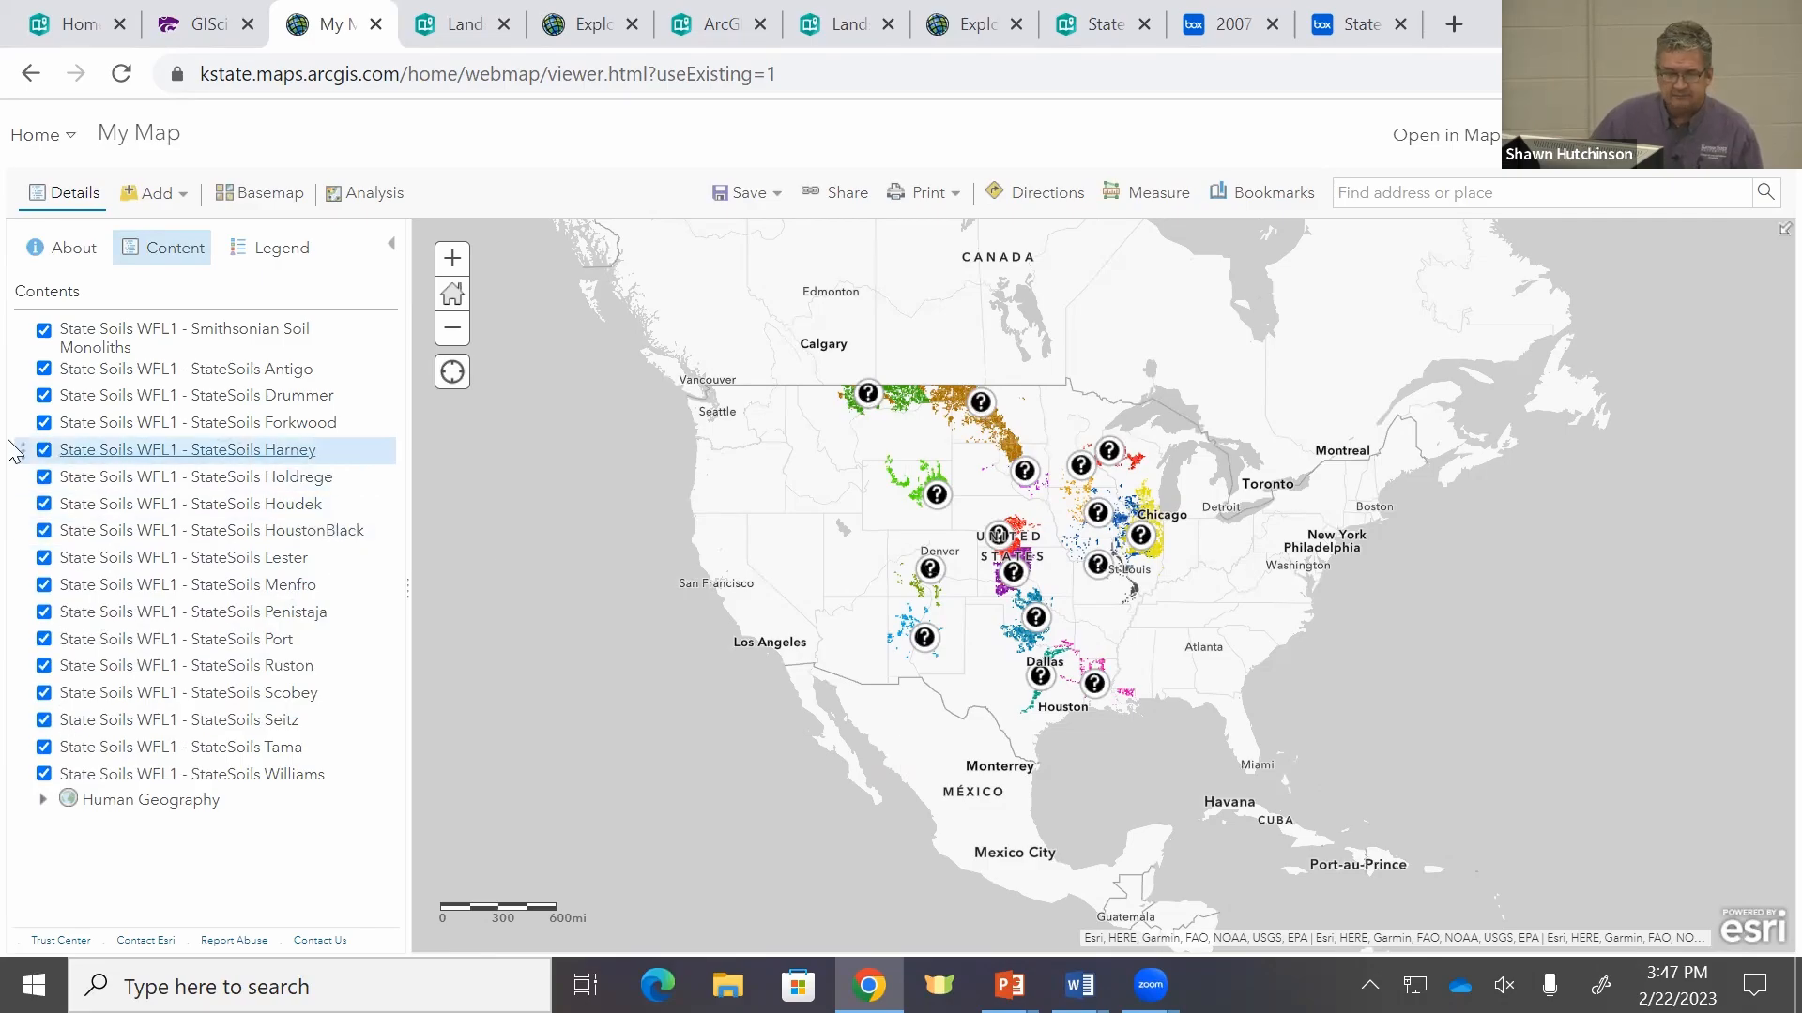
Step: Turn the StateSoils Harney layer off and back on to compare its coverage in Kansas
click(44, 451)
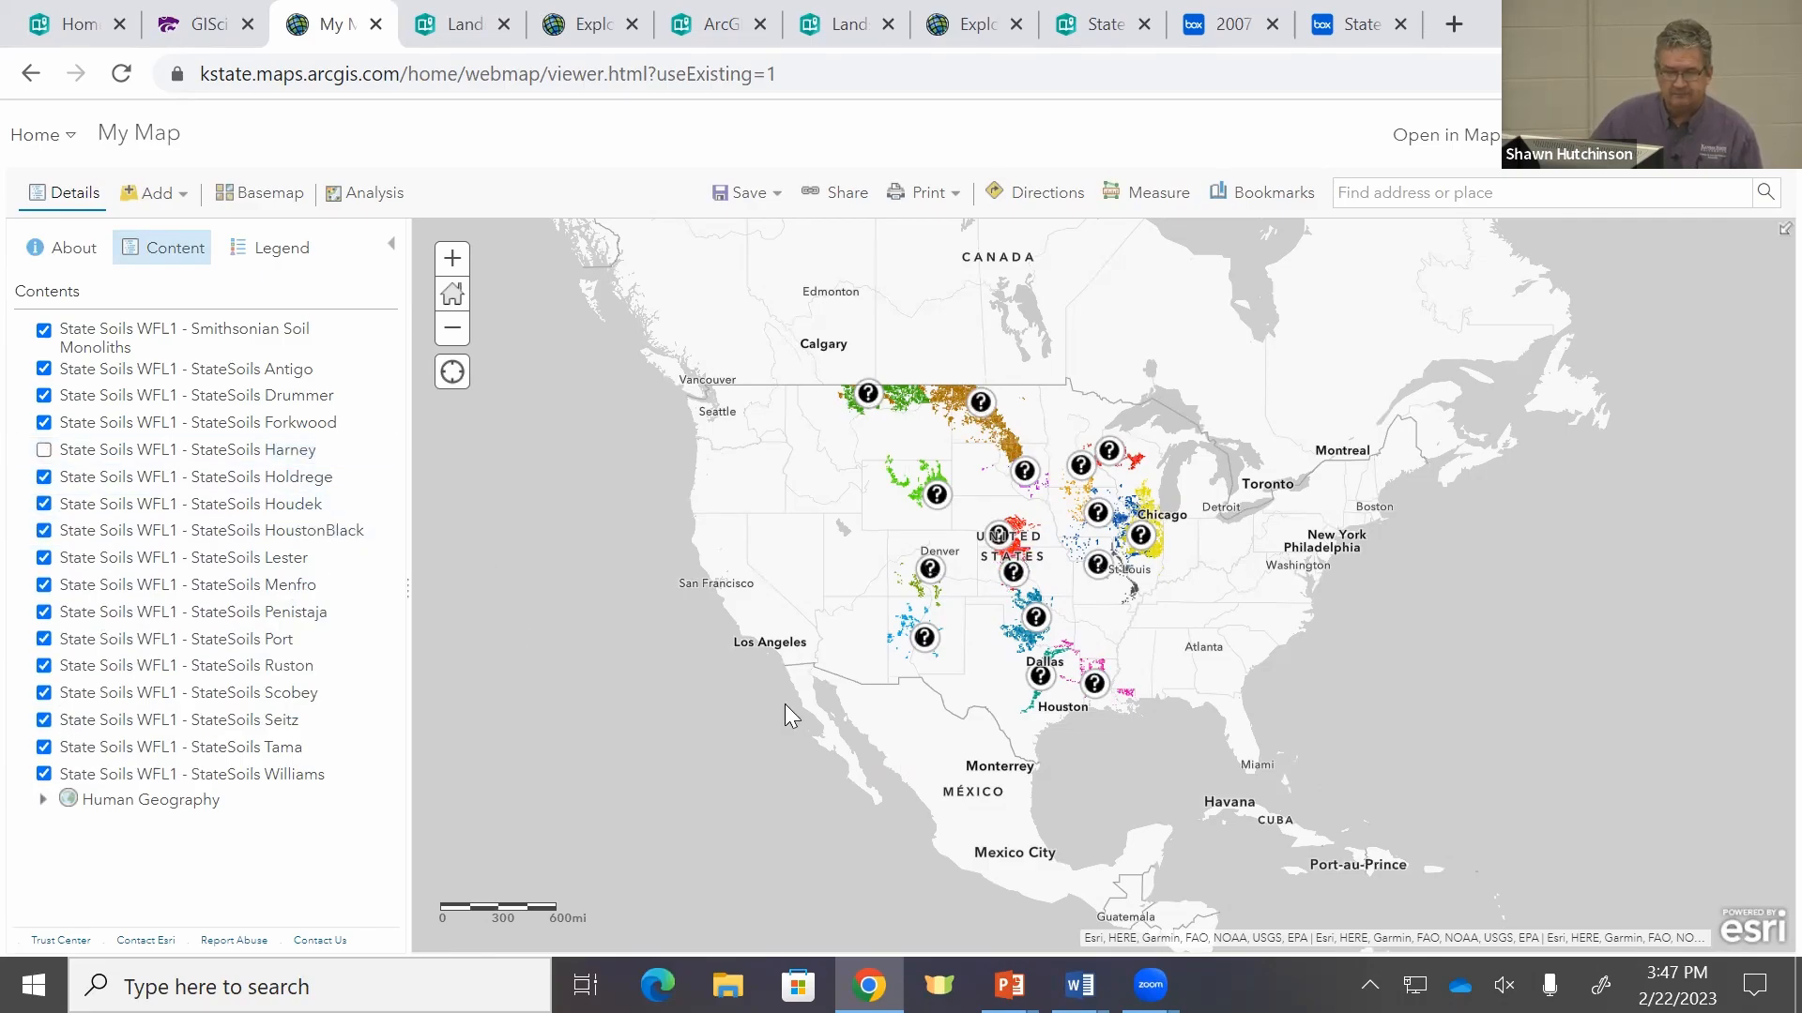
scroll(1062, 619, up, 1)
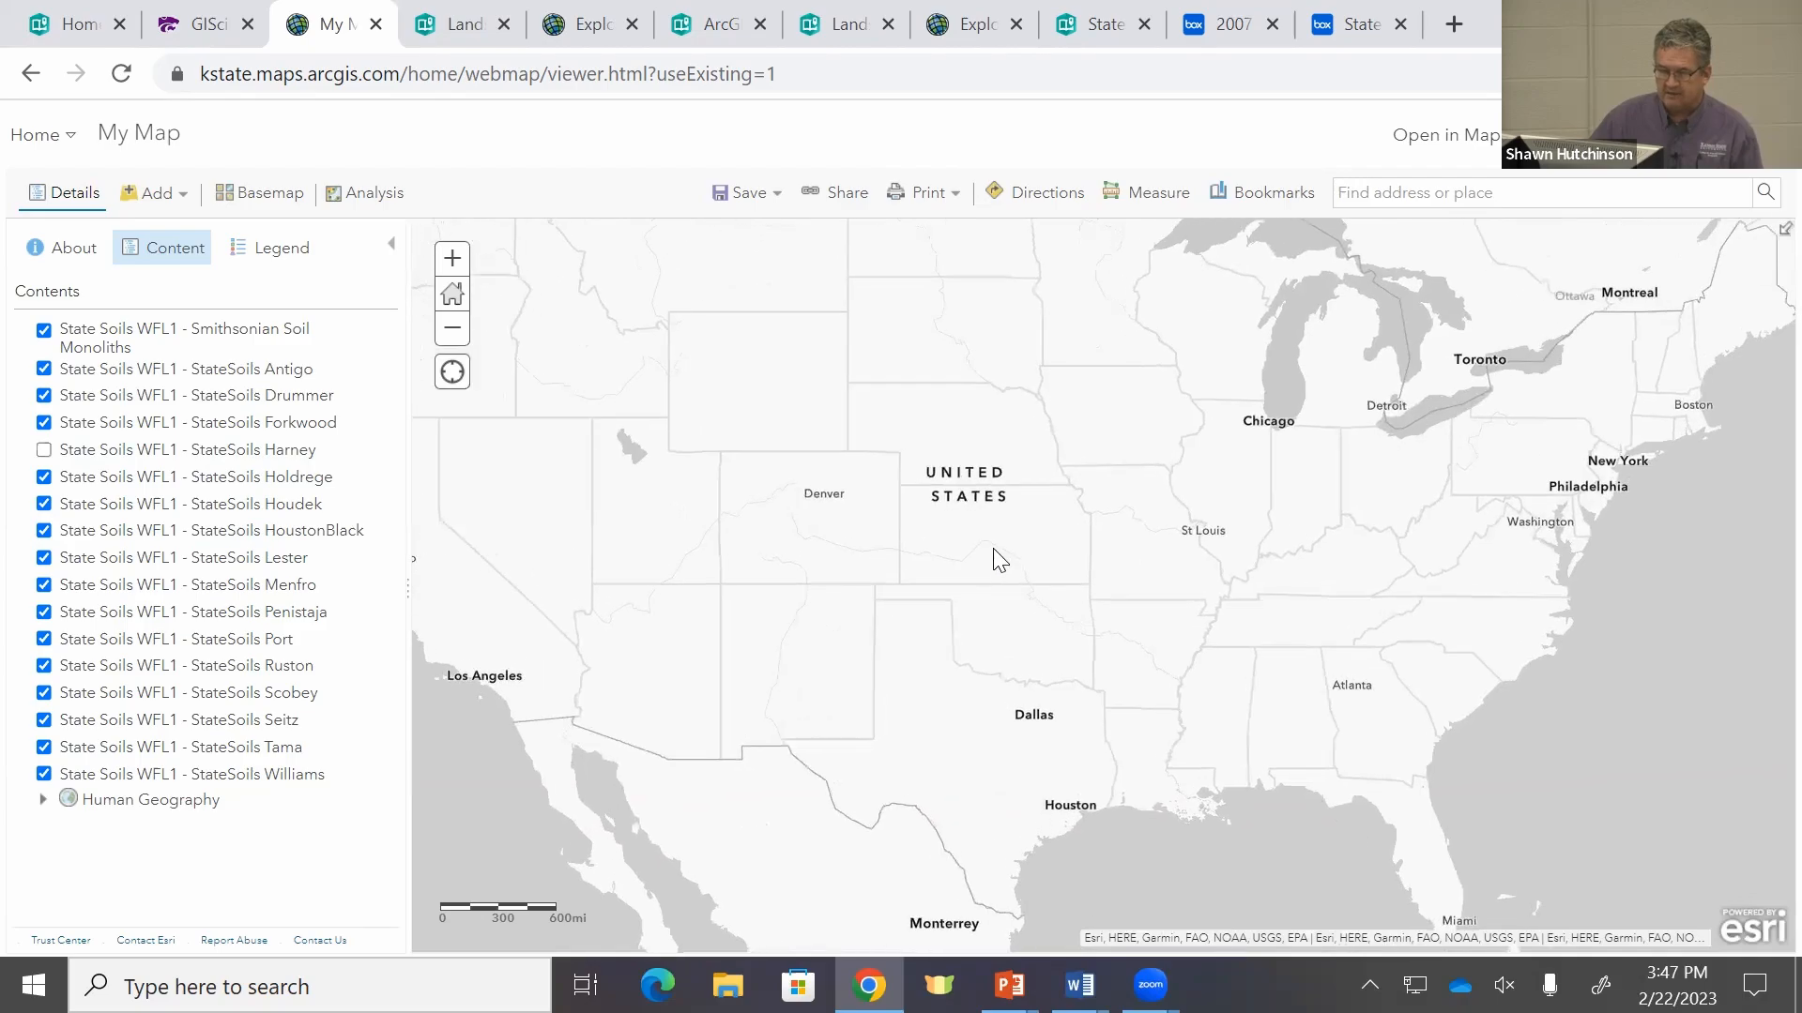
scroll(997, 561, up, 4)
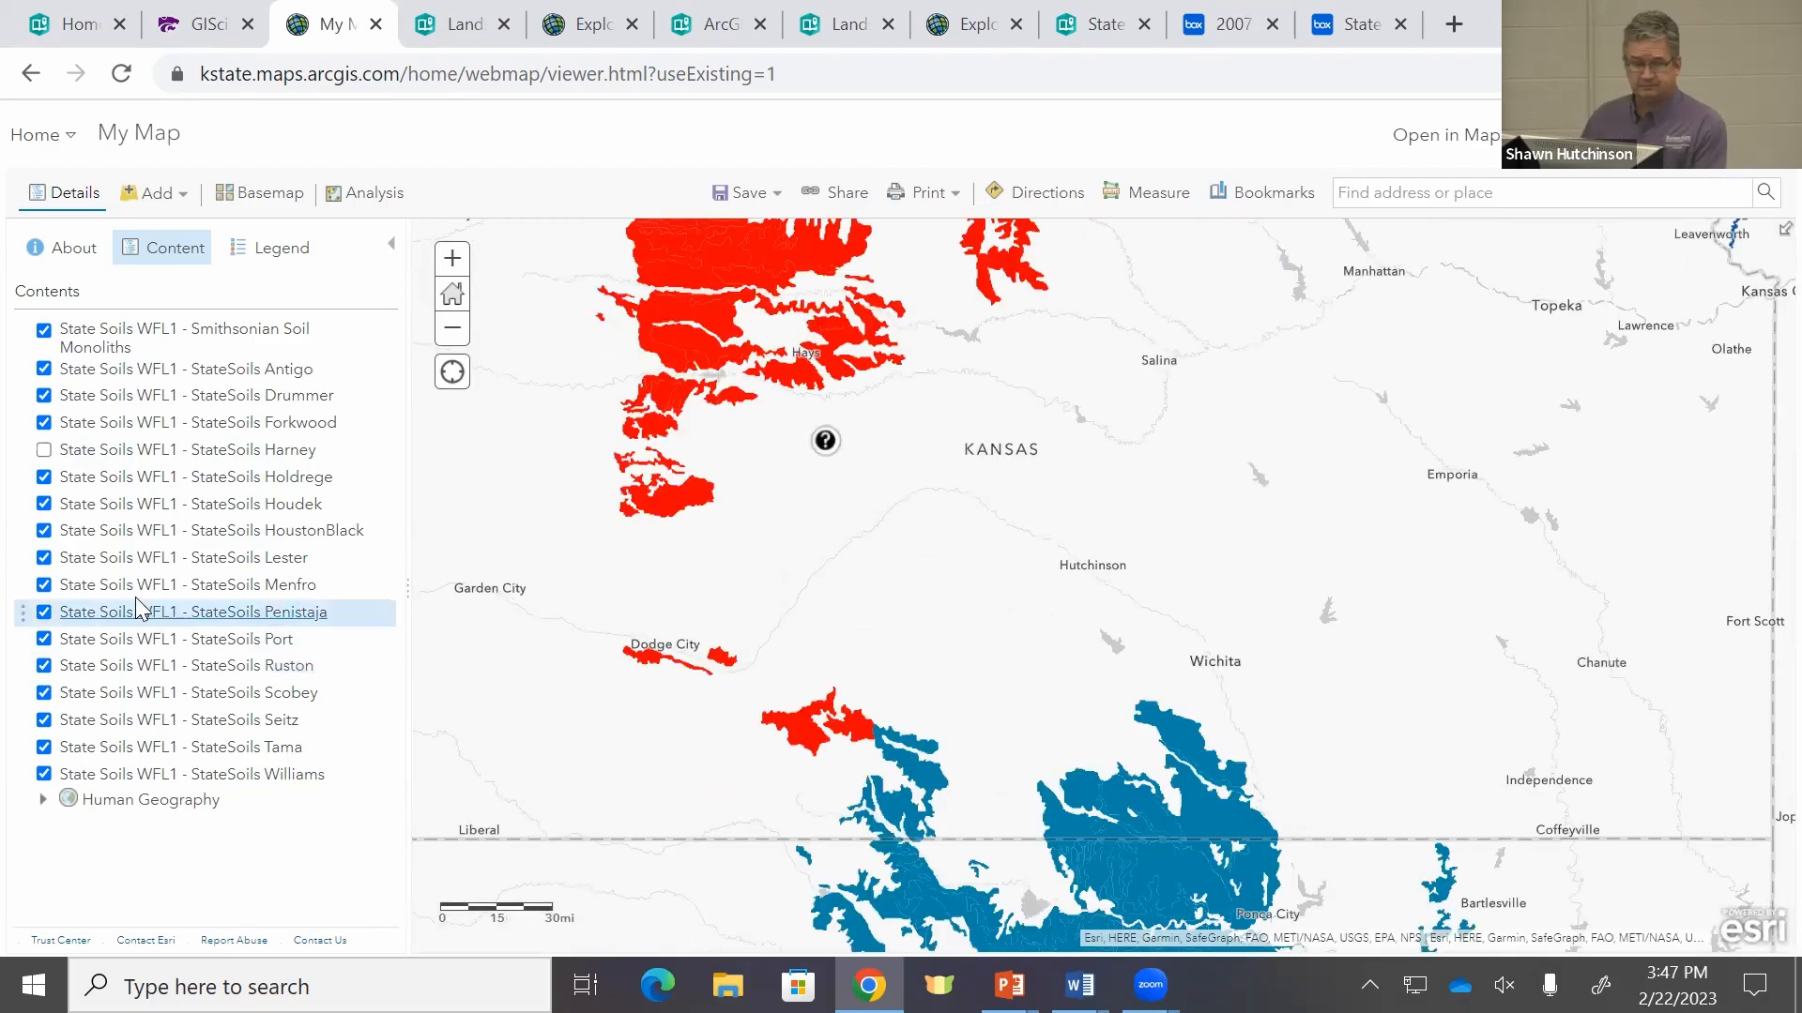
click(44, 450)
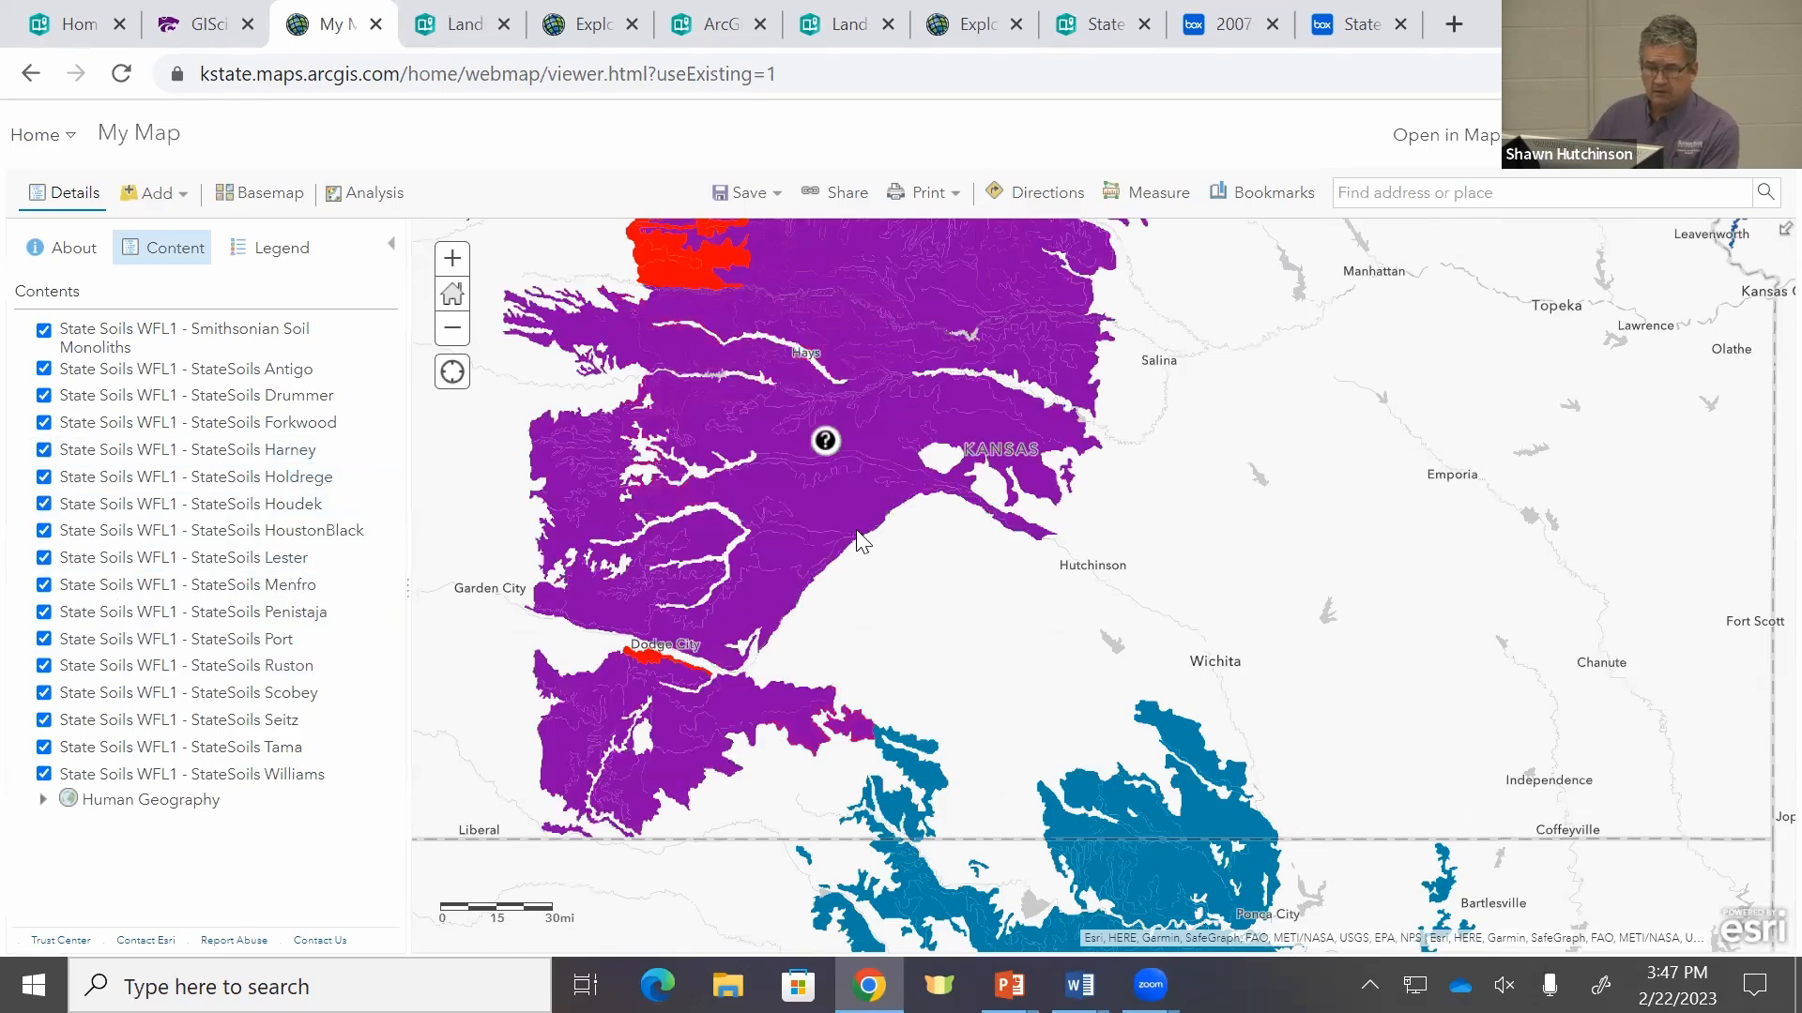
Step: Hide the StateSoils Antigo, StateSoils Drummer and StateSoils Ruston layers on the map
scroll(460, 664, down, 1)
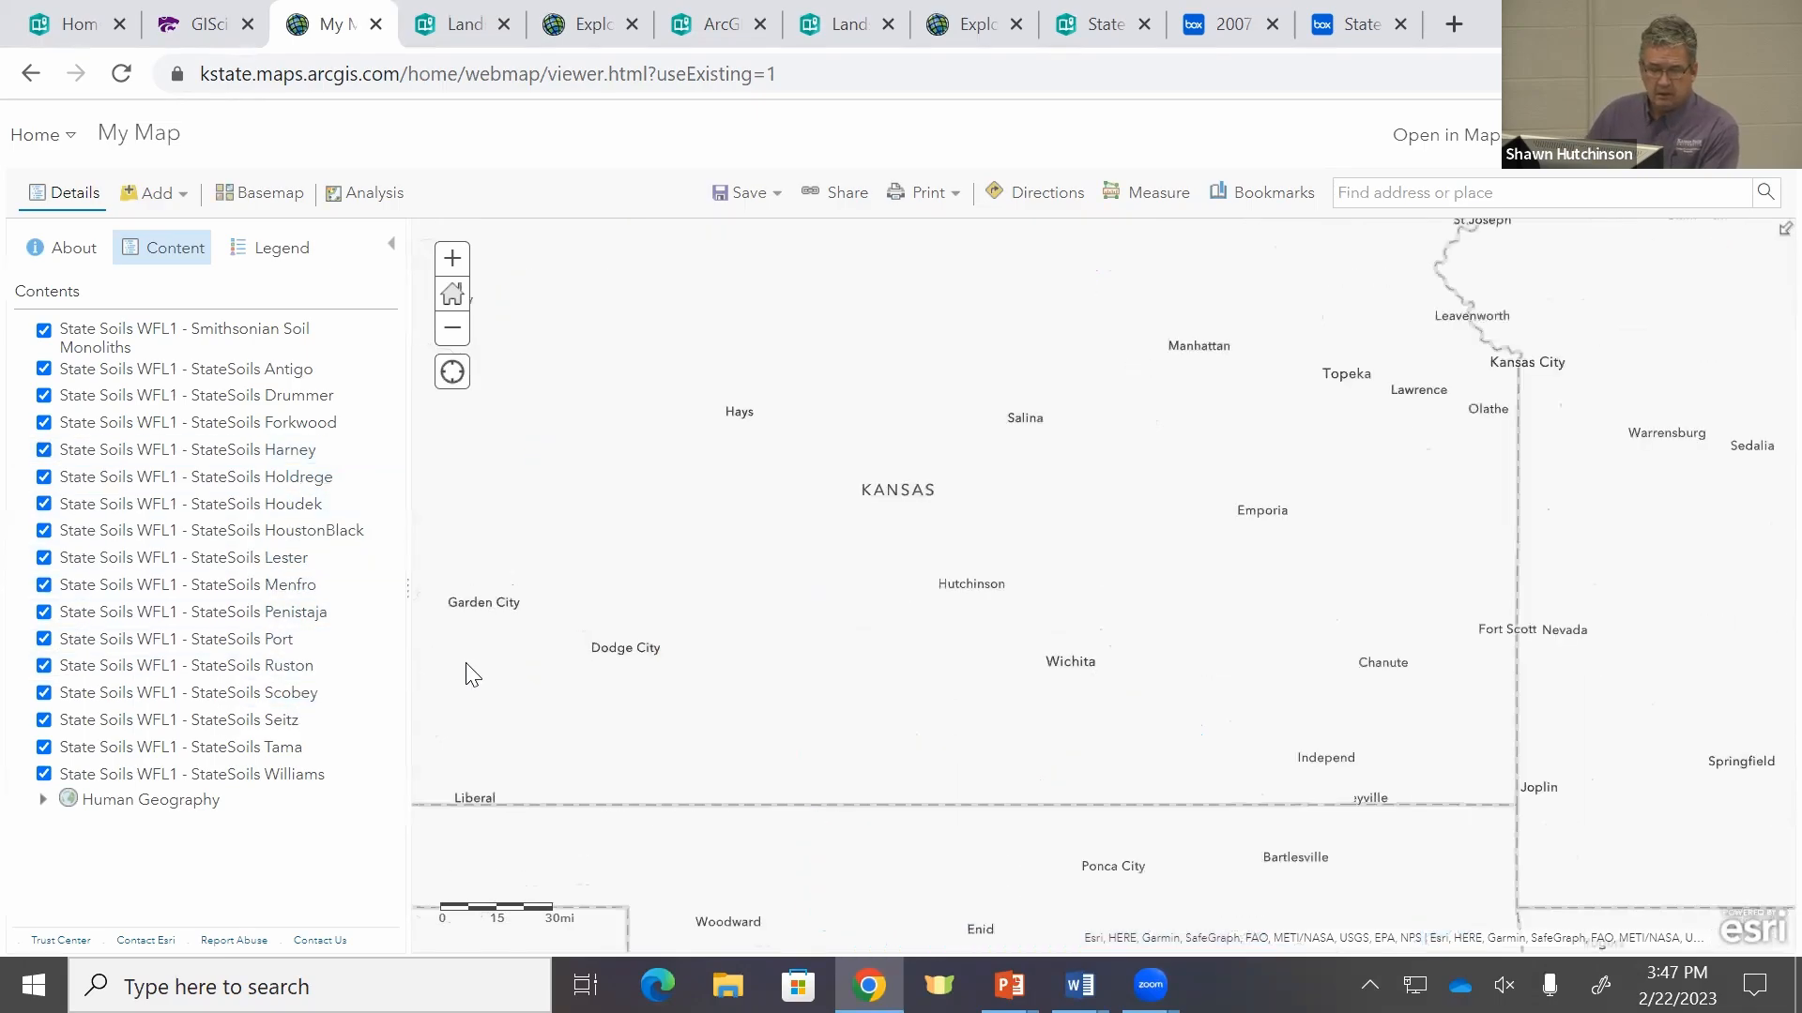
scroll(683, 581, down, 1)
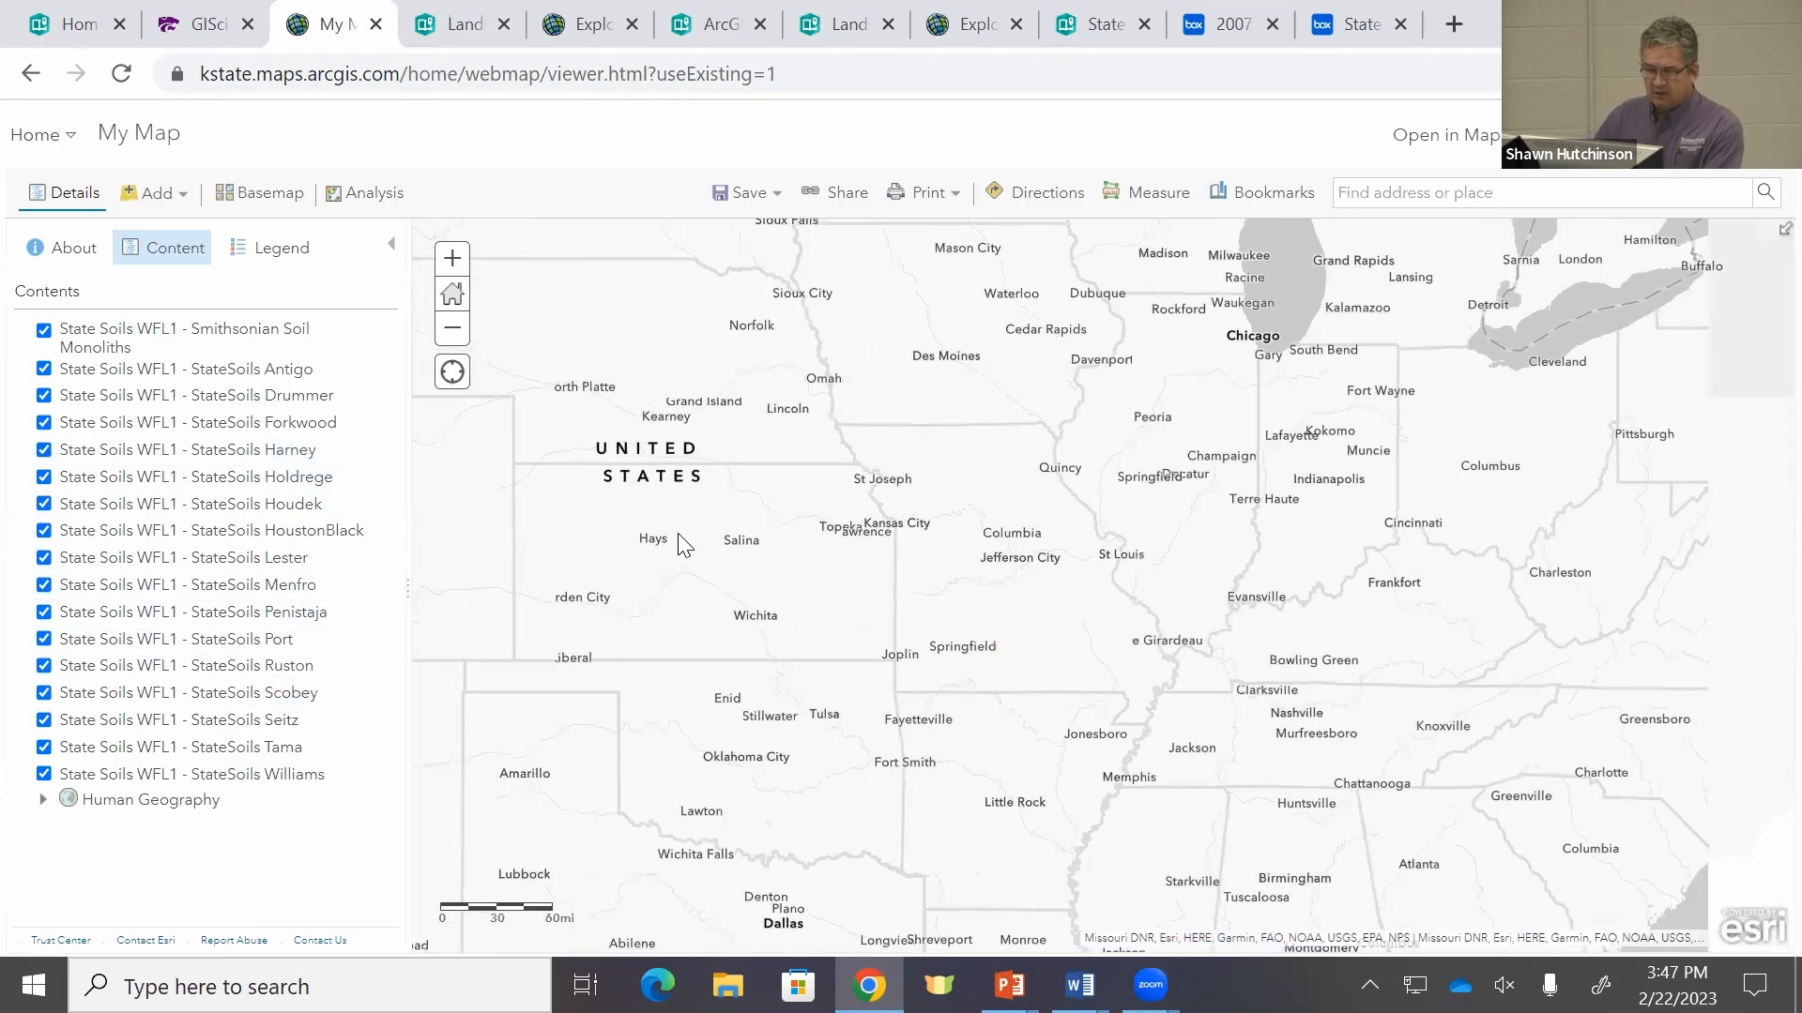
scroll(670, 577, down, 1)
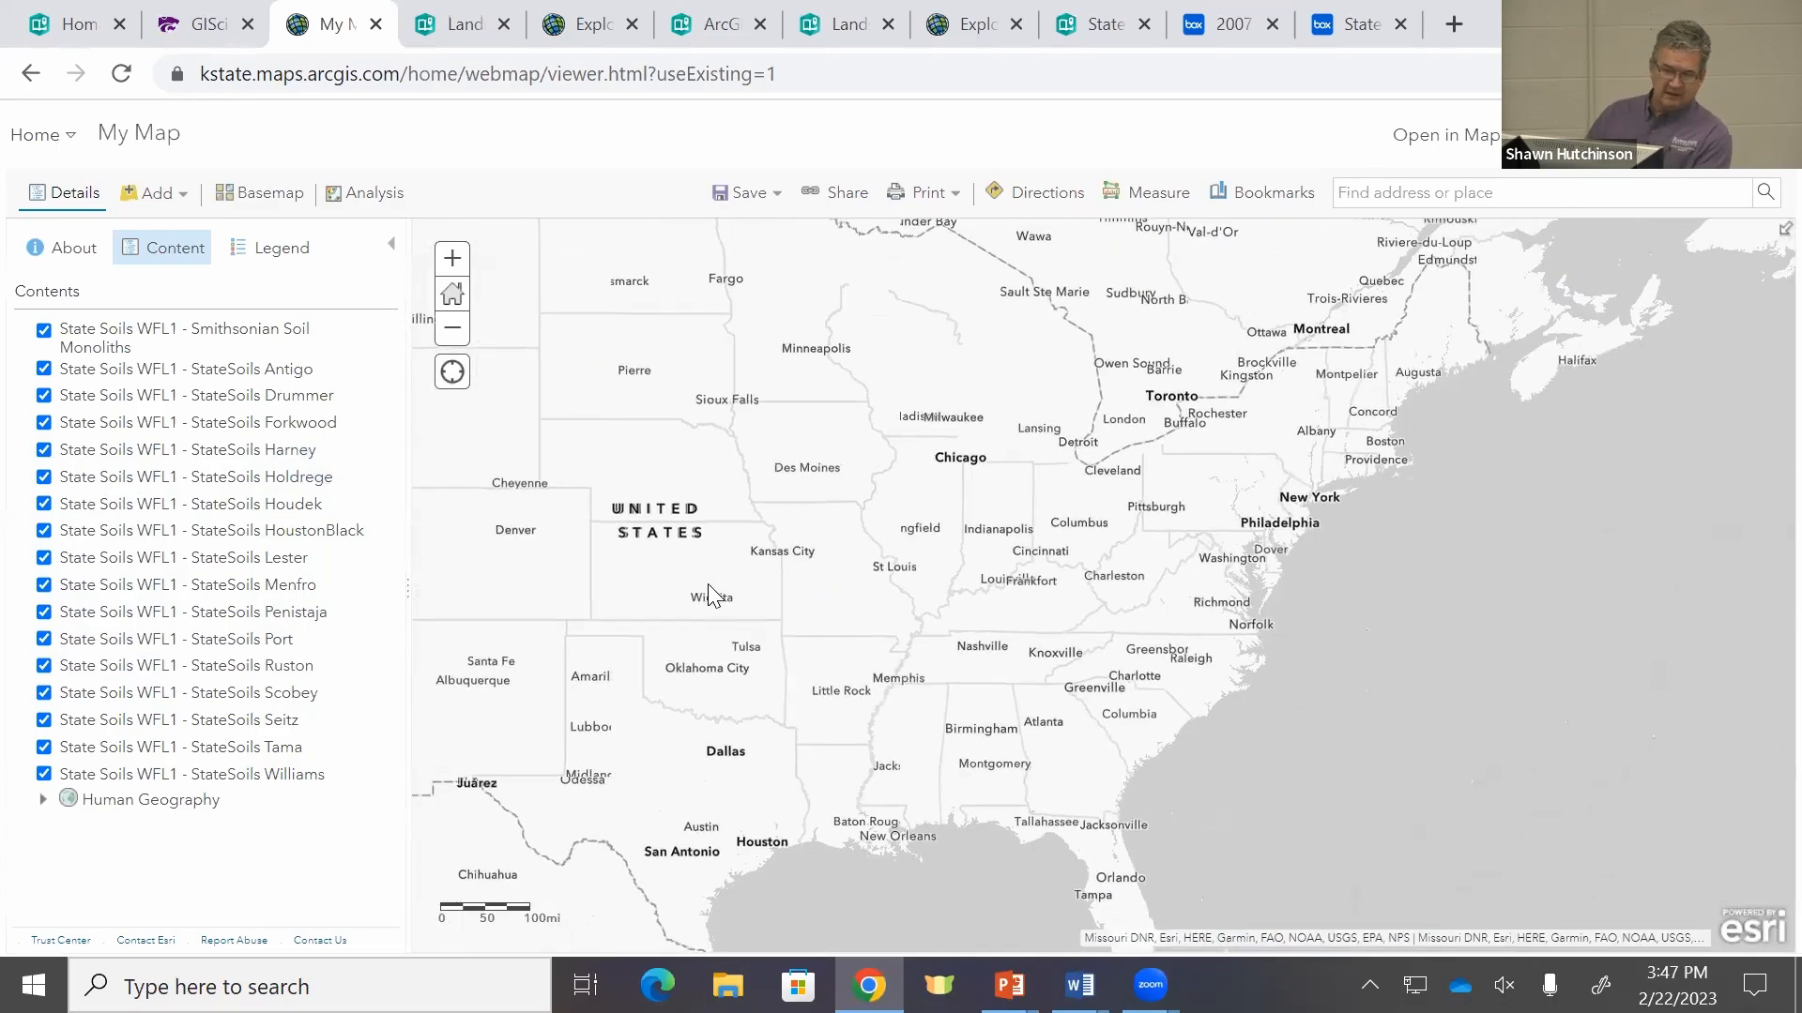
drag(733, 587, 1028, 592)
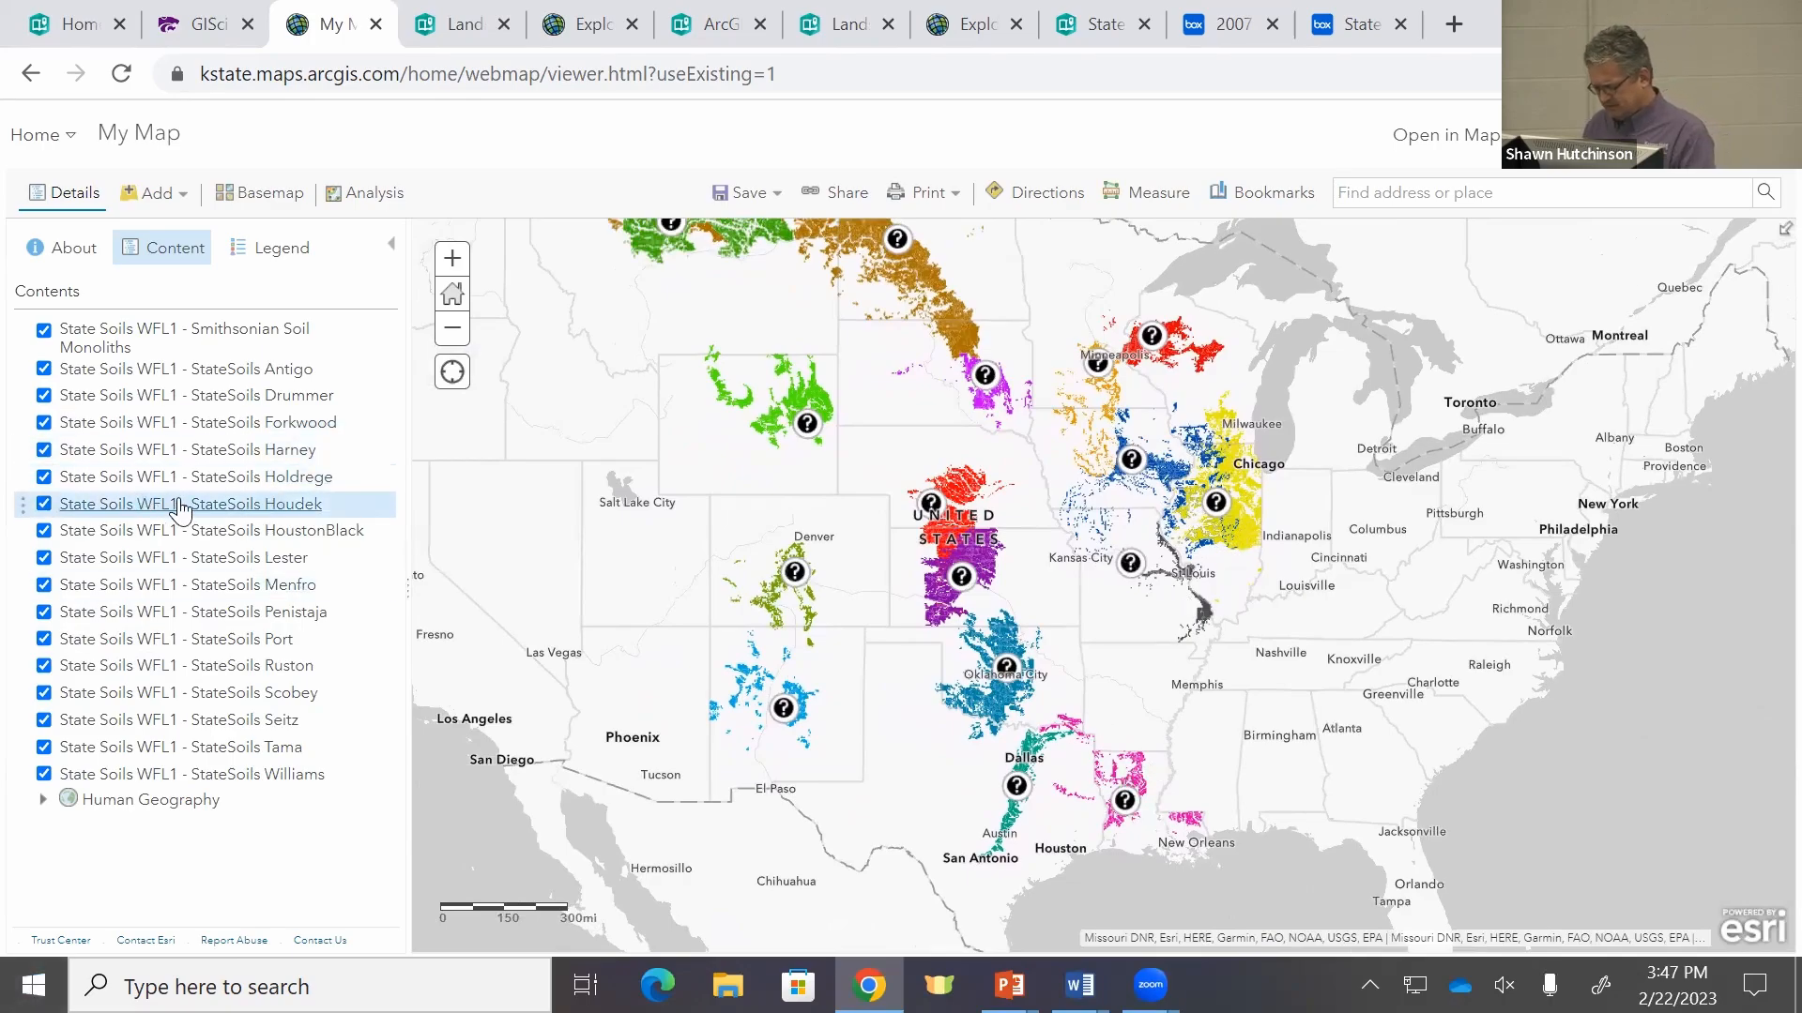
click(43, 369)
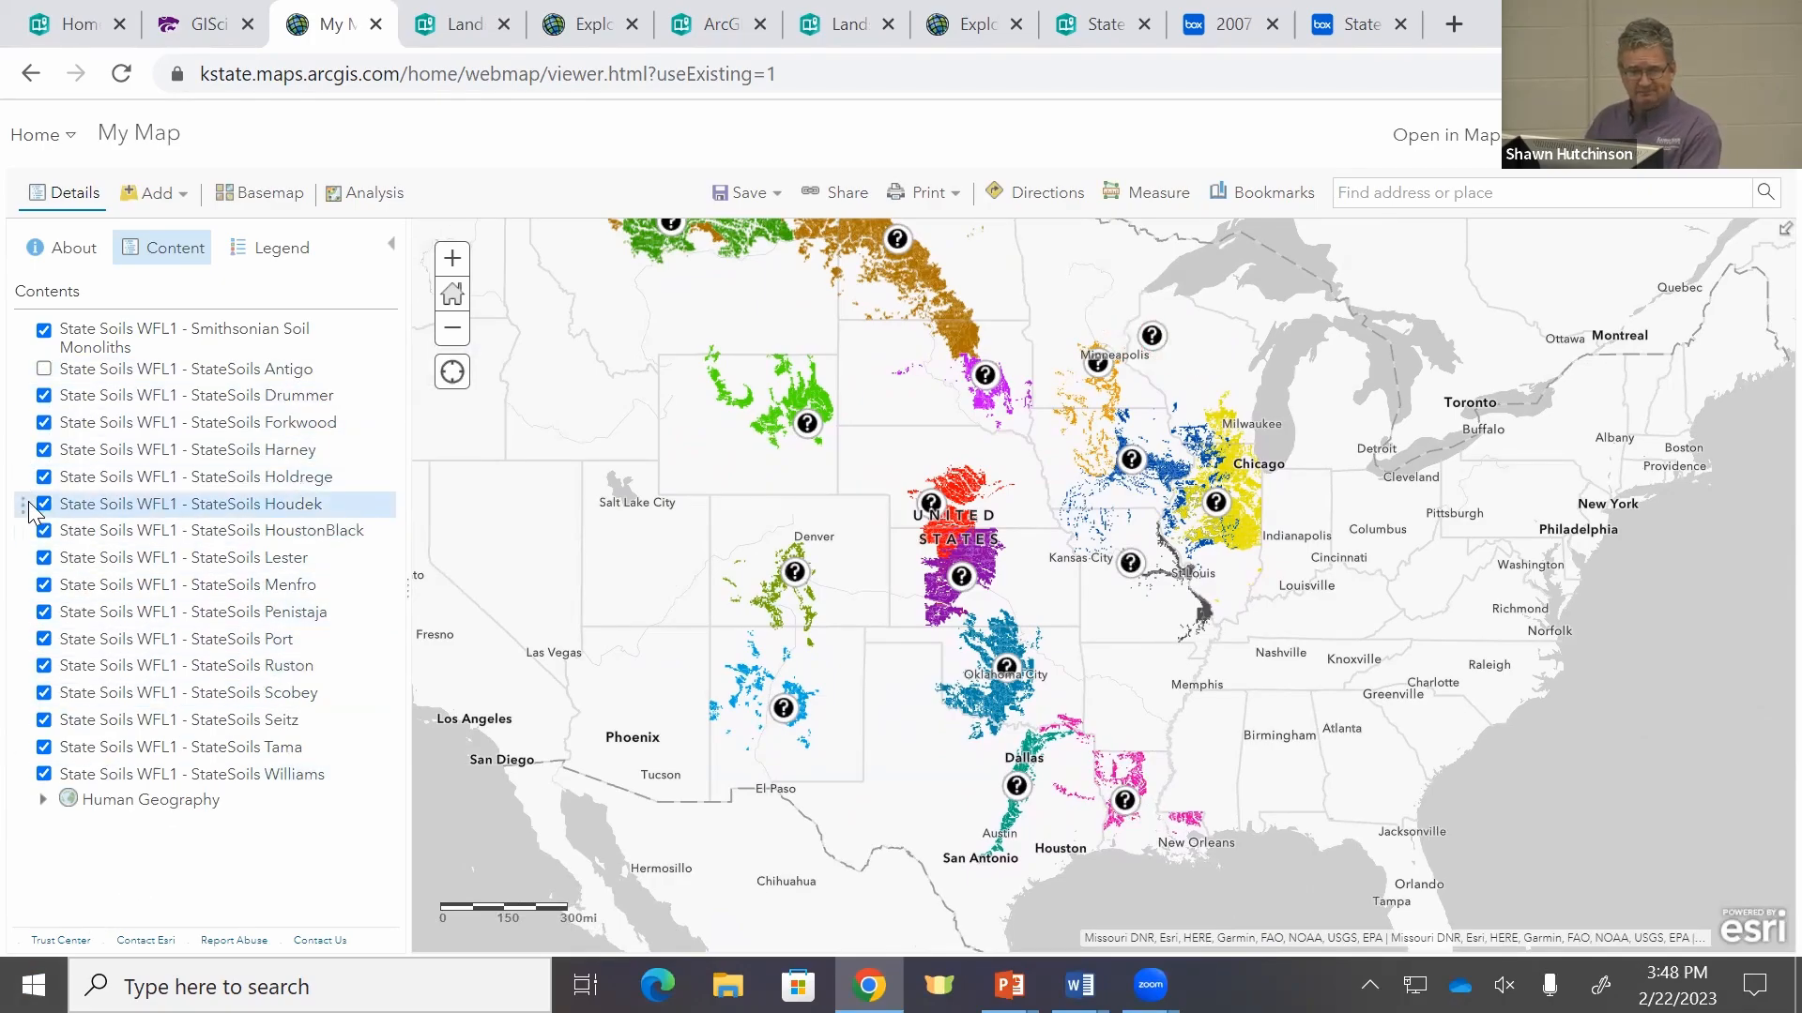
click(43, 395)
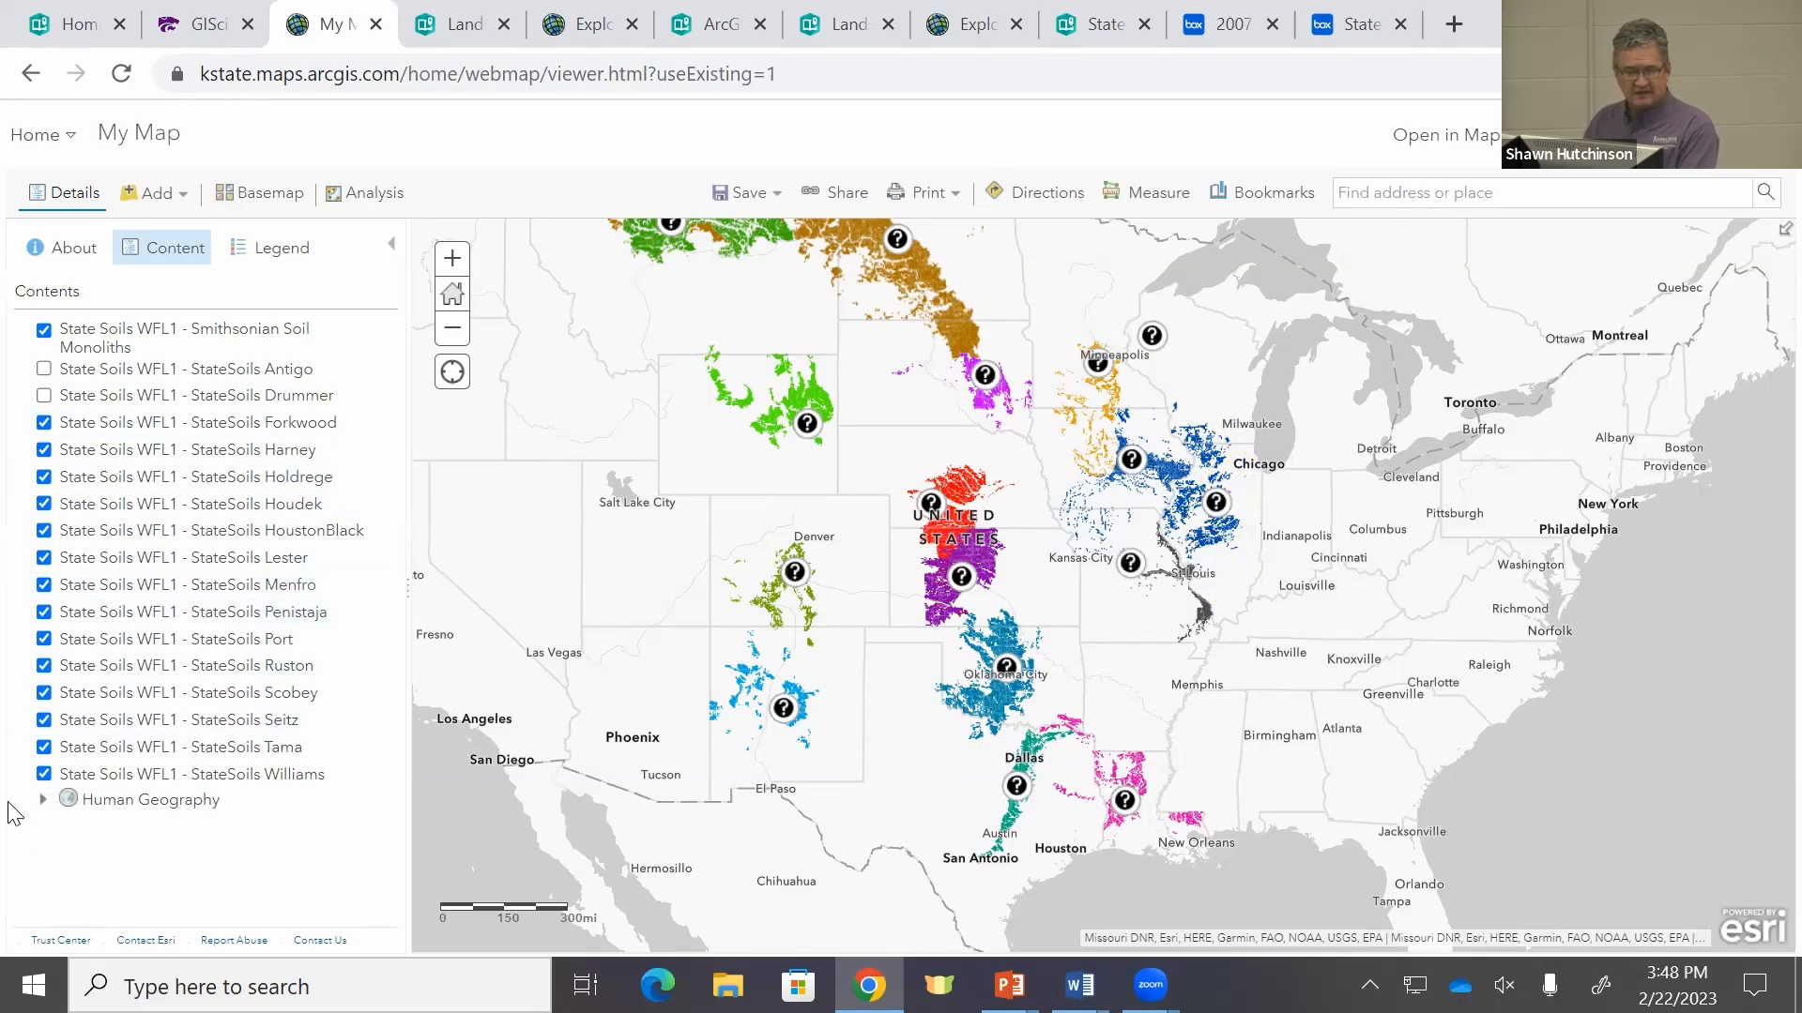
click(43, 667)
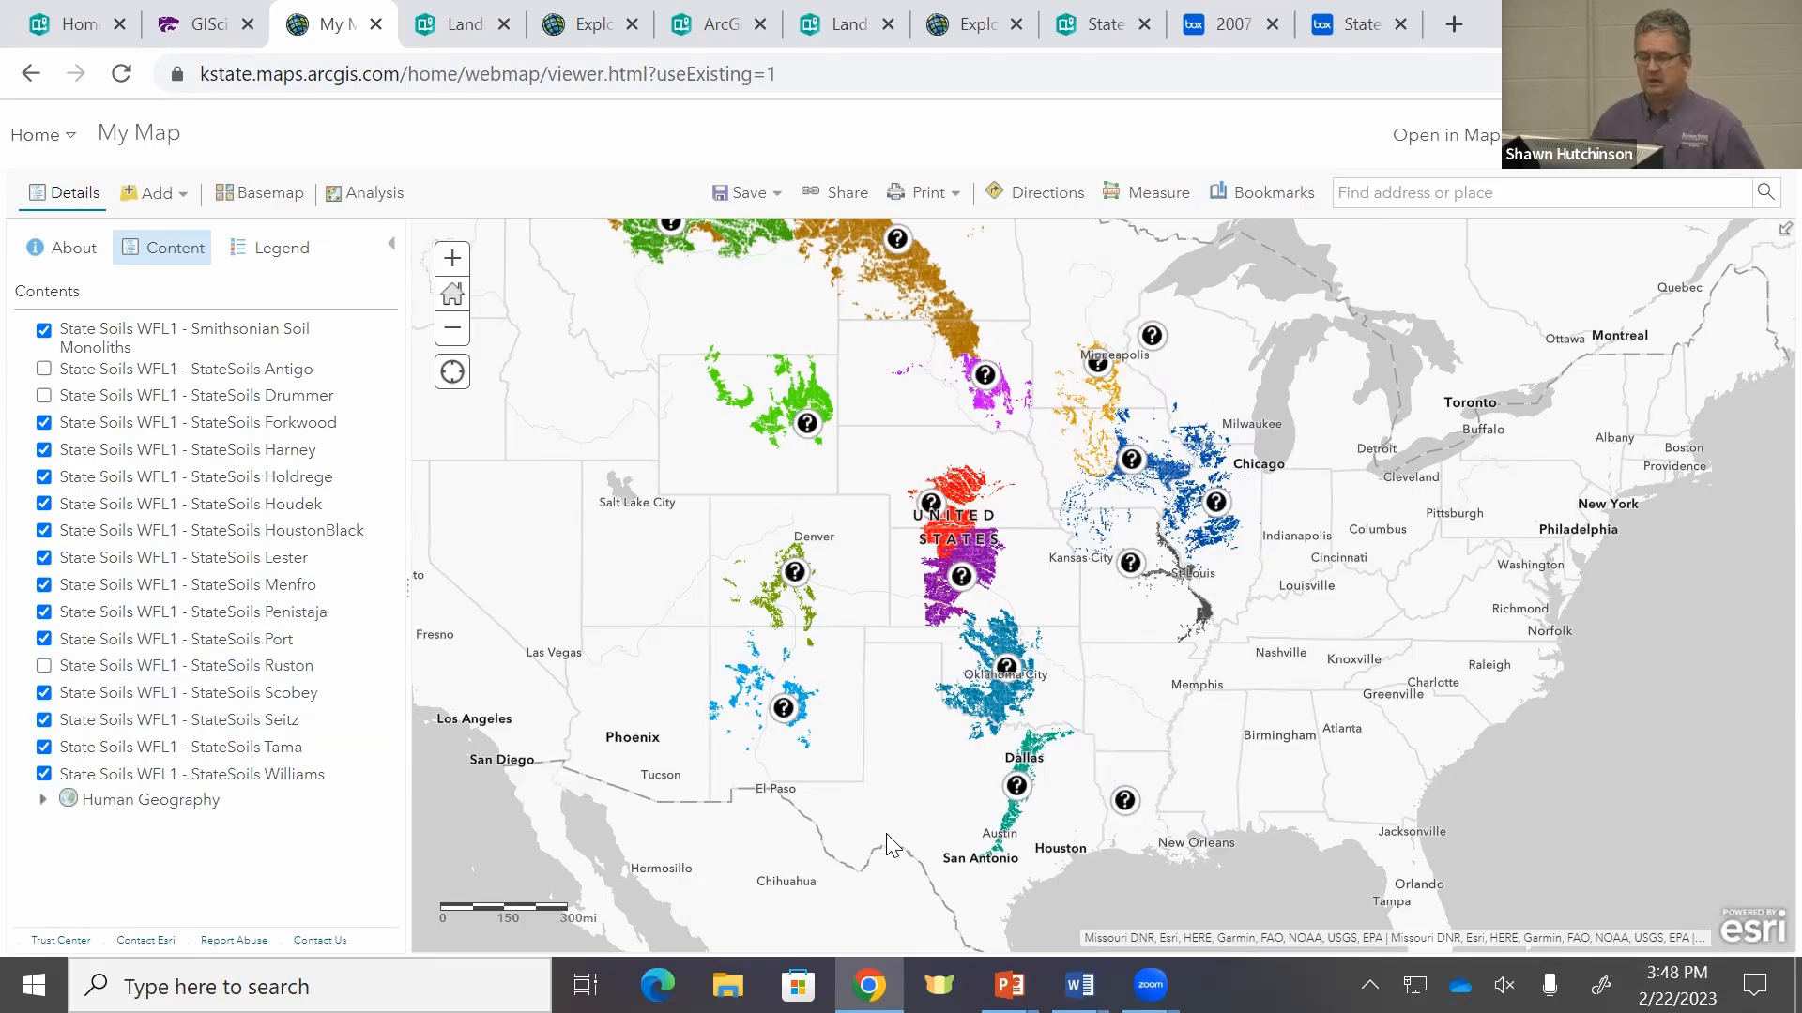
Step: Examine the soil attributes in the pop-up for the Harney area in Kansas, and close the pop-up
drag(881, 548, 977, 628)
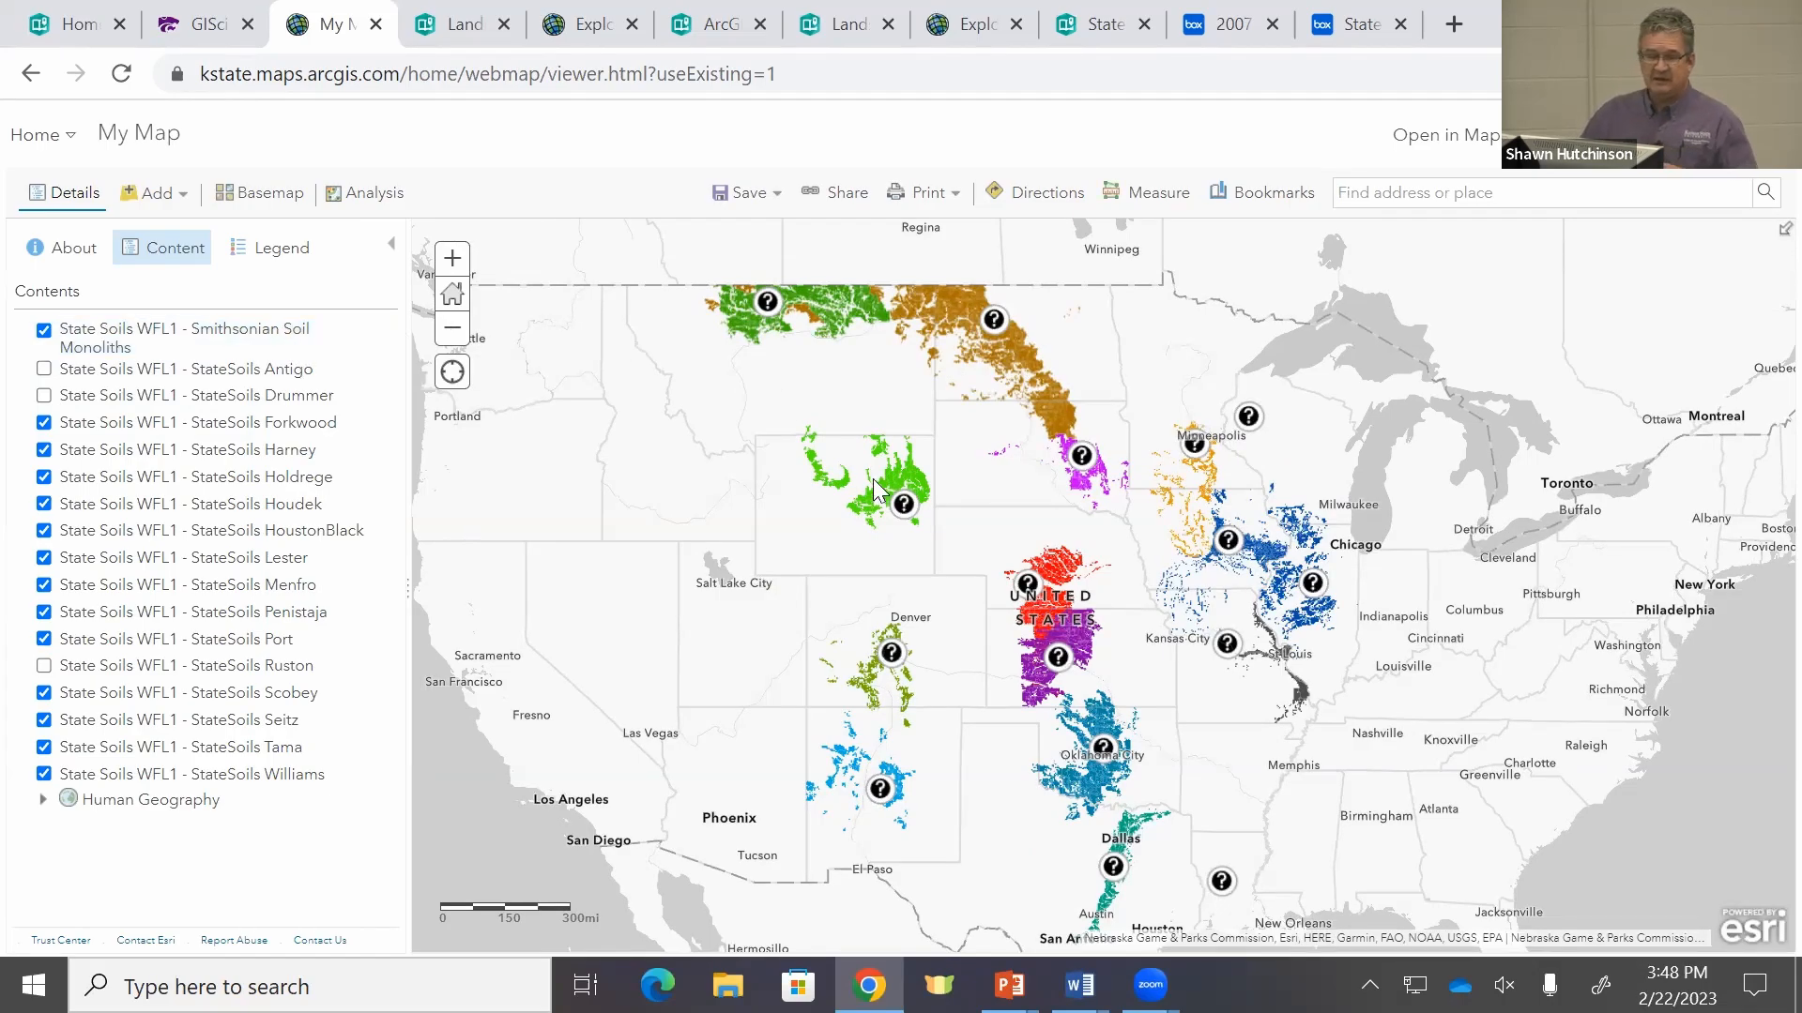
click(1059, 659)
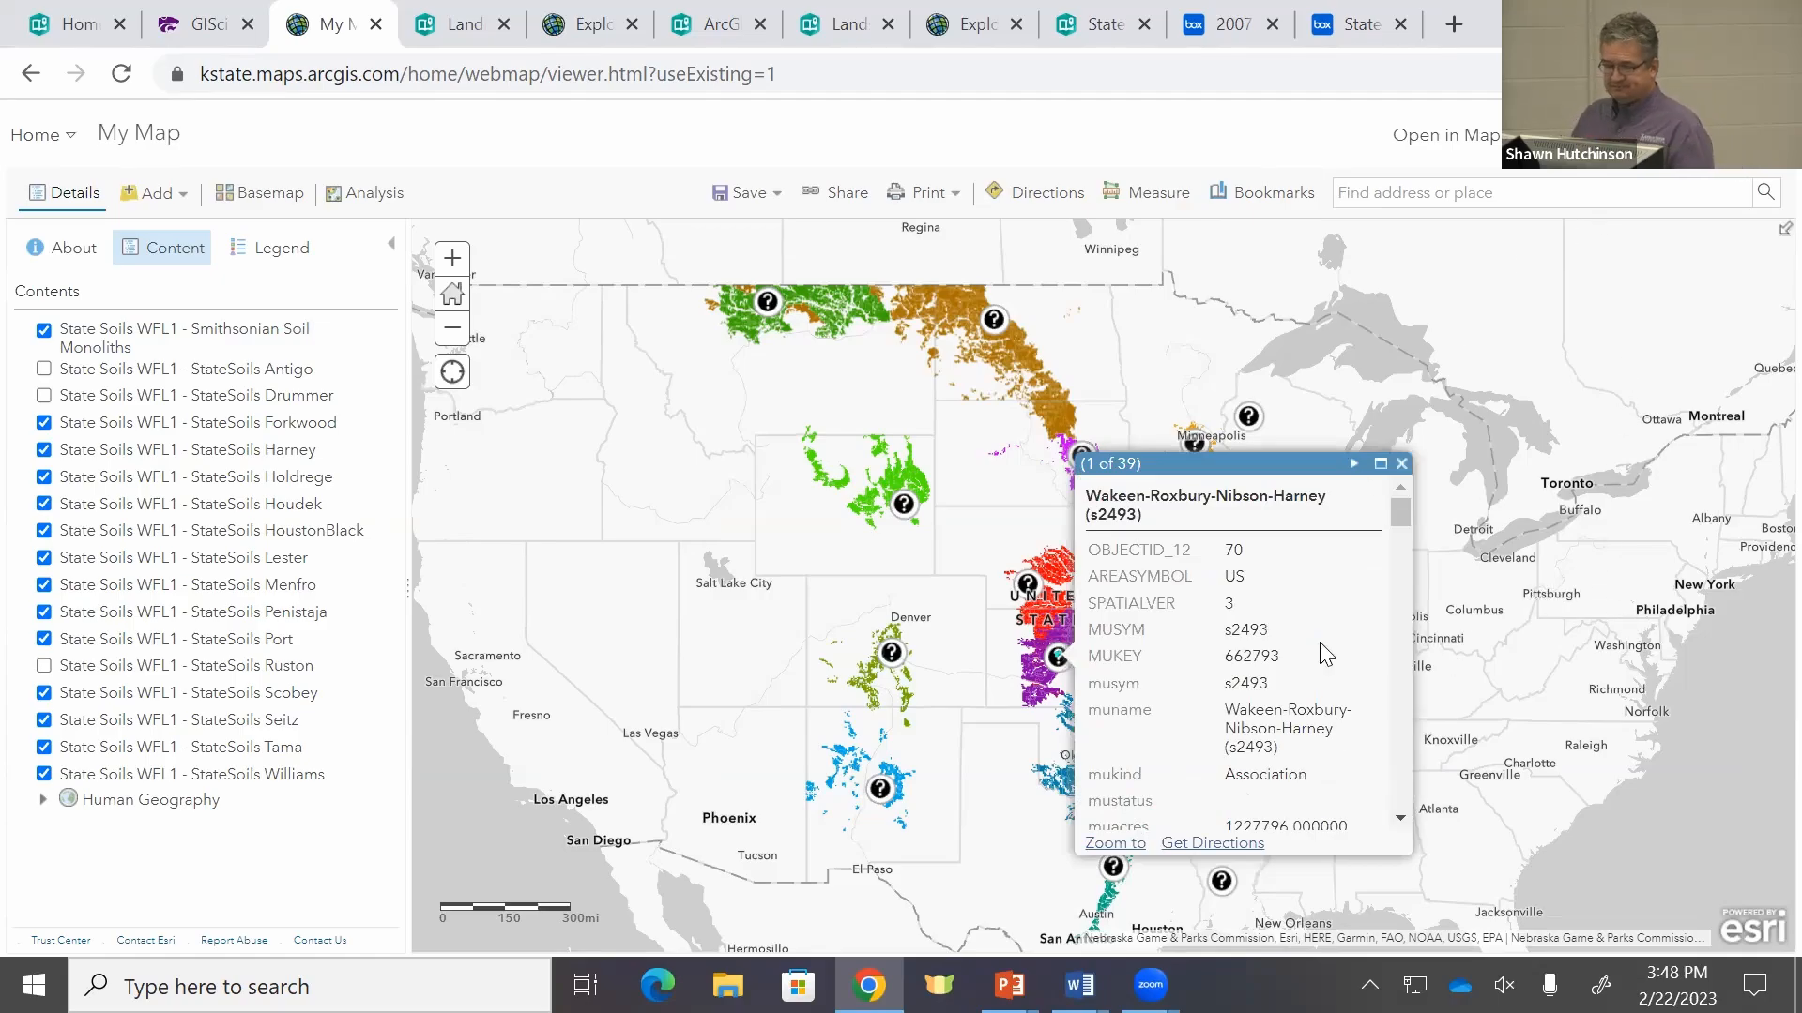
scroll(1312, 702, down, 10)
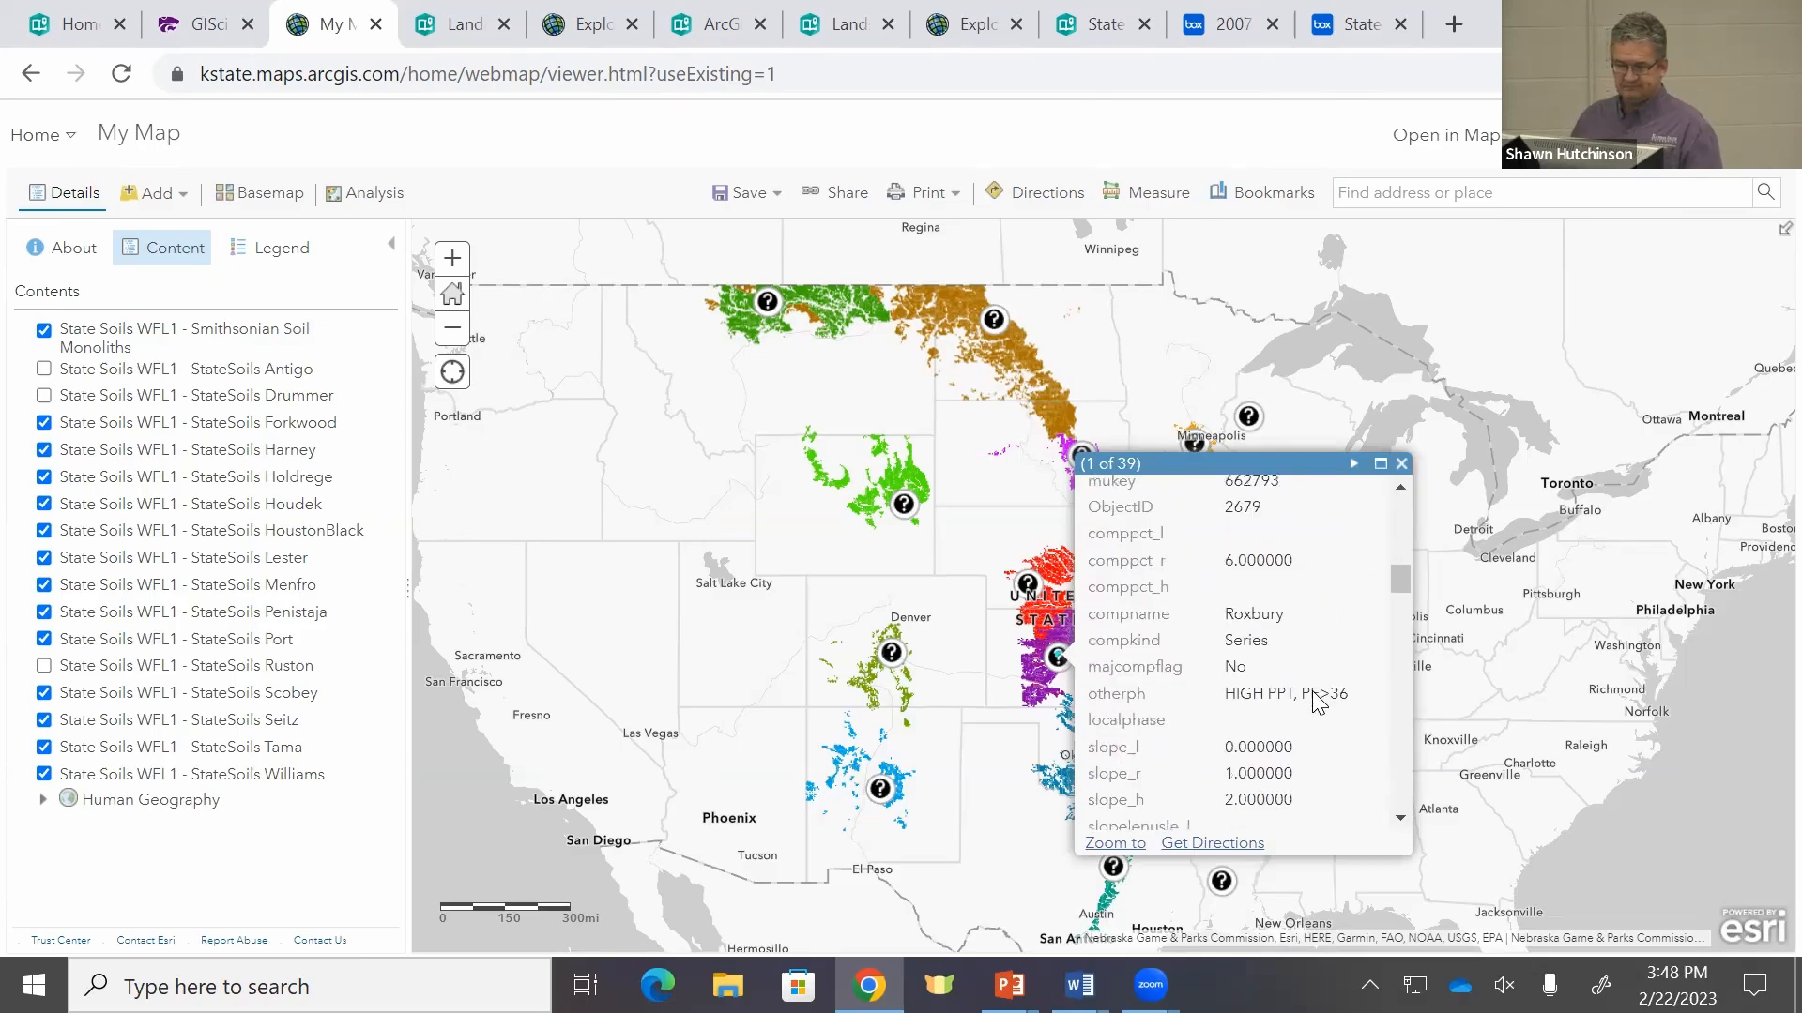
click(1399, 463)
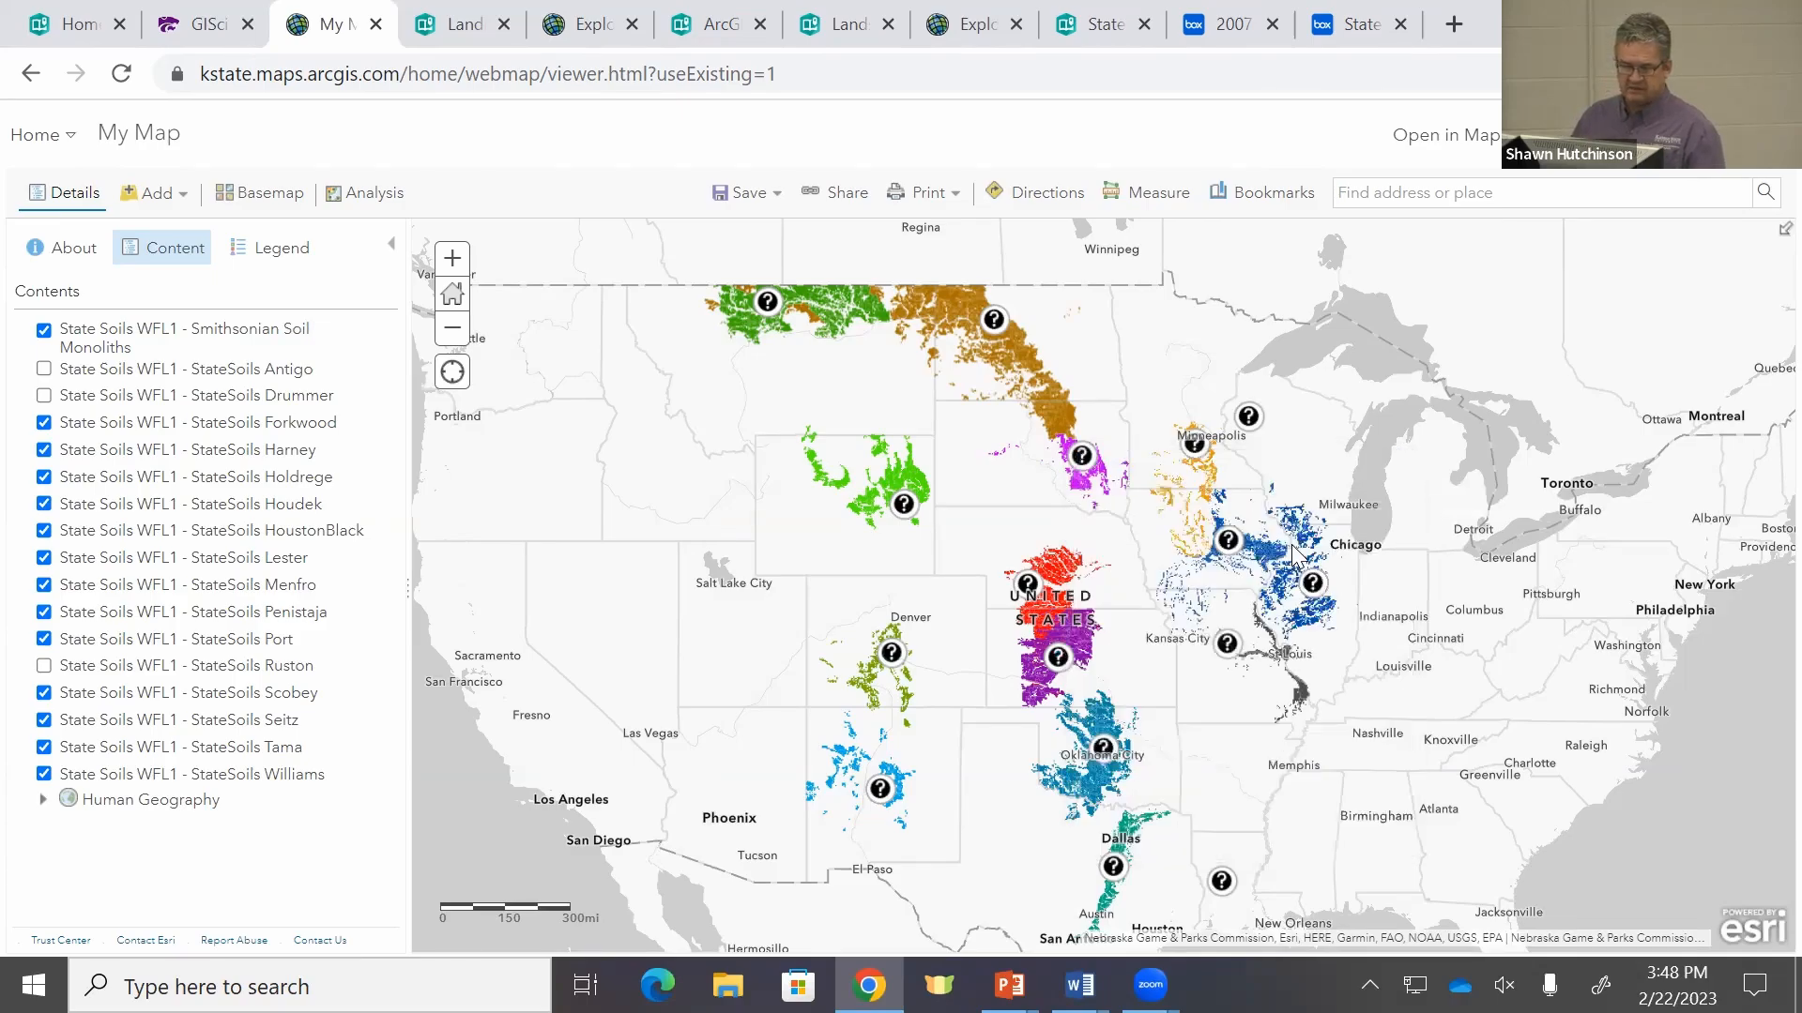
Step: Inspect the Smithsonian soil monolith point in Kansas and open its attached image 2007-12797_SoilMonolithsUSDA_KS.jpg
scroll(1002, 691, up, 1)
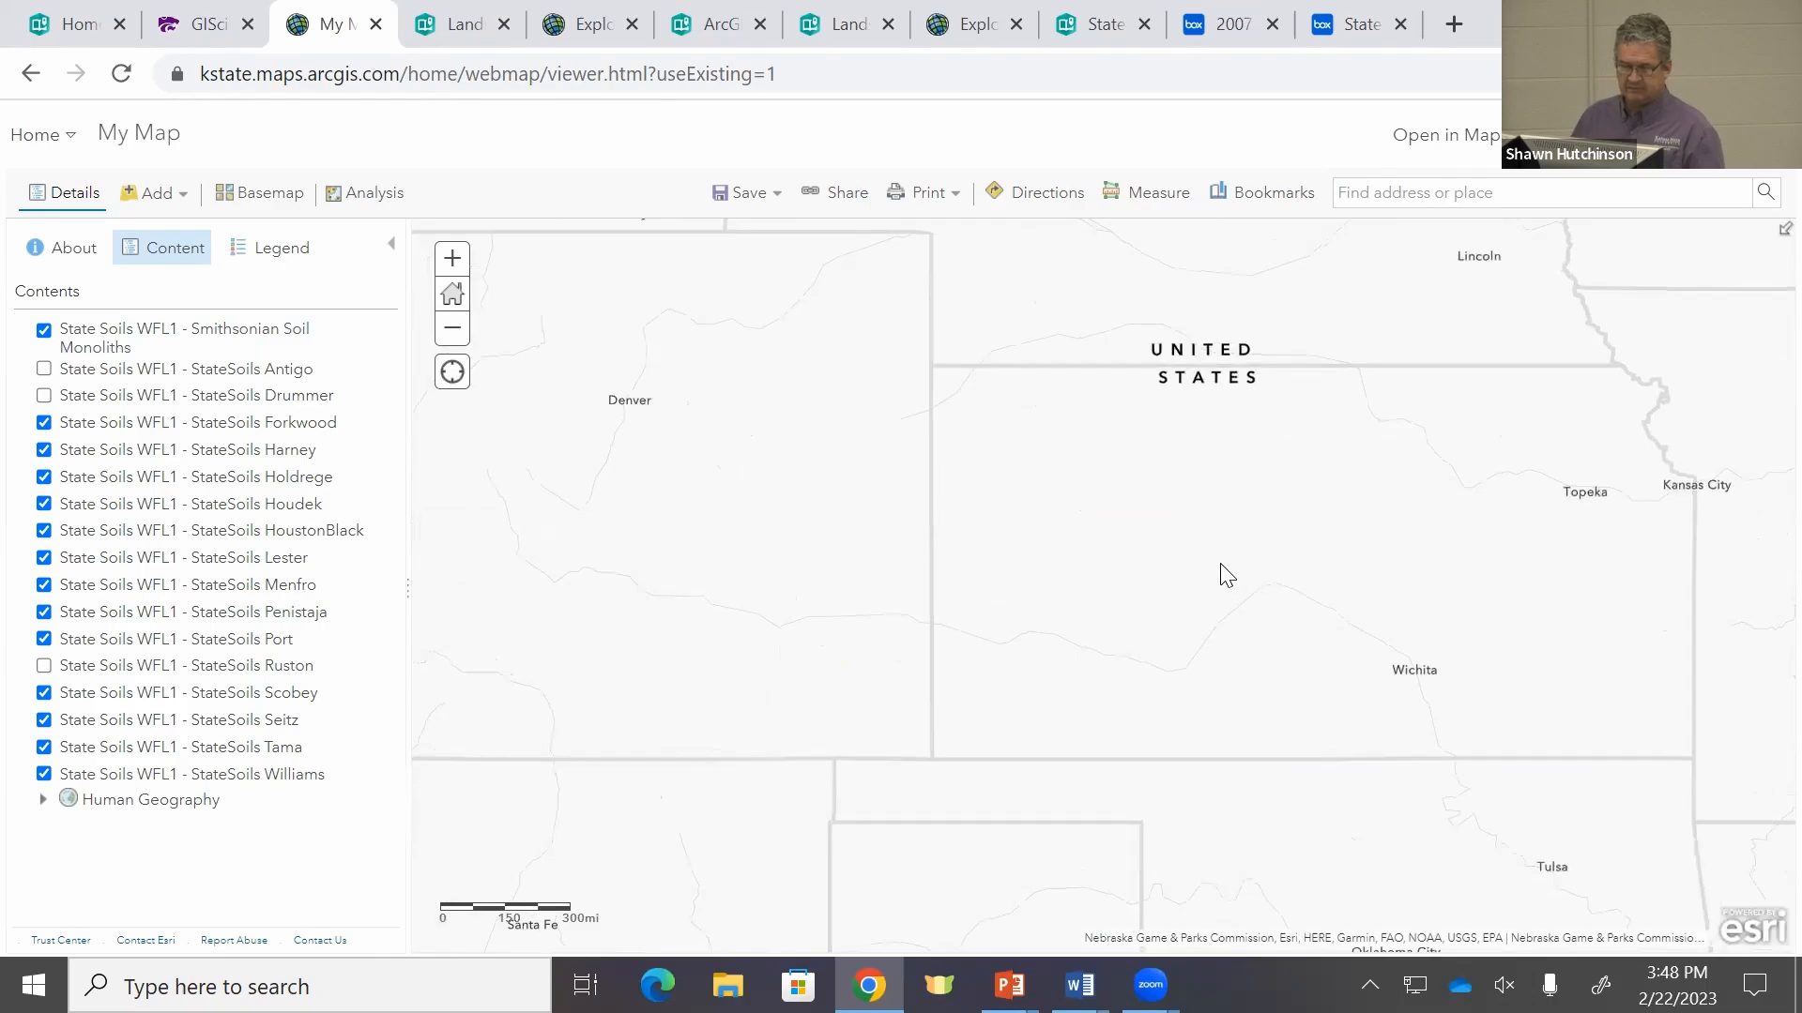
click(1219, 561)
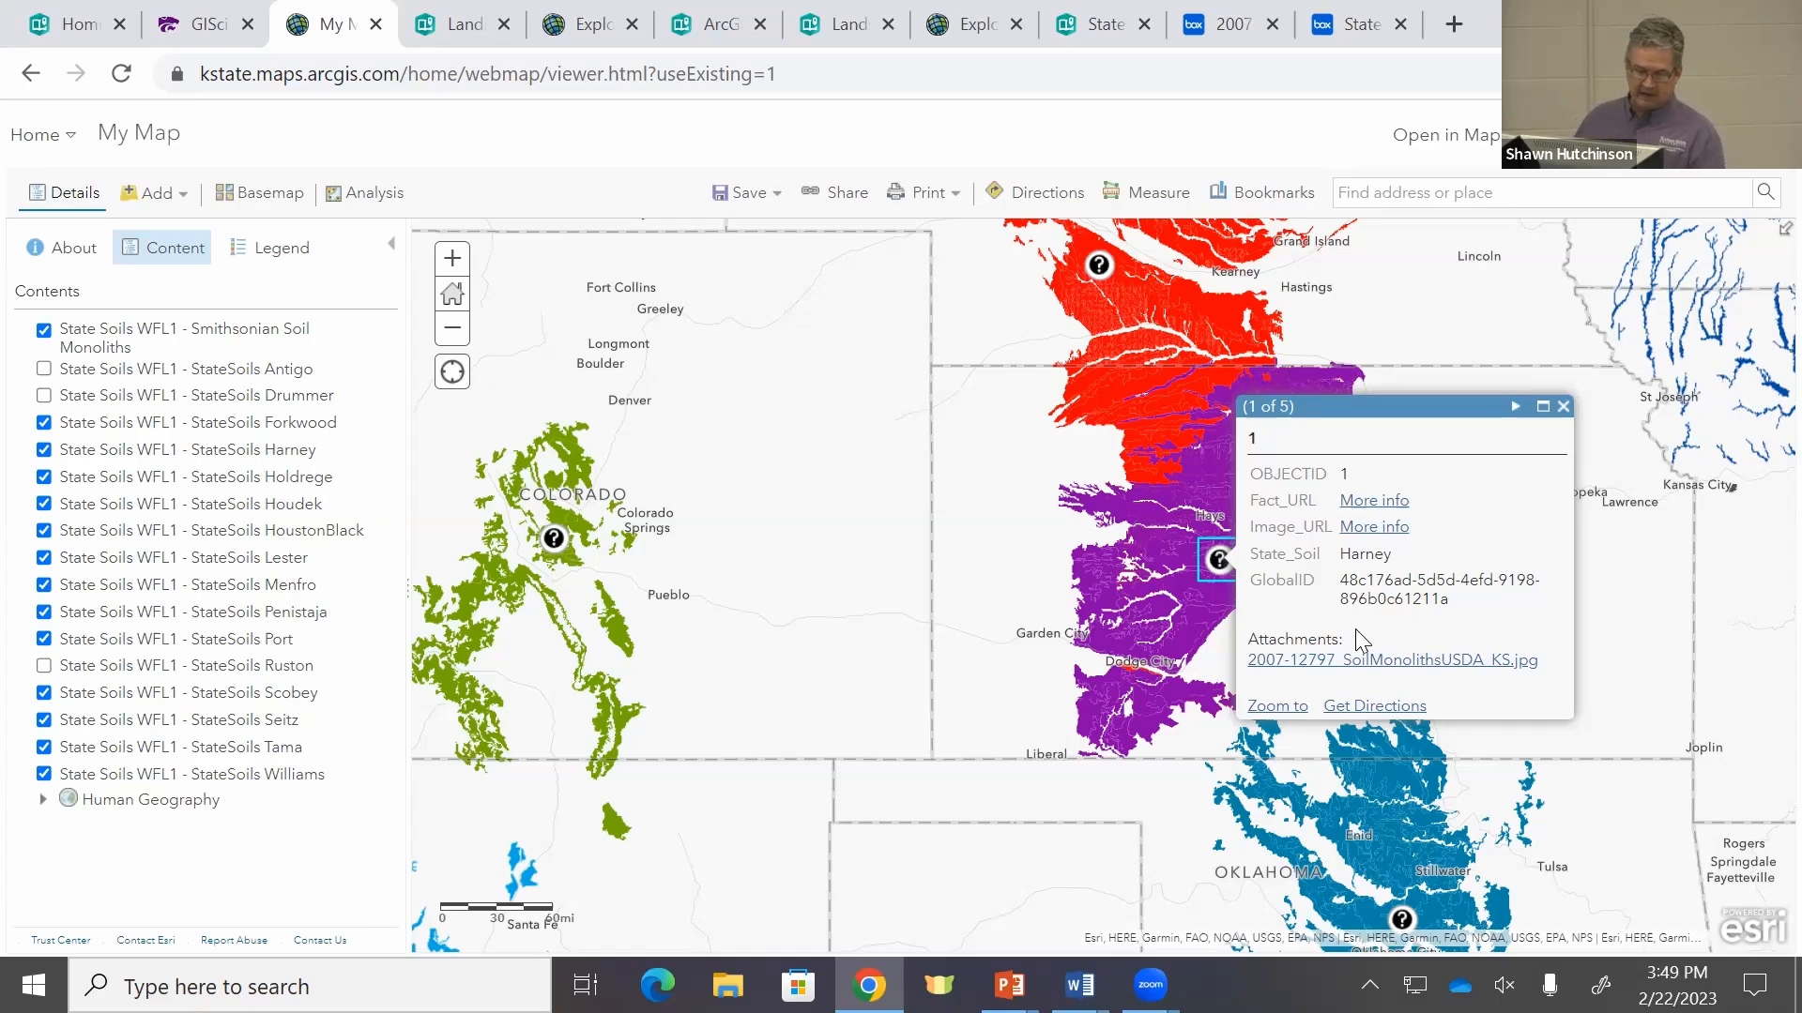
click(1391, 661)
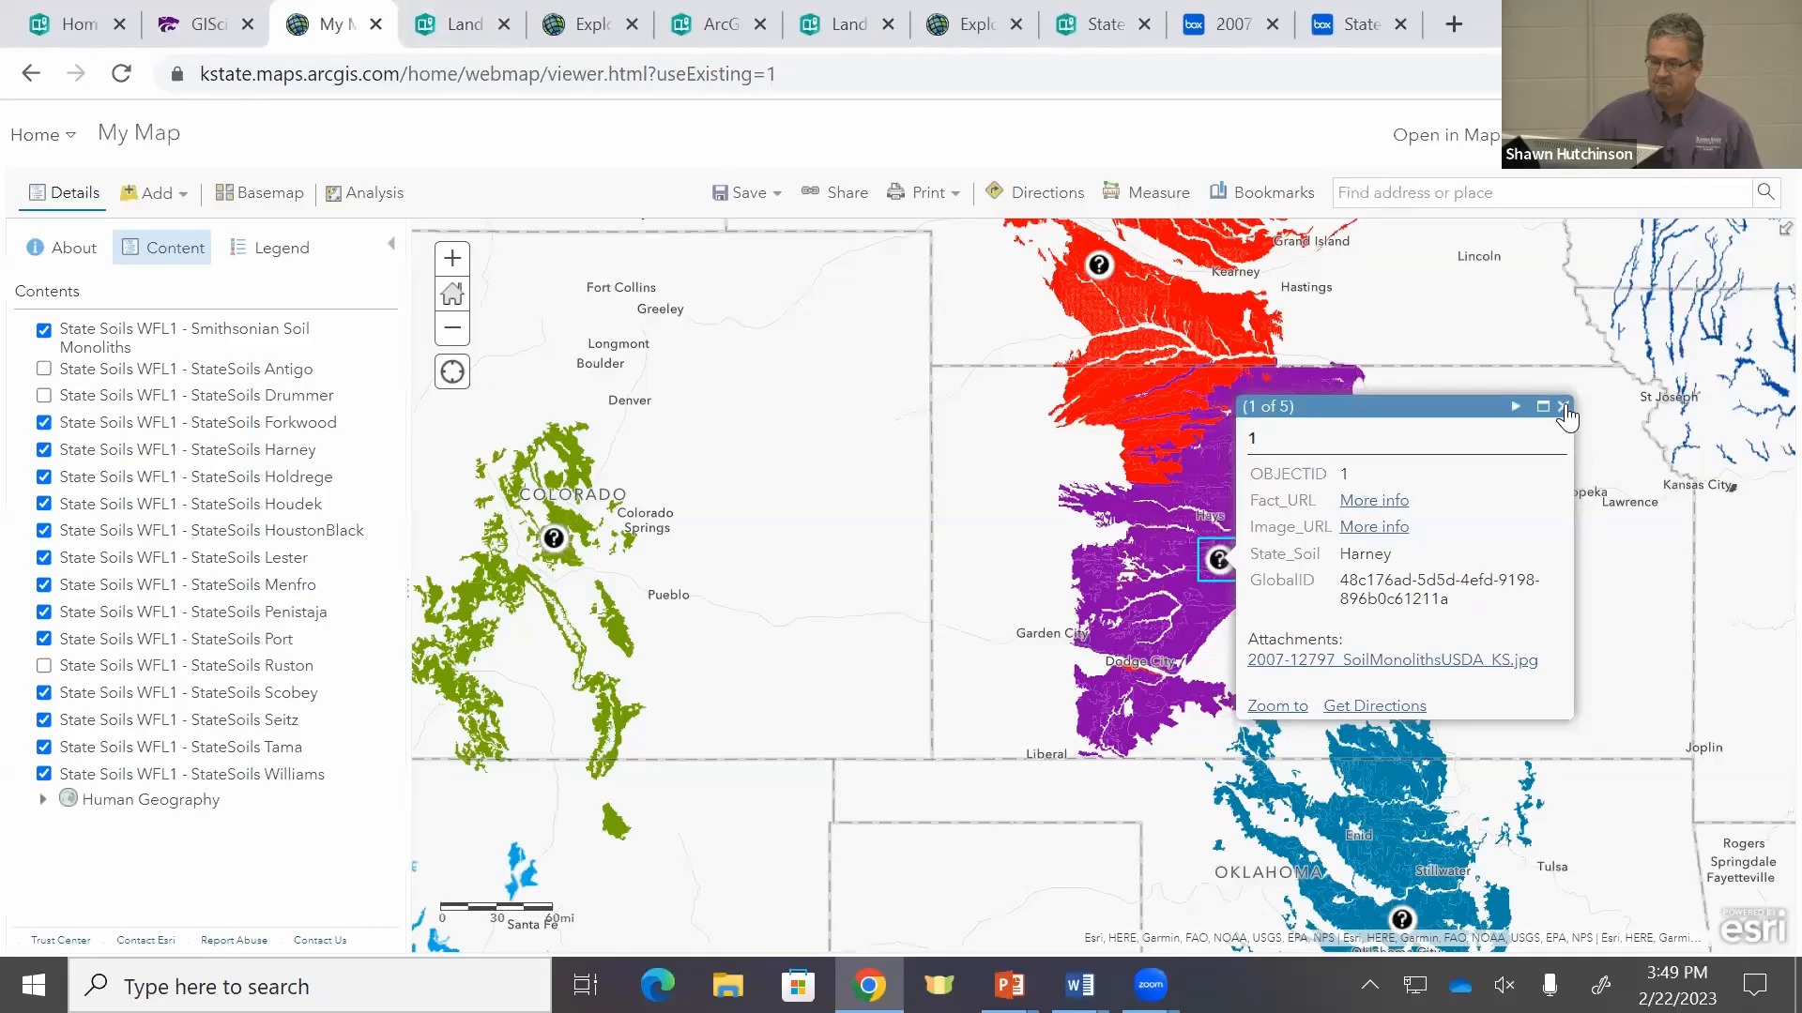
Step: Close the Kansas soil monolith pop-up and hide the State Soils WFL1 - Smithsonian Soil Monoliths layer
click(1562, 407)
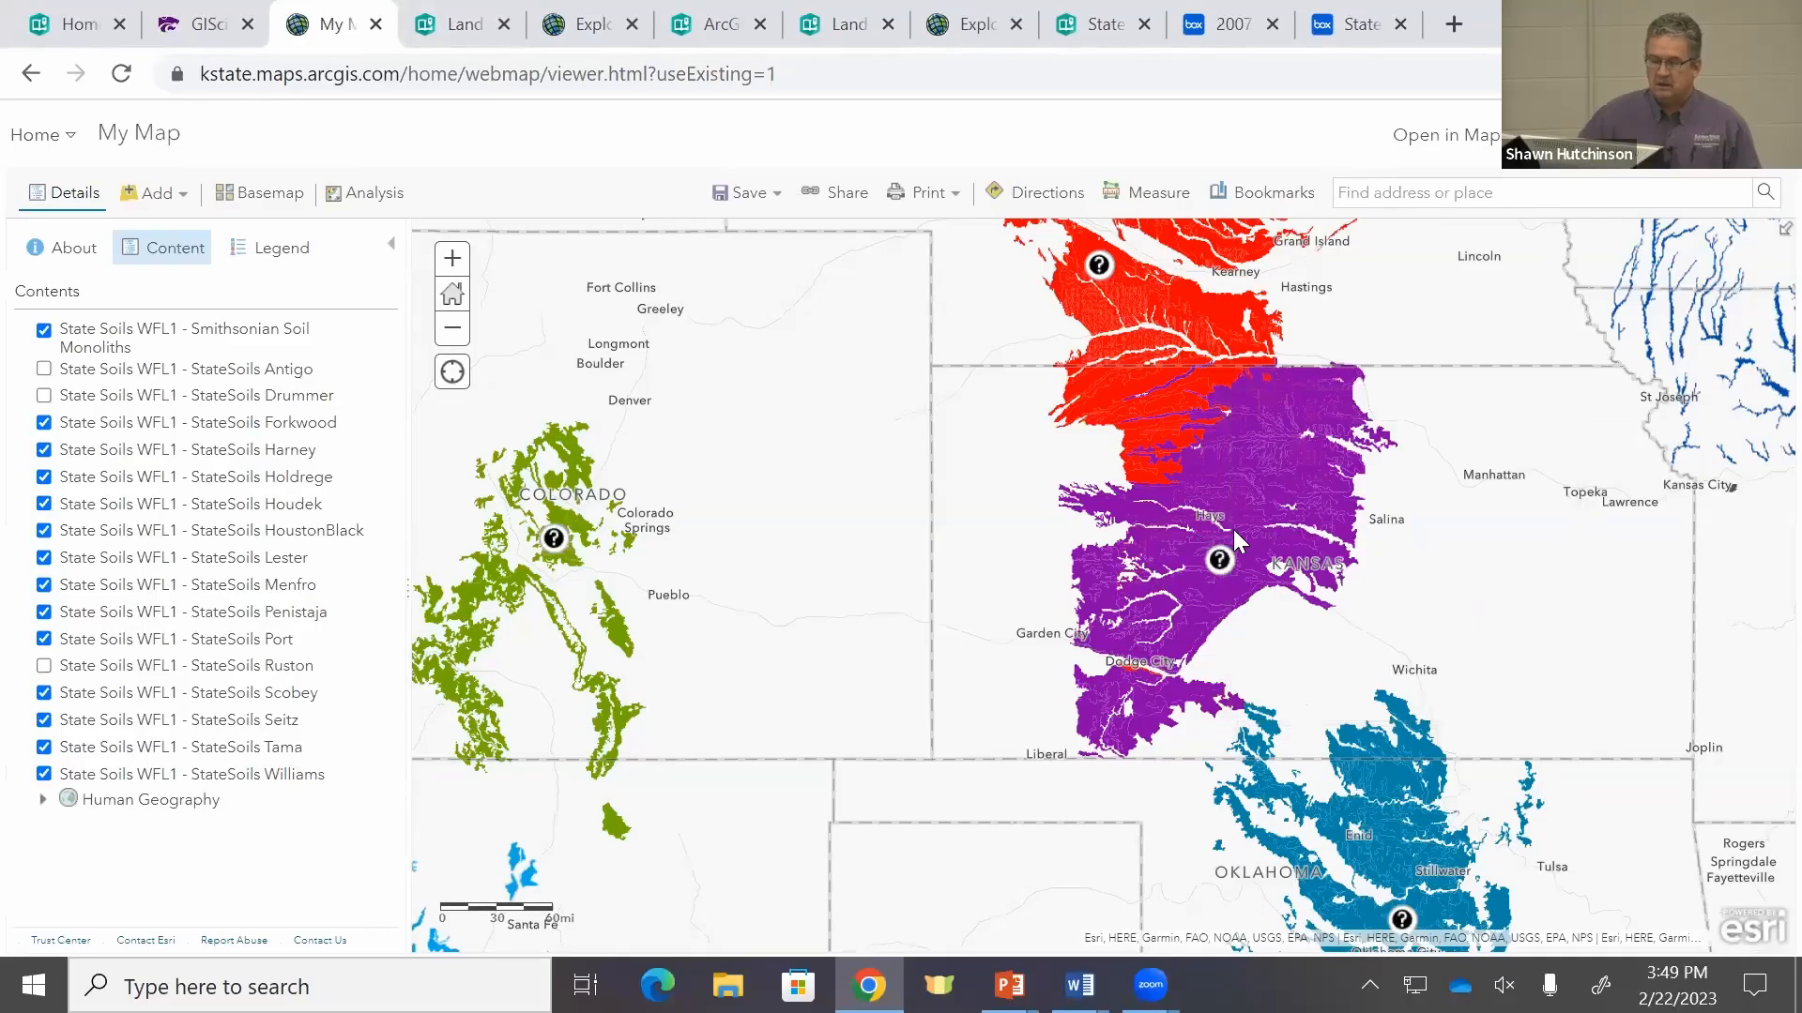
scroll(1233, 529, down, 1)
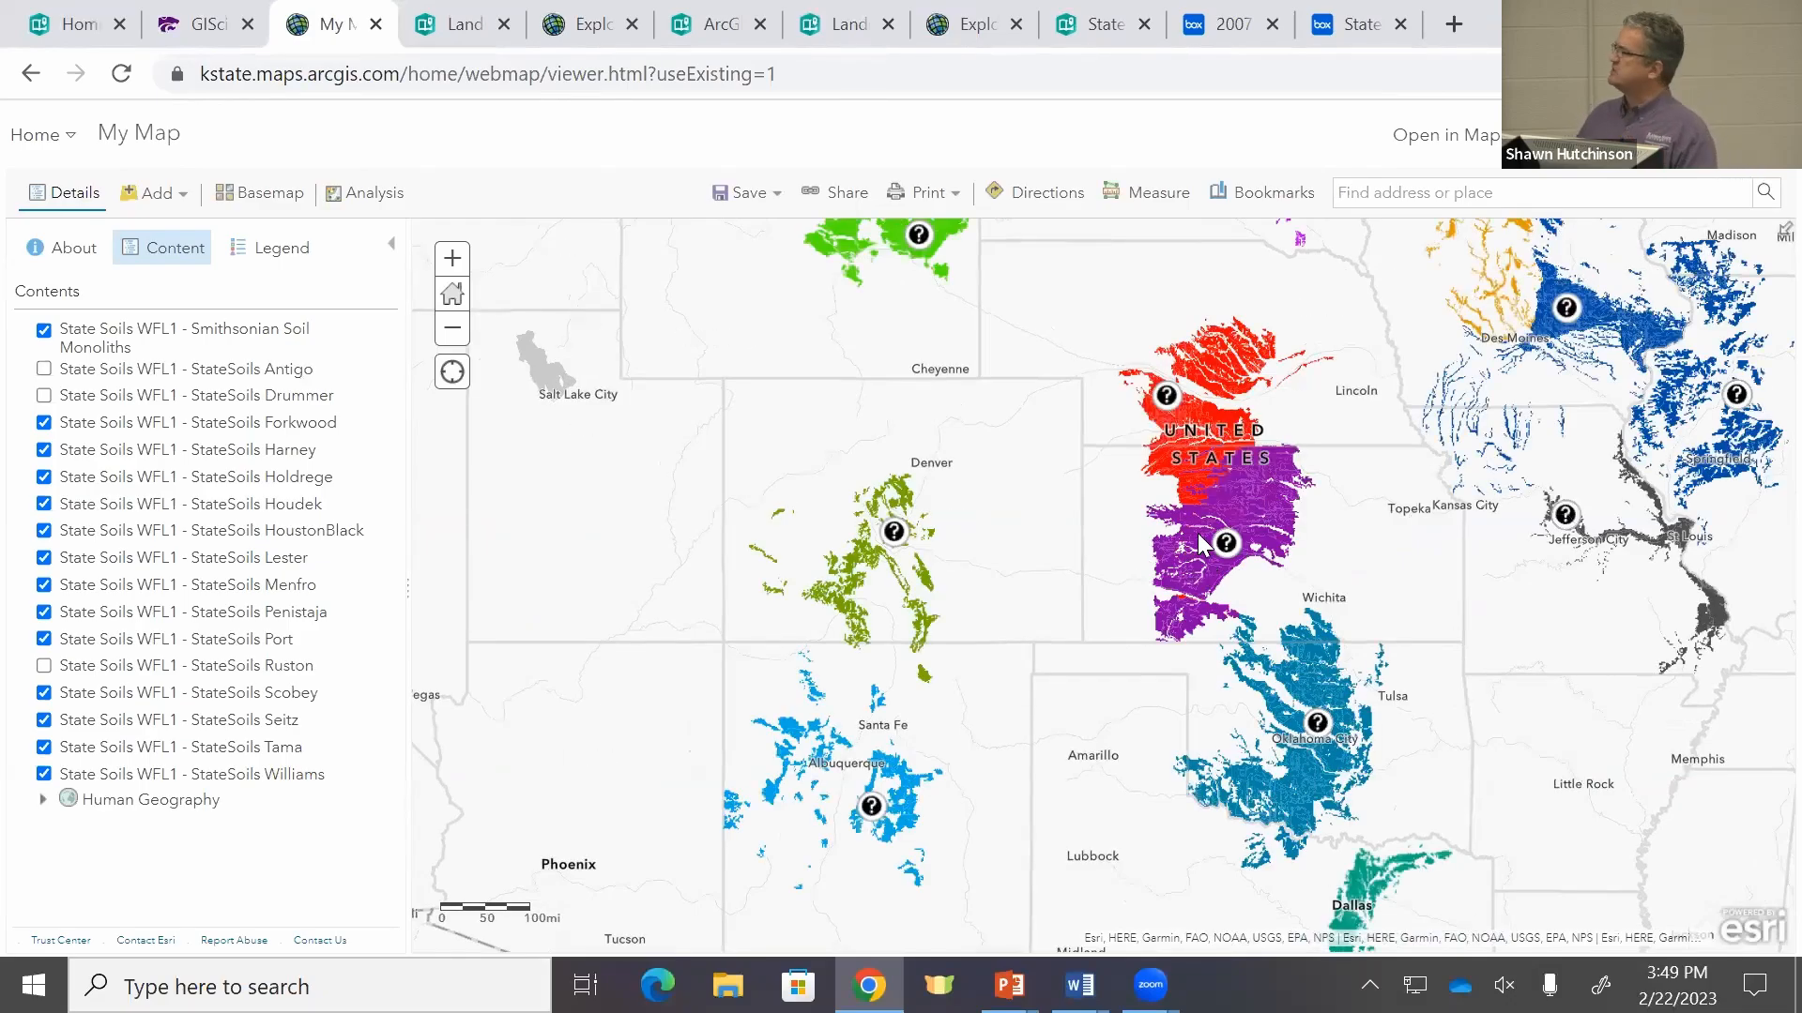
click(43, 330)
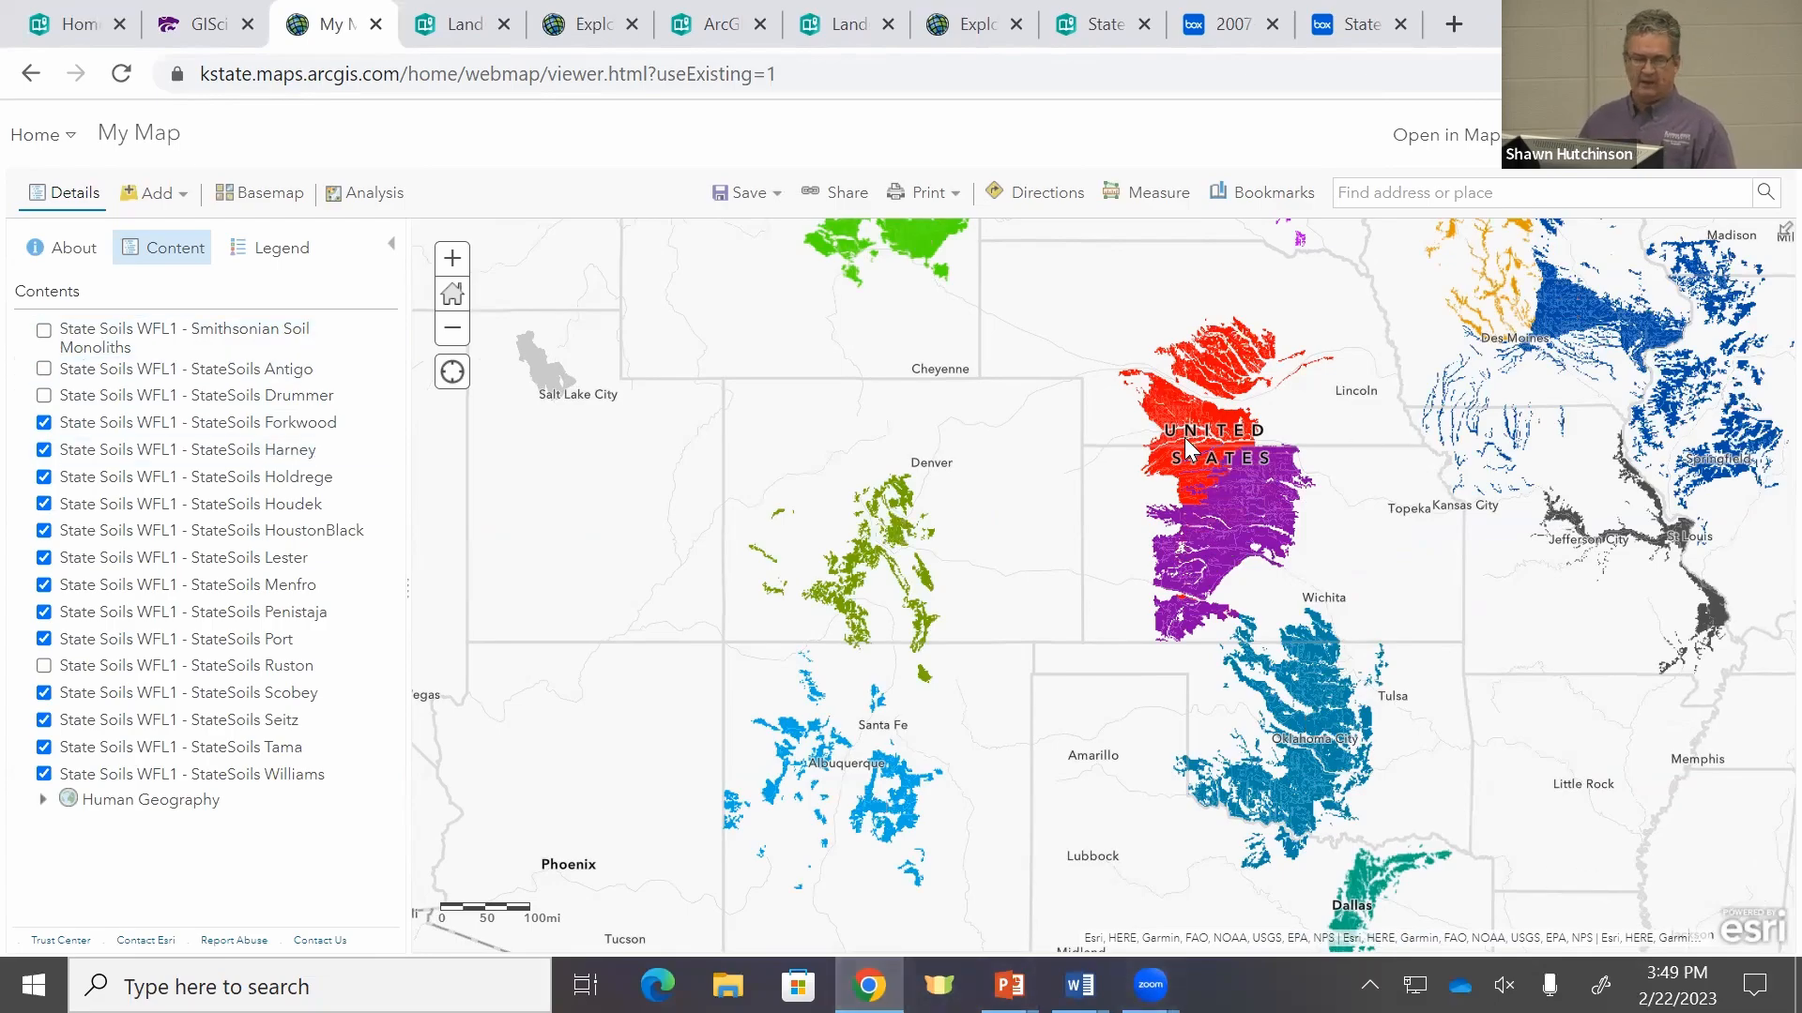
scroll(1351, 495, down, 1)
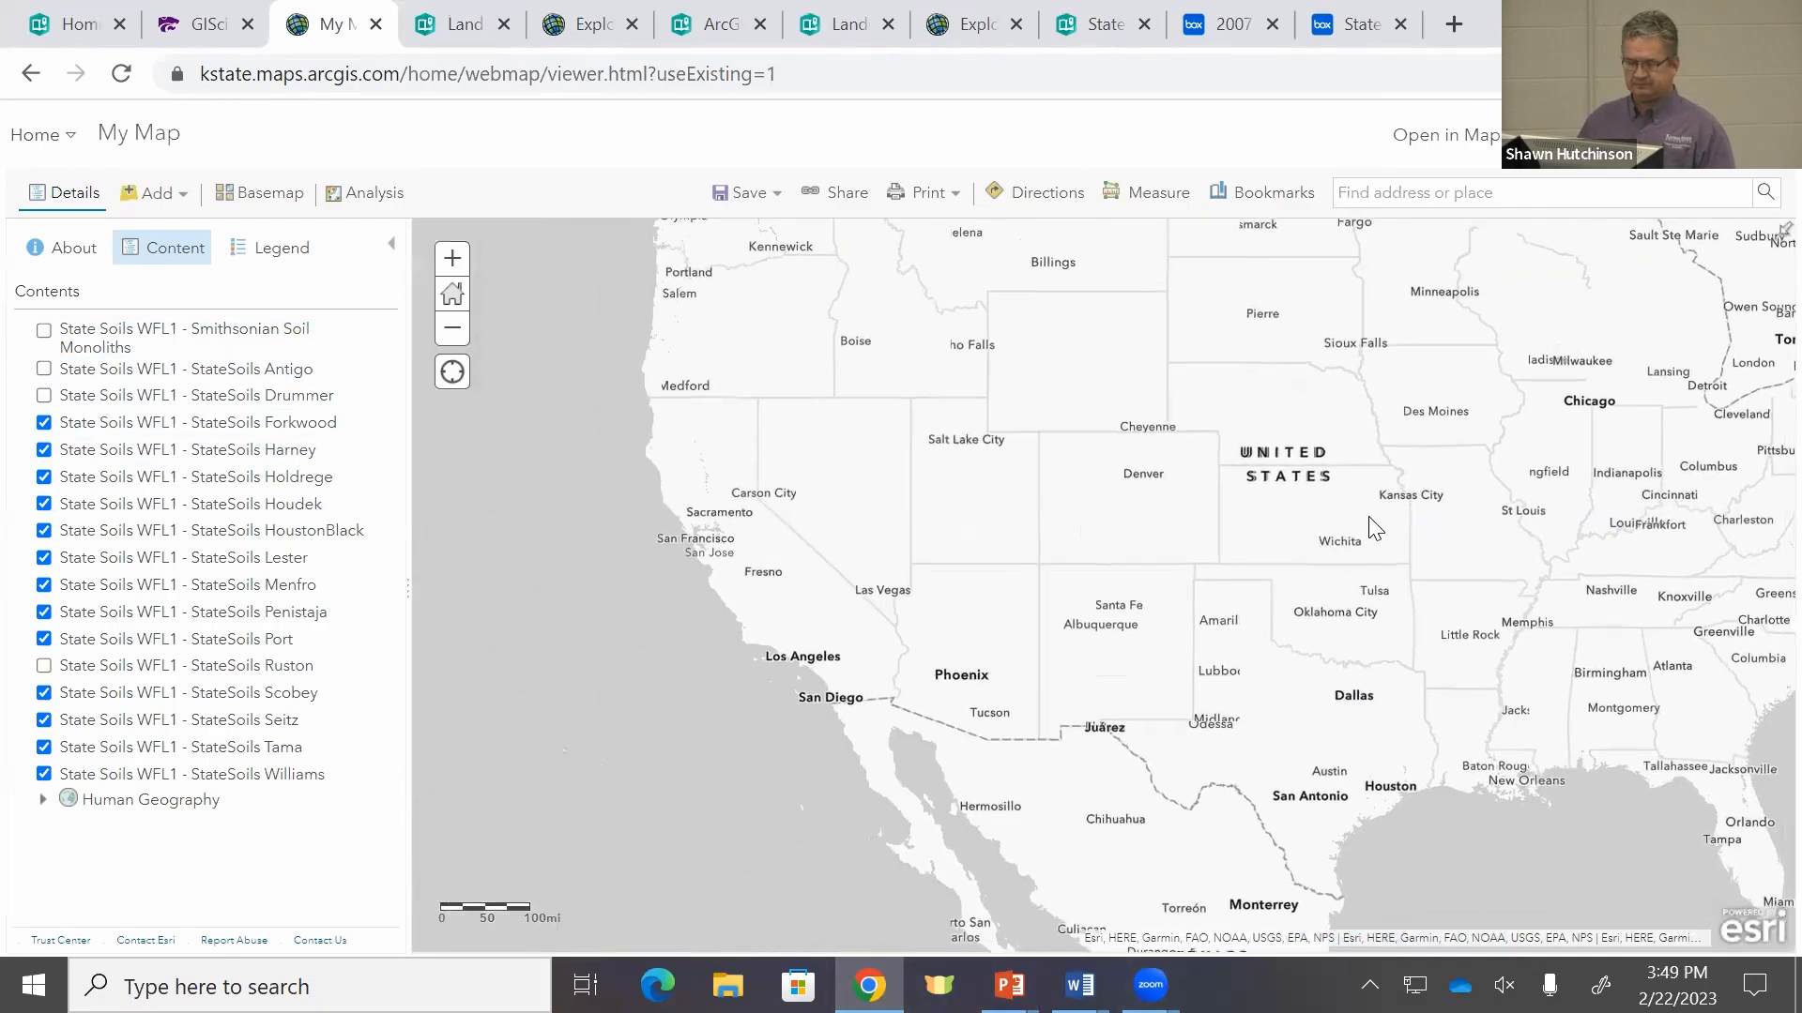
drag(1351, 521, 1101, 608)
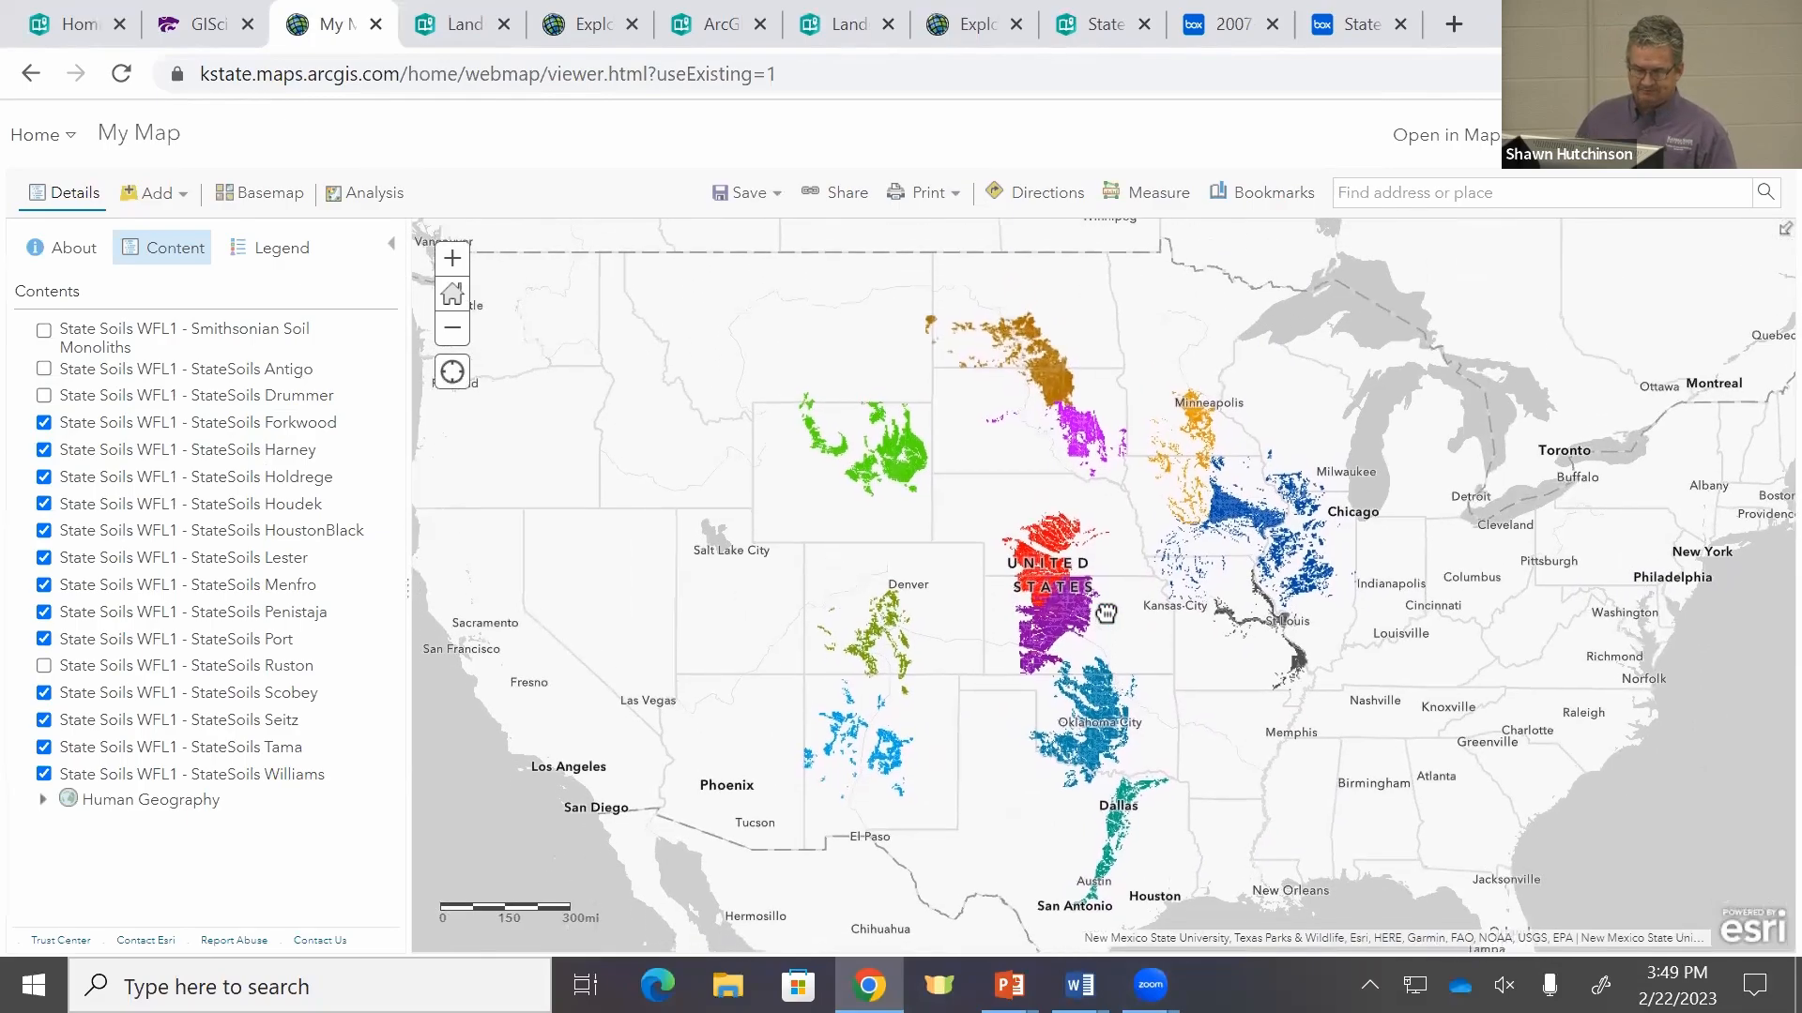
scroll(1102, 608, down, 1)
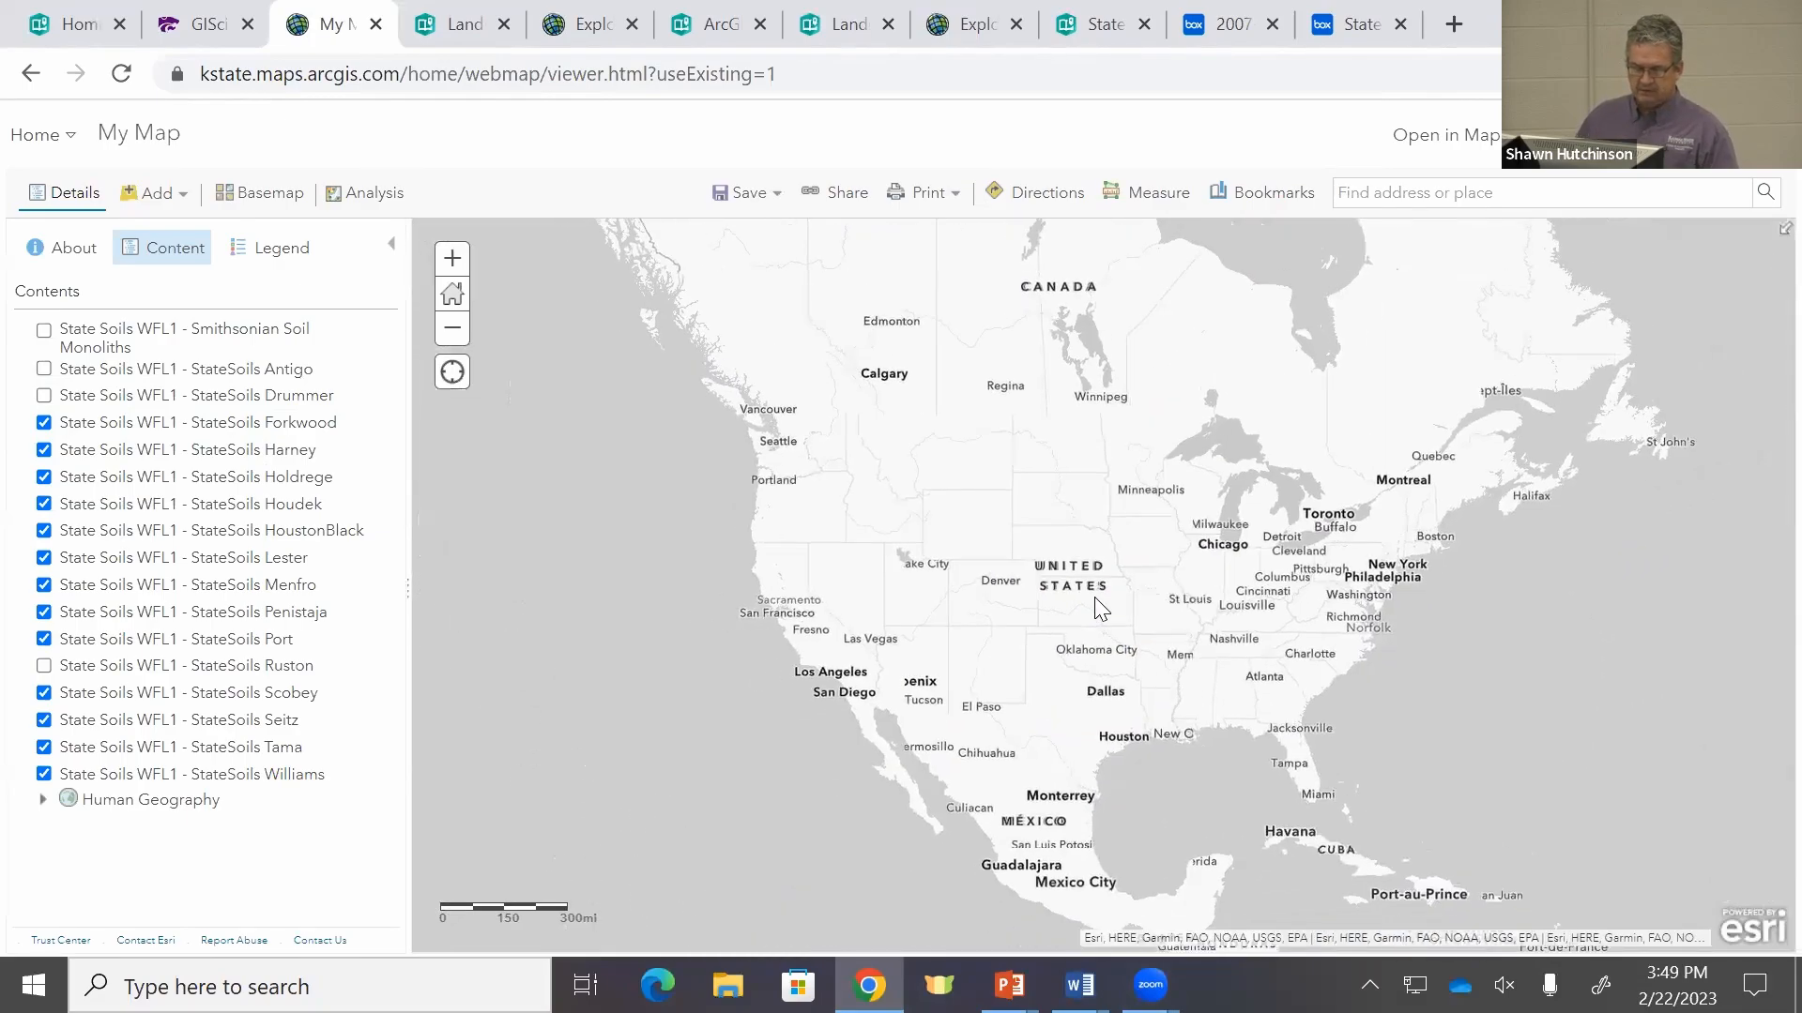
scroll(1079, 600, up, 1)
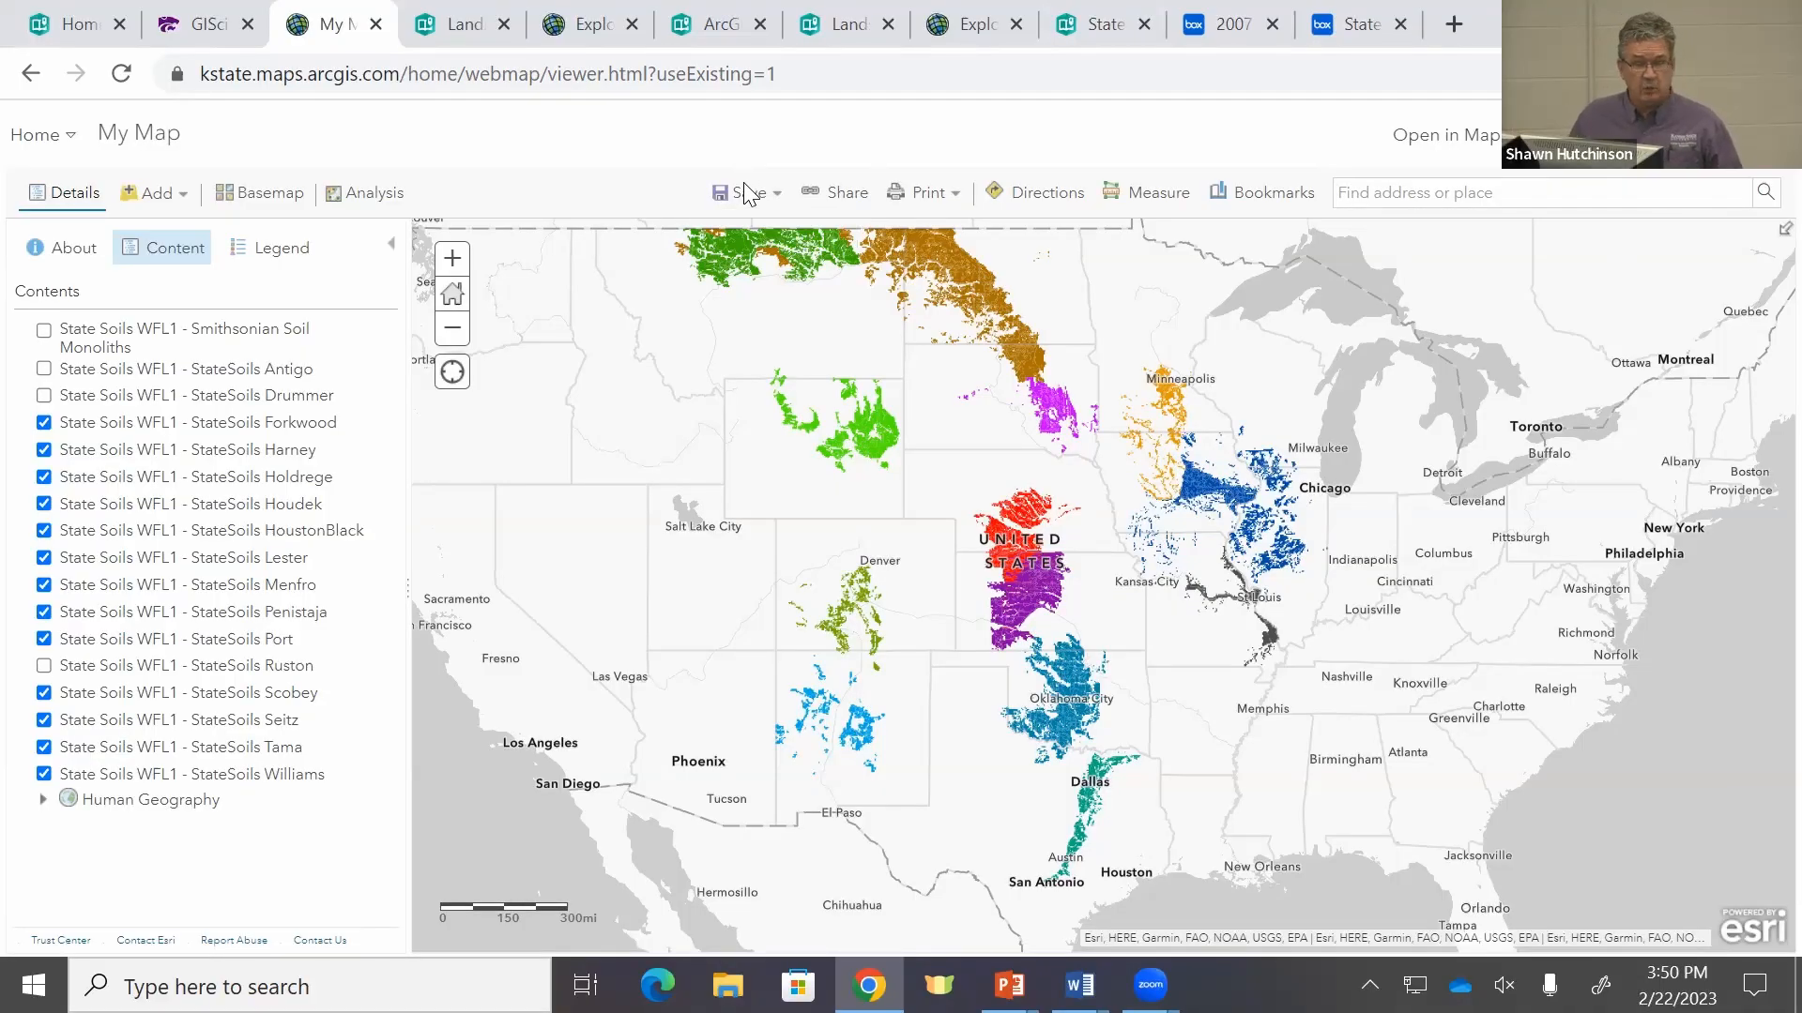
Step: Prepare to save the map under the title "Demo State Soils" with tag da3 and summary "Demo map for StoryMap workshop."
click(754, 197)
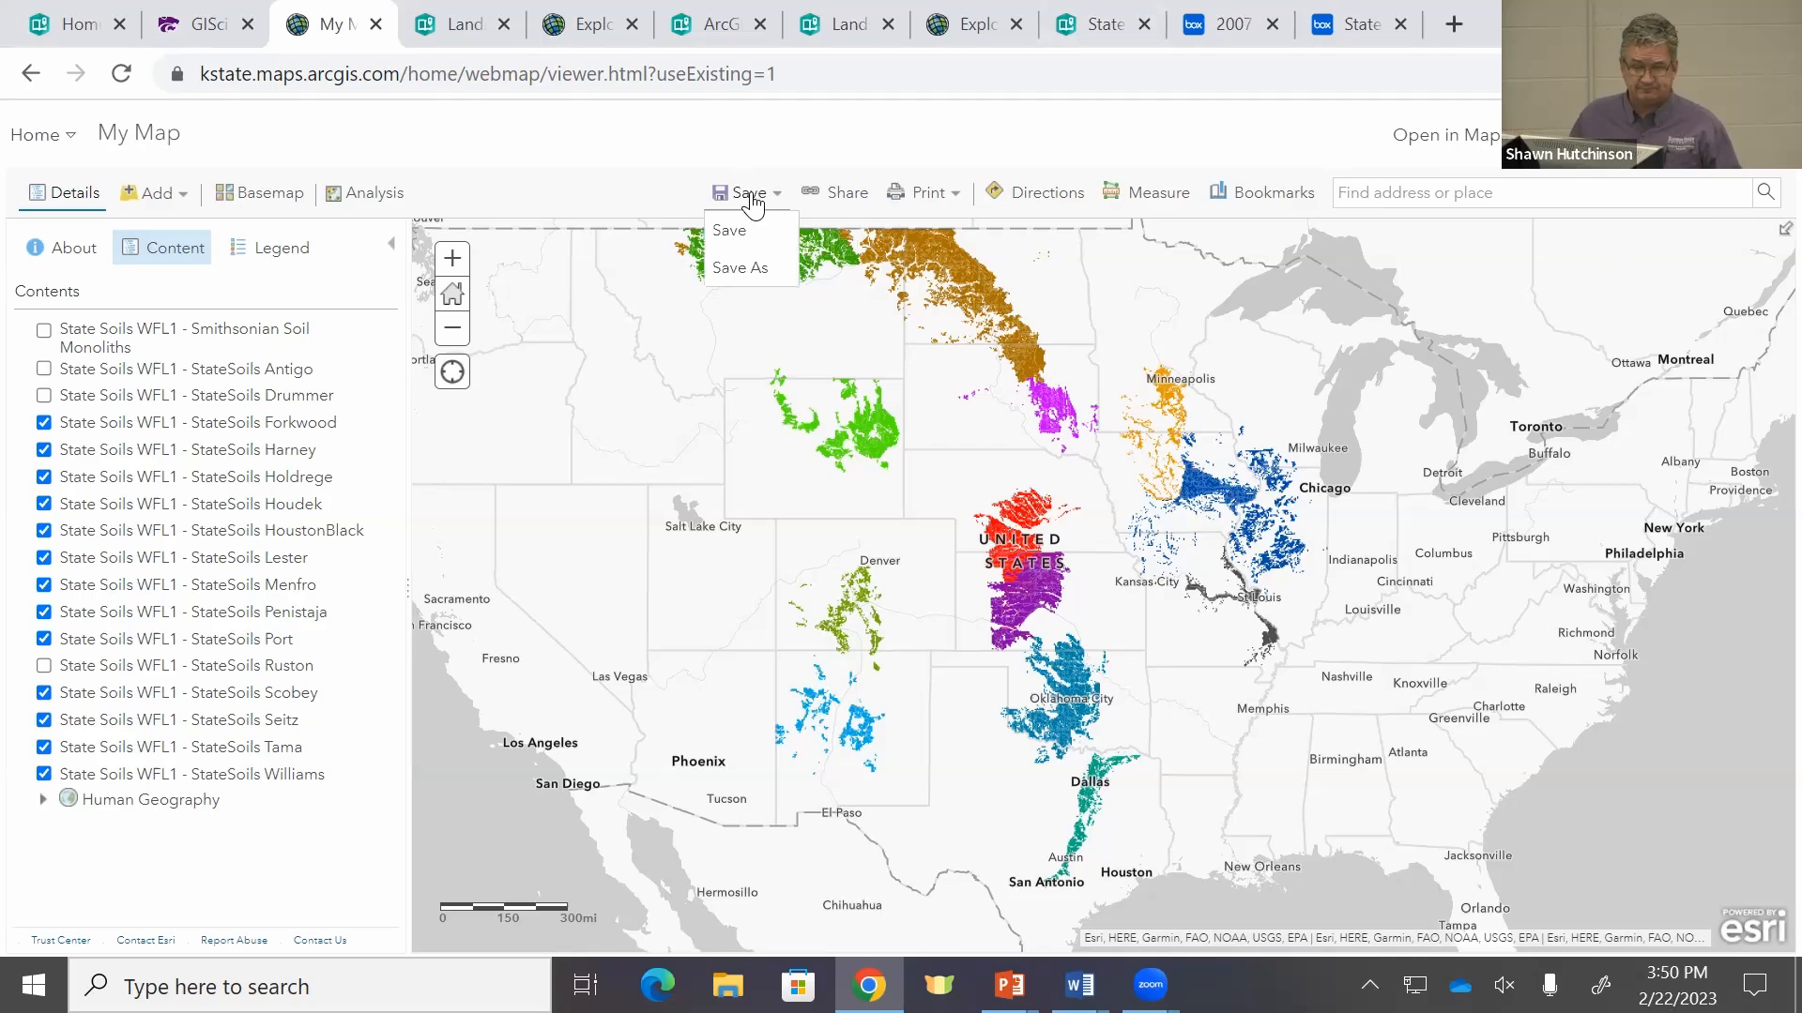
click(742, 269)
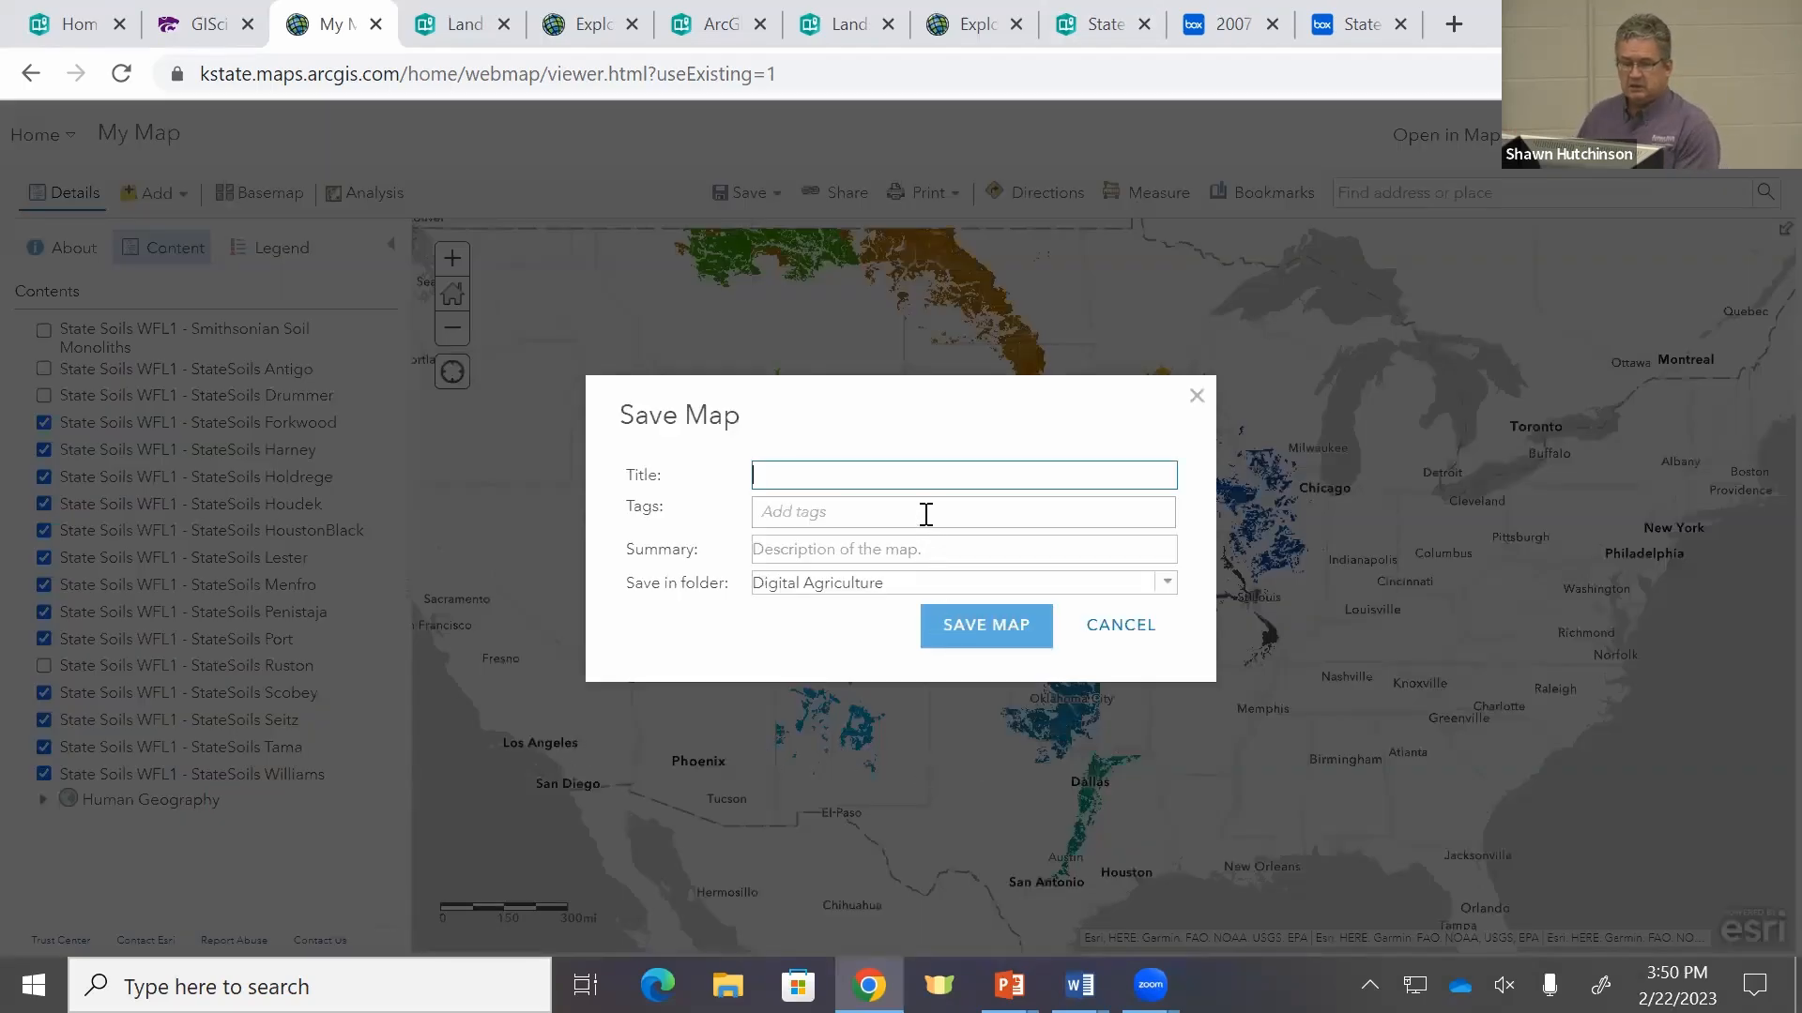
text(Demo State Soils)
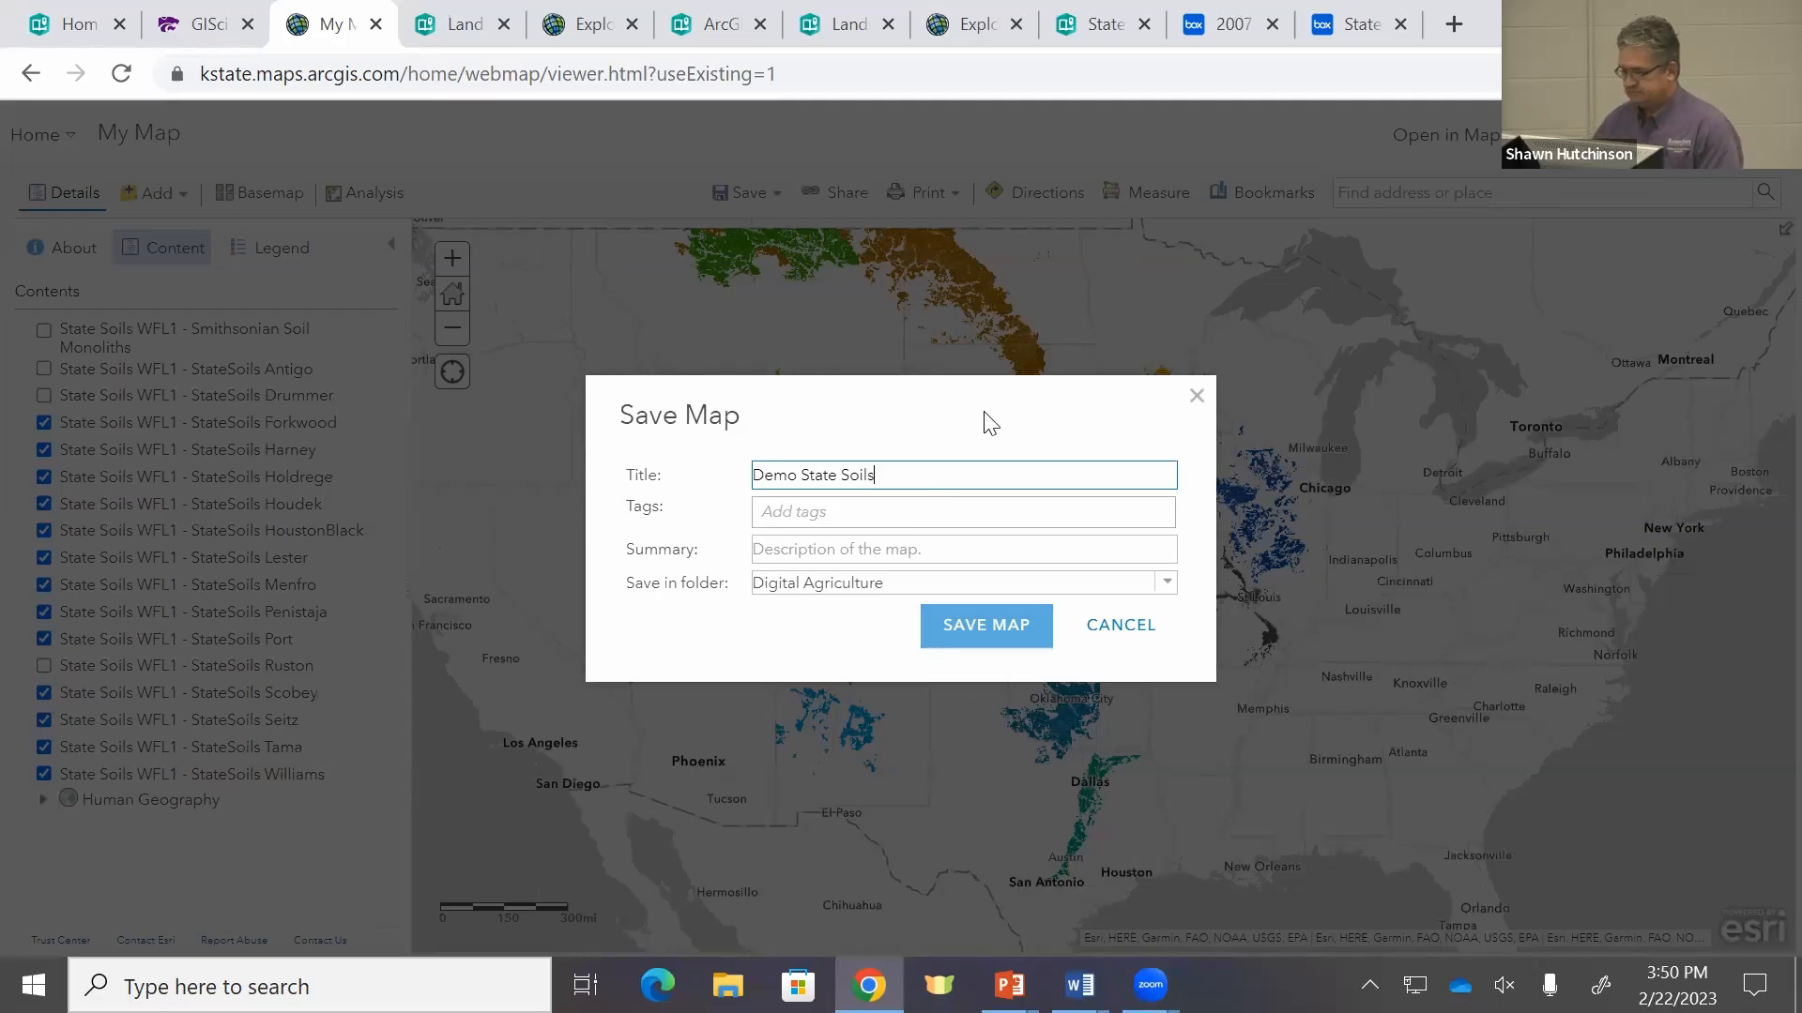
click(946, 514)
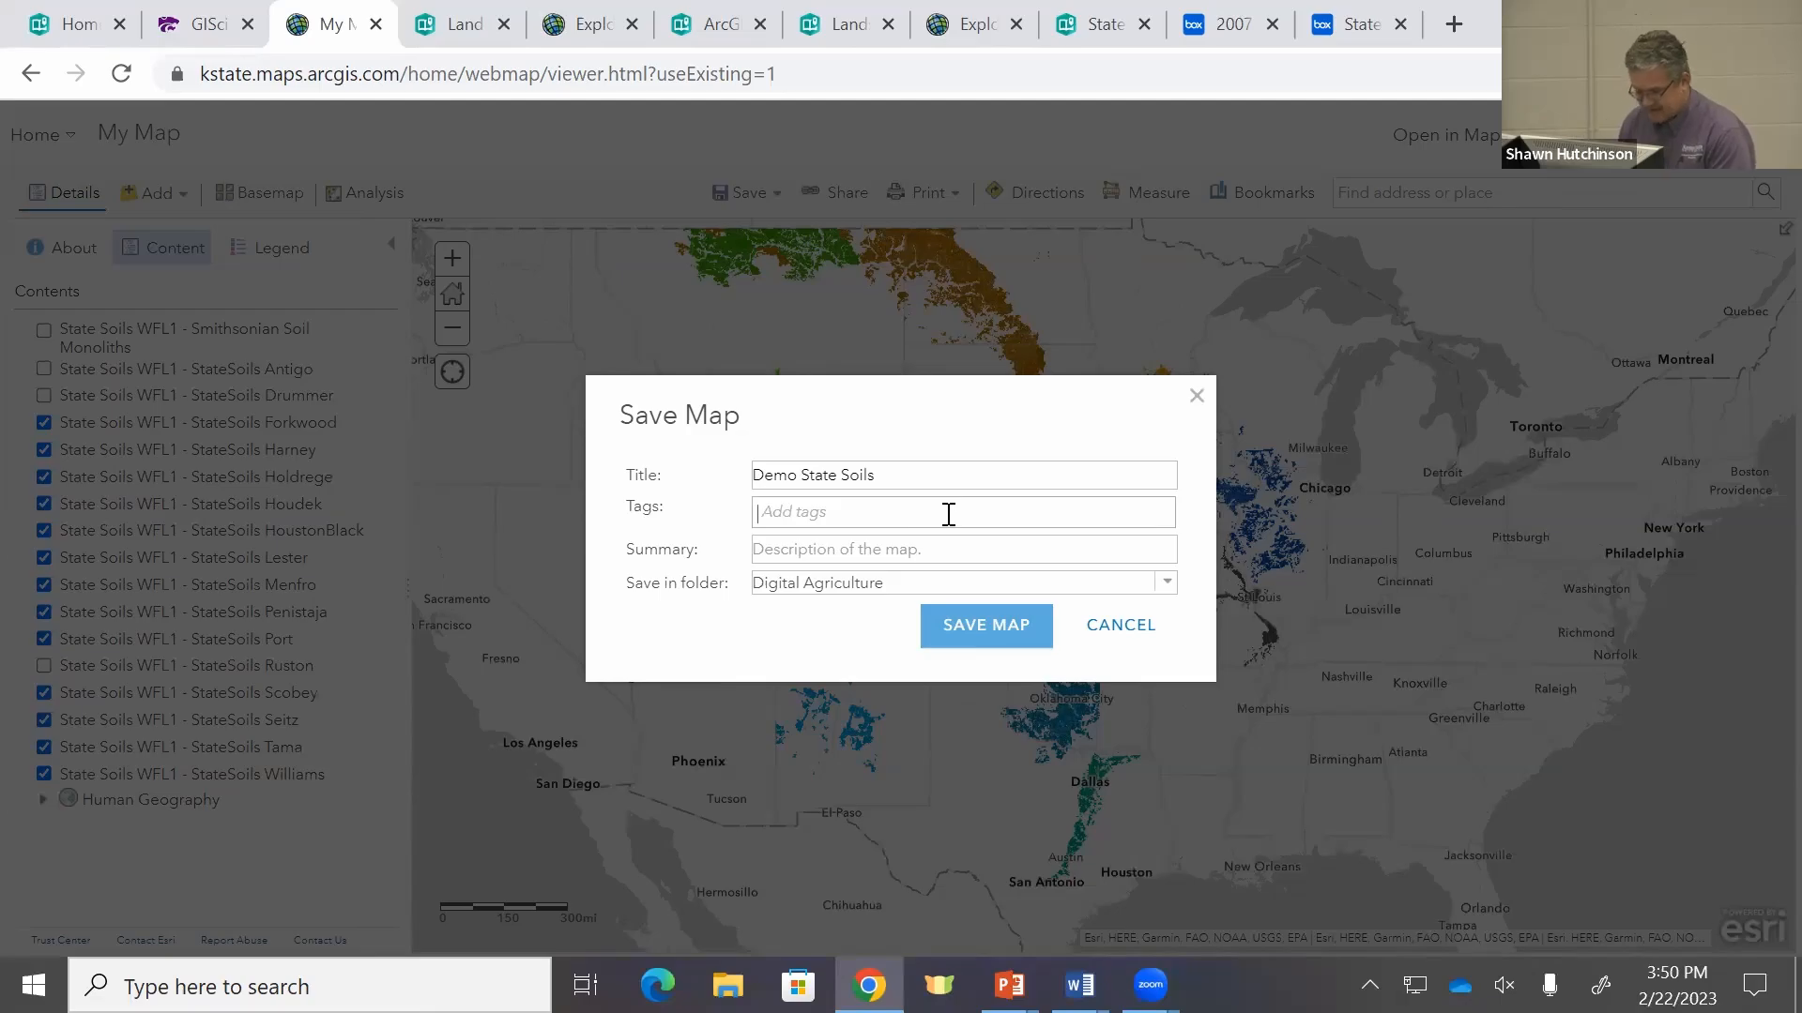
key(Return)
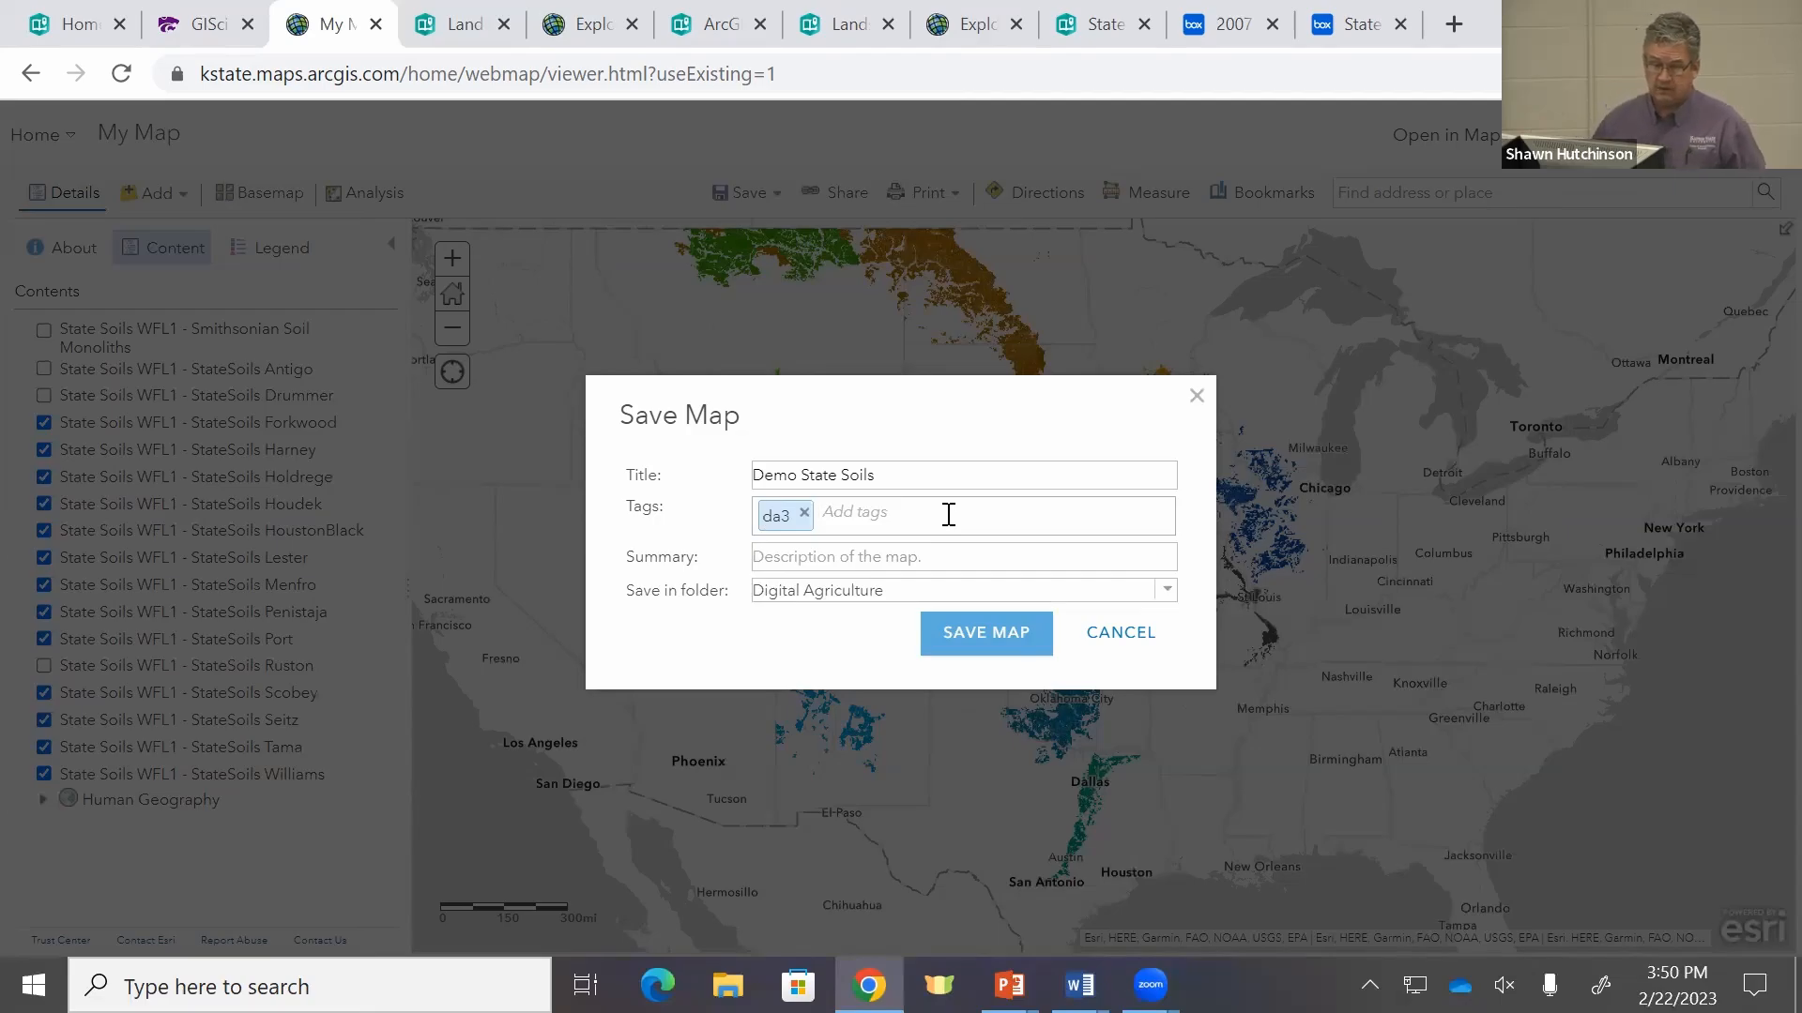
click(953, 558)
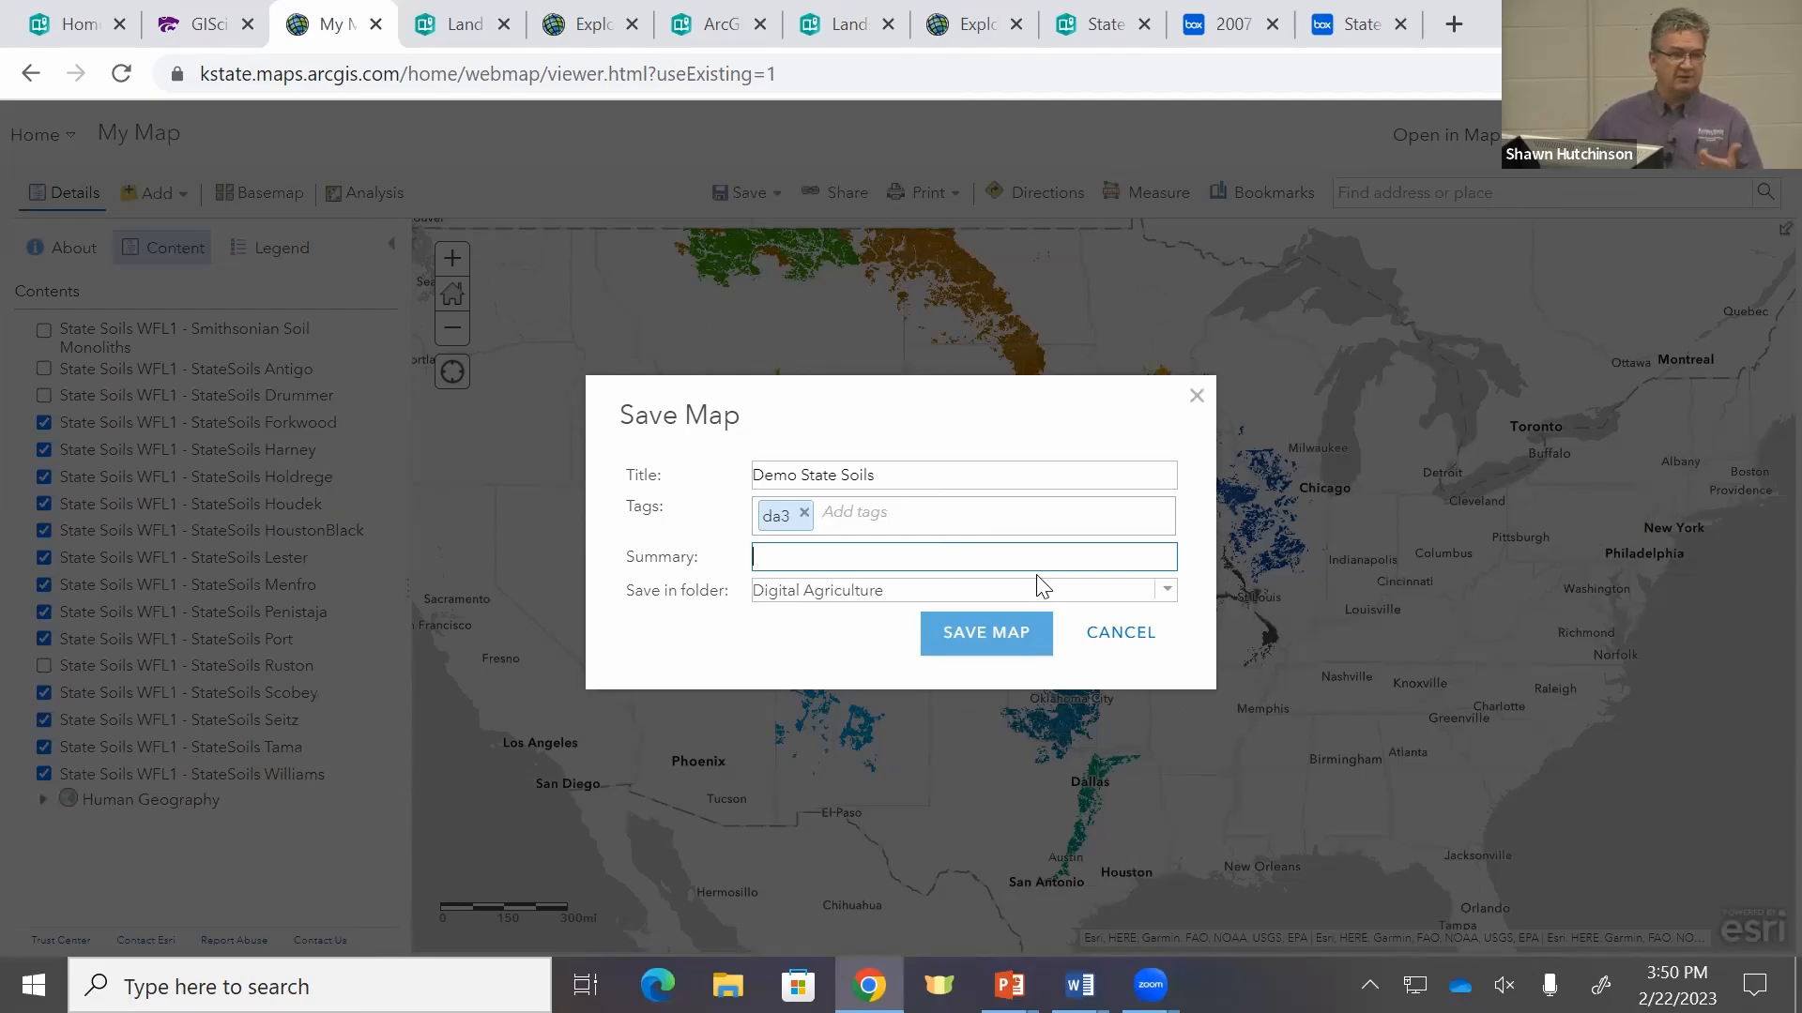
text(Demo map)
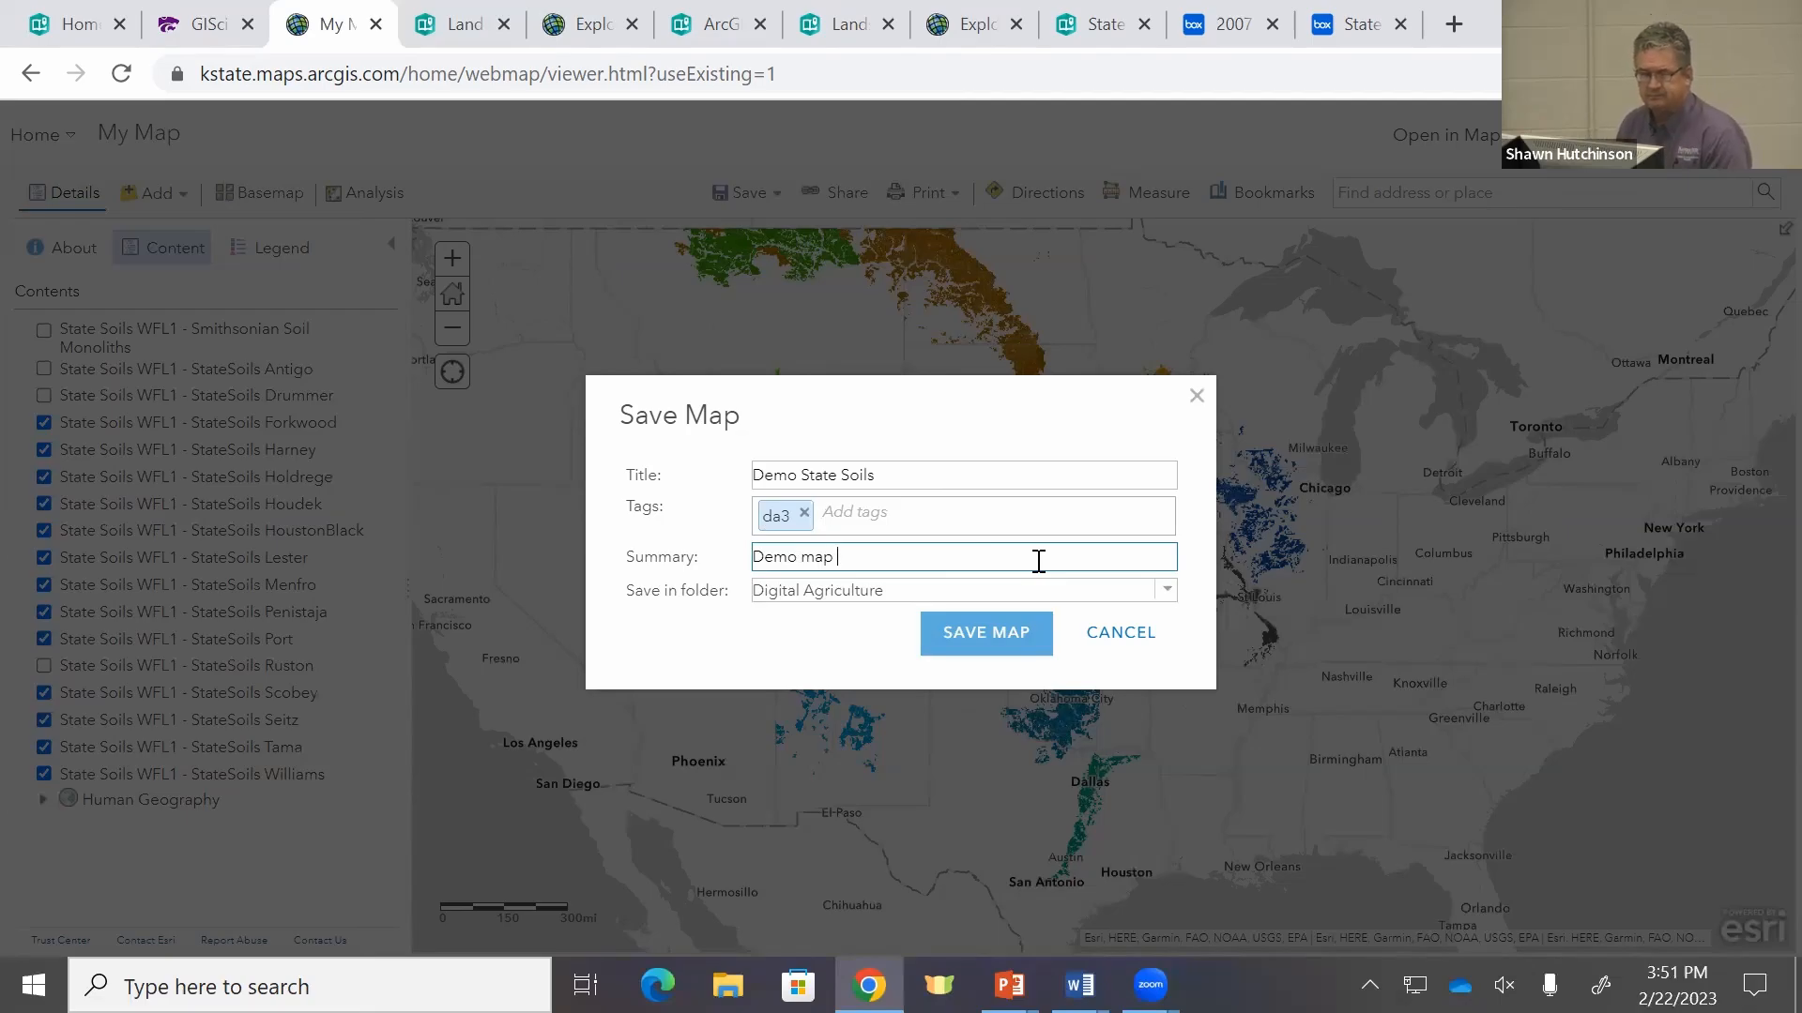
text( for StoryMap workshop.)
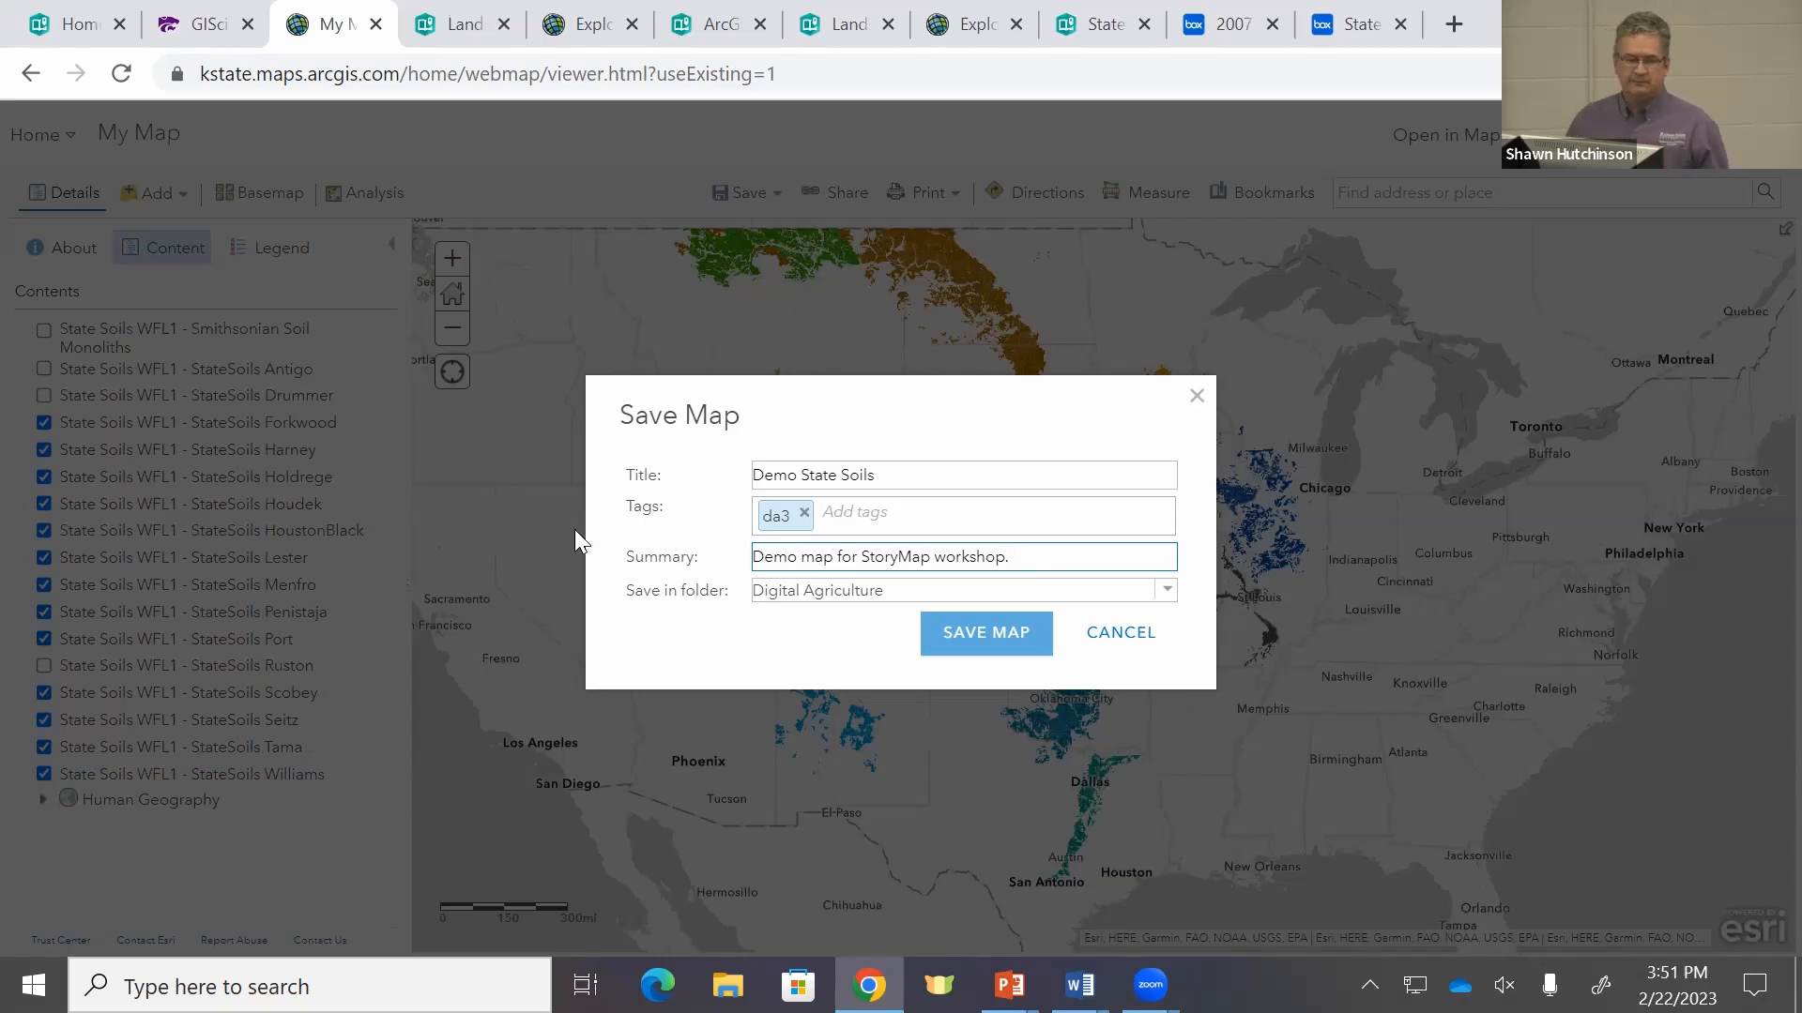
Step: Save the map in the Digital Agriculture folder and open the account's content list
click(1167, 591)
click(1167, 590)
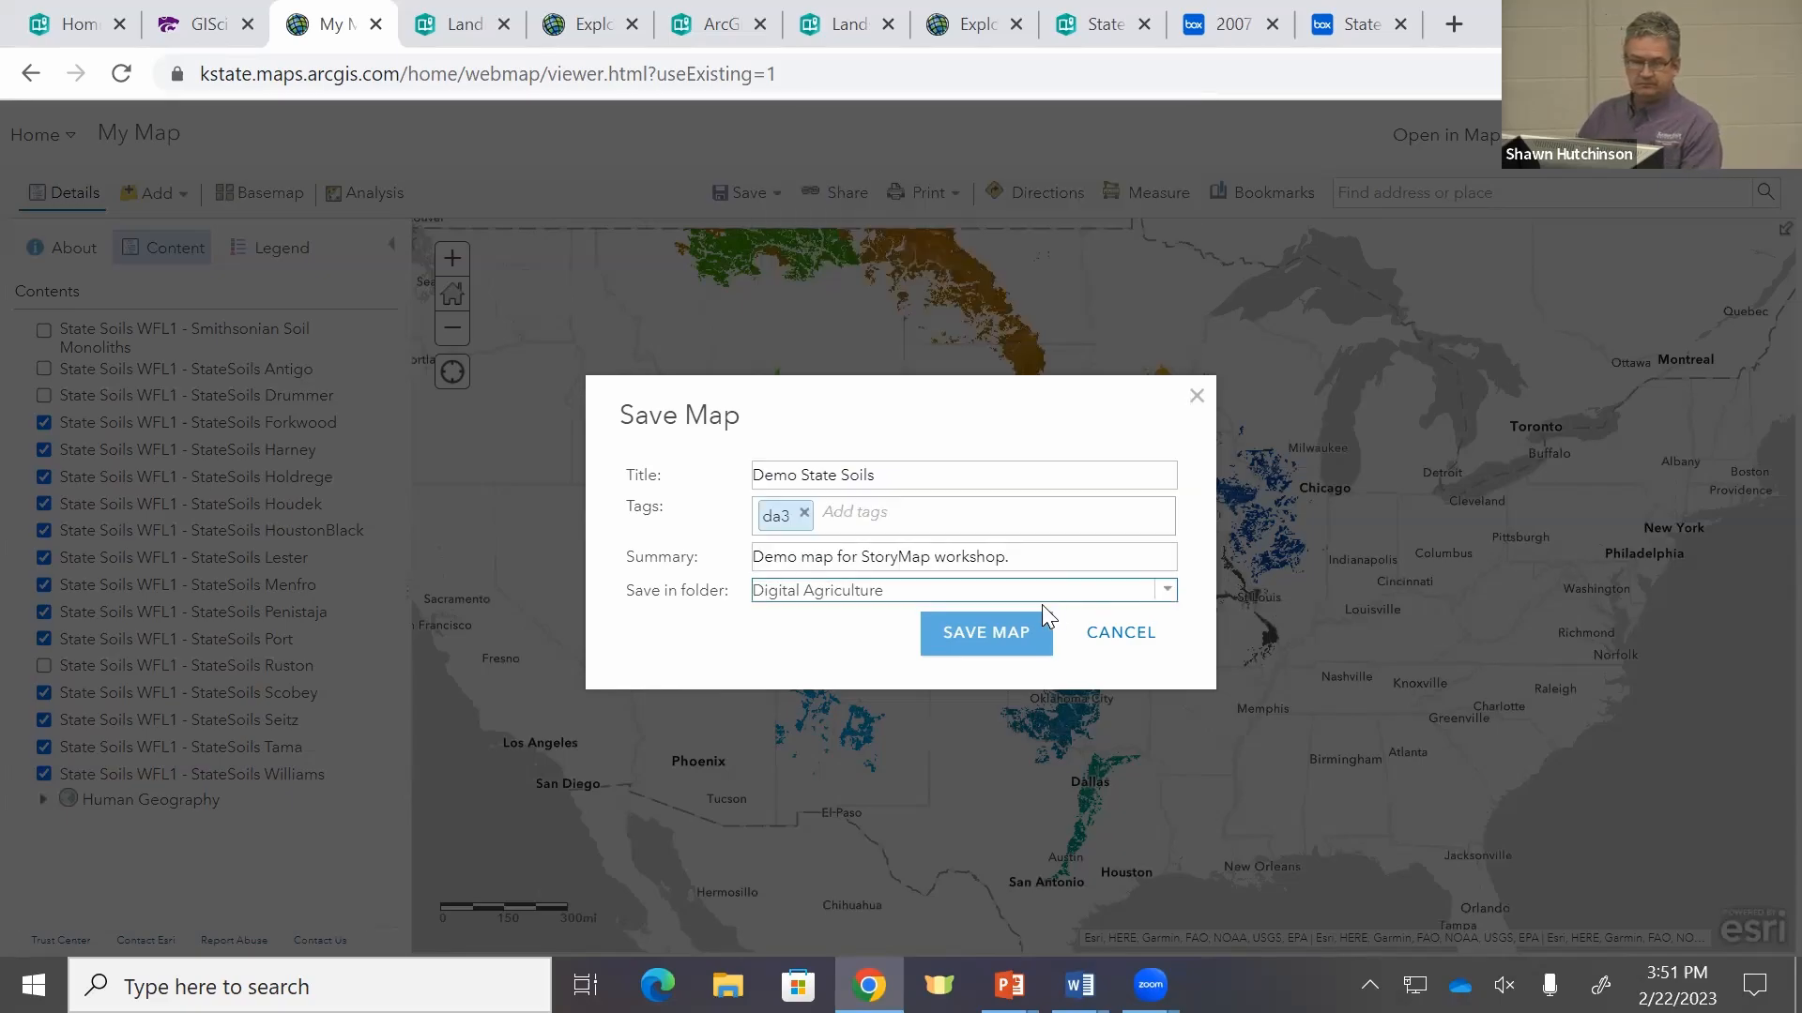
click(981, 639)
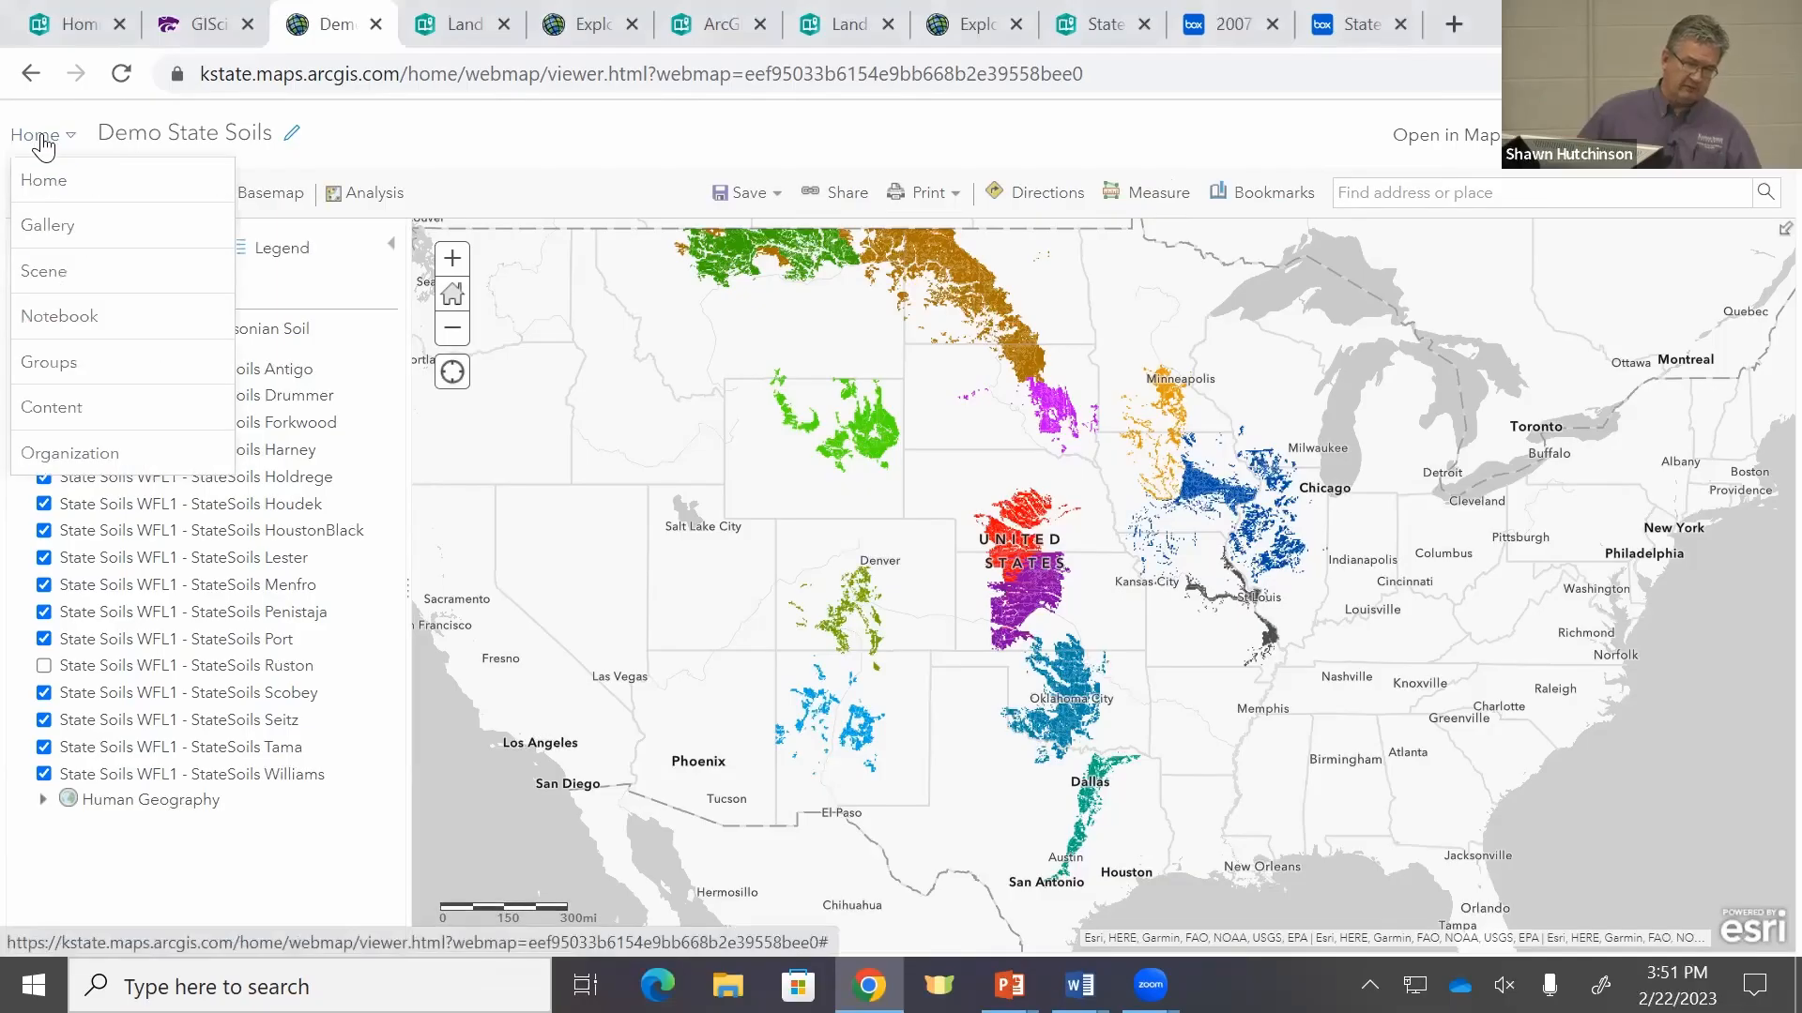
click(75, 418)
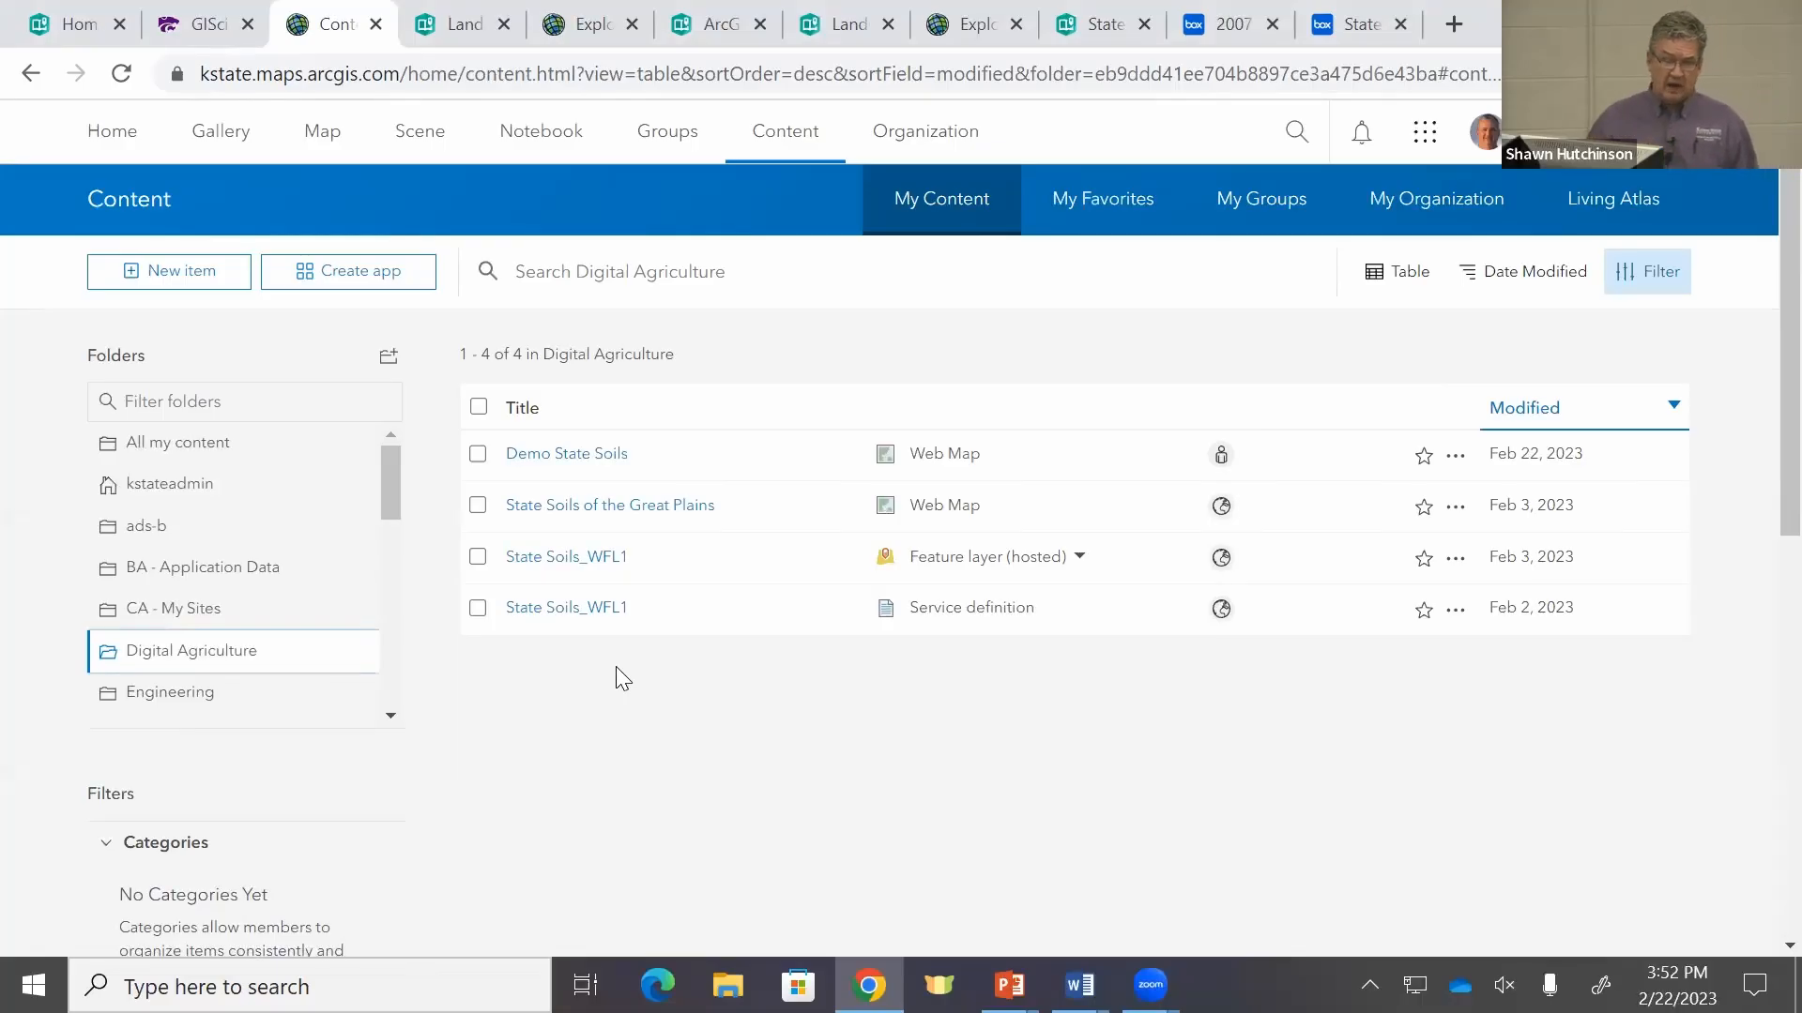
click(1223, 459)
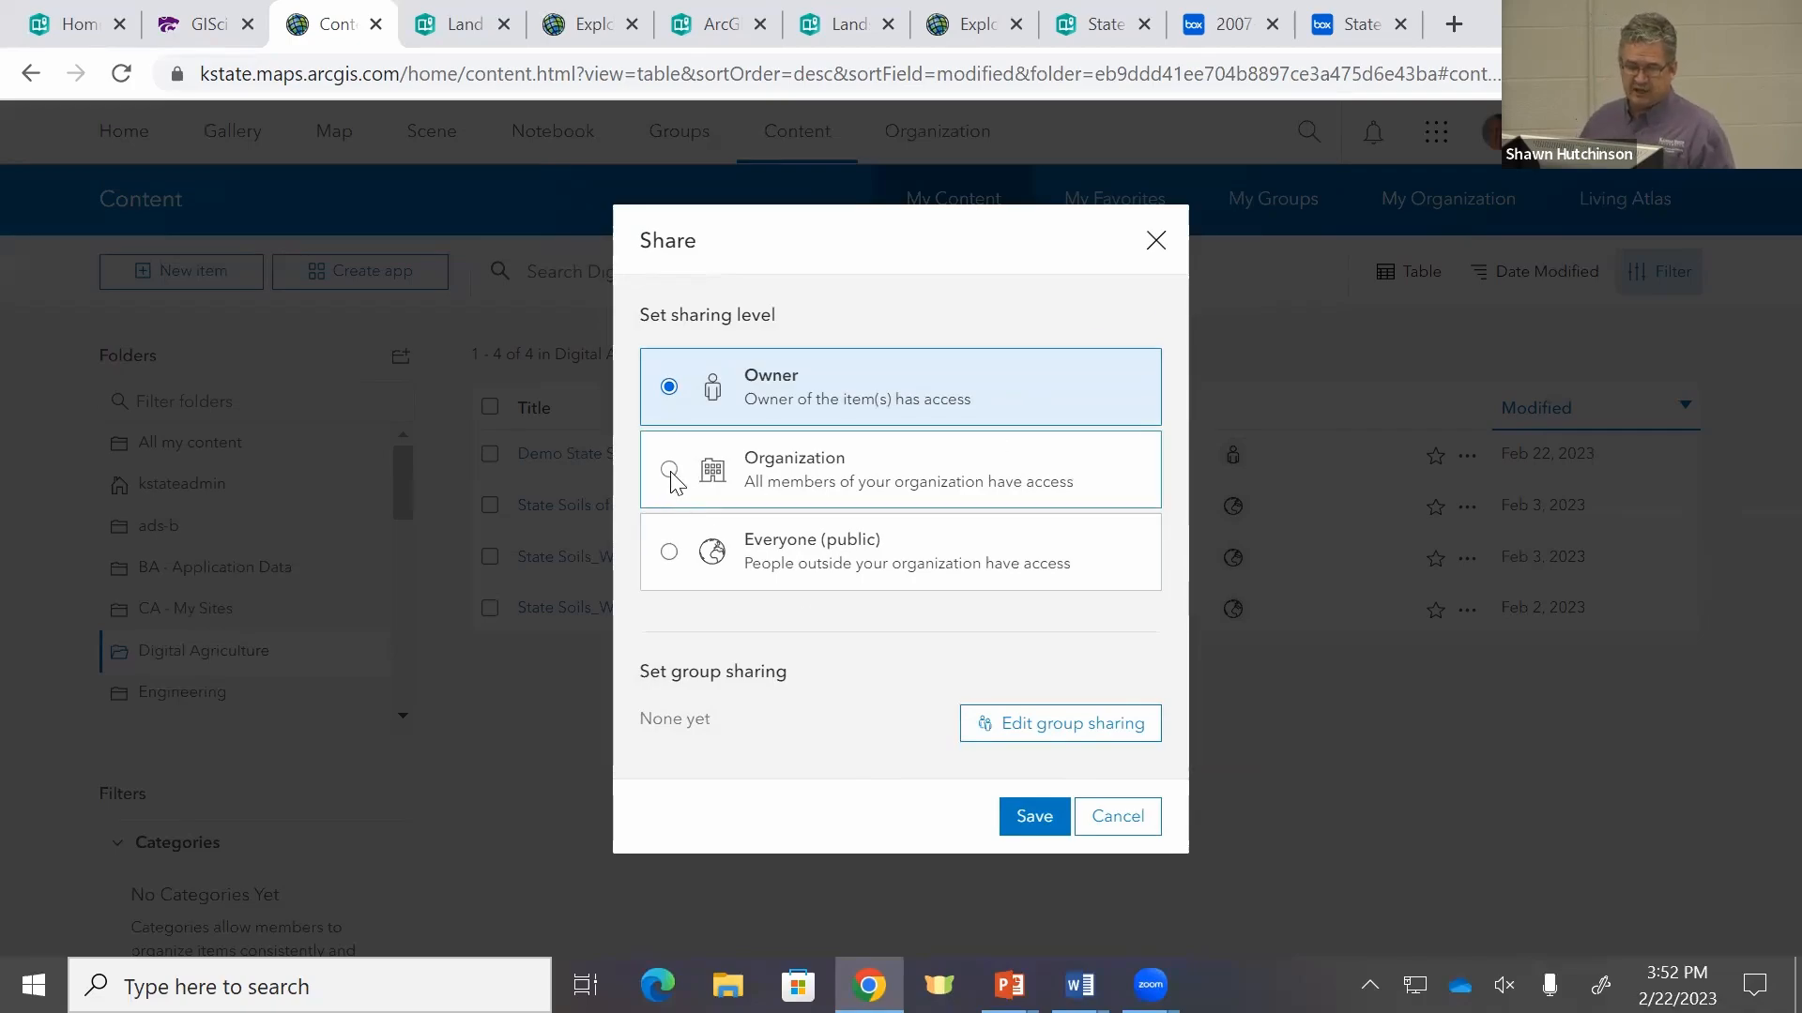
click(985, 460)
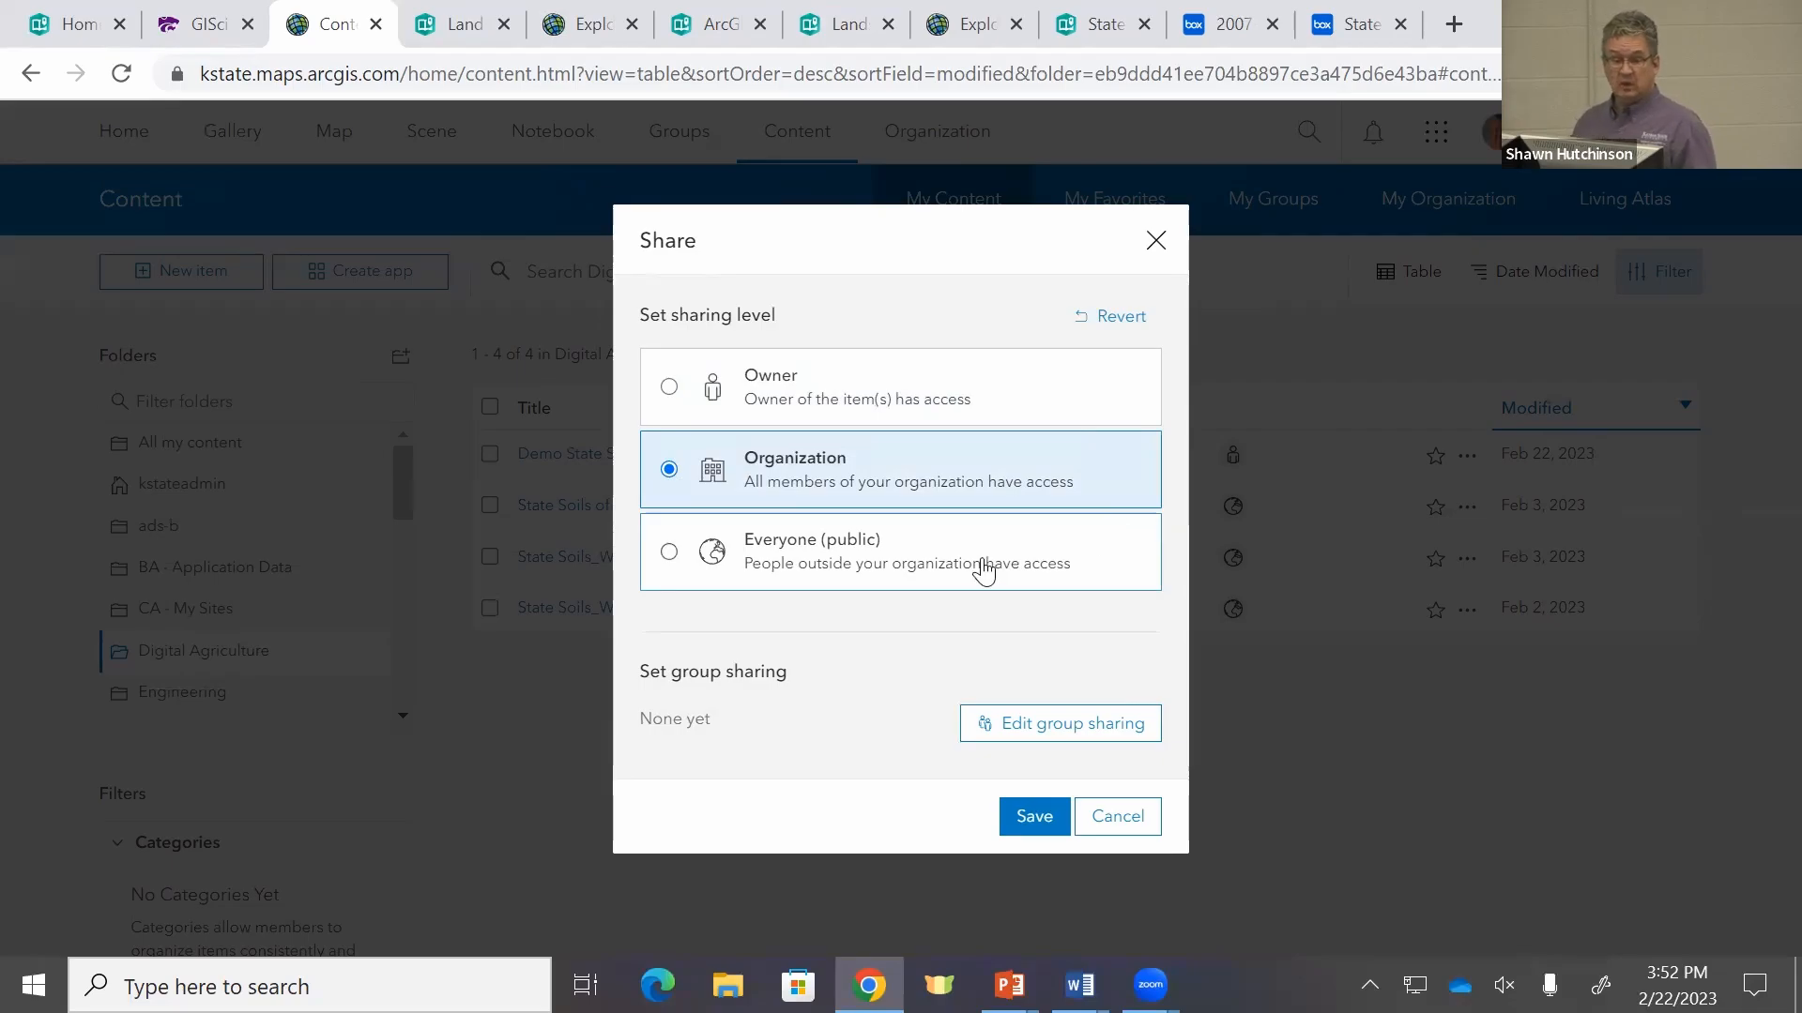
click(670, 553)
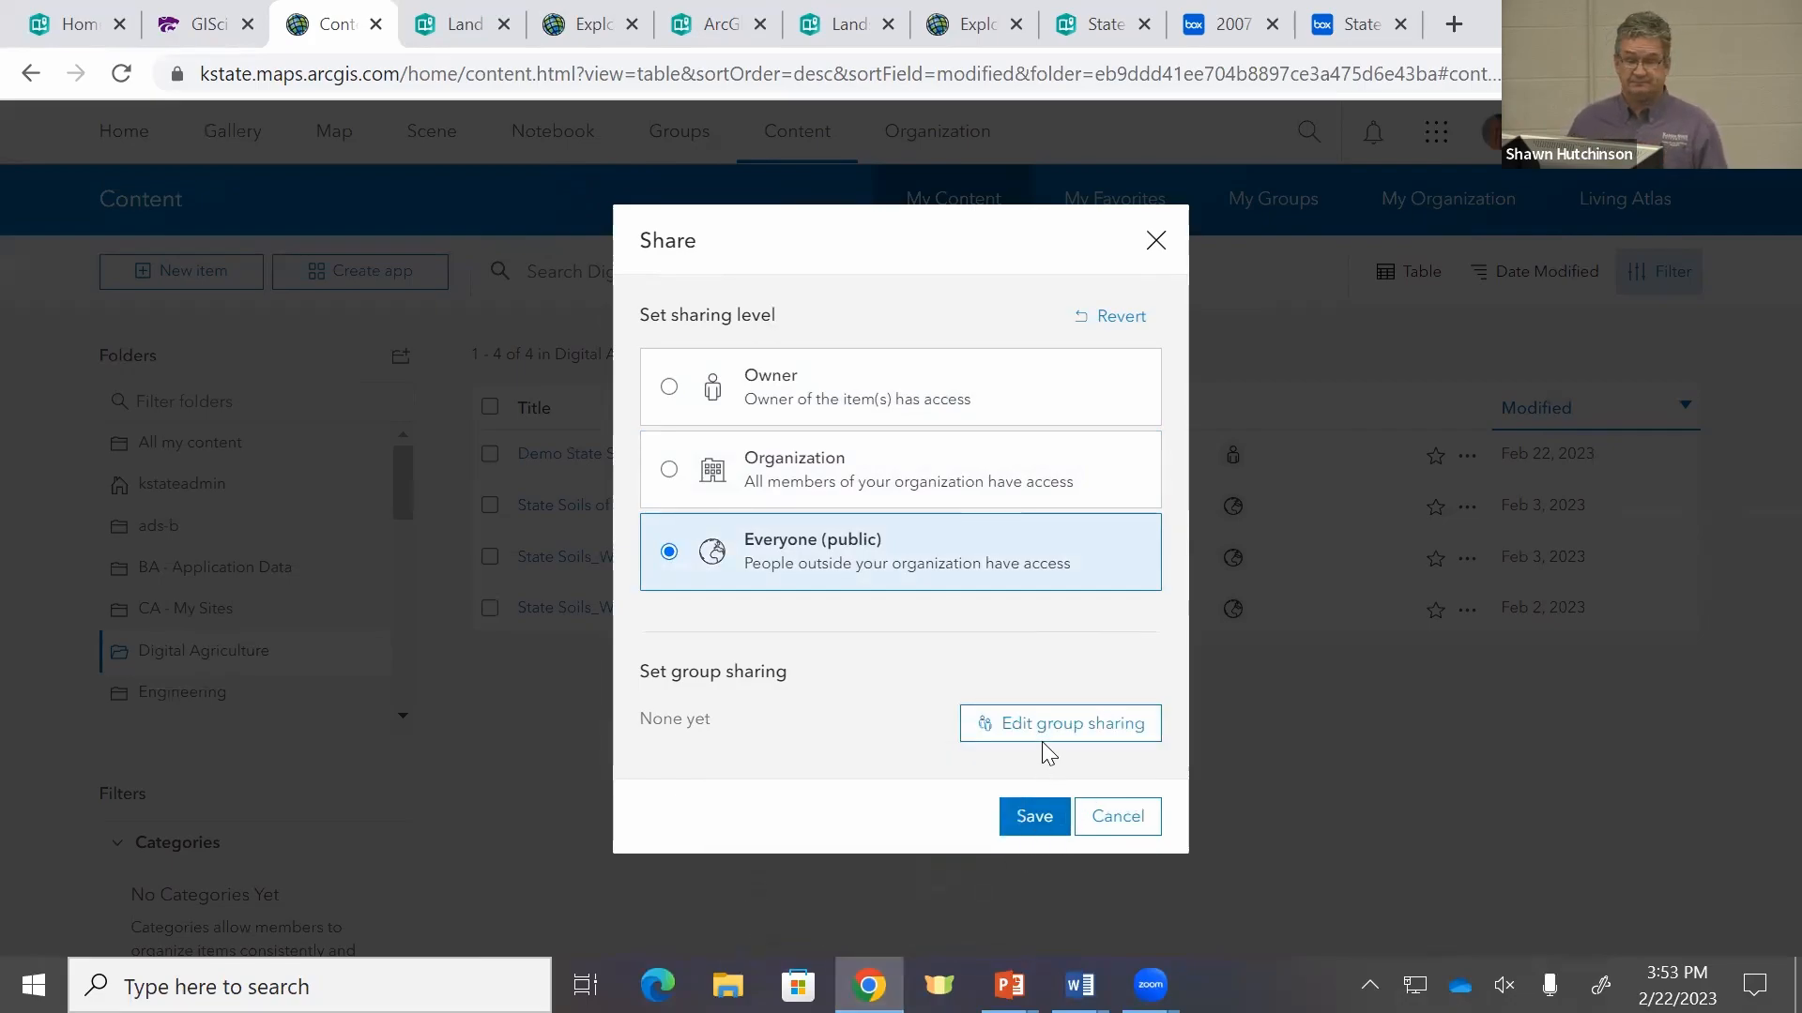
click(876, 500)
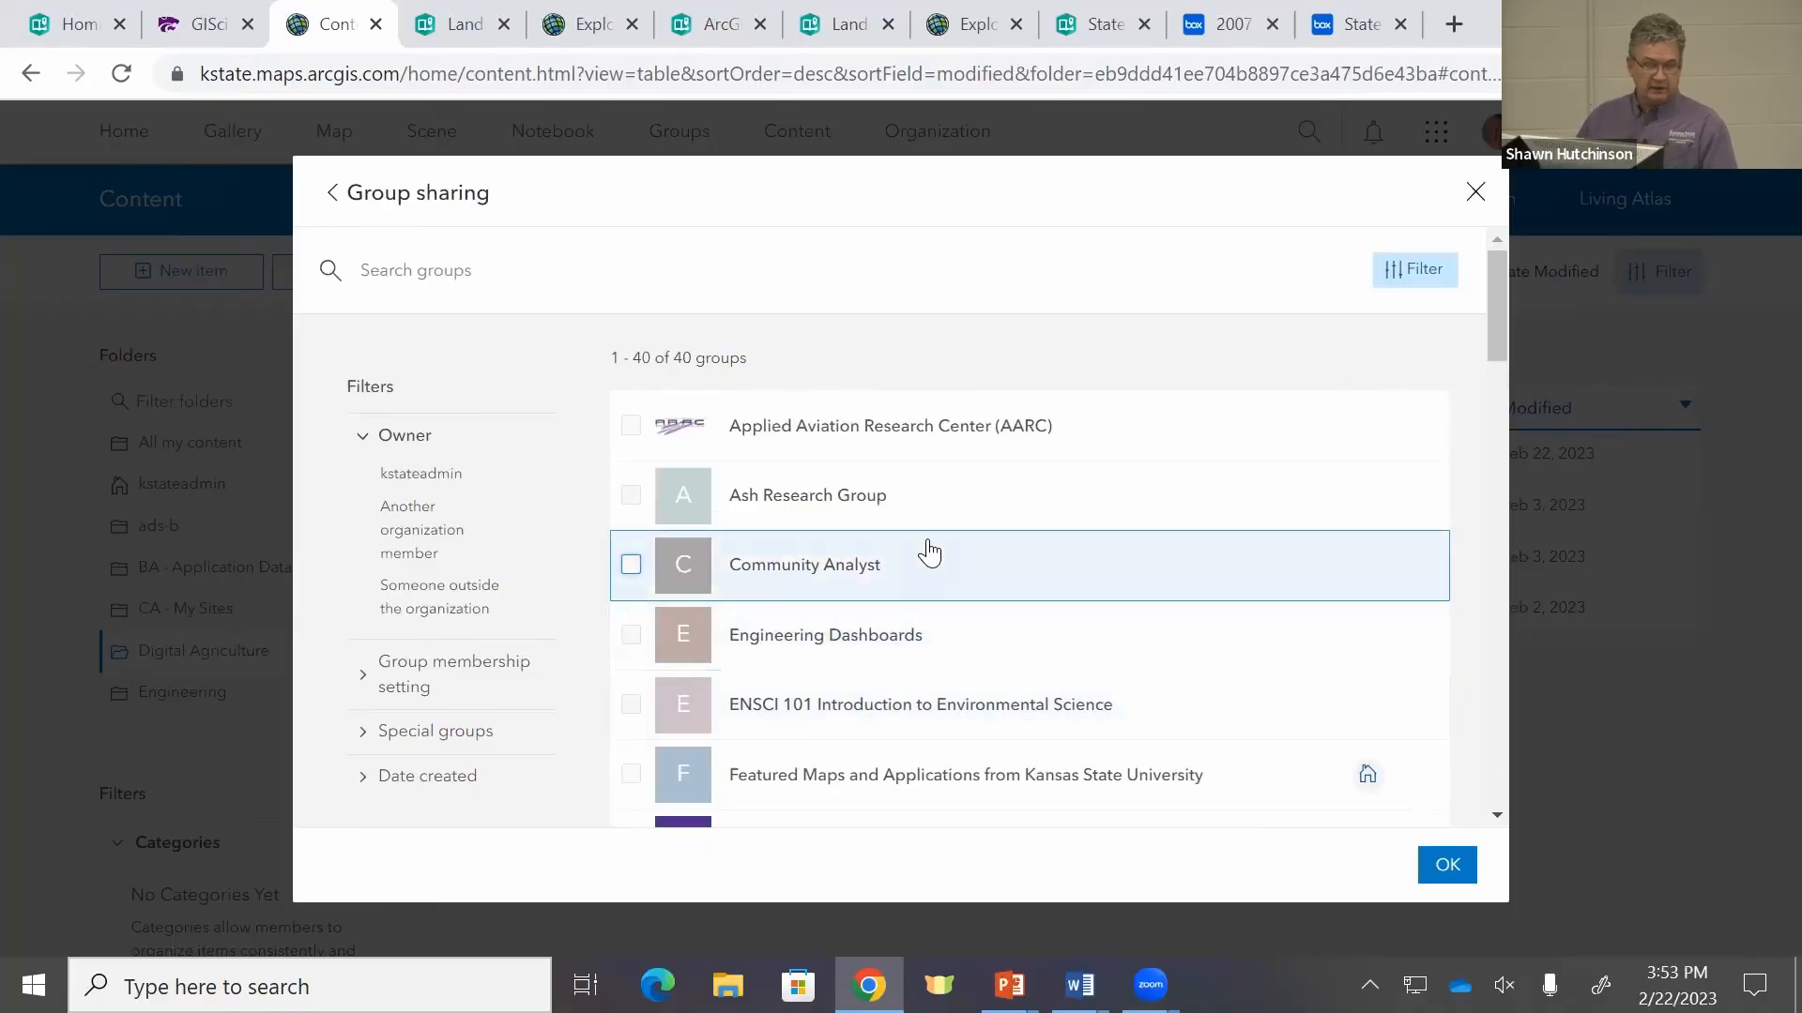
scroll(929, 553, down, 20)
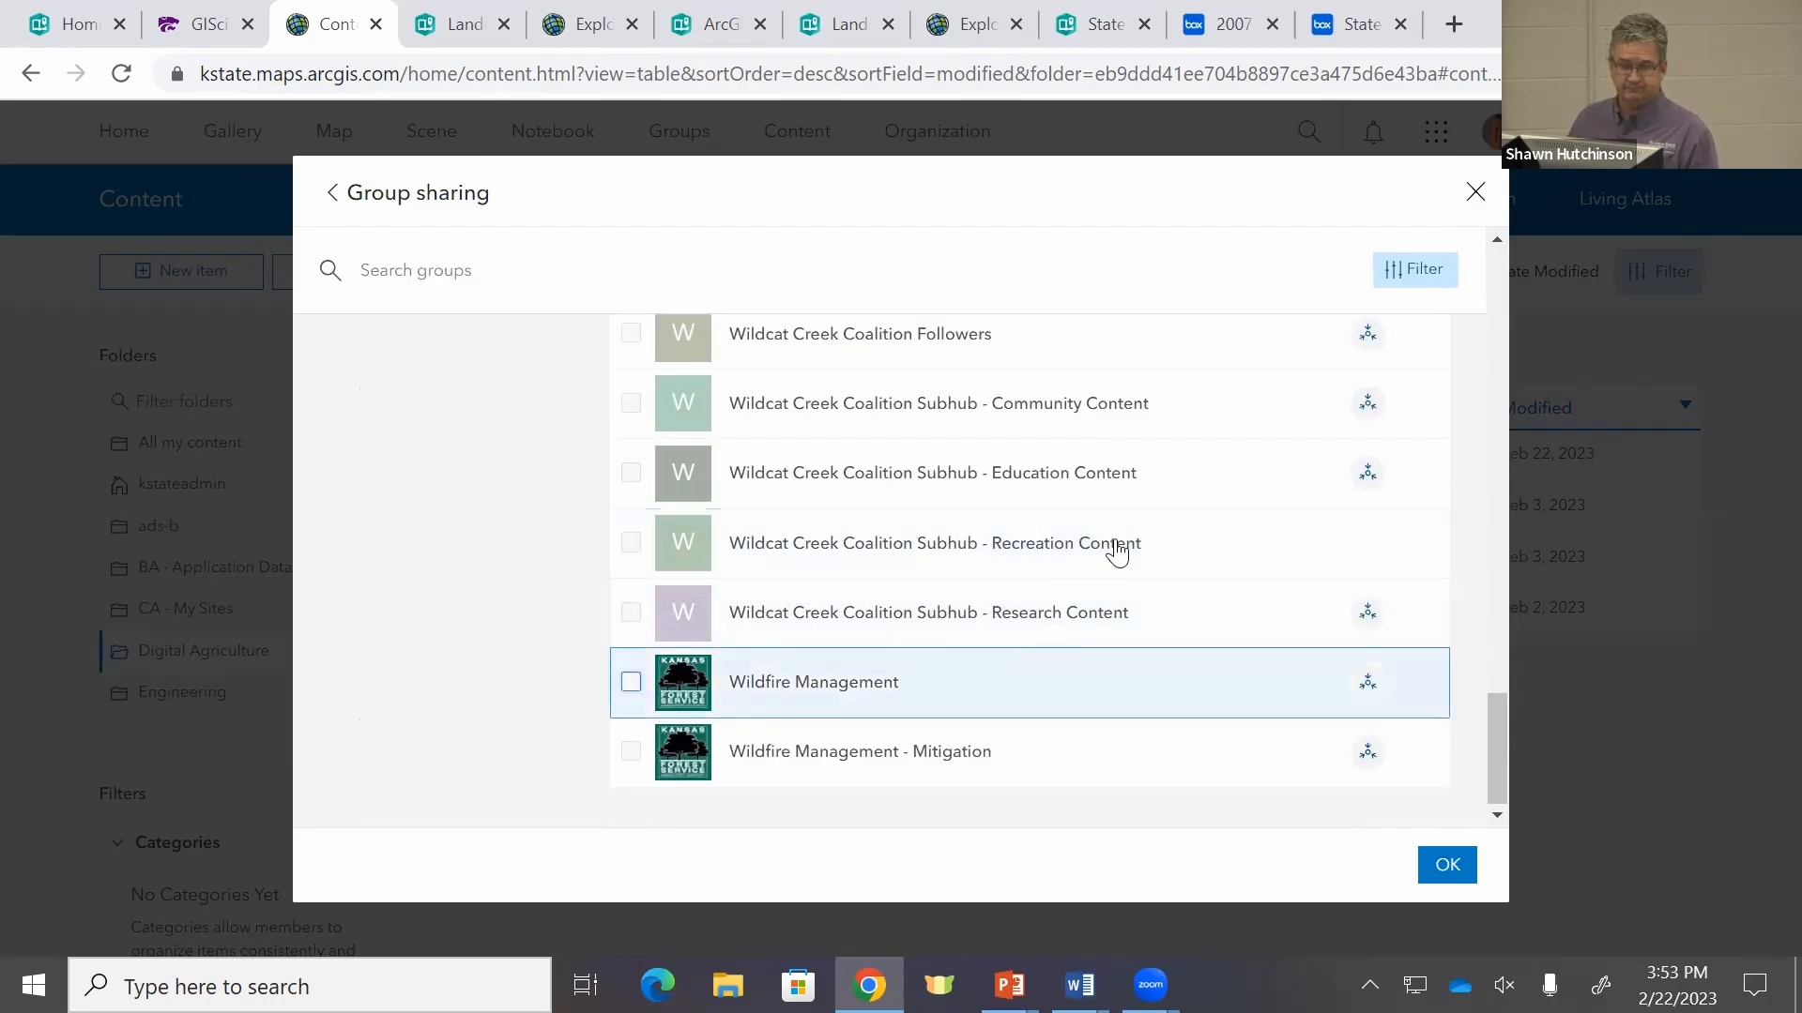
click(1475, 197)
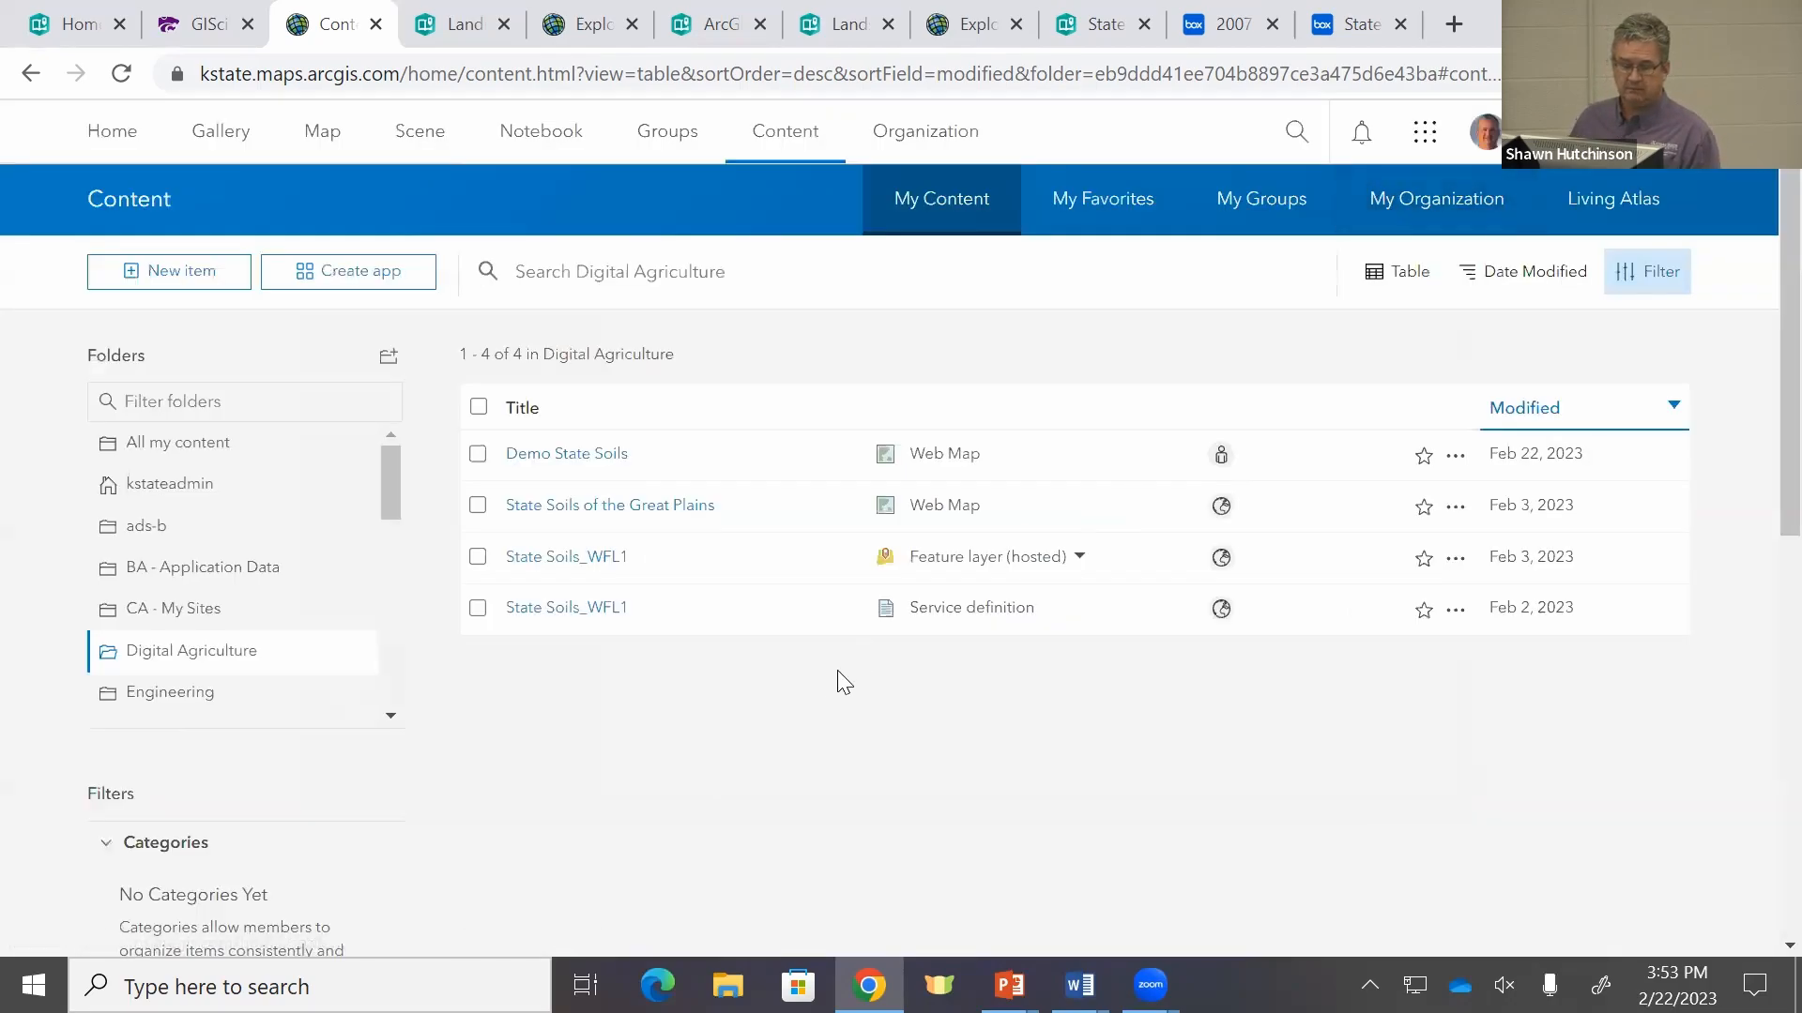
Step: Share the Demo State Soils web map with all members of the organization
click(1221, 455)
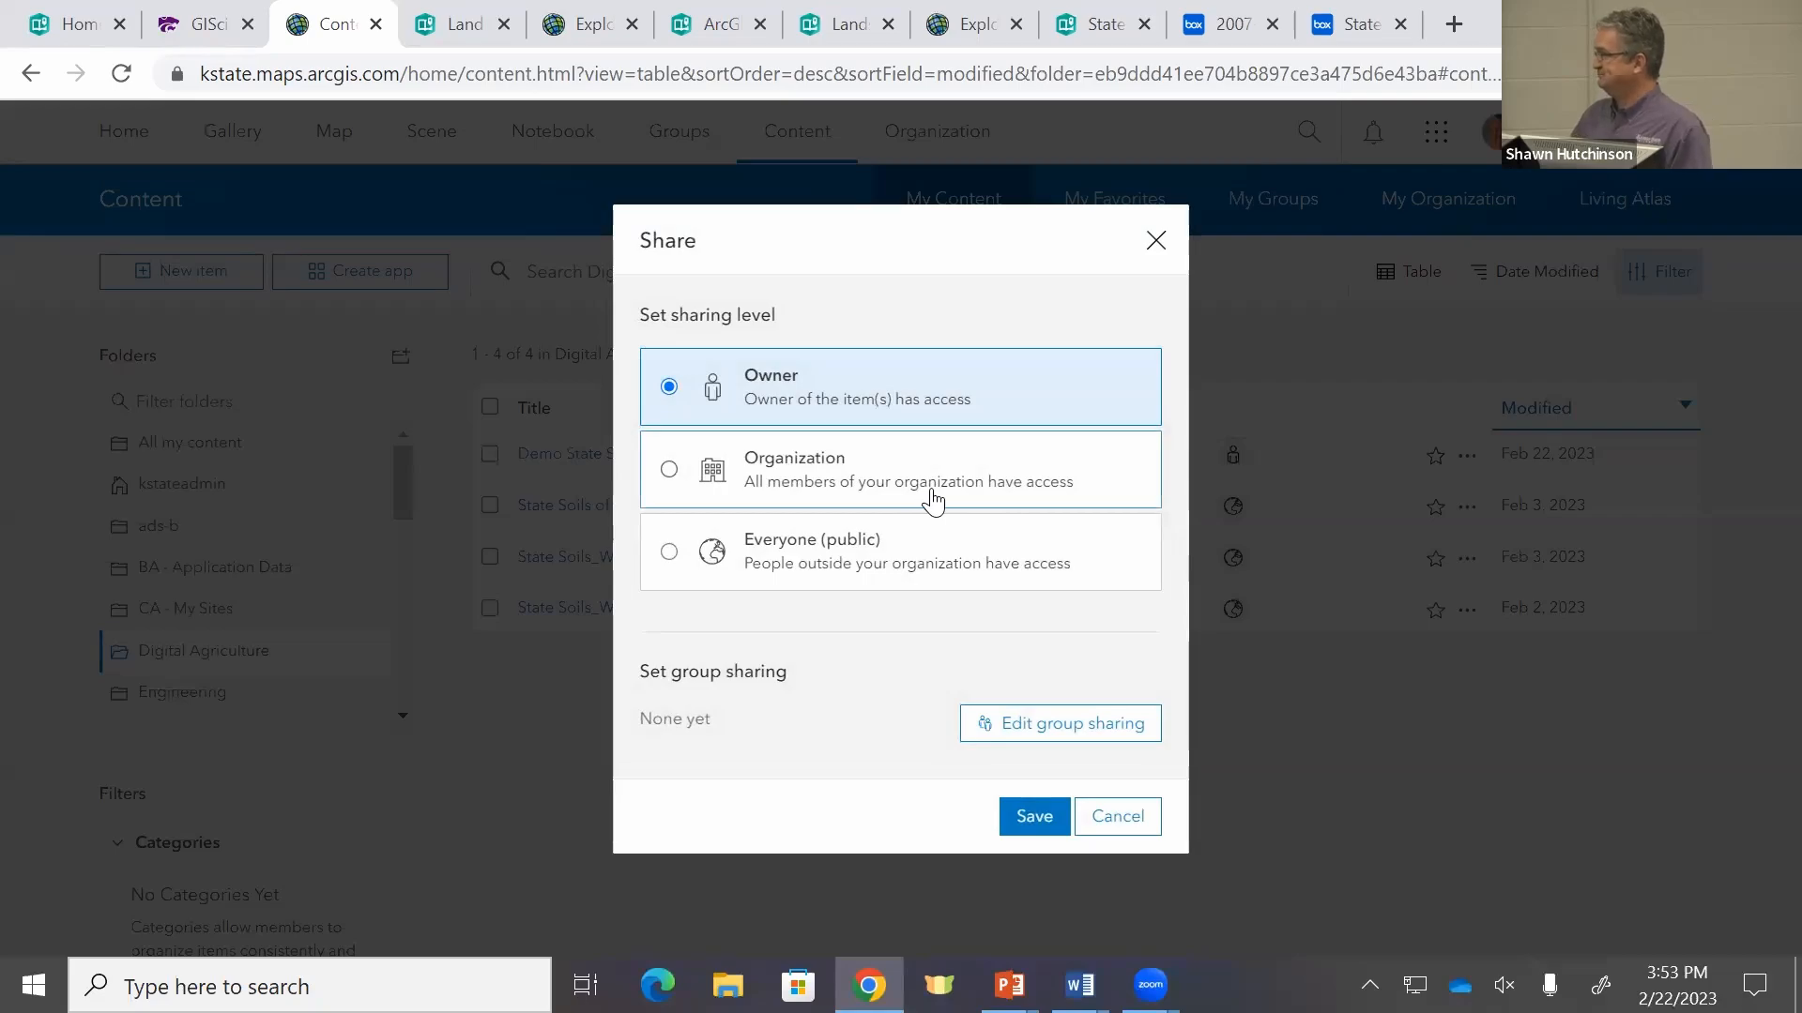
click(937, 501)
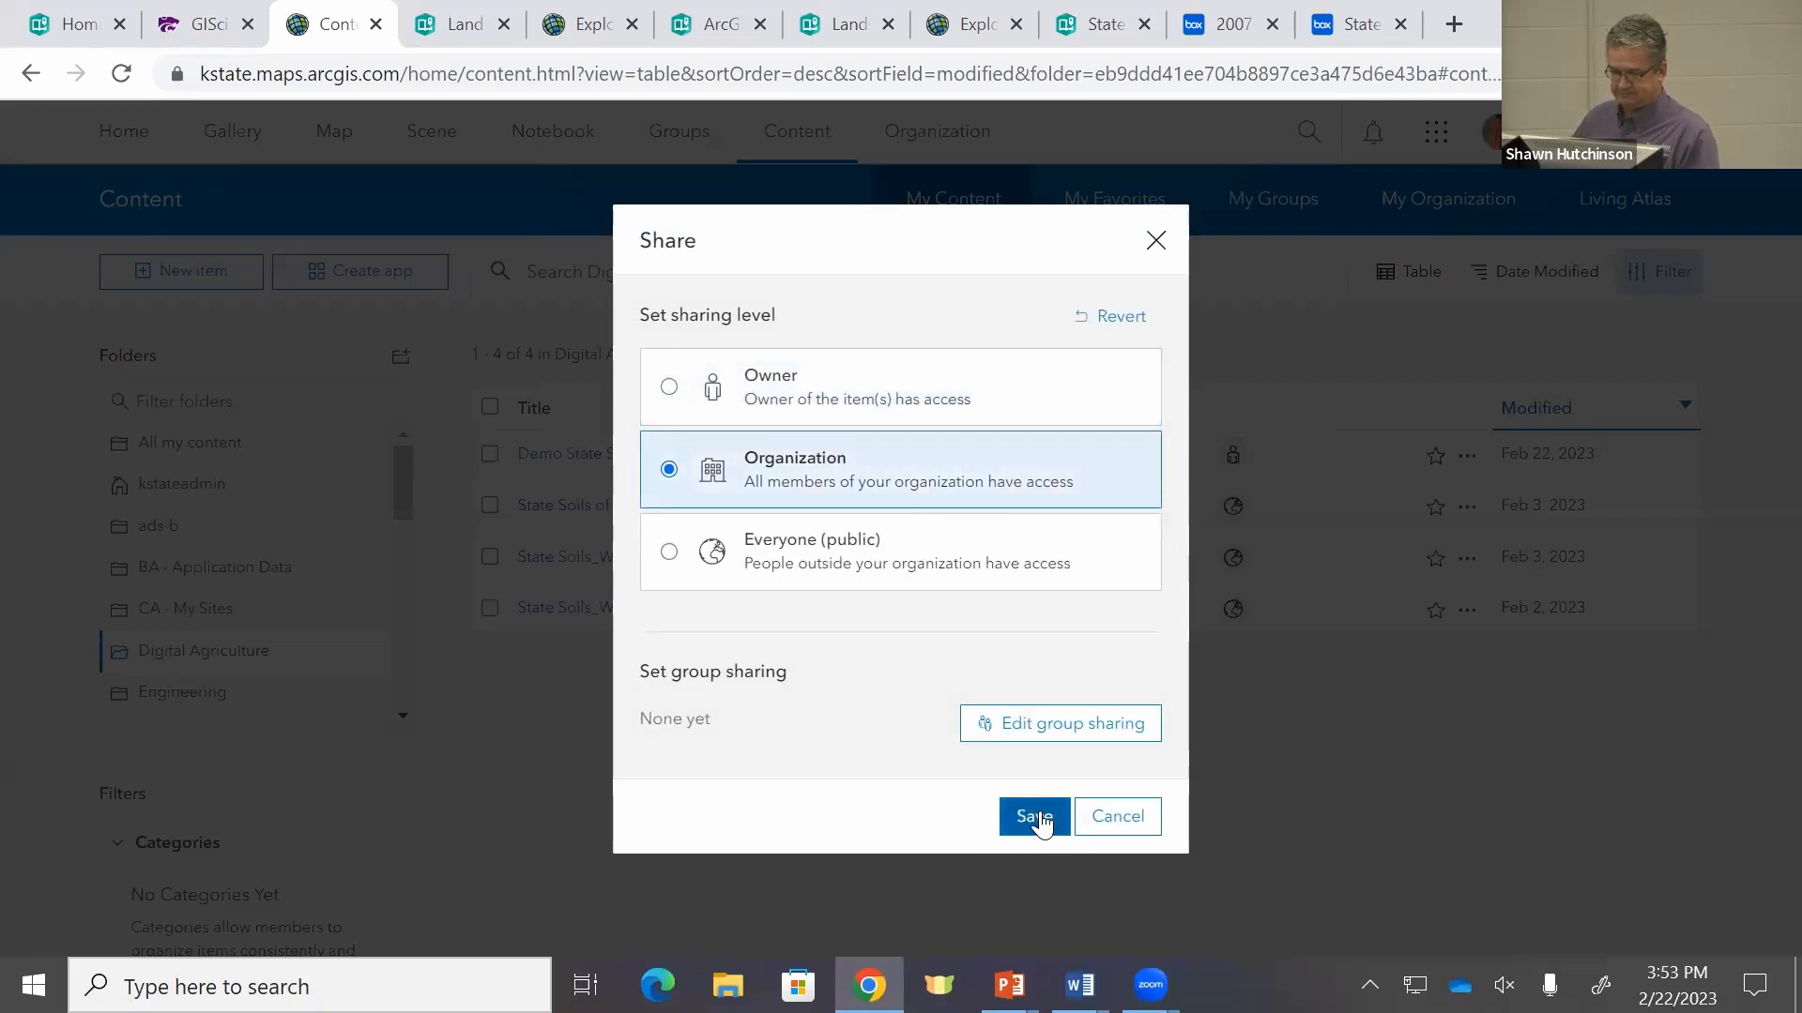
click(1036, 818)
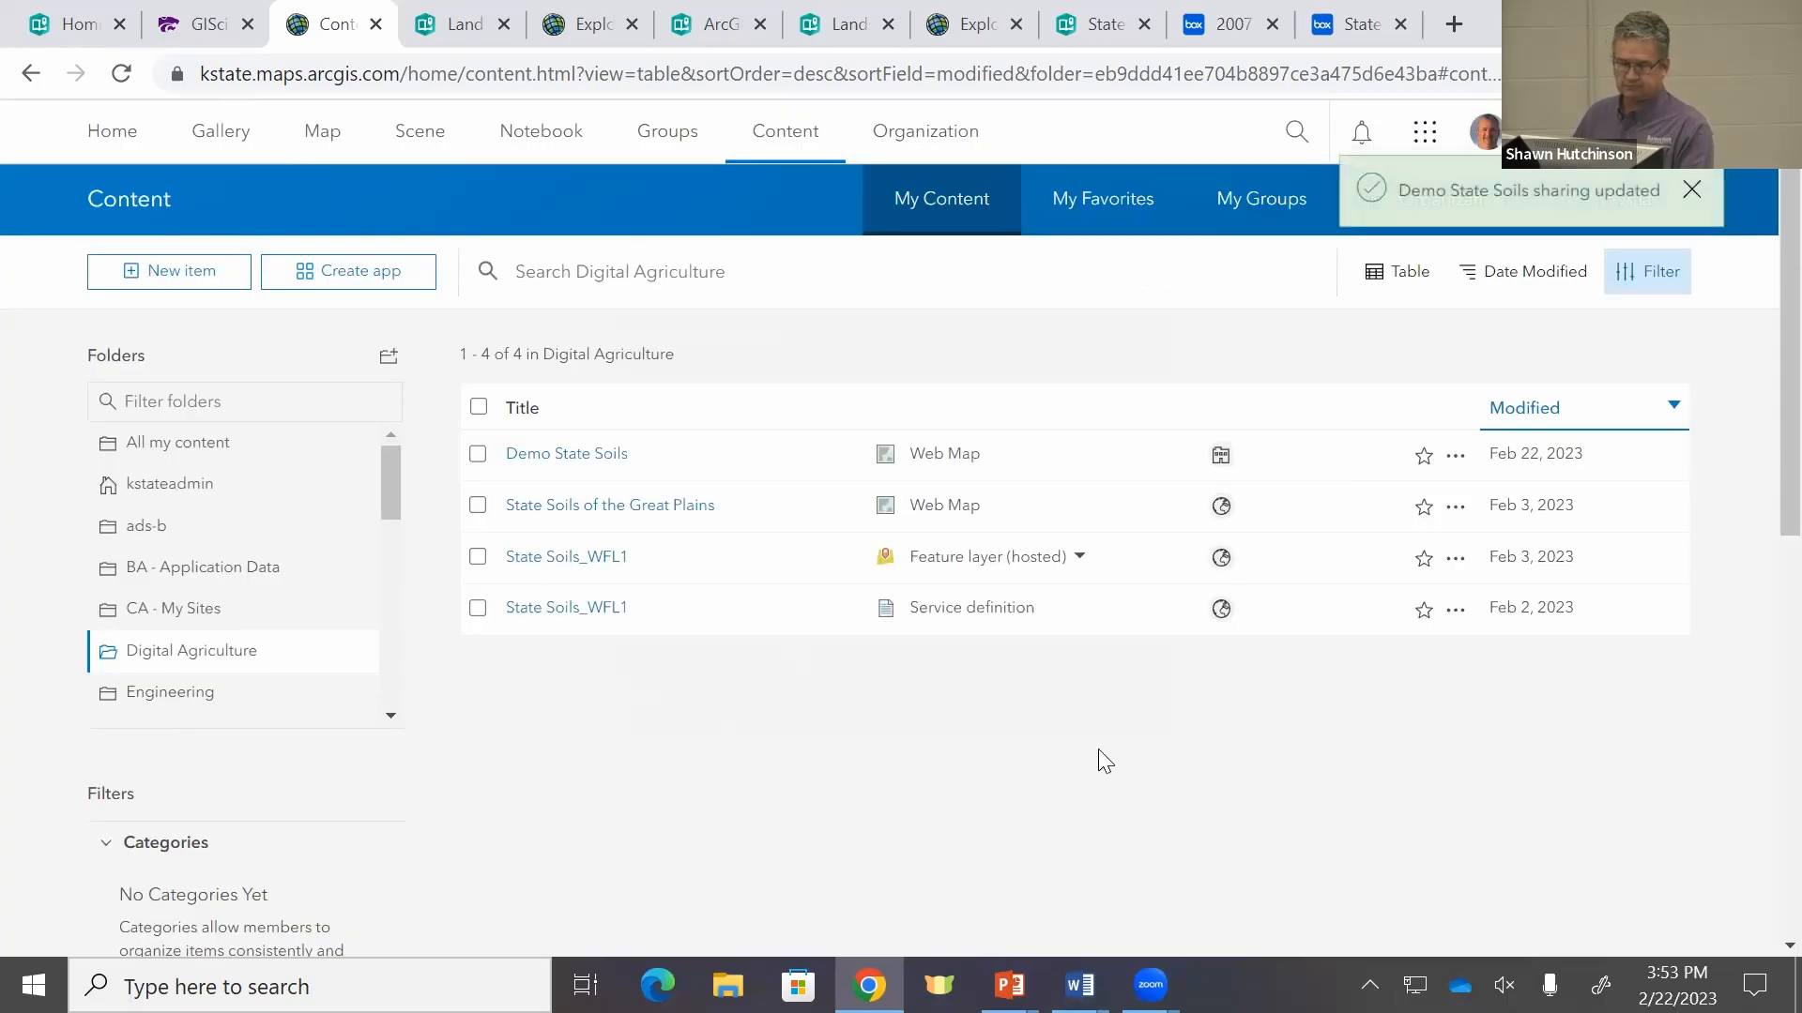
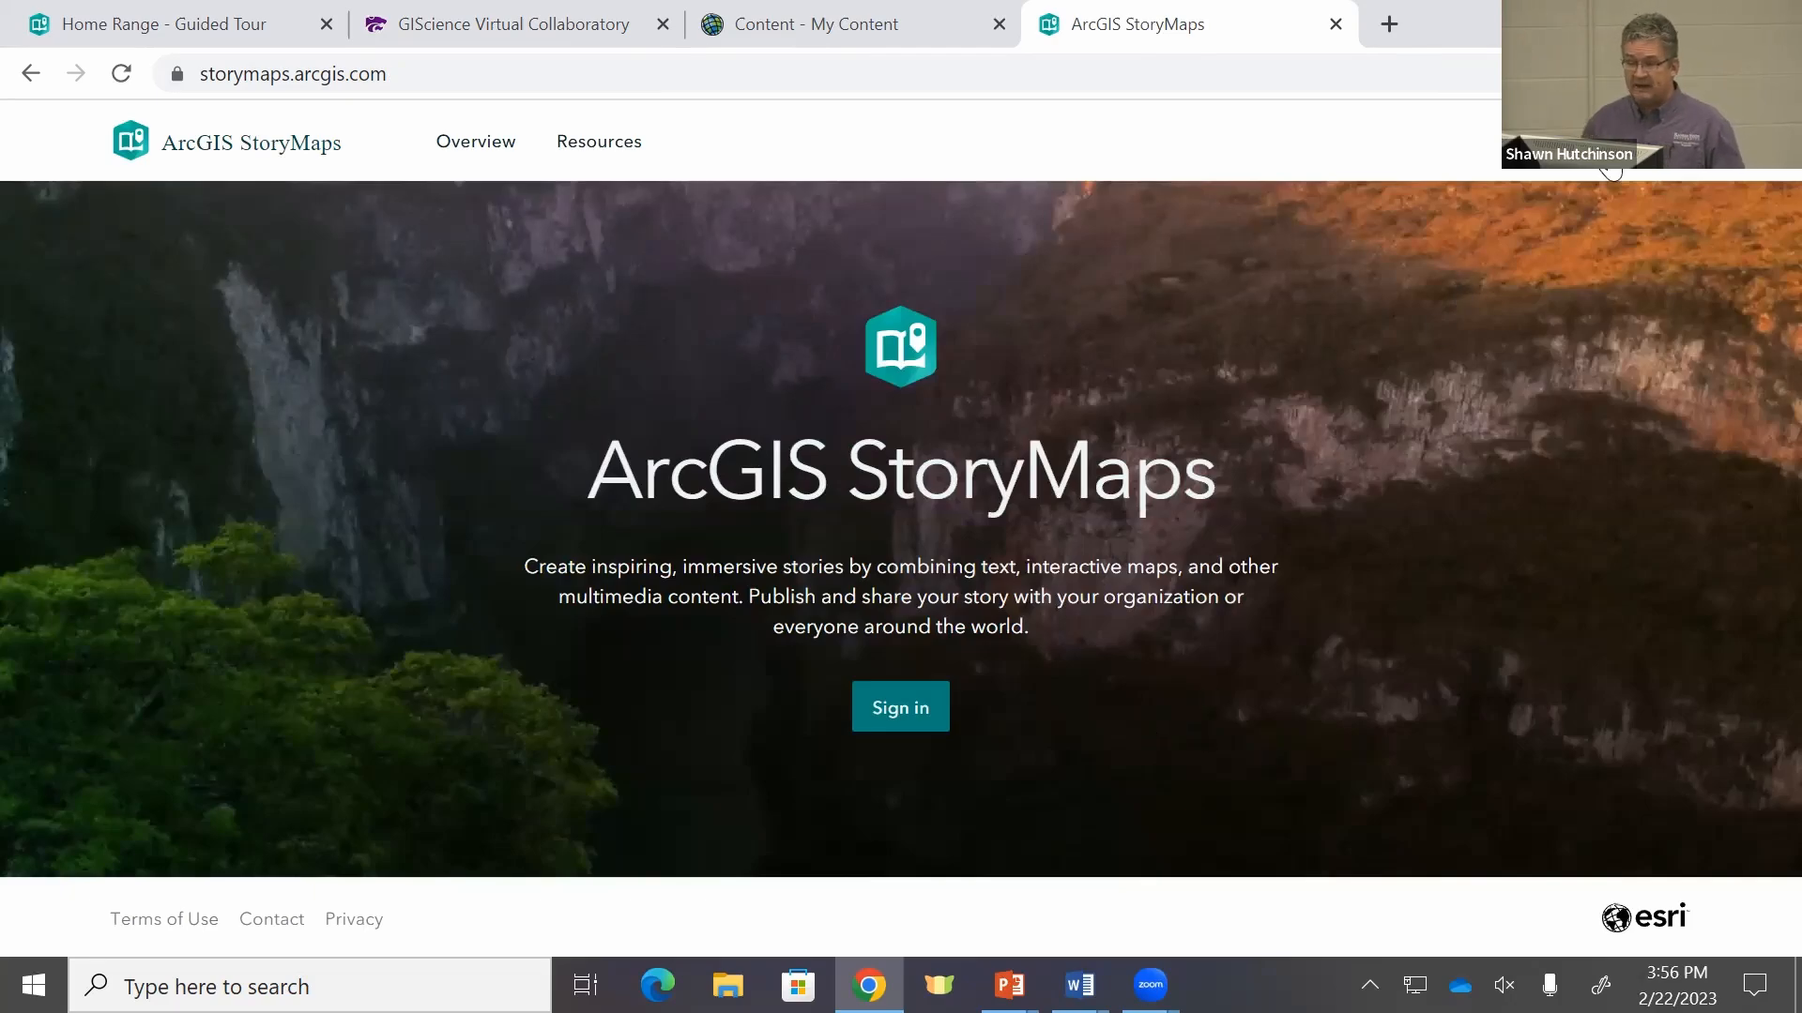
Step: Sign in to ArcGIS StoryMaps through the organization URL kstate.maps.arcgis.com, using the Kansas State University login option
click(1607, 152)
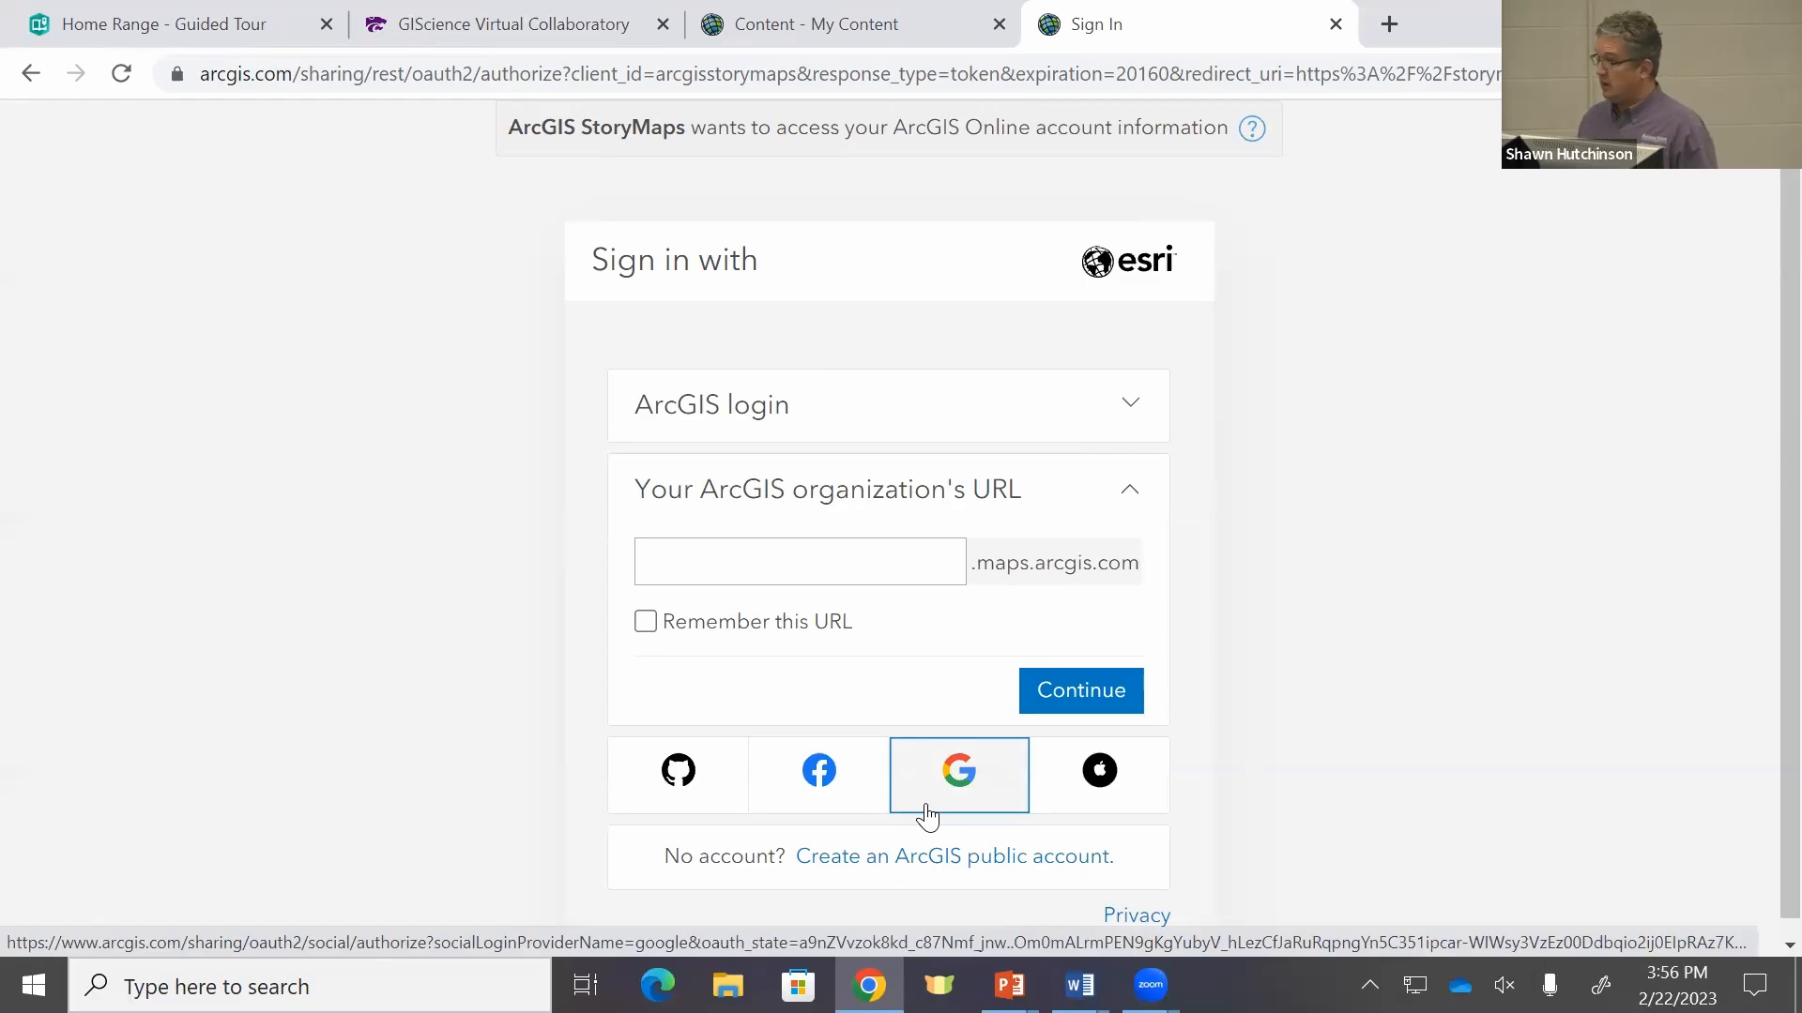
click(1131, 488)
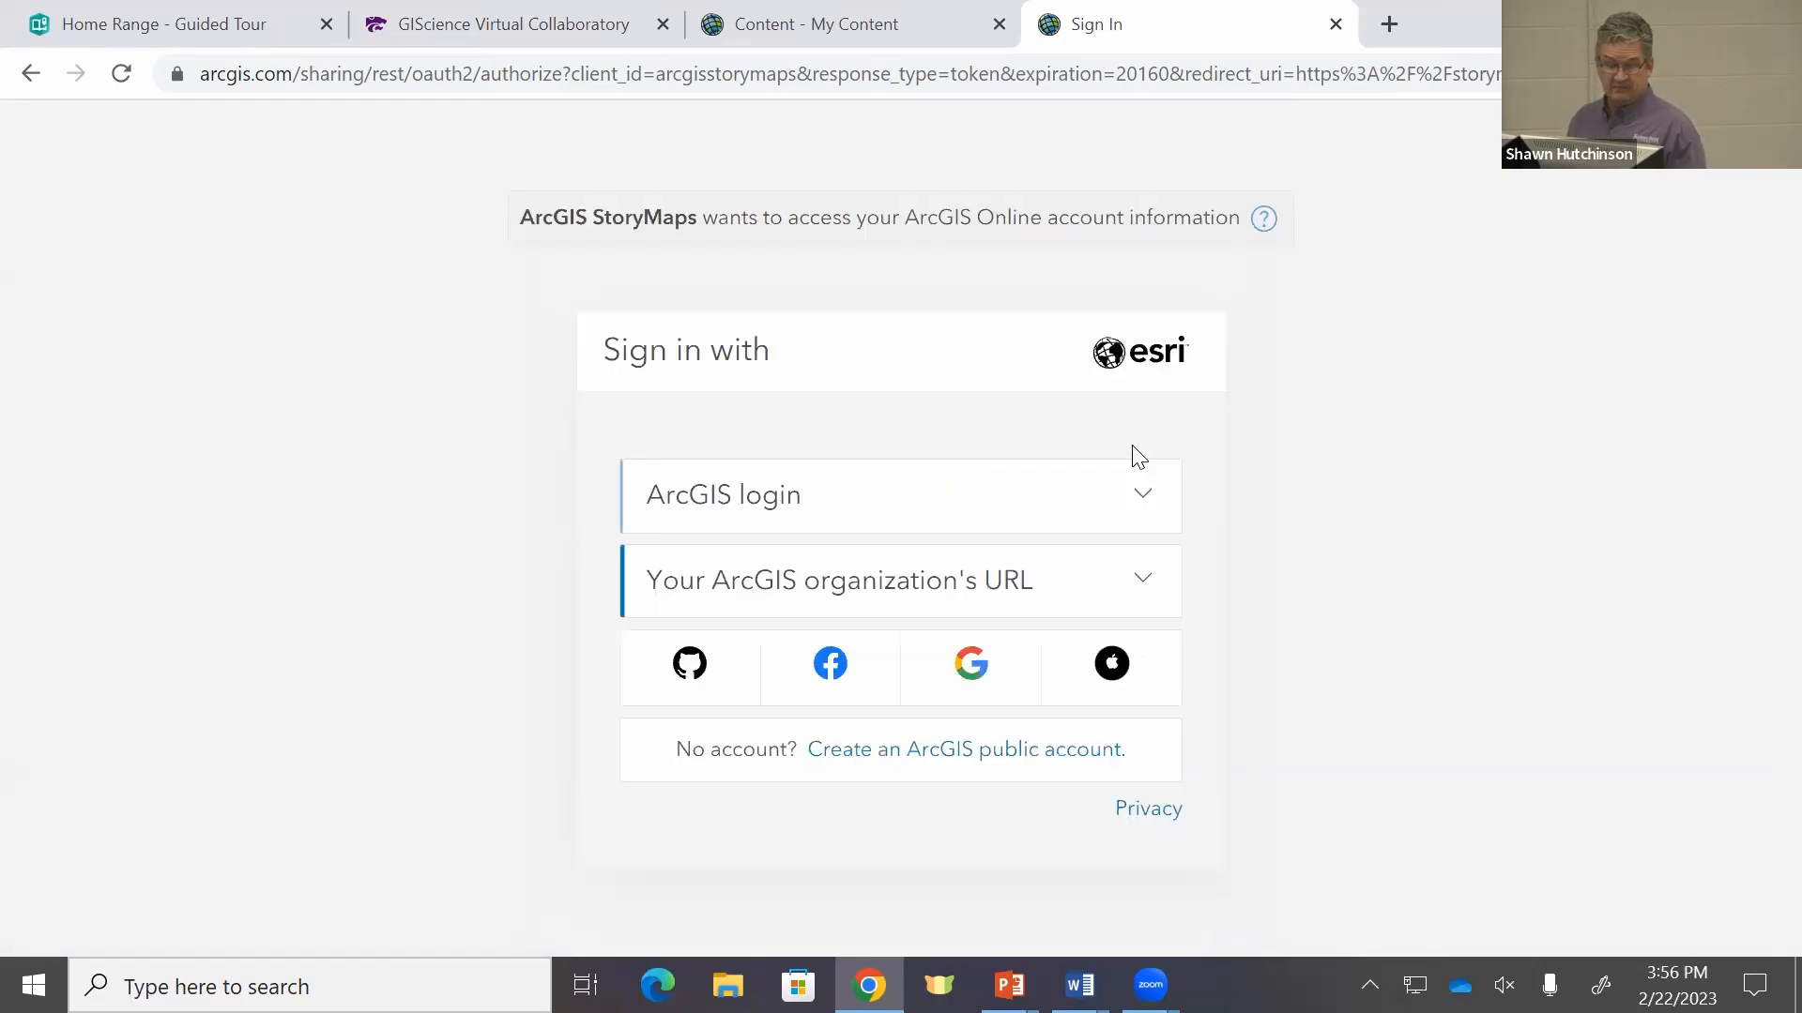
click(1145, 579)
click(864, 574)
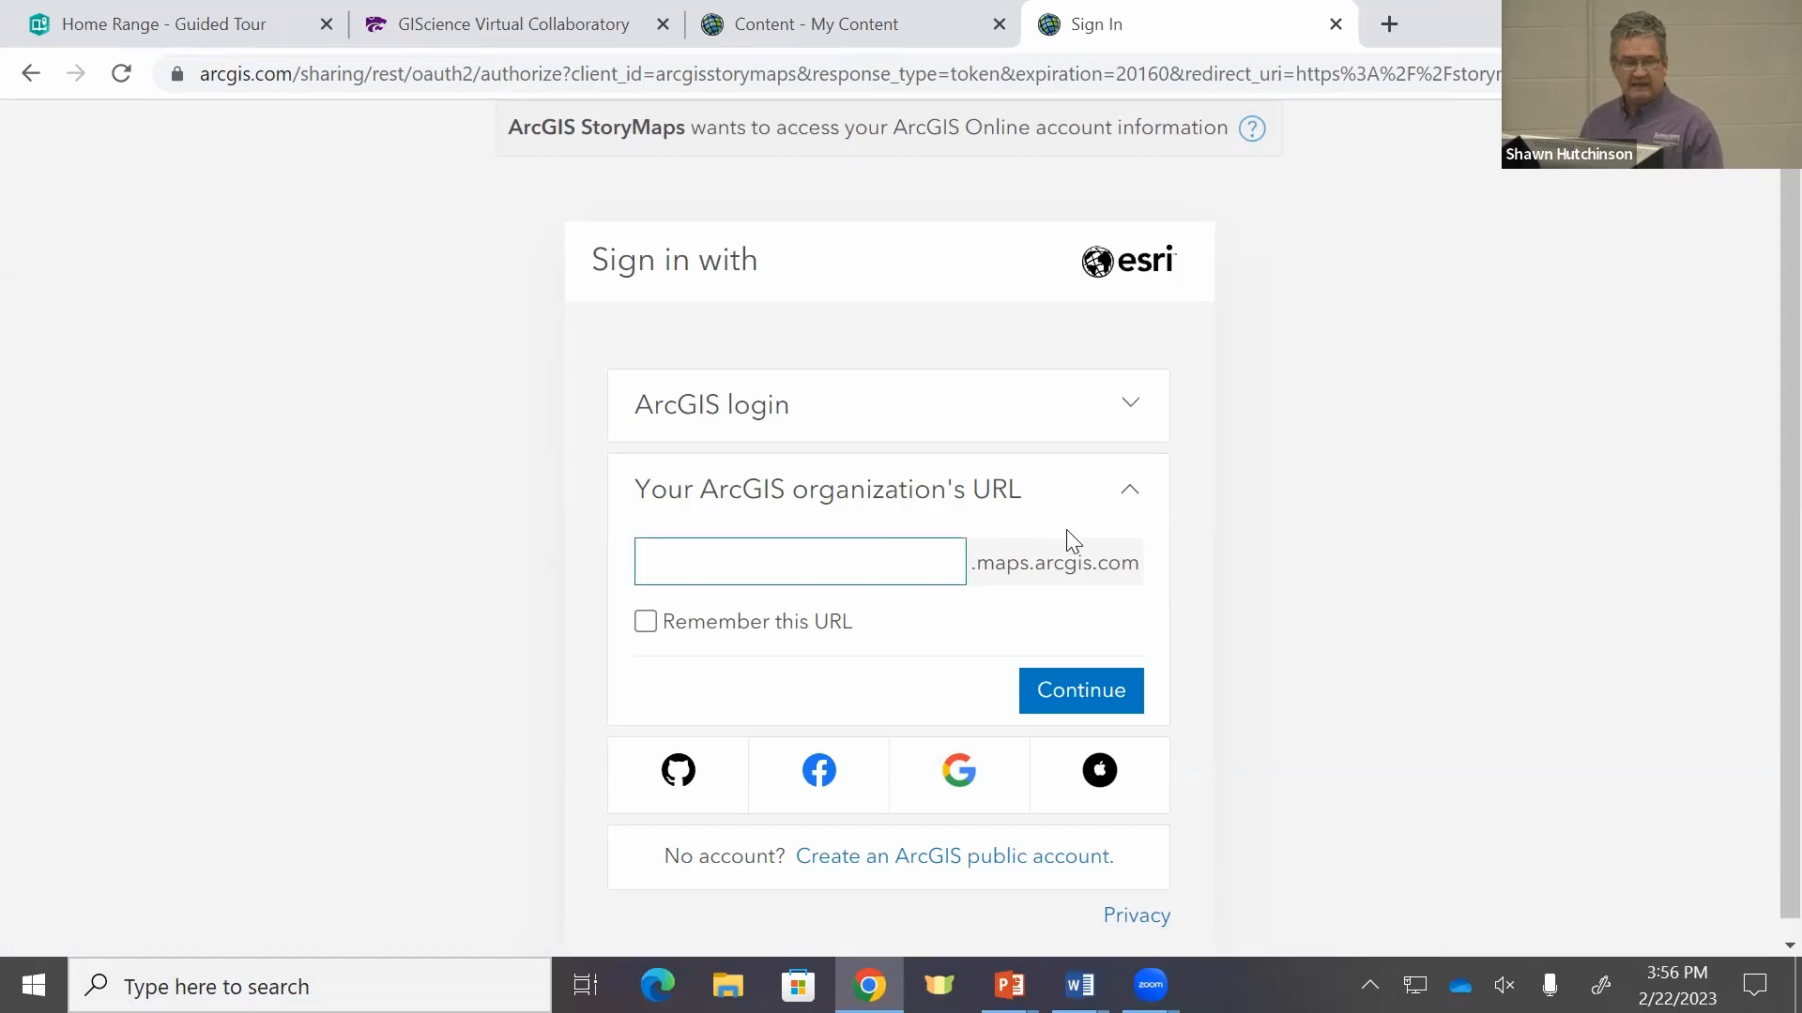
text(kstat)
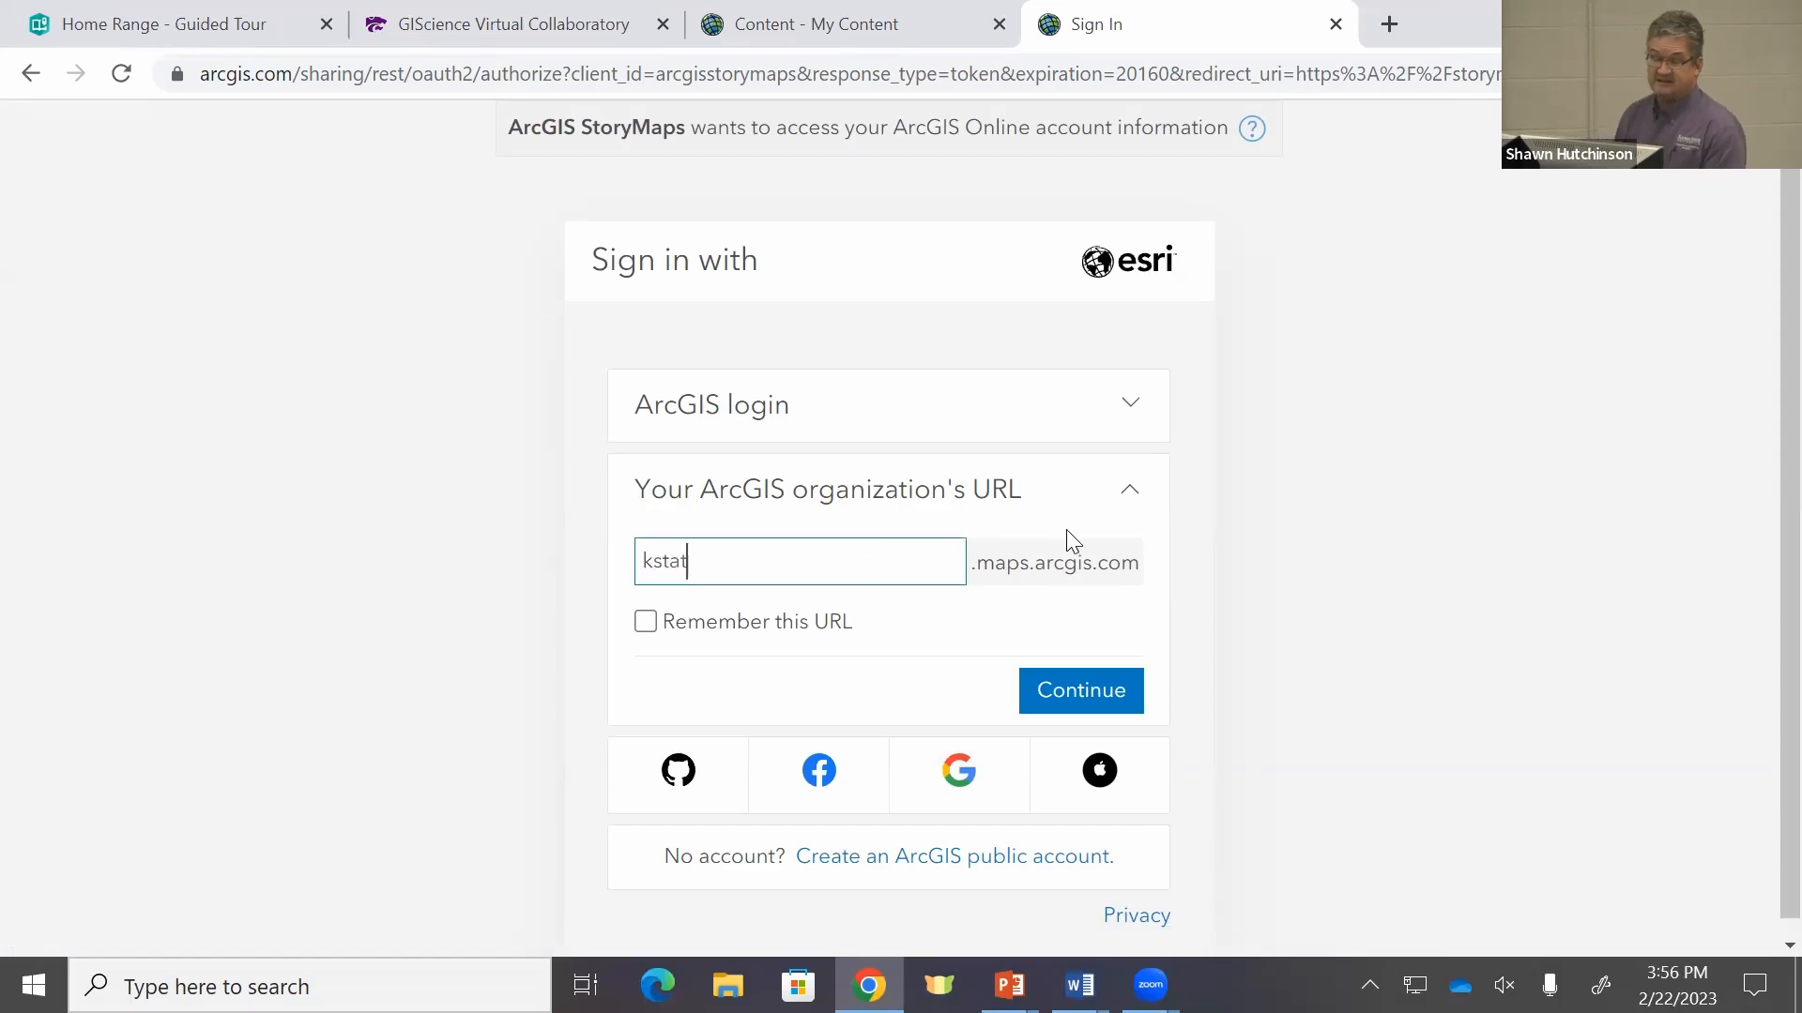
text(e)
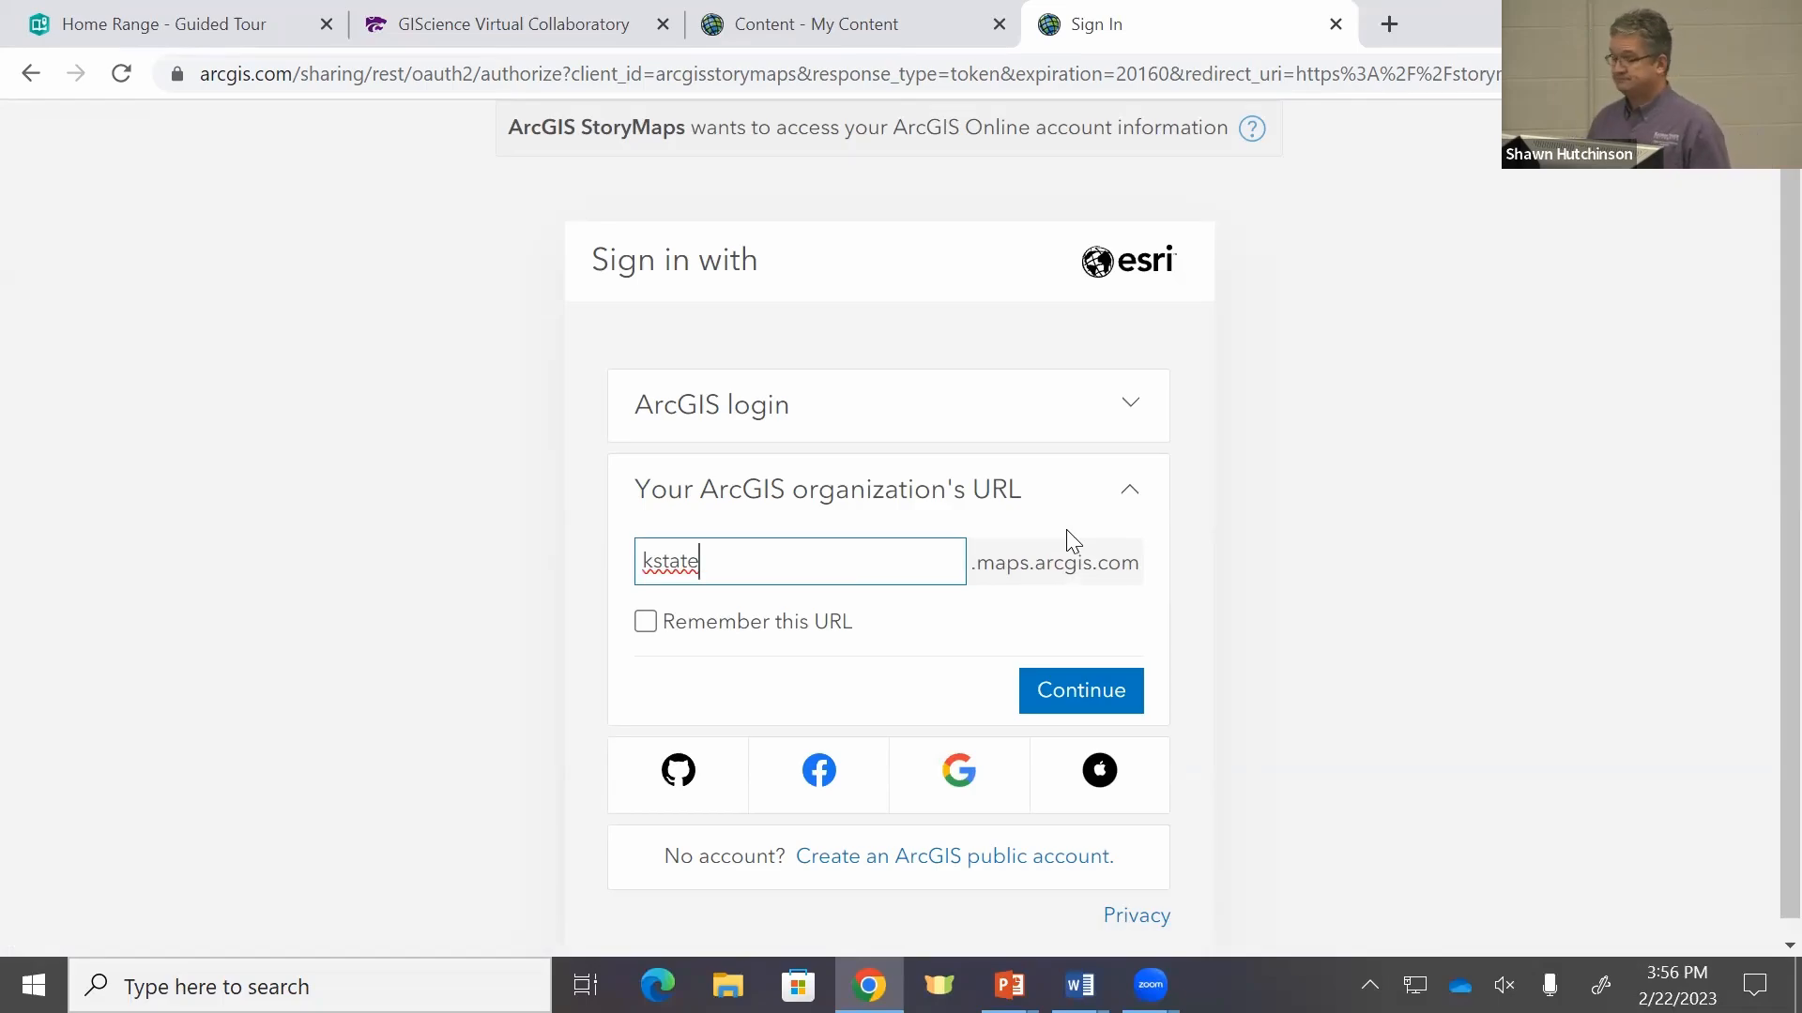
click(1087, 692)
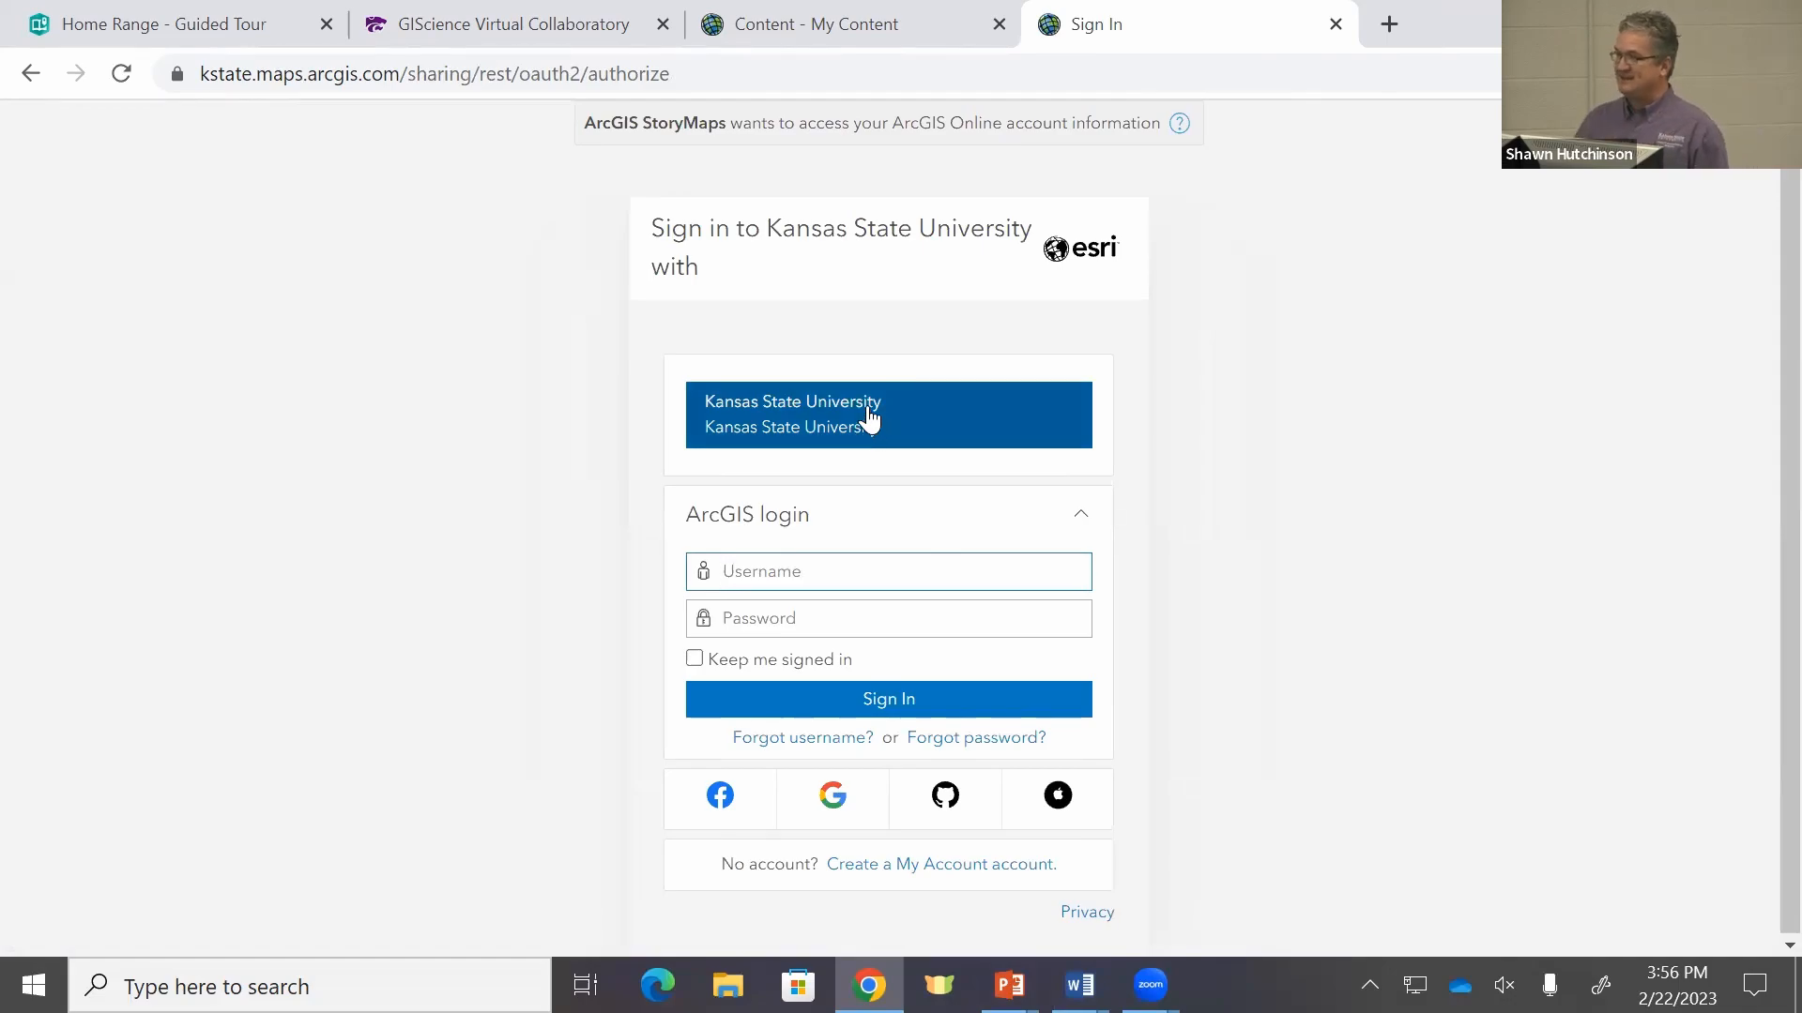
click(864, 413)
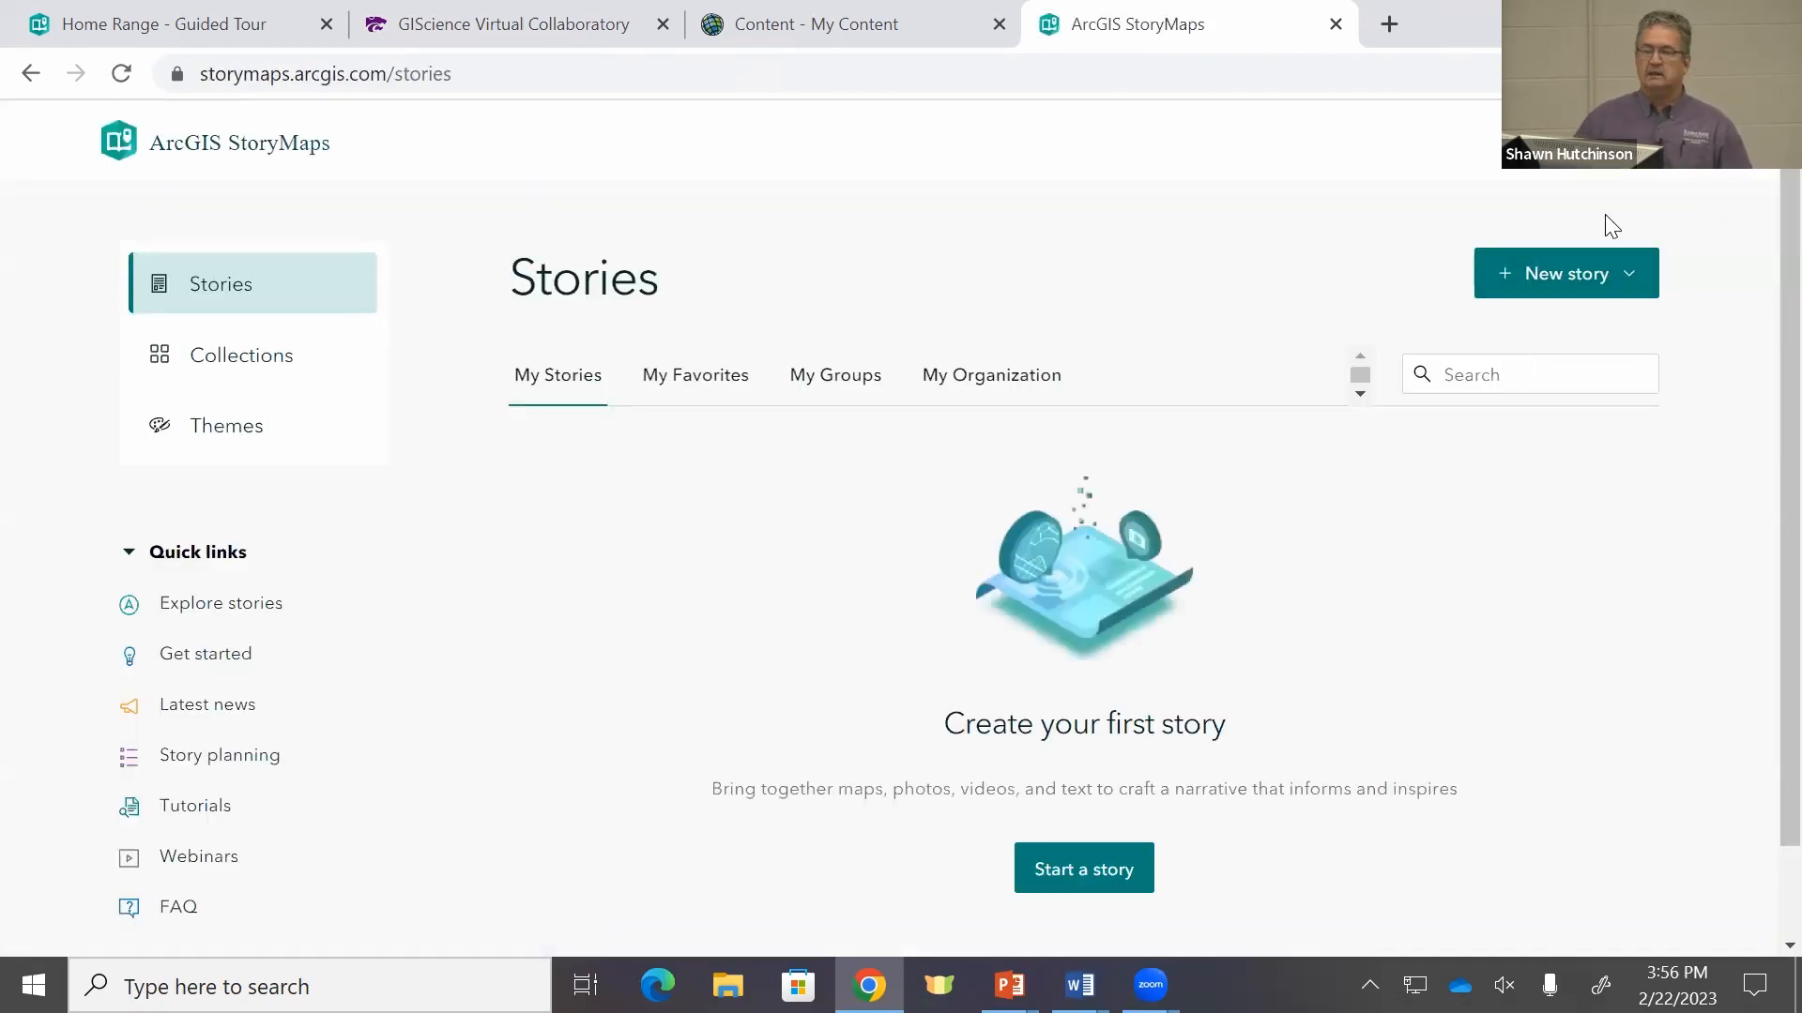
Step: Sign out of the current ArcGIS StoryMaps account and open the sign-in page
click(1649, 172)
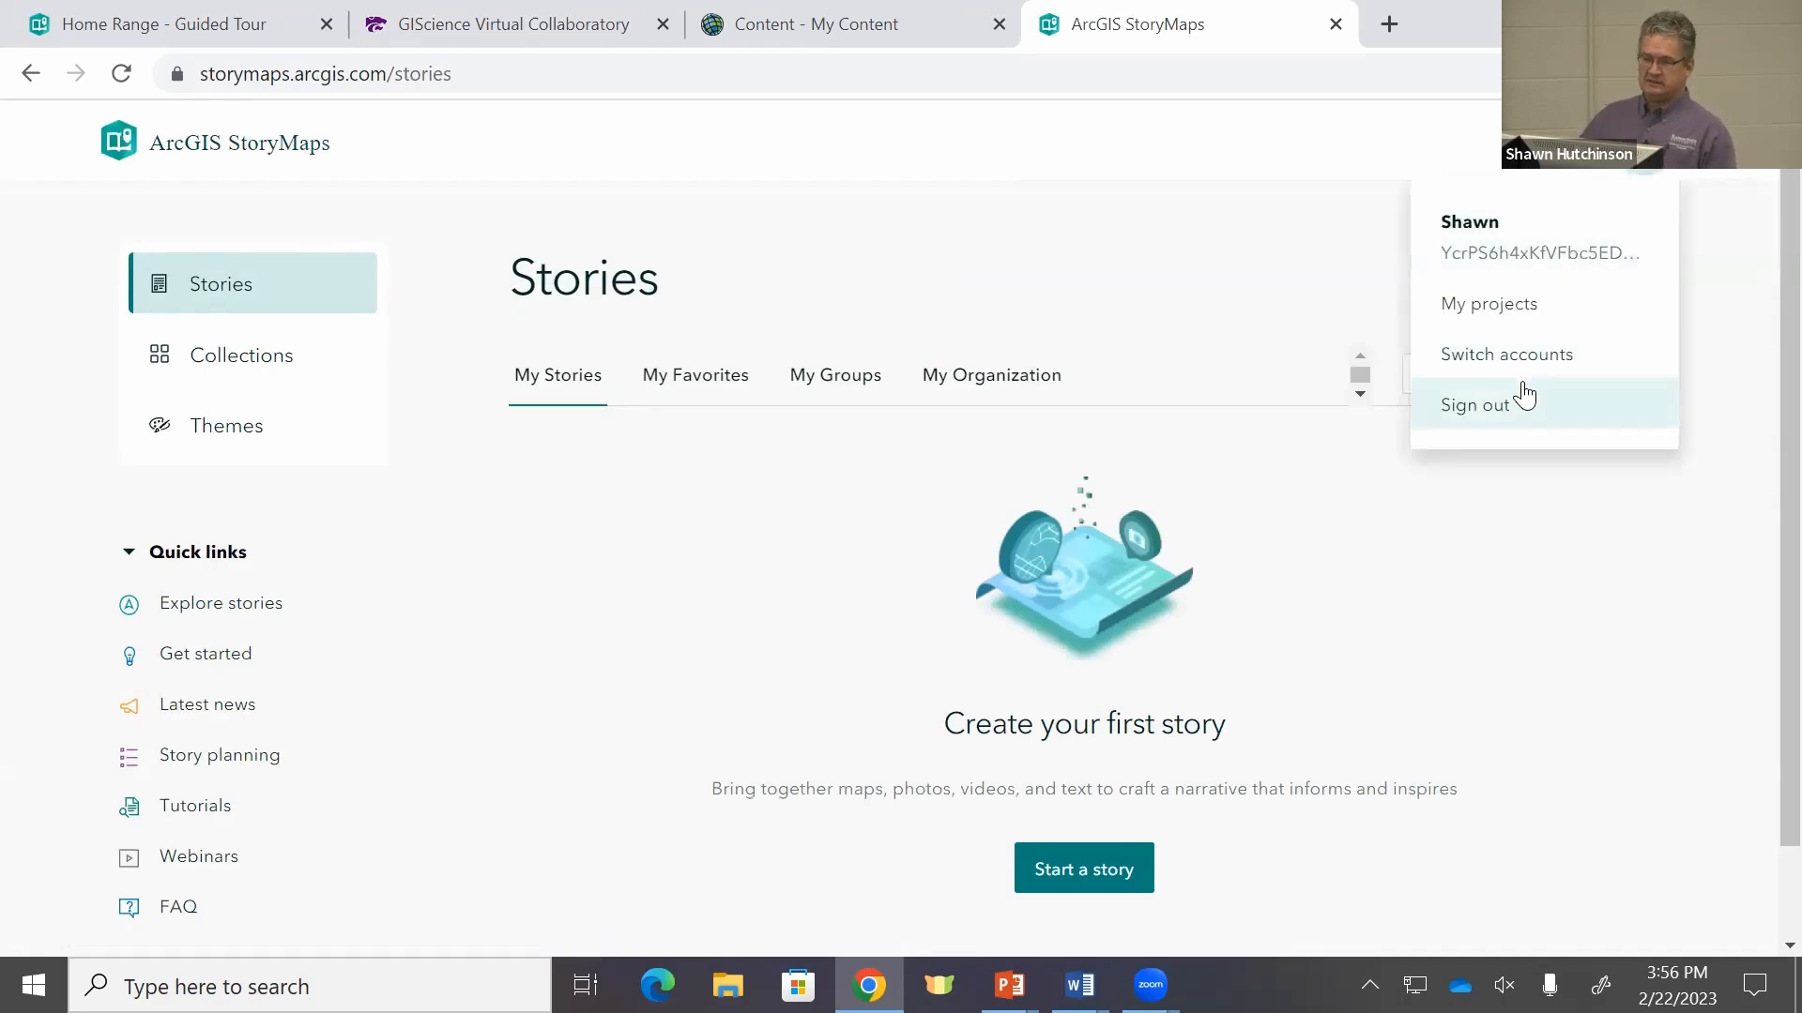
click(1506, 414)
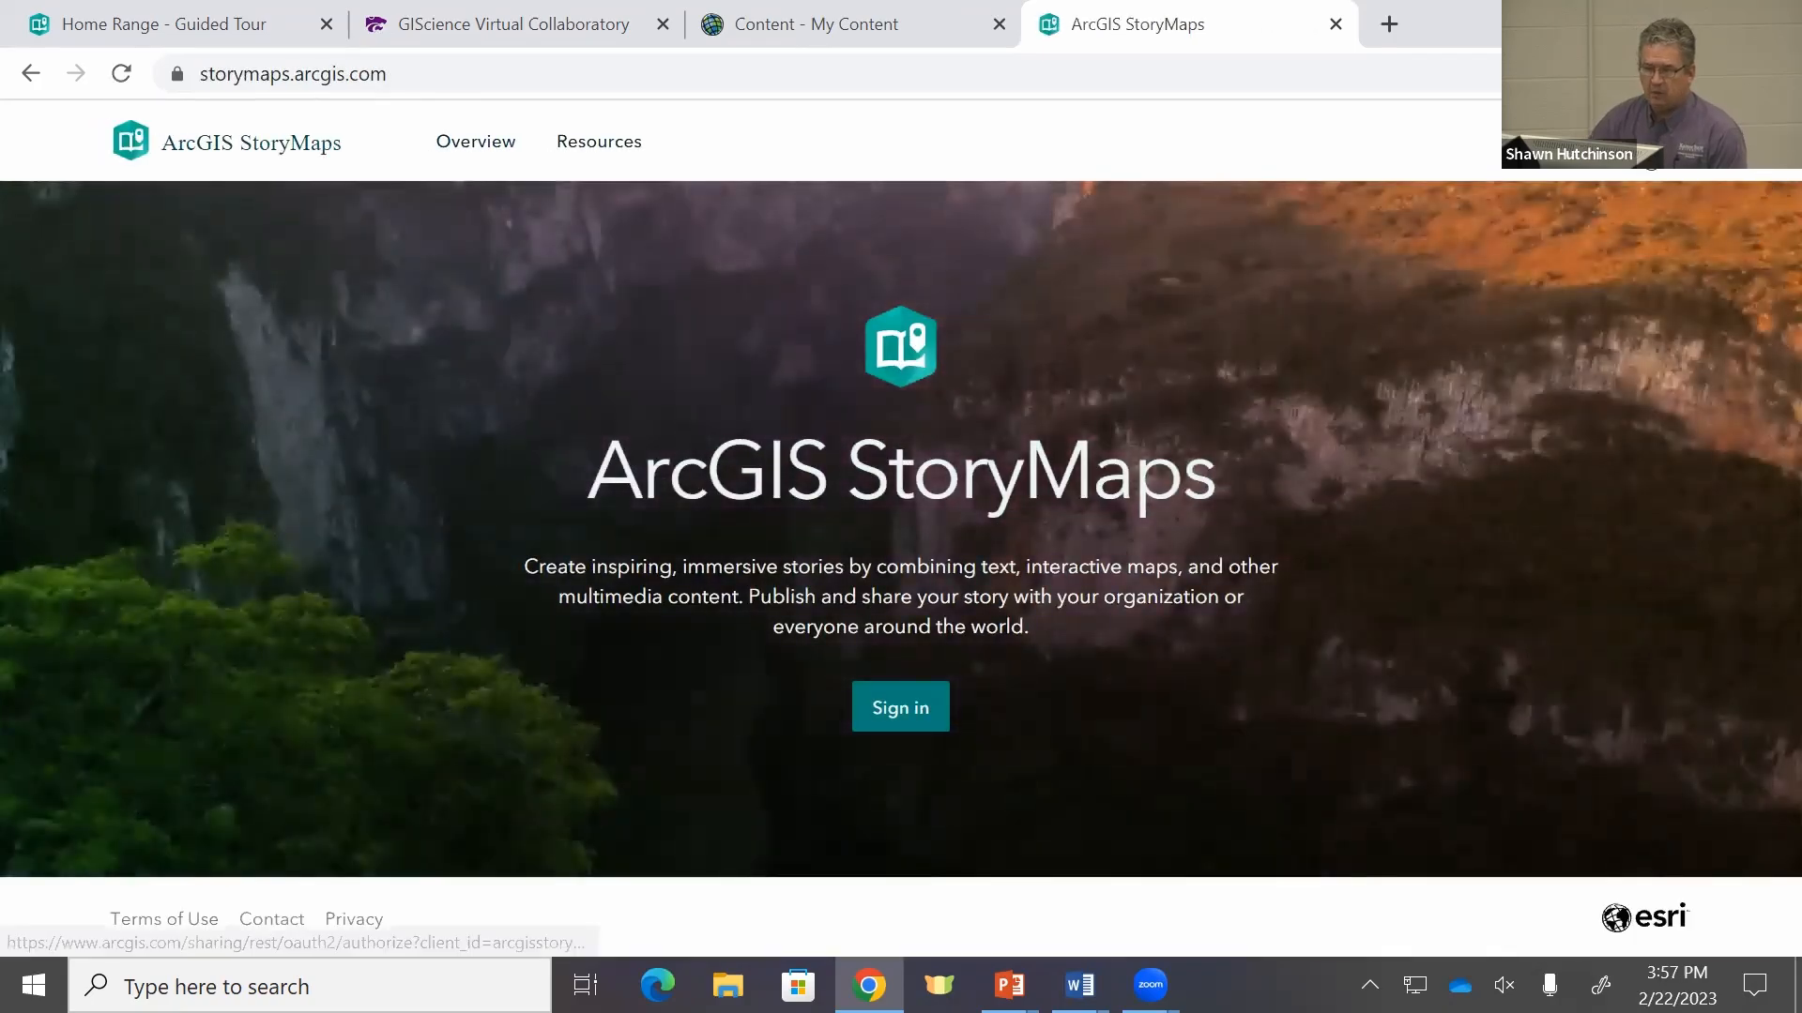
click(900, 708)
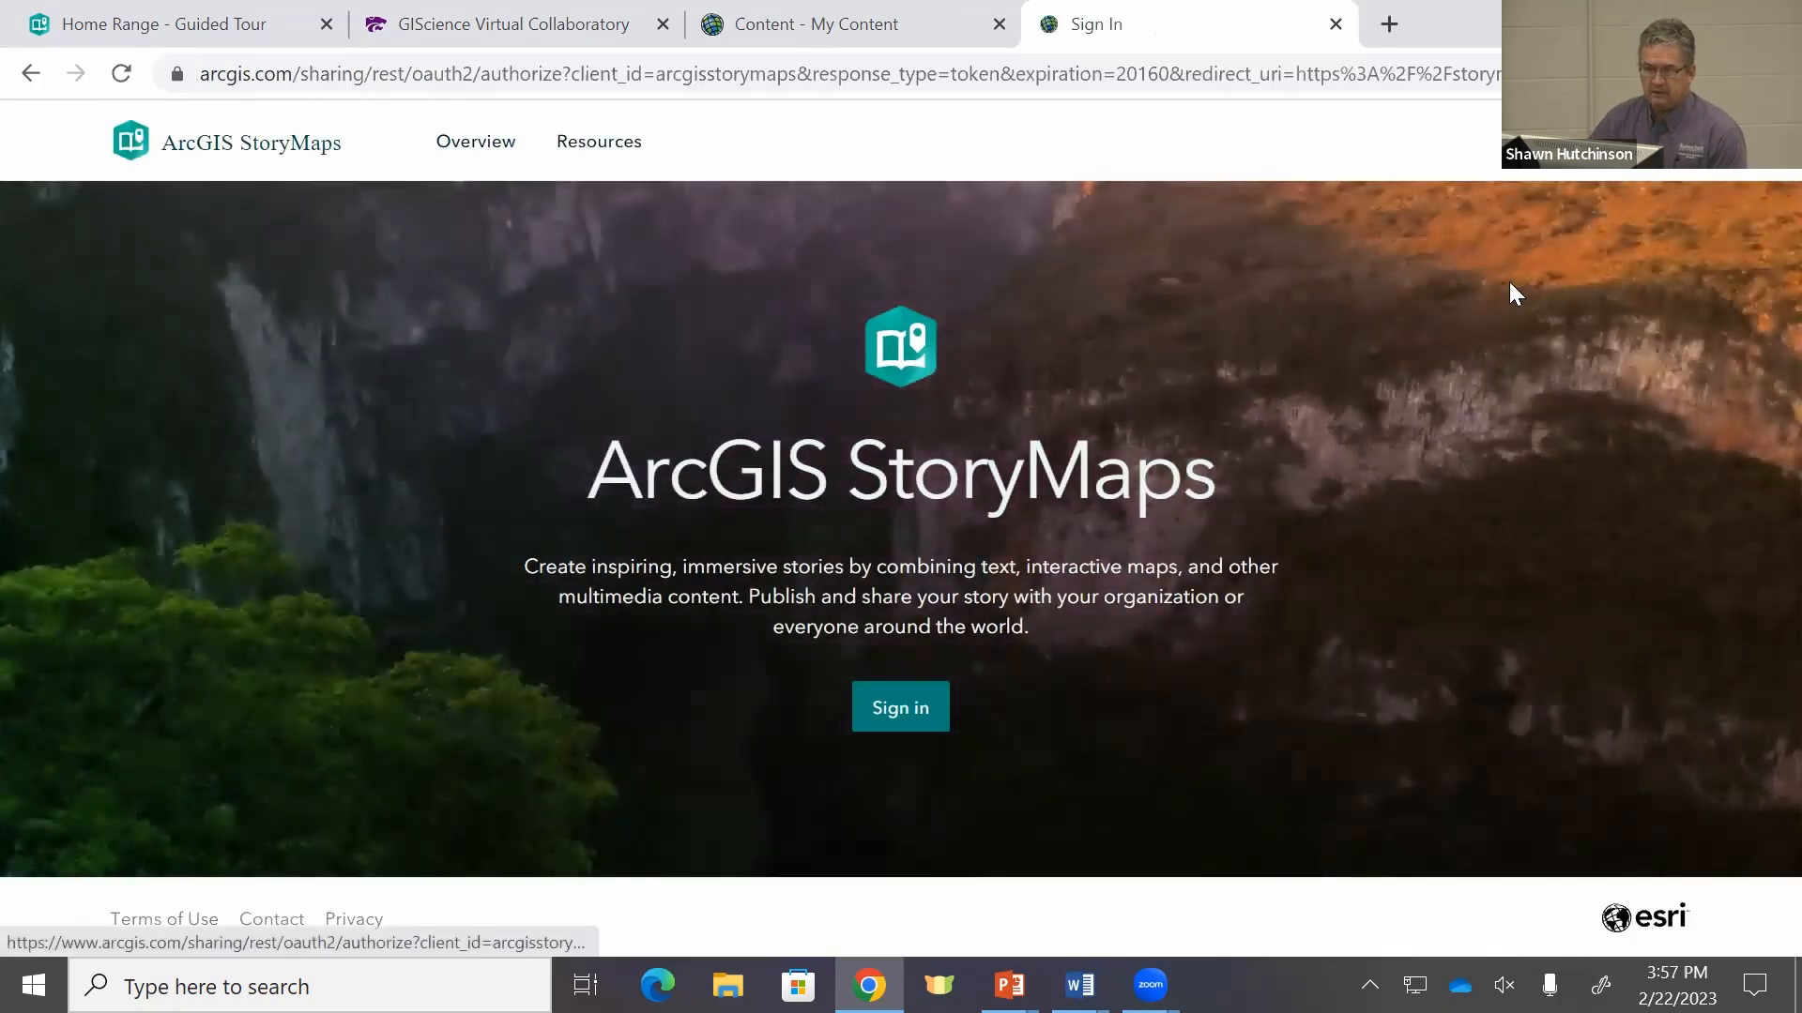
Step: Sign in with the ArcGIS login using the account username and password, and decline saving the password in the browser
click(905, 411)
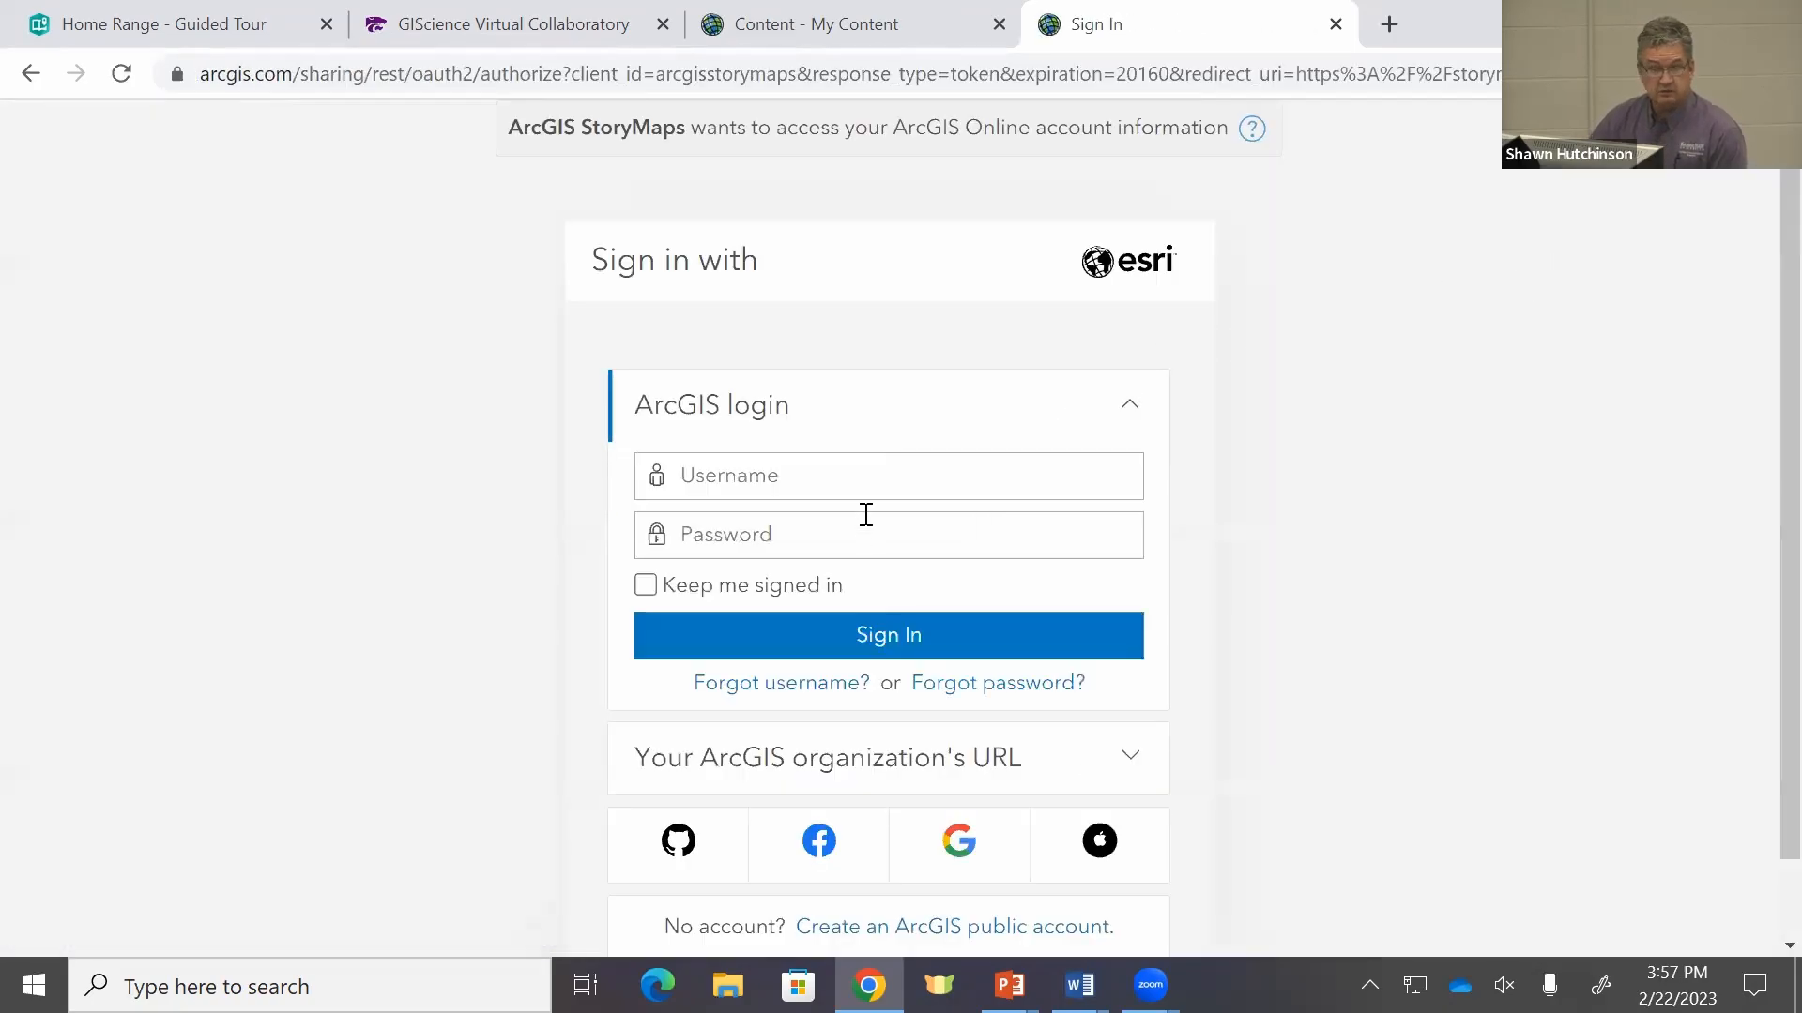
click(898, 482)
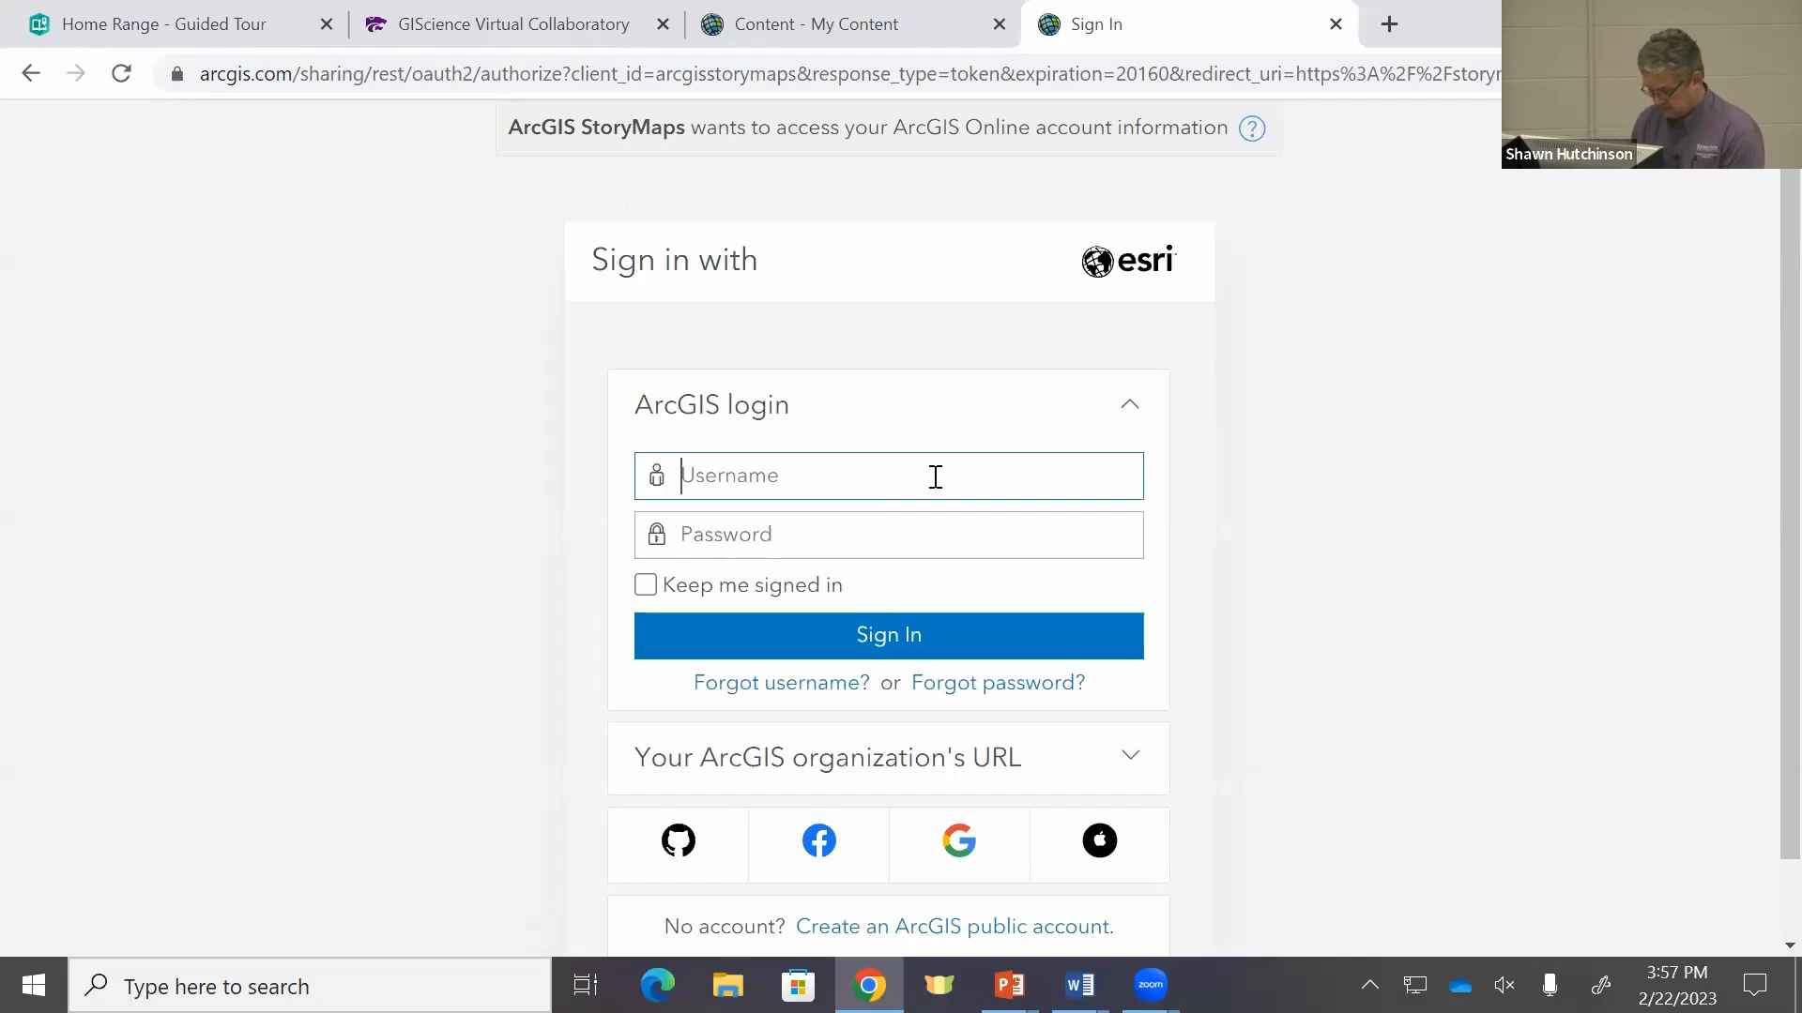
text(kstateadmin)
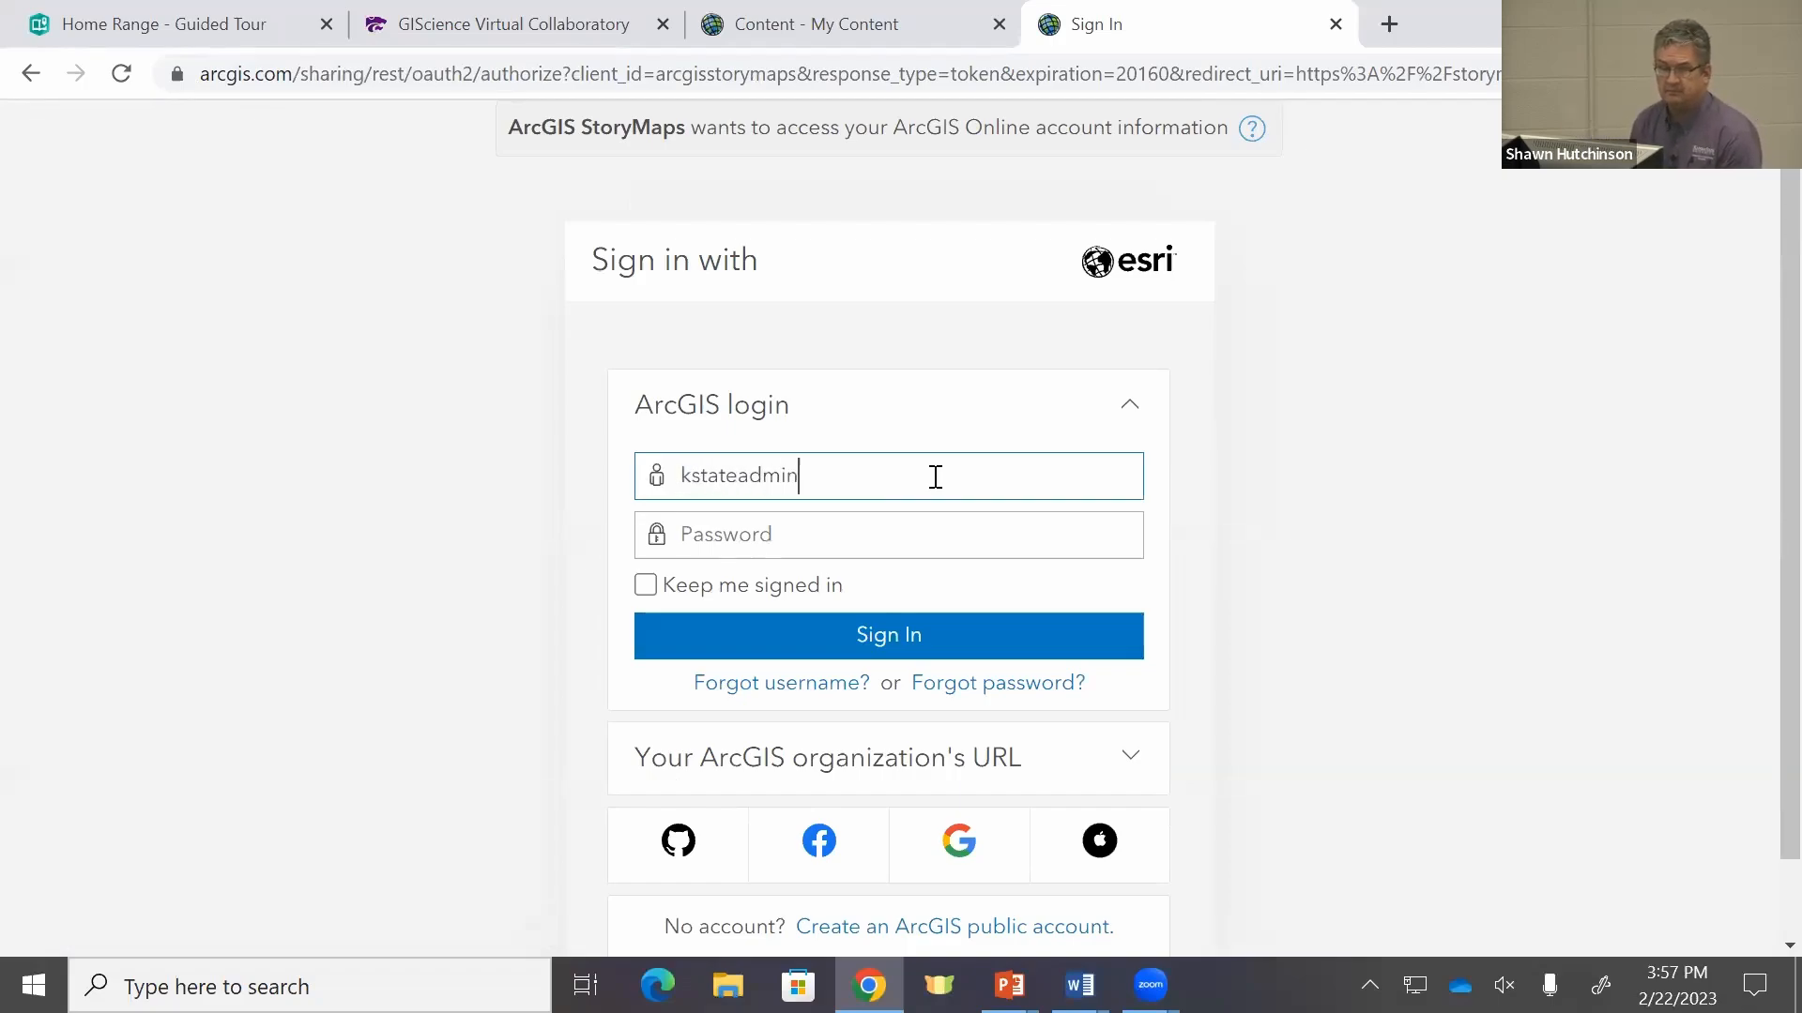
key(Tab)
text(********)
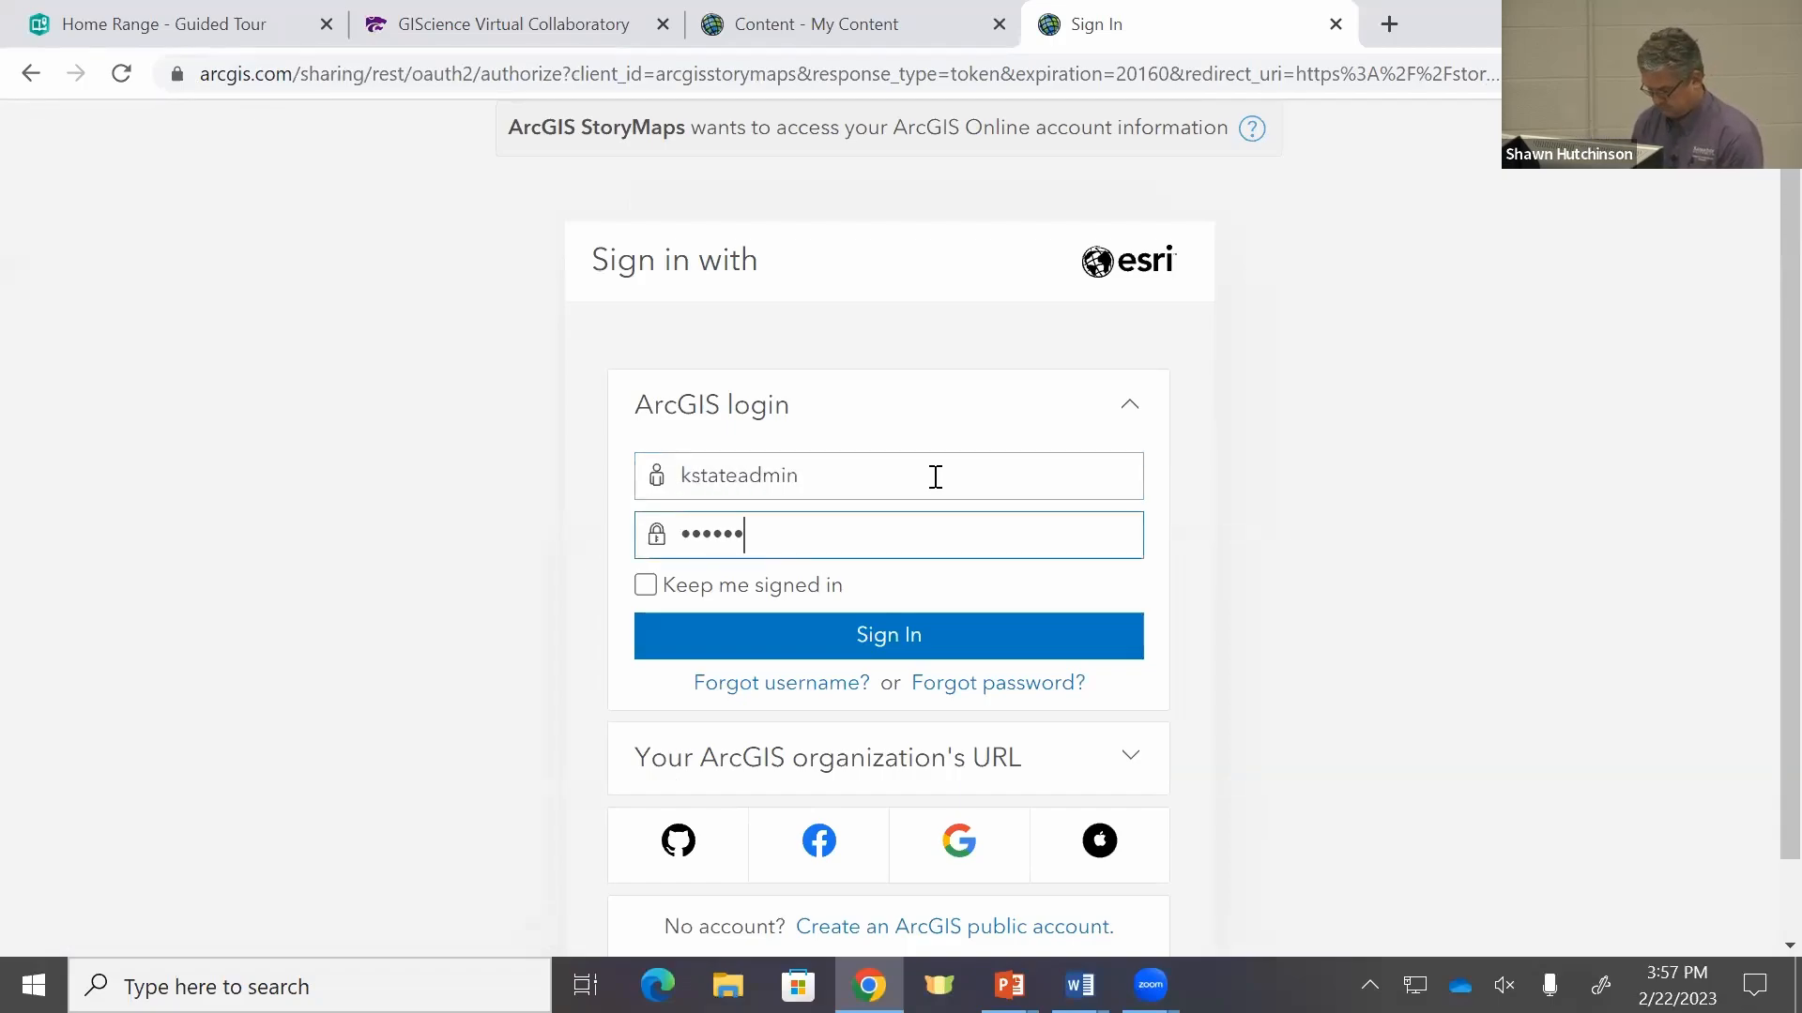
text(**)
key(Return)
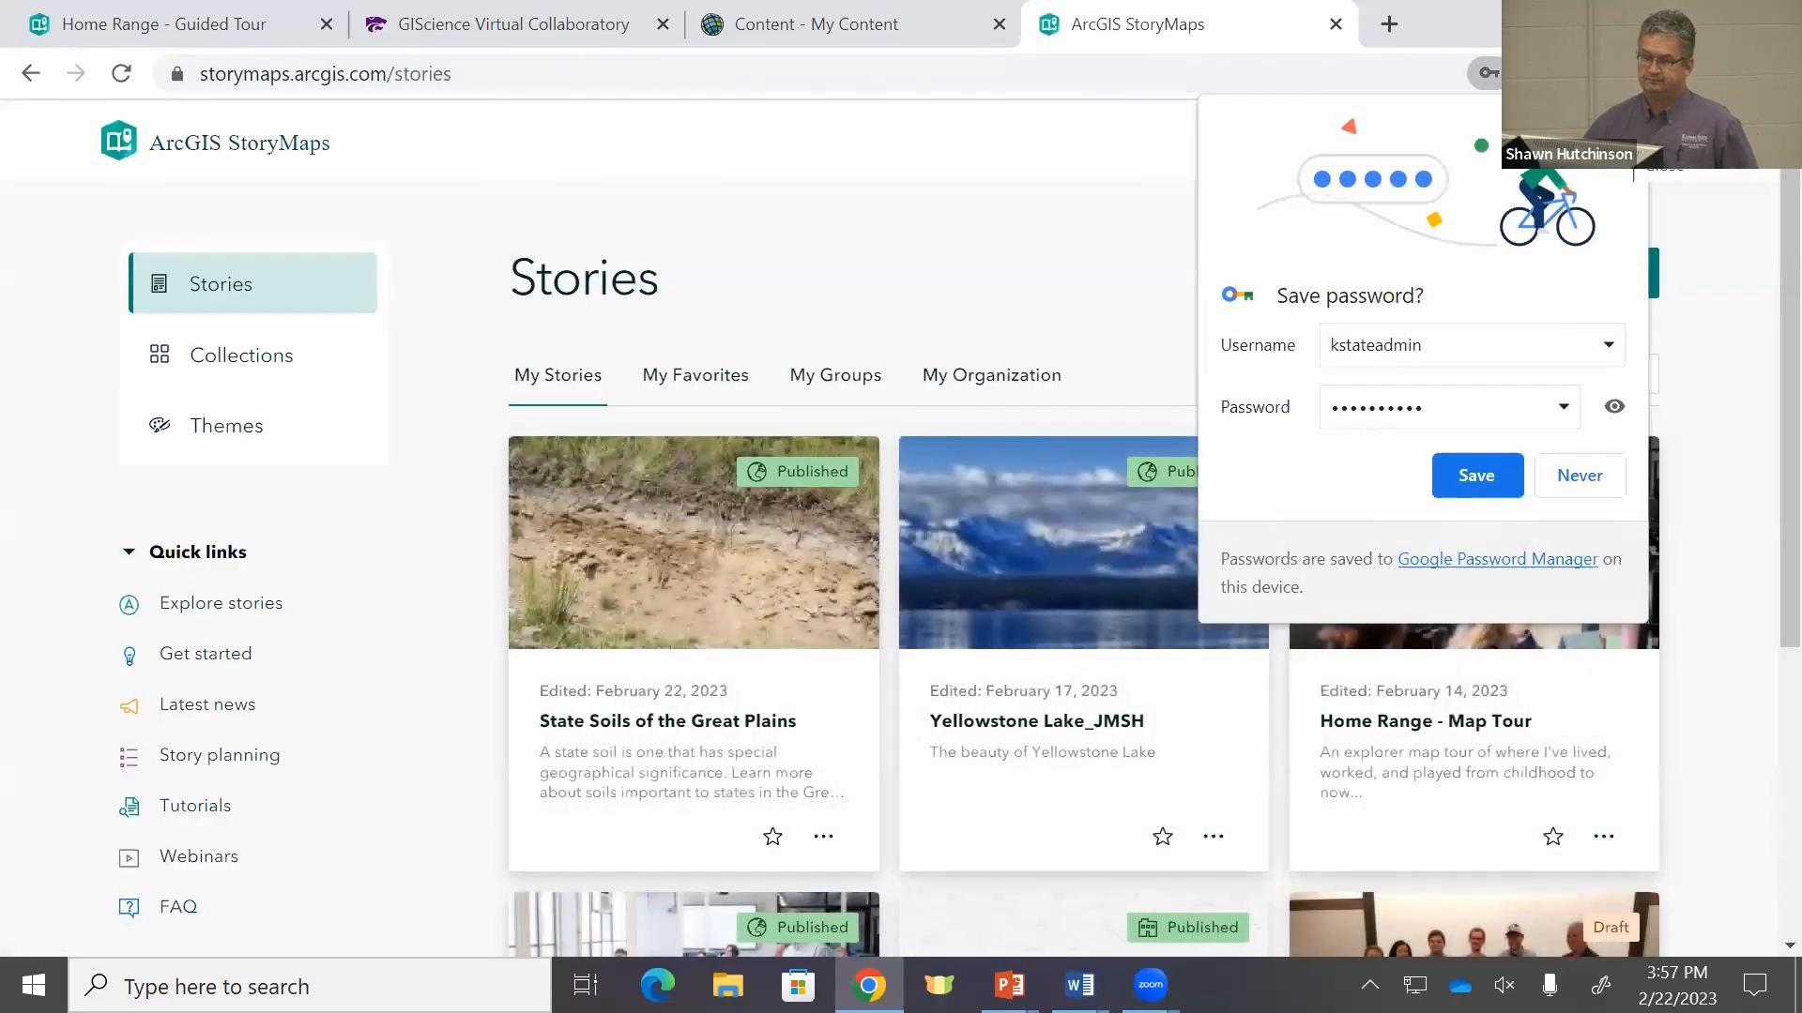
click(1580, 476)
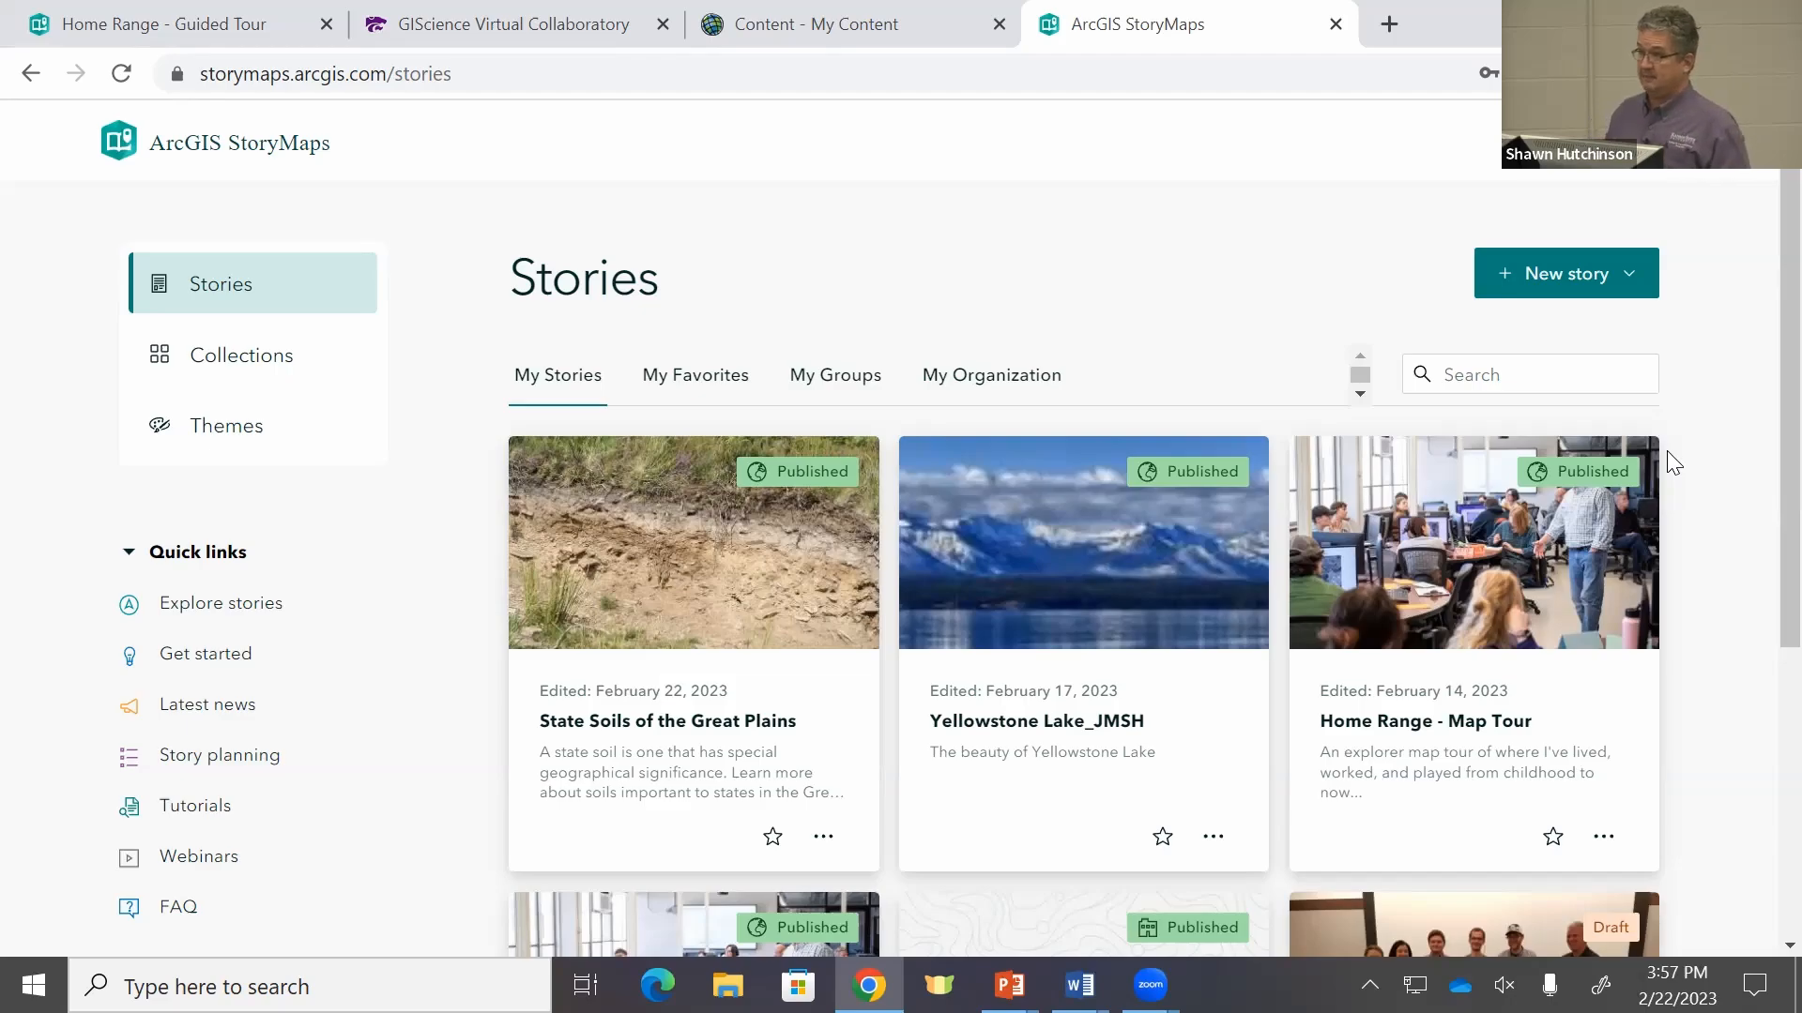
Step: Create a new story from the Guided map tour quick start and look over its blank map tour layout
click(1555, 285)
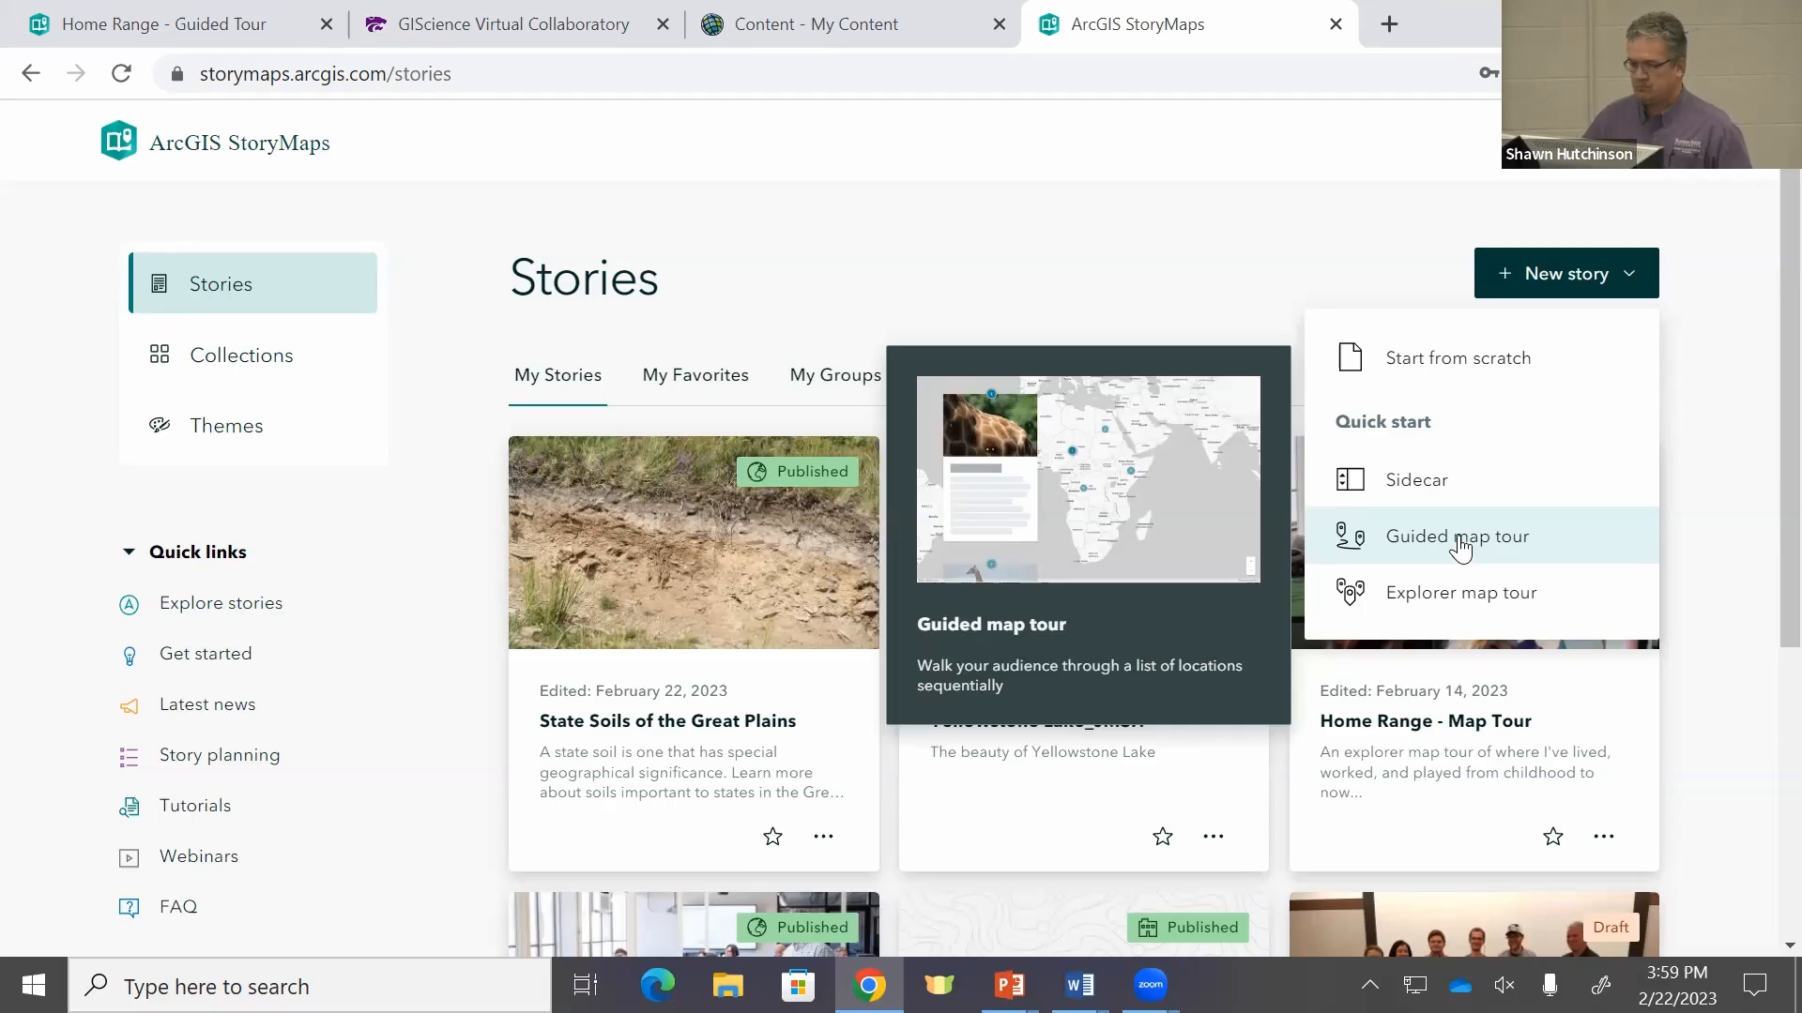
click(1461, 547)
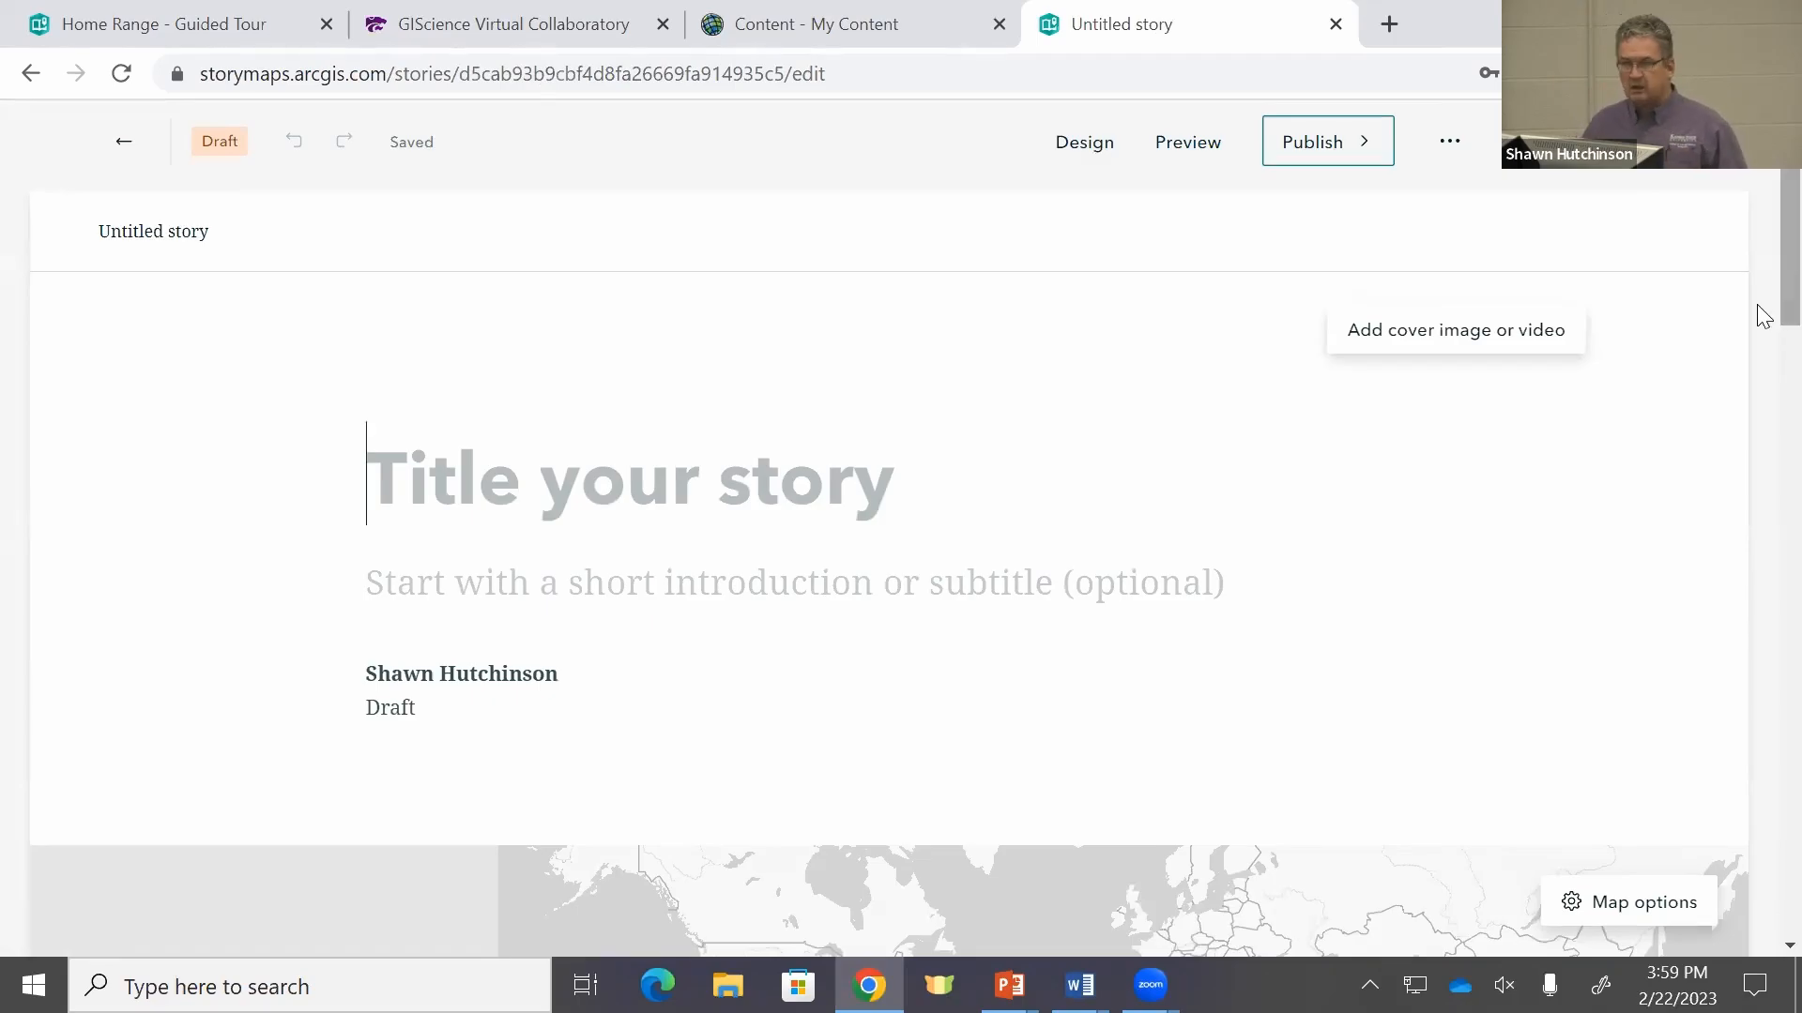
drag(1760, 298, 1758, 470)
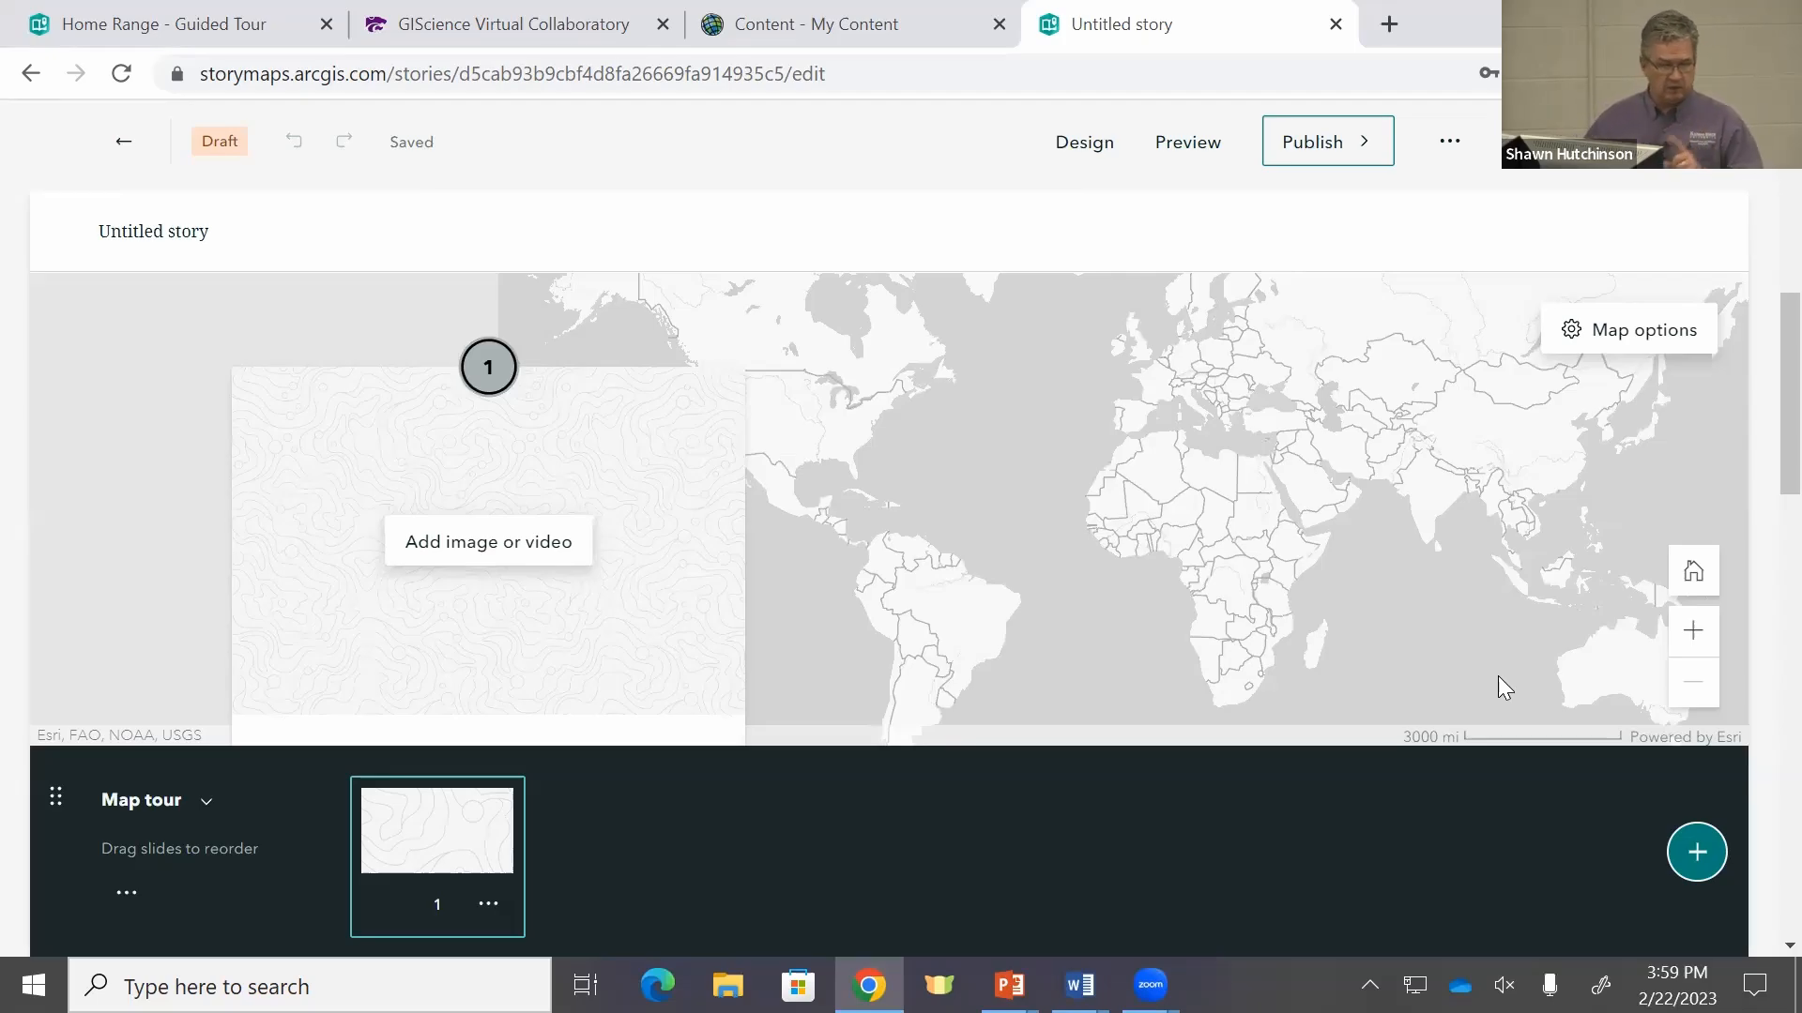
scroll(1588, 639, up, 6)
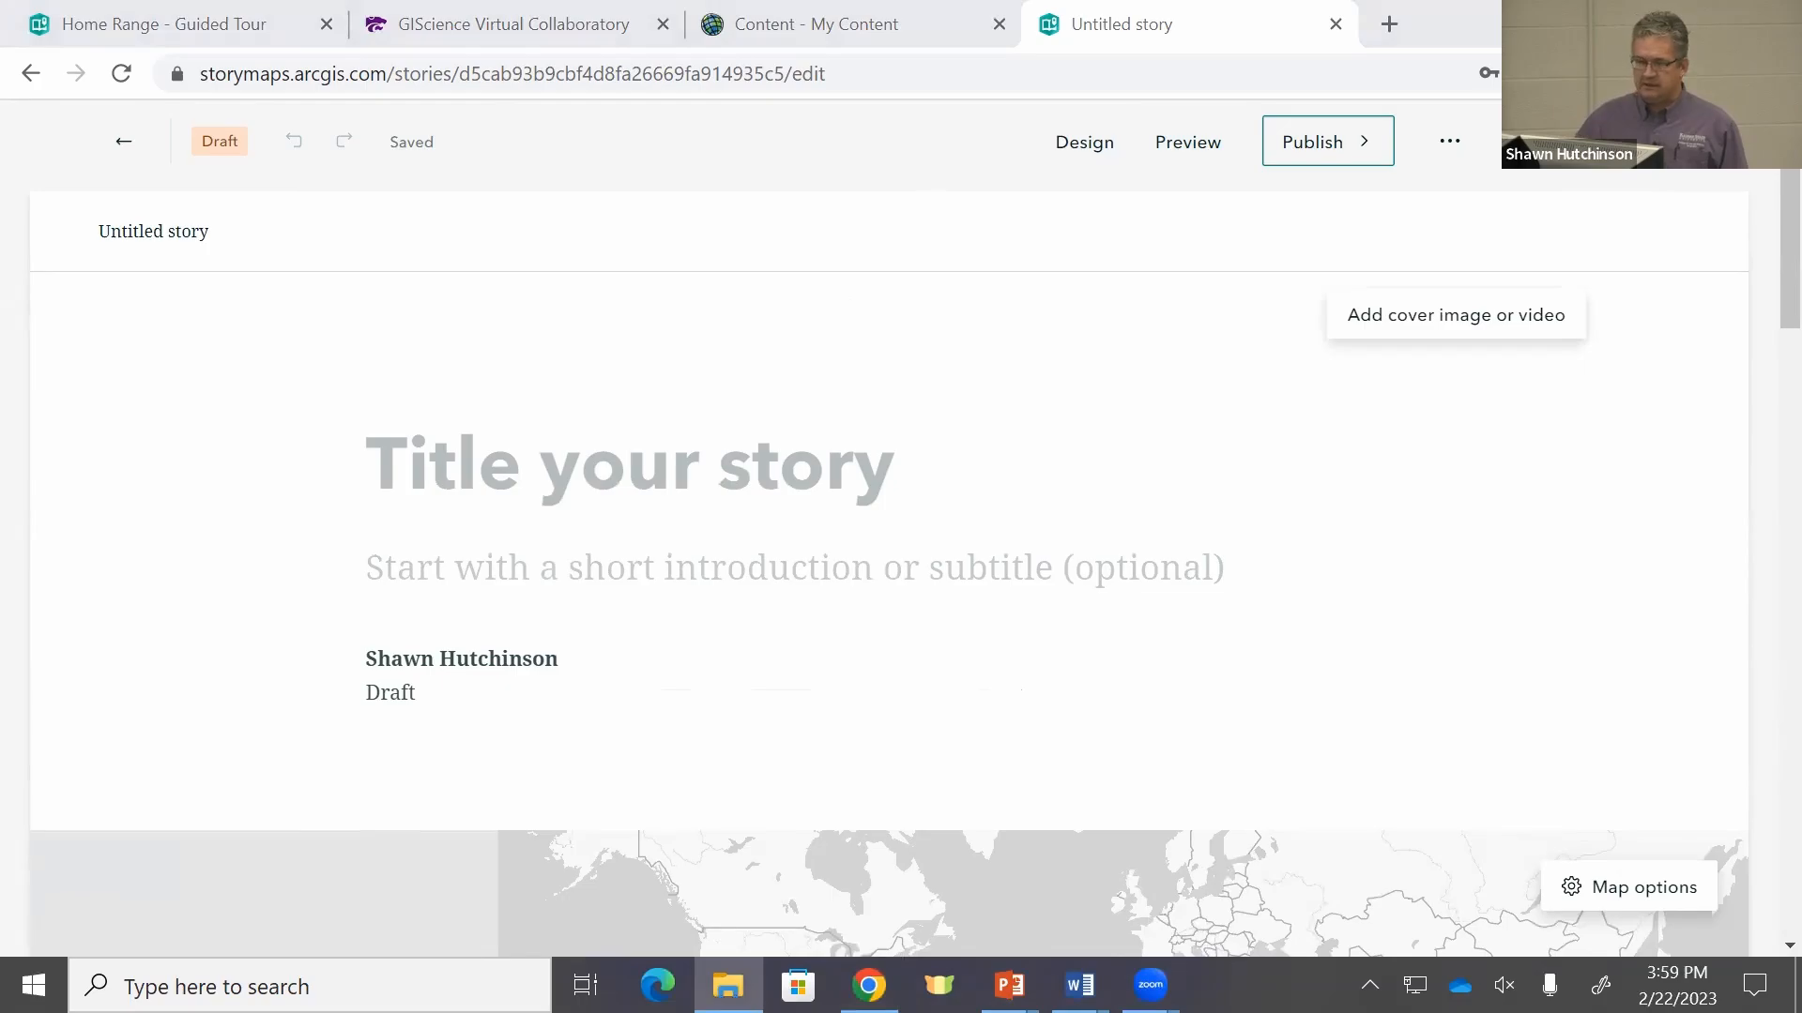
Step: Locate the DigitalStorytelling_StateSoils document in File Explorer under Workarea (W:), GEOG, Courses, DigitalStorytellingWorkshop, and put the window away
click(728, 985)
scroll(554, 676, down, 2)
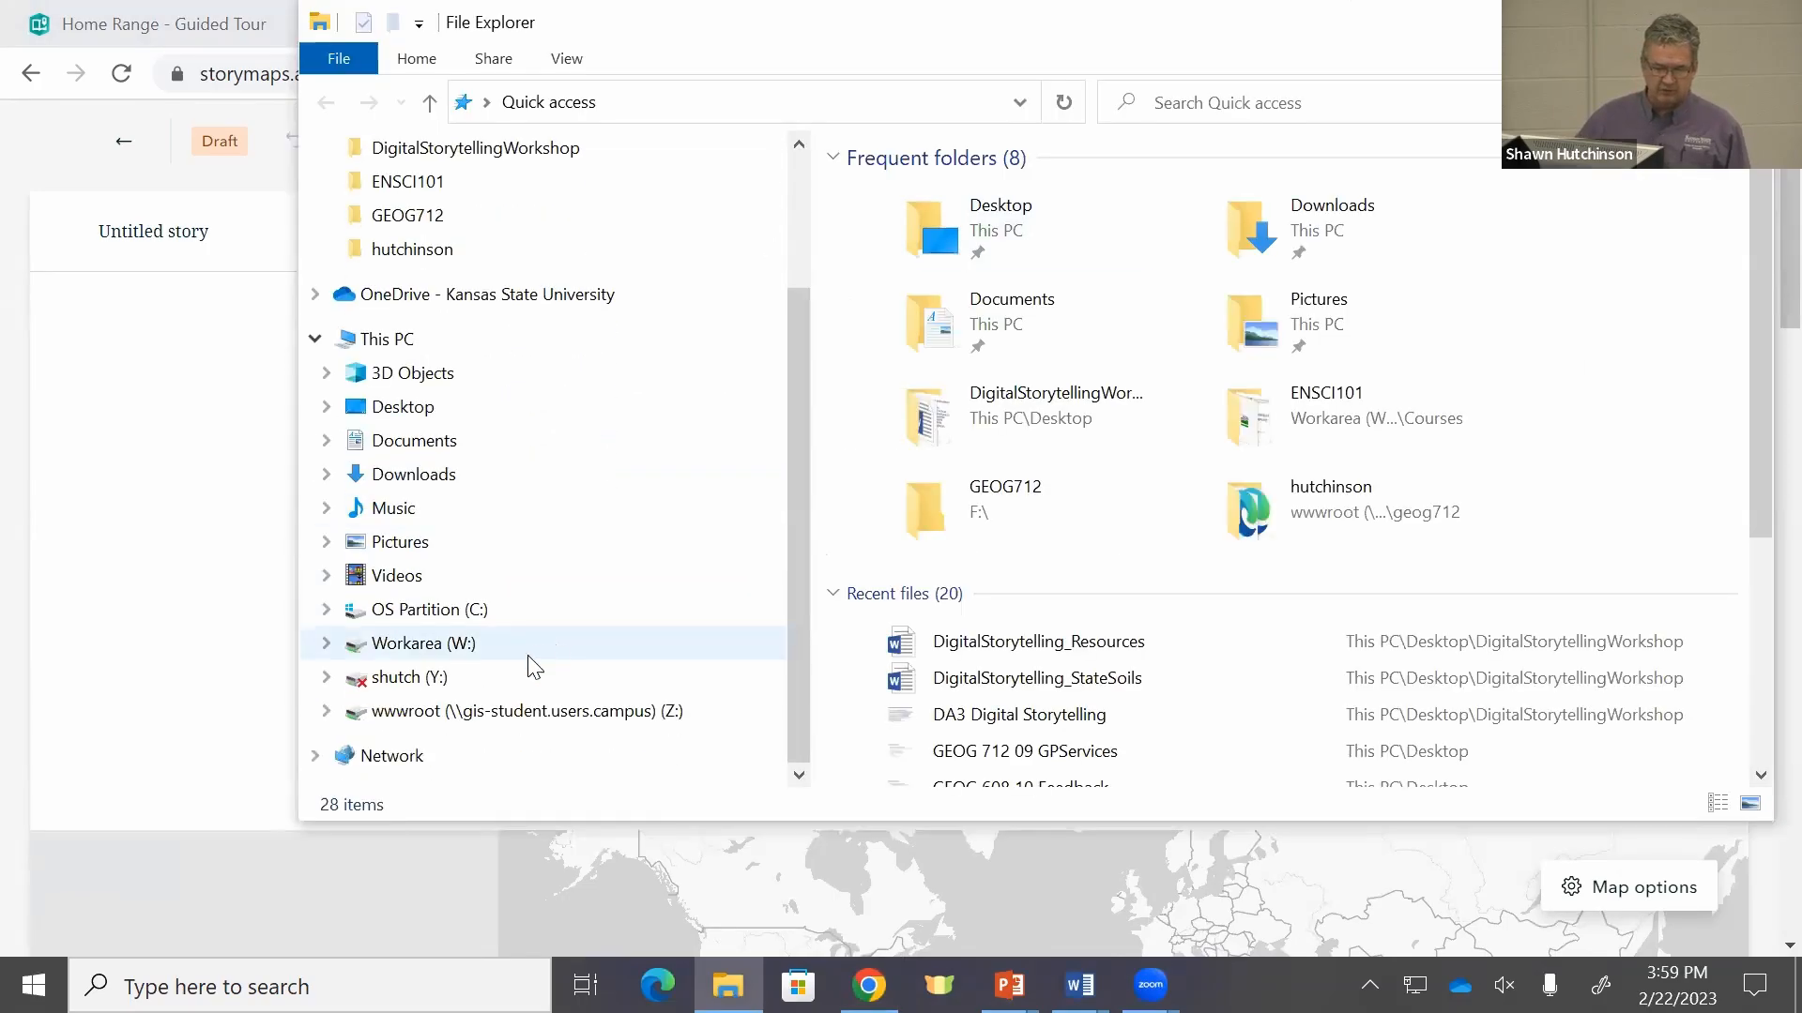
click(460, 647)
double_click(902, 223)
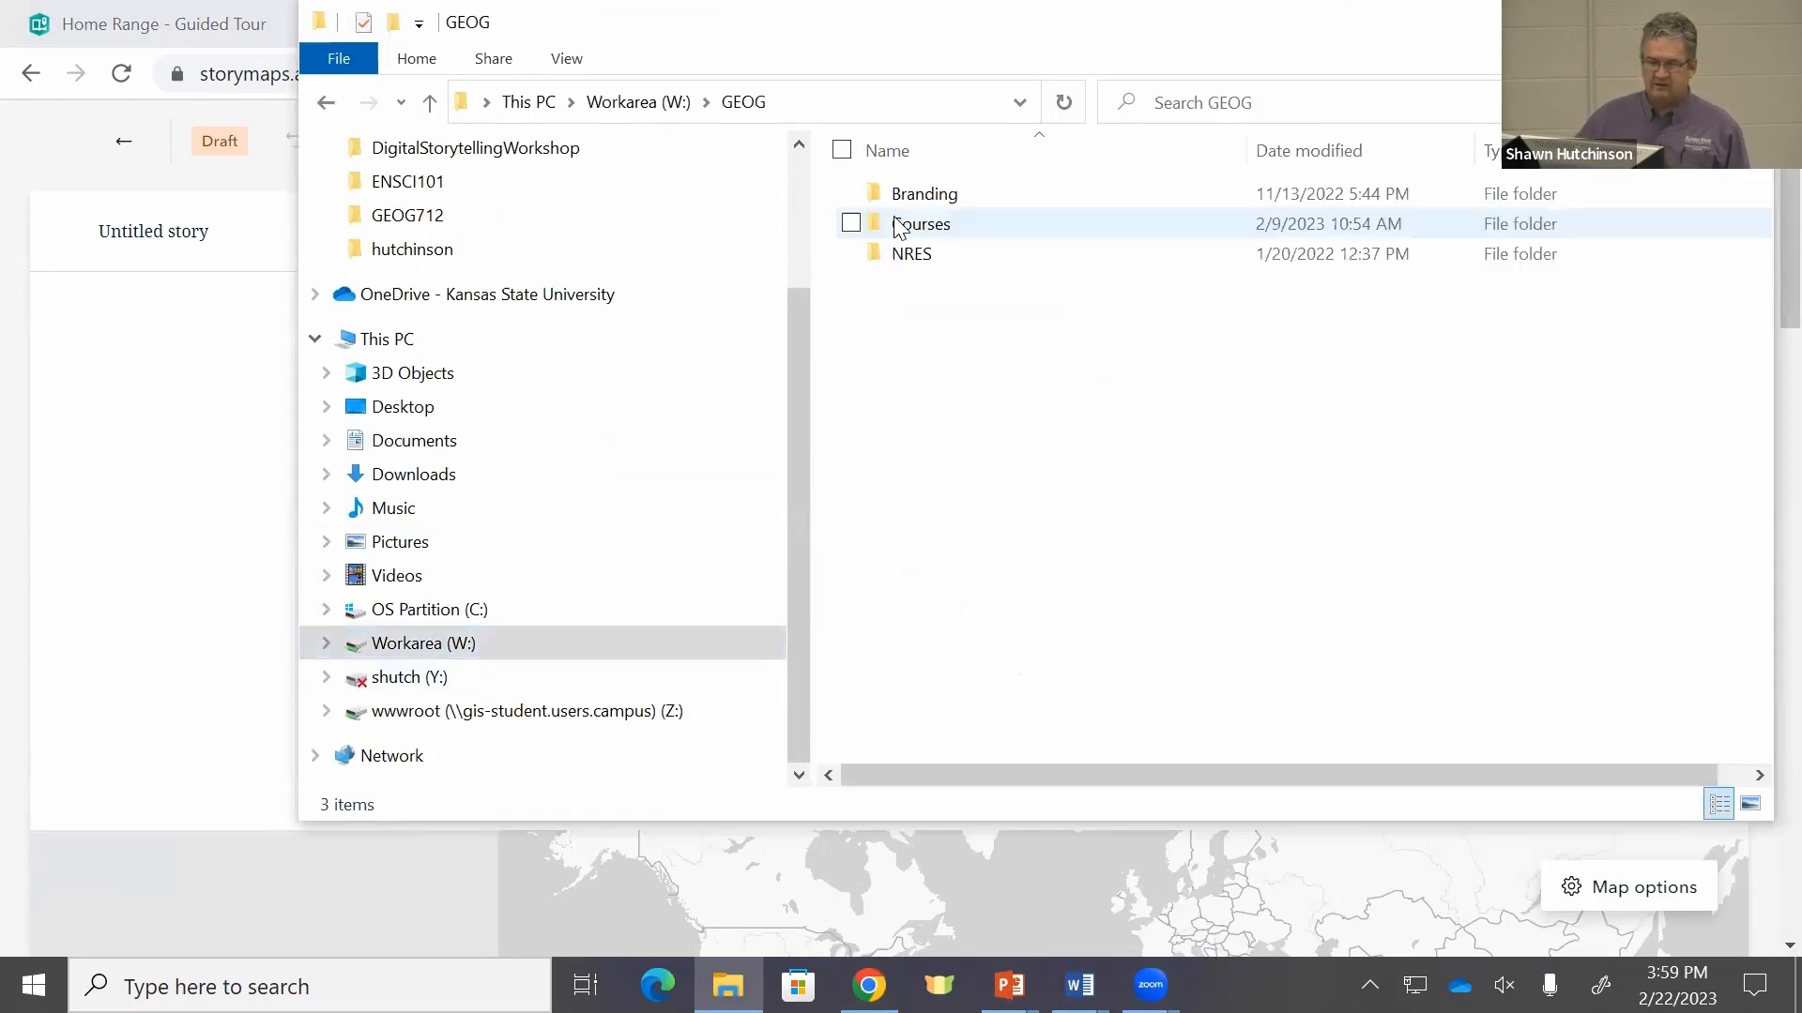
double_click(908, 225)
double_click(909, 194)
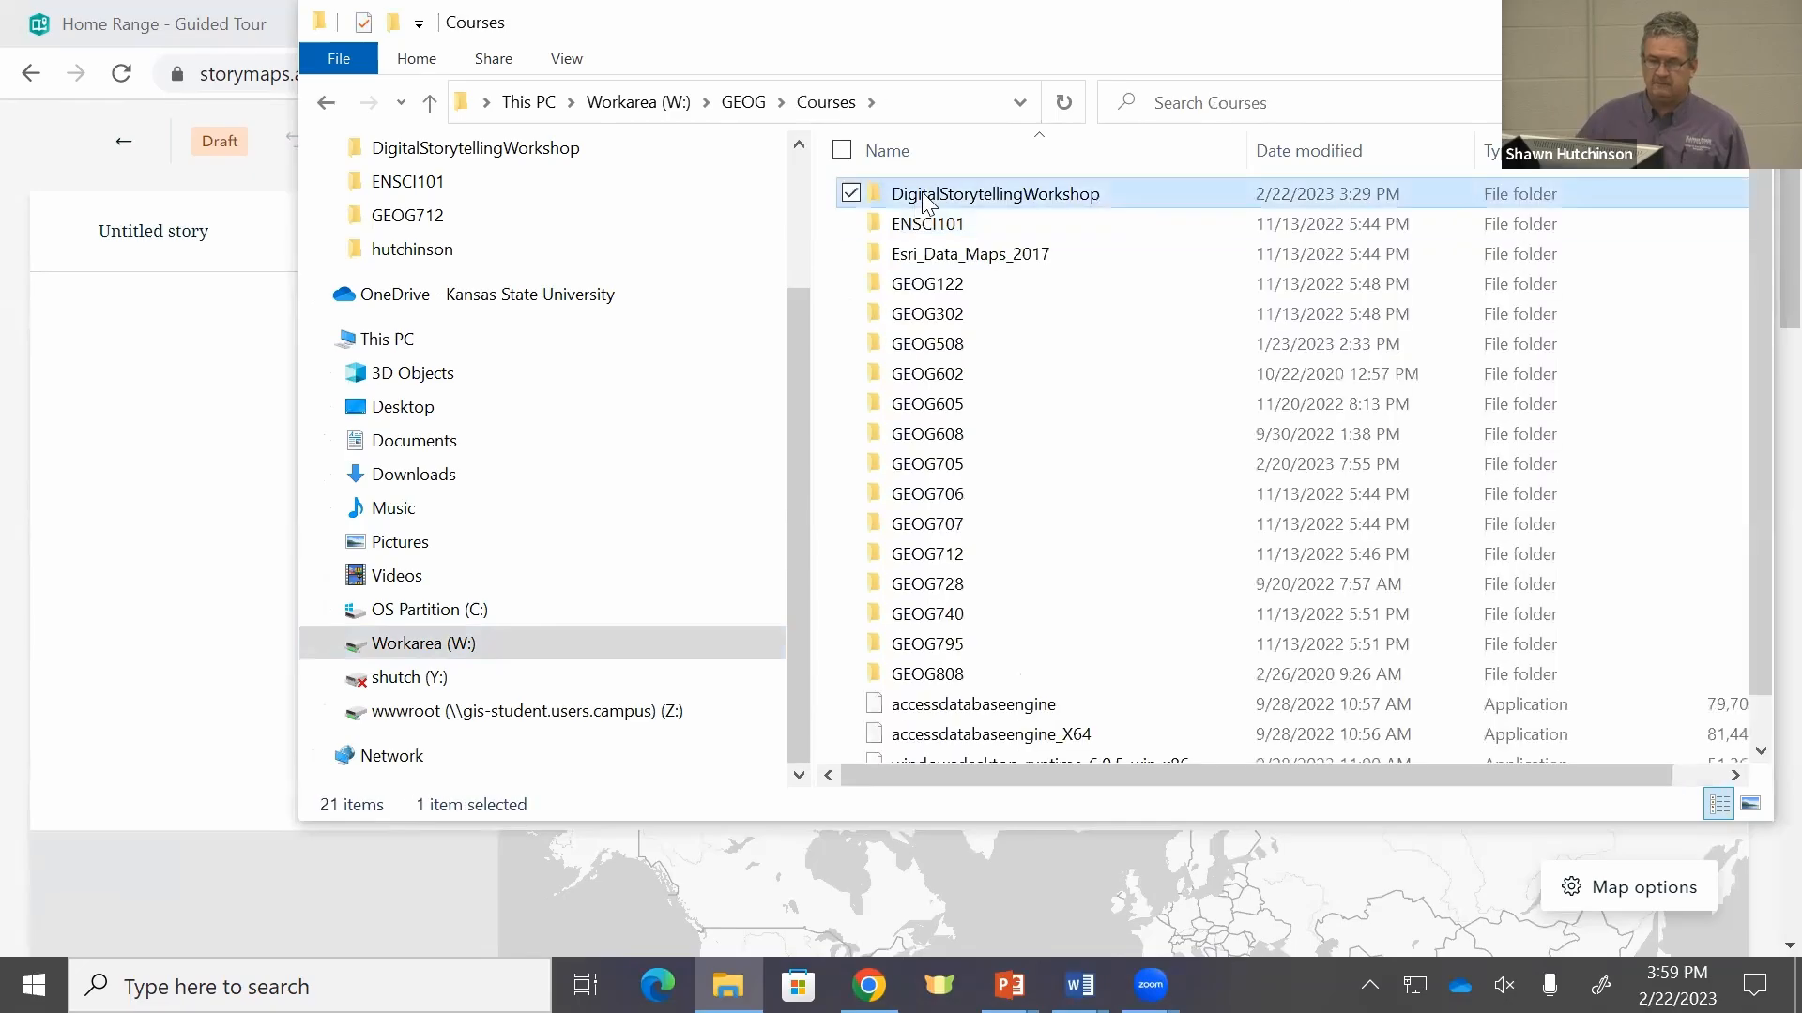
click(989, 298)
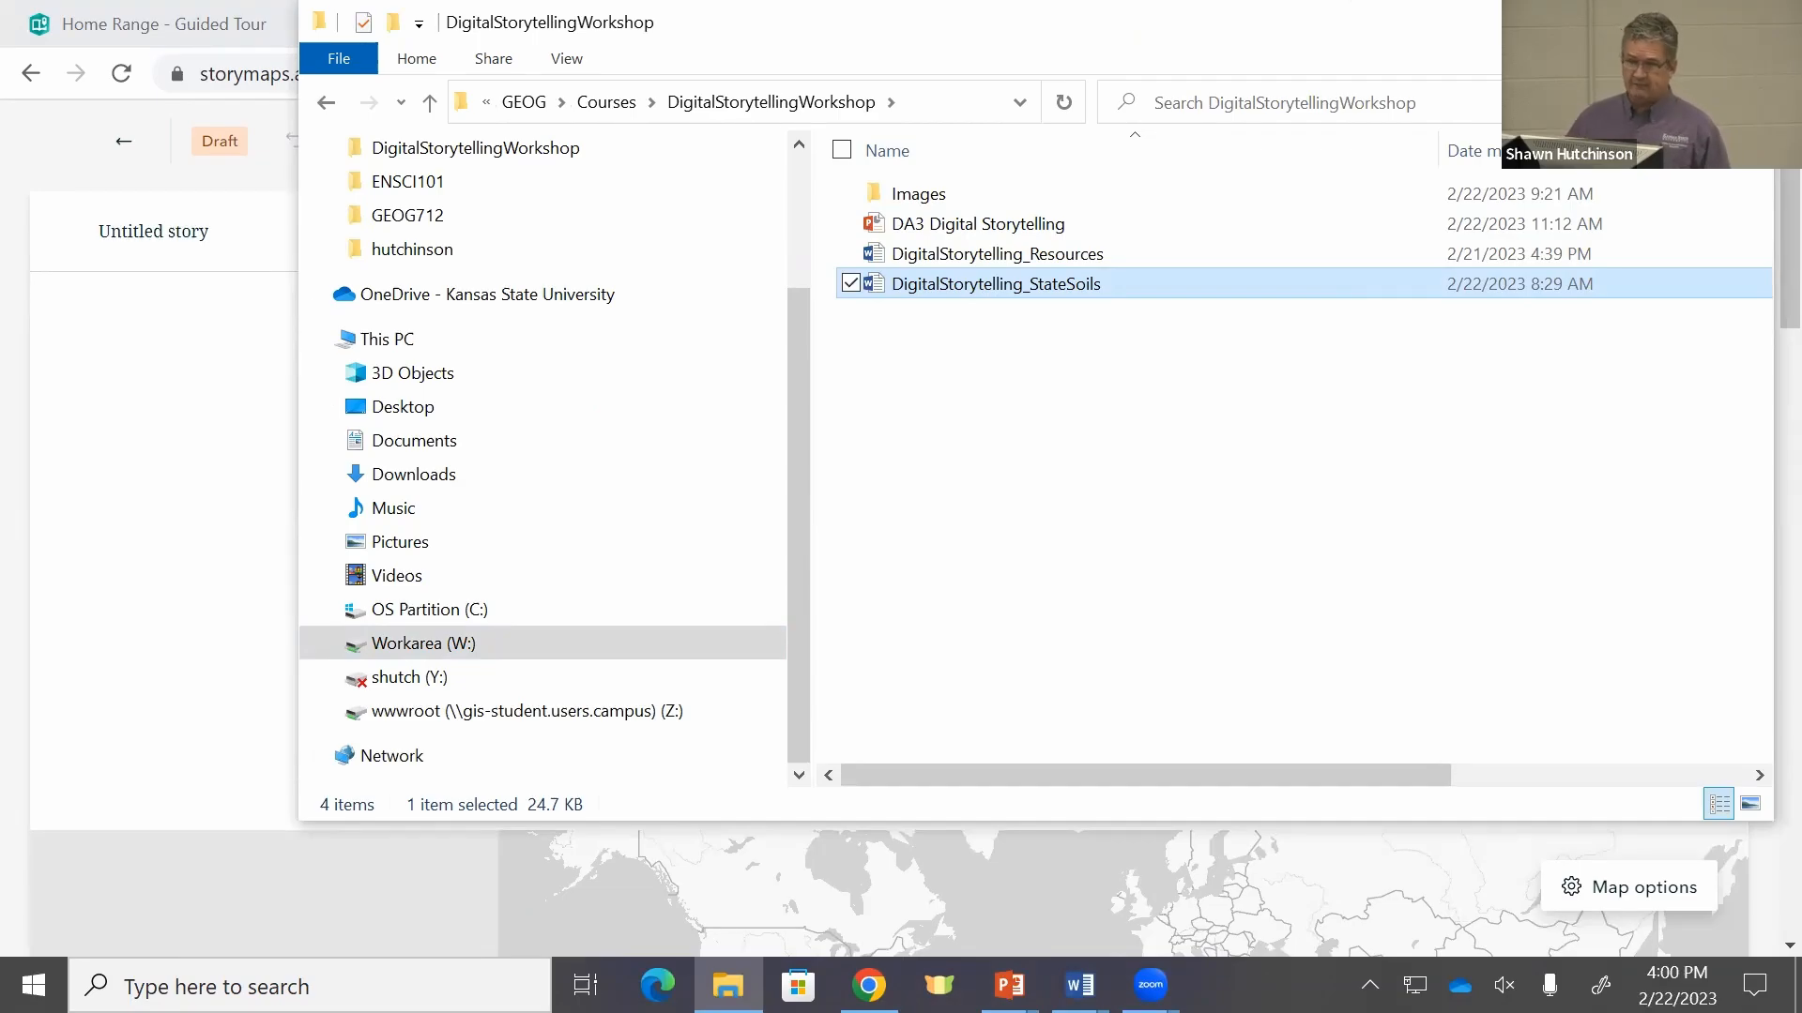
click(1611, 21)
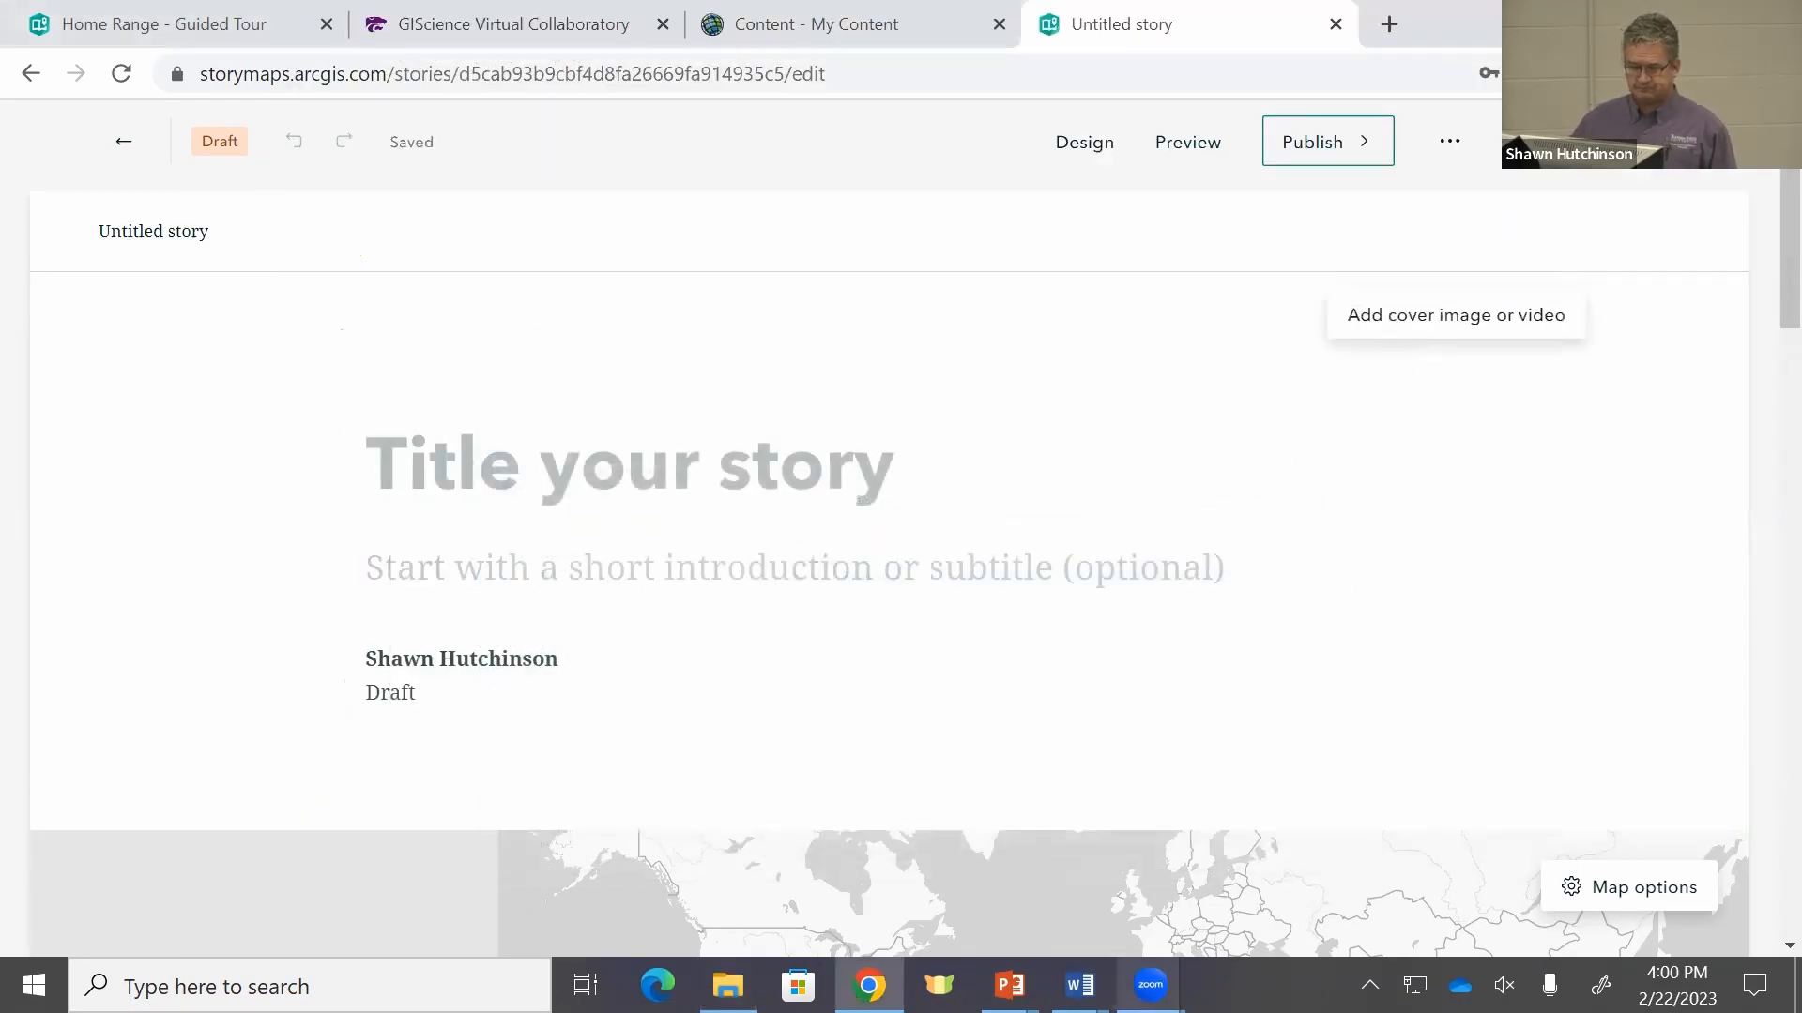
Step: Switch to the DigitalStorytelling_StateSoils document in Word and review its story text from the introduction through the state soils to the credits
click(1079, 985)
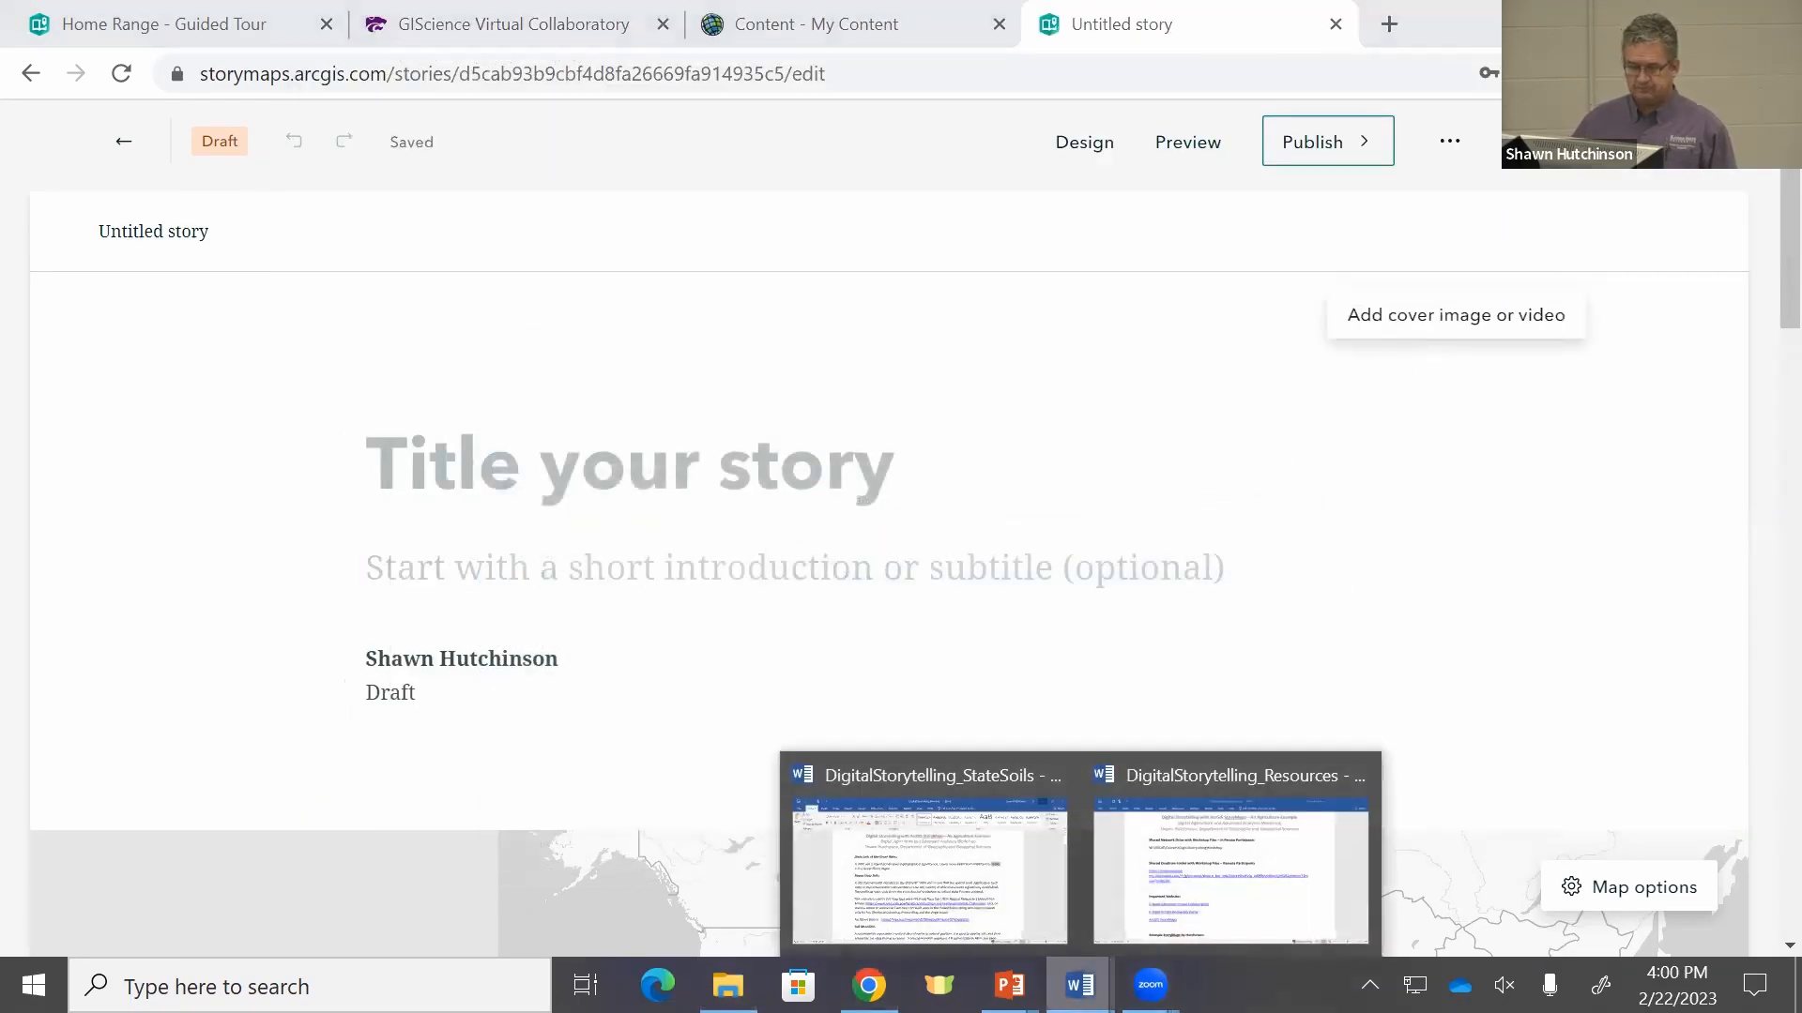
click(899, 906)
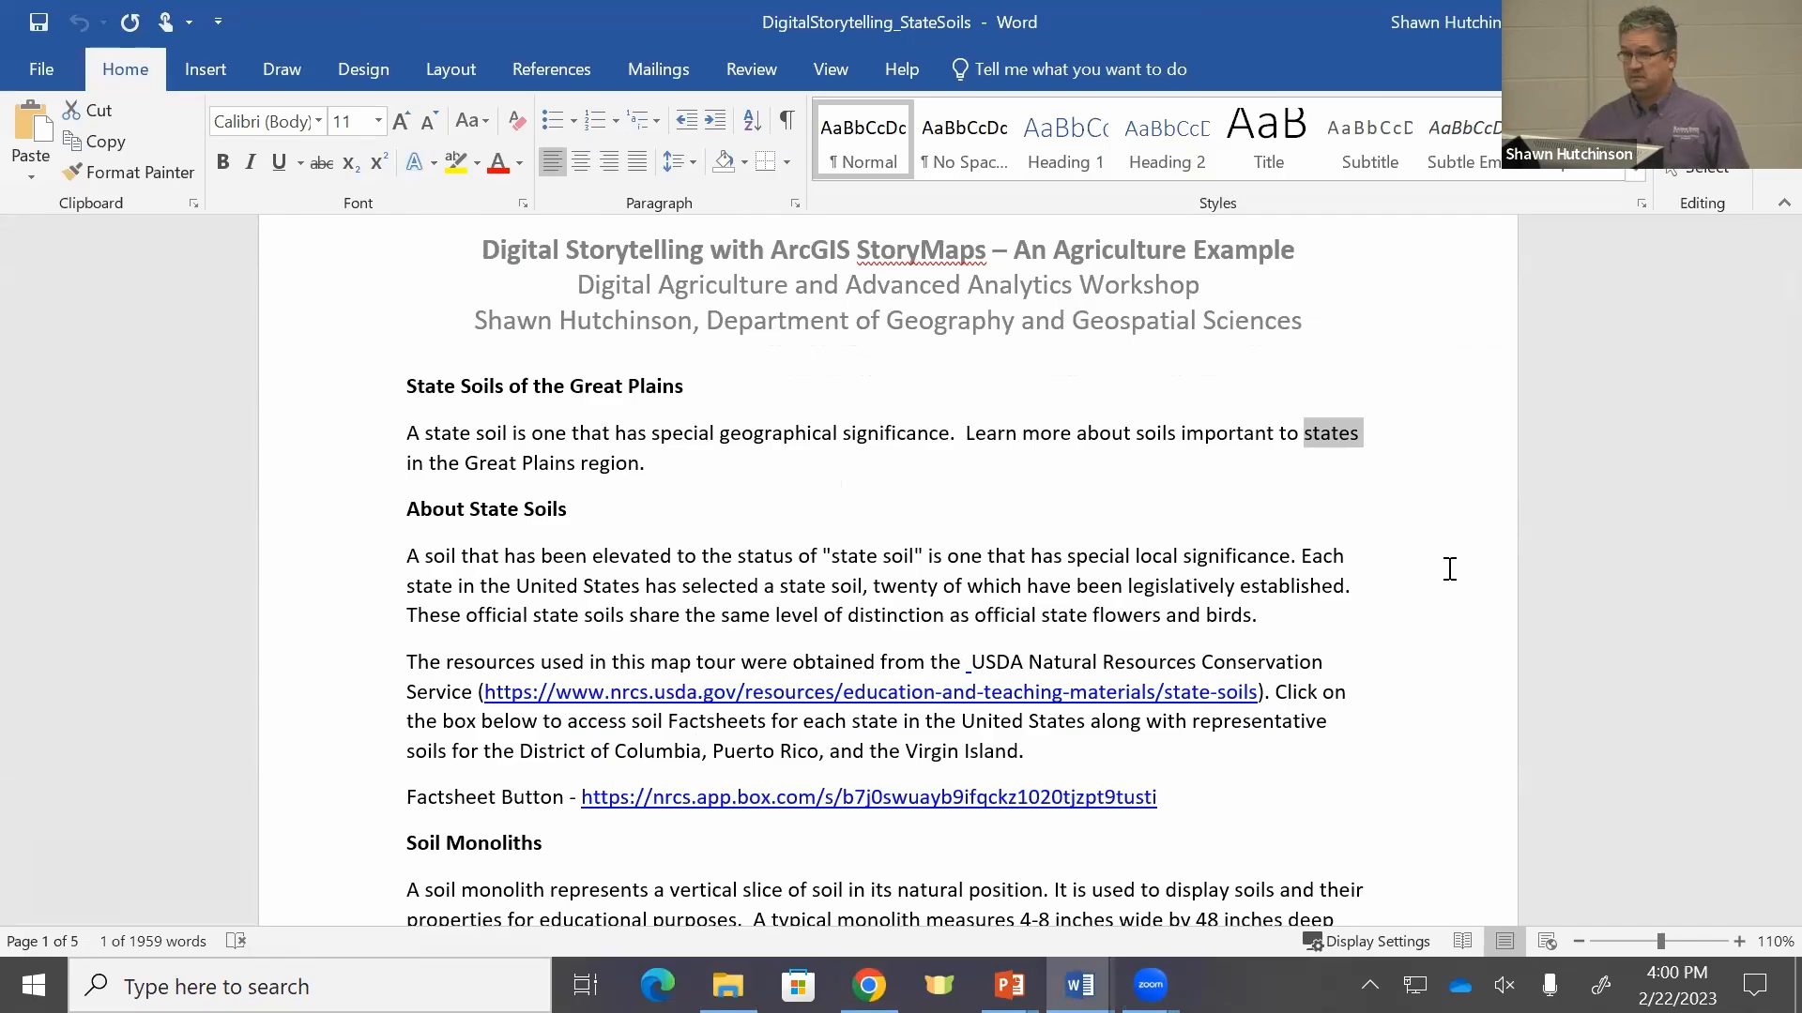
scroll(1504, 563, down, 2)
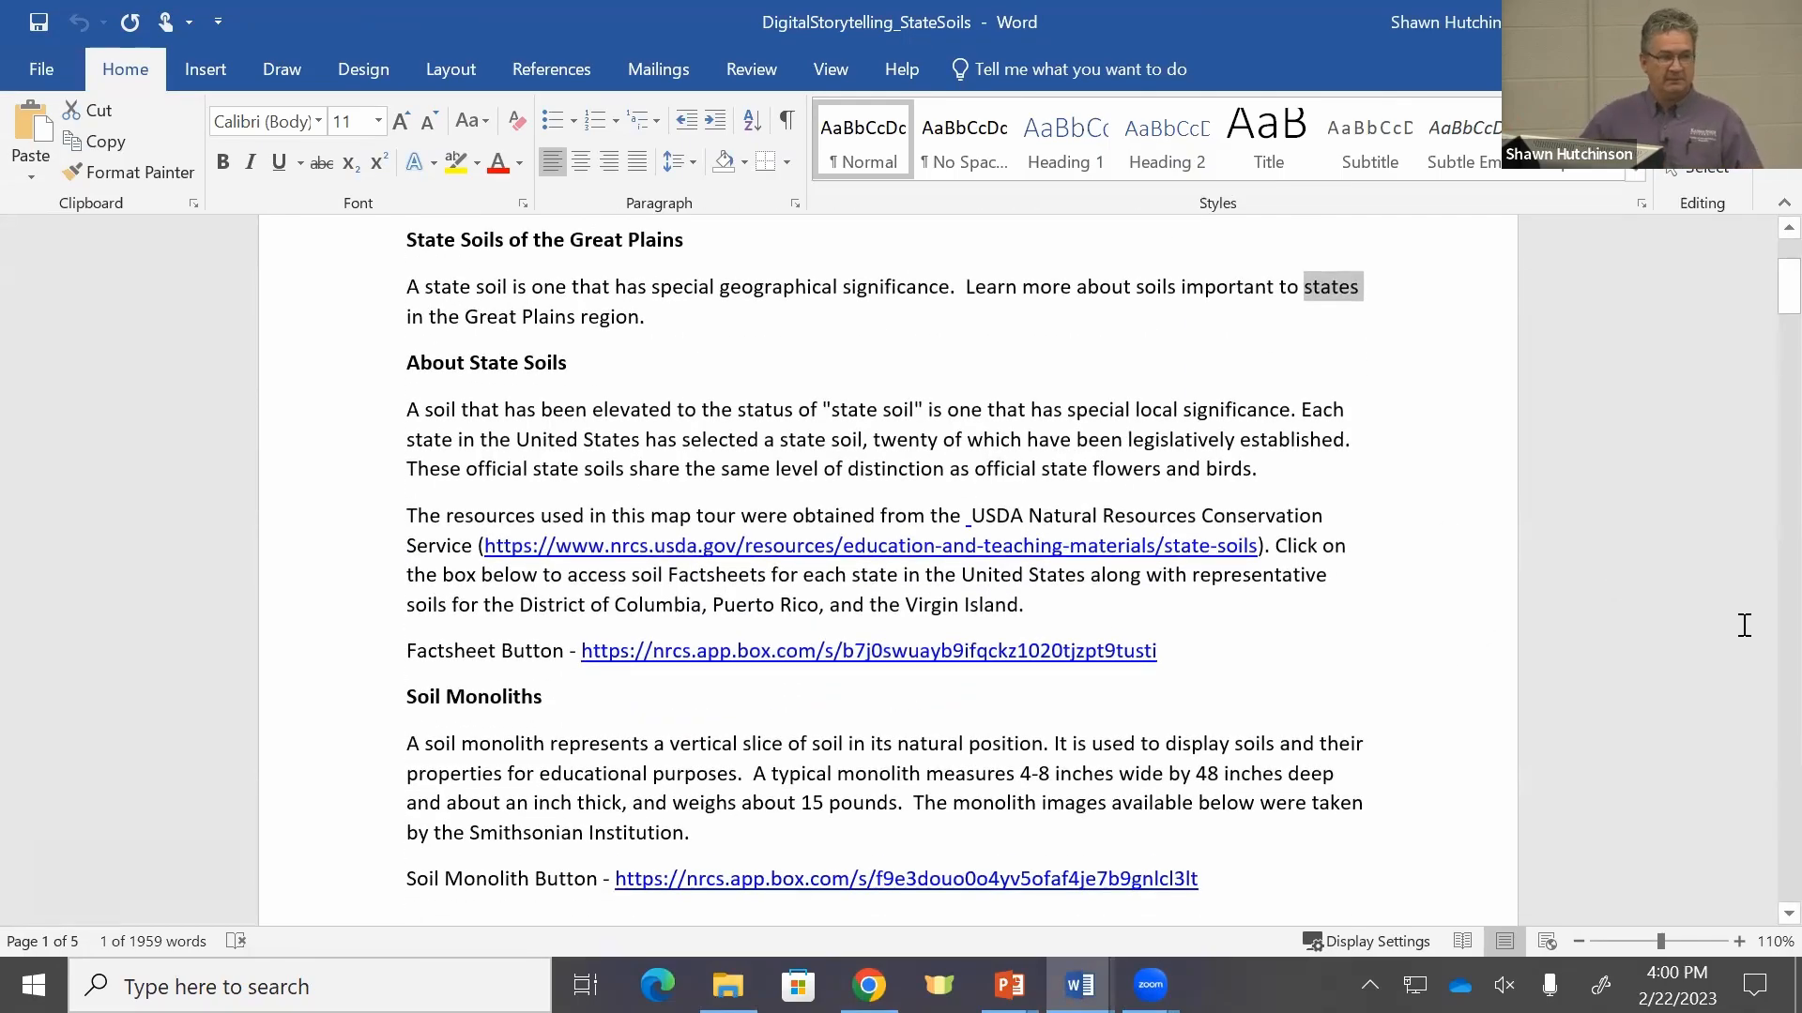
scroll(1540, 460, up, 2)
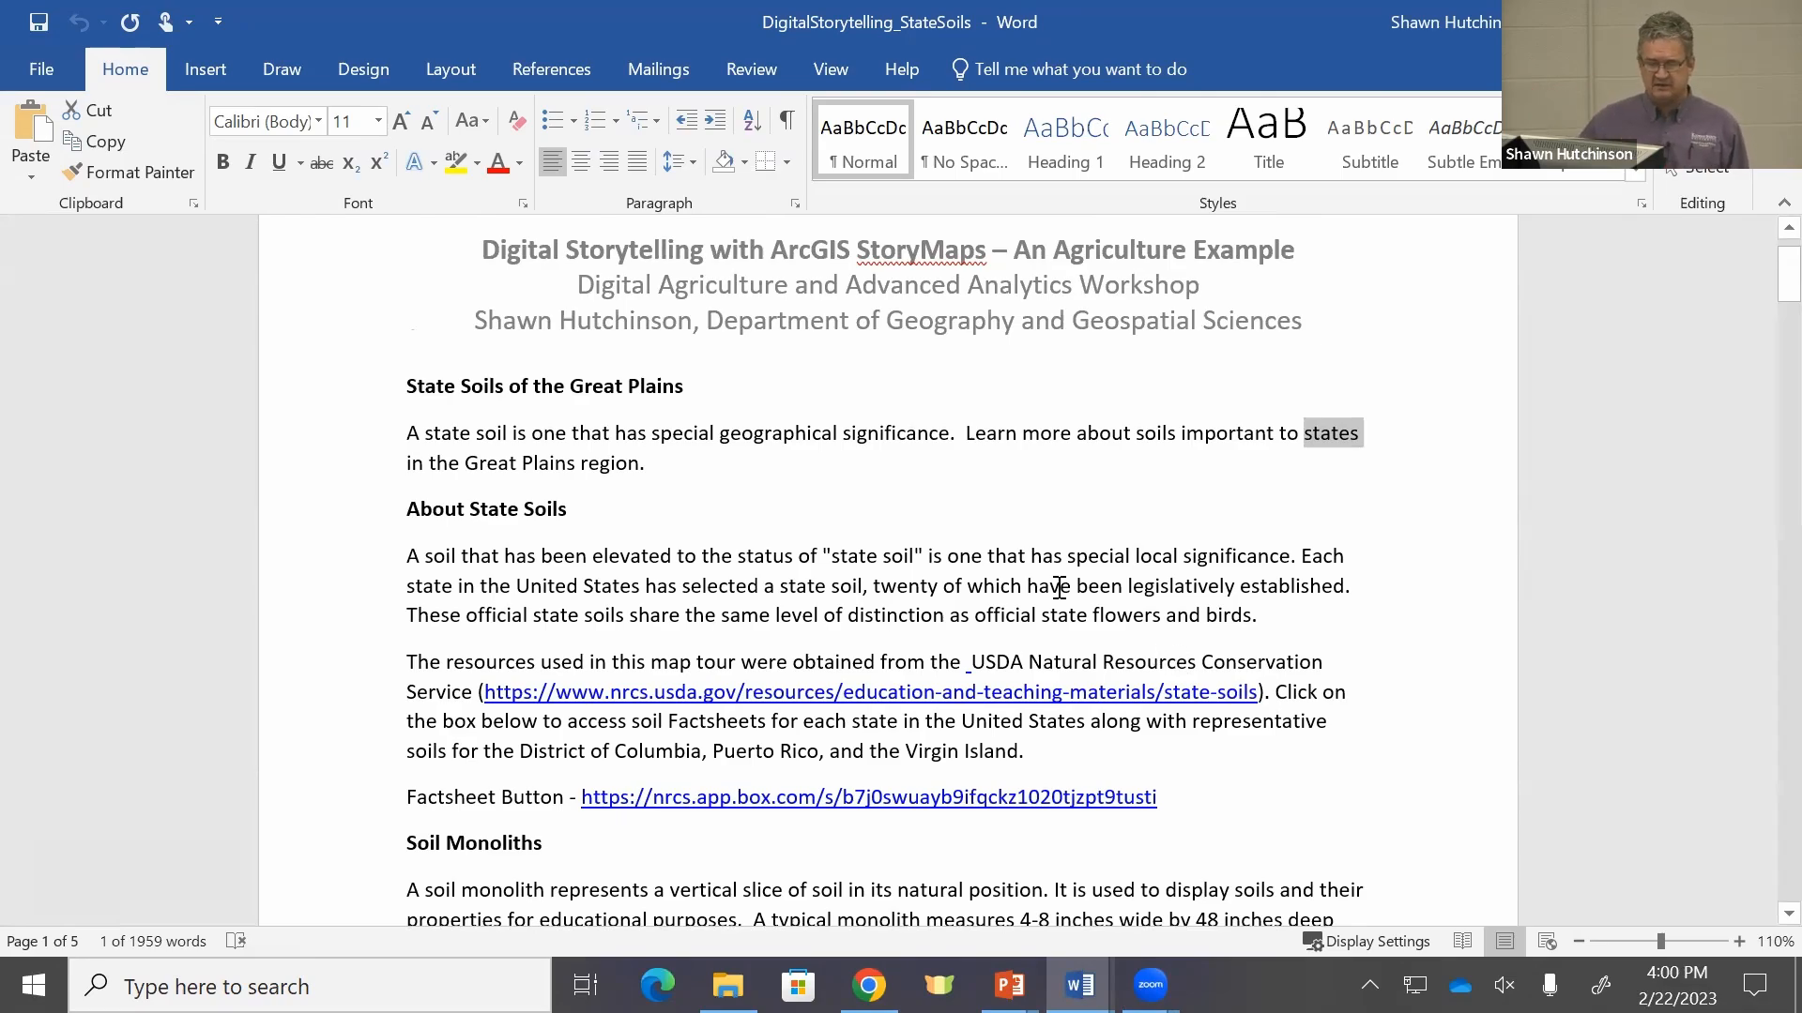
scroll(1059, 588, down, 8)
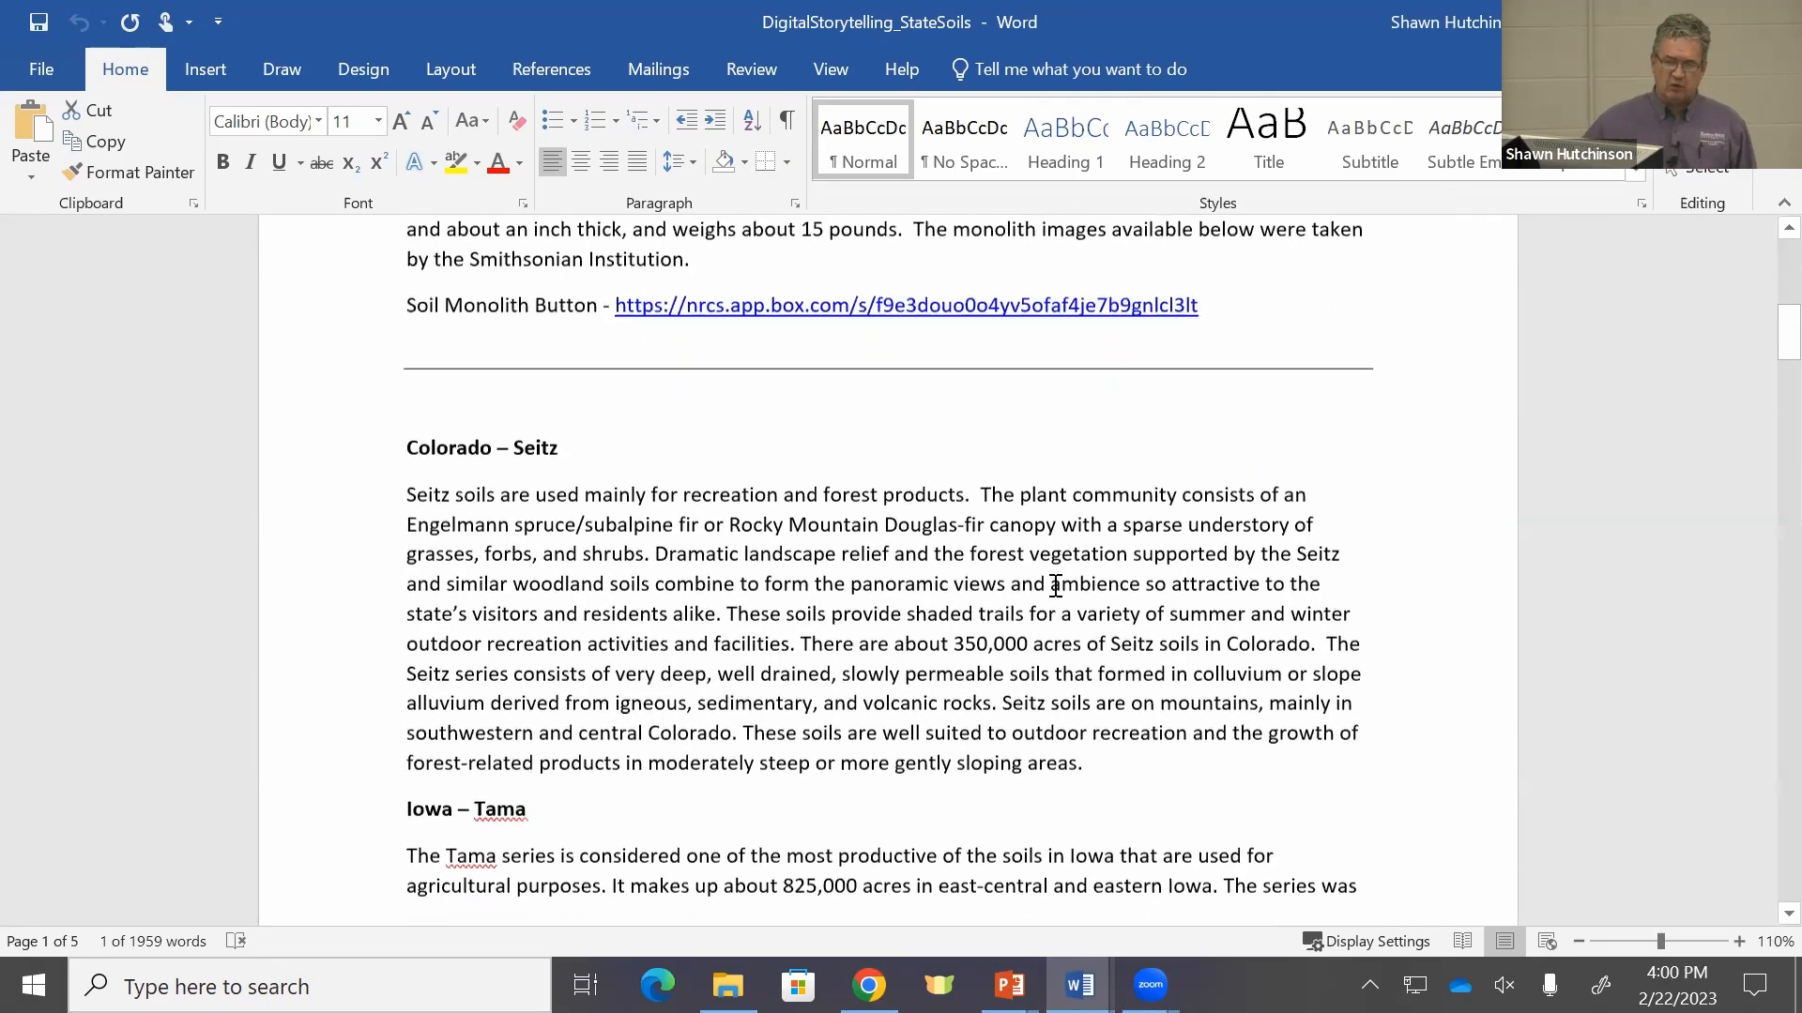
scroll(1055, 588, down, 2)
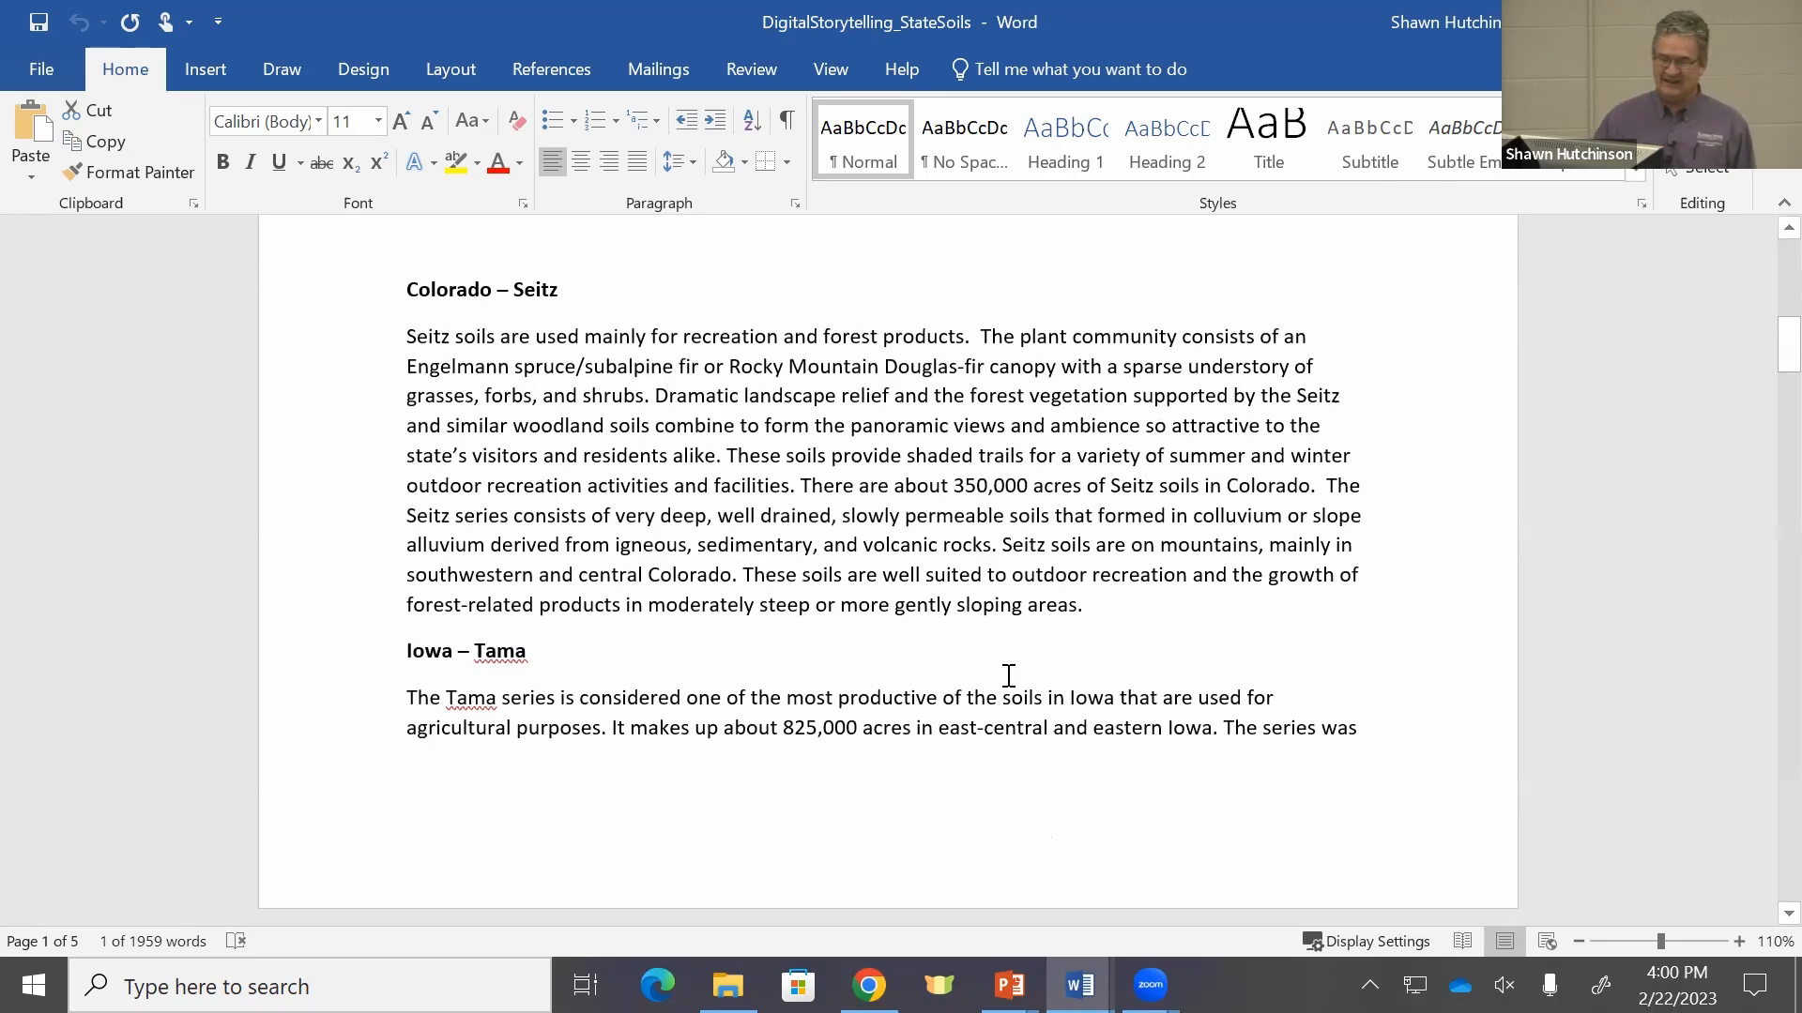
scroll(938, 554, down, 10)
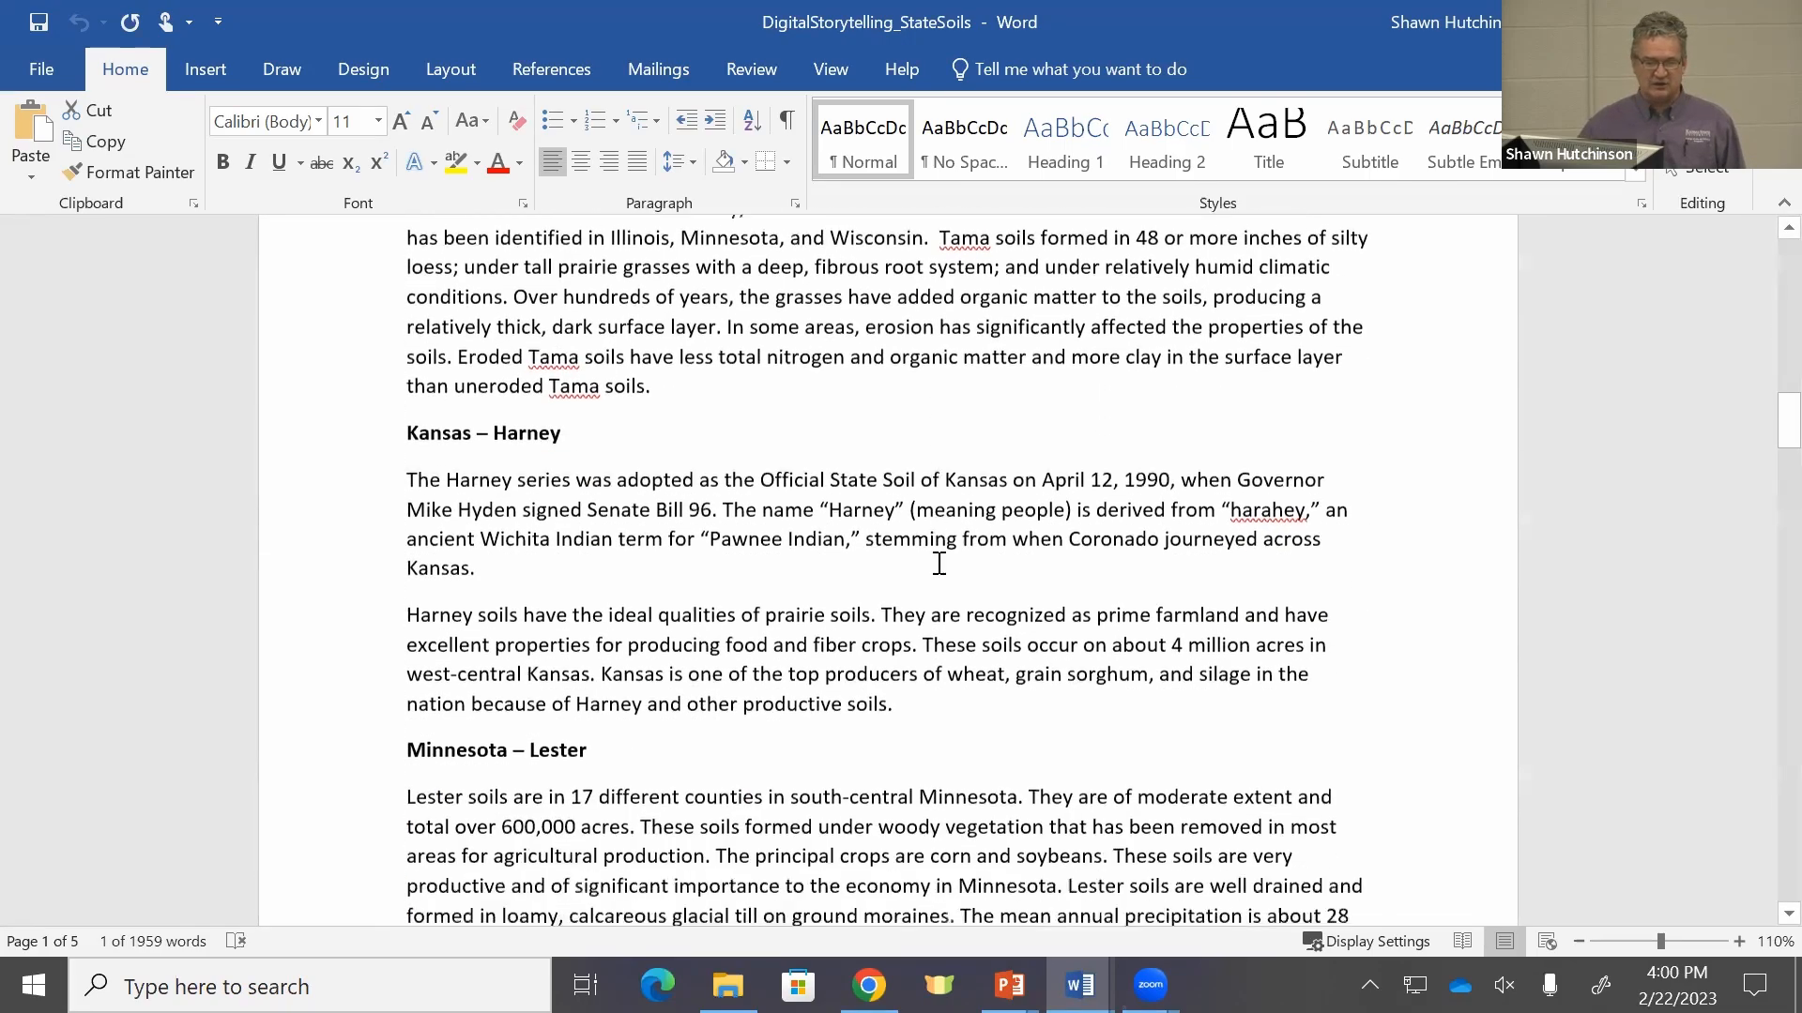
scroll(939, 563, down, 15)
scroll(943, 546, down, 15)
scroll(938, 581, down, 15)
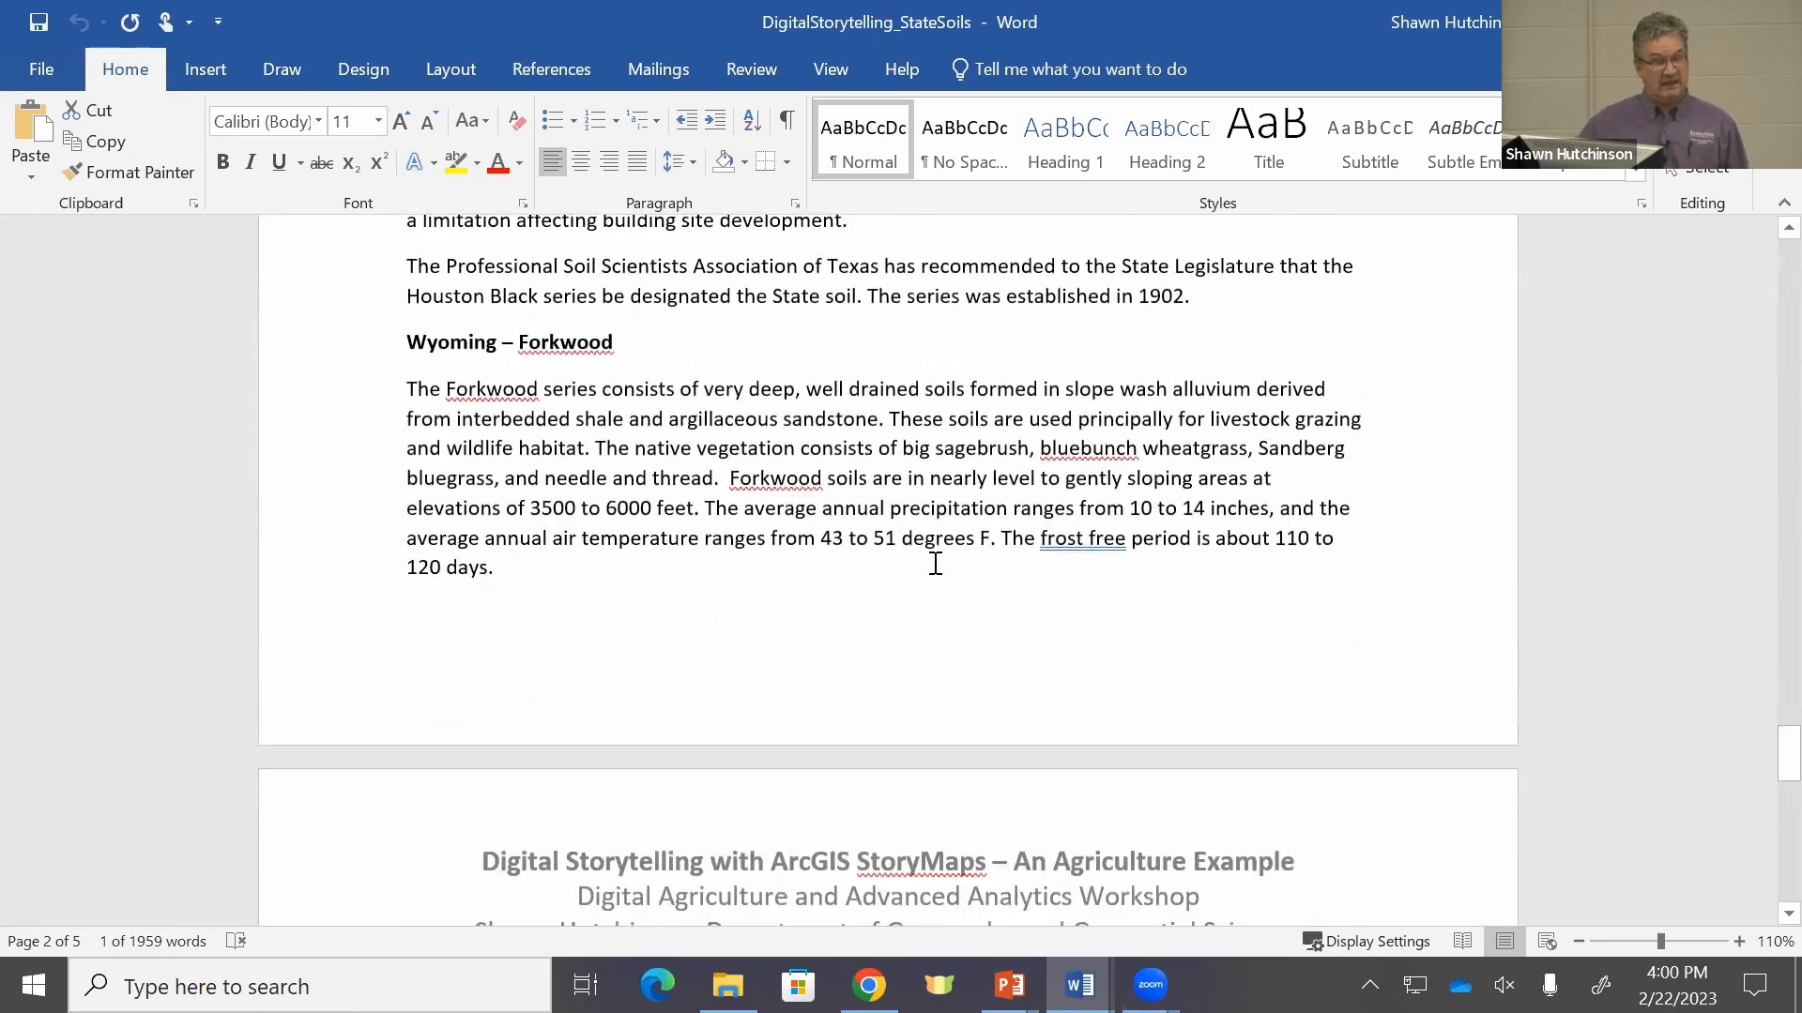
scroll(938, 561, down, 6)
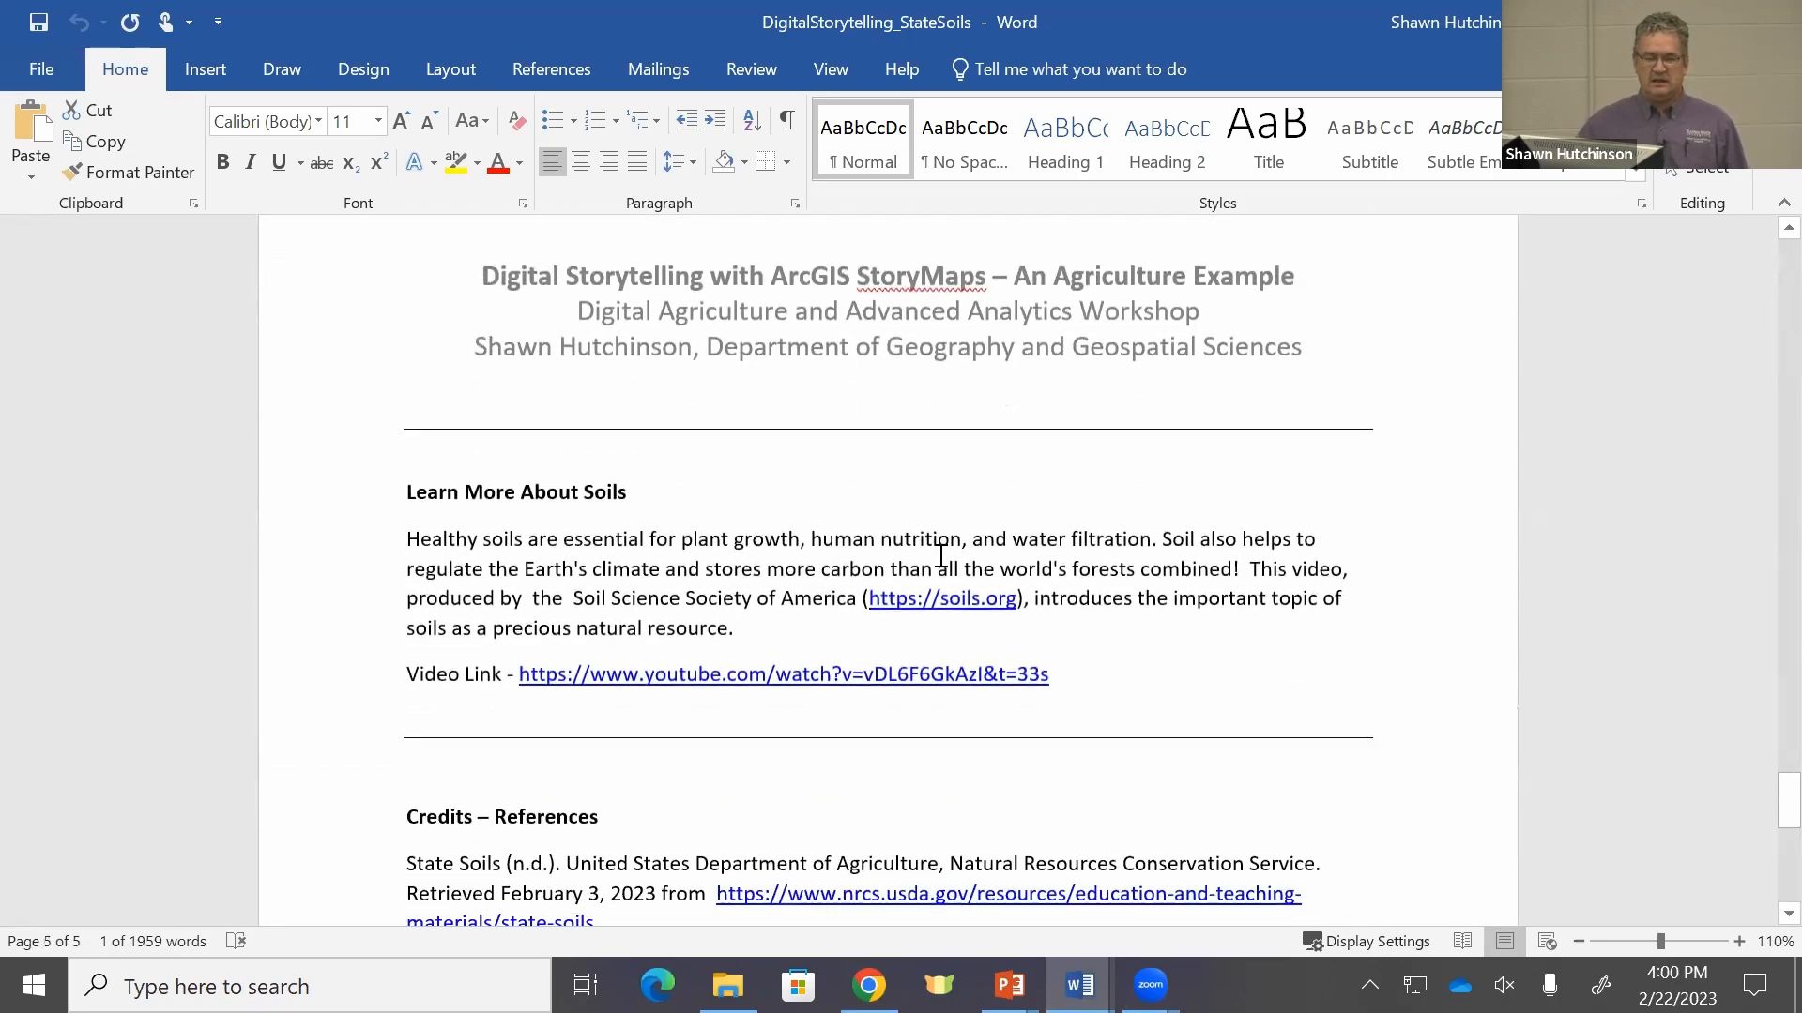
scroll(941, 556, down, 1)
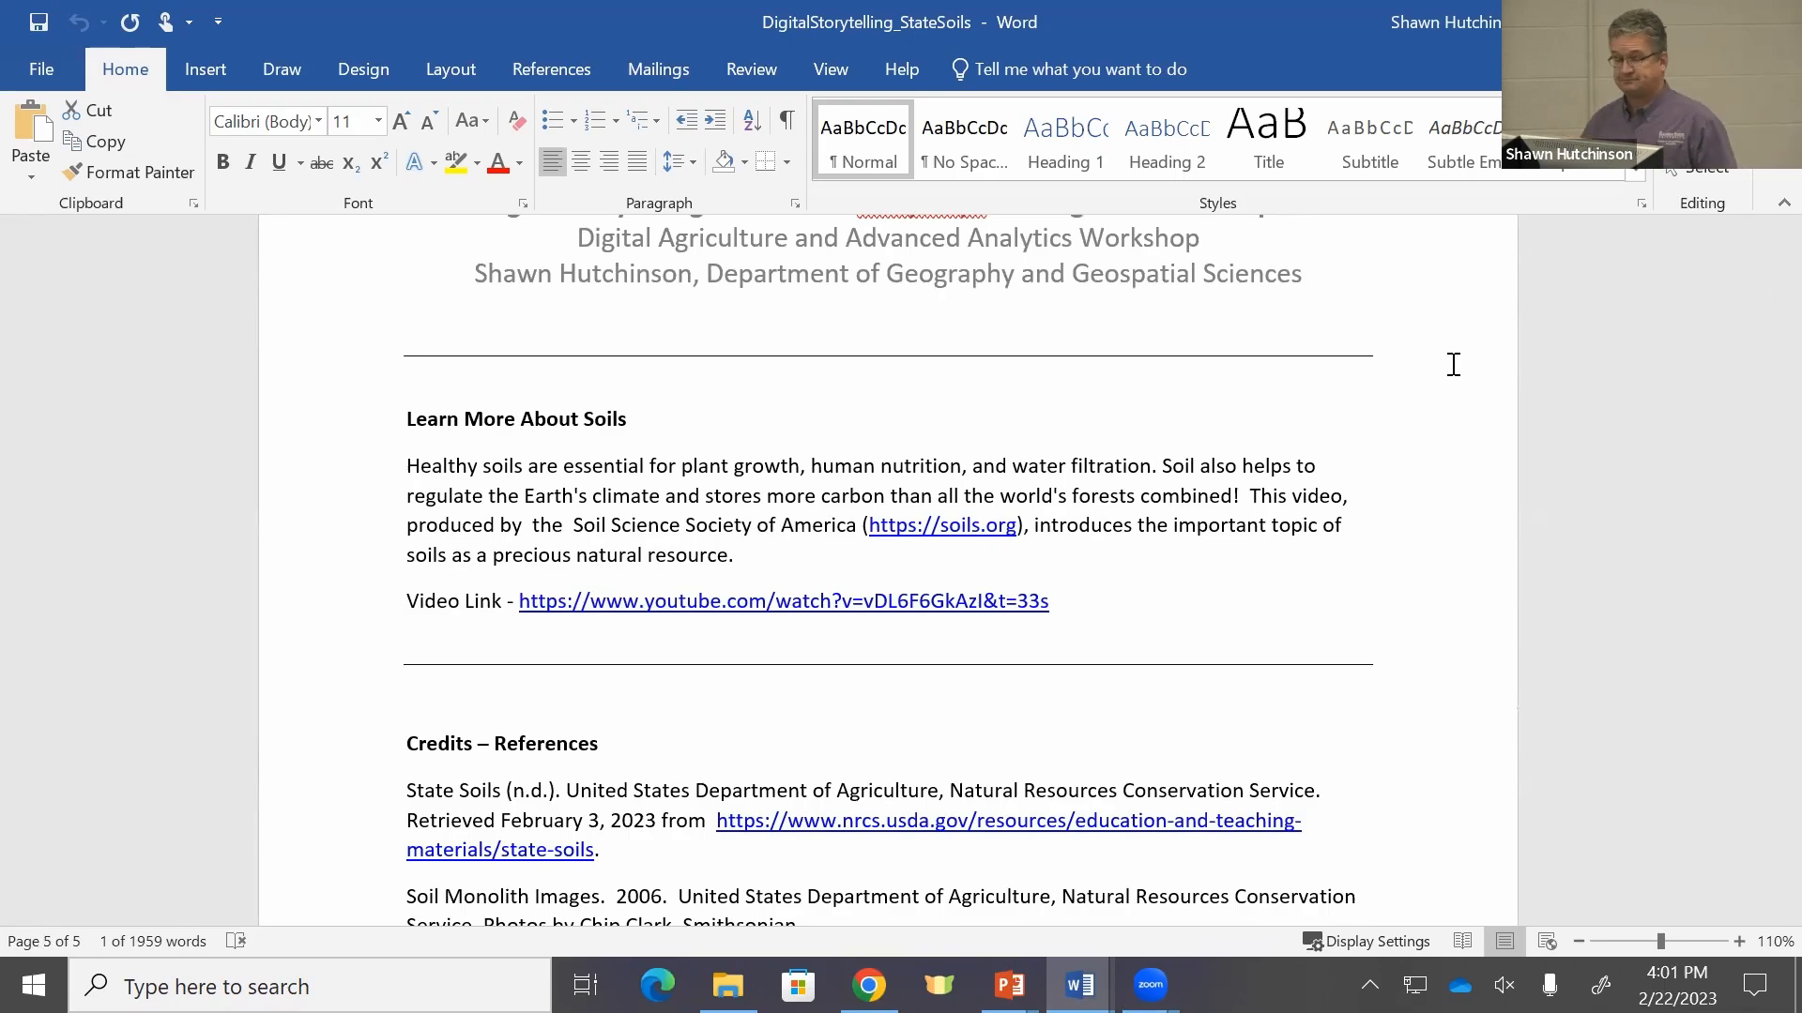
scroll(1462, 364, up, 20)
scroll(1517, 383, up, 5)
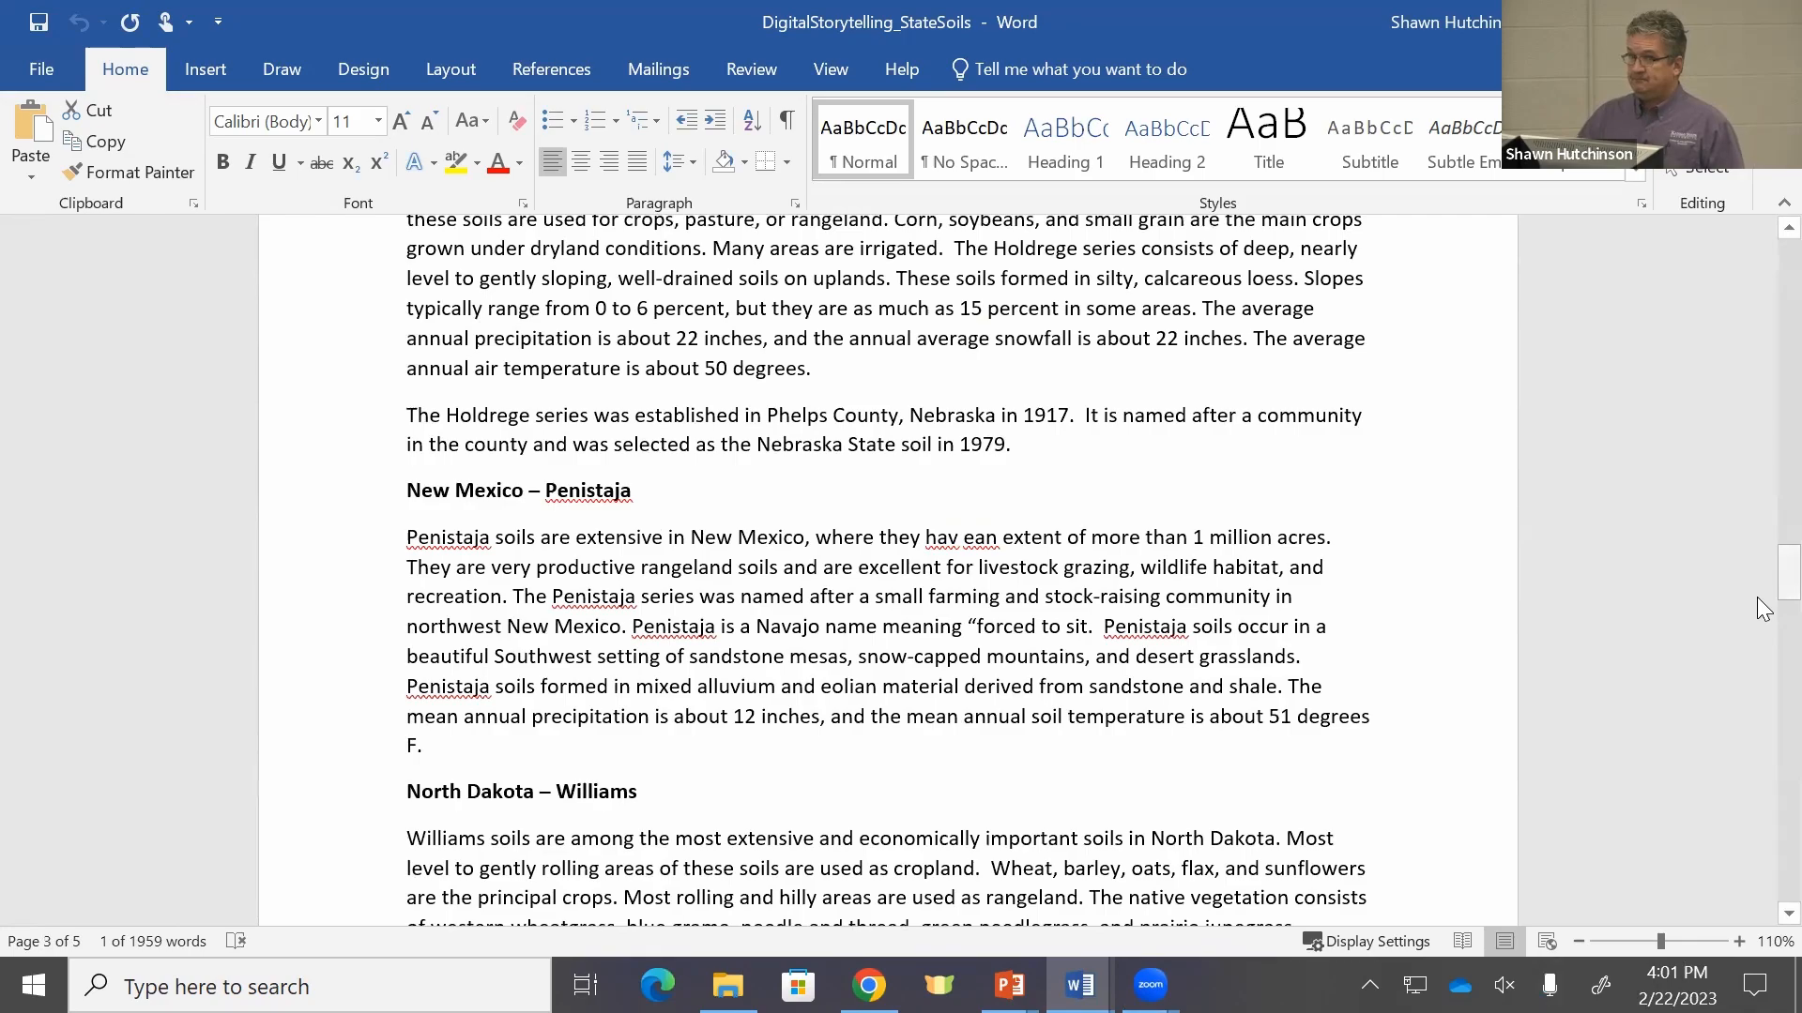
drag(1789, 584, 1787, 258)
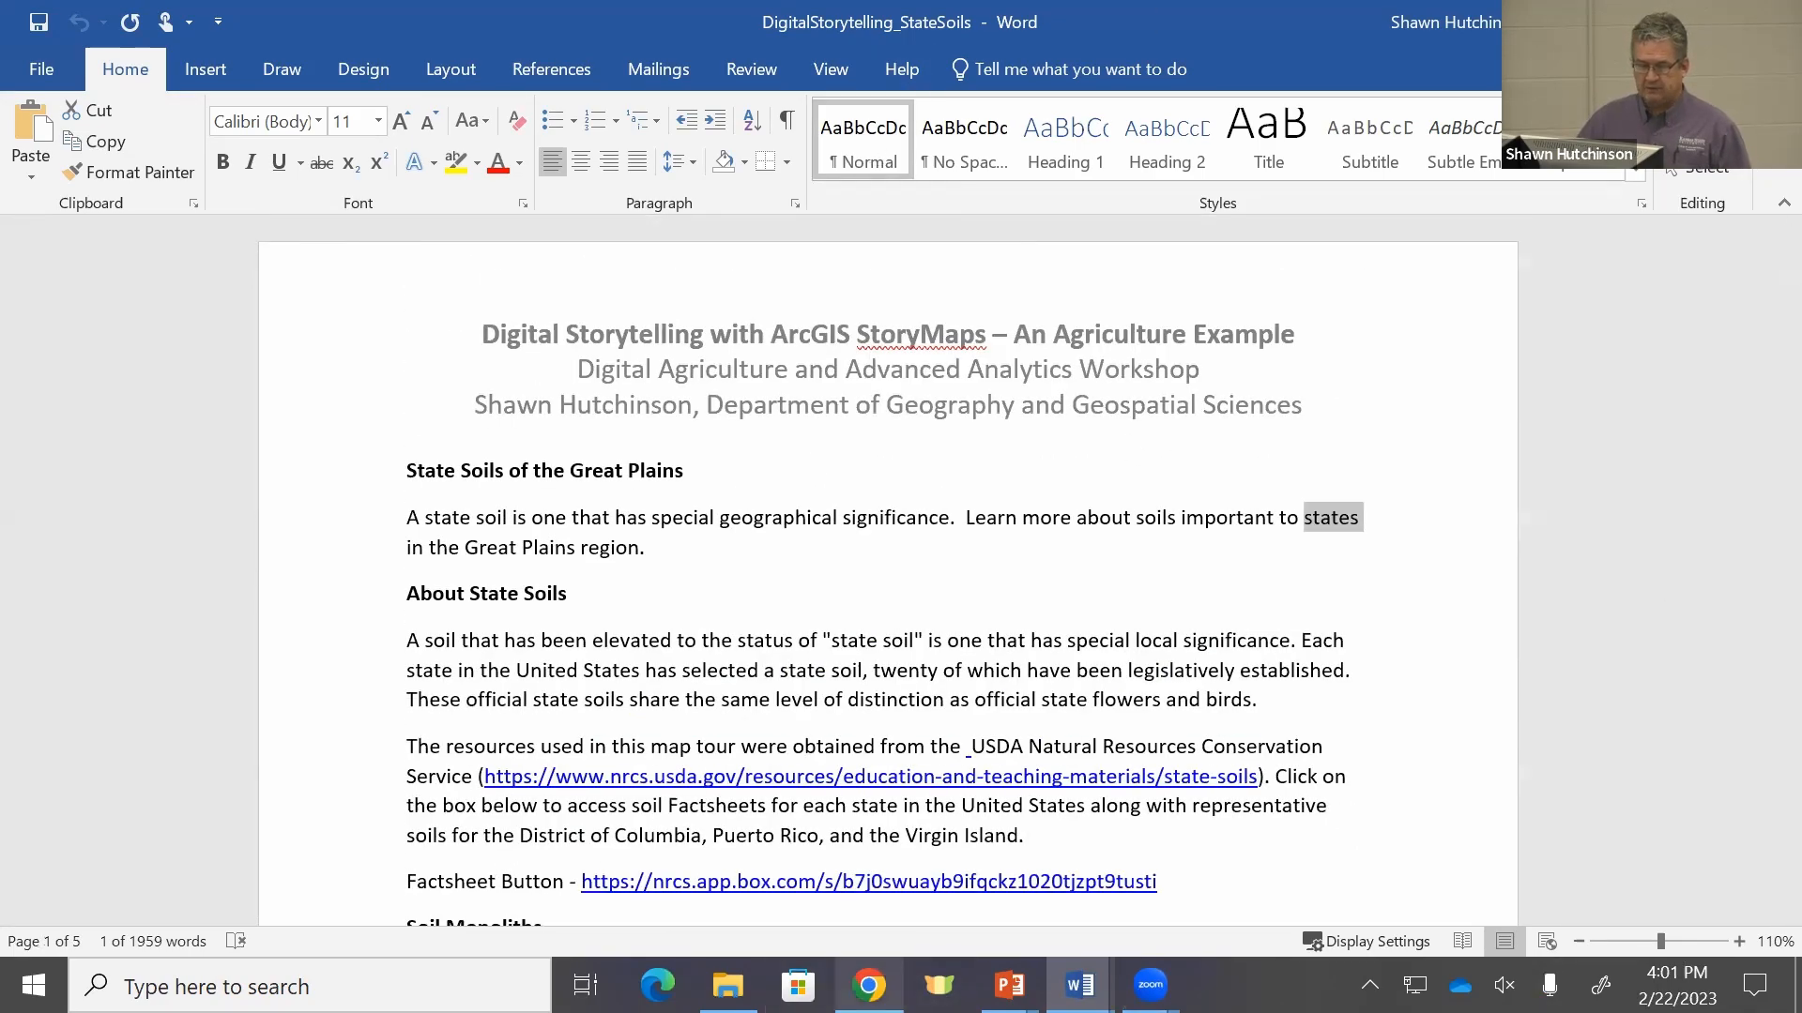
Step: Switch from Word to the StoryMaps draft in the browser and title the story "State Soils of the Great Plains"
click(868, 985)
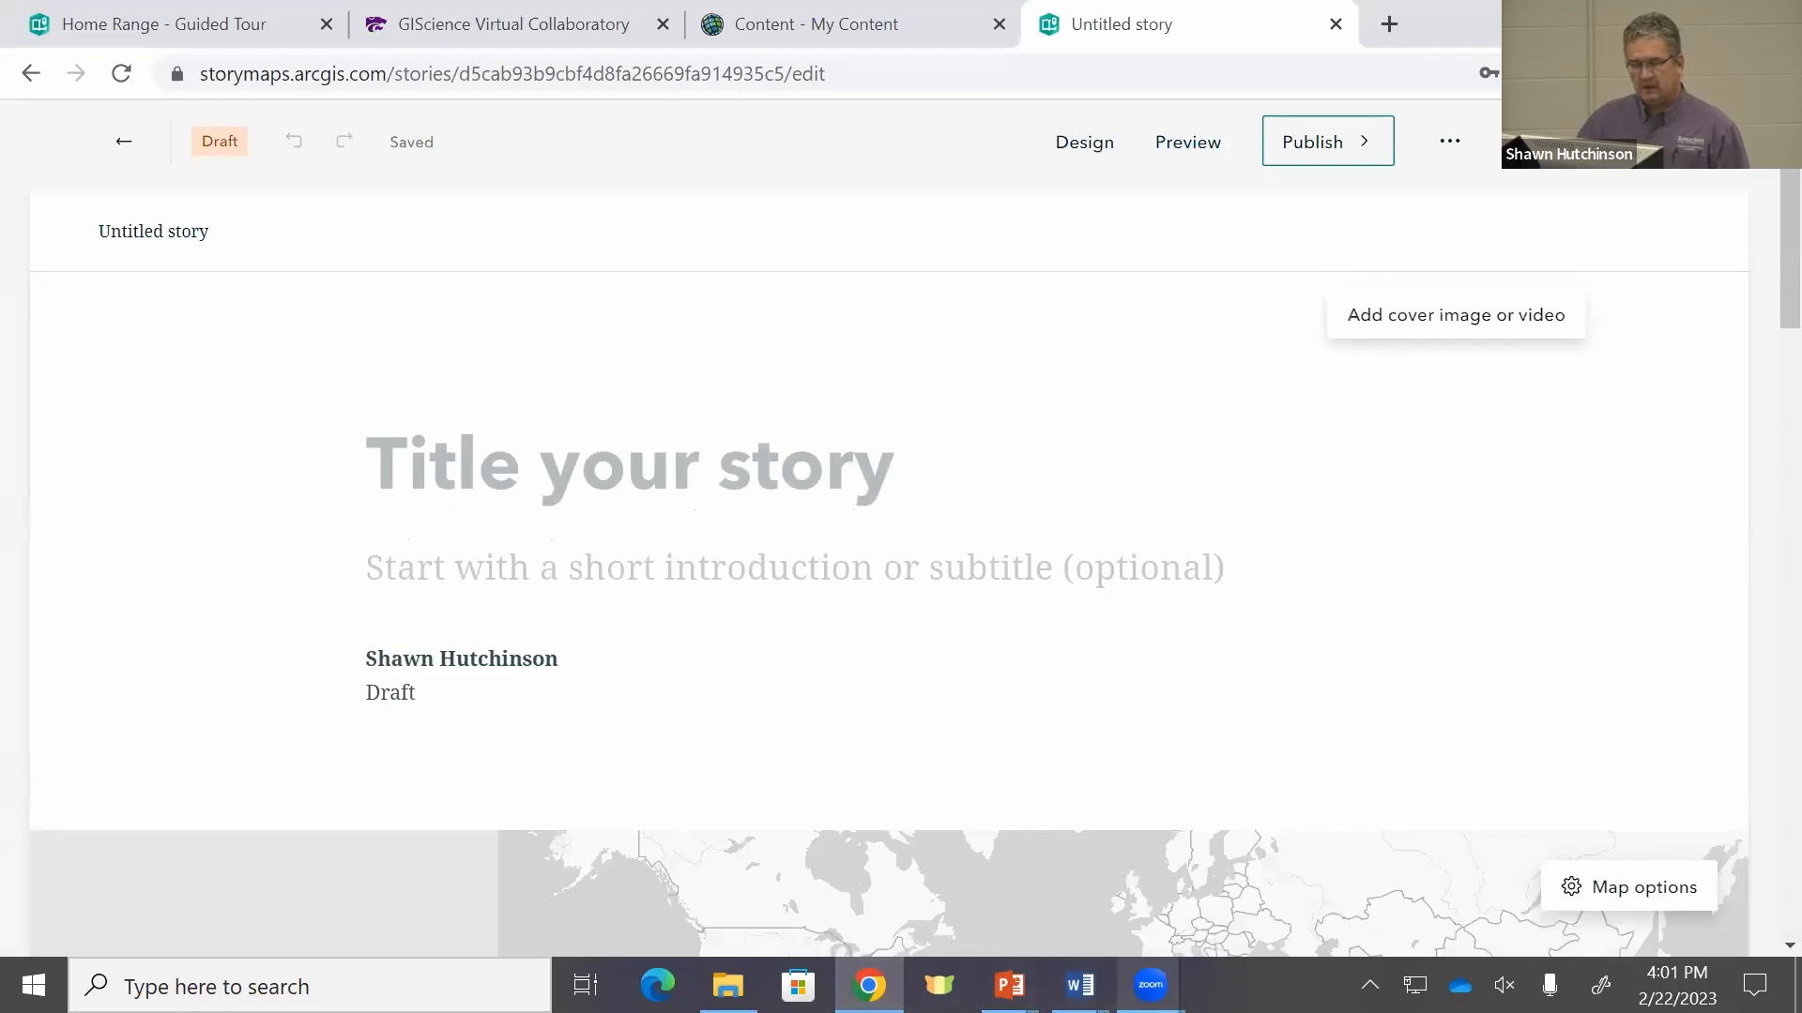
mouse_move(1080, 985)
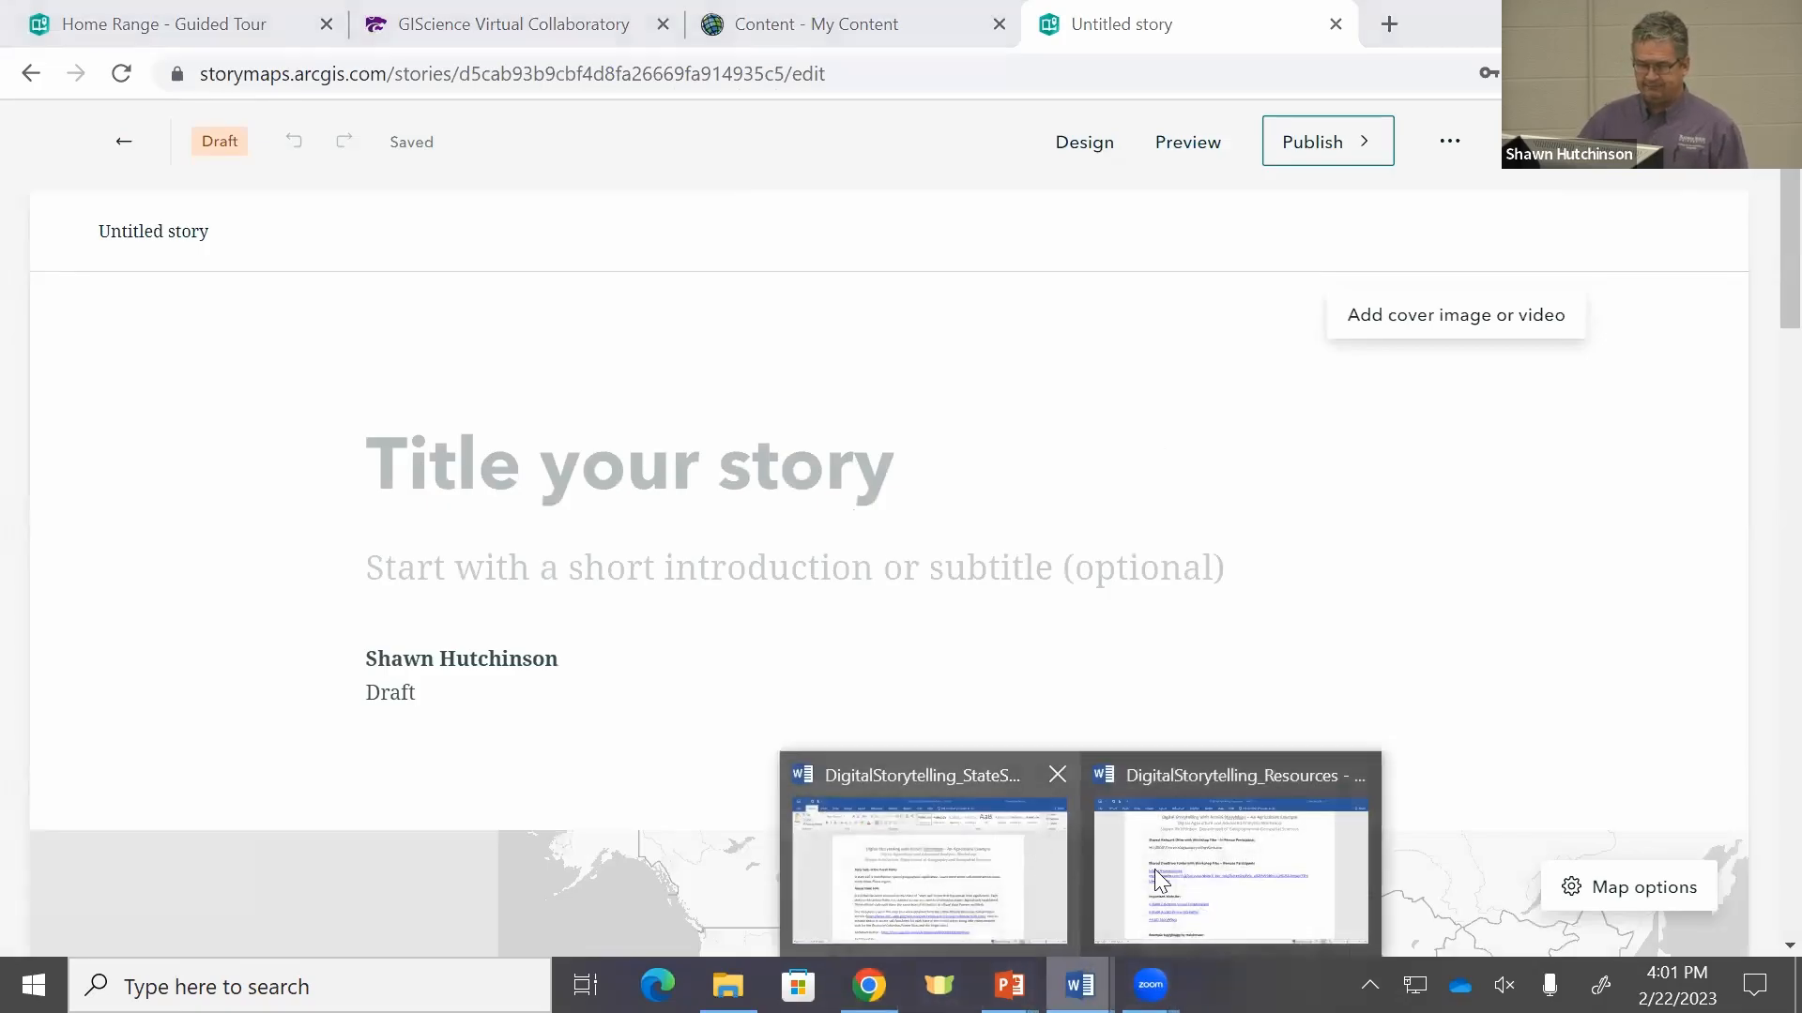
click(892, 875)
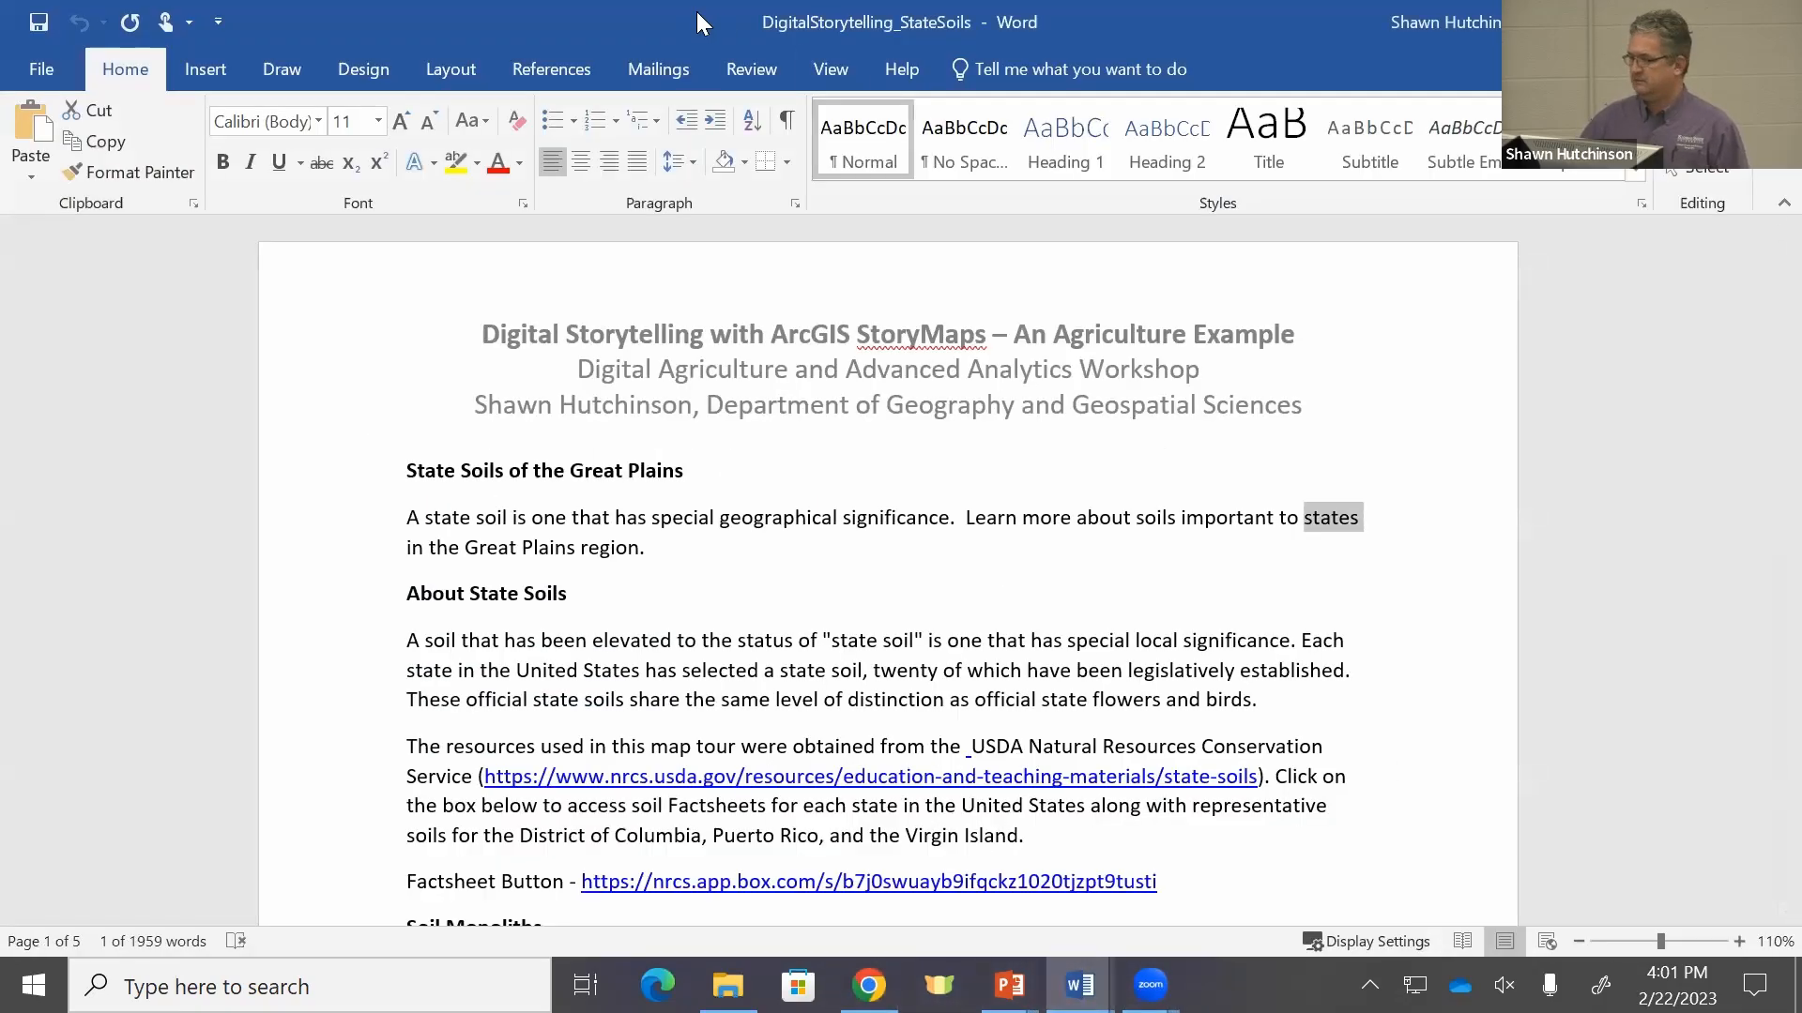
key(alt+Tab)
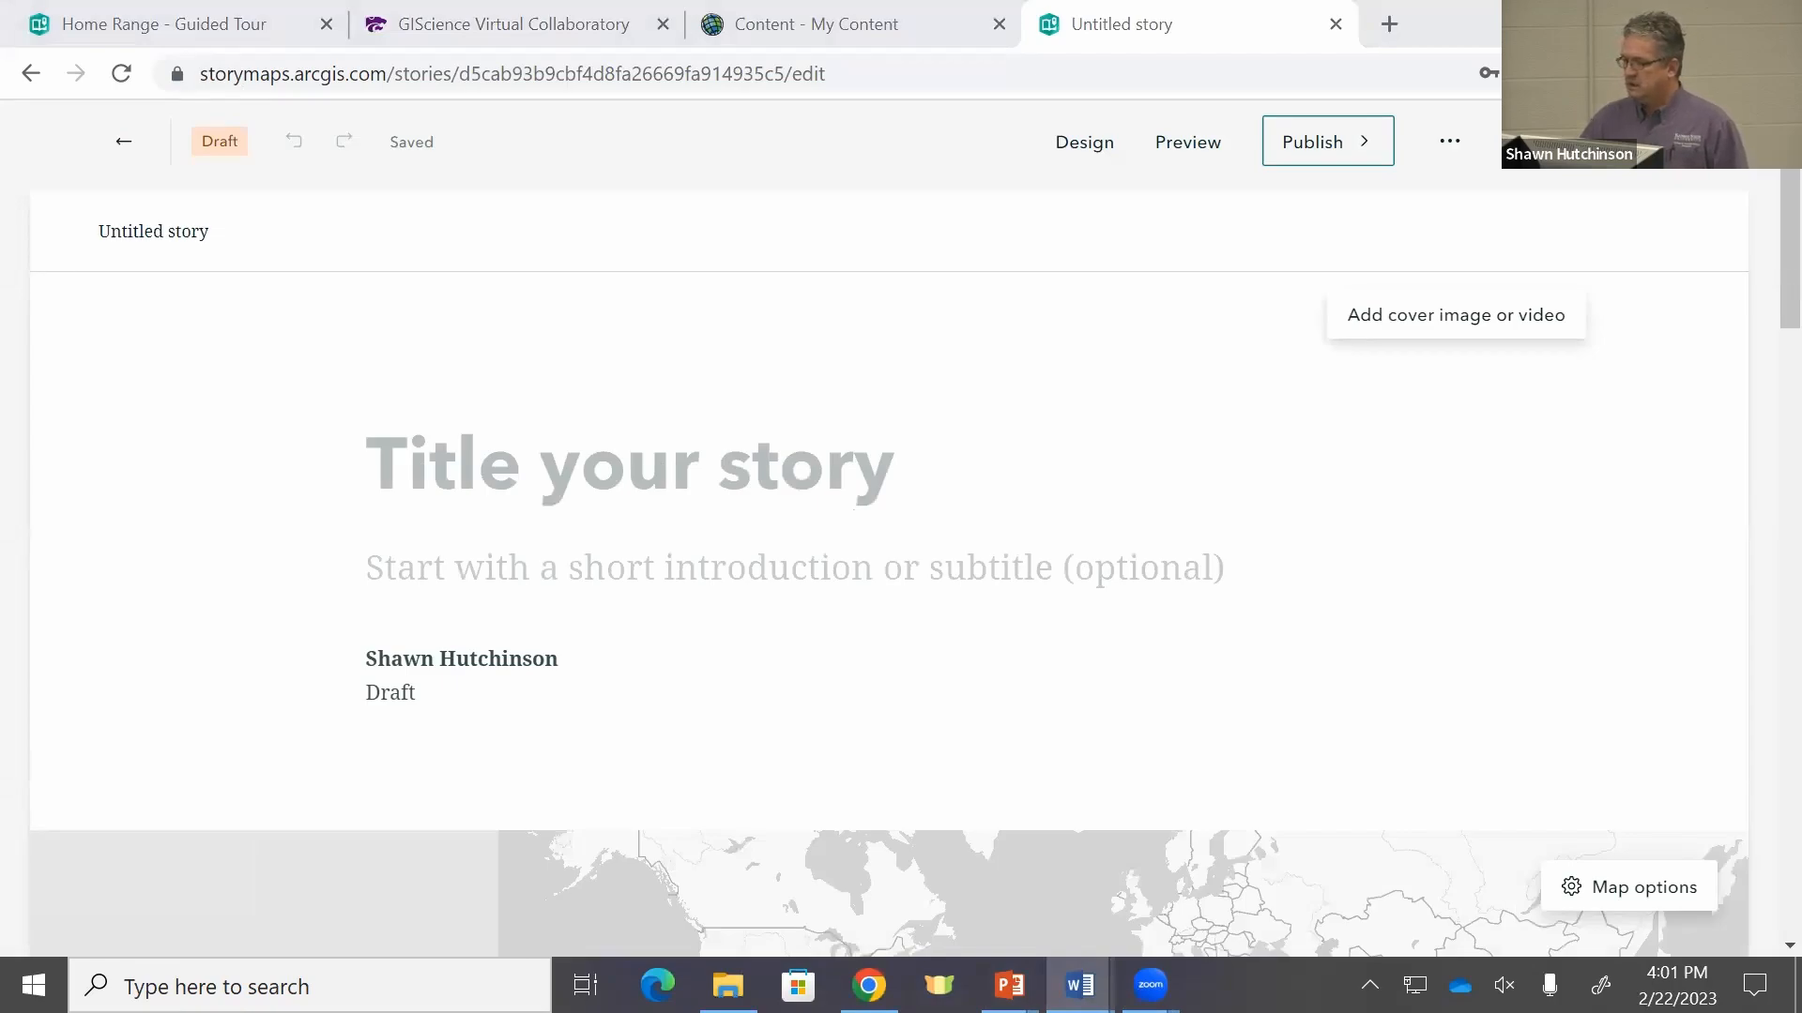
click(694, 468)
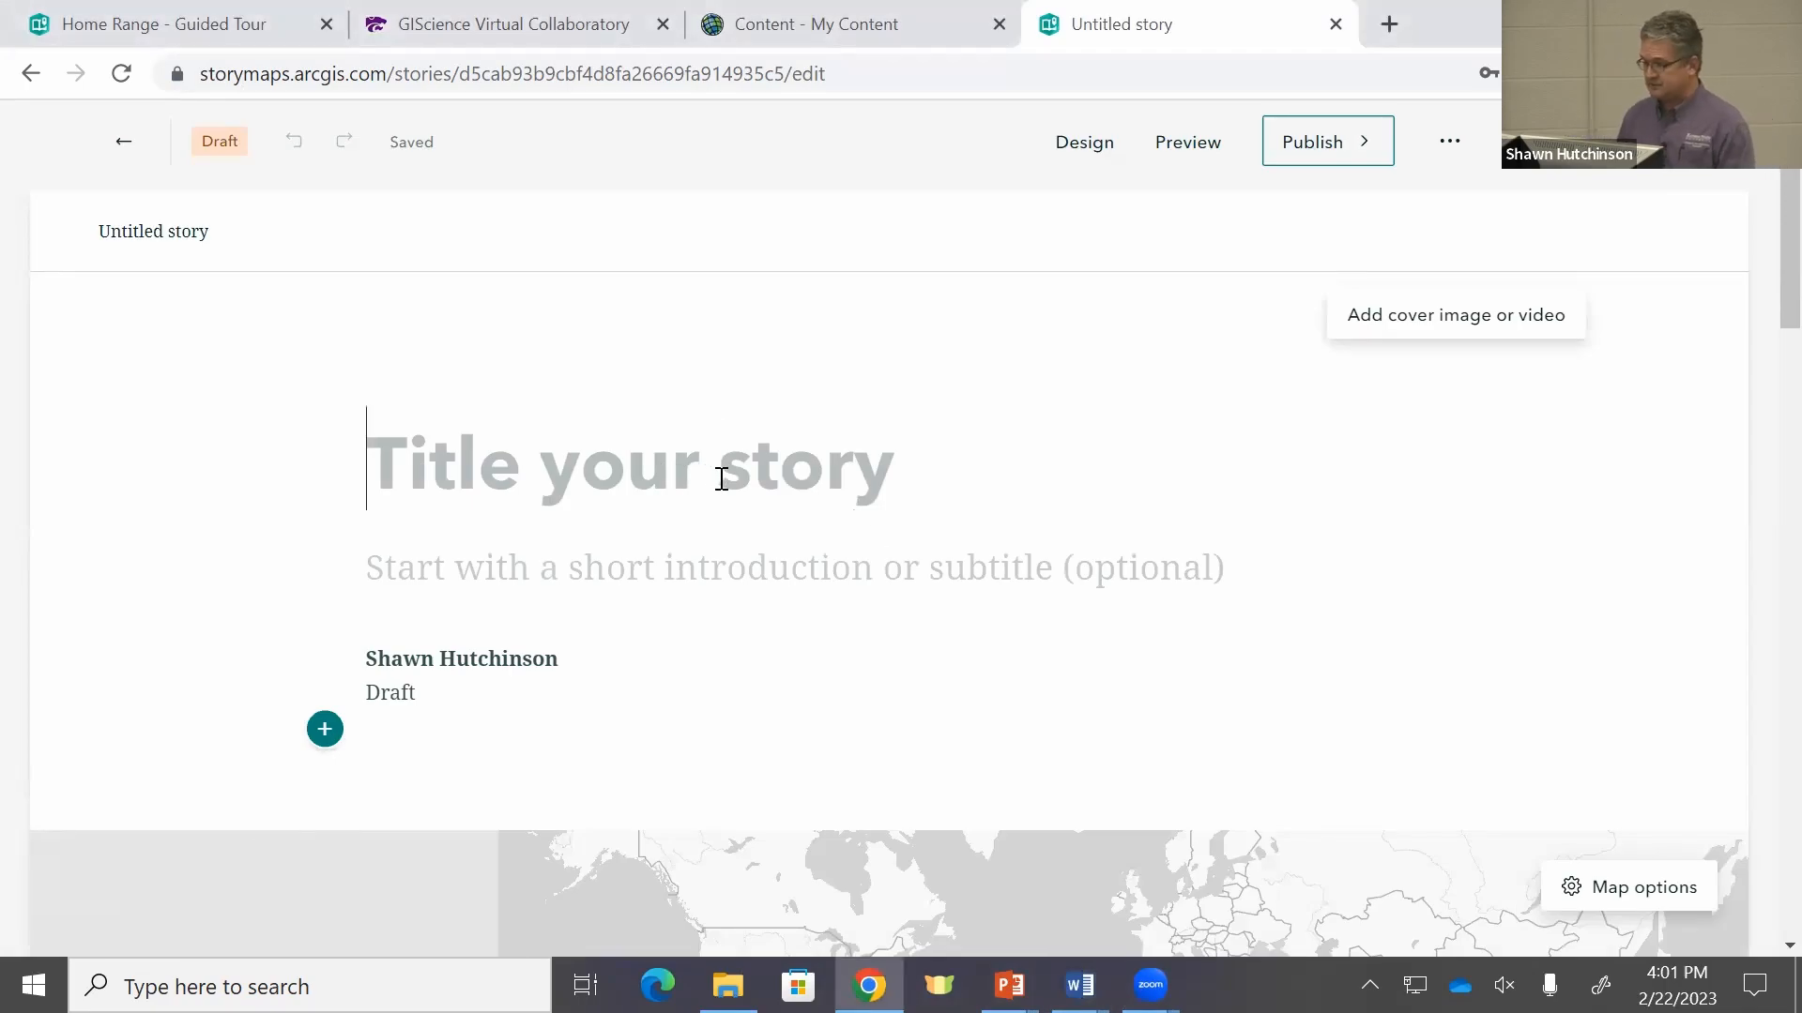
text(State)
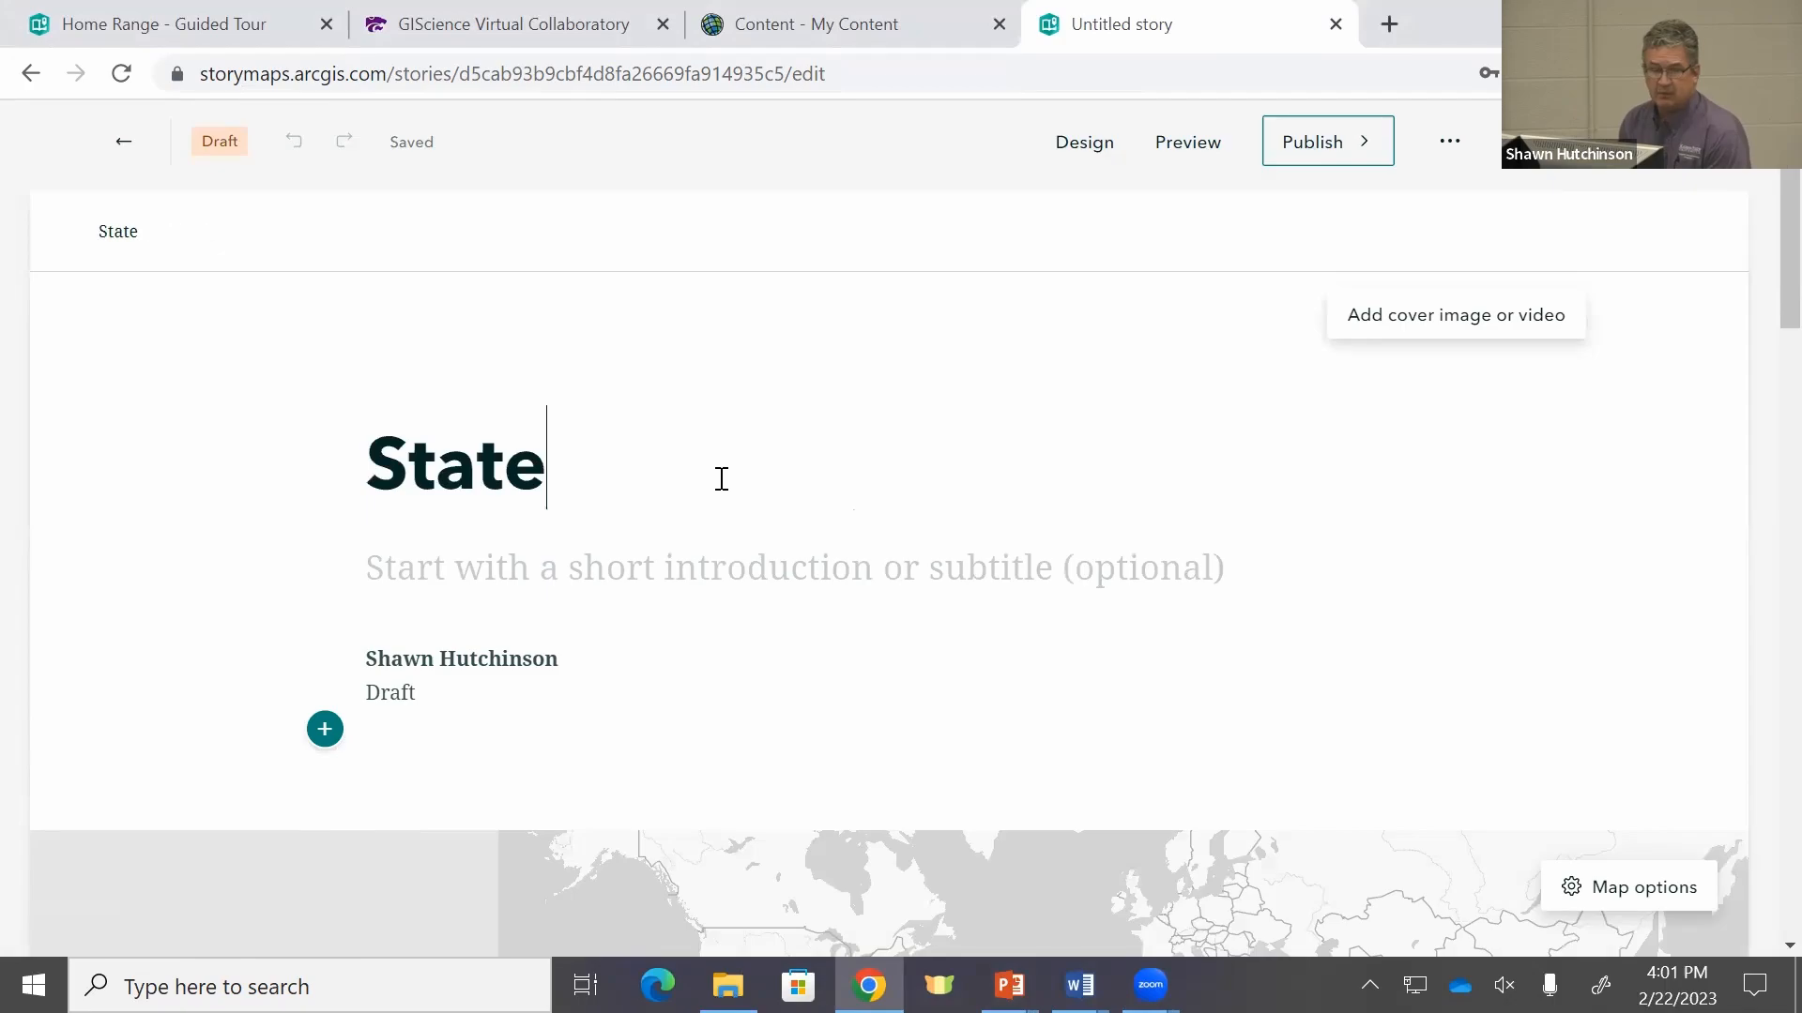
text( S)
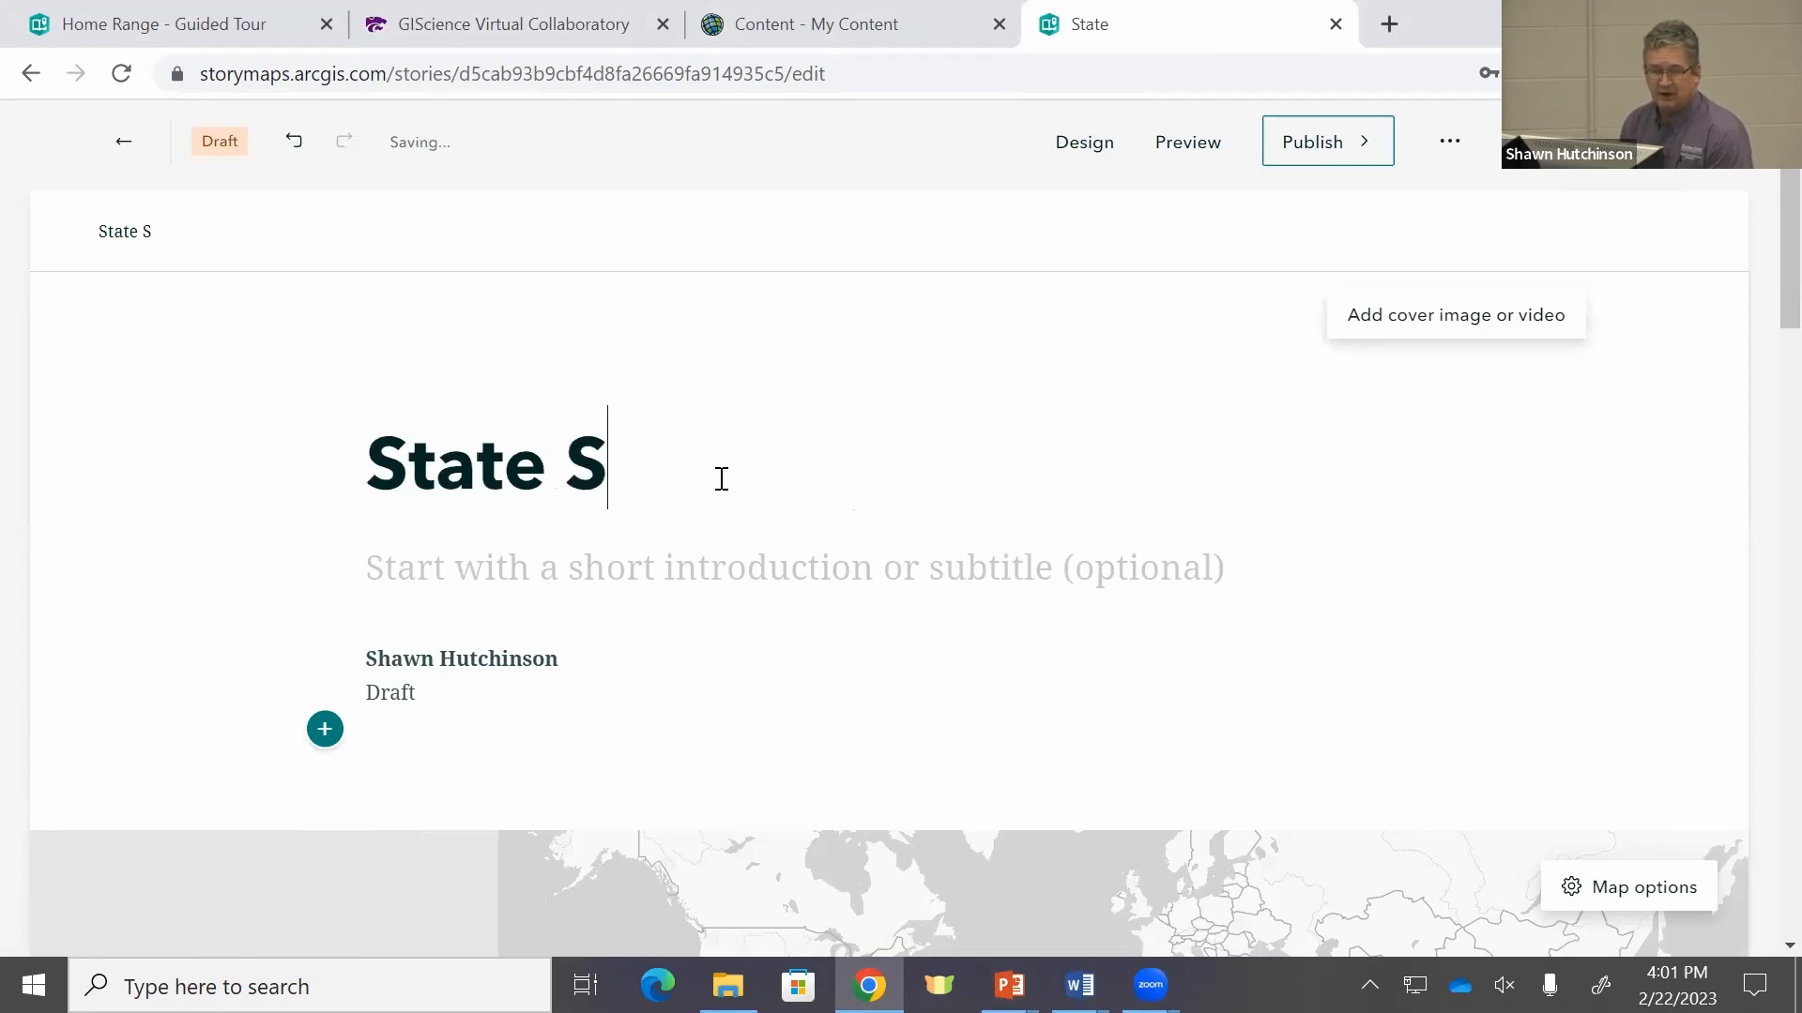
text(oil)
key(BackSpace)
text(s pof the G)
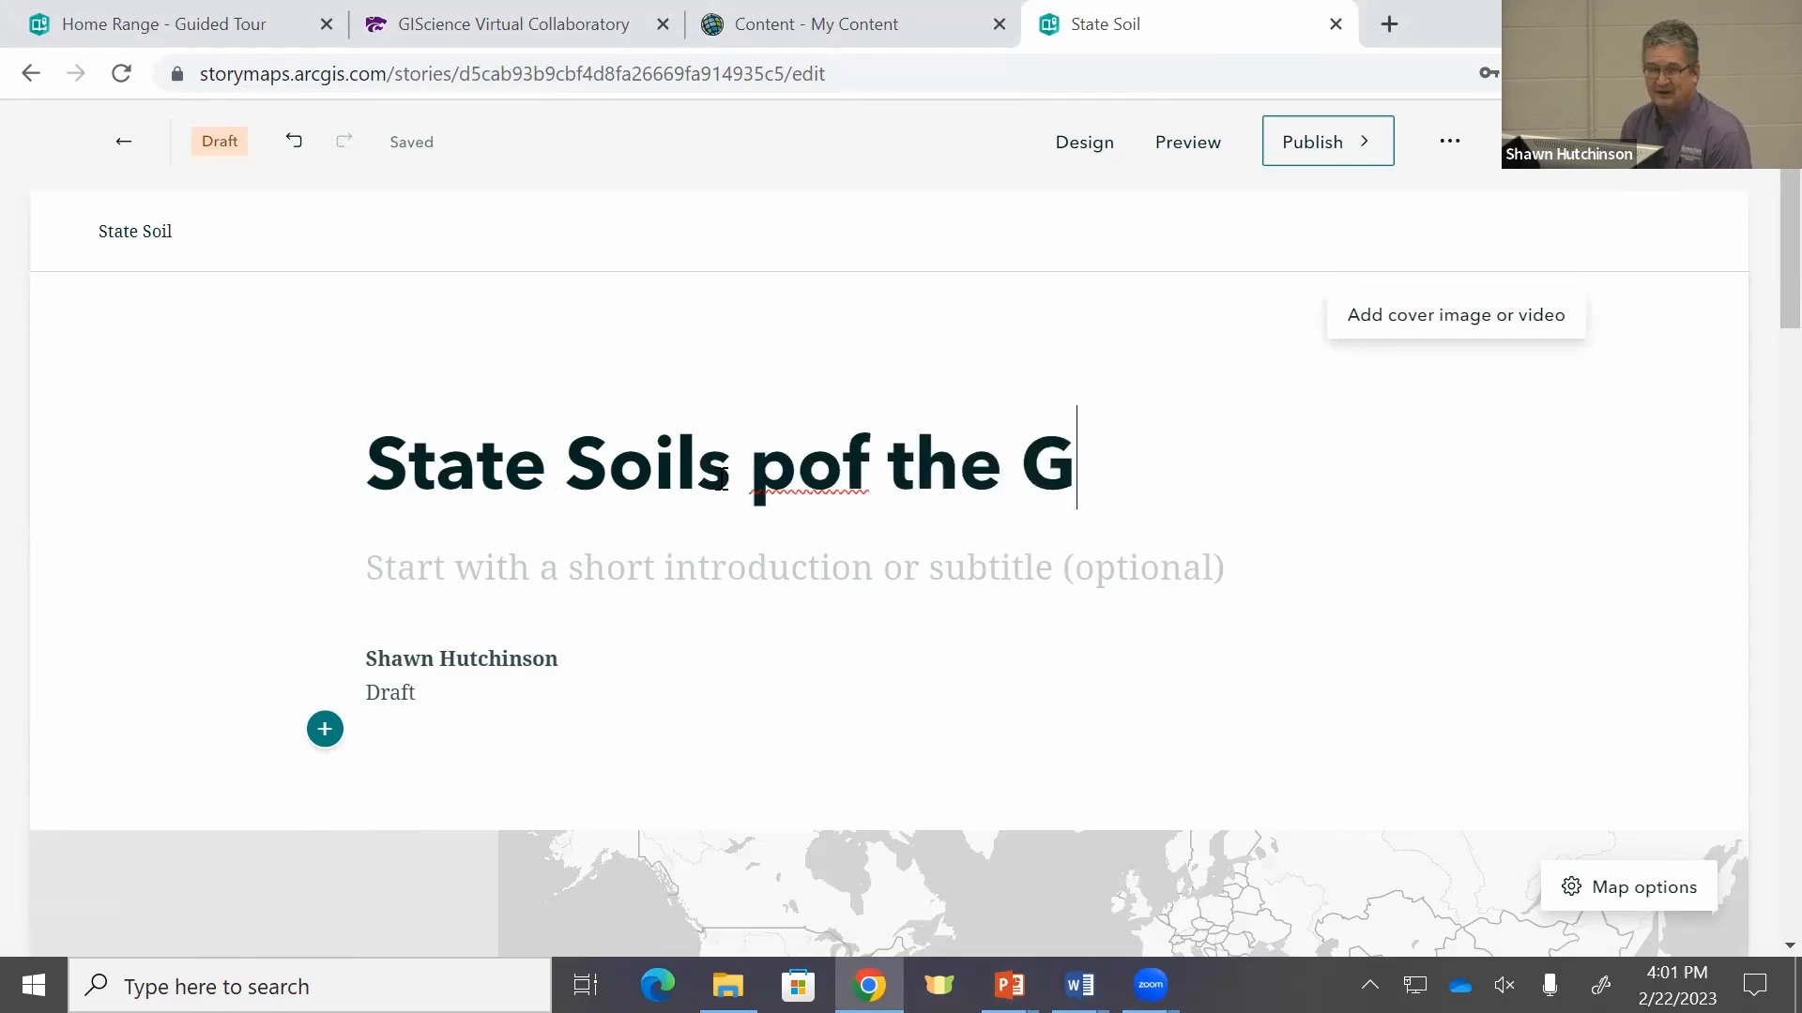
key(BackSpace)
key(BackSpace)
key(BackSpace)
key(BackSpace)
key(BackSpace)
key(BackSpace)
key(BackSpace)
key(BackSpace)
key(BackSpace)
text(of the Great Plains)
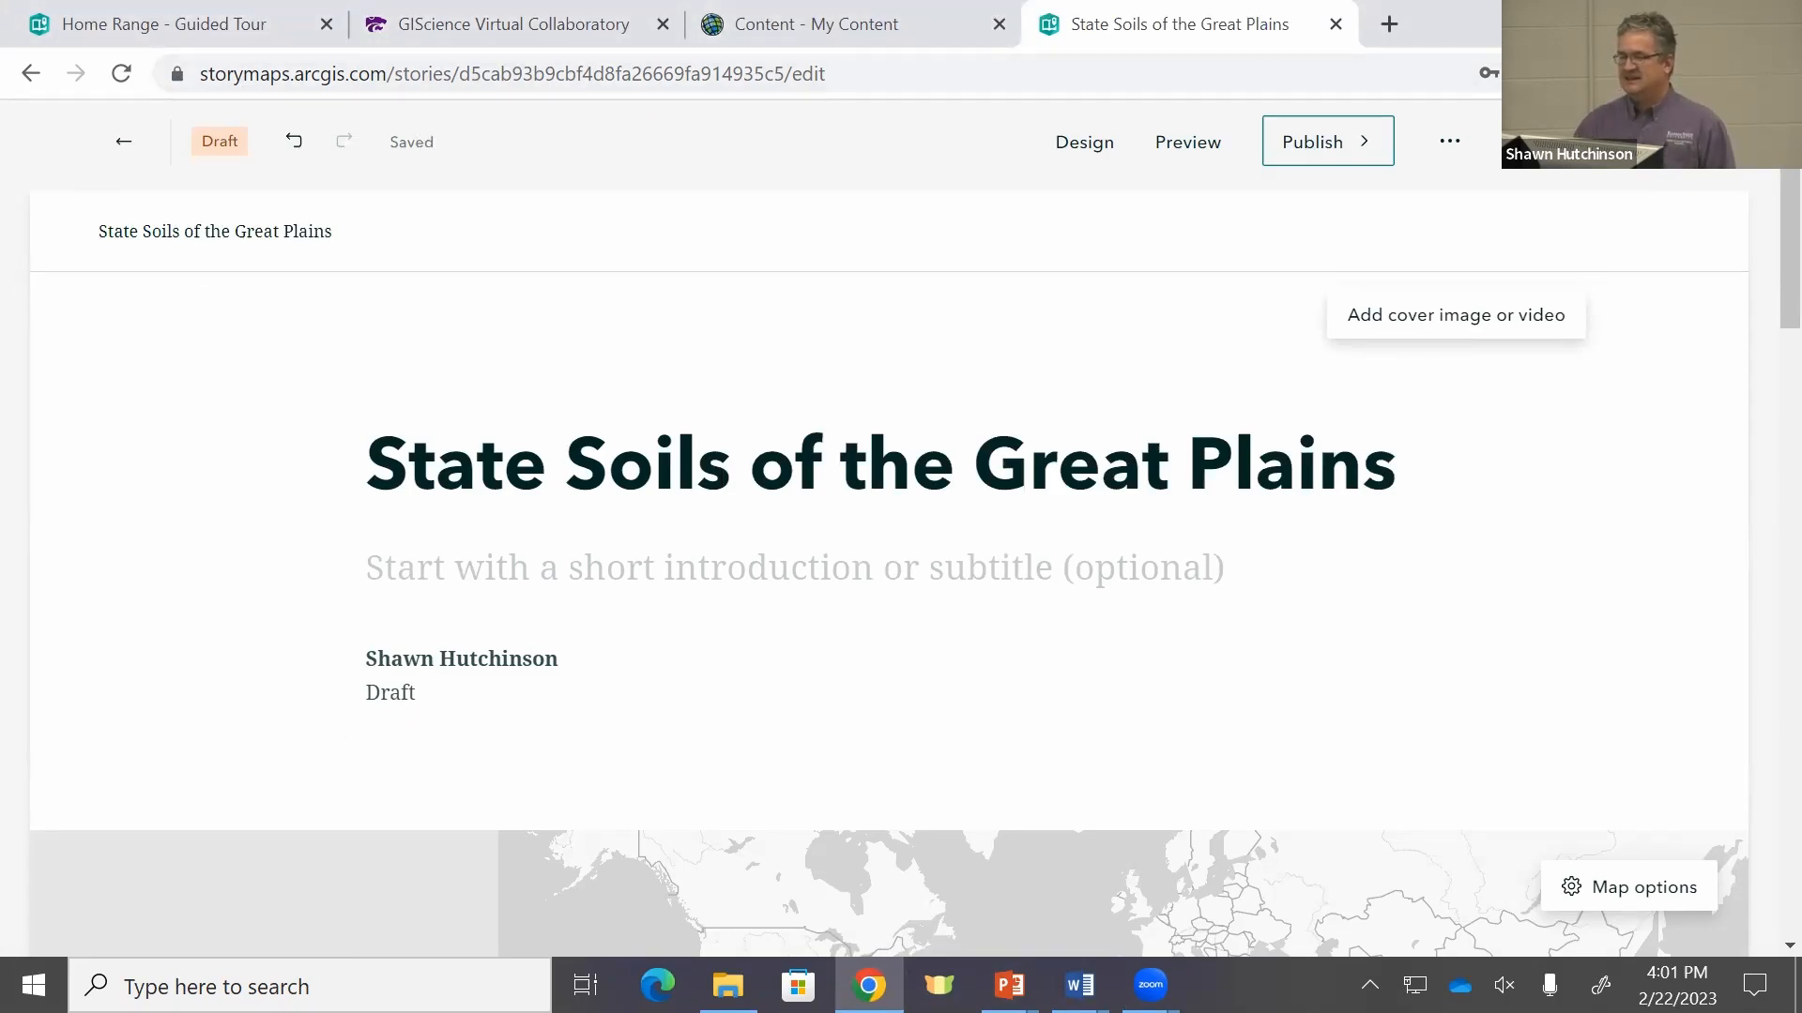
Step: Copy the introductory paragraph beginning "A state soil is one that has special geographical significance" from the Word document into the story's subtitle
key(alt+Tab)
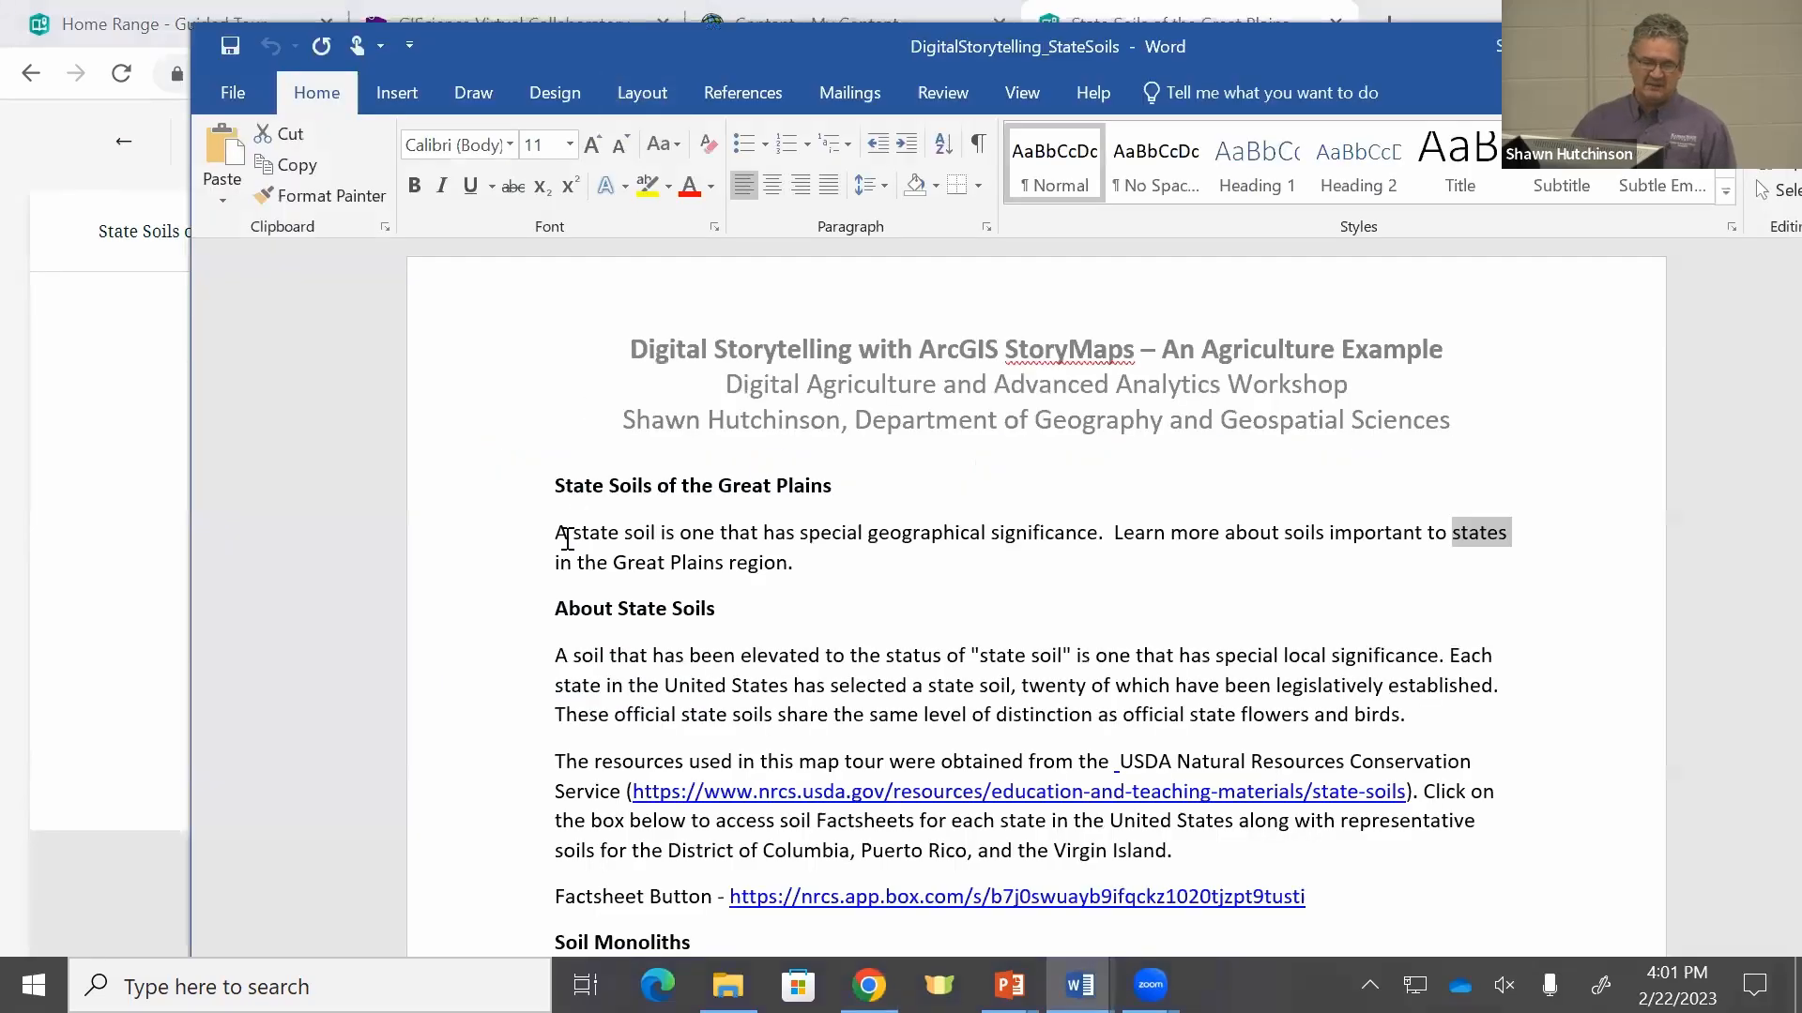
drag(554, 485, 869, 466)
drag(555, 533, 811, 563)
key(ctrl+c)
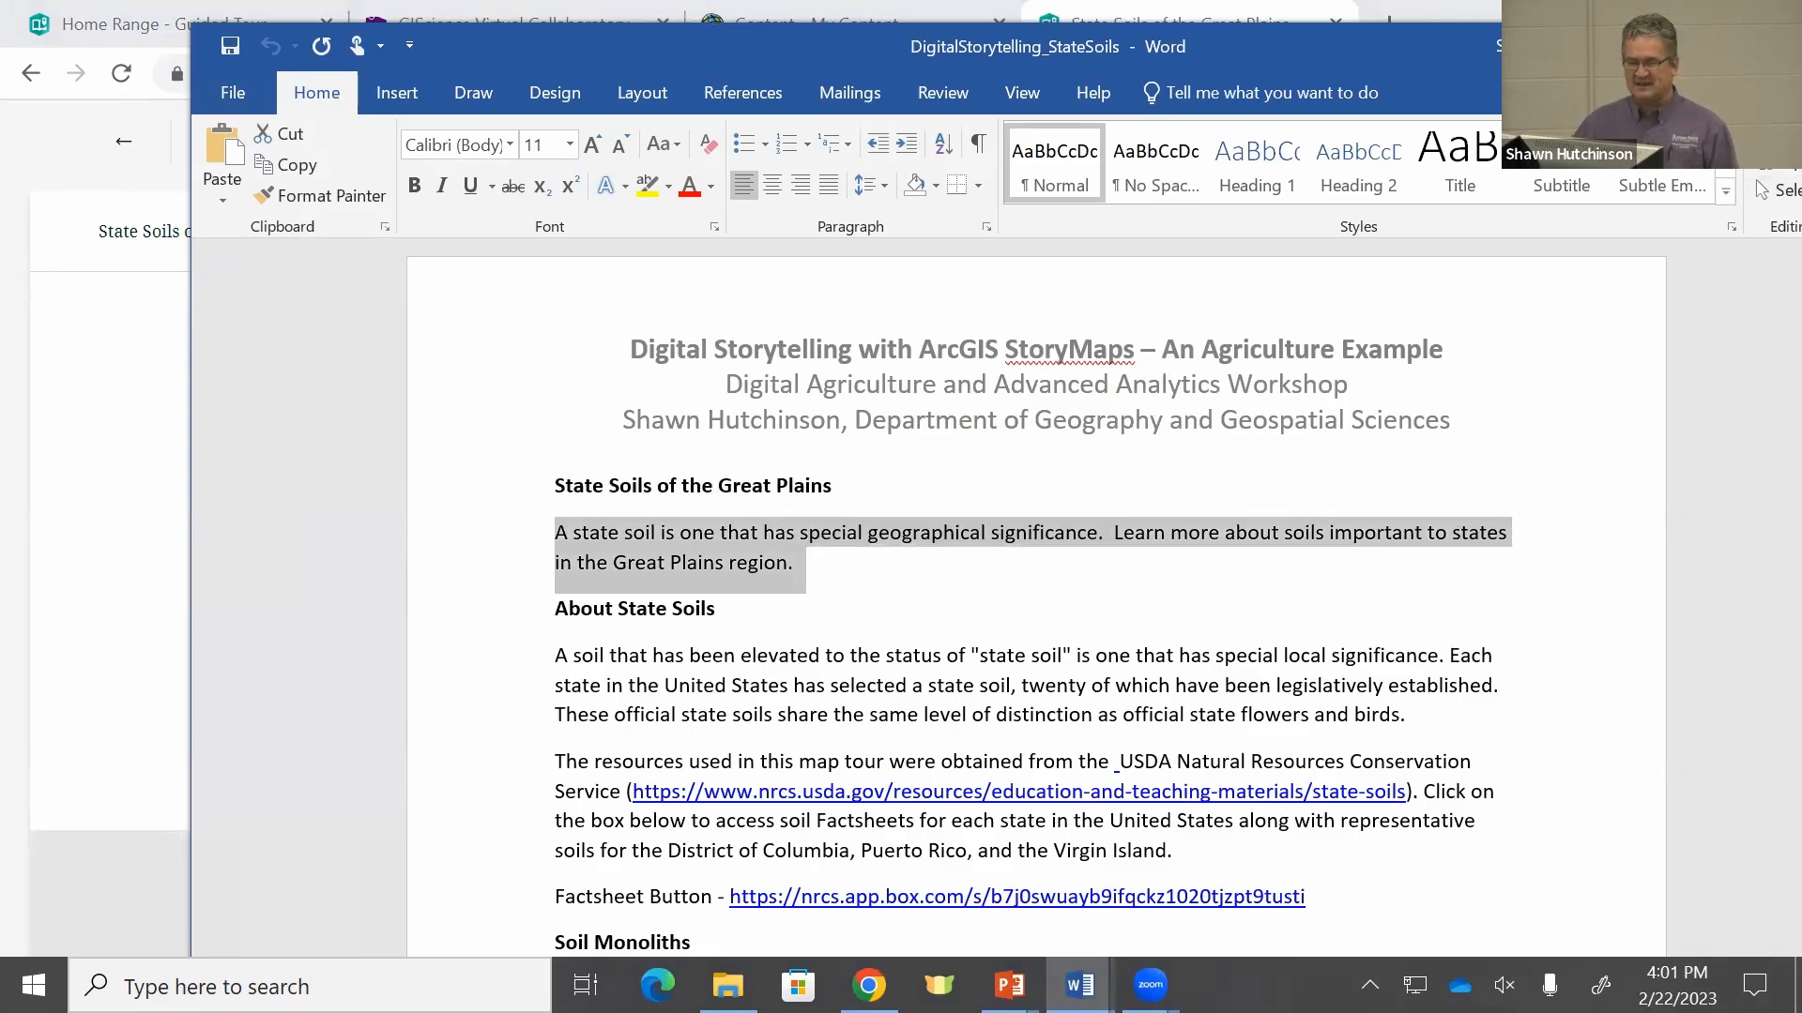
key(alt+Tab)
click(644, 559)
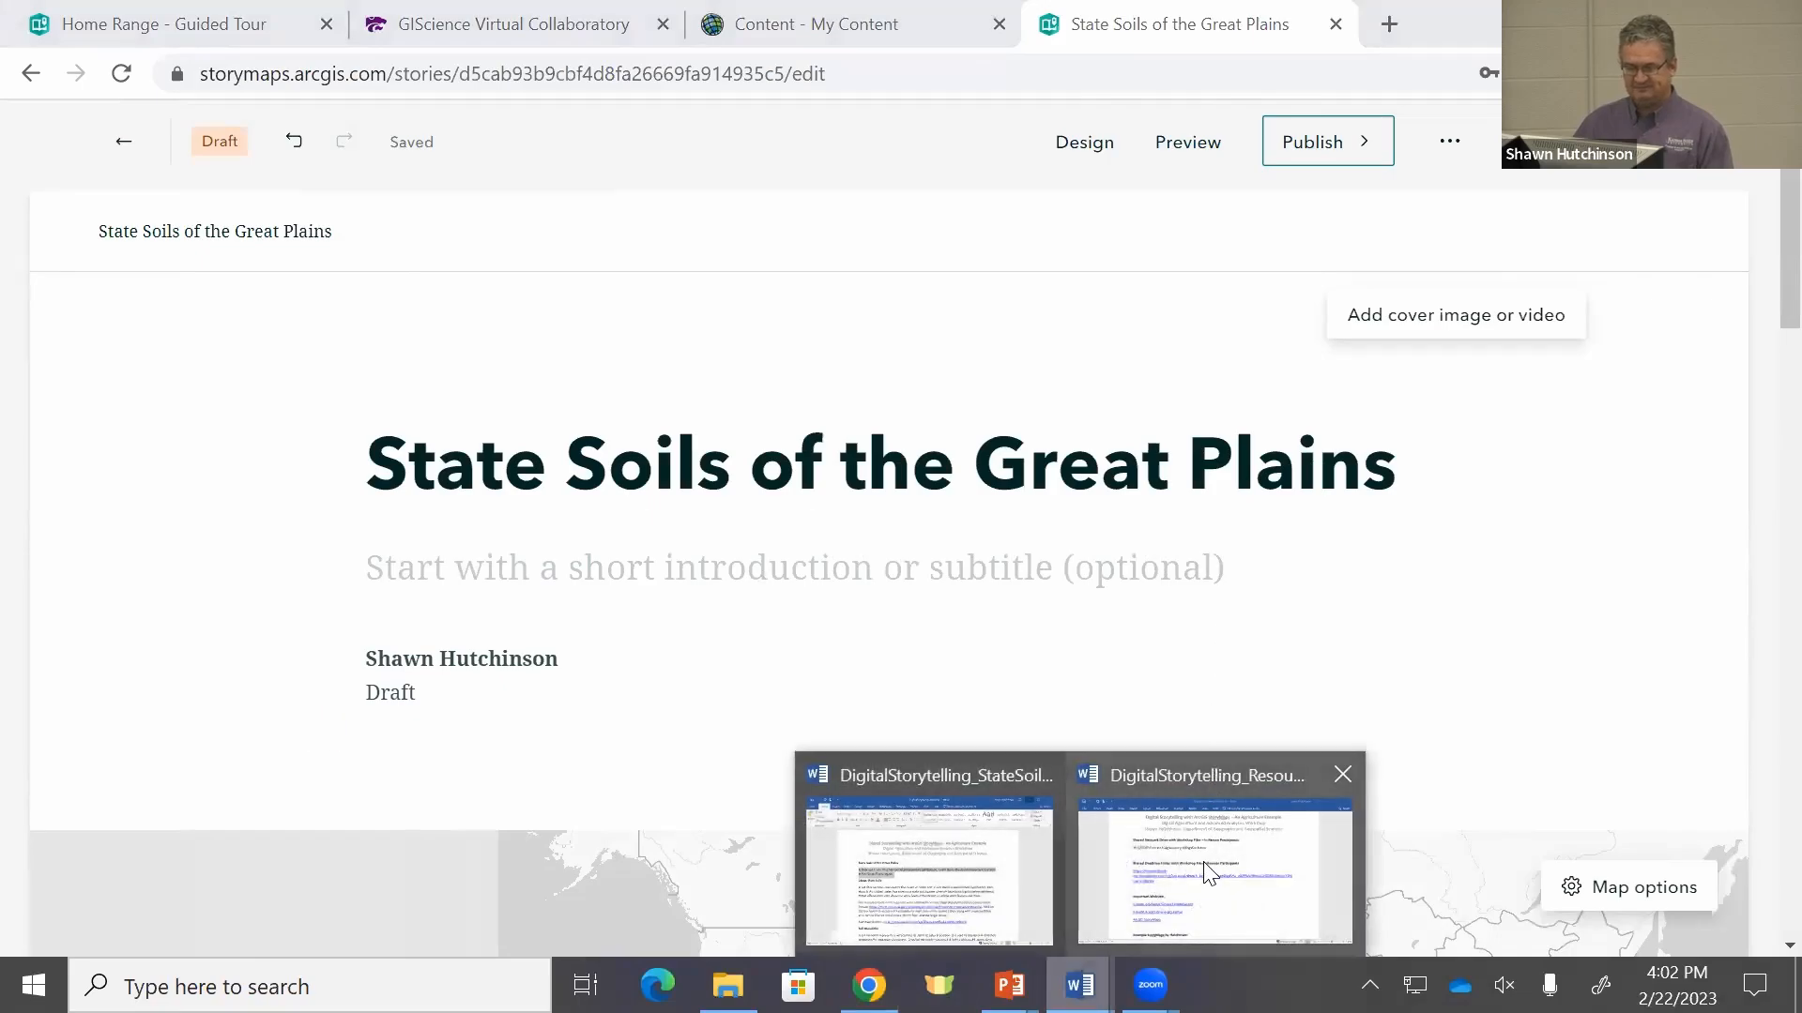
click(964, 844)
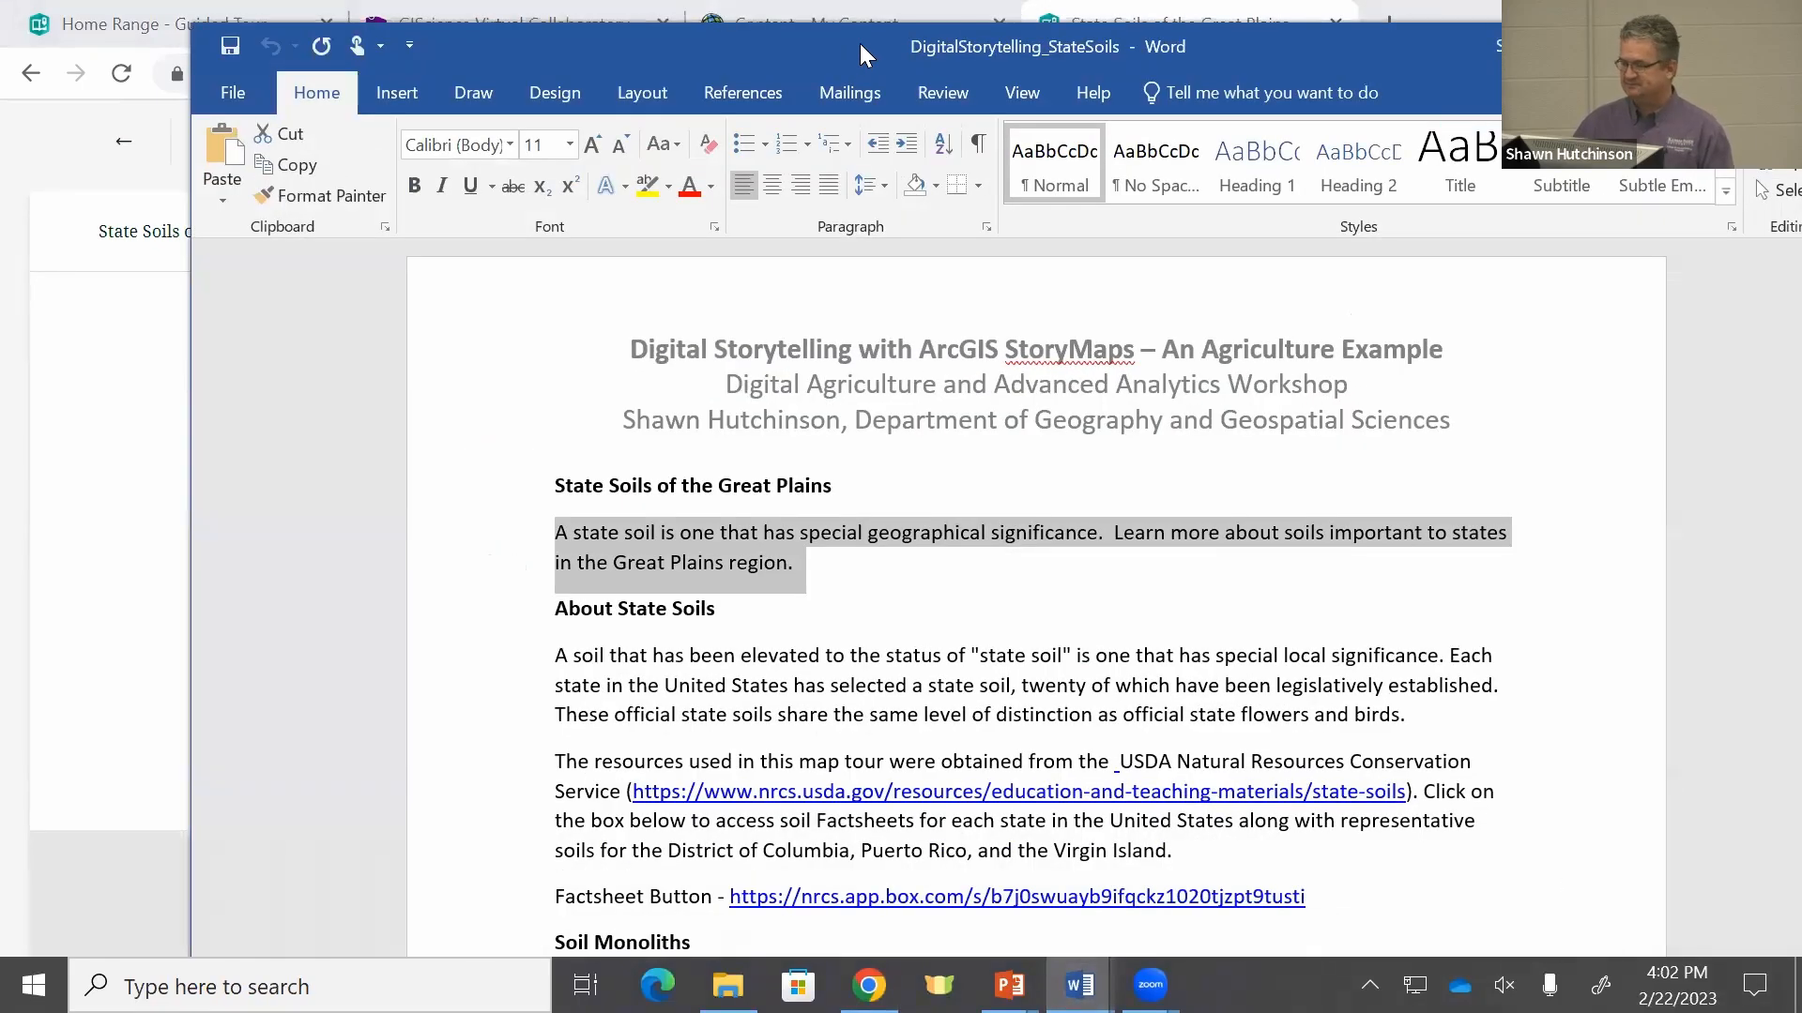
key(alt+Tab)
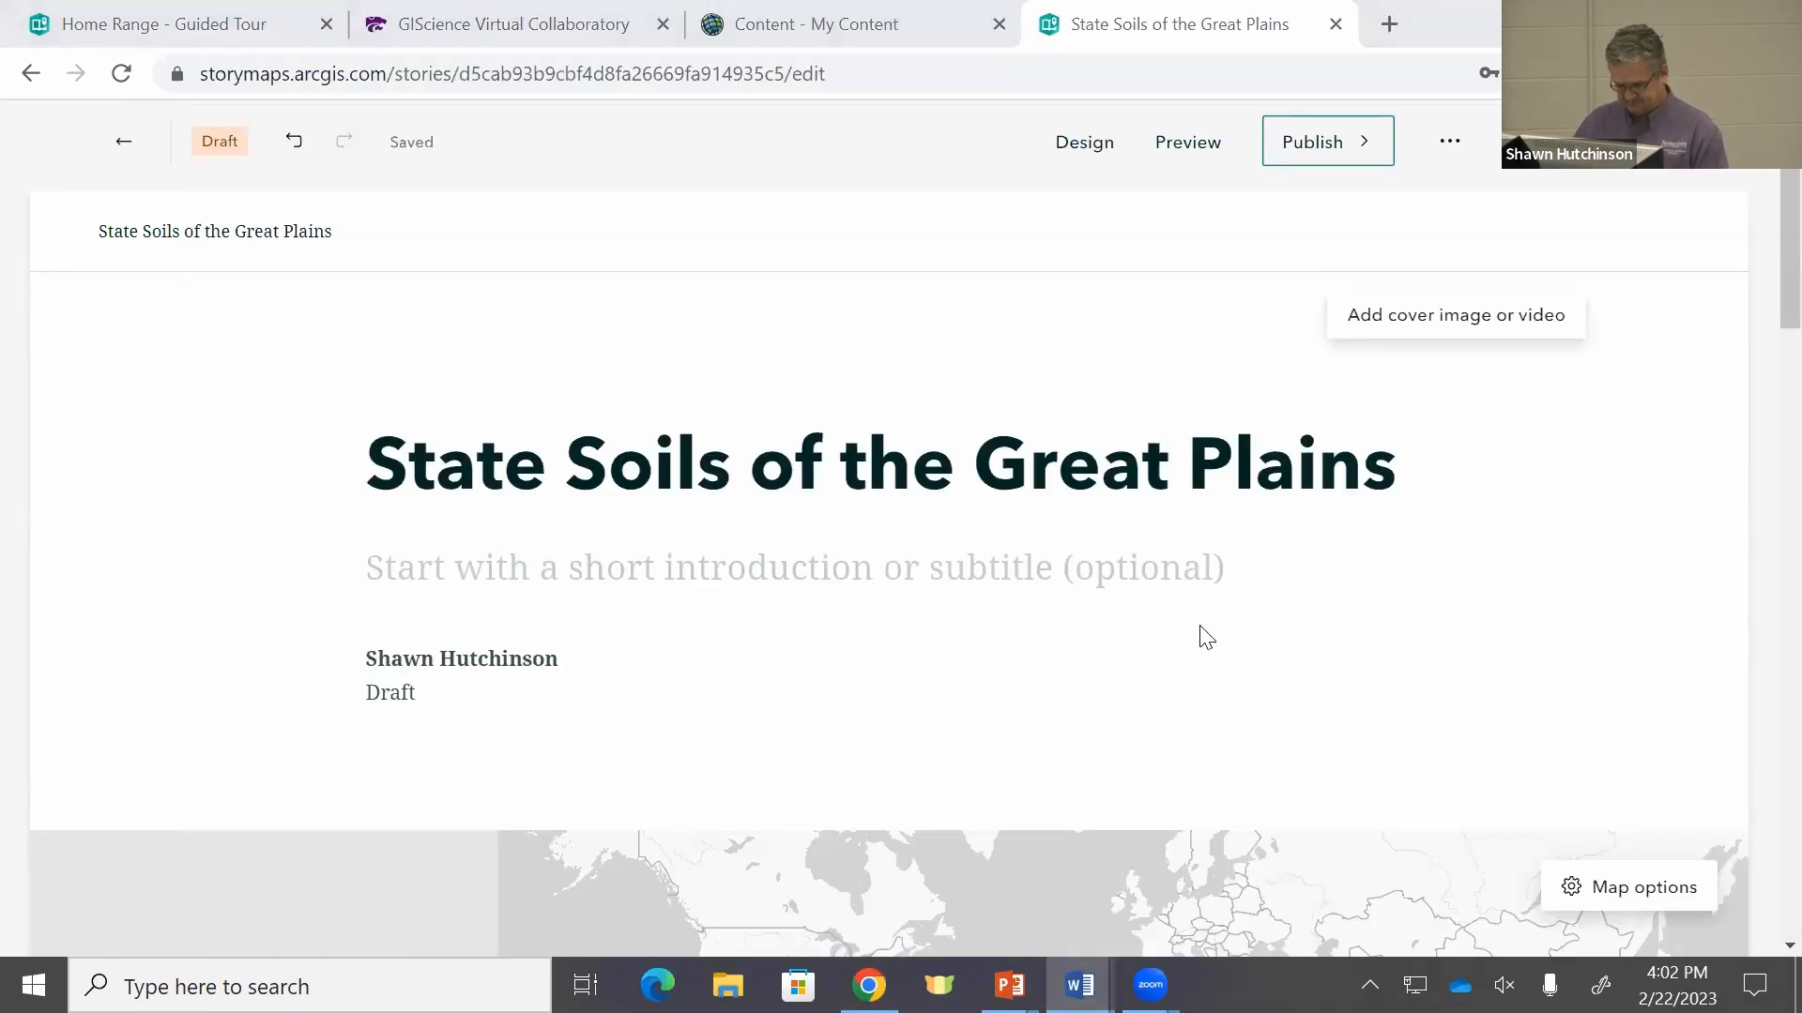
click(367, 563)
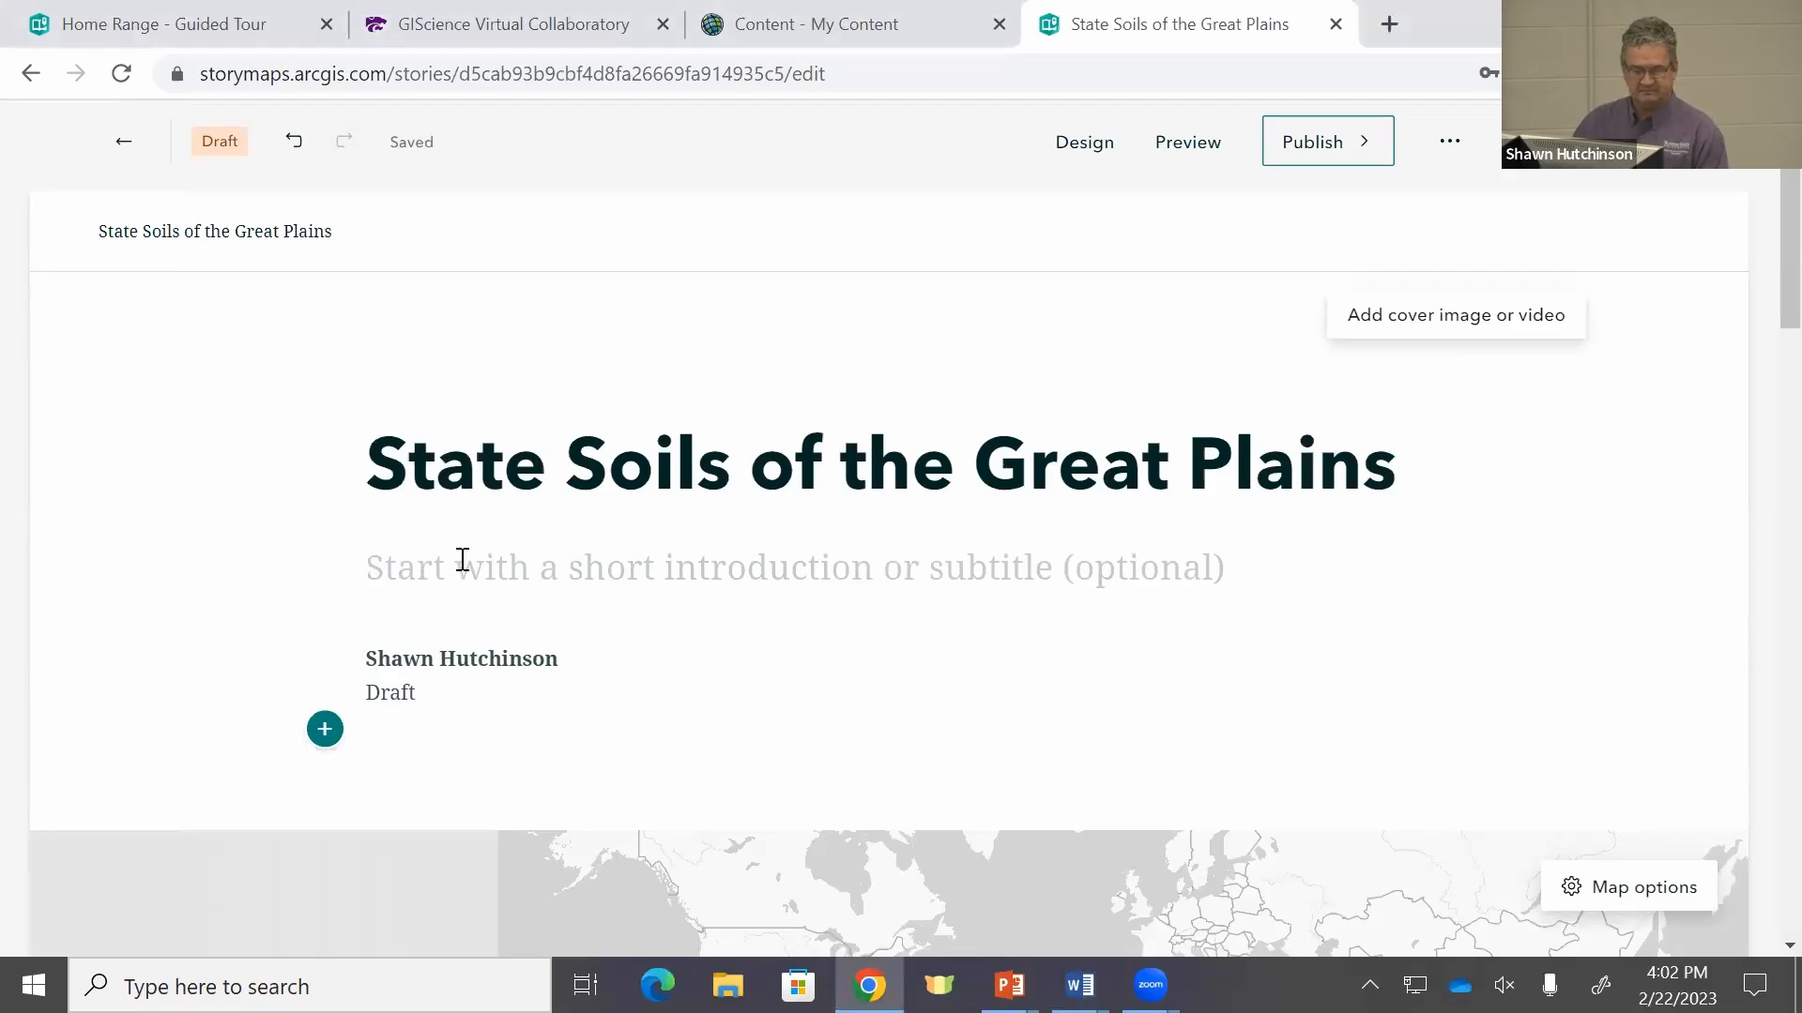
key(ctrl+v)
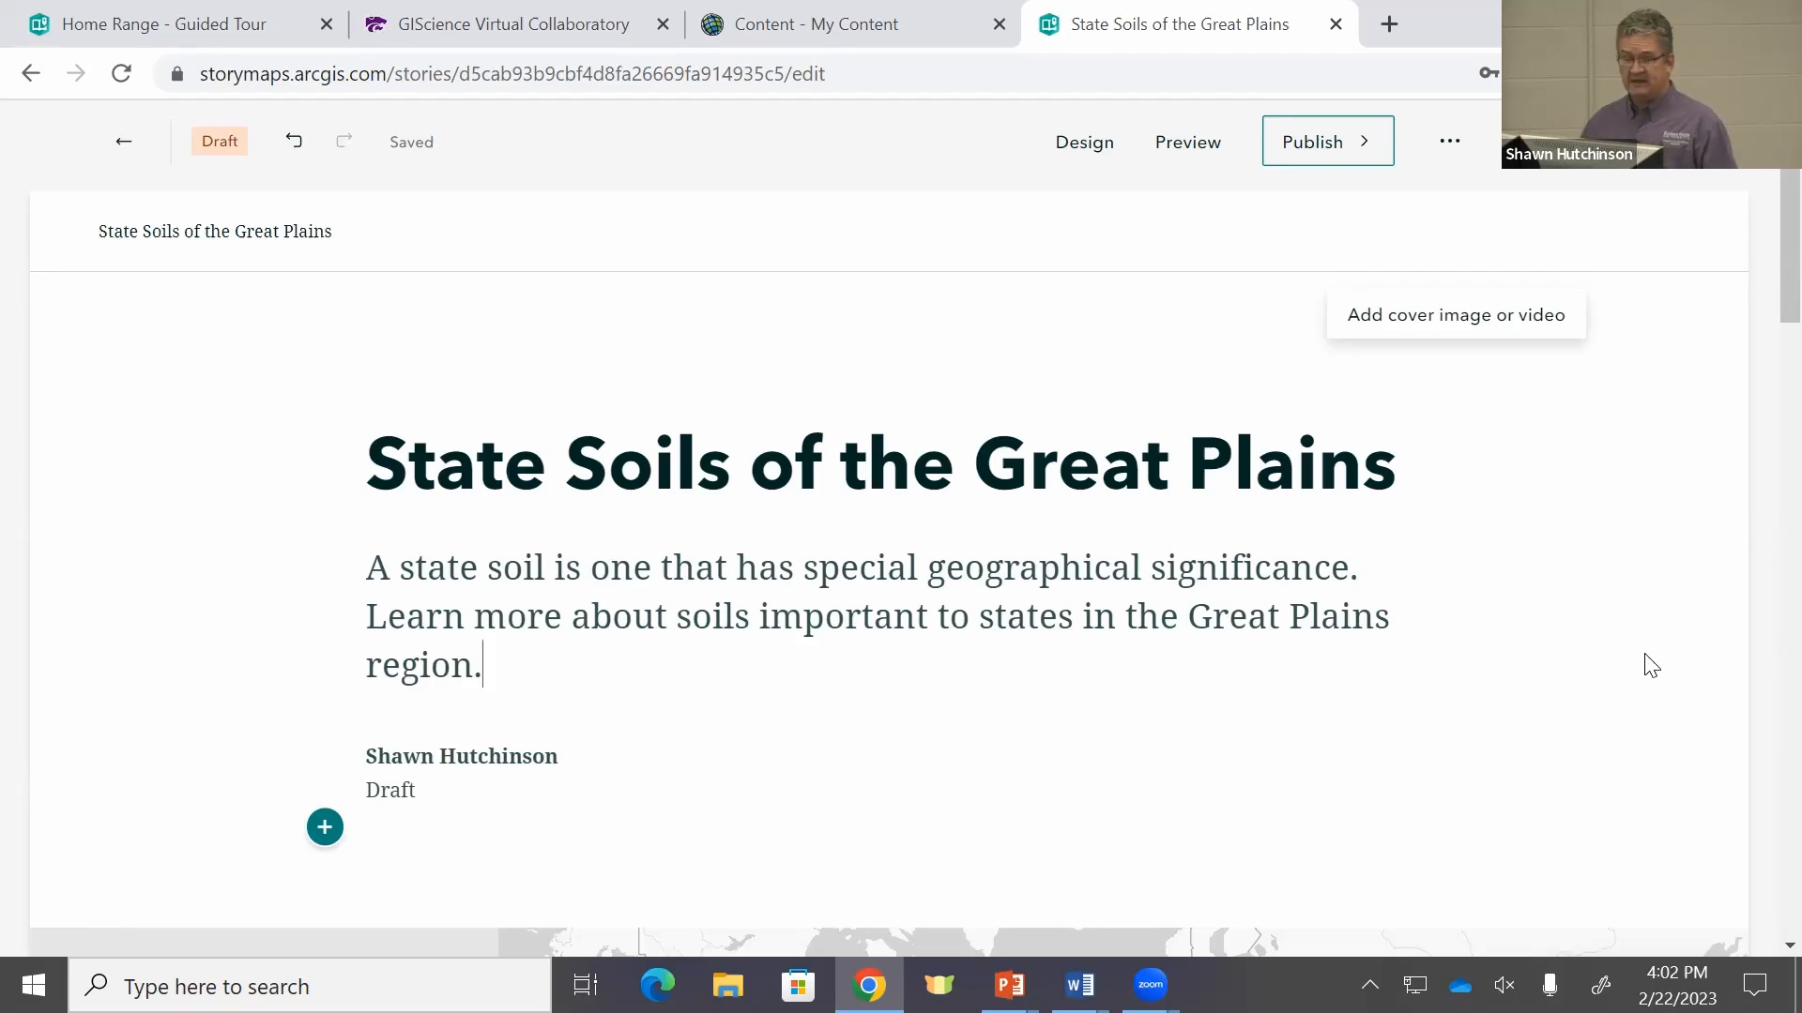
Step: Preview the story, accepting the undo history reset, check its phone layout, and return to editing
click(1188, 148)
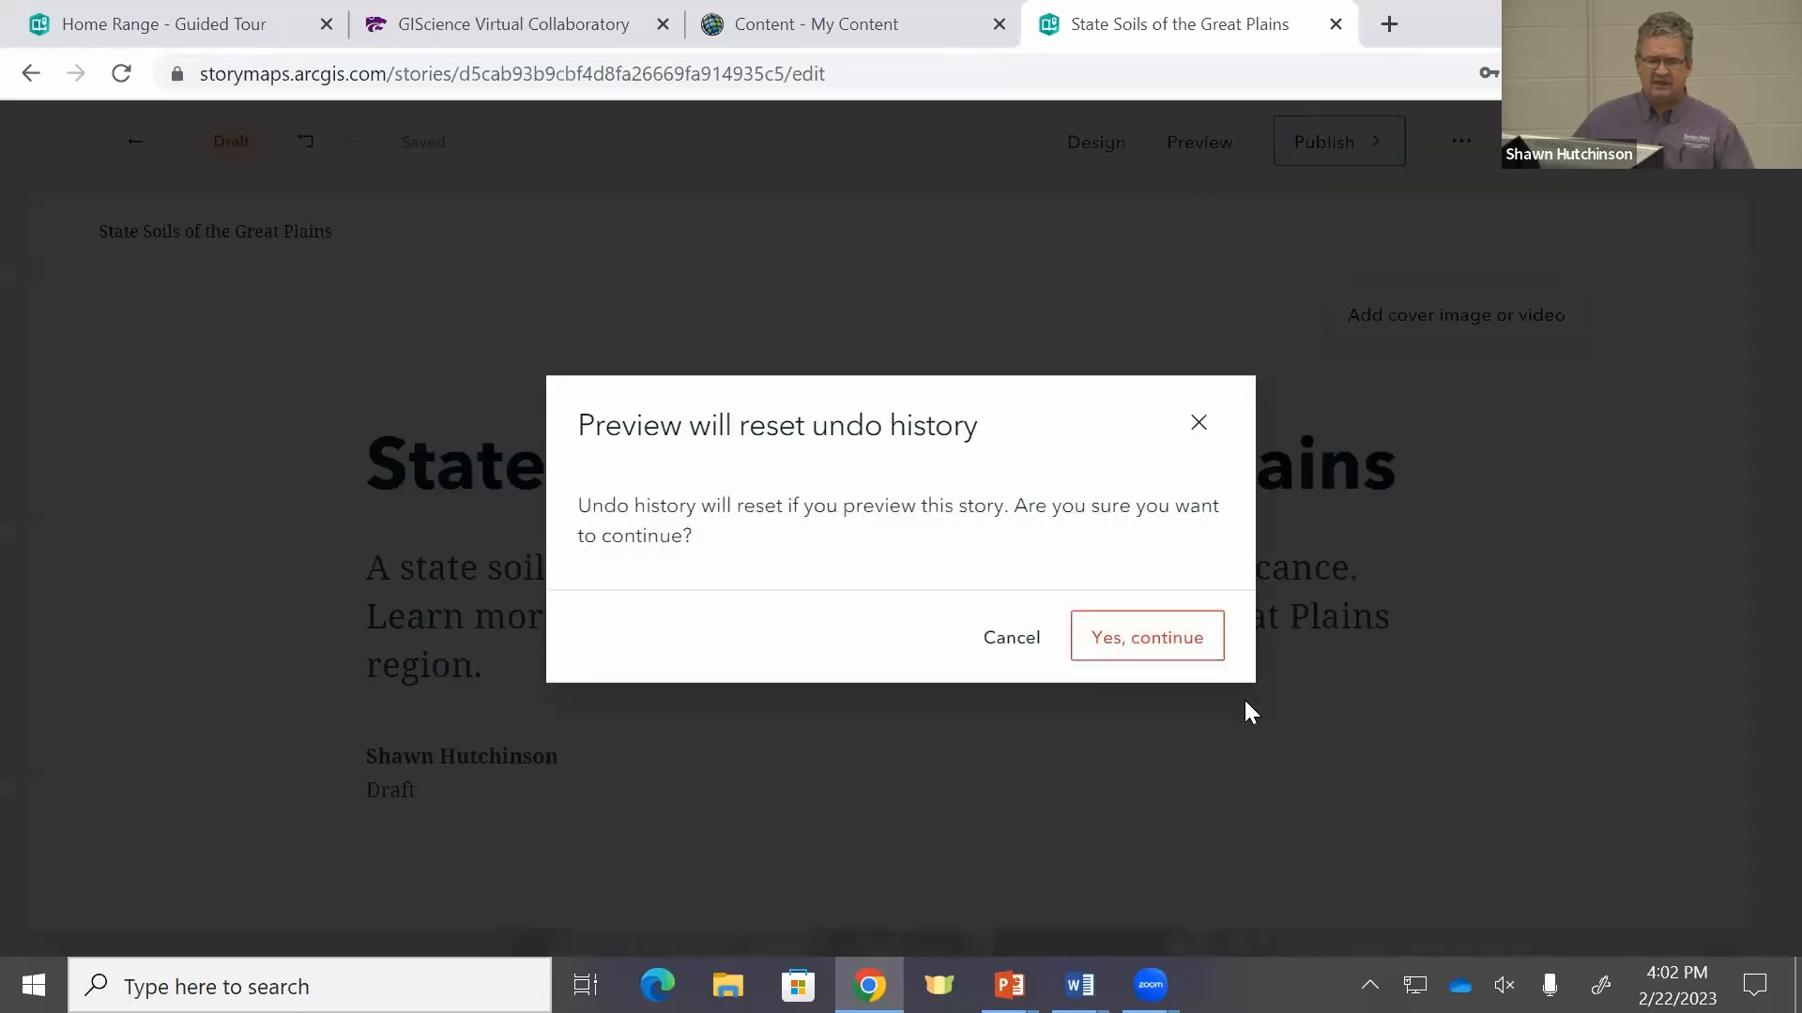
click(1180, 654)
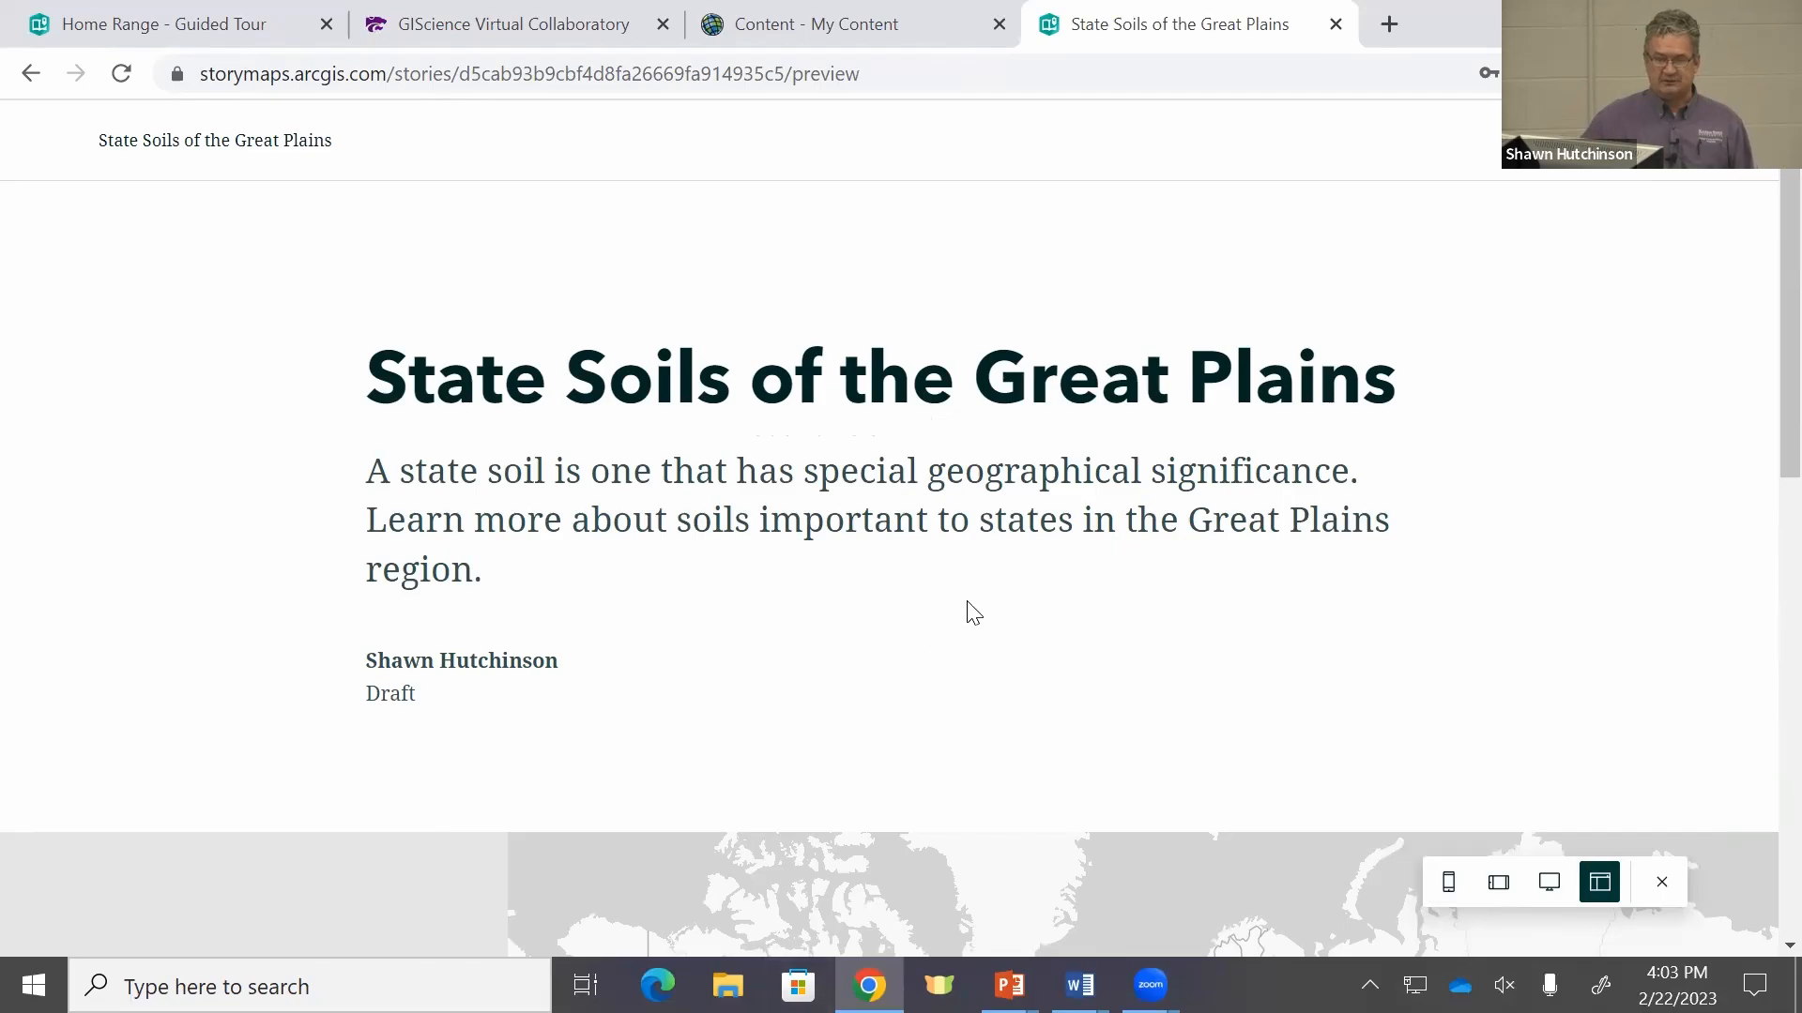
click(1448, 882)
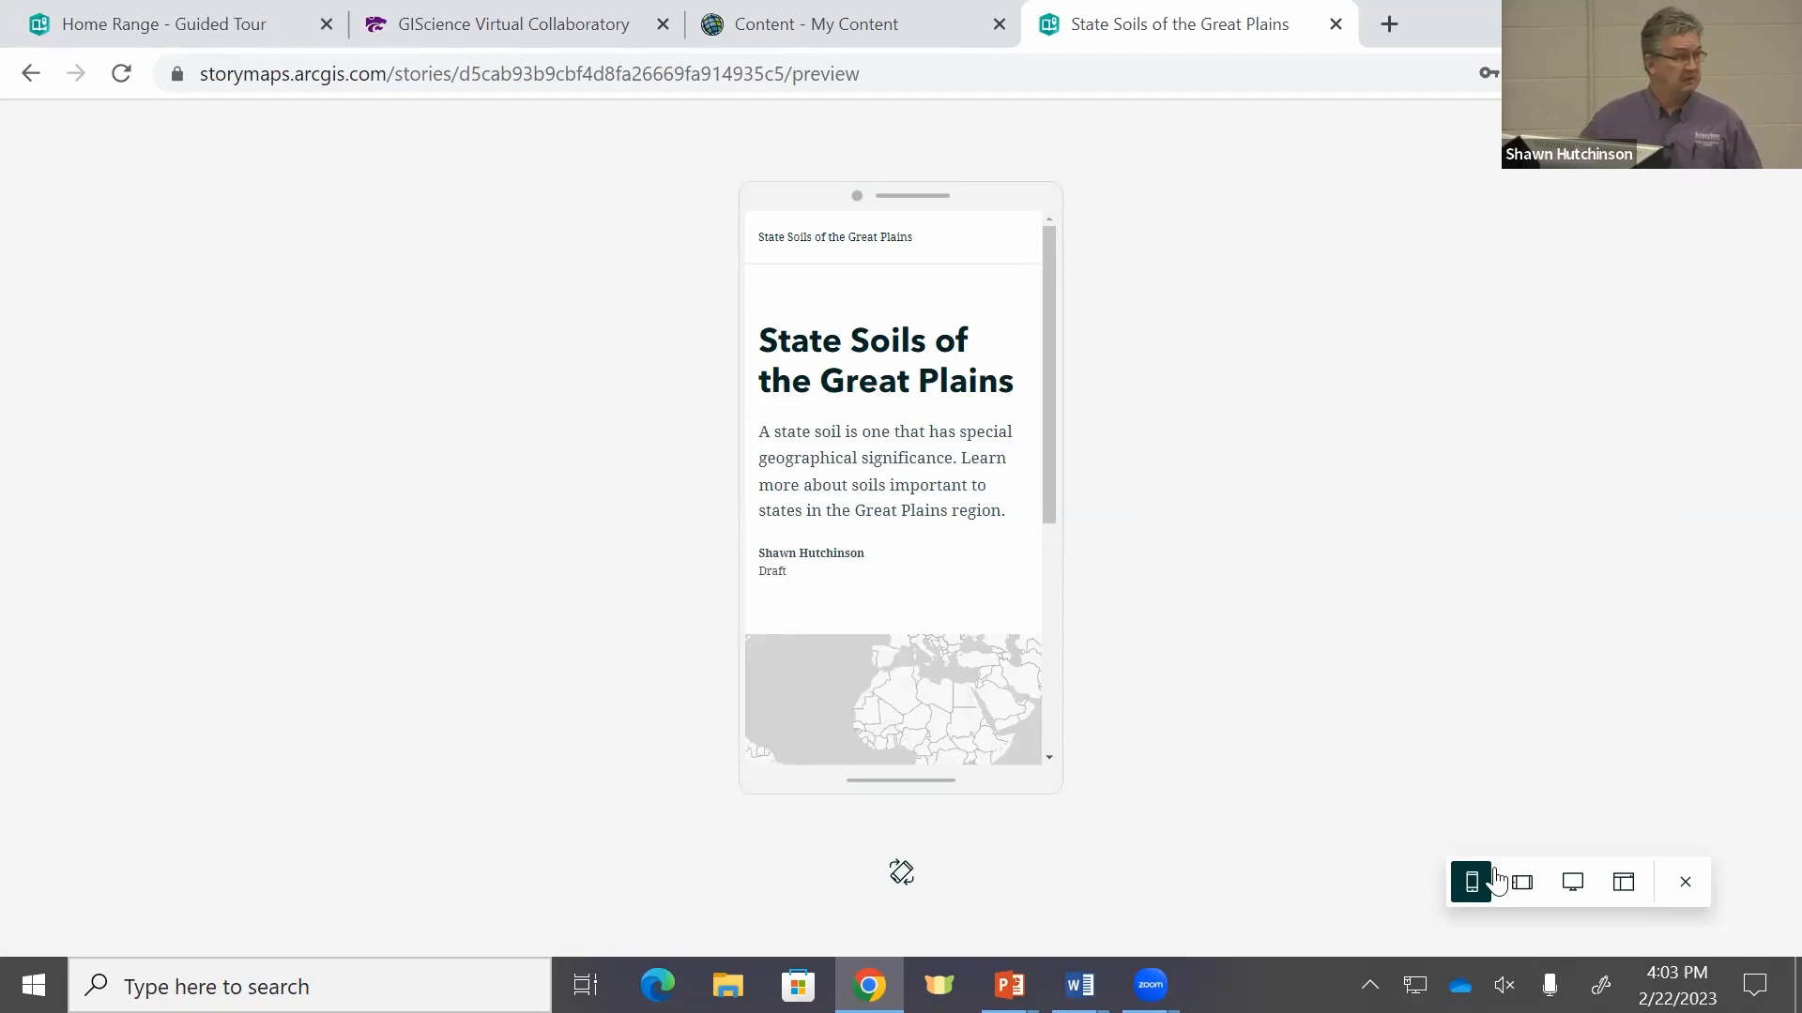
click(1686, 883)
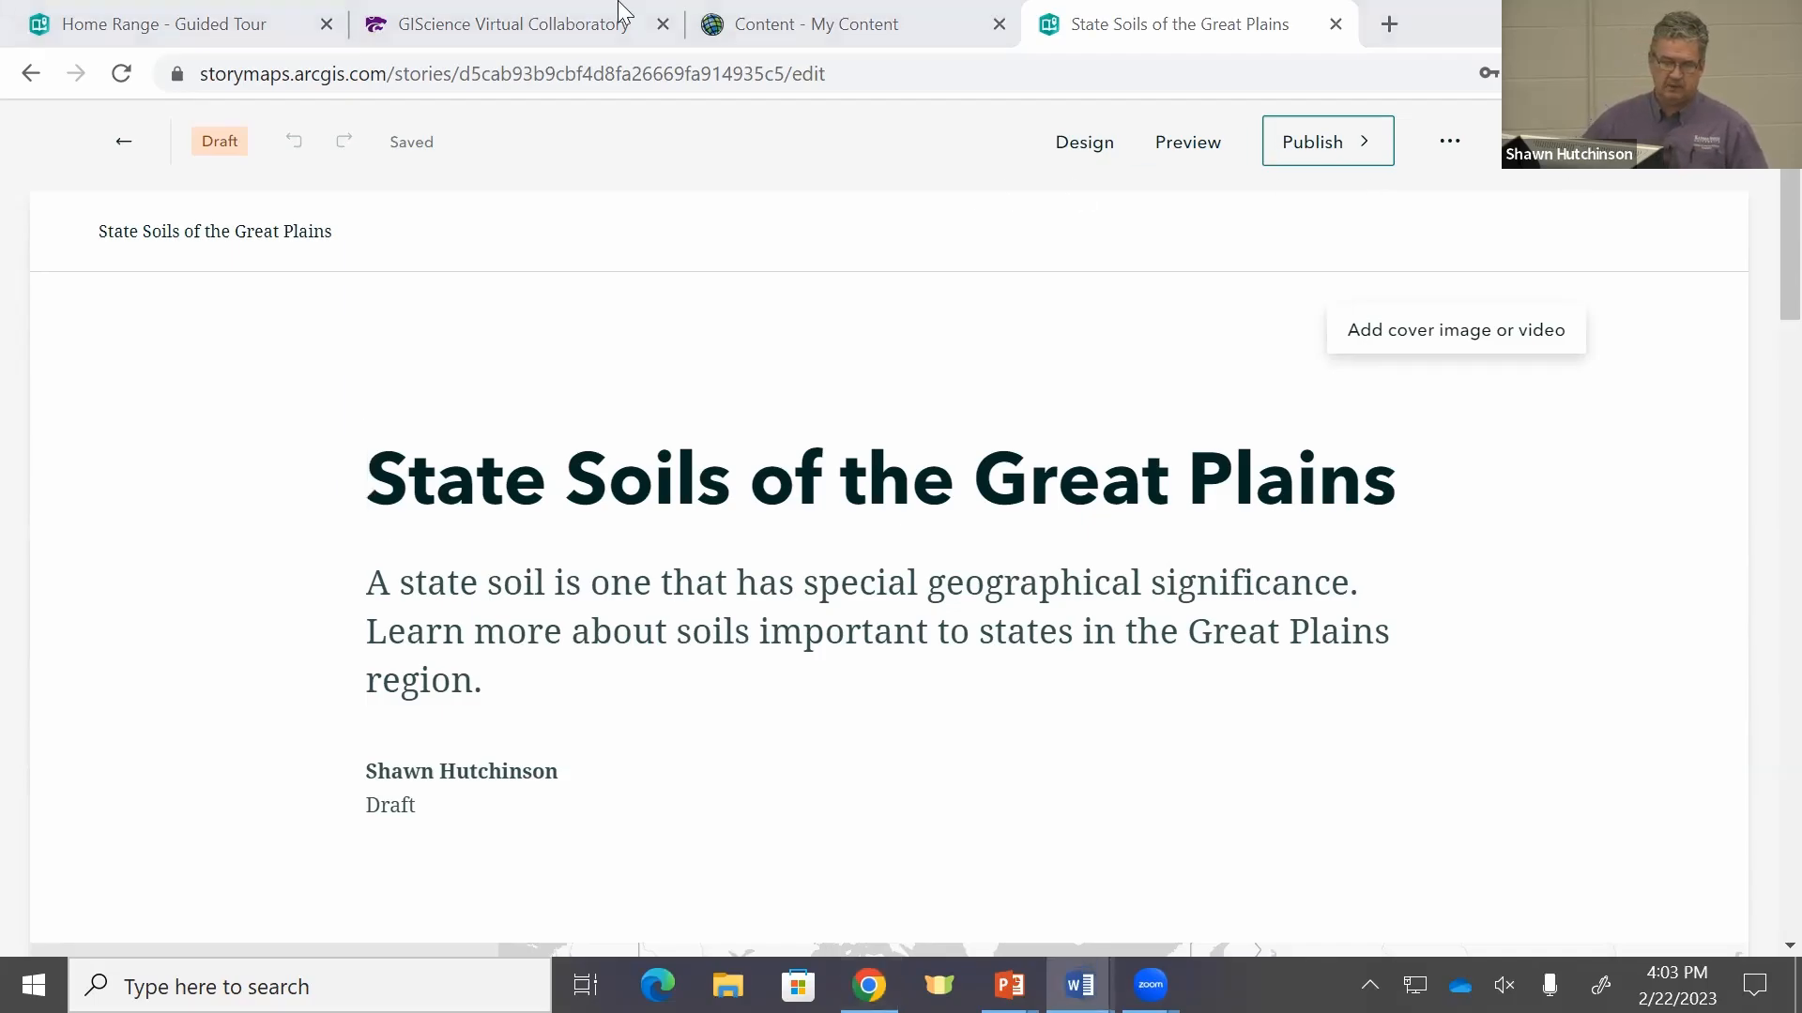
Step: Switch to the Word document and go over the About State Soils heading and the two paragraphs beneath it
click(1079, 986)
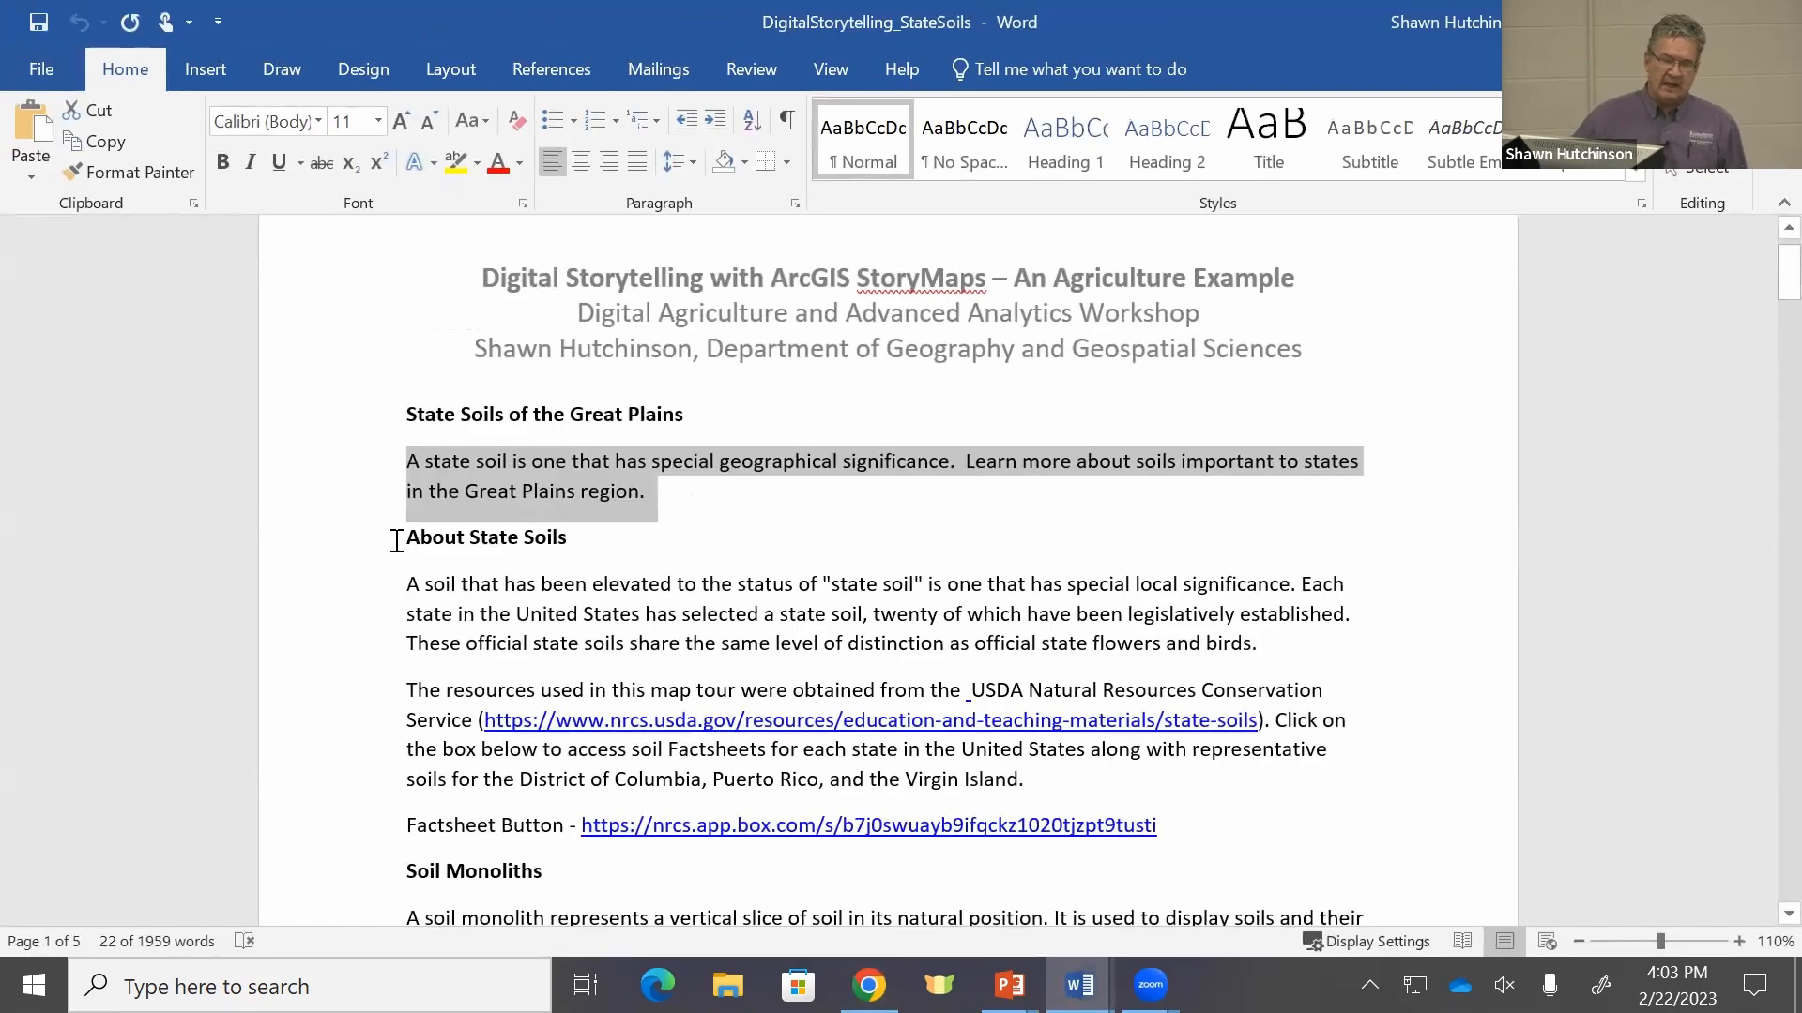
drag(403, 537, 618, 523)
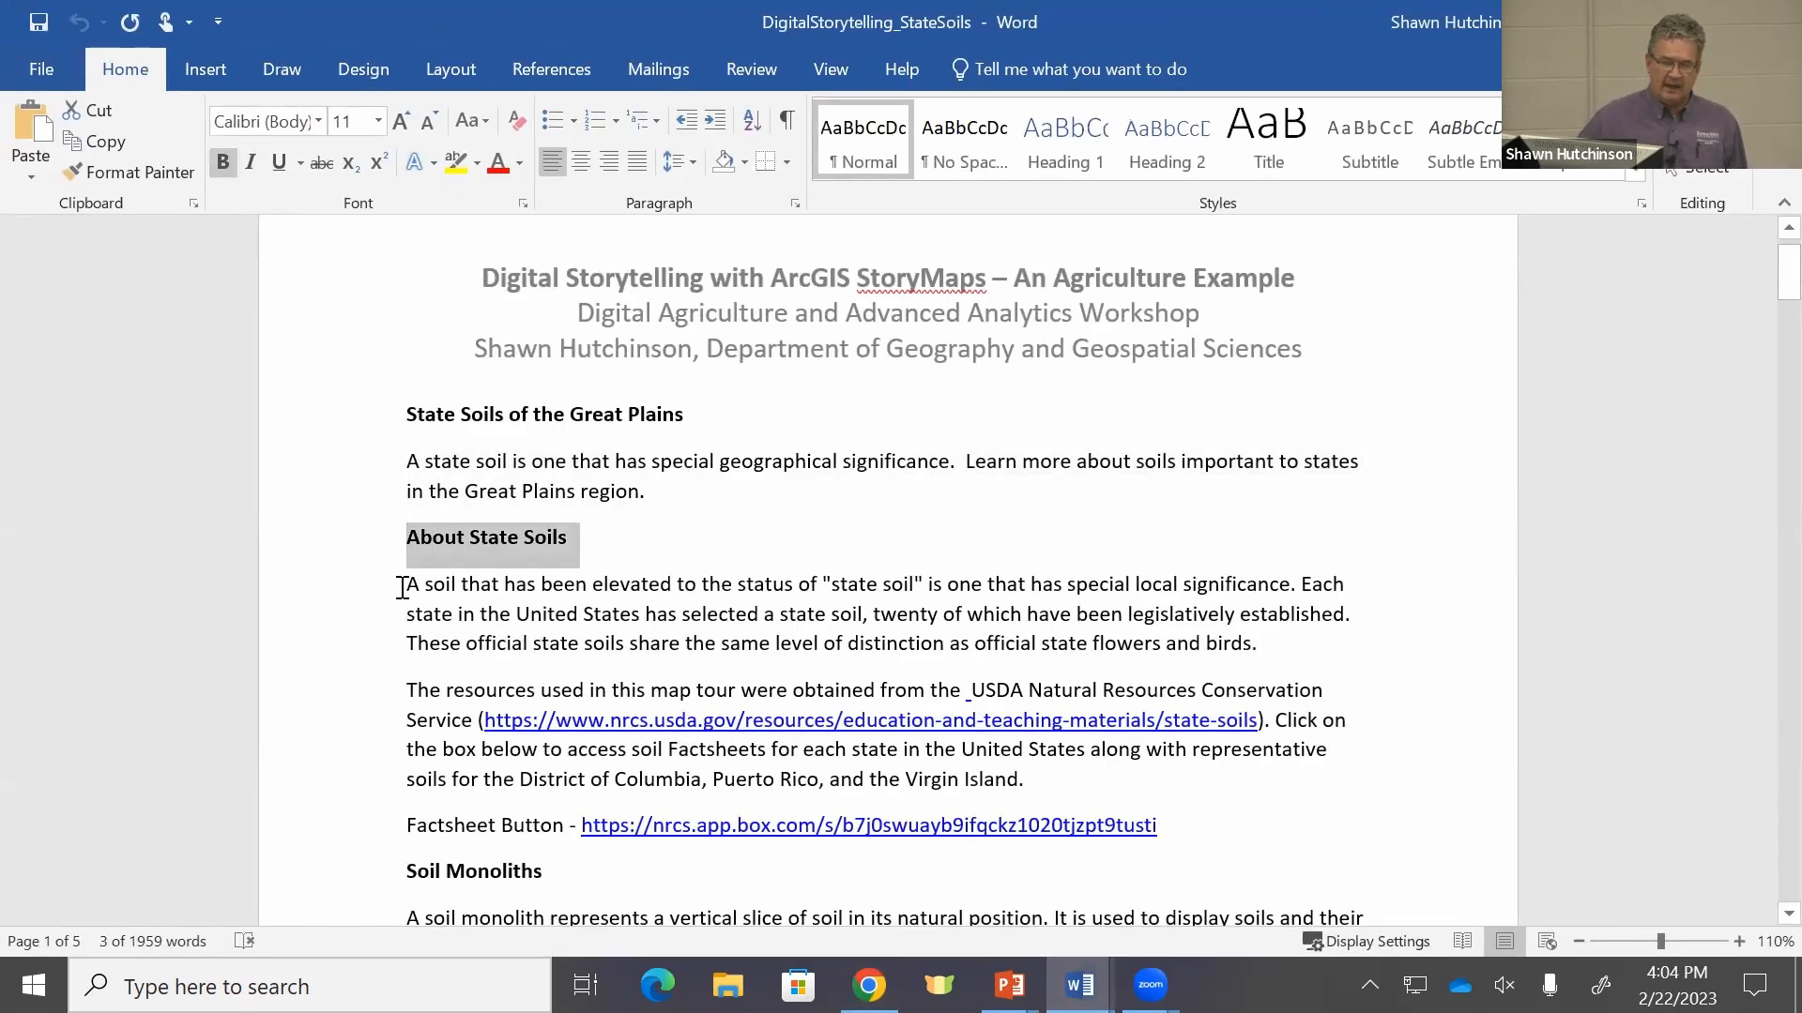
drag(402, 585, 1086, 771)
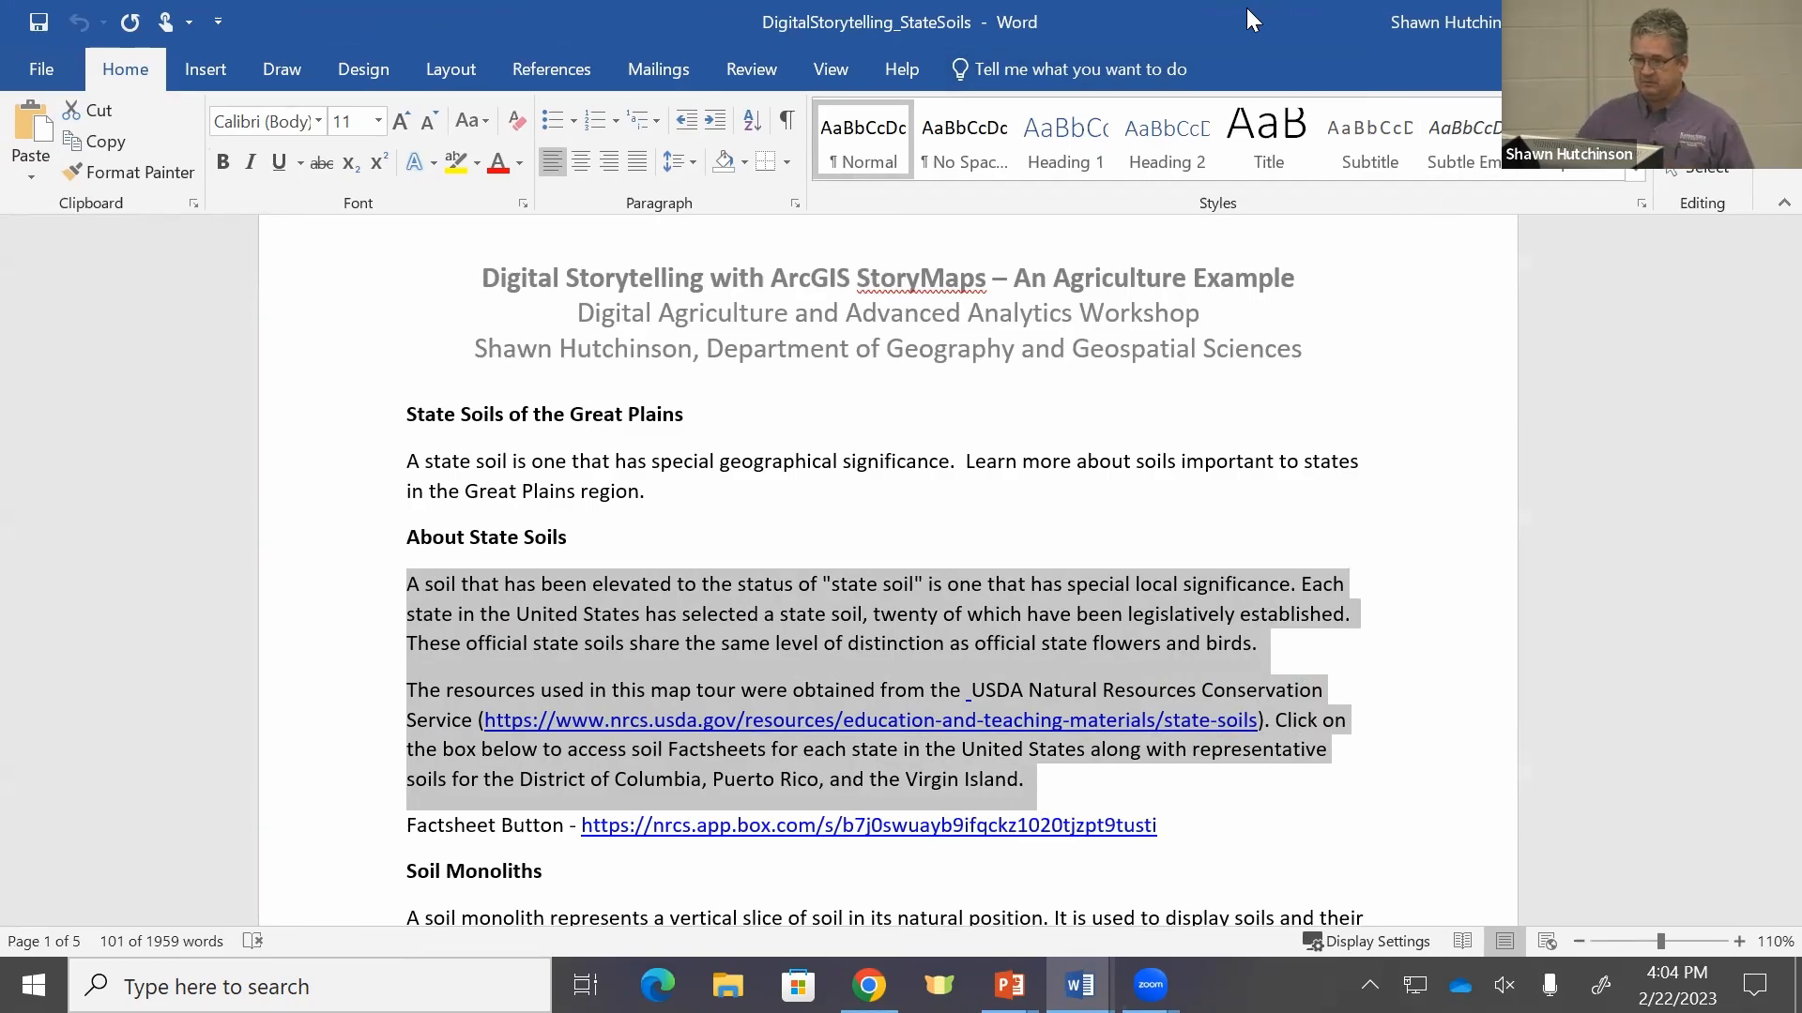
Step: Return to the story in the browser and add an empty Text block between the cover and the map tour, ready for entry
key(alt+Tab)
scroll(1558, 497, down, 6)
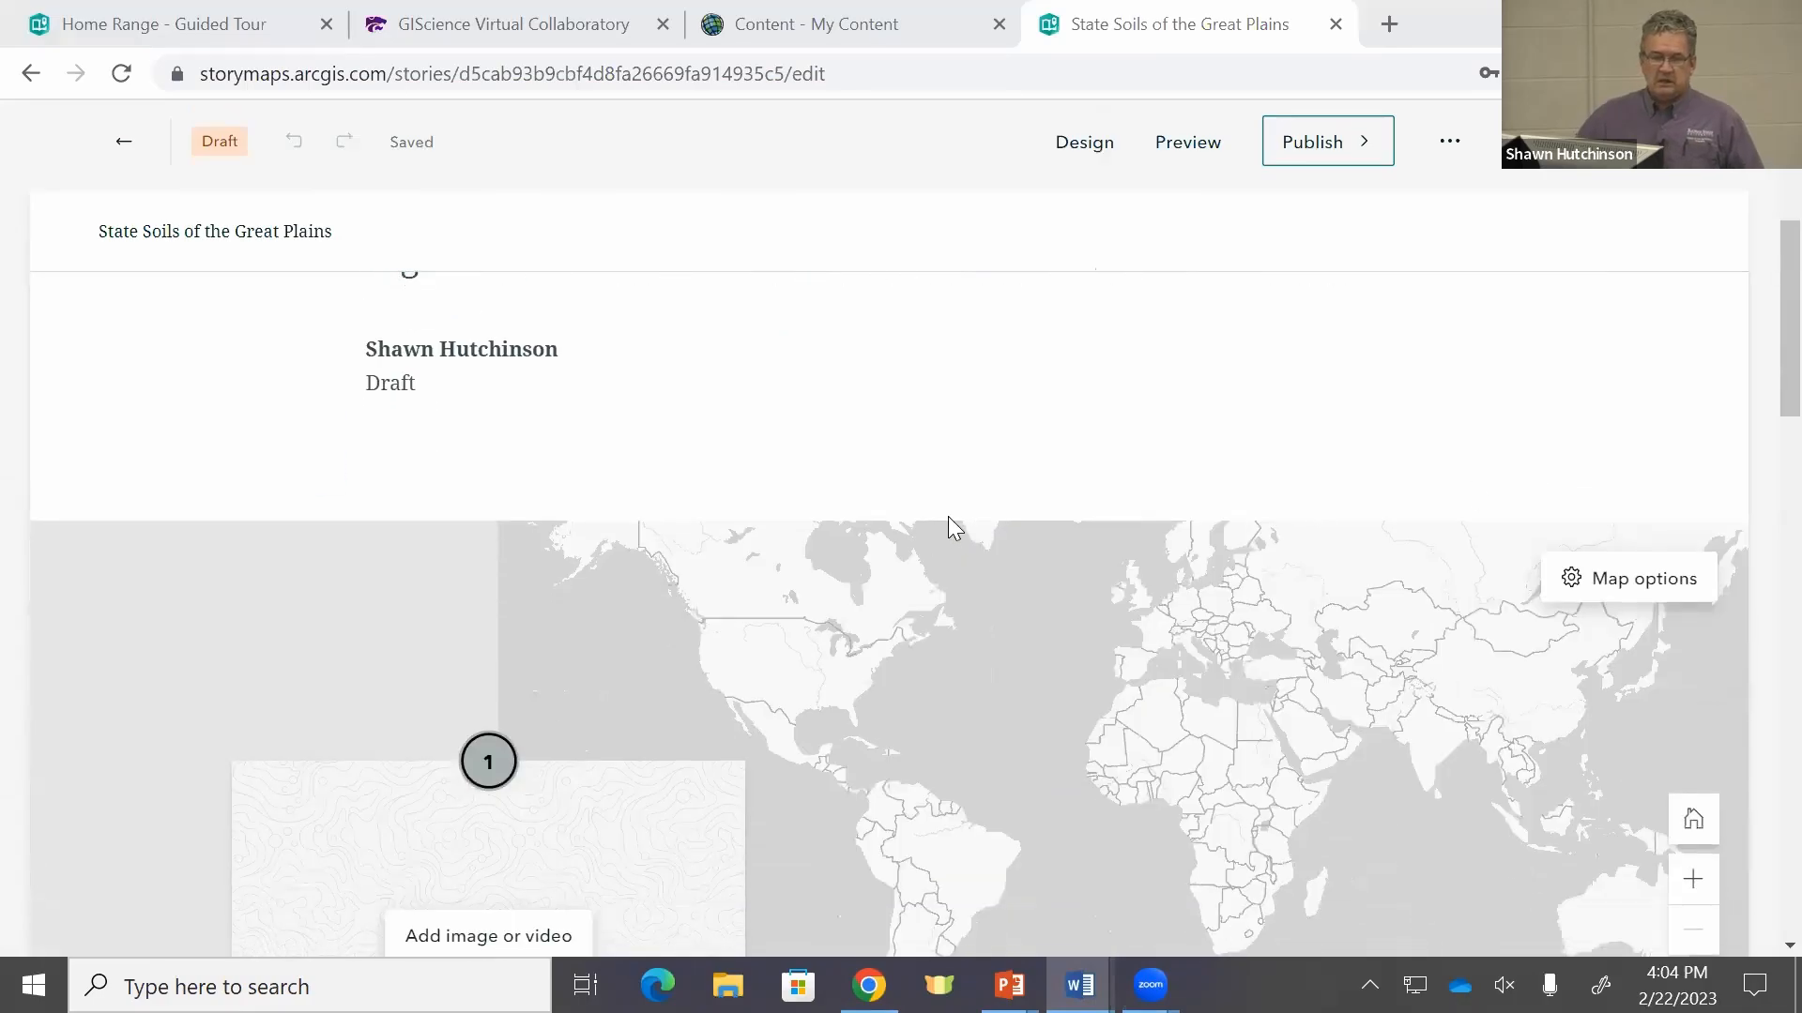
scroll(946, 518, up, 2)
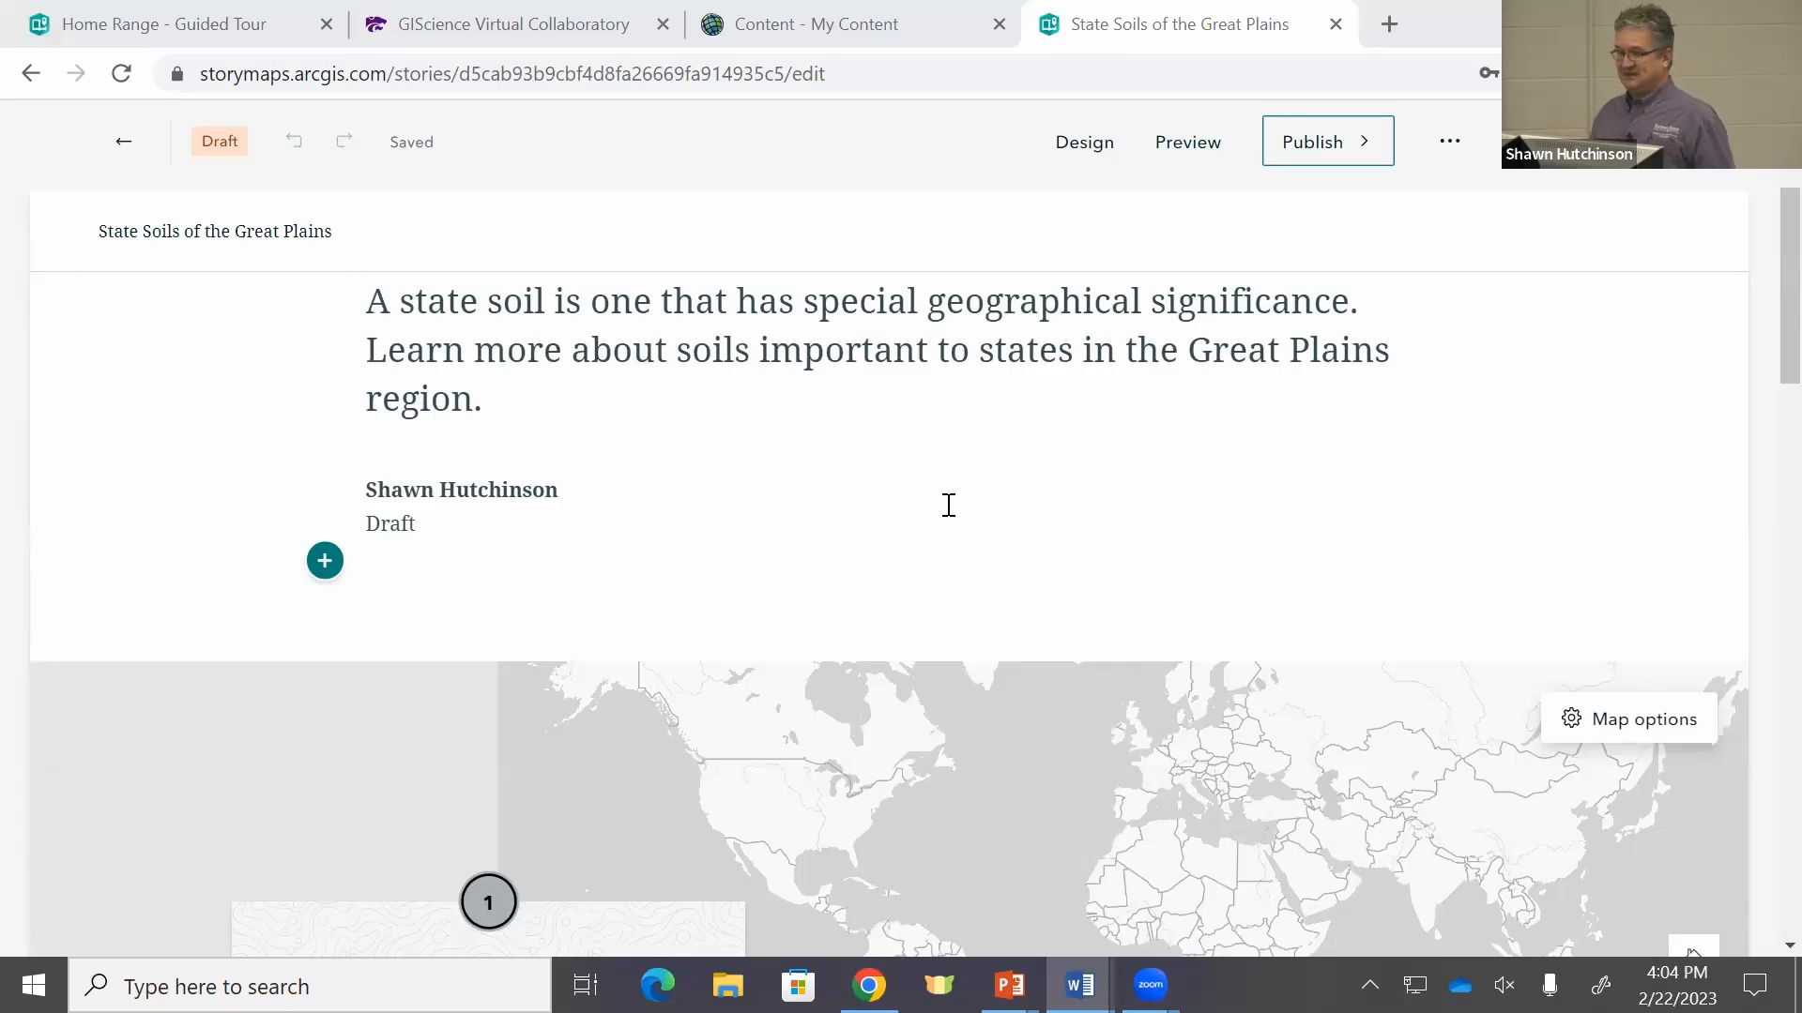
scroll(873, 474, up, 4)
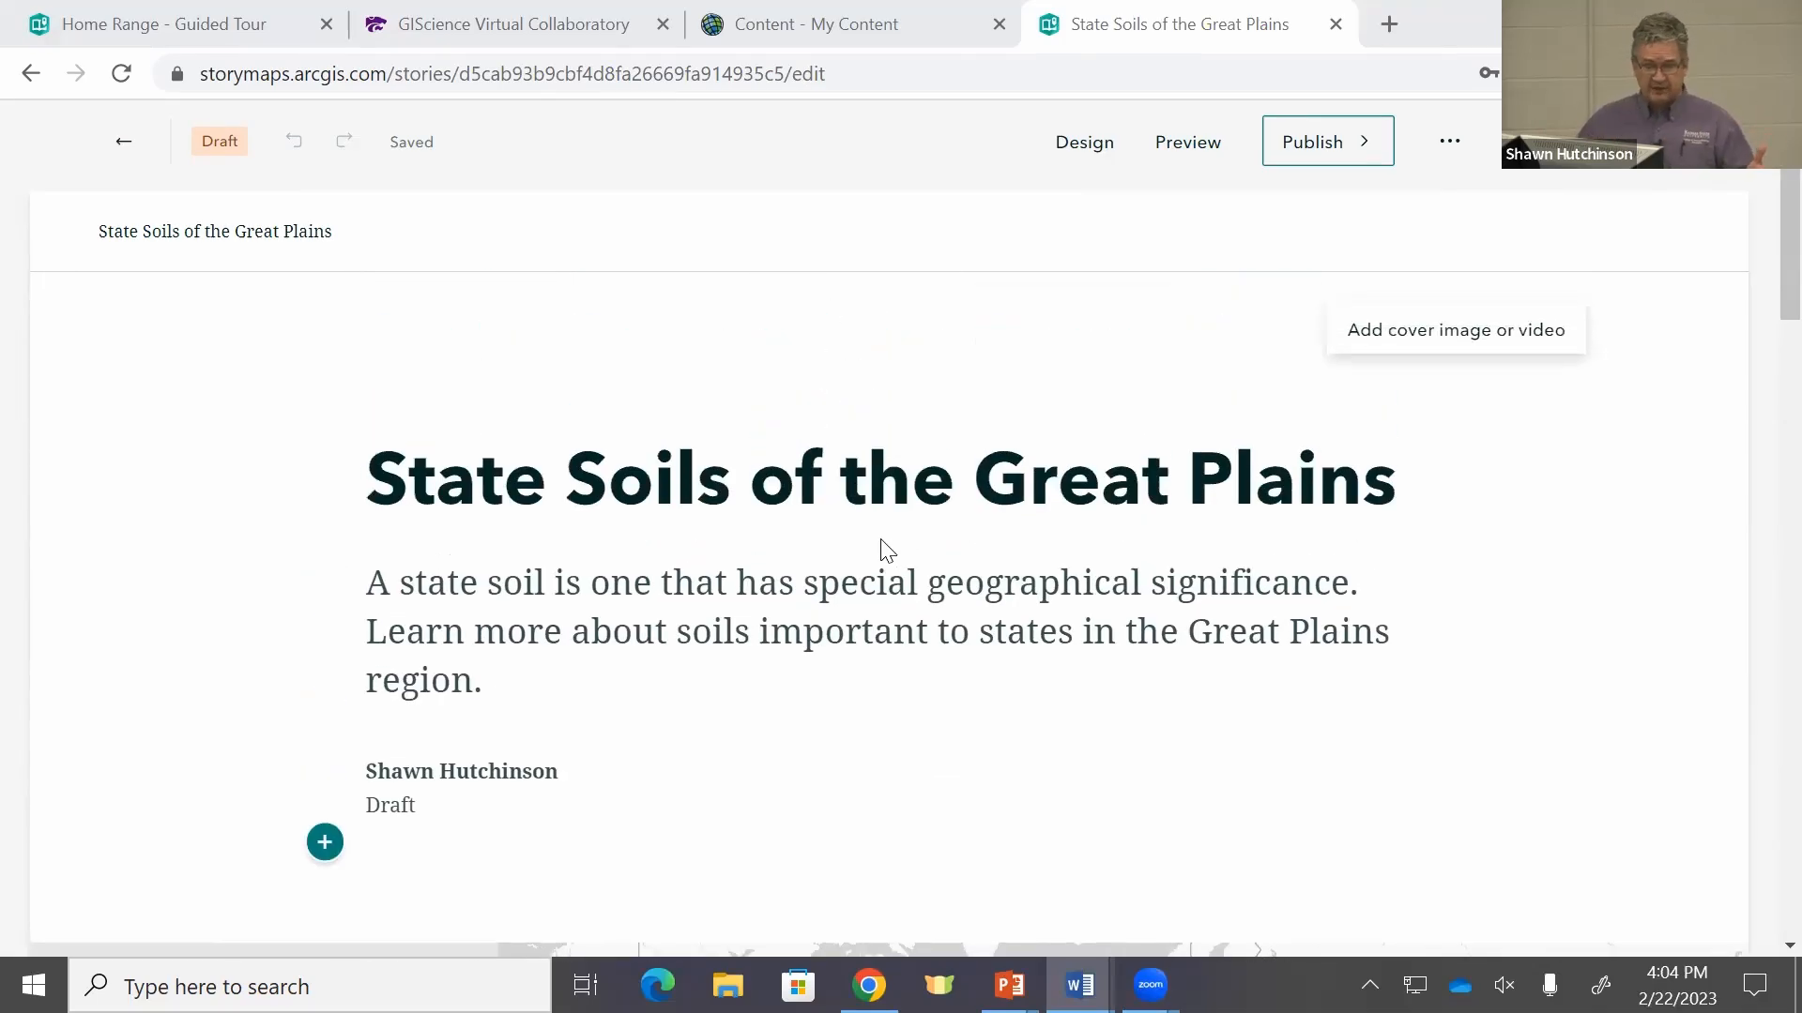
scroll(497, 882, down, 2)
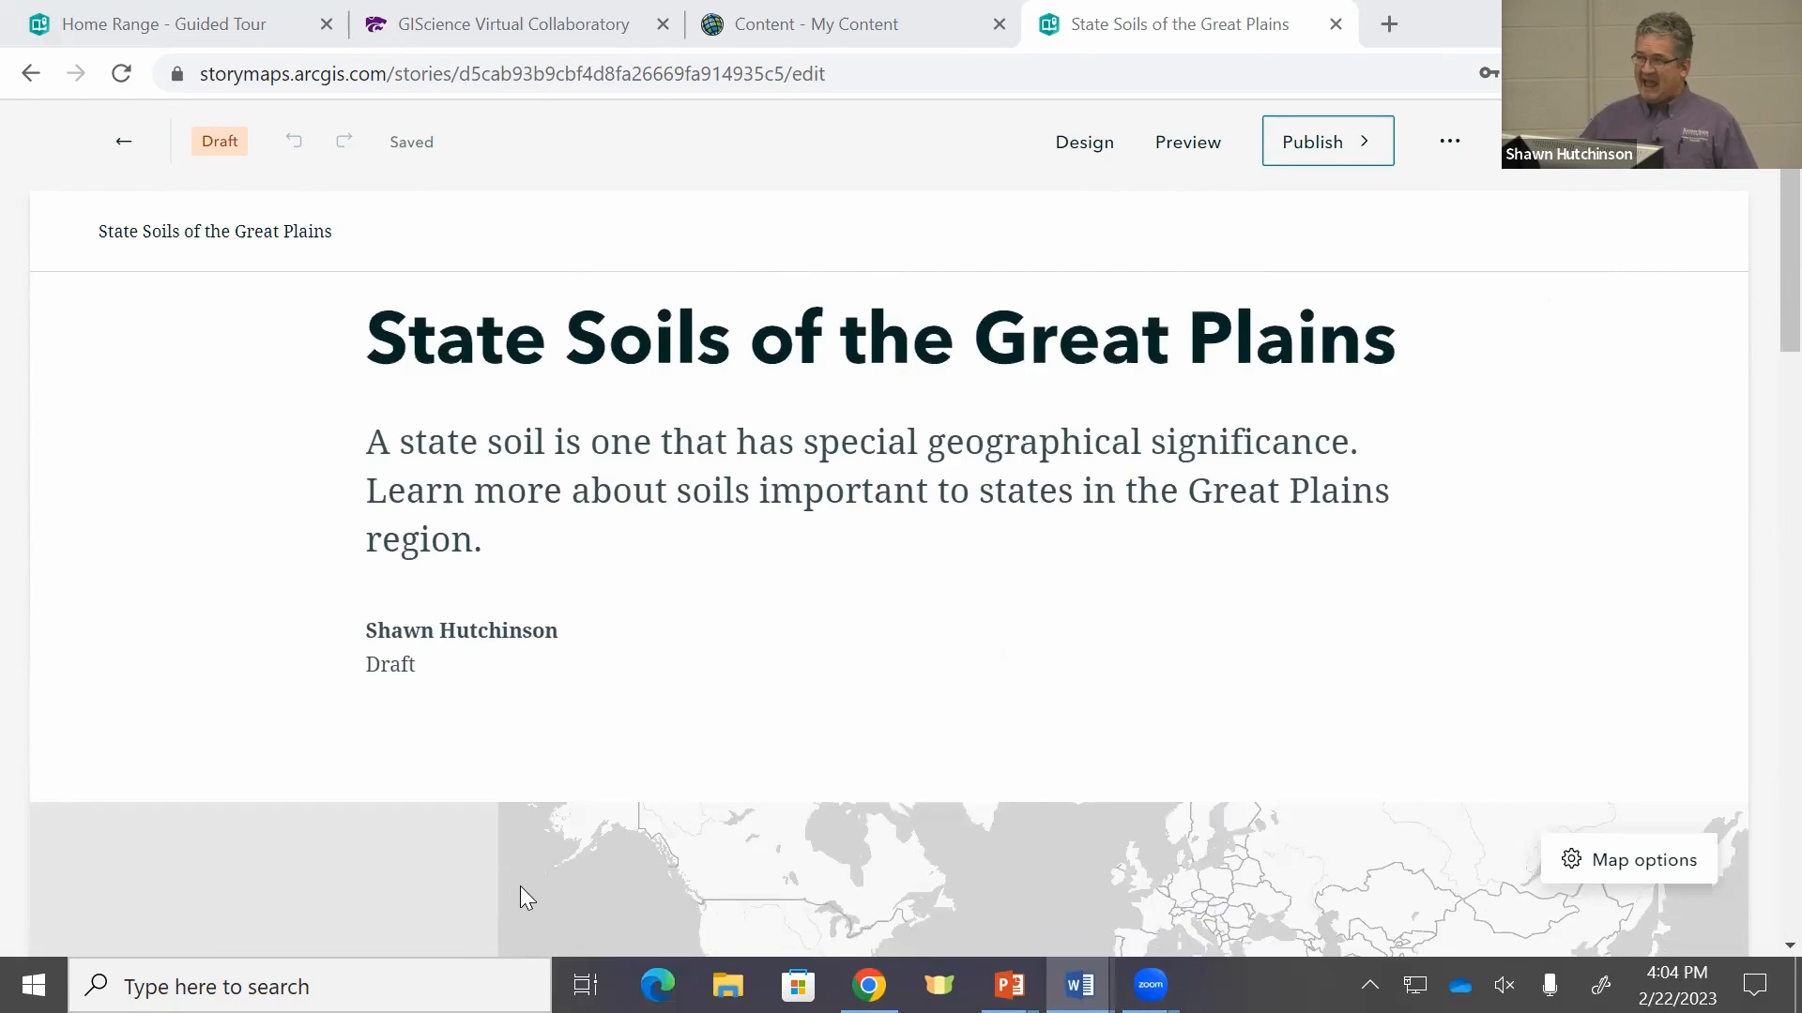
mouse_move(323, 706)
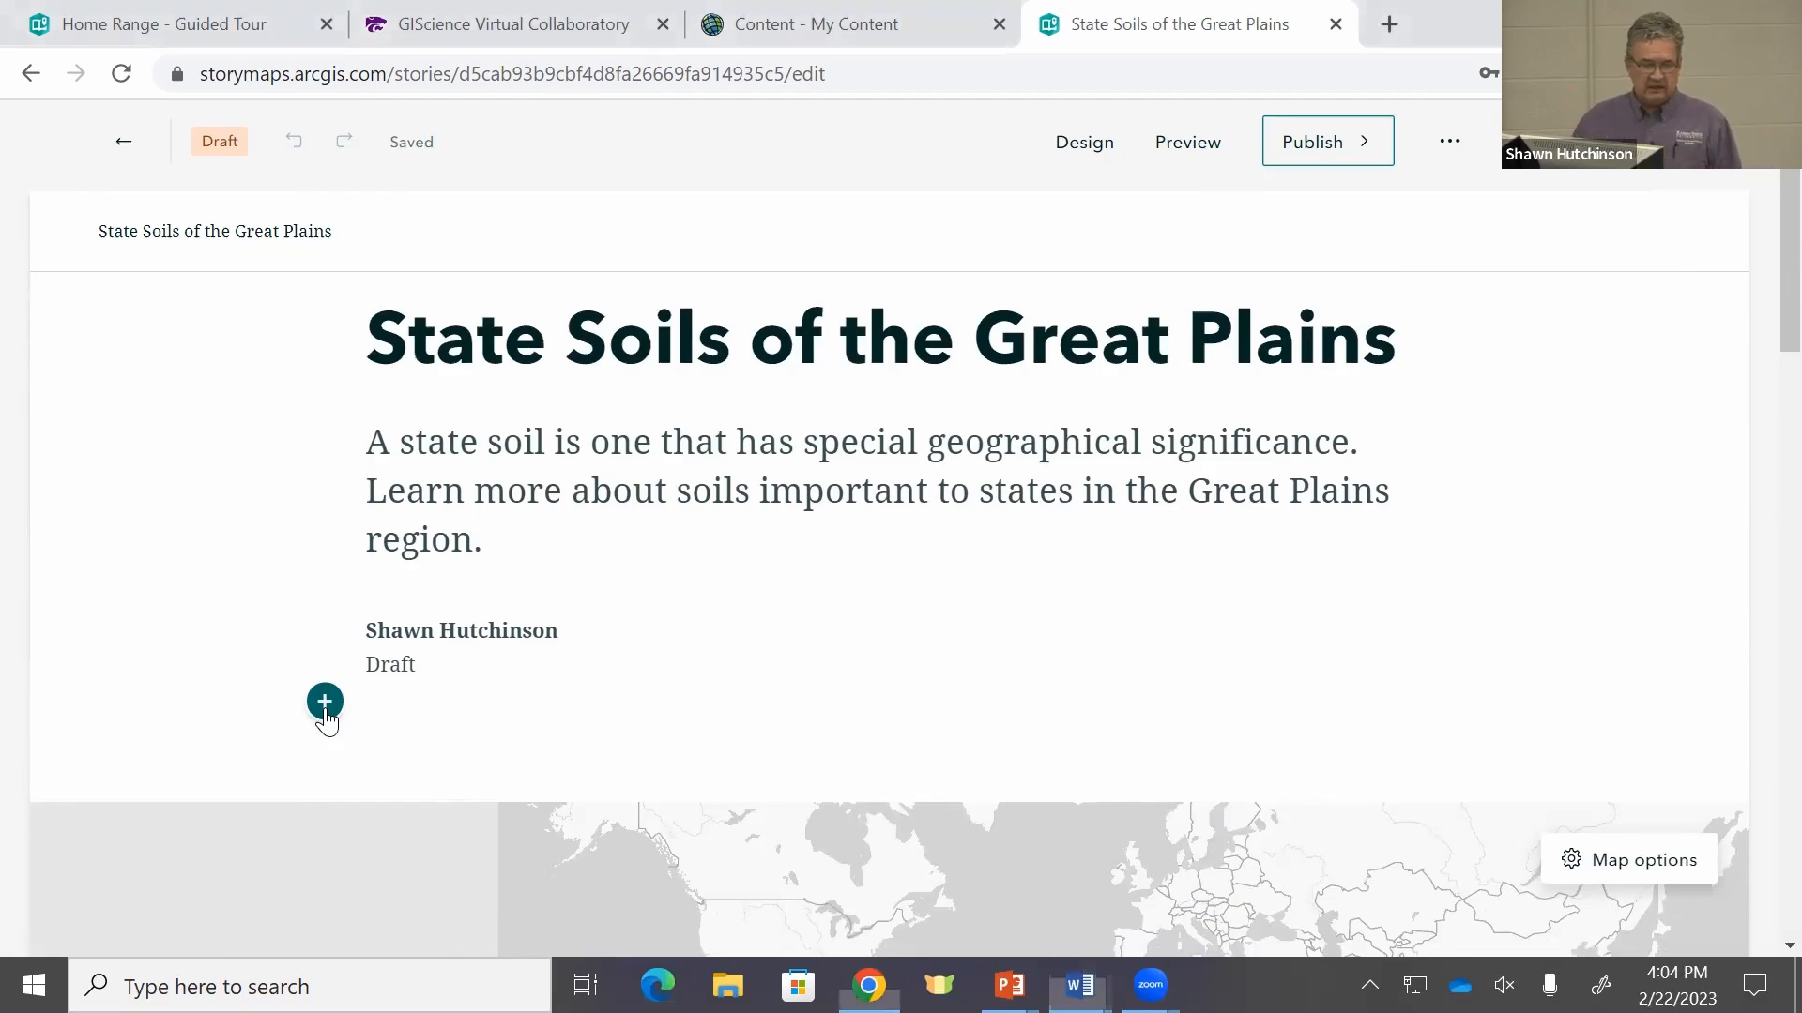
click(324, 710)
scroll(610, 702, down, 3)
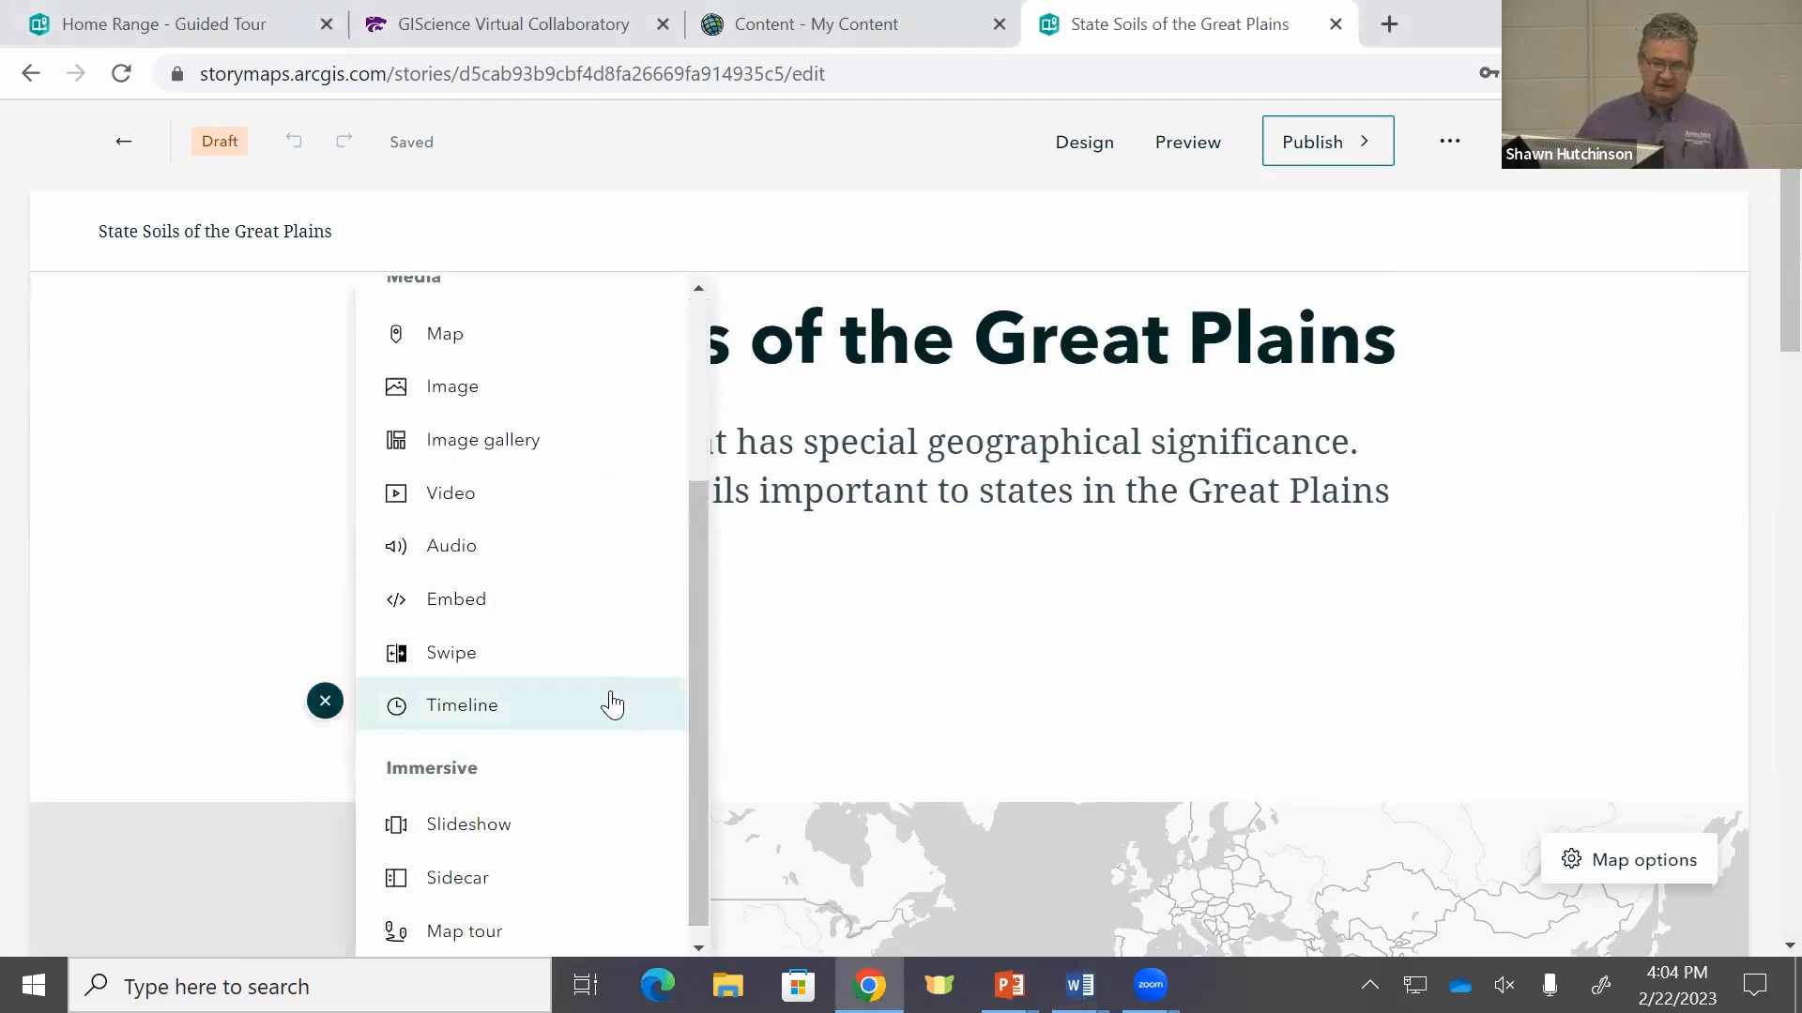
scroll(610, 702, up, 3)
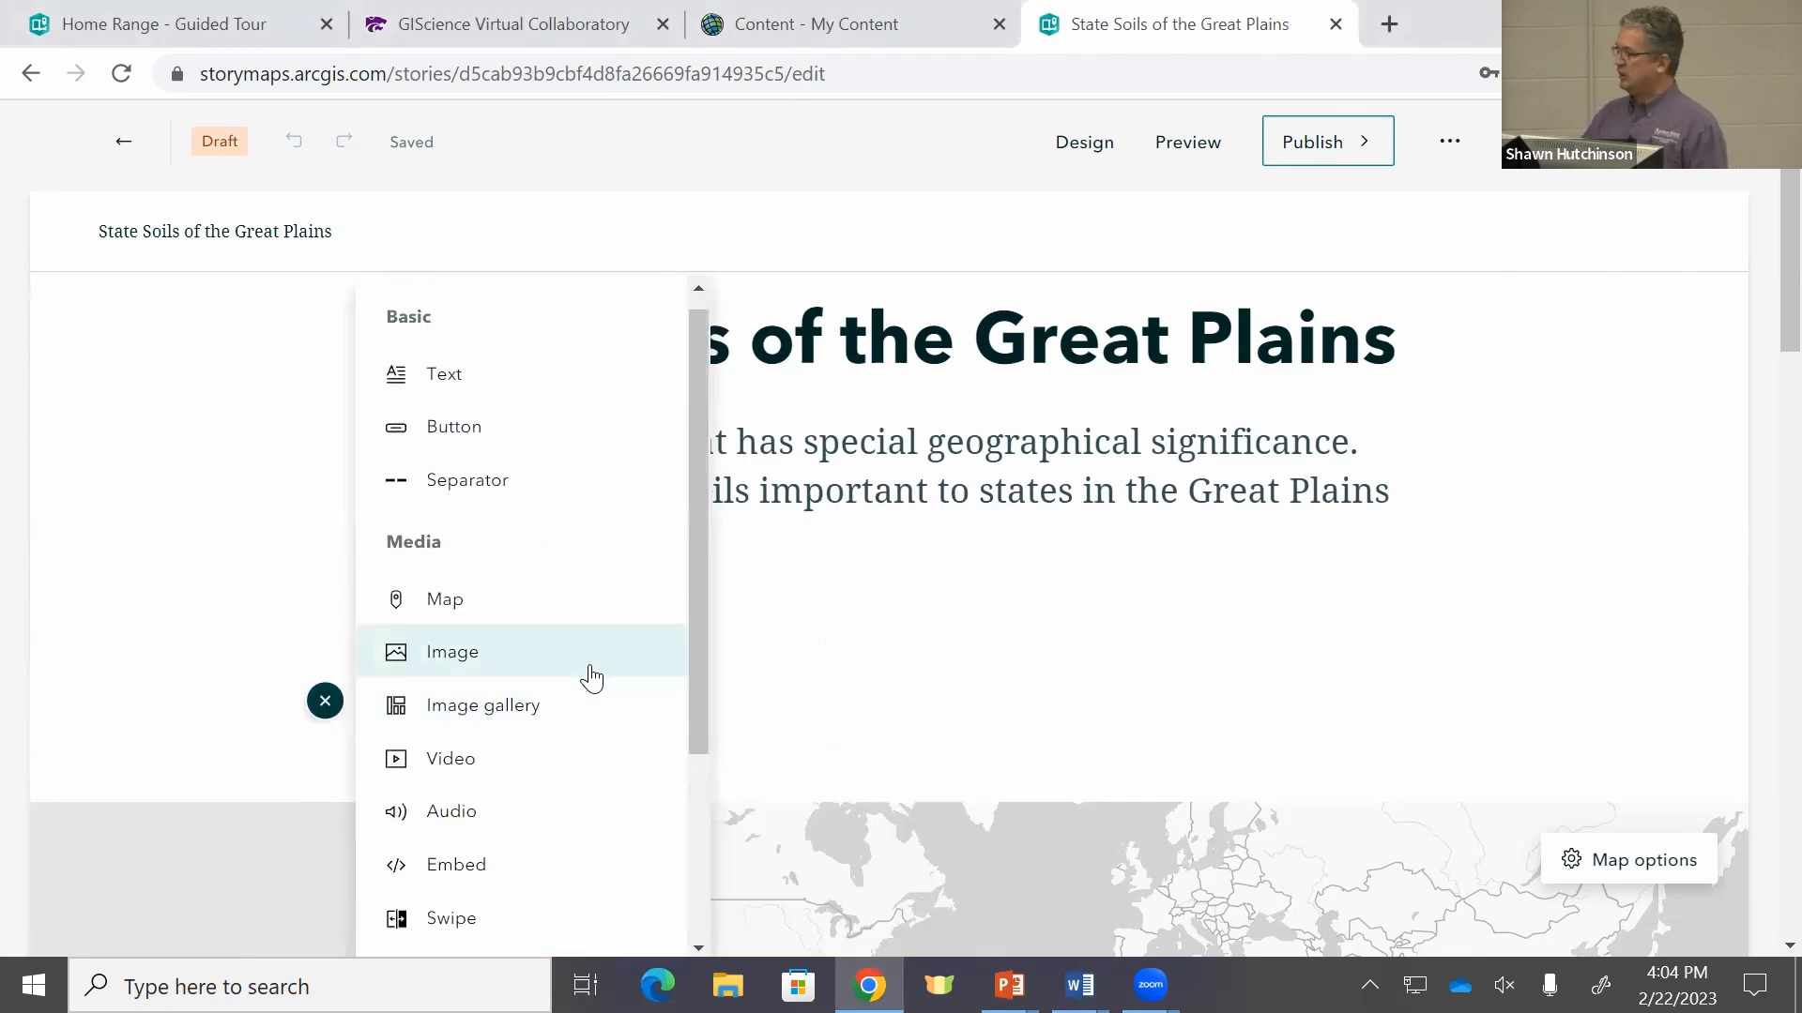
mouse_move(595, 672)
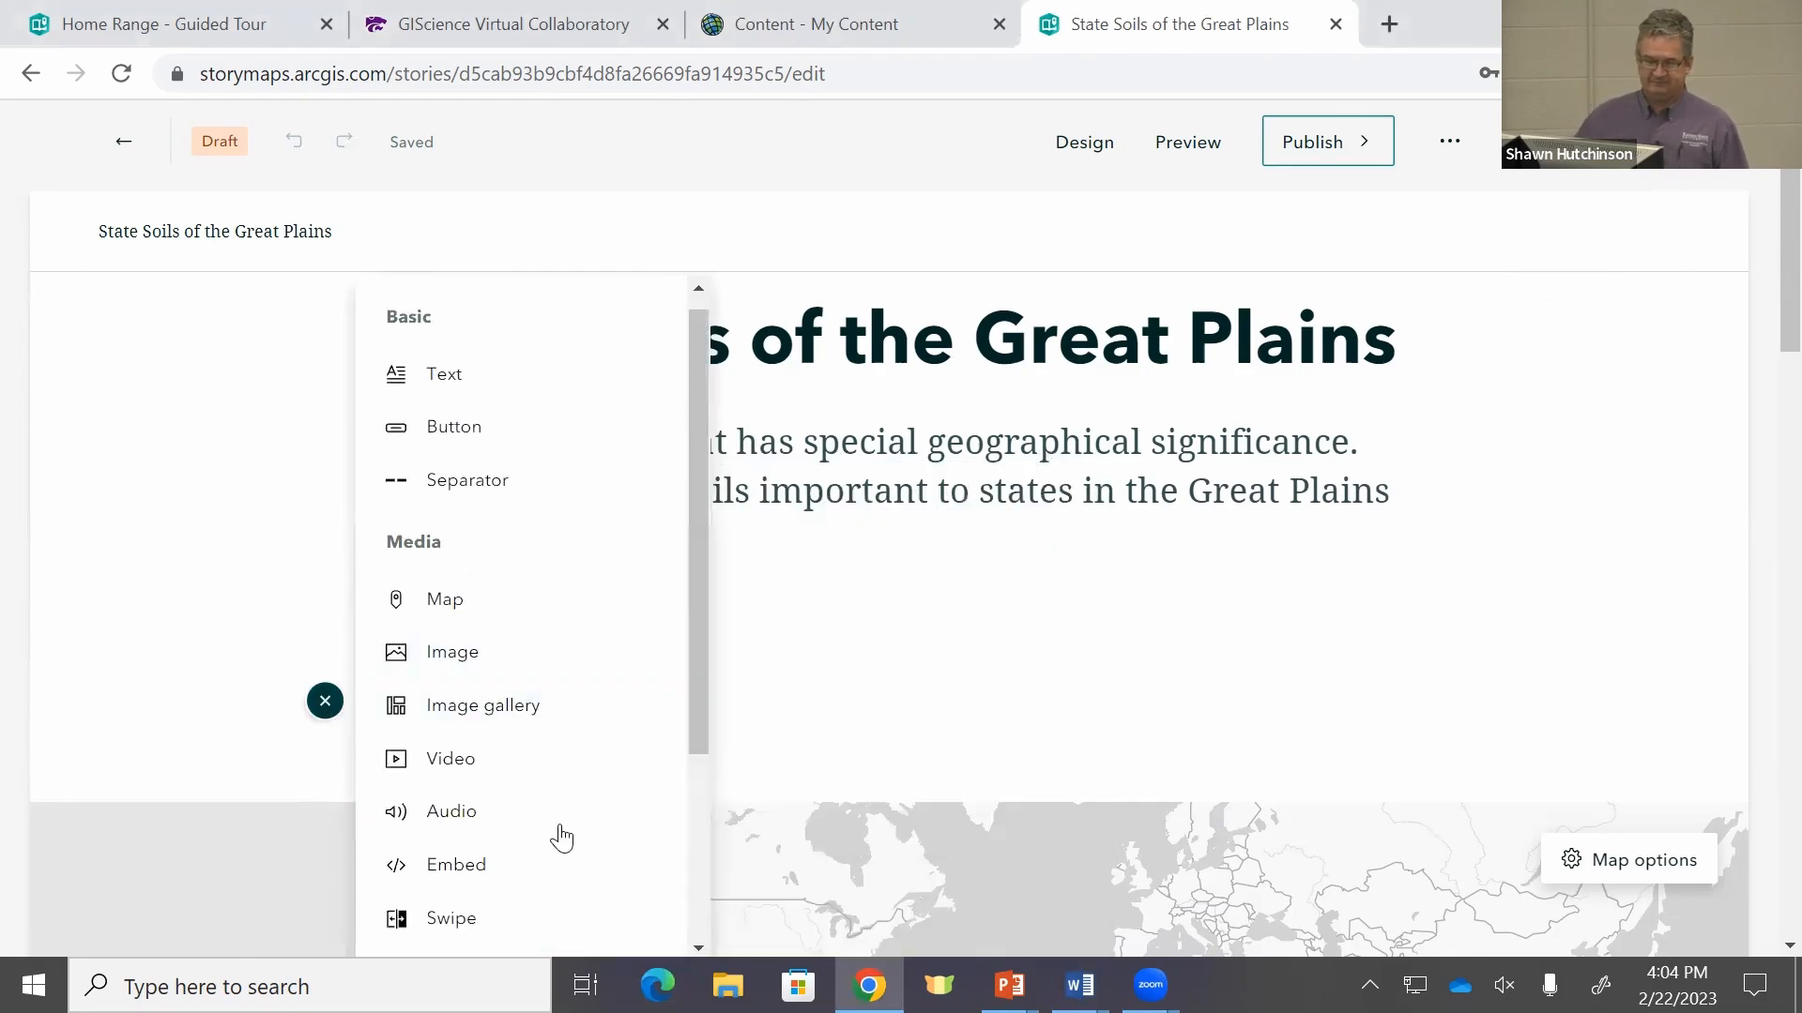
mouse_move(576, 762)
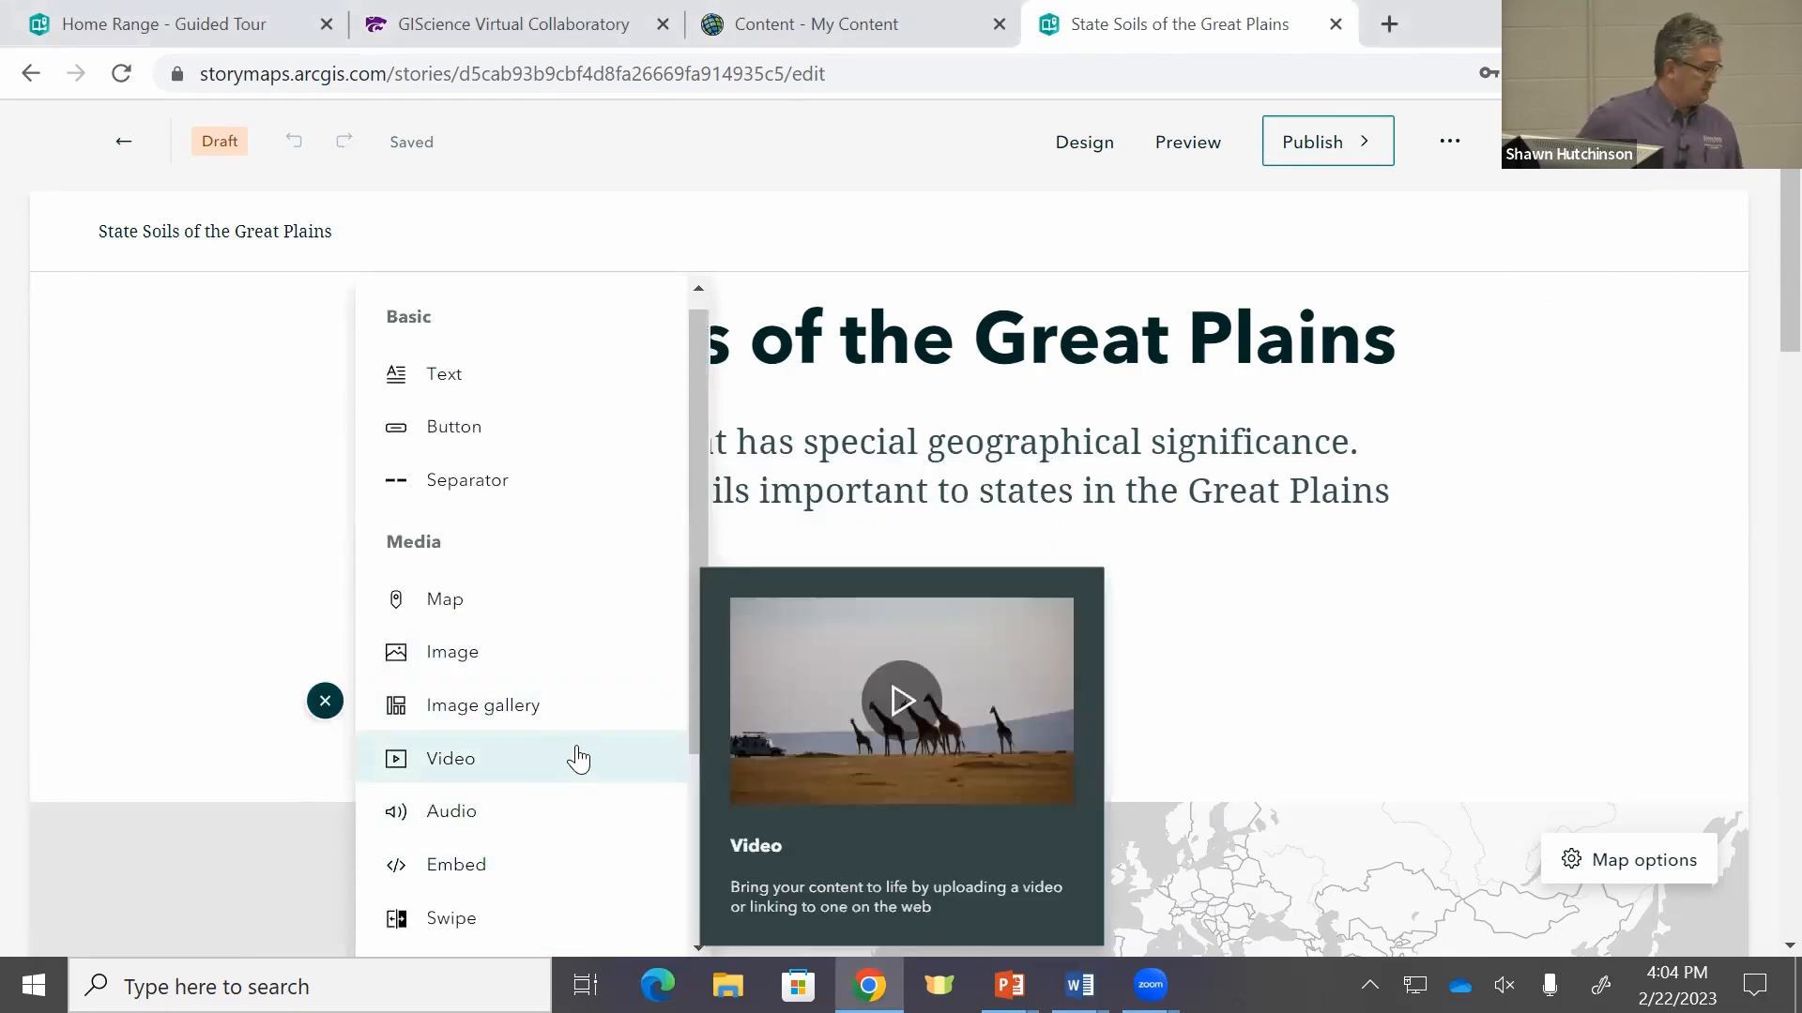
mouse_move(506, 396)
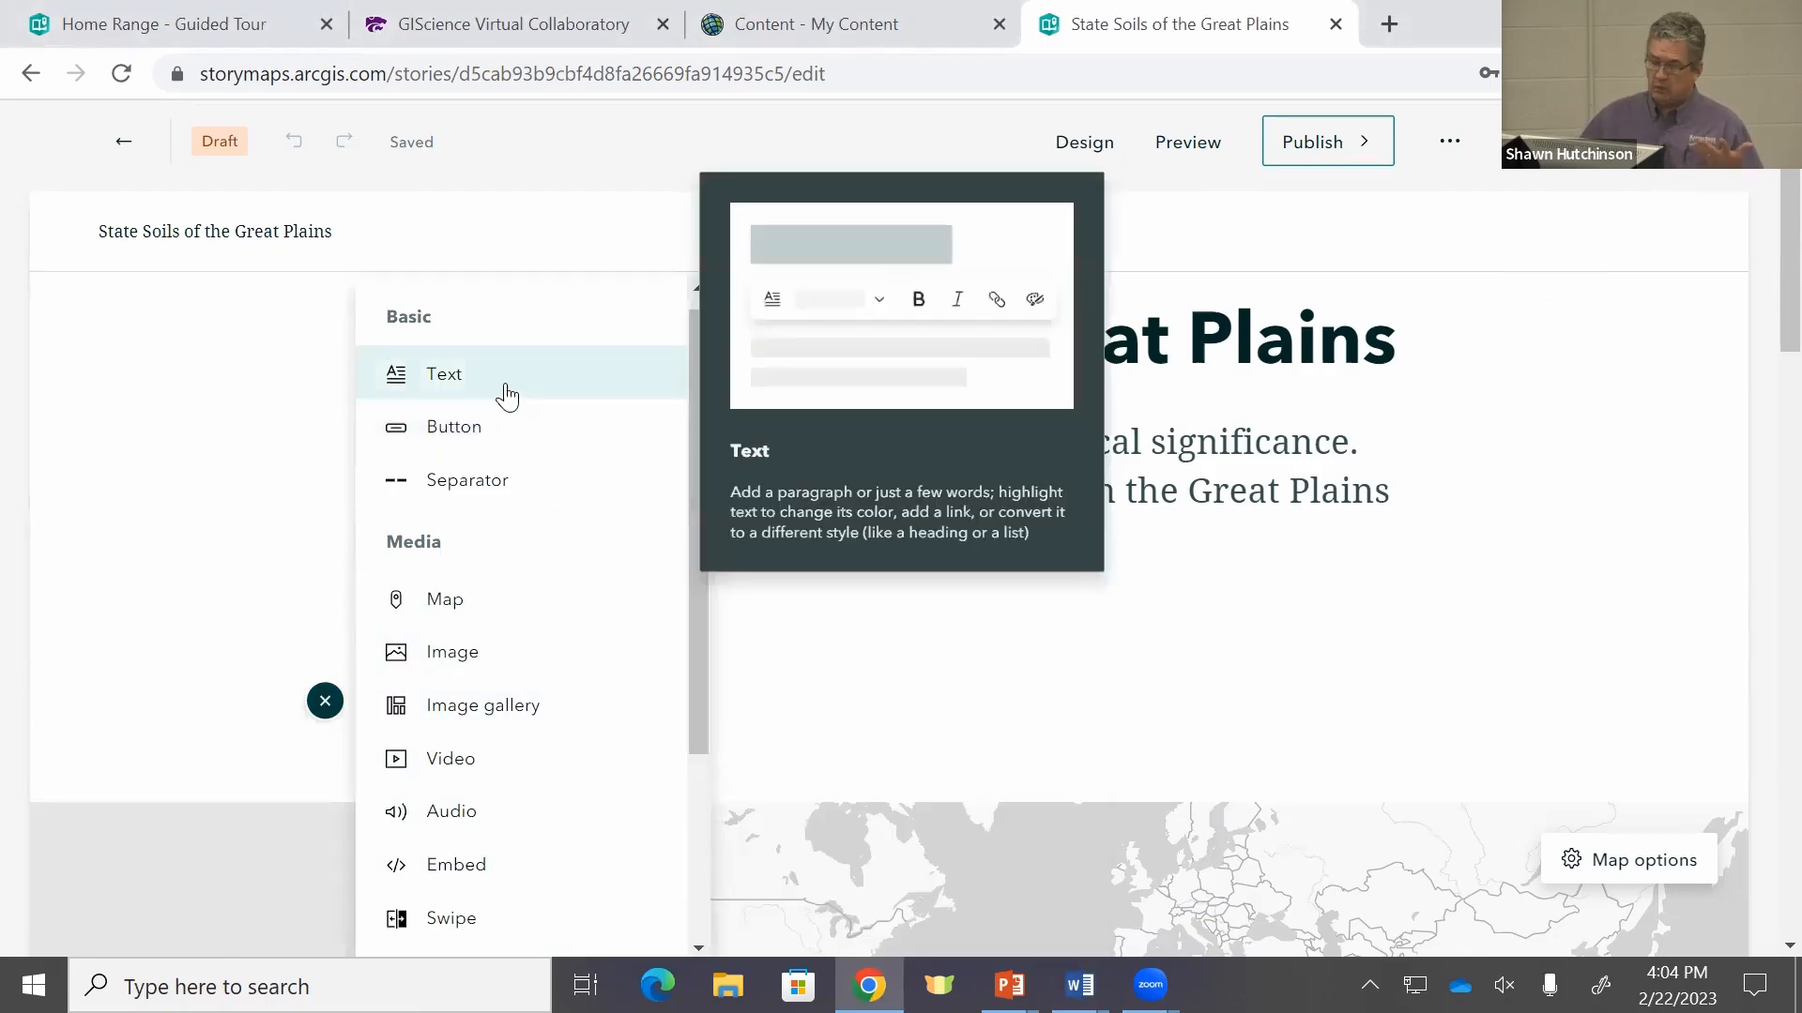
click(507, 396)
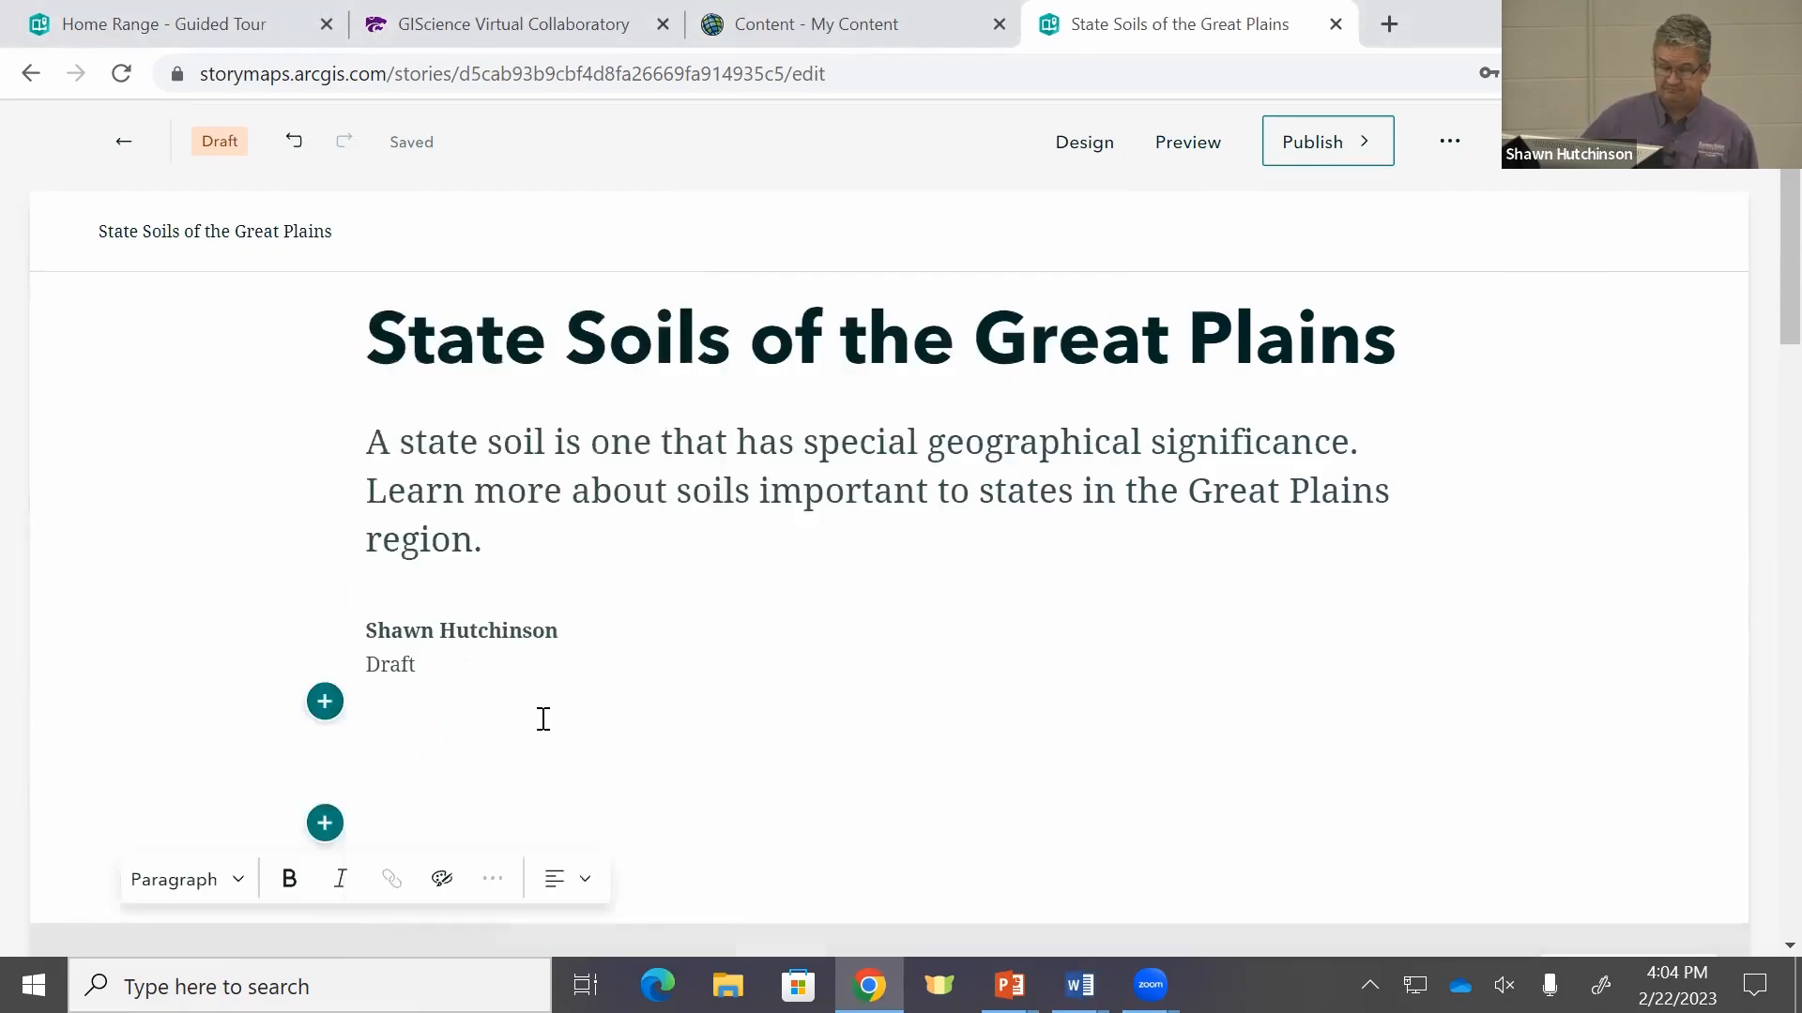
click(431, 825)
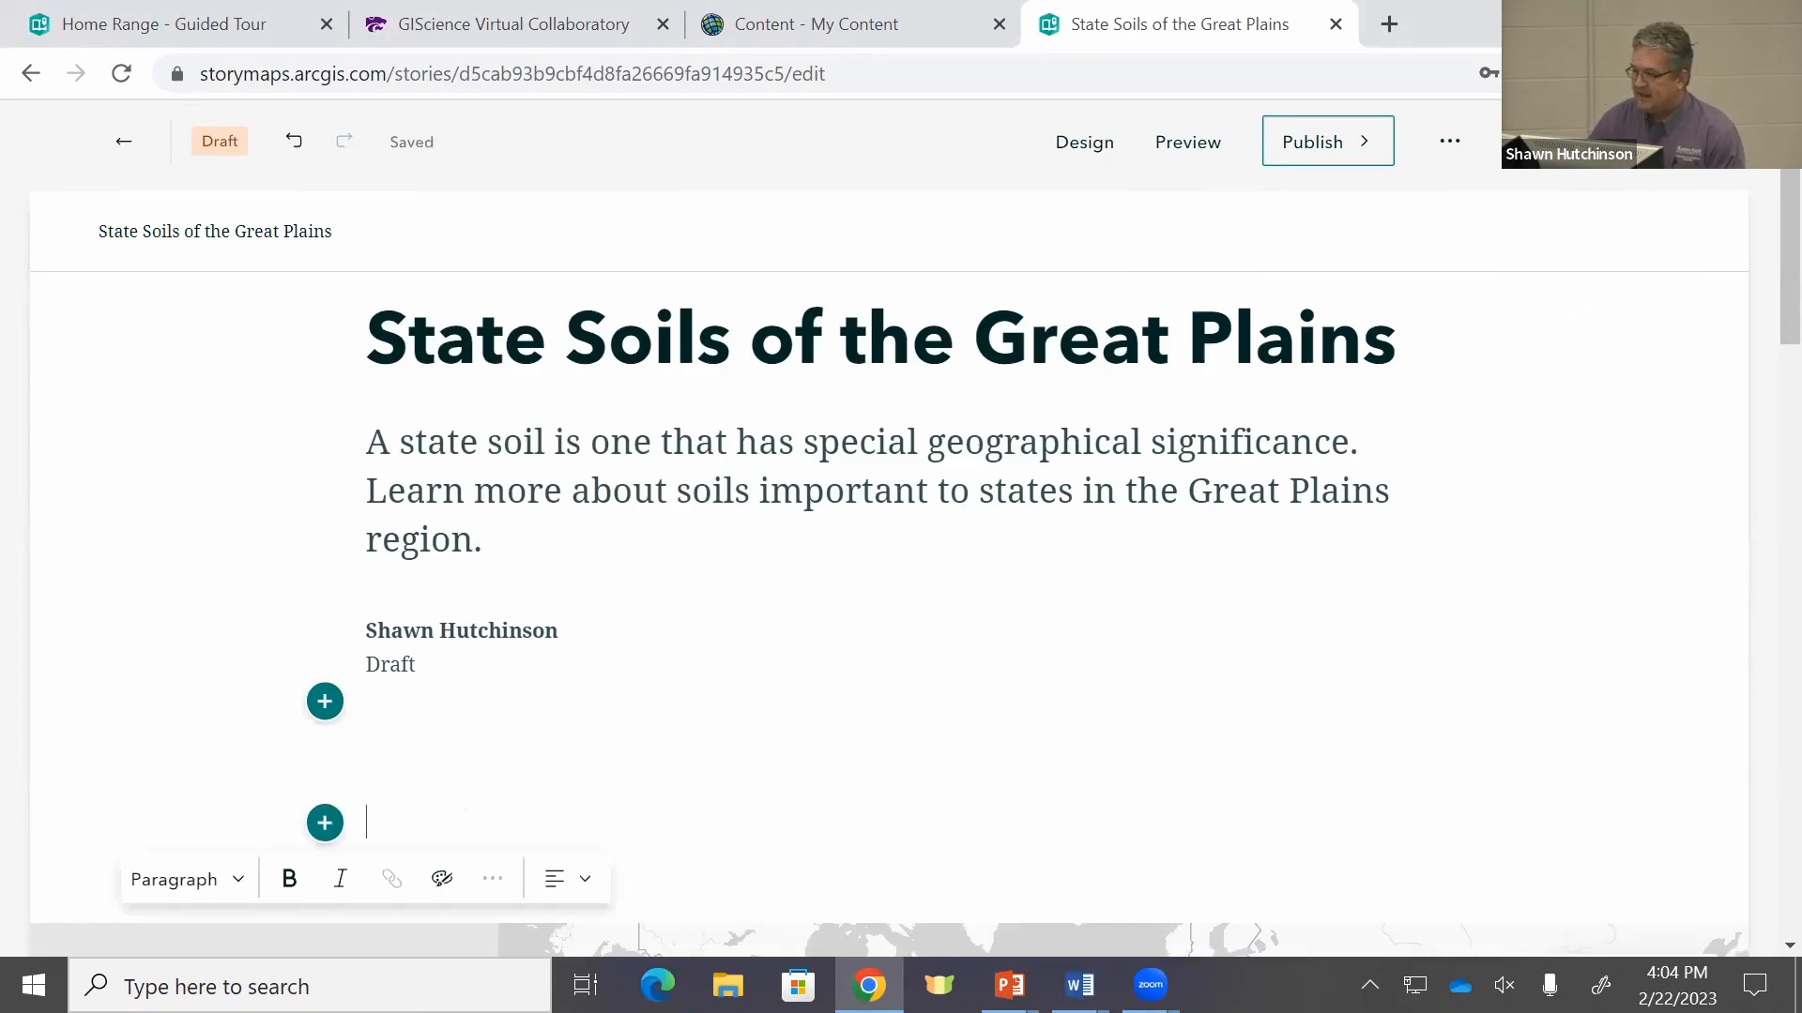
Step: Enter "About State Soils" in the empty text block and add another Text block directly beneath it
text(About)
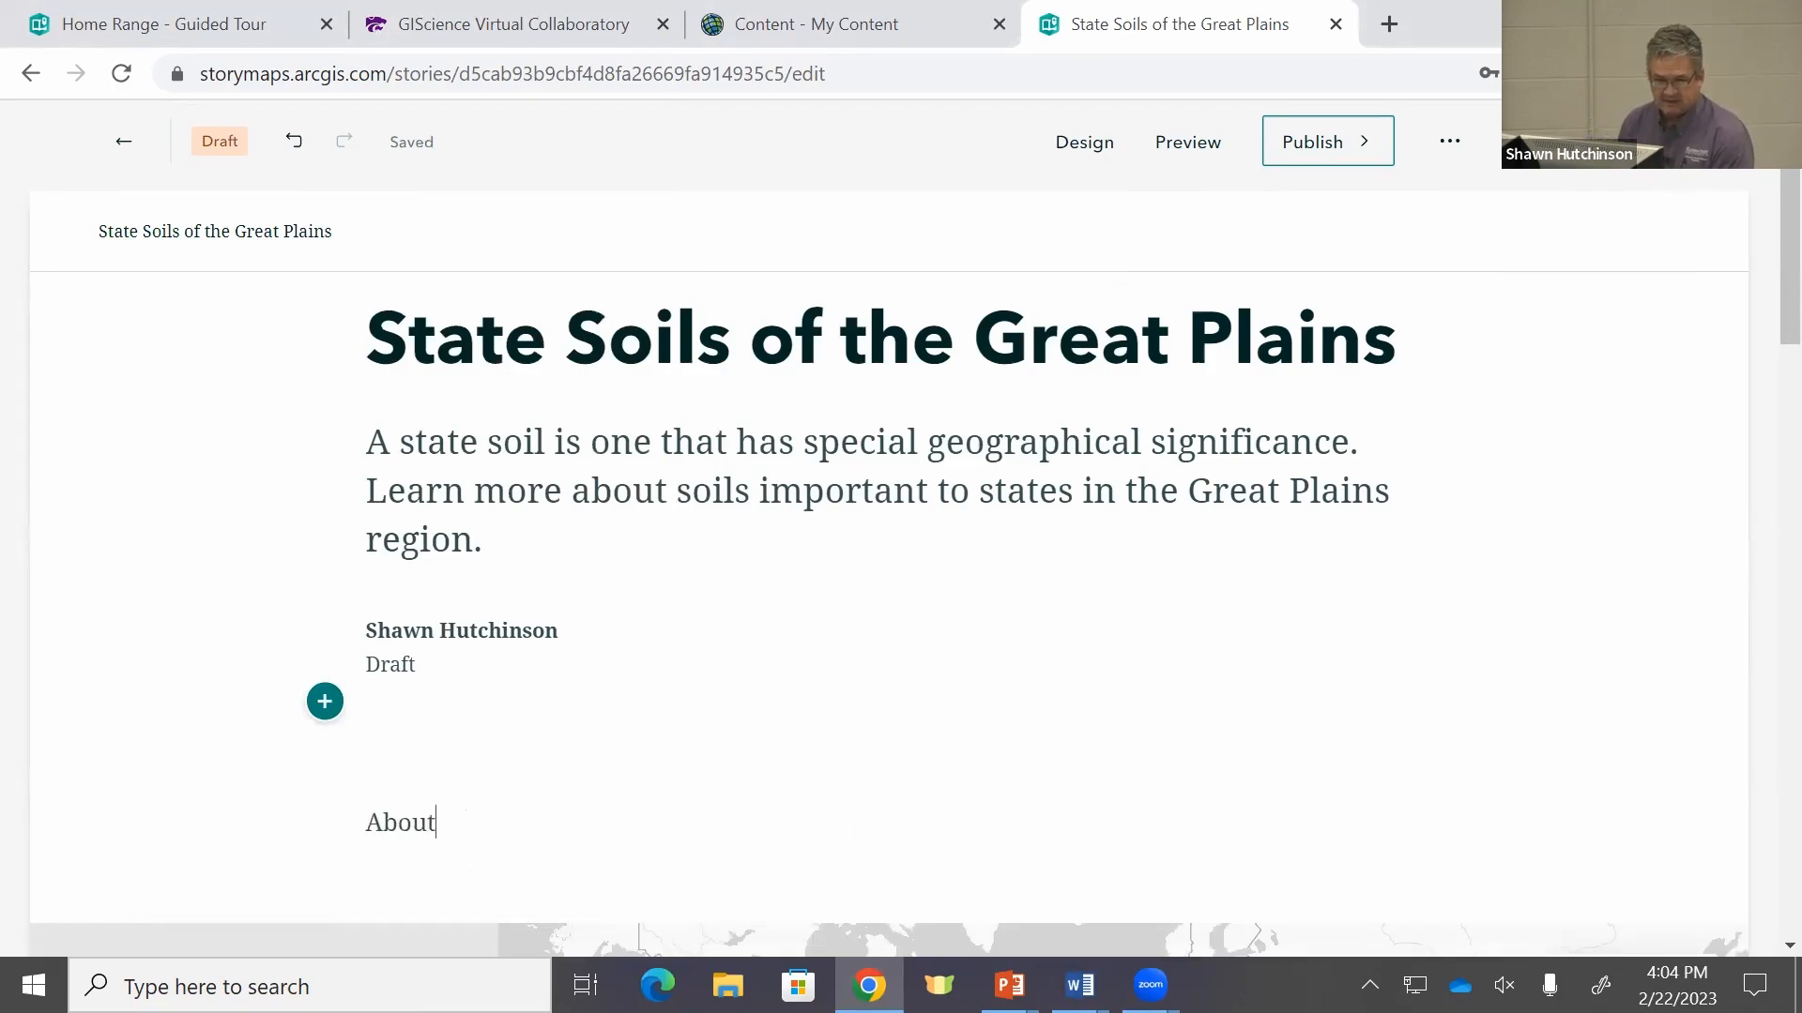
text( State Soils)
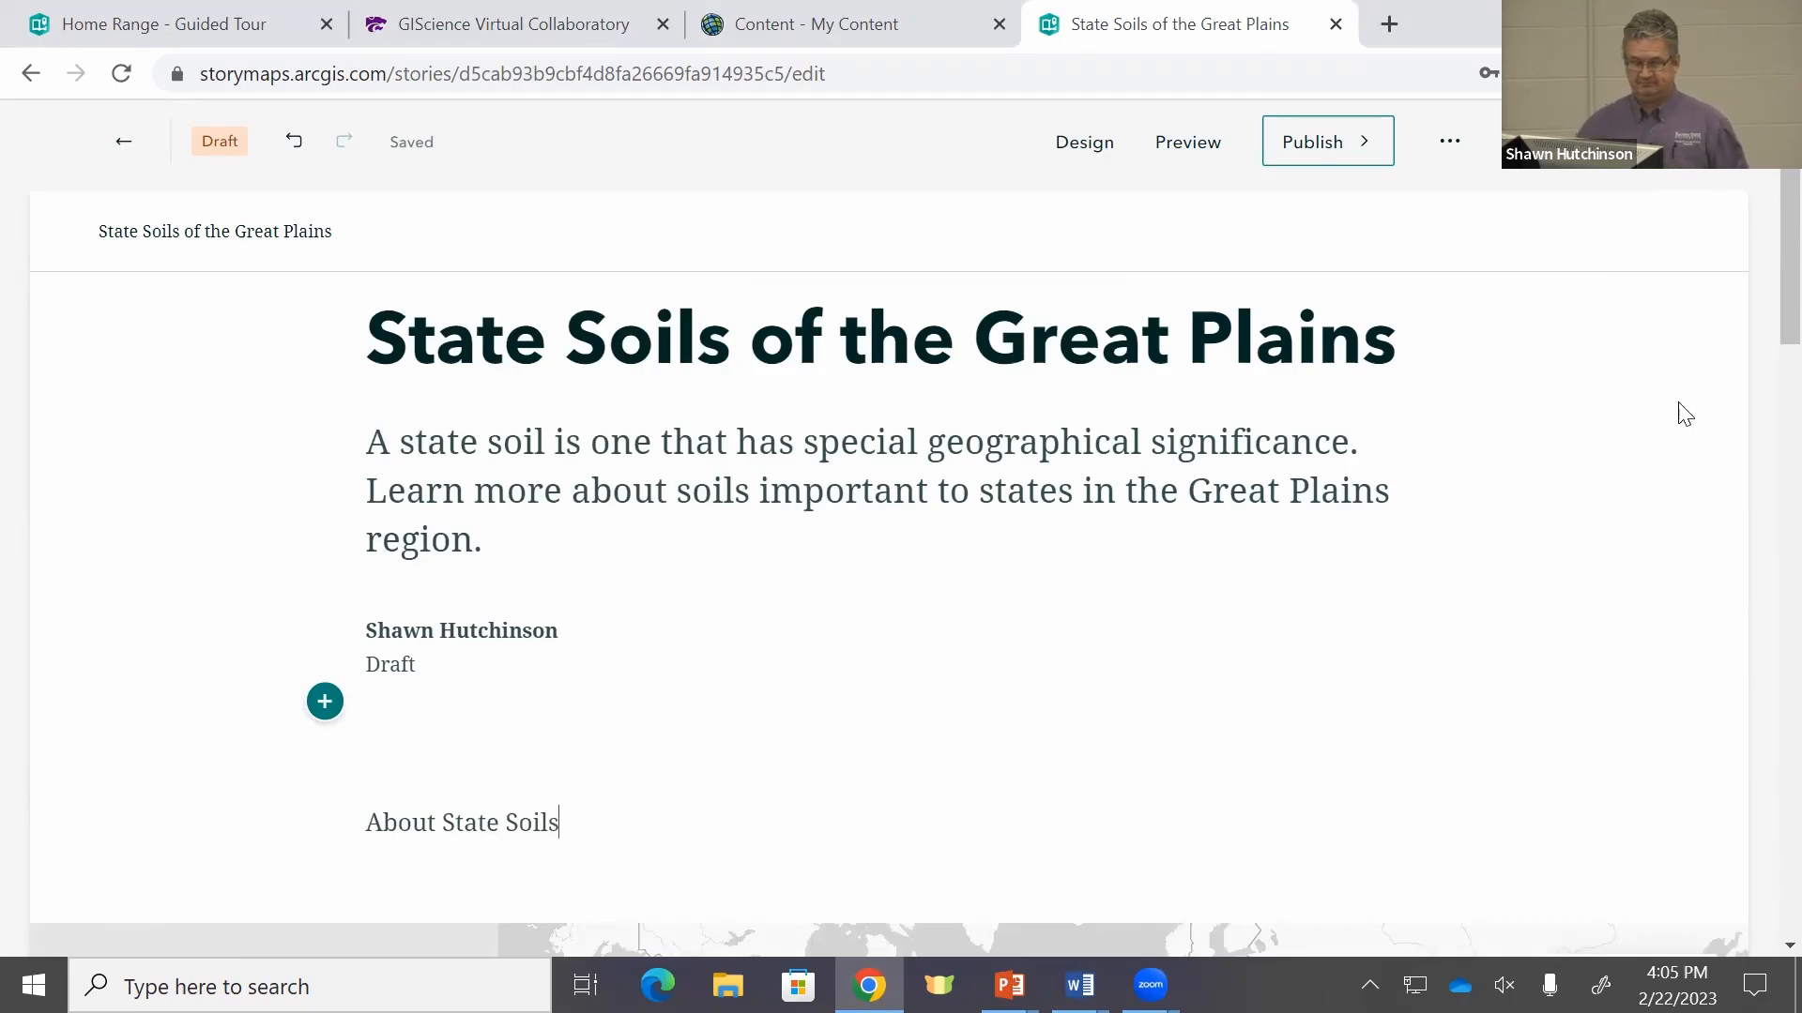
scroll(1432, 592, down, 5)
mouse_move(324, 451)
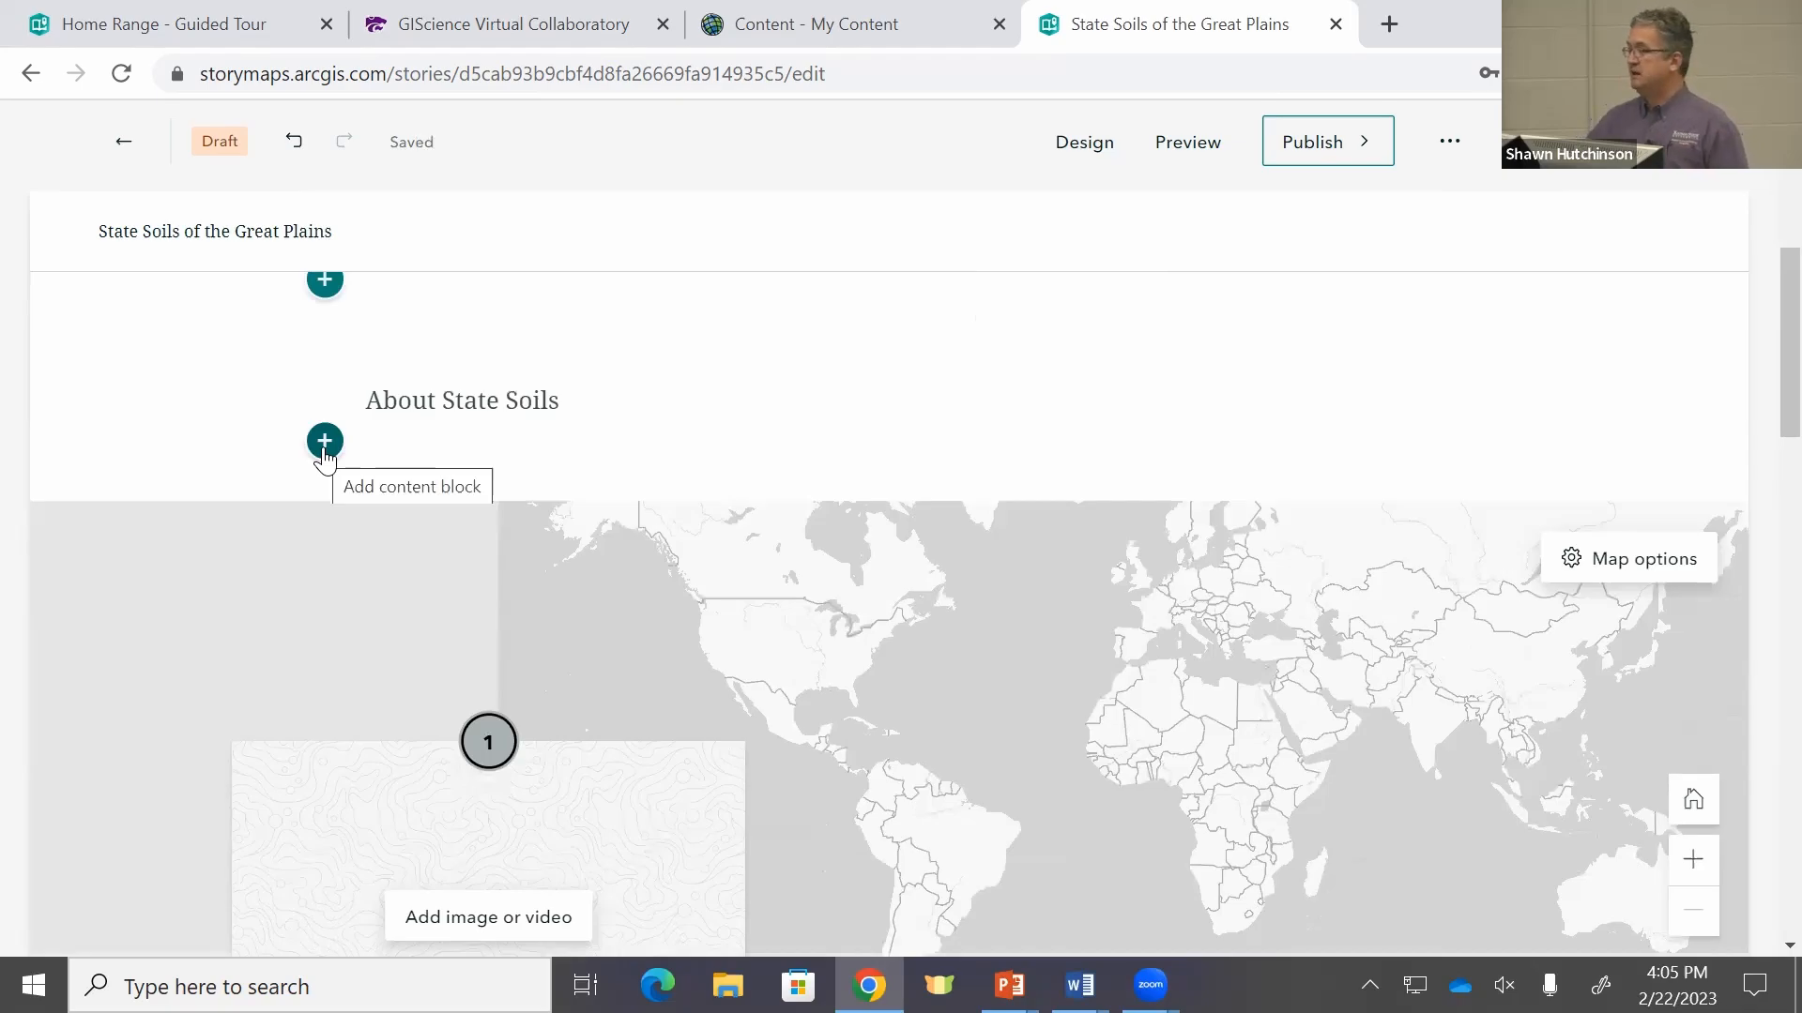
click(325, 443)
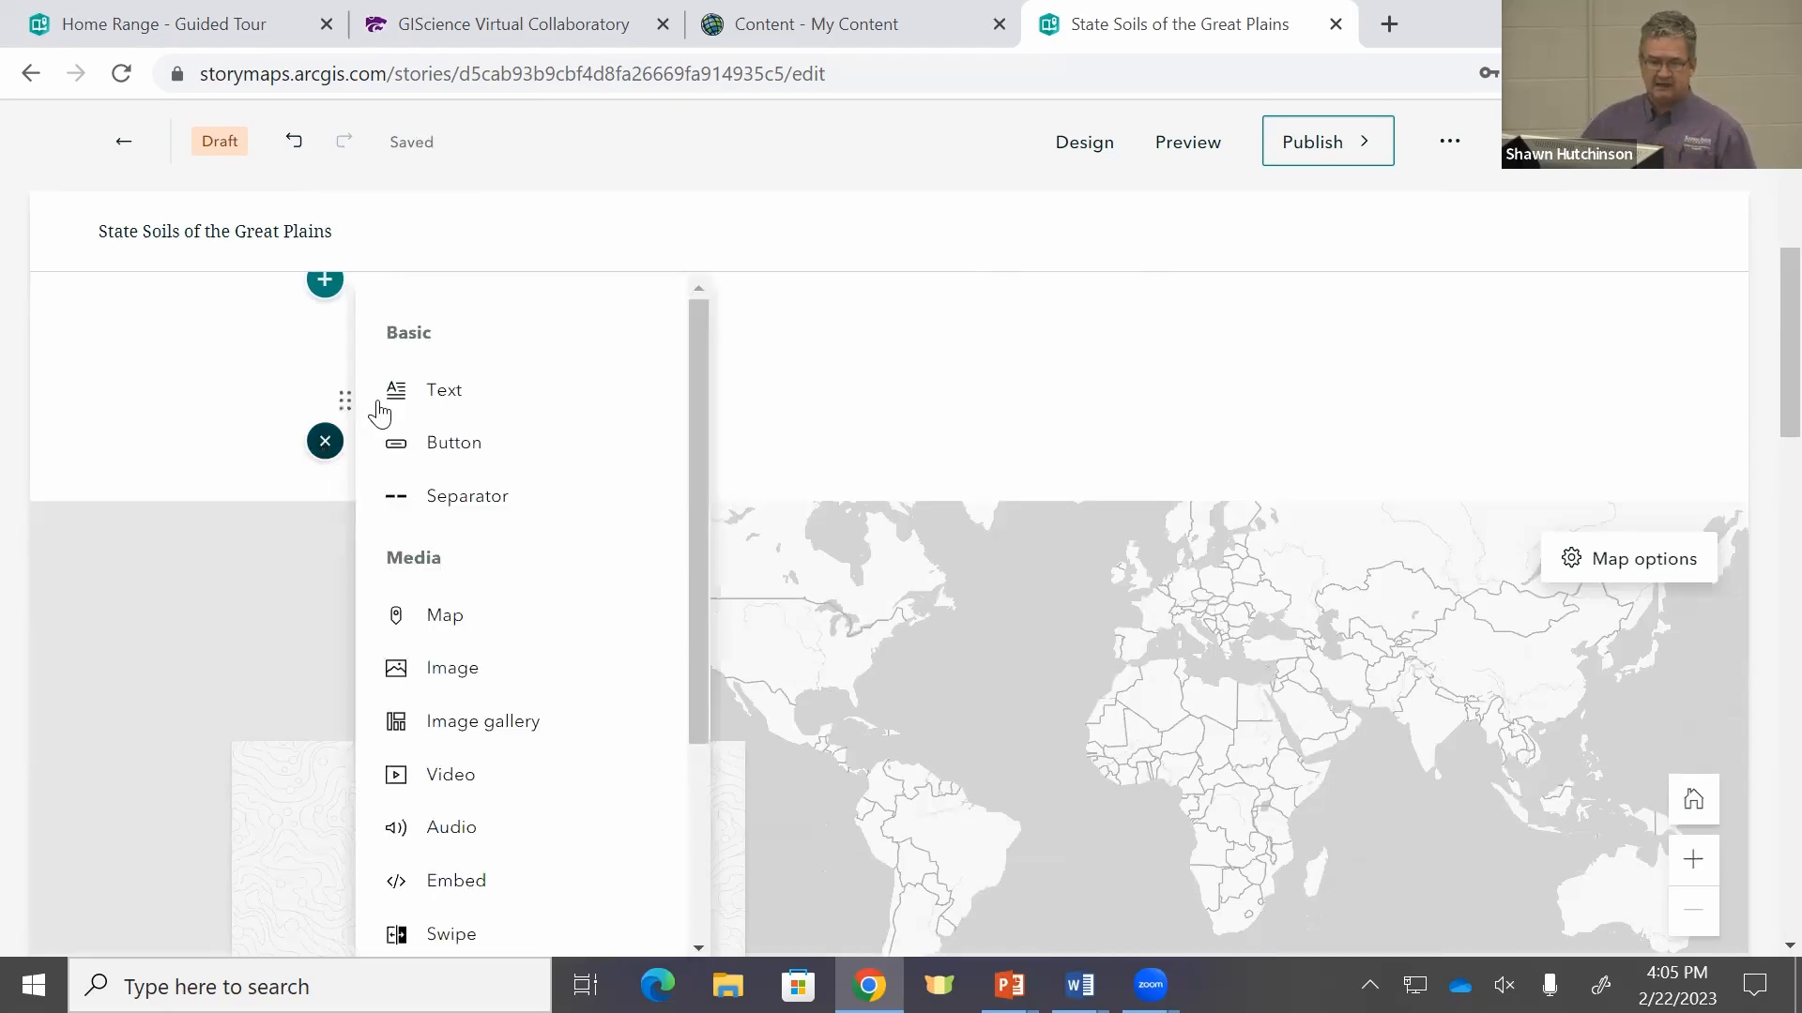
click(431, 394)
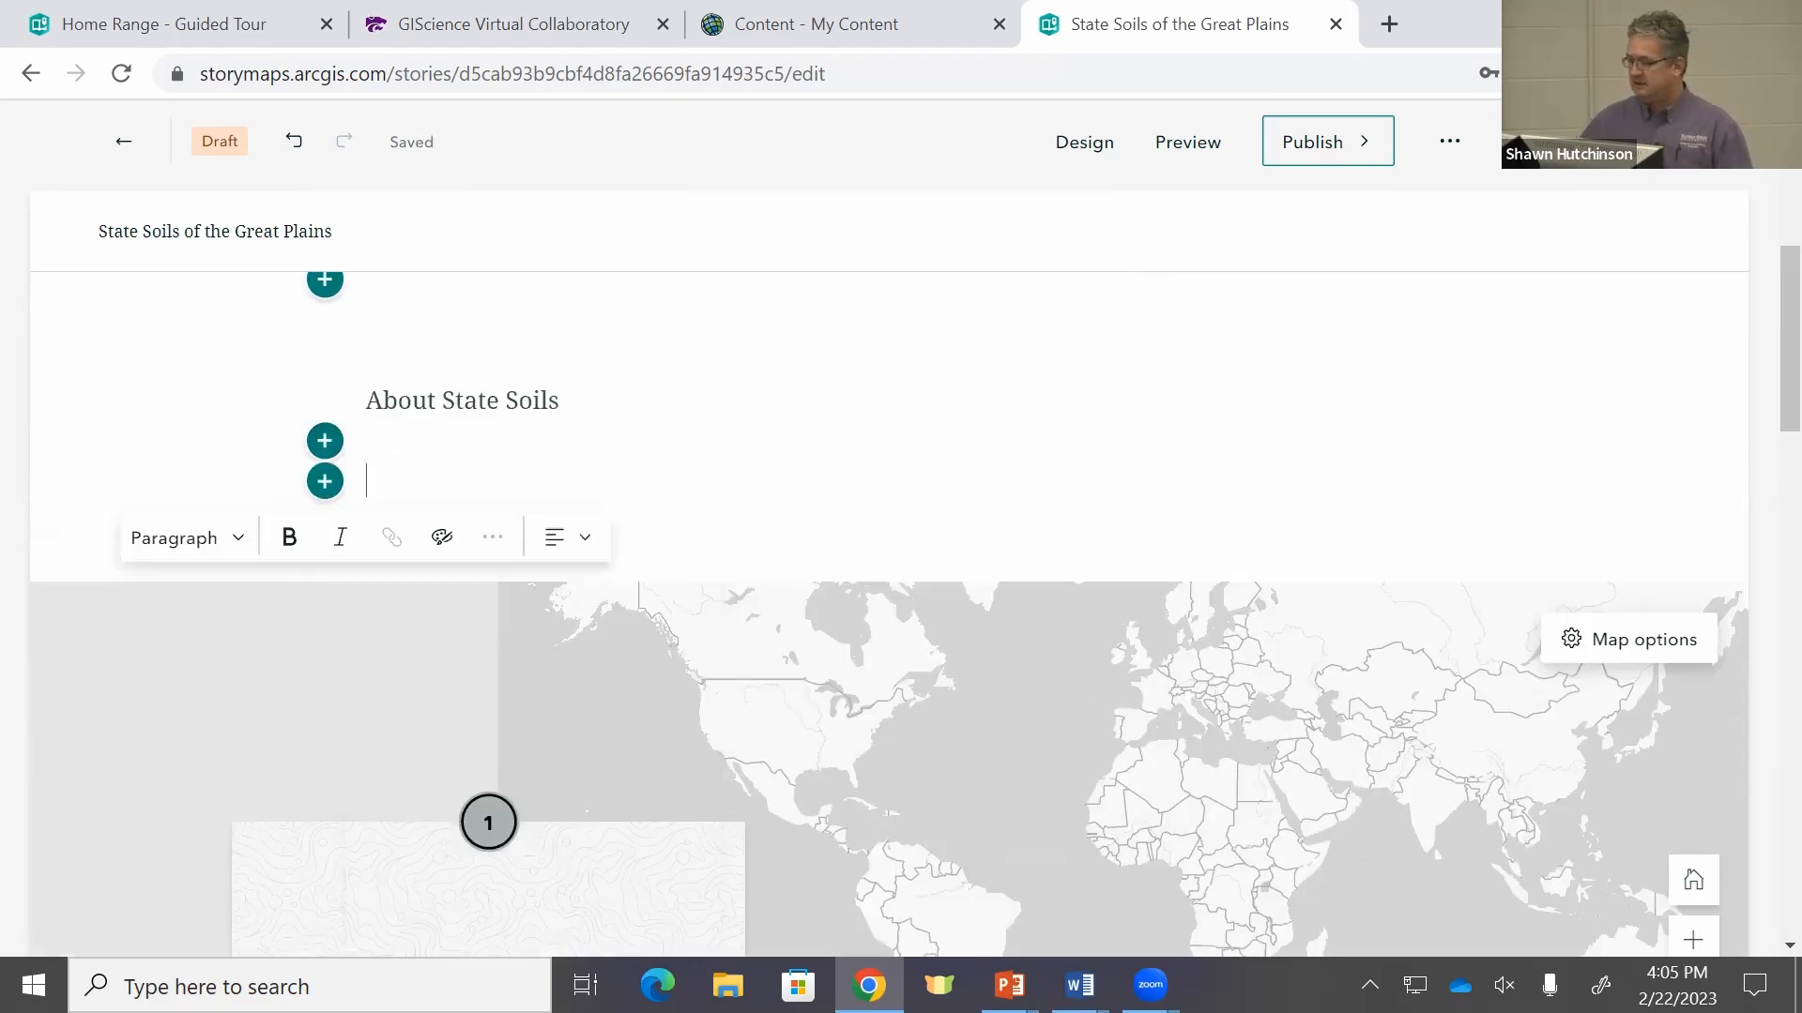
Step: Copy the two About State Soils paragraphs from the Word document into the story beneath the "About State Soils" line
key(alt+Tab)
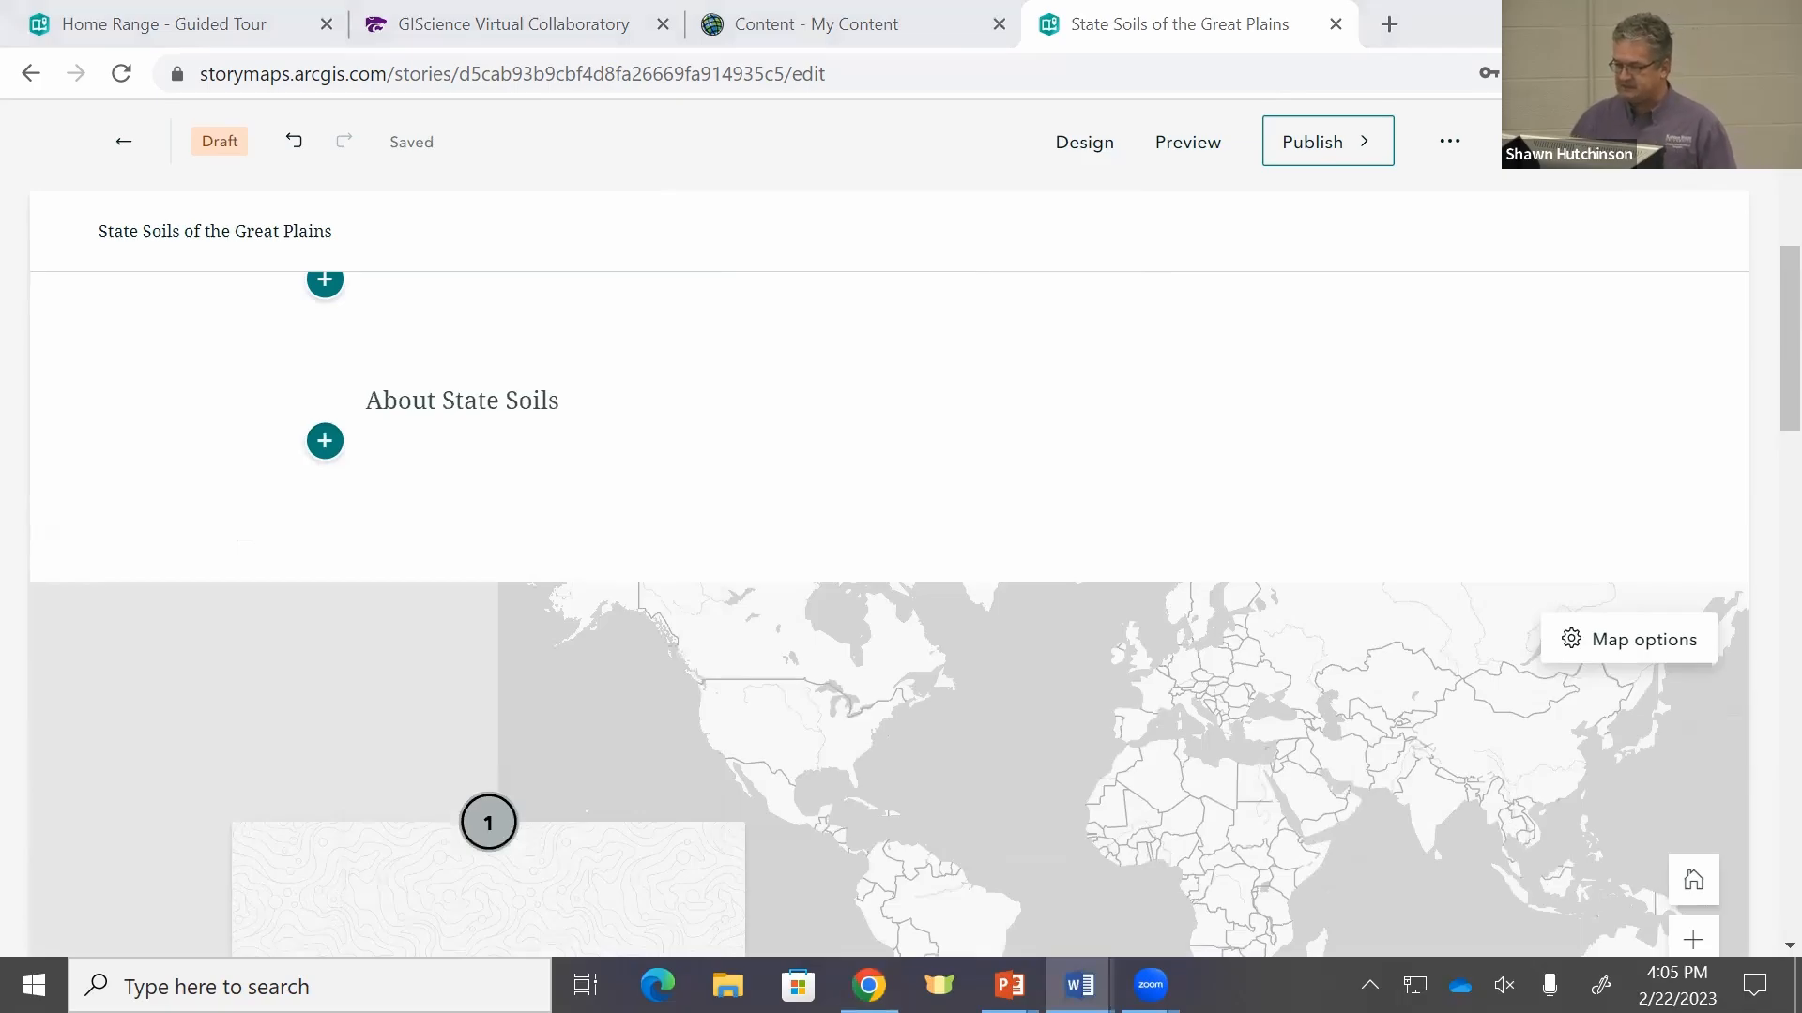
right_click(442, 519)
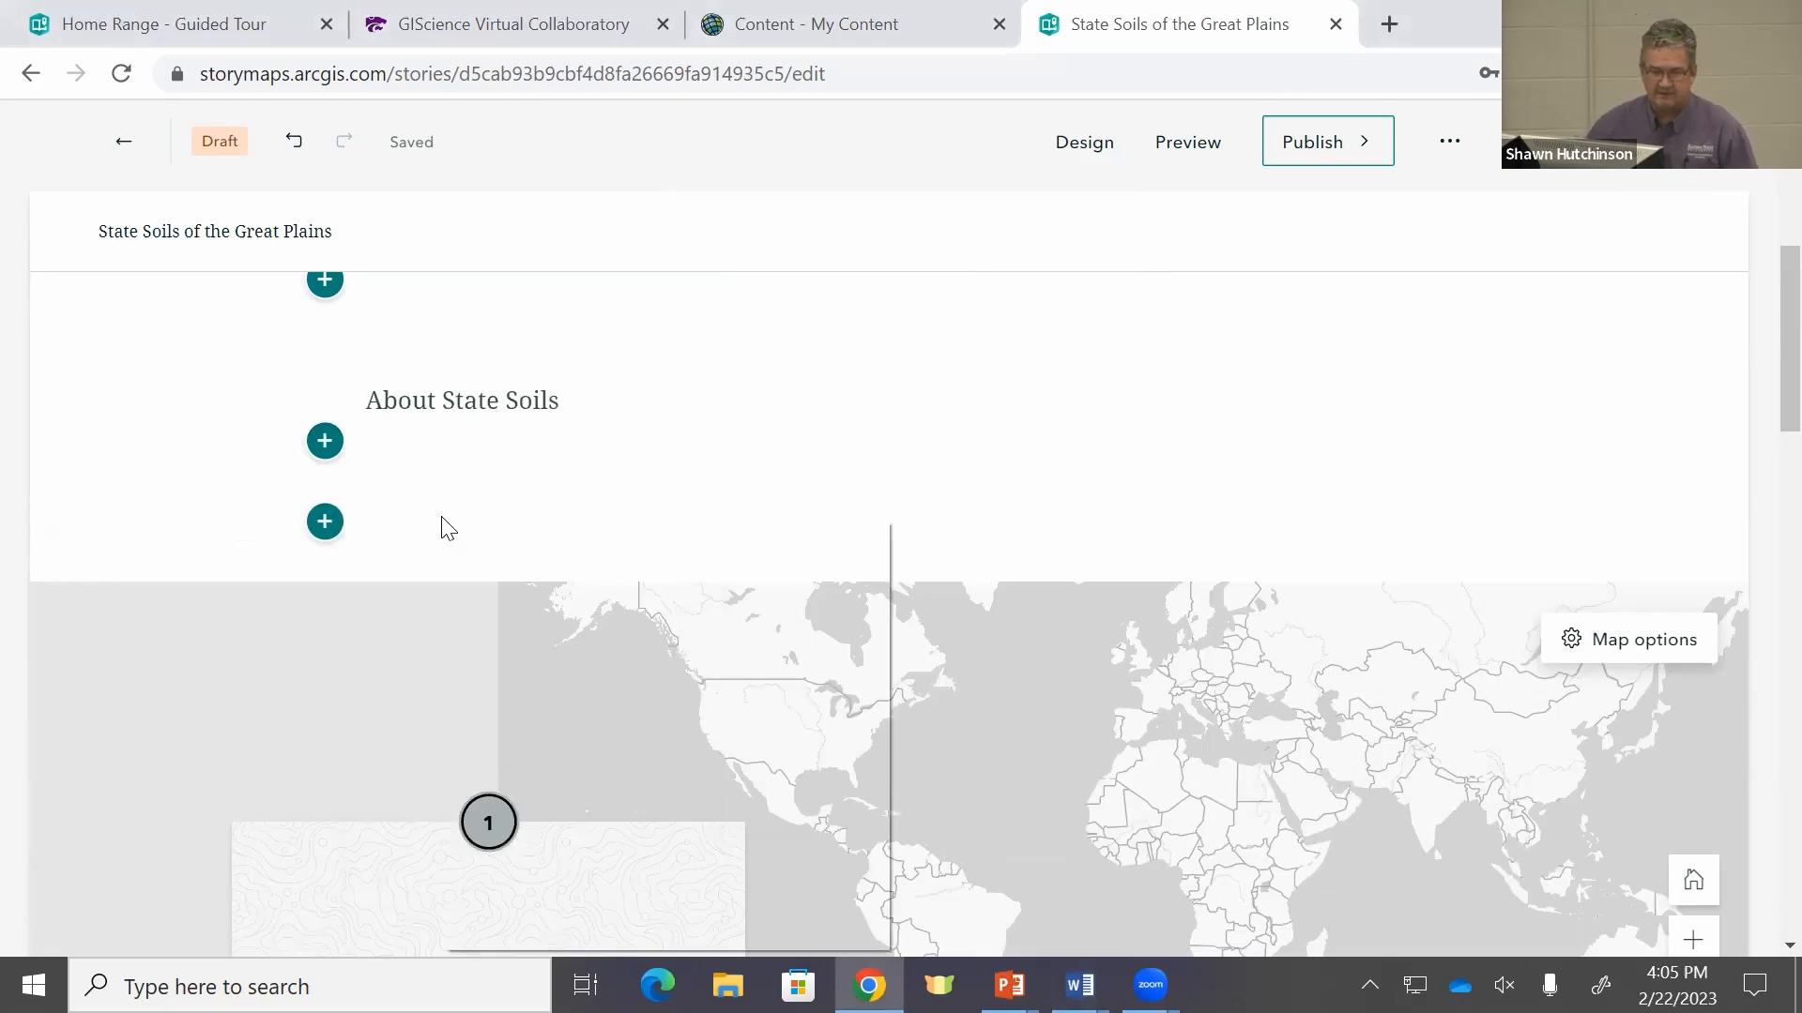
click(326, 520)
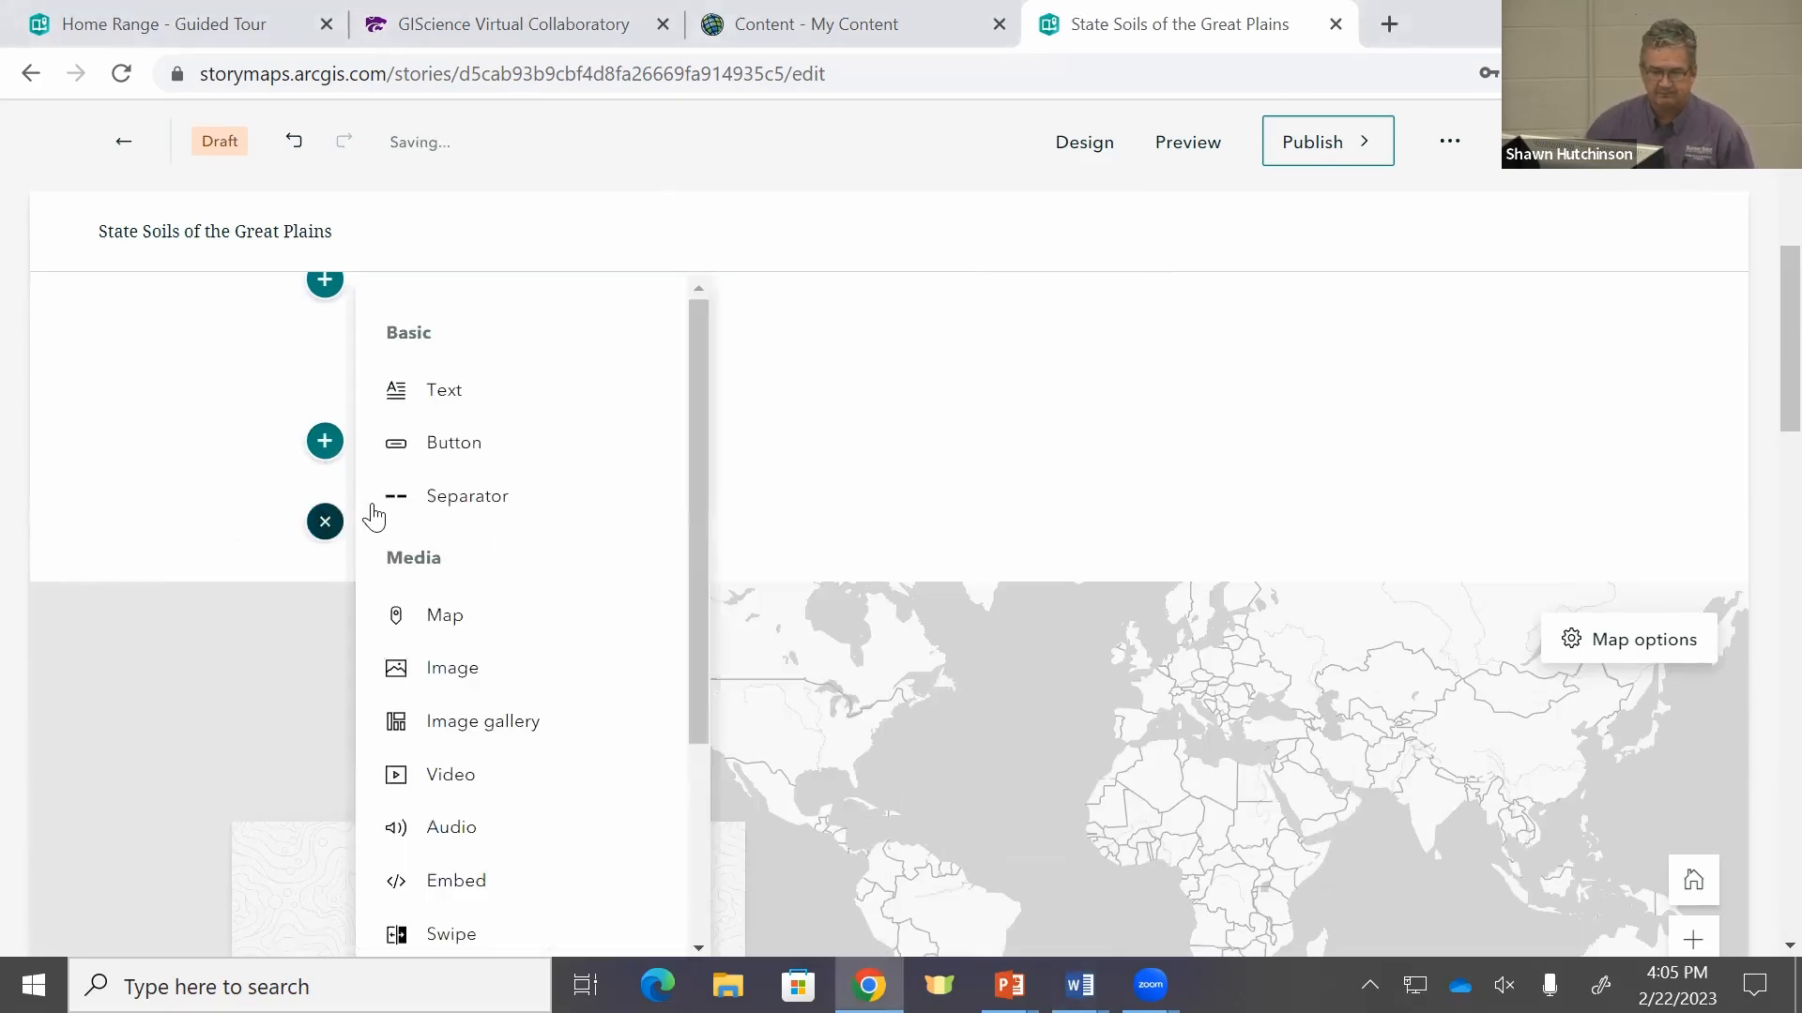
click(447, 392)
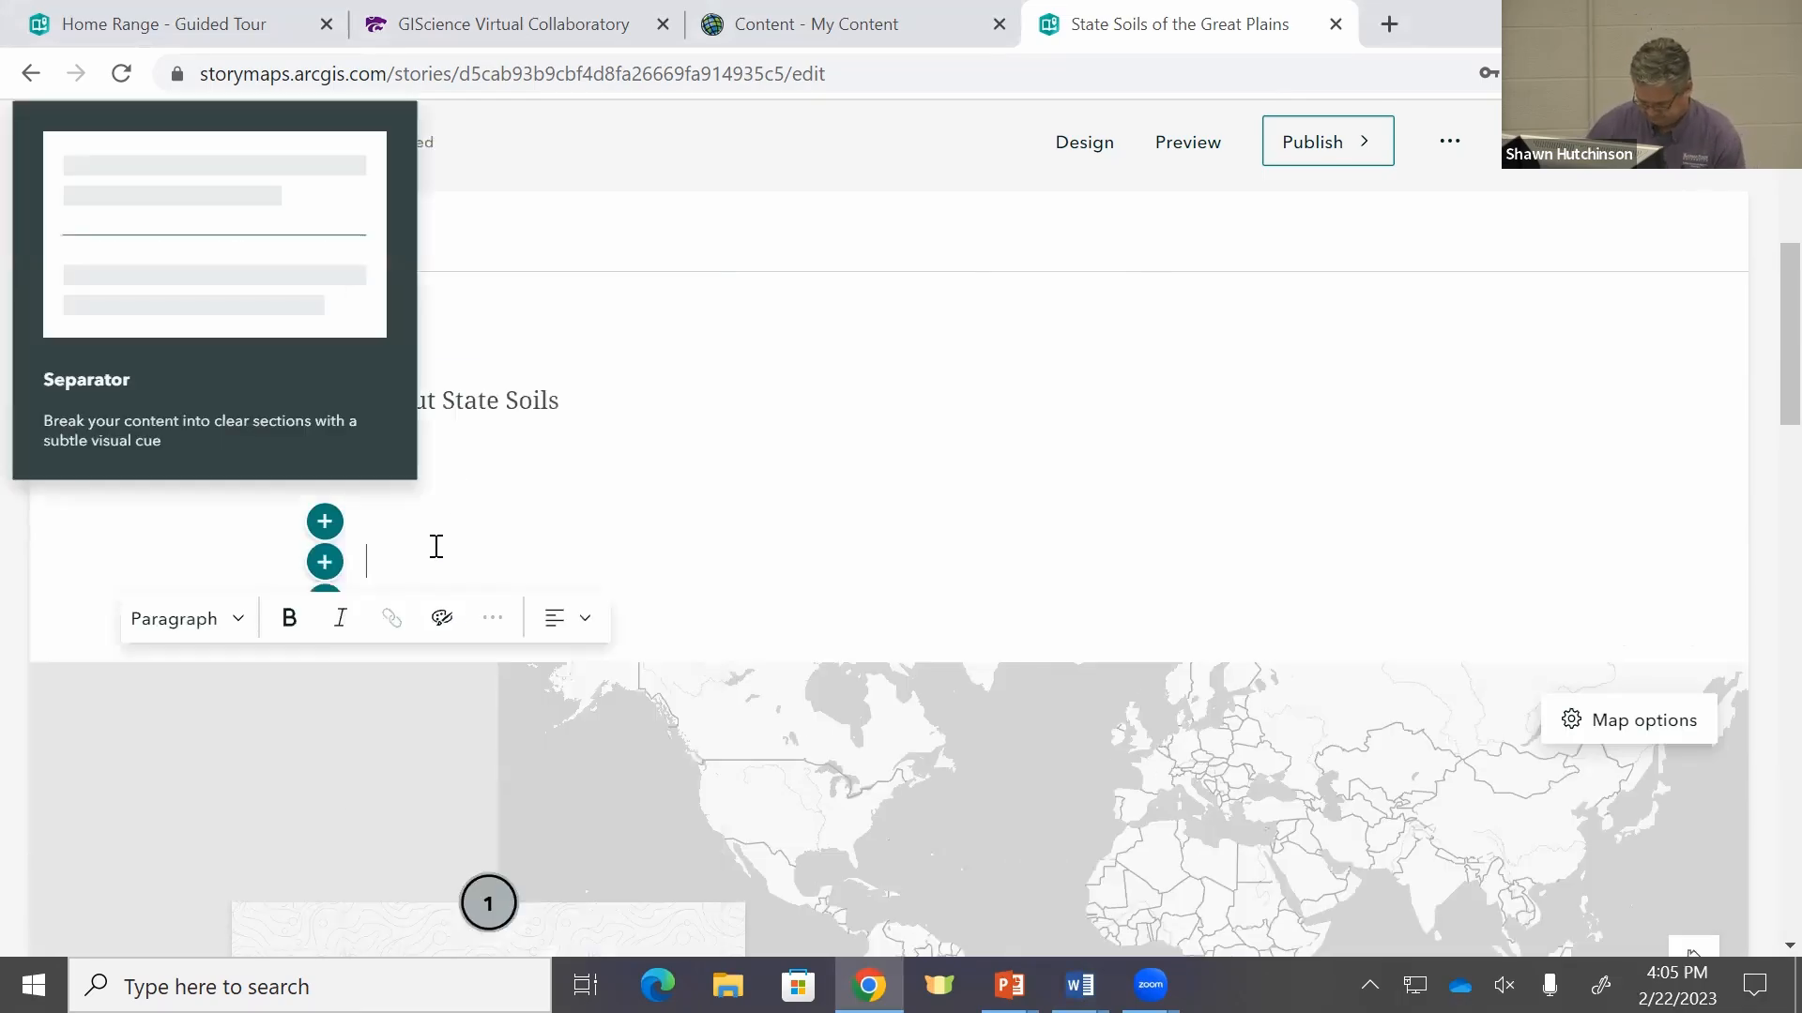
key(BackSpace)
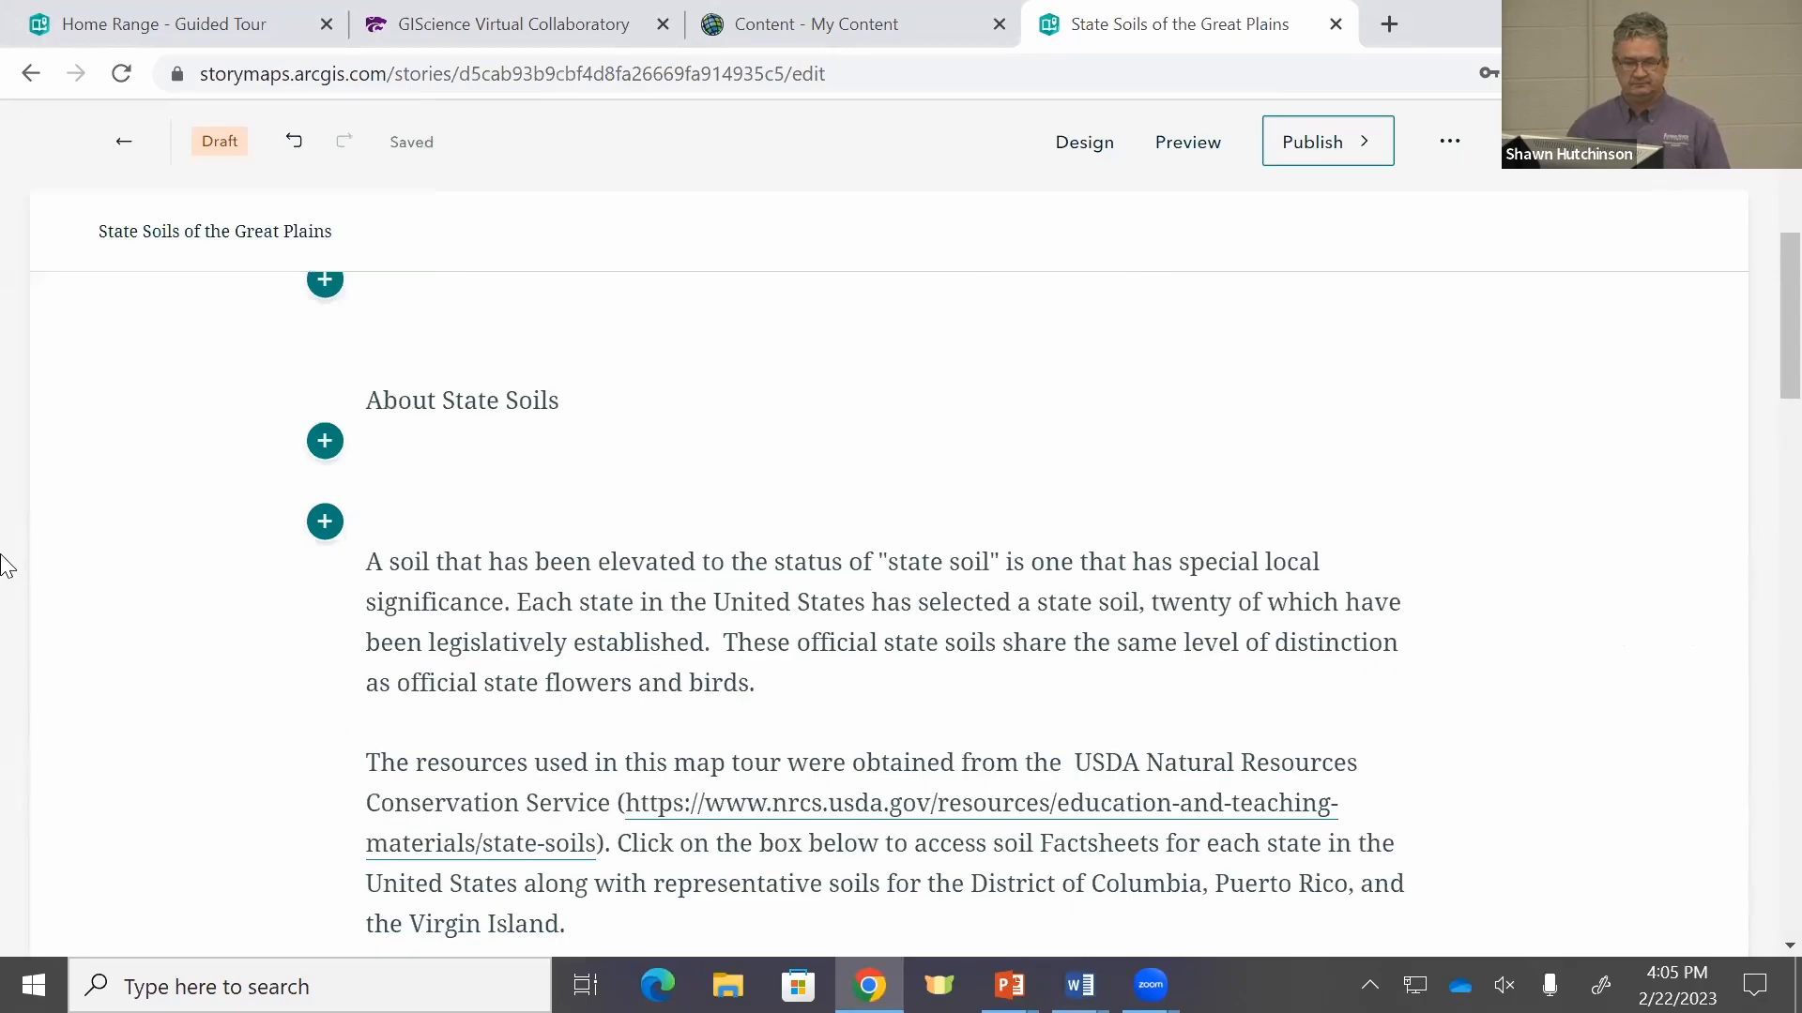
Step: Format the "About State Soils" line as a Heading
scroll(966, 646, down, 3)
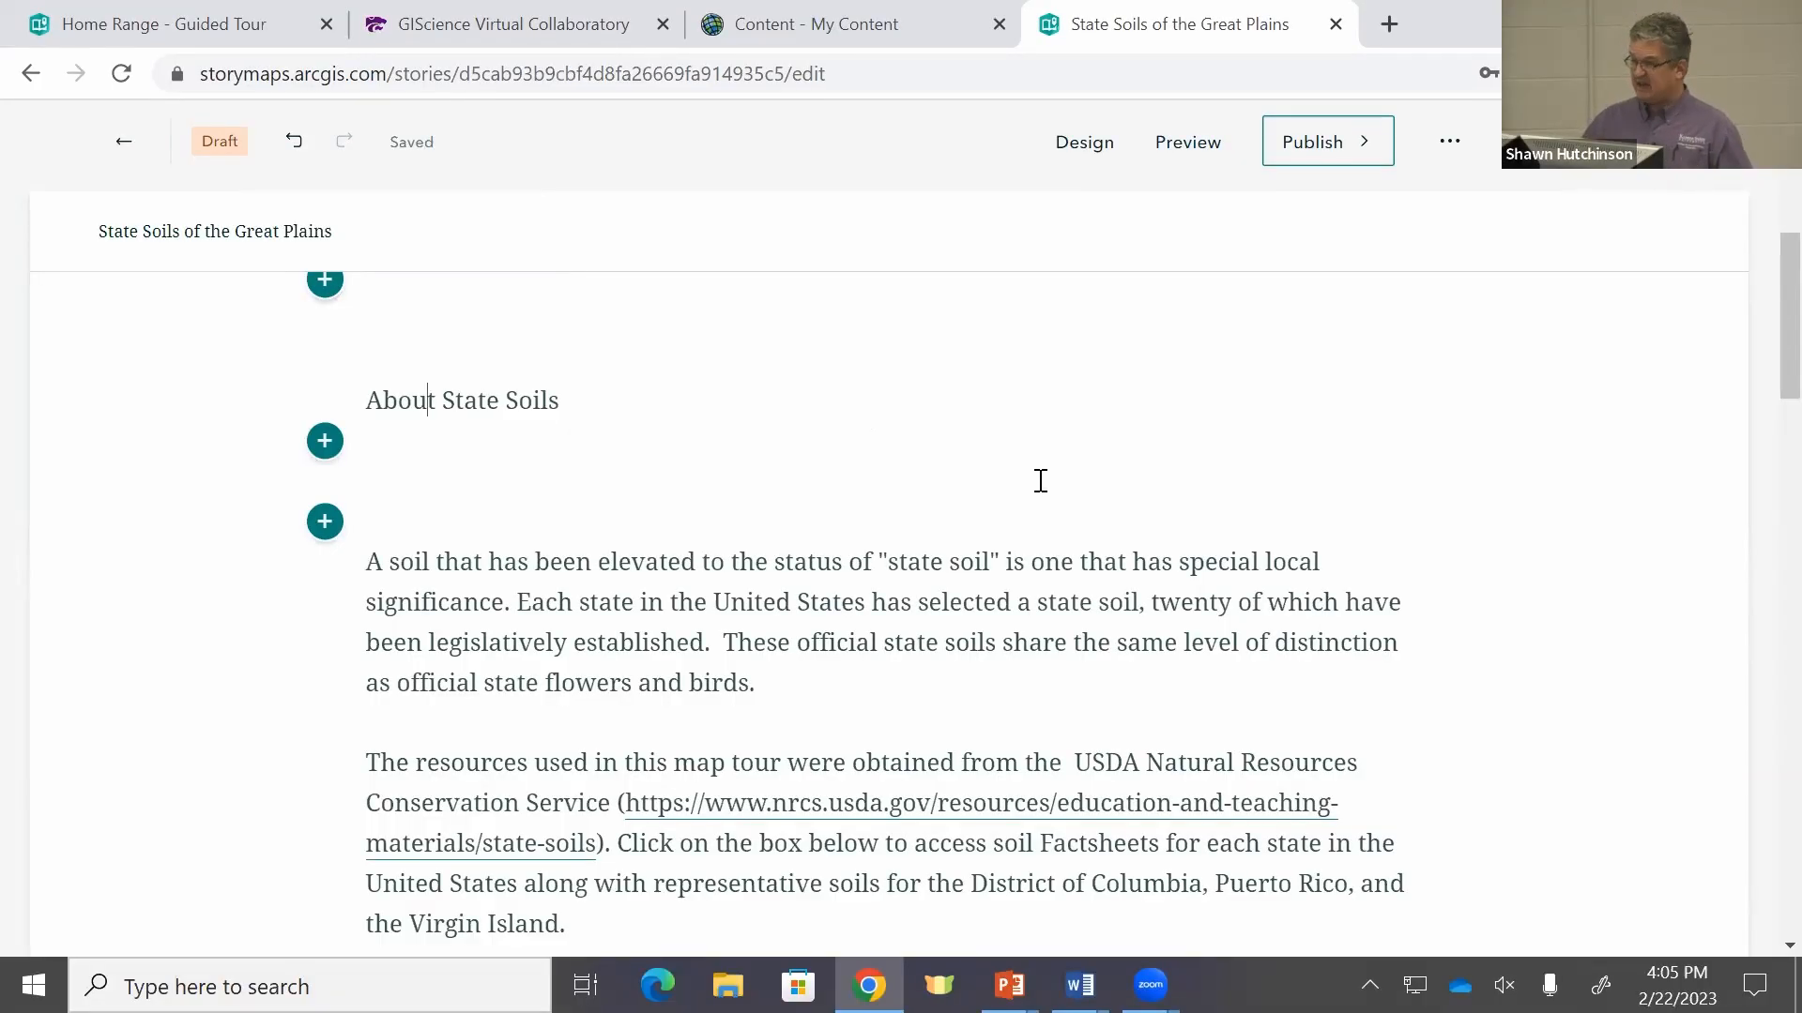
right_click(470, 402)
click(385, 402)
drag(368, 400, 596, 397)
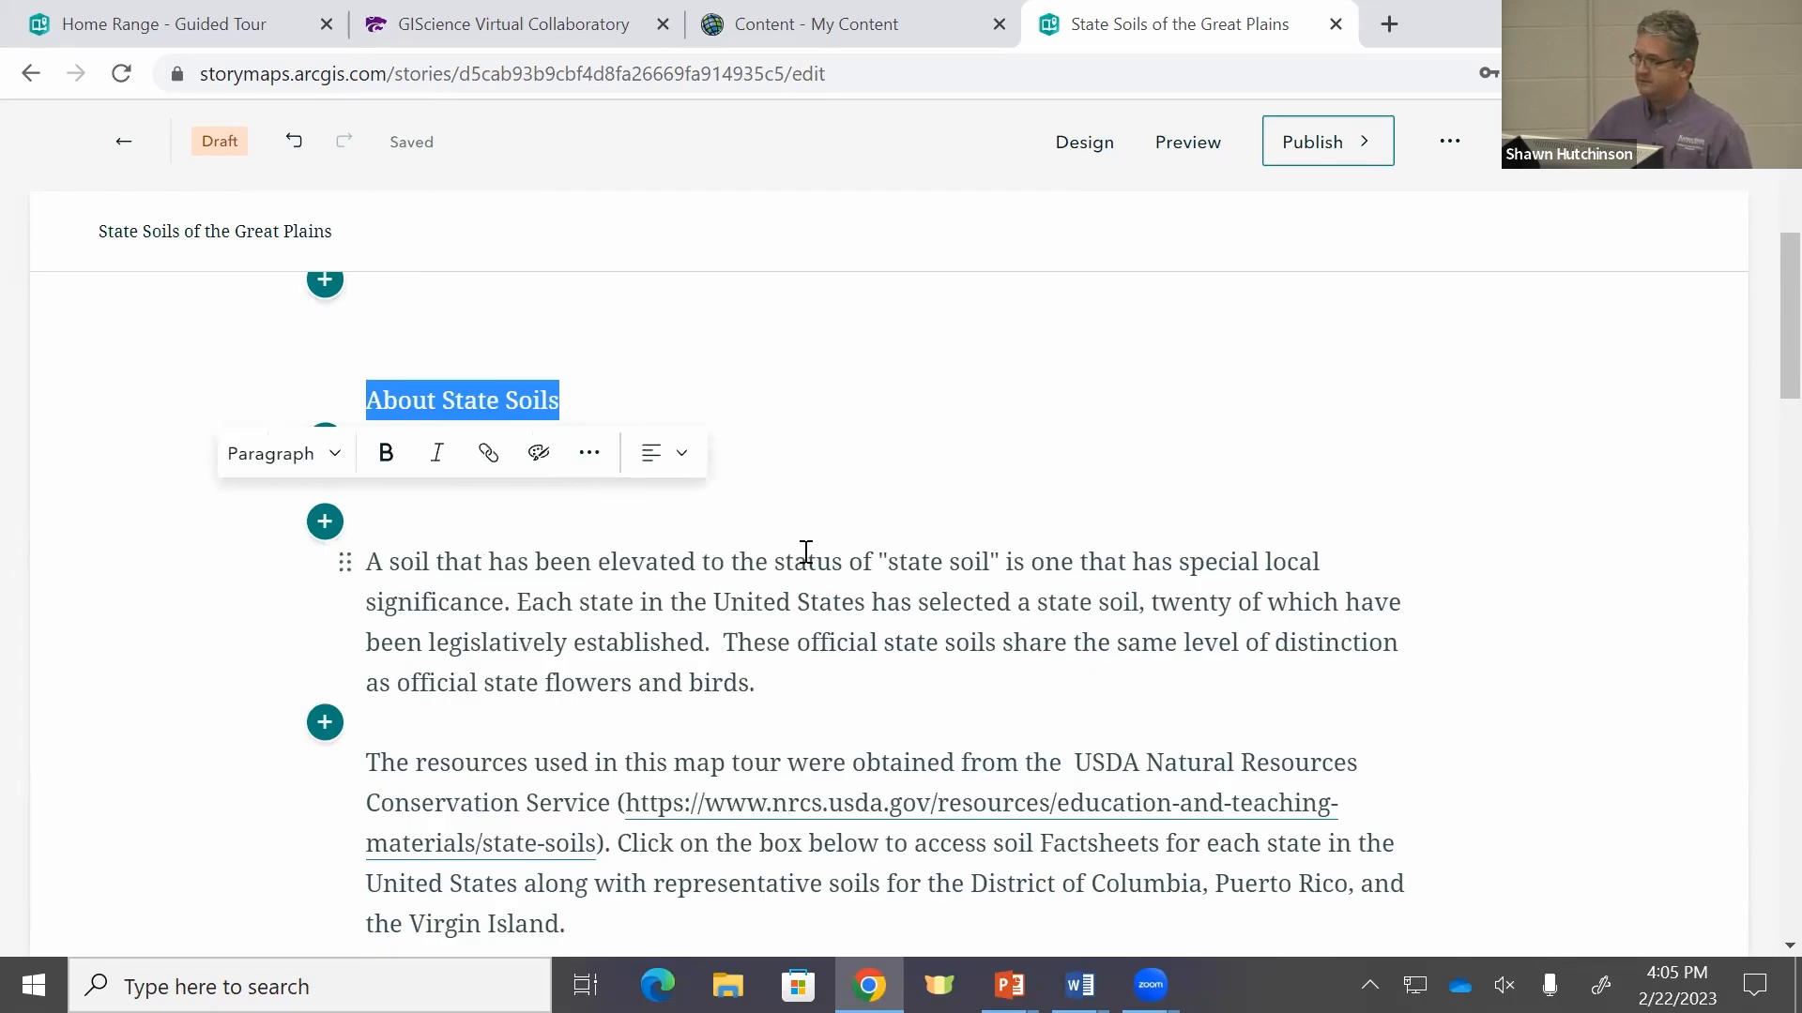
click(312, 467)
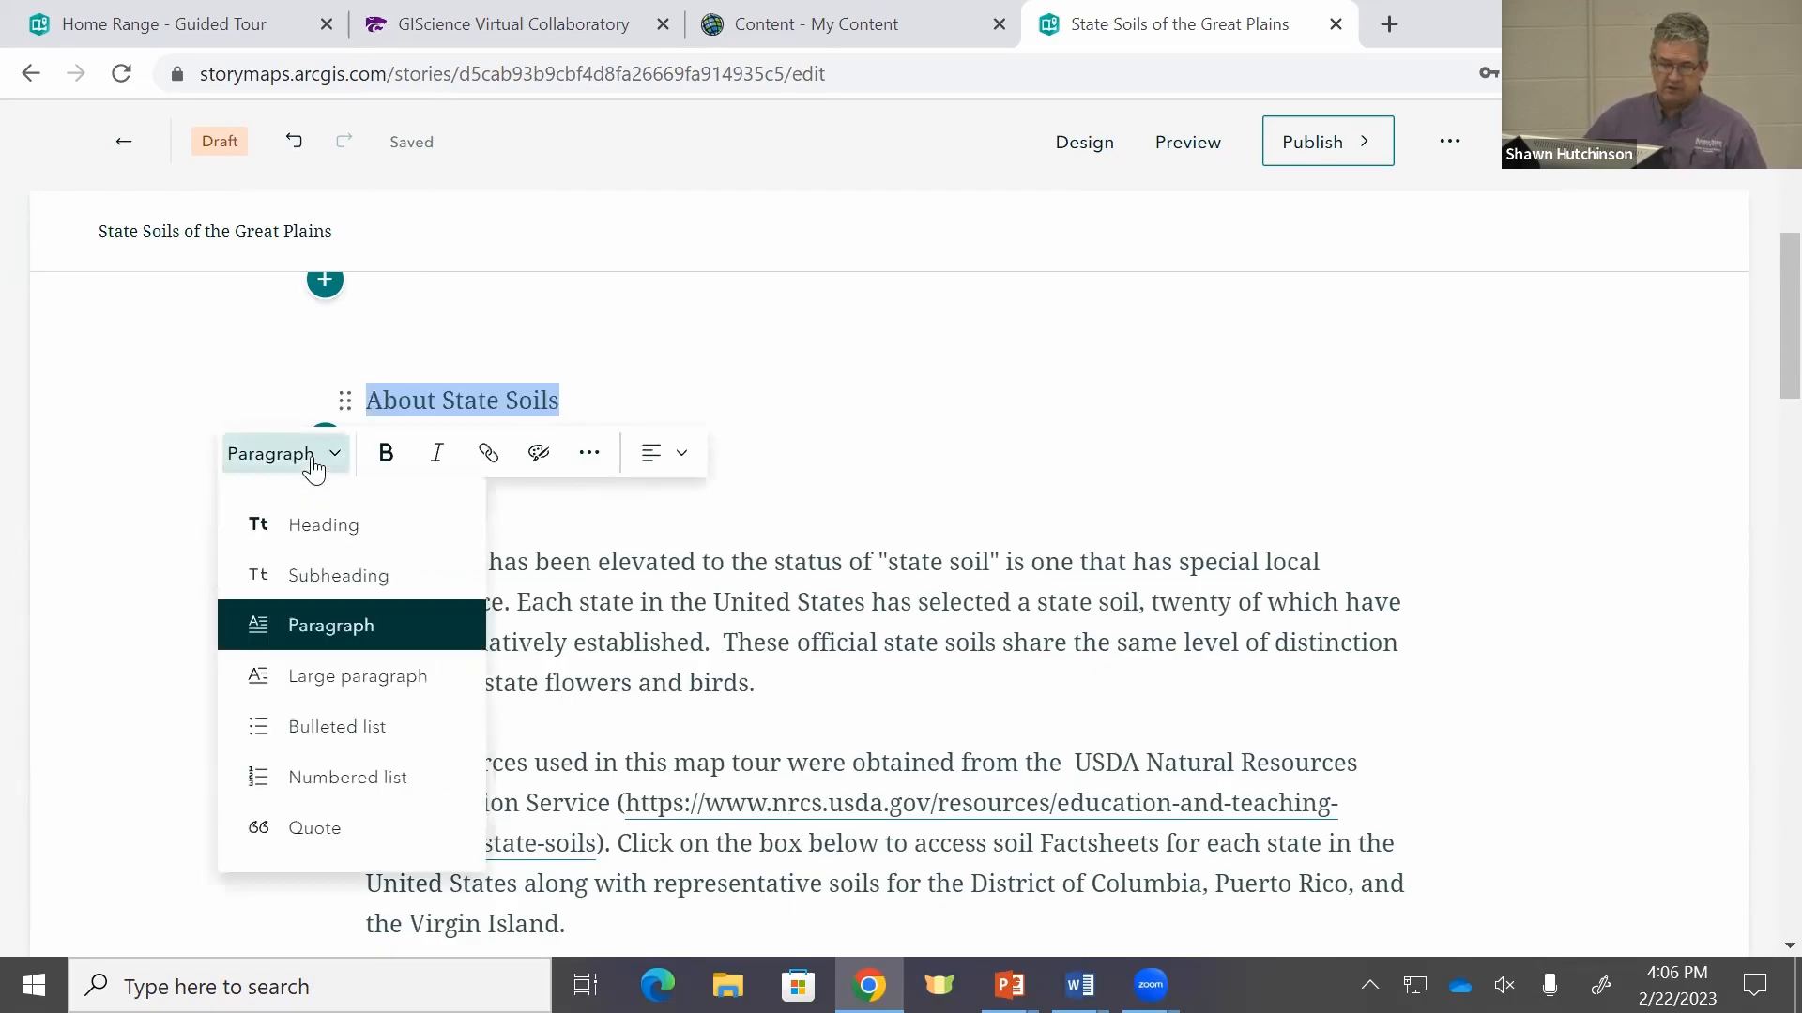
click(345, 539)
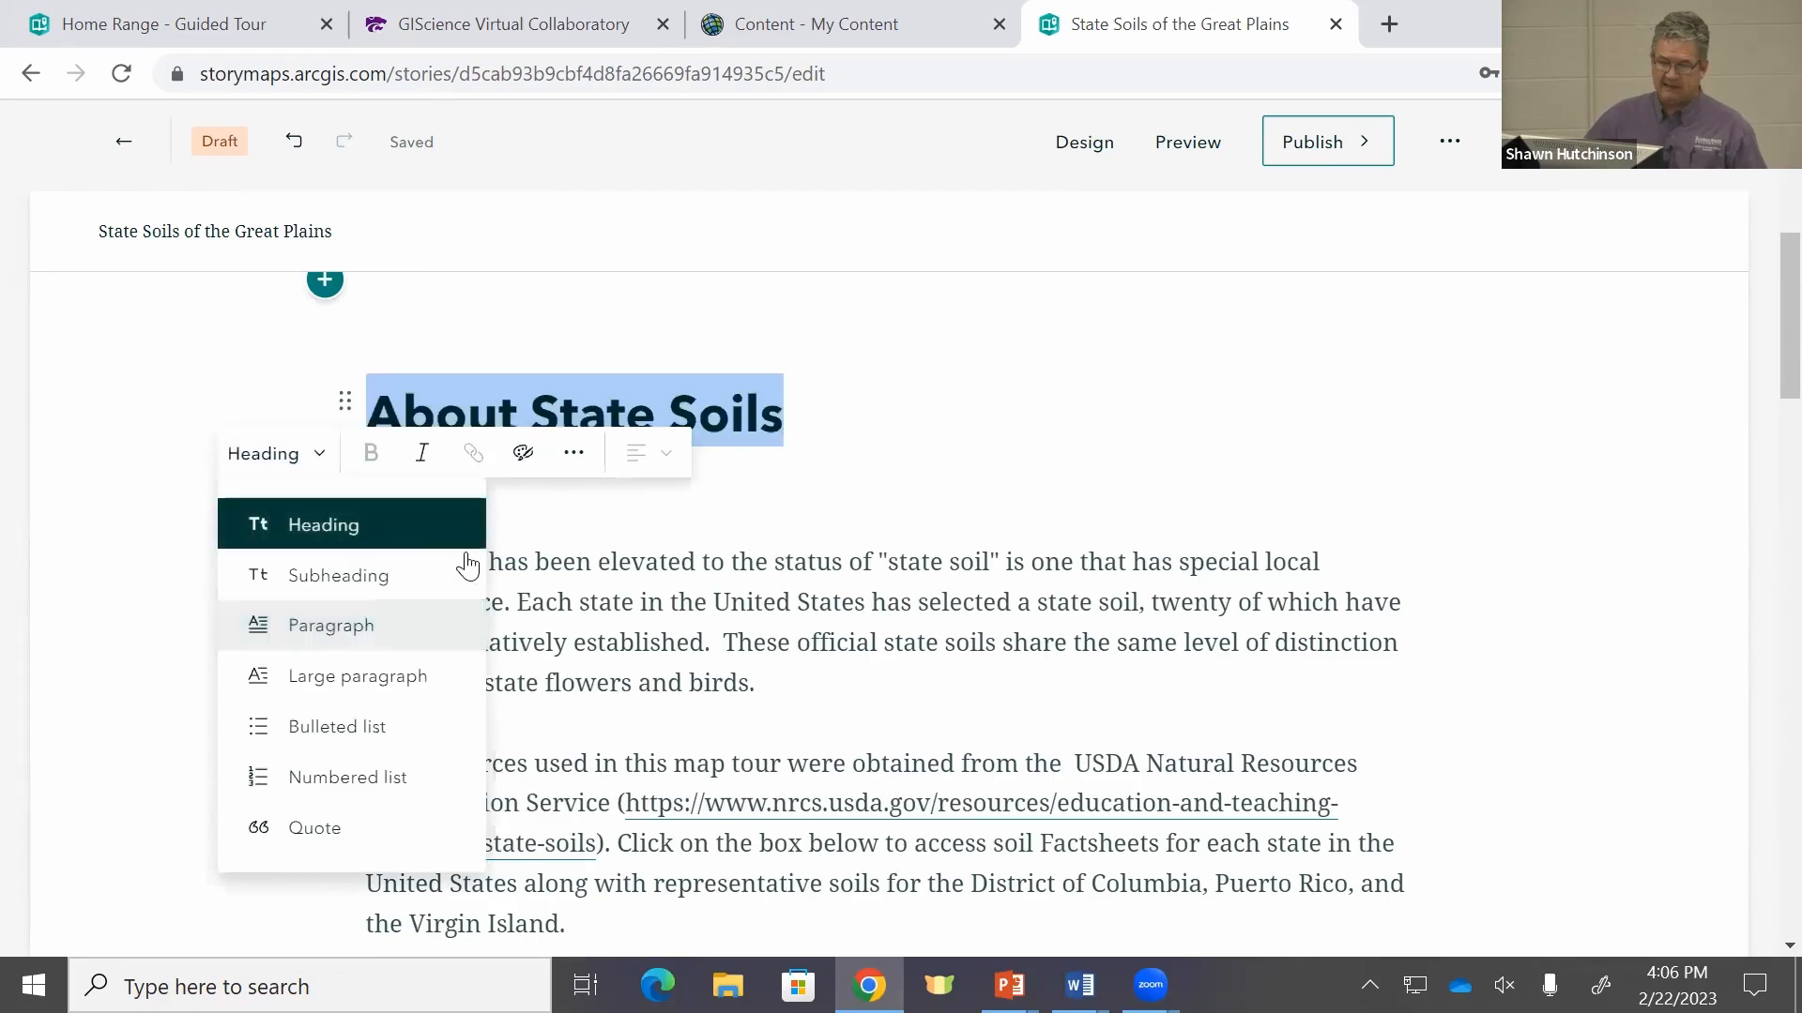
click(1293, 736)
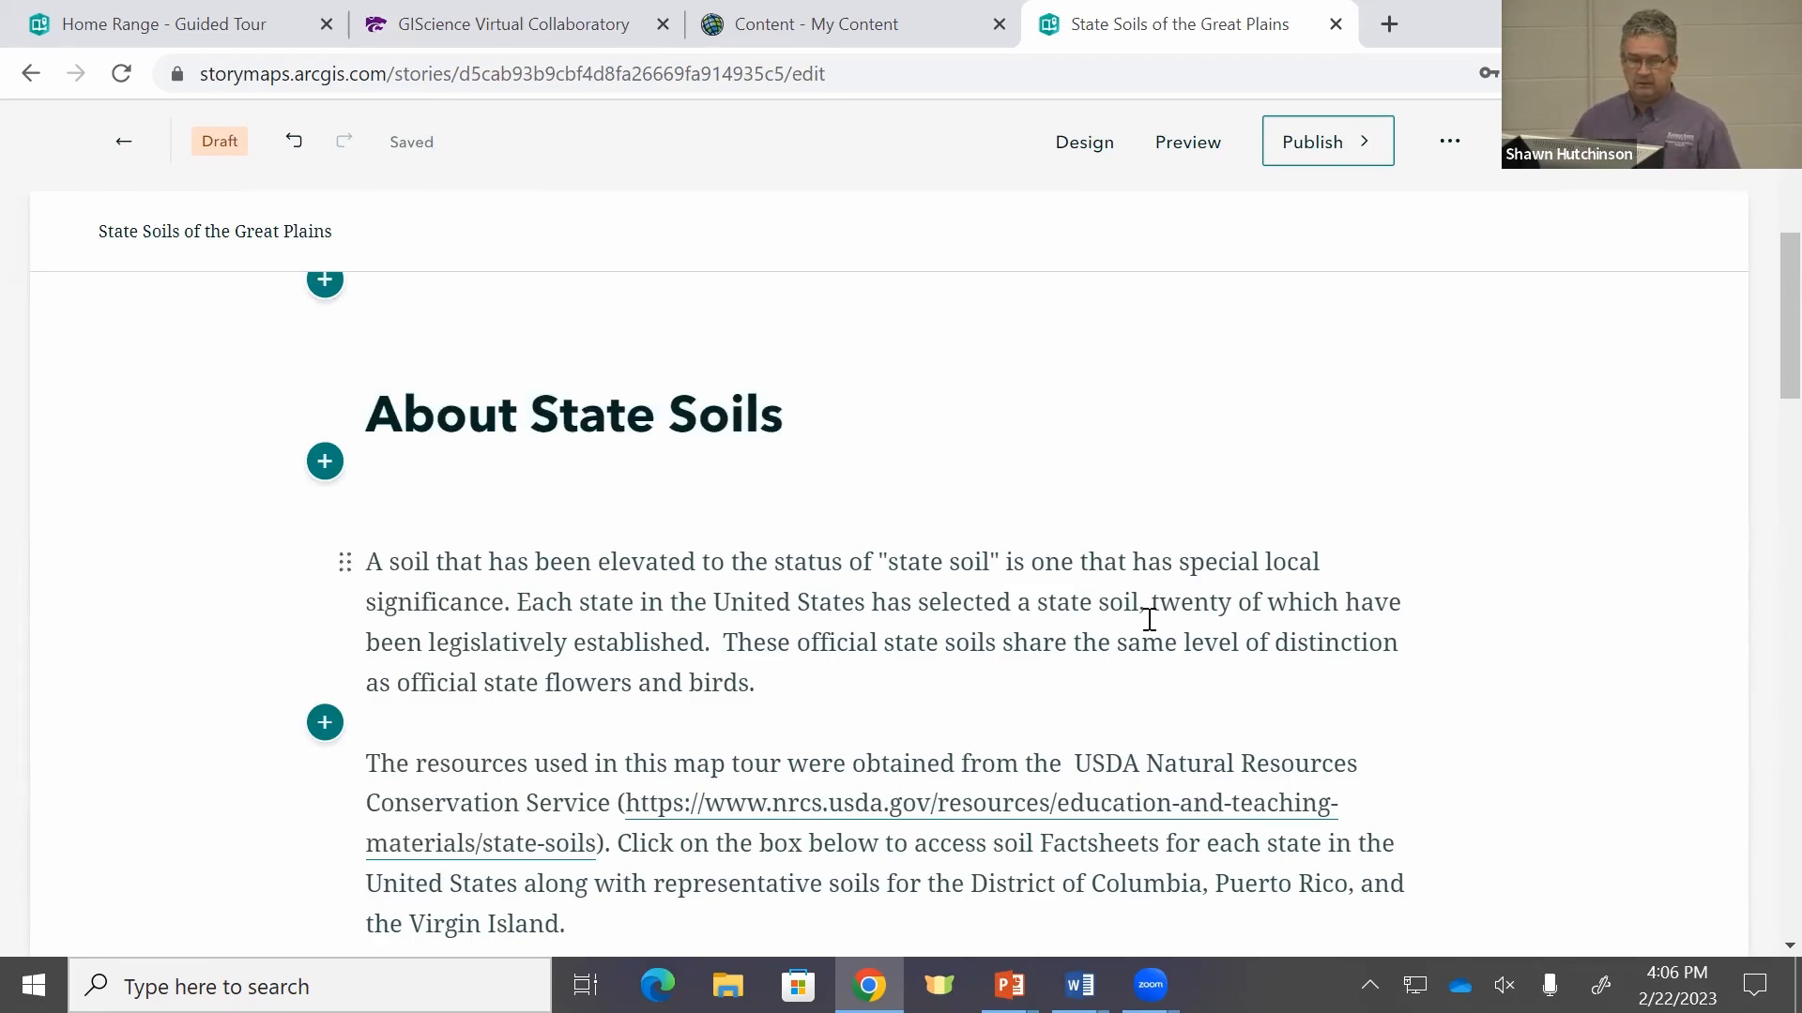
Step: Copy the web address in the second paragraph and link the words "USDA Natural Resources Conservation Service" to it
scroll(1137, 598, down, 1)
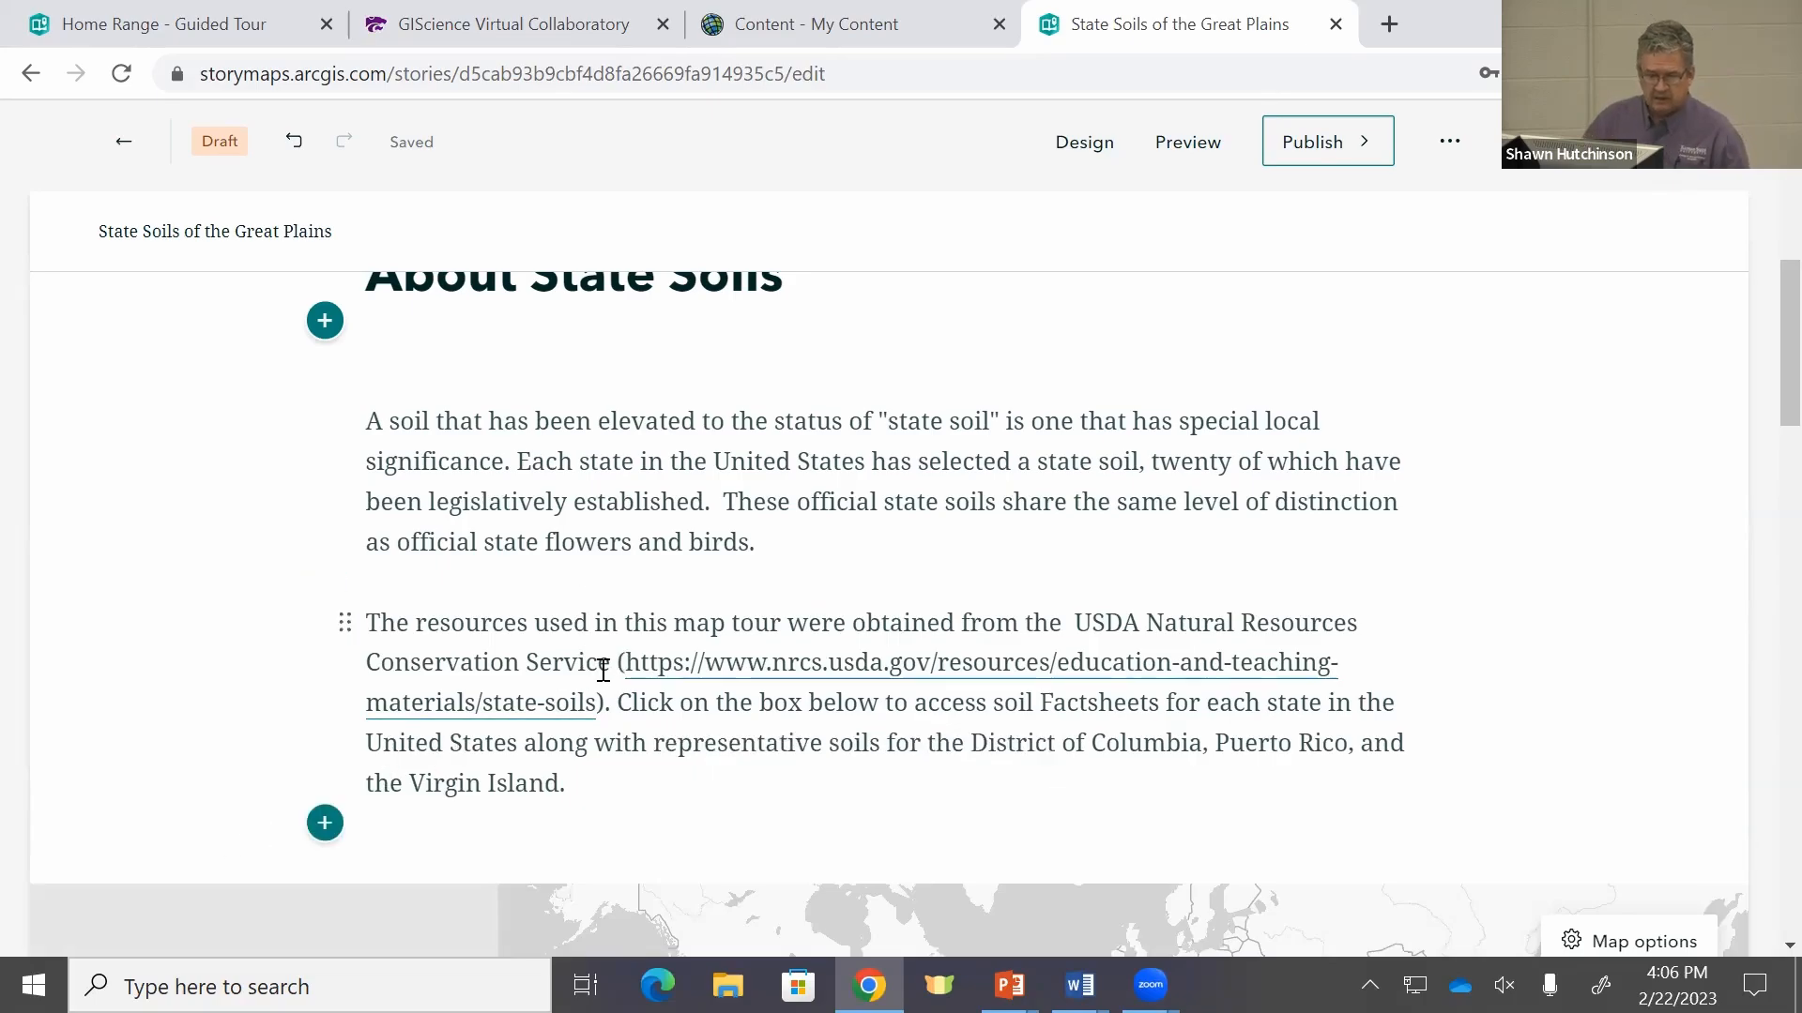
drag(640, 662, 612, 707)
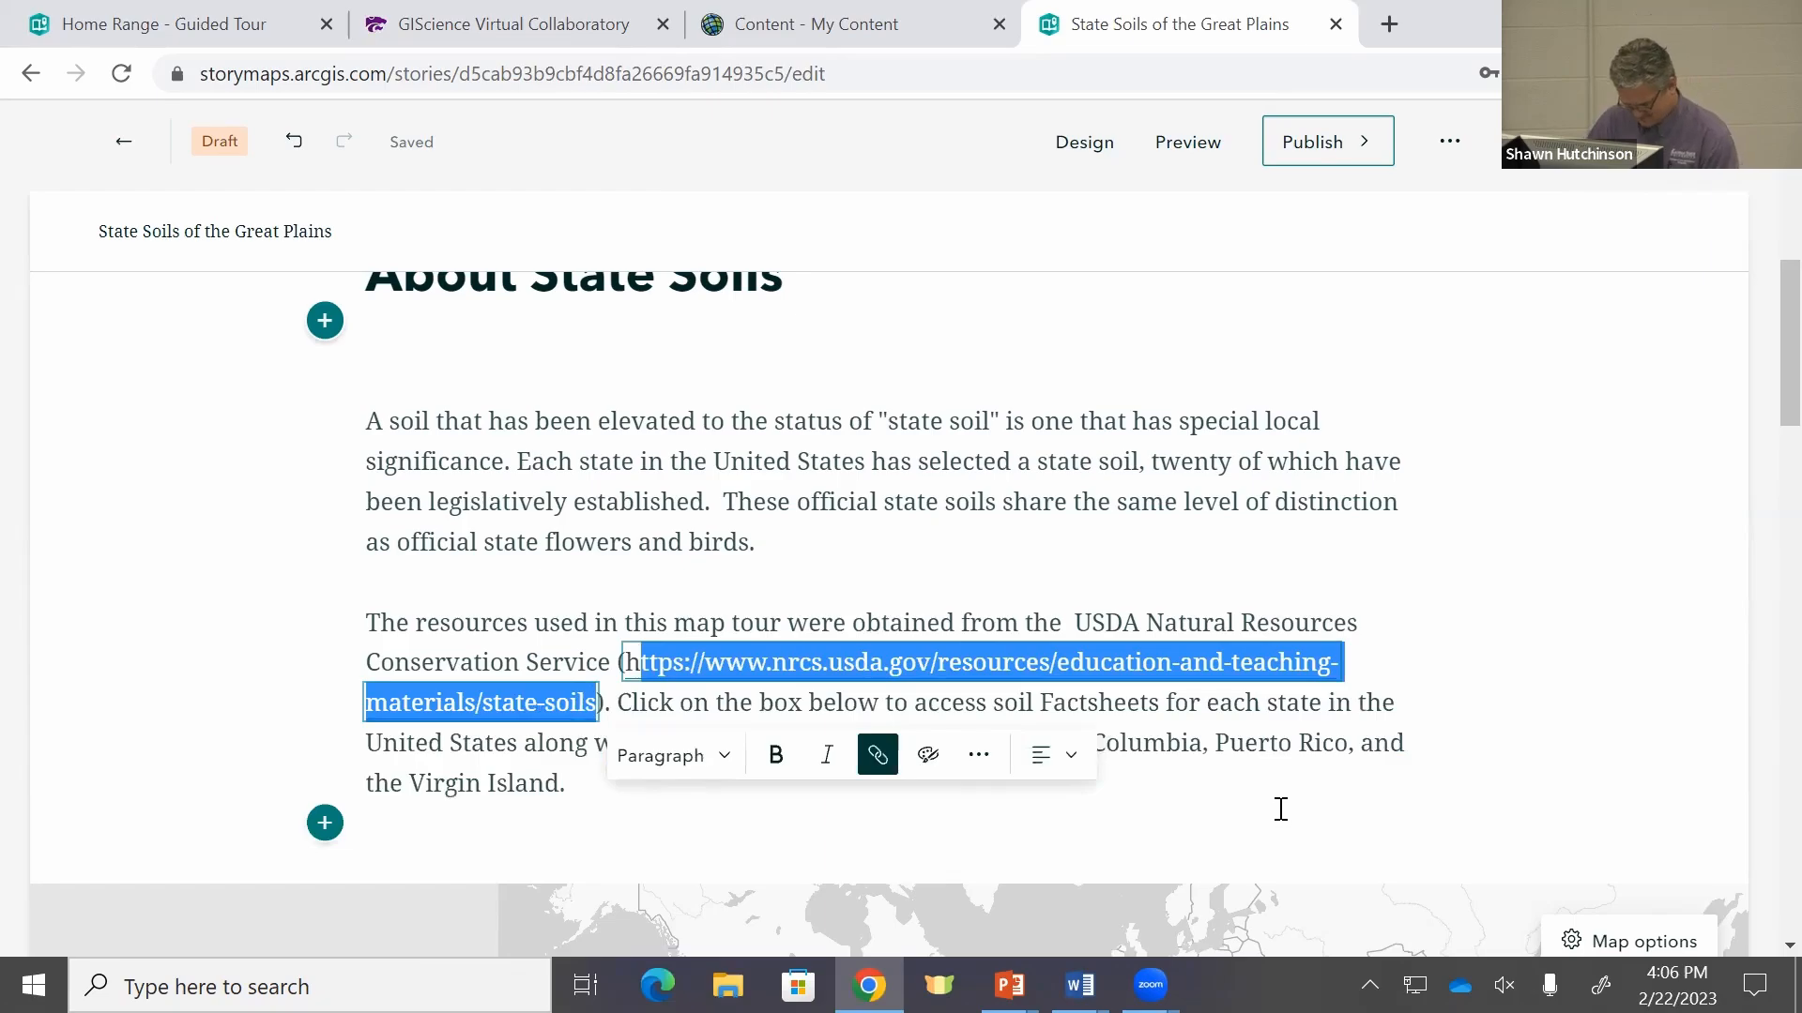
drag(1075, 623, 613, 659)
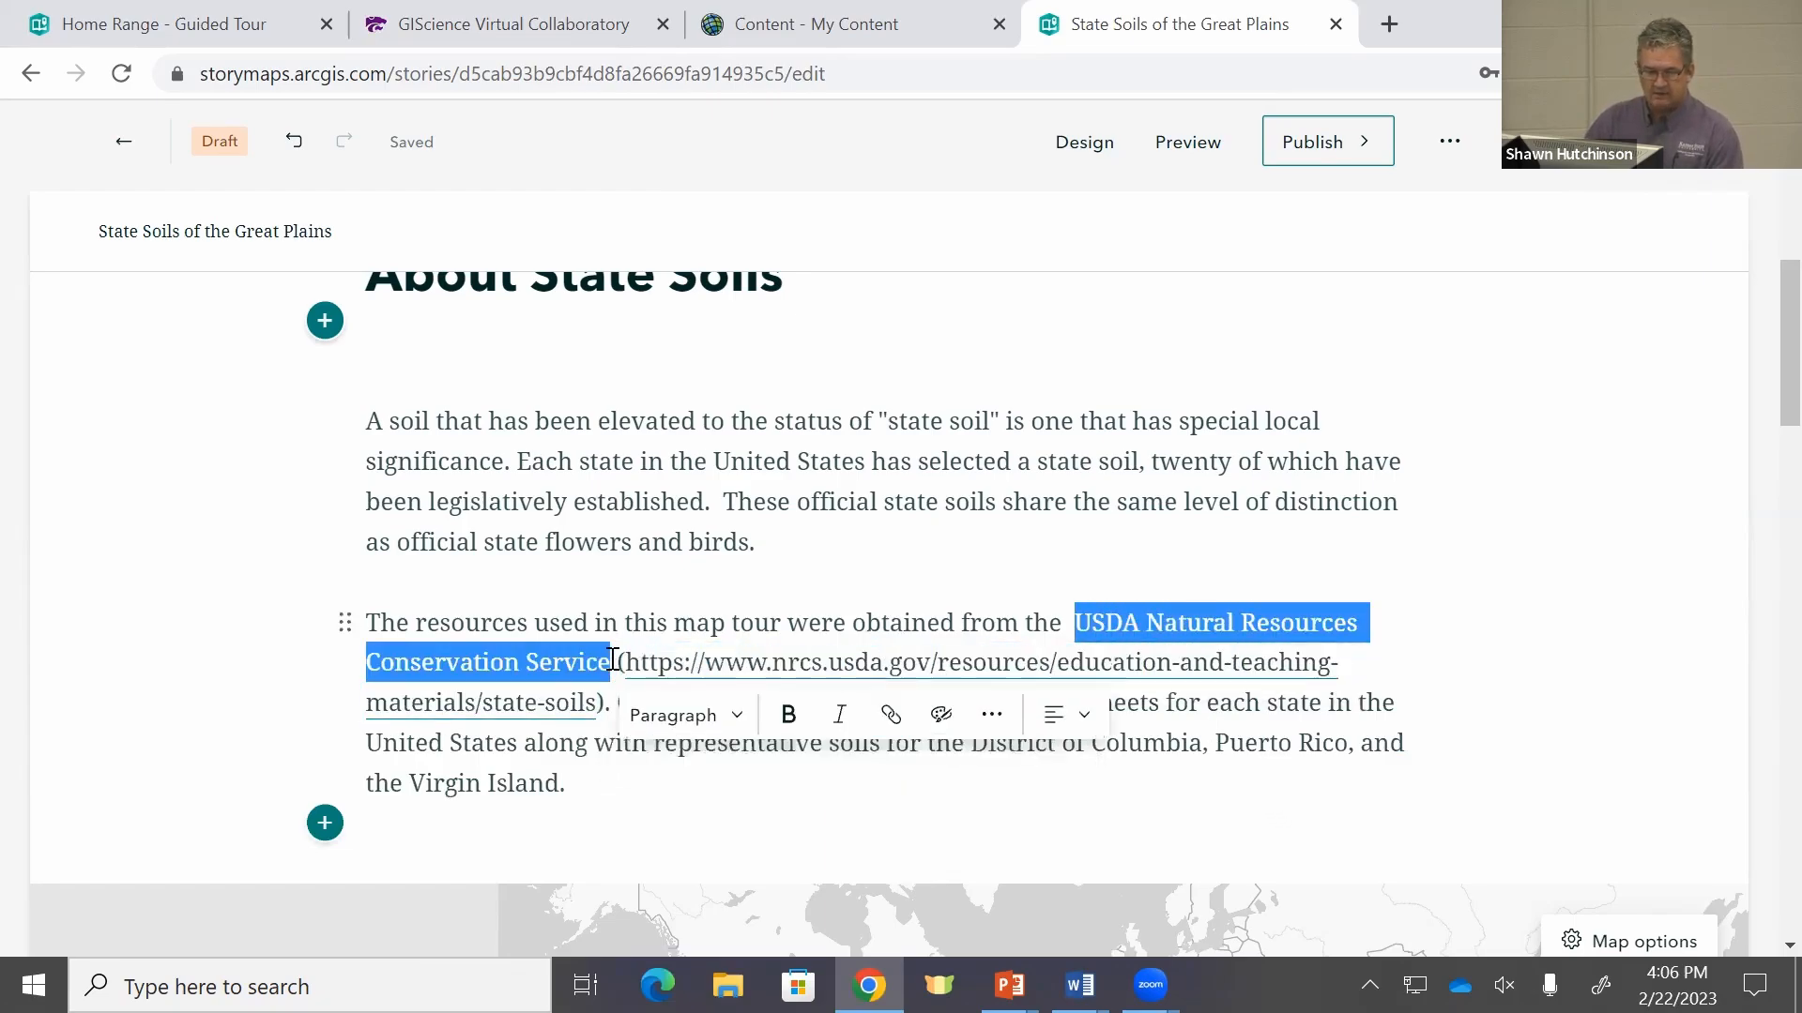
click(891, 718)
key(ctrl+v)
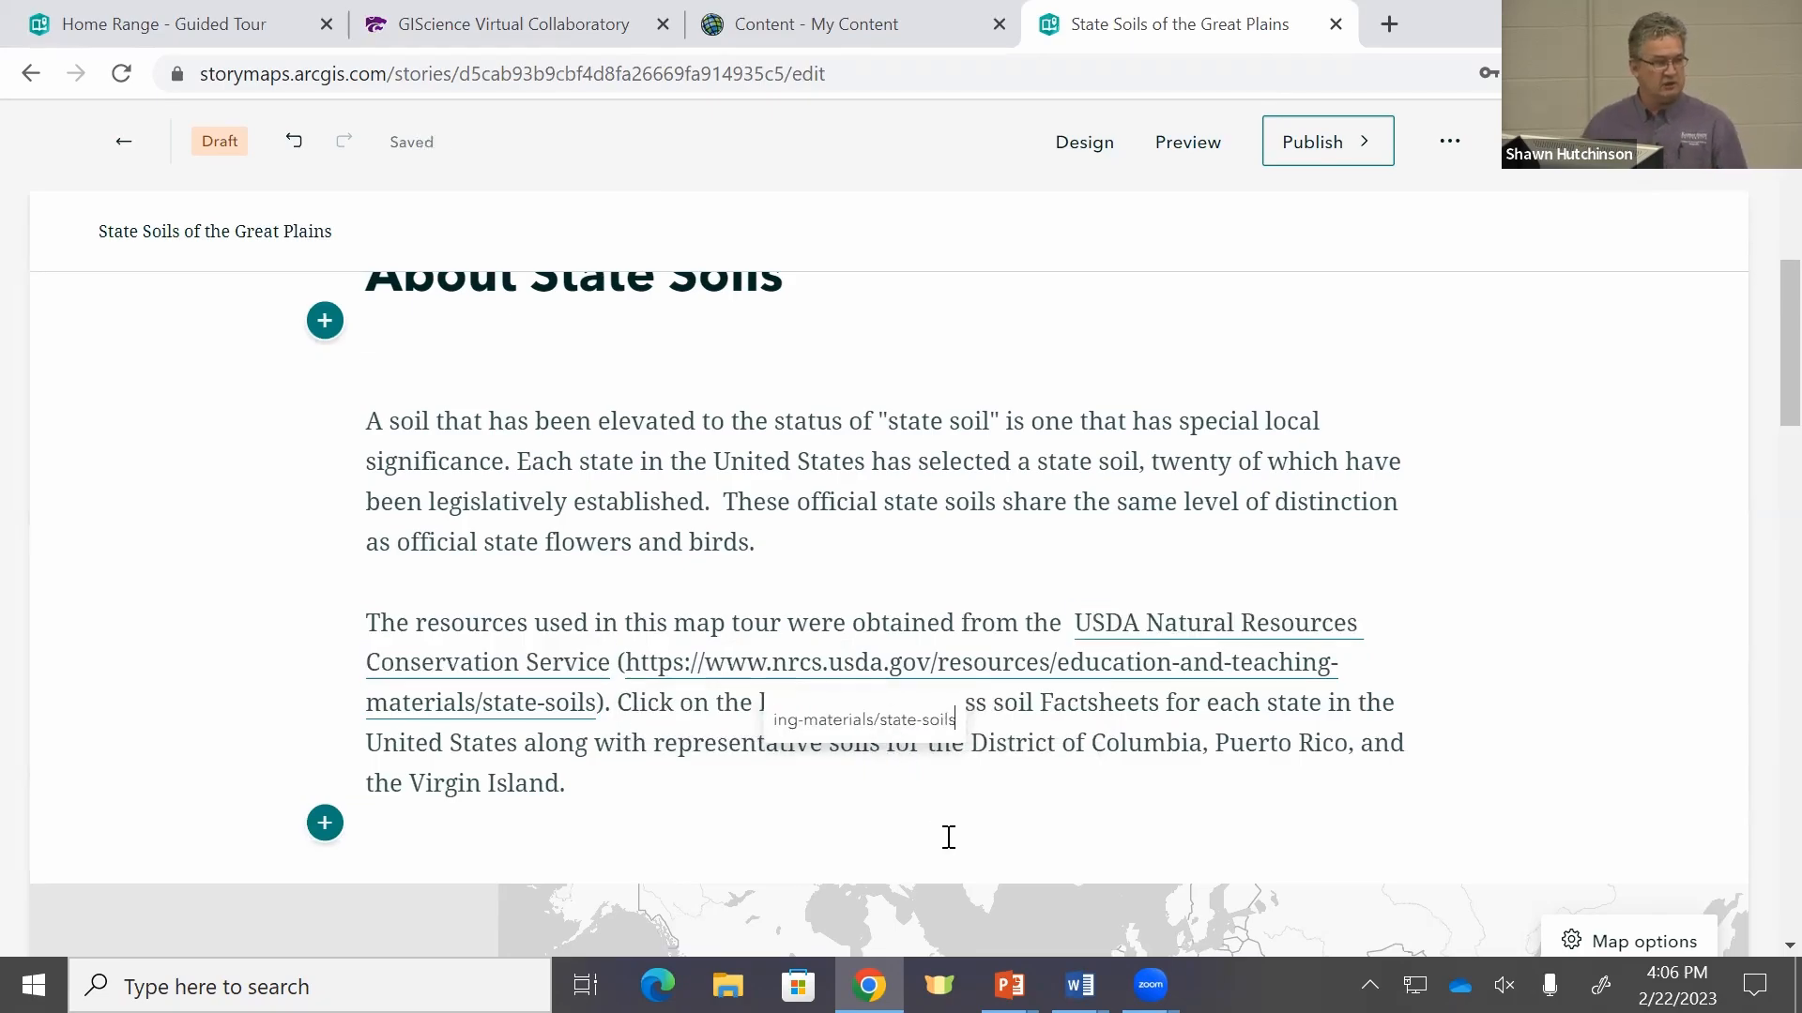
key(Return)
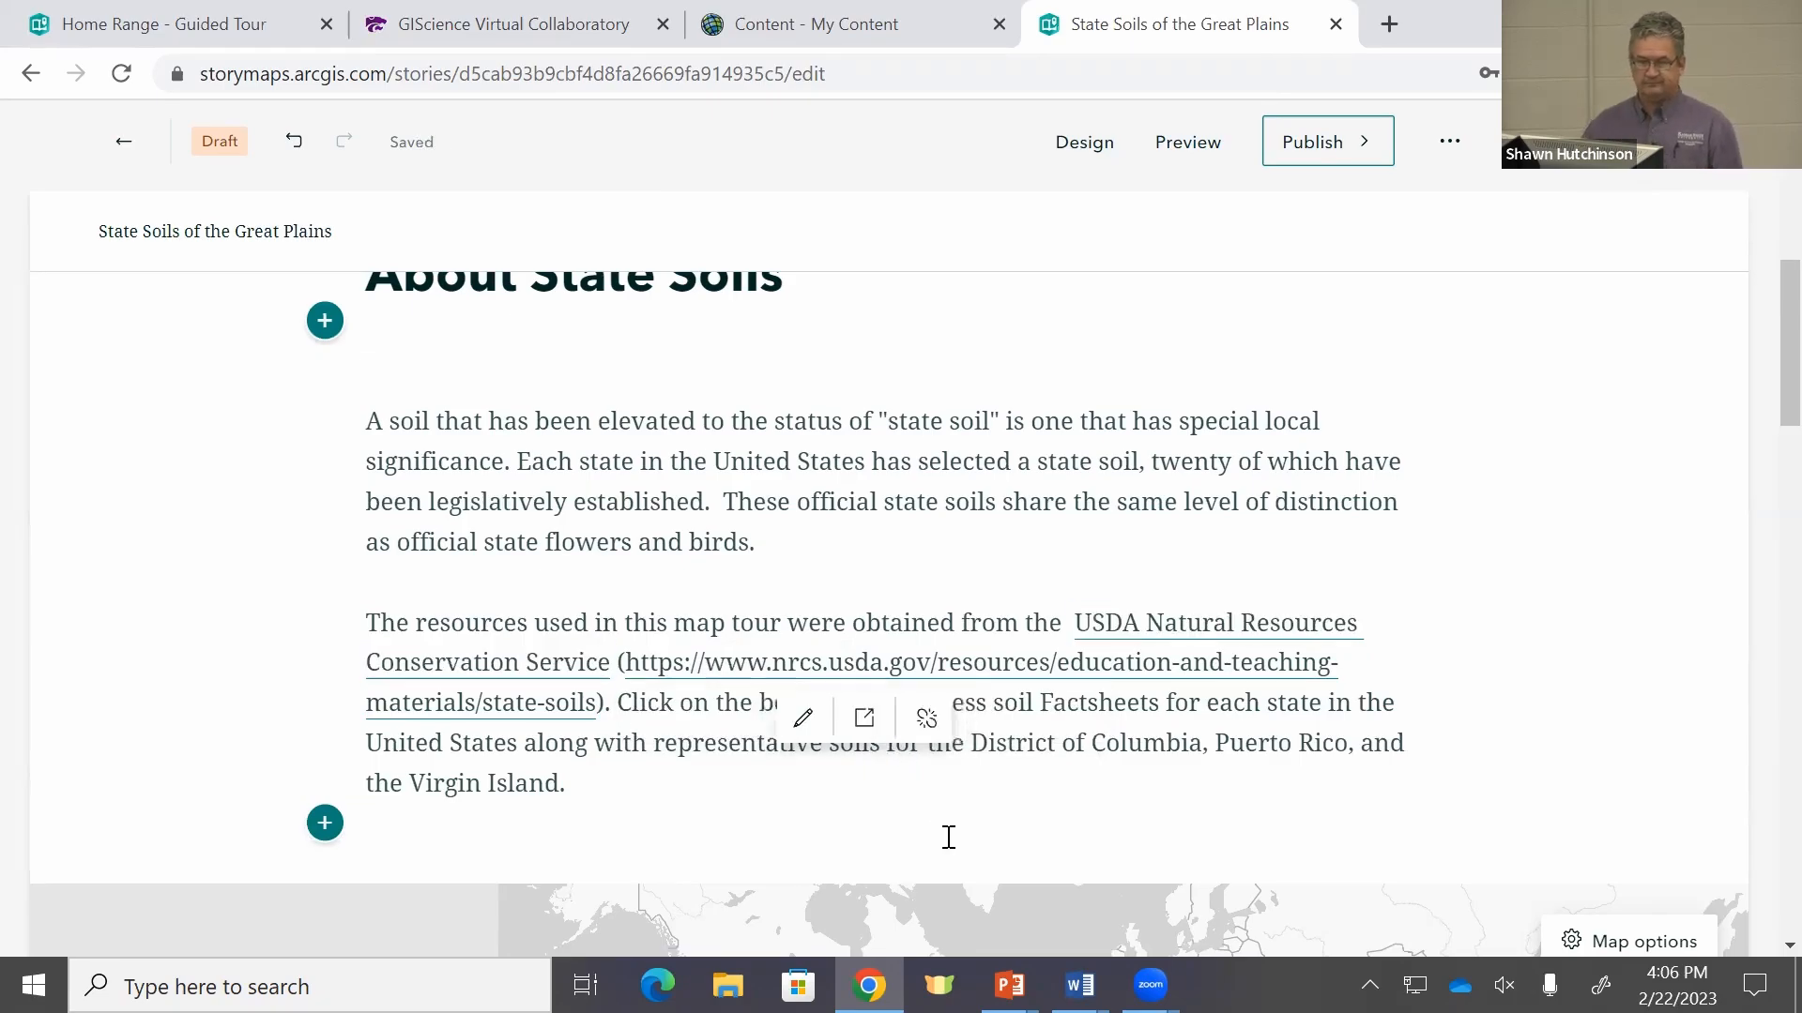
Step: Delete the parenthesized web address after "Conservation Service" and the extra spaces before the period and before "USDA"
click(1259, 746)
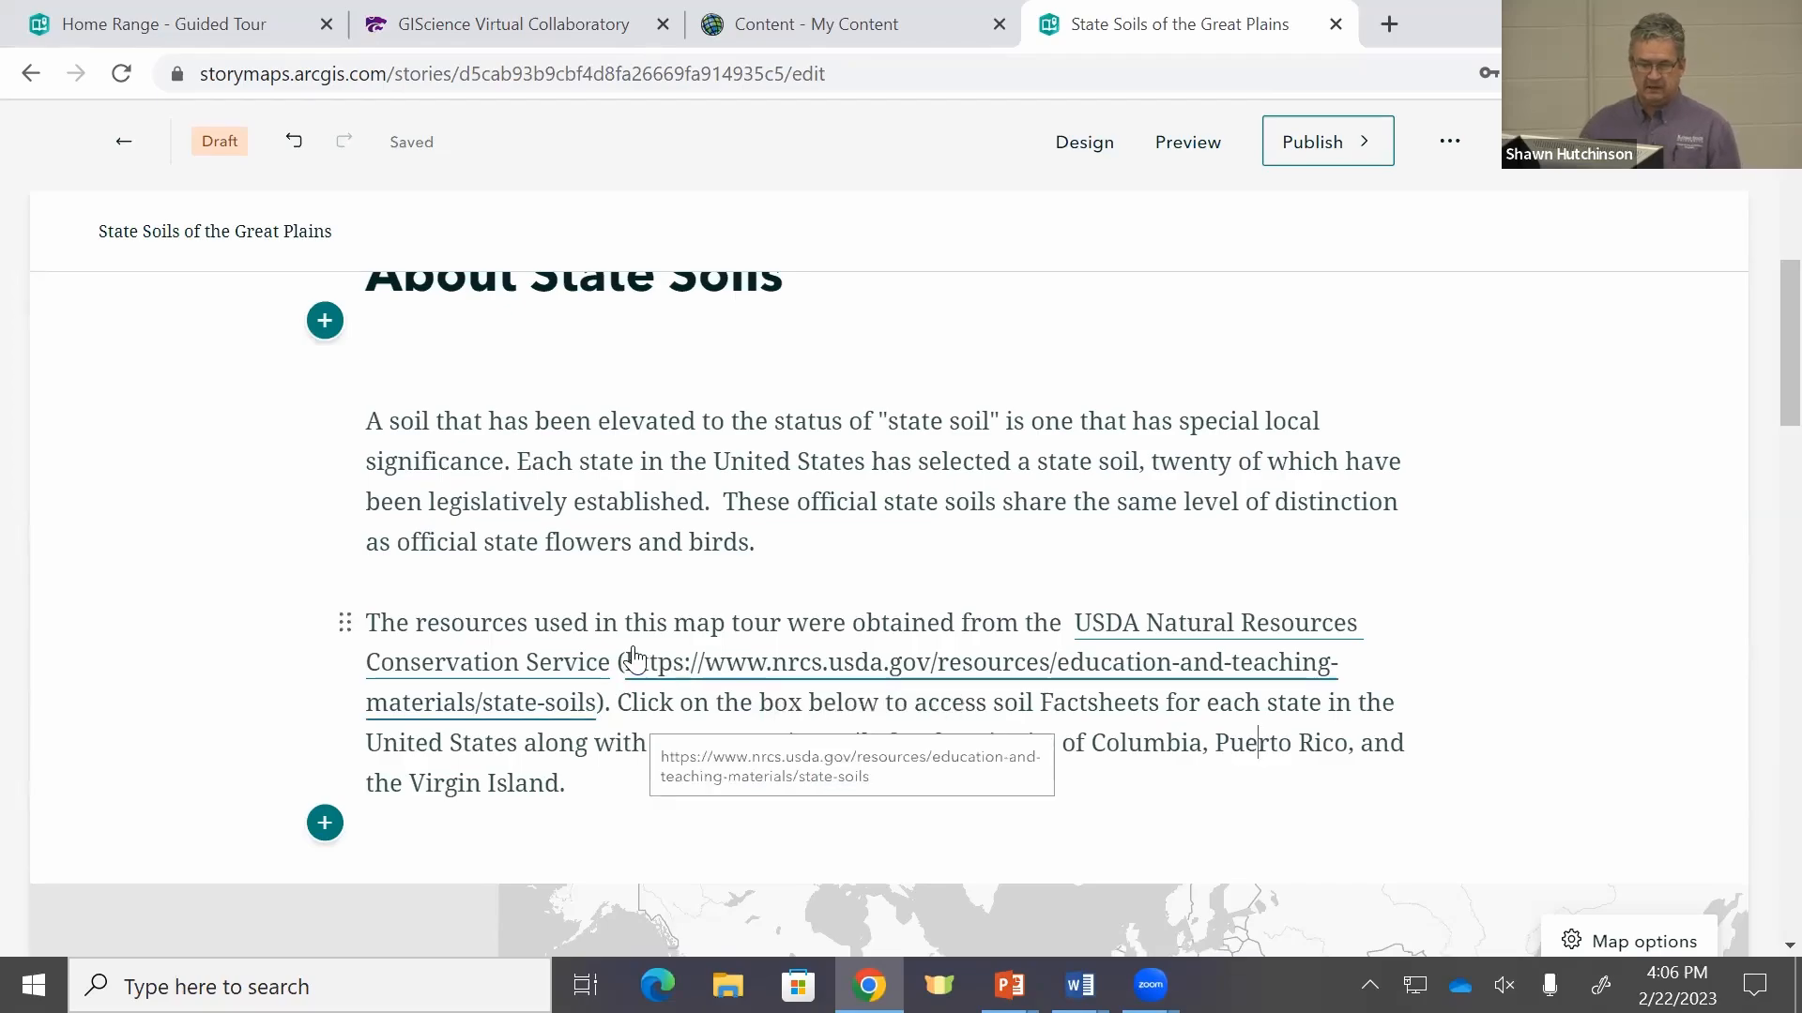
drag(618, 662, 608, 702)
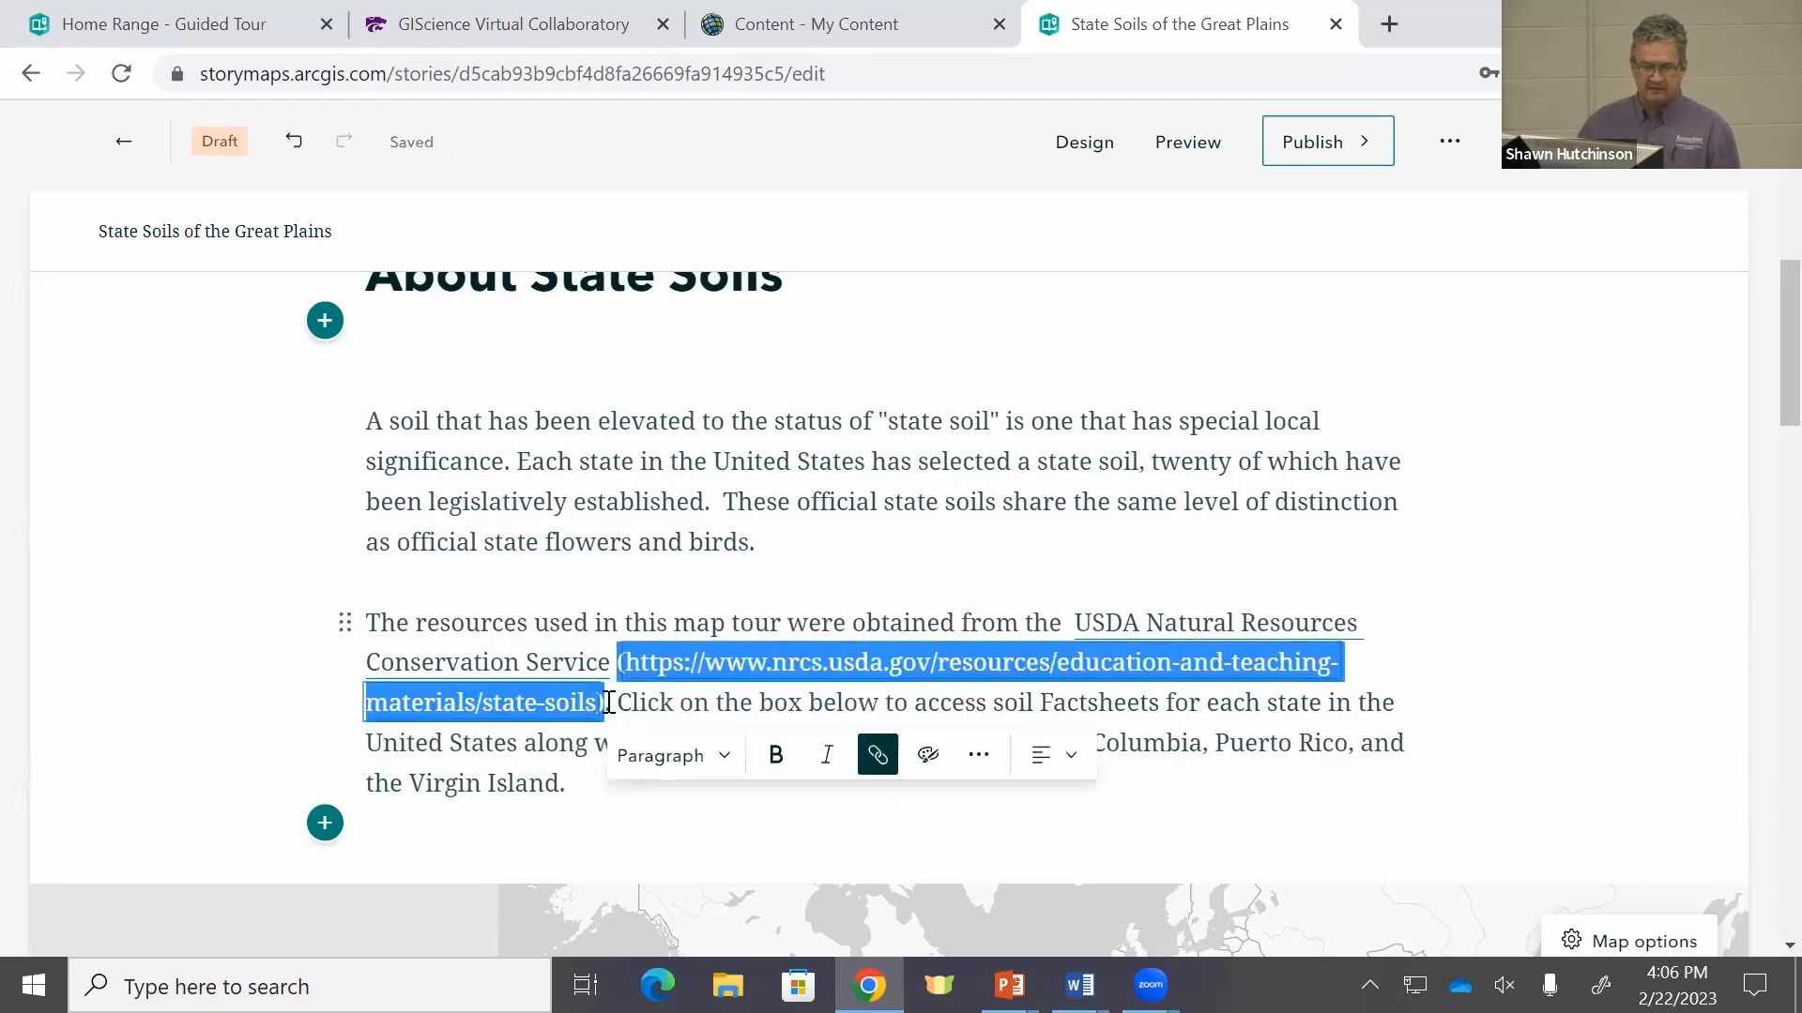
key(BackSpace)
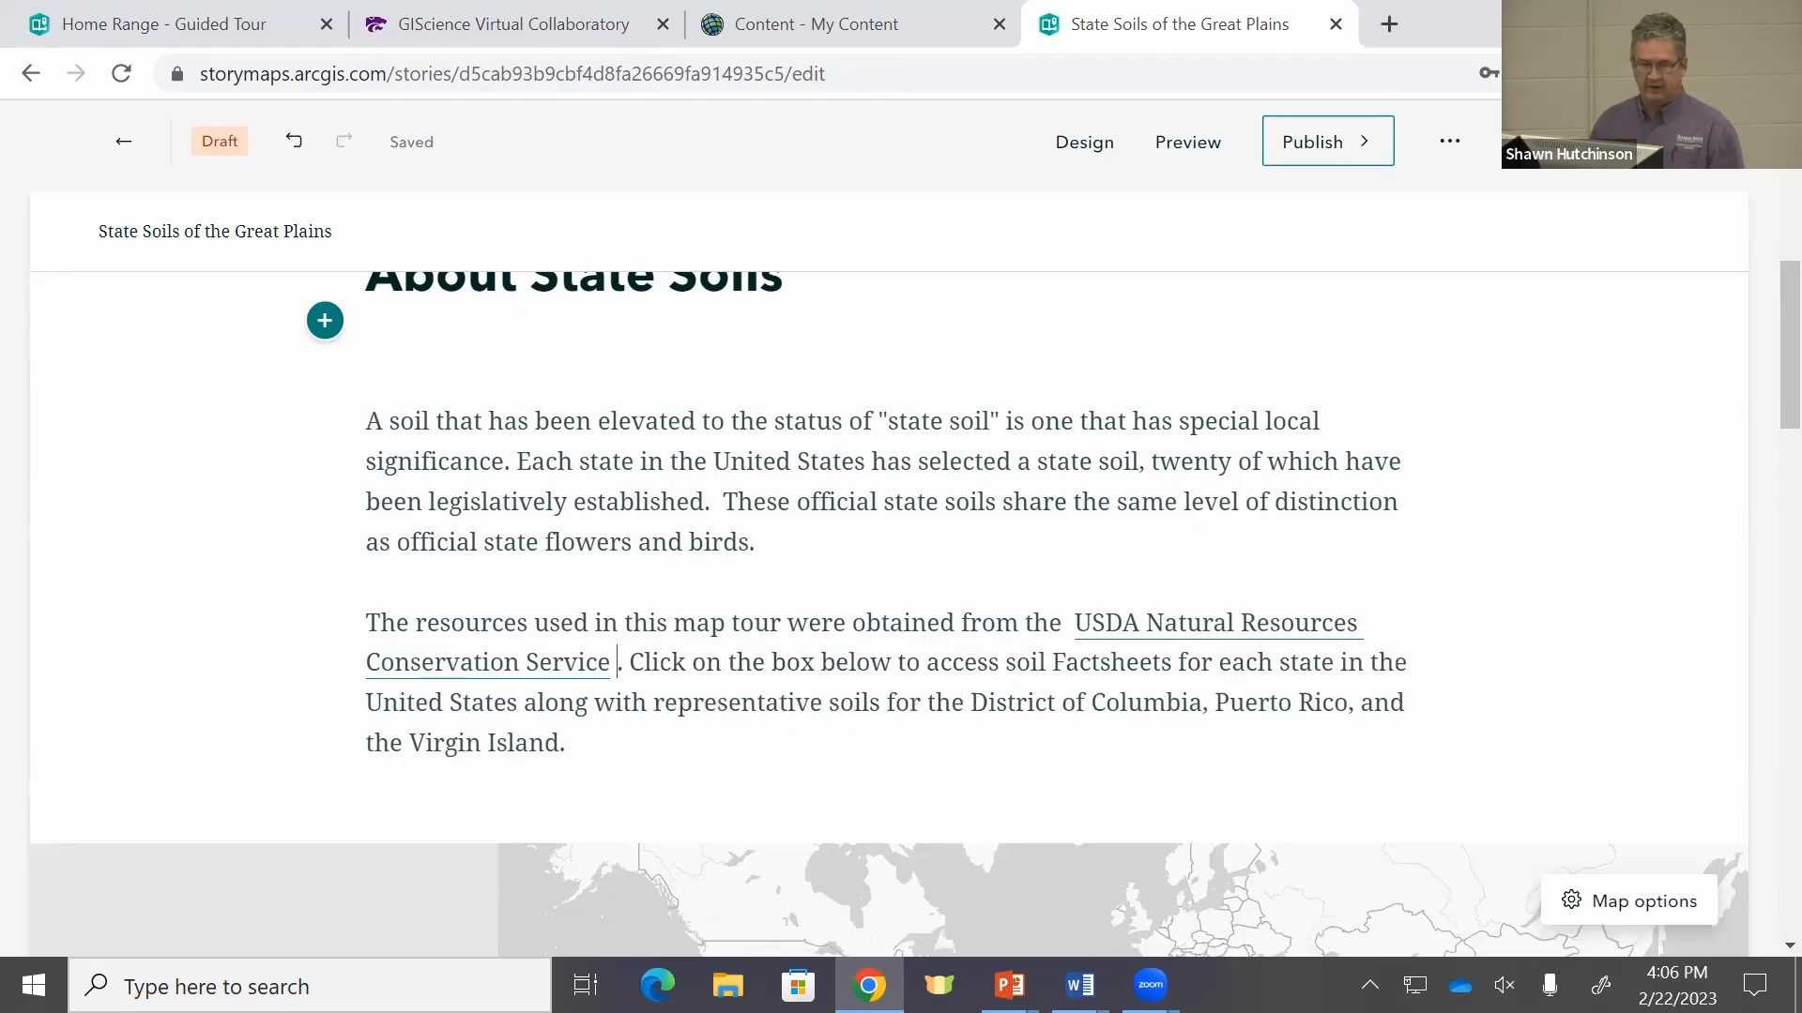
key(BackSpace)
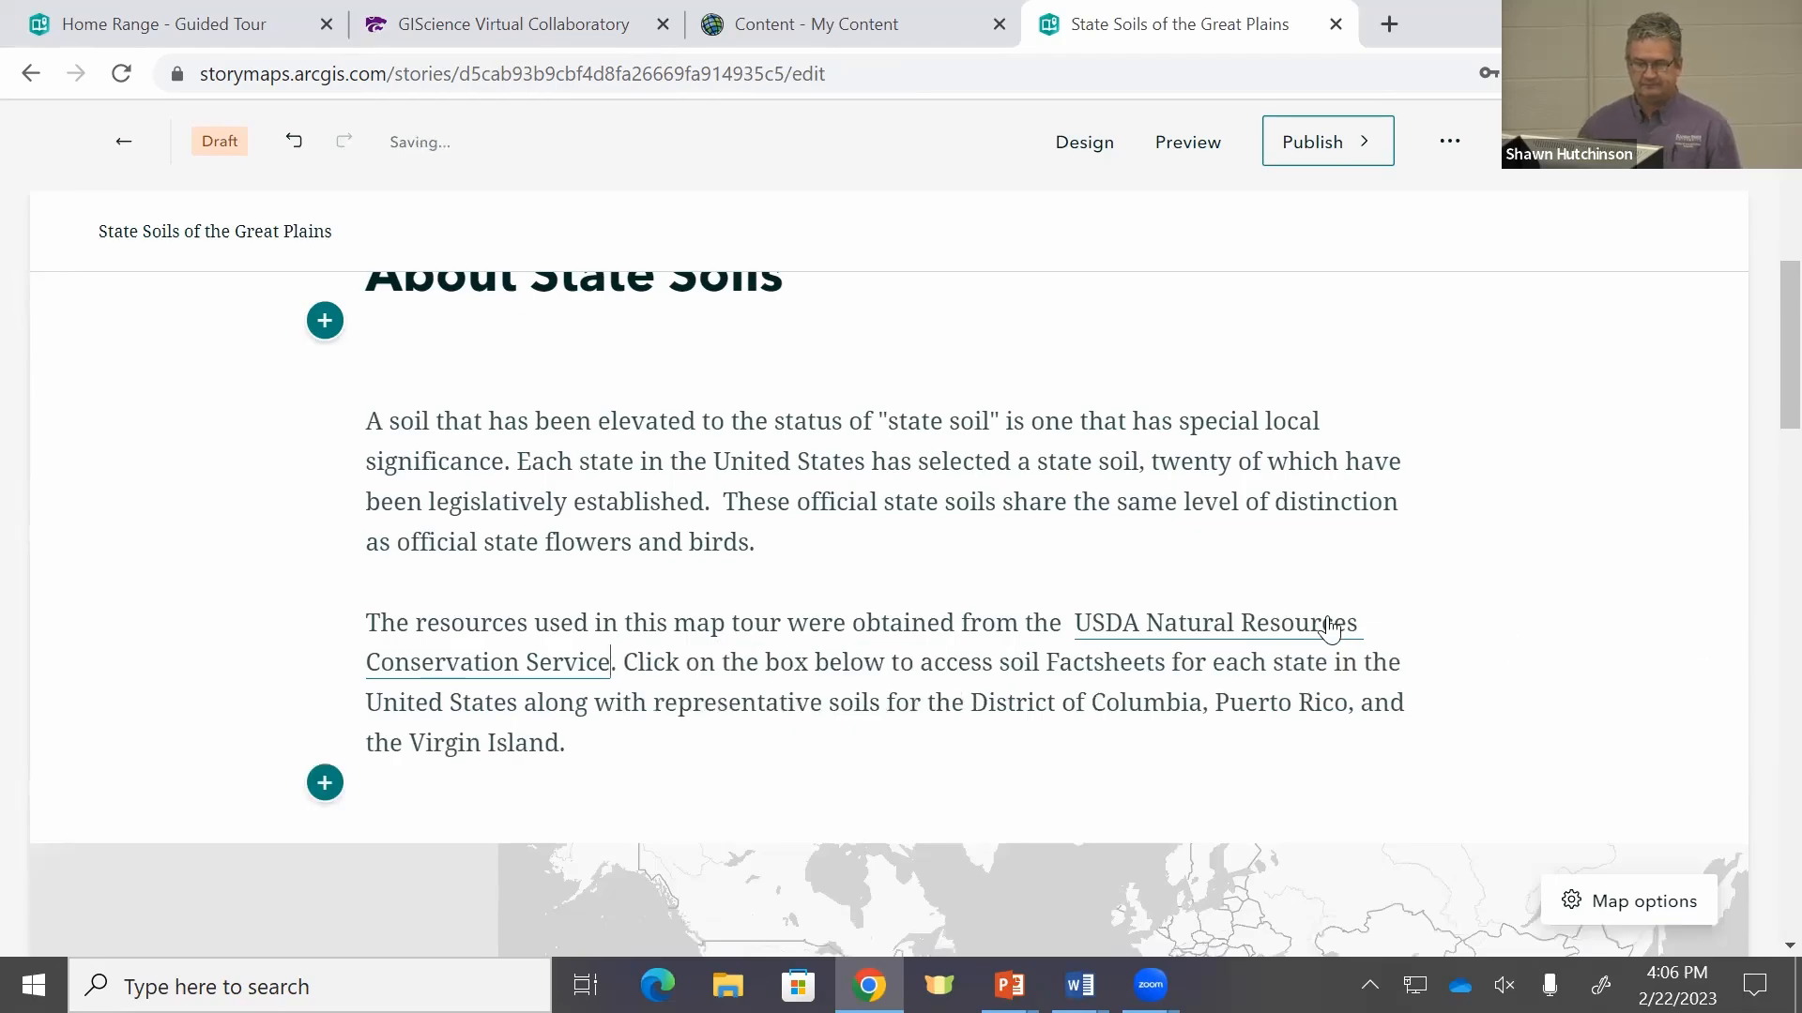
click(1068, 621)
key(BackSpace)
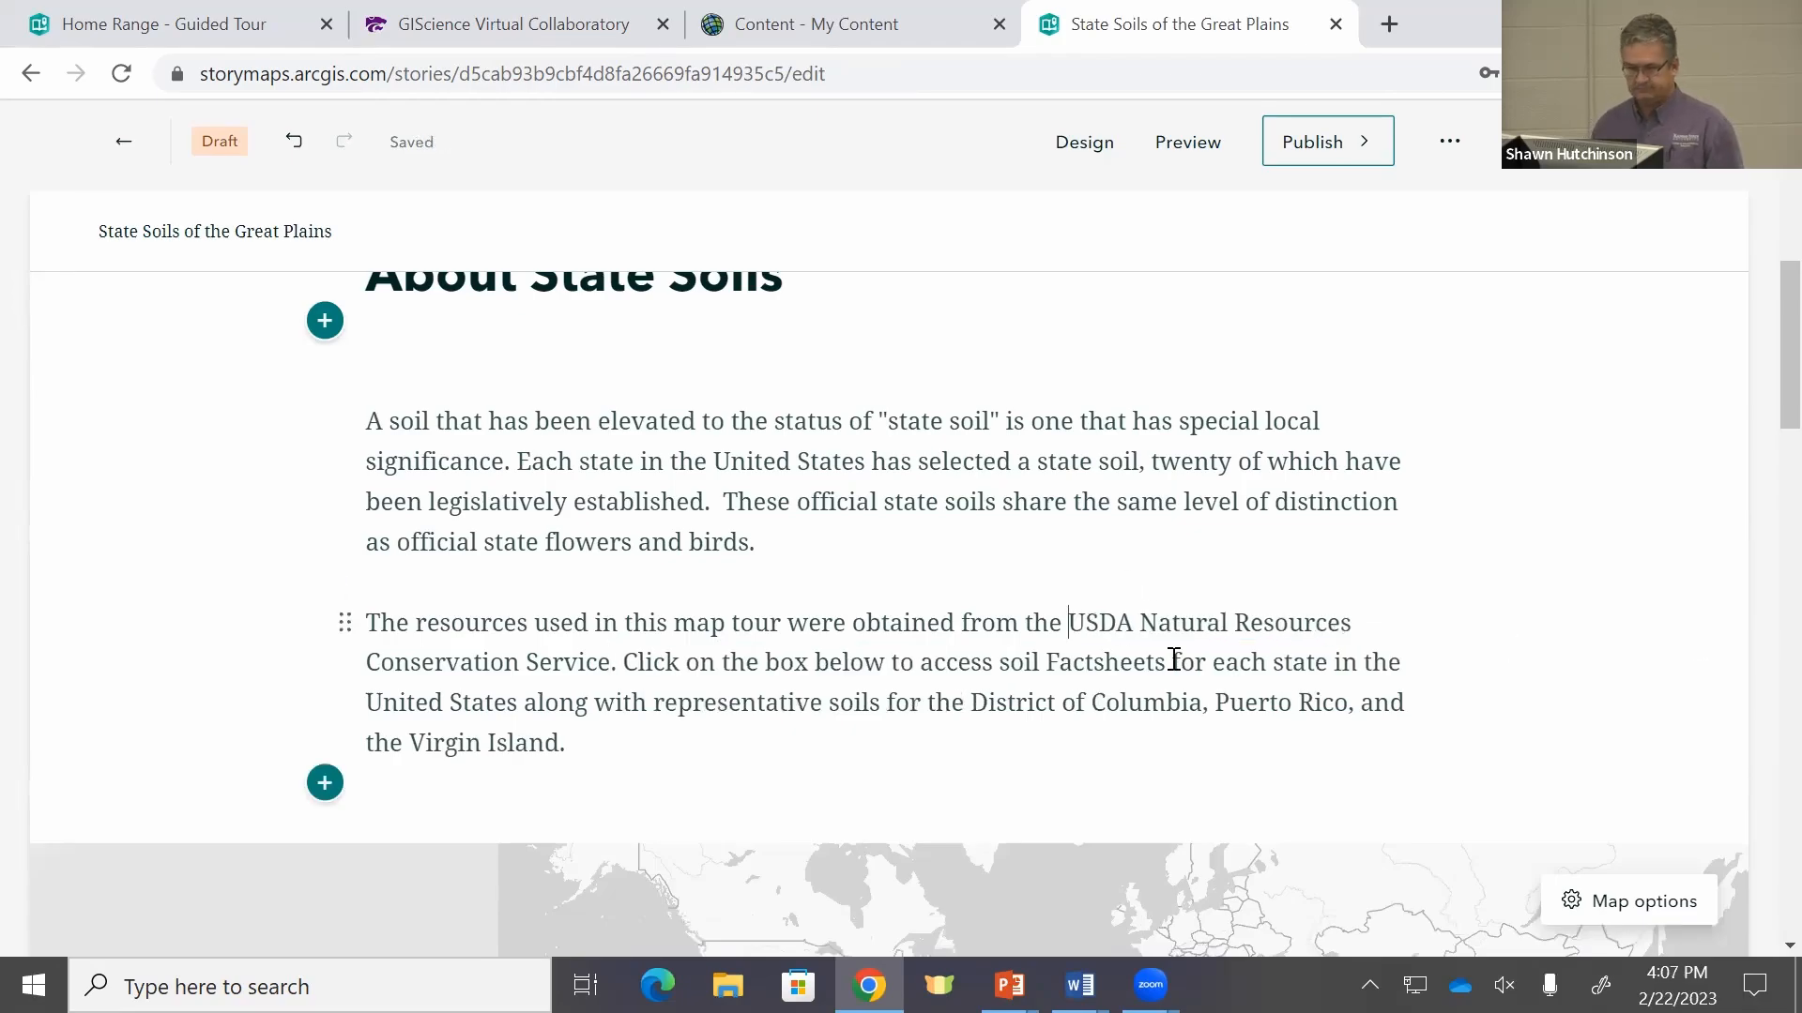
Step: Try to link "USDA Natural Resources Conservation Service" again to the copied NRCS state-soils web address
drag(1070, 617, 611, 662)
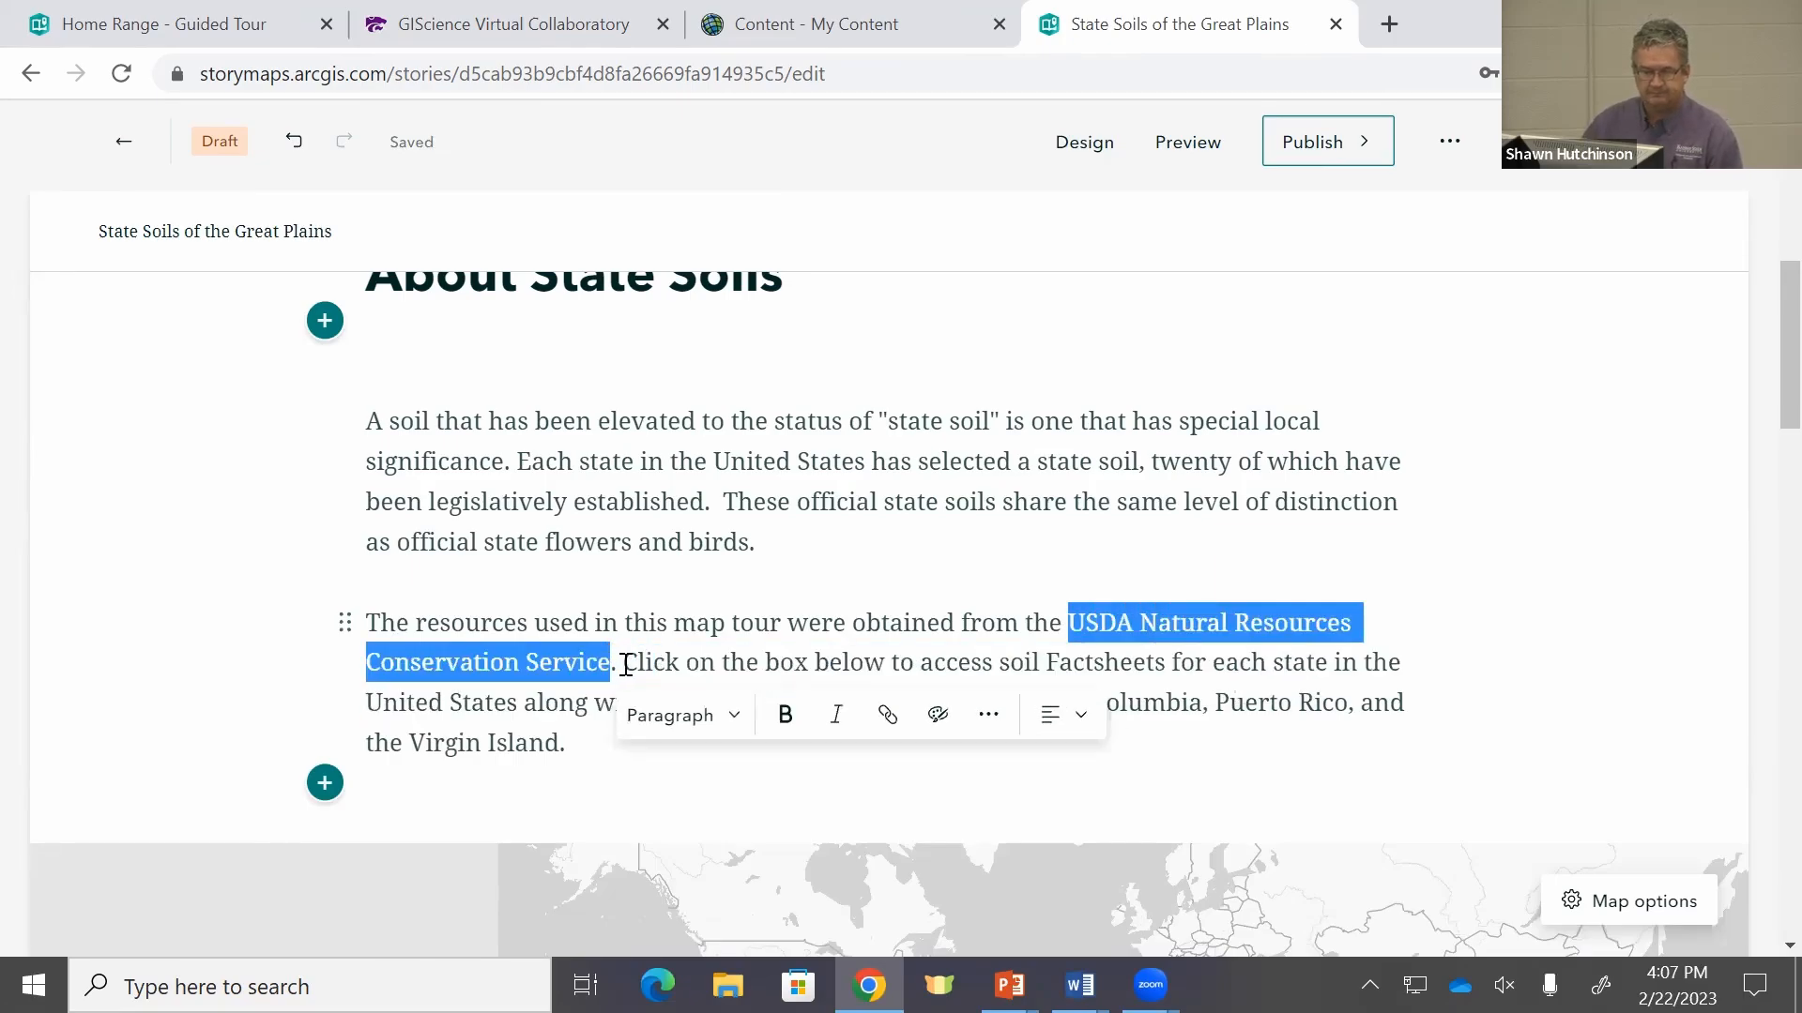
click(887, 715)
key(ctrl+v)
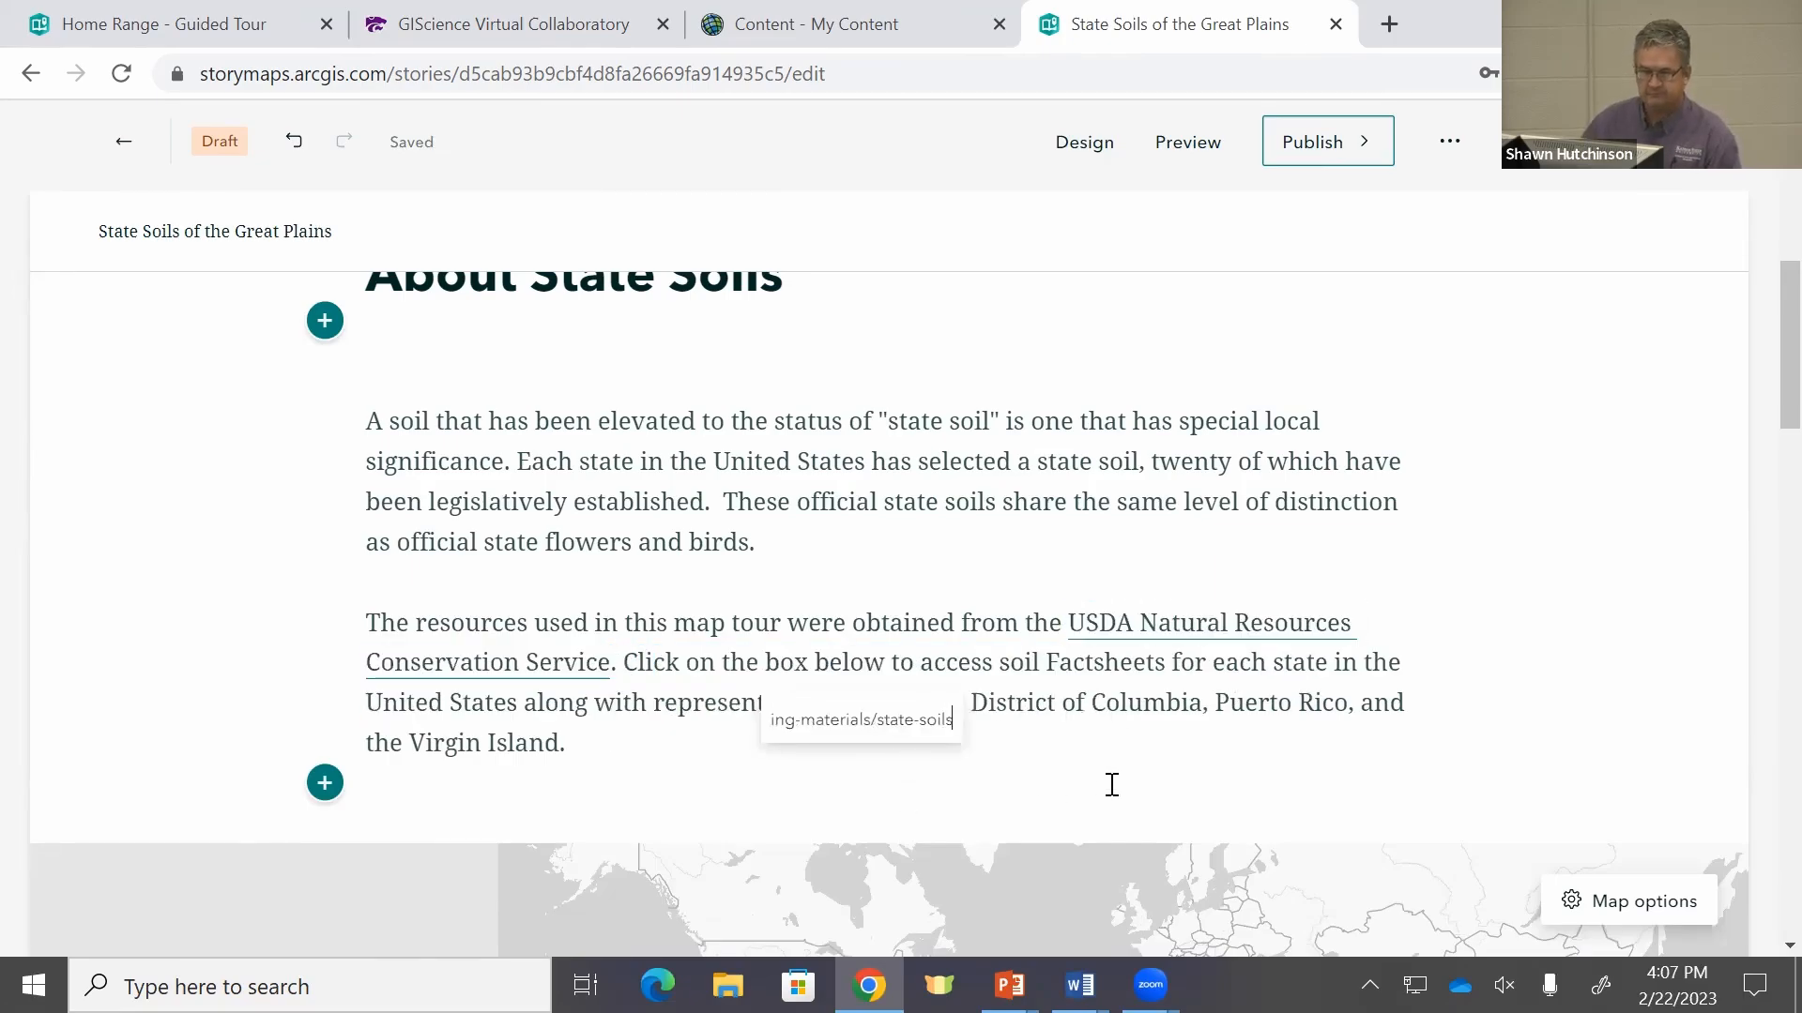
key(Return)
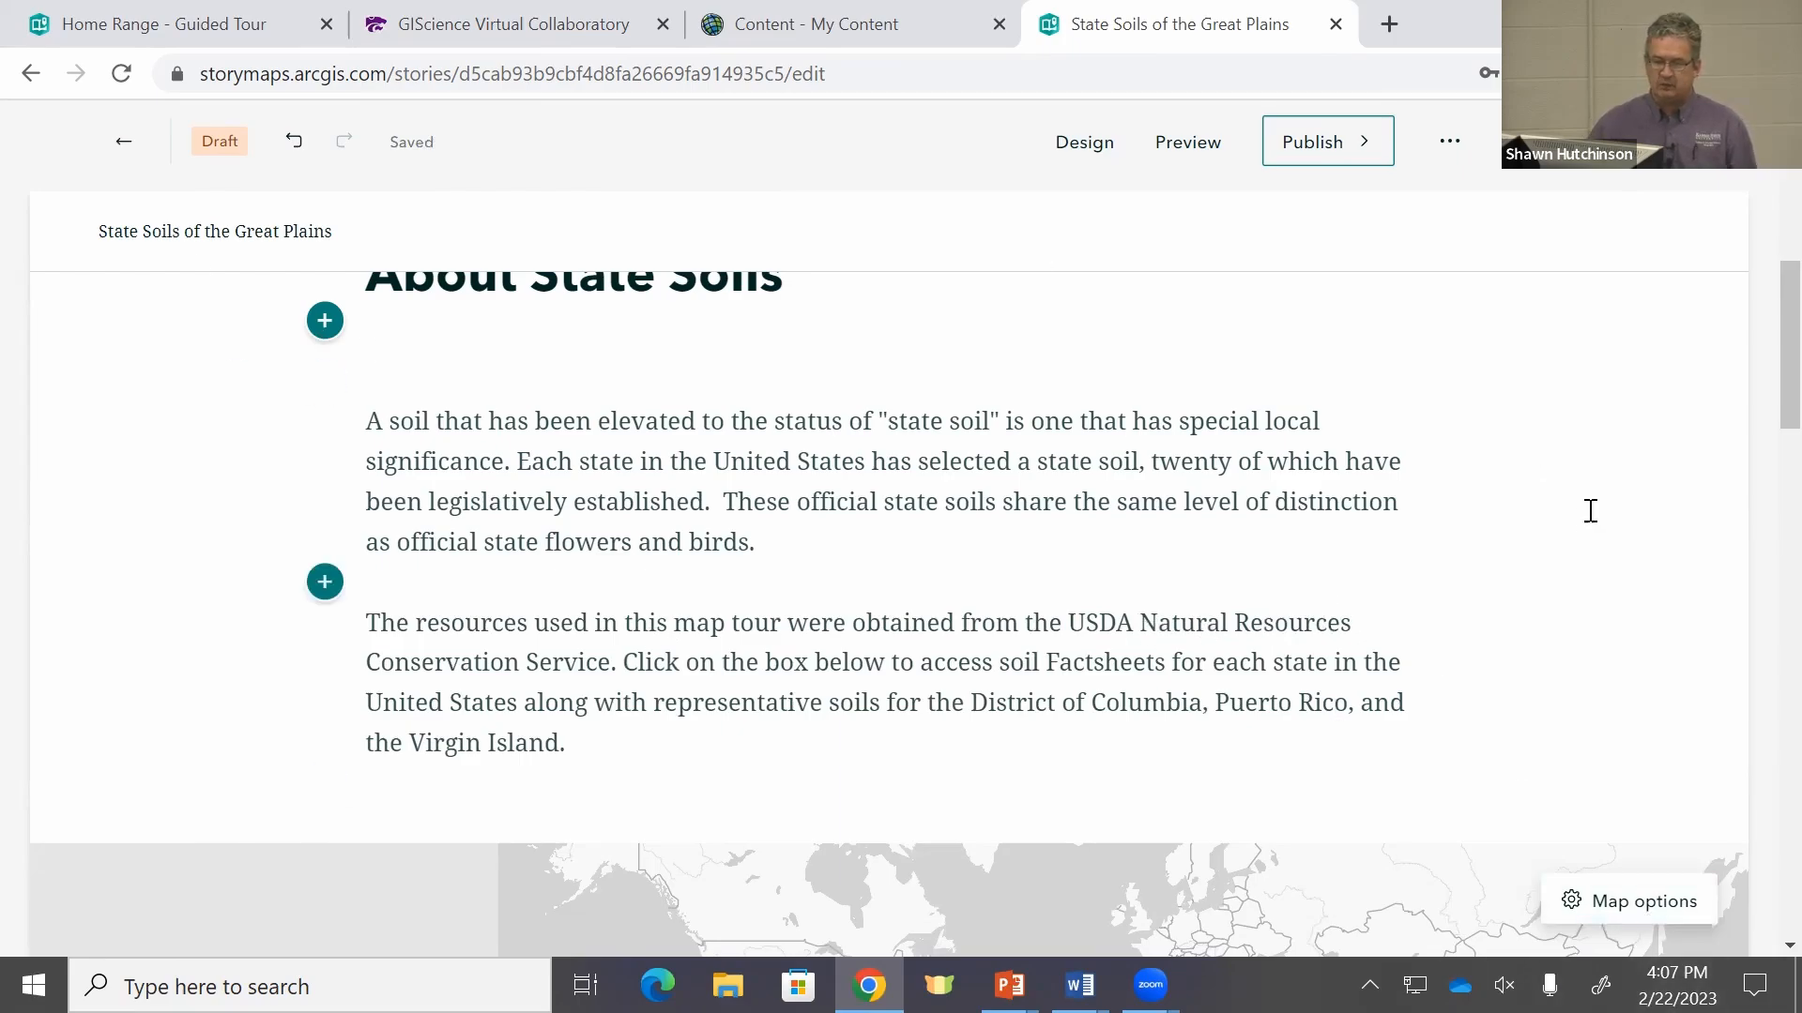
Step: Look over the new introductory text and add a Button block between the paragraph ending "the Virgin Island" and the map tour
scroll(1501, 600, up, 4)
scroll(1410, 673, down, 5)
scroll(1379, 601, up, 8)
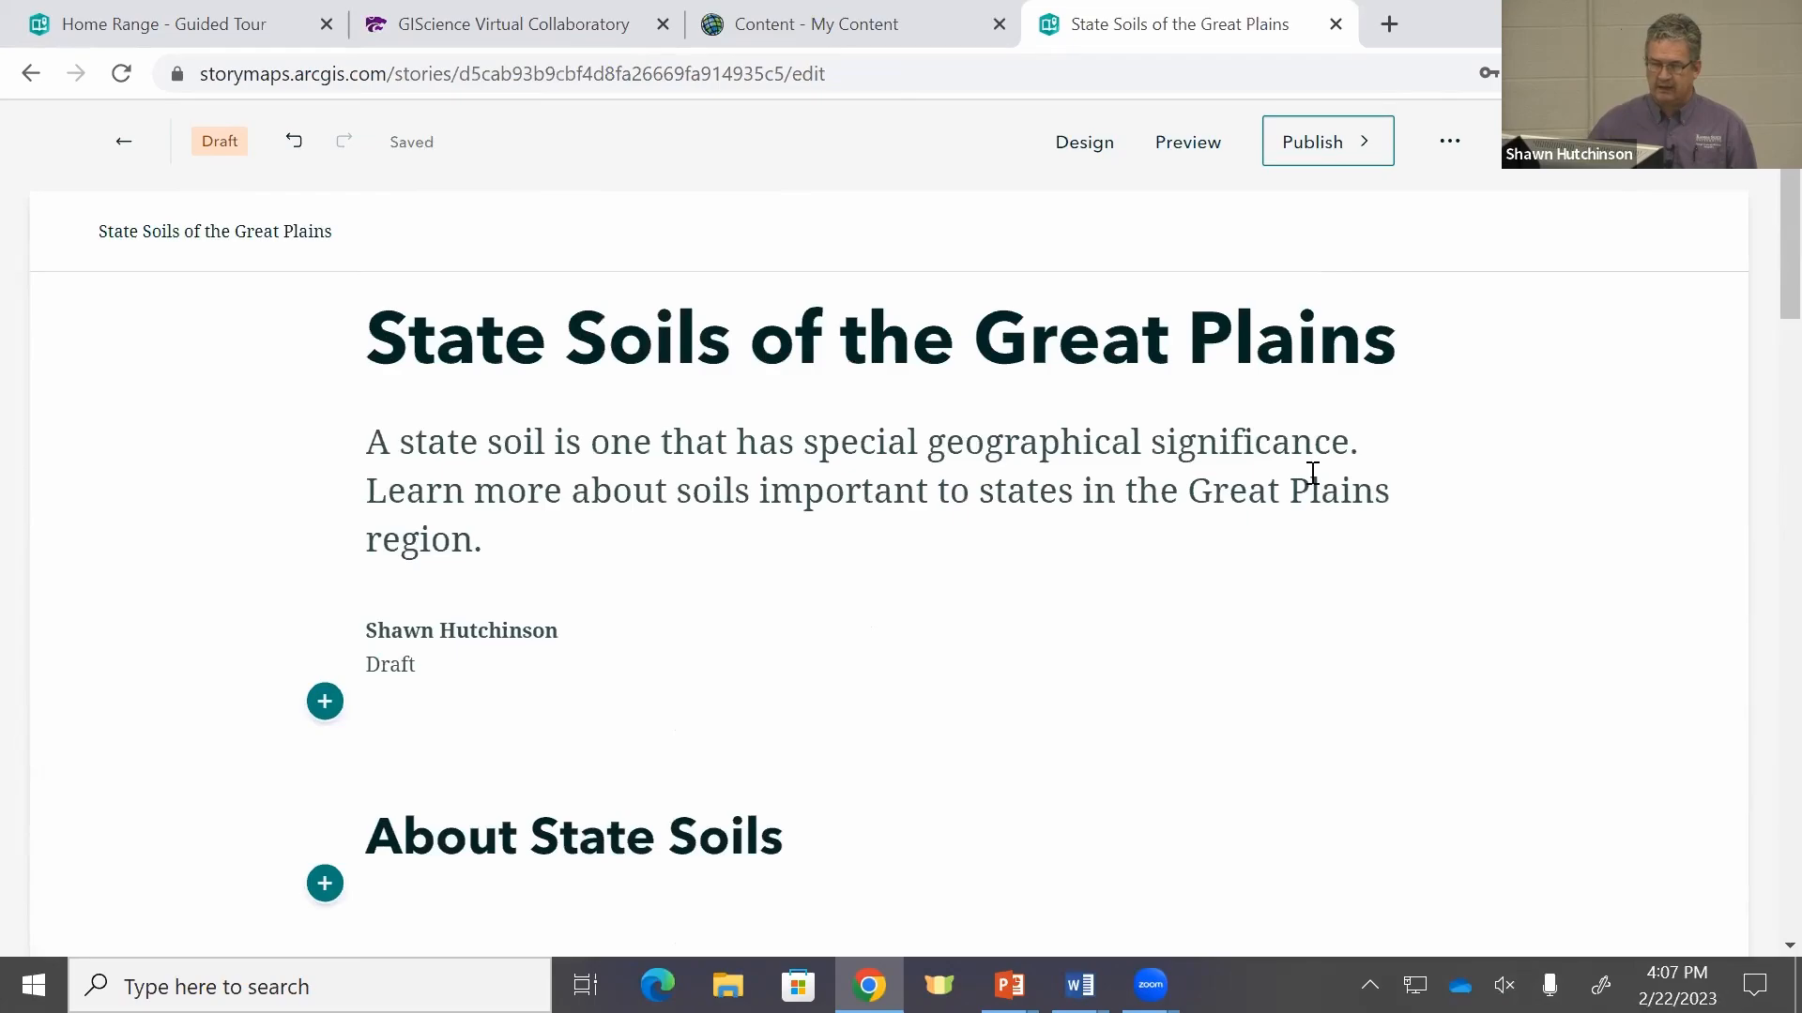
scroll(1201, 495, down, 2)
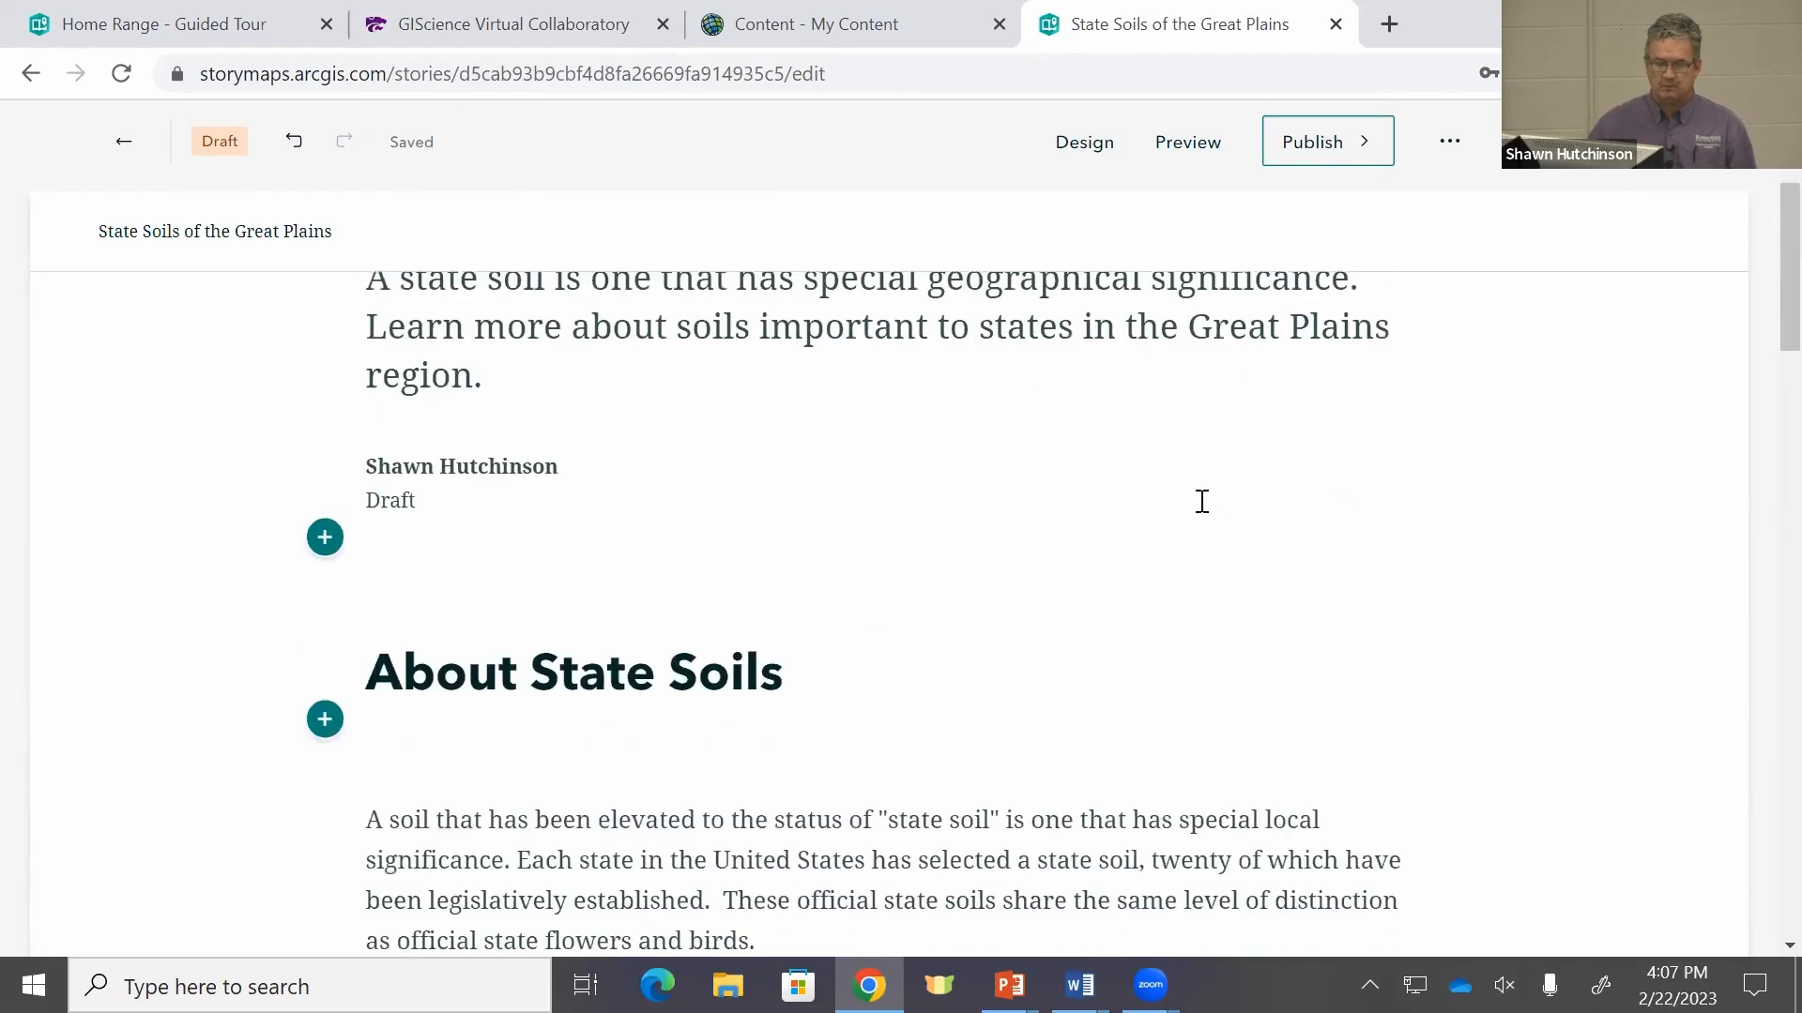
scroll(1202, 502, down, 3)
scroll(1205, 497, down, 3)
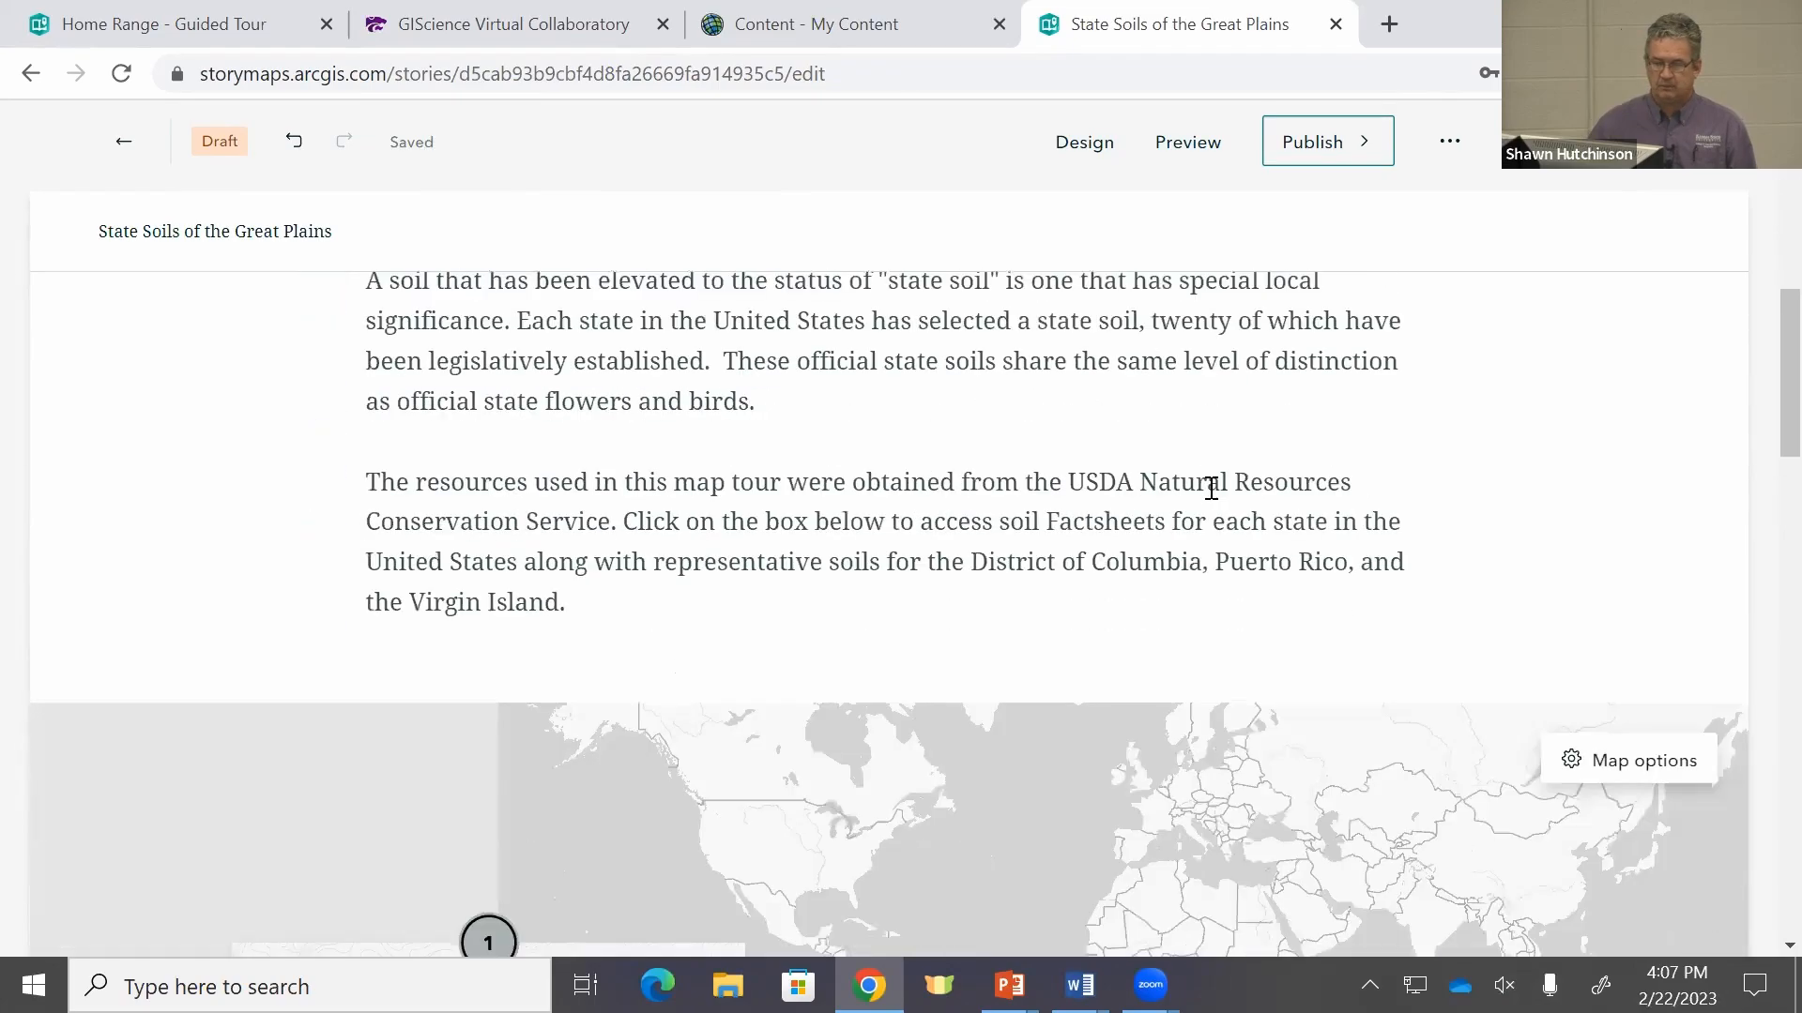
scroll(1212, 483, down, 2)
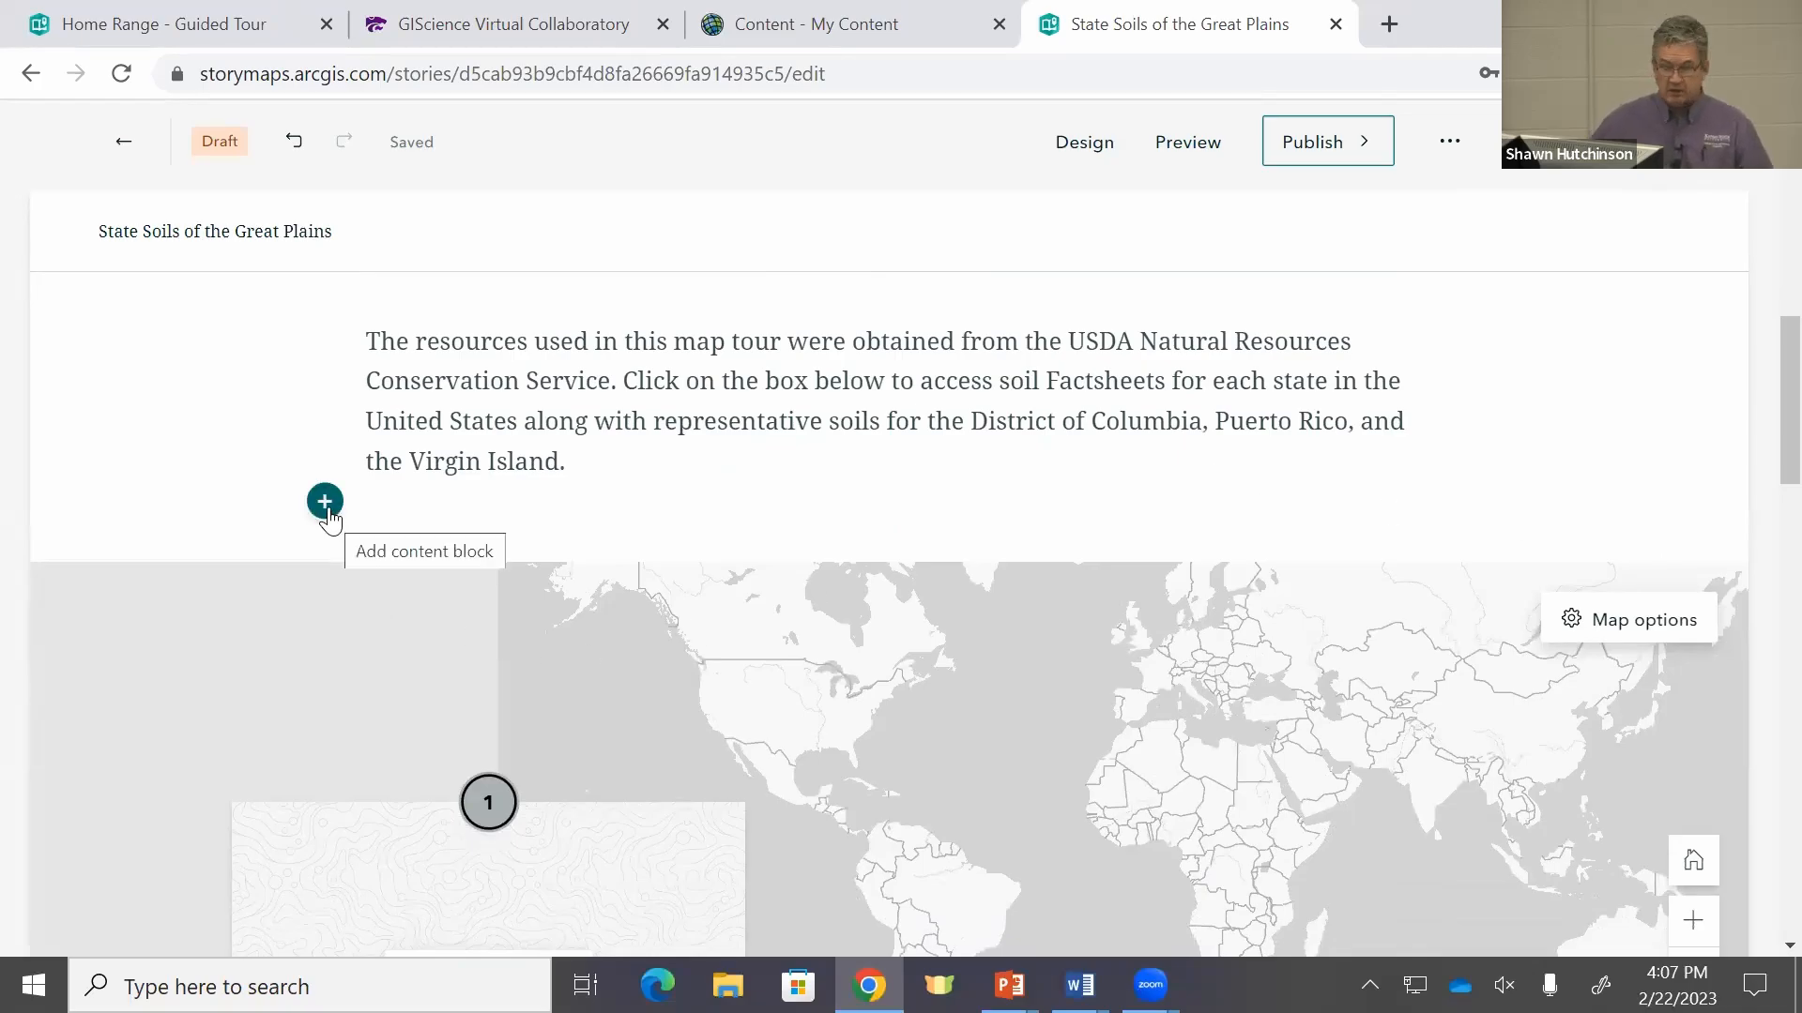
key(alt+Tab)
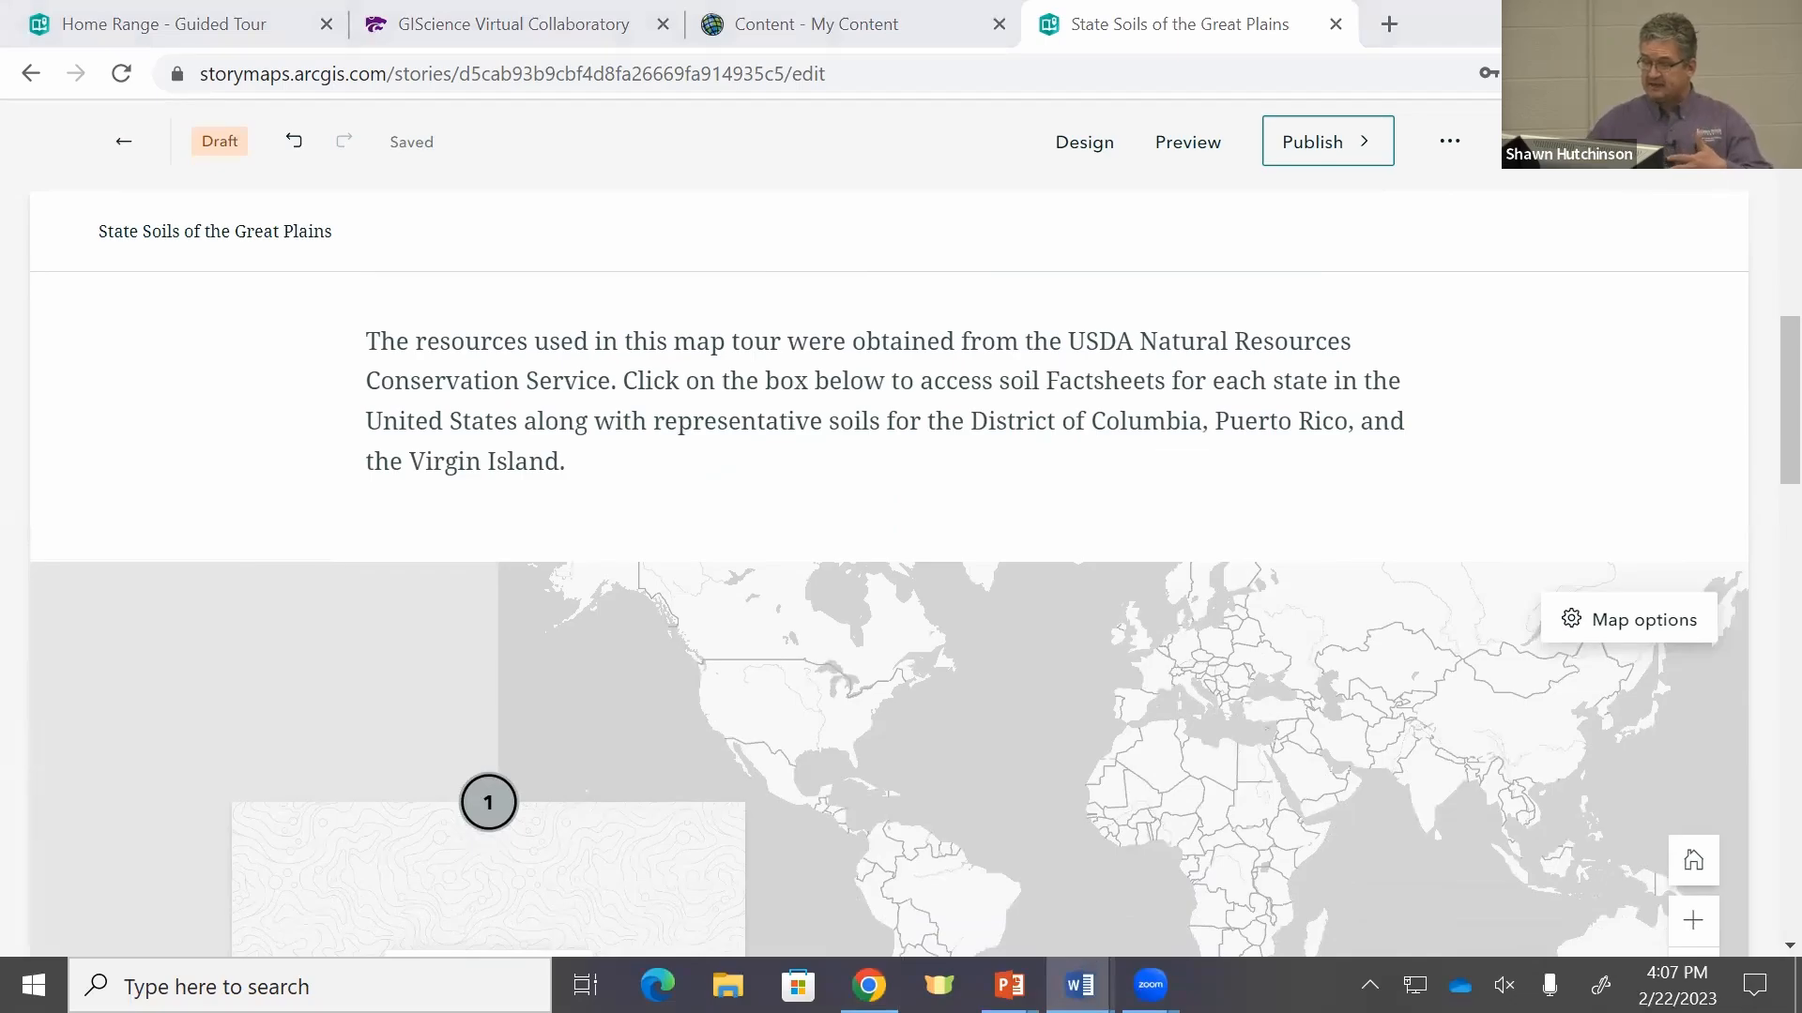
click(323, 501)
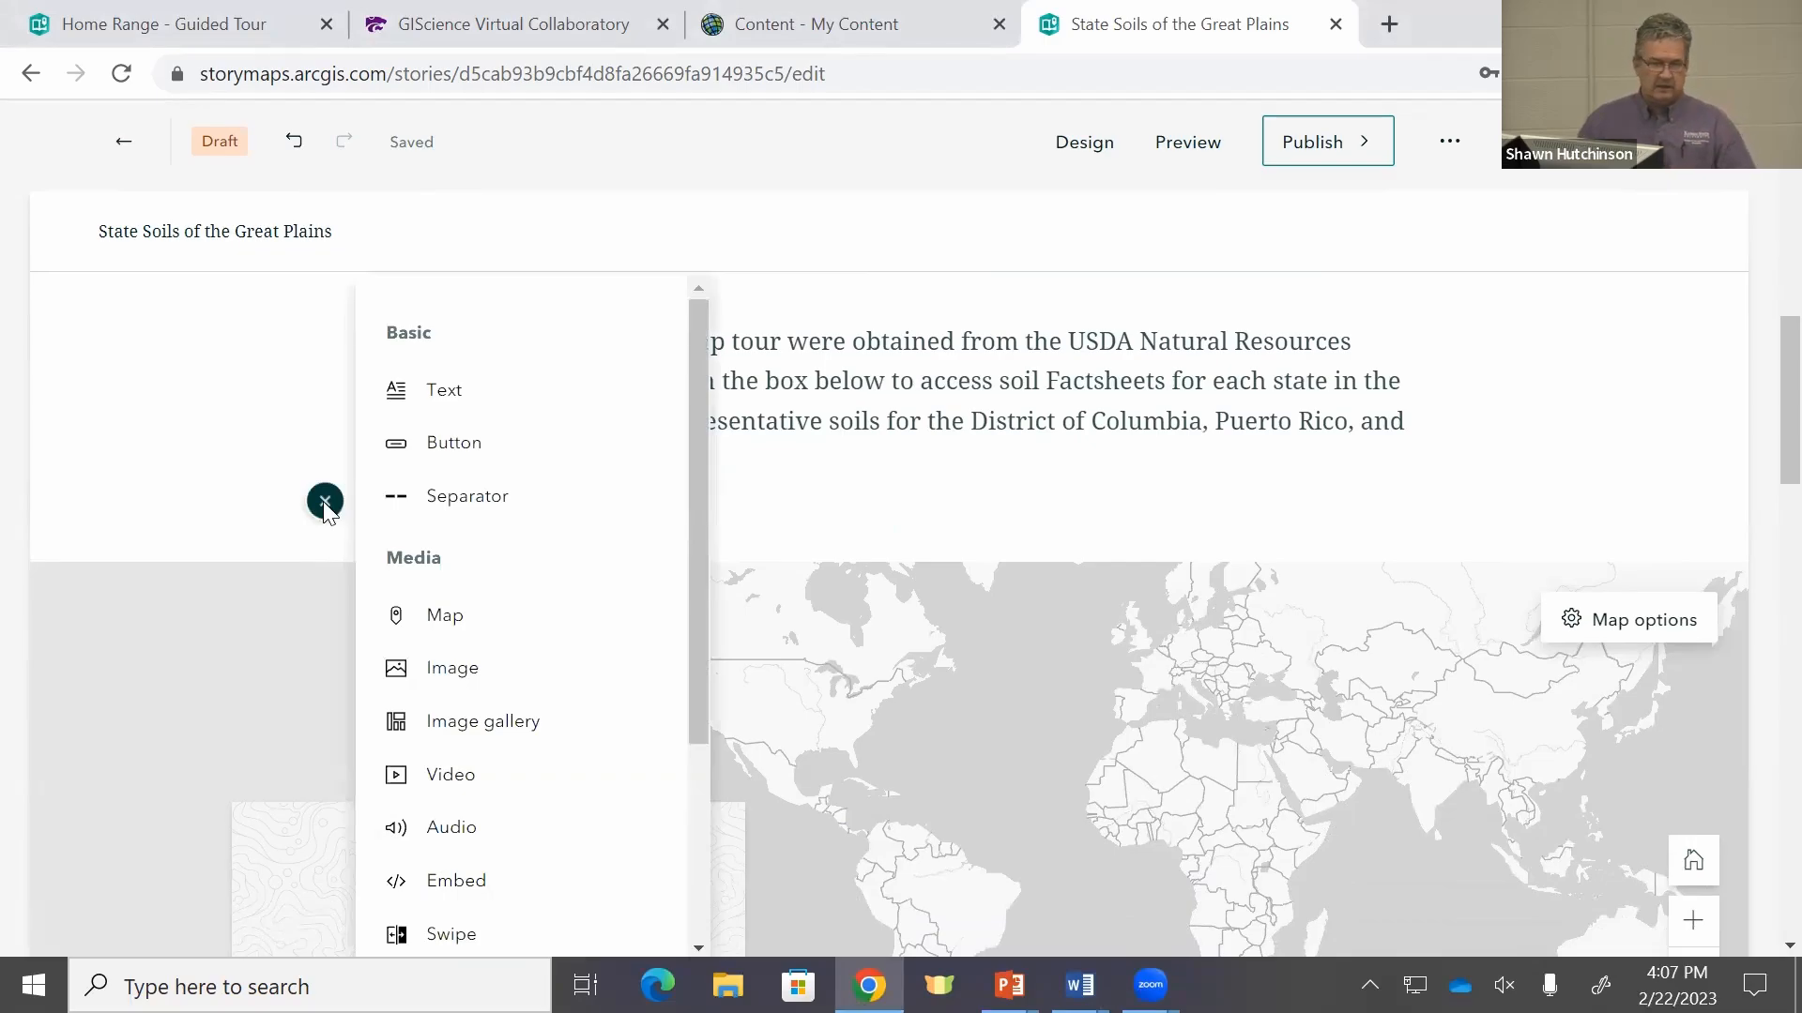
click(444, 450)
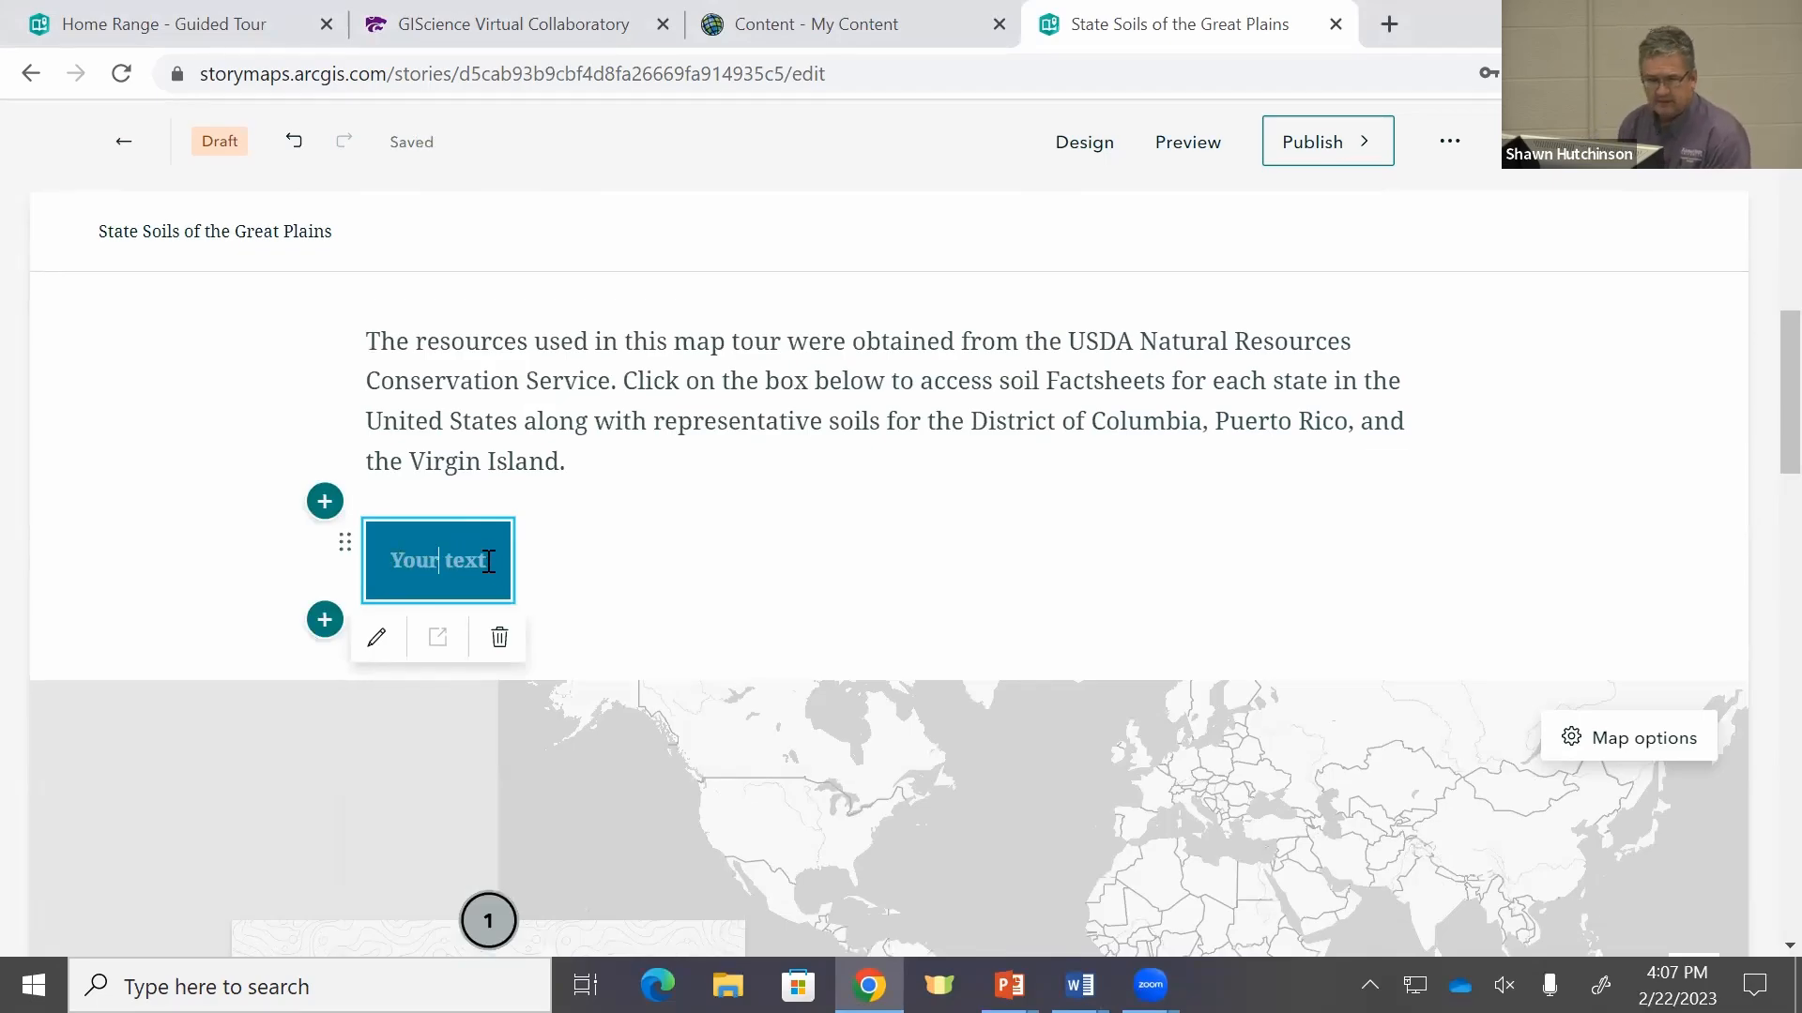
Step: Label the new button block "Soil Factsheets"
text(S)
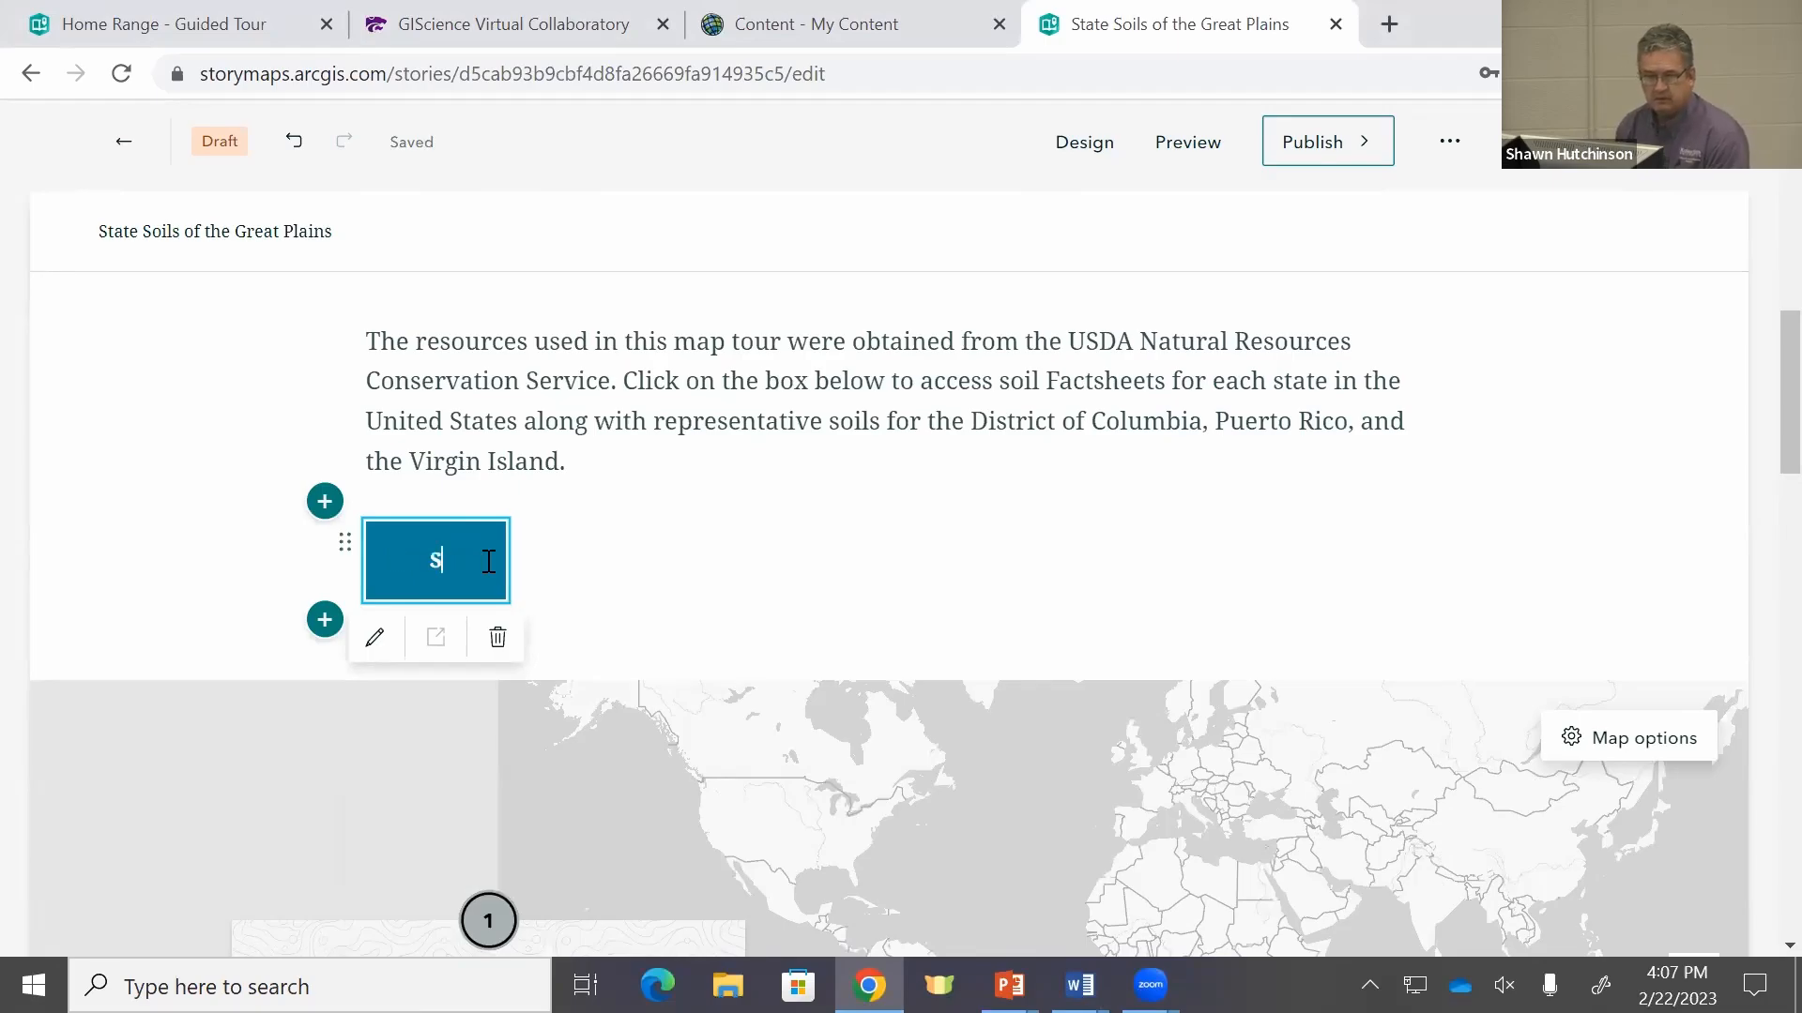
text(oil Factsheets)
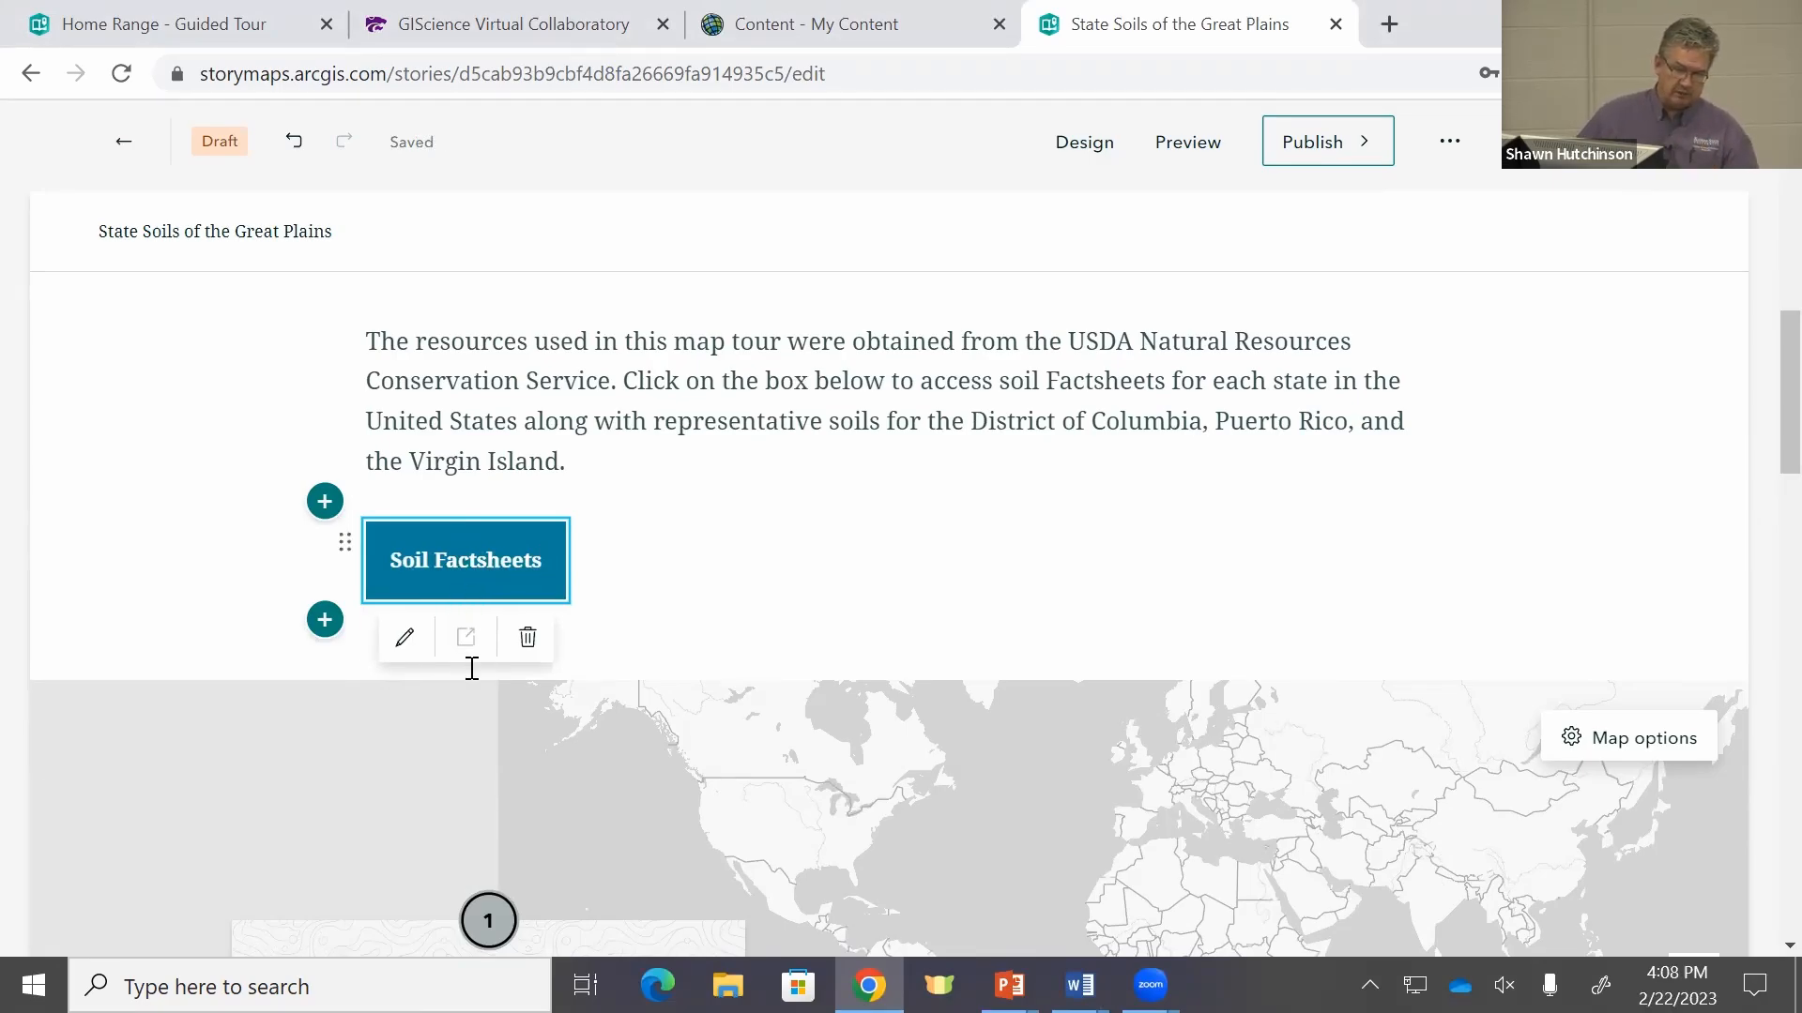
click(733, 627)
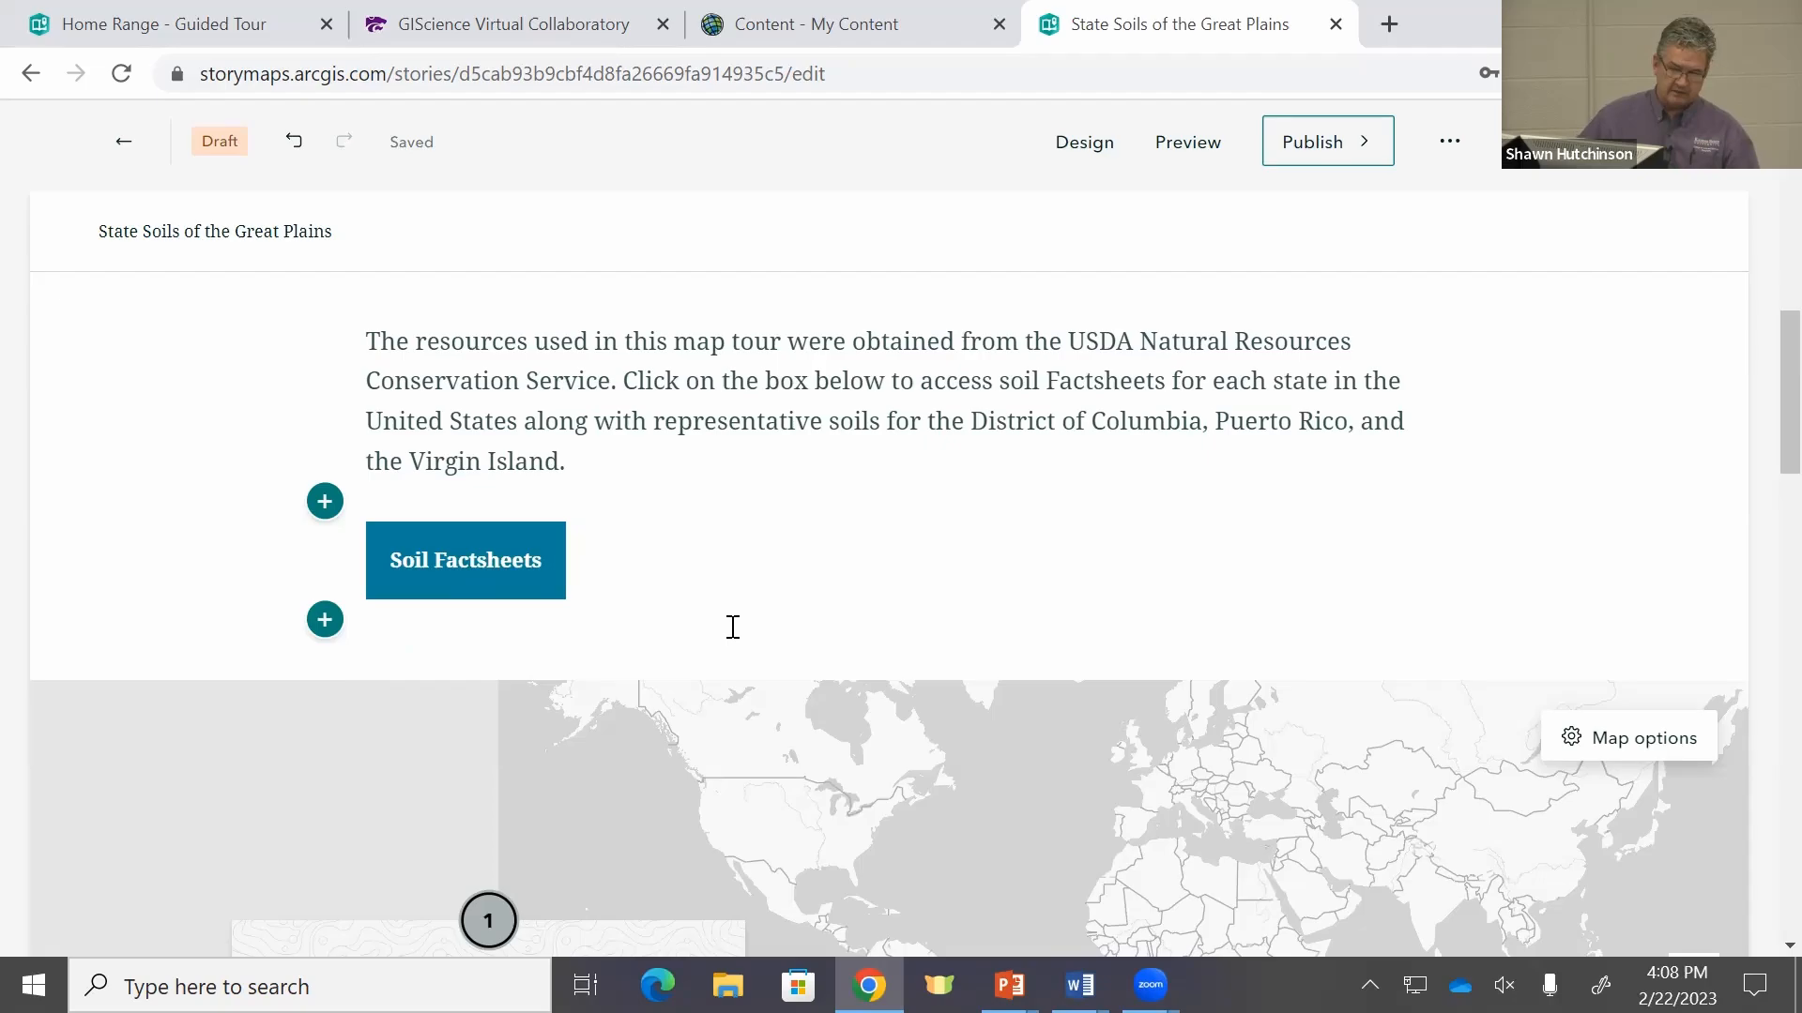
click(528, 593)
click(414, 634)
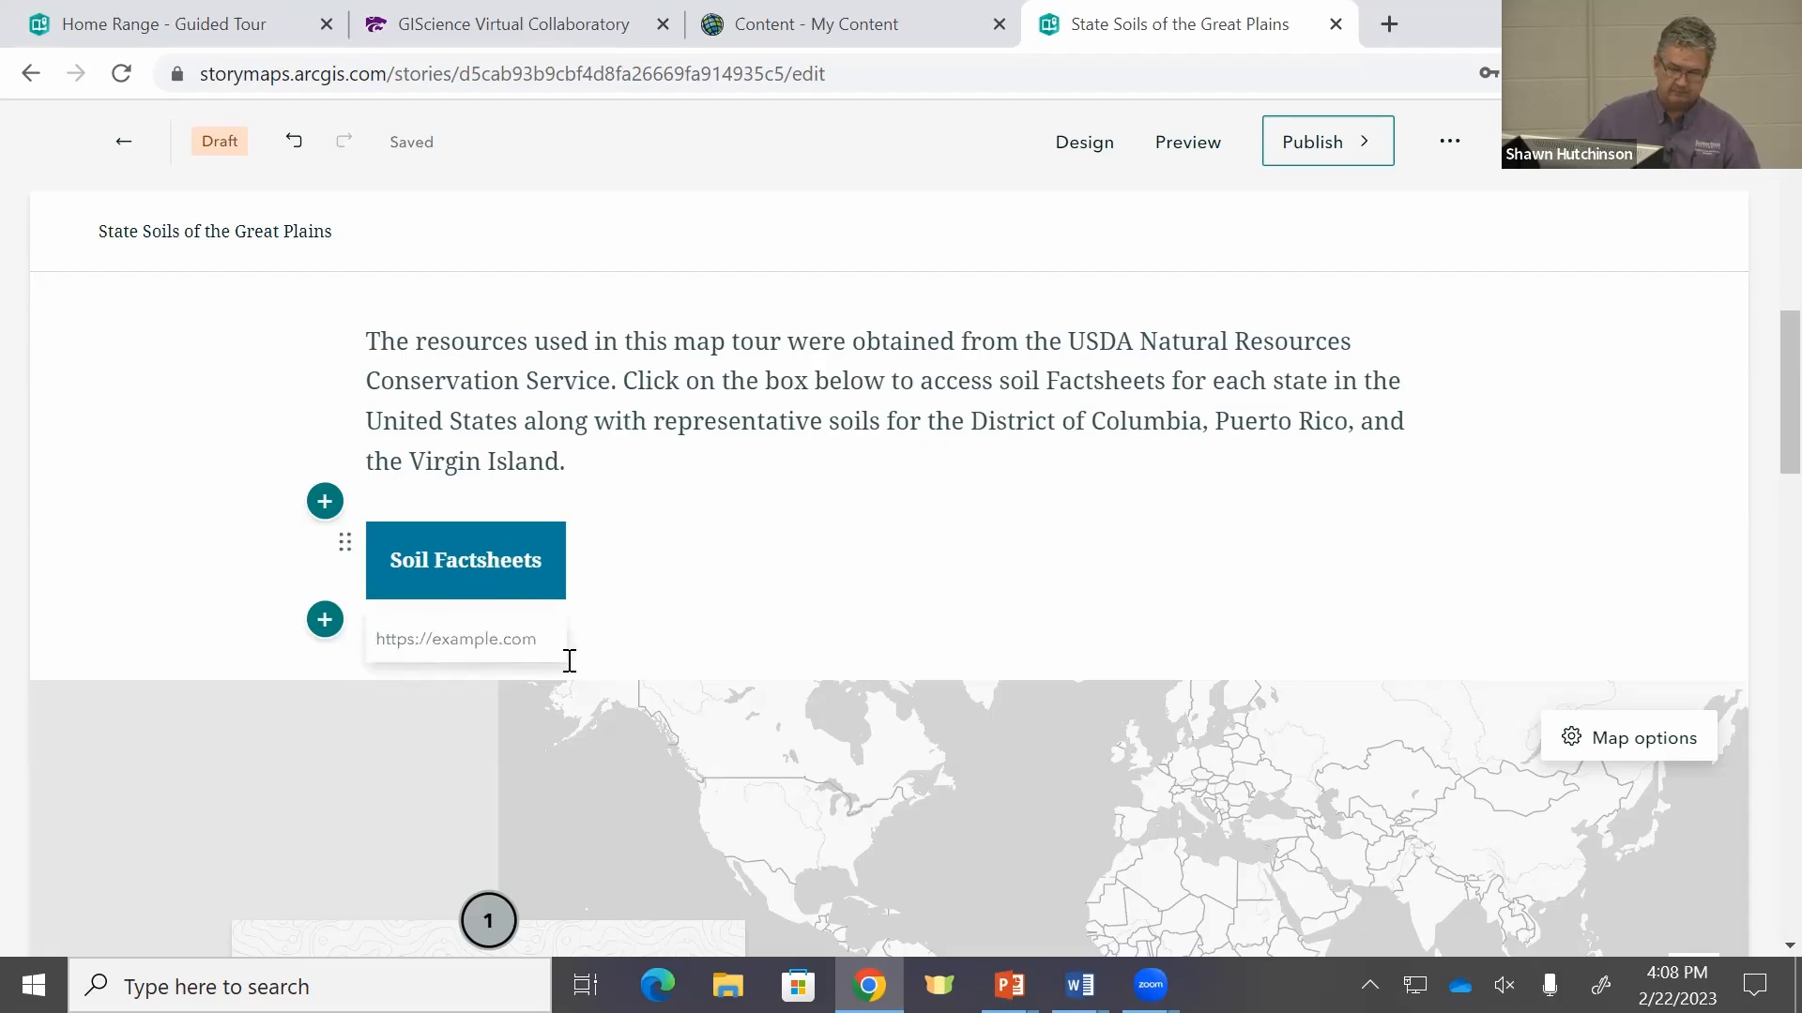
key(alt+Tab)
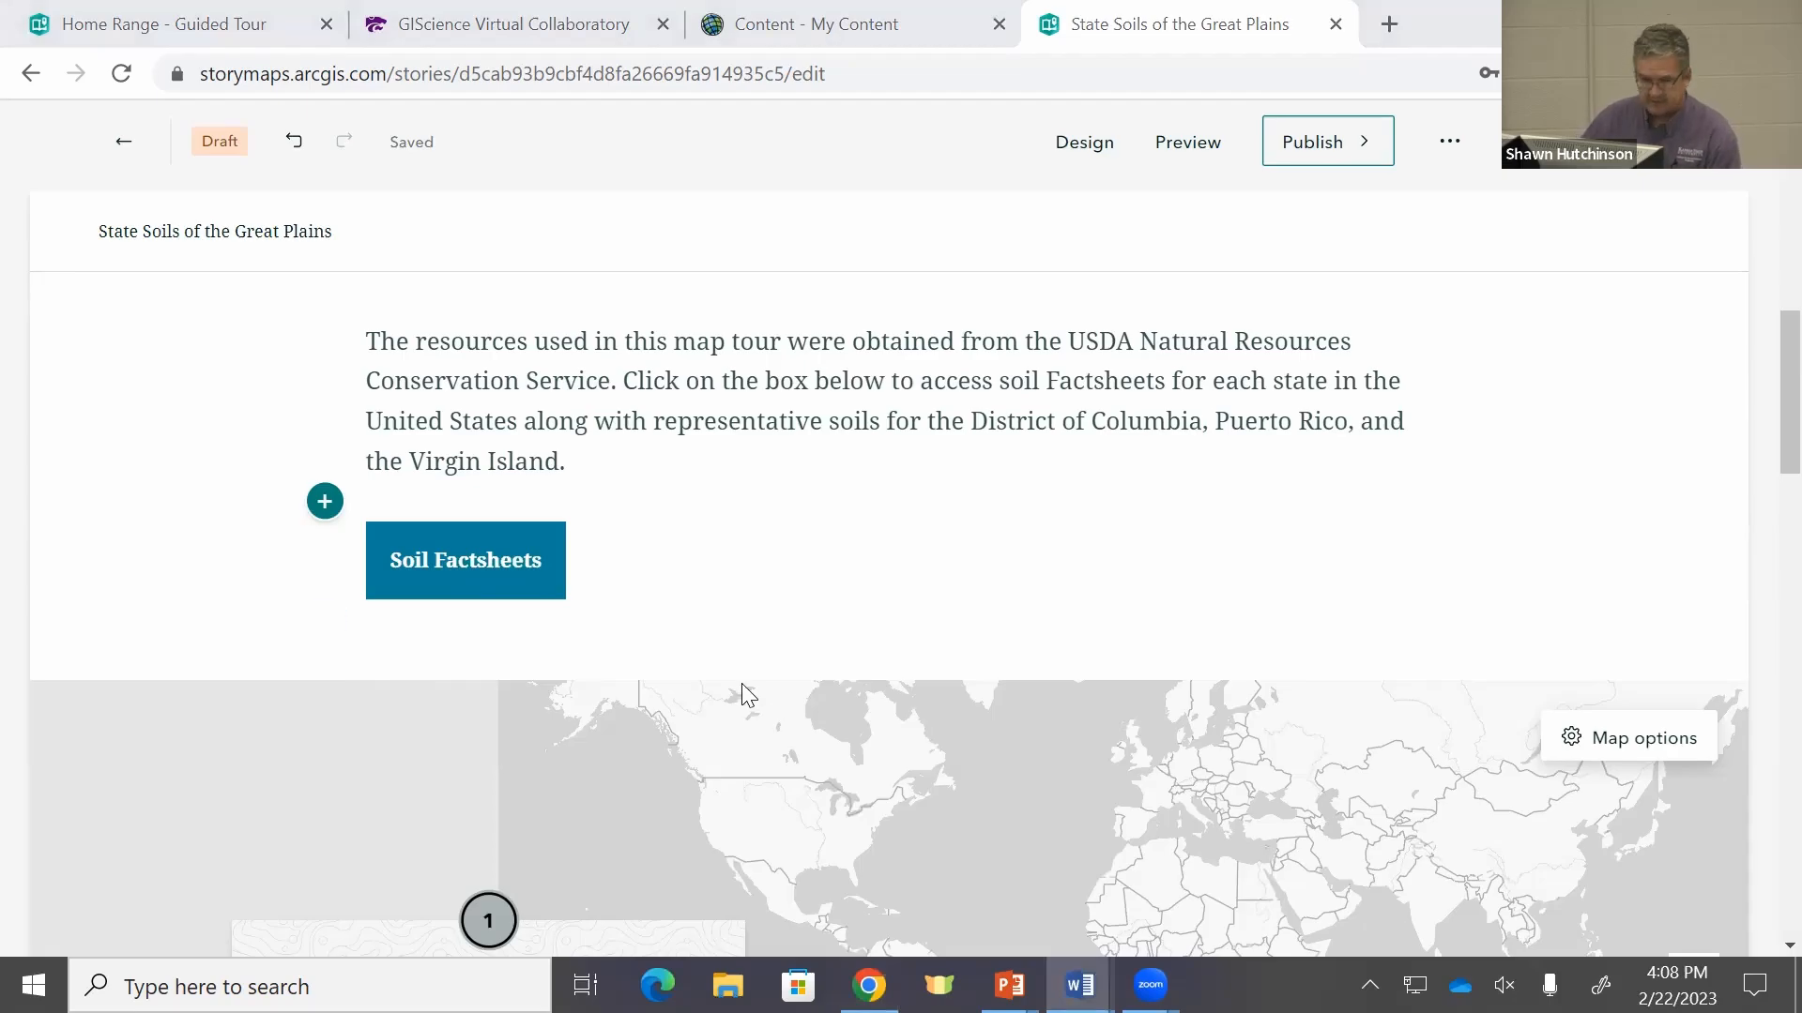
click(434, 560)
click(467, 575)
click(414, 638)
key(ctrl+v)
key(Home)
key(Delete)
key(Delete)
click(810, 602)
click(486, 560)
click(405, 640)
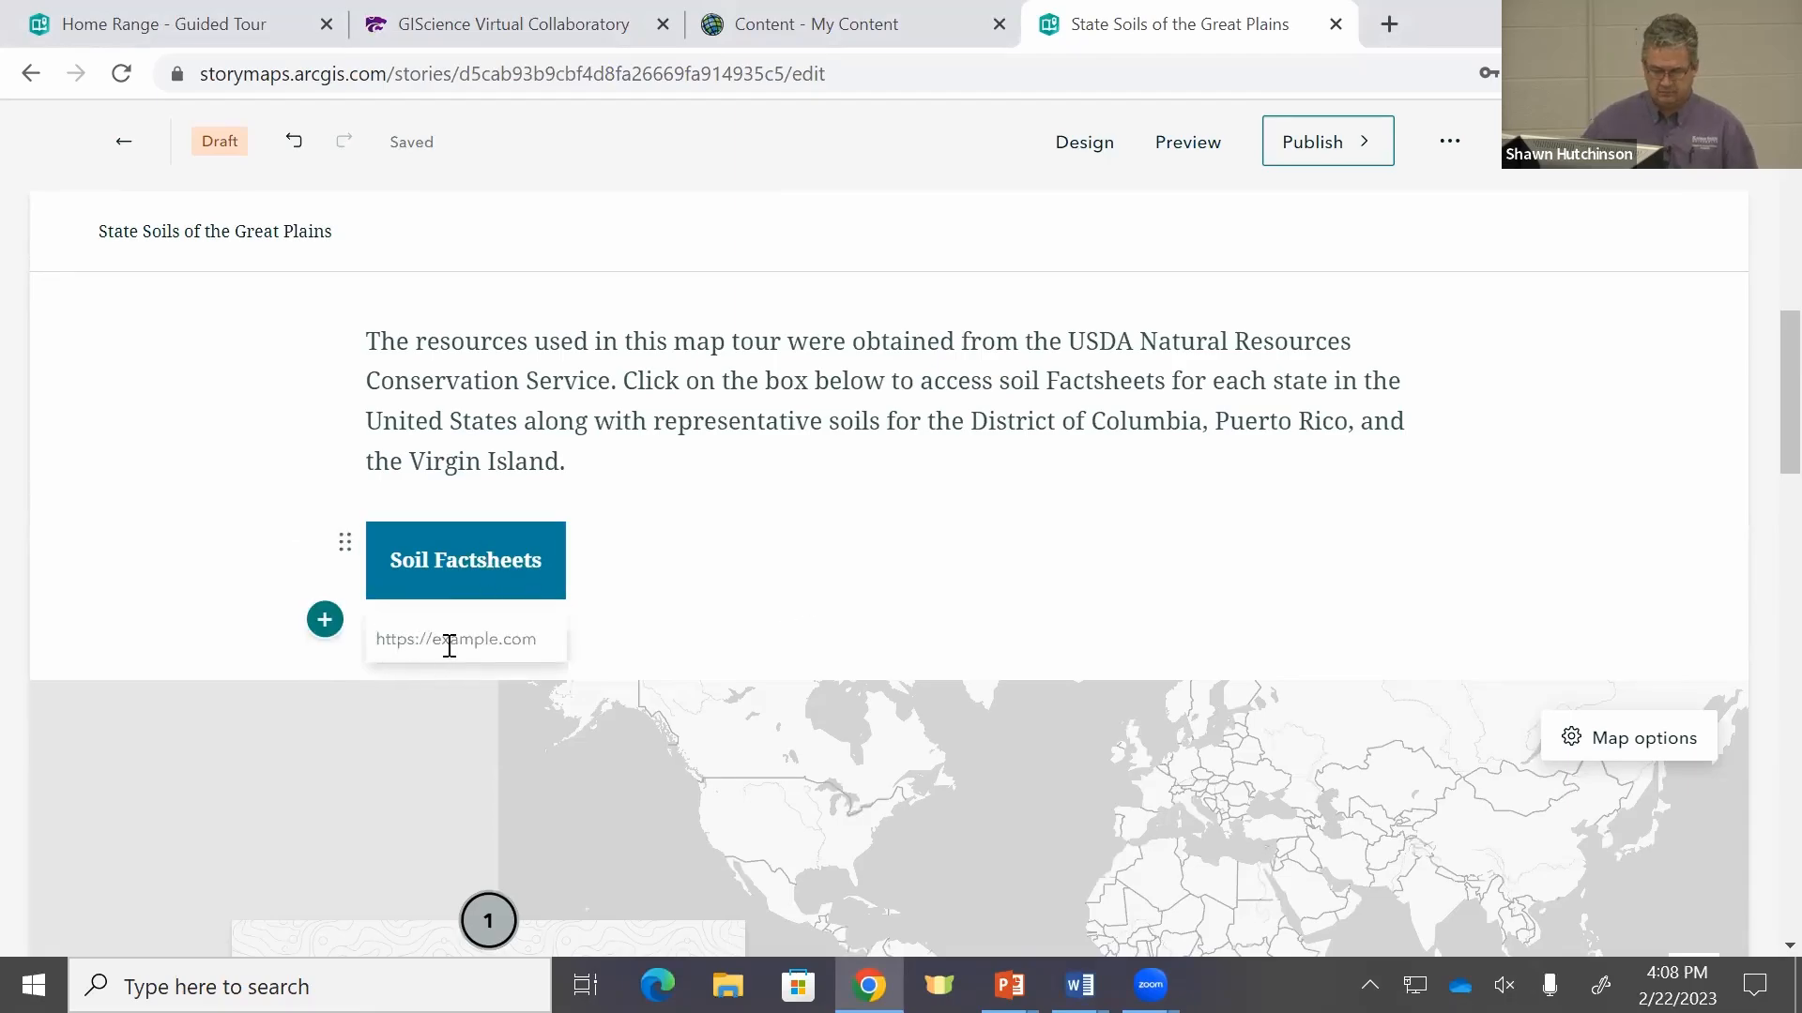
key(ctrl+v)
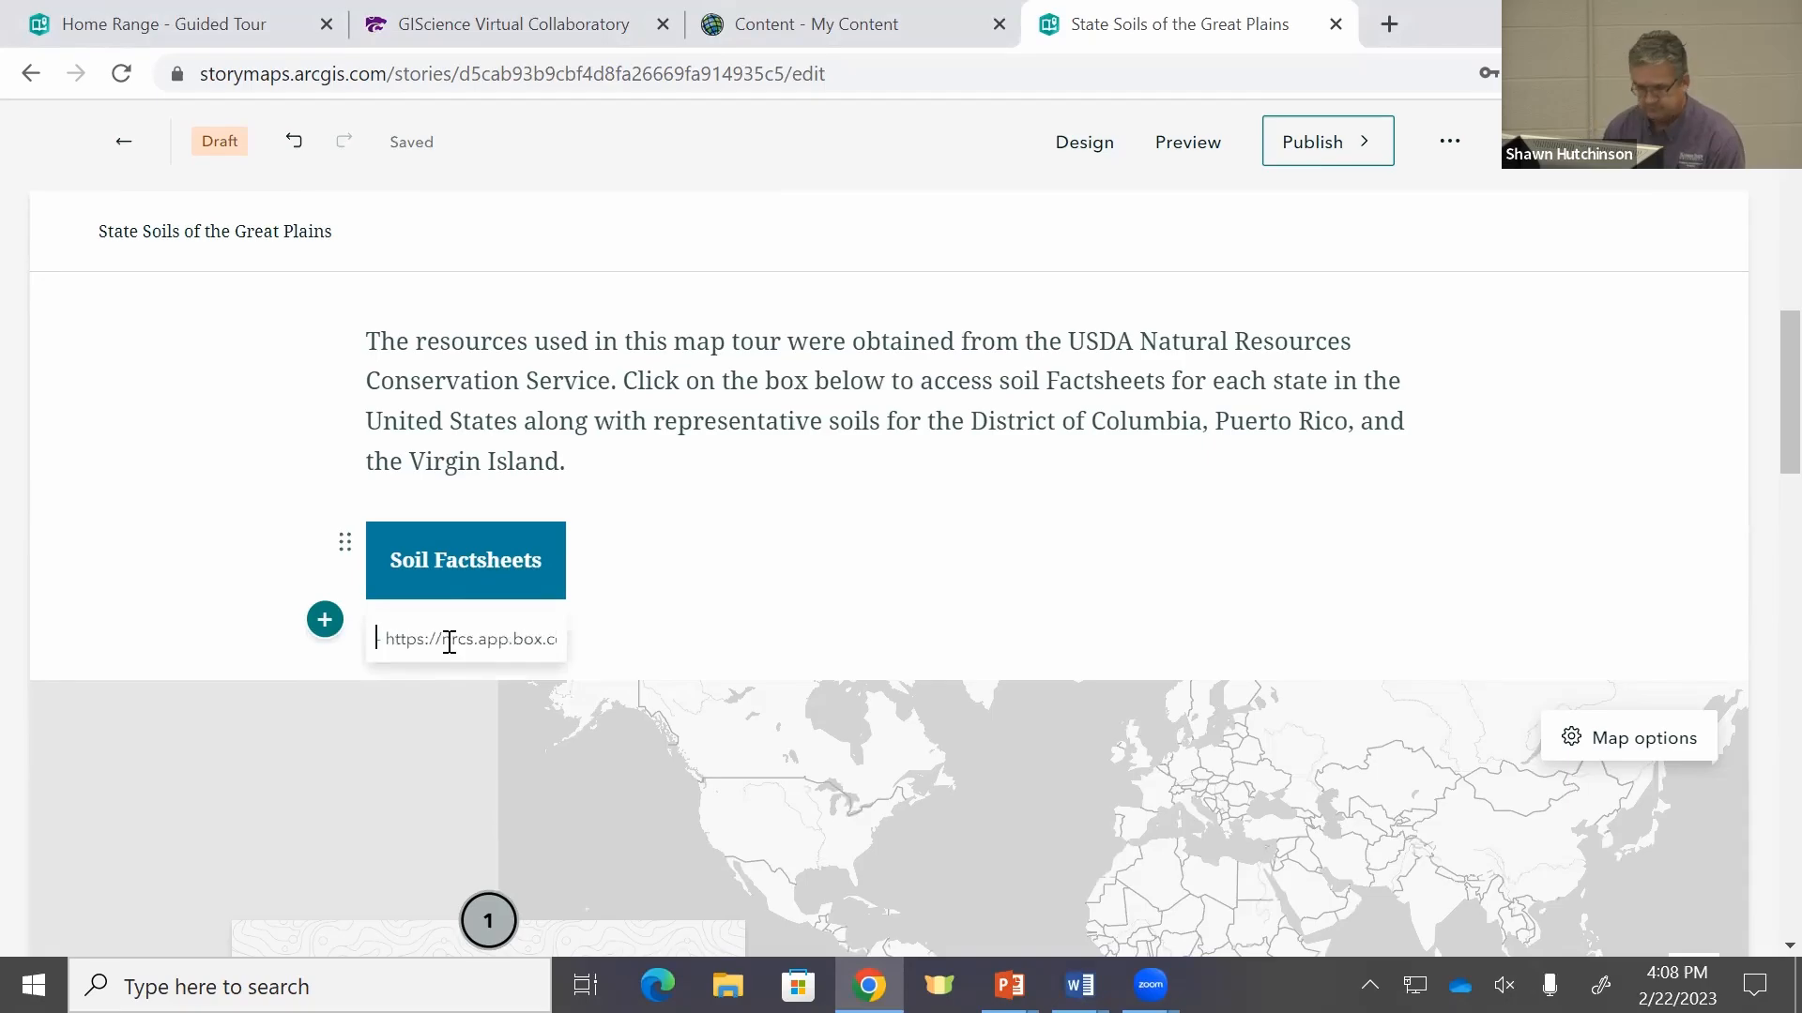
key(Return)
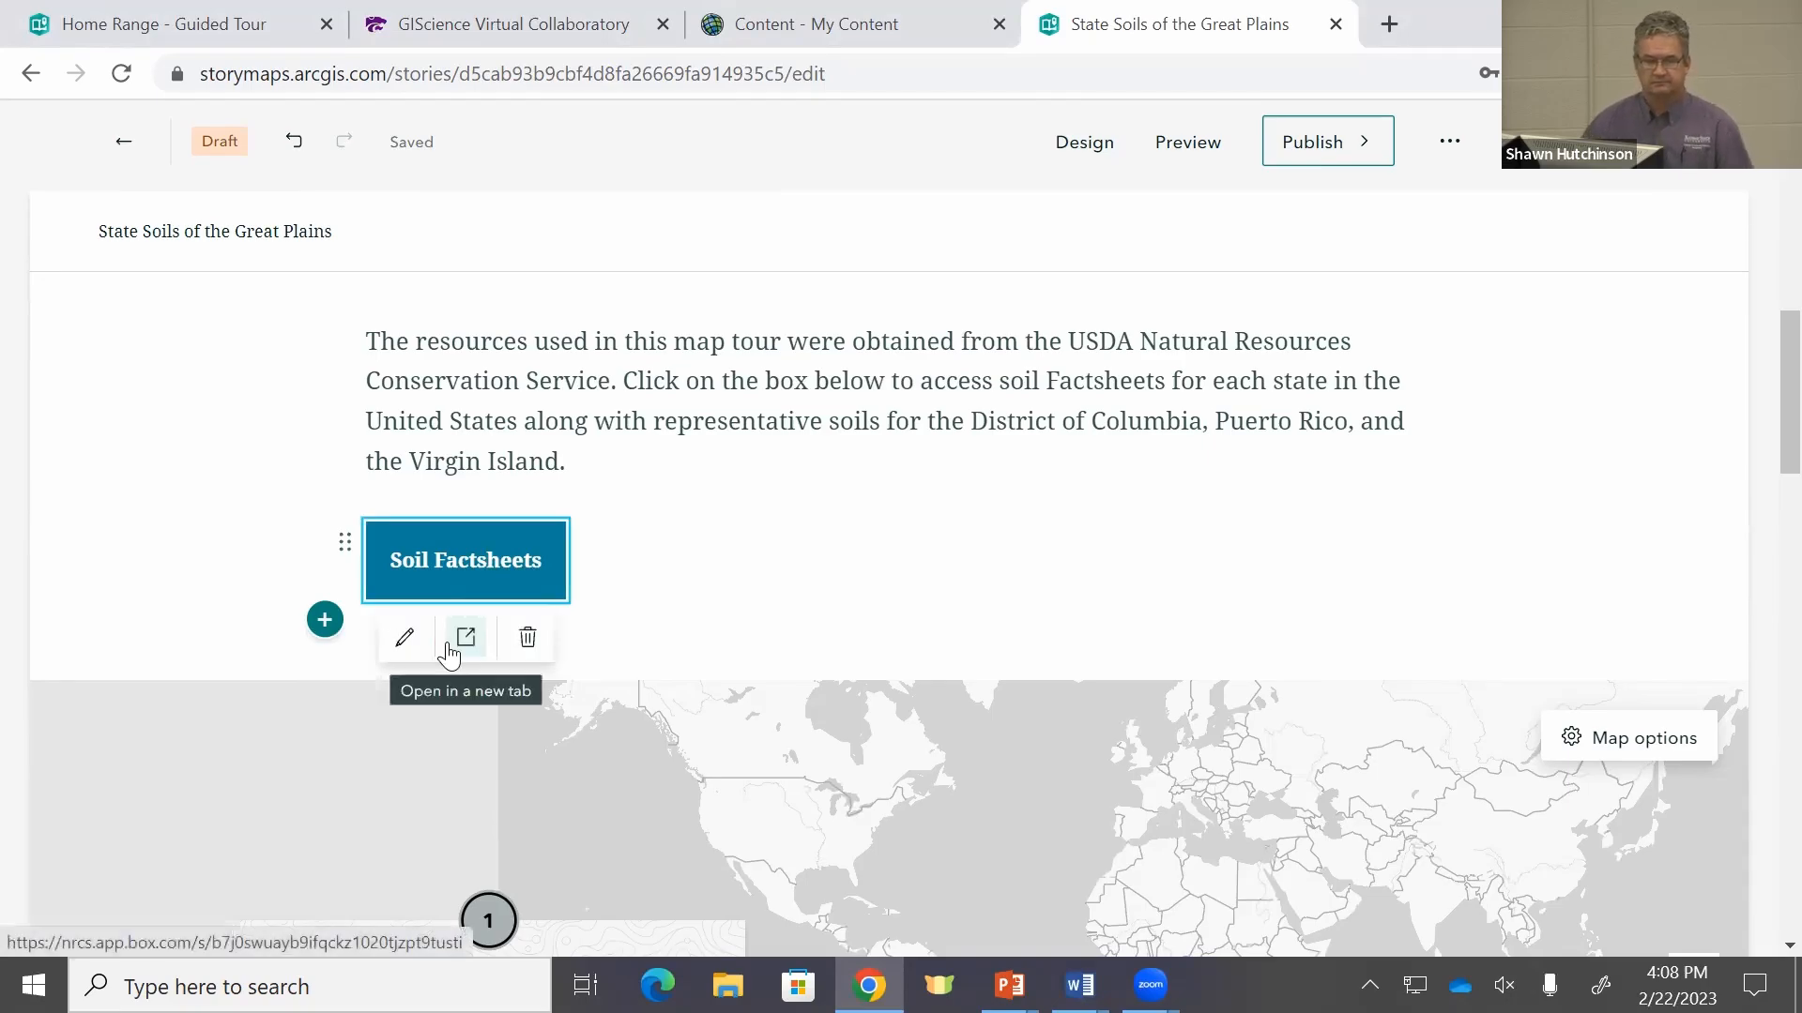
click(786, 581)
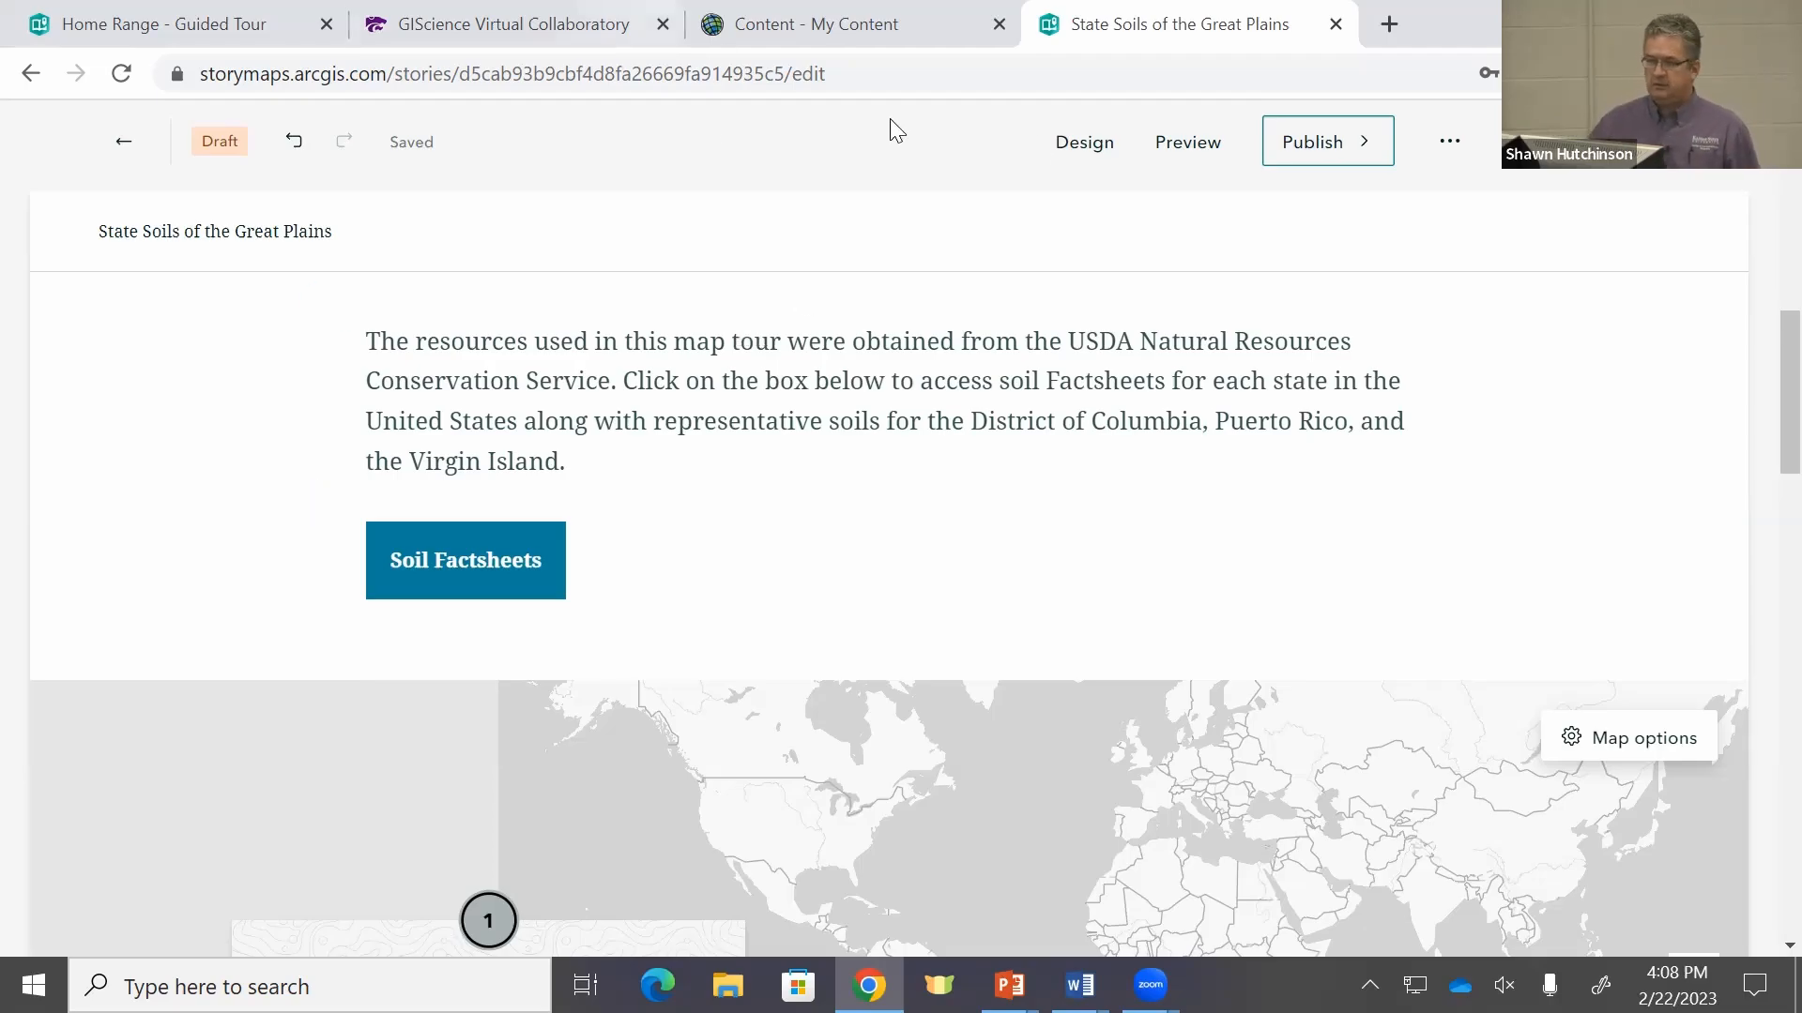
Step: Preview the story, check the About State Soils text and test the Soil Factsheets button, and return to editing
click(1218, 154)
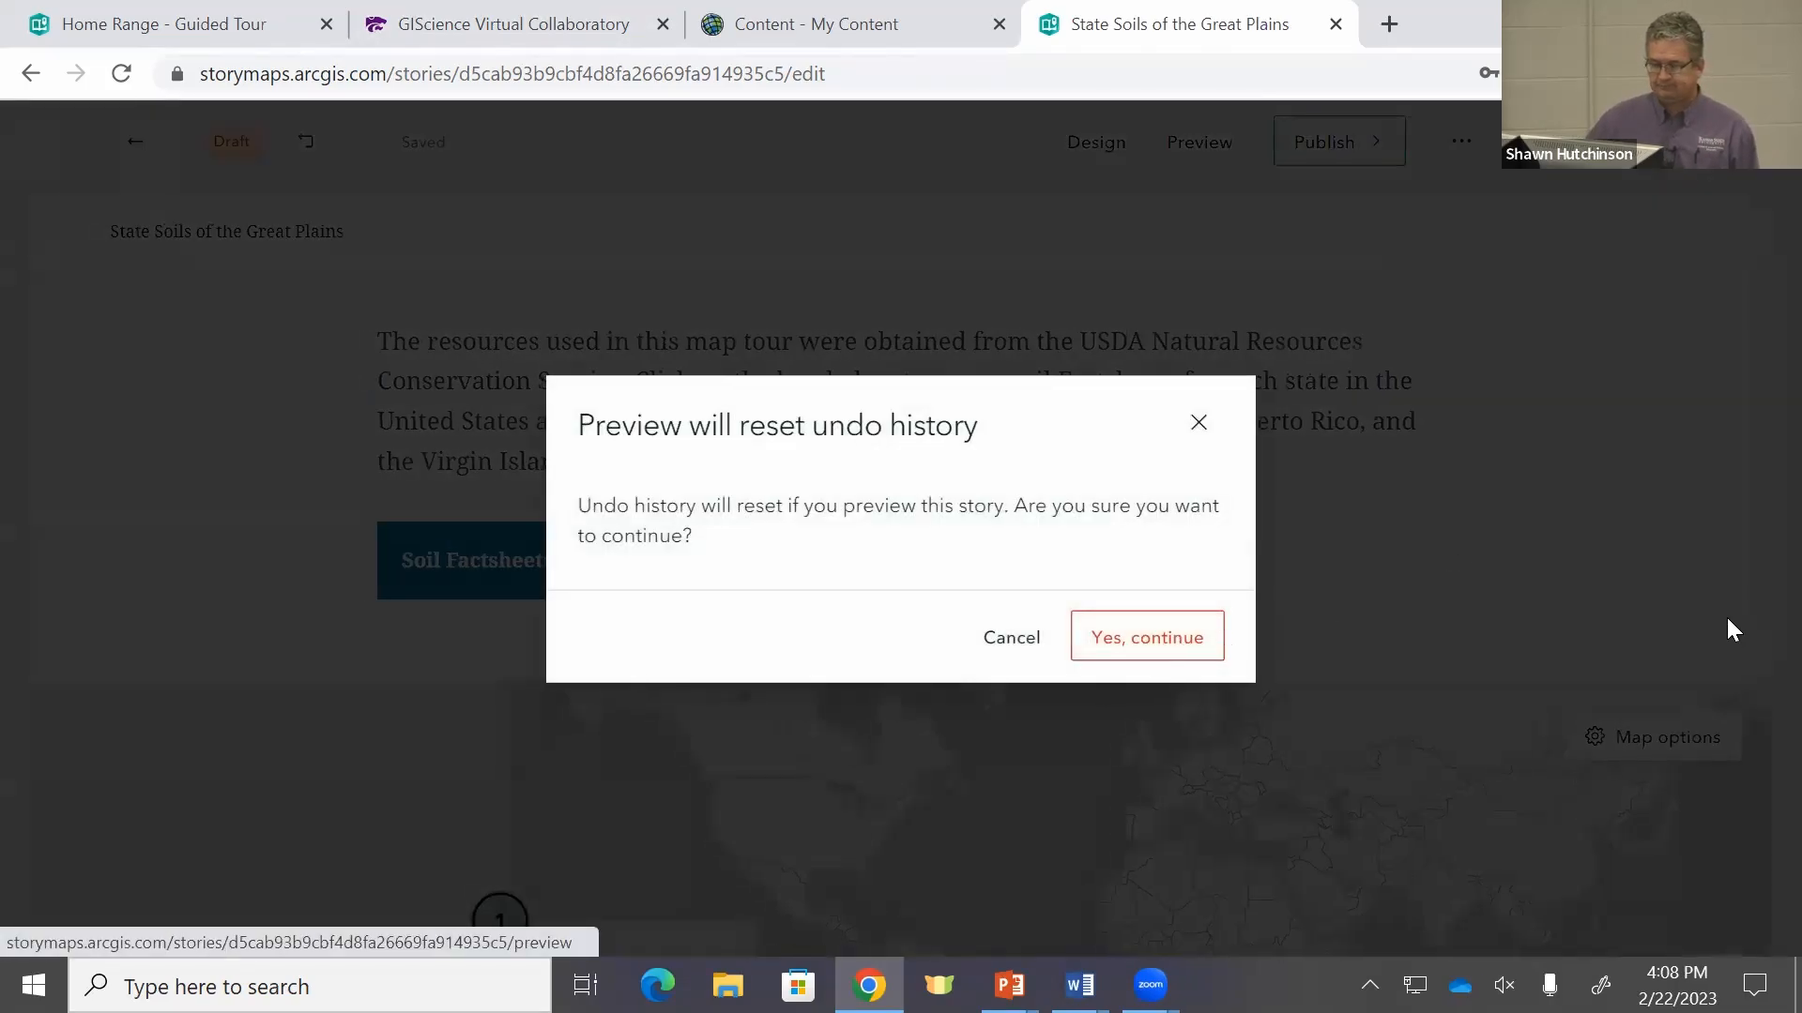
scroll(1438, 631, down, 5)
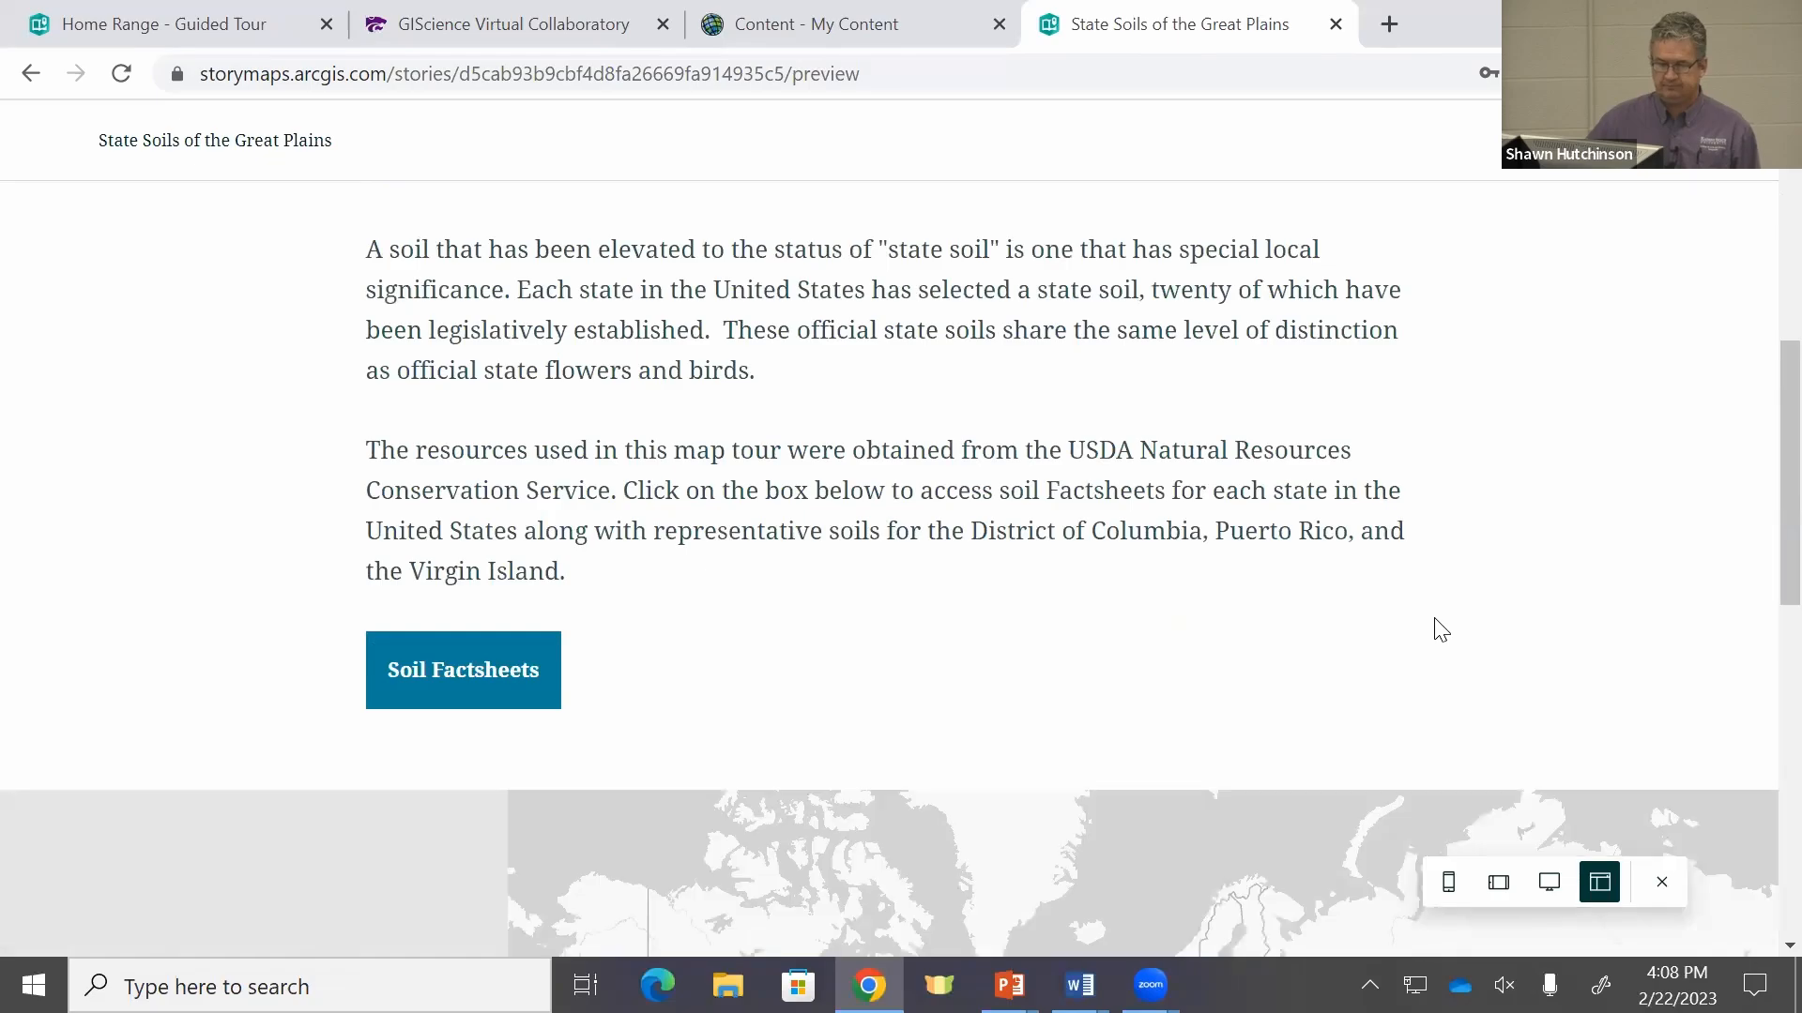
scroll(1436, 623, down, 2)
scroll(1444, 535, up, 5)
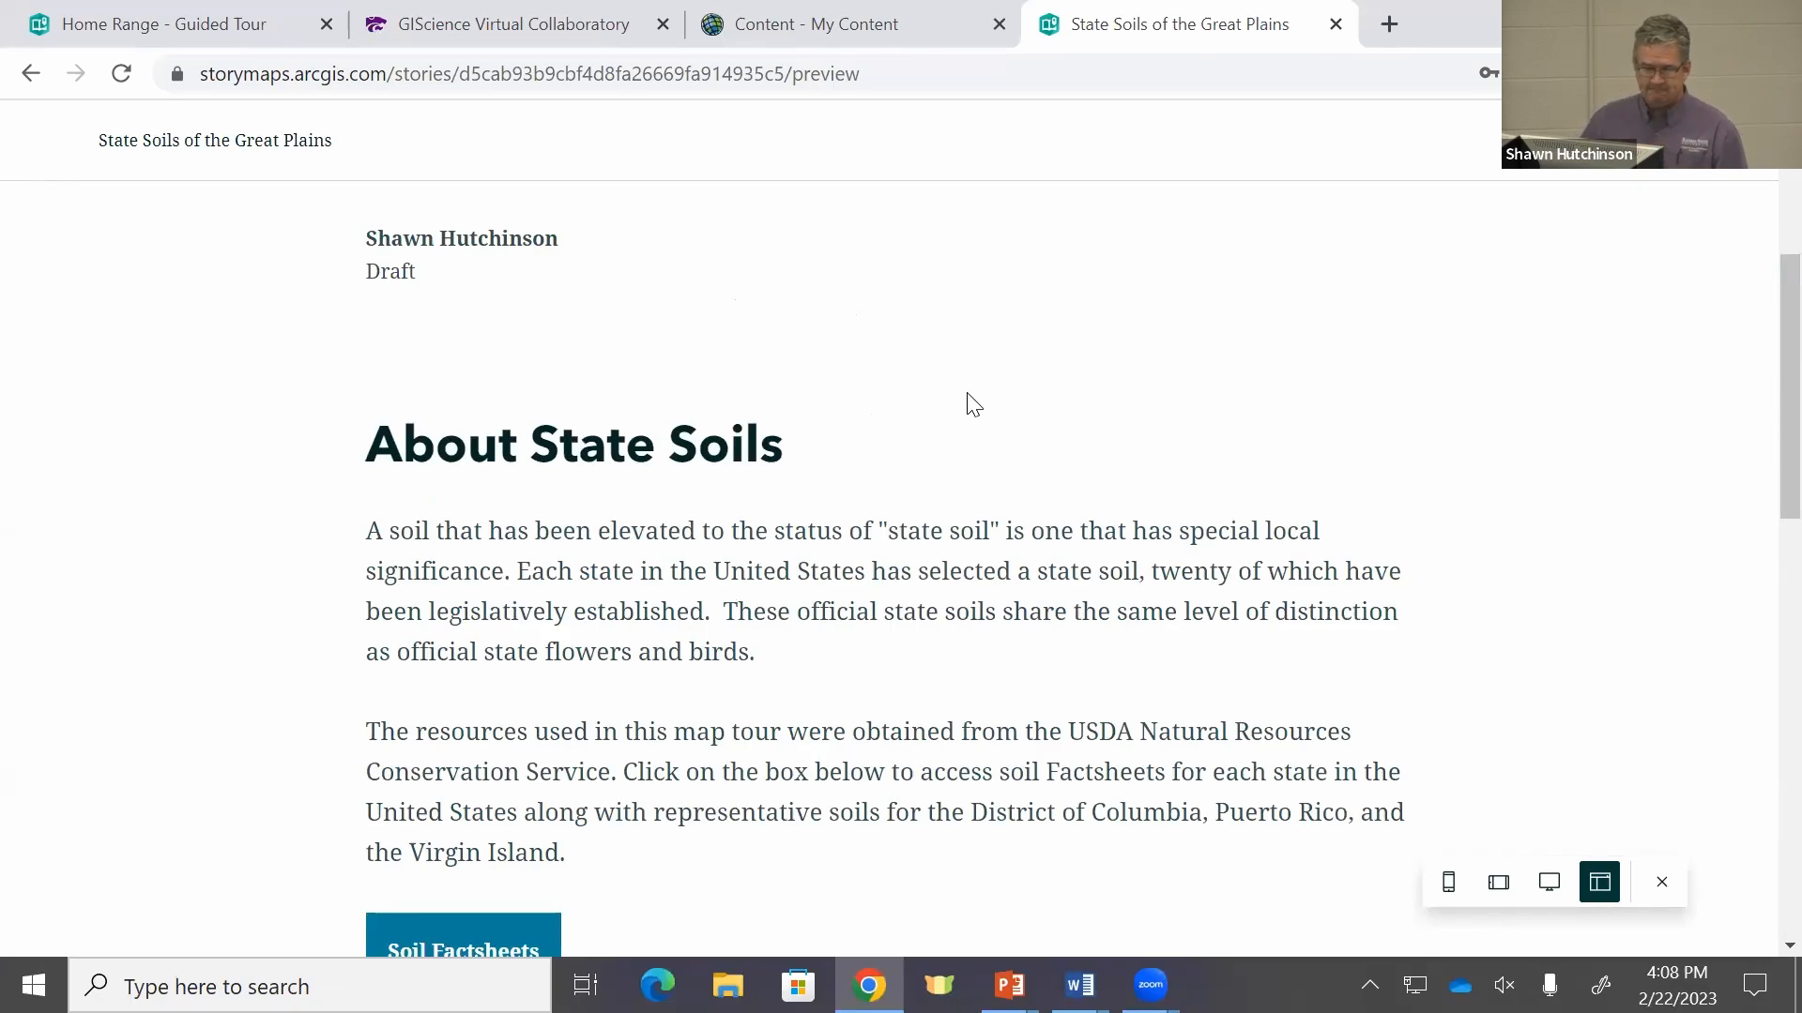
scroll(976, 405, down, 1)
drag(1069, 589, 598, 631)
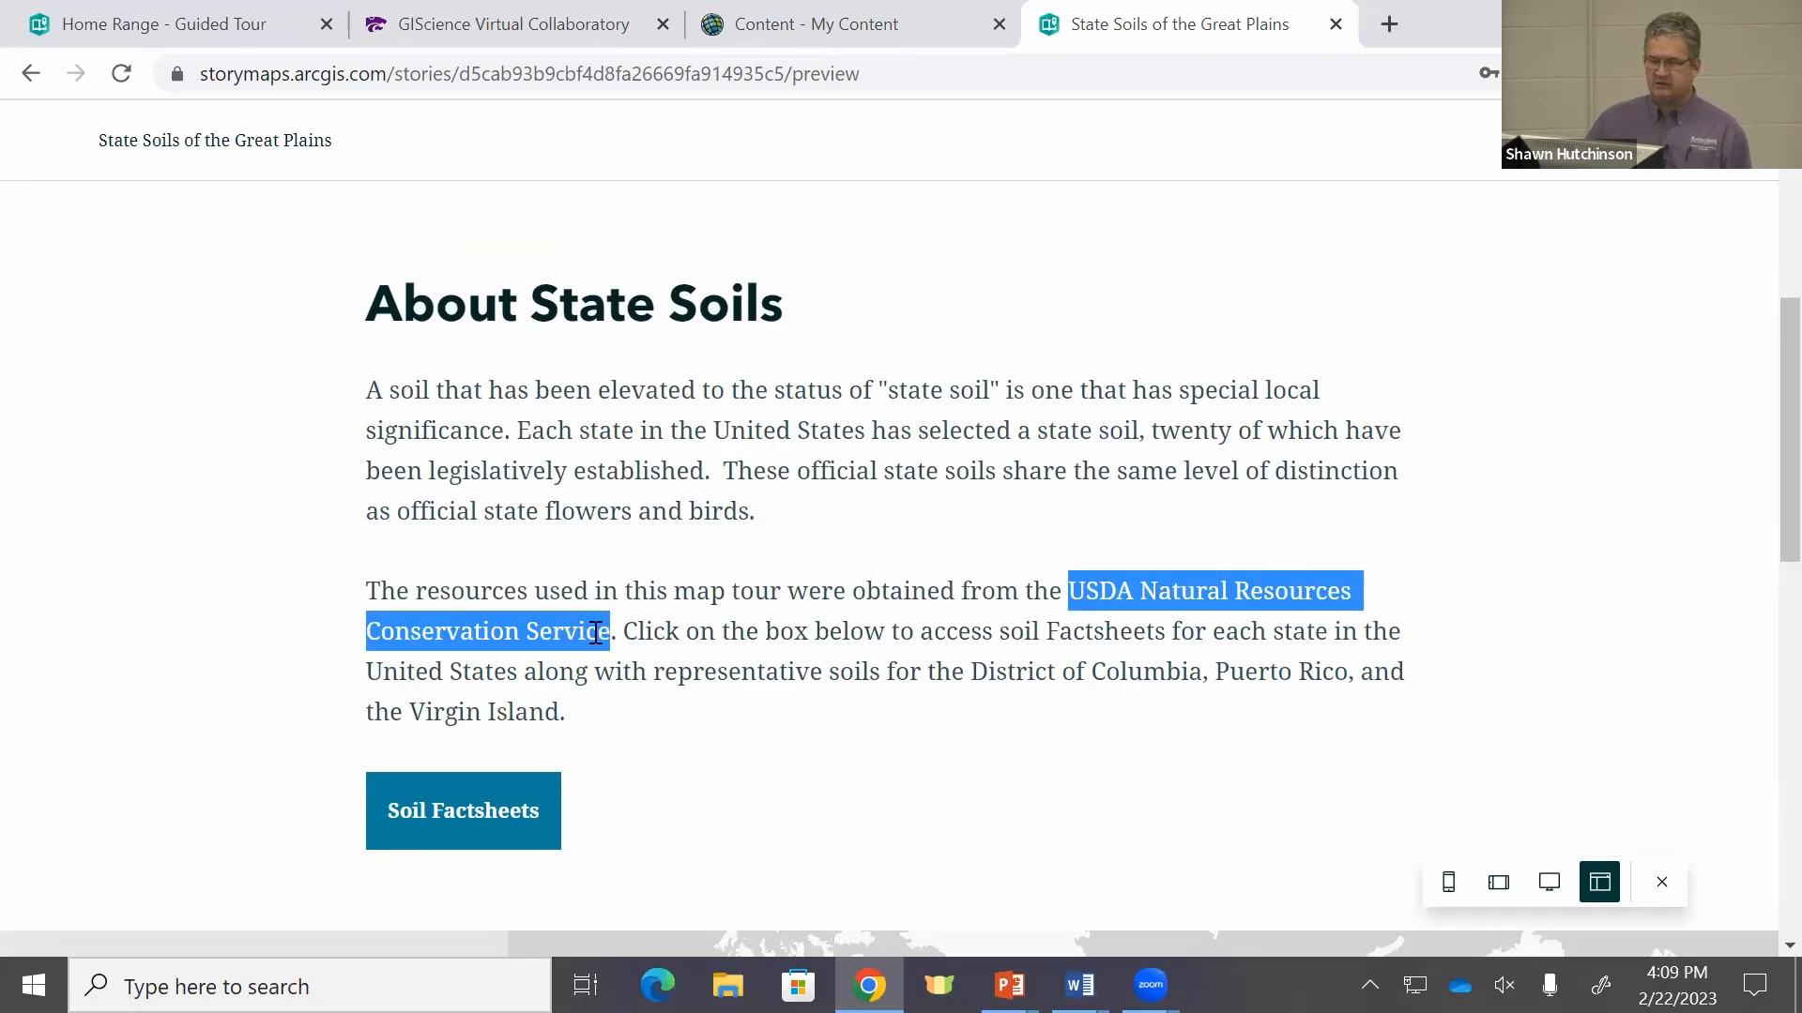
click(506, 812)
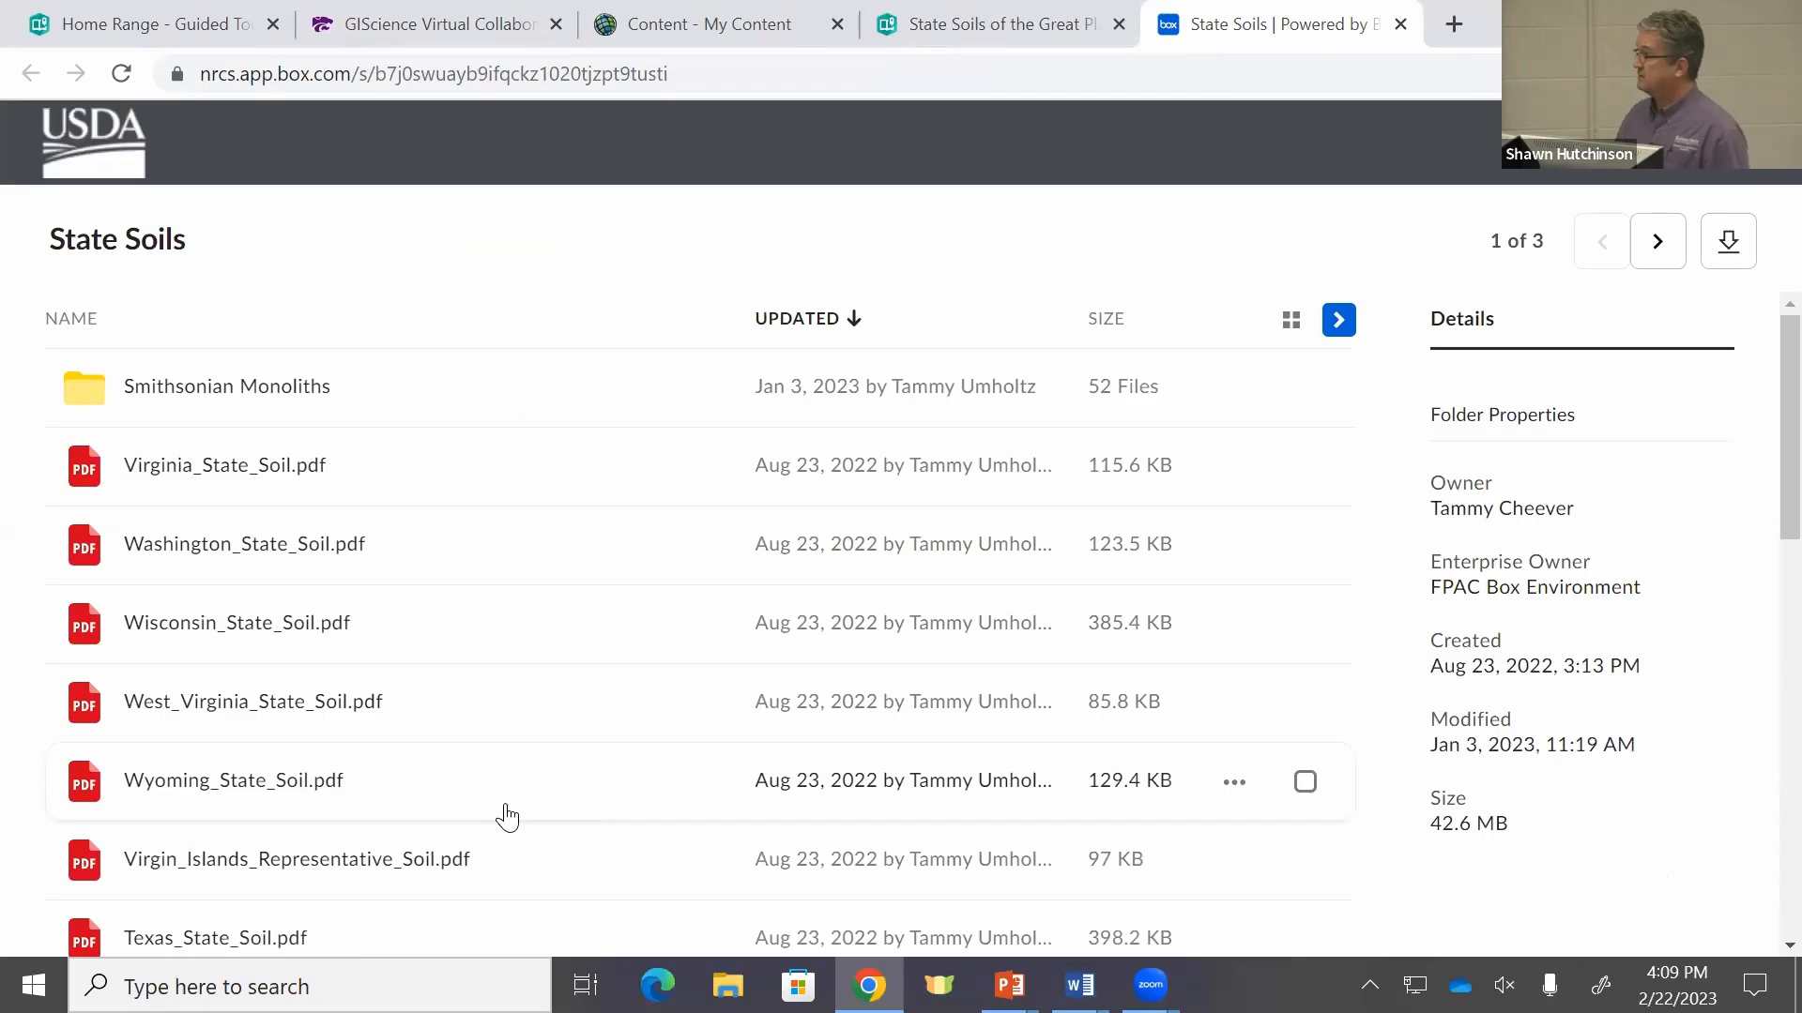
click(1045, 30)
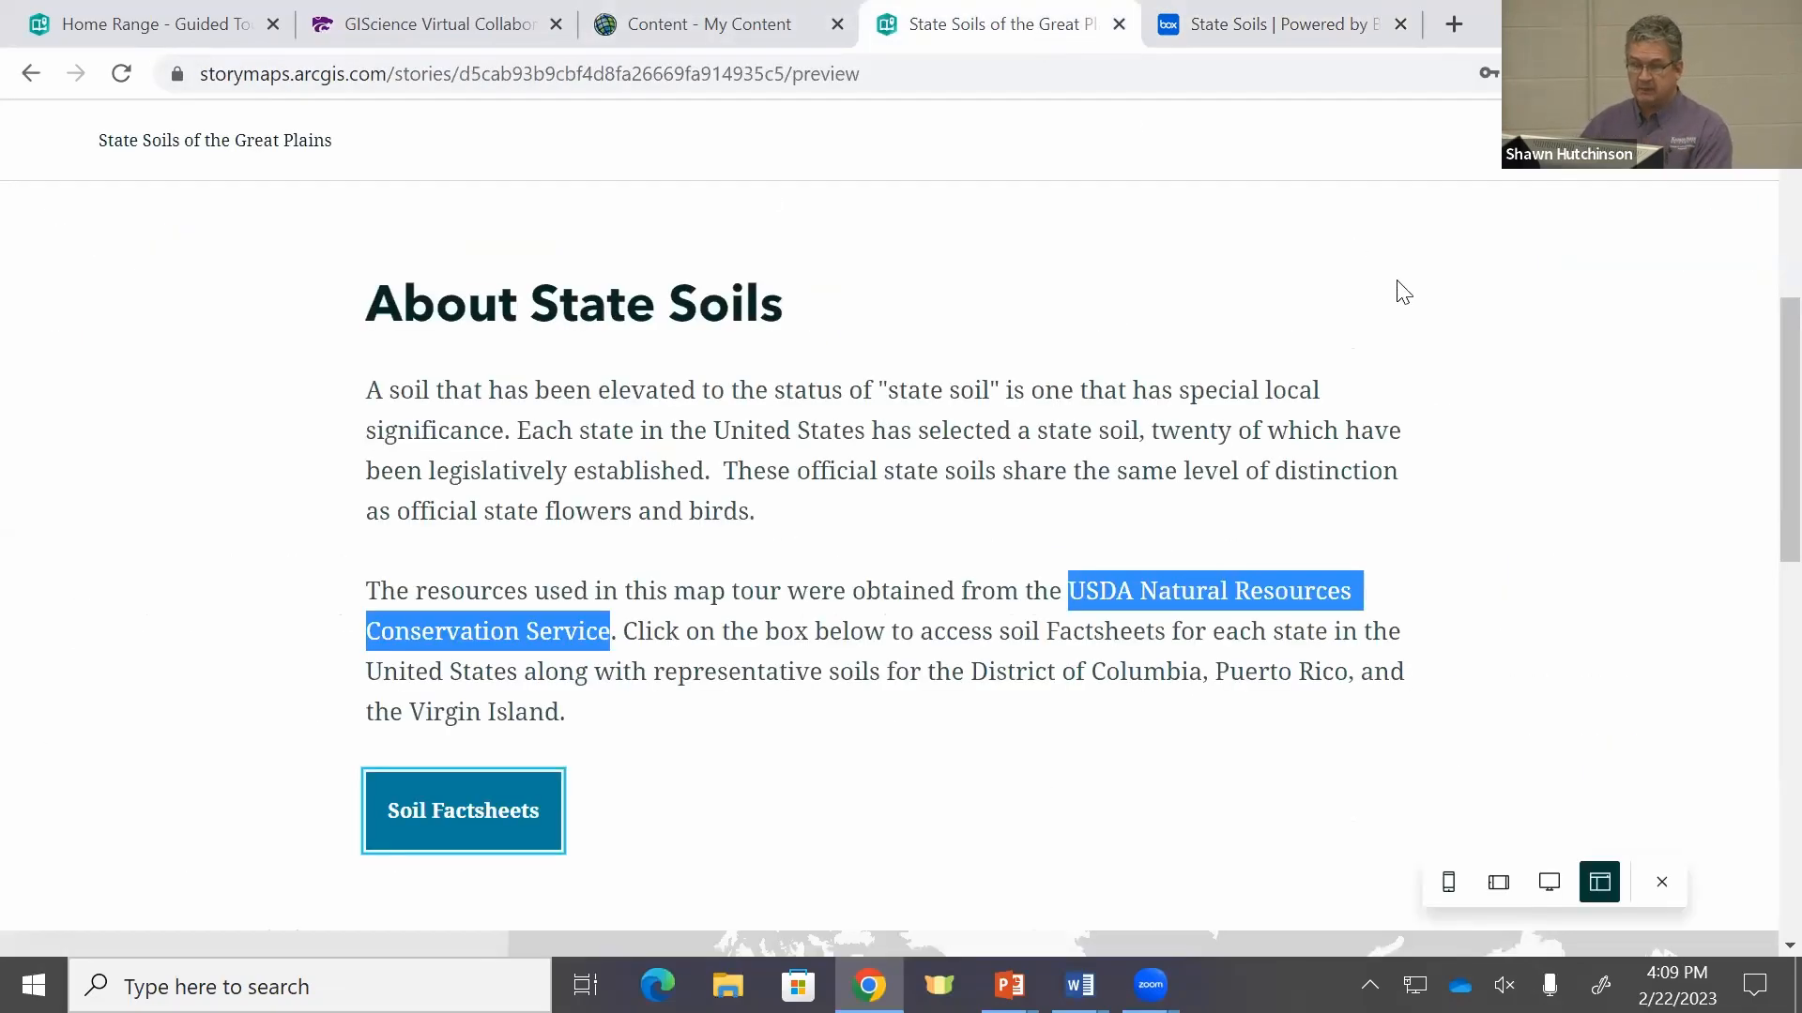
click(1662, 882)
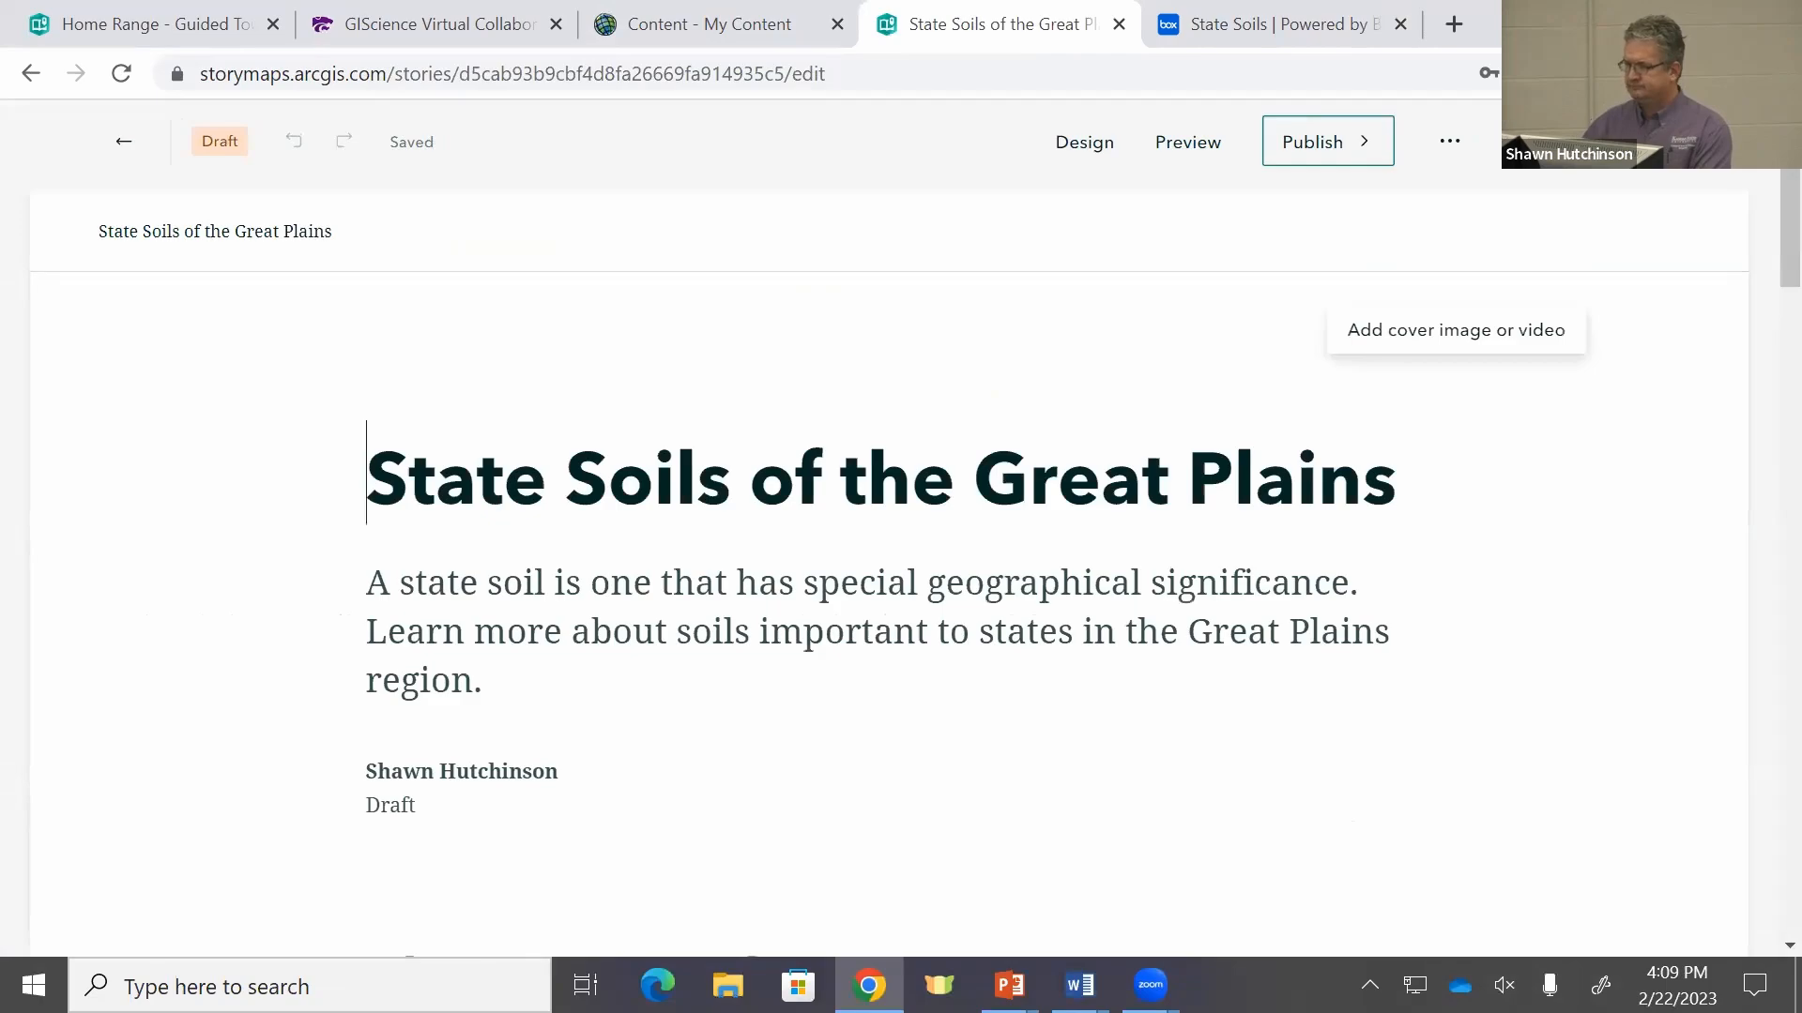
Step: Link "USDA Natural Resources Conservation Service" in the second paragraph to nrcs.usda.gov/resources/education-and-teaching-materials/state-soils
key(alt+Tab)
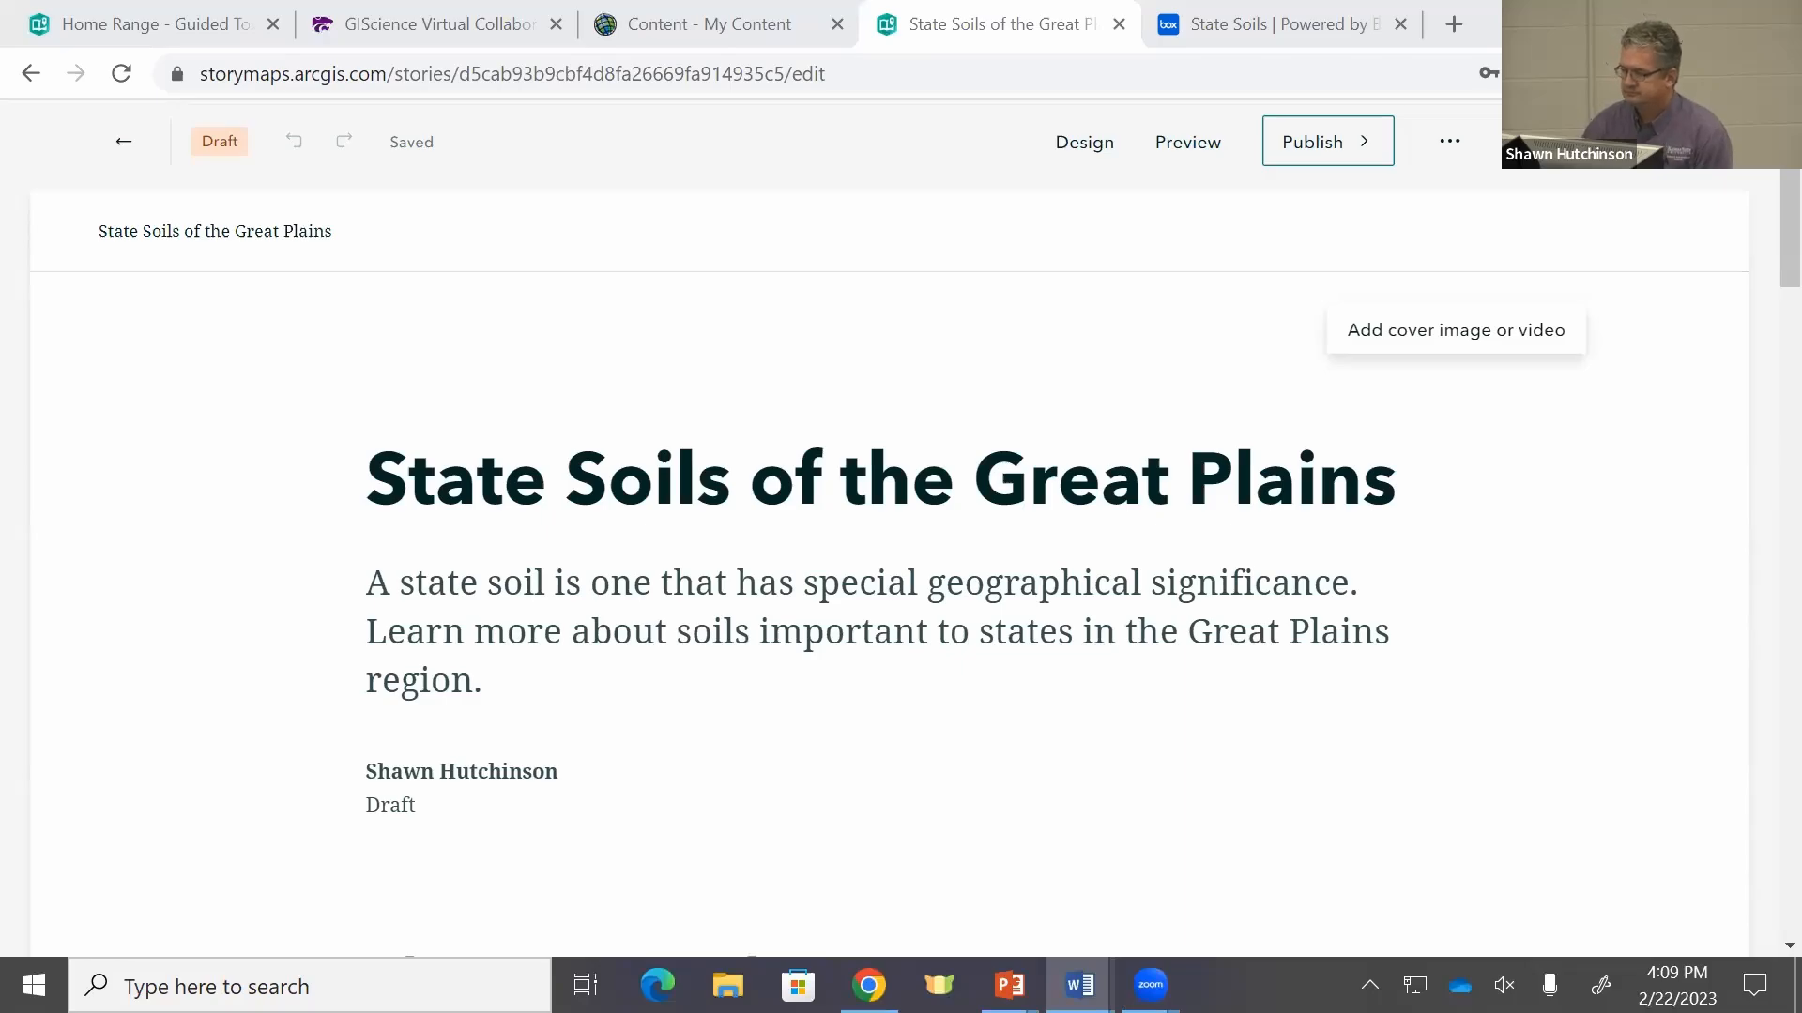
scroll(1009, 561, down, 6)
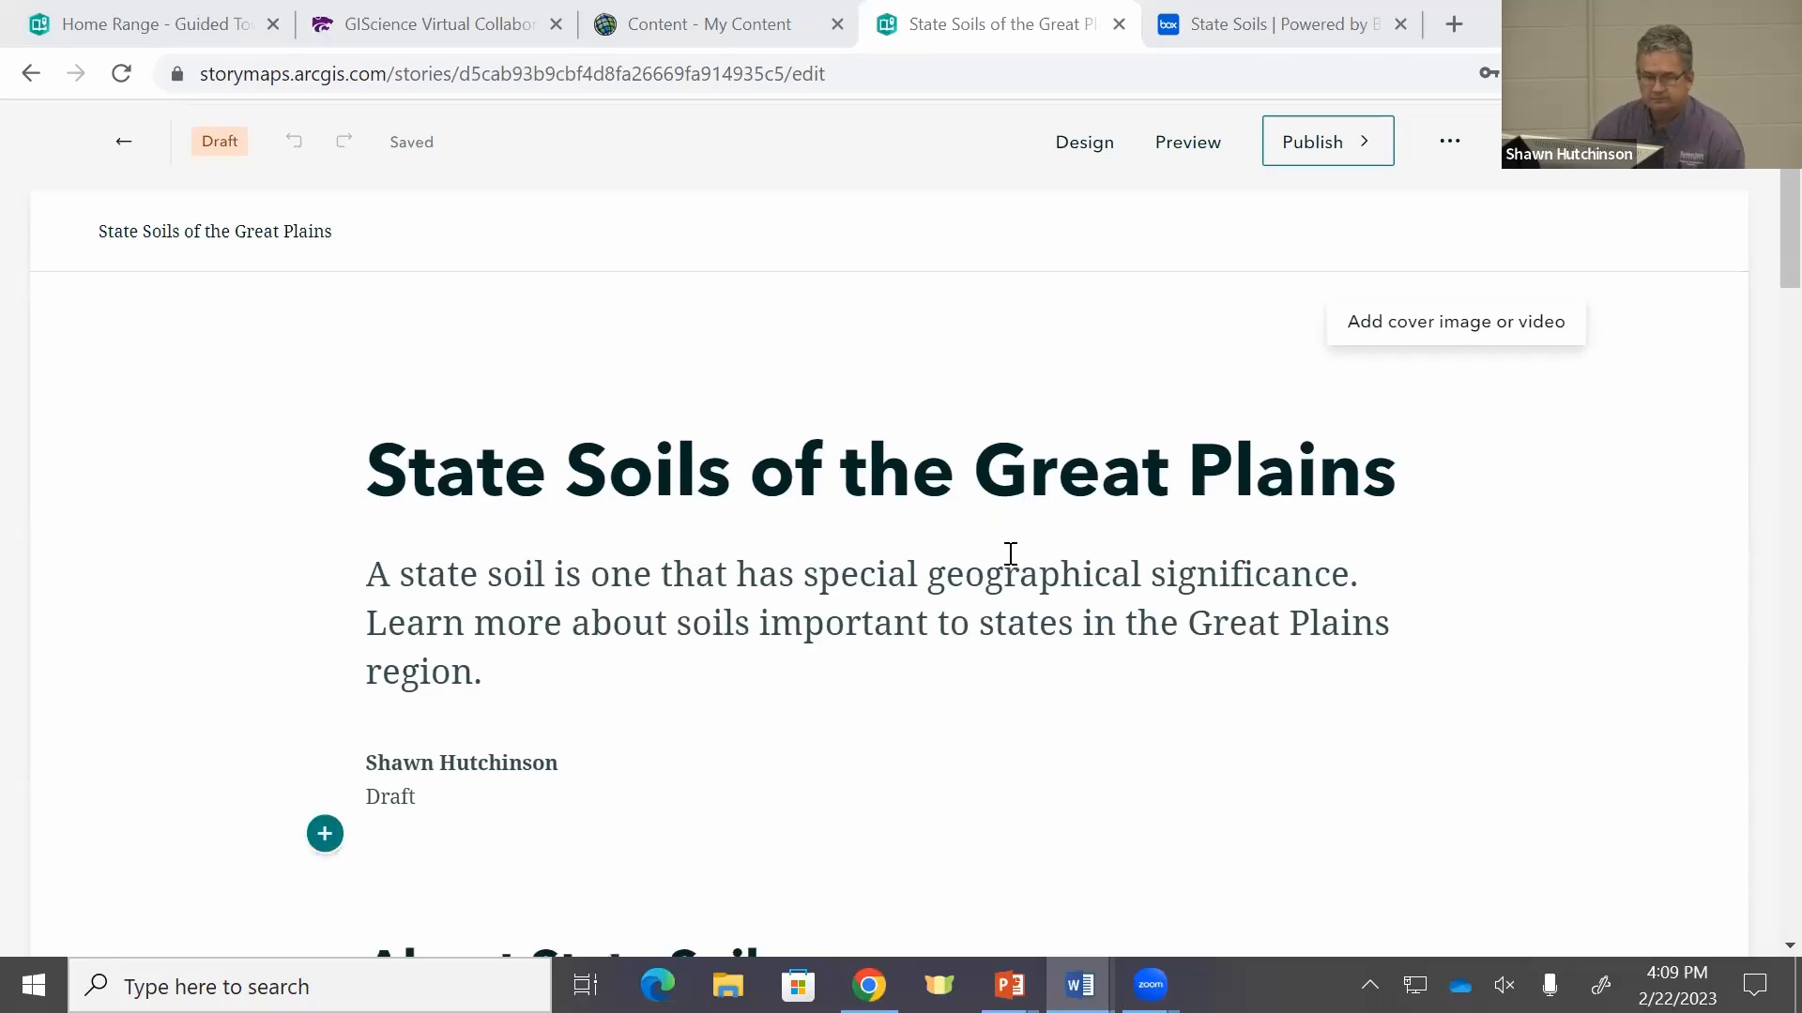
drag(1071, 620, 612, 661)
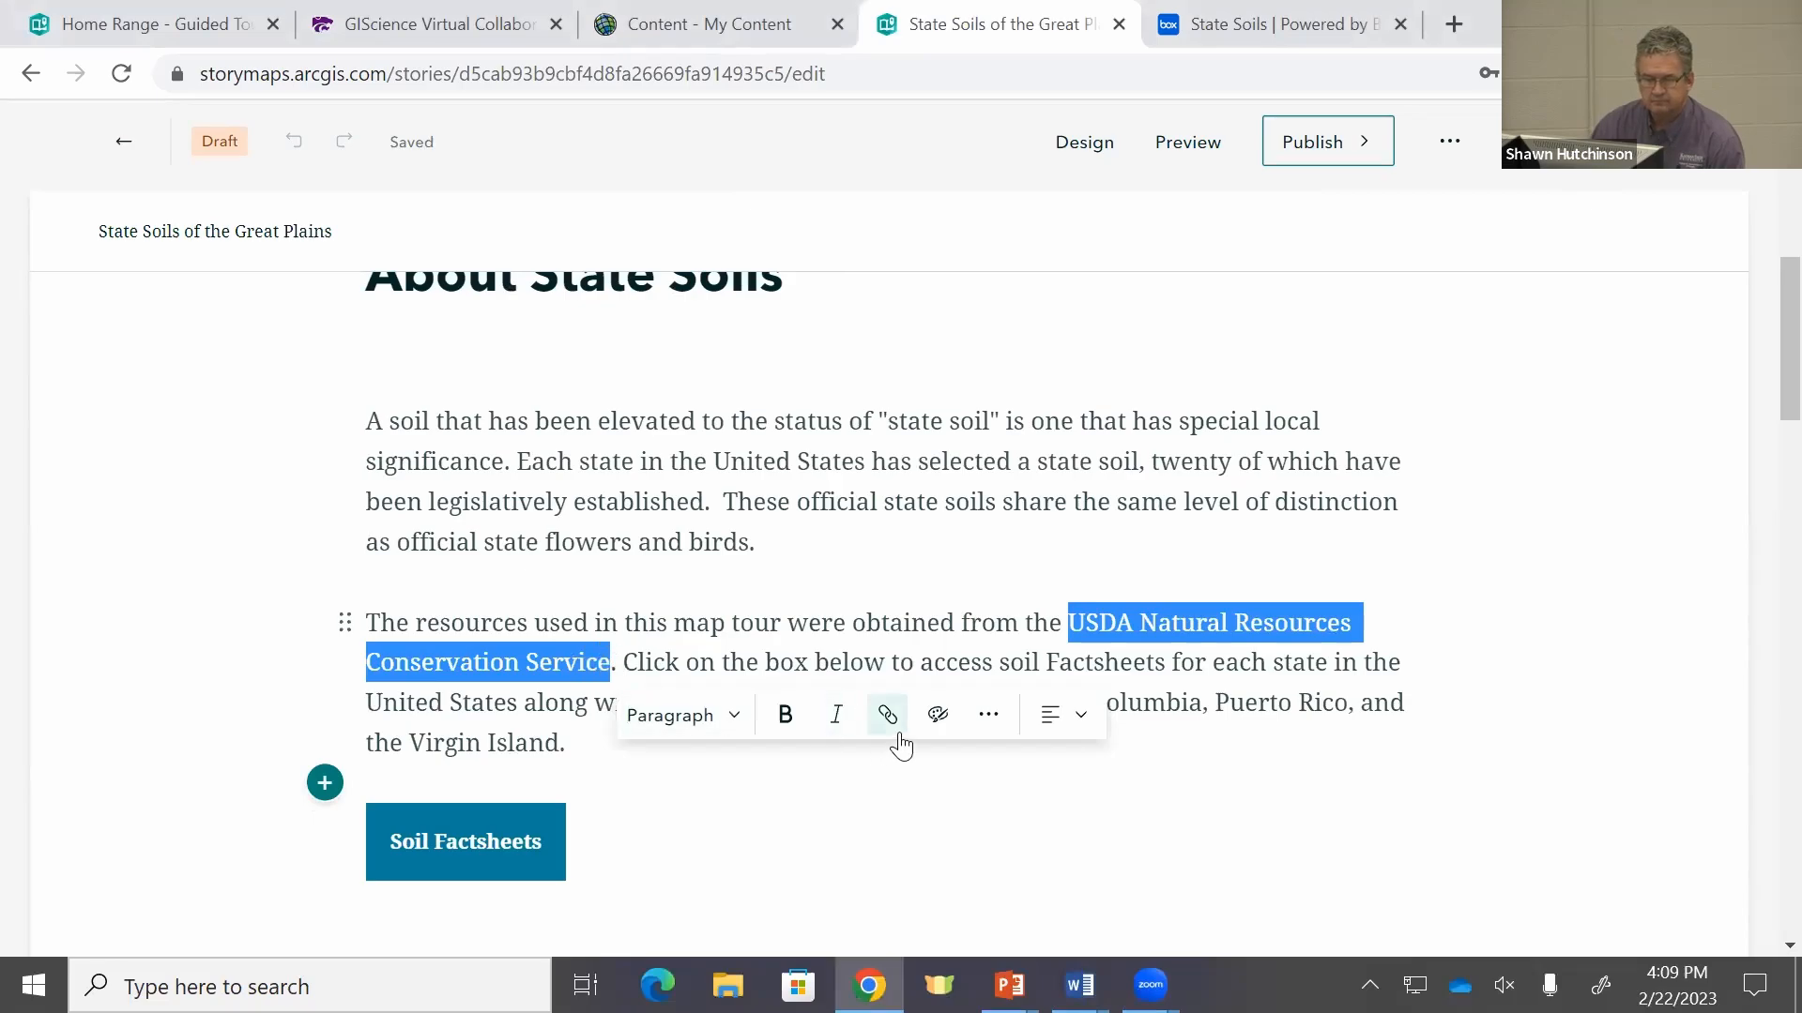
click(887, 715)
key(ctrl+v)
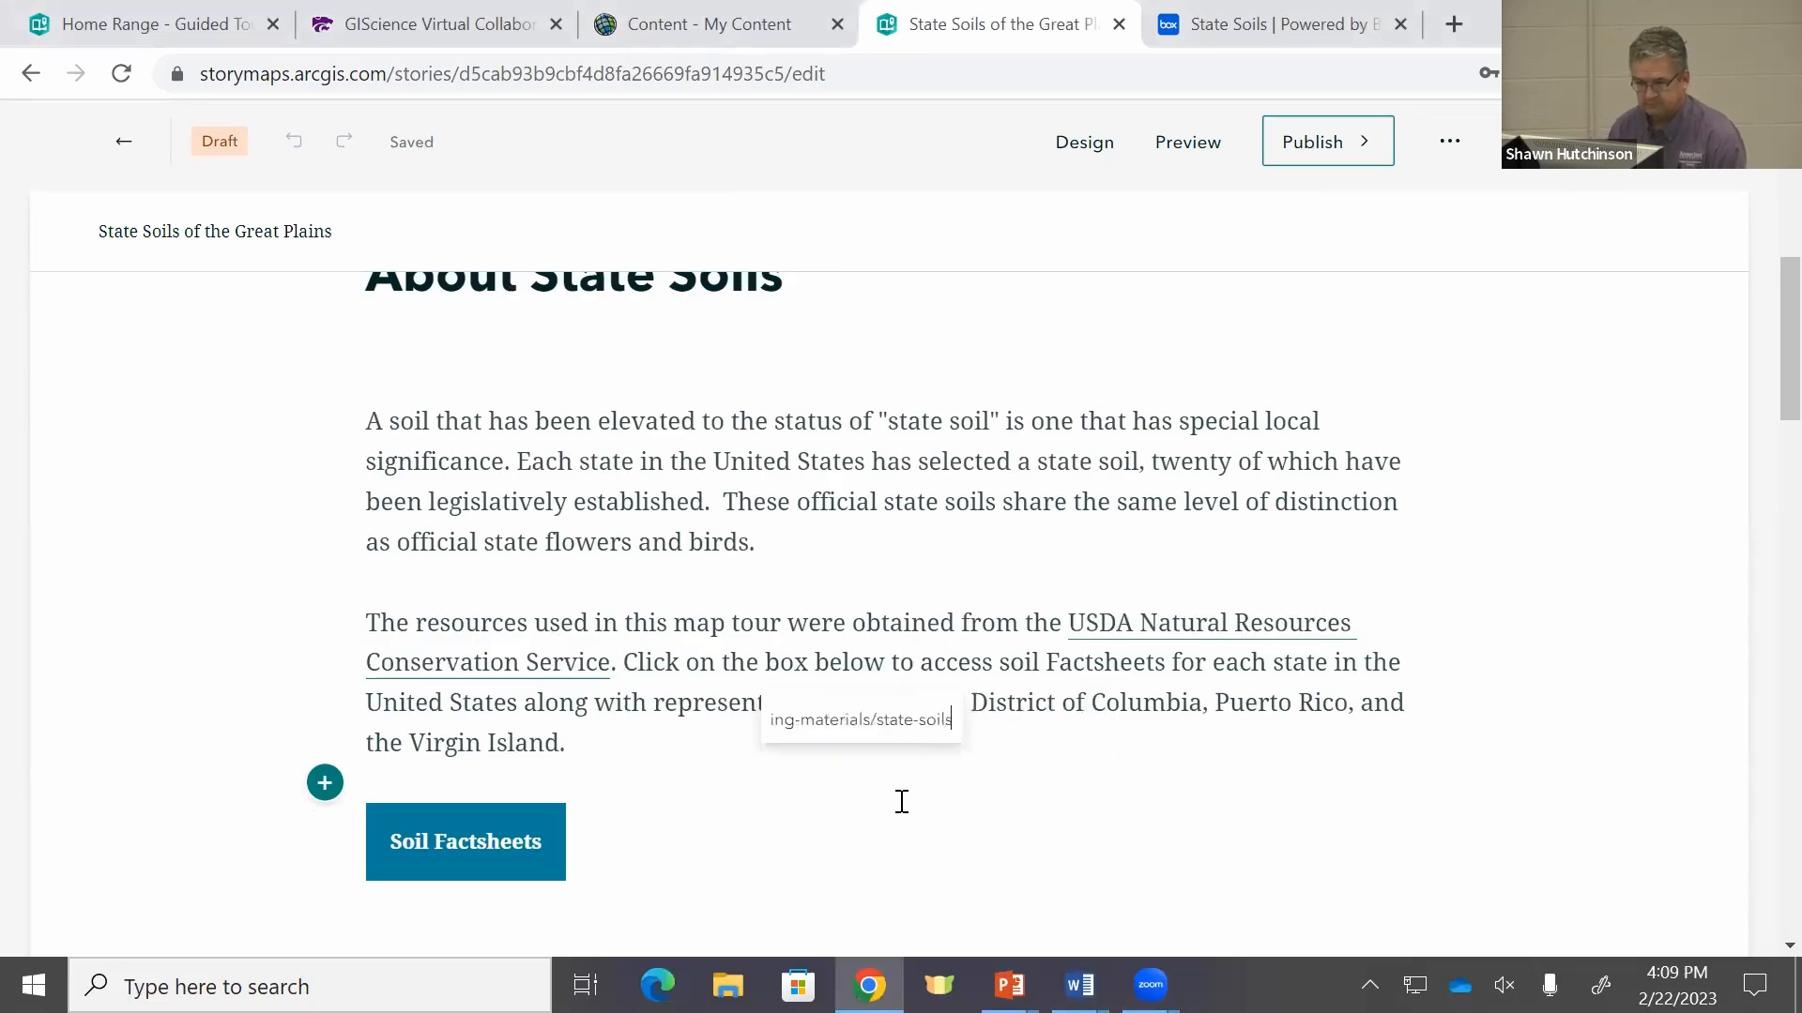
key(Return)
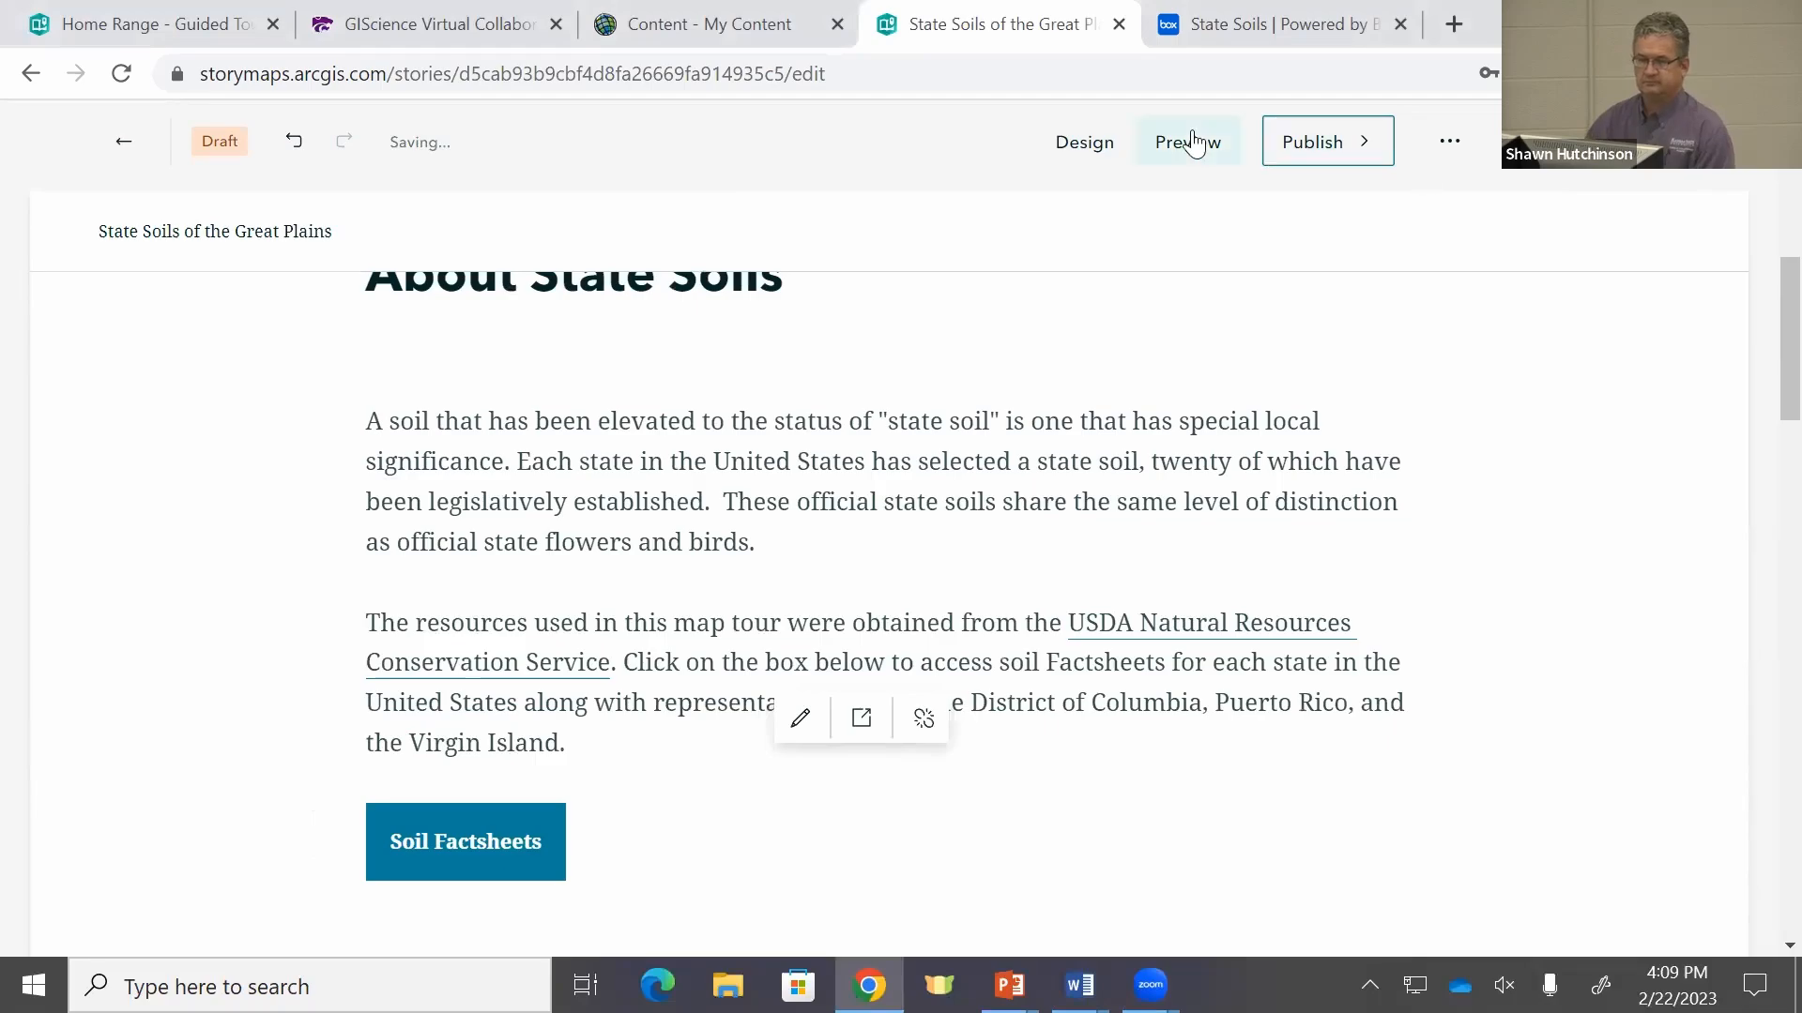
Step: Preview the story and test the "USDA Natural Resources Conservation Service" link, closing the page it opens
click(1190, 142)
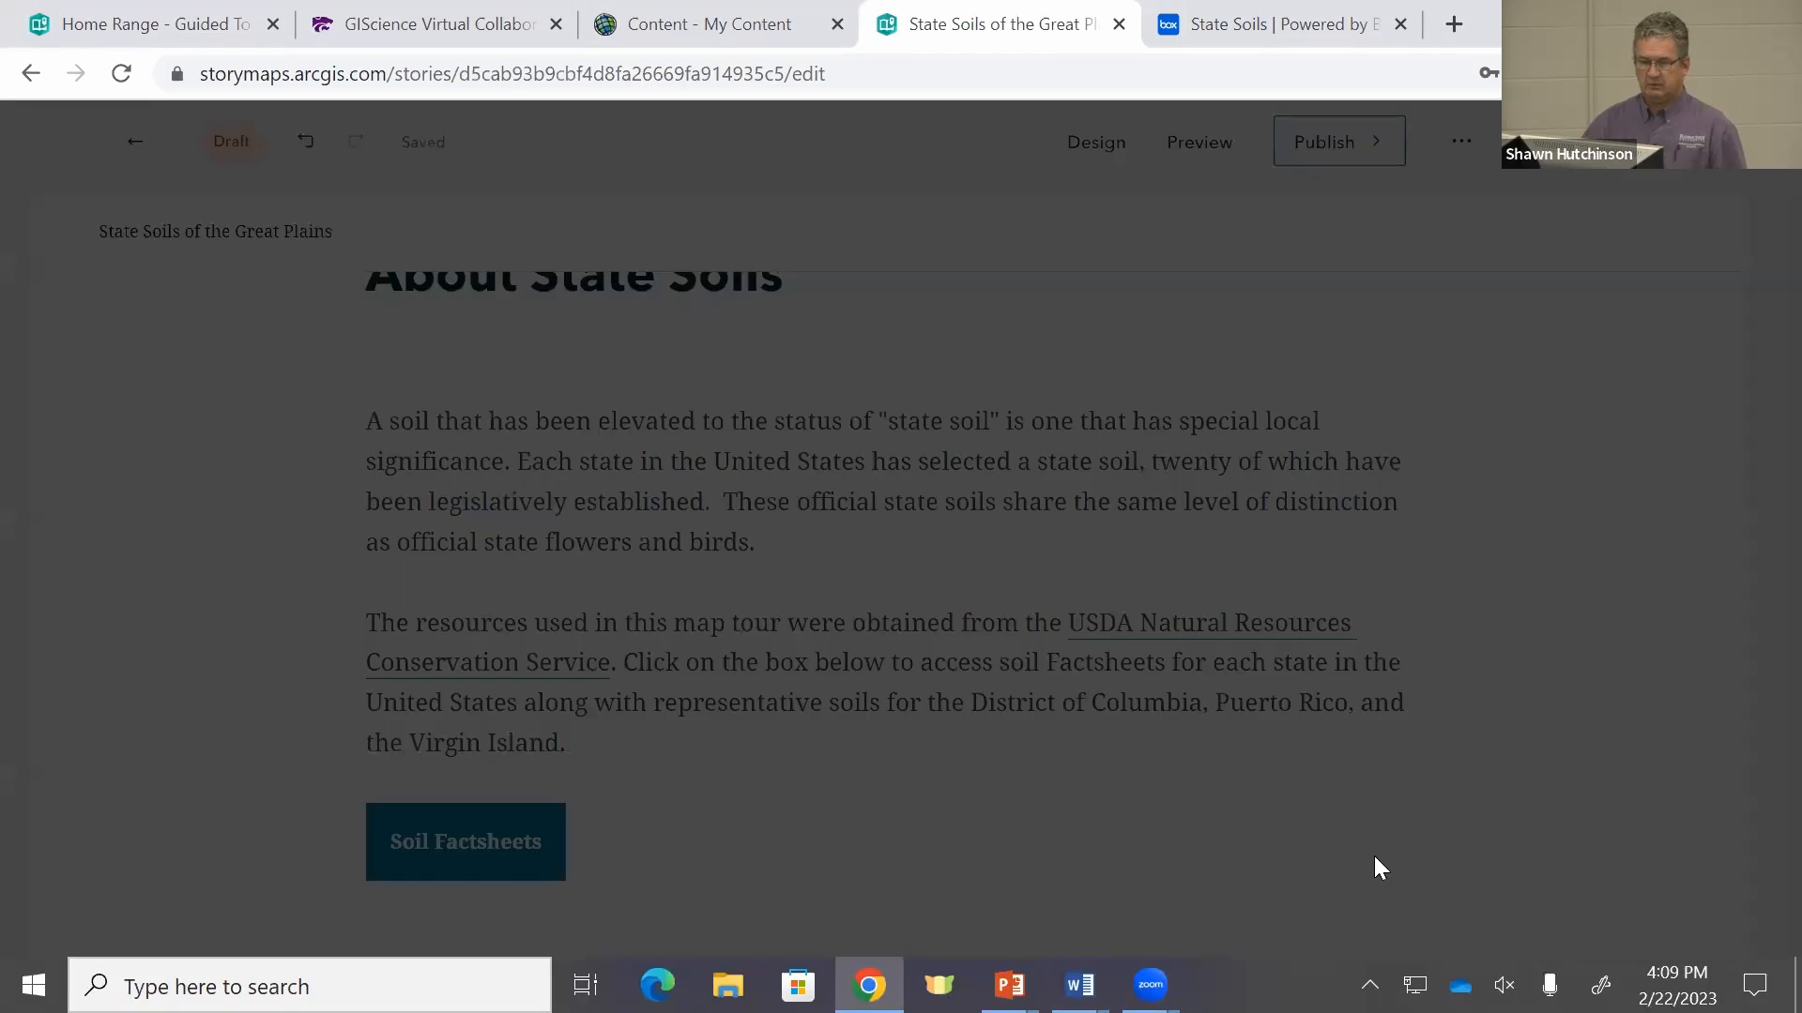
click(1181, 638)
scroll(1192, 694, down, 9)
scroll(1188, 657, up, 3)
click(1190, 605)
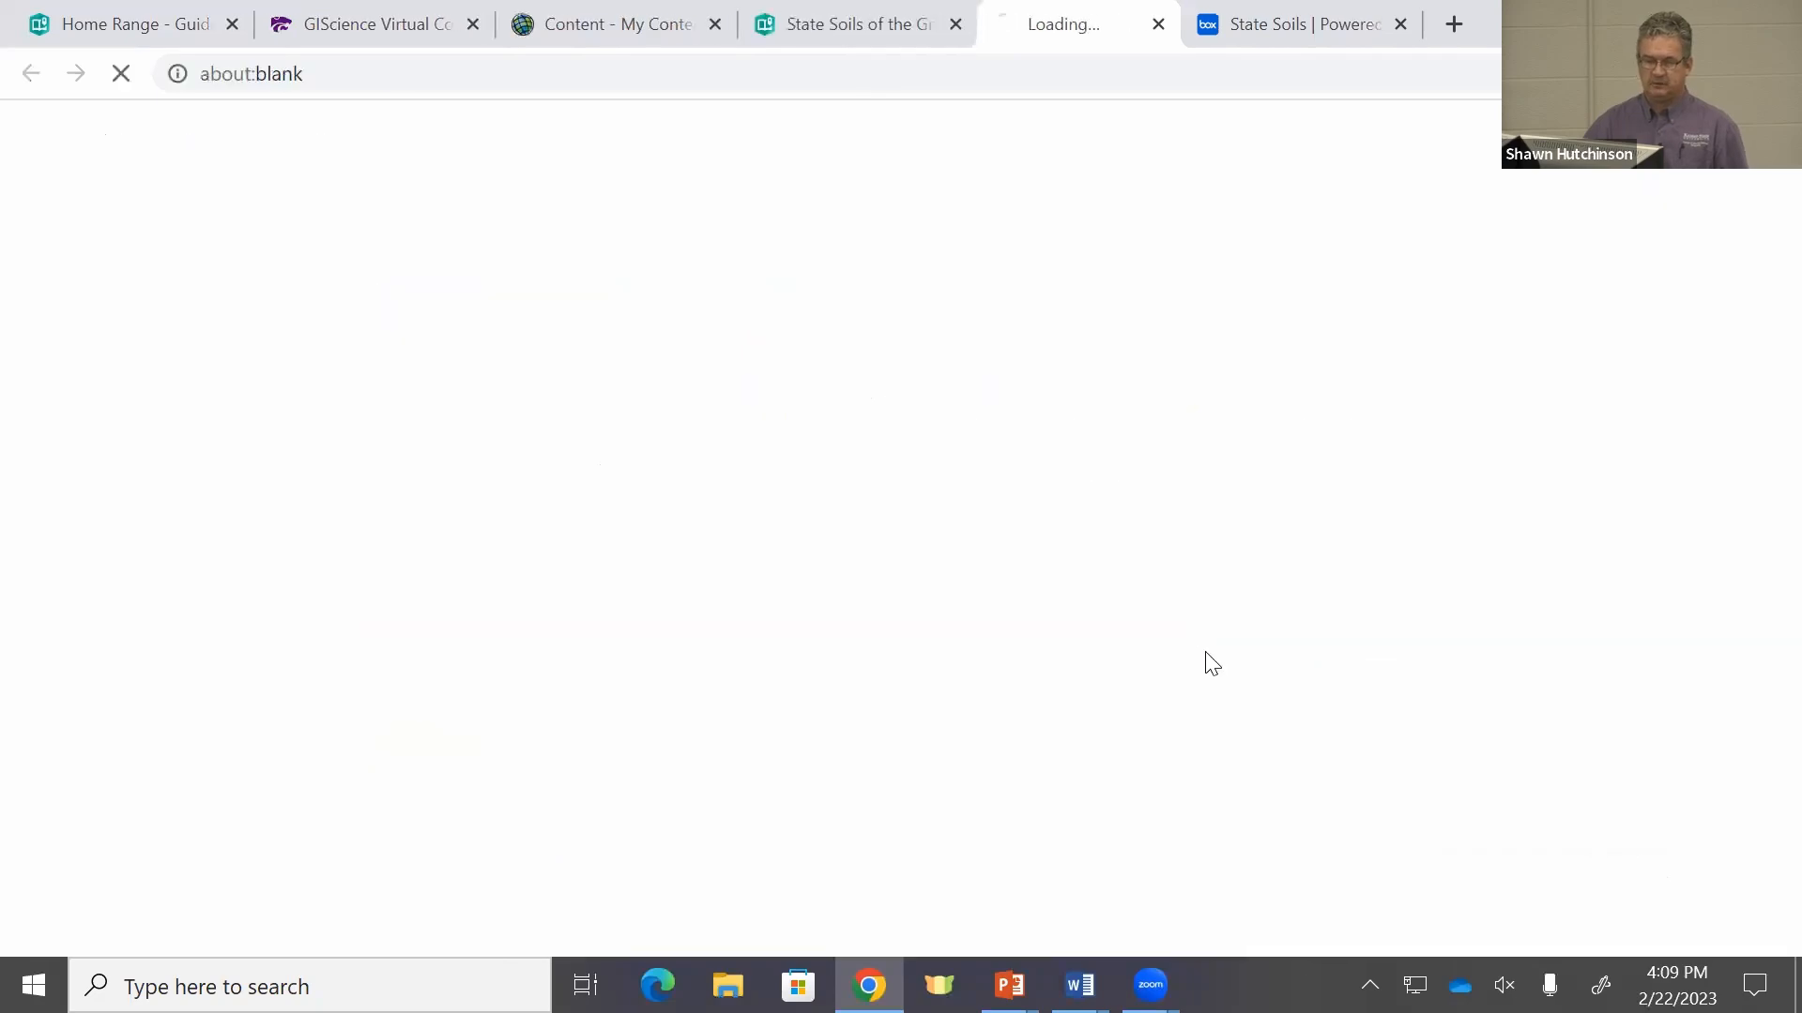
mouse_move(1151, 985)
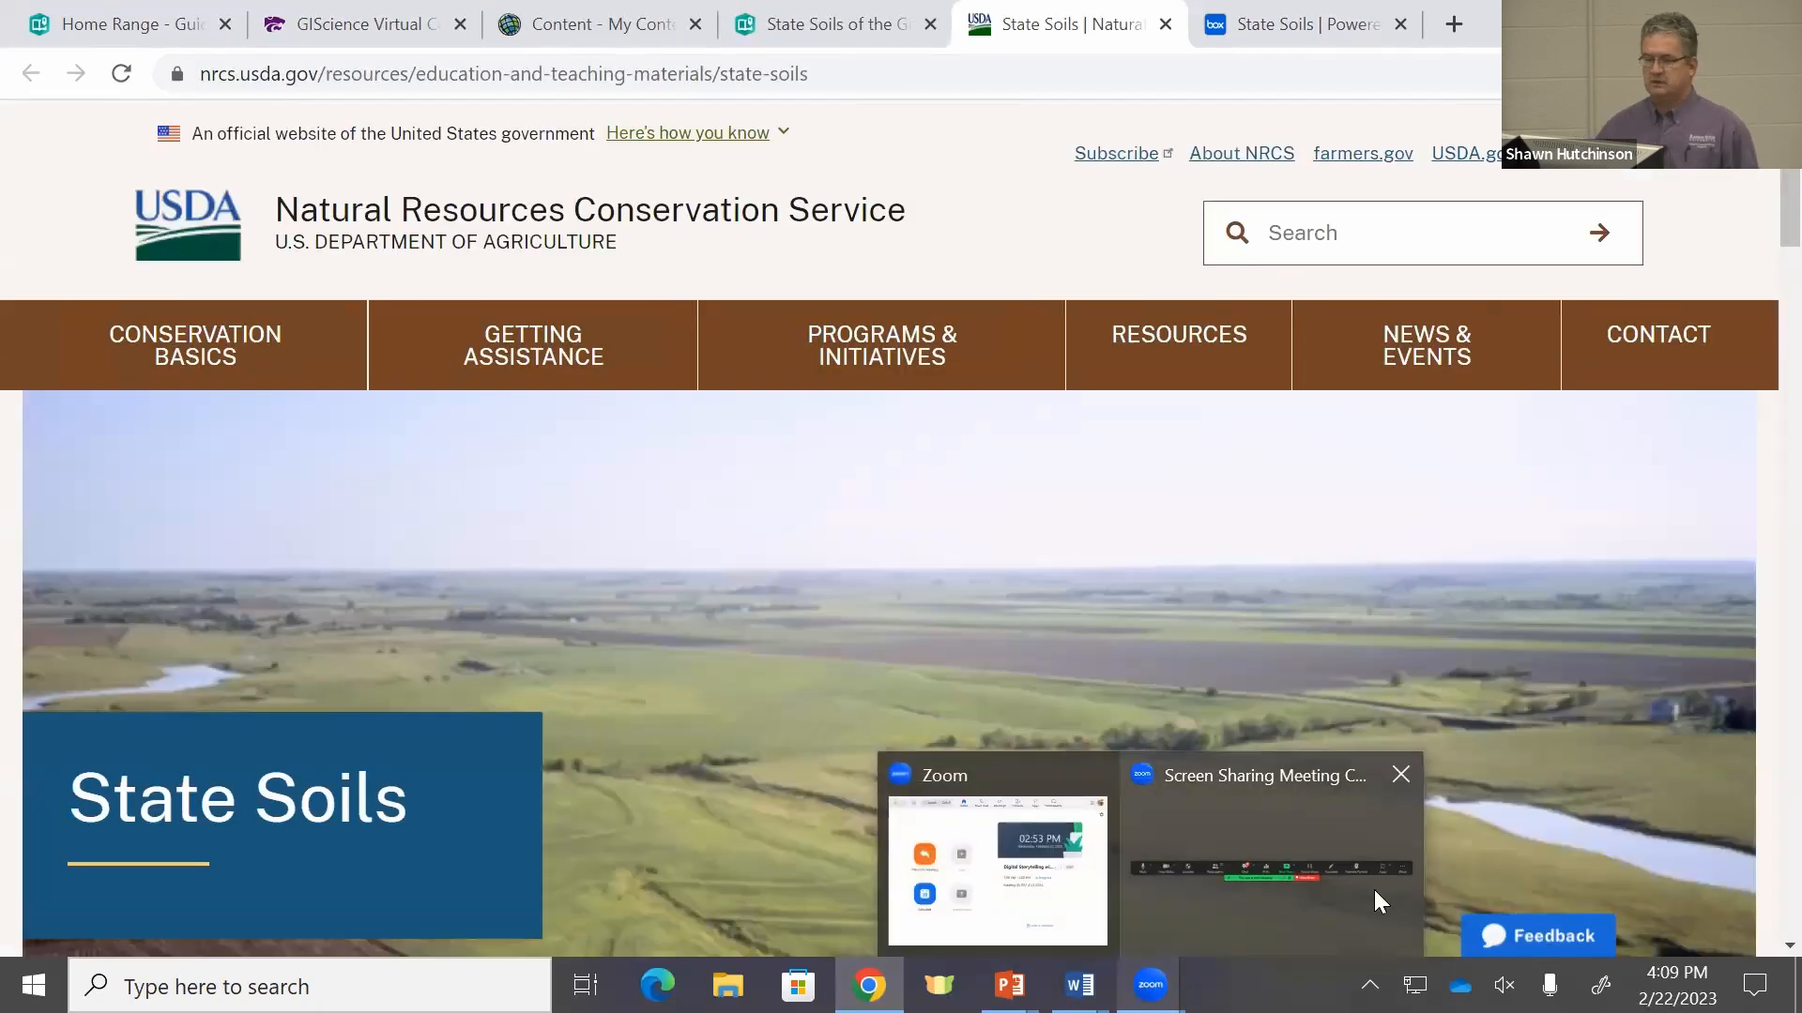
click(1165, 24)
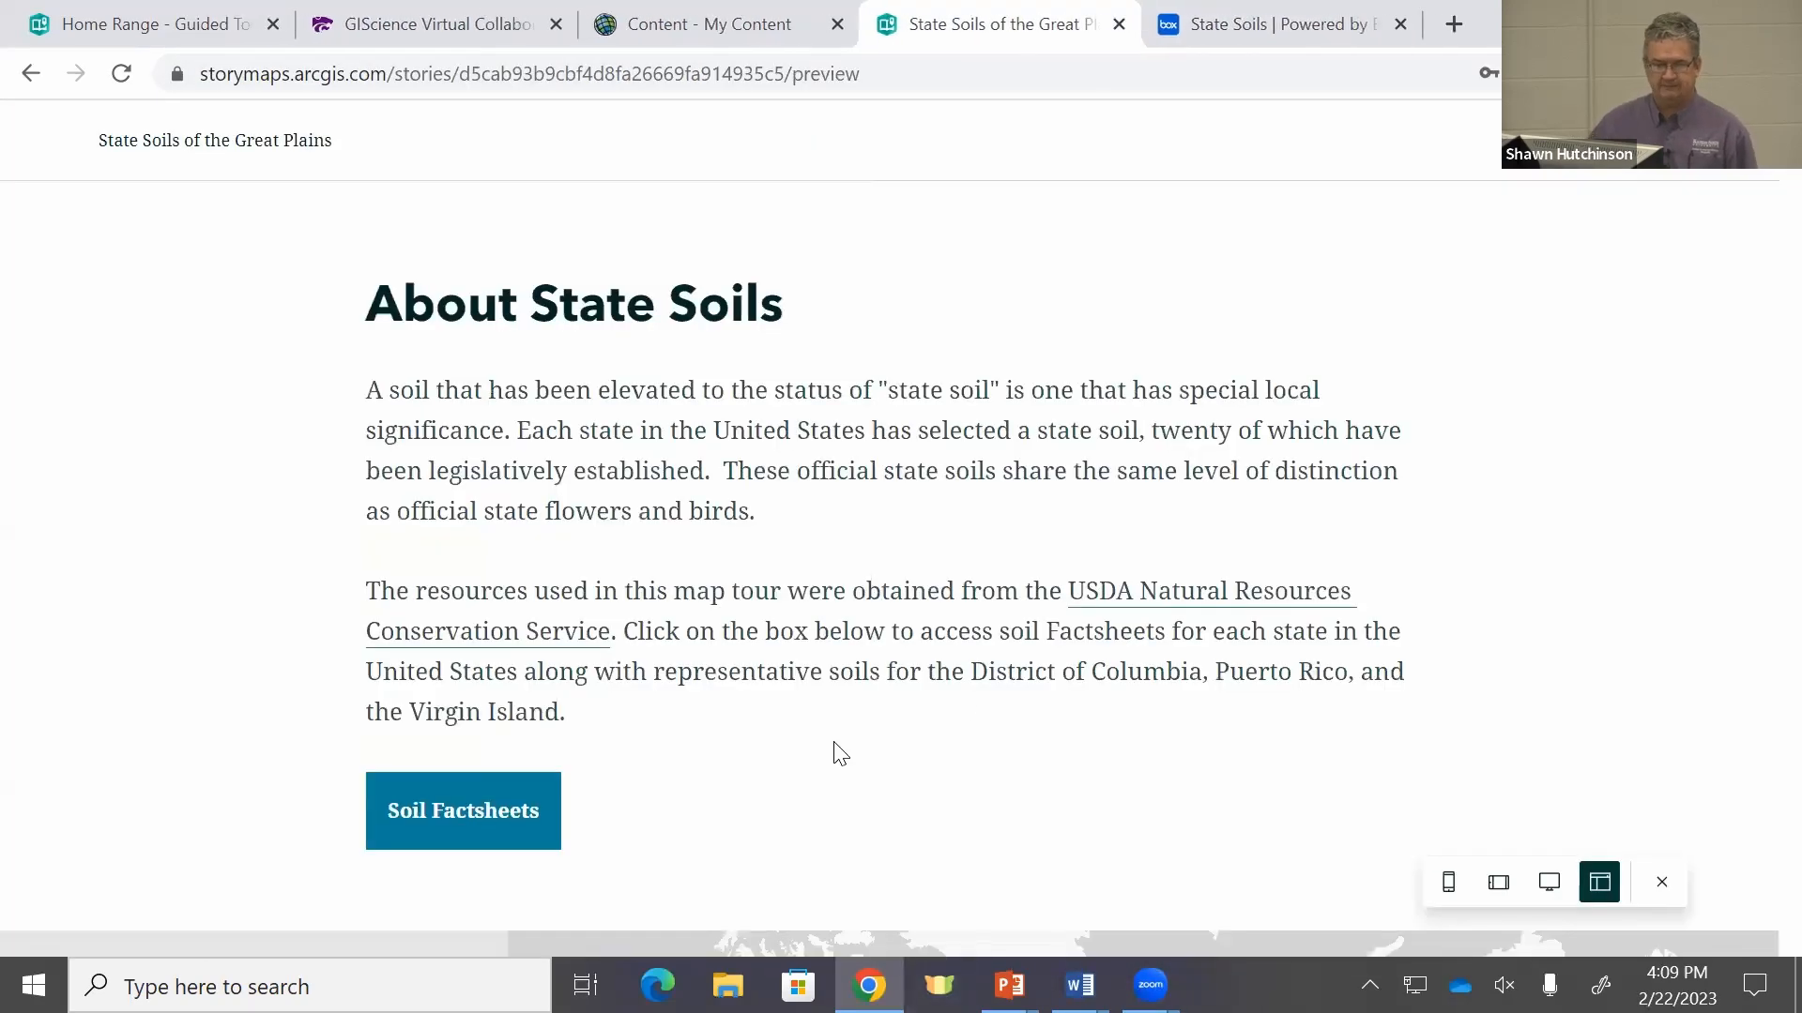
Step: Review the previewed story from its title through the Soil Monoliths section and return to editing
scroll(833, 750, up, 5)
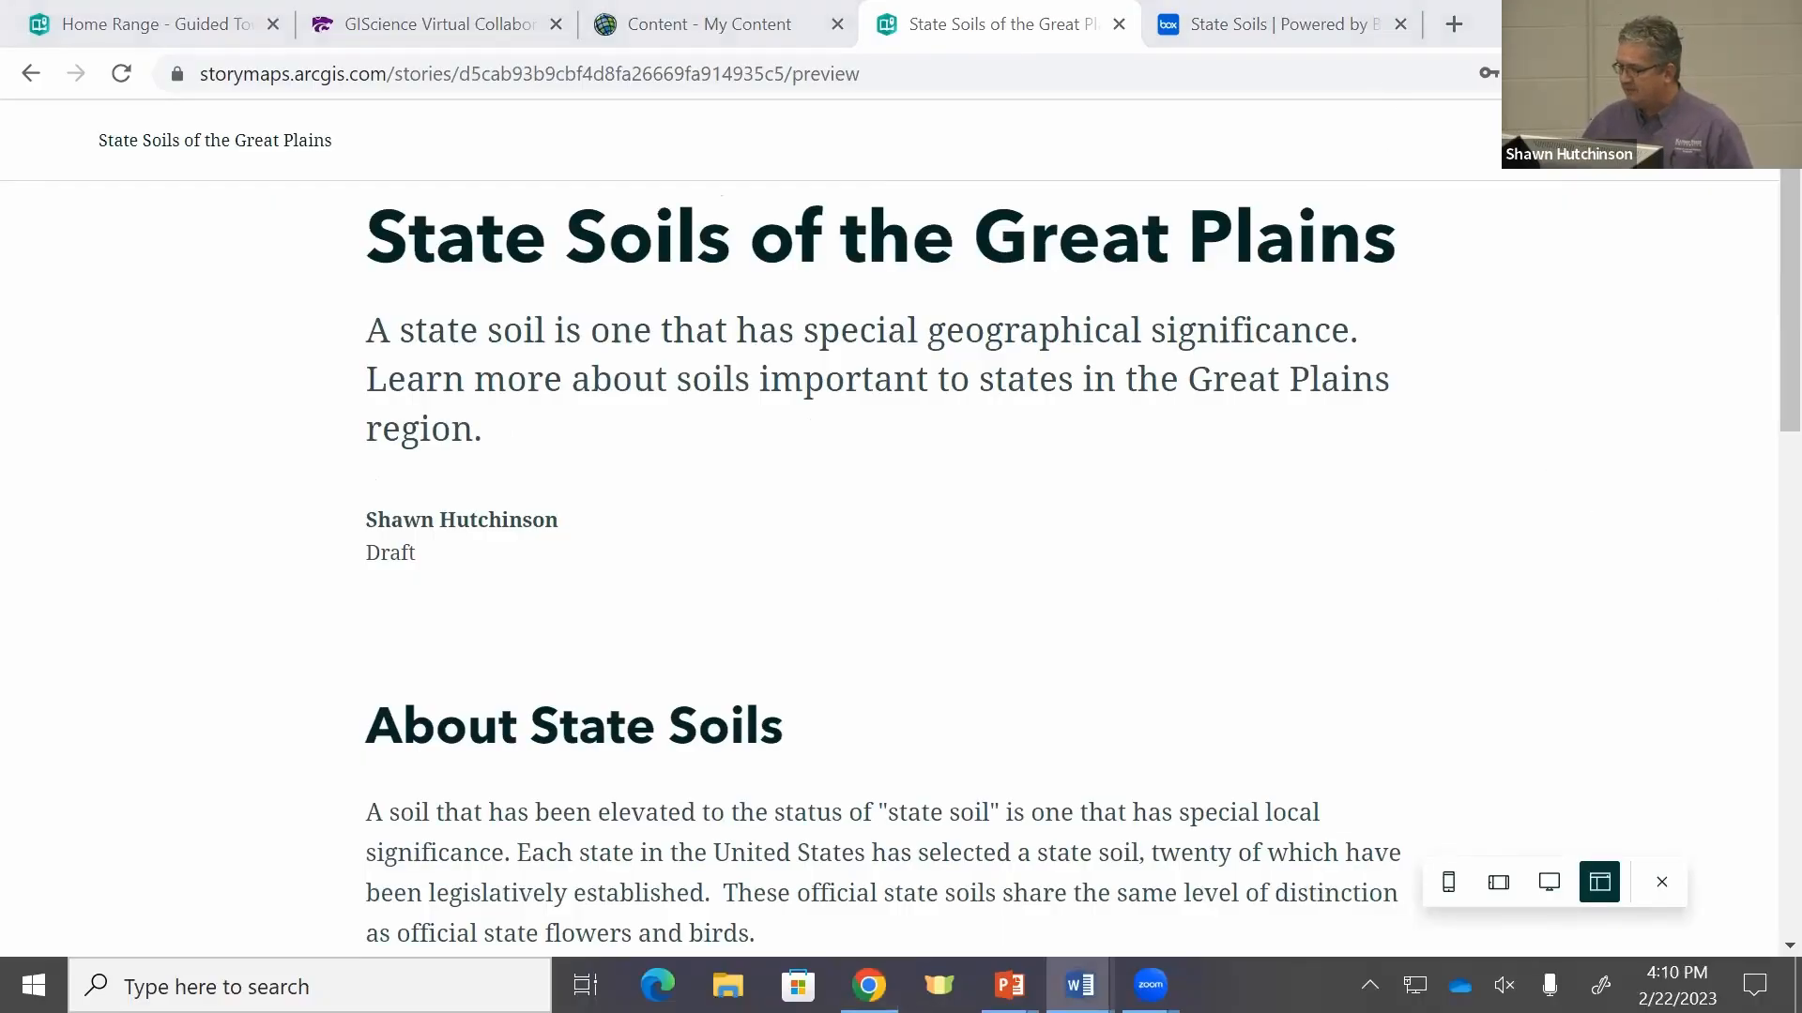
scroll(1038, 595, down, 8)
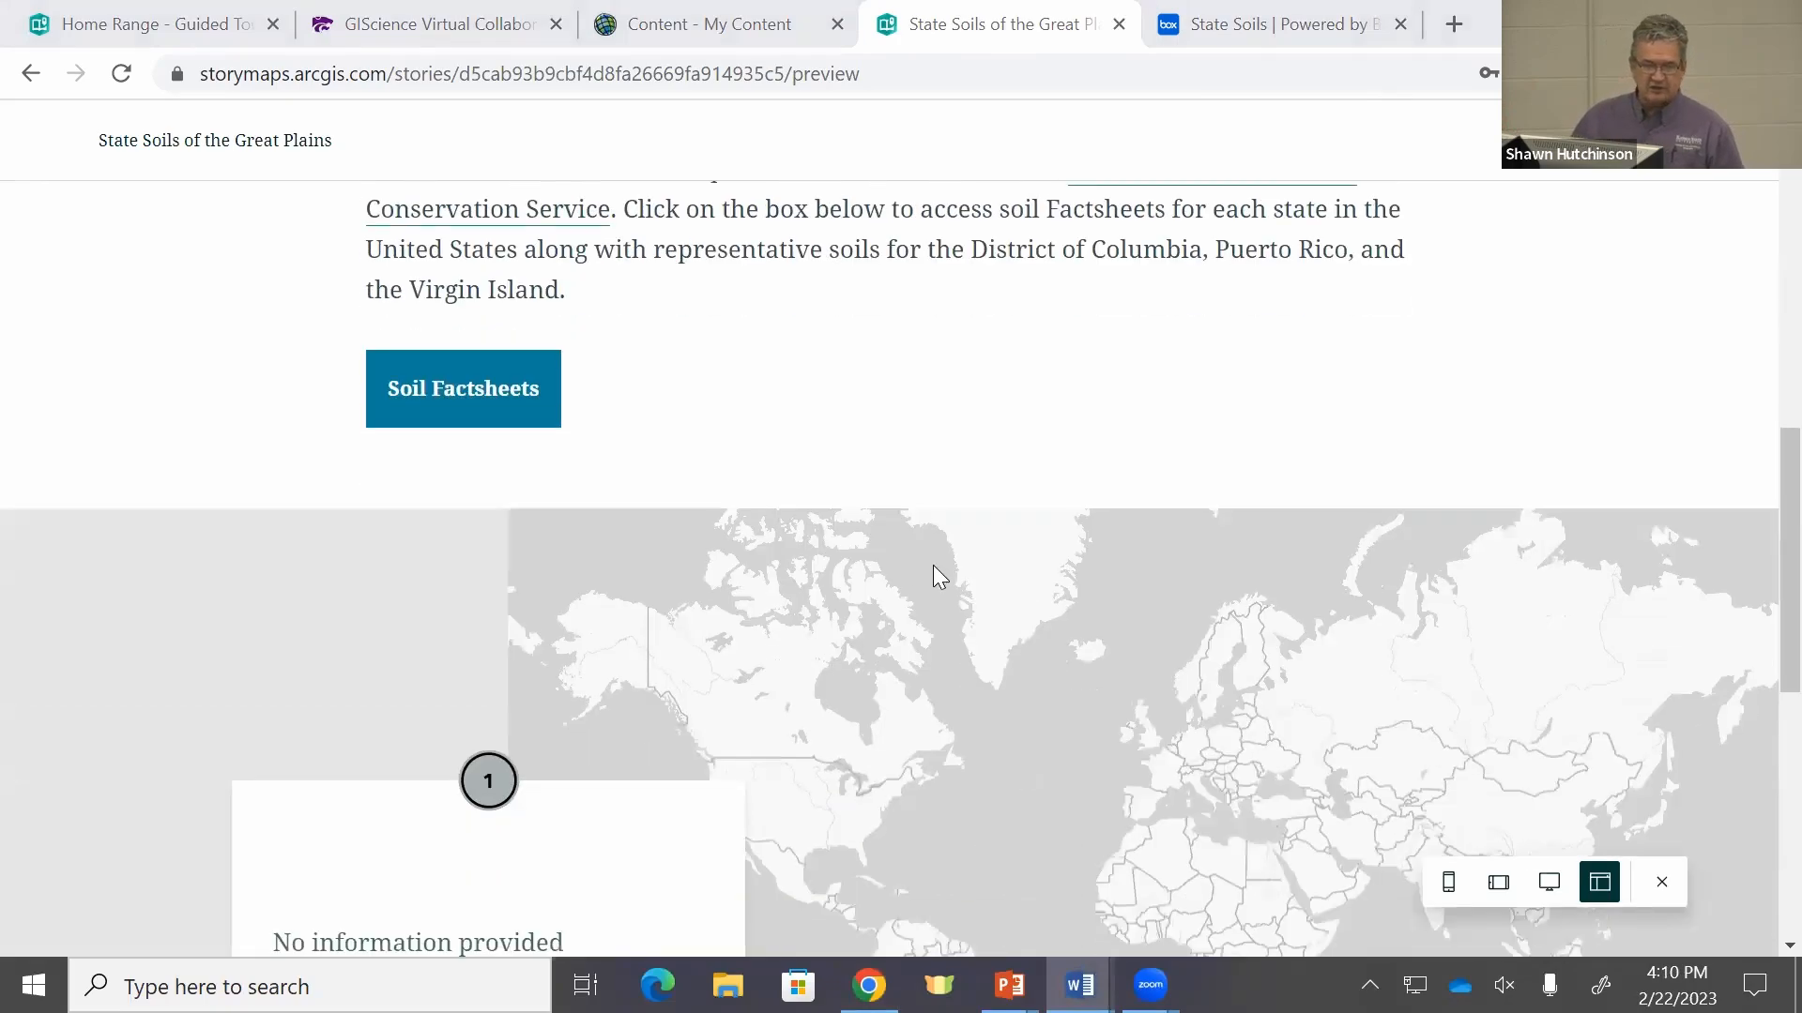
scroll(938, 575, up, 6)
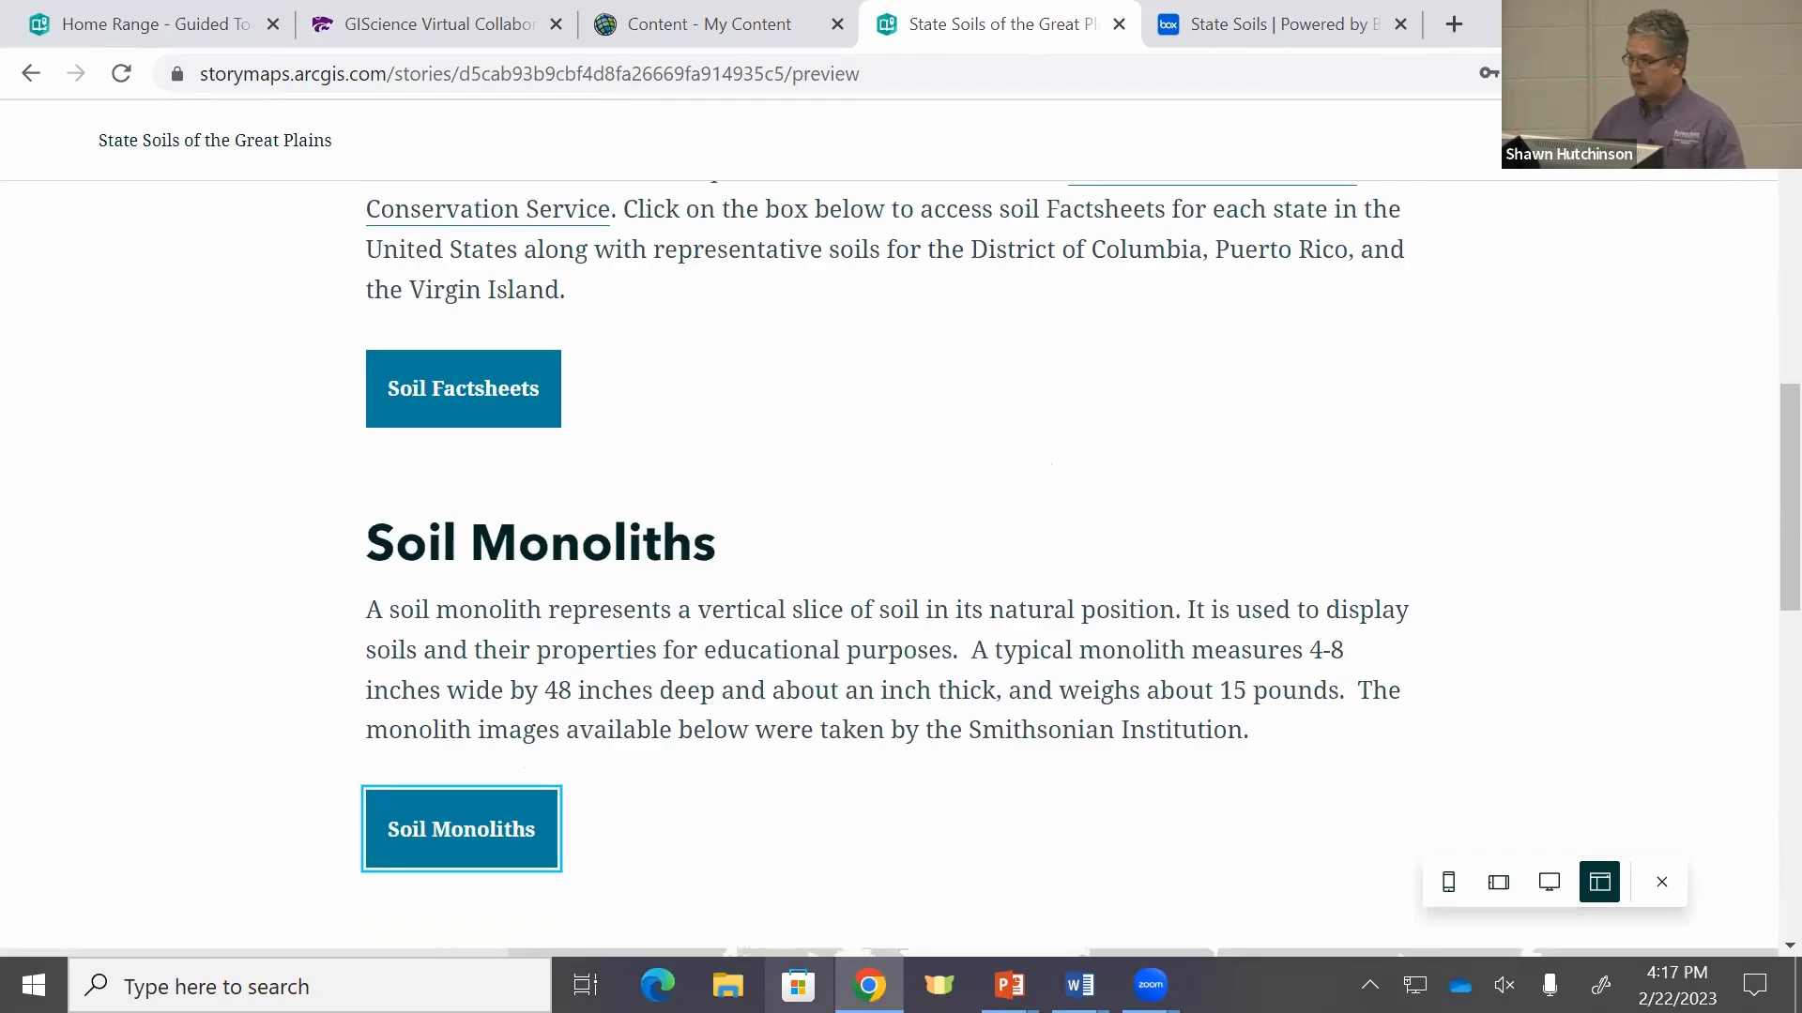
scroll(1416, 188, down, 3)
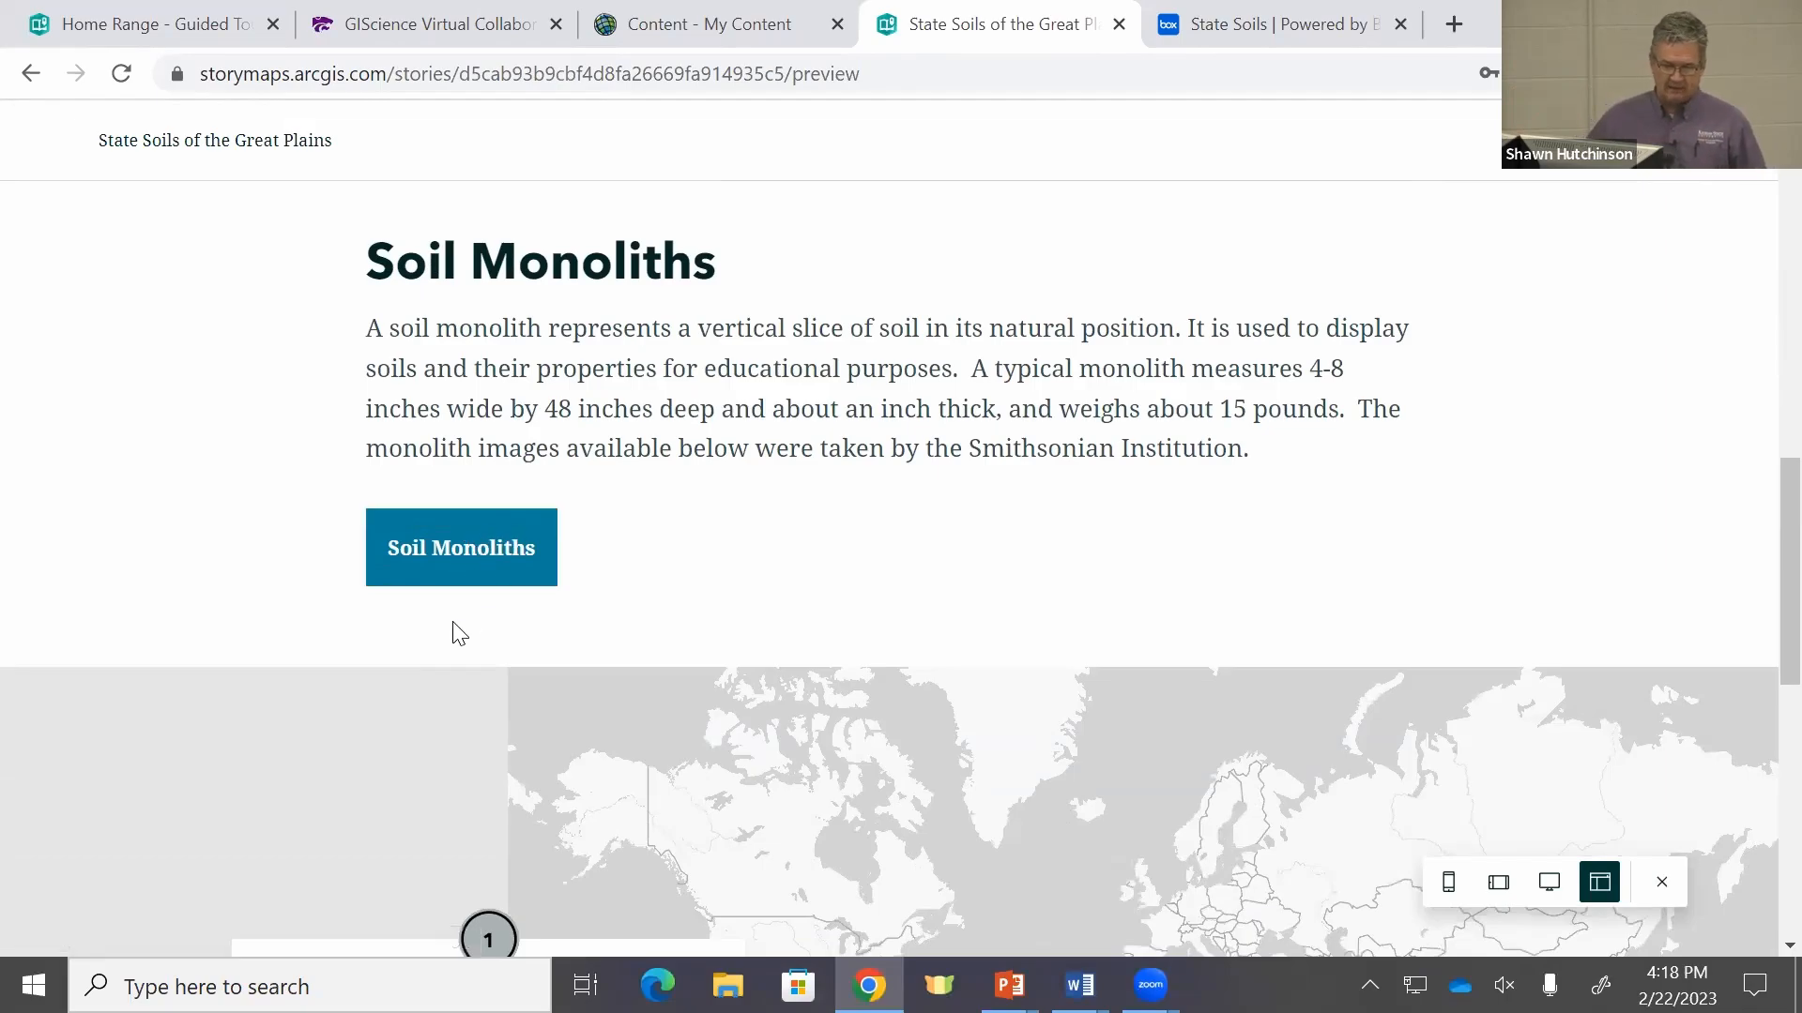
click(1662, 883)
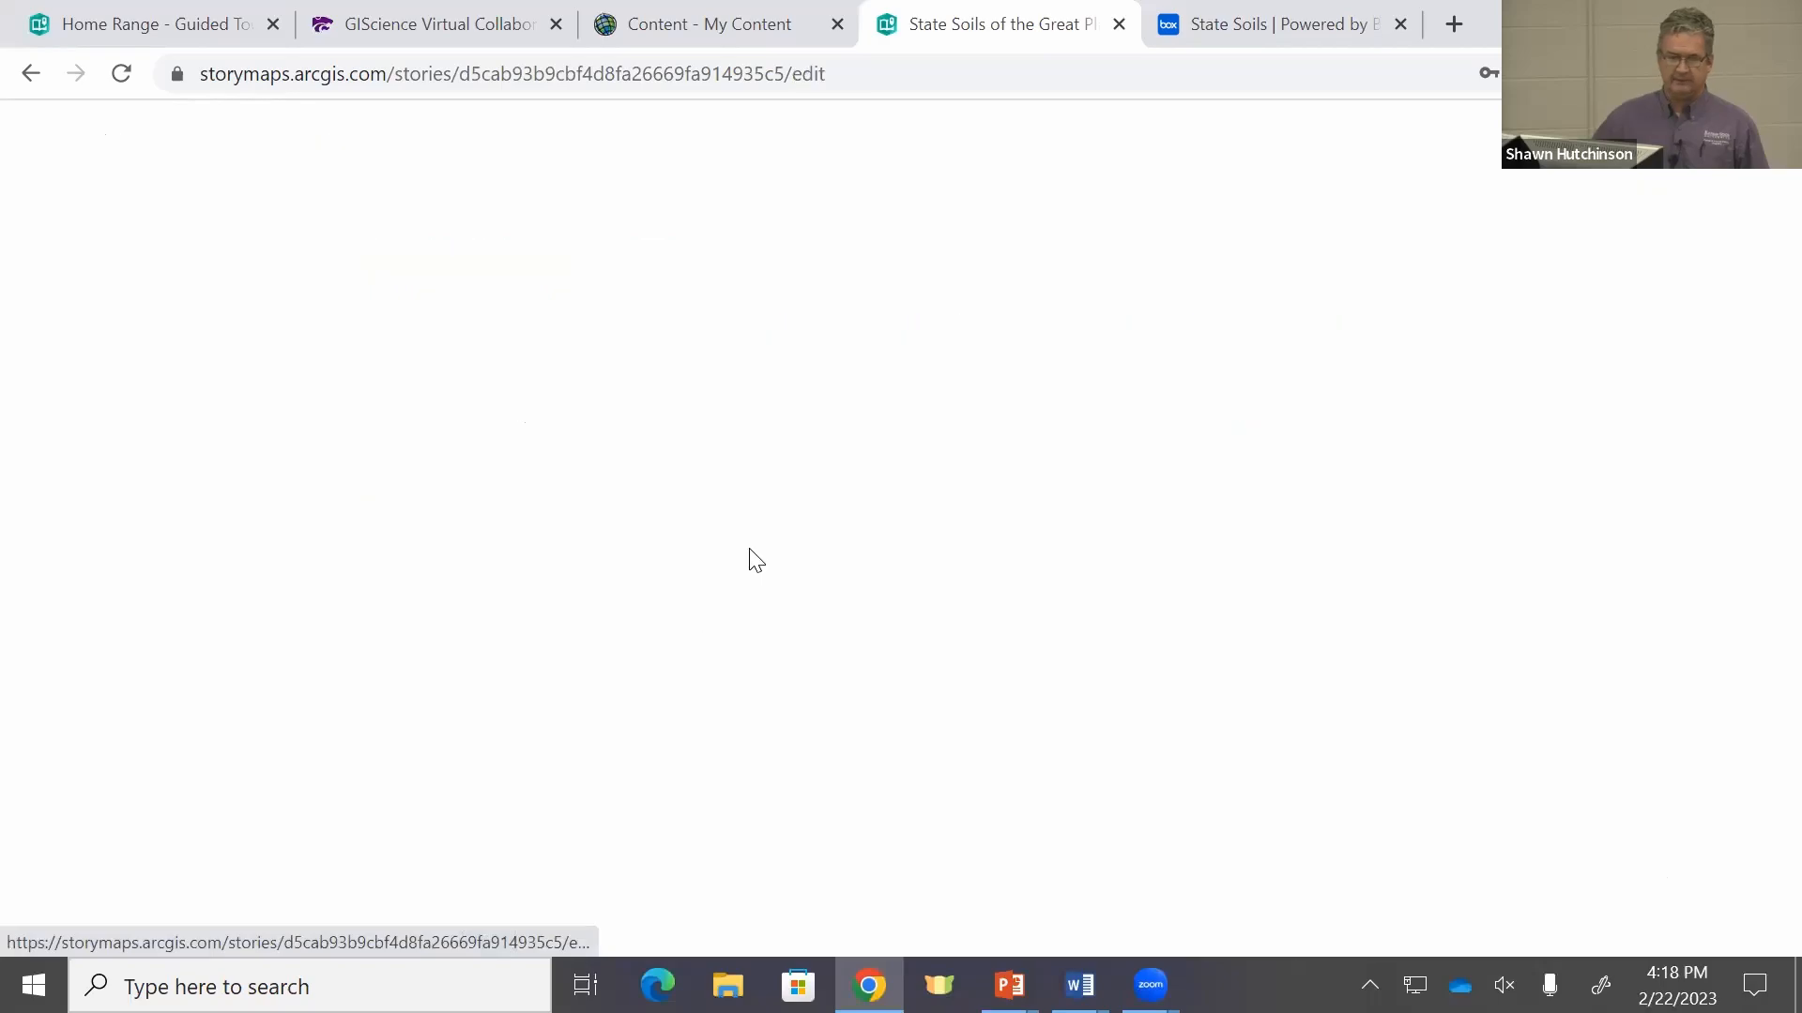
Step: Insert a separator between the Soil Monoliths button and the map tour, and check its placement
scroll(701, 596, down, 15)
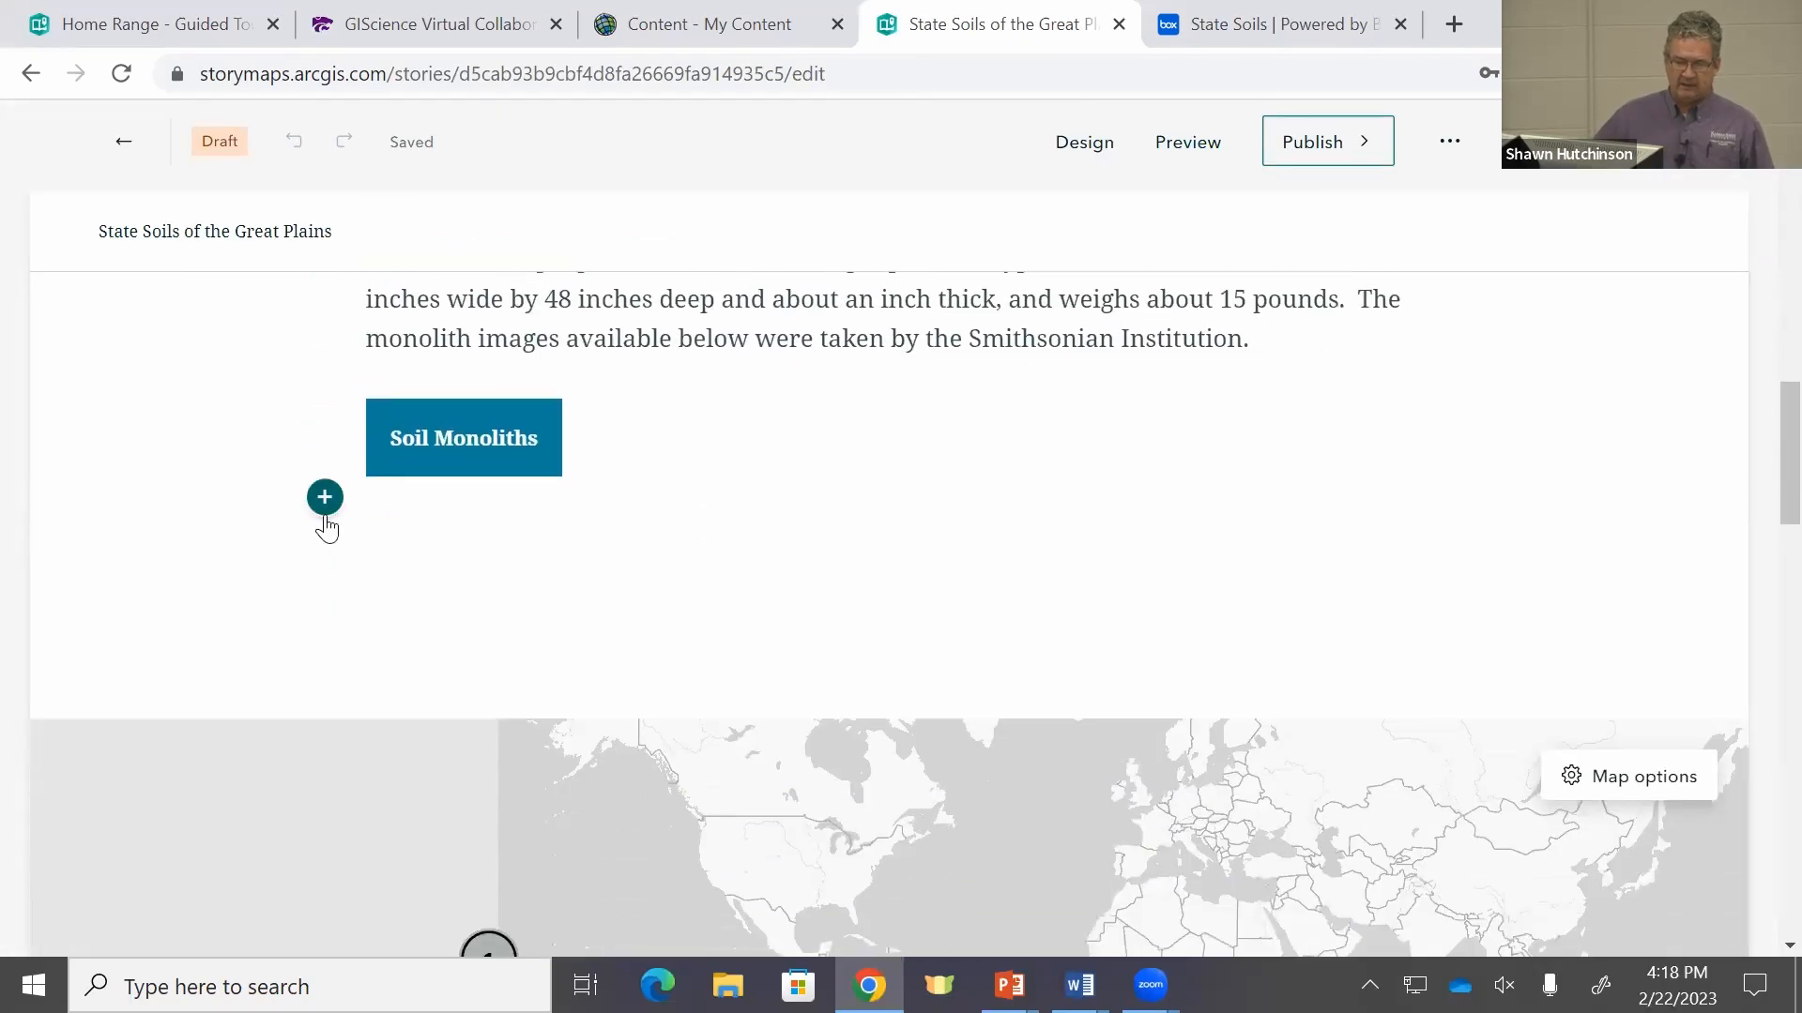
click(323, 507)
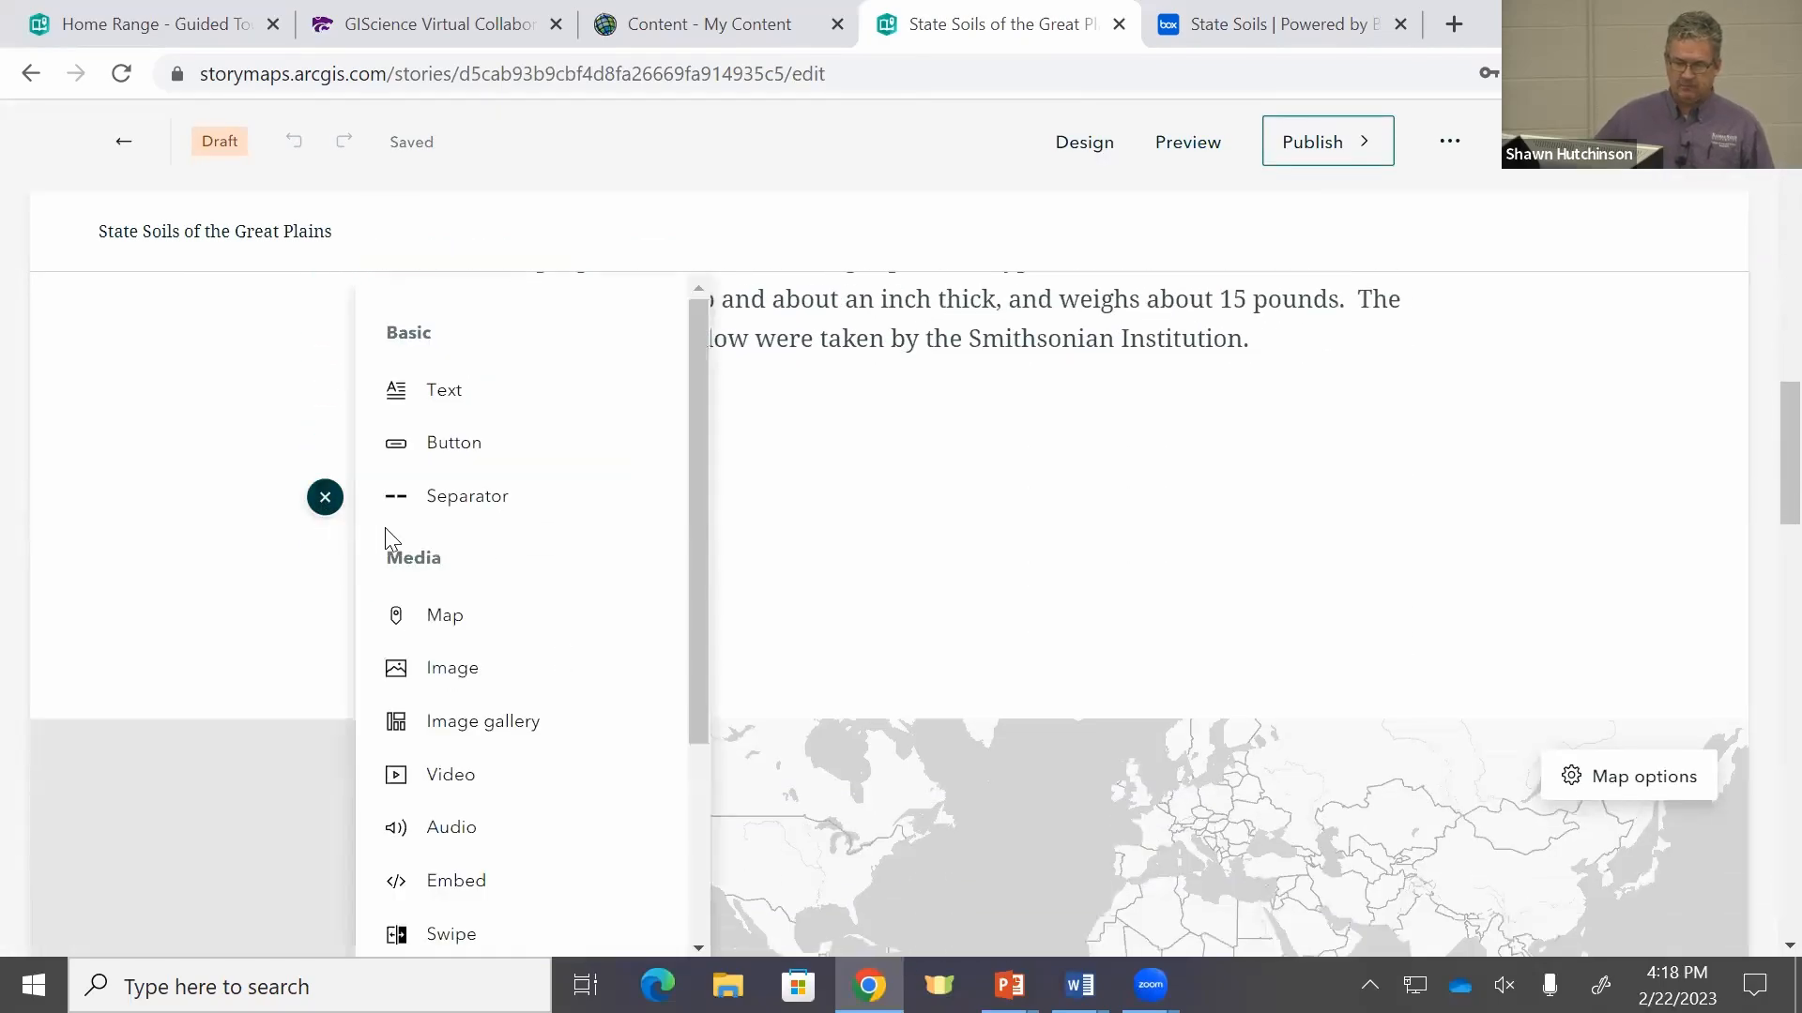
click(463, 507)
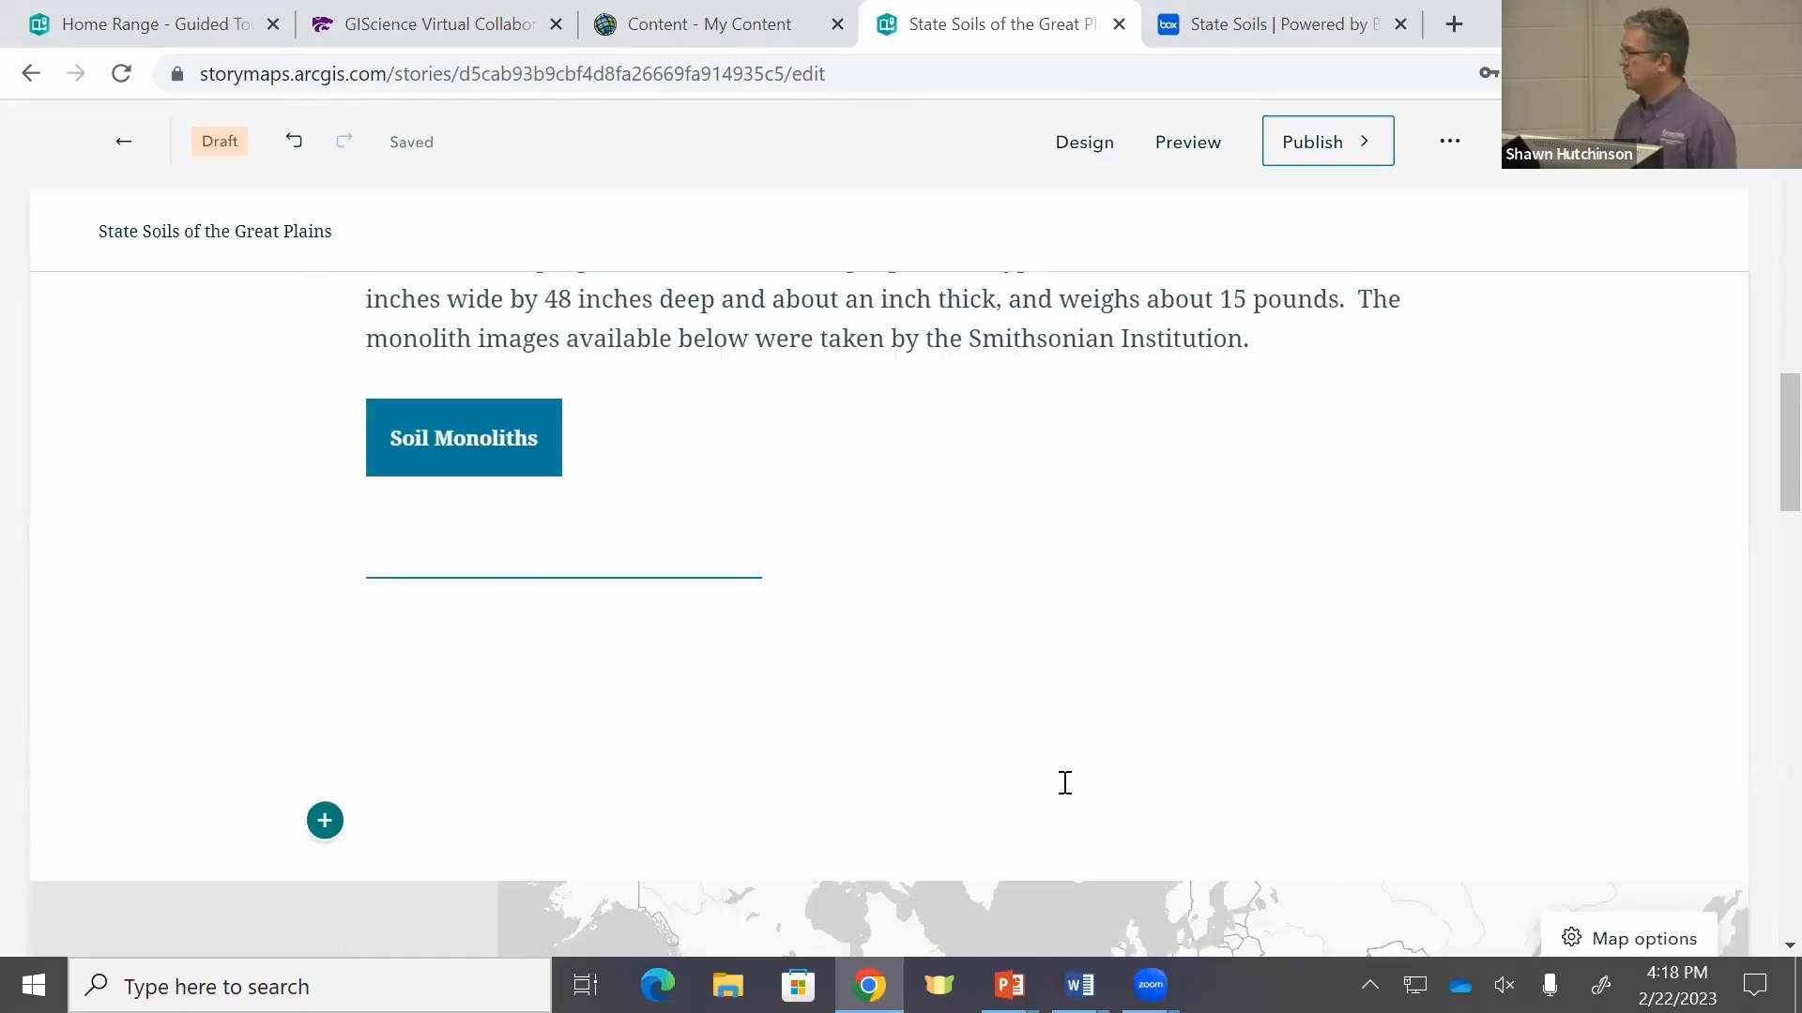
scroll(1557, 371, down, 6)
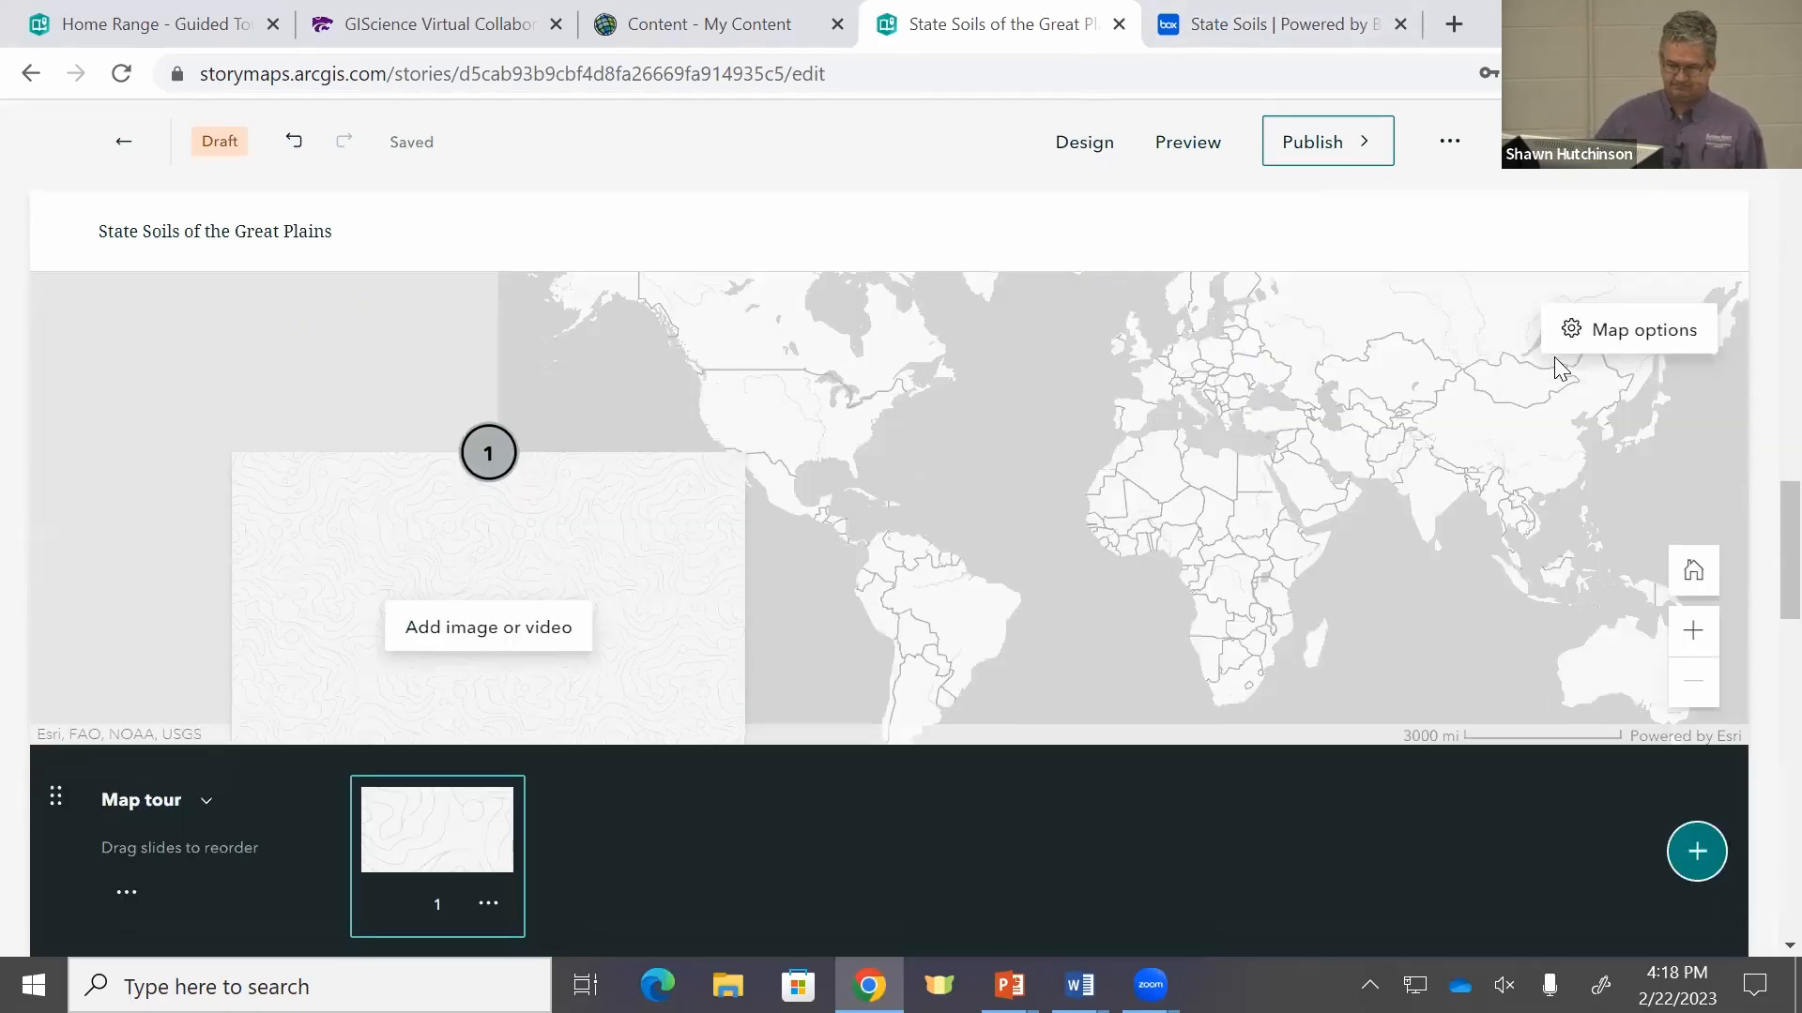
scroll(1480, 301, up, 6)
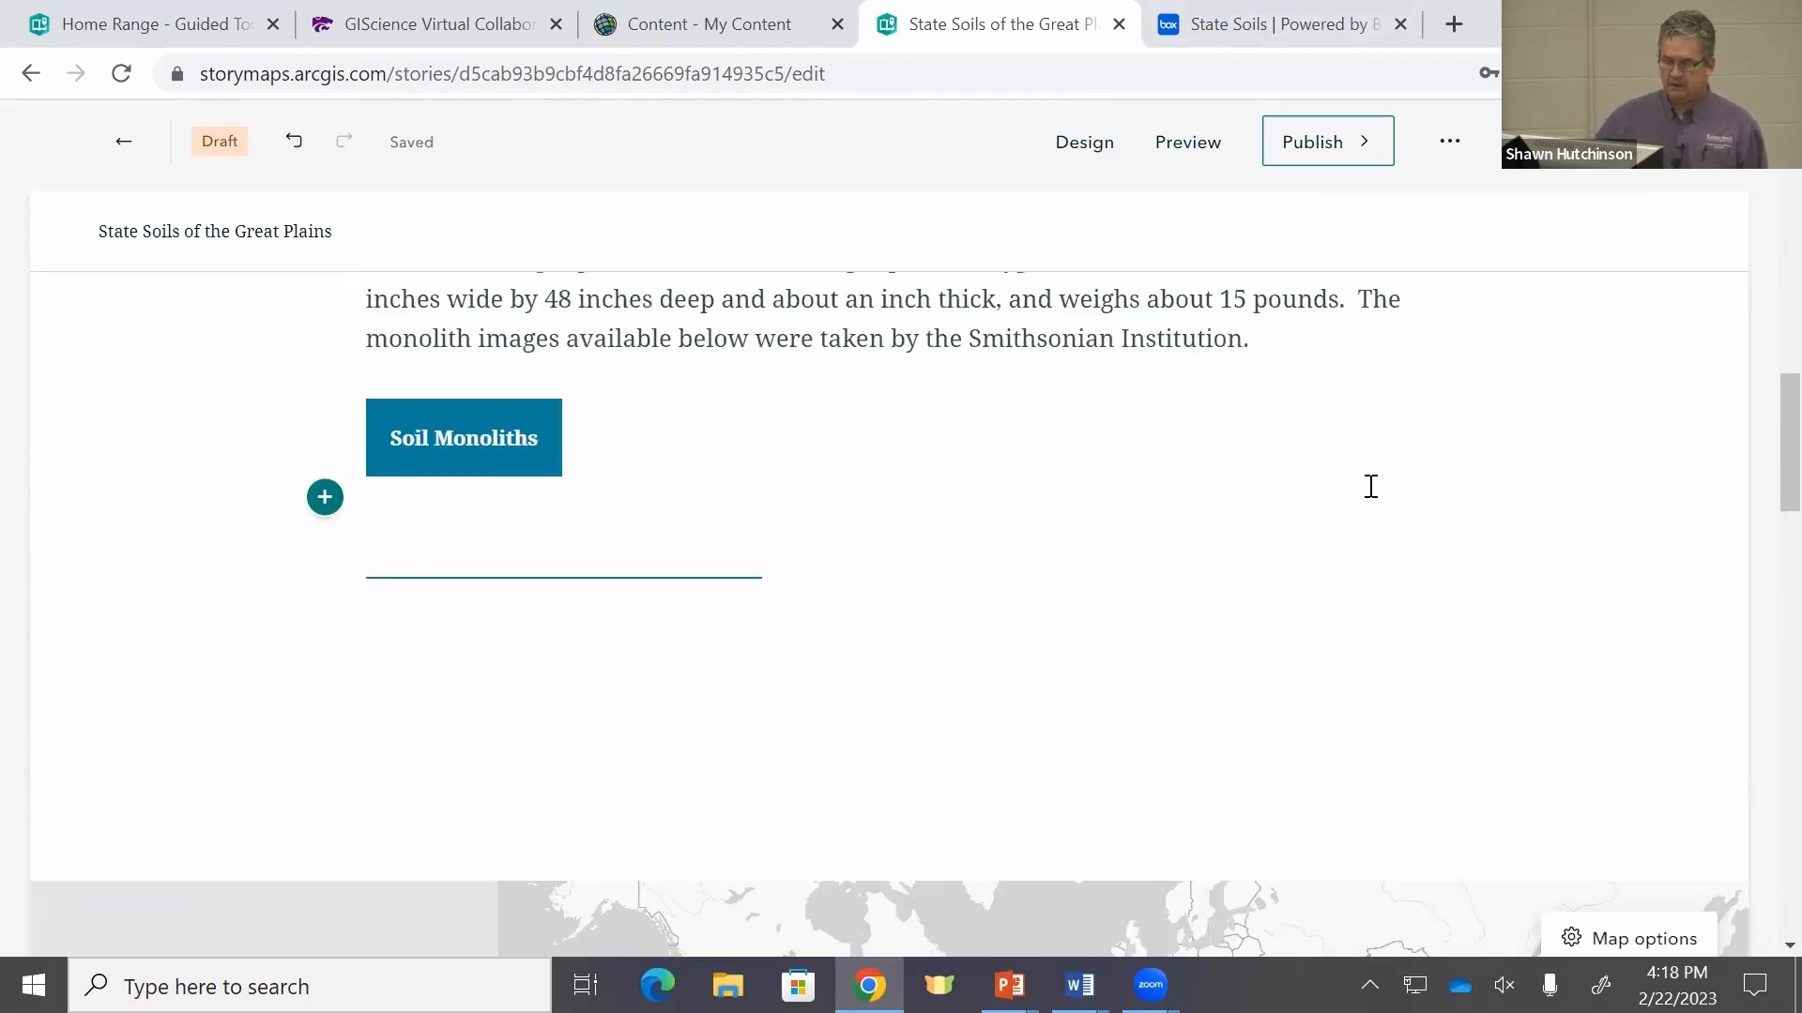
Step: Open the map tour's map options and browse beyond the default basemaps for a custom web map
scroll(1376, 470, down, 3)
scroll(1398, 437, down, 3)
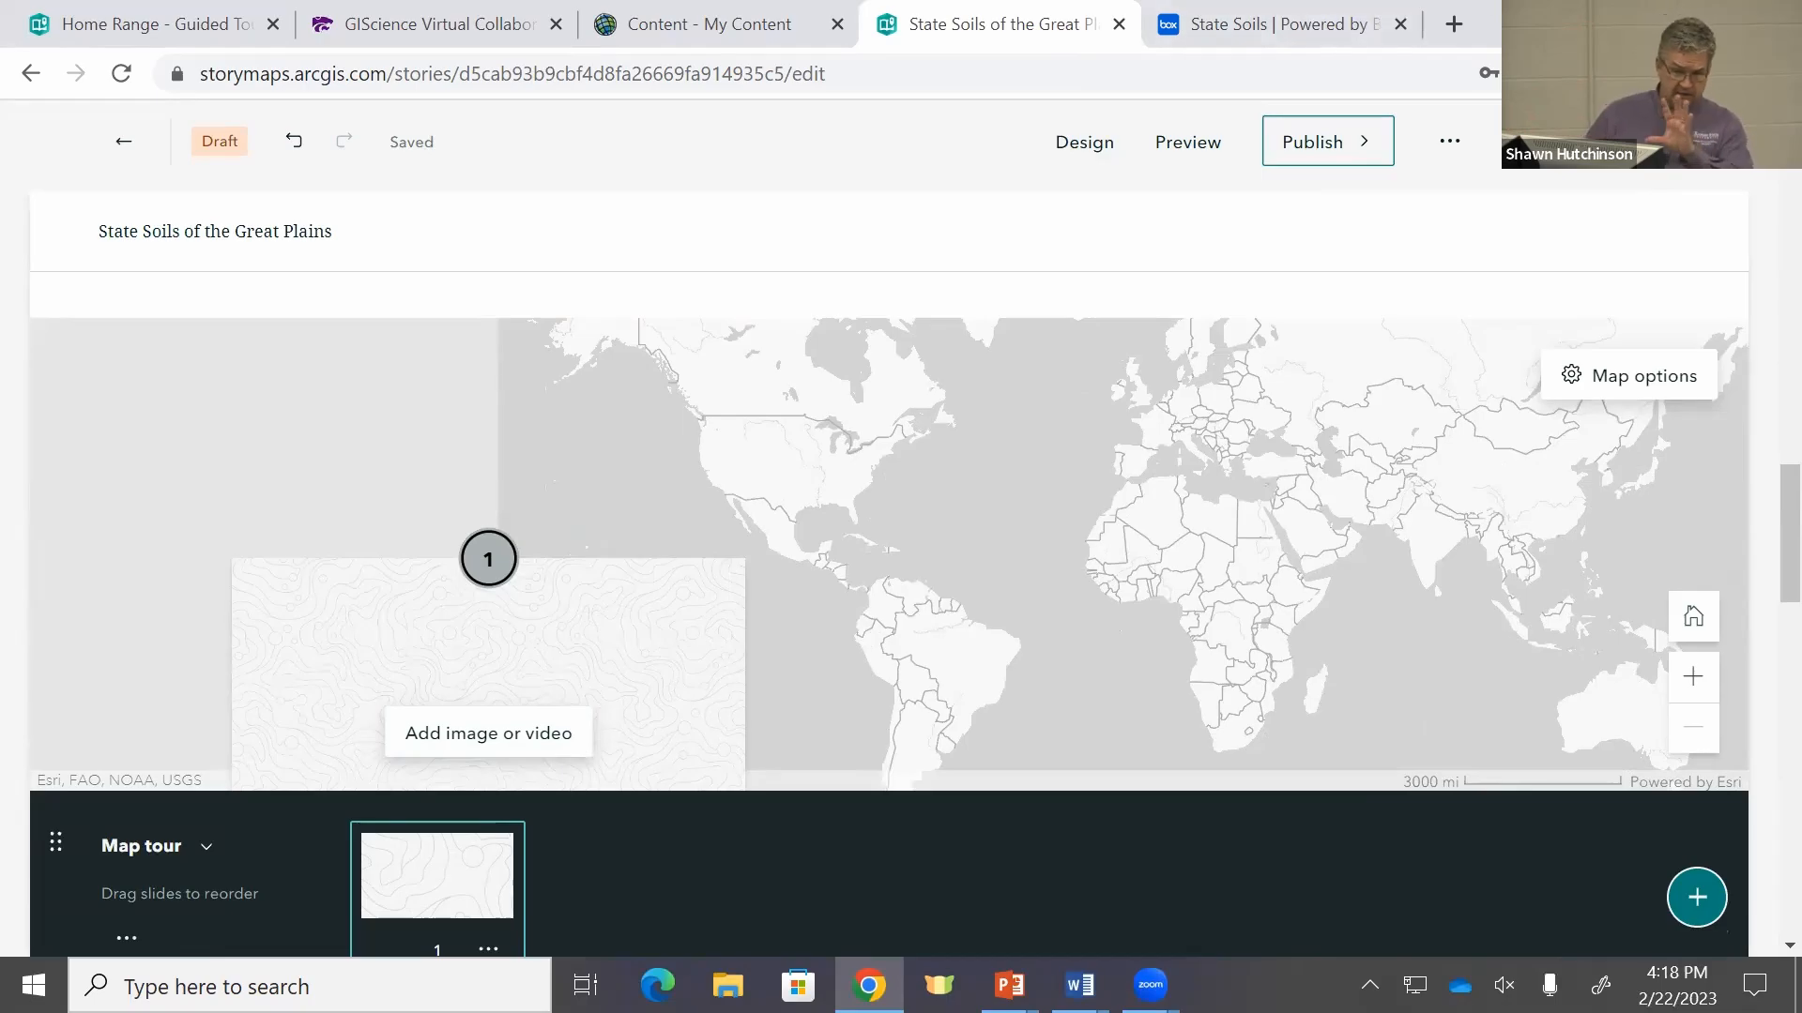
click(1632, 384)
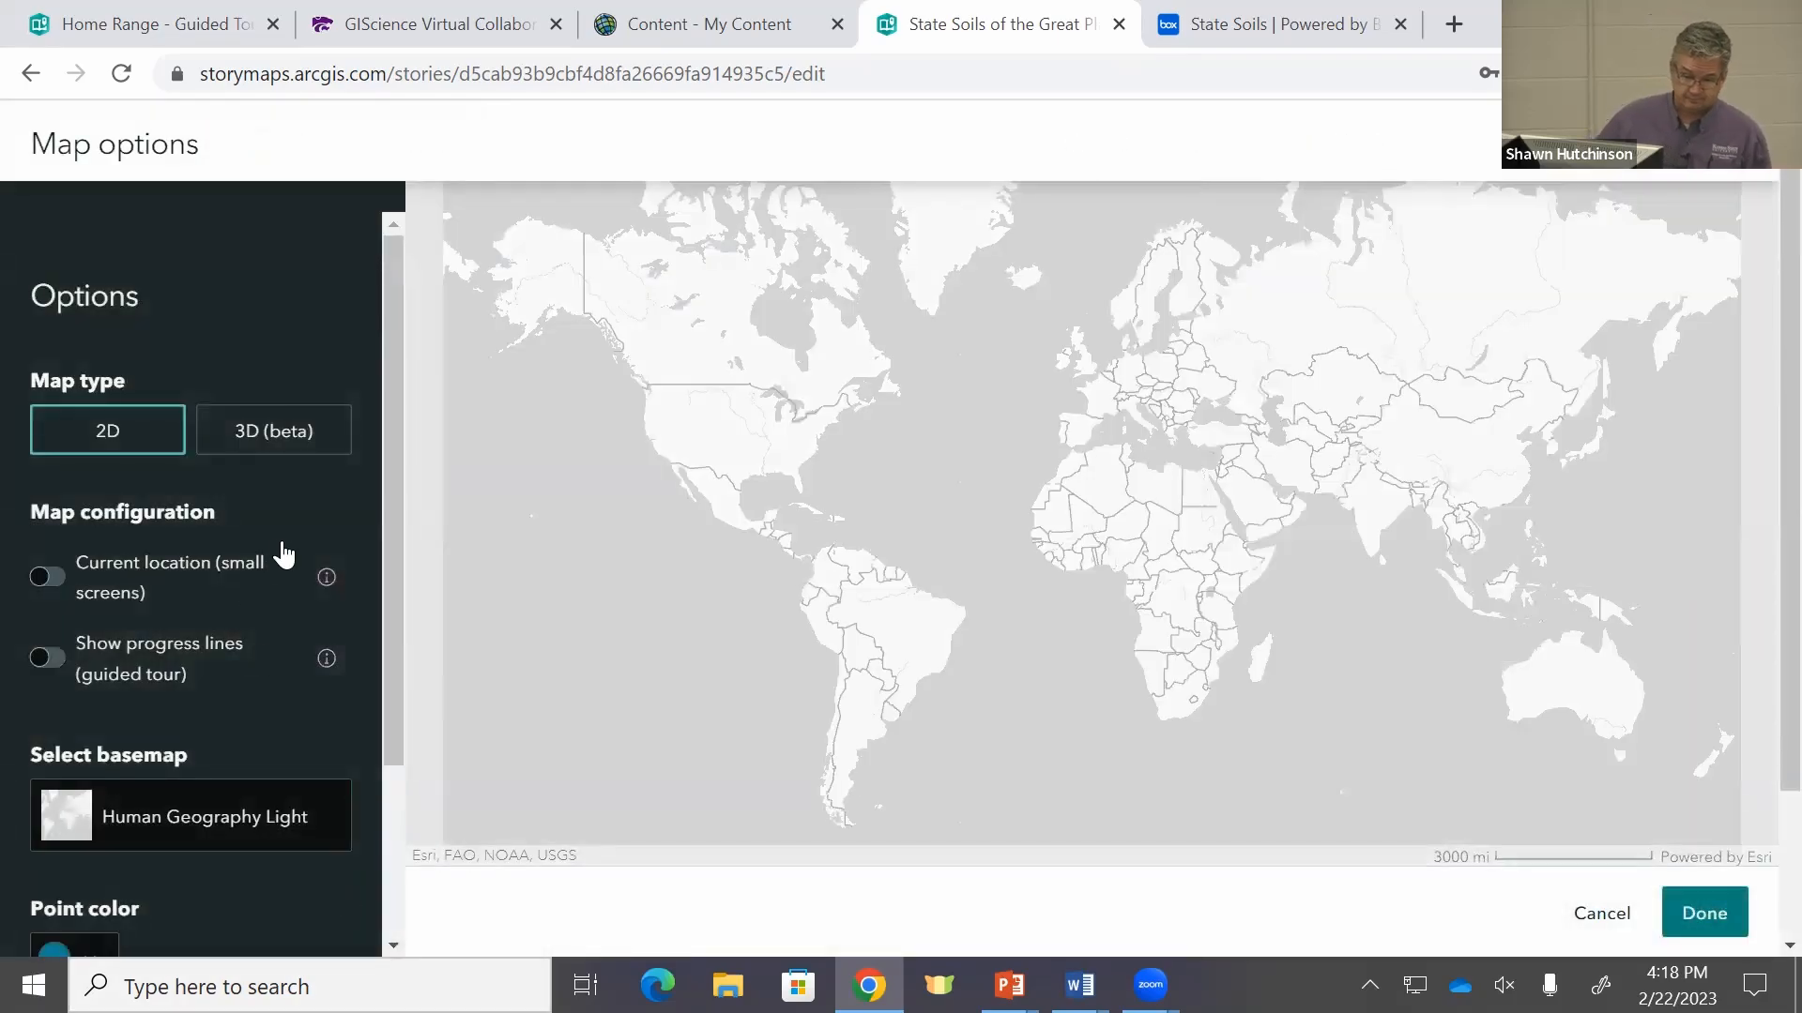
scroll(281, 544, down, 5)
scroll(277, 570, up, 3)
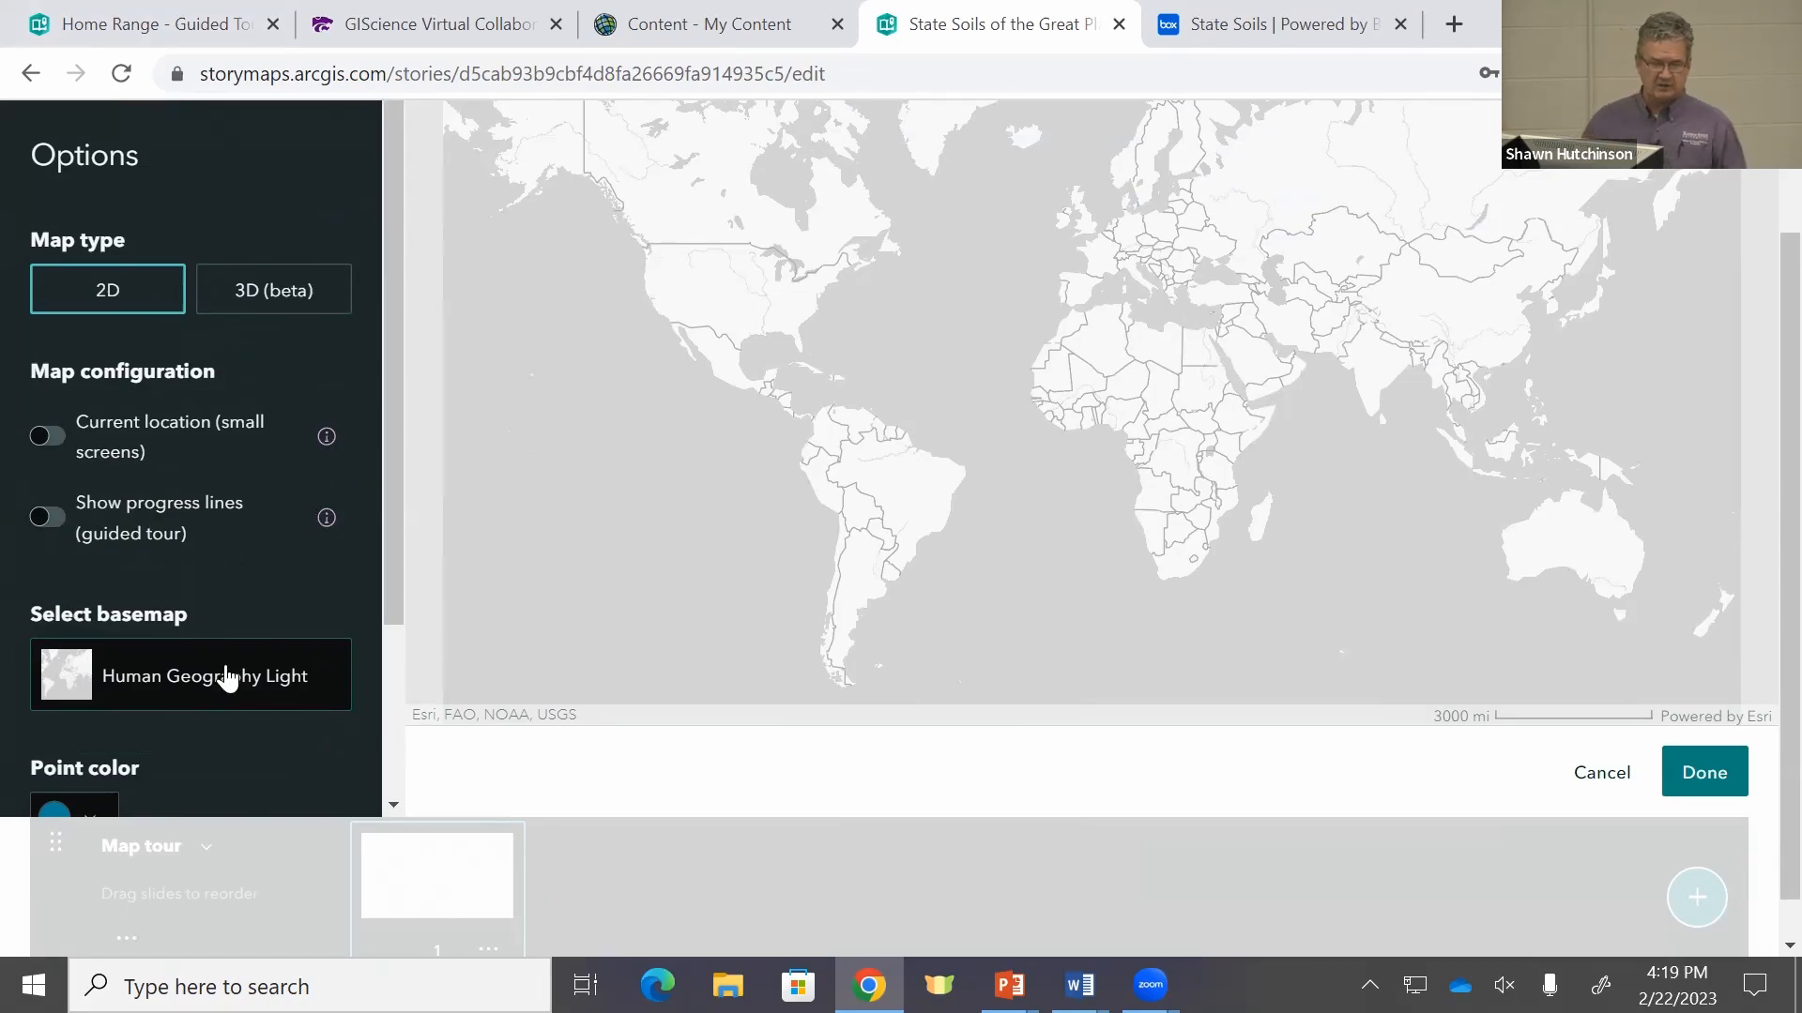
click(286, 688)
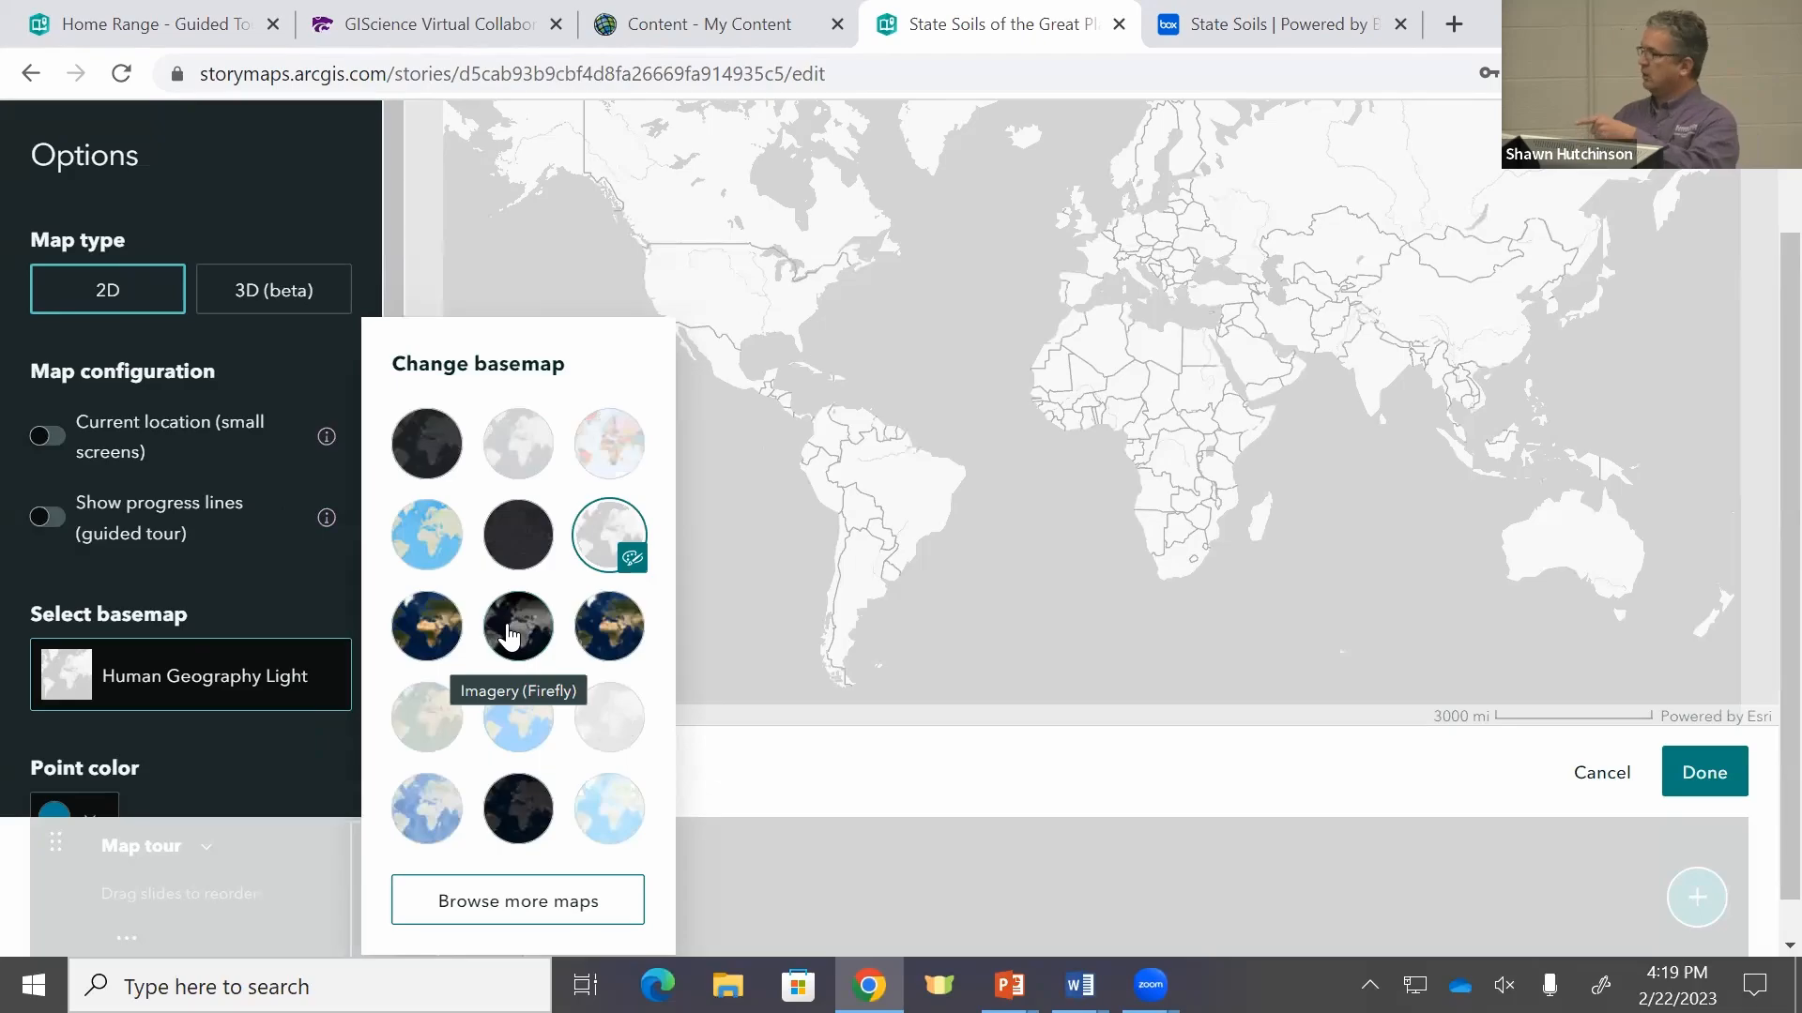
click(523, 905)
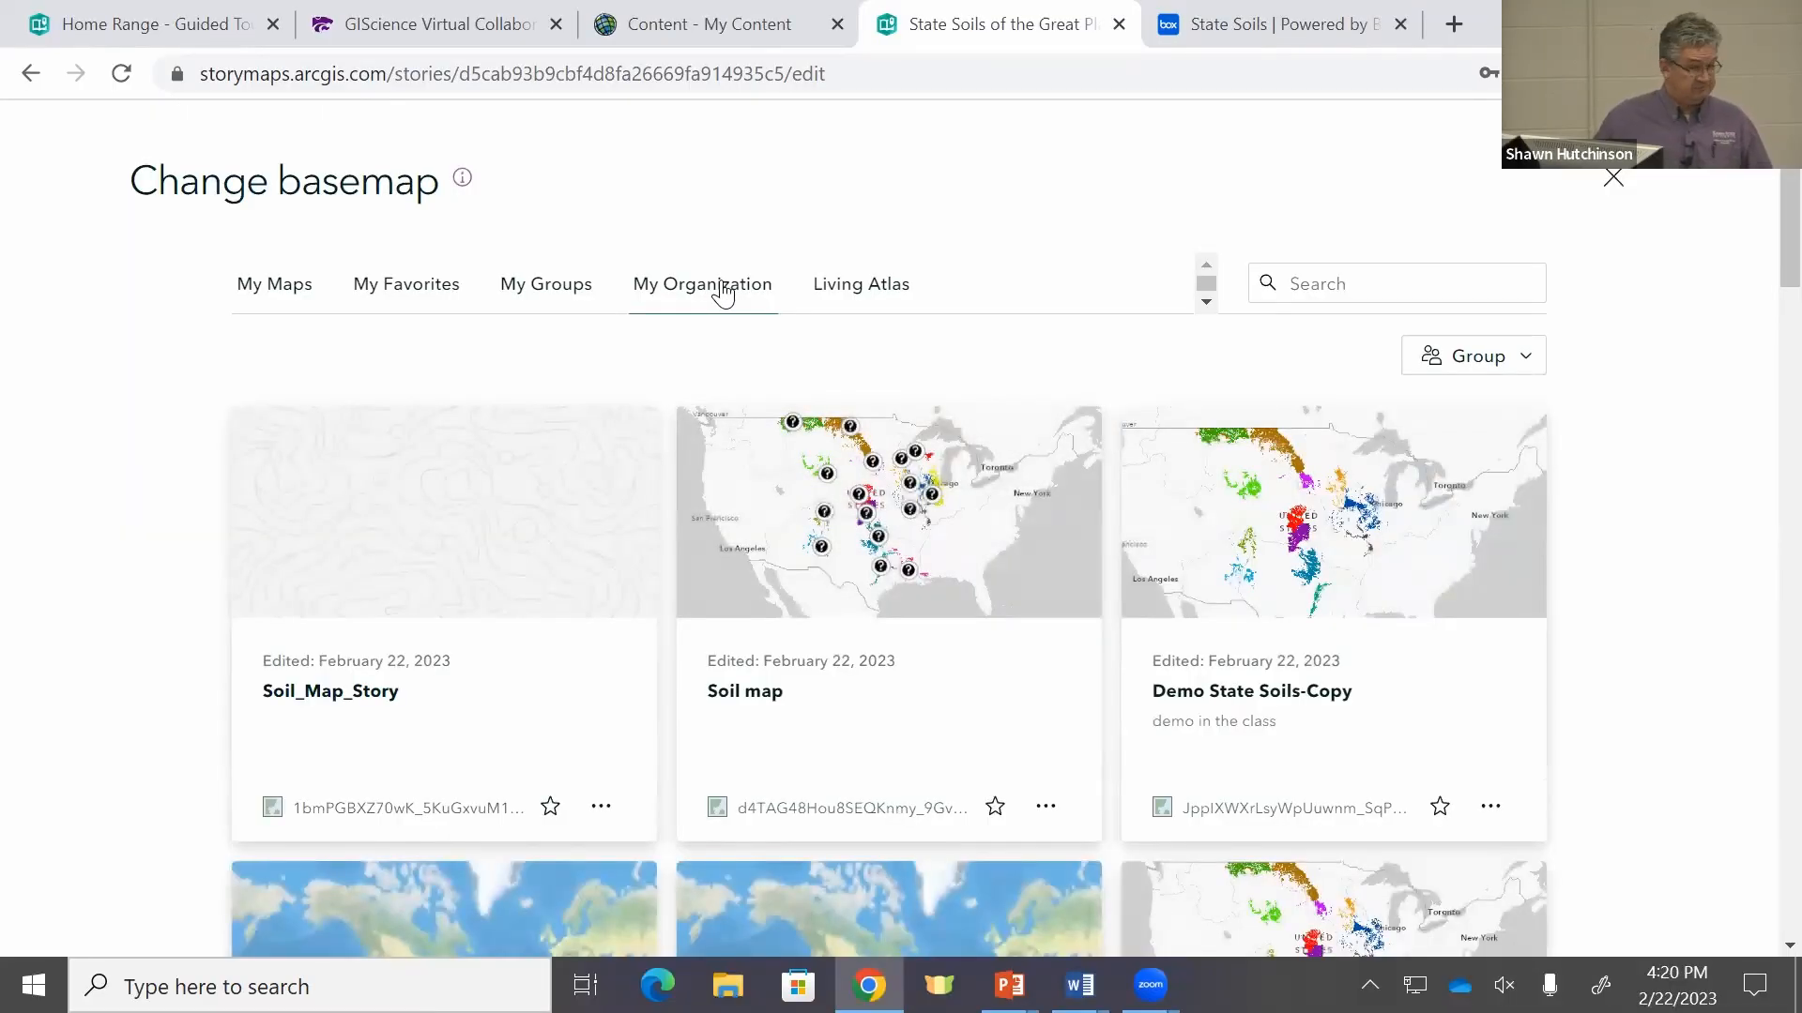
Step: Look through the organization's maps, choose the Demo State Soils map from My Maps as the tour's basemap, and apply the map options
scroll(946, 493, down, 3)
scroll(946, 493, down, 3)
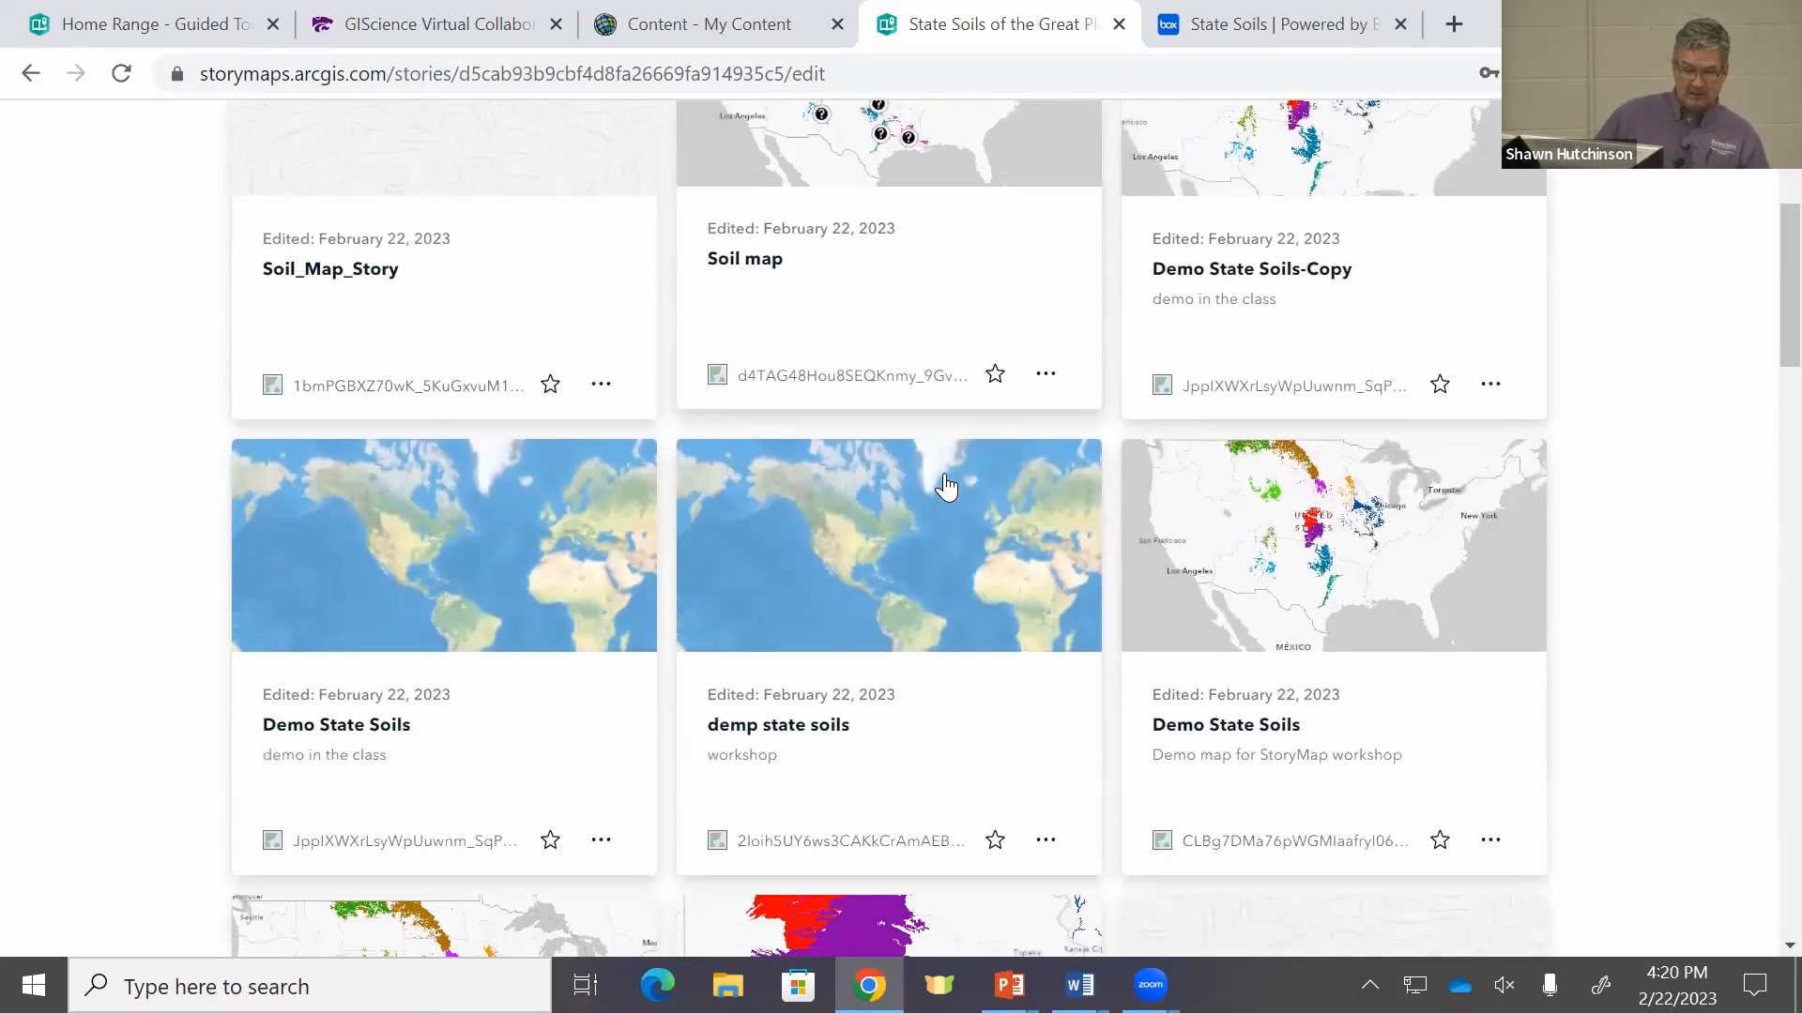
scroll(951, 479, up, 6)
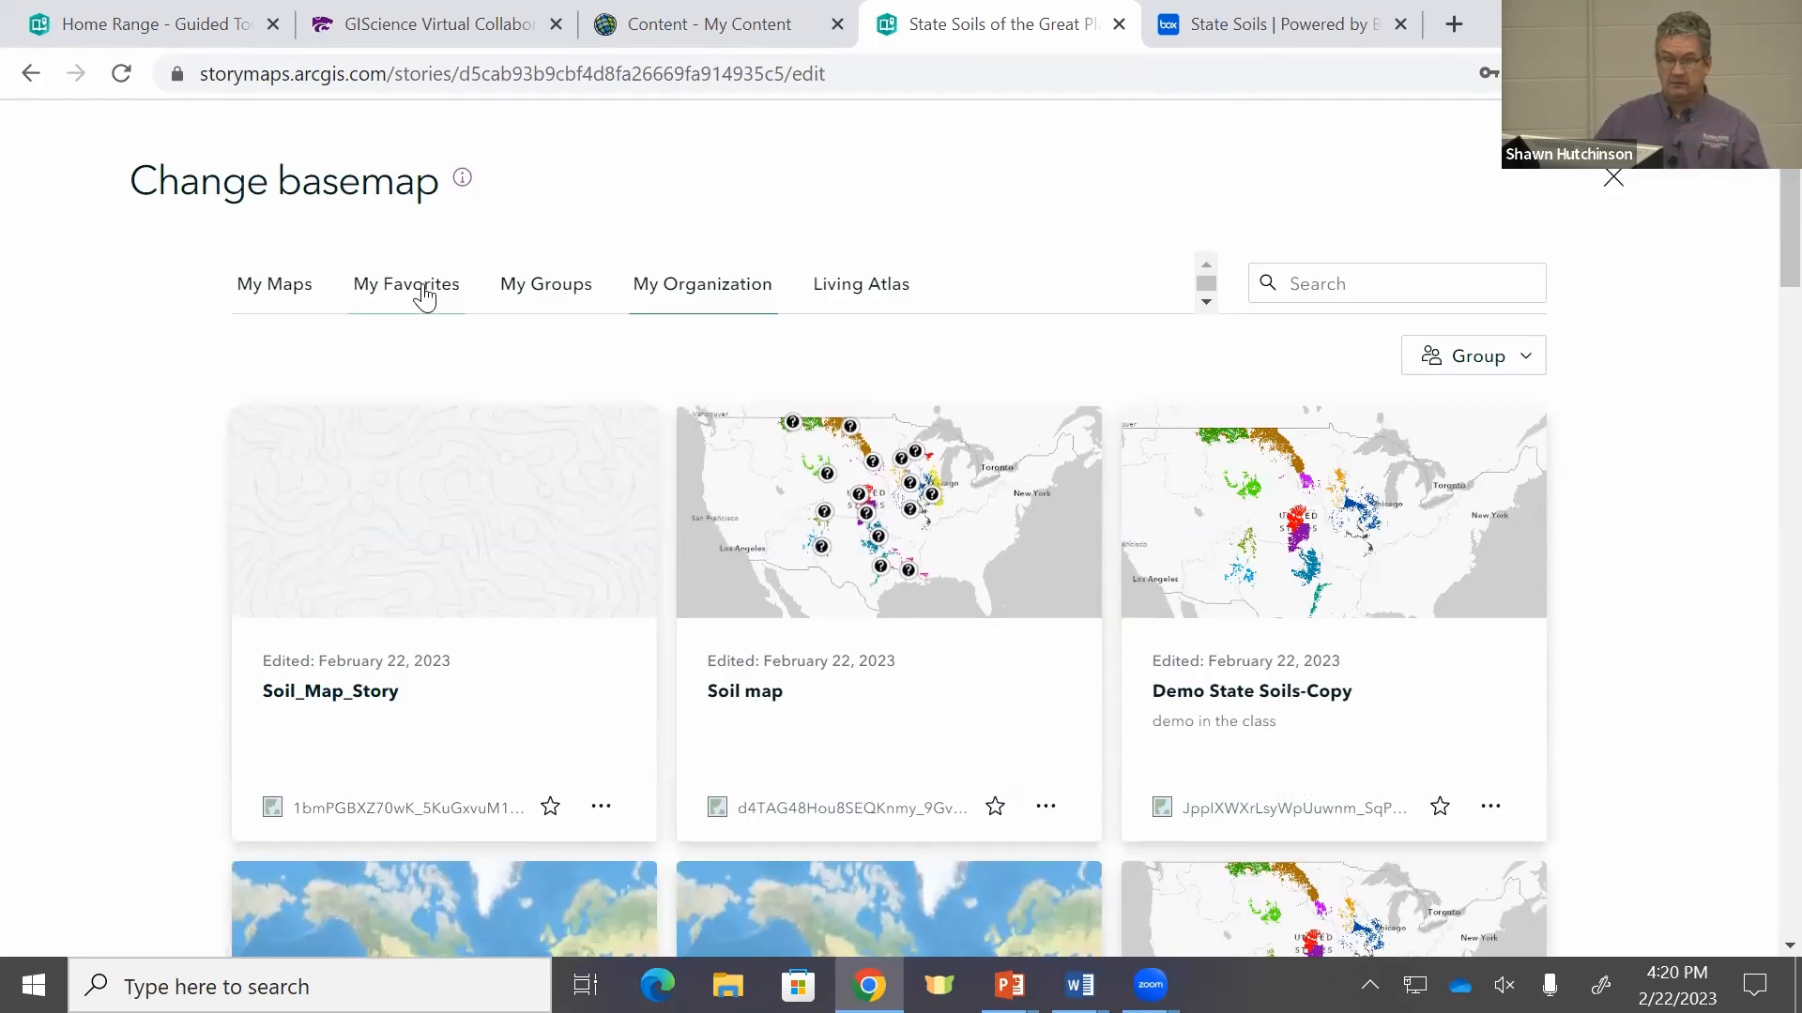
click(279, 299)
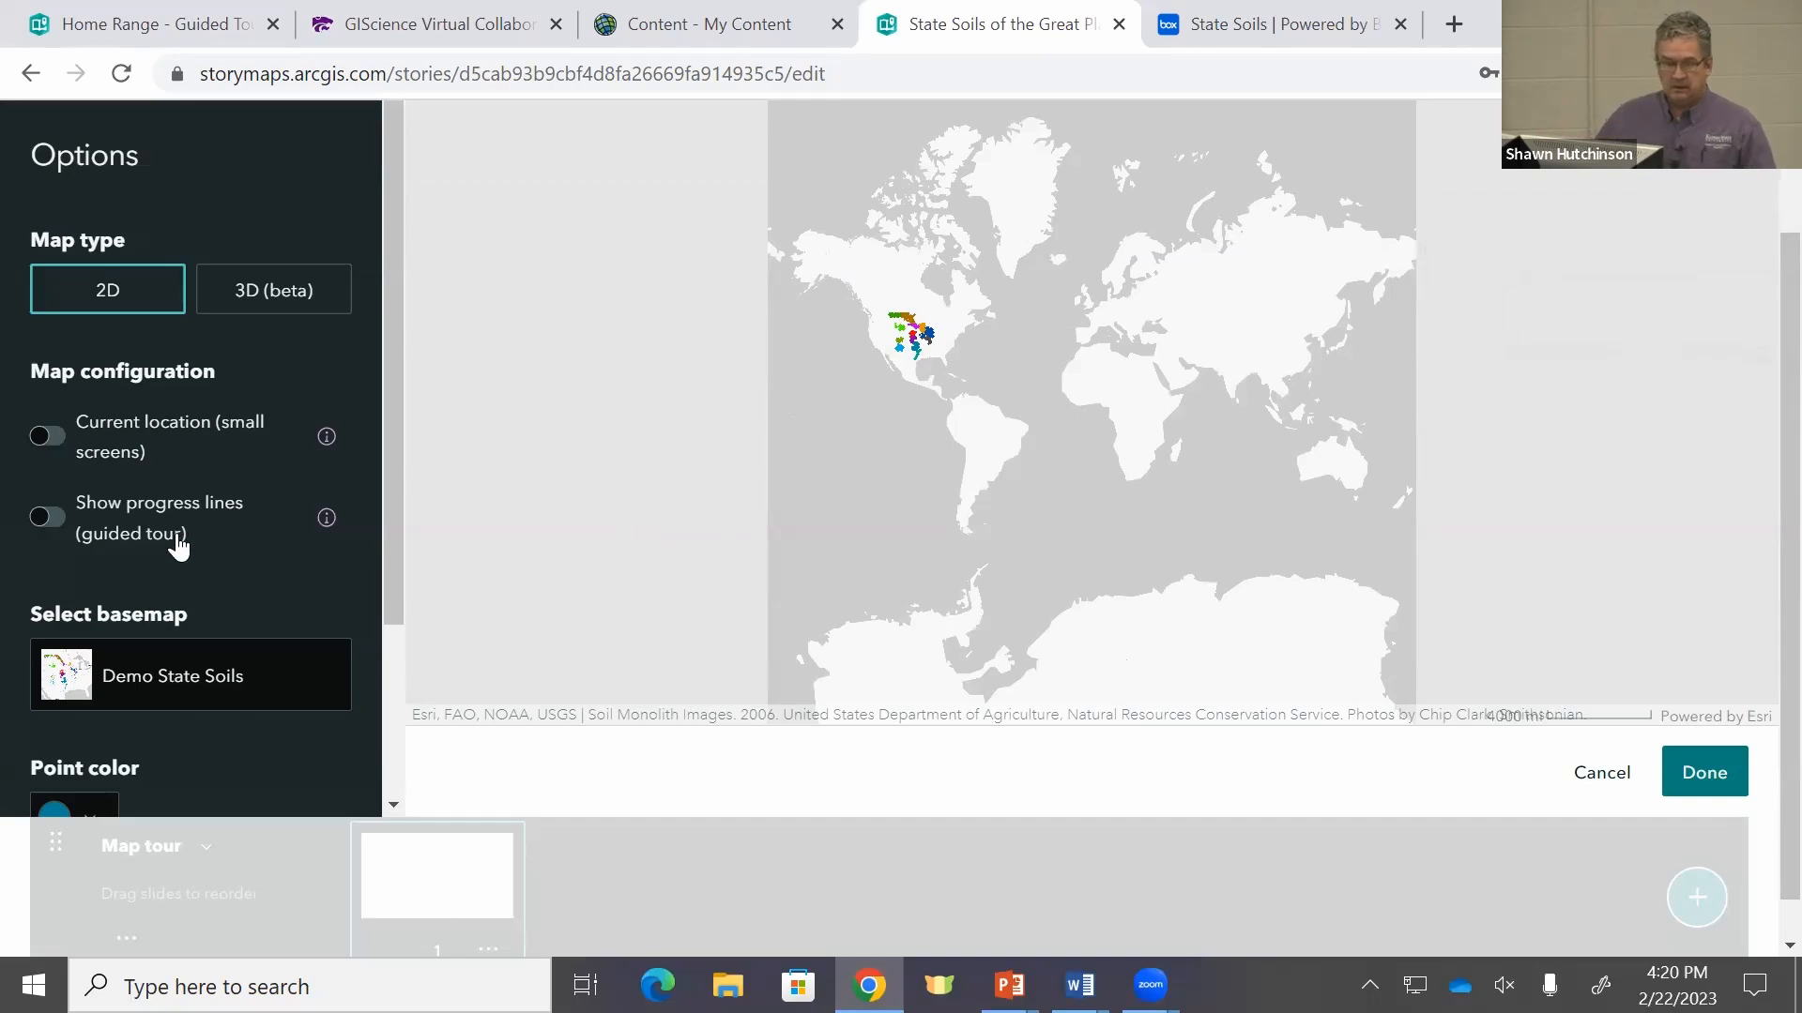
scroll(899, 347, up, 2)
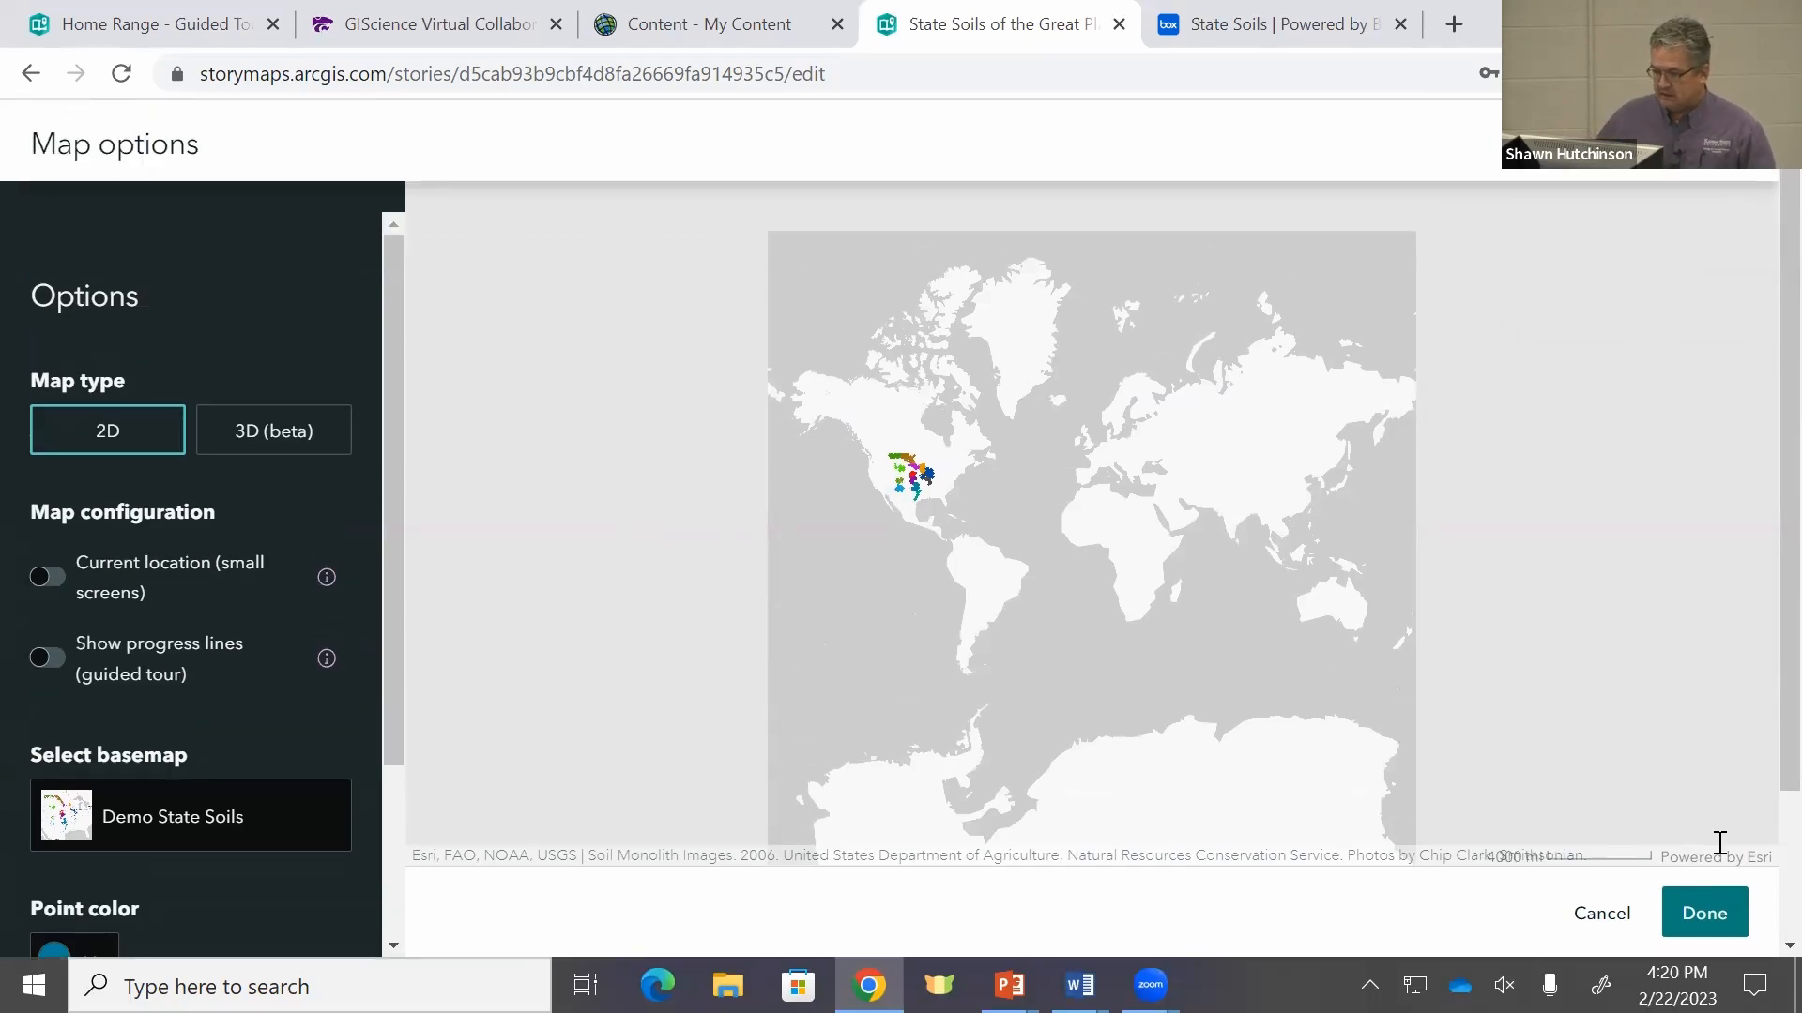
click(1705, 915)
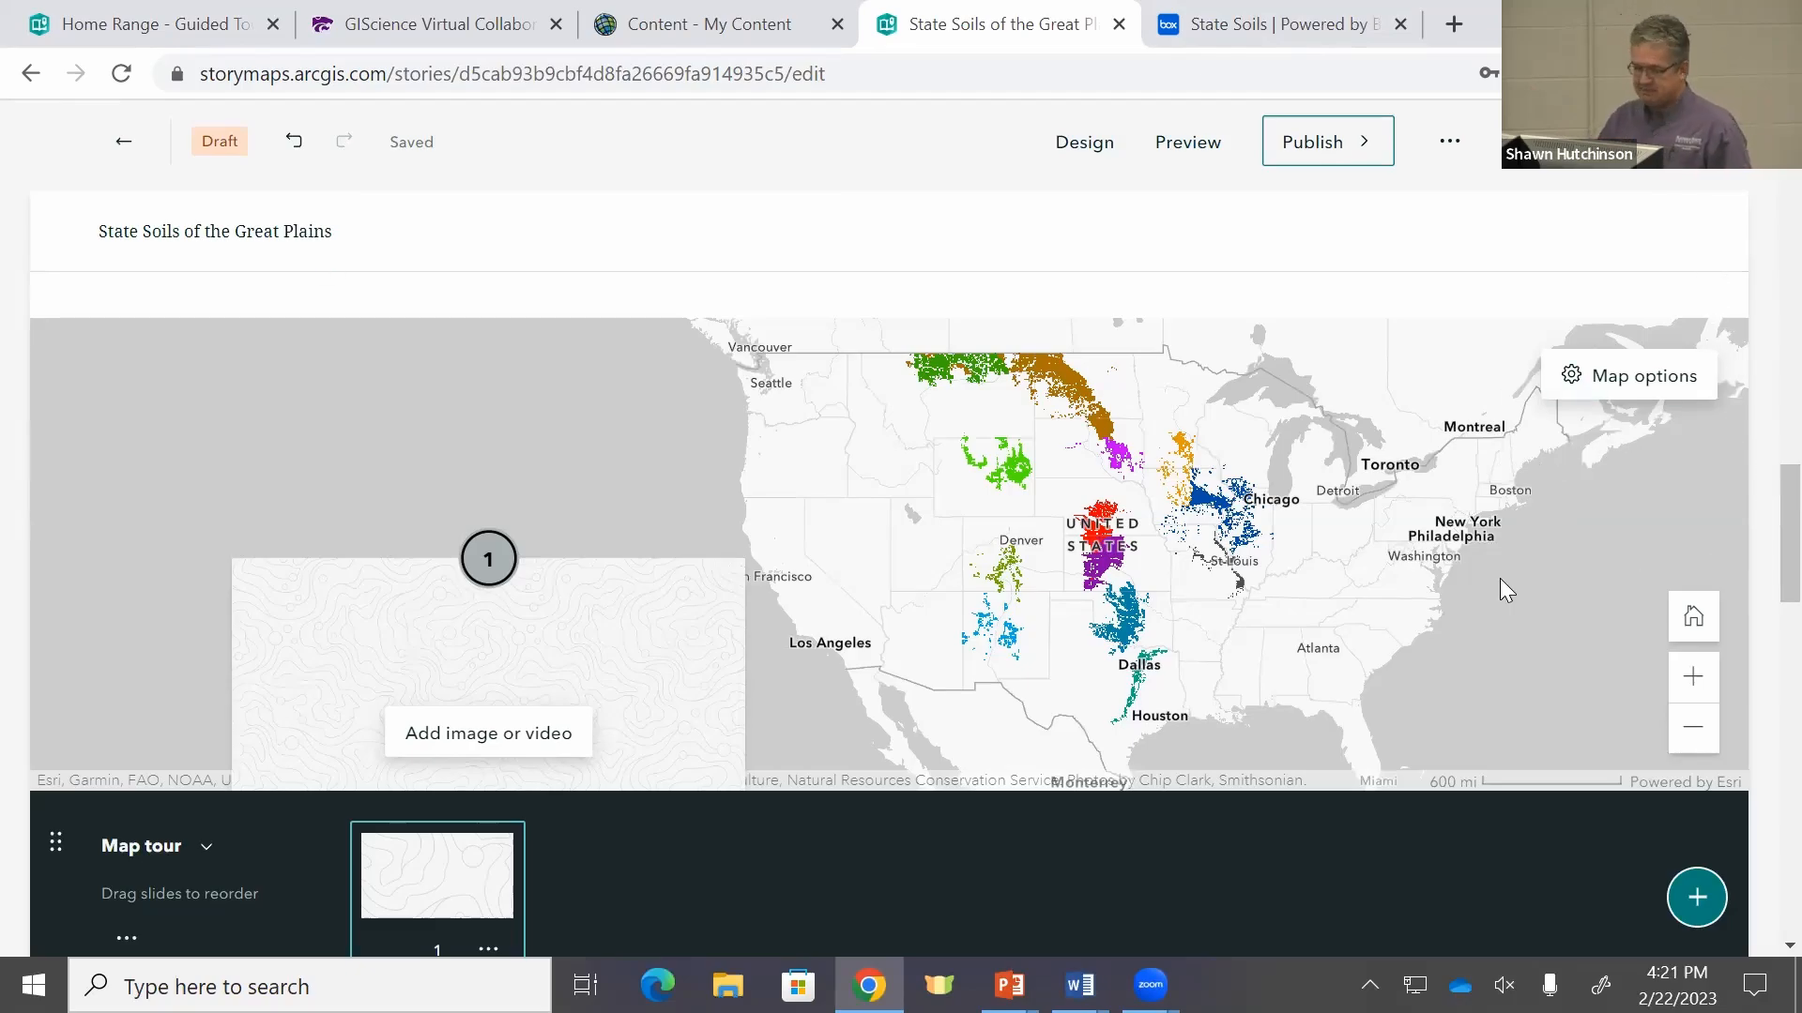
scroll(547, 713, down, 1)
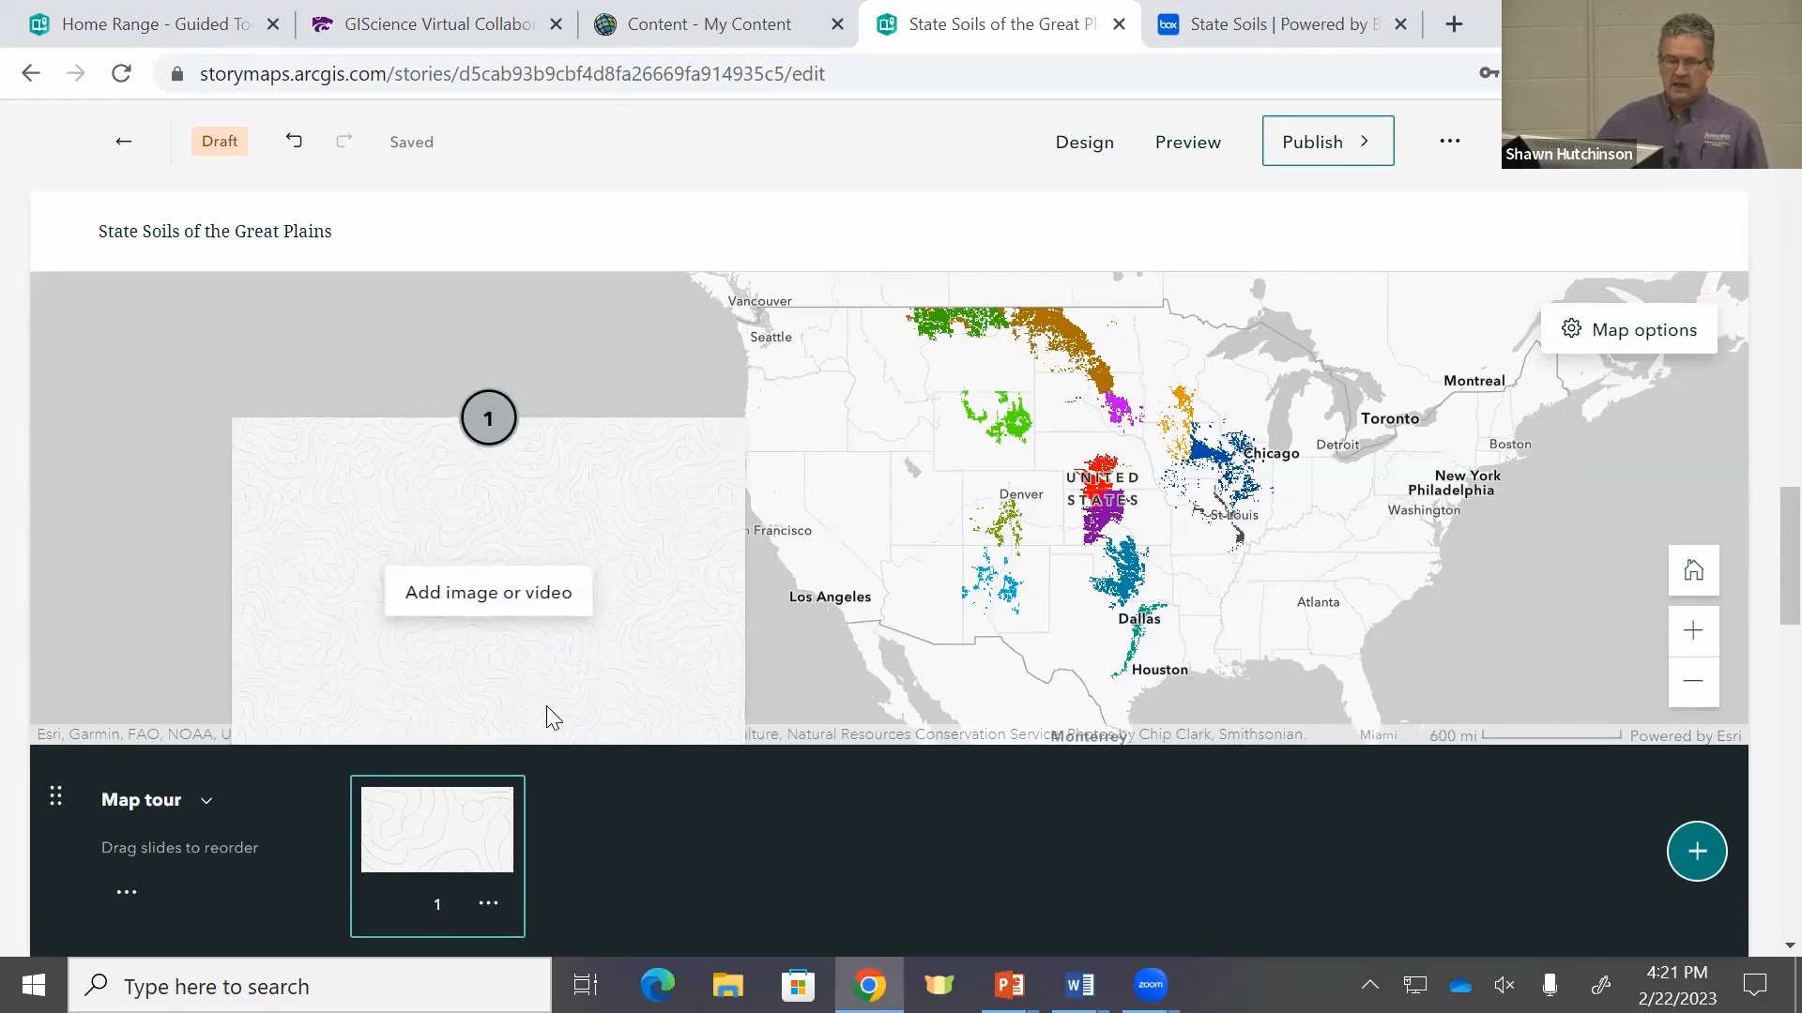
scroll(546, 706, down, 3)
scroll(553, 702, up, 3)
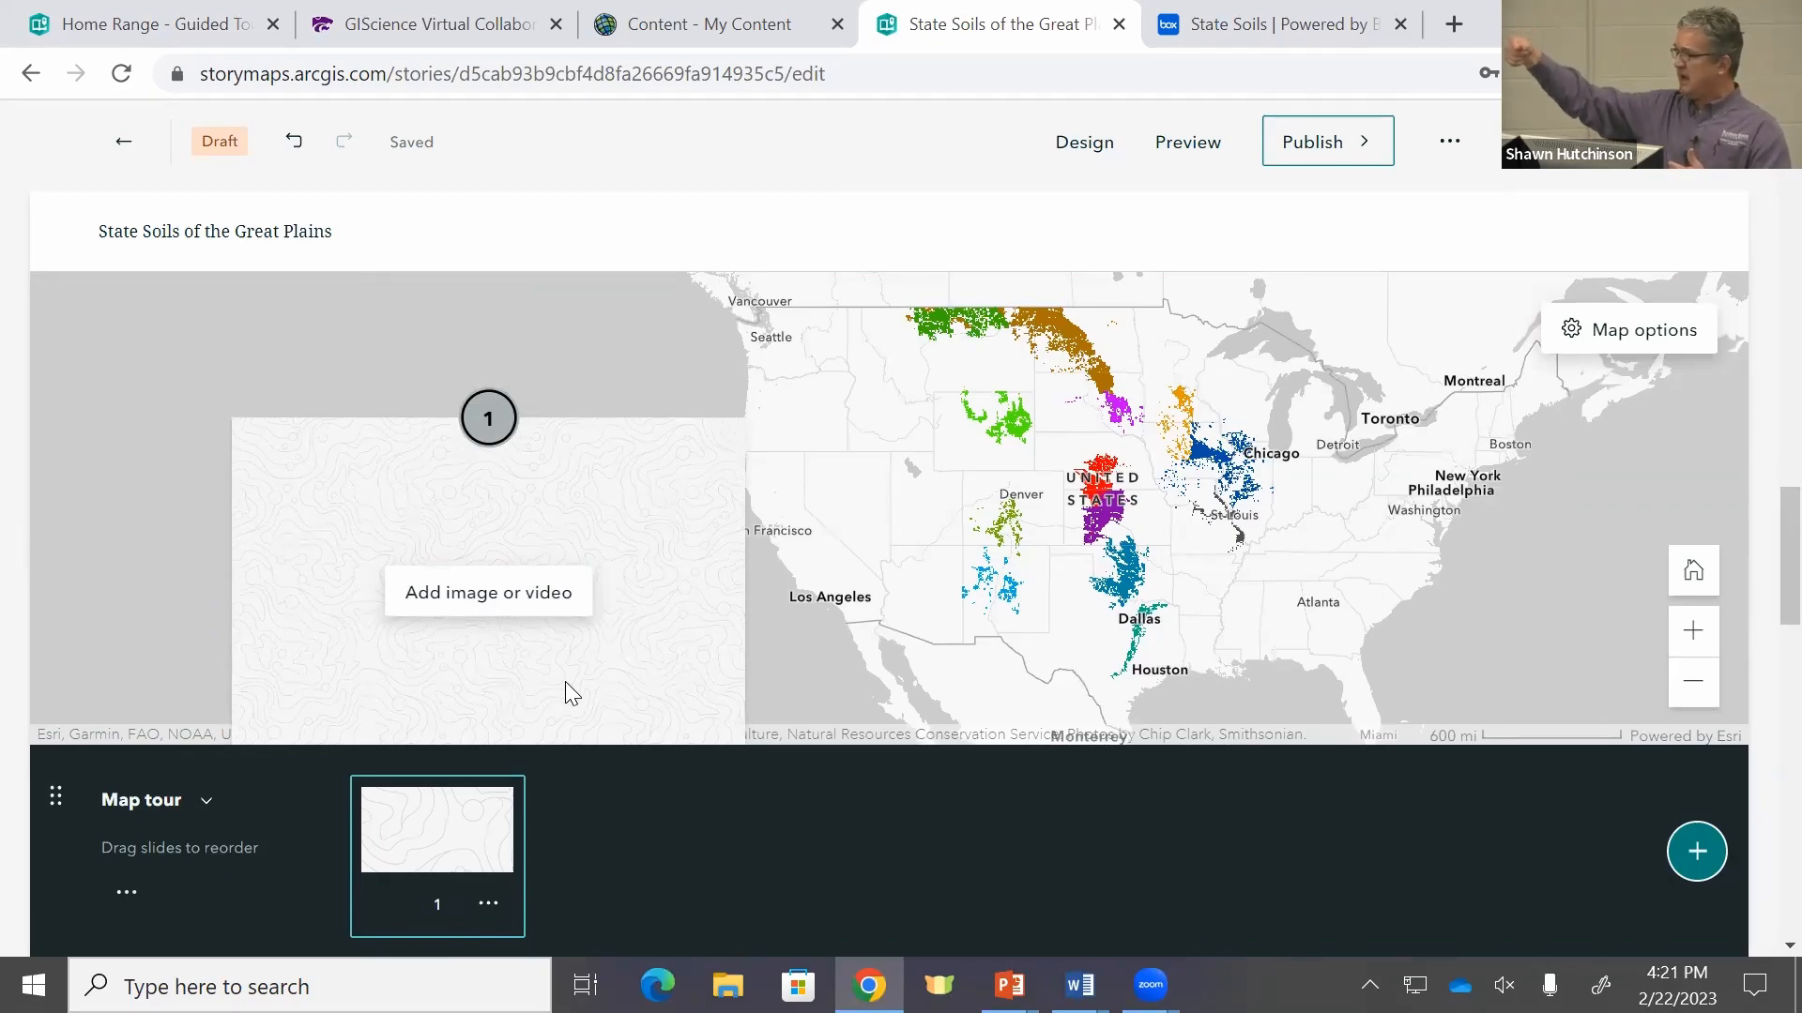
scroll(477, 473, down, 1)
scroll(482, 471, up, 1)
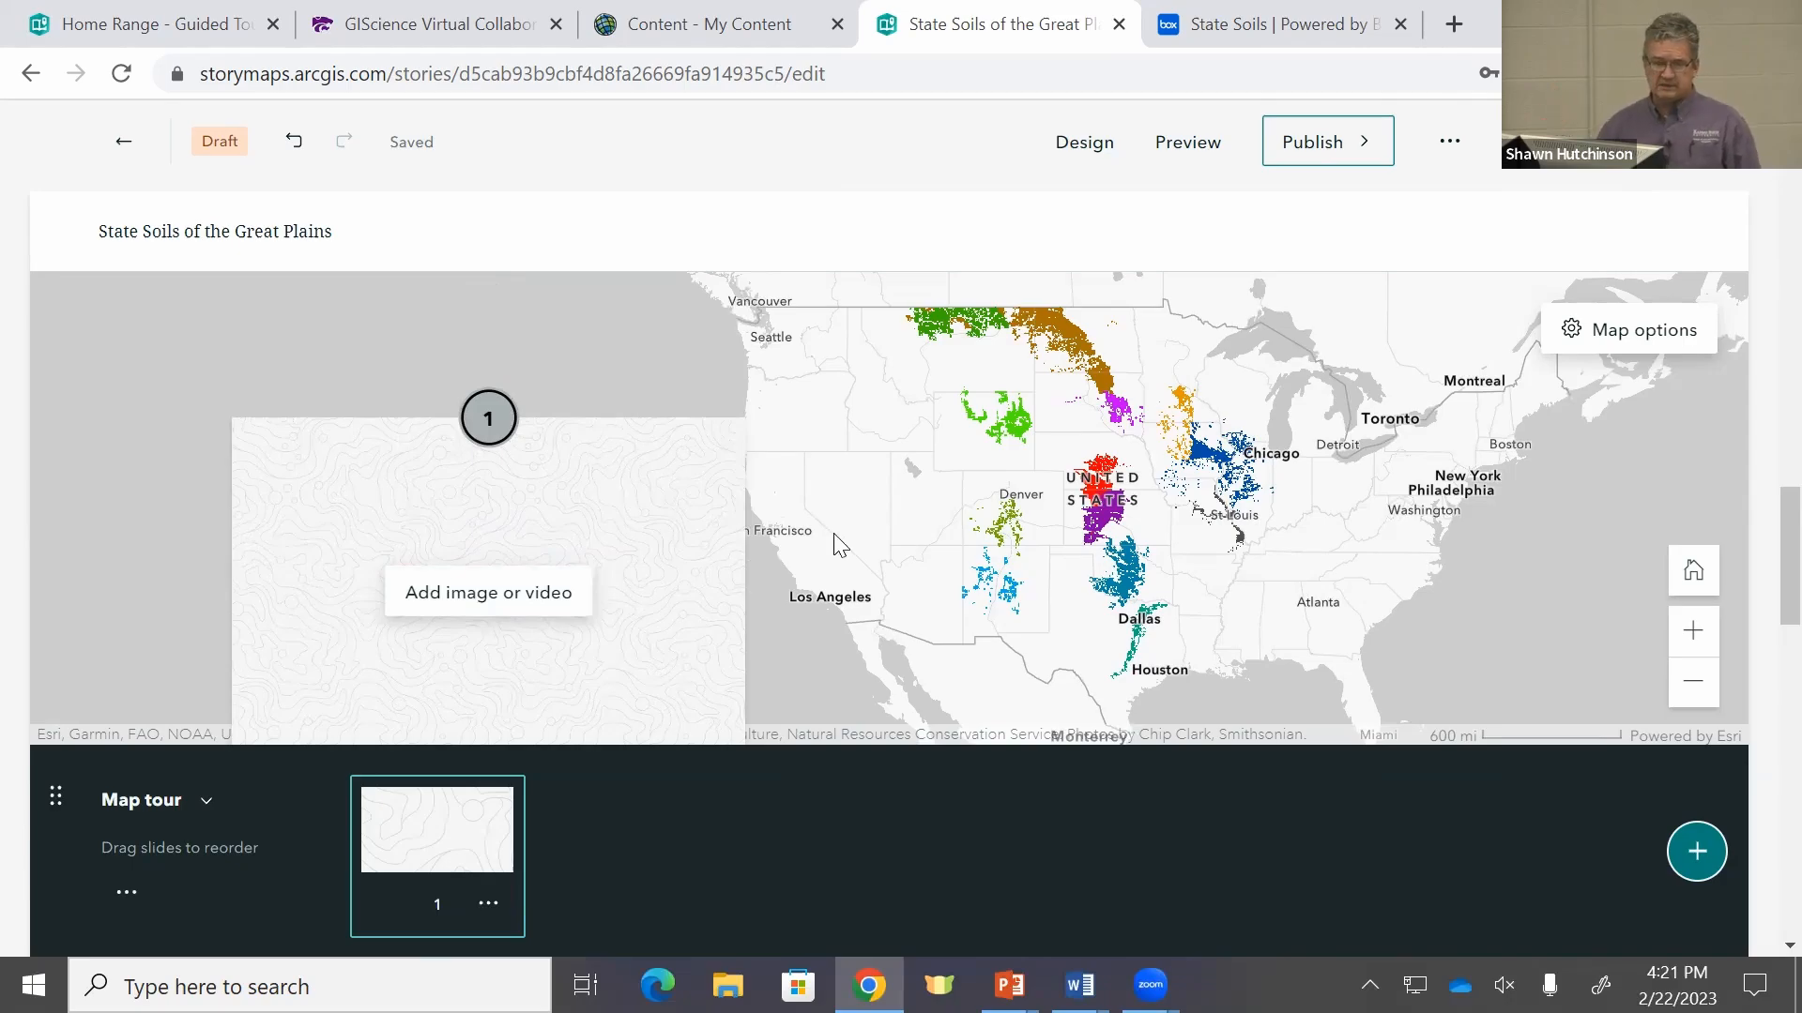
Step: Title the first map tour stop "Colorado - Seitz"
click(550, 563)
click(330, 555)
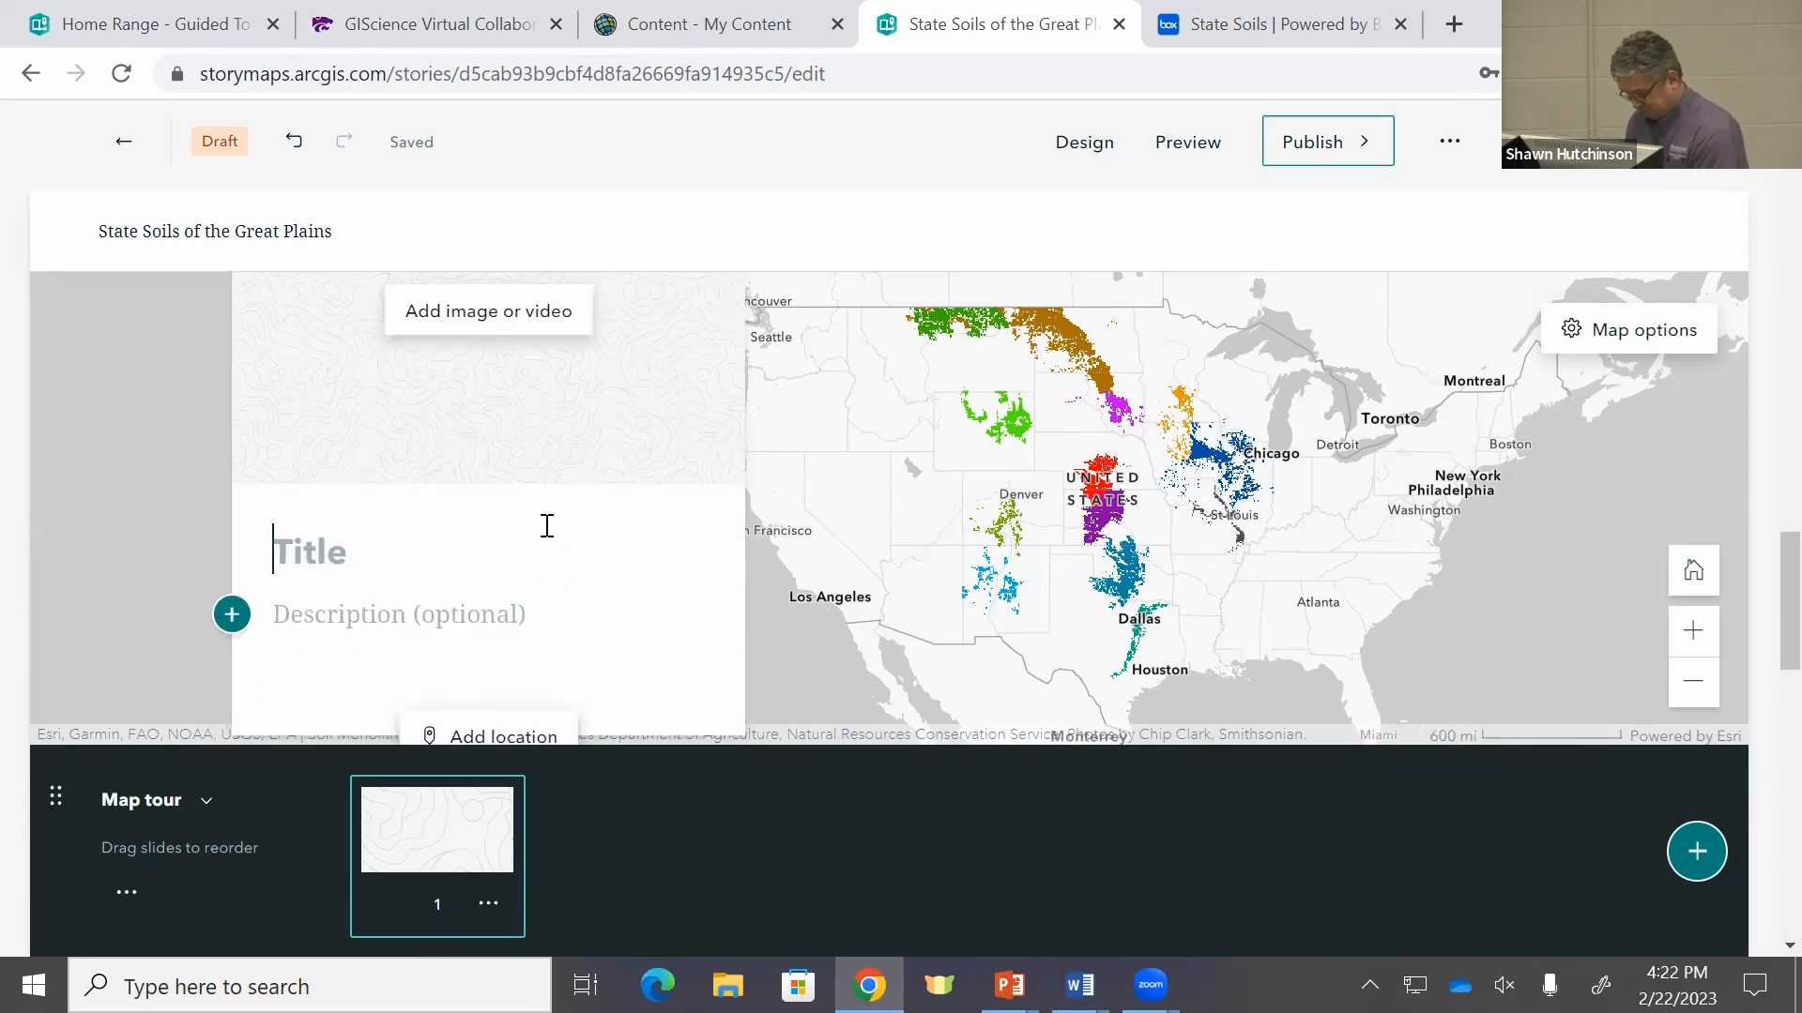
text(Colo)
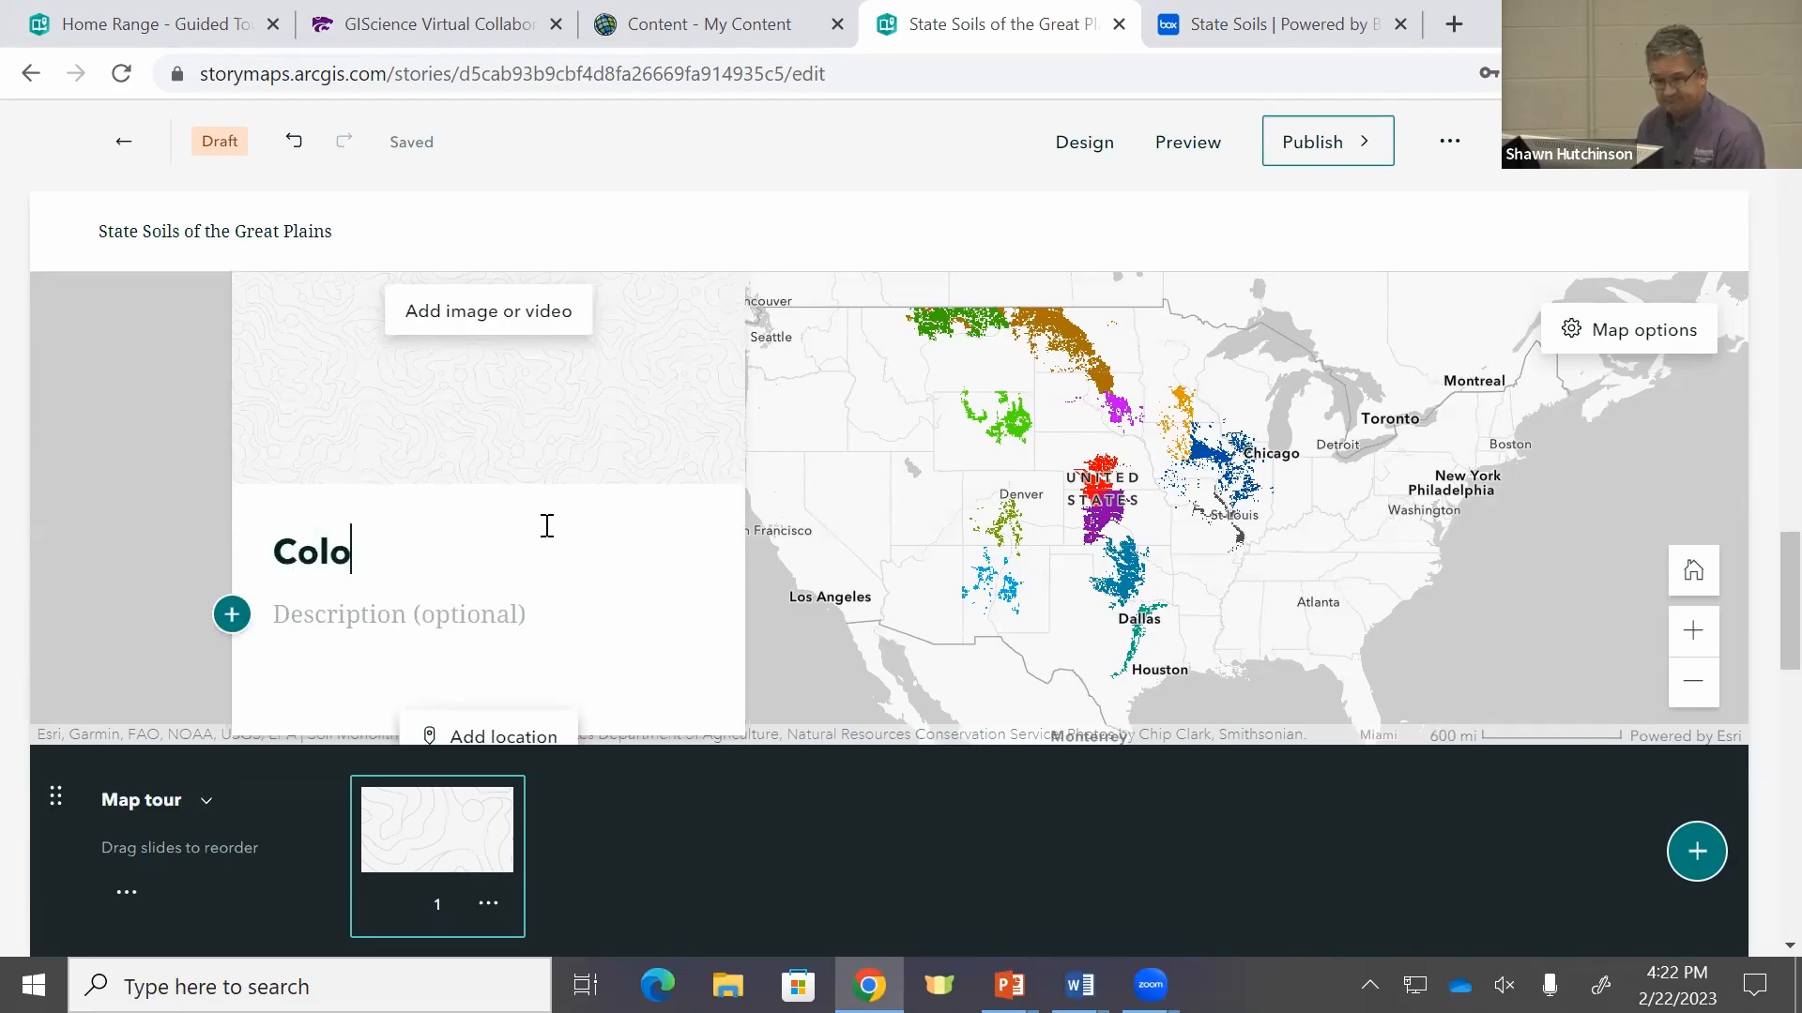
text(rado - Seti)
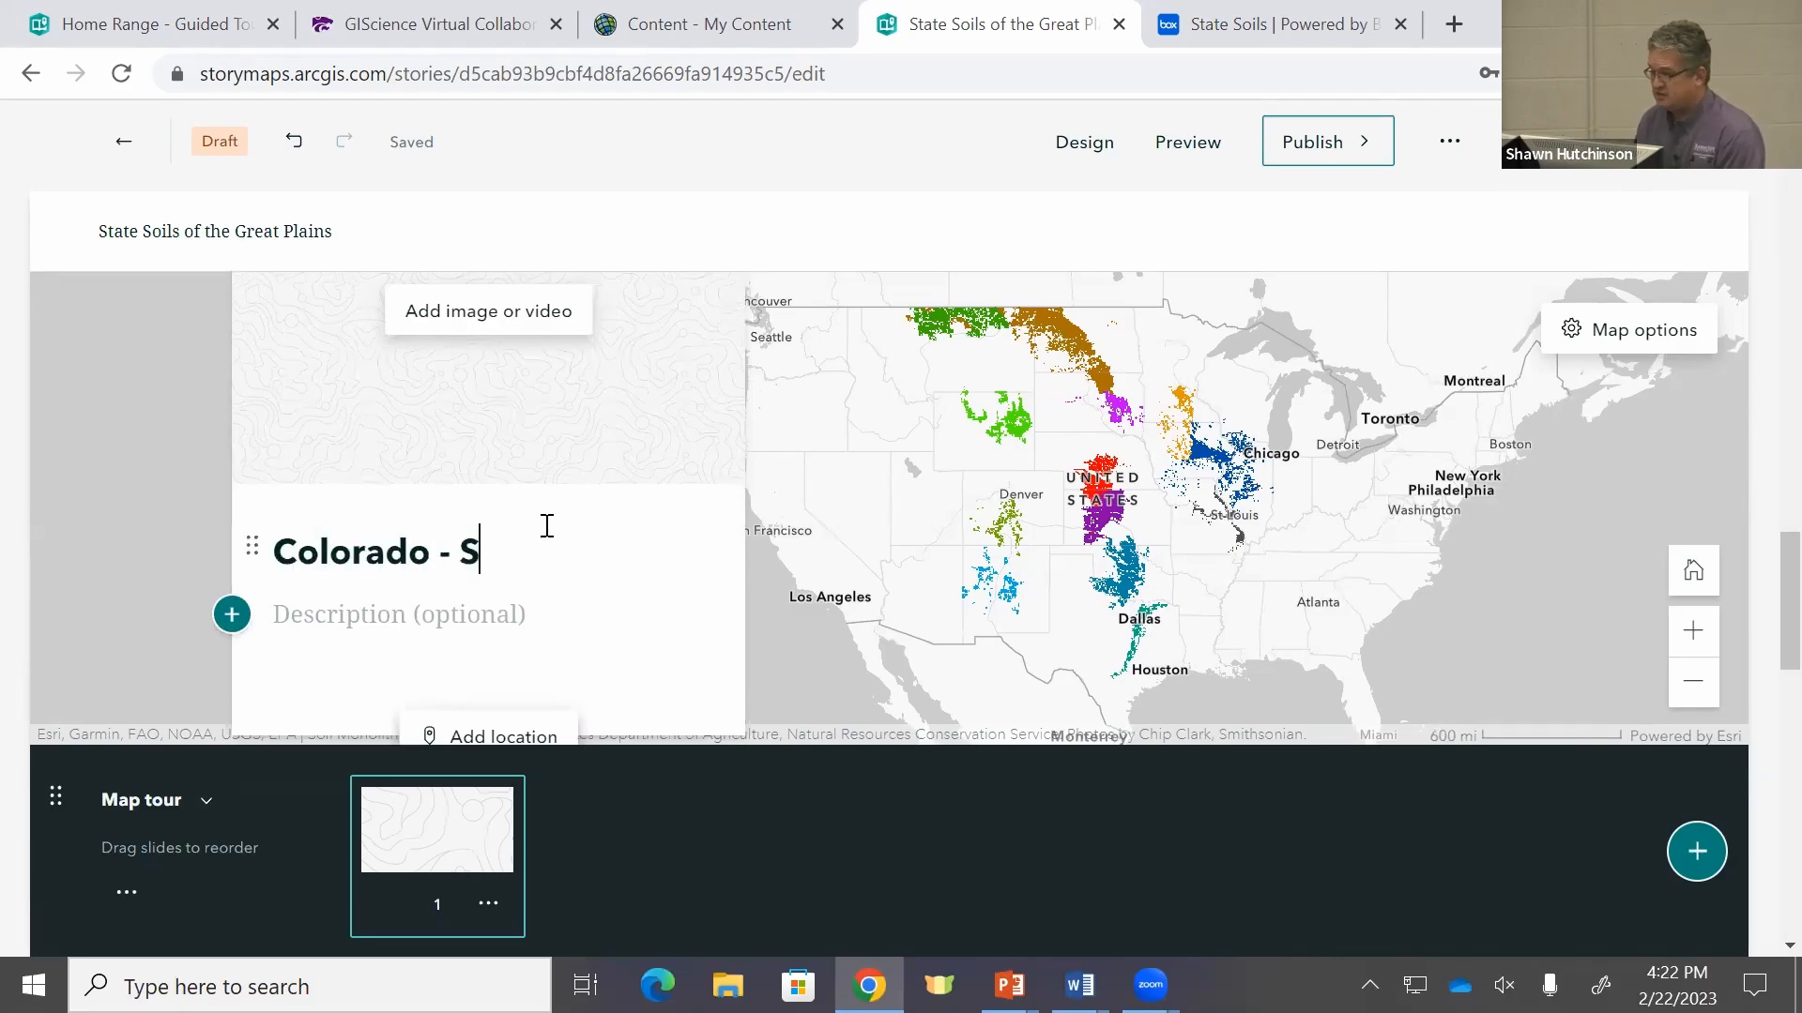
key(BackSpace)
key(BackSpace)
text(itz)
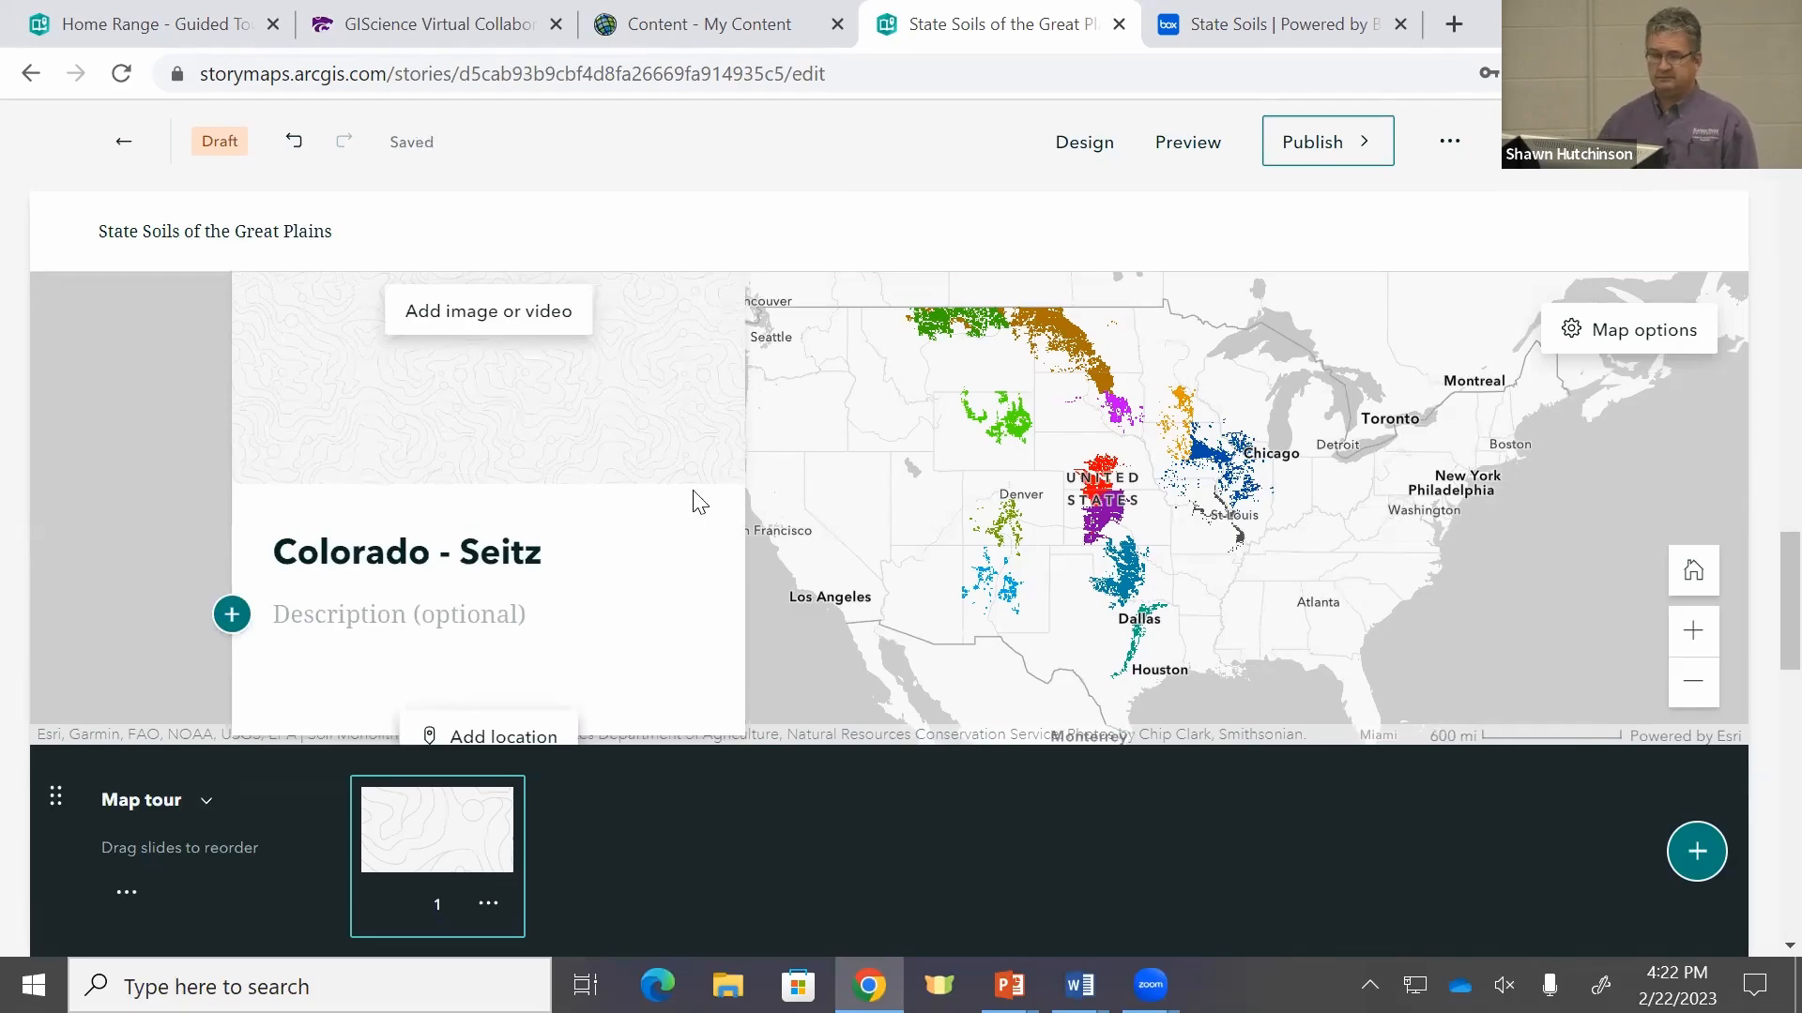
Step: Bring the Seitz soils text over from the Word document and paste it as the Colorado stop's description
key(alt+Tab)
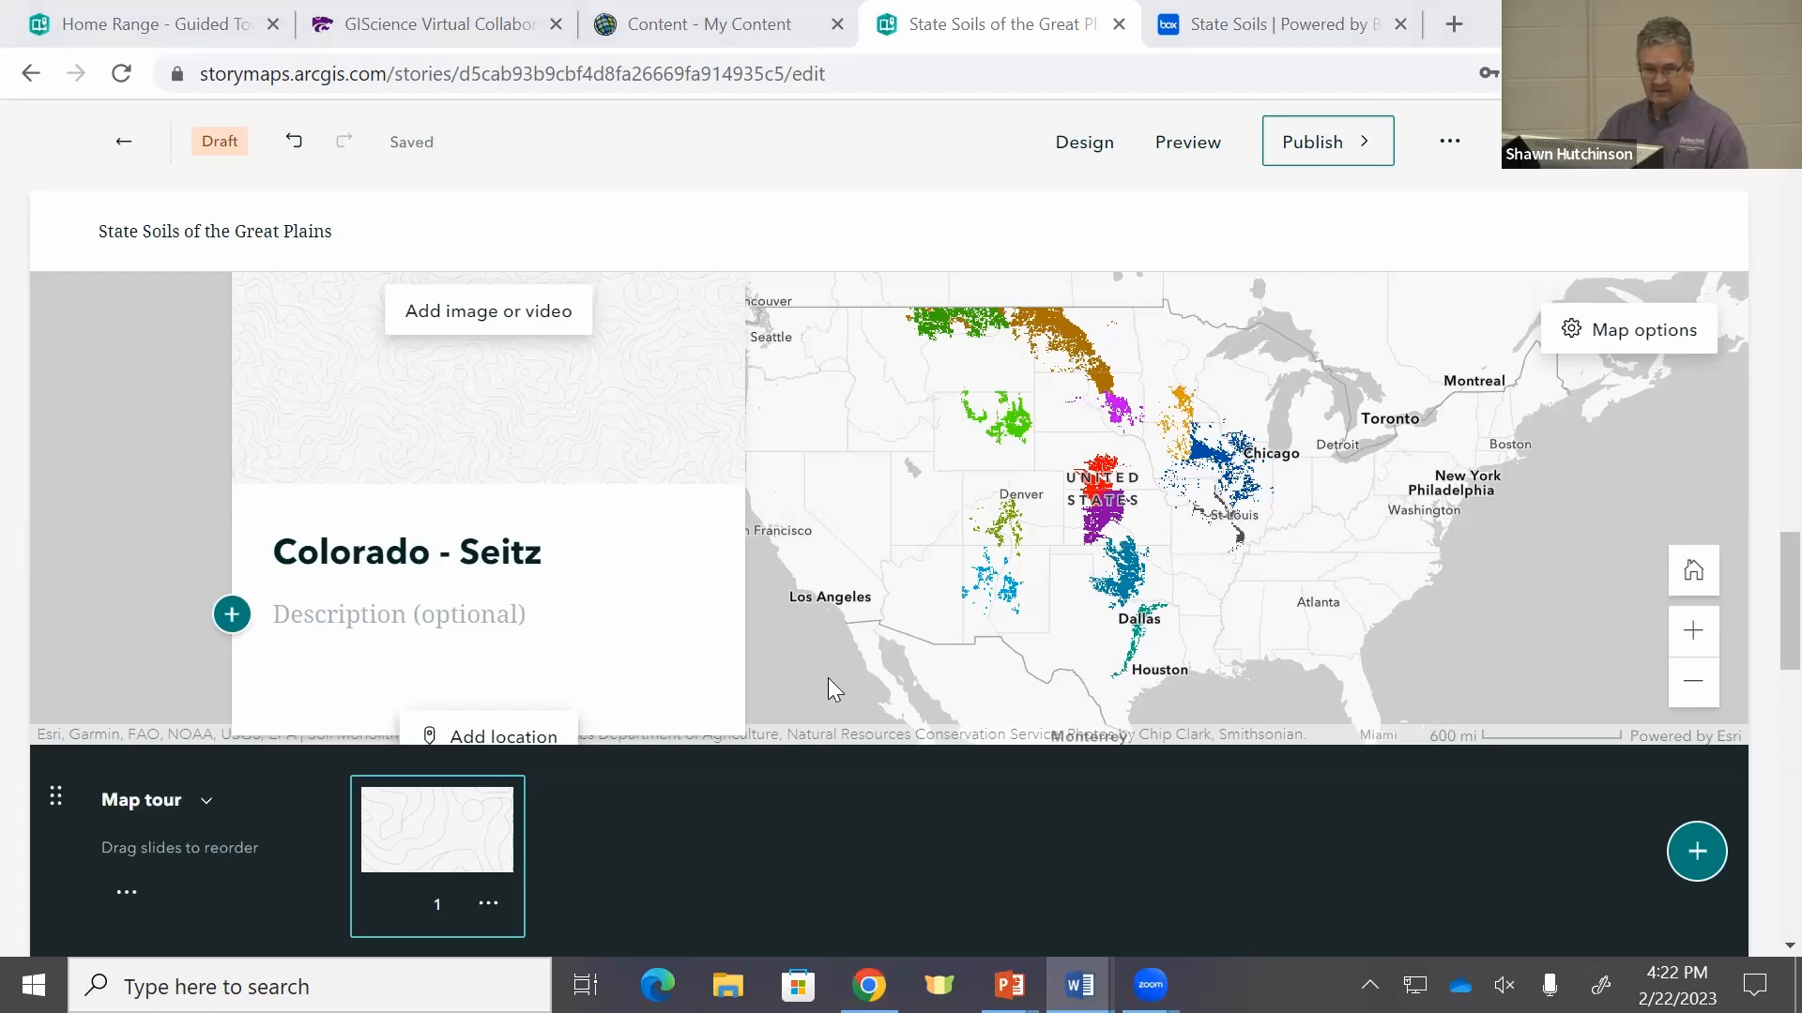
click(418, 624)
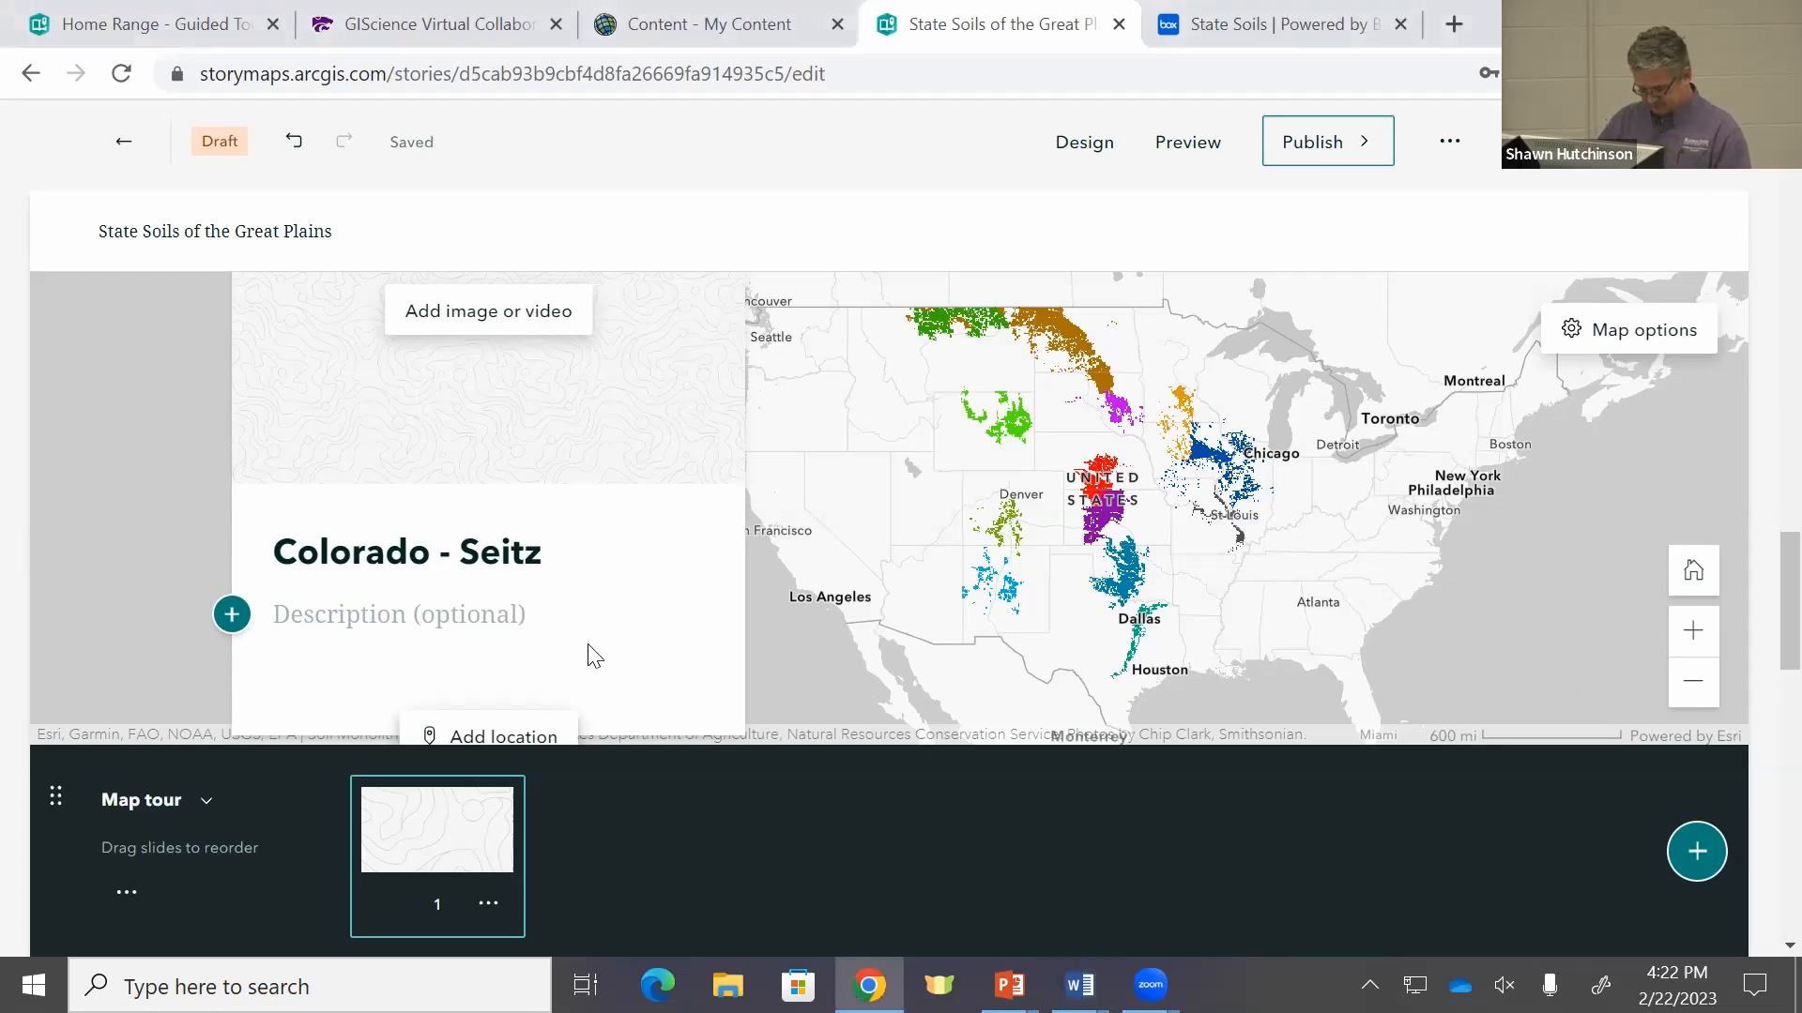
key(ctrl+v)
scroll(632, 487, up, 5)
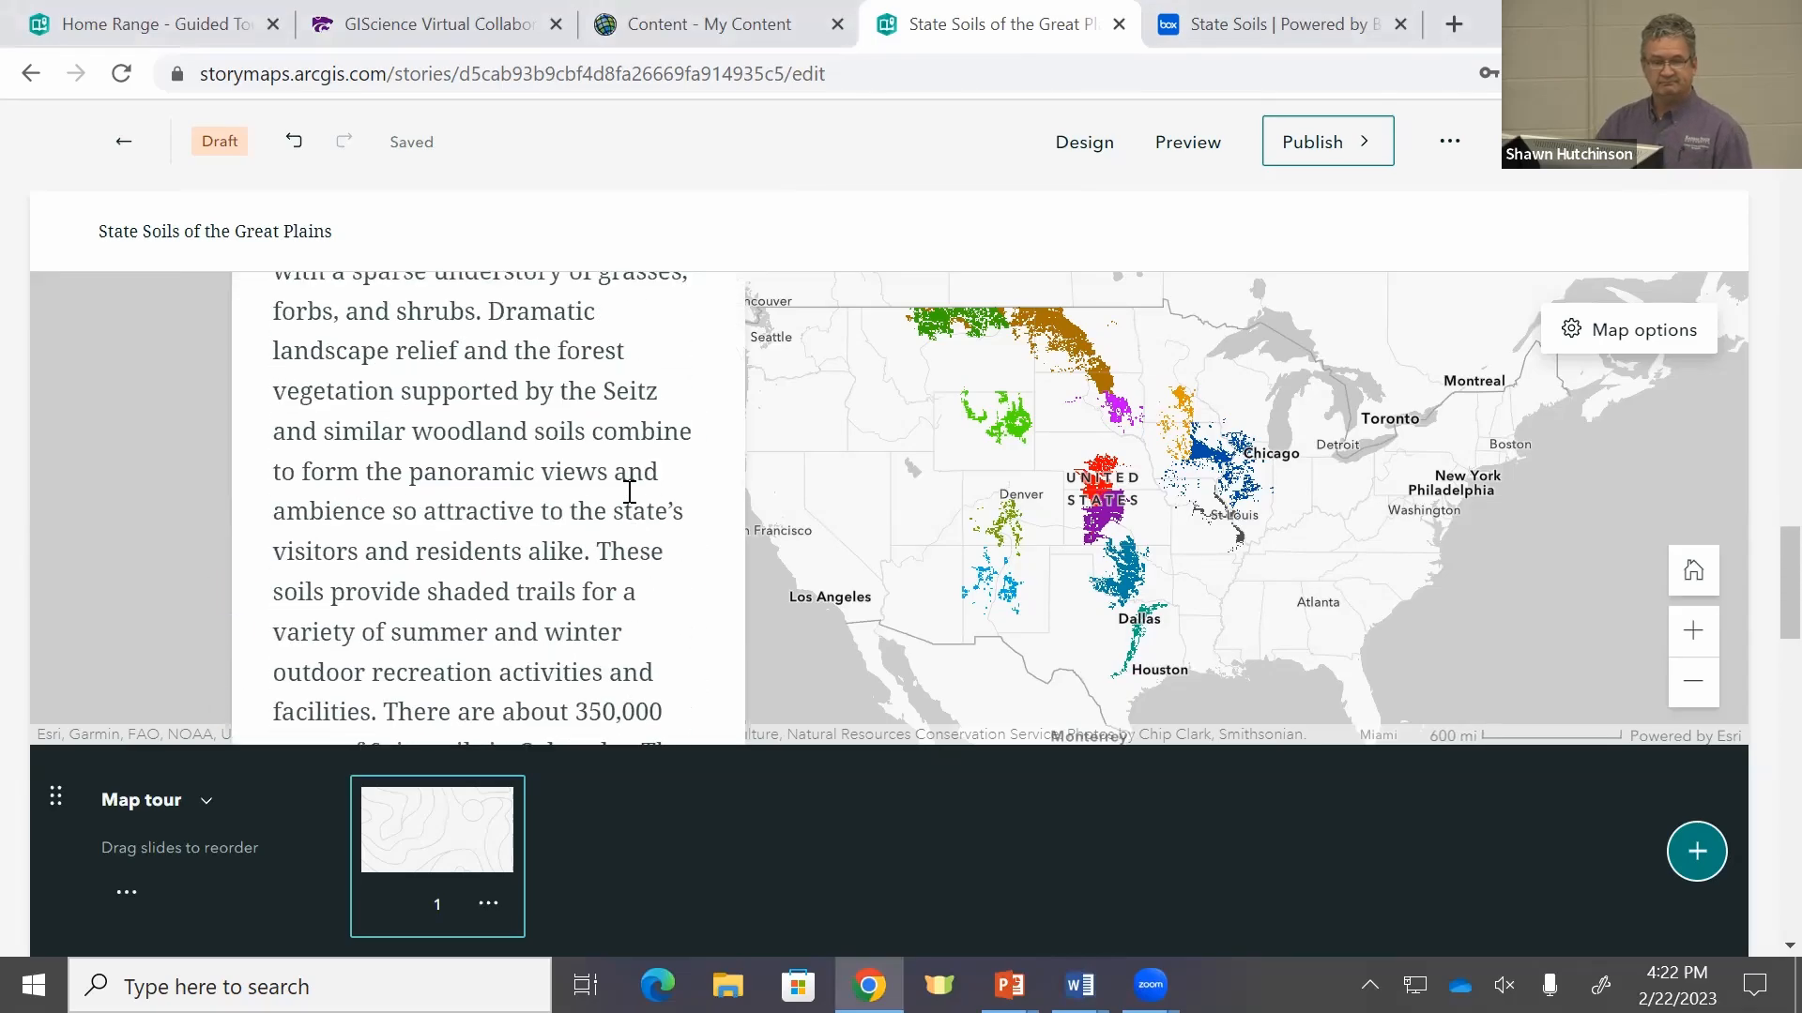
scroll(629, 491, up, 5)
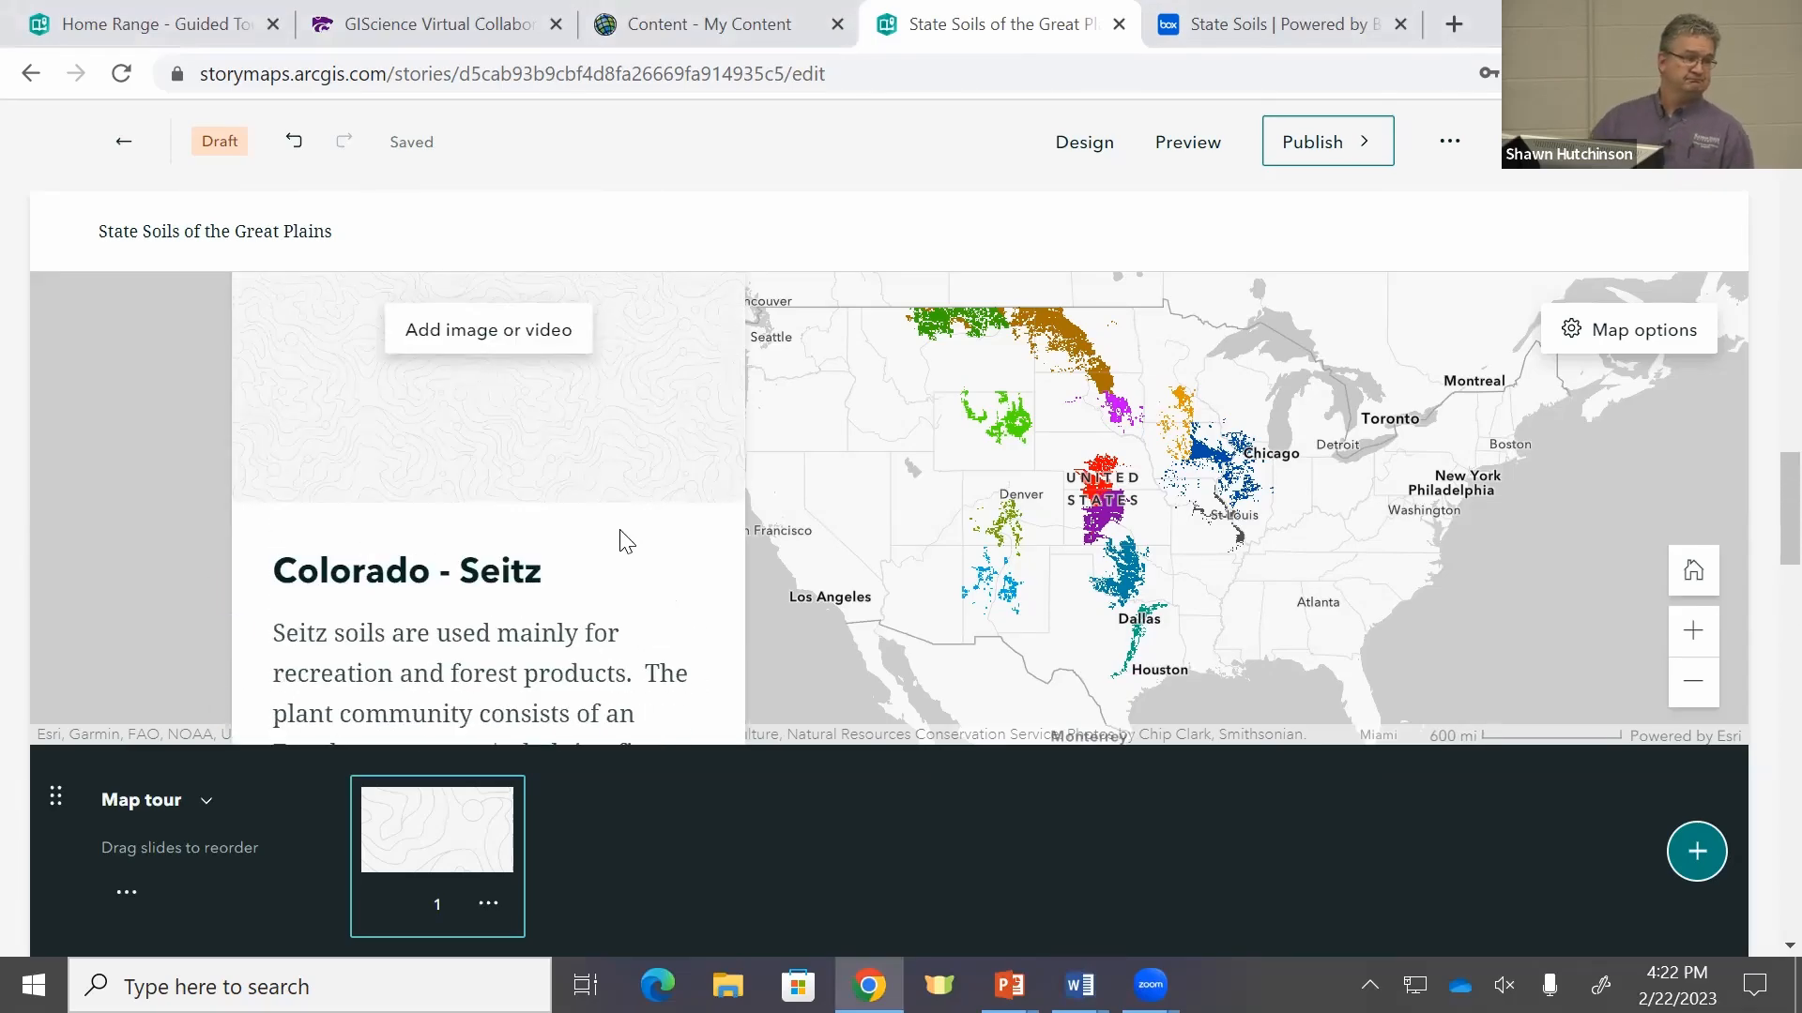
Step: Upload colorado_seitz.jpg from the DigitalStorytellingWorkshop Images folder and add it as the Colorado stop's image
scroll(621, 532, up, 2)
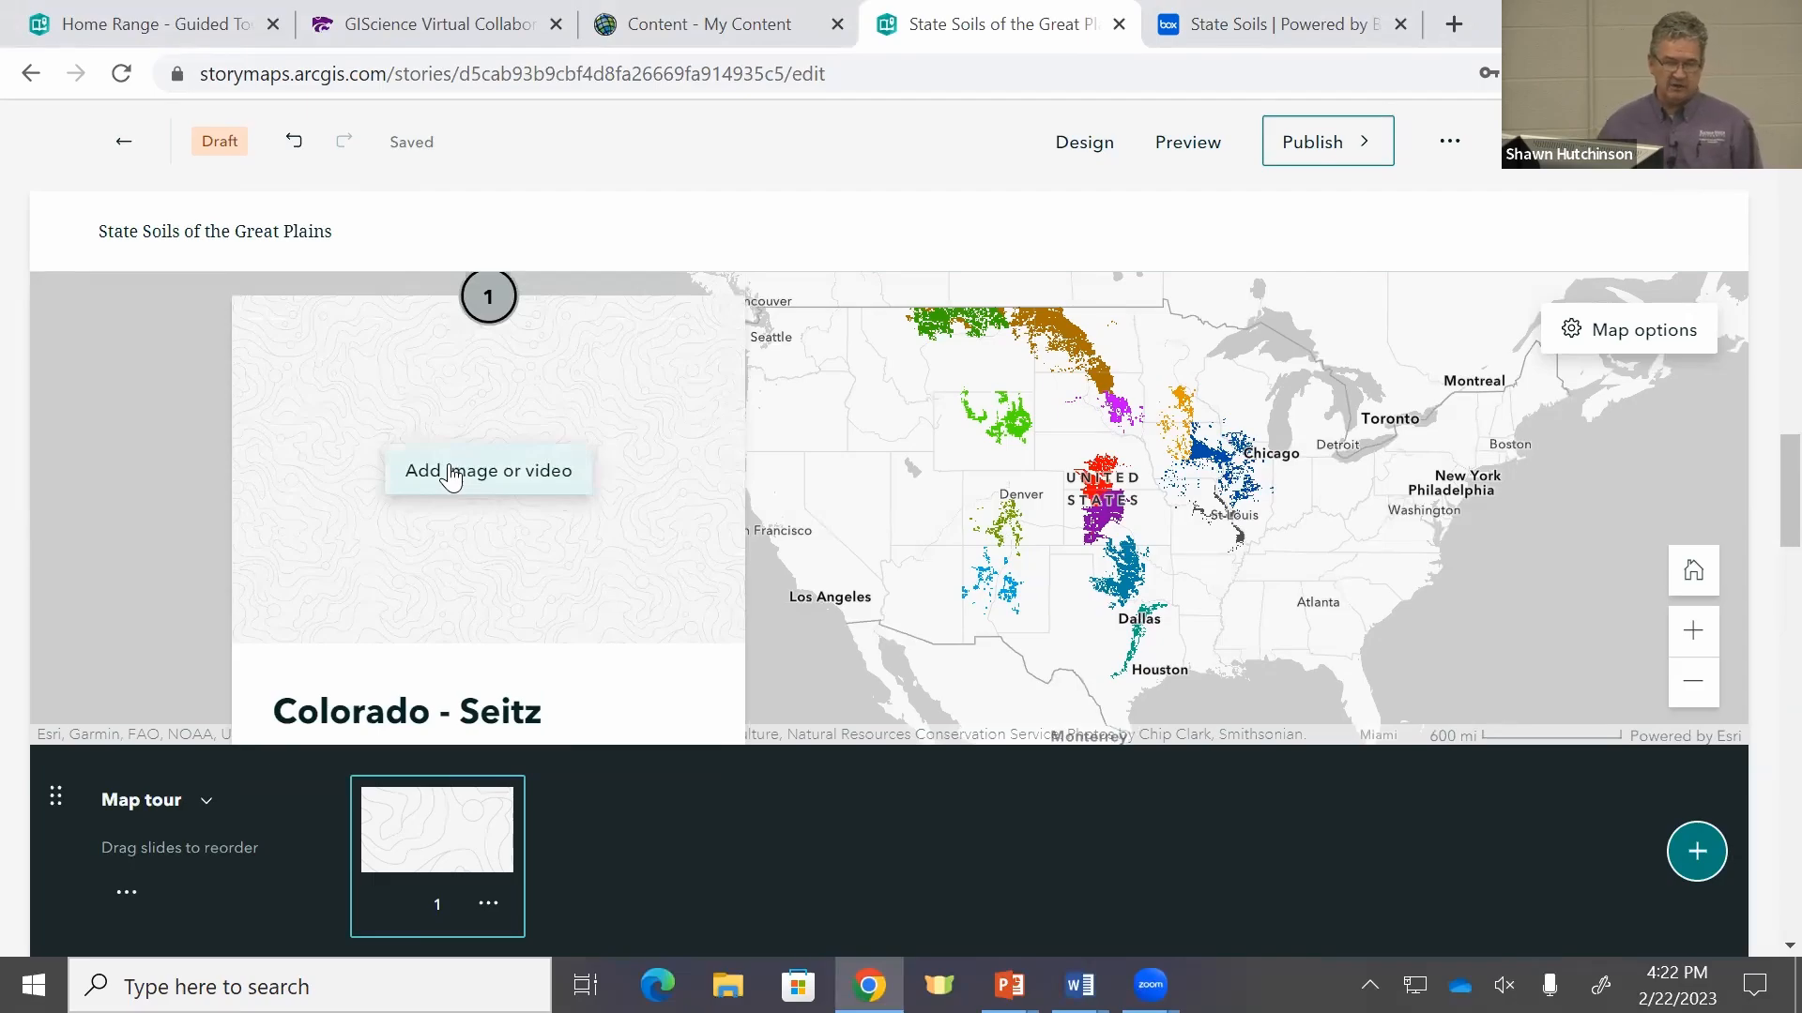
click(492, 477)
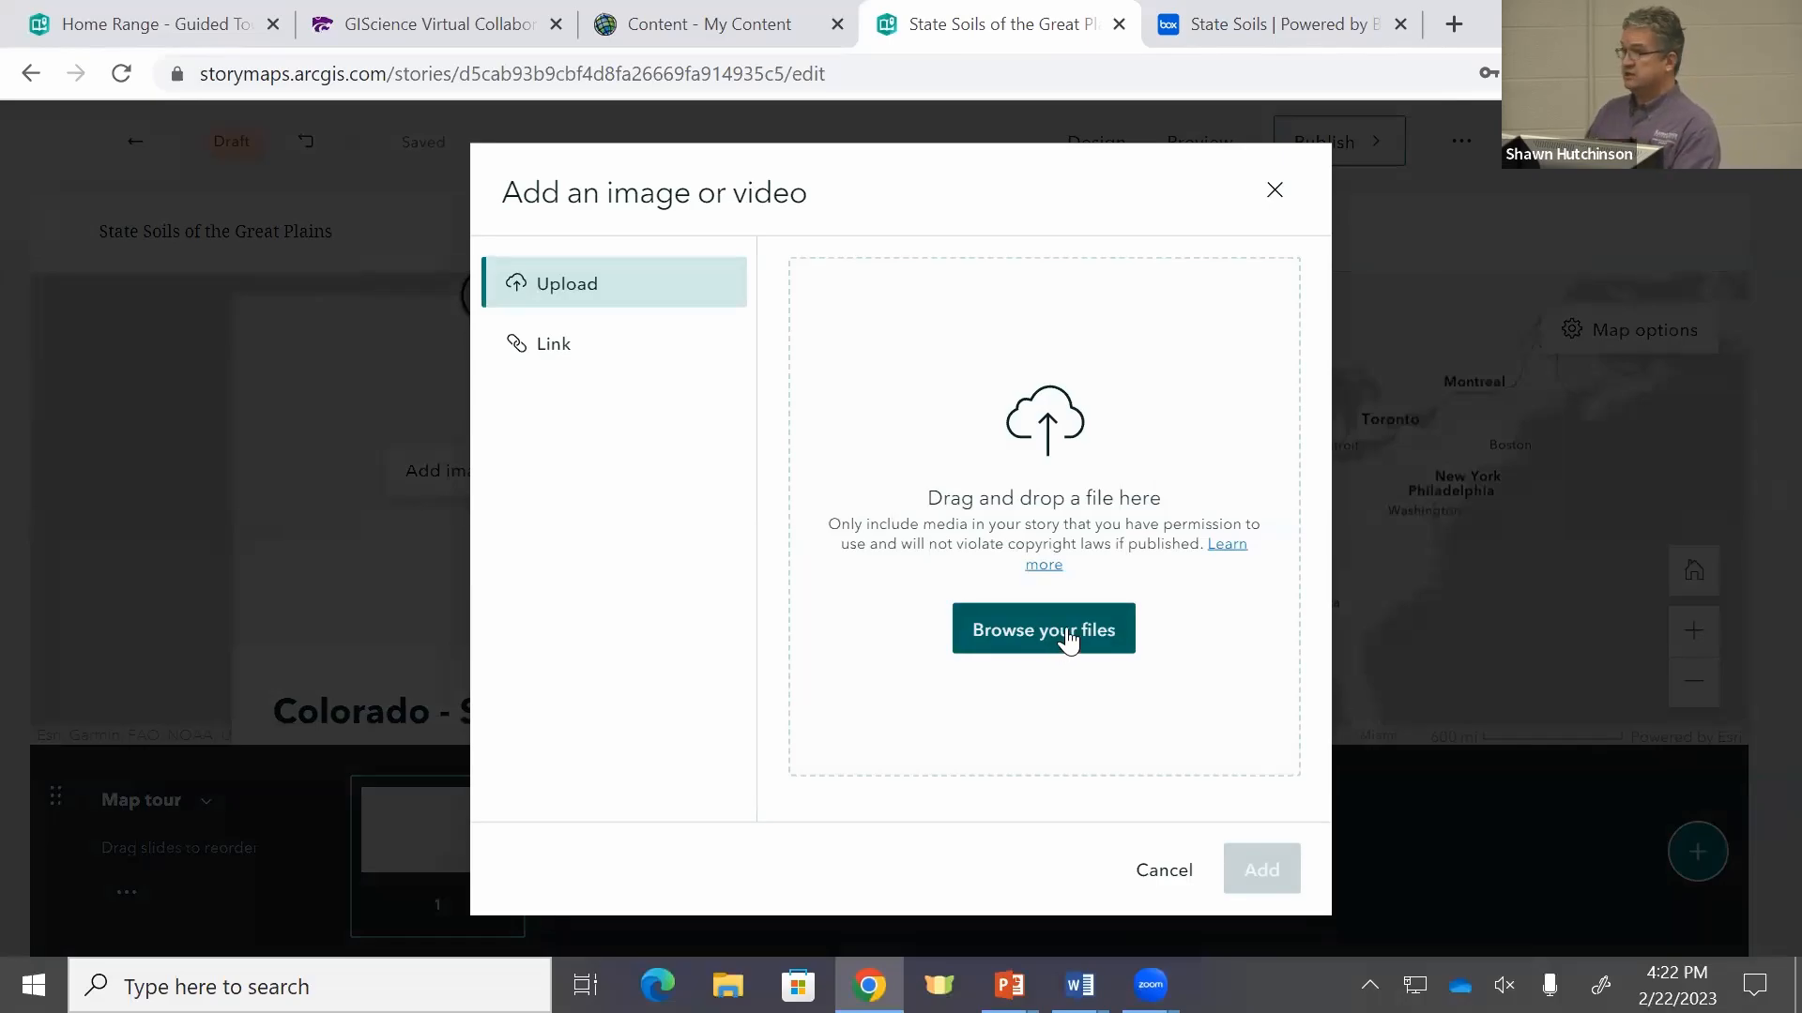
click(1069, 639)
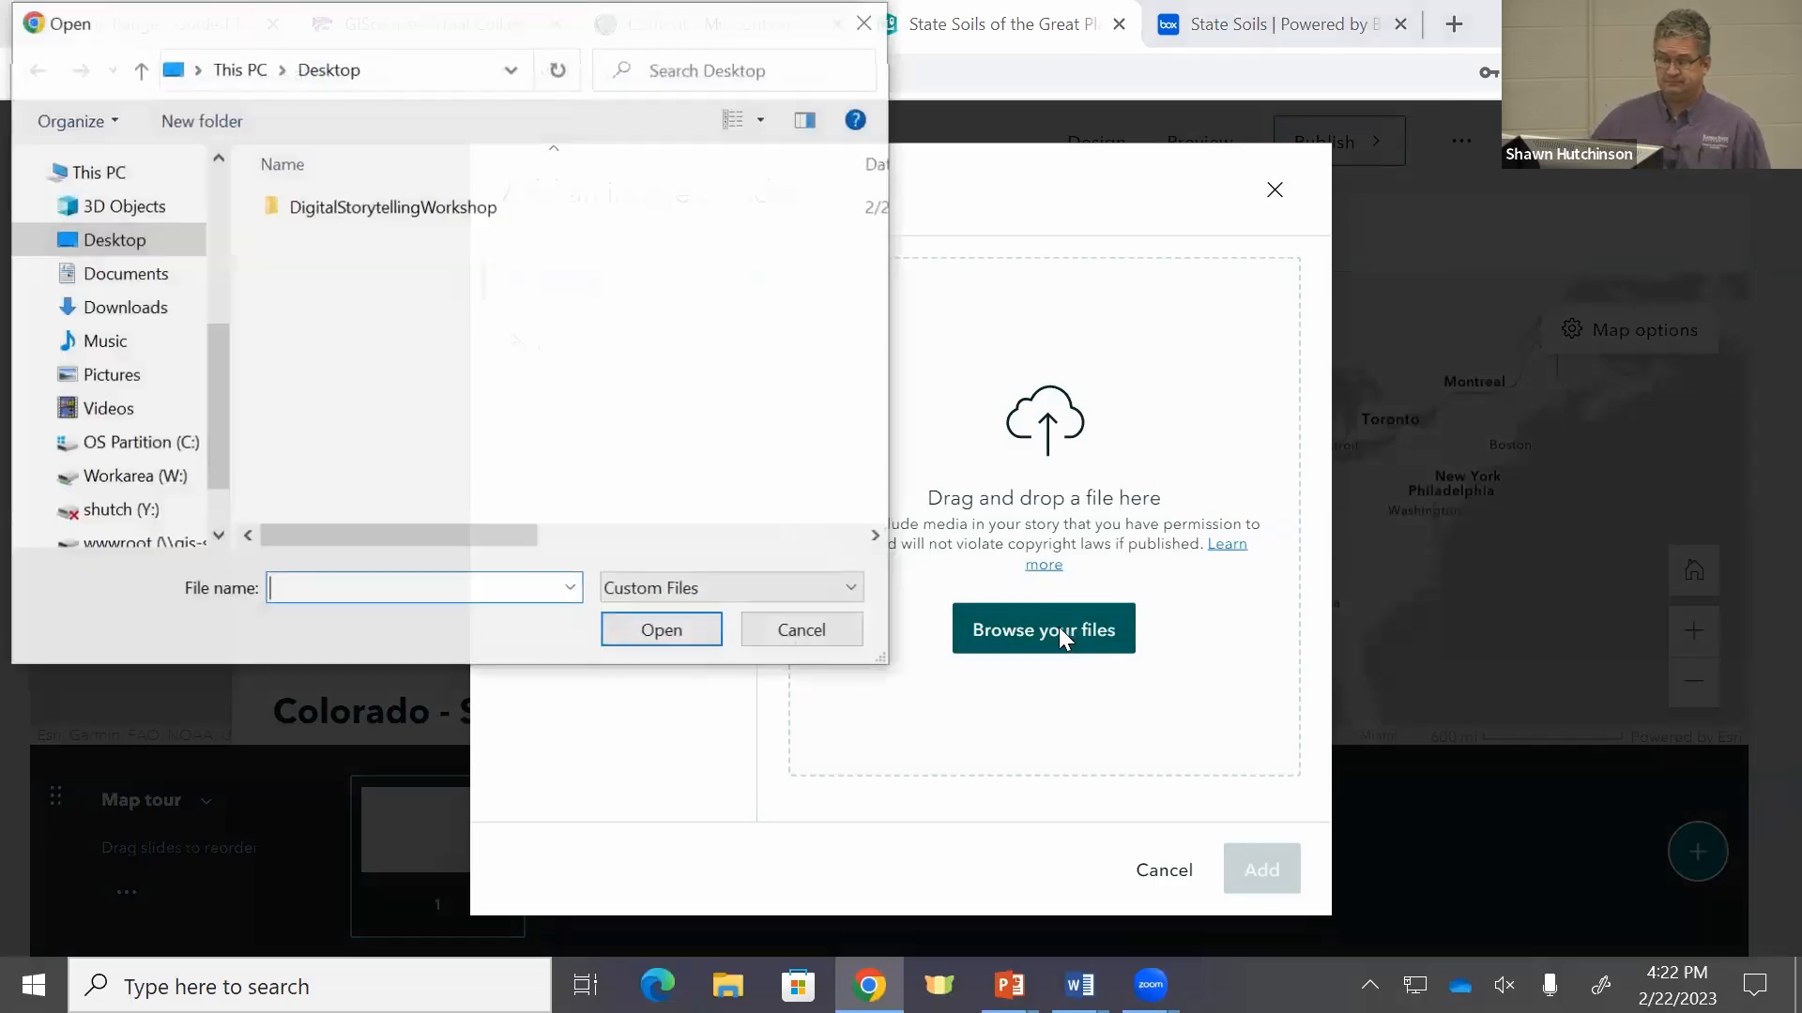
double_click(380, 217)
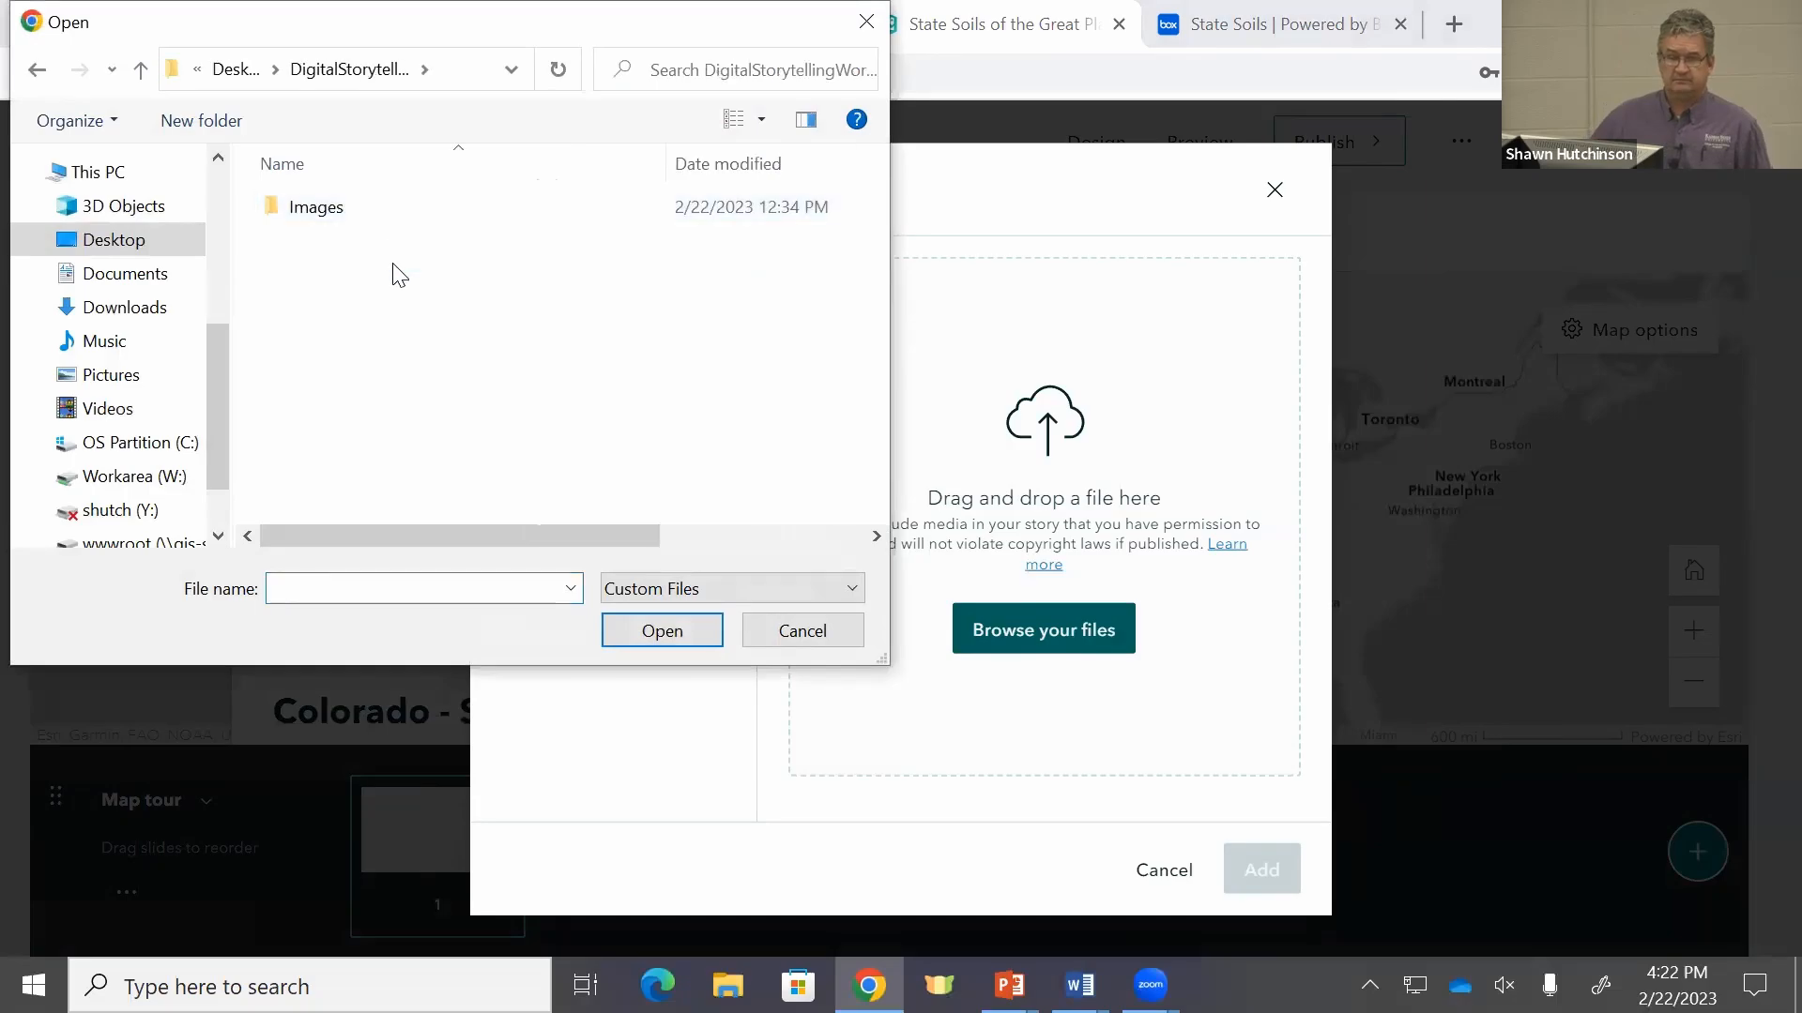
double_click(336, 210)
scroll(725, 392, down, 10)
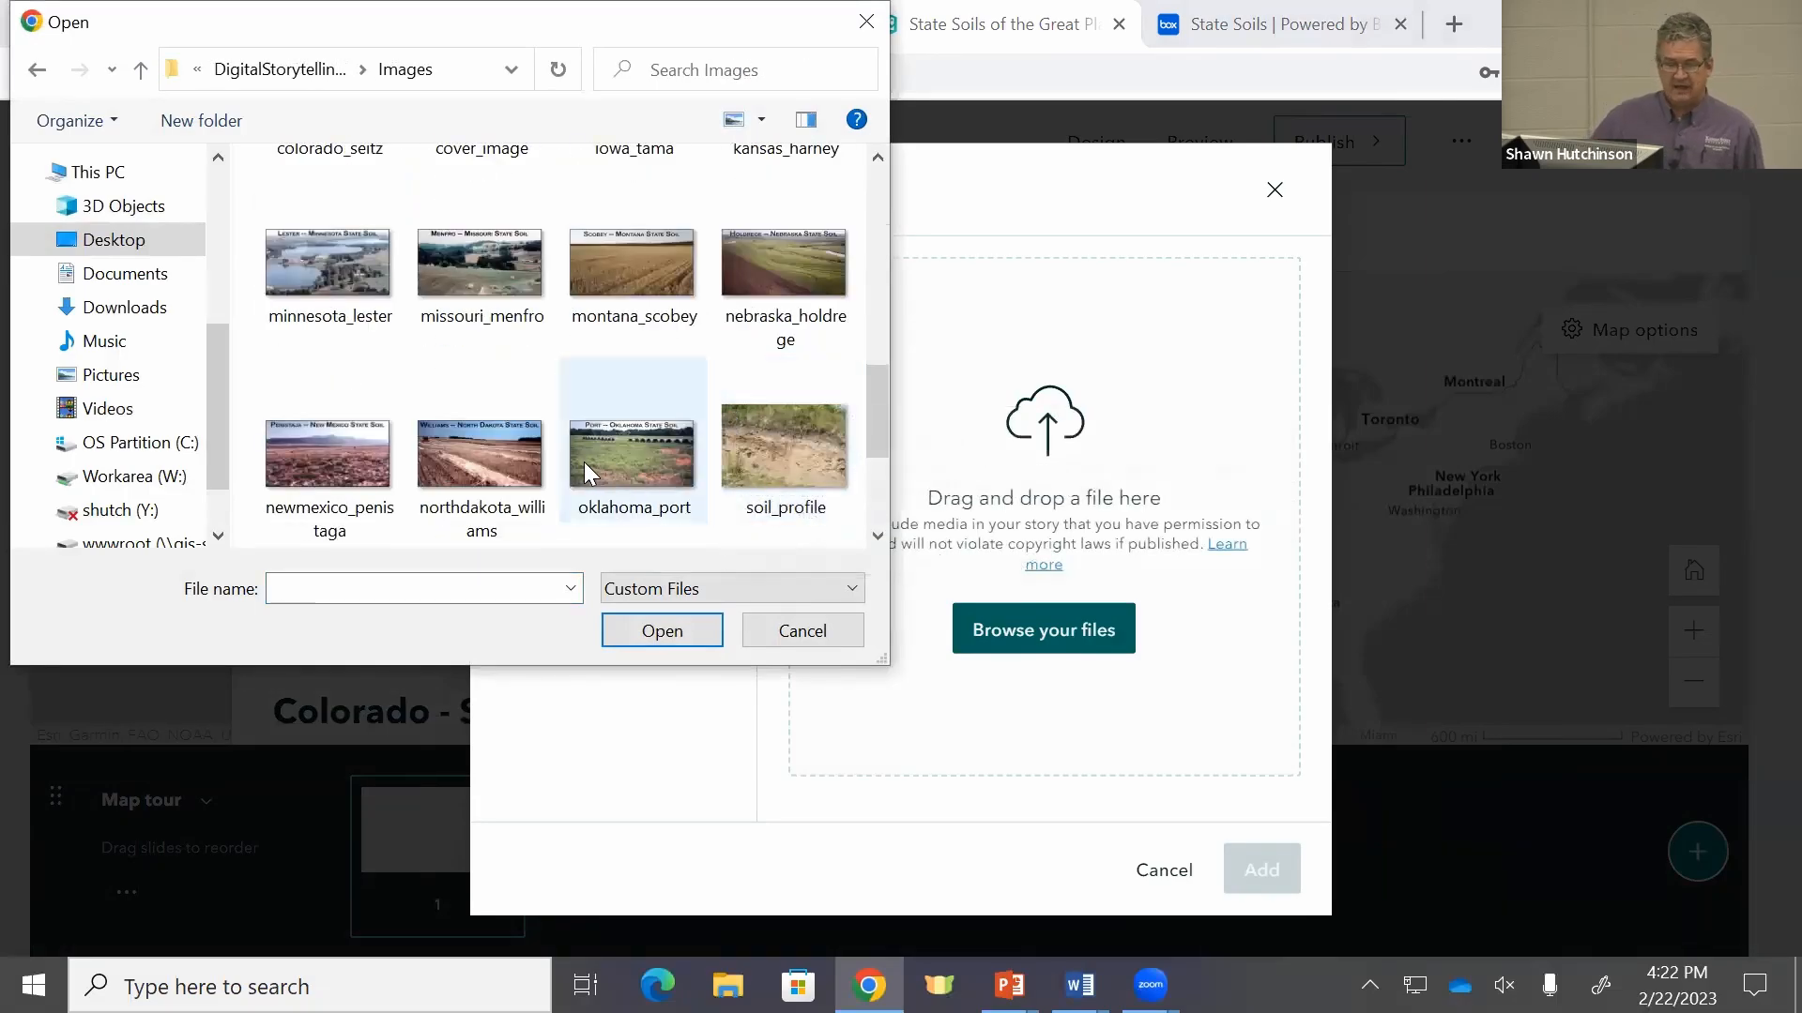
scroll(584, 456, up, 2)
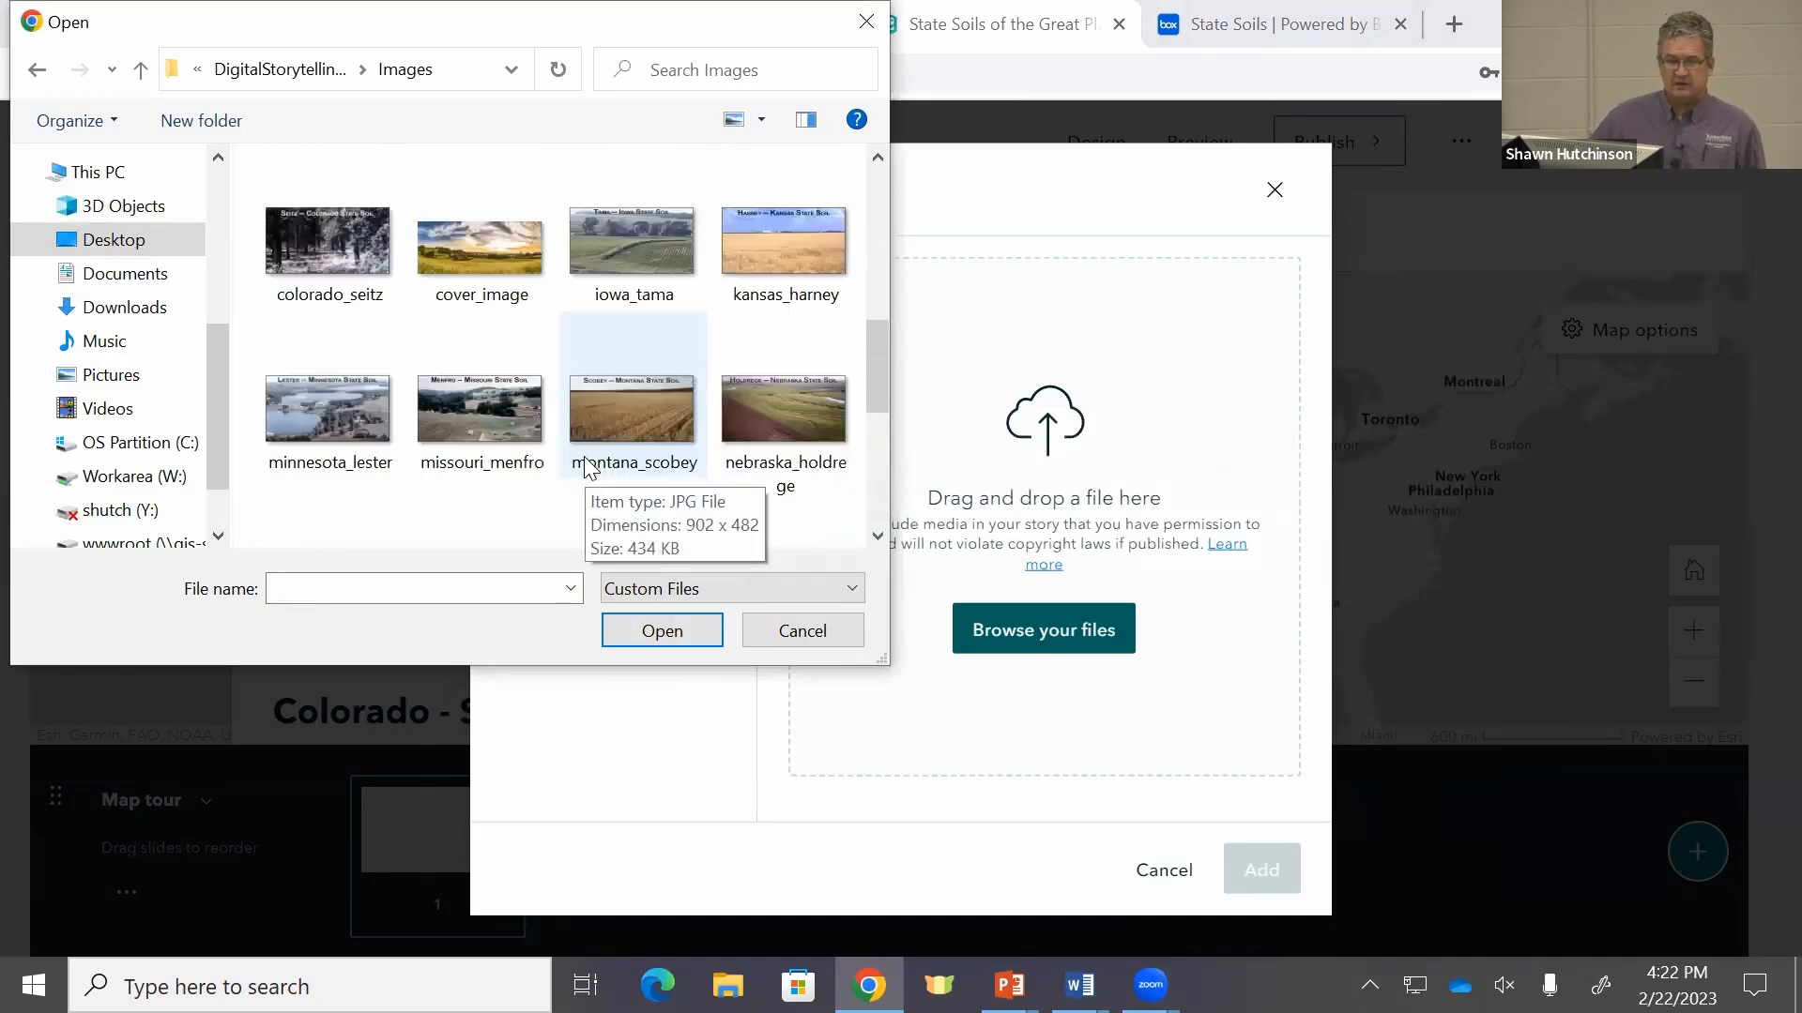
click(331, 282)
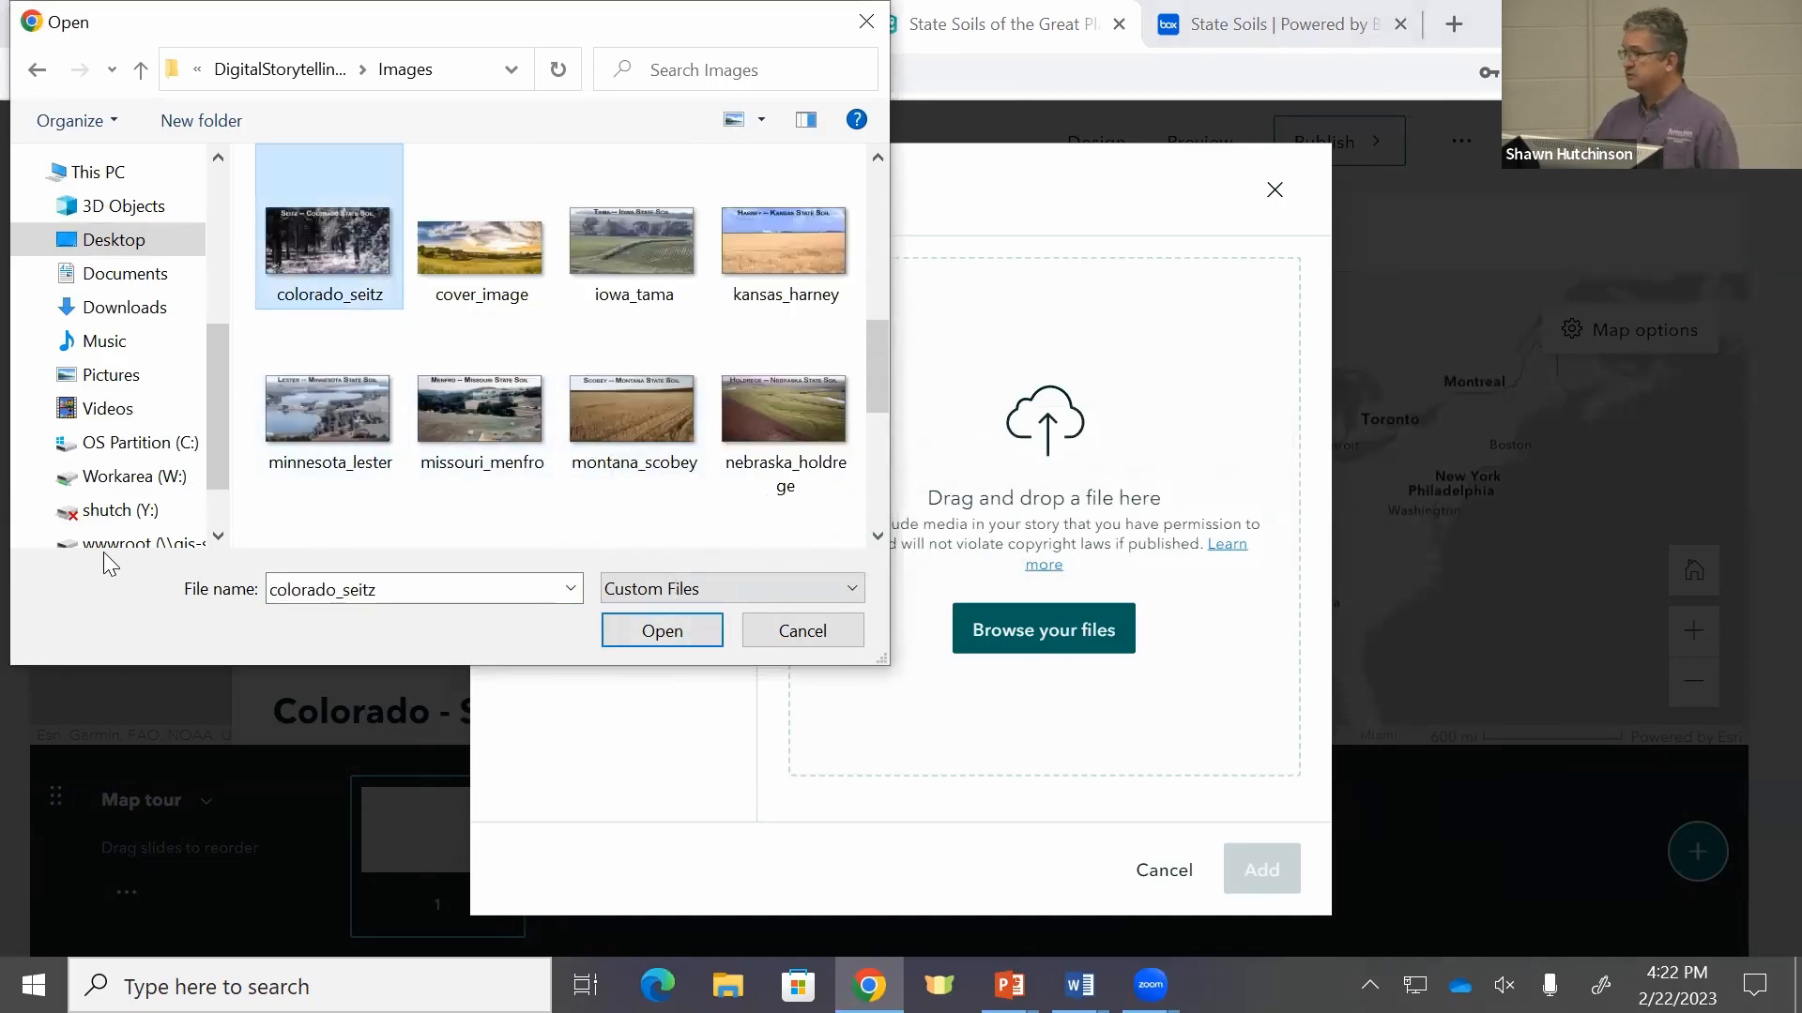
click(681, 635)
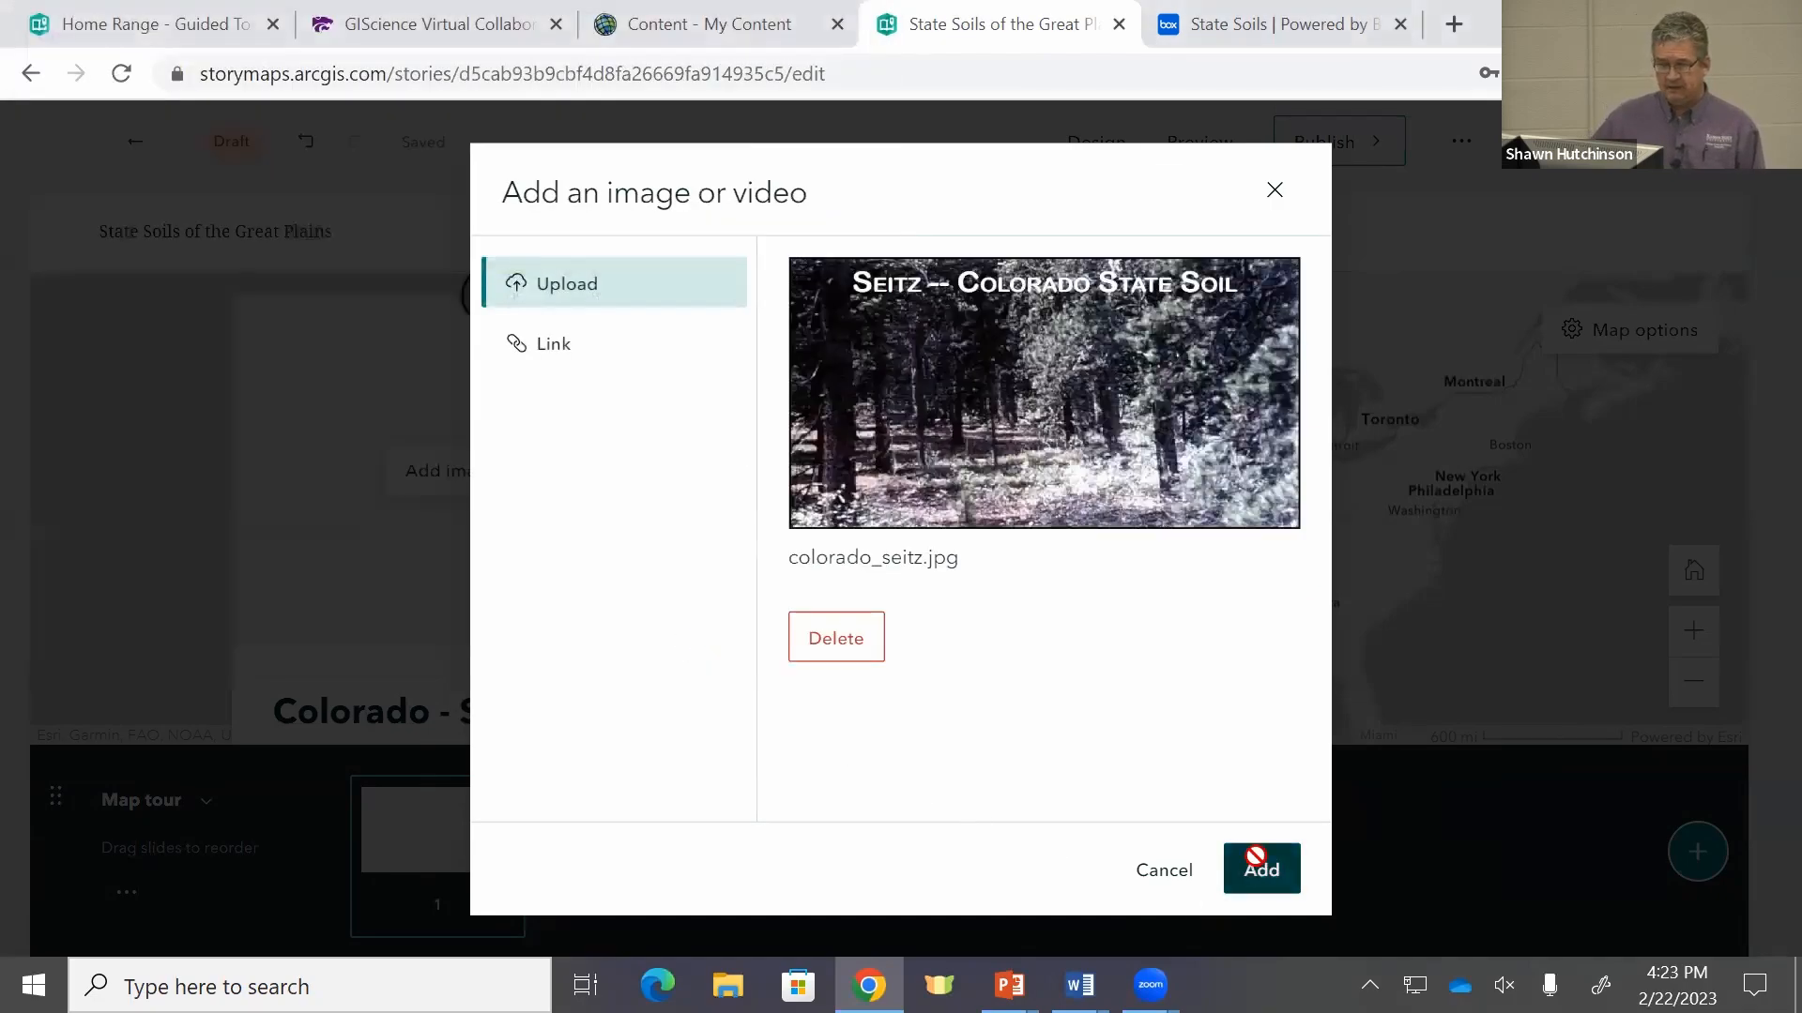
click(1257, 856)
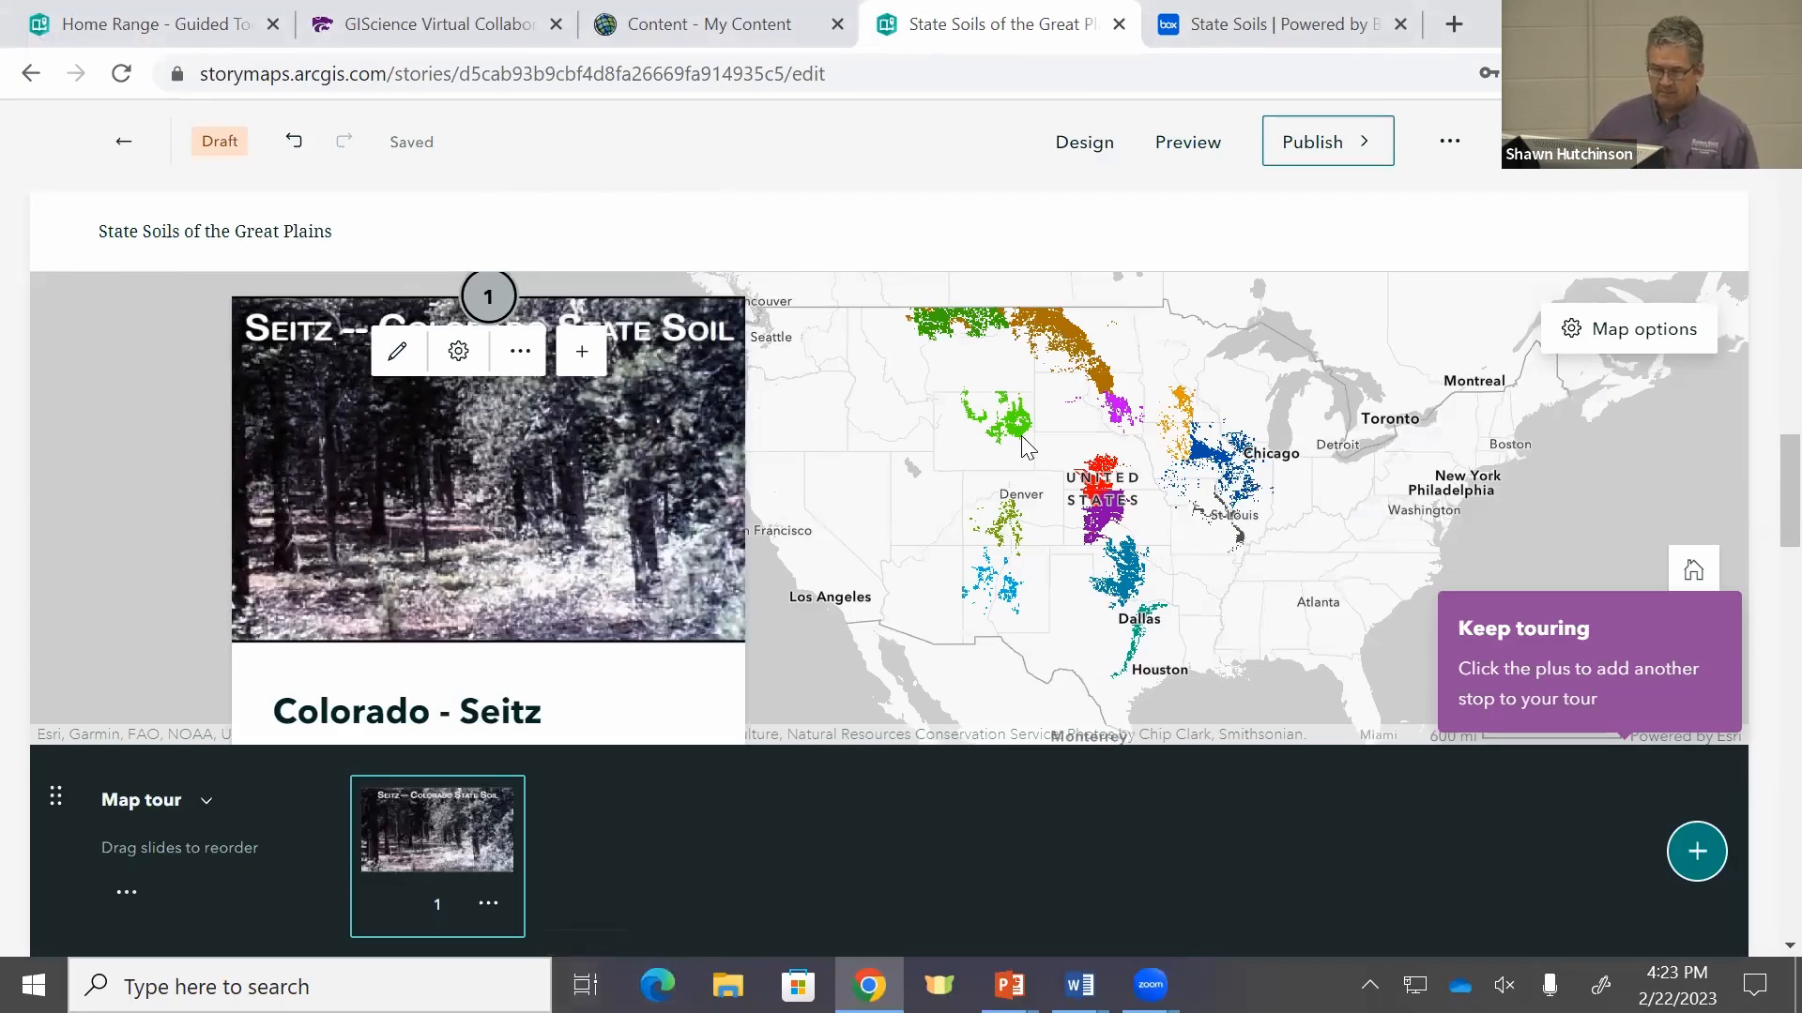
scroll(1021, 471, up, 1)
scroll(1021, 512, up, 2)
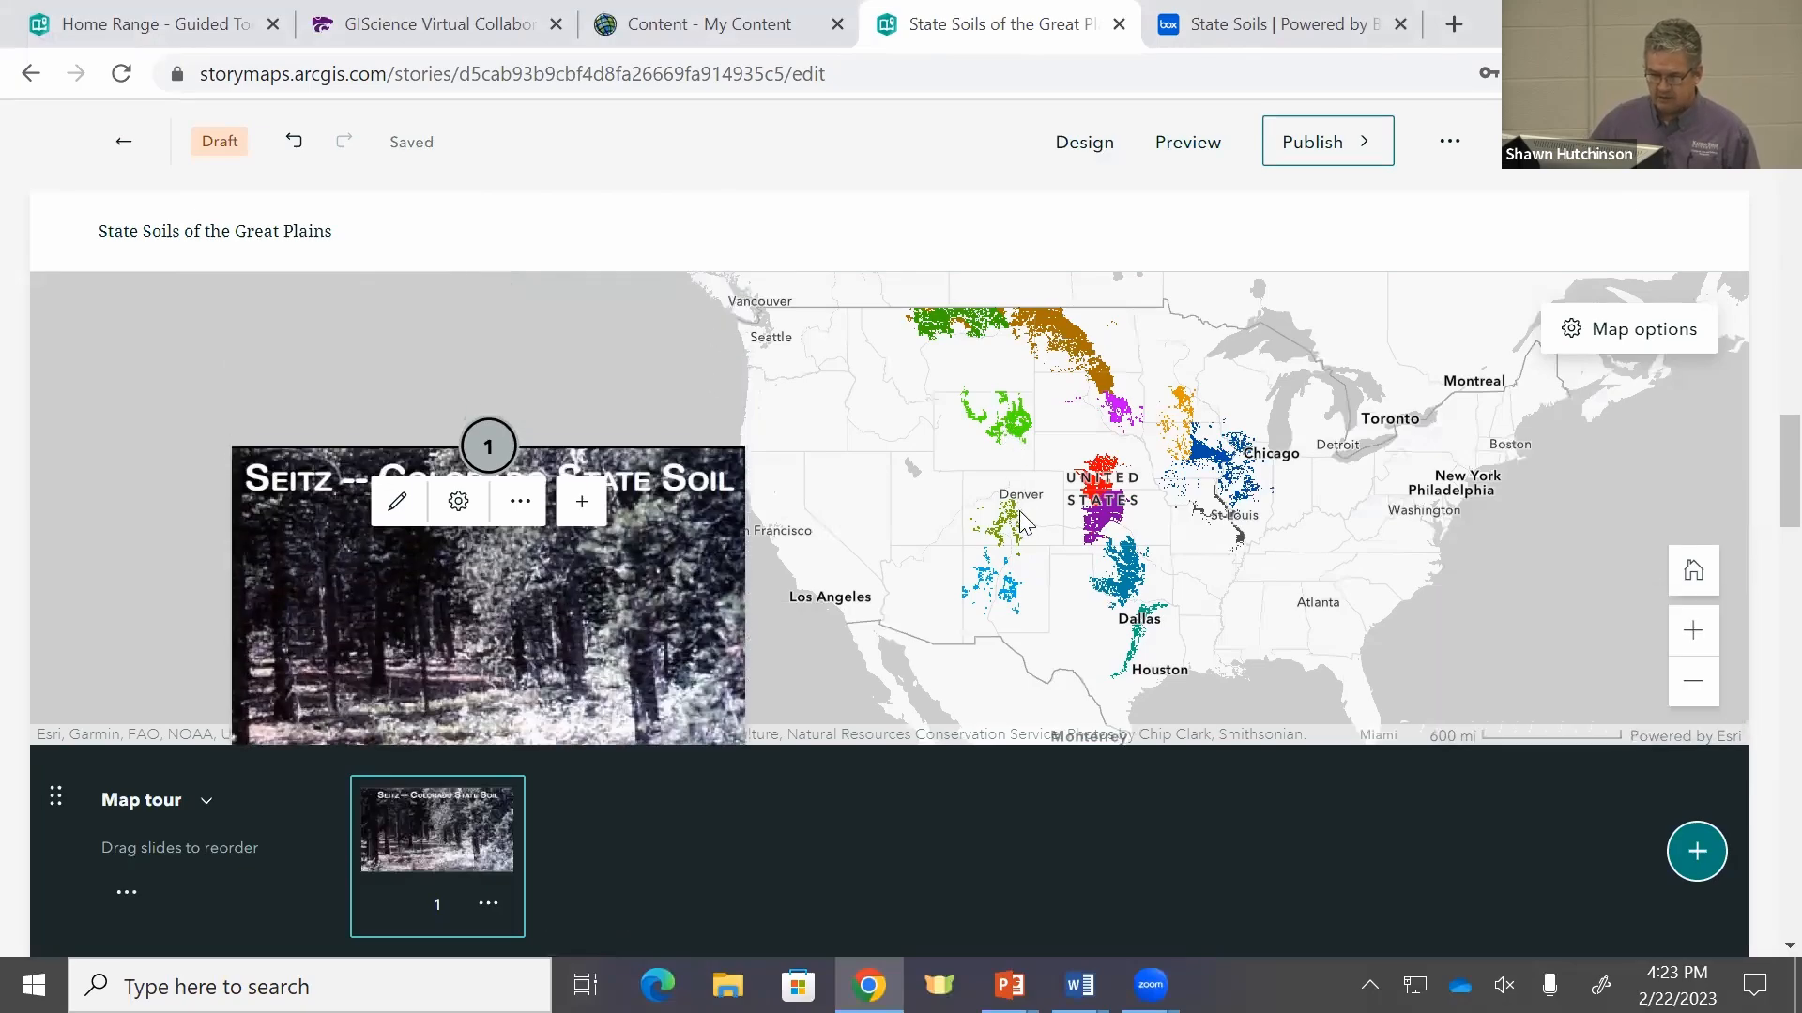
scroll(1037, 519, down, 2)
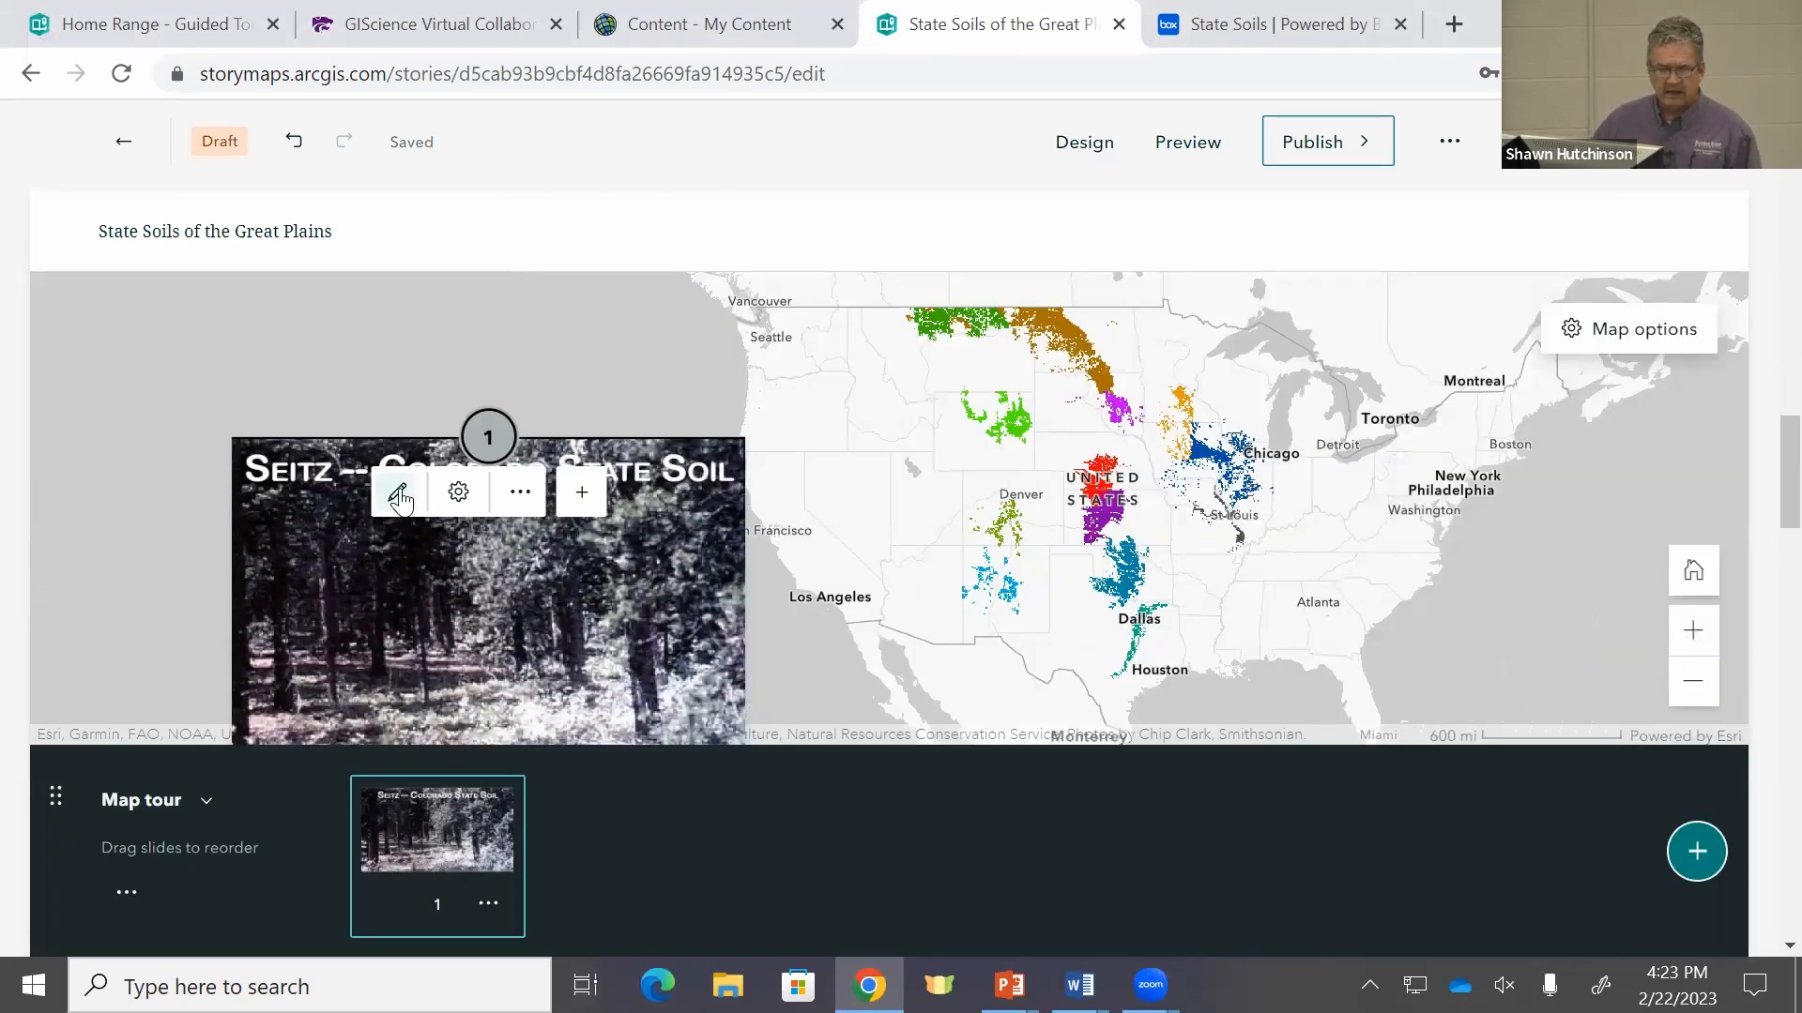
scroll(568, 496, down, 4)
scroll(565, 498, up, 3)
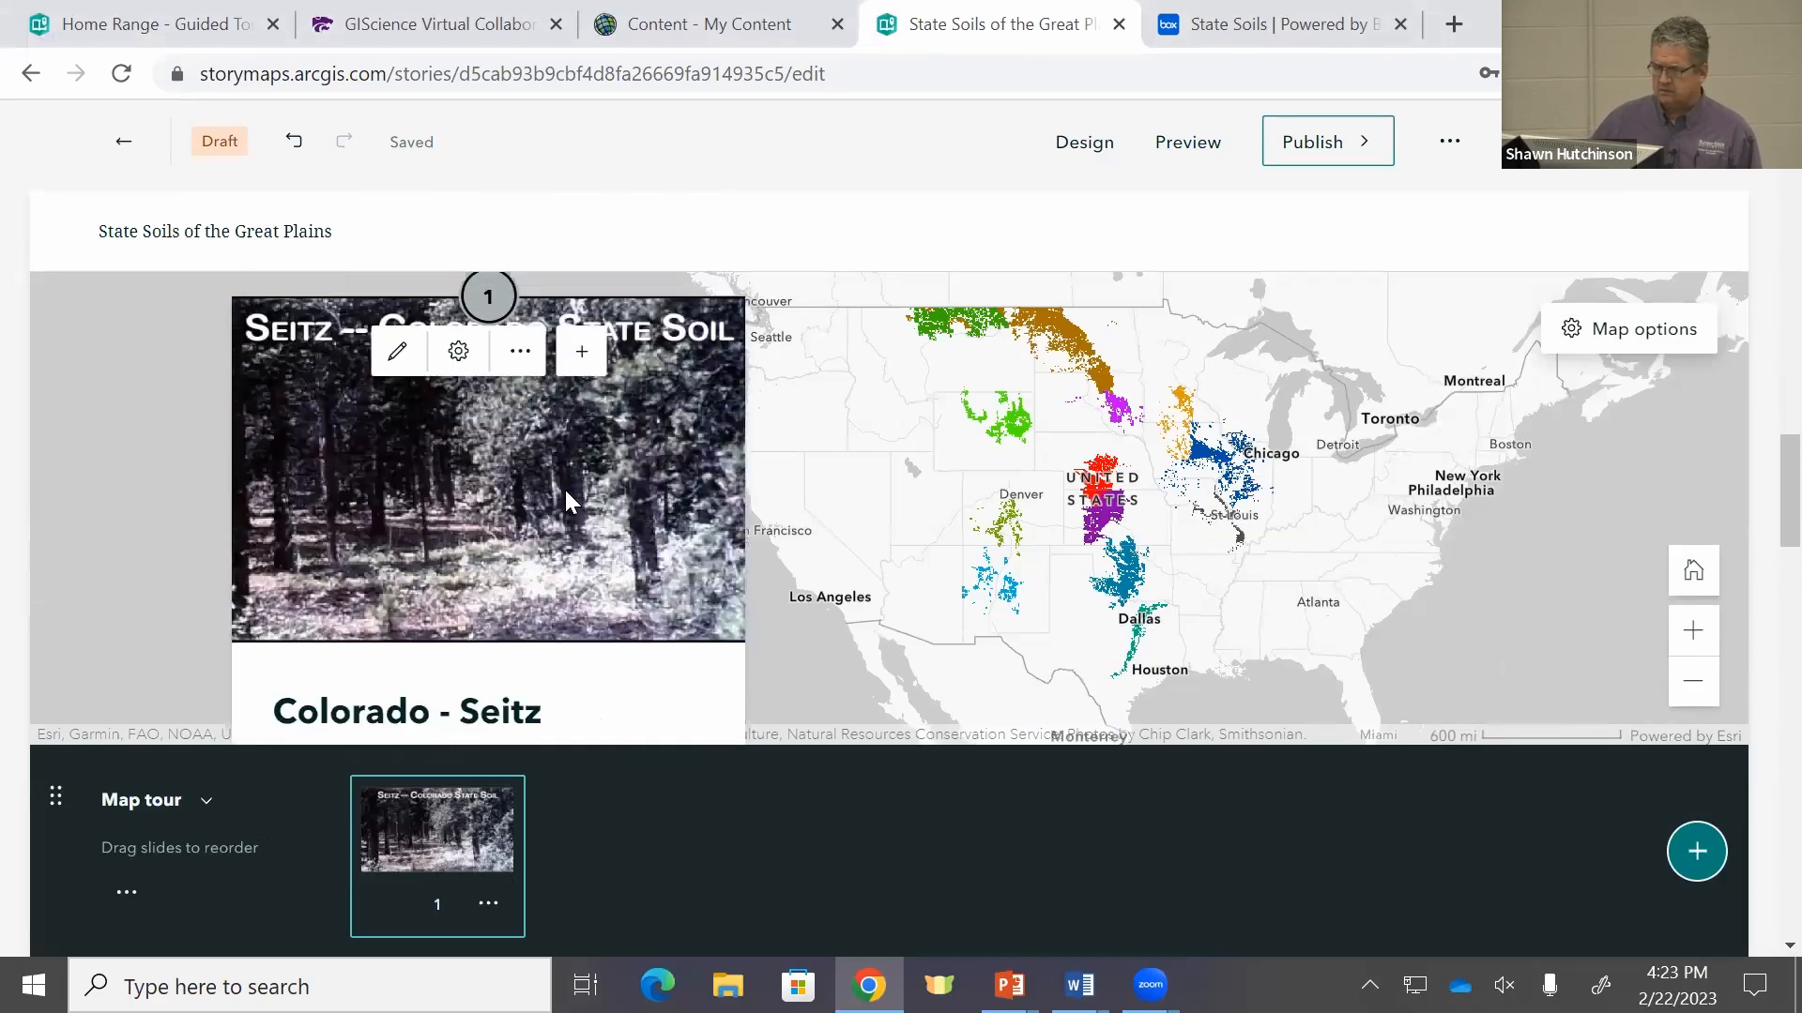
click(542, 360)
Step: Set the Colorado stop's location on the green soil area just west of Colorado Springs, keeping the map tour zoom setting
scroll(654, 528, down, 5)
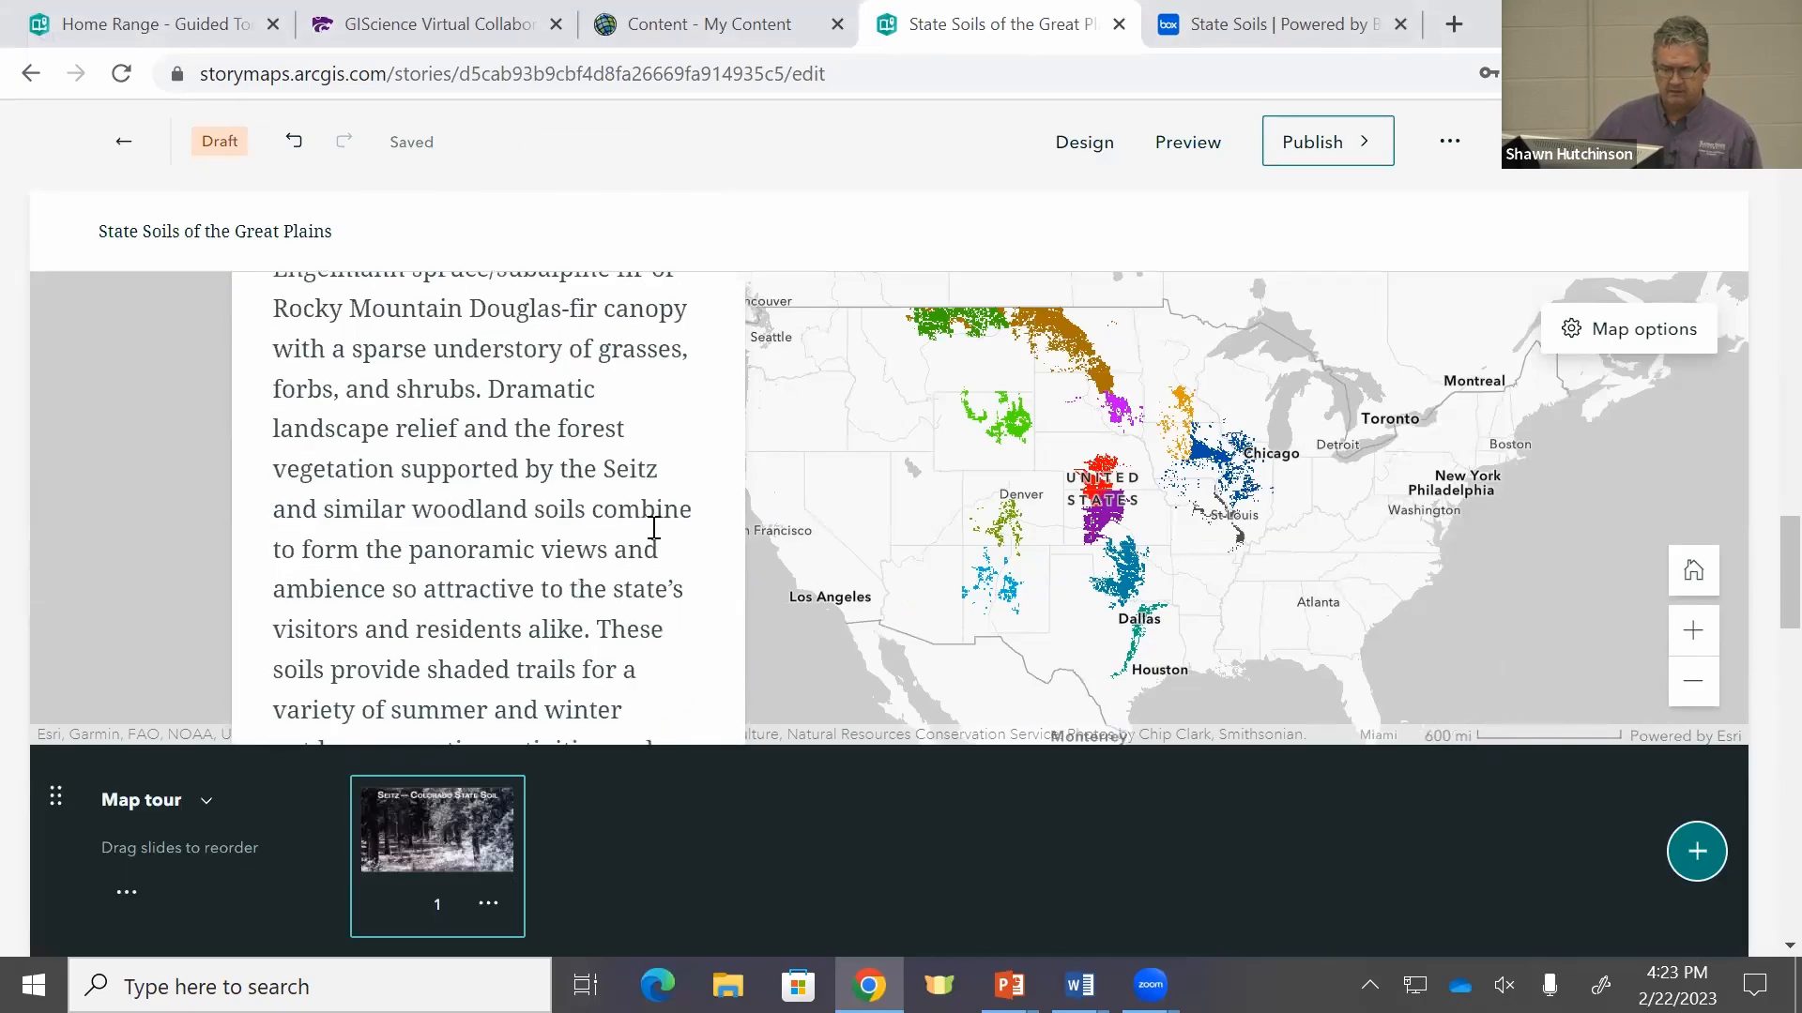
scroll(654, 528, down, 5)
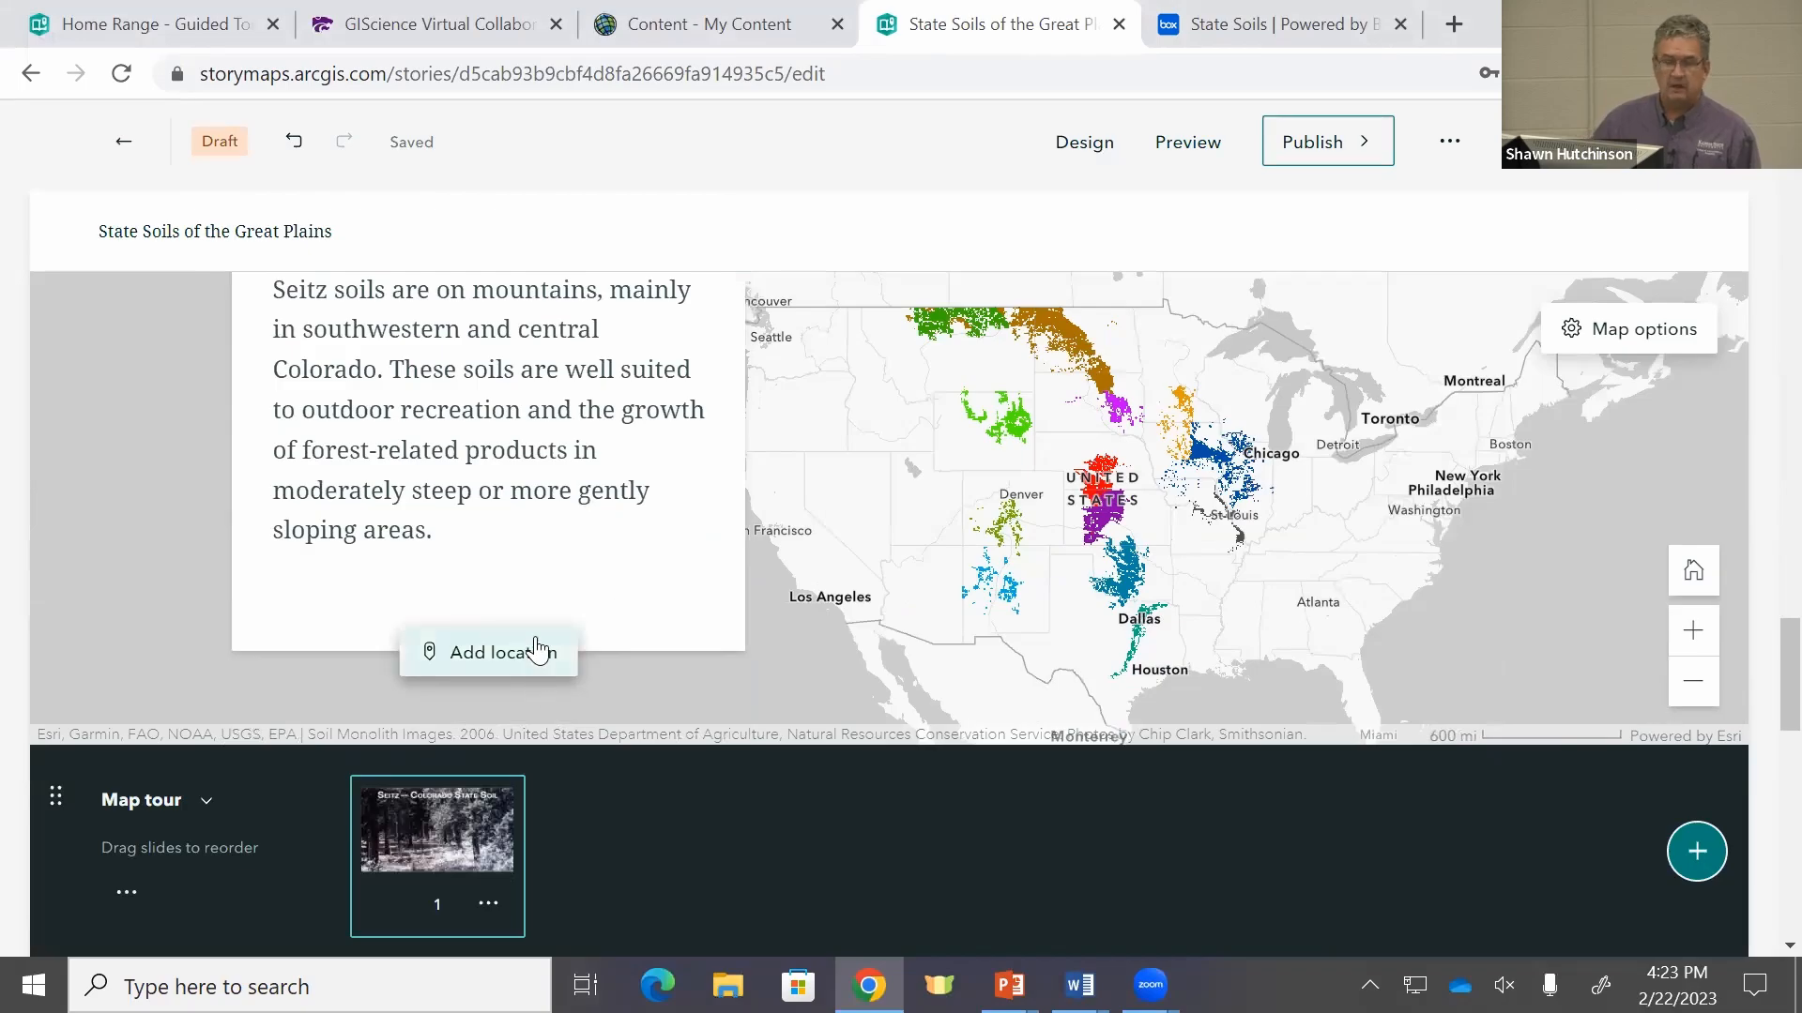
scroll(523, 595, down, 2)
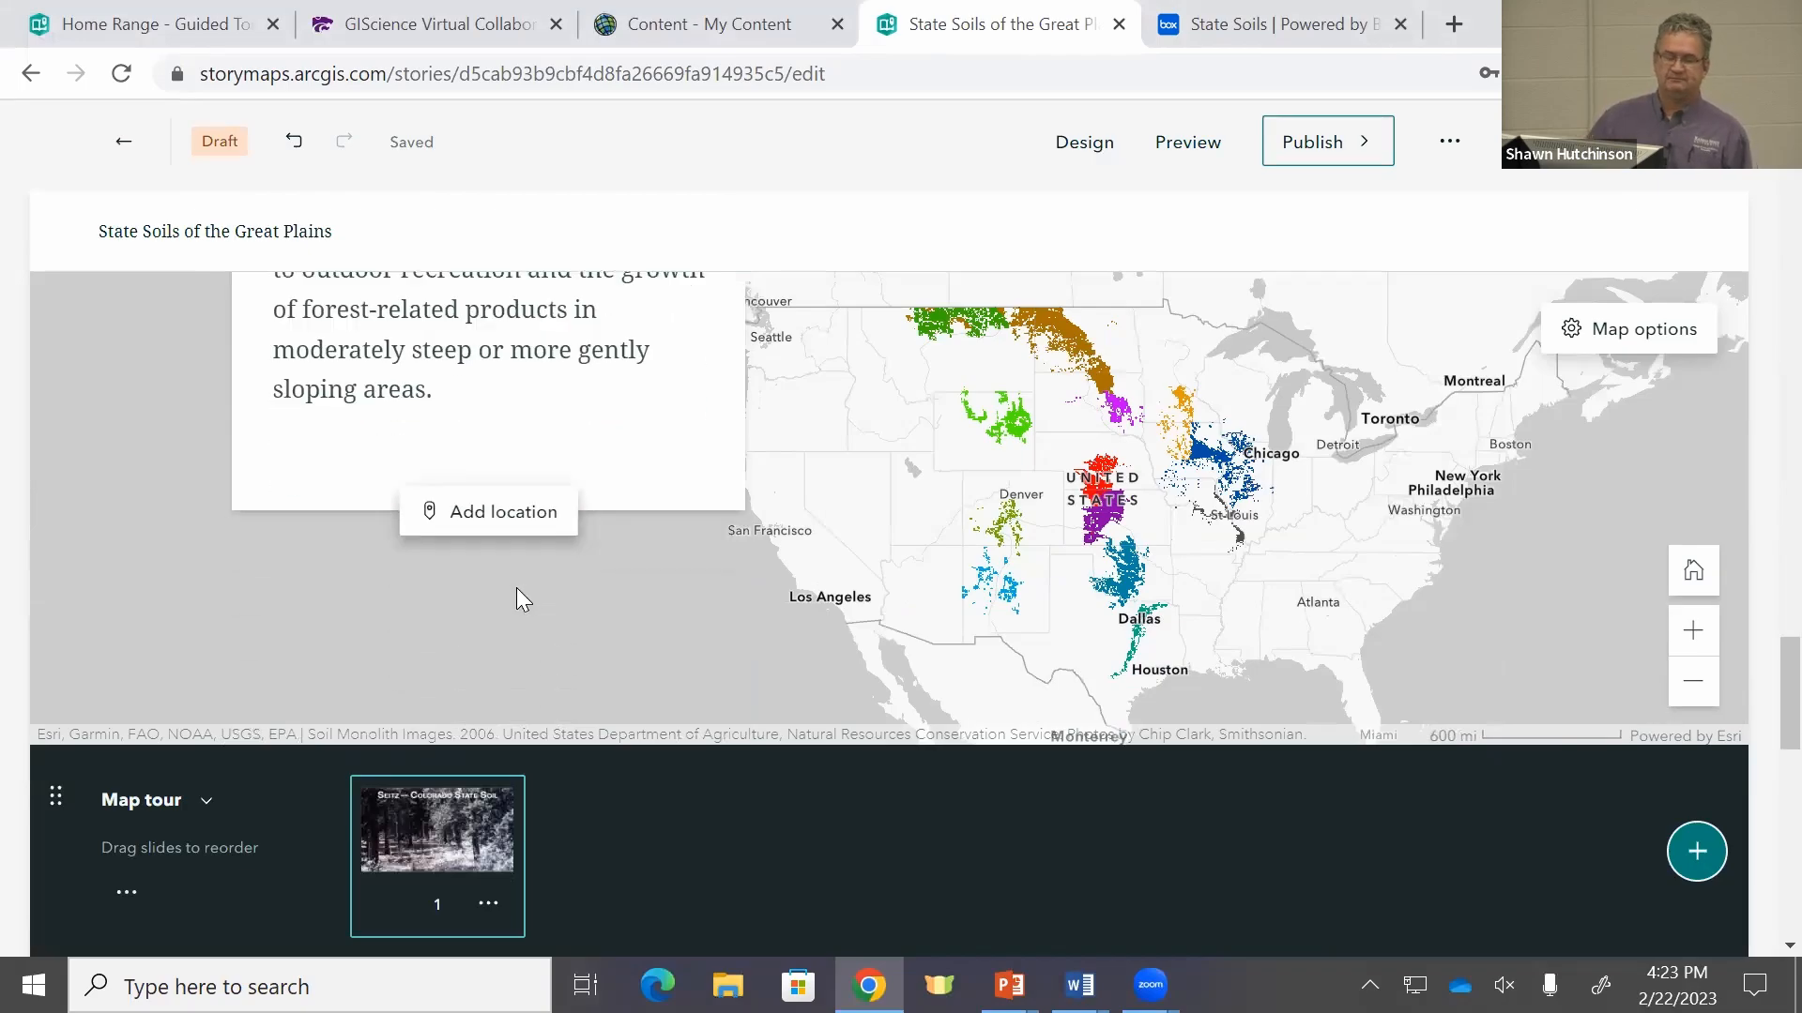
click(512, 531)
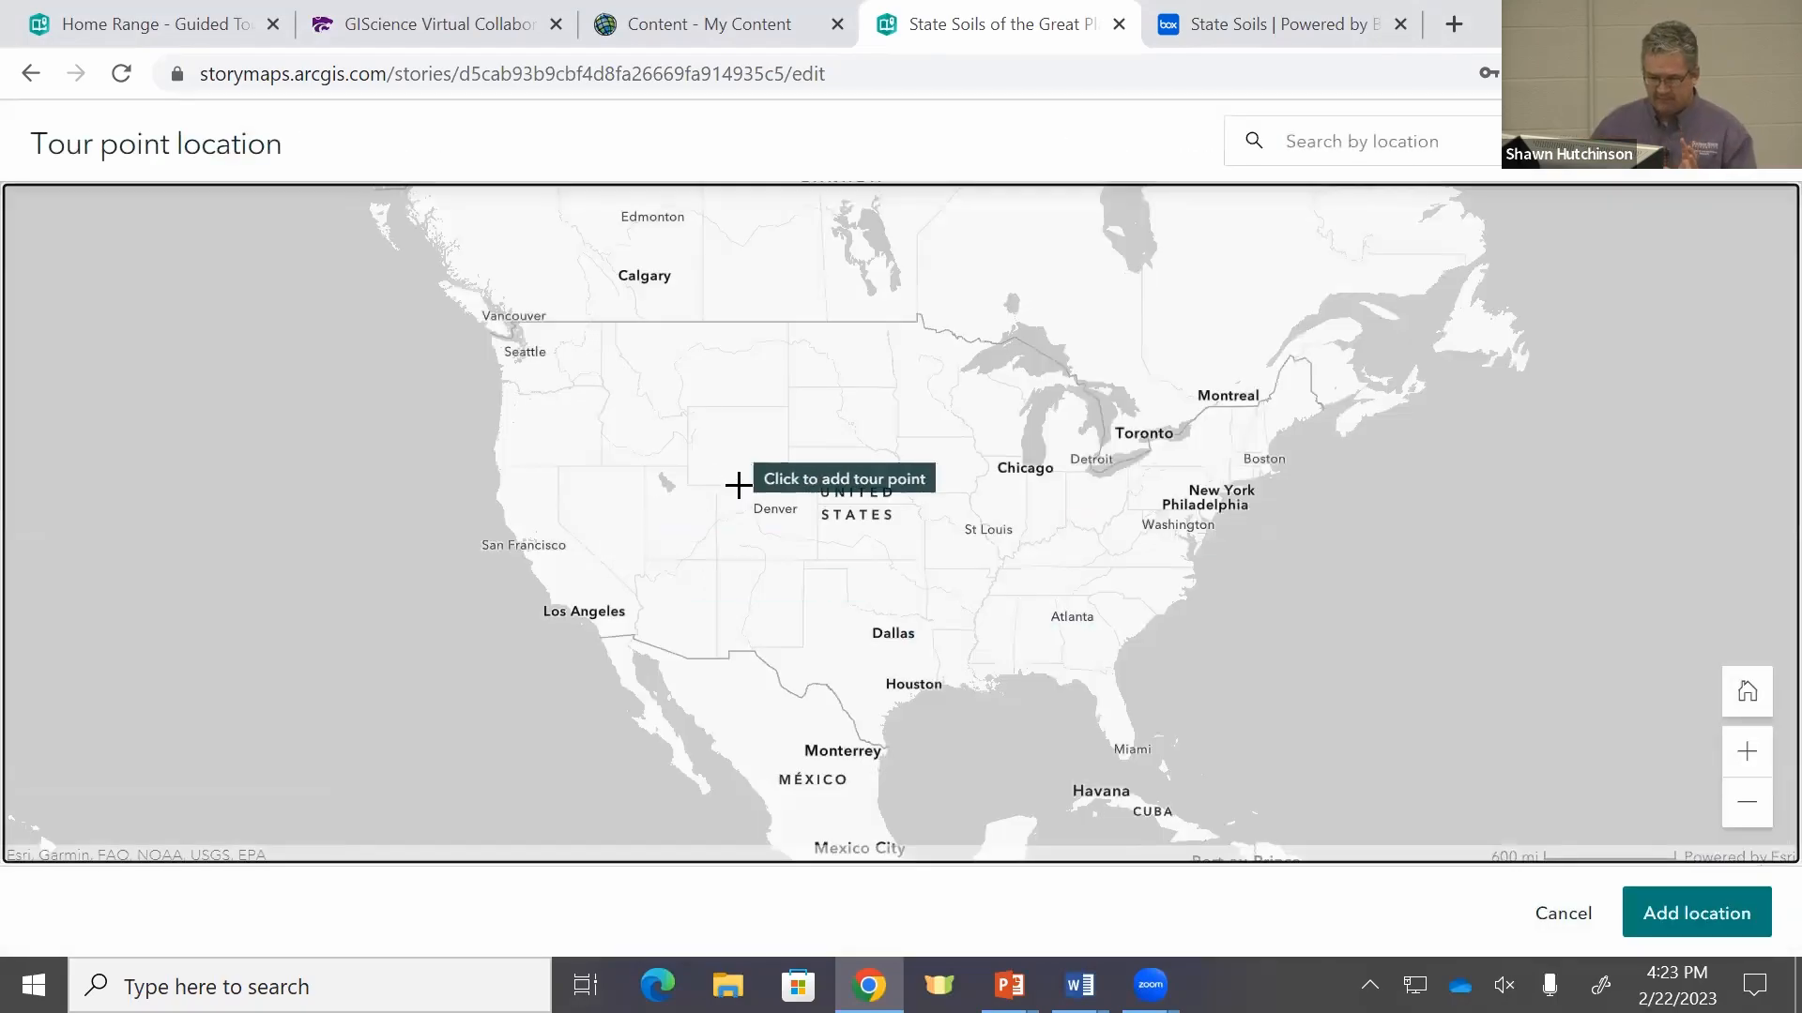
scroll(748, 503, up, 1)
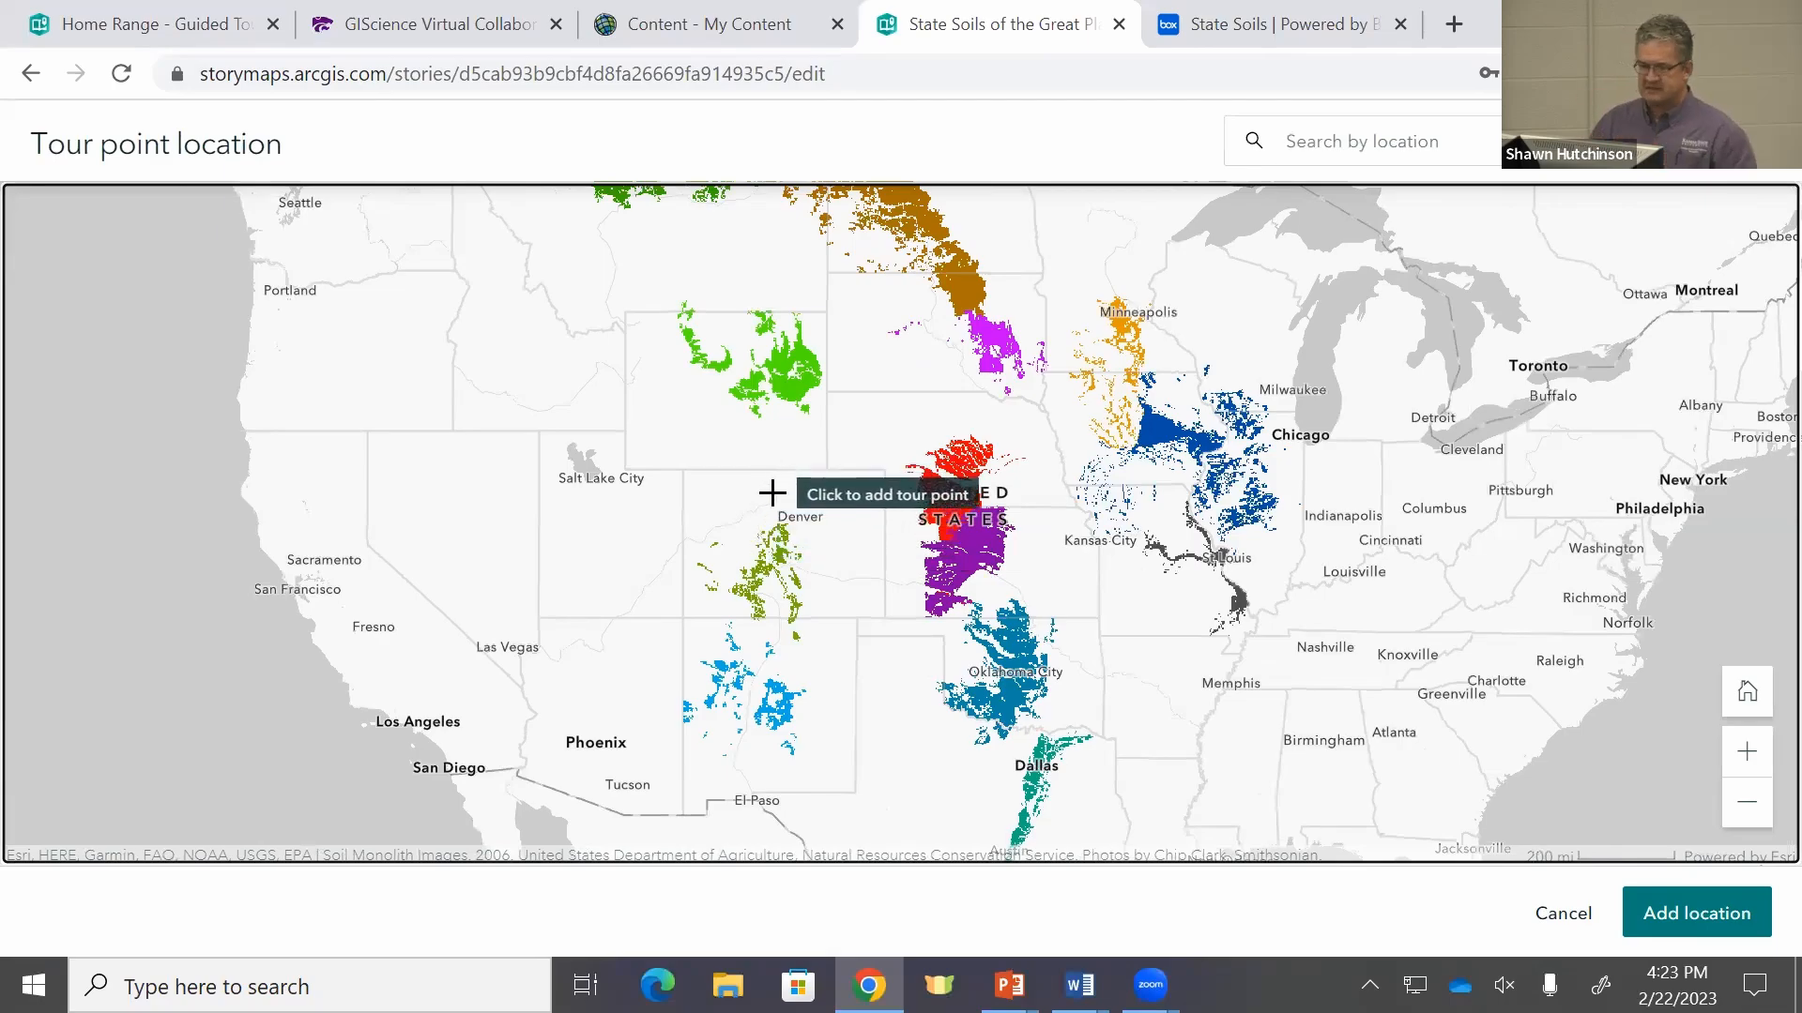
scroll(772, 559, up, 2)
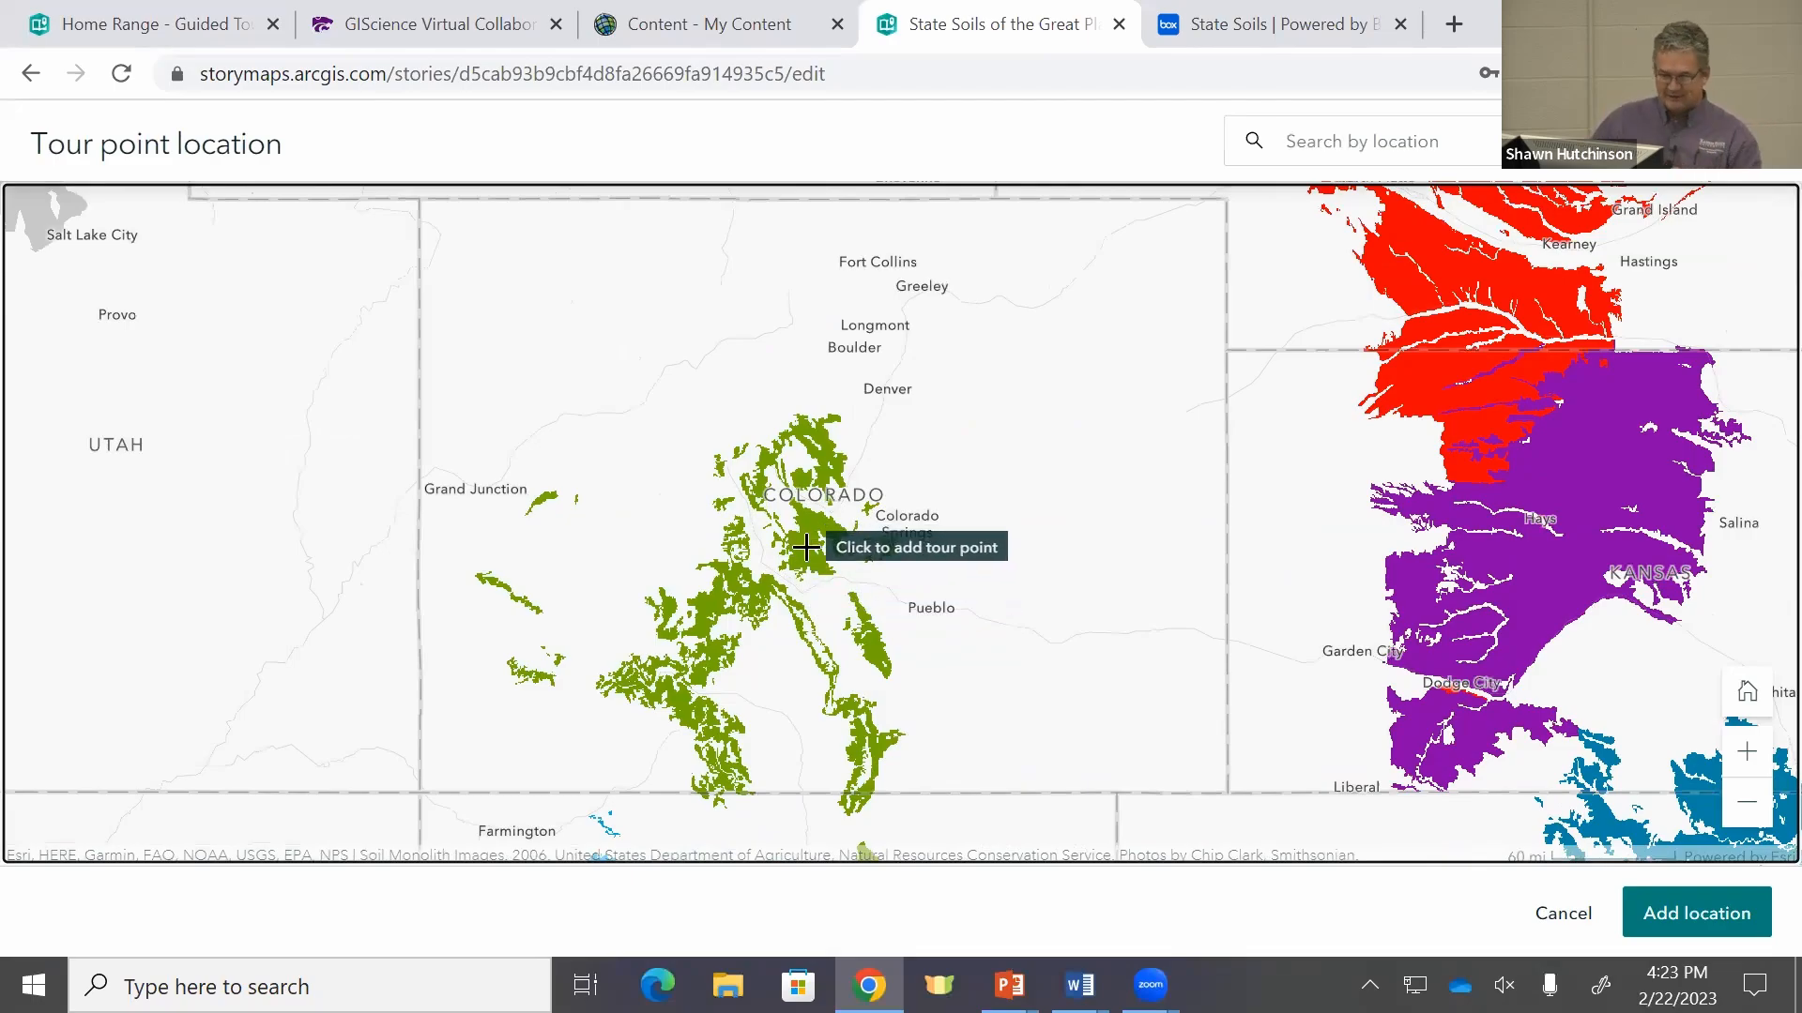
click(806, 546)
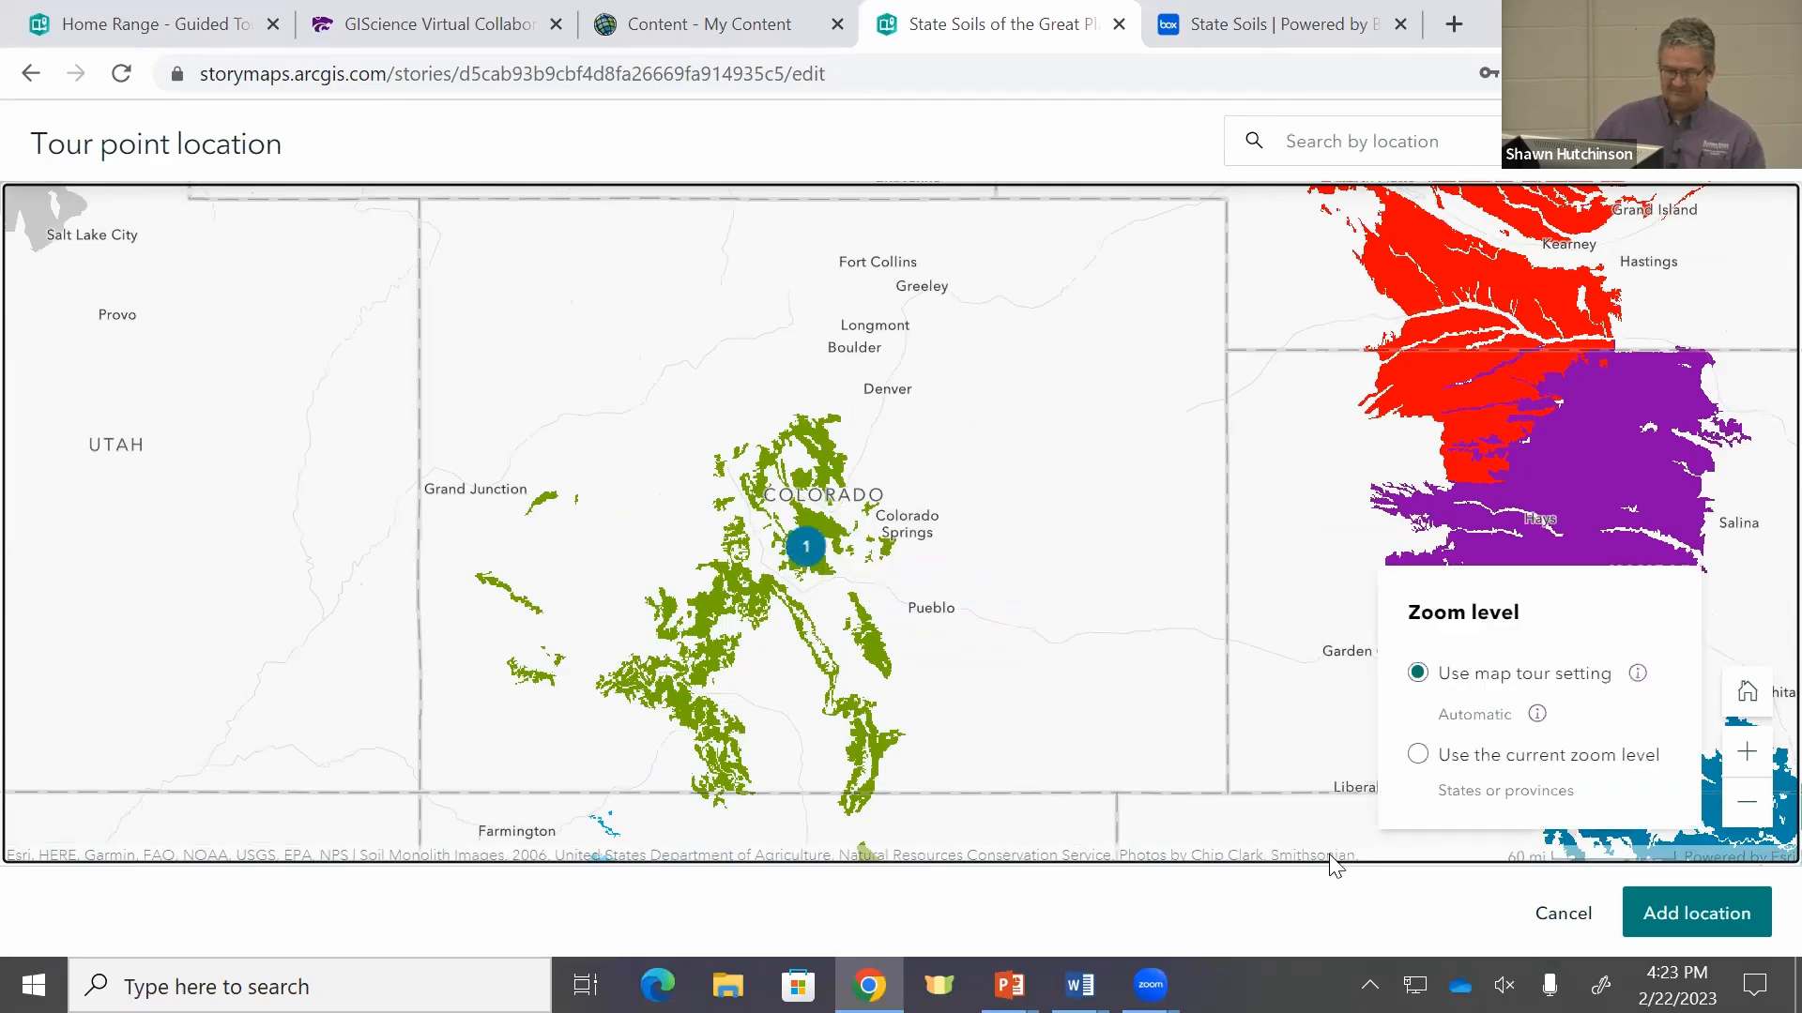
click(1668, 915)
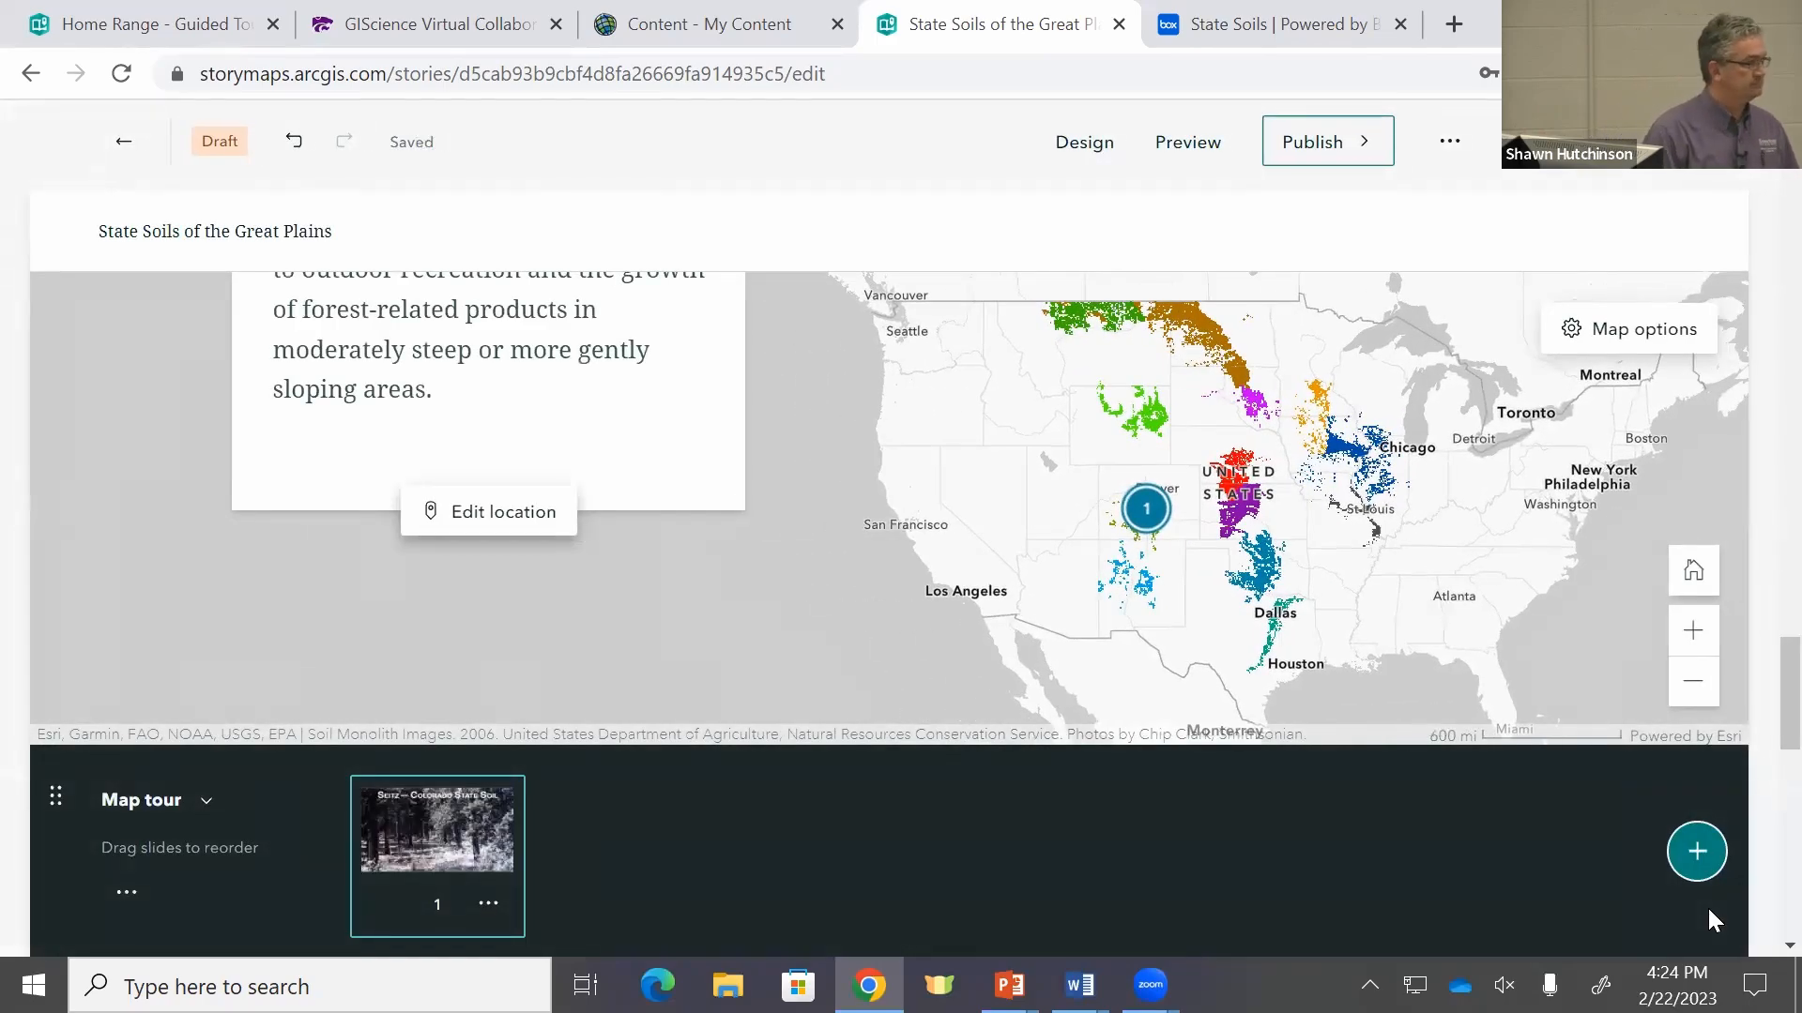
Step: Review the finished Colorado stop's image and text, and add a second stop to the map tour
scroll(738, 422, up, 10)
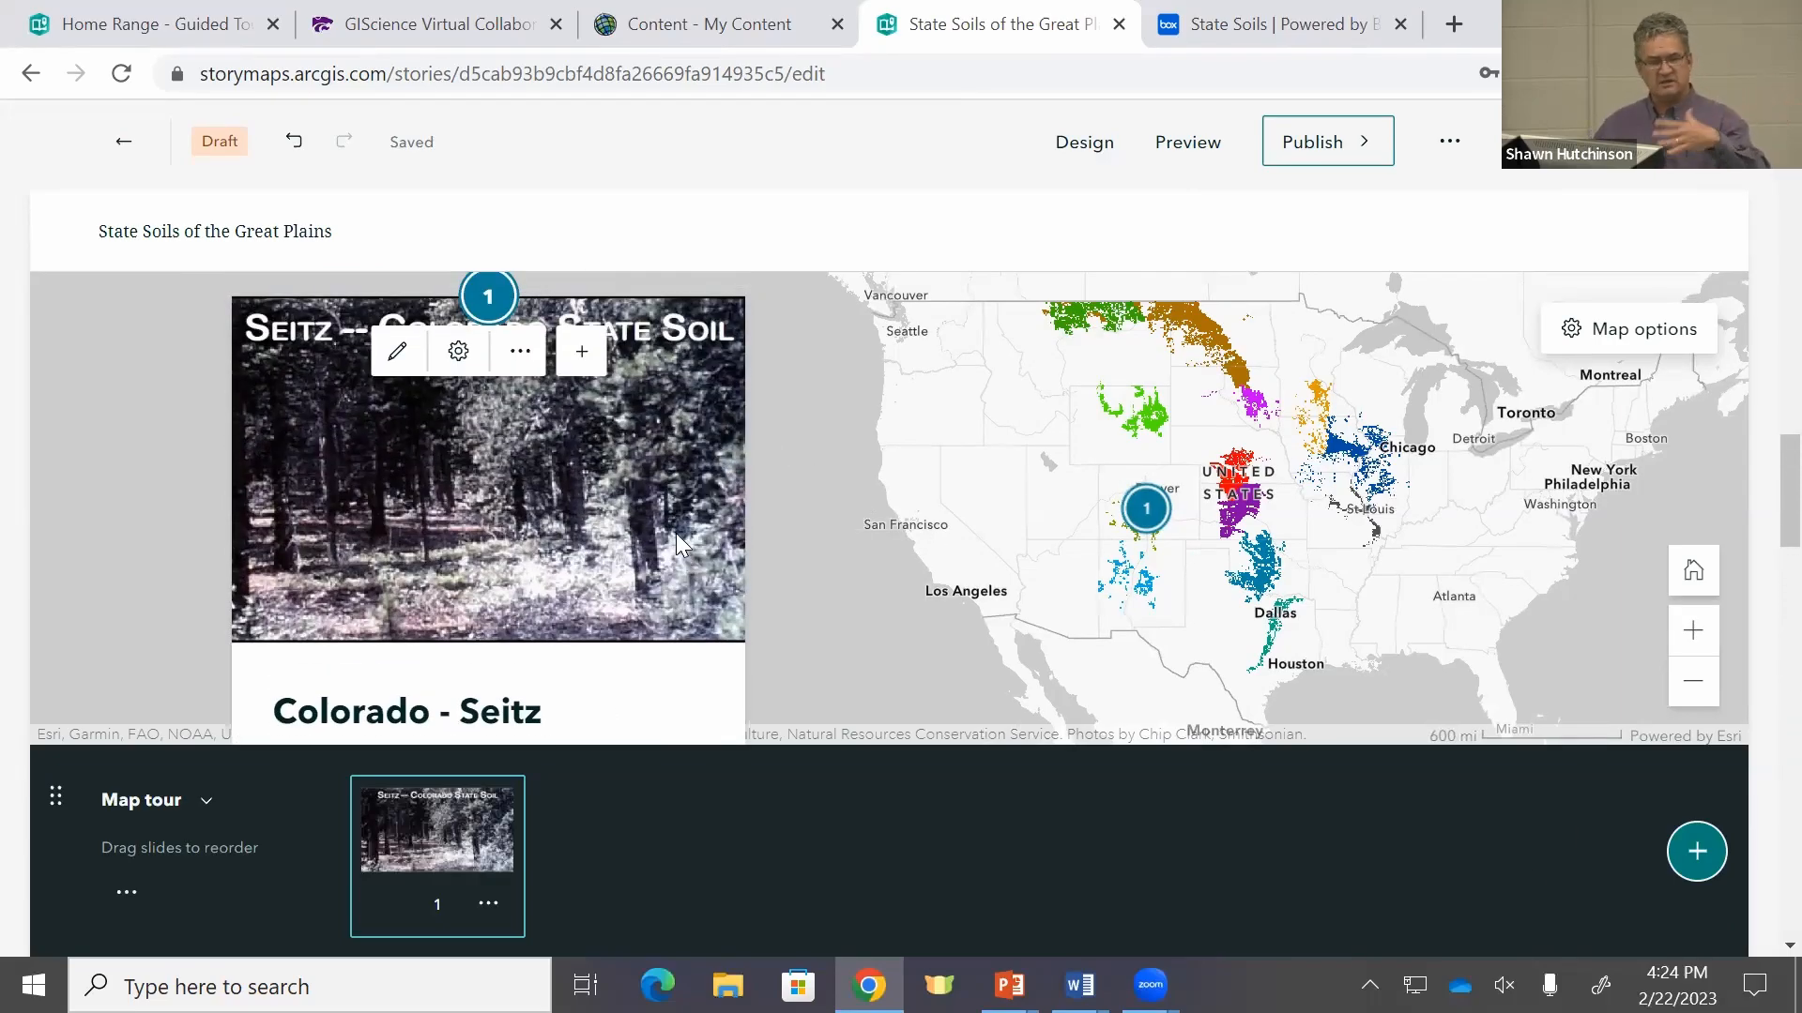
scroll(726, 471, down, 3)
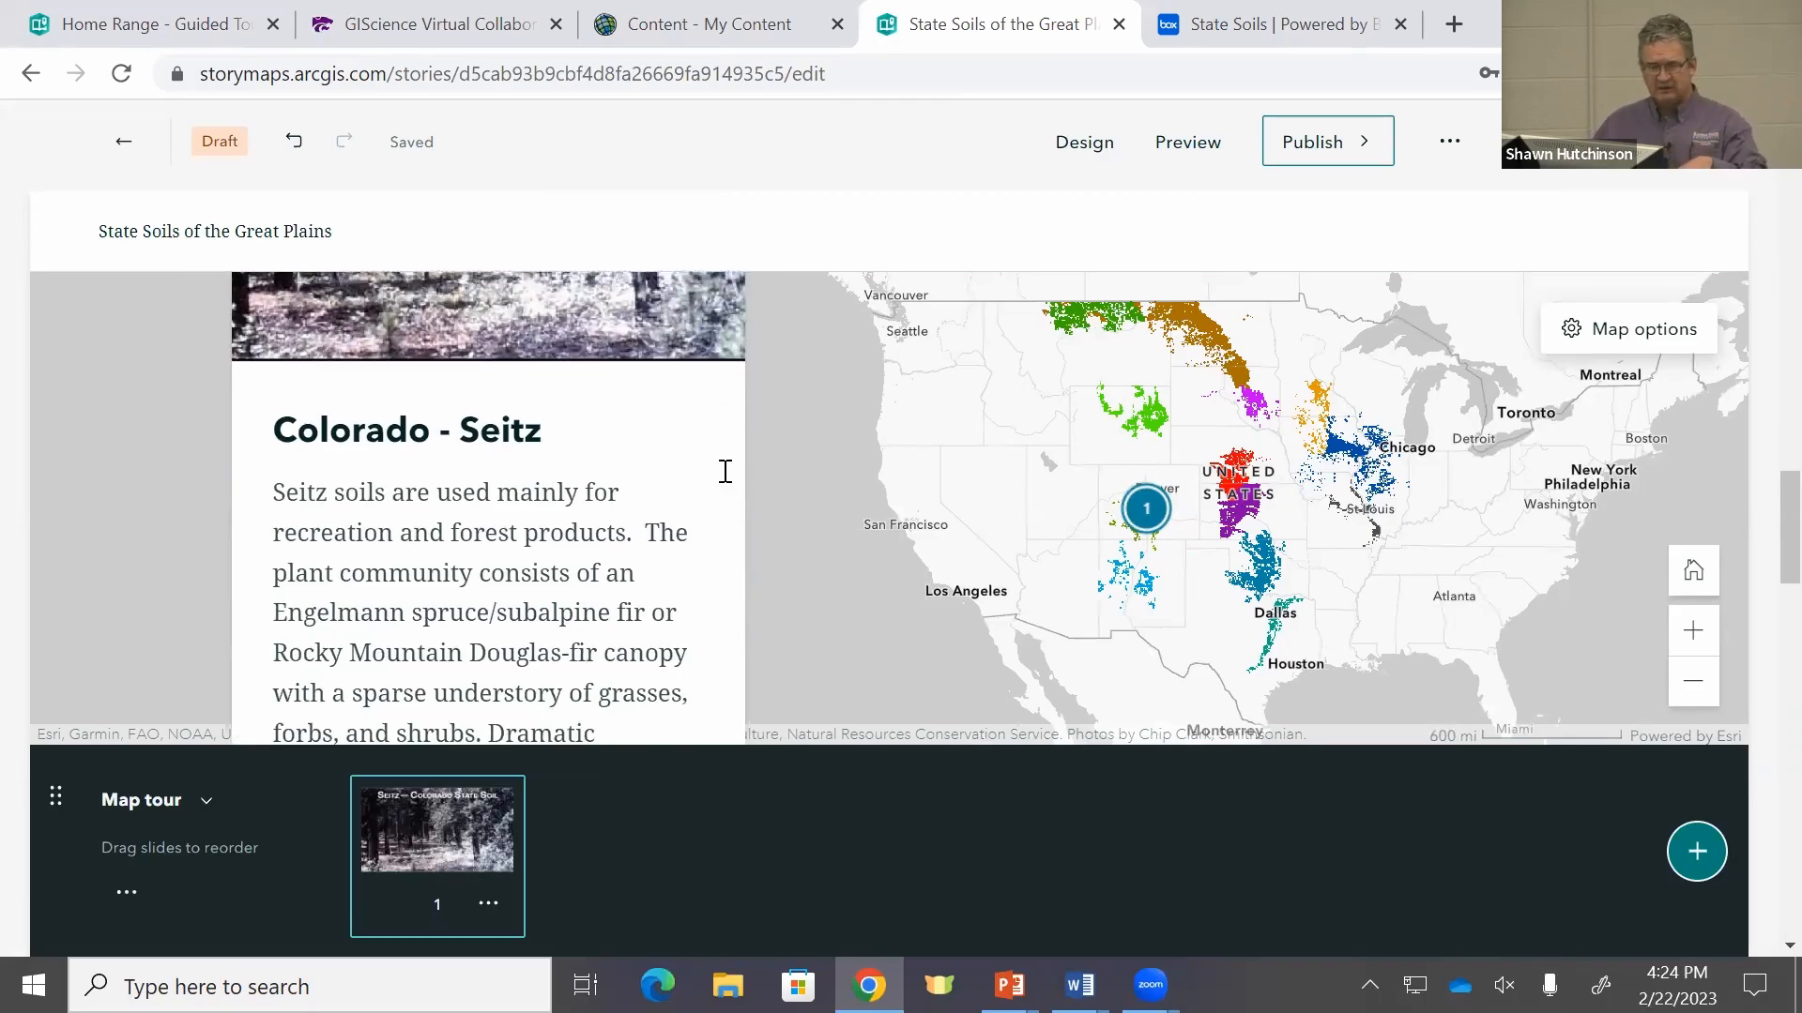
scroll(725, 471, down, 2)
scroll(671, 482, down, 3)
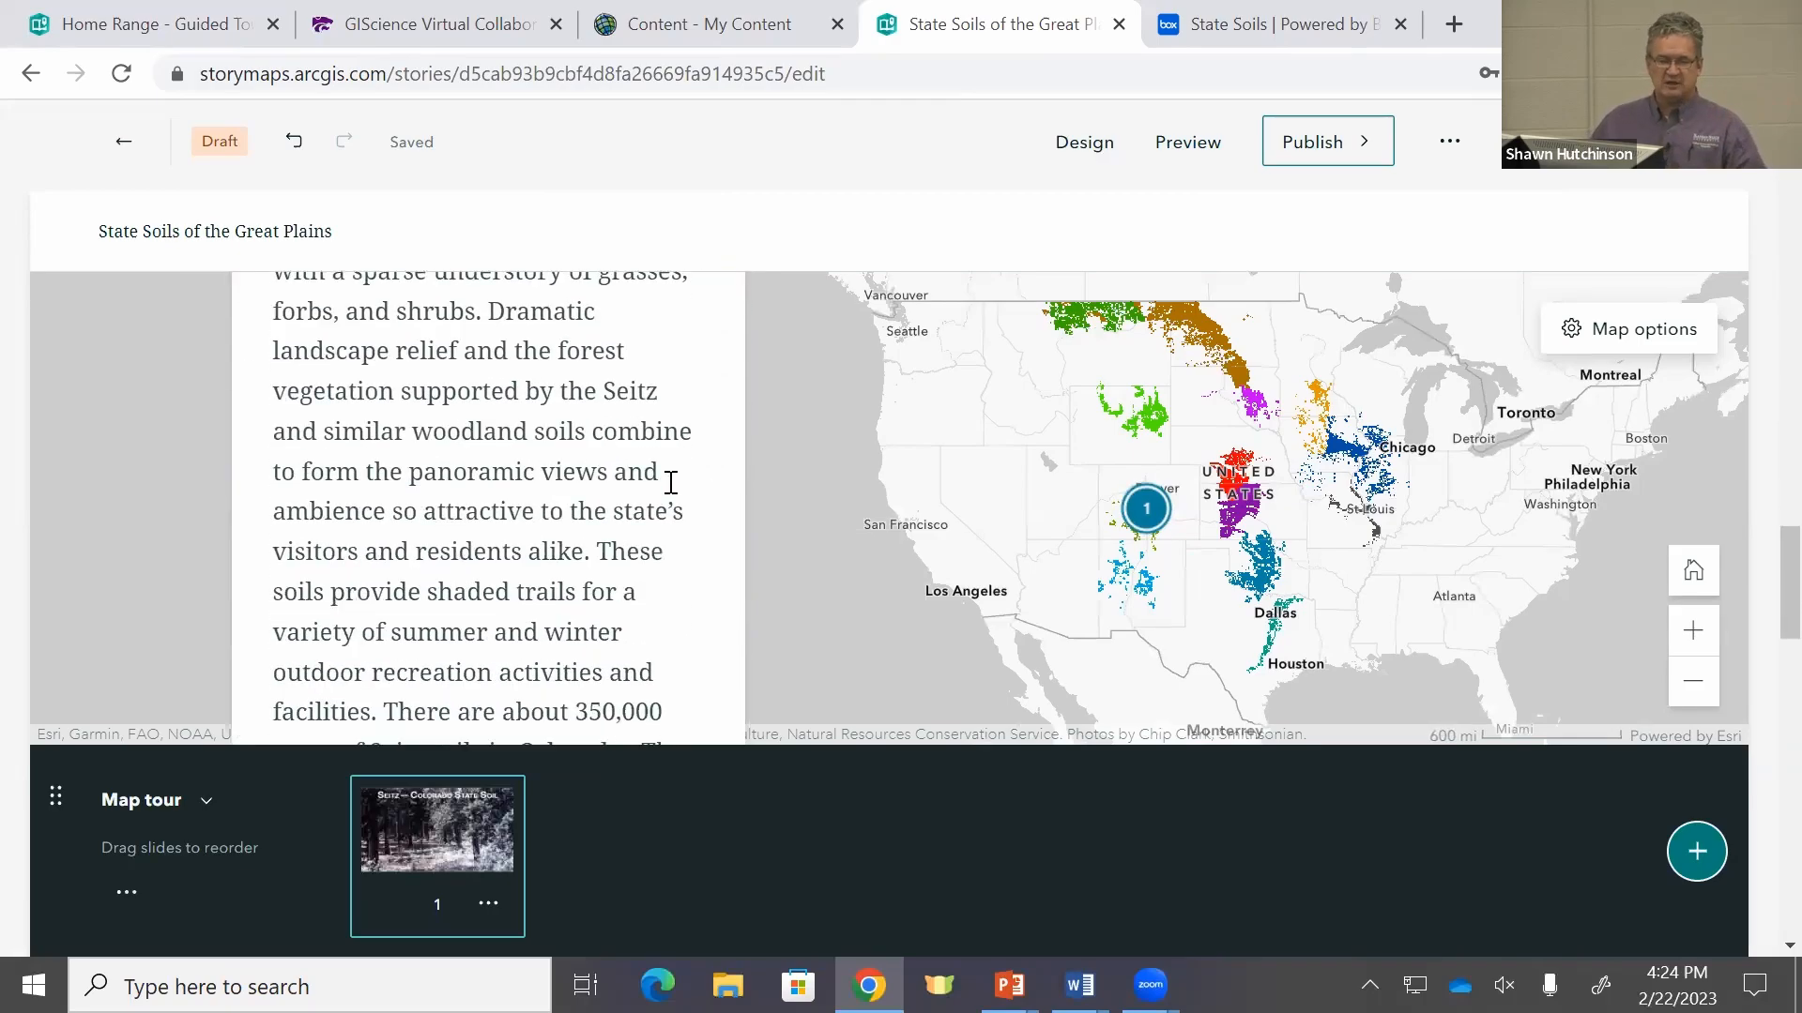
scroll(671, 482, down, 3)
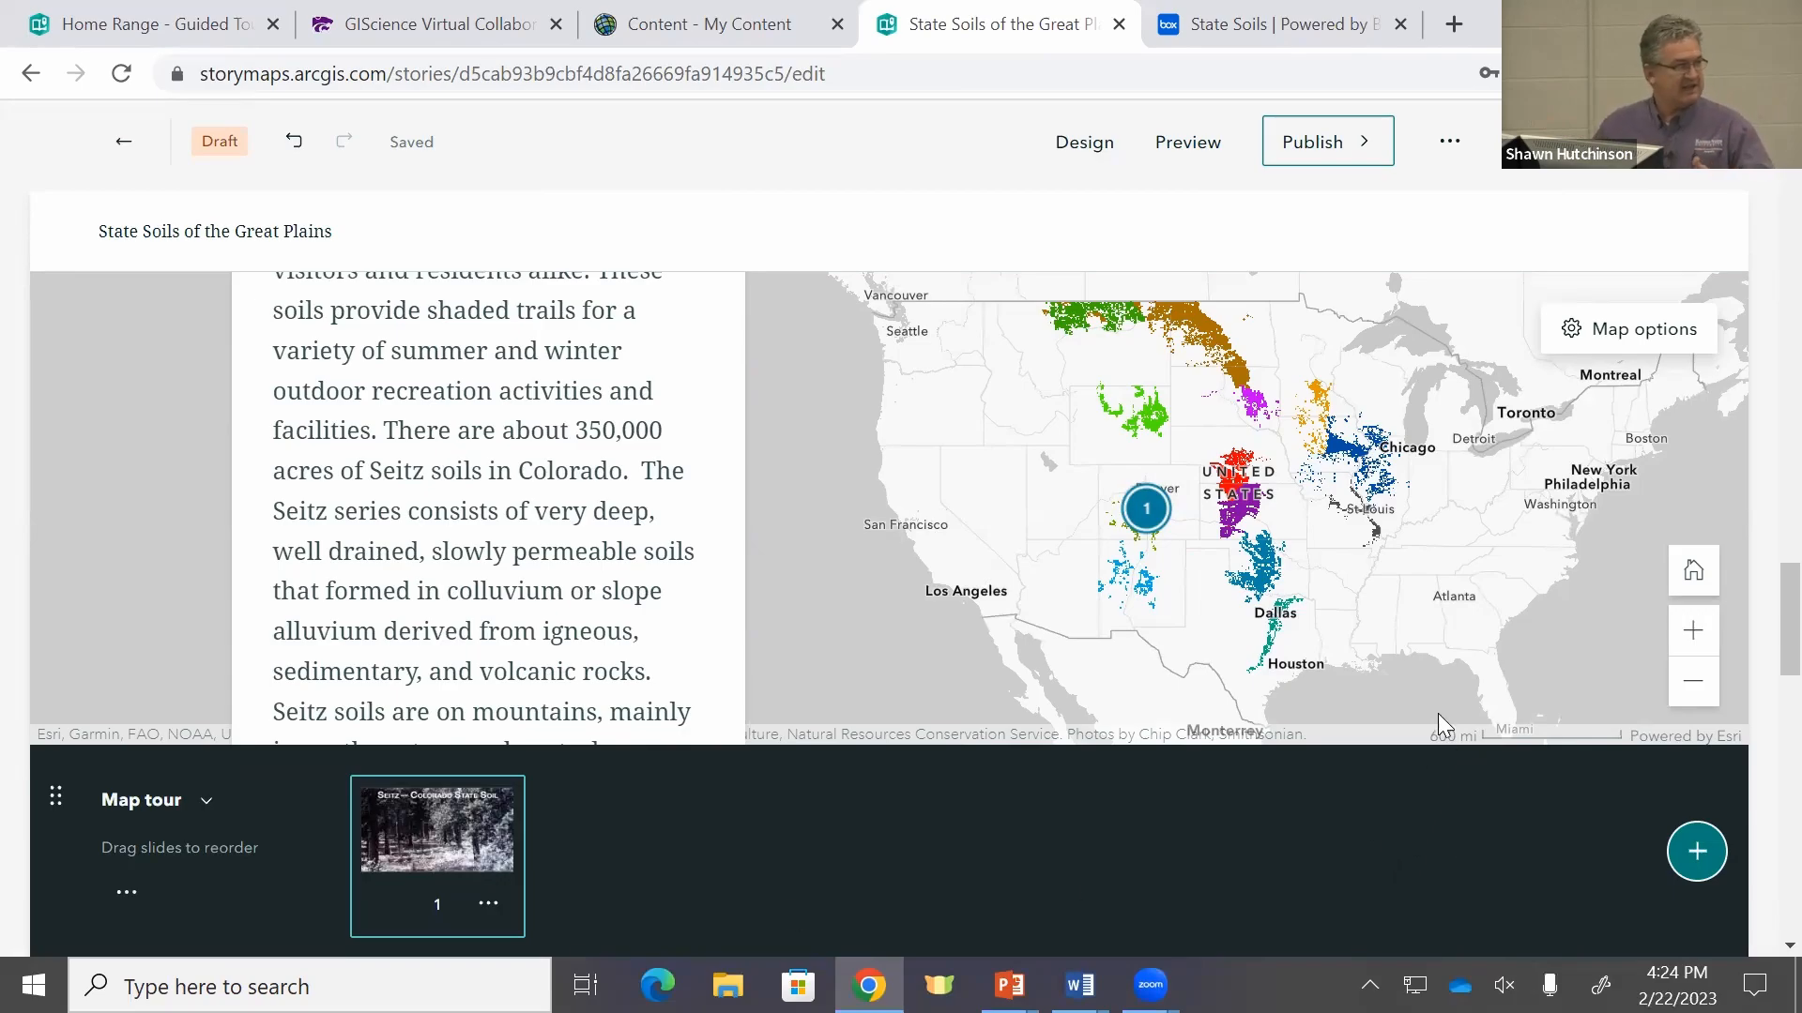
click(1695, 856)
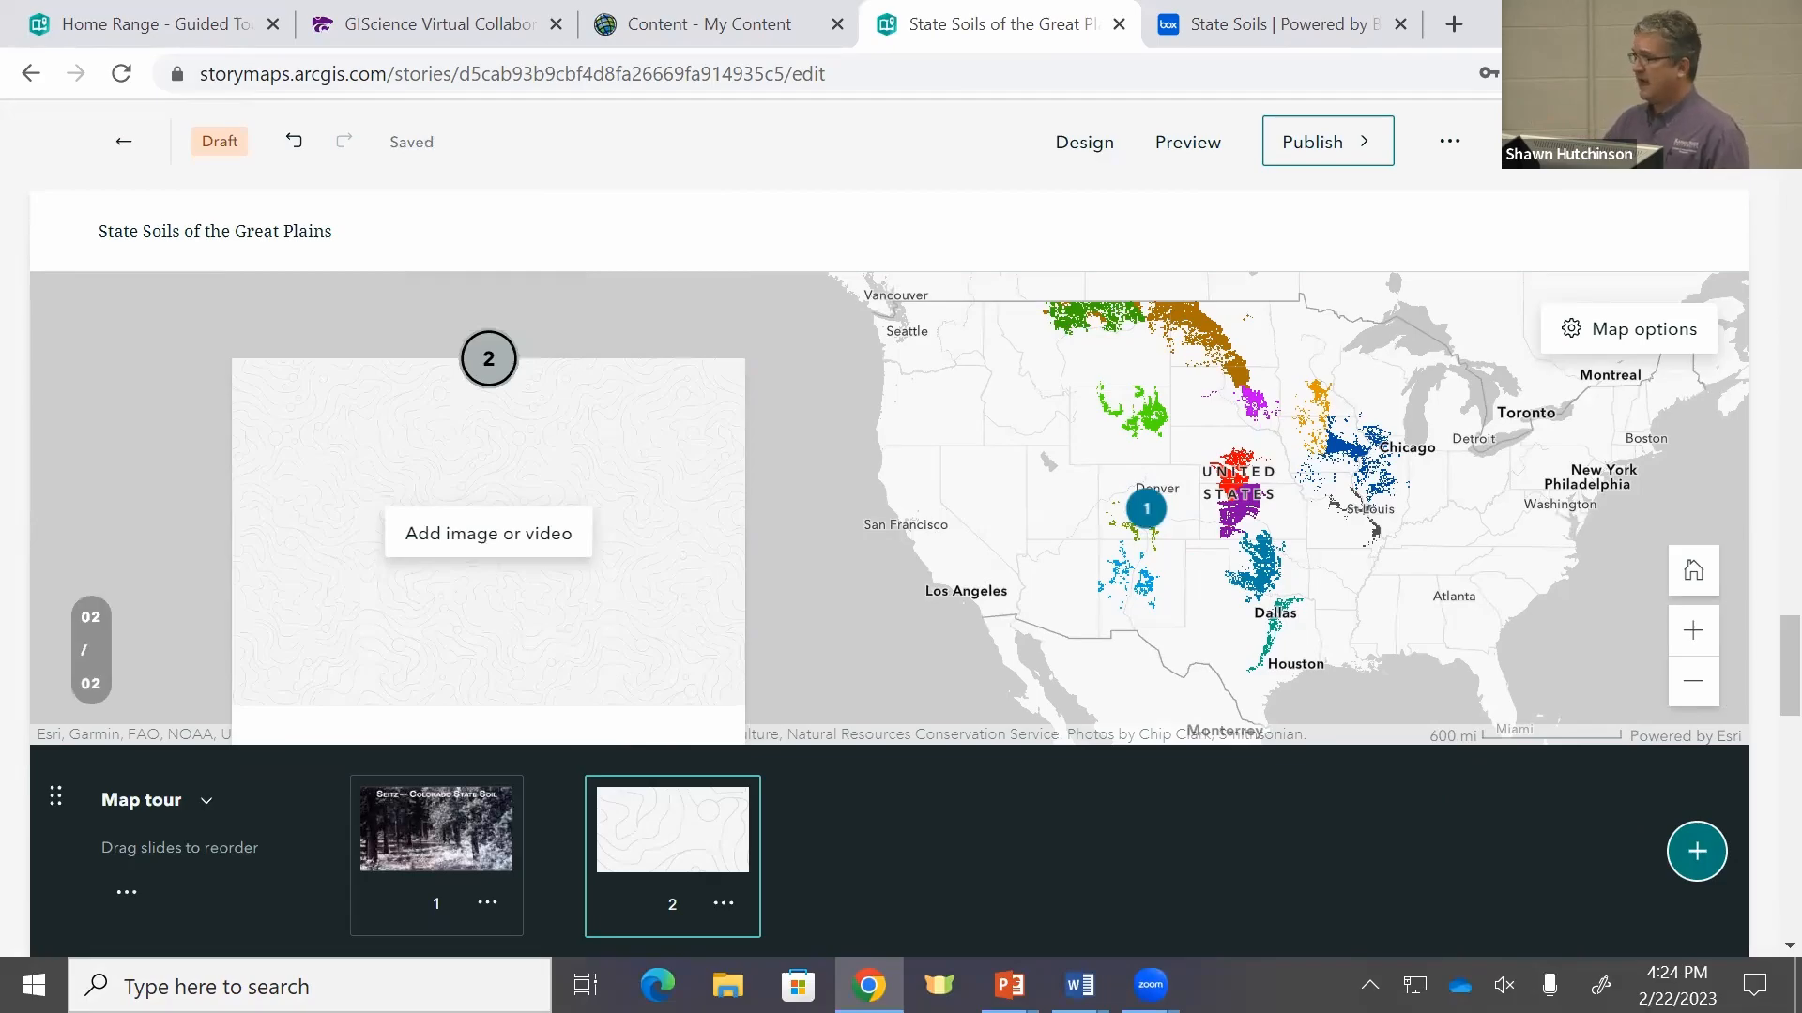
Step: Title the second stop "Iowa - Tama" and paste the Tama series text from the Word document as its description
scroll(357, 653, down, 3)
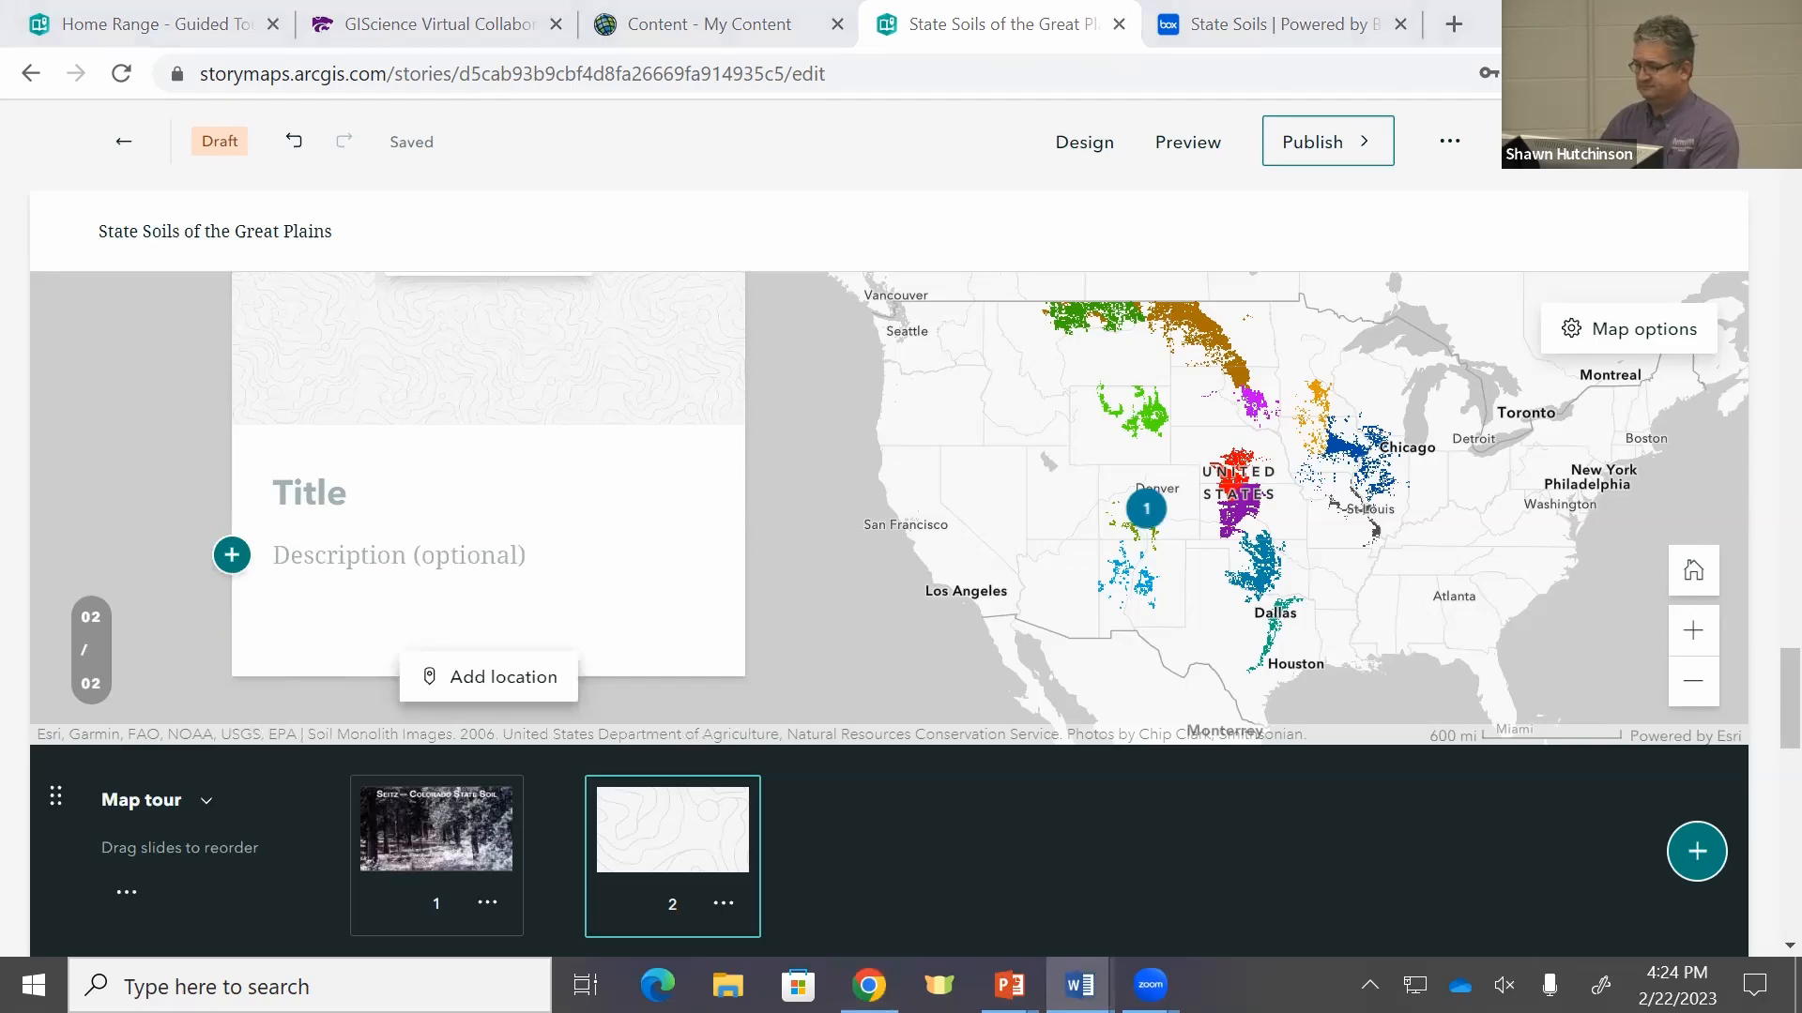
click(347, 484)
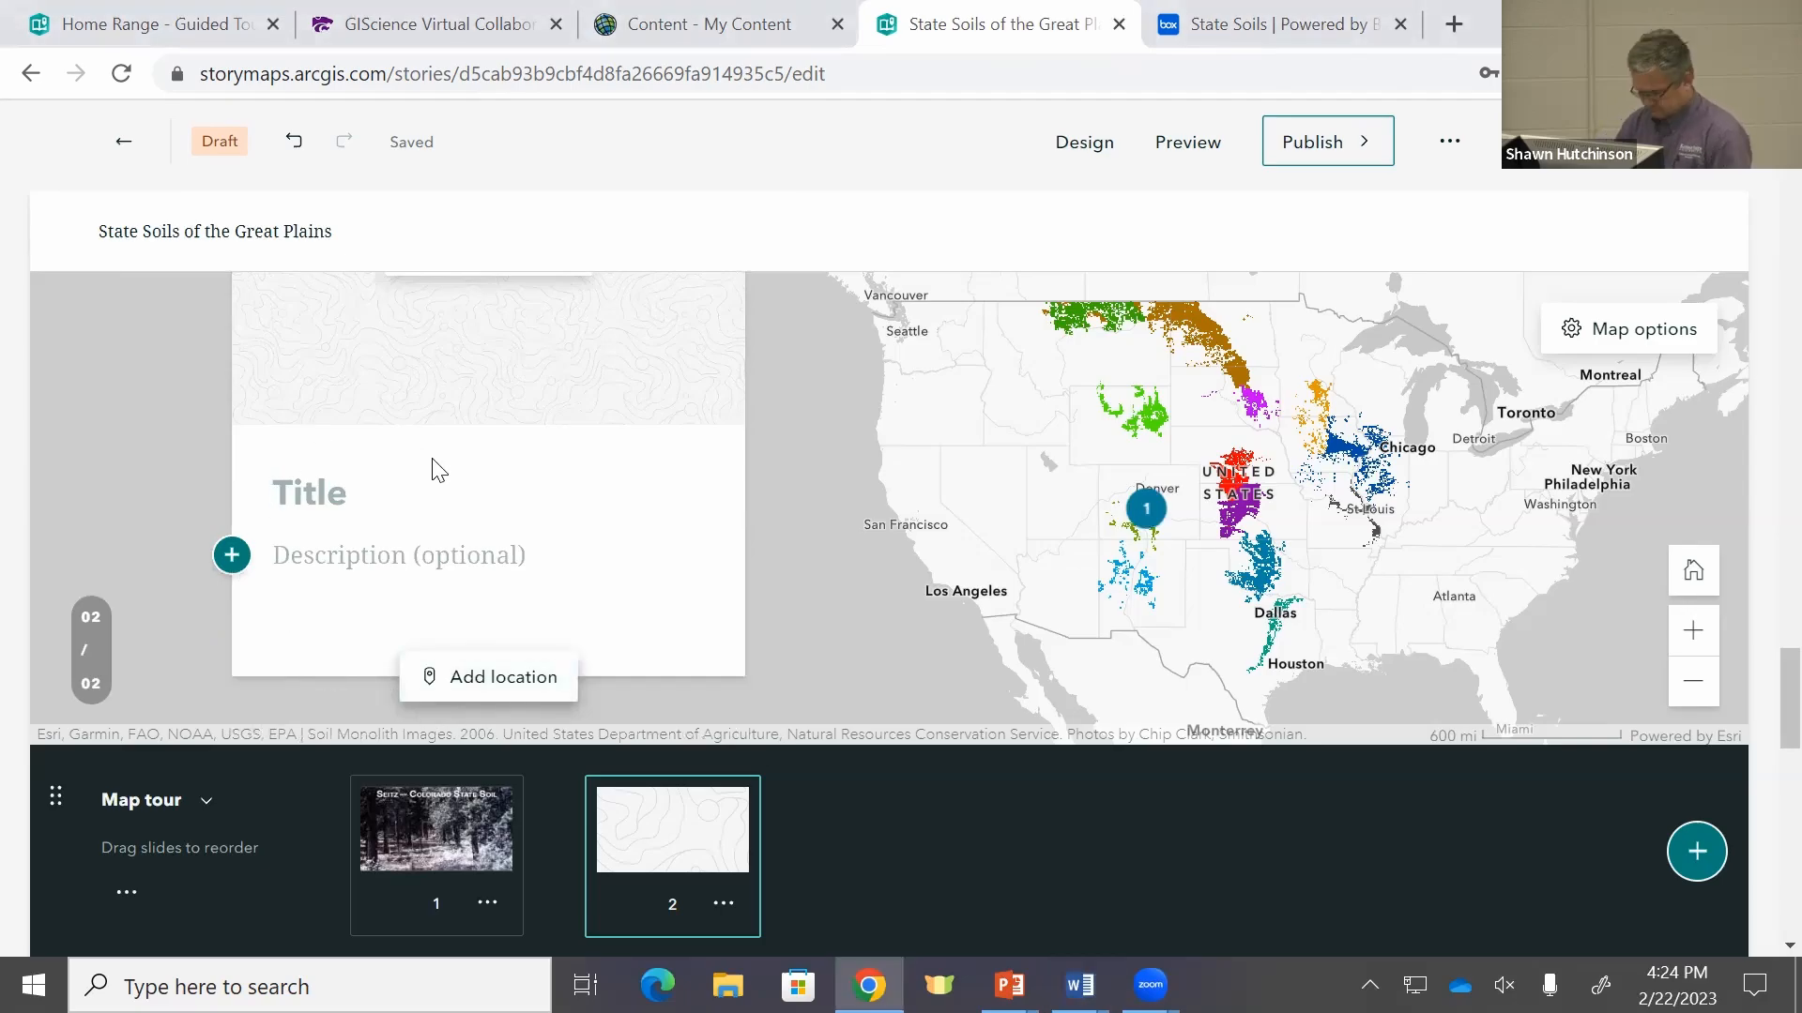
text(Iowa - )
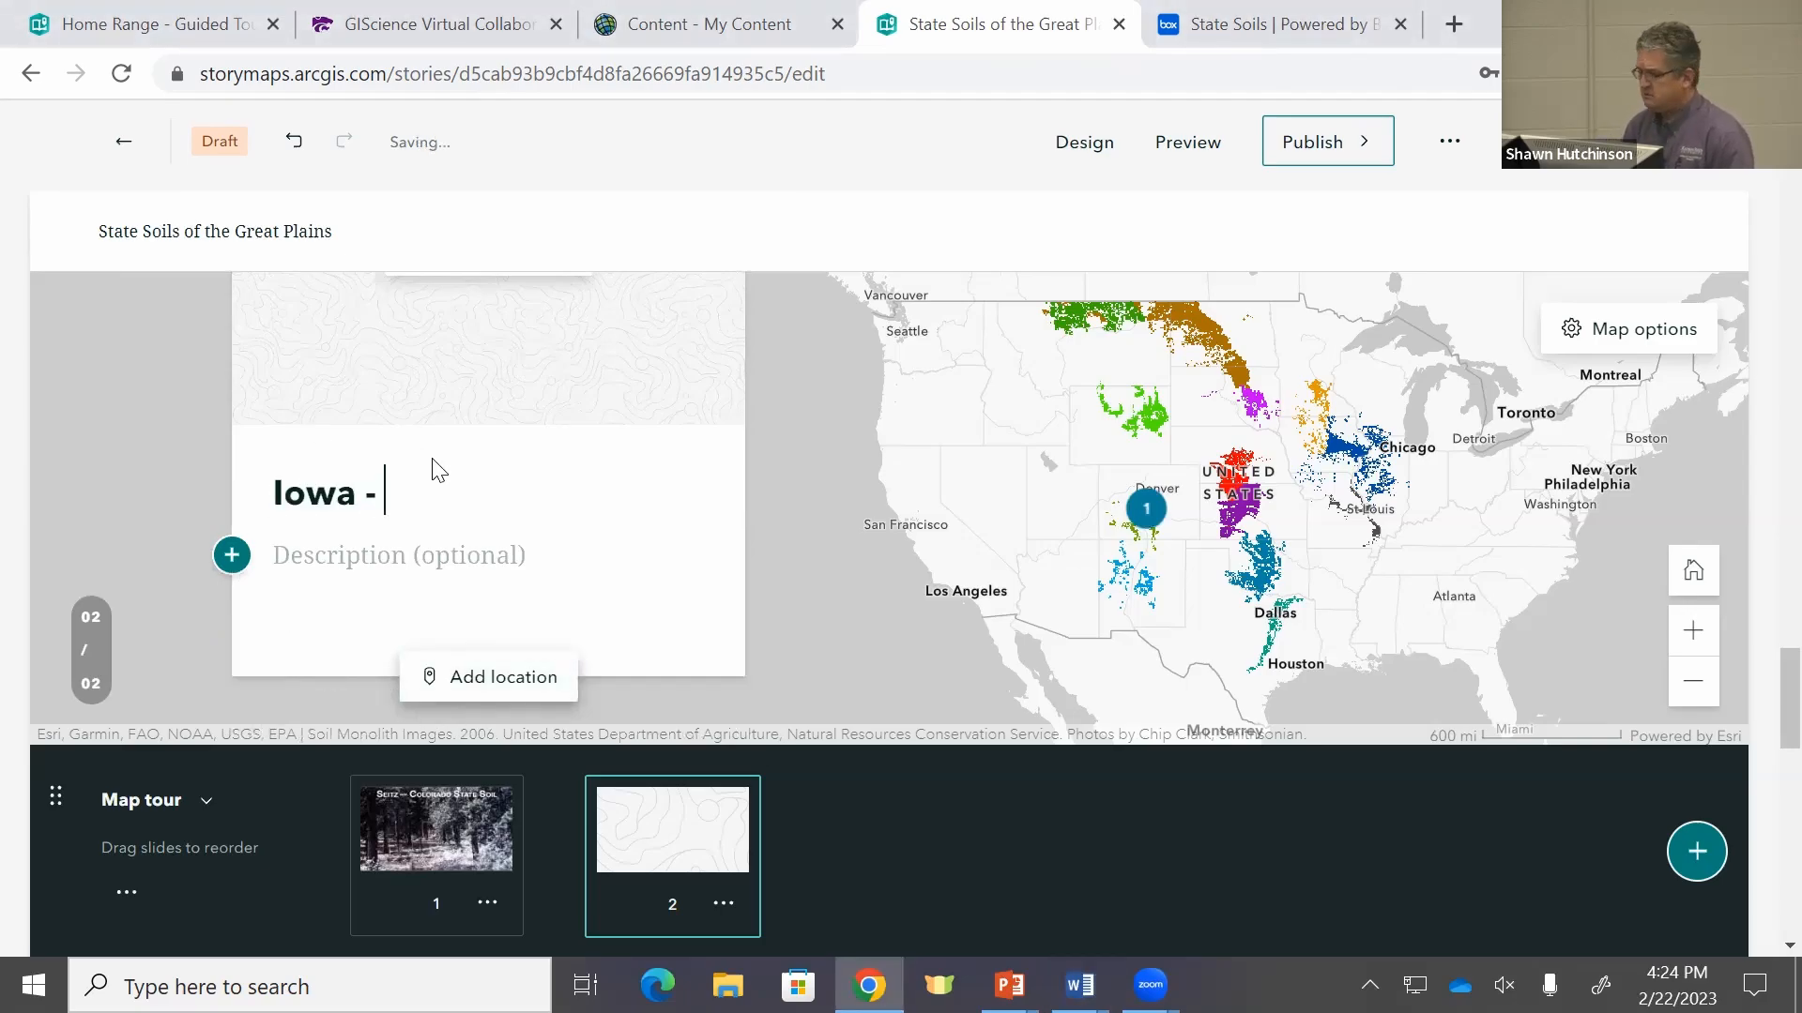
text(Tama)
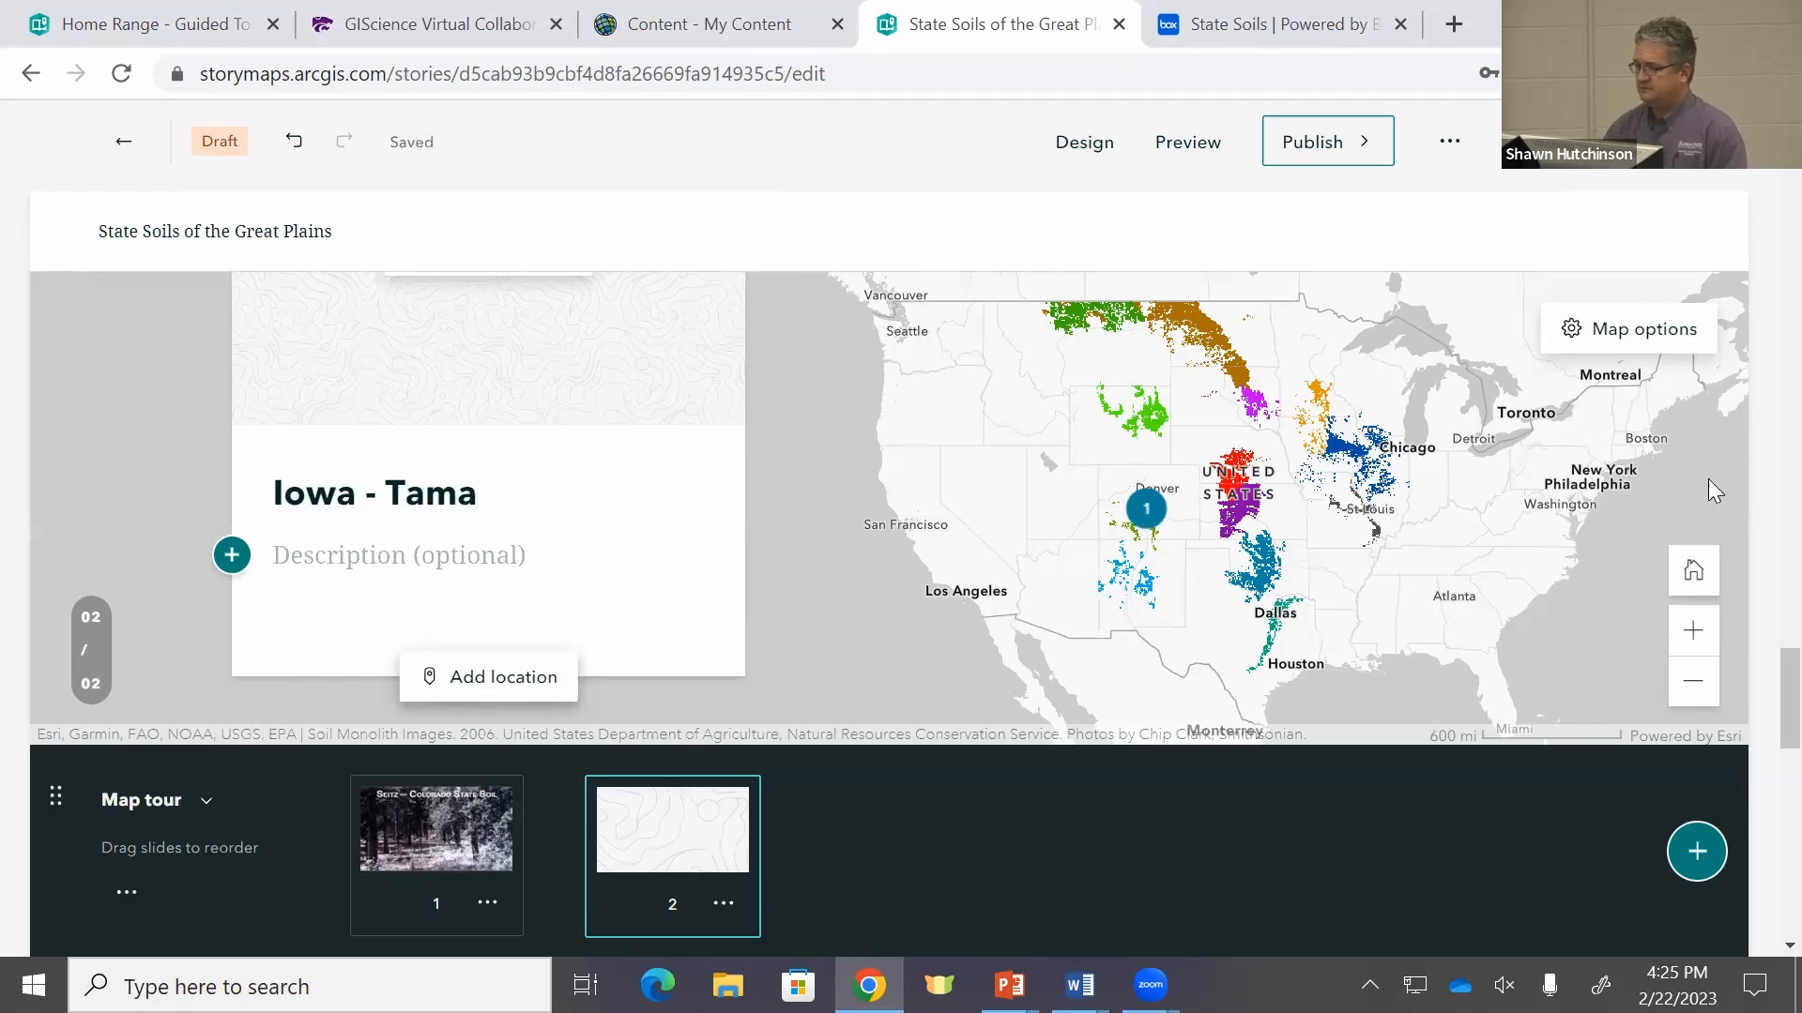
key(alt+Tab)
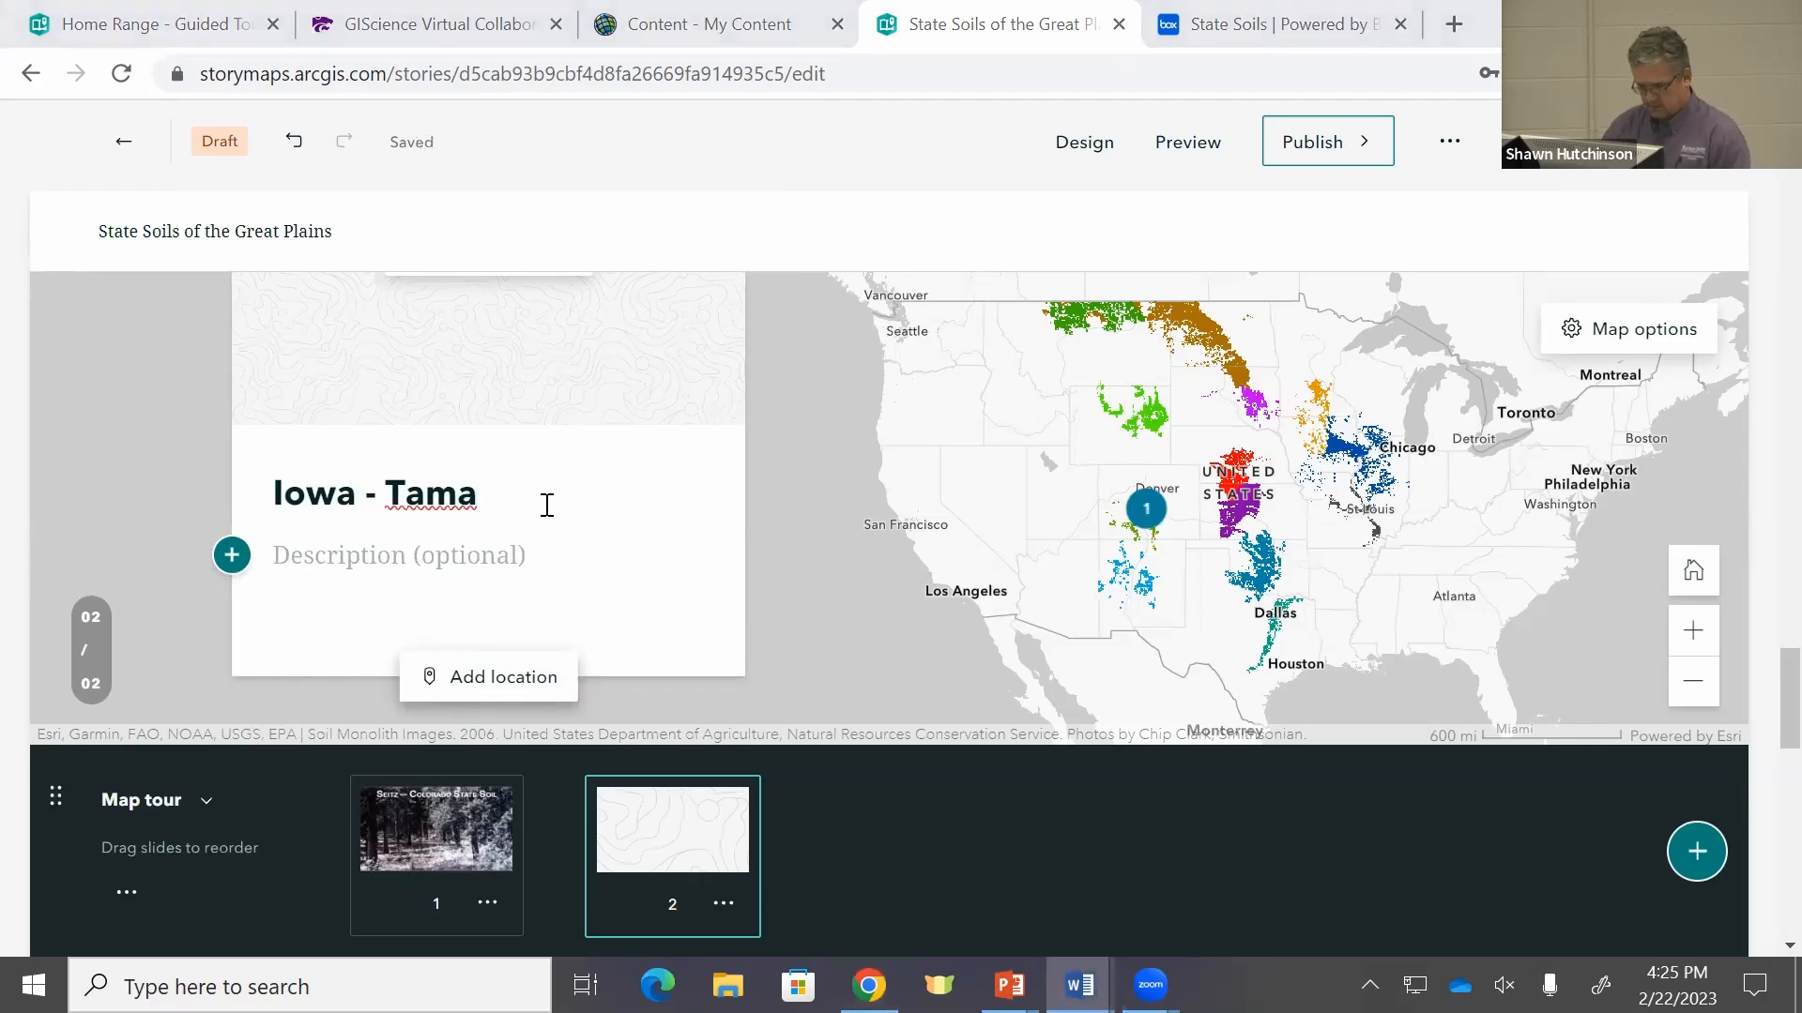
click(431, 552)
key(ctrl+v)
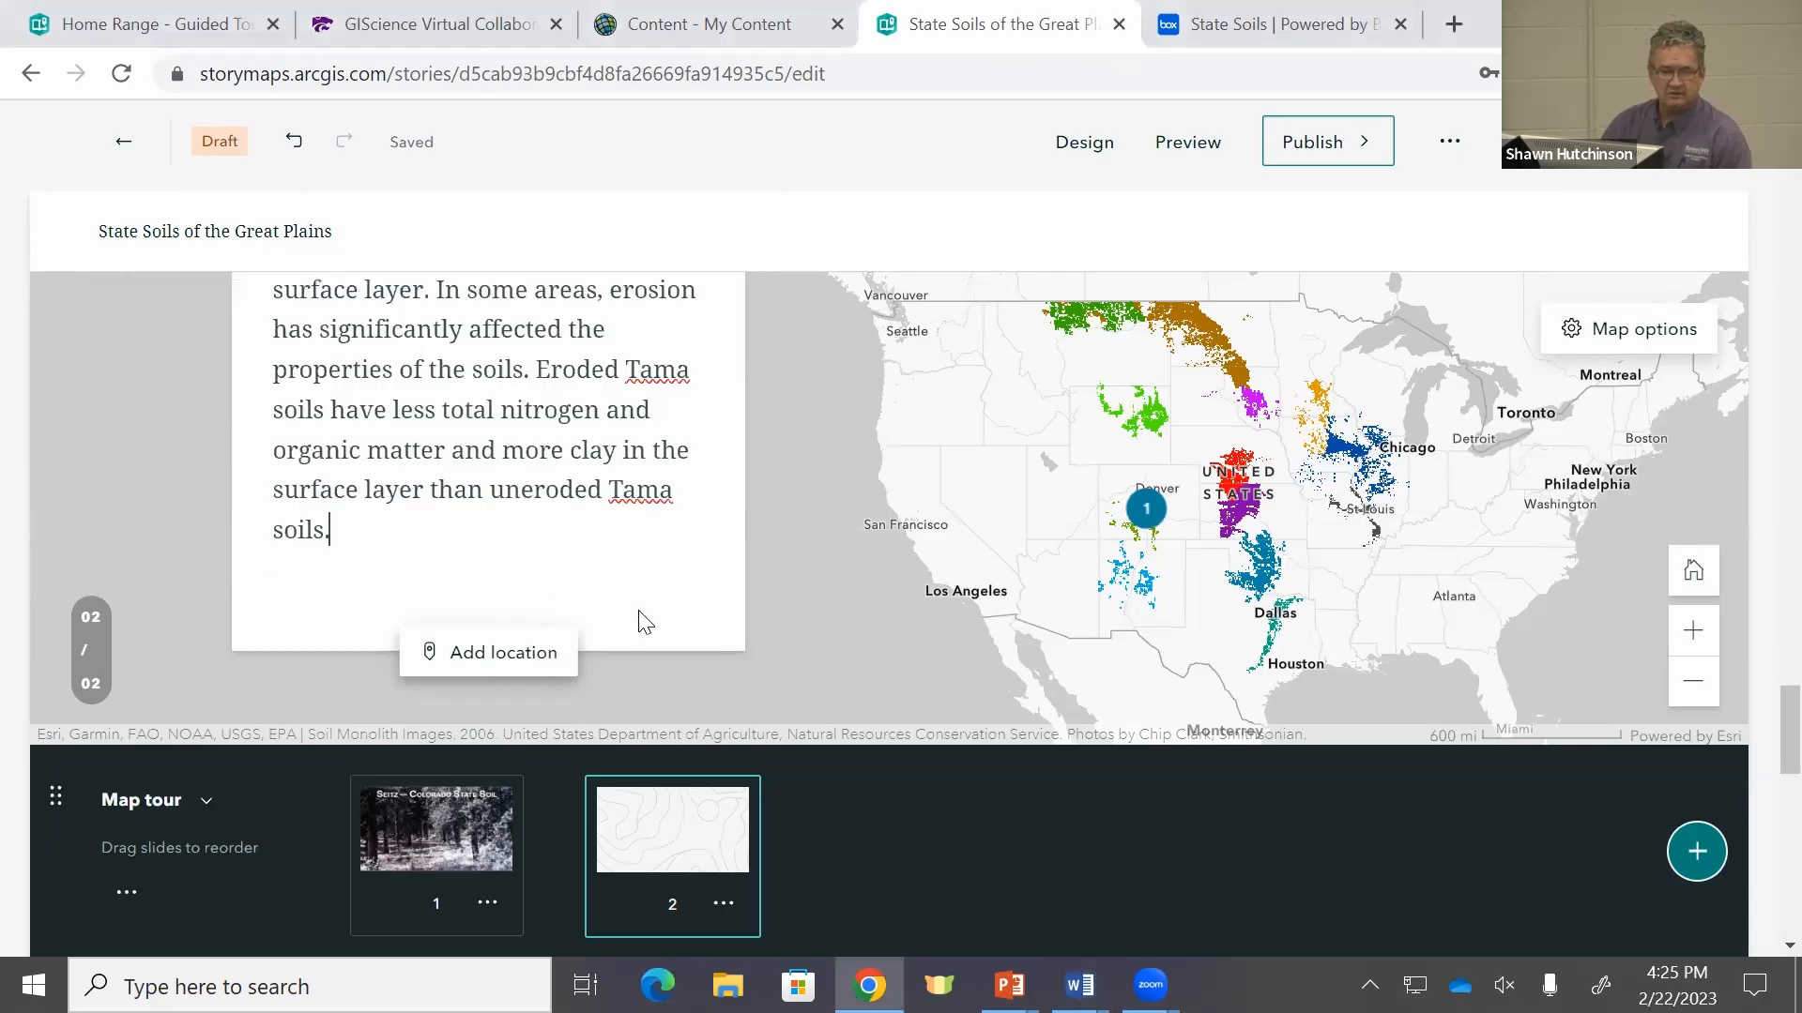
Step: Set the Iowa stop's location on the blue soil area northeast of Des Moines, keeping the map tour zoom setting
click(502, 670)
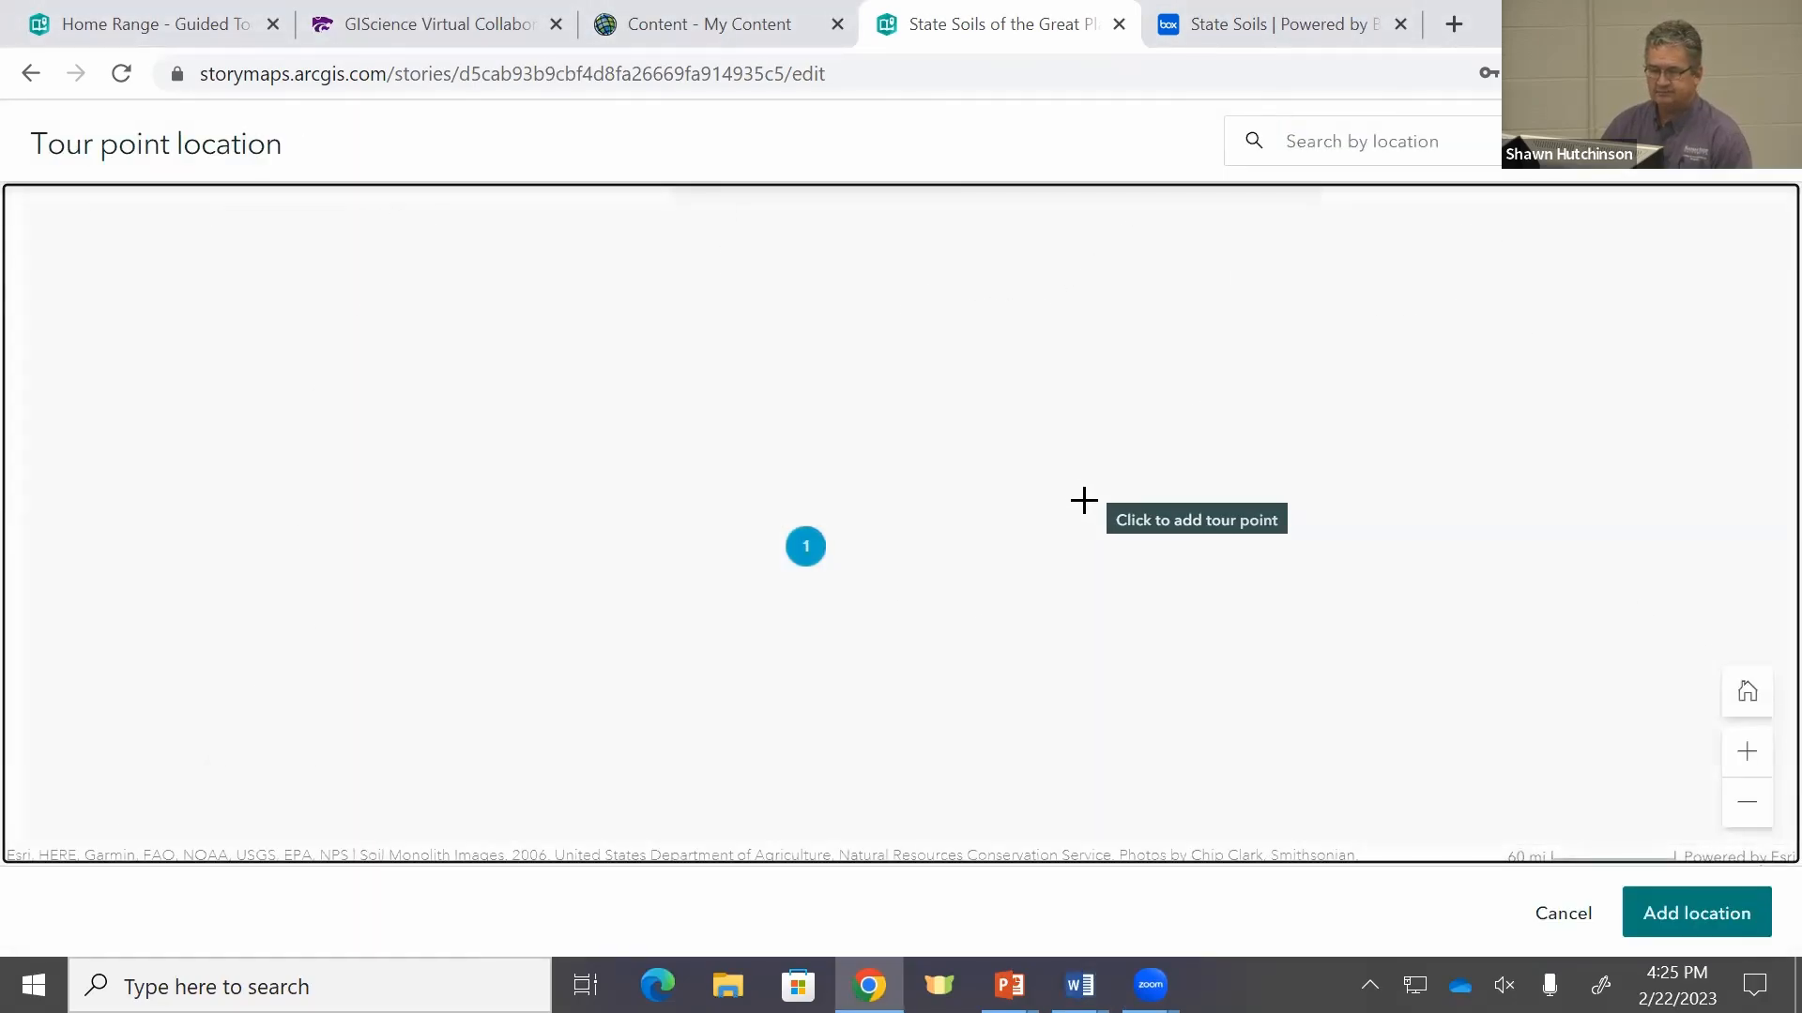
mouse_move(1520, 425)
mouse_down()
mouse_move(781, 761)
mouse_move(293, 866)
mouse_up()
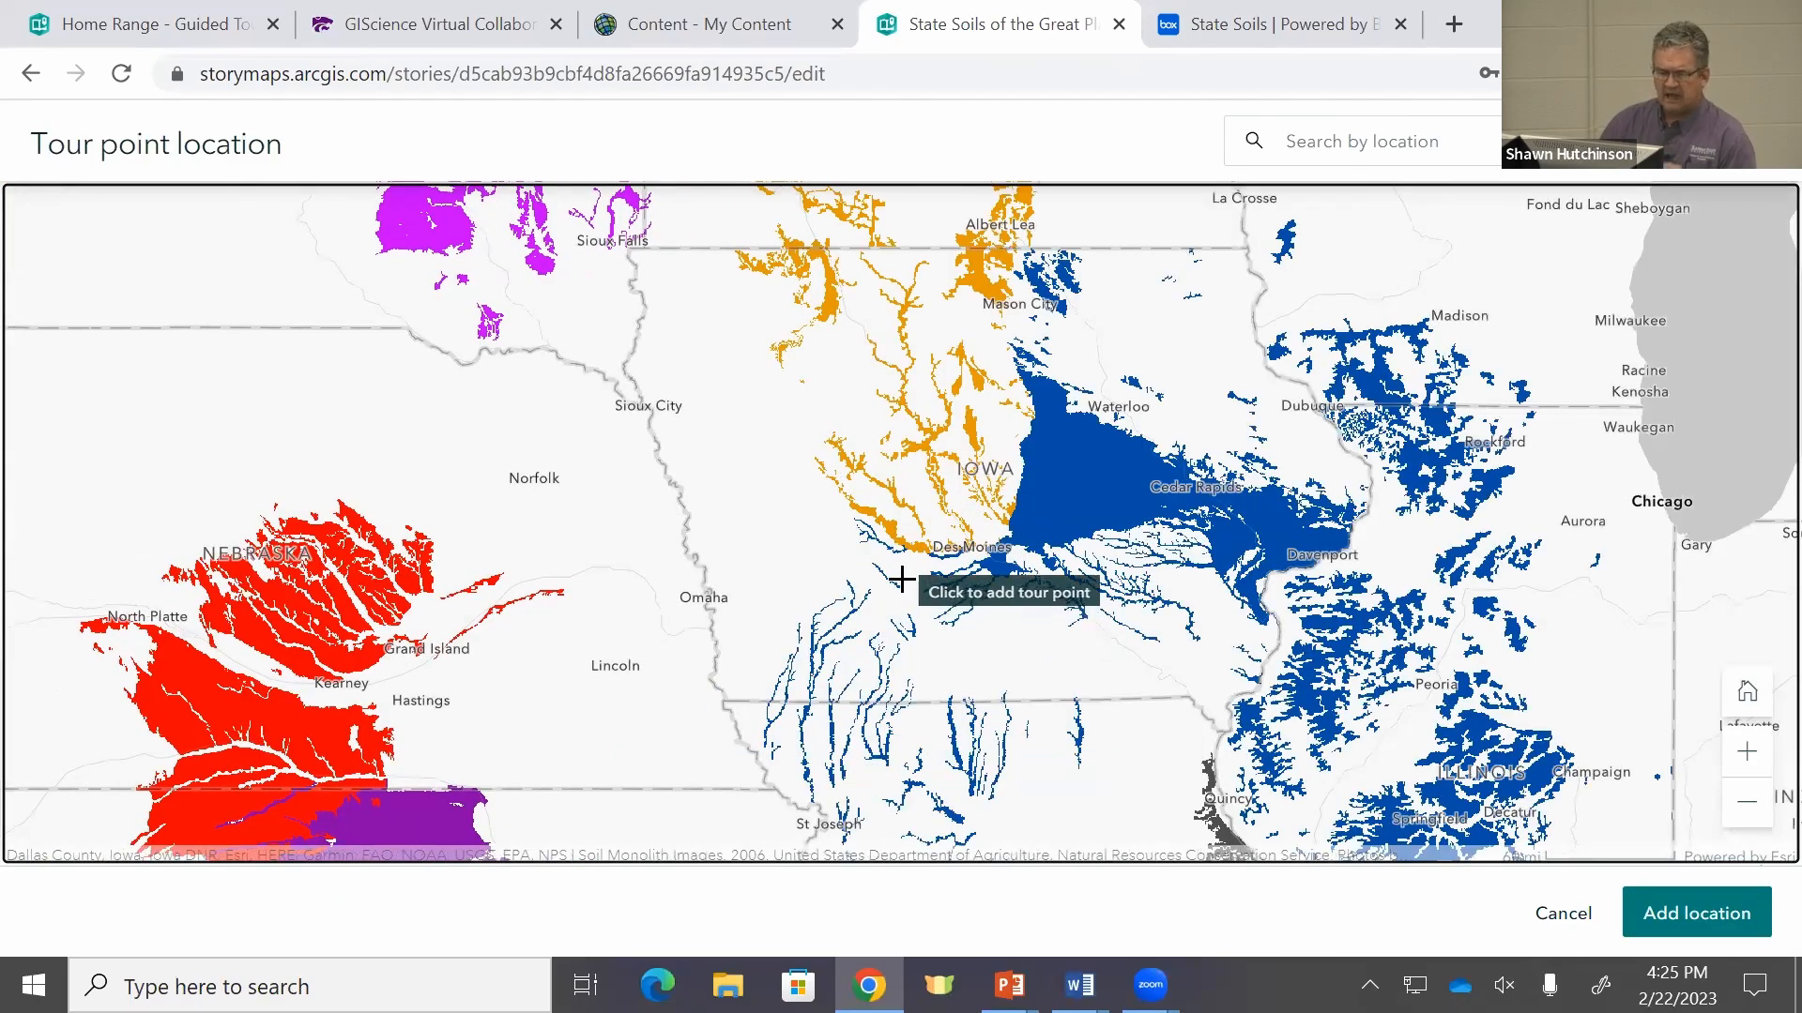
drag(899, 531, 988, 694)
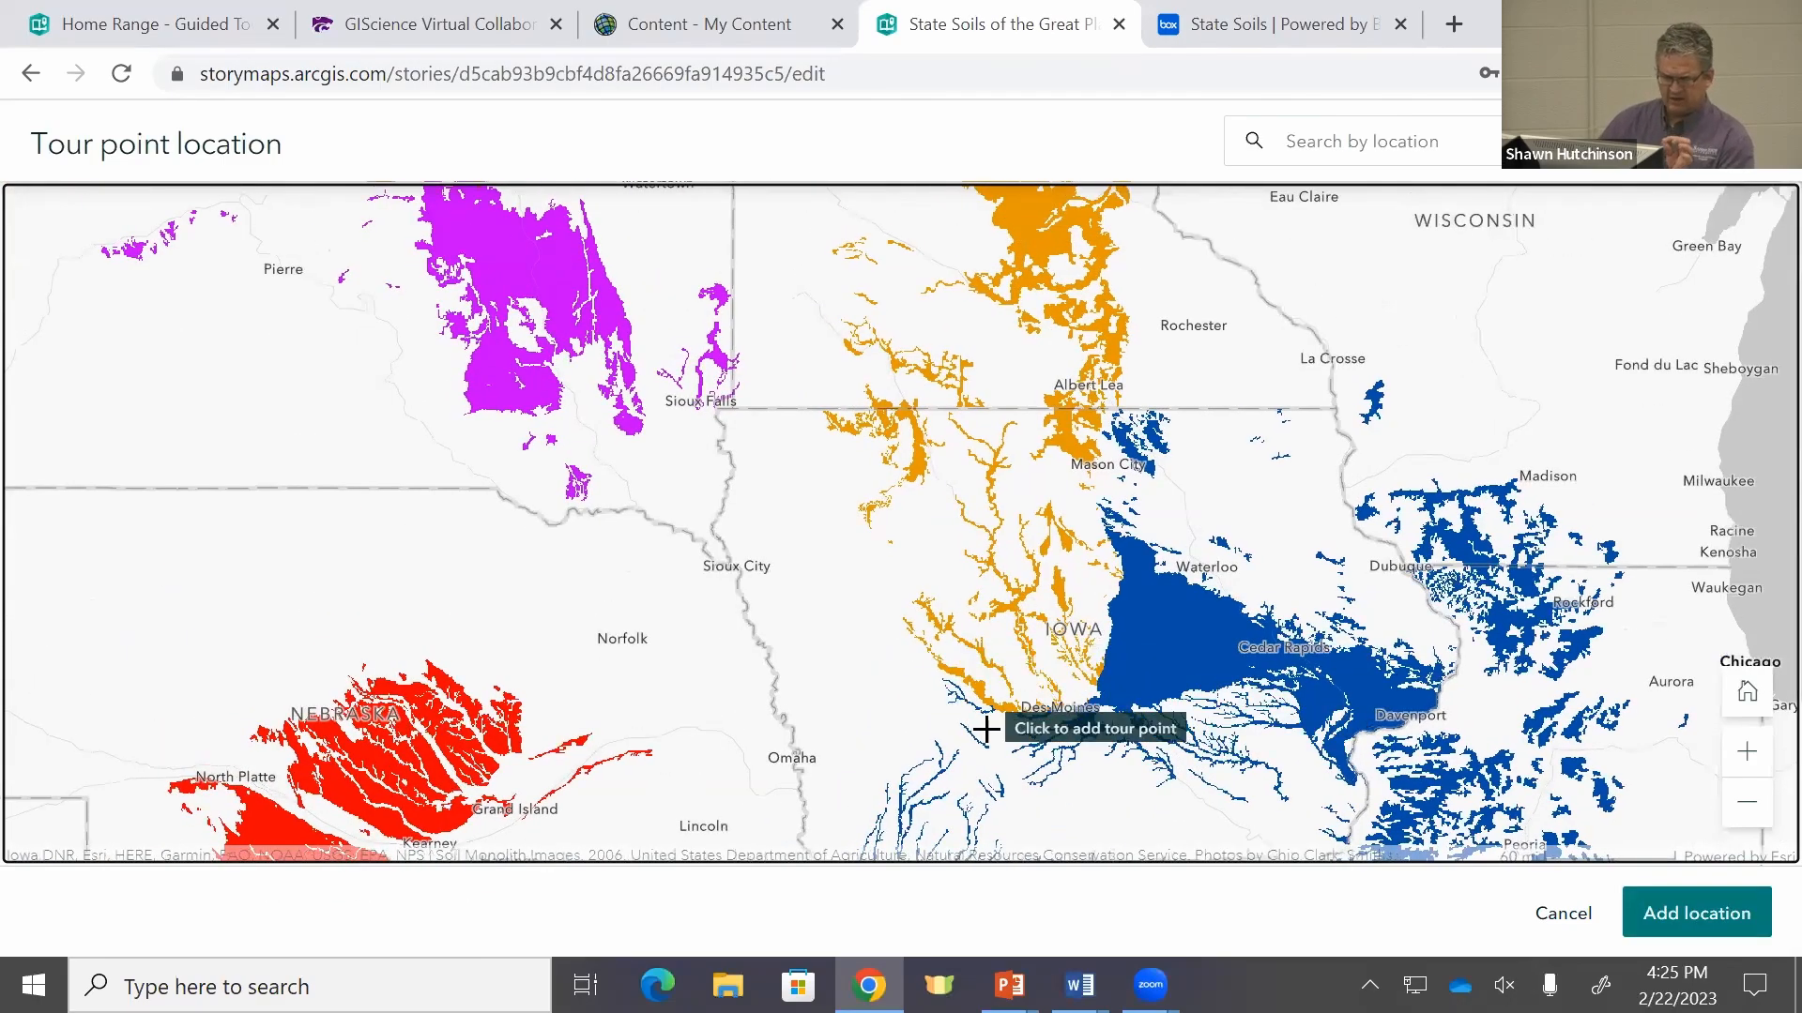
click(1172, 639)
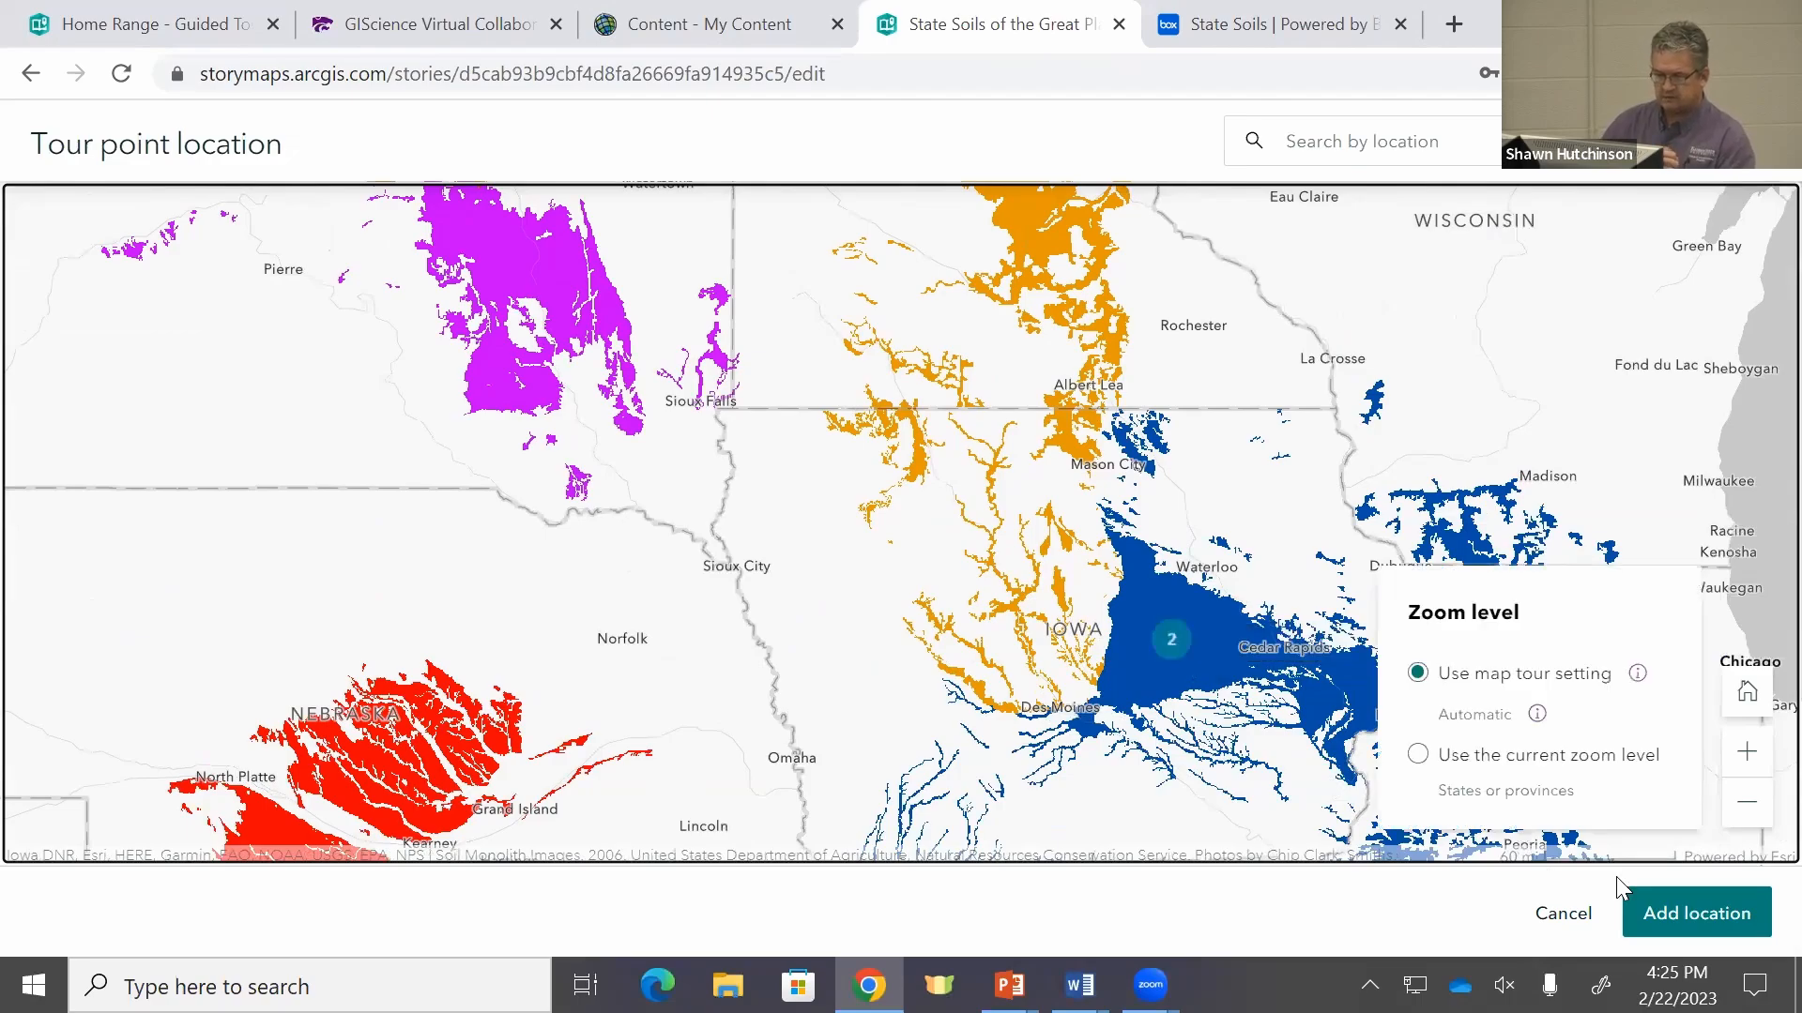
click(1702, 913)
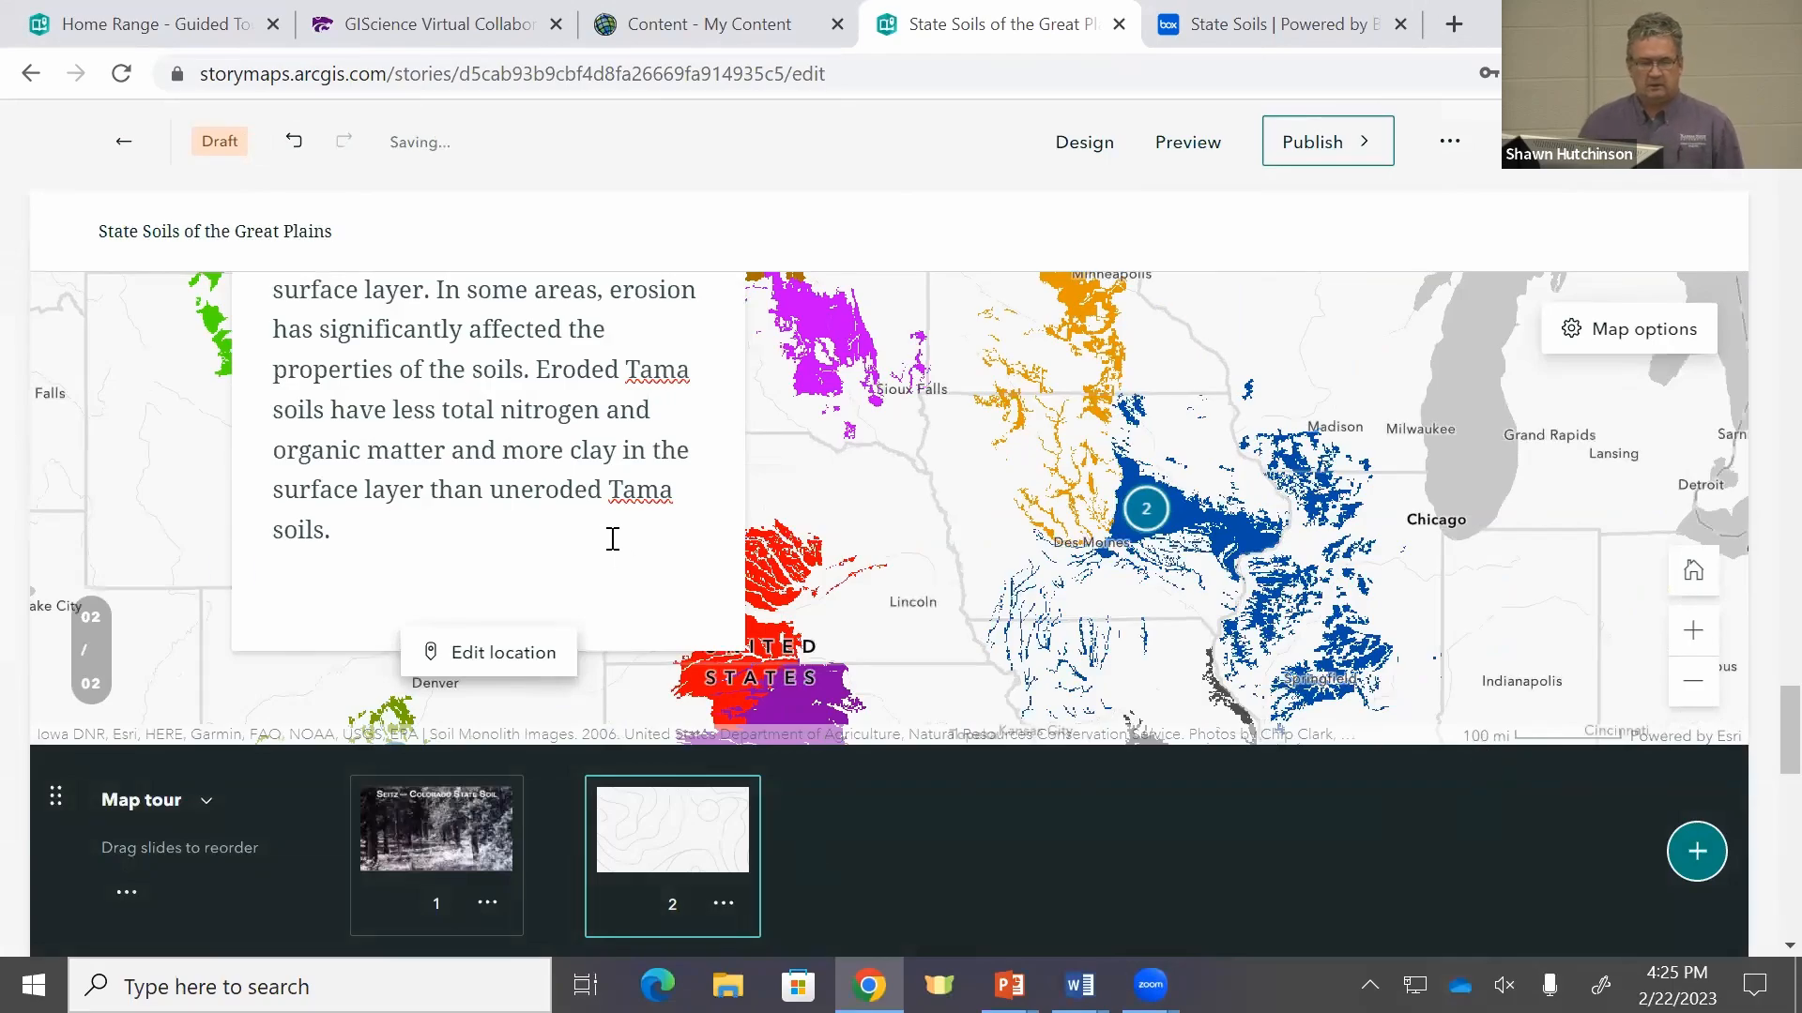
Step: Upload iowa_tama from the DigitalStorytellingWorkshop Images folder and add it as the Iowa stop's image
scroll(434, 460, up, 10)
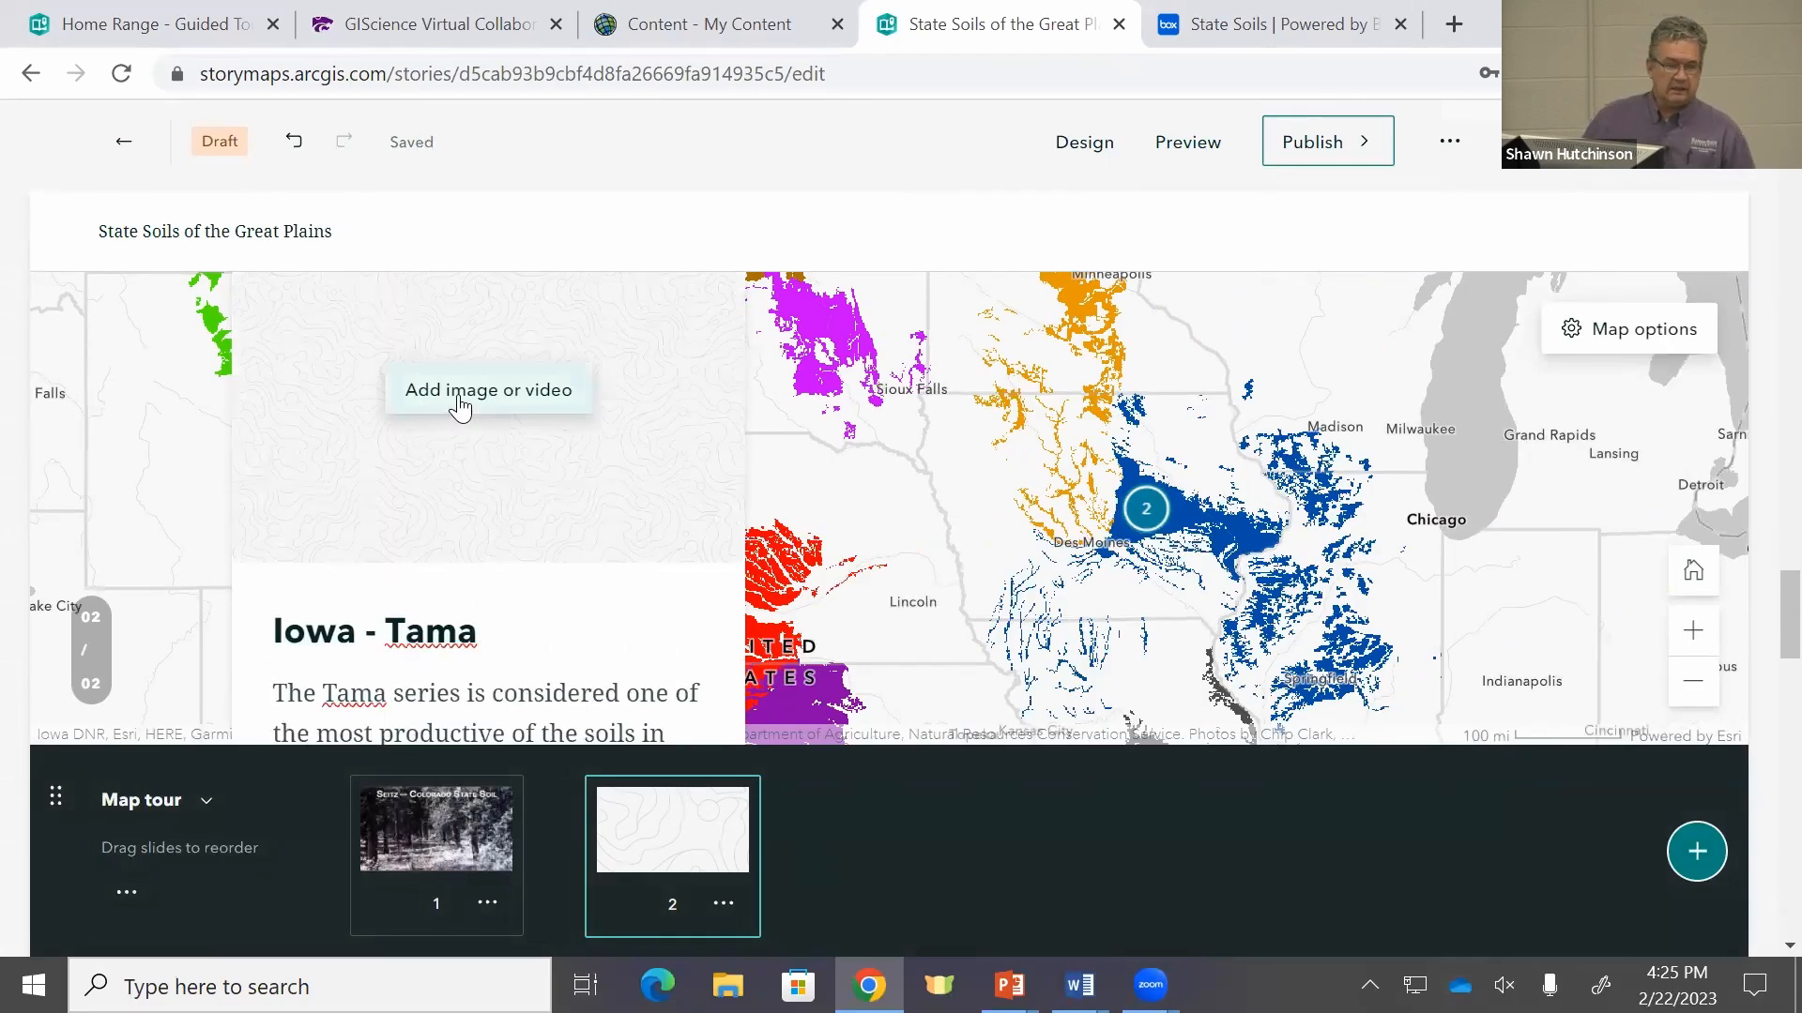
click(469, 398)
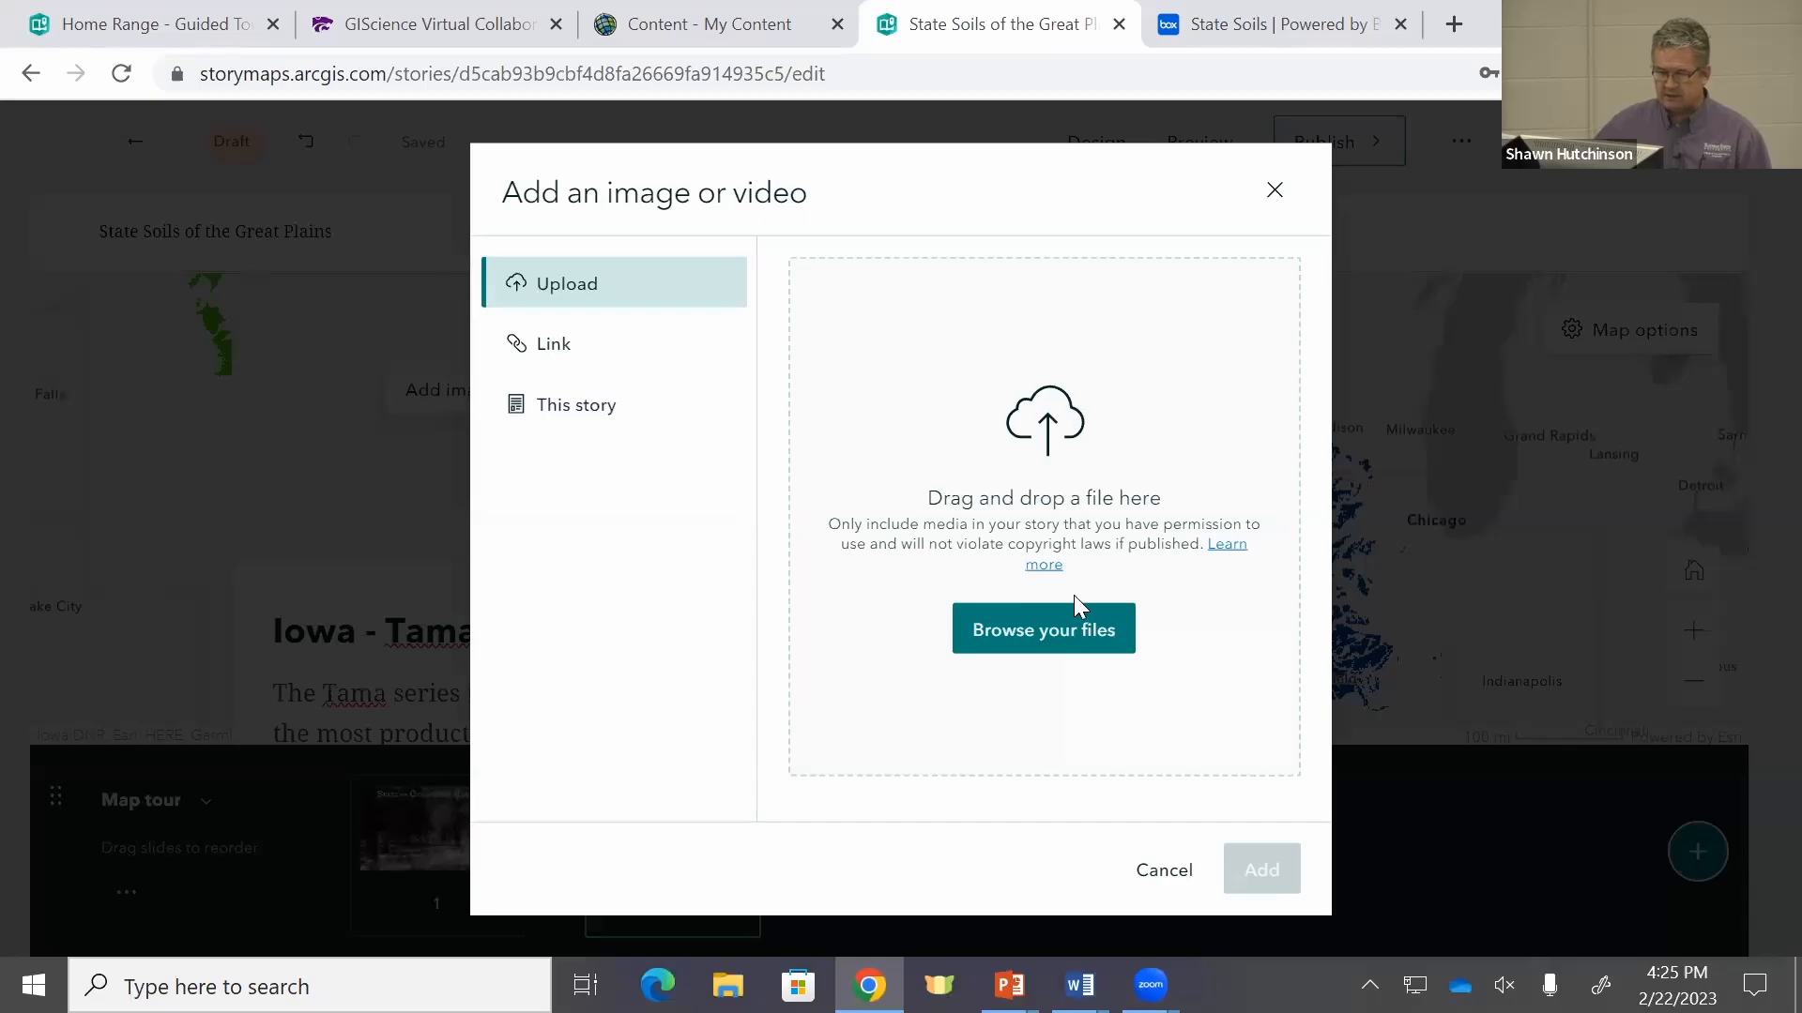
click(1089, 629)
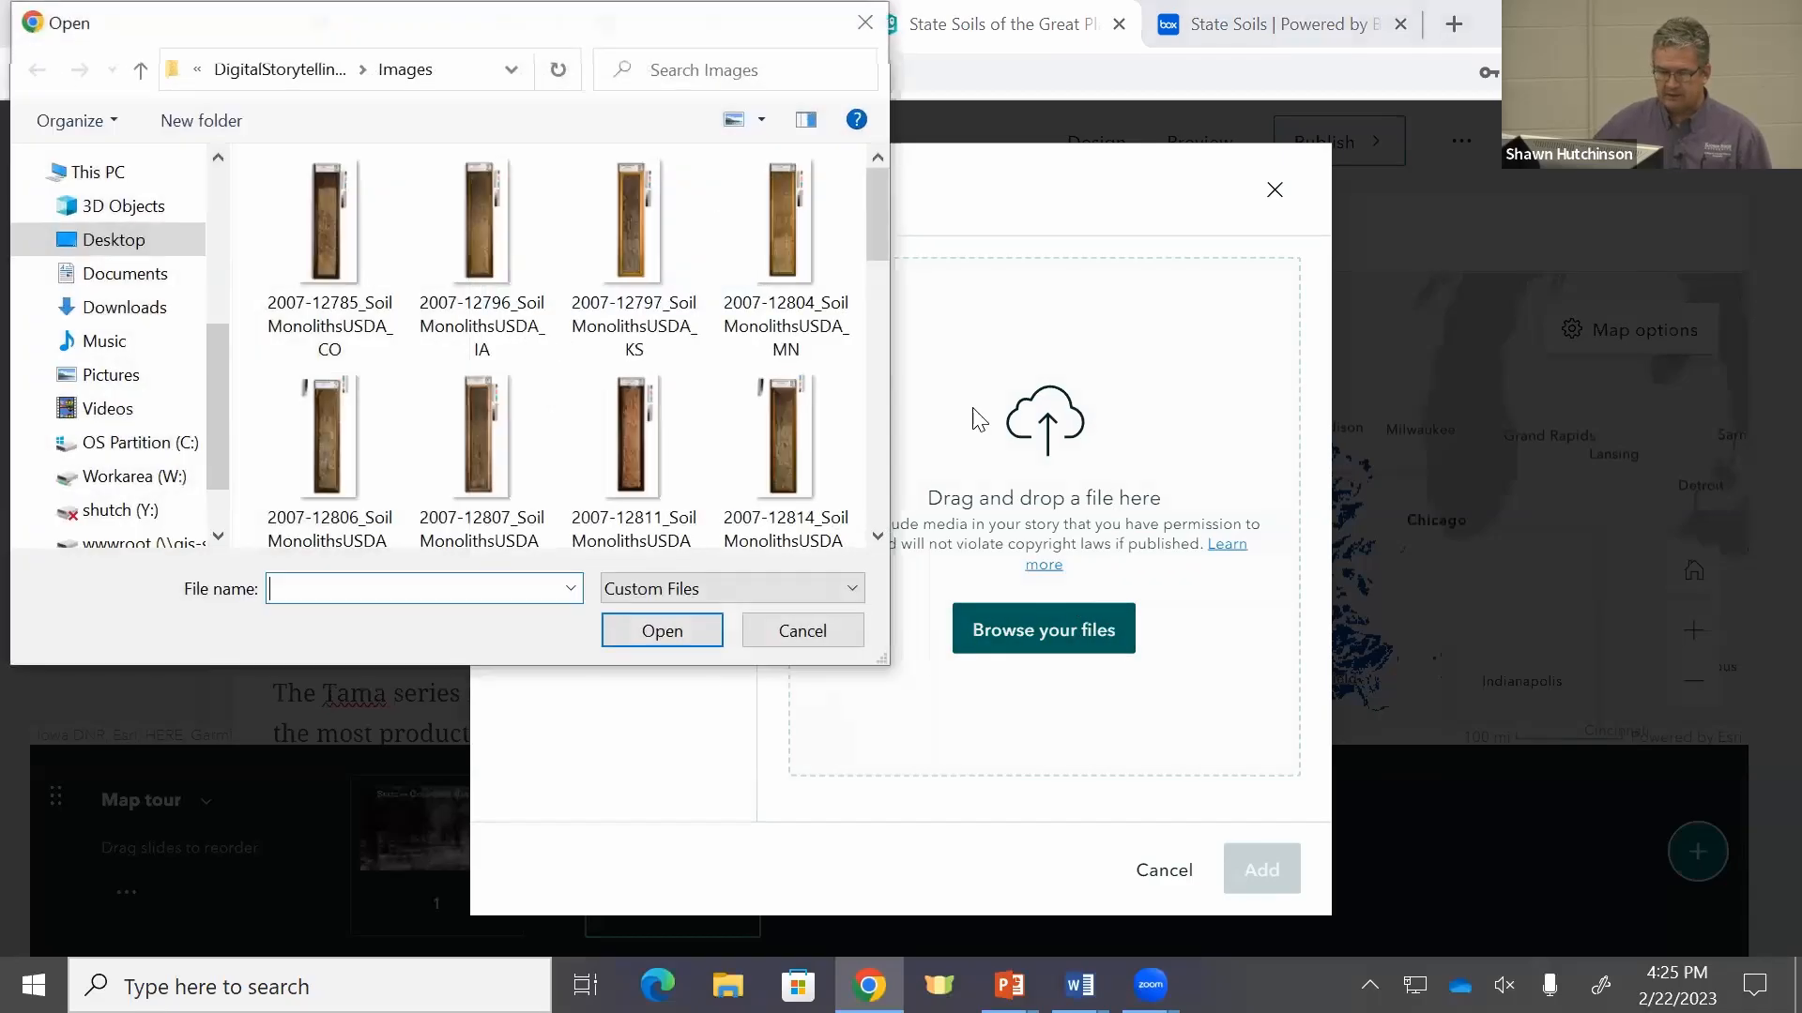
scroll(734, 406, down, 2)
scroll(739, 401, down, 4)
scroll(770, 381, up, 3)
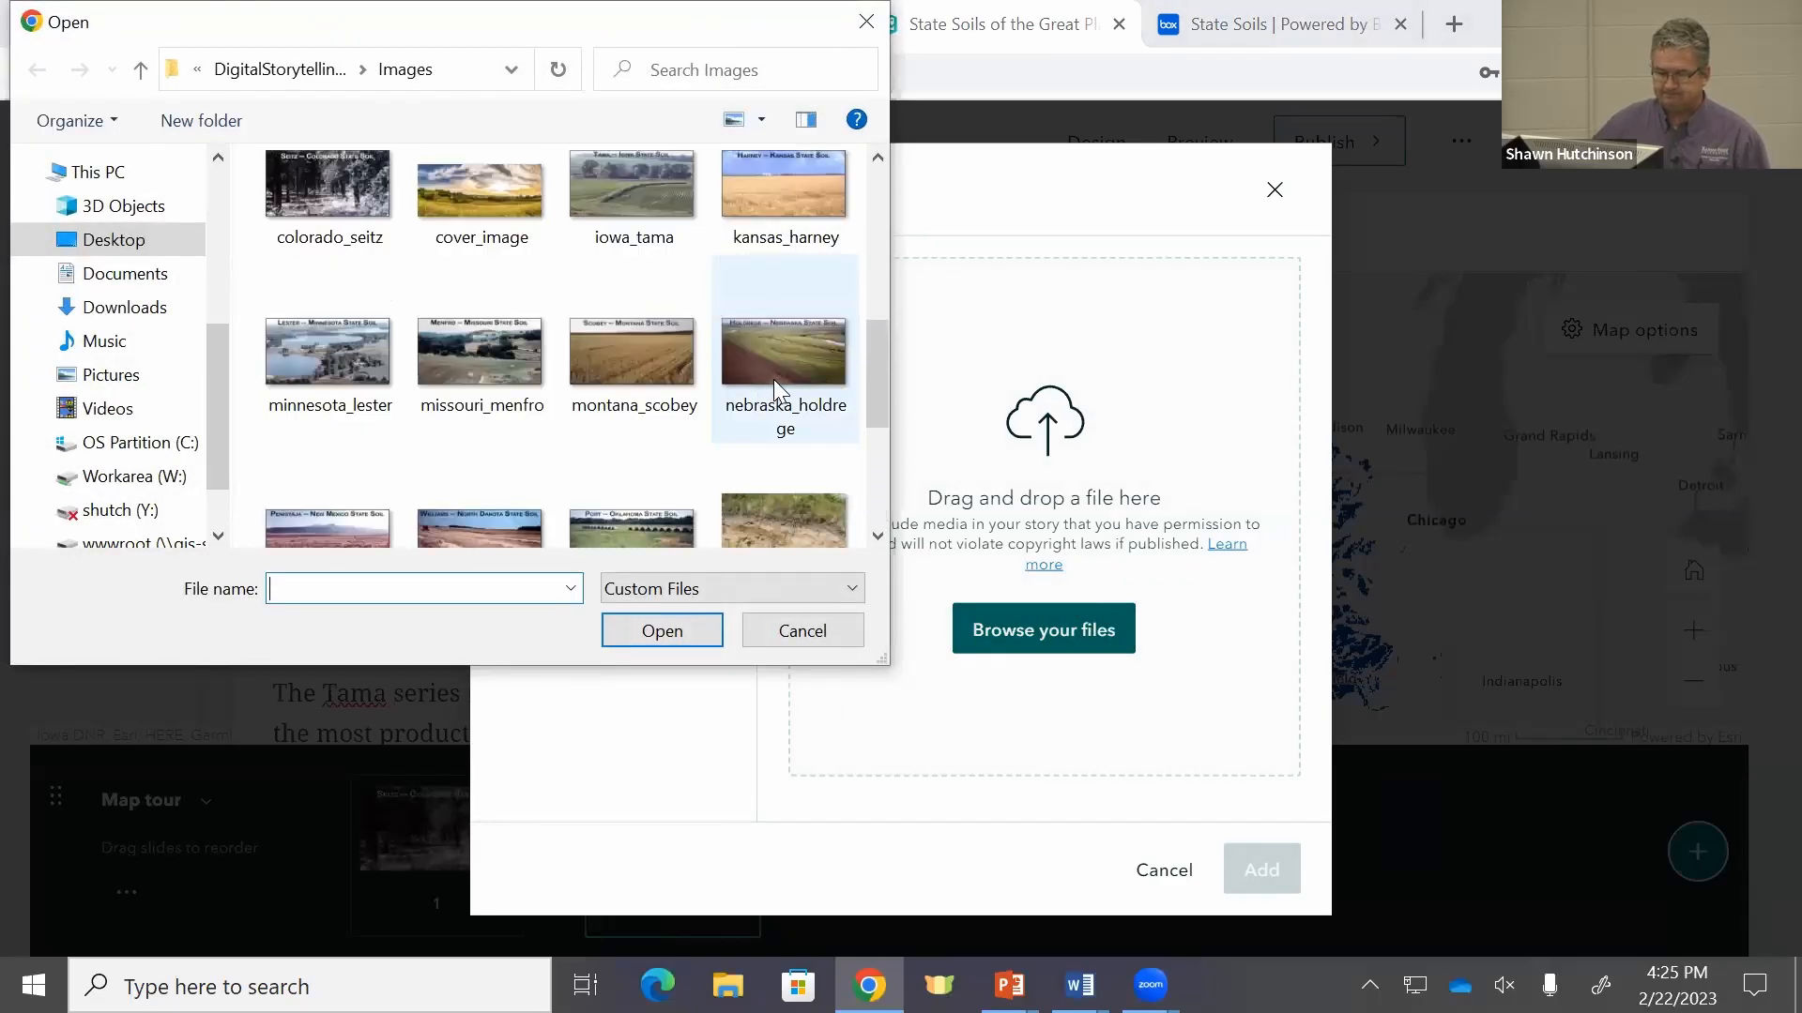
click(632, 399)
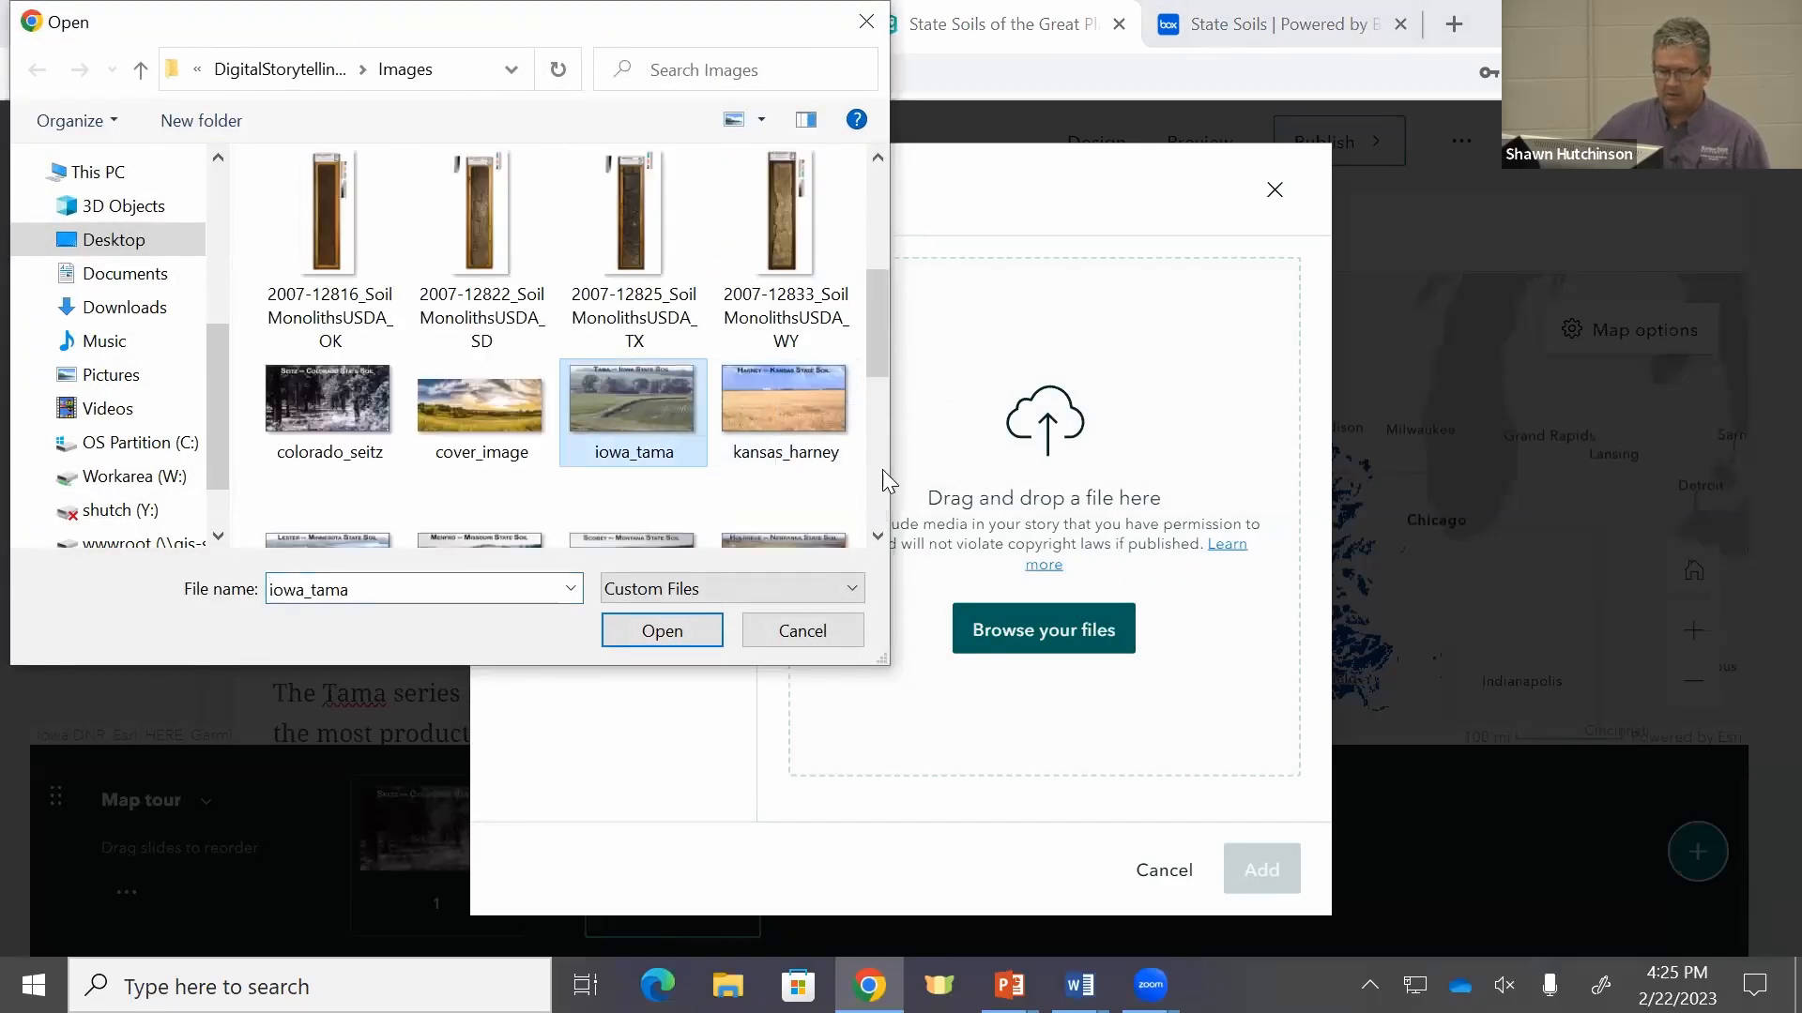
click(662, 630)
click(1258, 874)
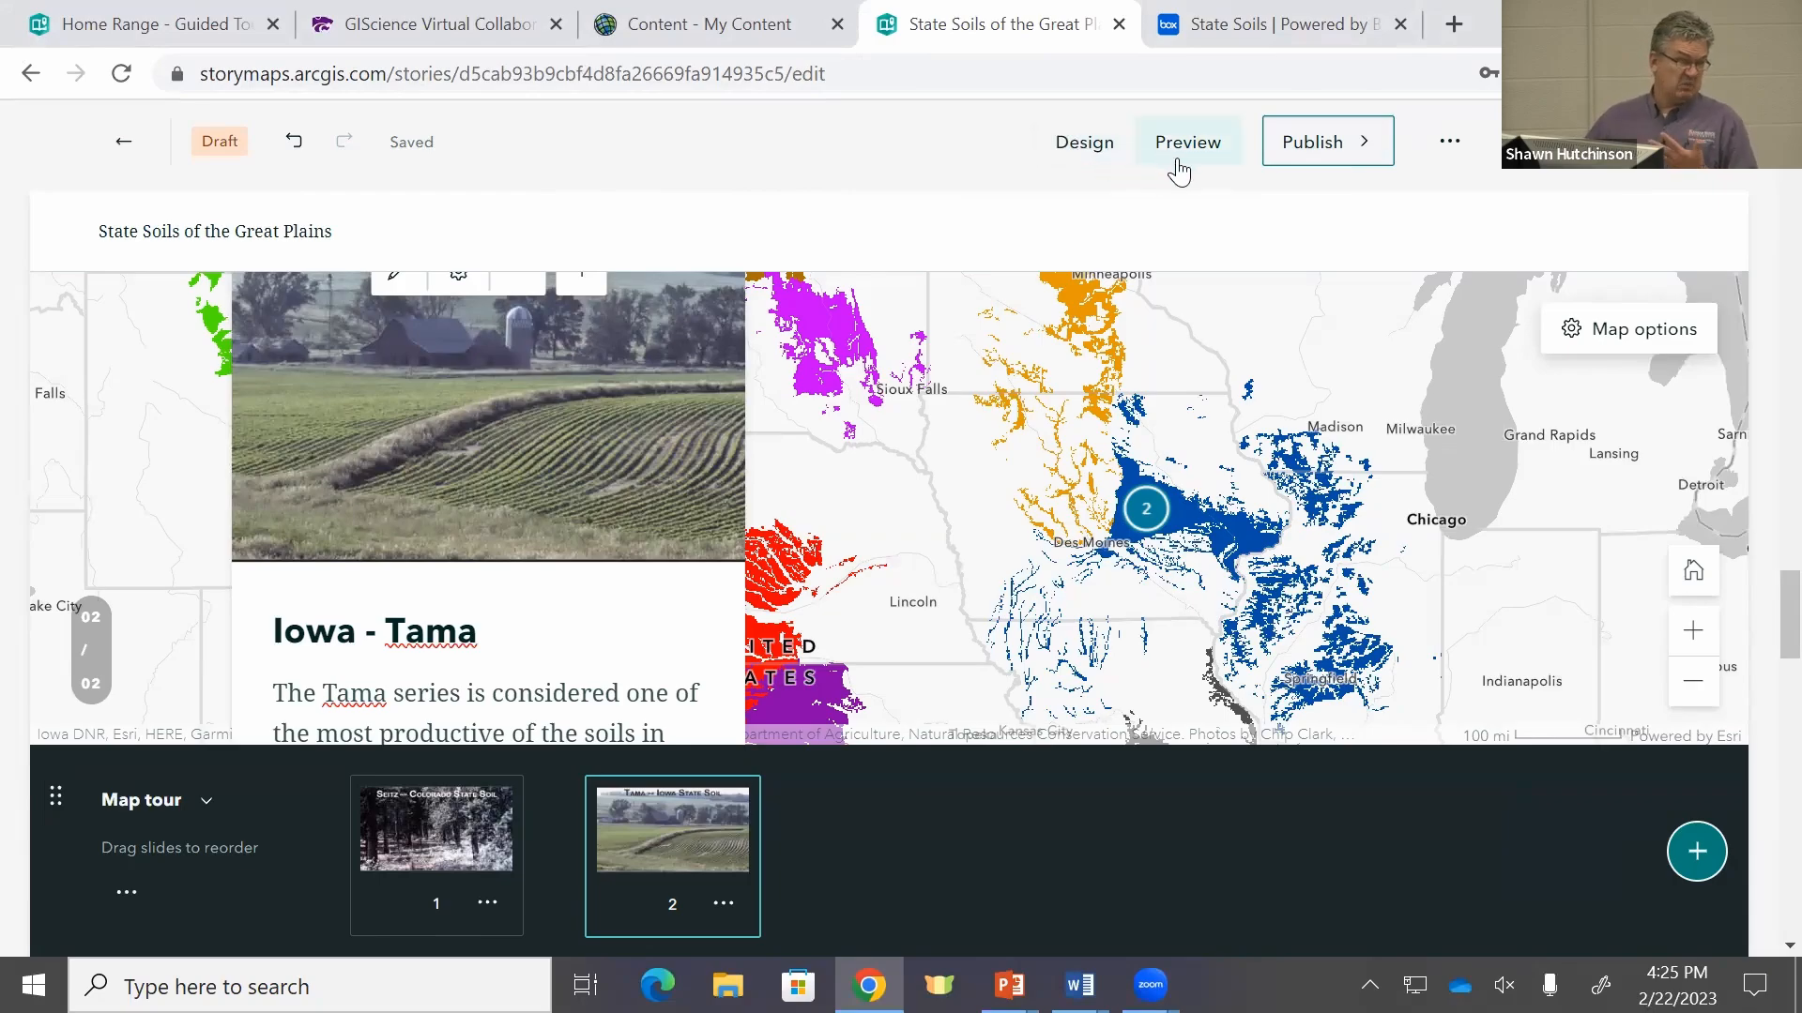
Step: Preview the story, accepting the undo history reset, and look through the introduction and both map tour stops
click(1212, 147)
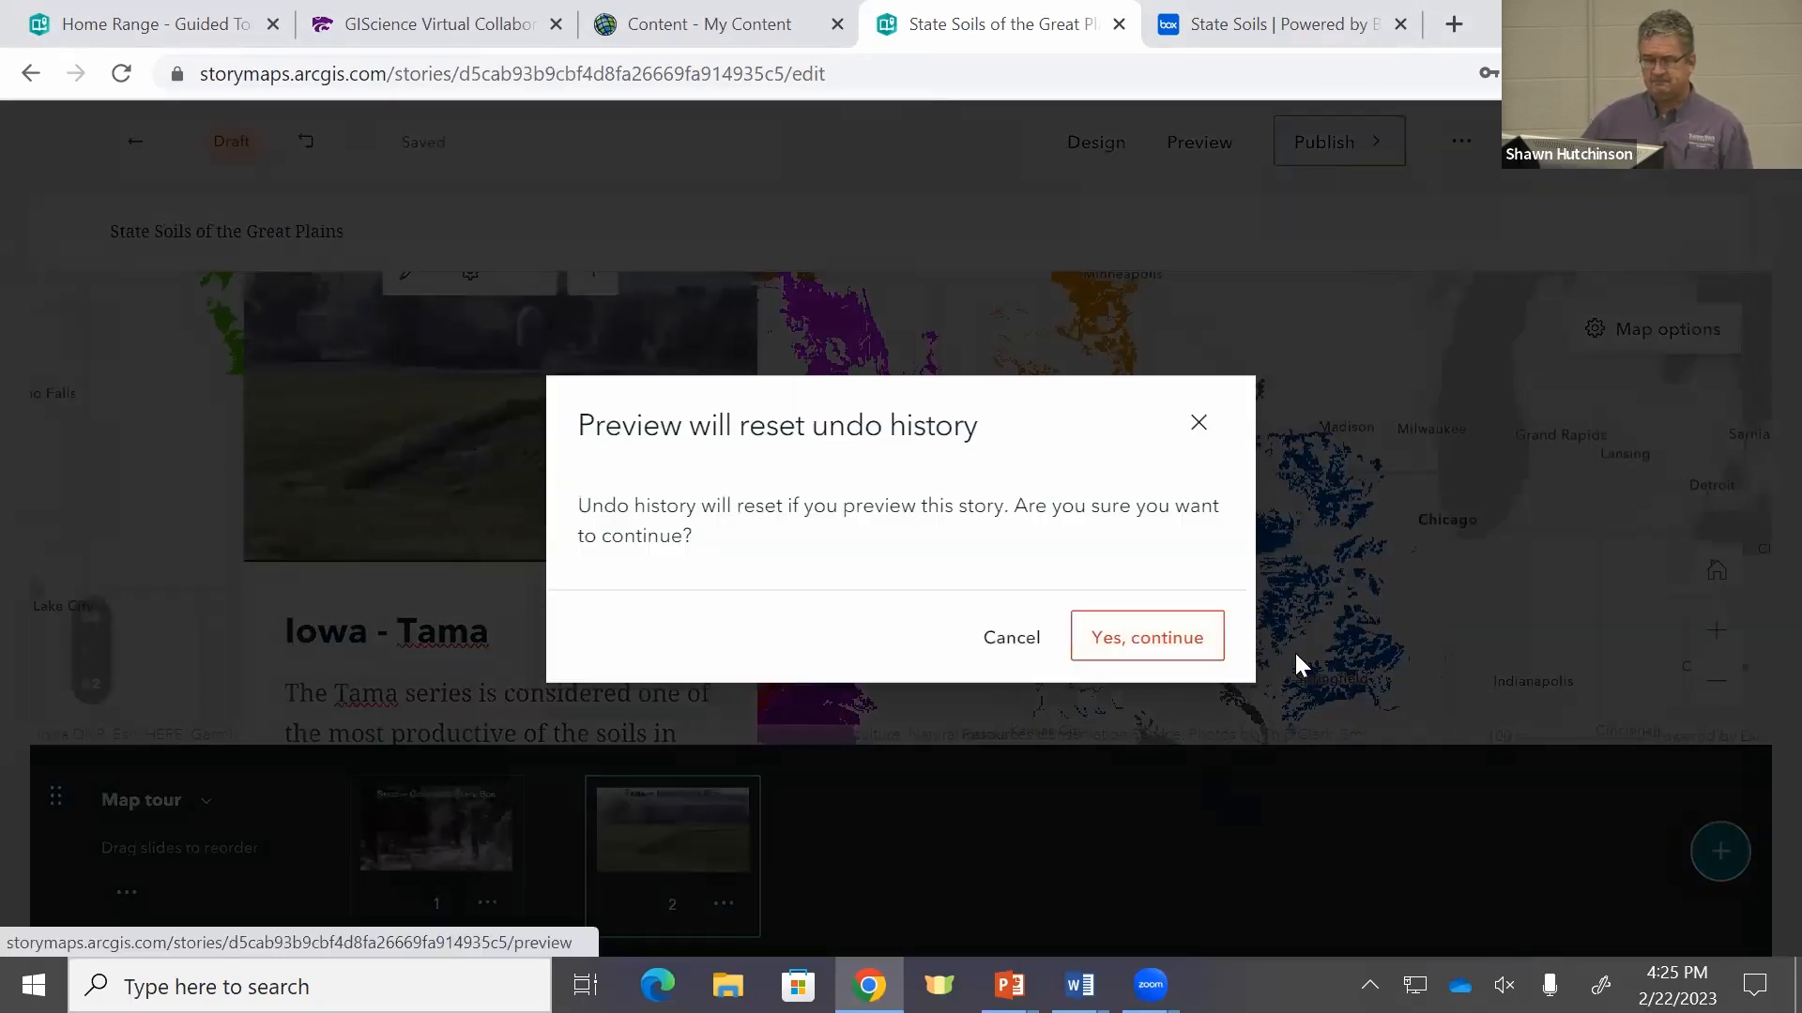
click(1156, 646)
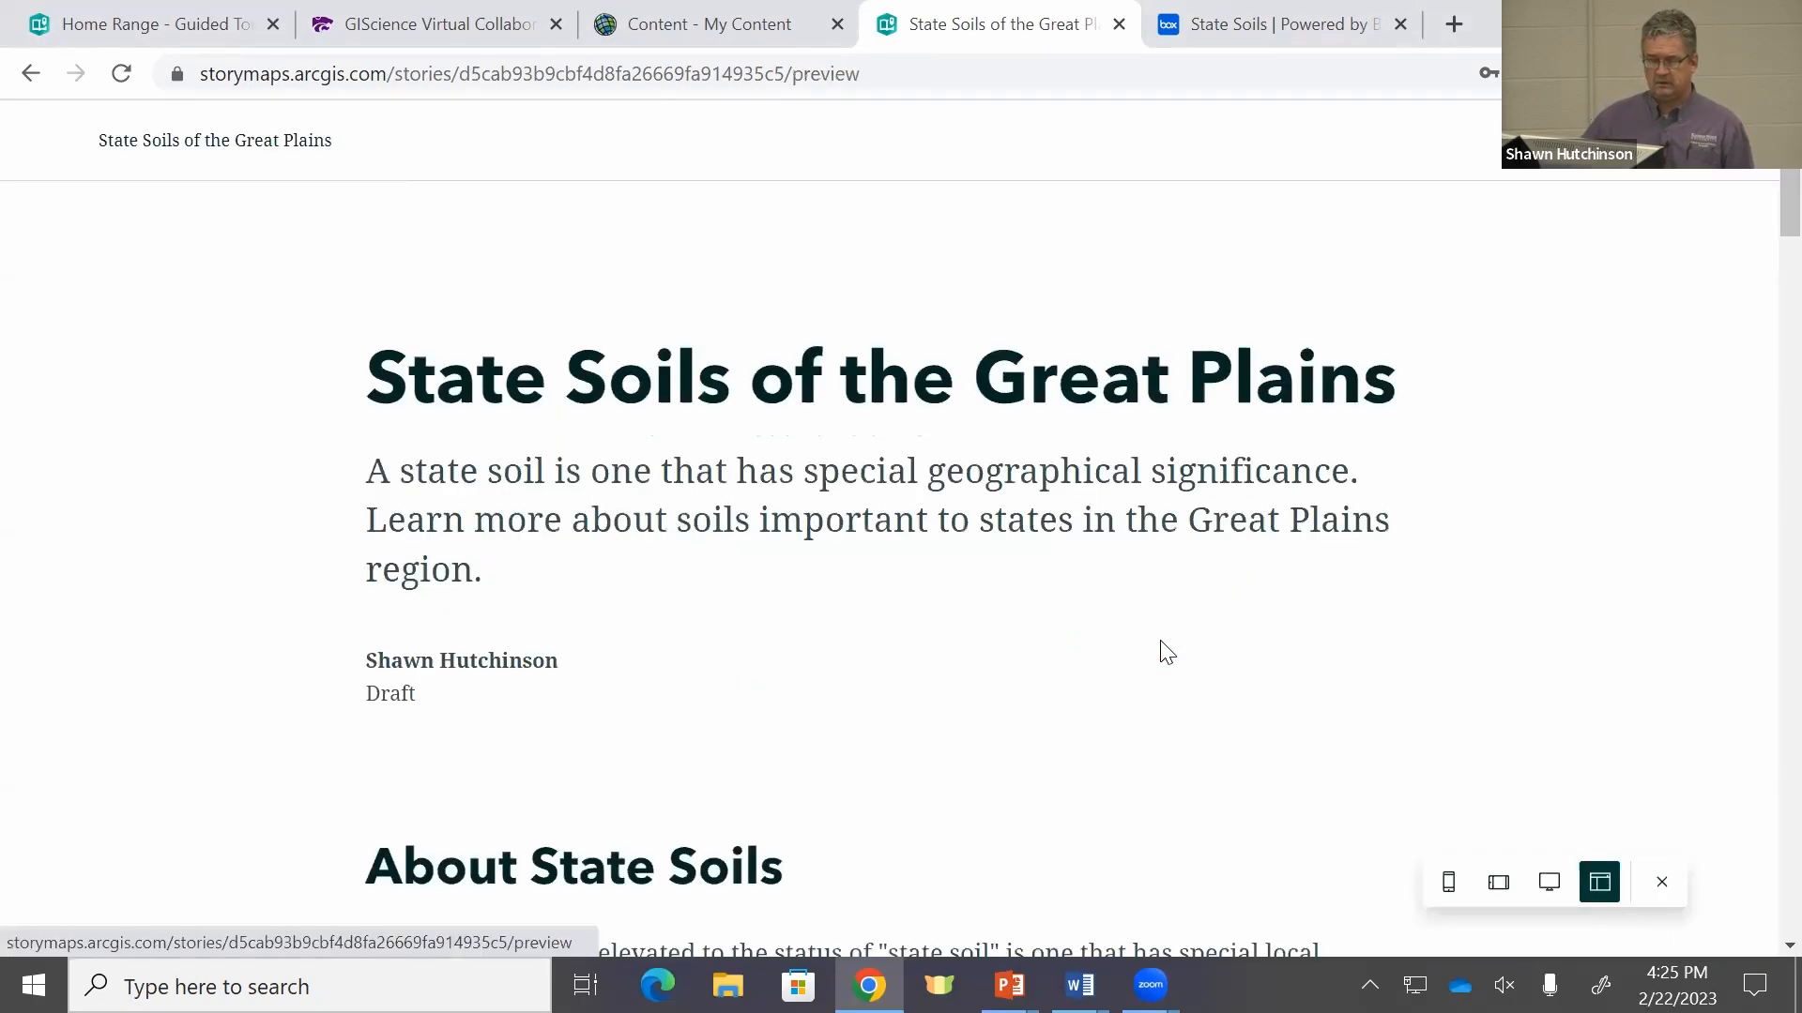
scroll(1287, 540, down, 6)
scroll(1279, 514, down, 3)
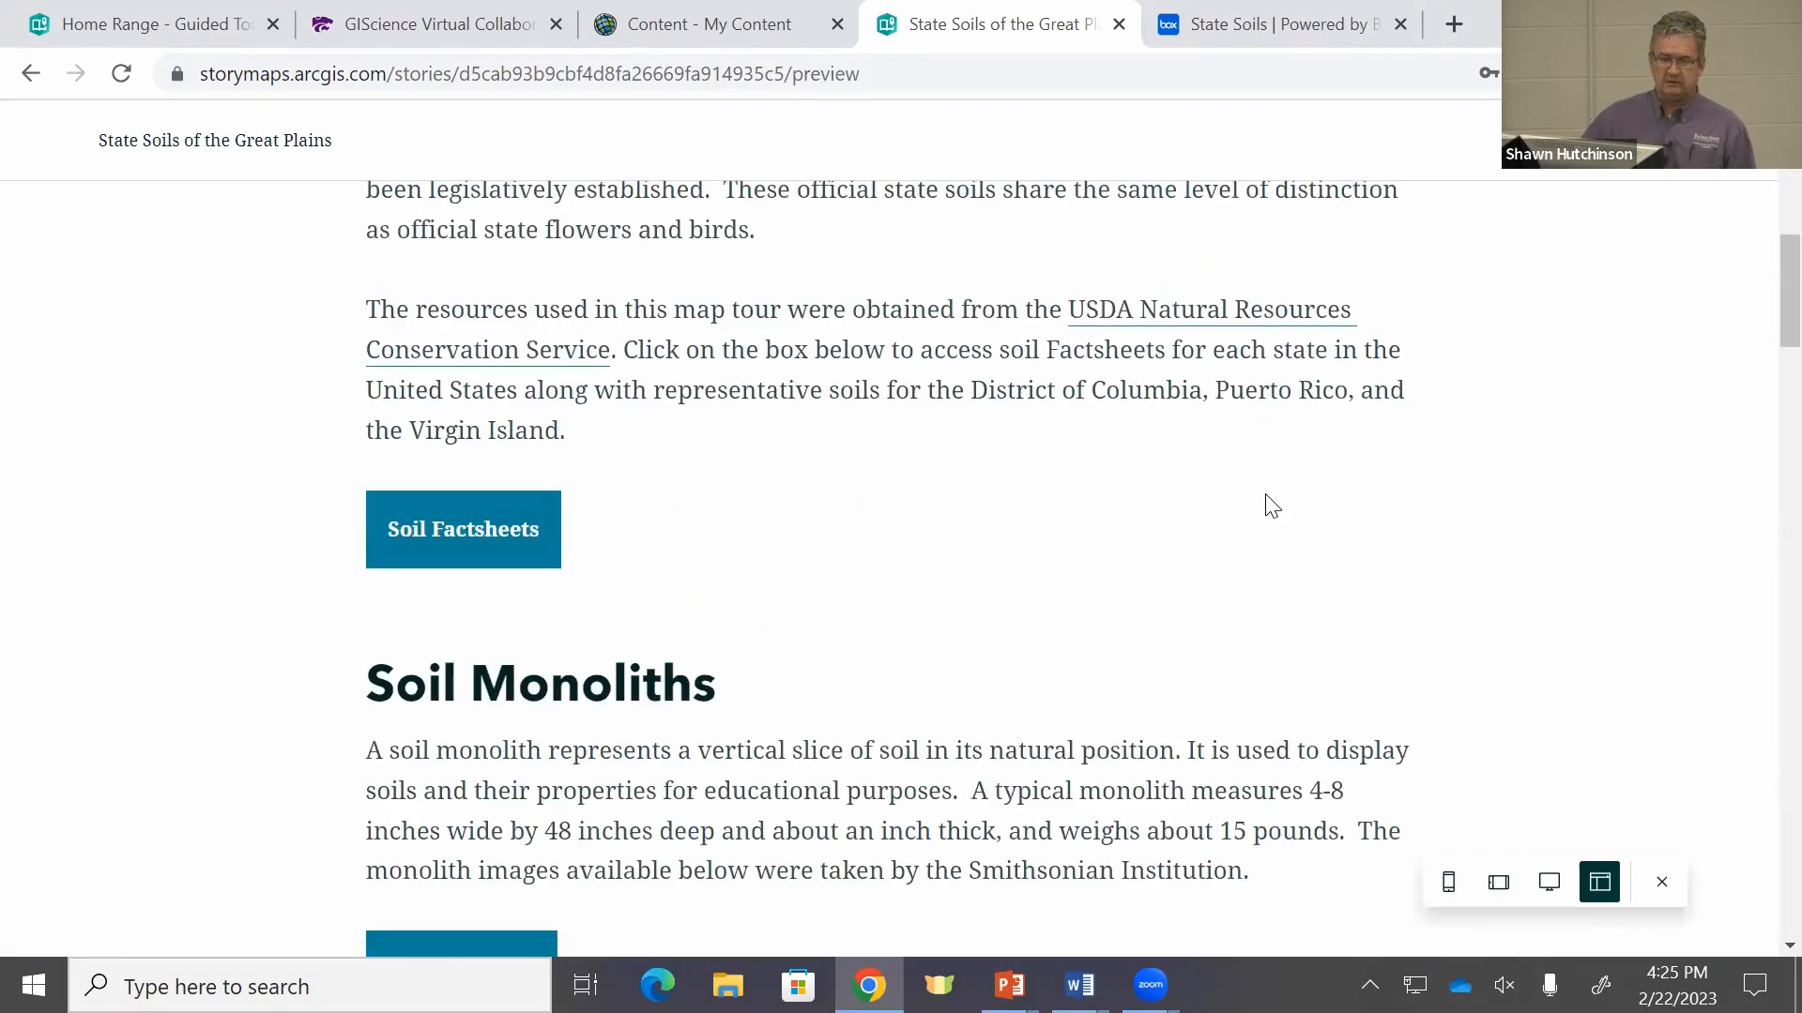
scroll(1285, 469, down, 10)
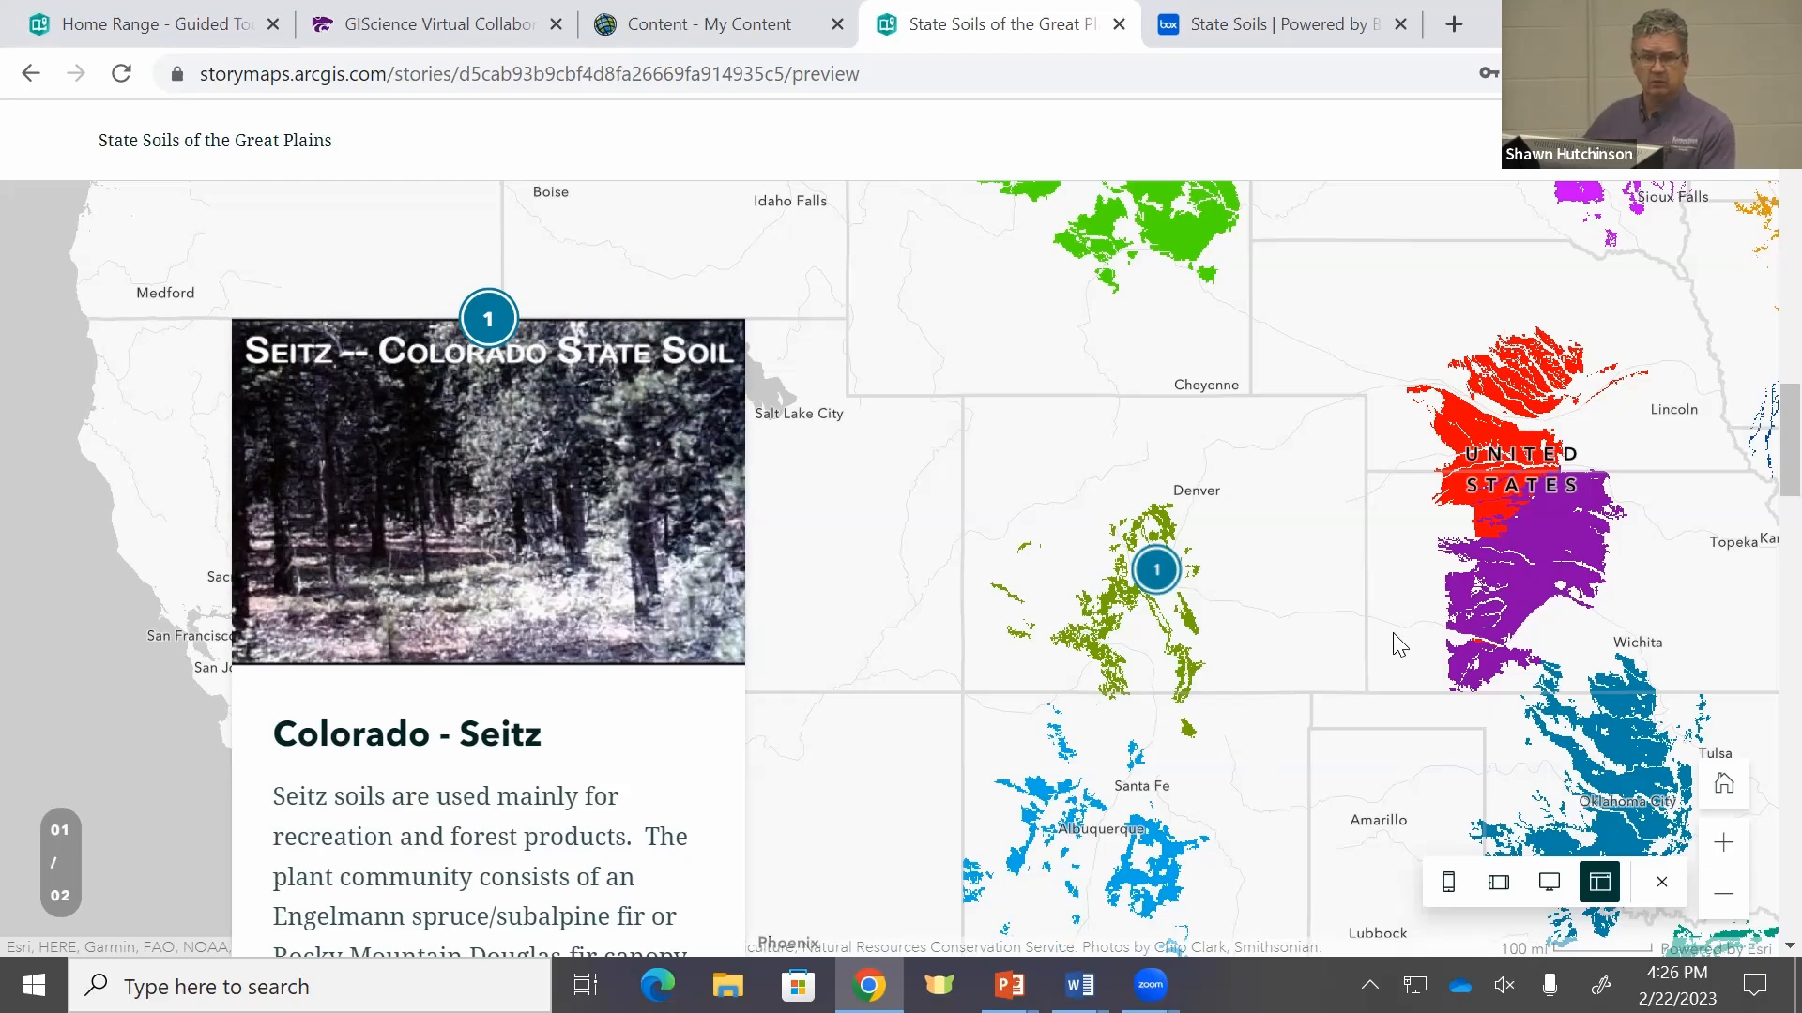
scroll(1388, 600, down, 10)
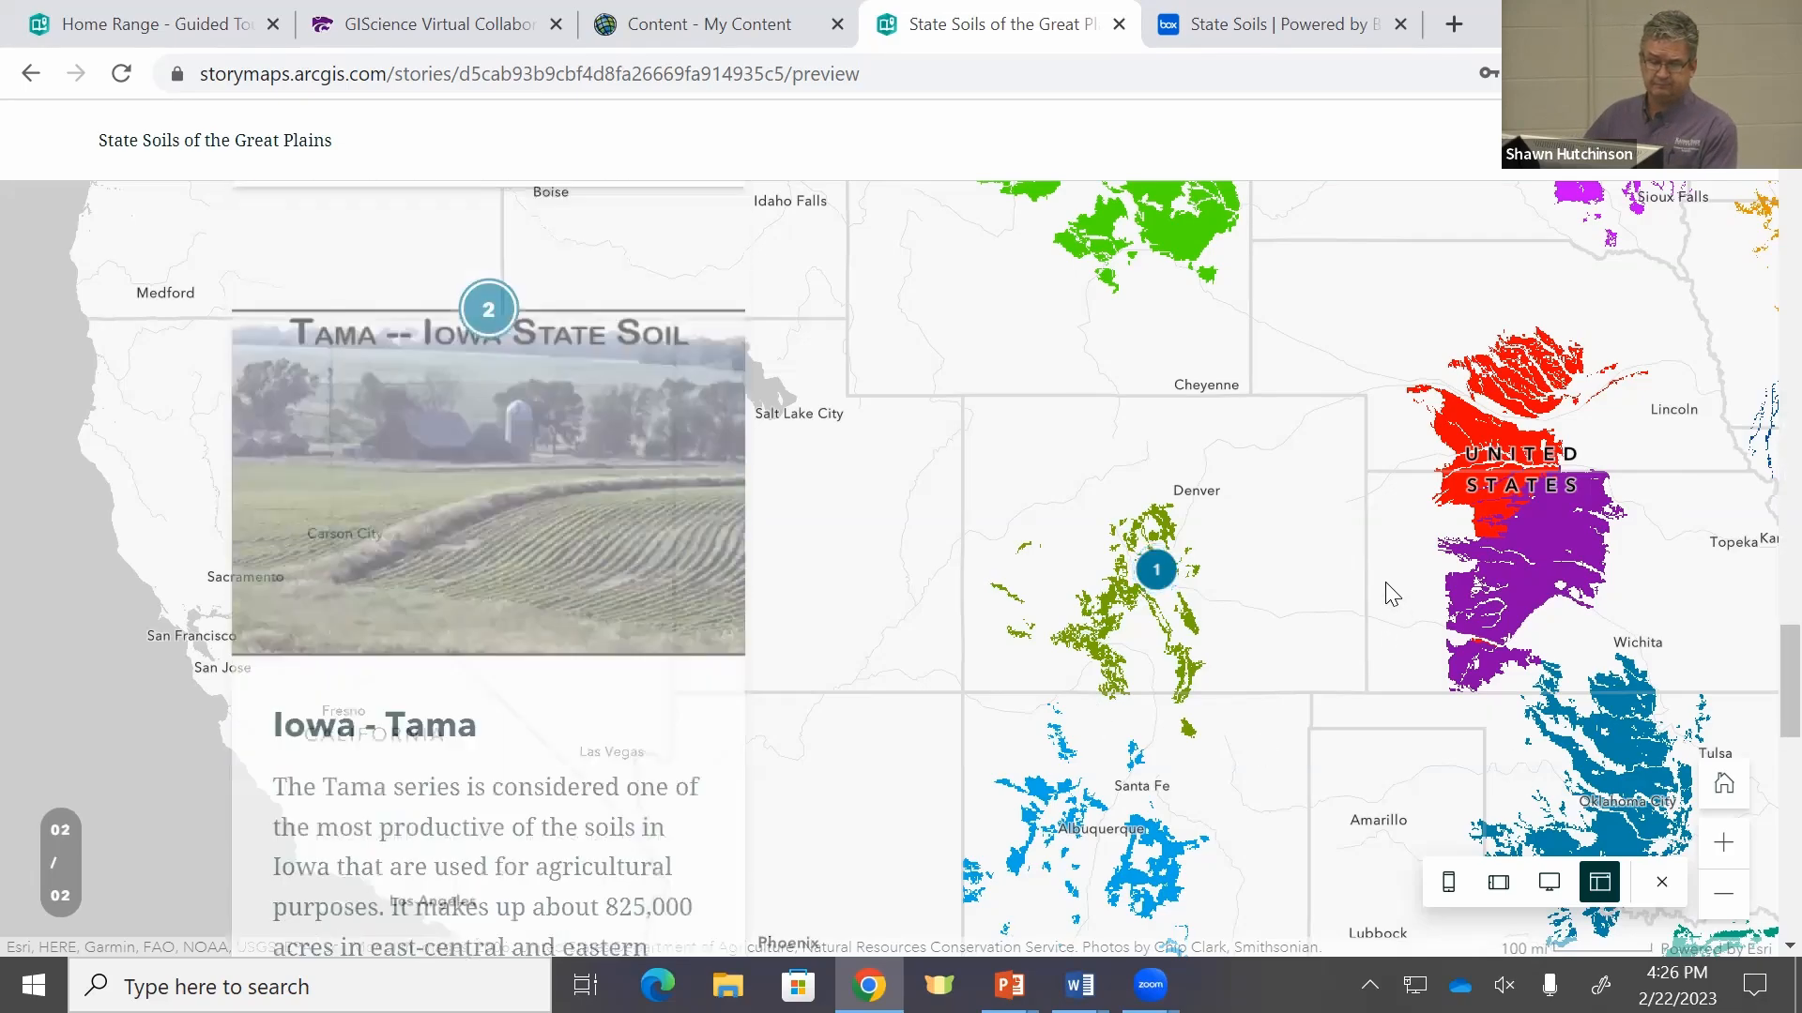
scroll(1393, 587, up, 10)
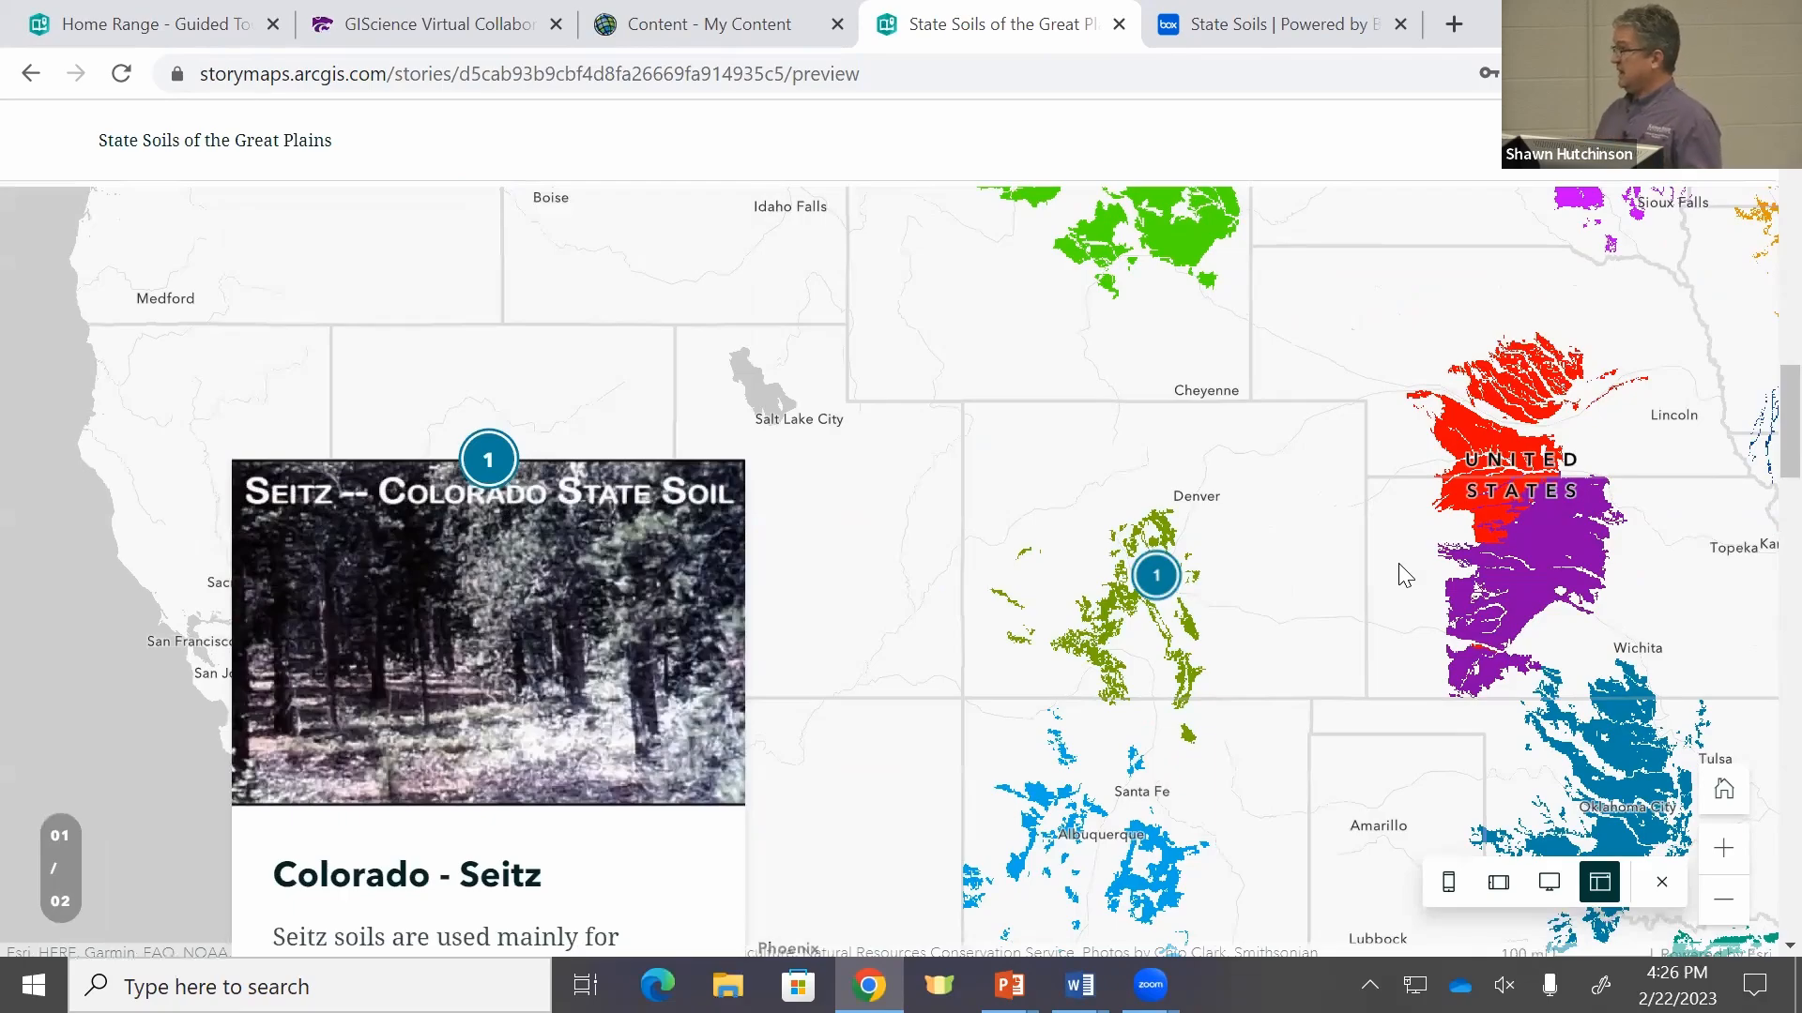
Step: View the Colorado stop's image enlarged, check the transition to the Iowa stop, and close the preview
click(491, 604)
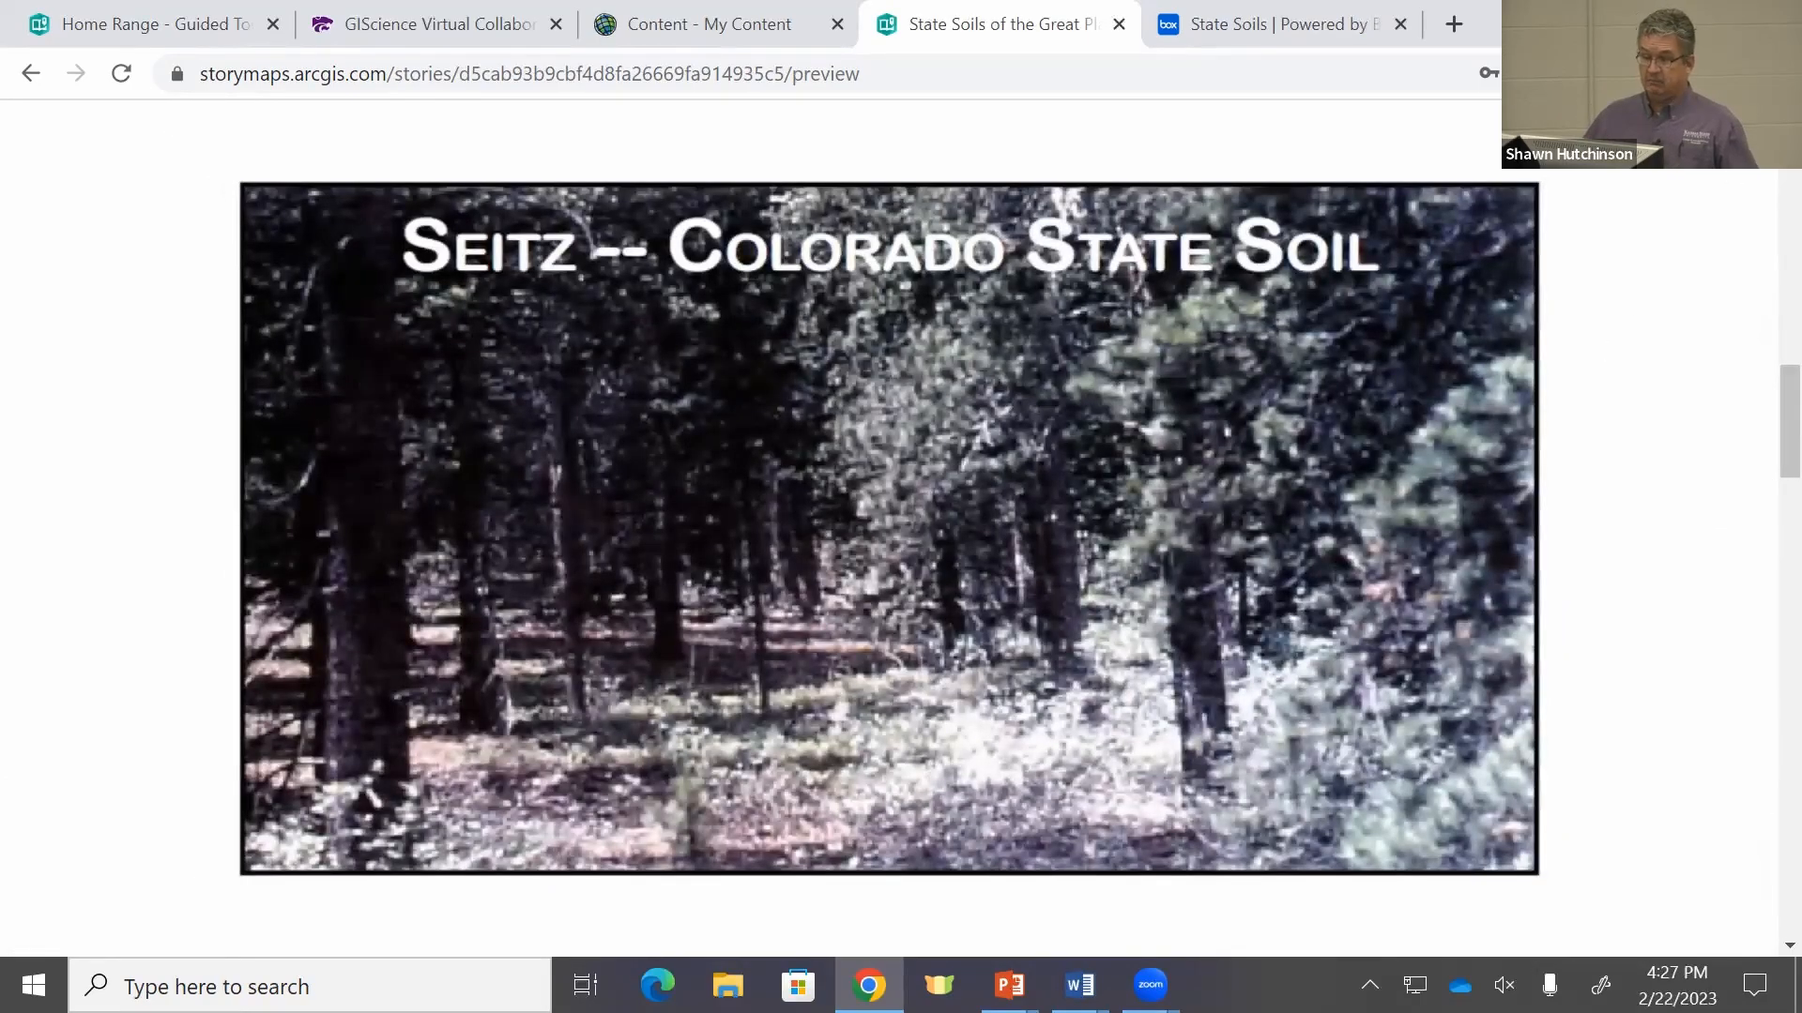
click(1633, 405)
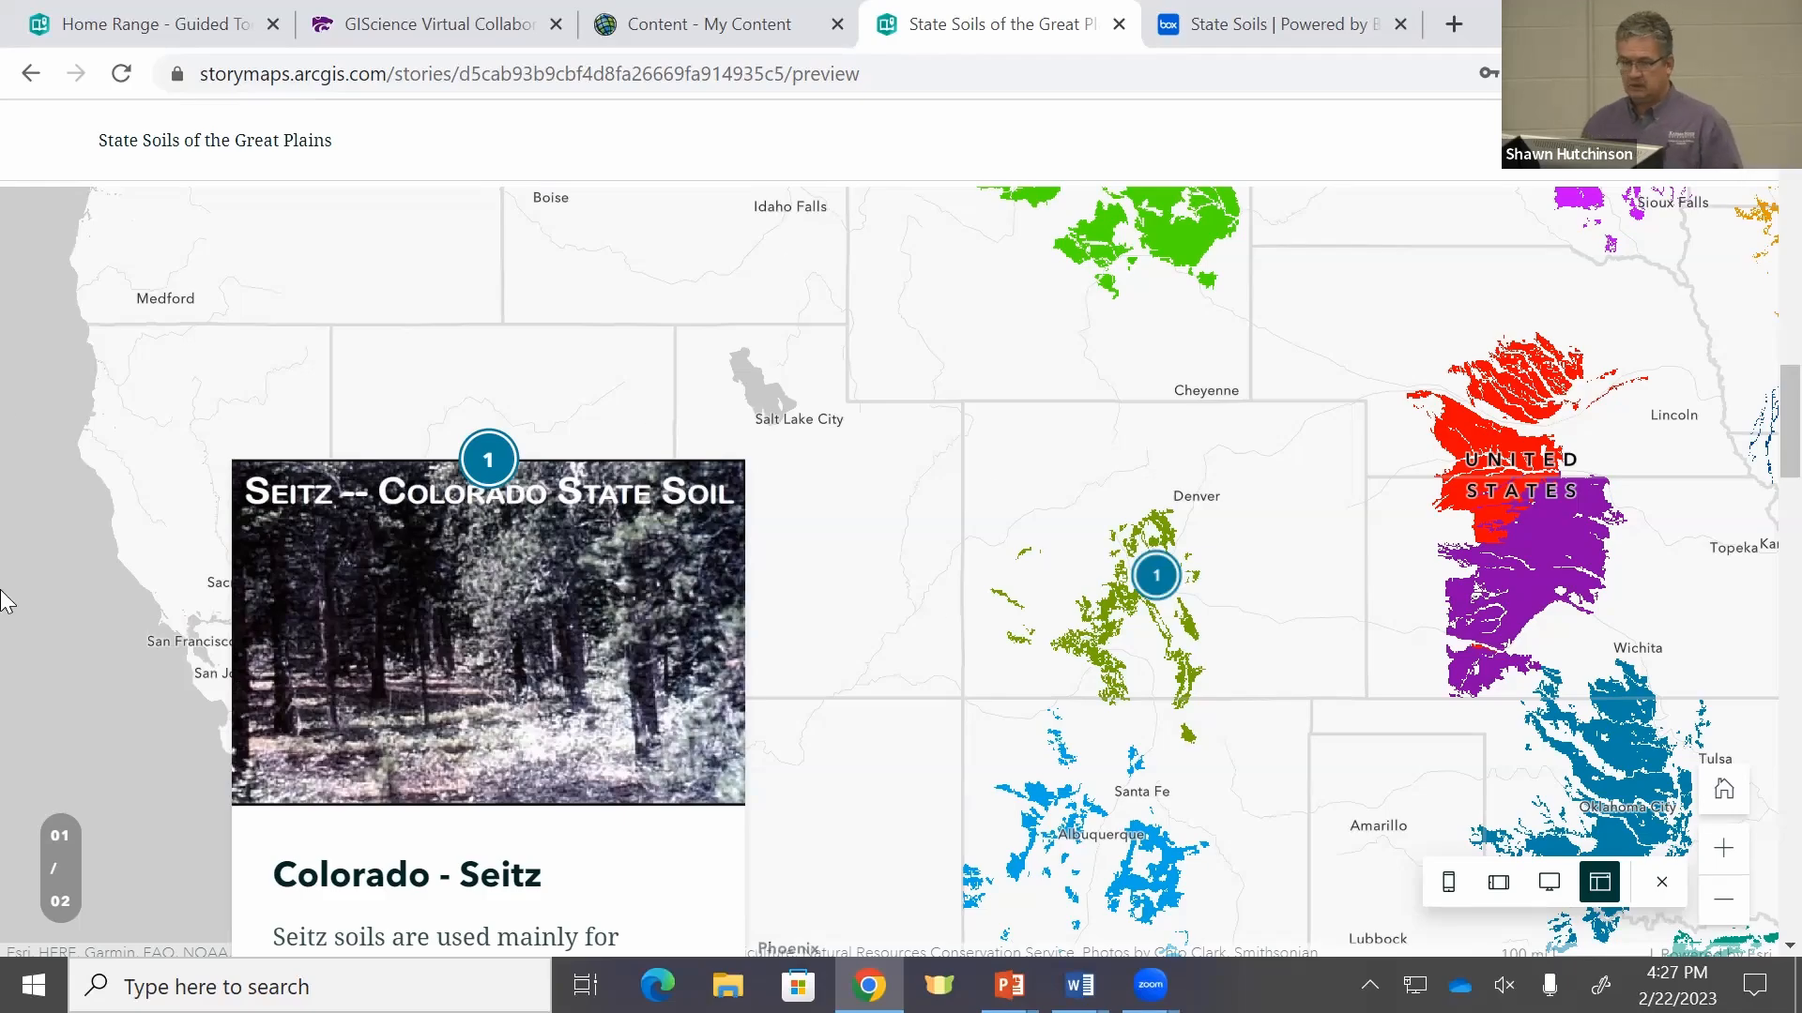
scroll(720, 669, down, 10)
scroll(720, 669, down, 5)
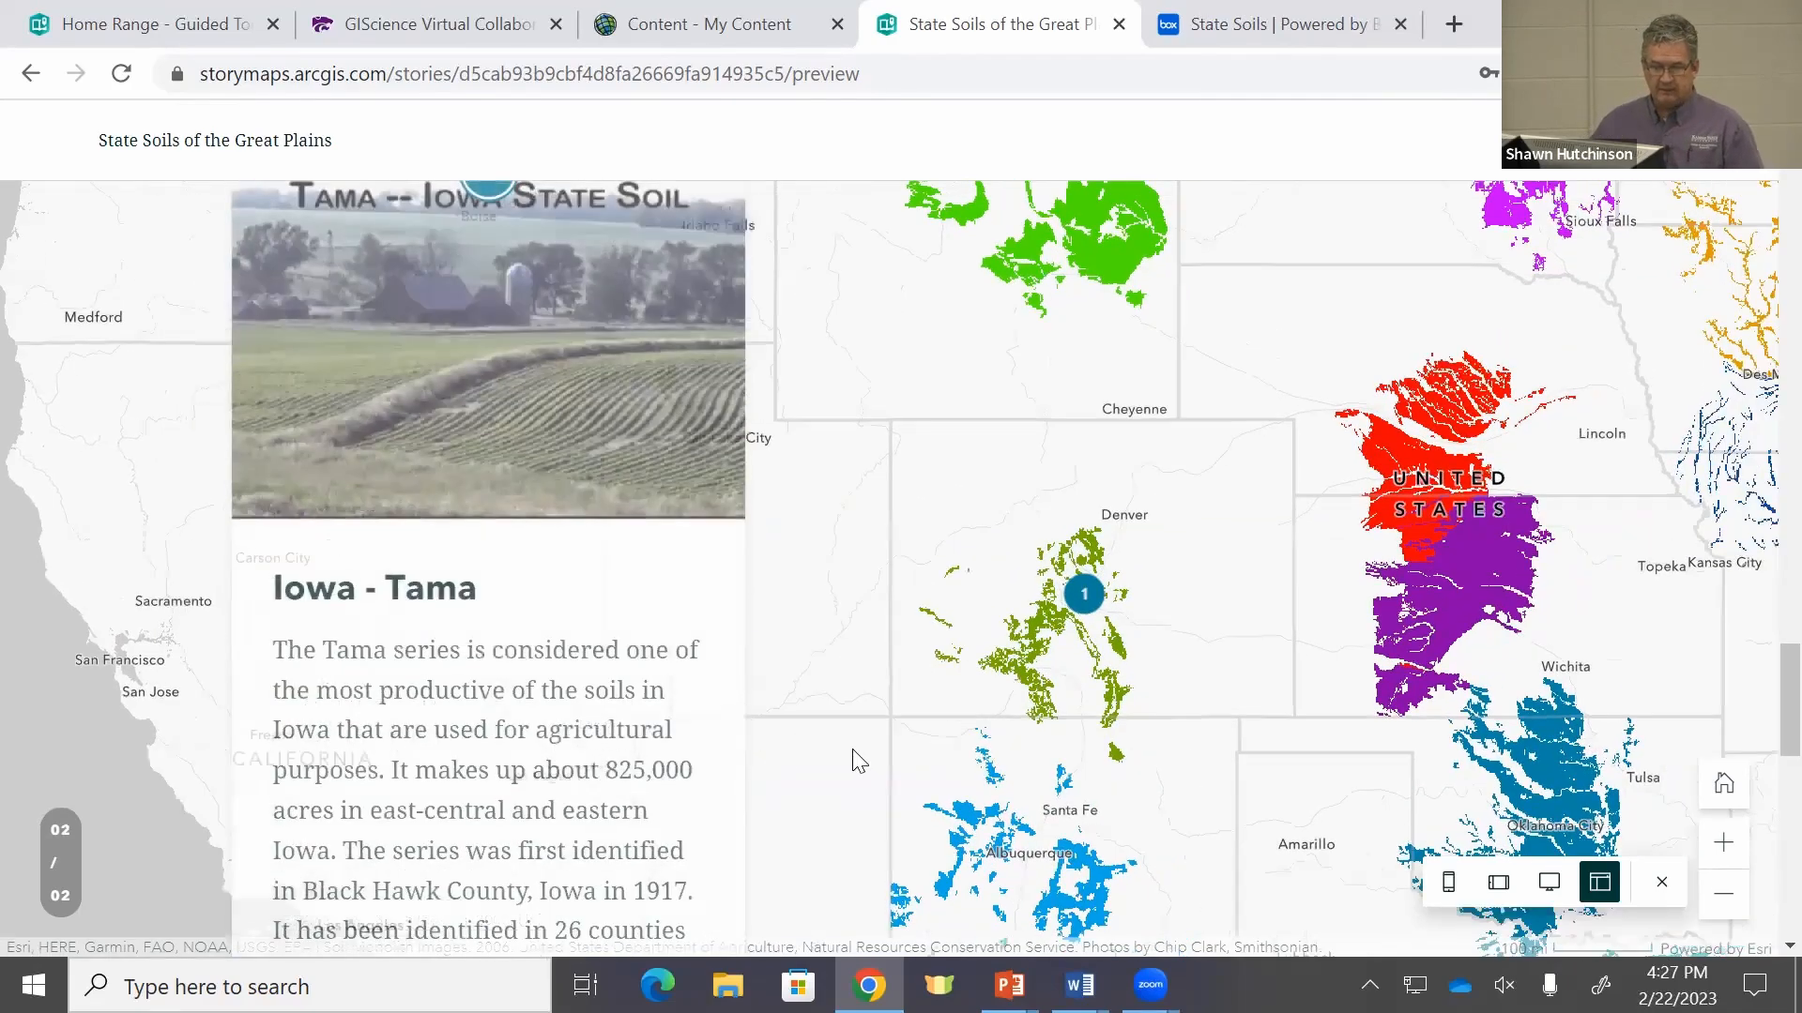
click(1674, 888)
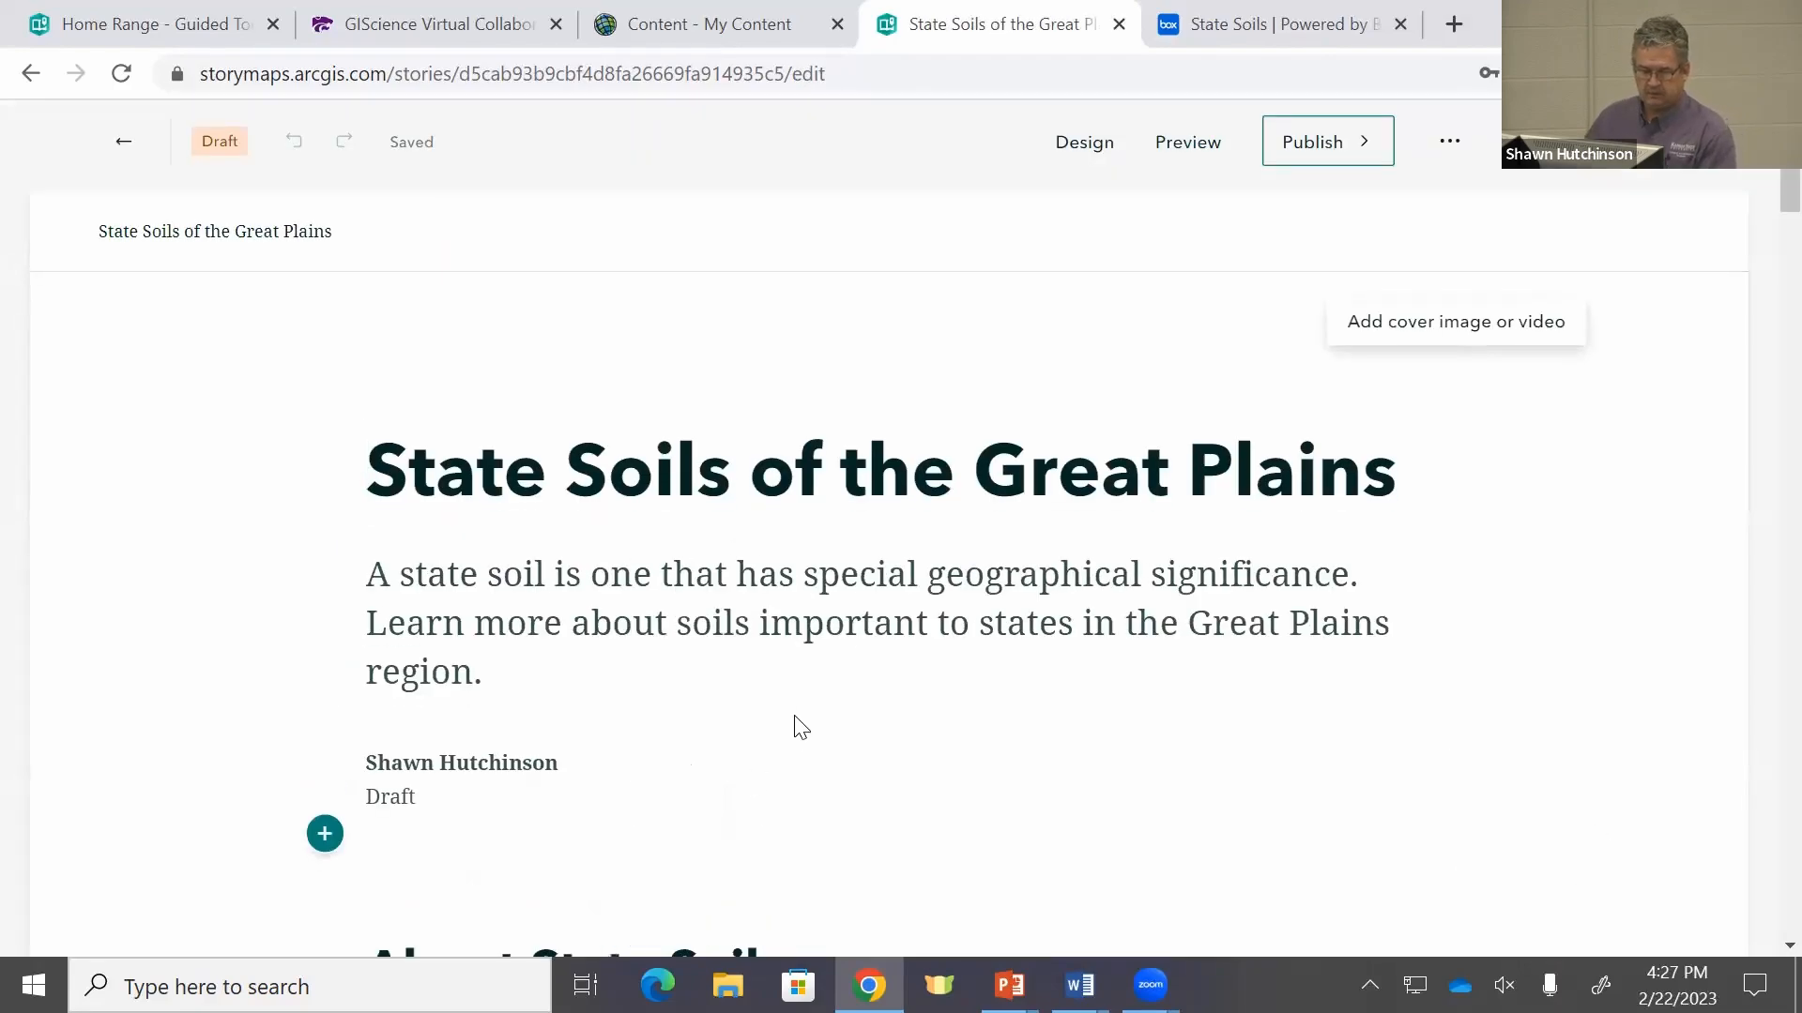
Step: Add a new stop to the map tour directly after the Colorado stop
scroll(797, 728, down, 10)
scroll(970, 662, down, 5)
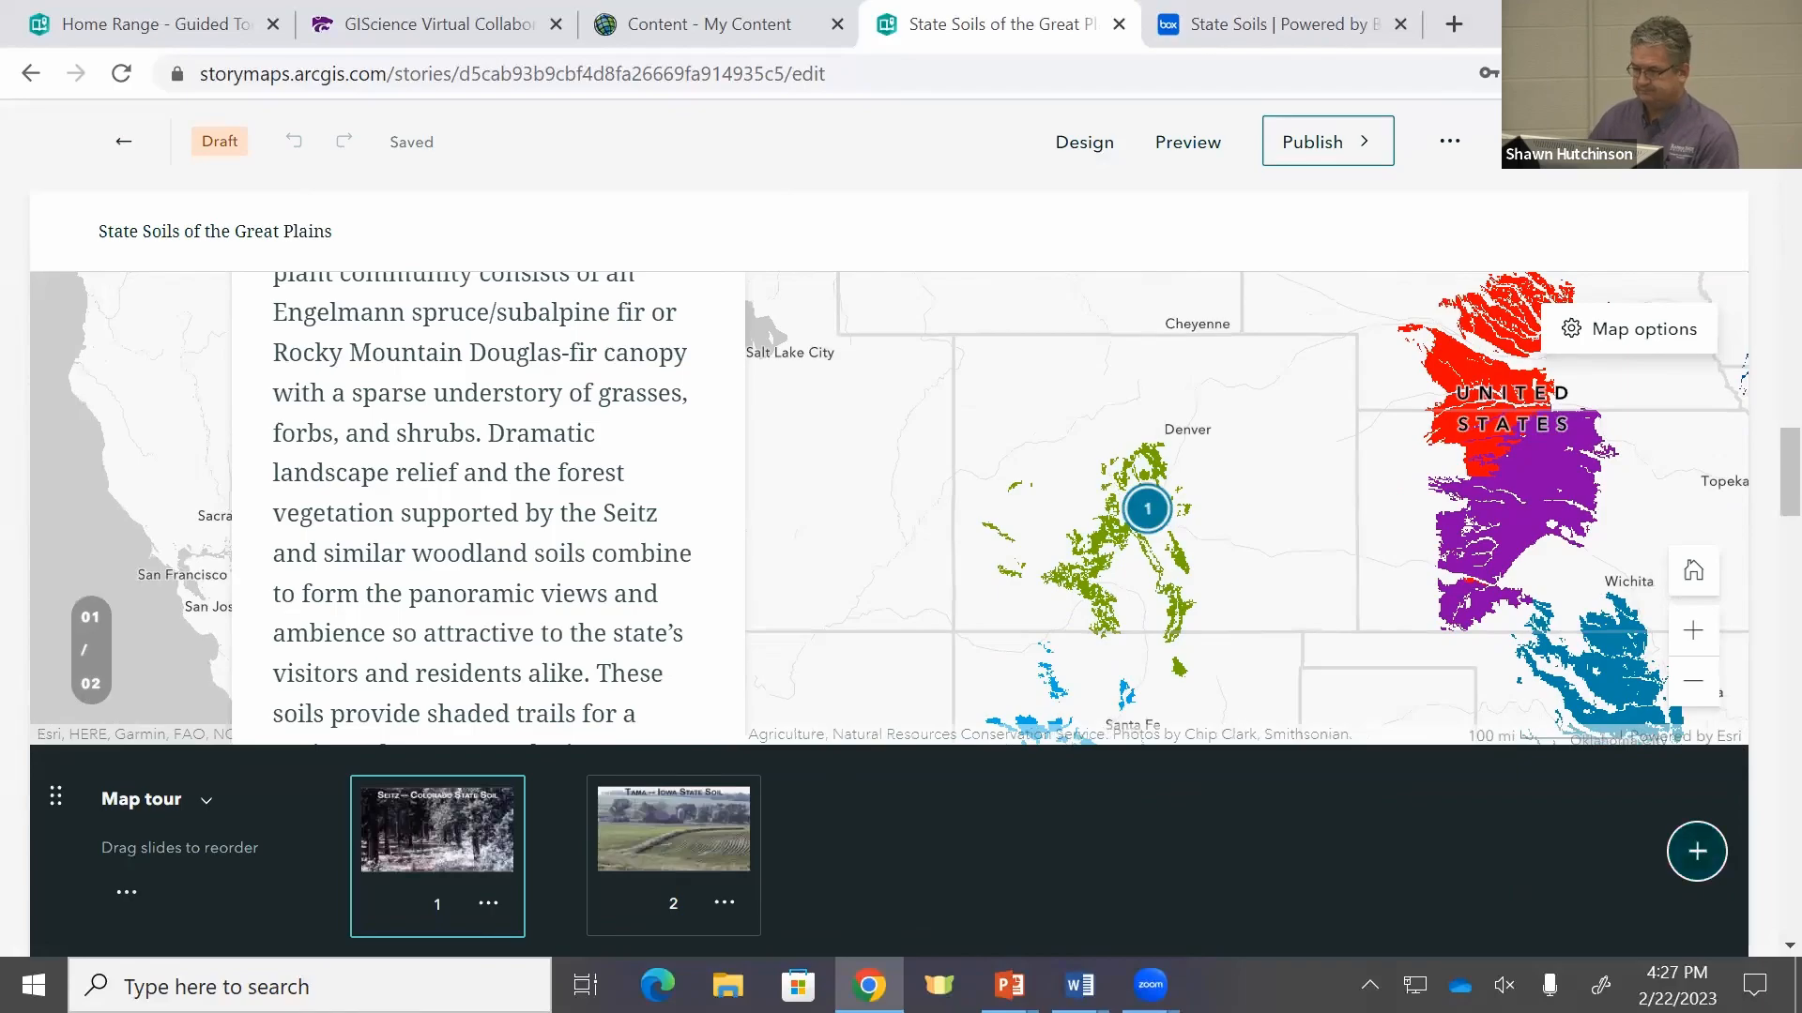
click(1699, 856)
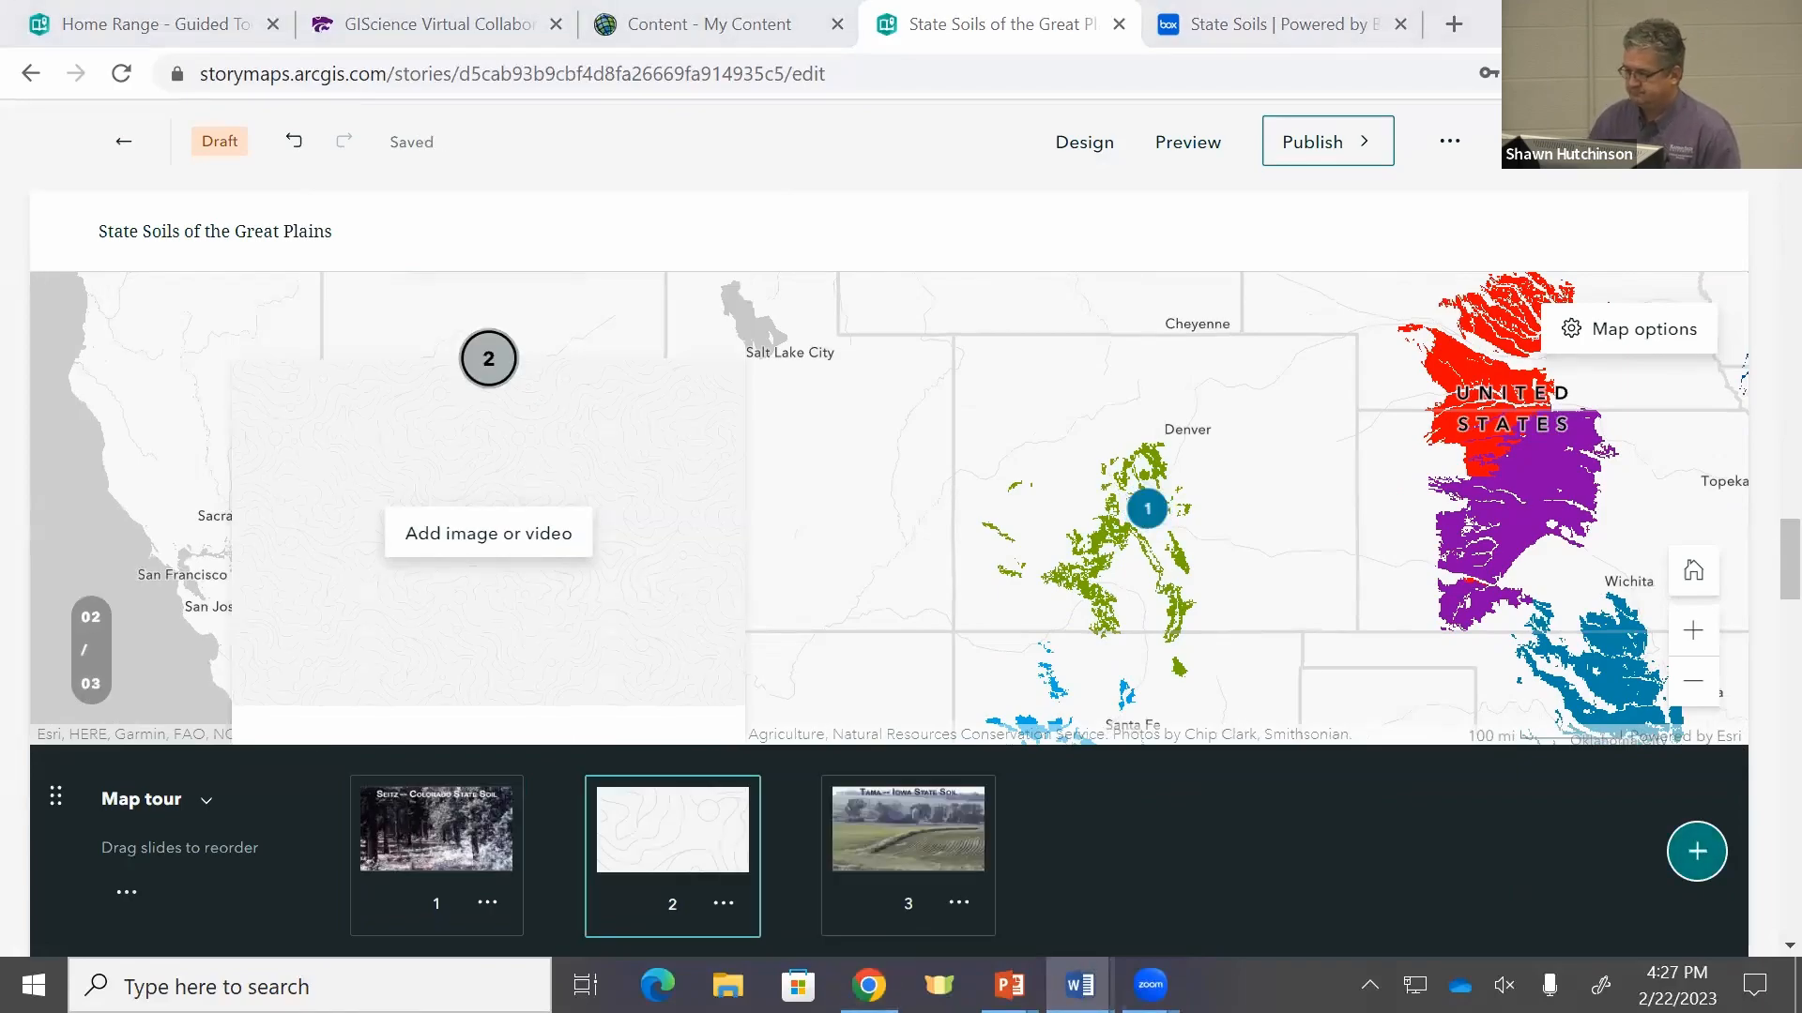
Step: Upload kansas_harney.jpg from the Images folder and add it as the new stop's image
click(526, 537)
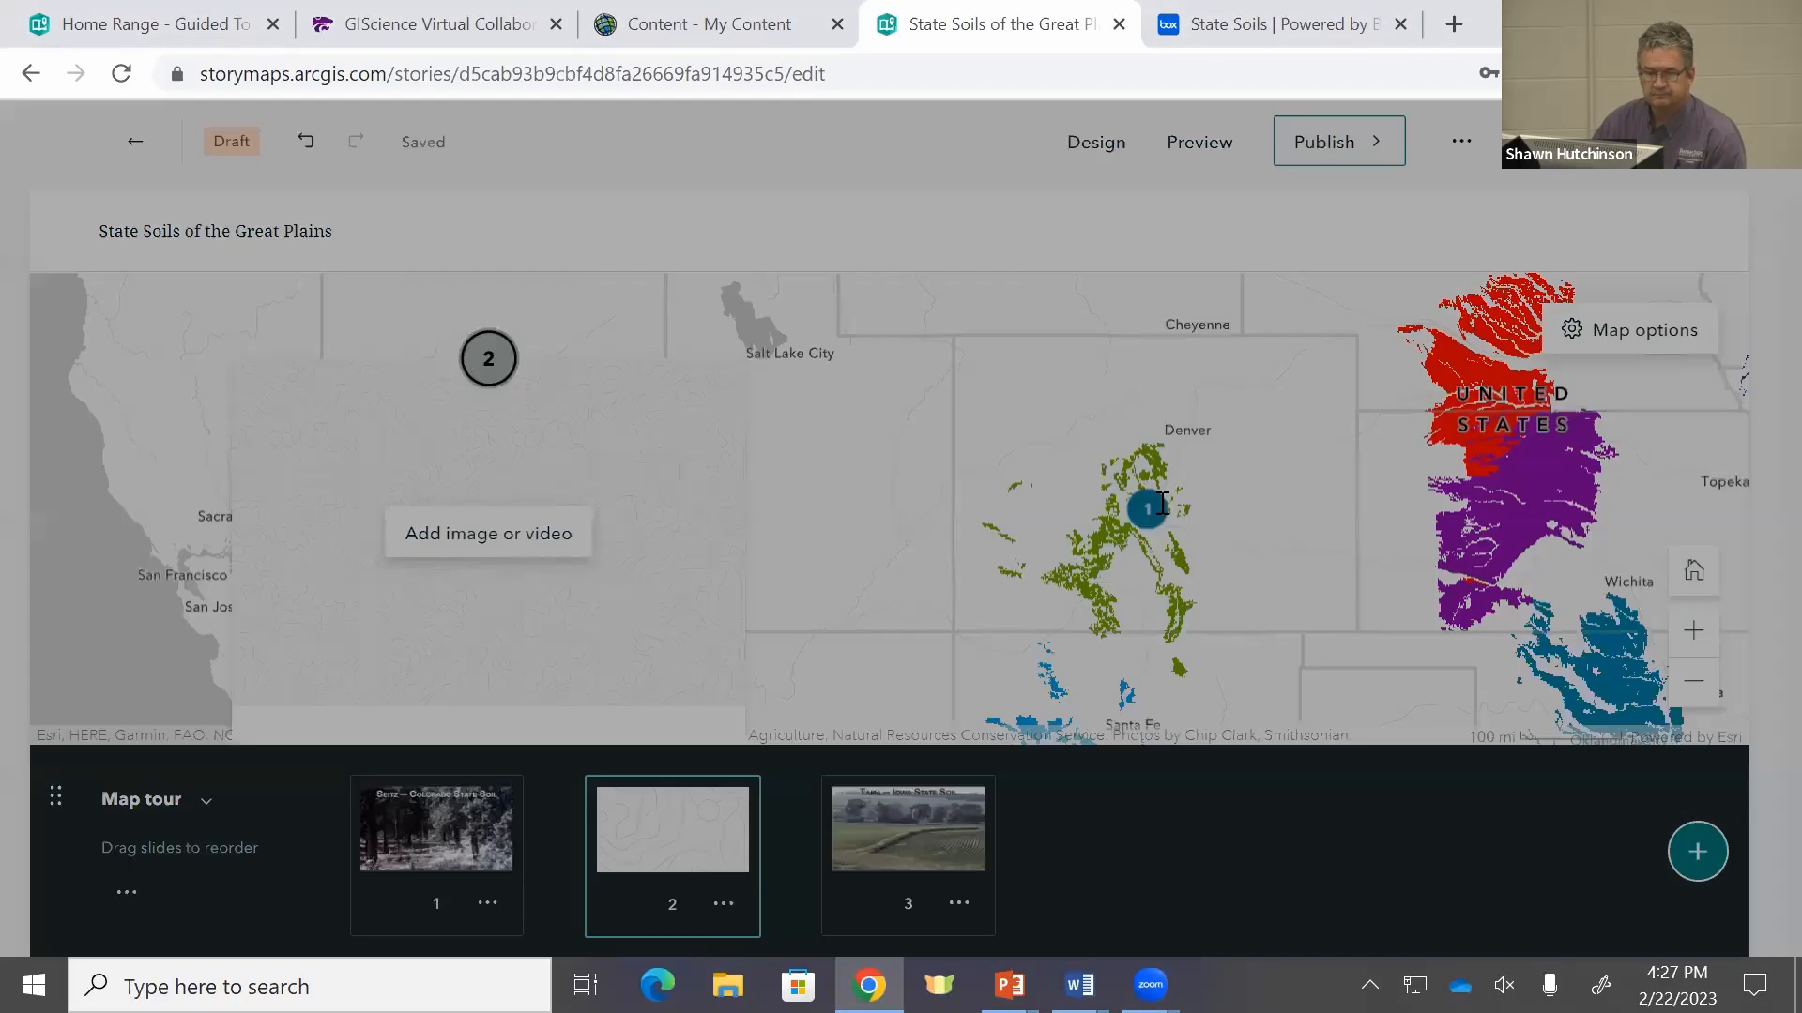
click(1057, 655)
scroll(769, 455, down, 4)
scroll(770, 446, up, 2)
scroll(768, 428, up, 1)
click(803, 206)
click(670, 638)
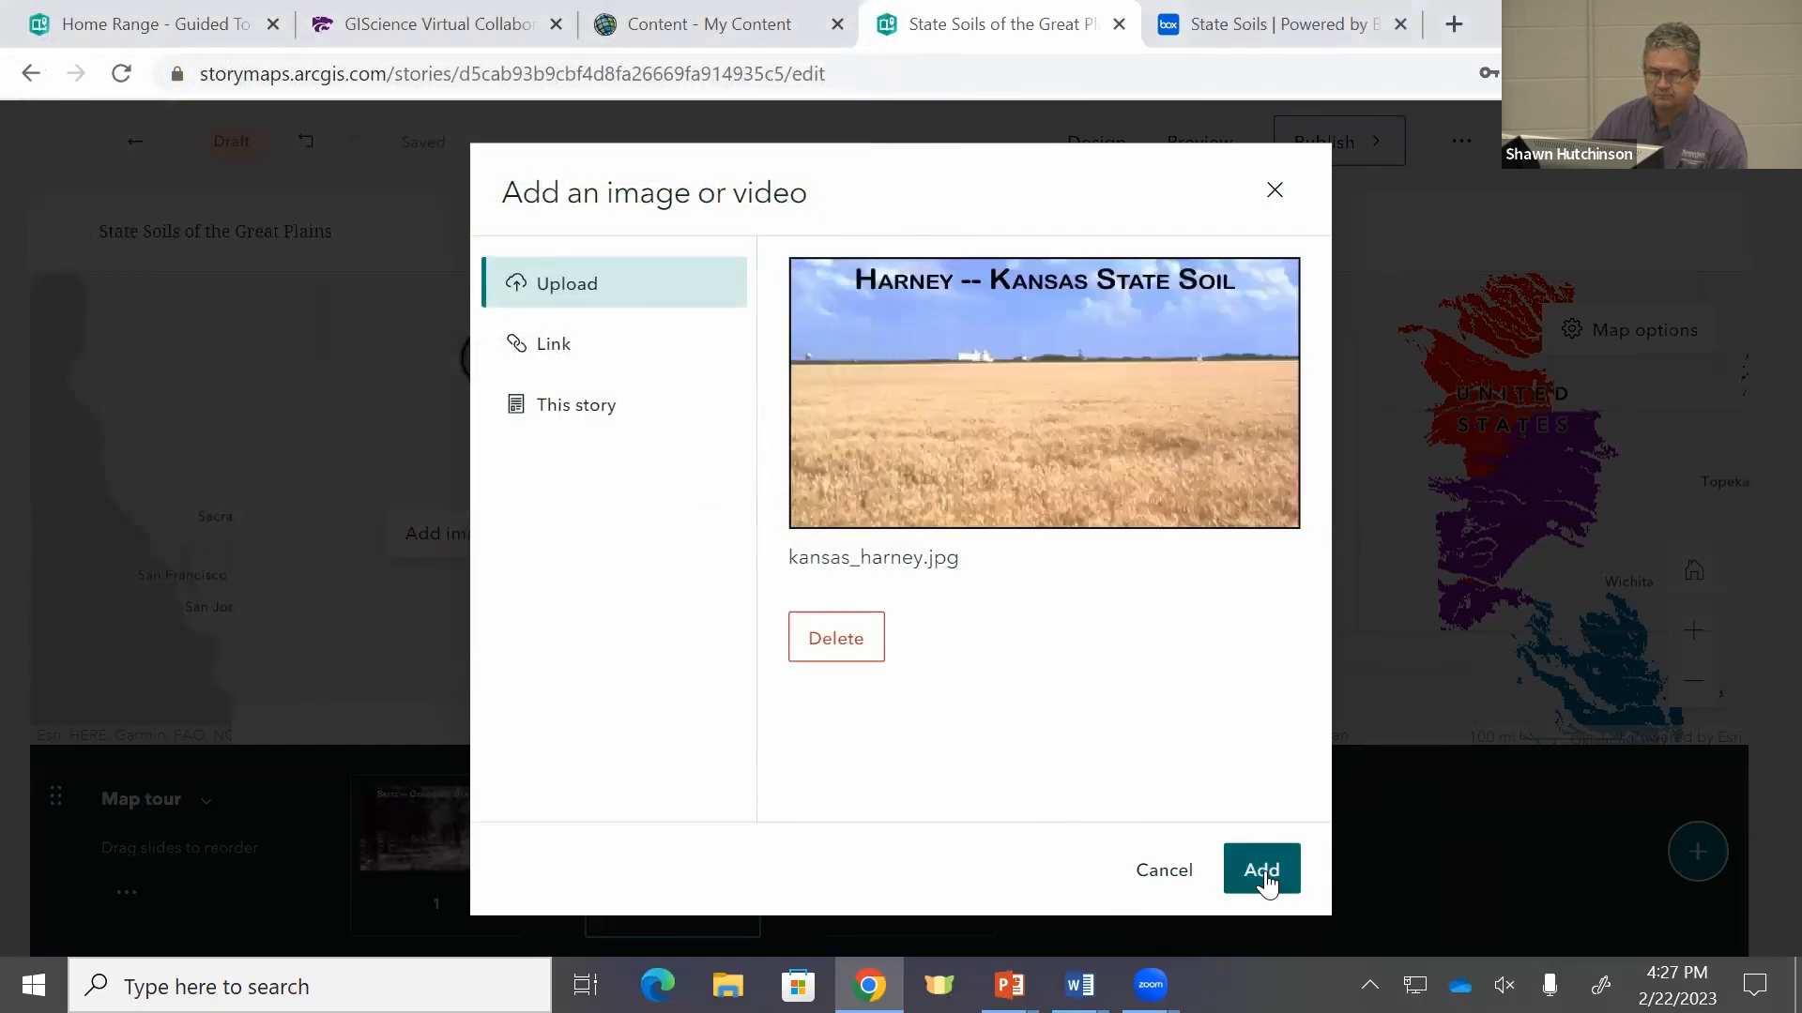
click(1263, 873)
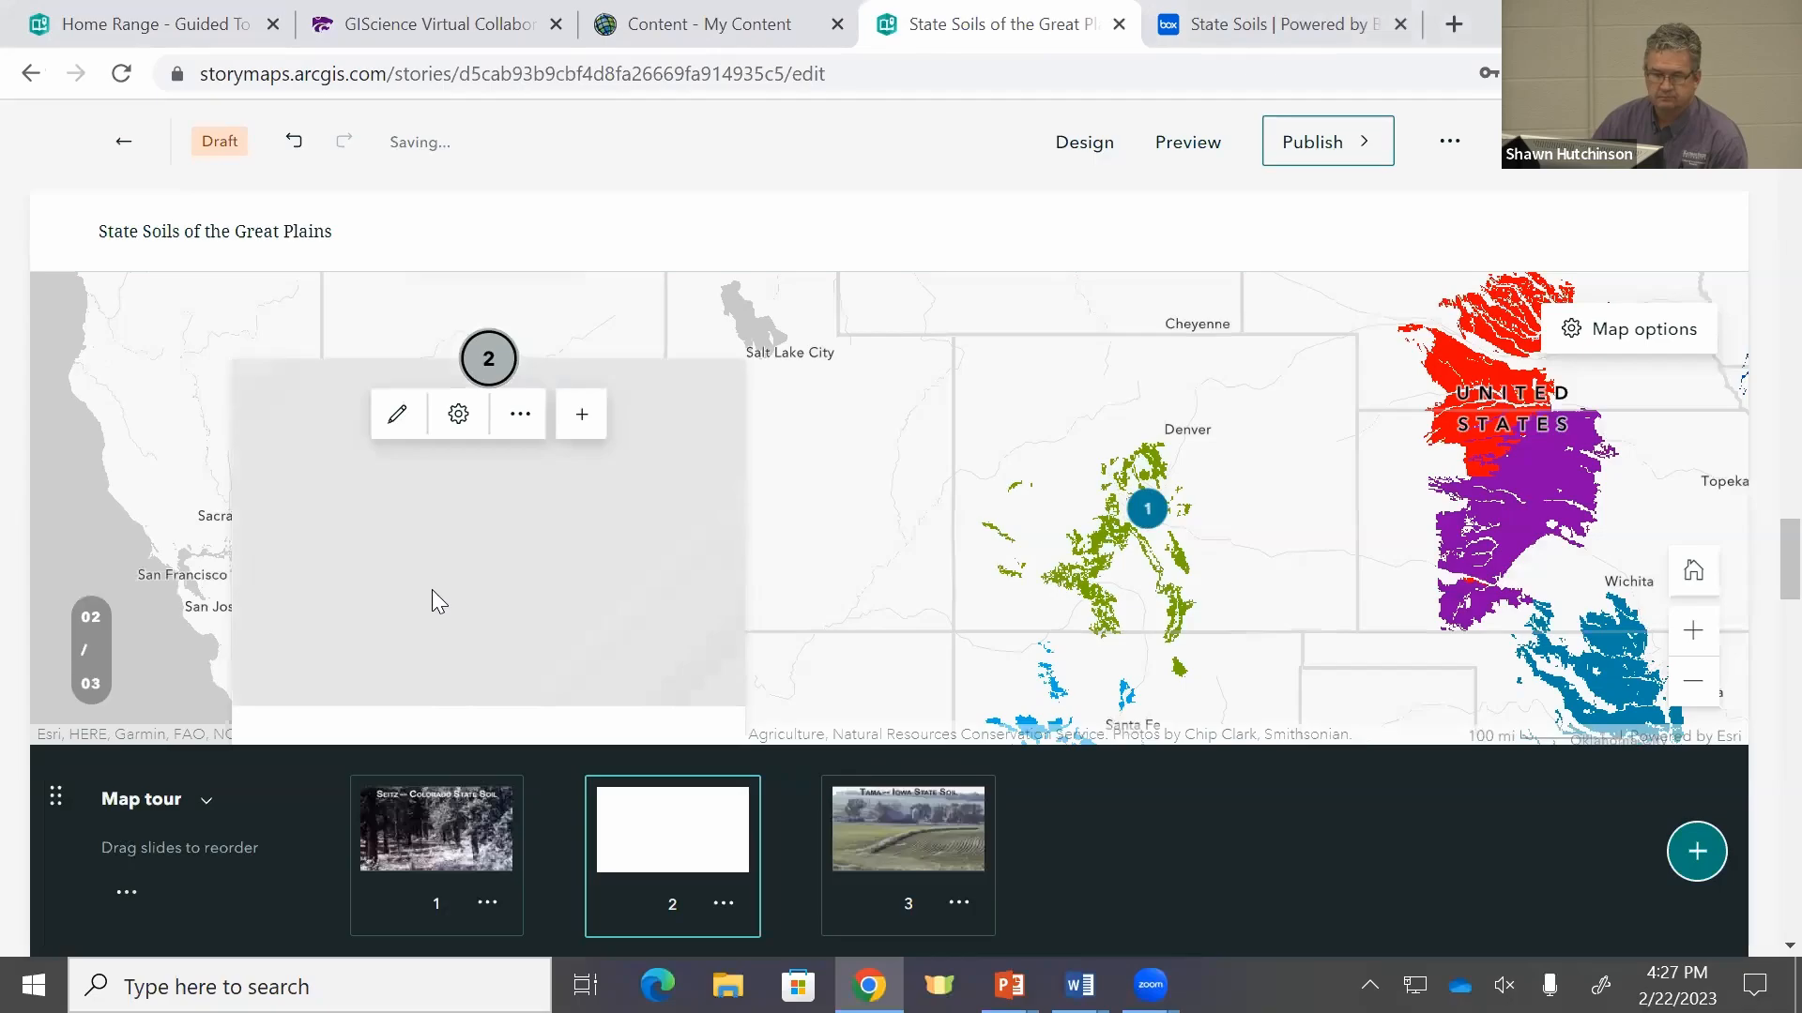
Step: Paste the Harney series text as the new stop's description and title the stop "Kansas - Harney"
key(ctrl+v)
click(391, 487)
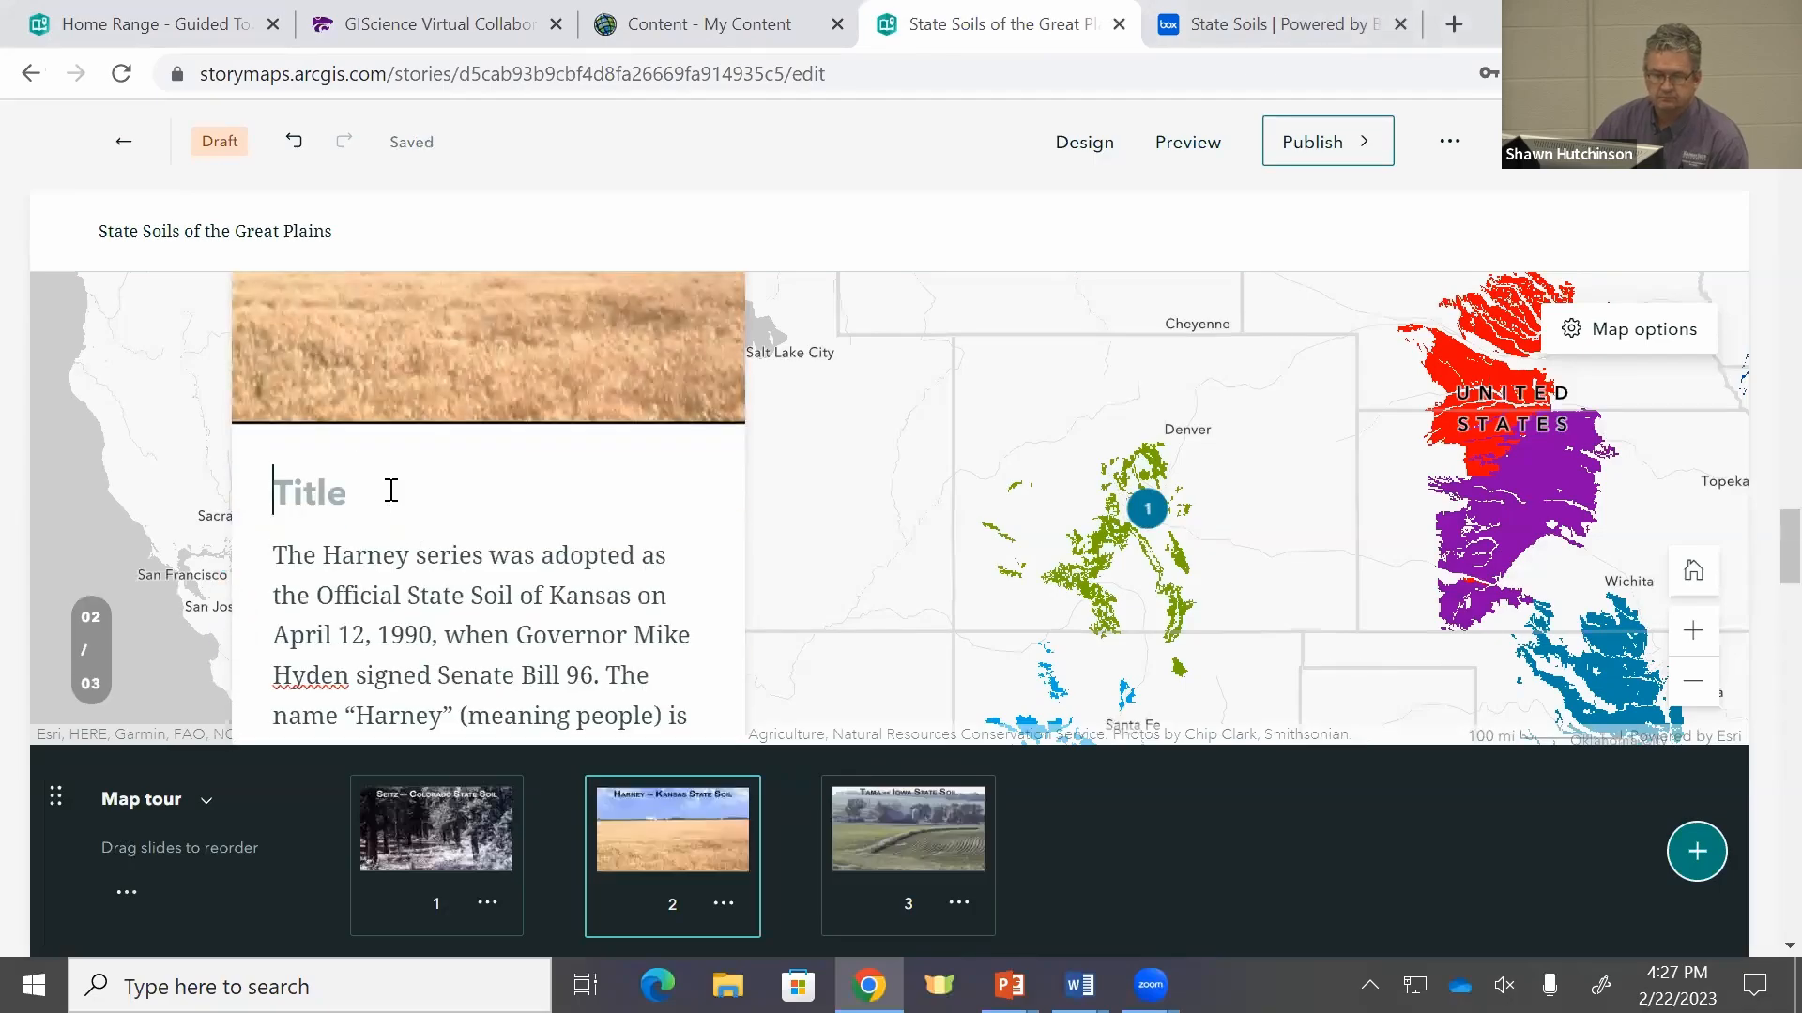
text(Kansas - Harney)
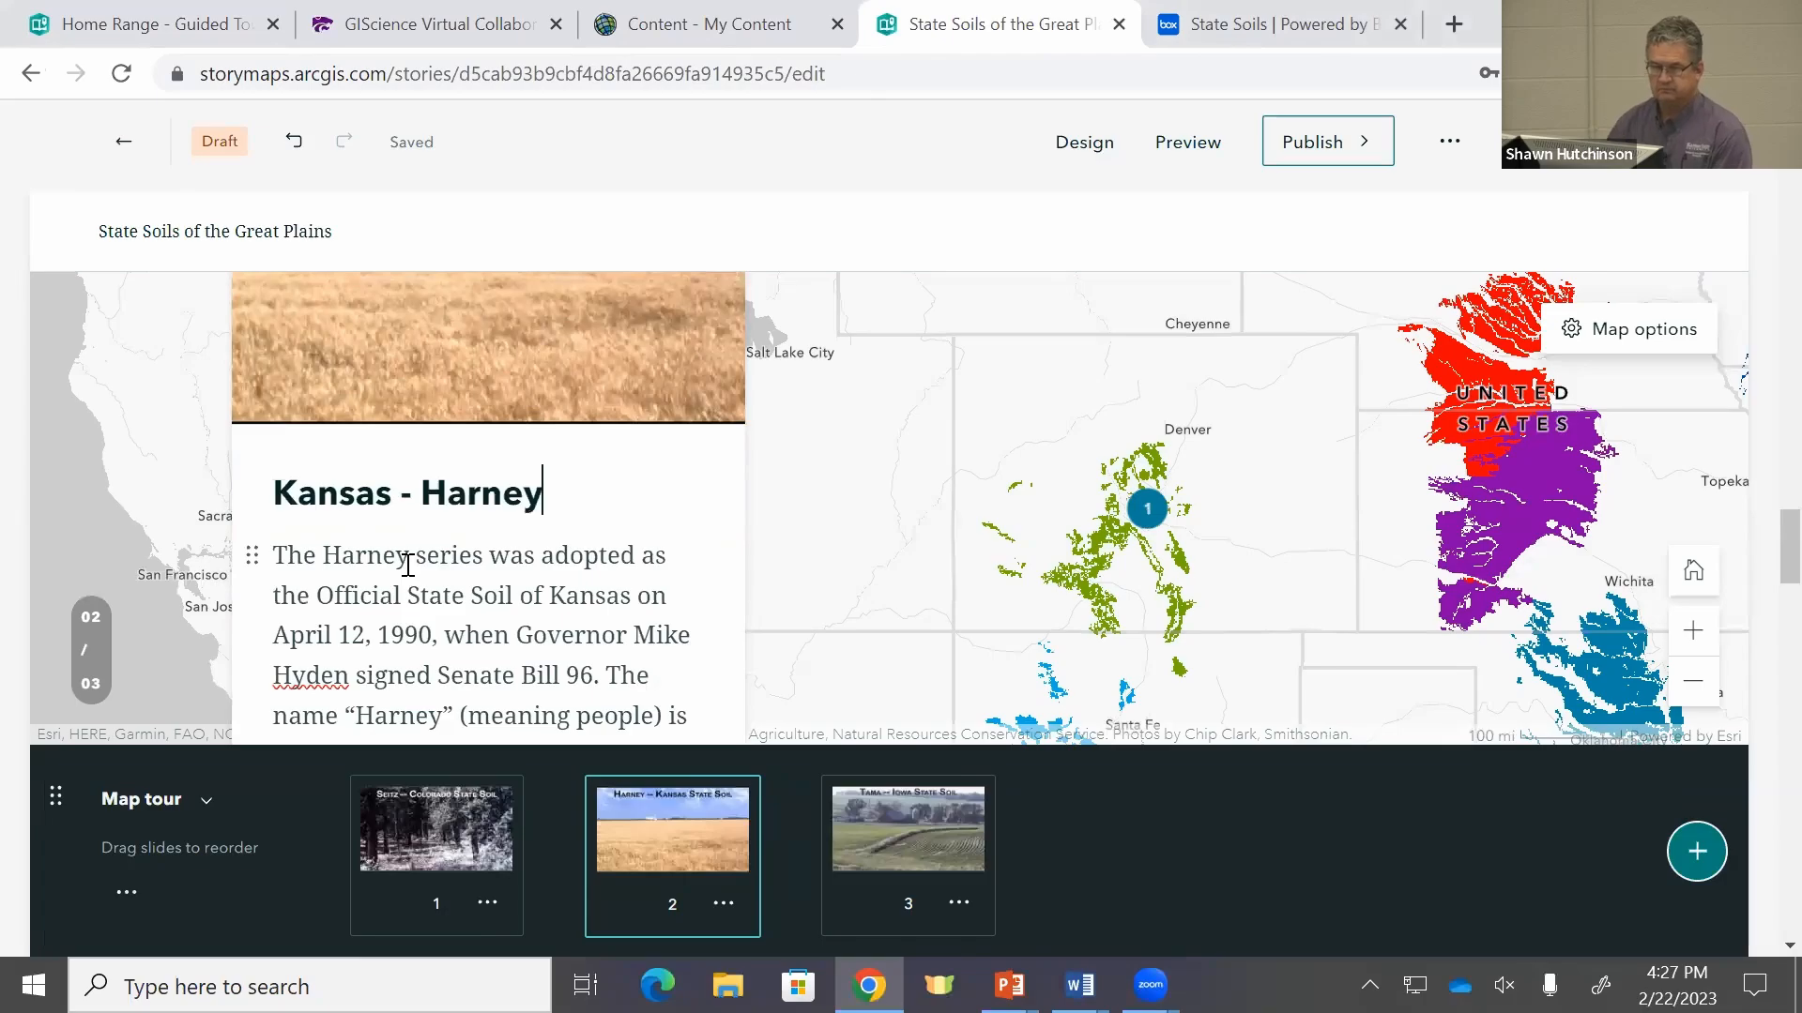
scroll(408, 564, down, 10)
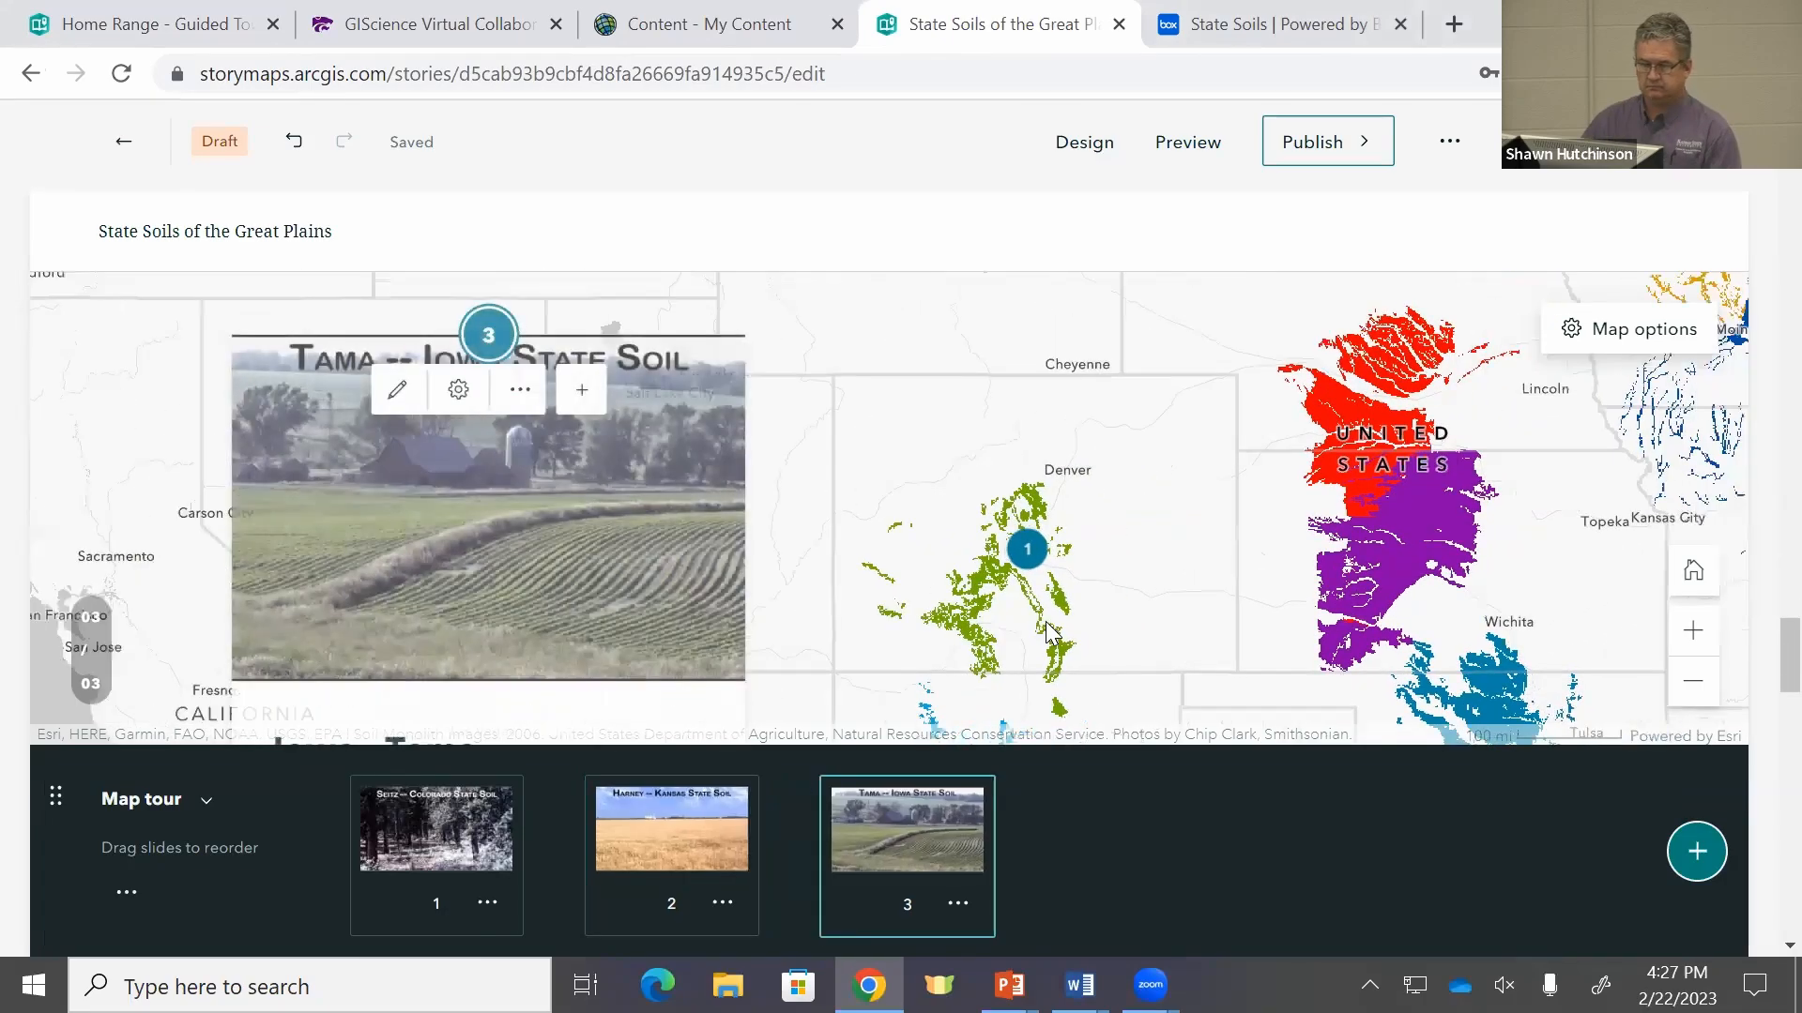
Step: Add the Kansas - Harney stop's location to the tour map, placing the point in the purple soil area of western Kansas
click(934, 631)
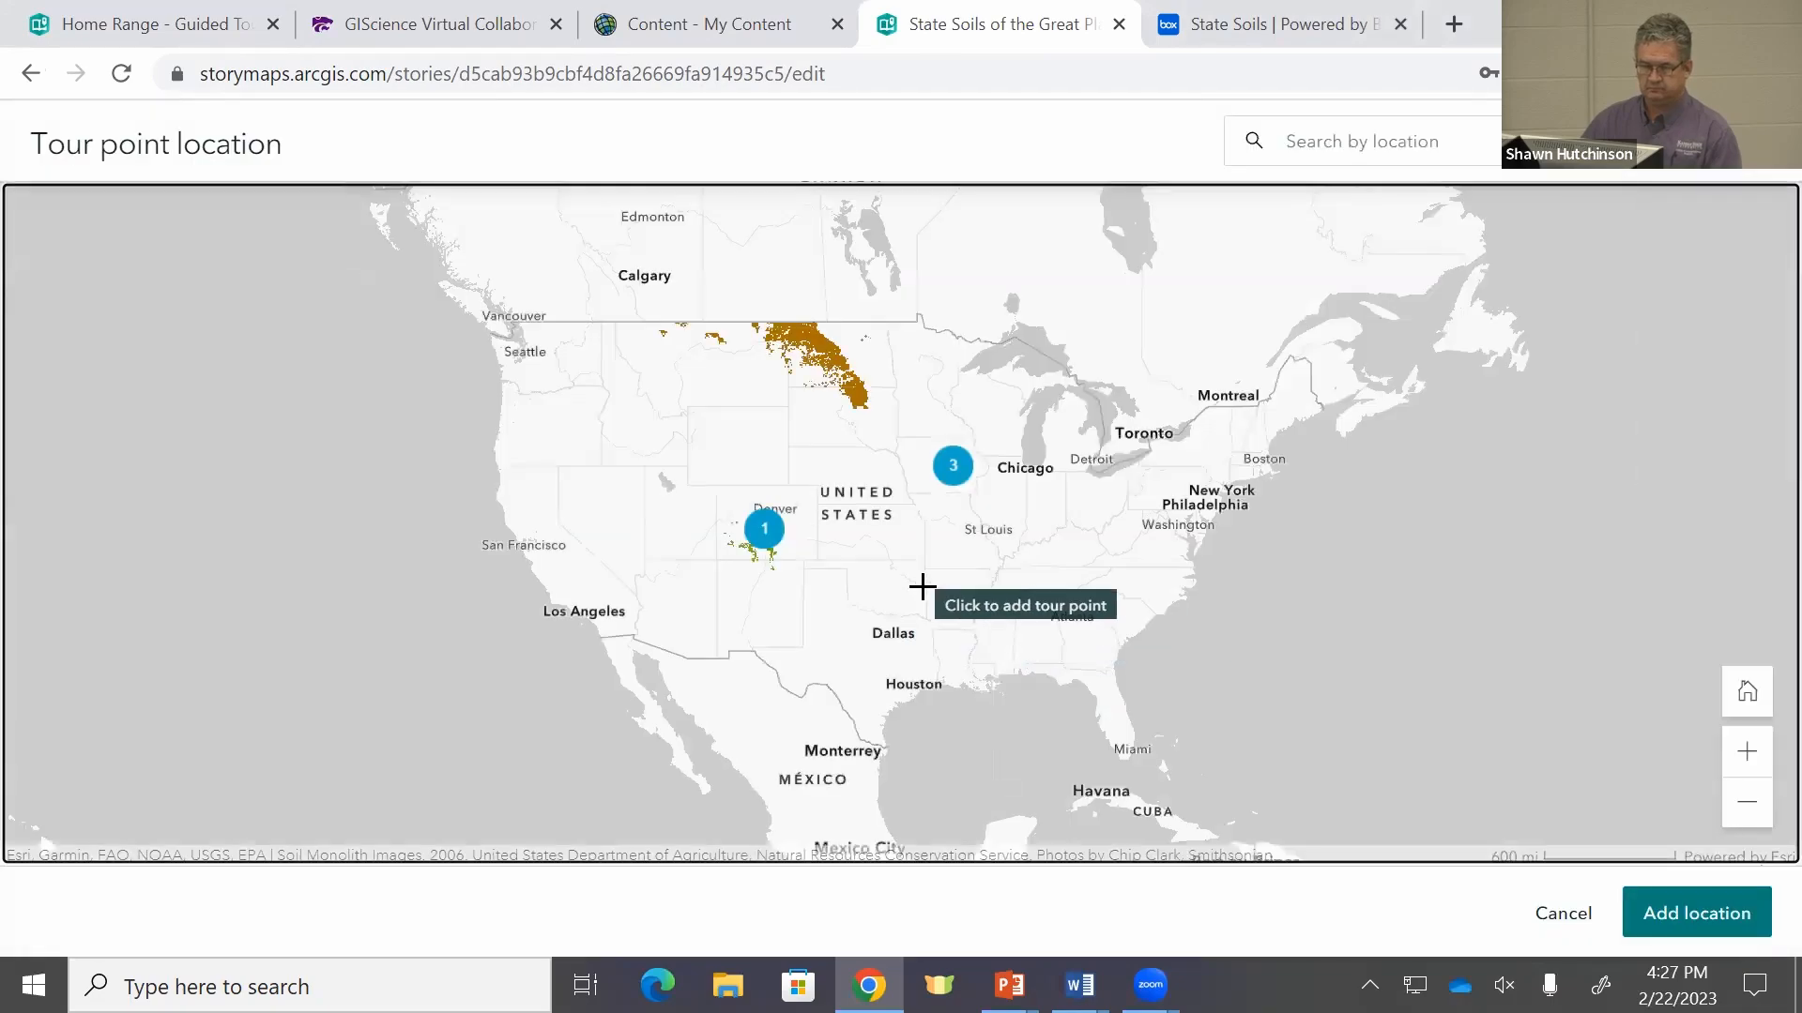
double_click(787, 485)
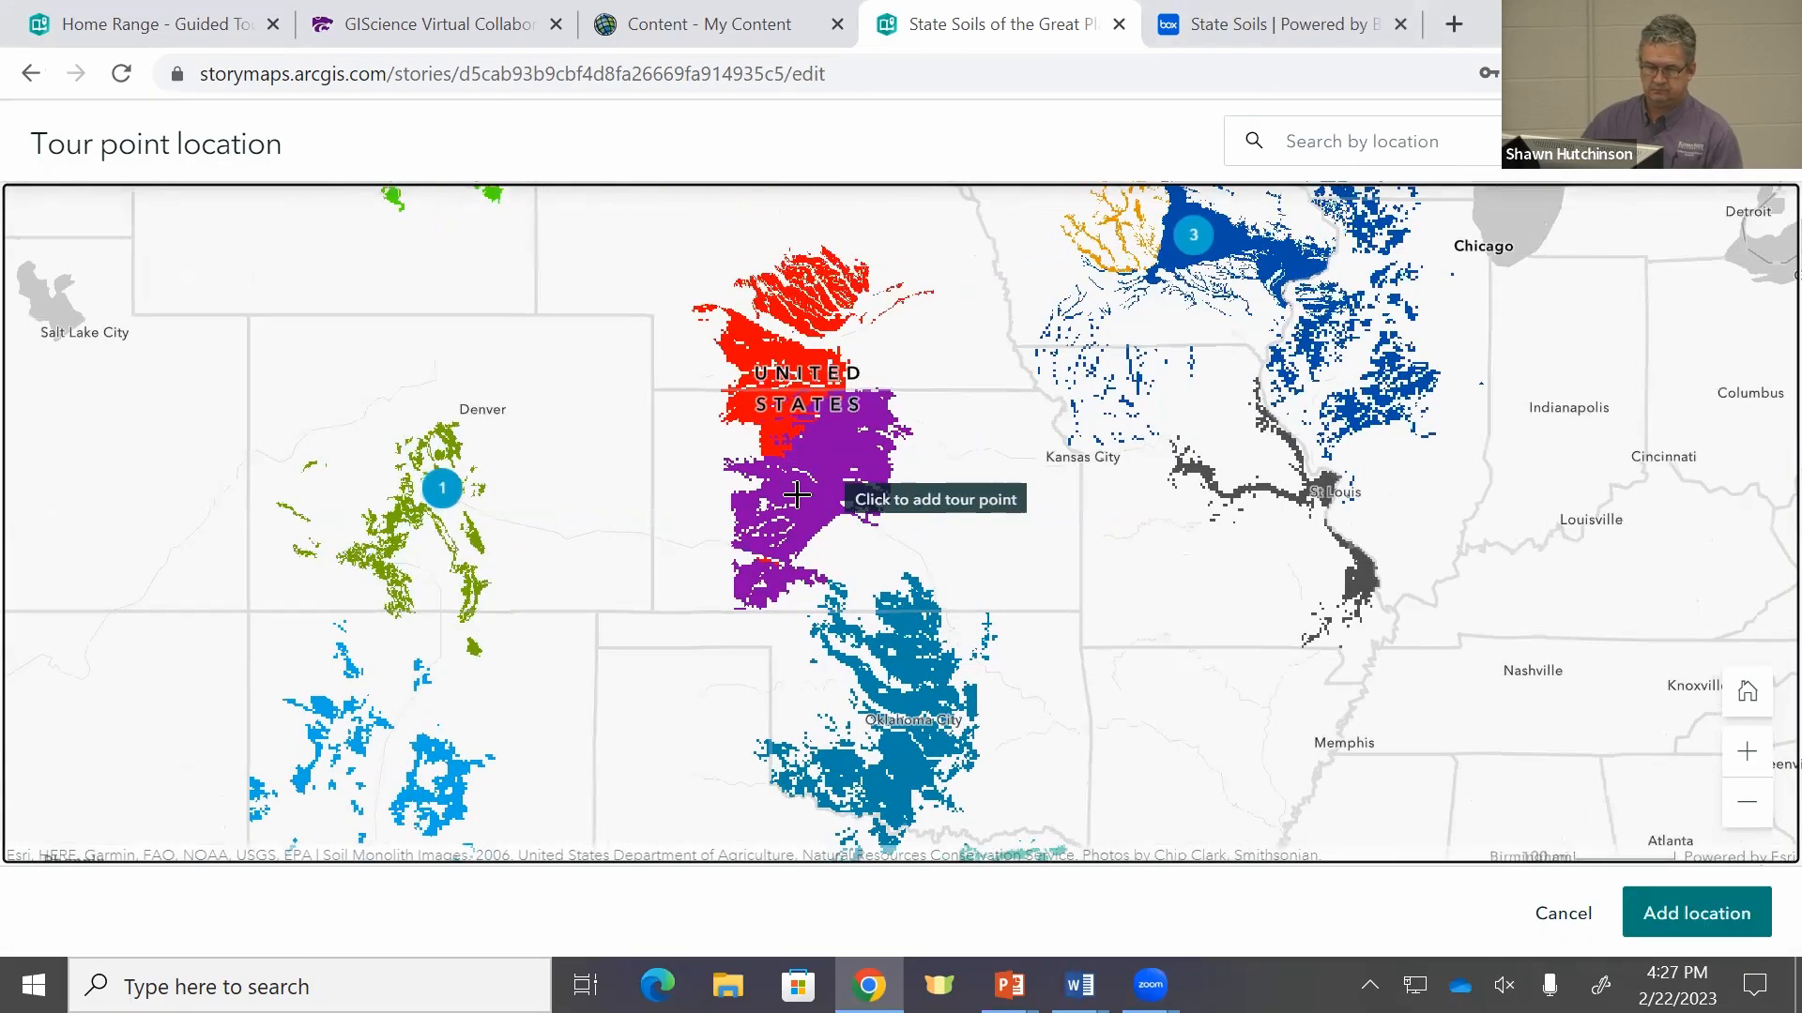
click(1708, 932)
Step: Reorder the map tour stops so that Kansas comes first, Colorado second and Iowa third
drag(645, 837, 436, 826)
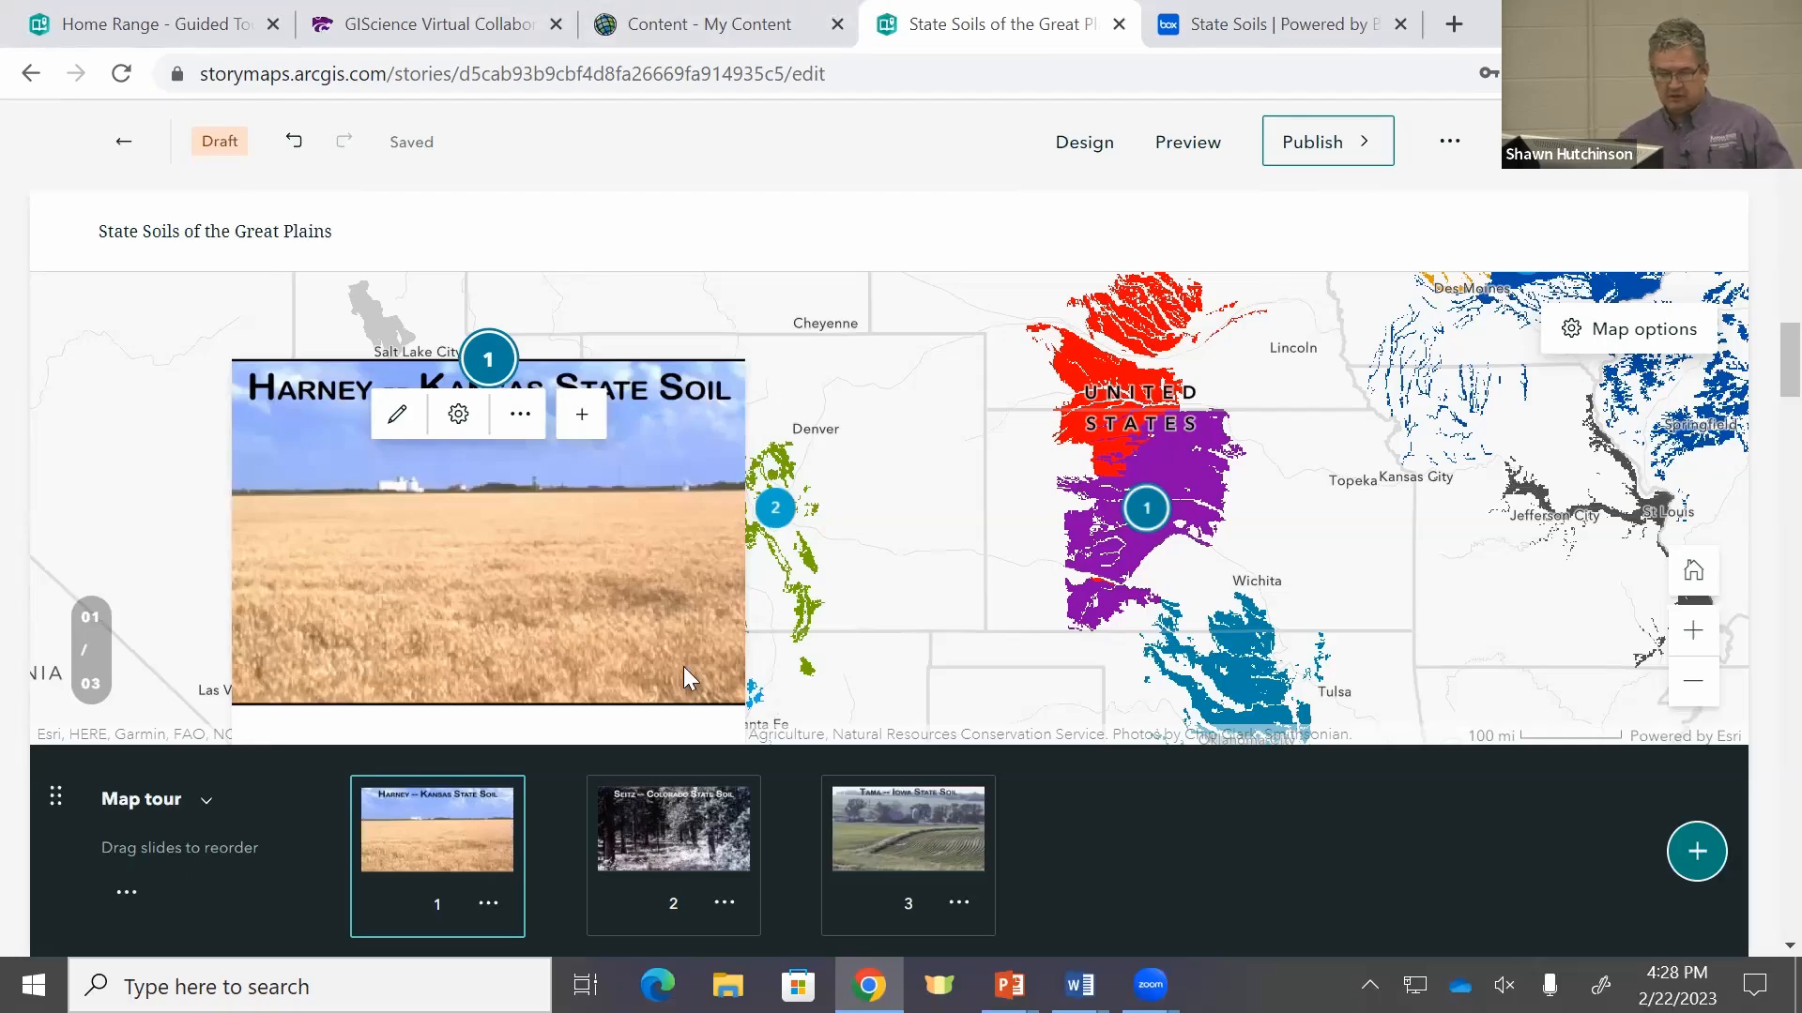
click(943, 835)
drag(943, 834, 458, 829)
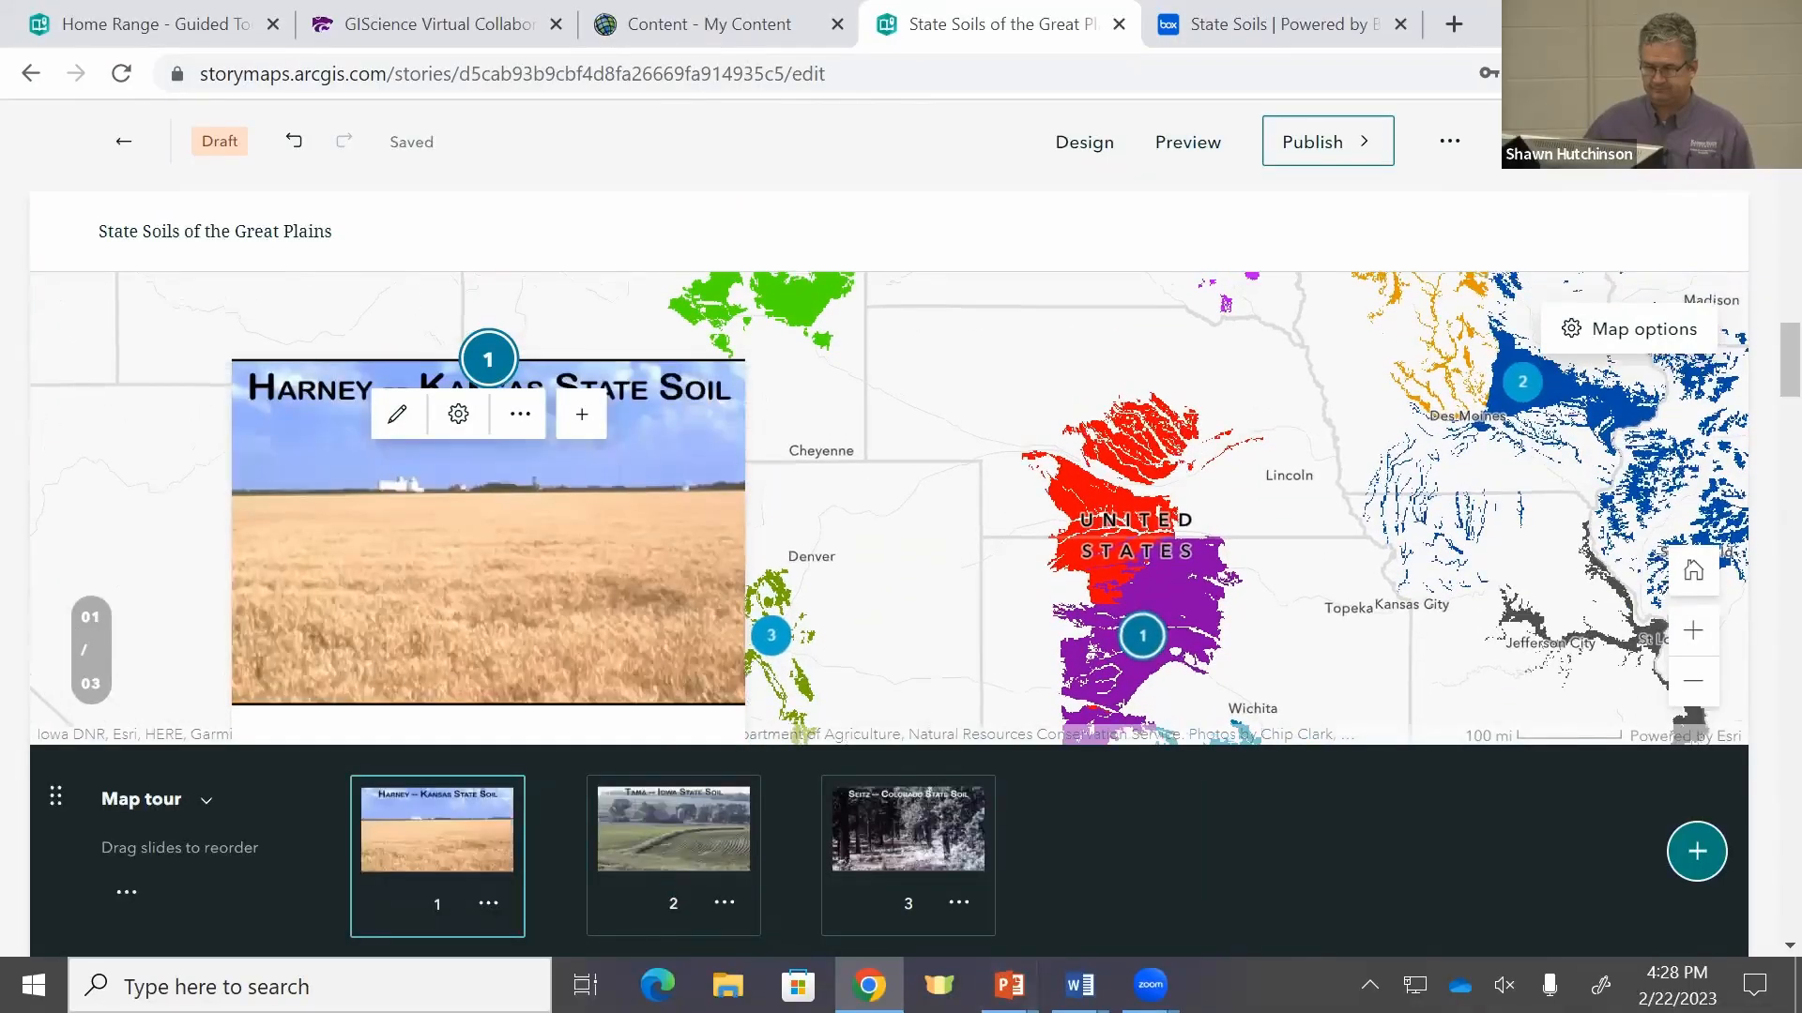
drag(894, 873, 676, 871)
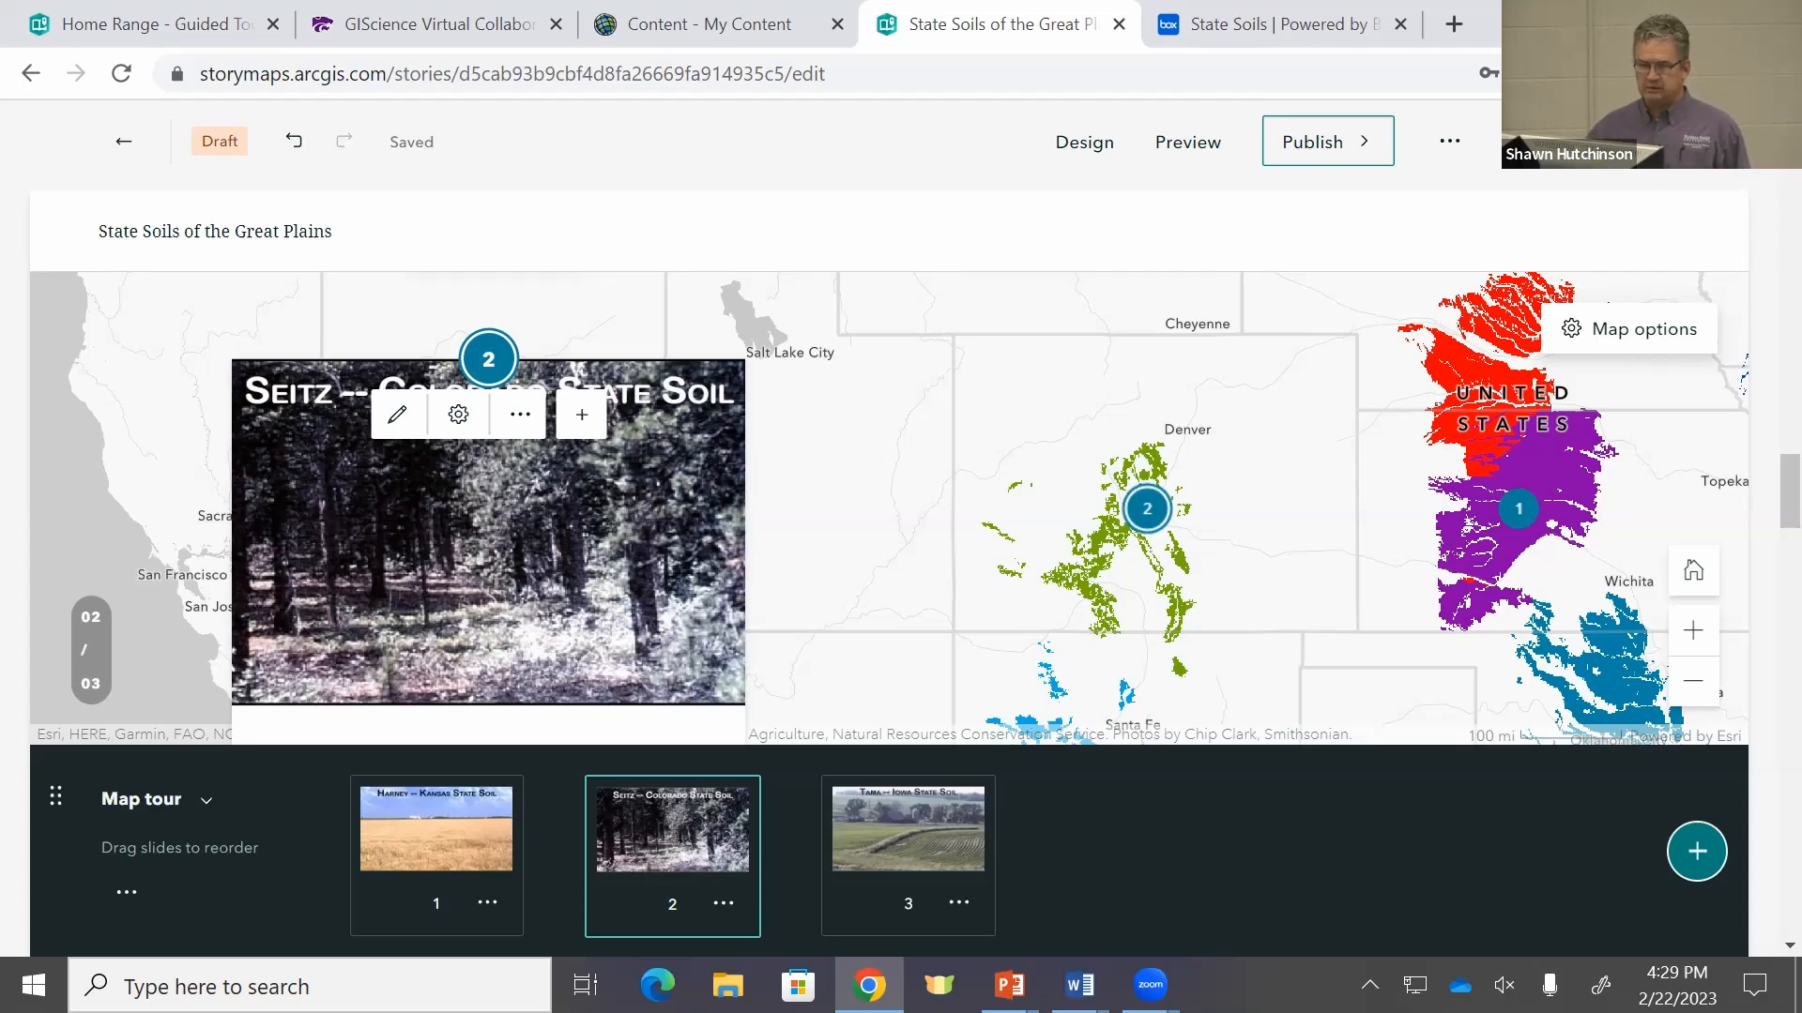
Step: Edit the Colorado - Seitz stop's location, moving its point southwest to the green soil area east of Gunnison
scroll(501, 577, down, 2)
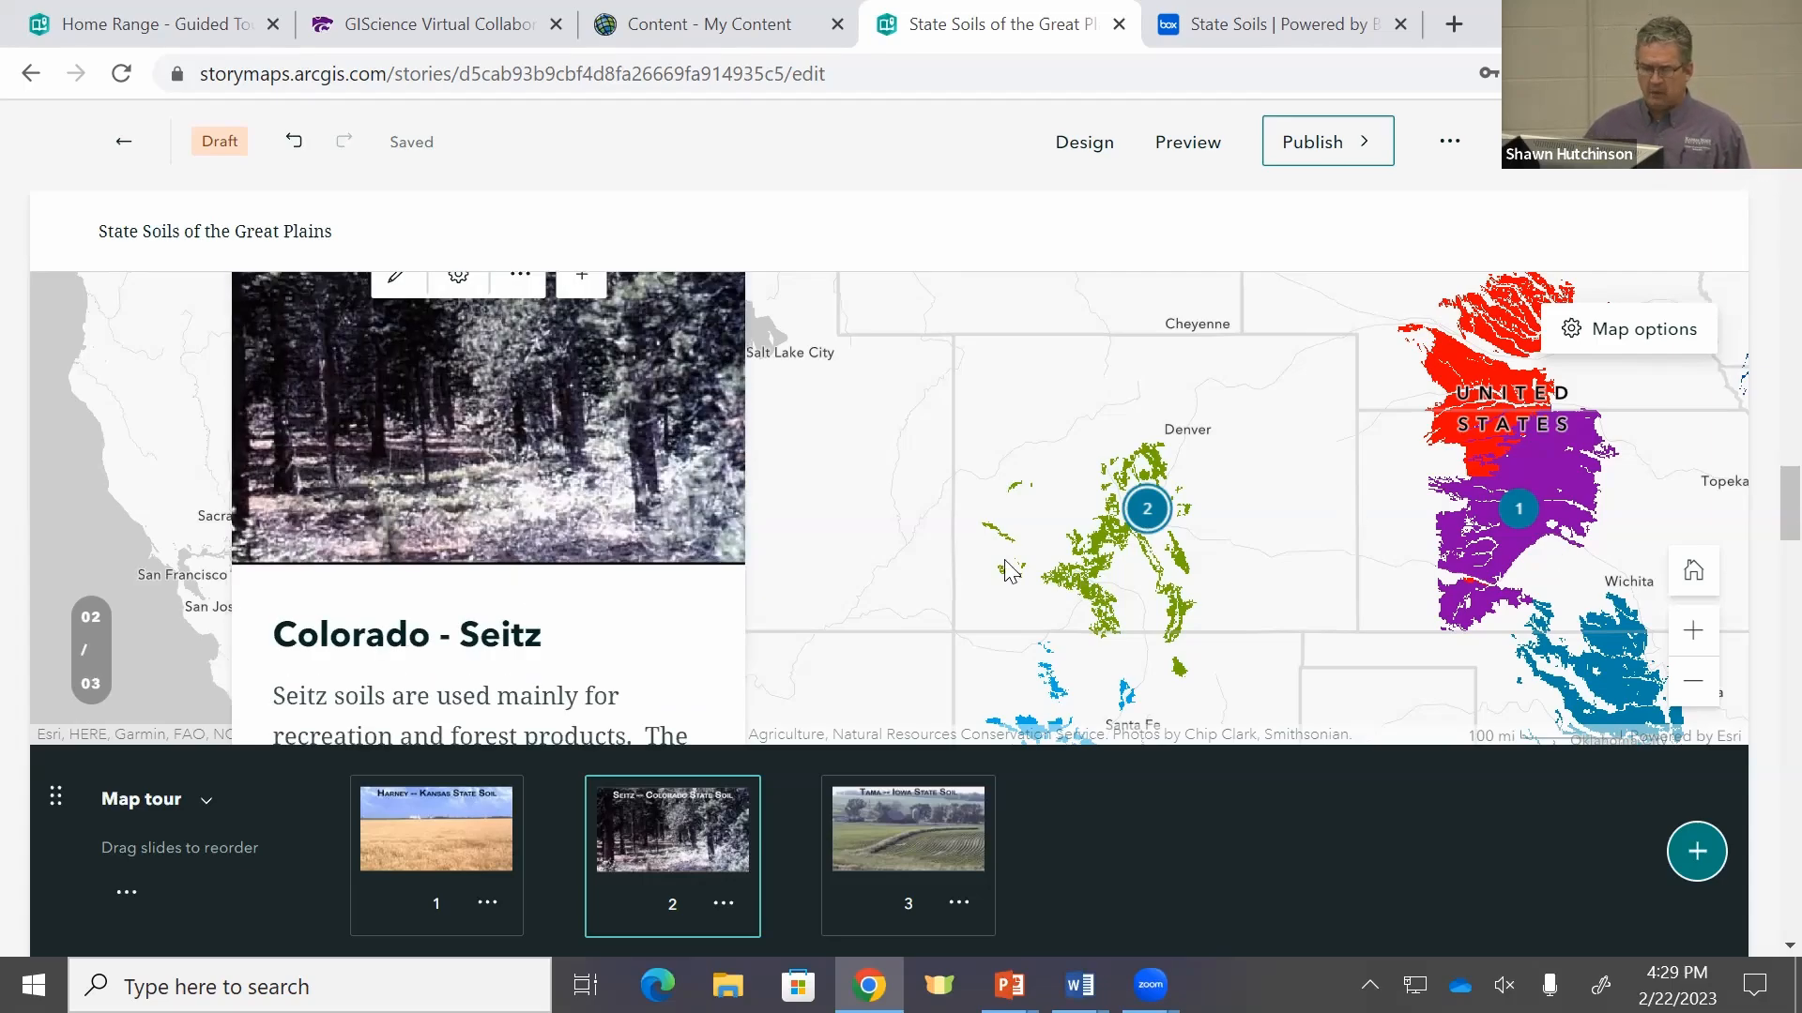
scroll(684, 611, down, 15)
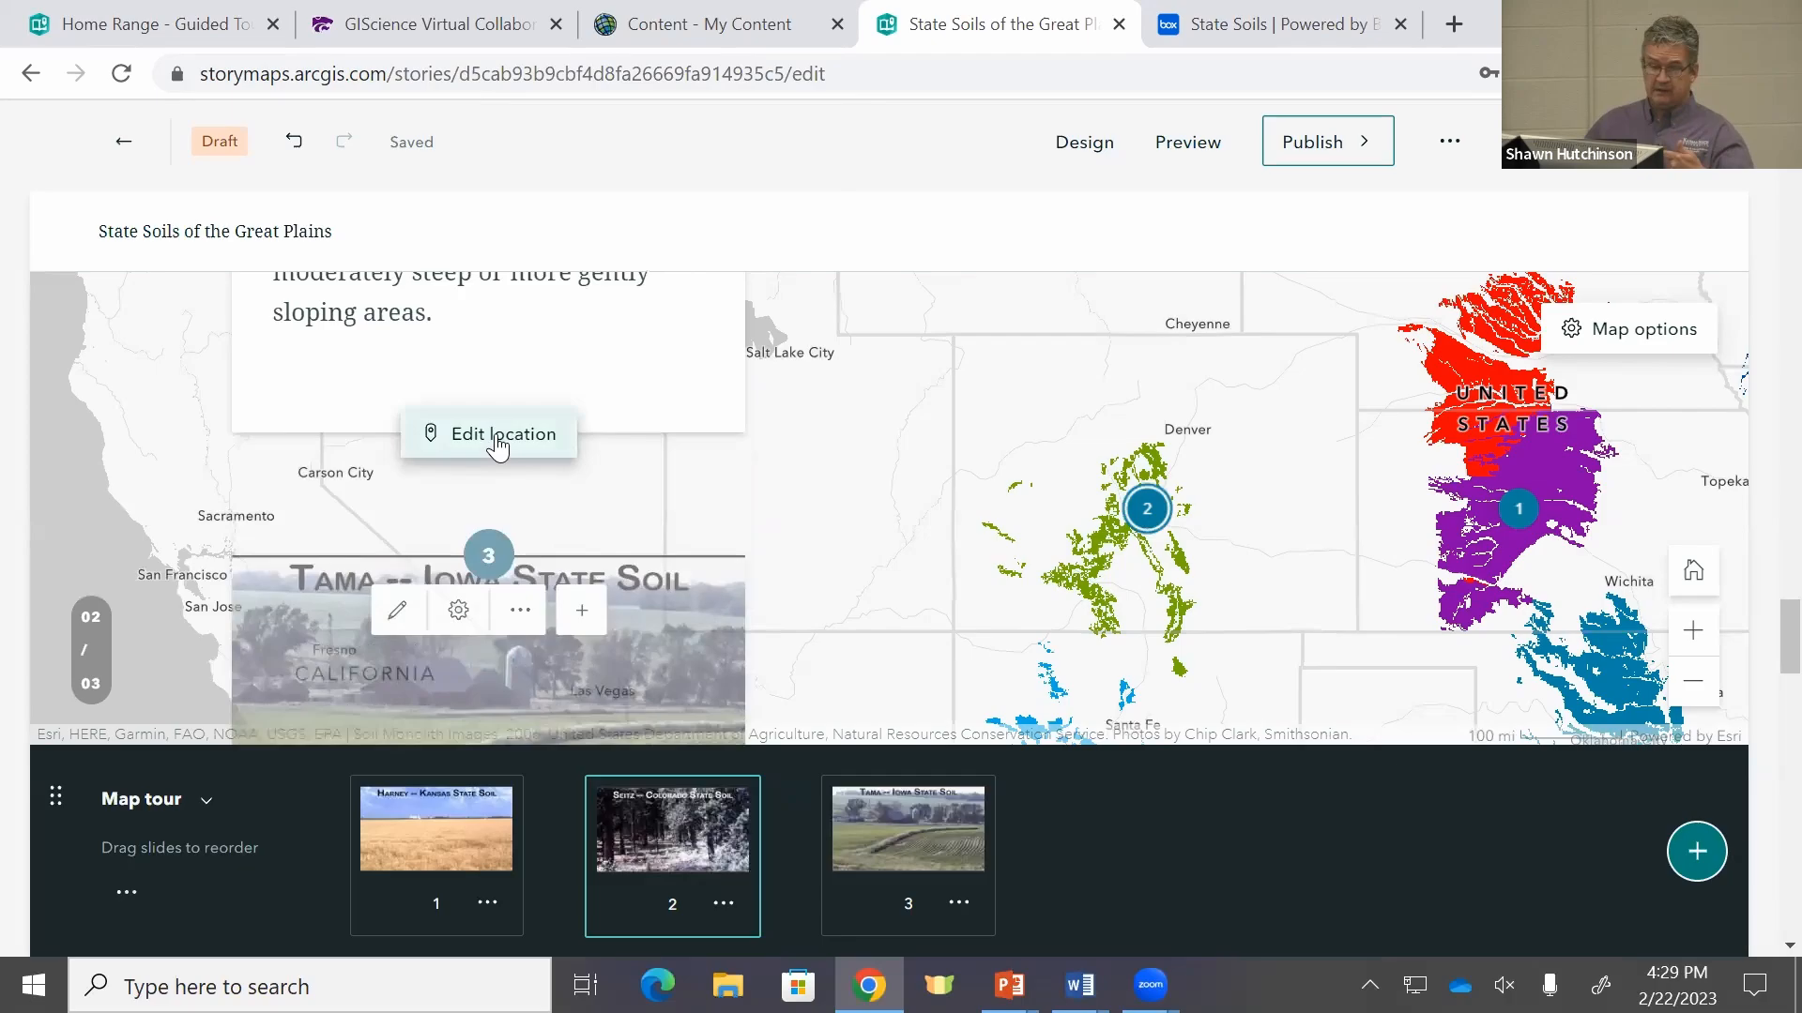
click(497, 441)
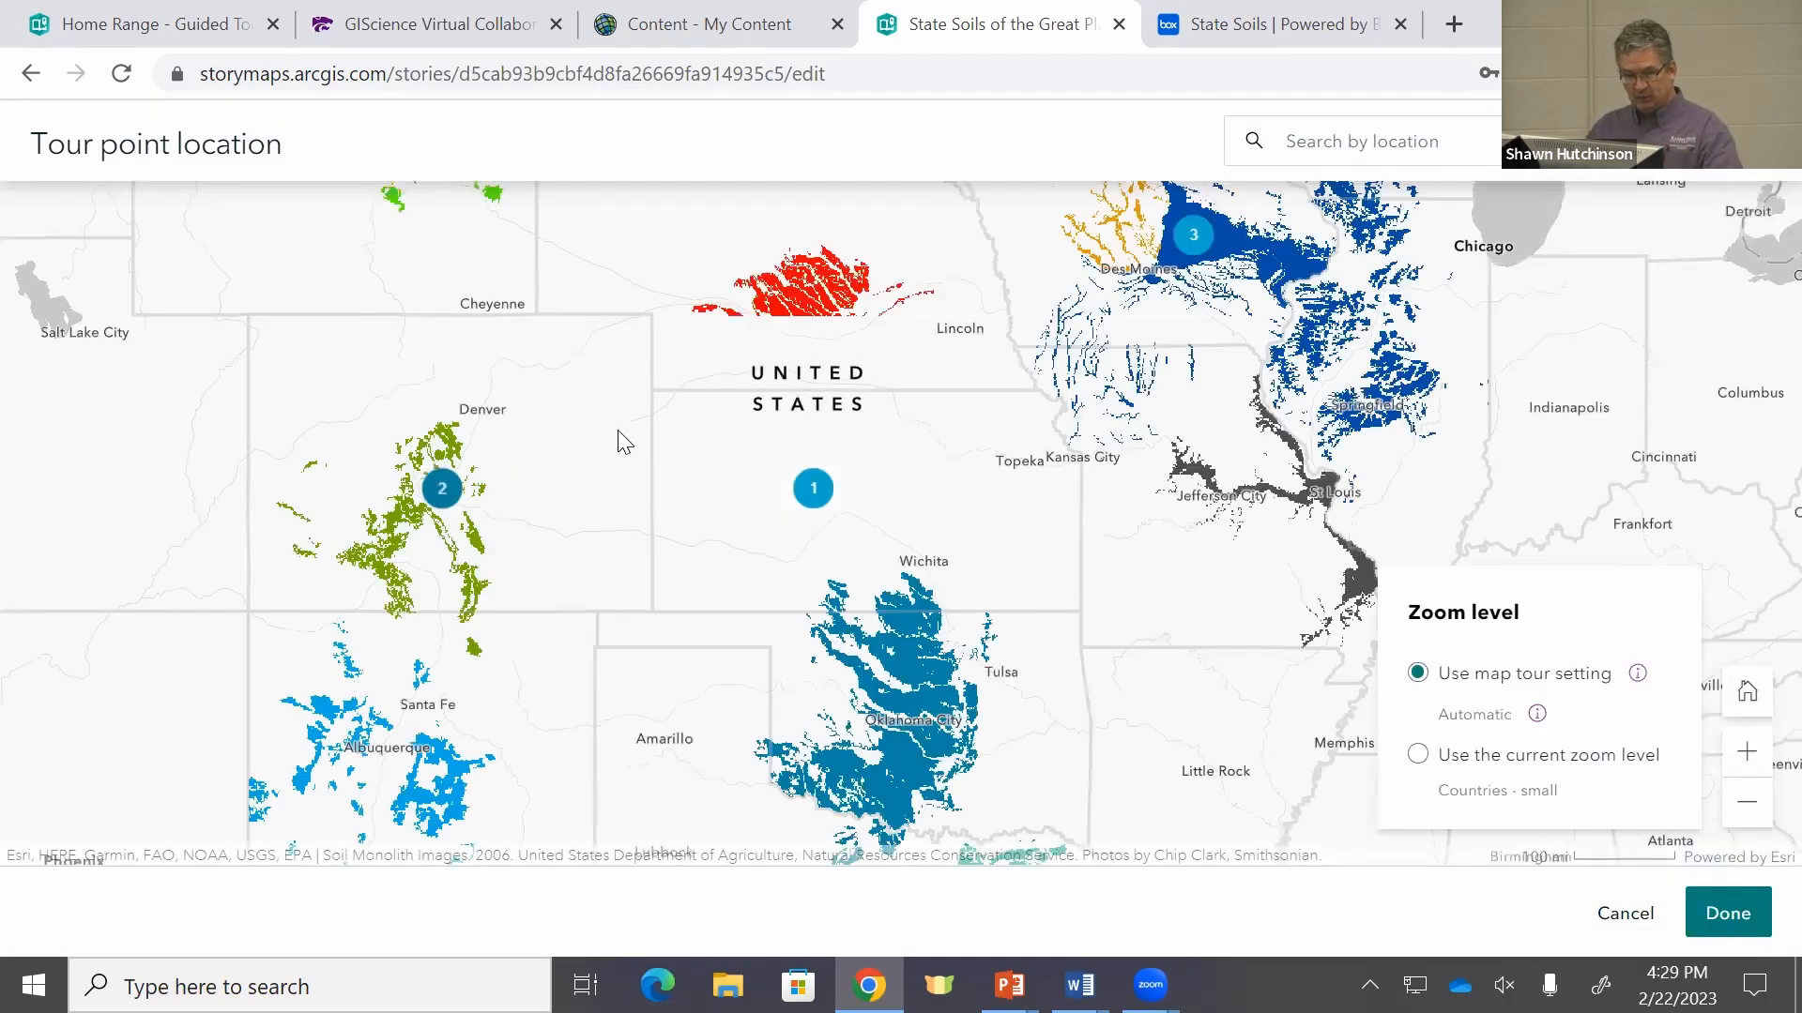
scroll(402, 500, up, 1)
scroll(402, 500, up, 2)
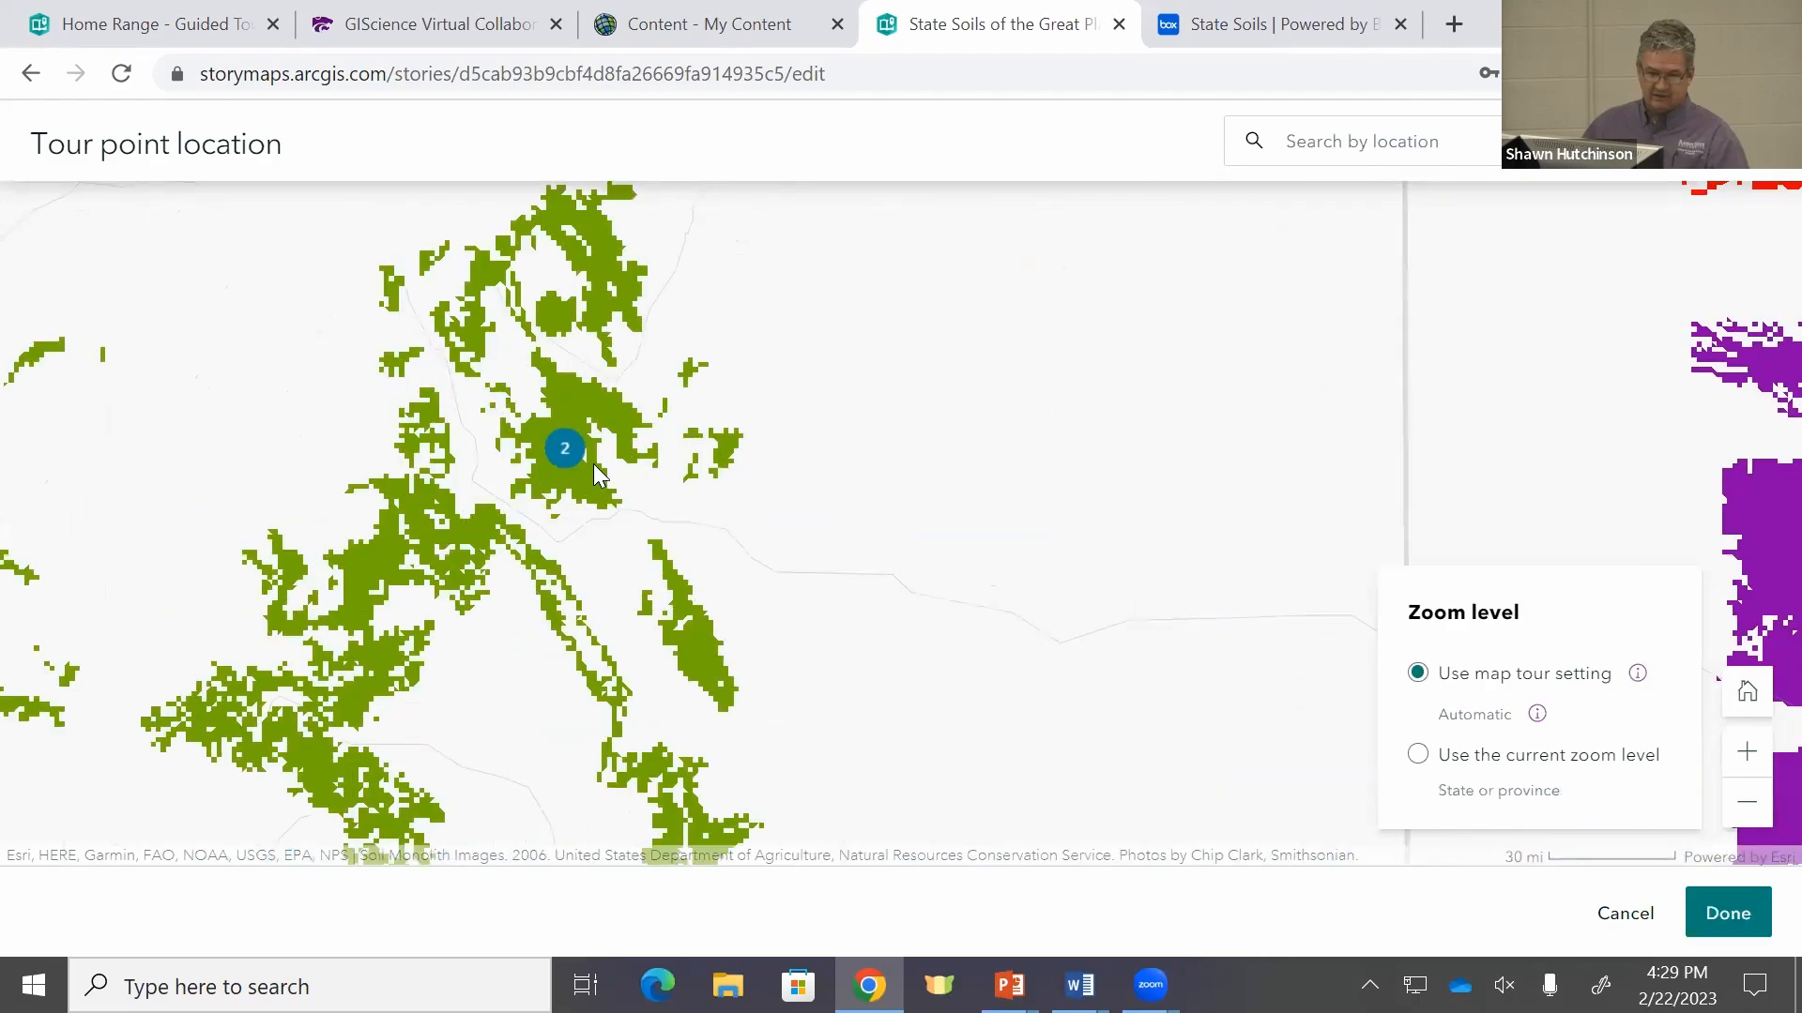
mouse_move(564, 449)
mouse_down()
mouse_move(462, 531)
mouse_move(346, 555)
mouse_move(374, 562)
mouse_up()
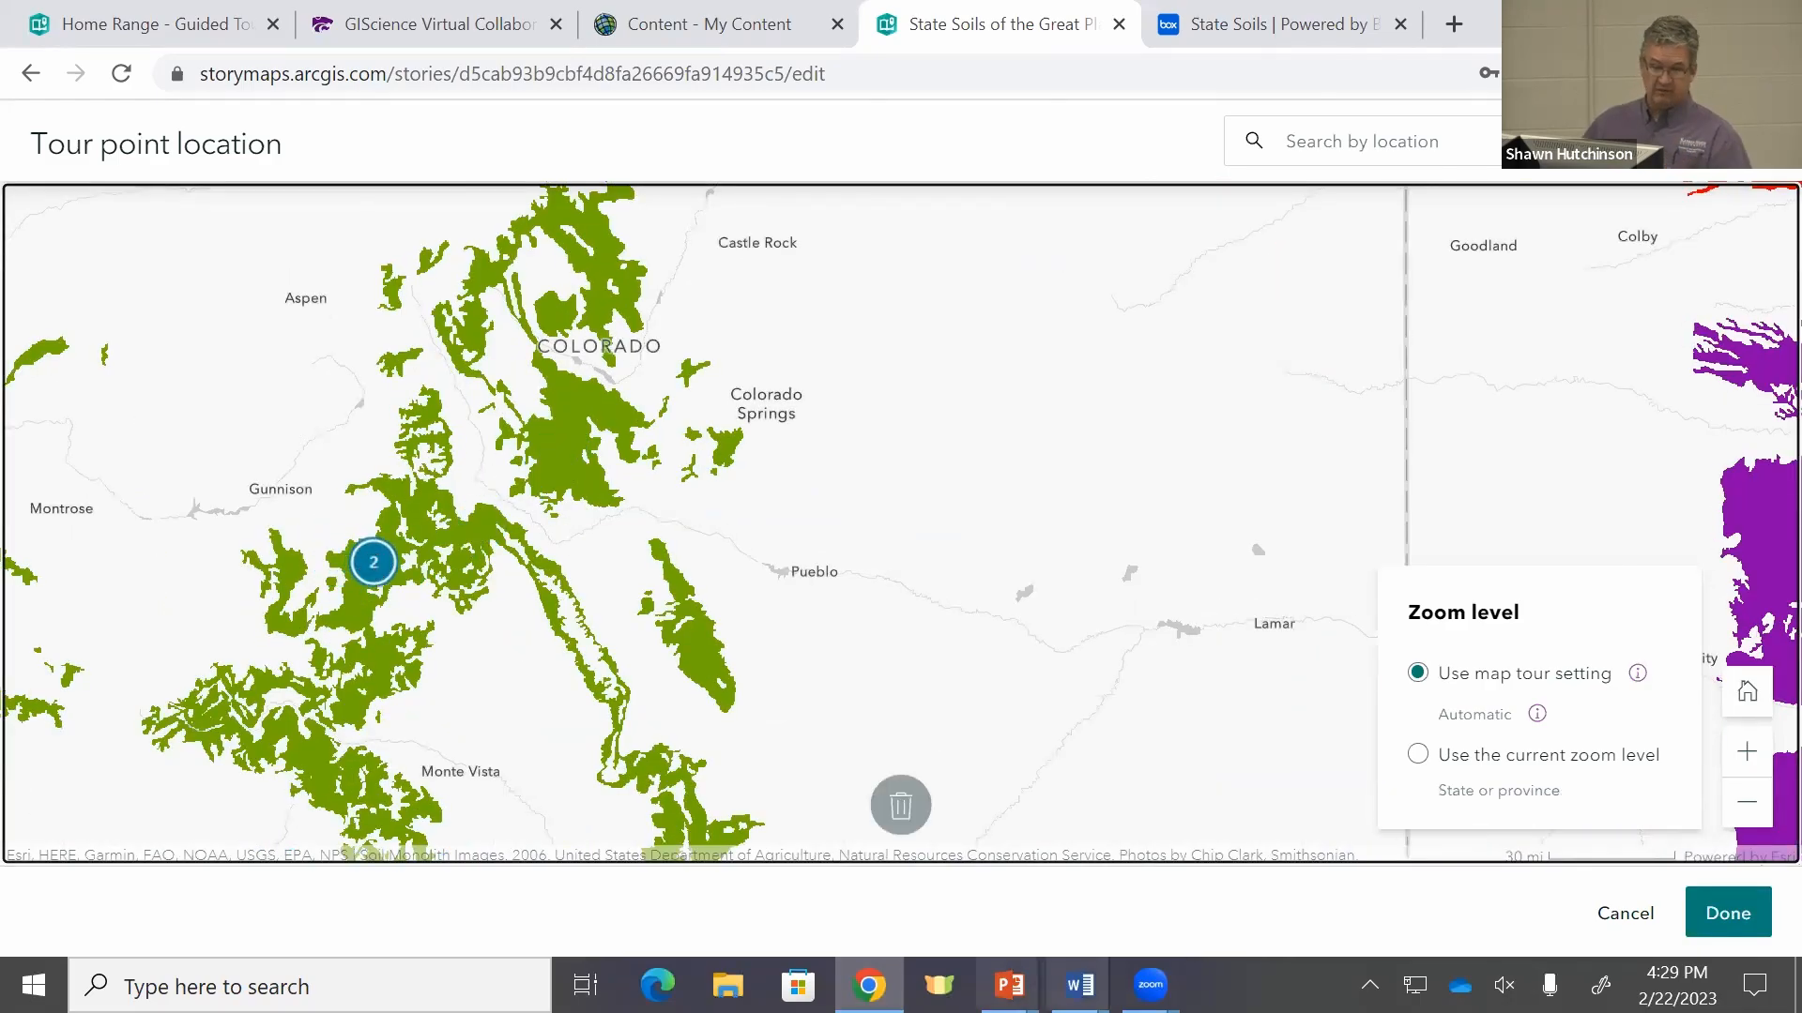
click(1733, 924)
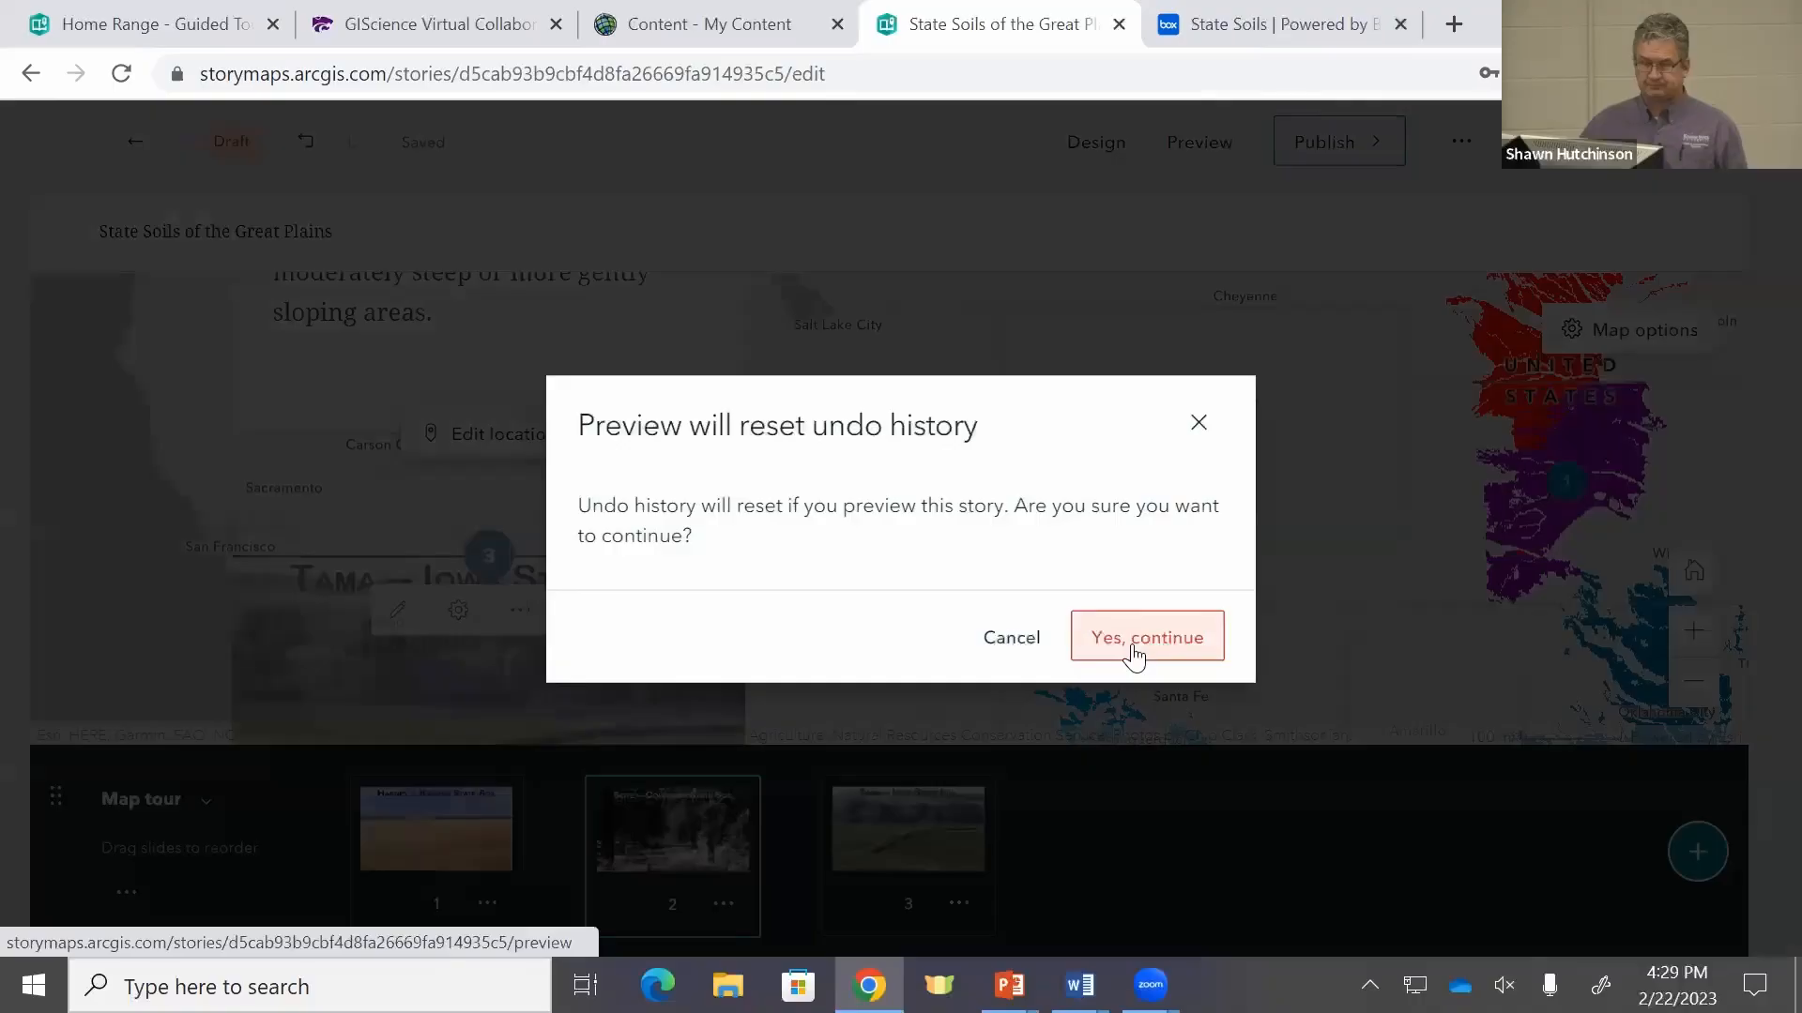
Step: Preview the story, review the Kansas, Colorado and Iowa stops with their map points in order, and close the preview
click(1136, 655)
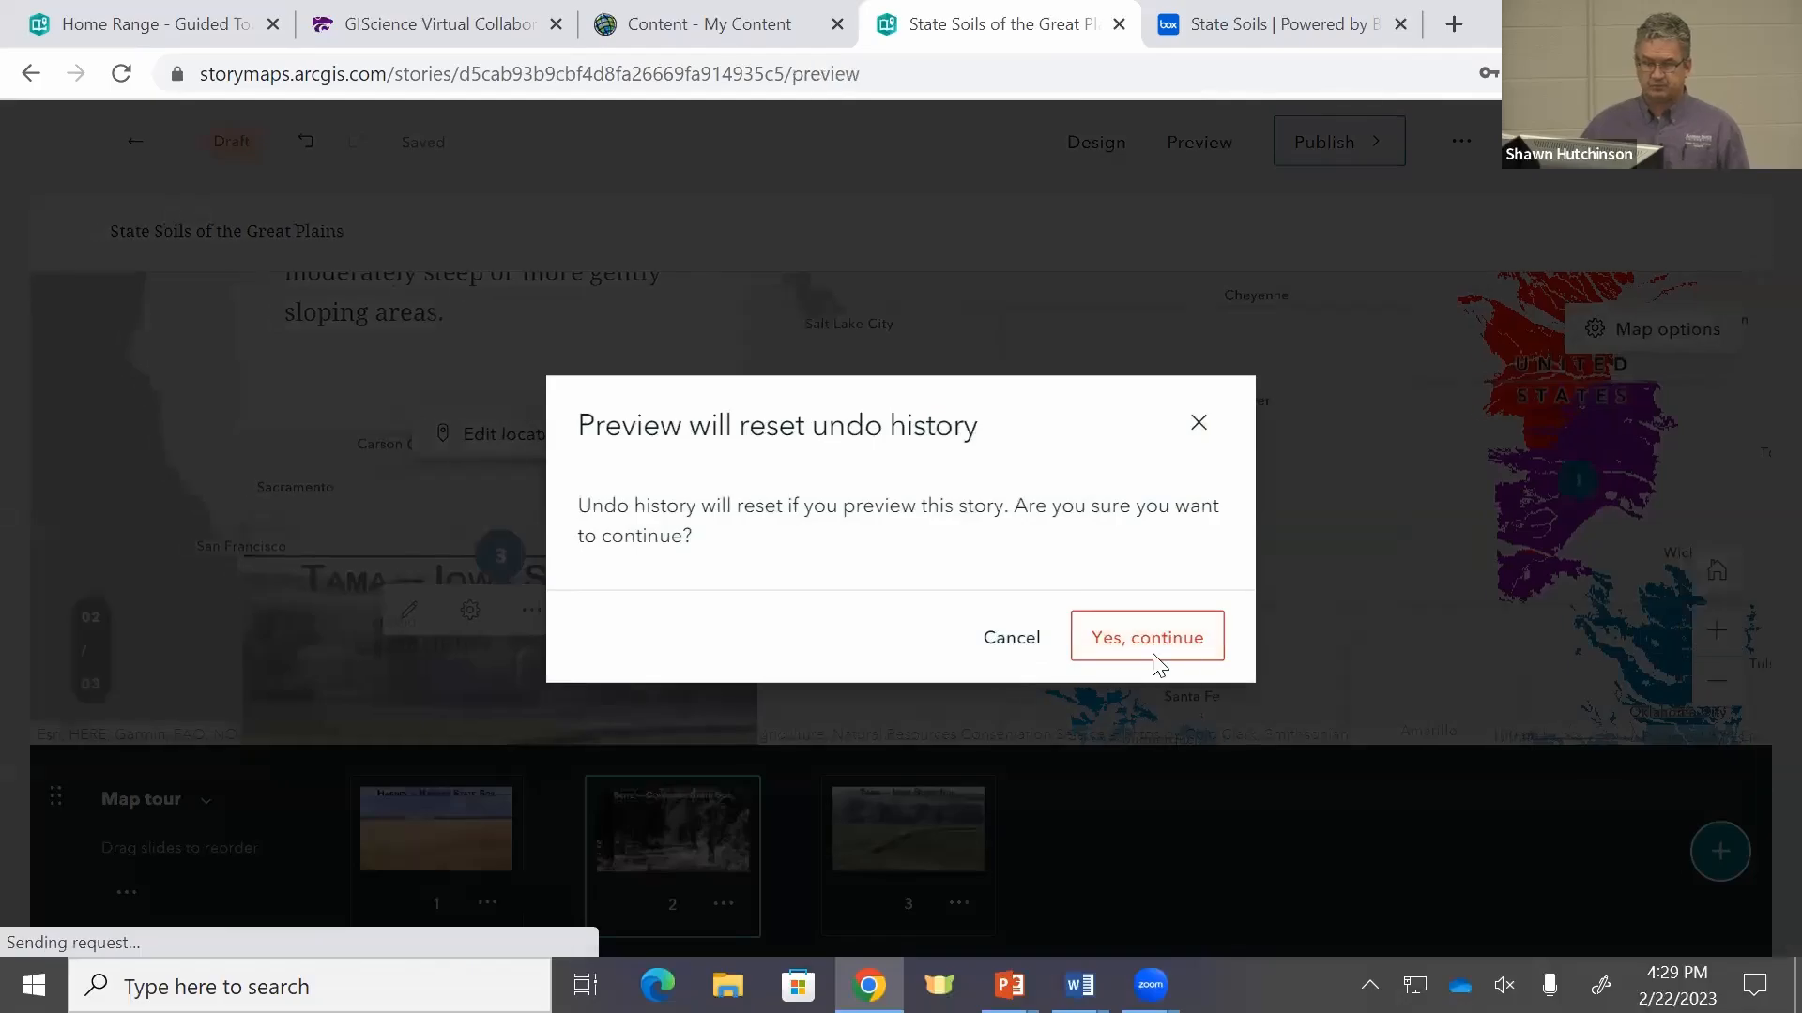
scroll(986, 535, down, 10)
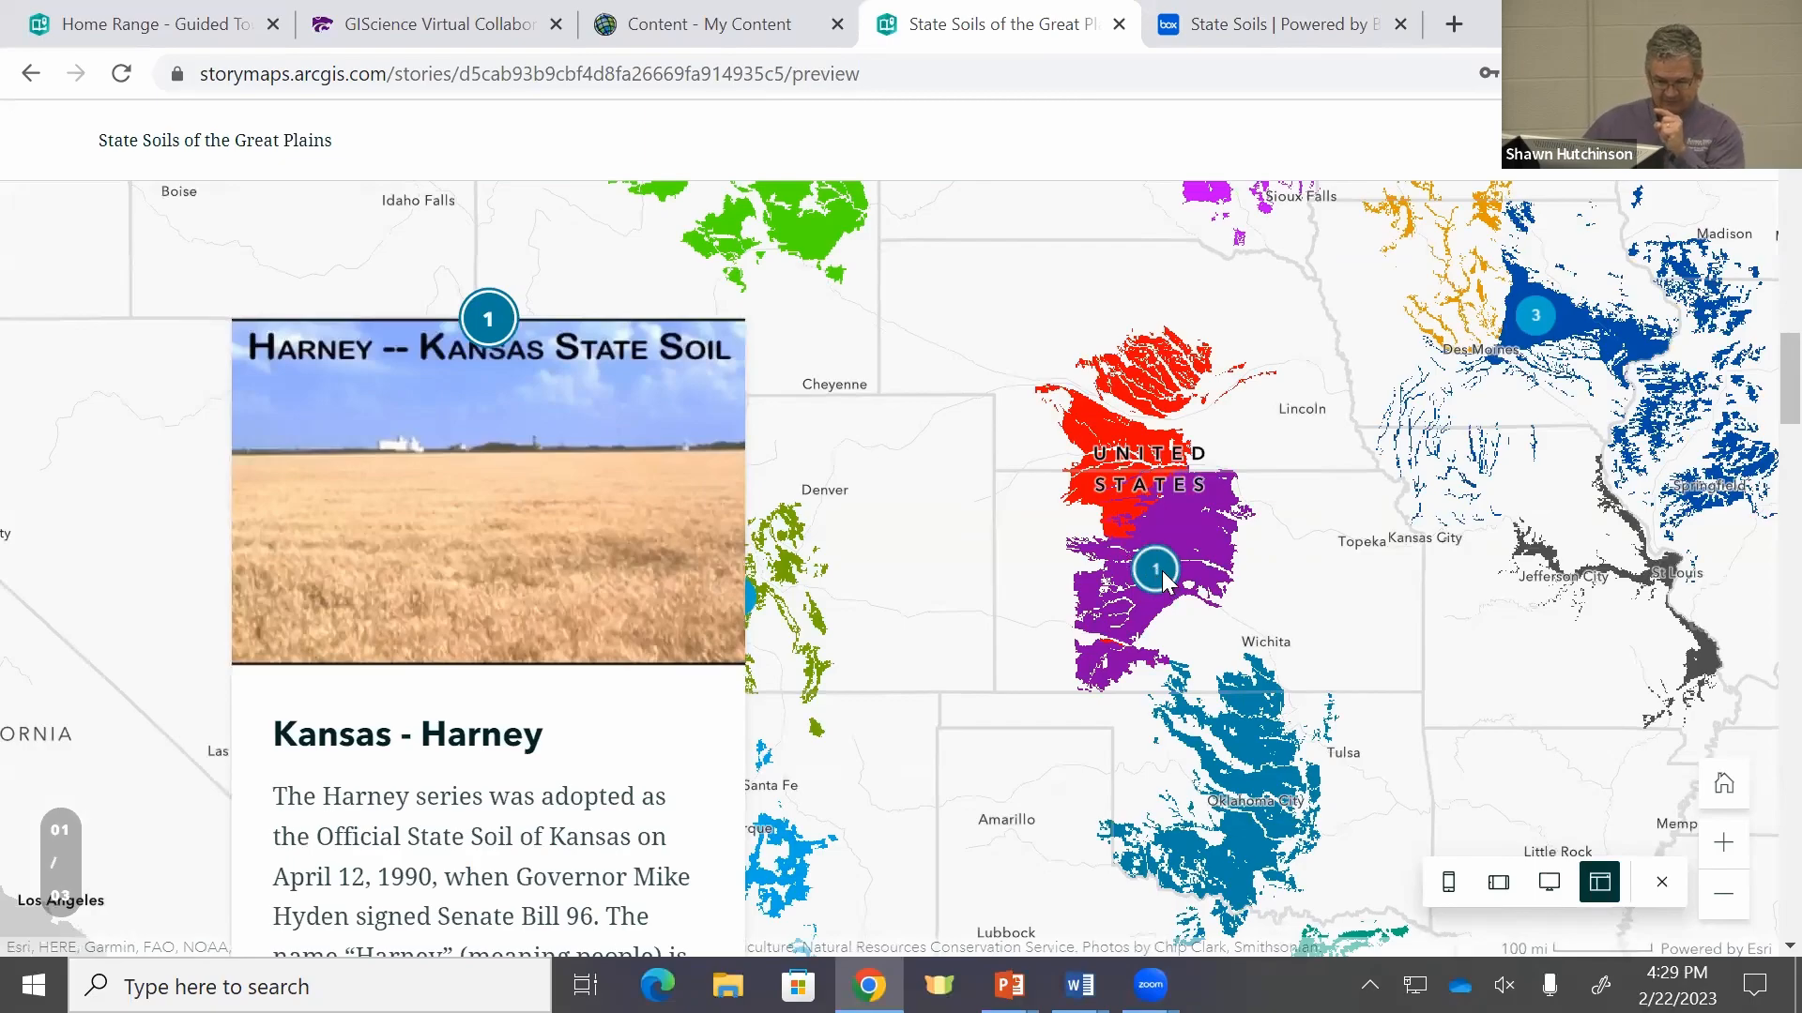
scroll(547, 482, down, 5)
scroll(549, 478, down, 10)
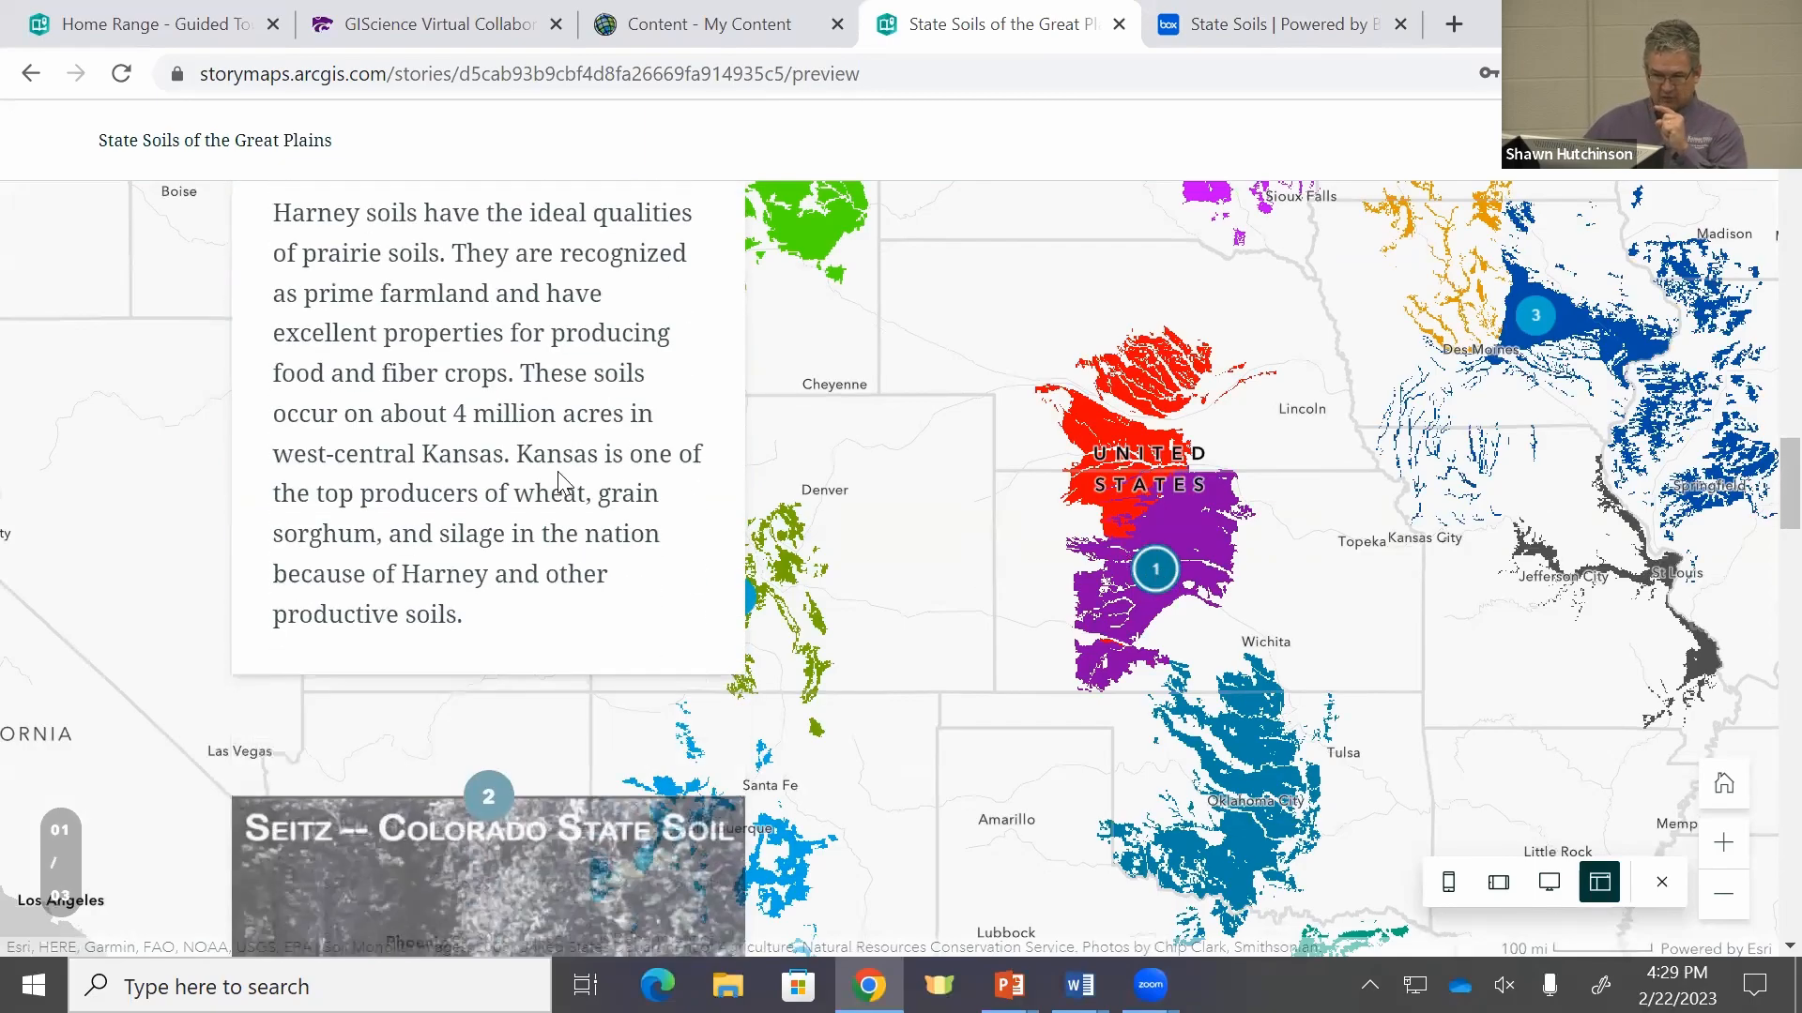
scroll(561, 463, down, 3)
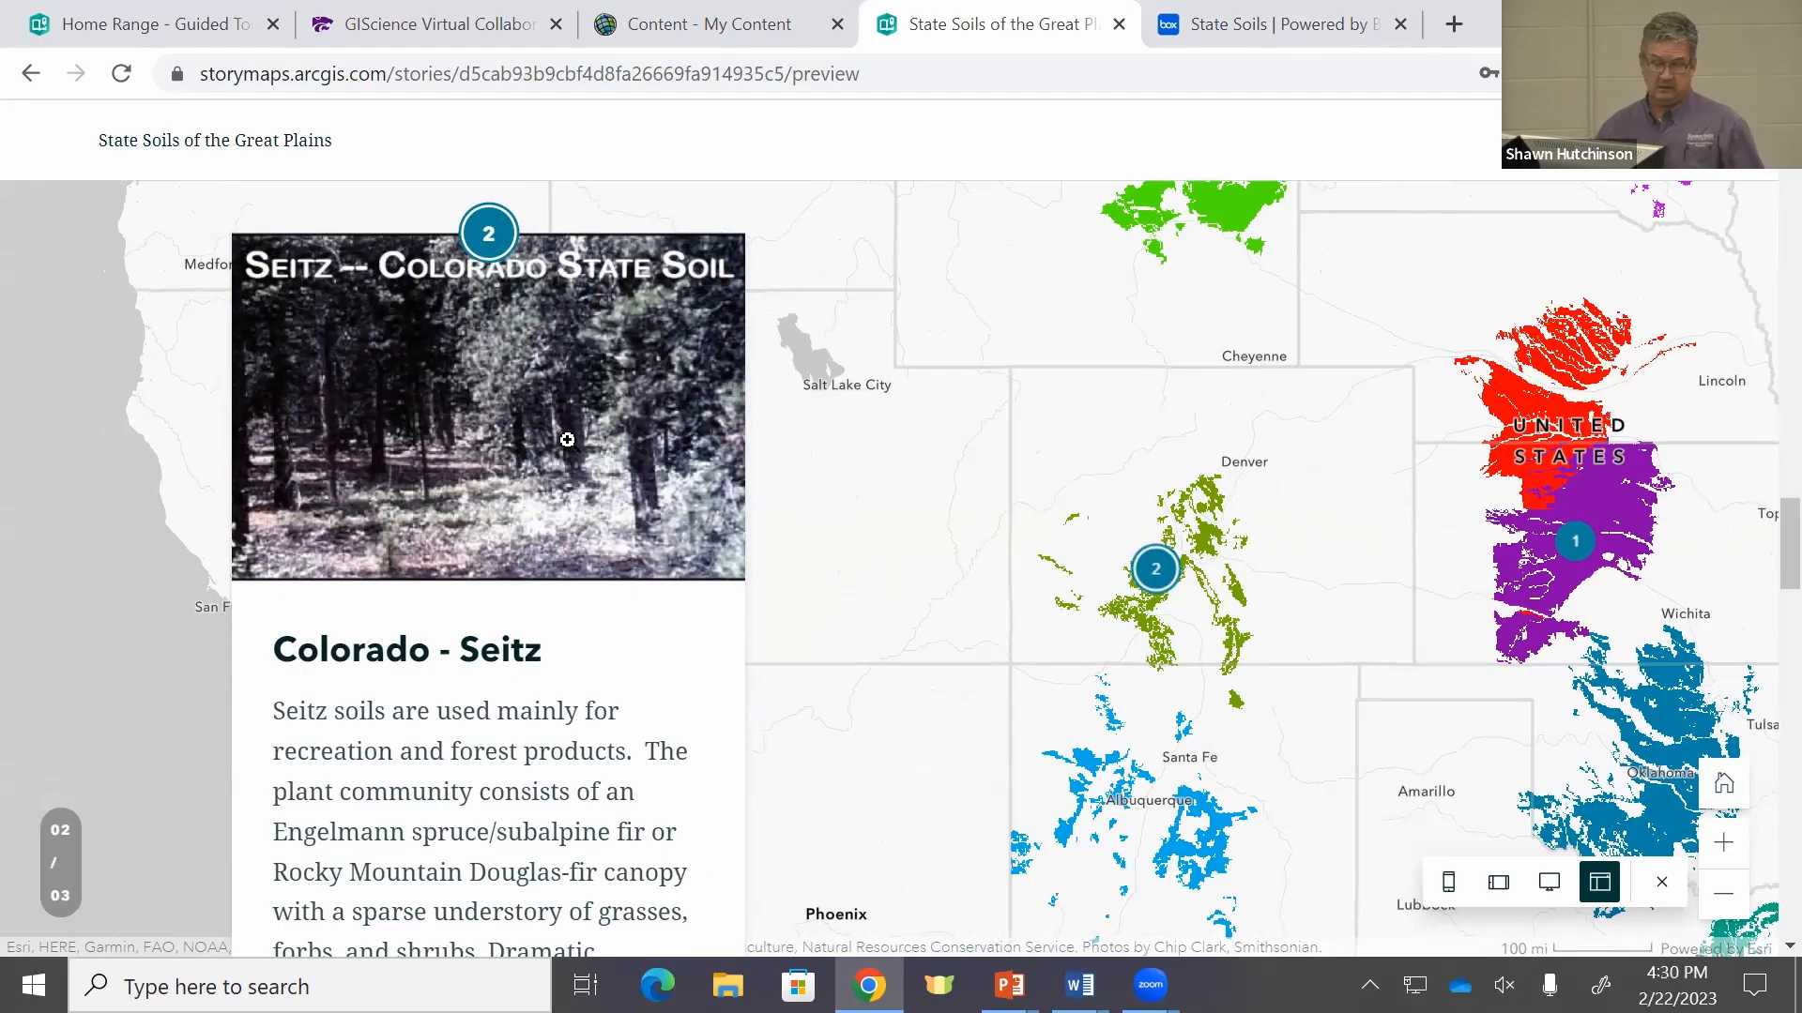
scroll(460, 517, down, 10)
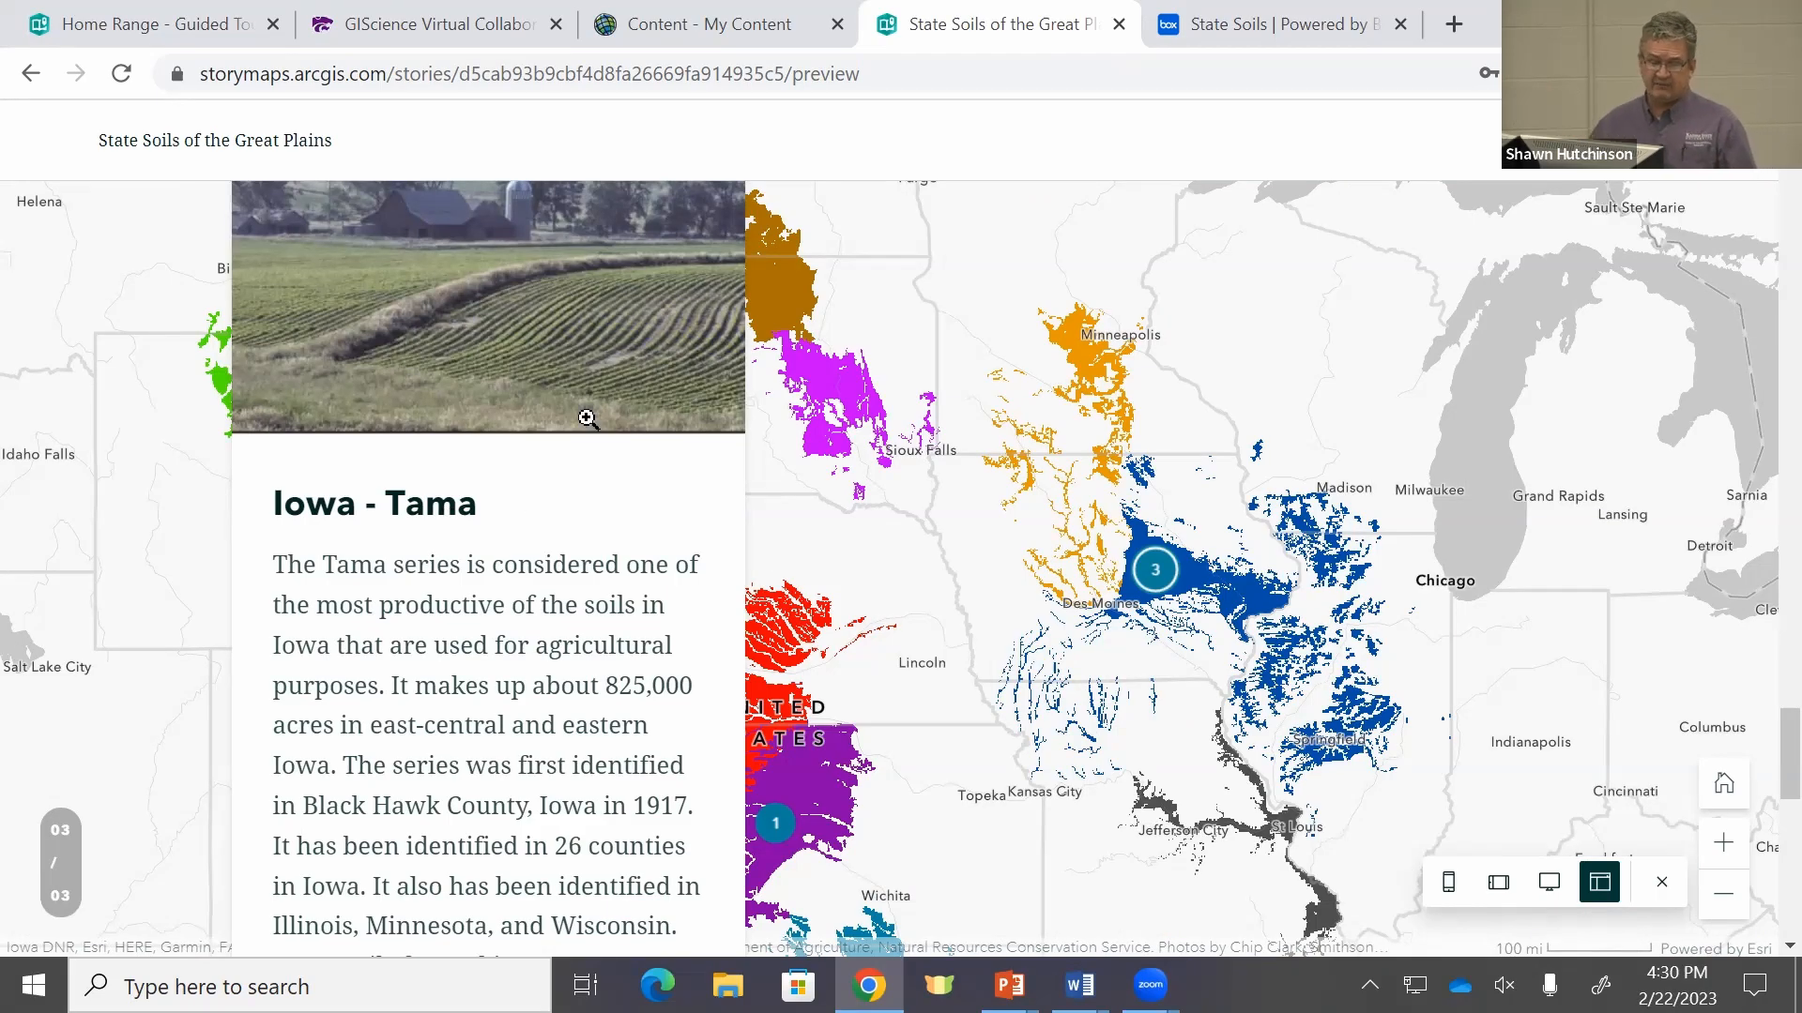
scroll(623, 792, down, 10)
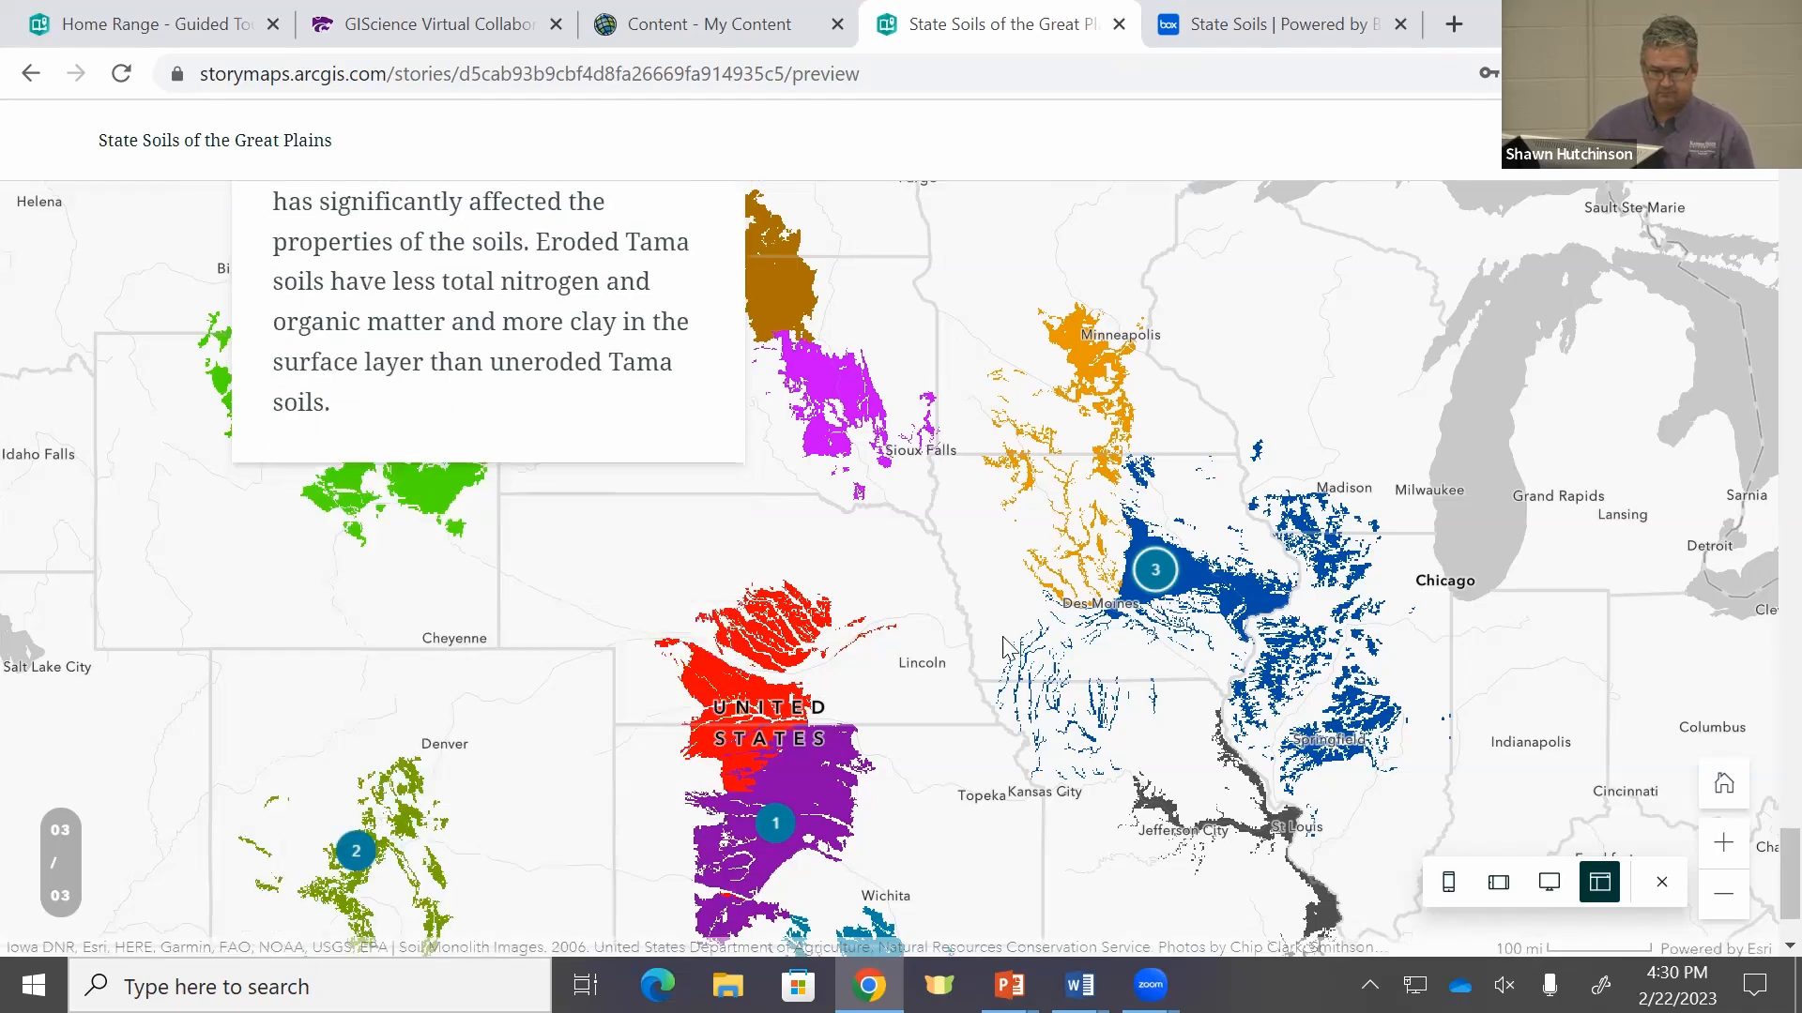
click(1661, 883)
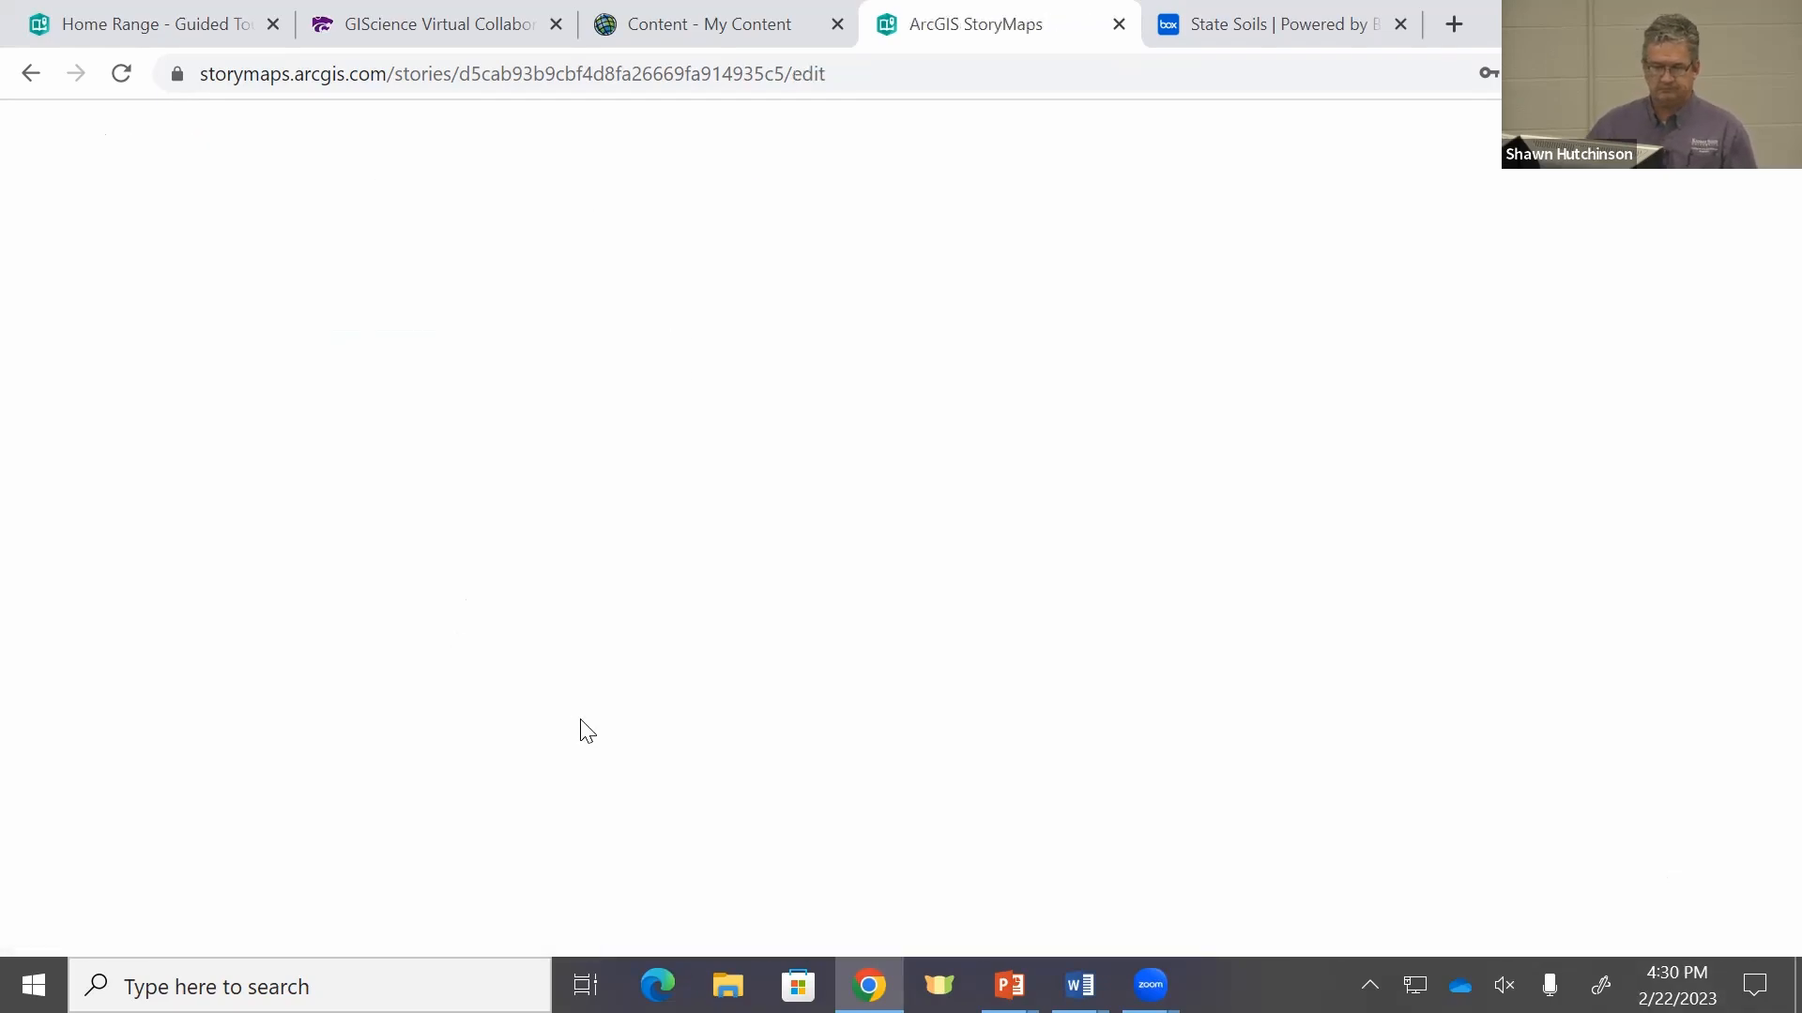
Step: Delete the Kansas - Harney stop's point from the tour map and save the location change
scroll(463, 767, down, 20)
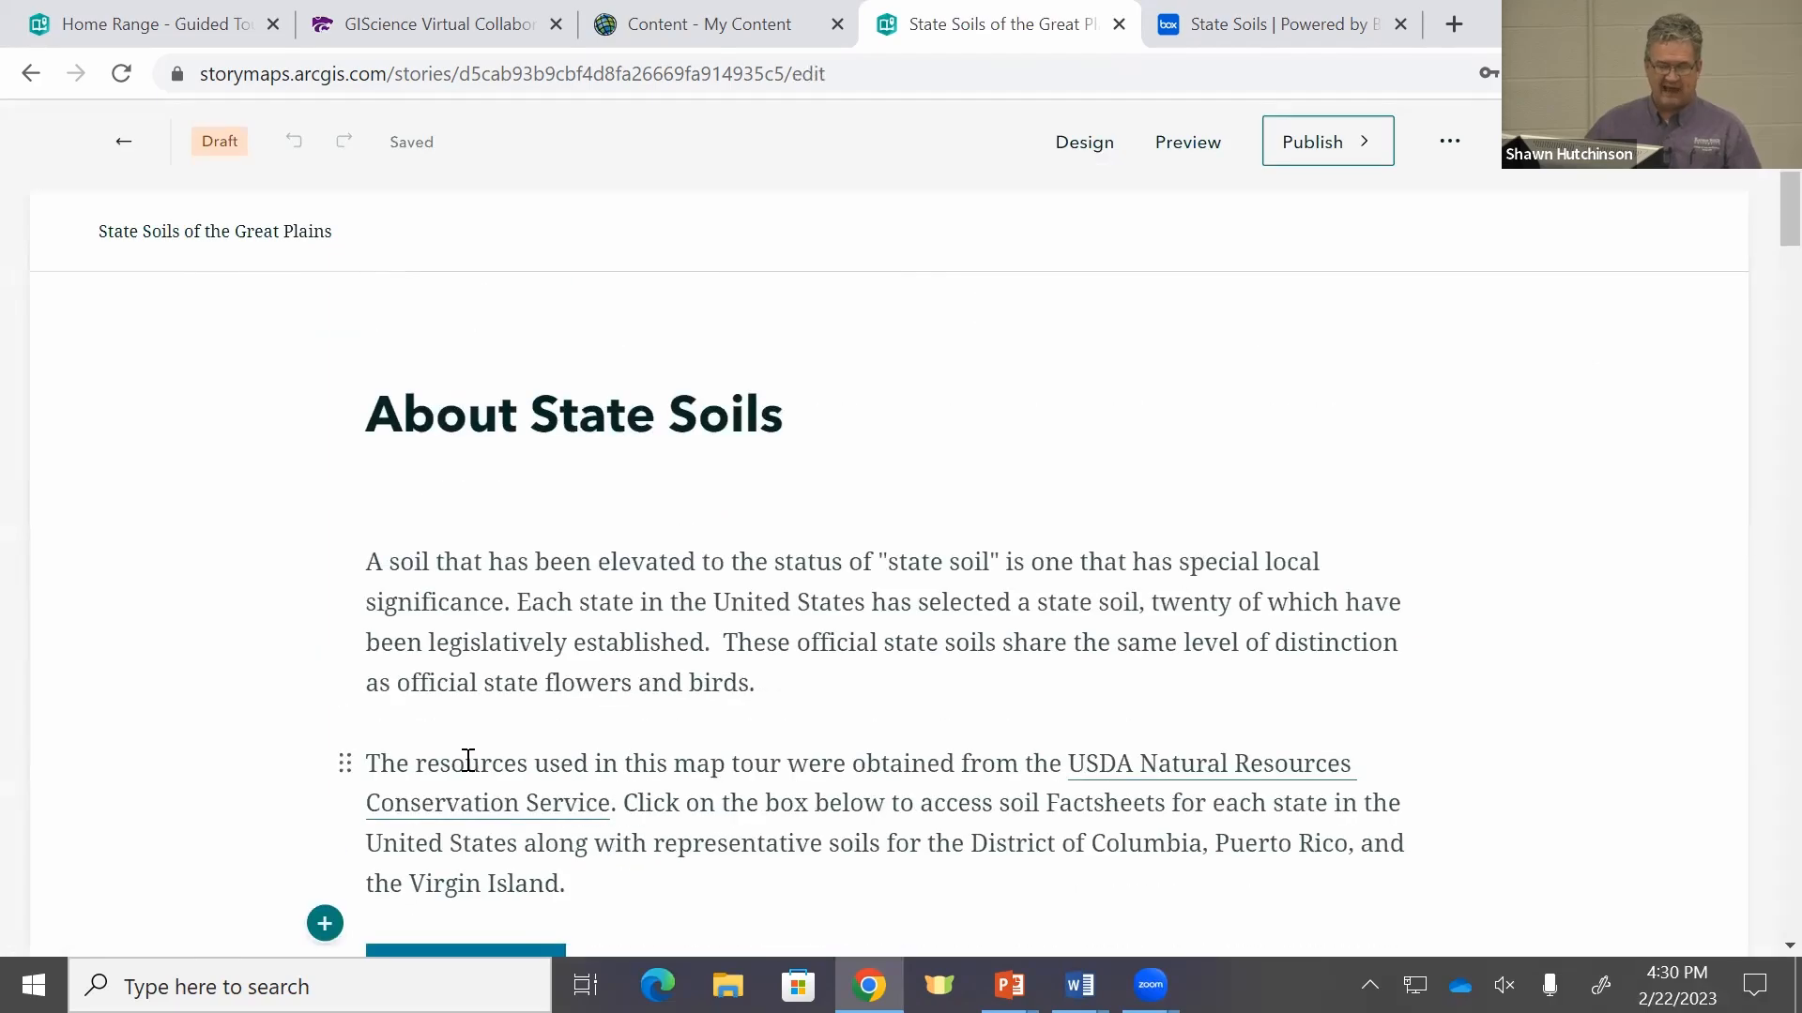
scroll(469, 760, down, 10)
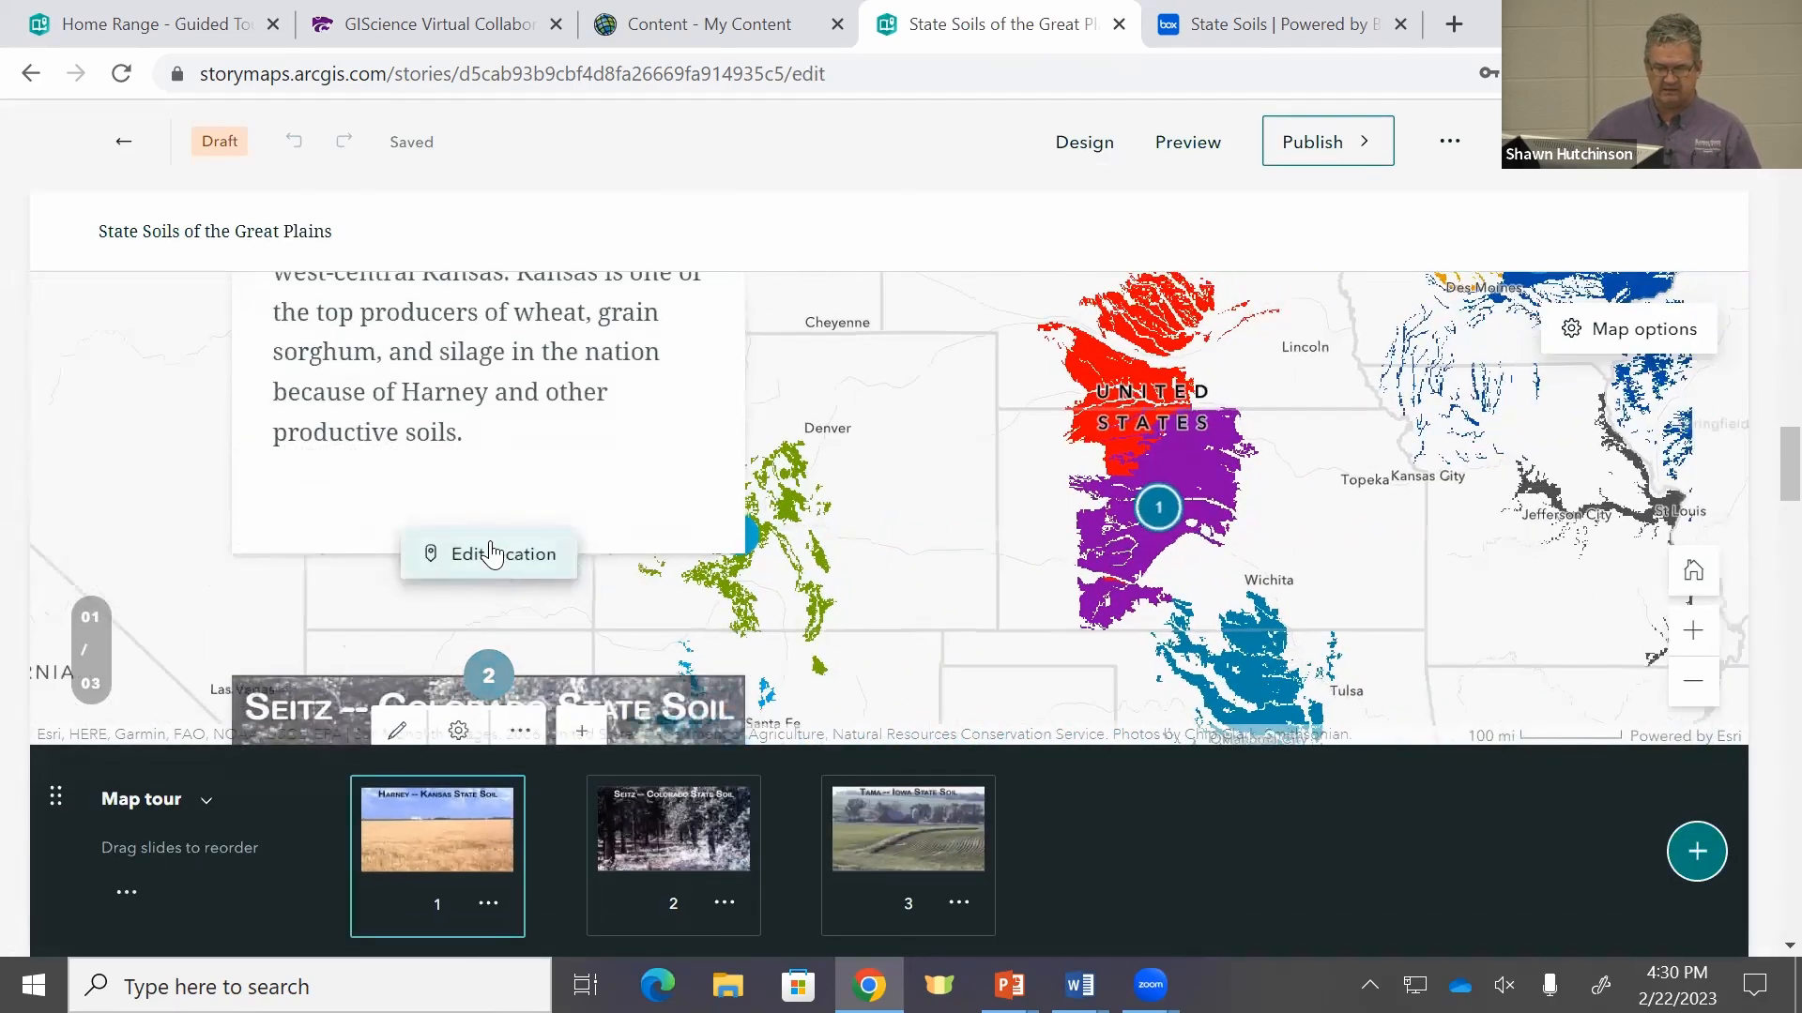
click(488, 554)
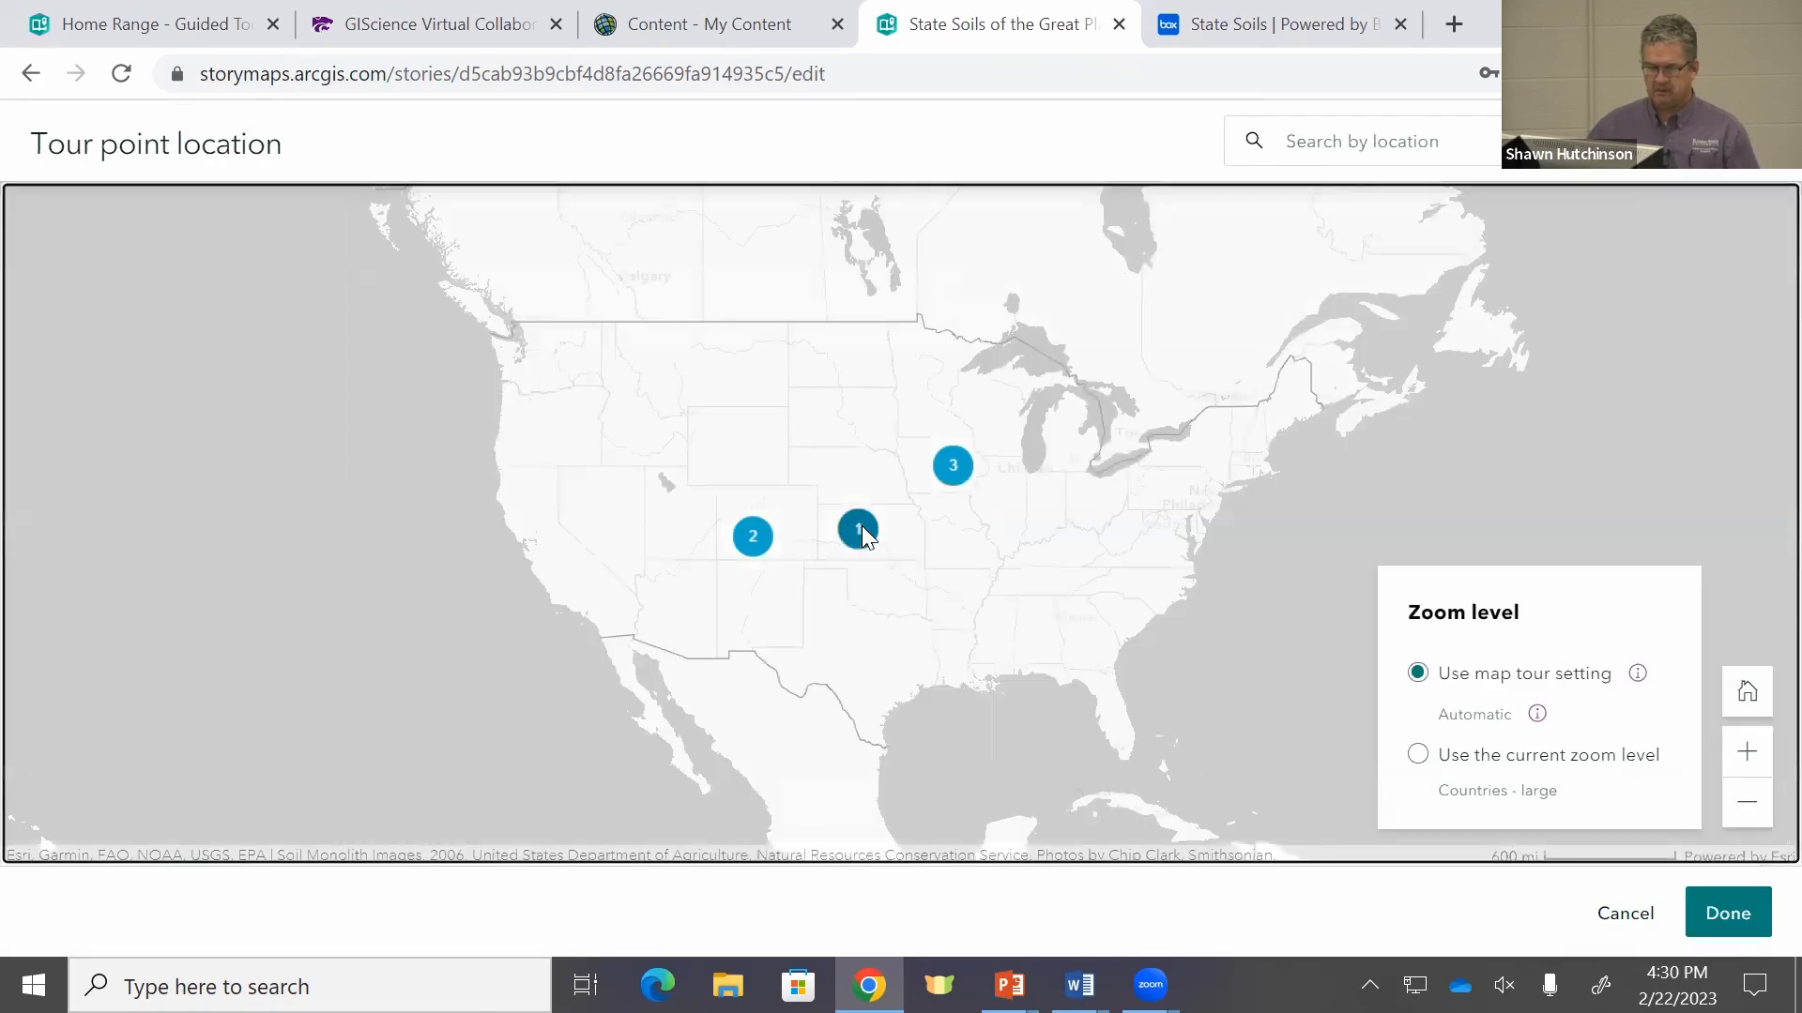
key(Delete)
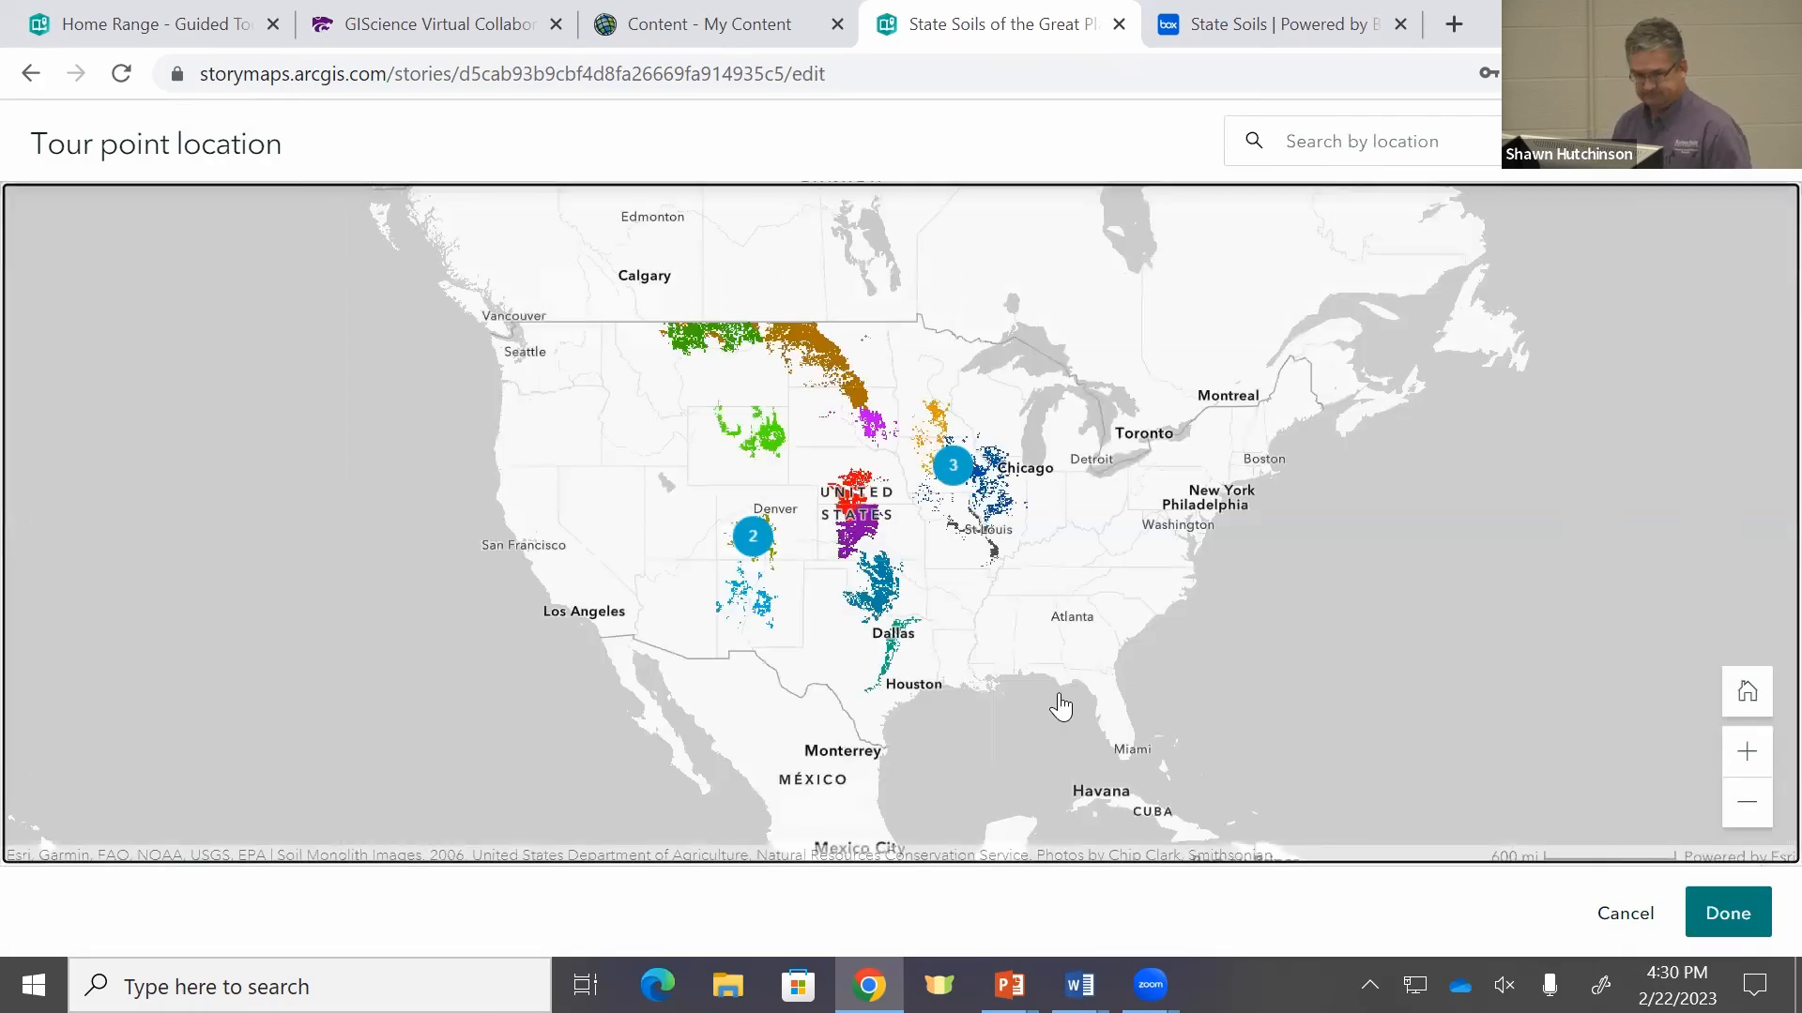
click(1736, 906)
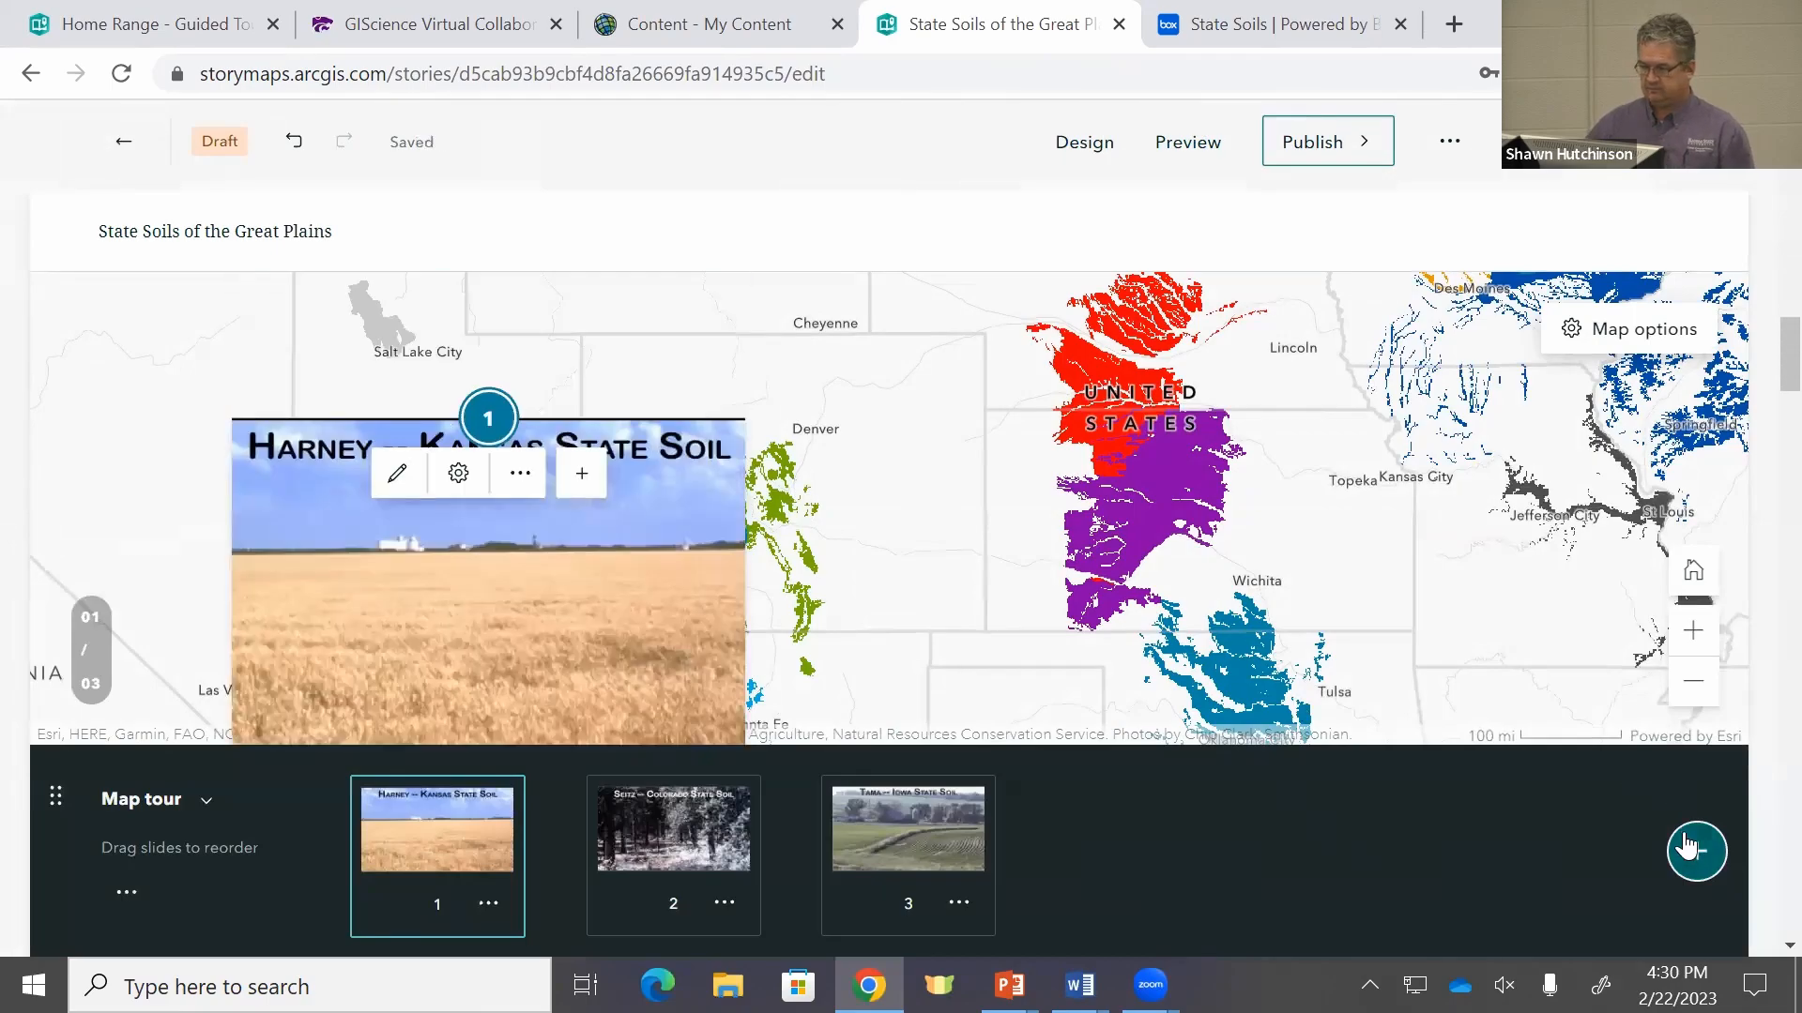
Step: Preview the story to examine how the tour map behaves at the Kansas stop without a location, continue to Iowa, and close the preview
click(1181, 150)
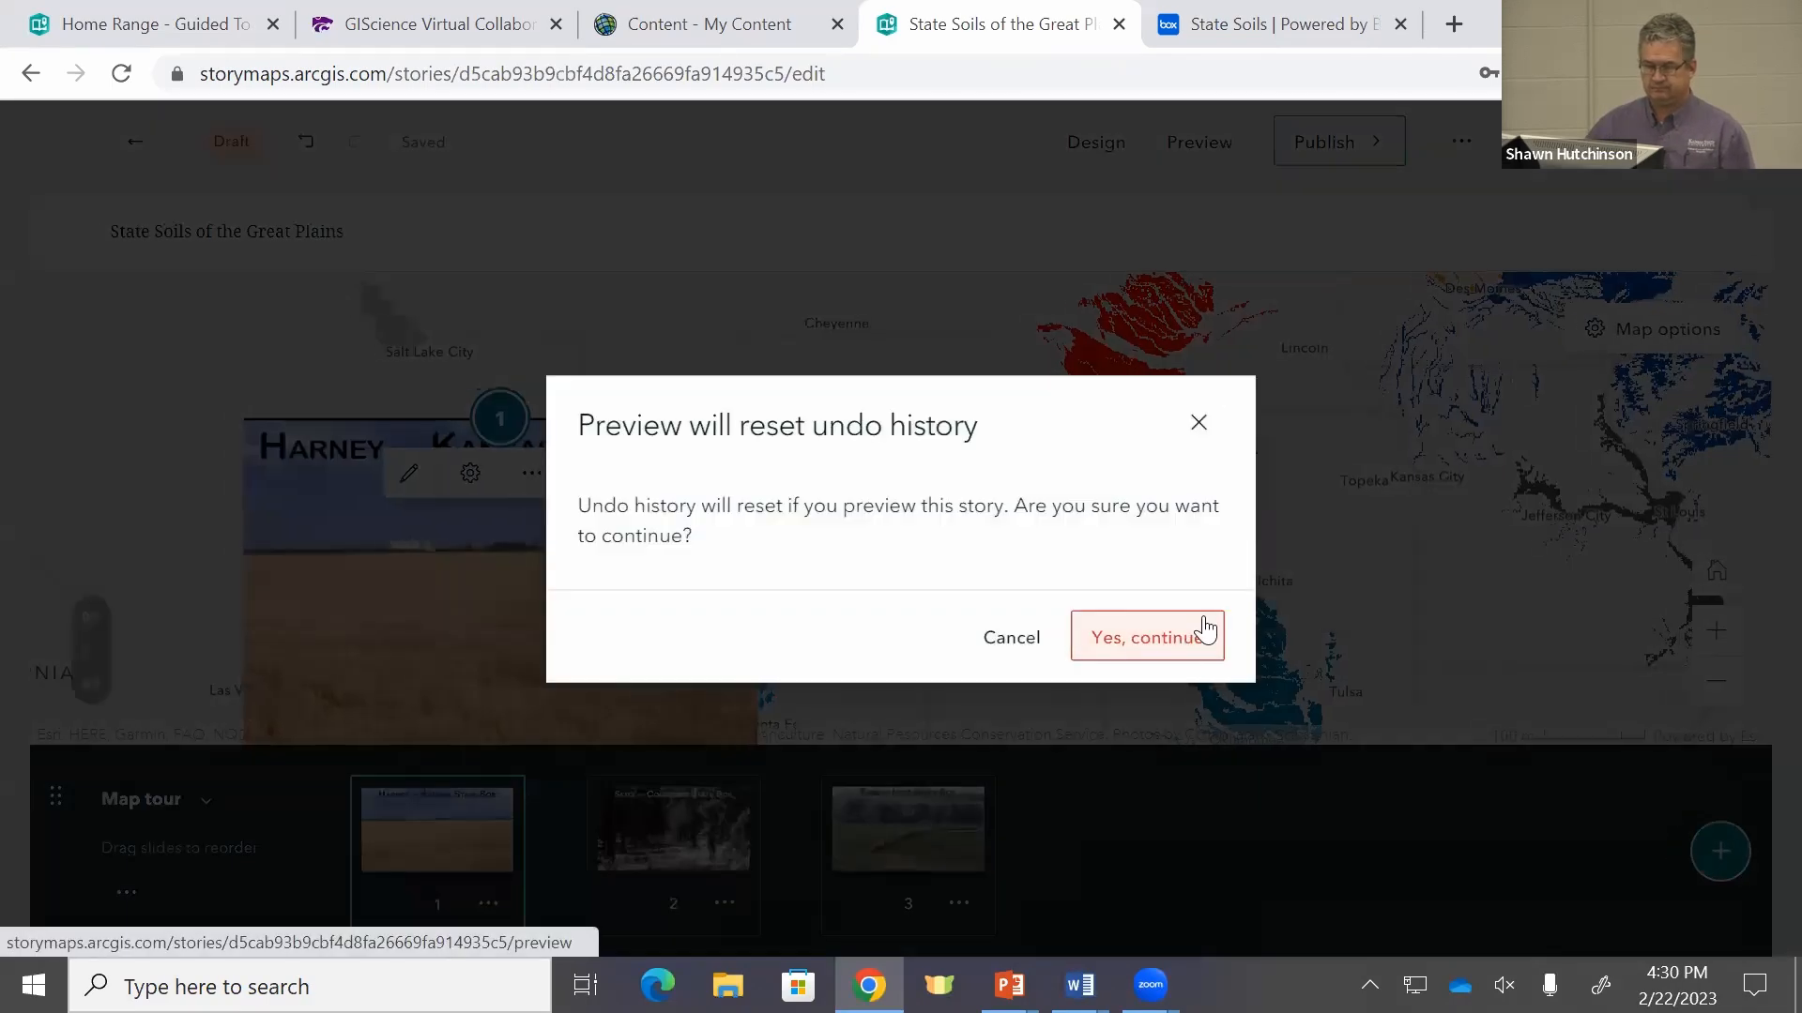
click(1204, 630)
scroll(807, 441, down, 15)
scroll(826, 406, down, 5)
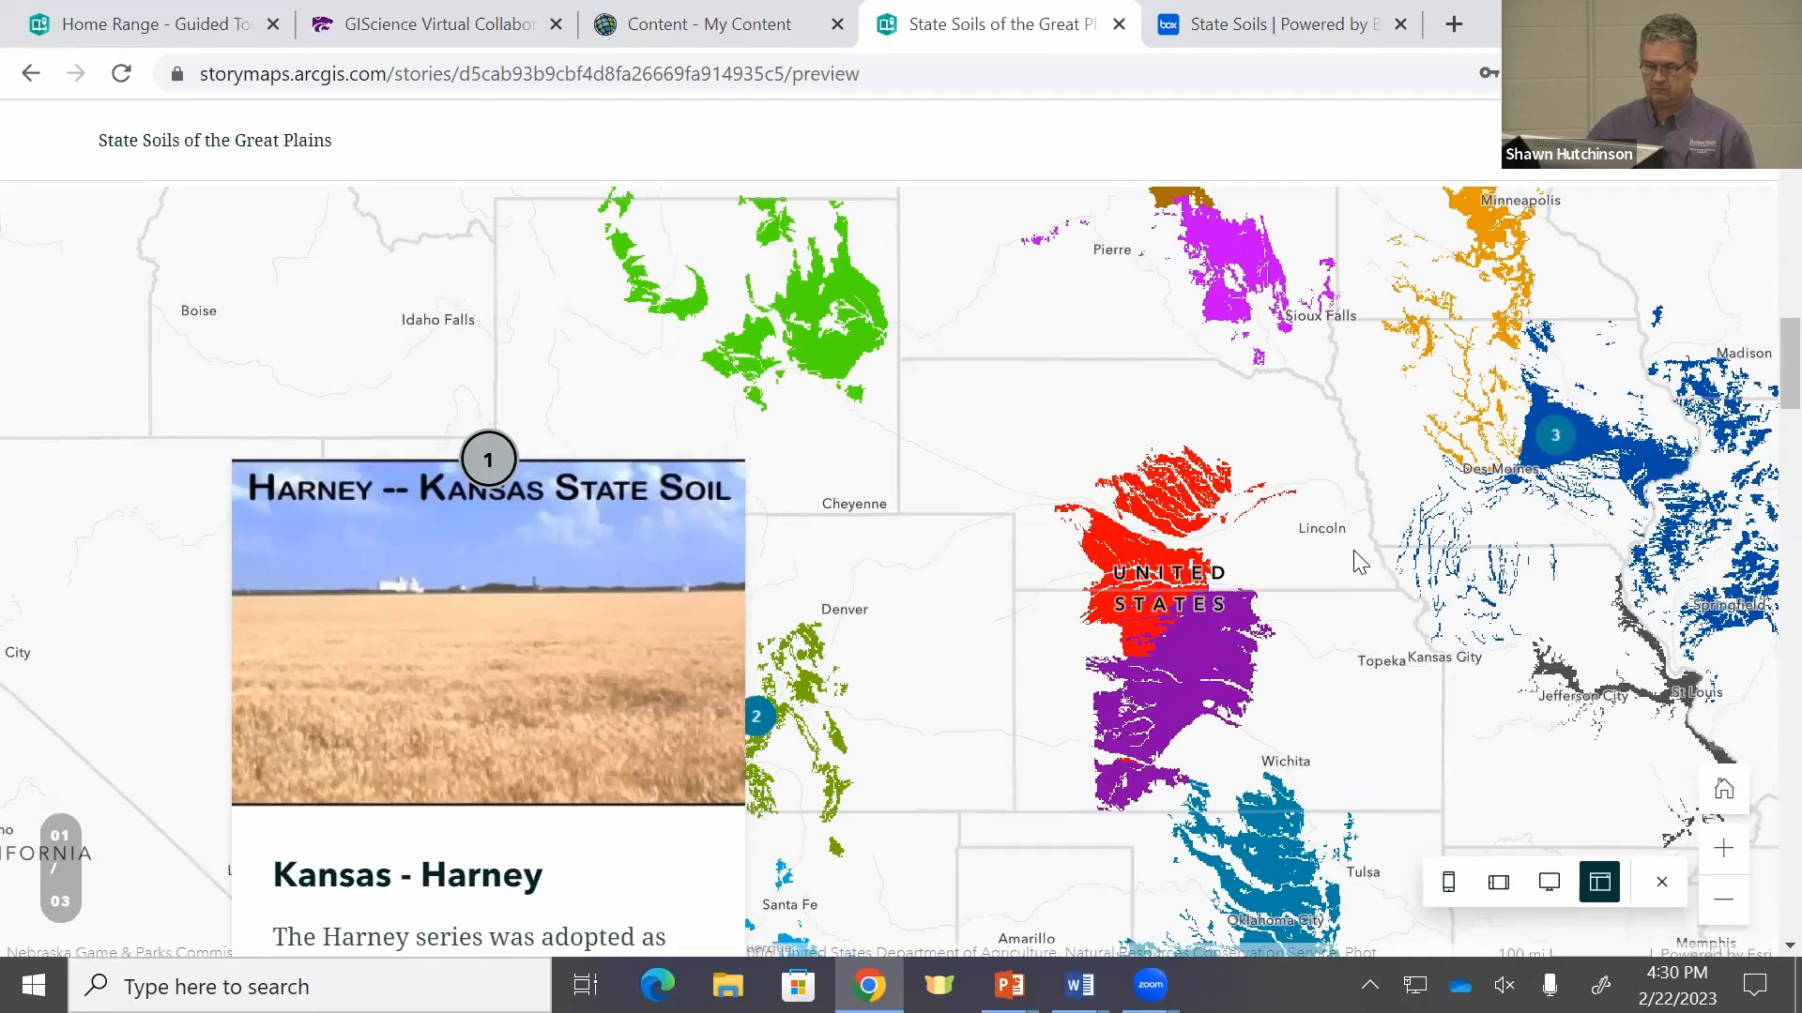
scroll(1379, 563, down, 10)
scroll(1347, 526, up, 10)
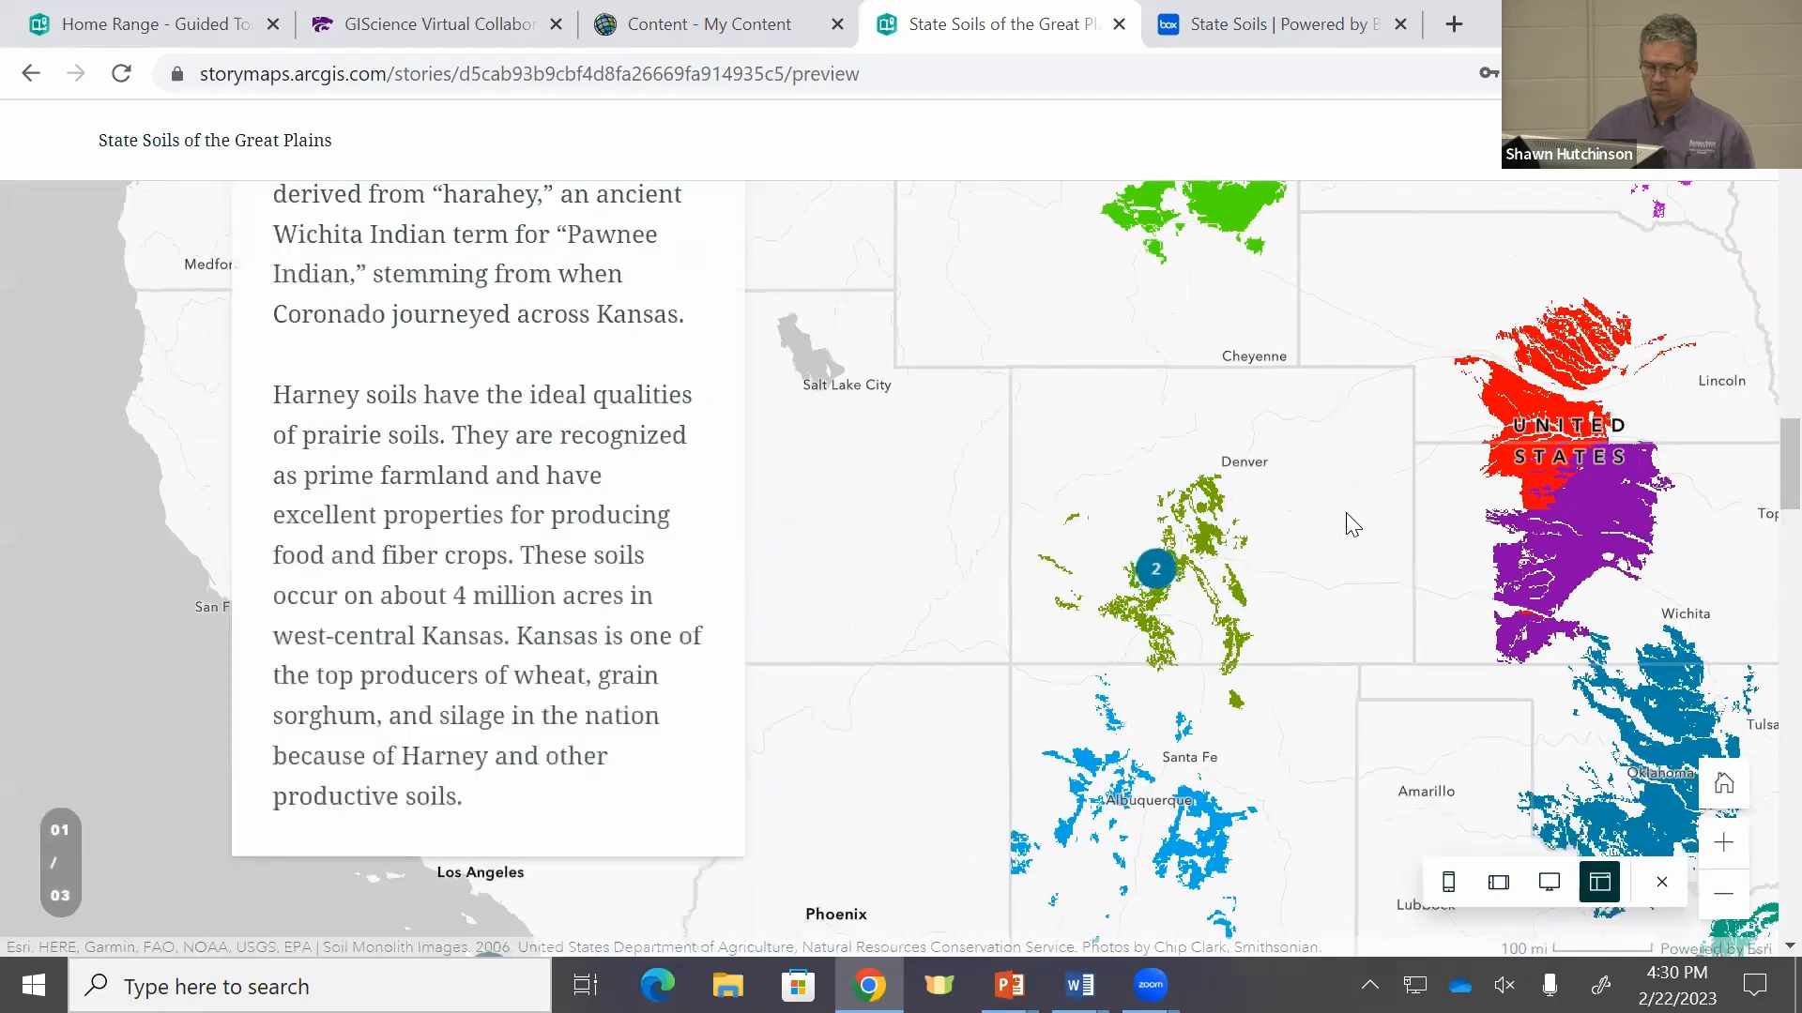
scroll(1351, 516, down, 5)
scroll(1351, 516, down, 4)
scroll(1348, 515, up, 4)
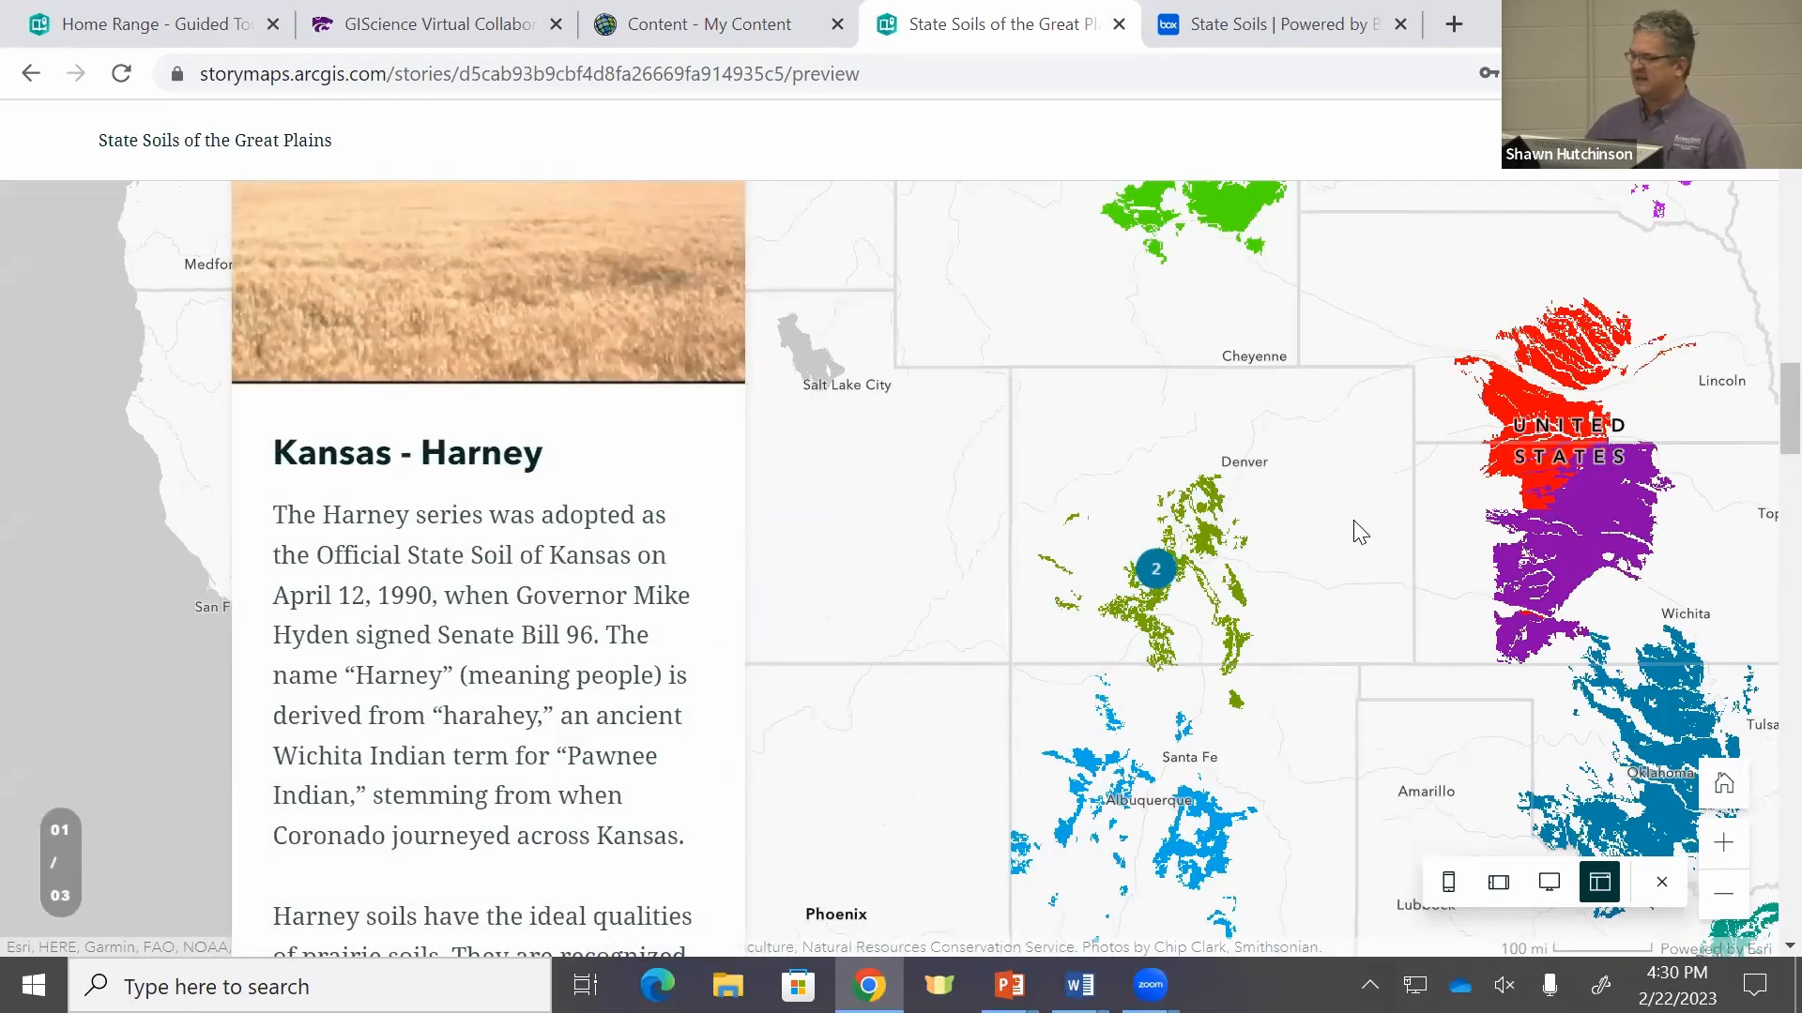
scroll(1364, 498, down, 10)
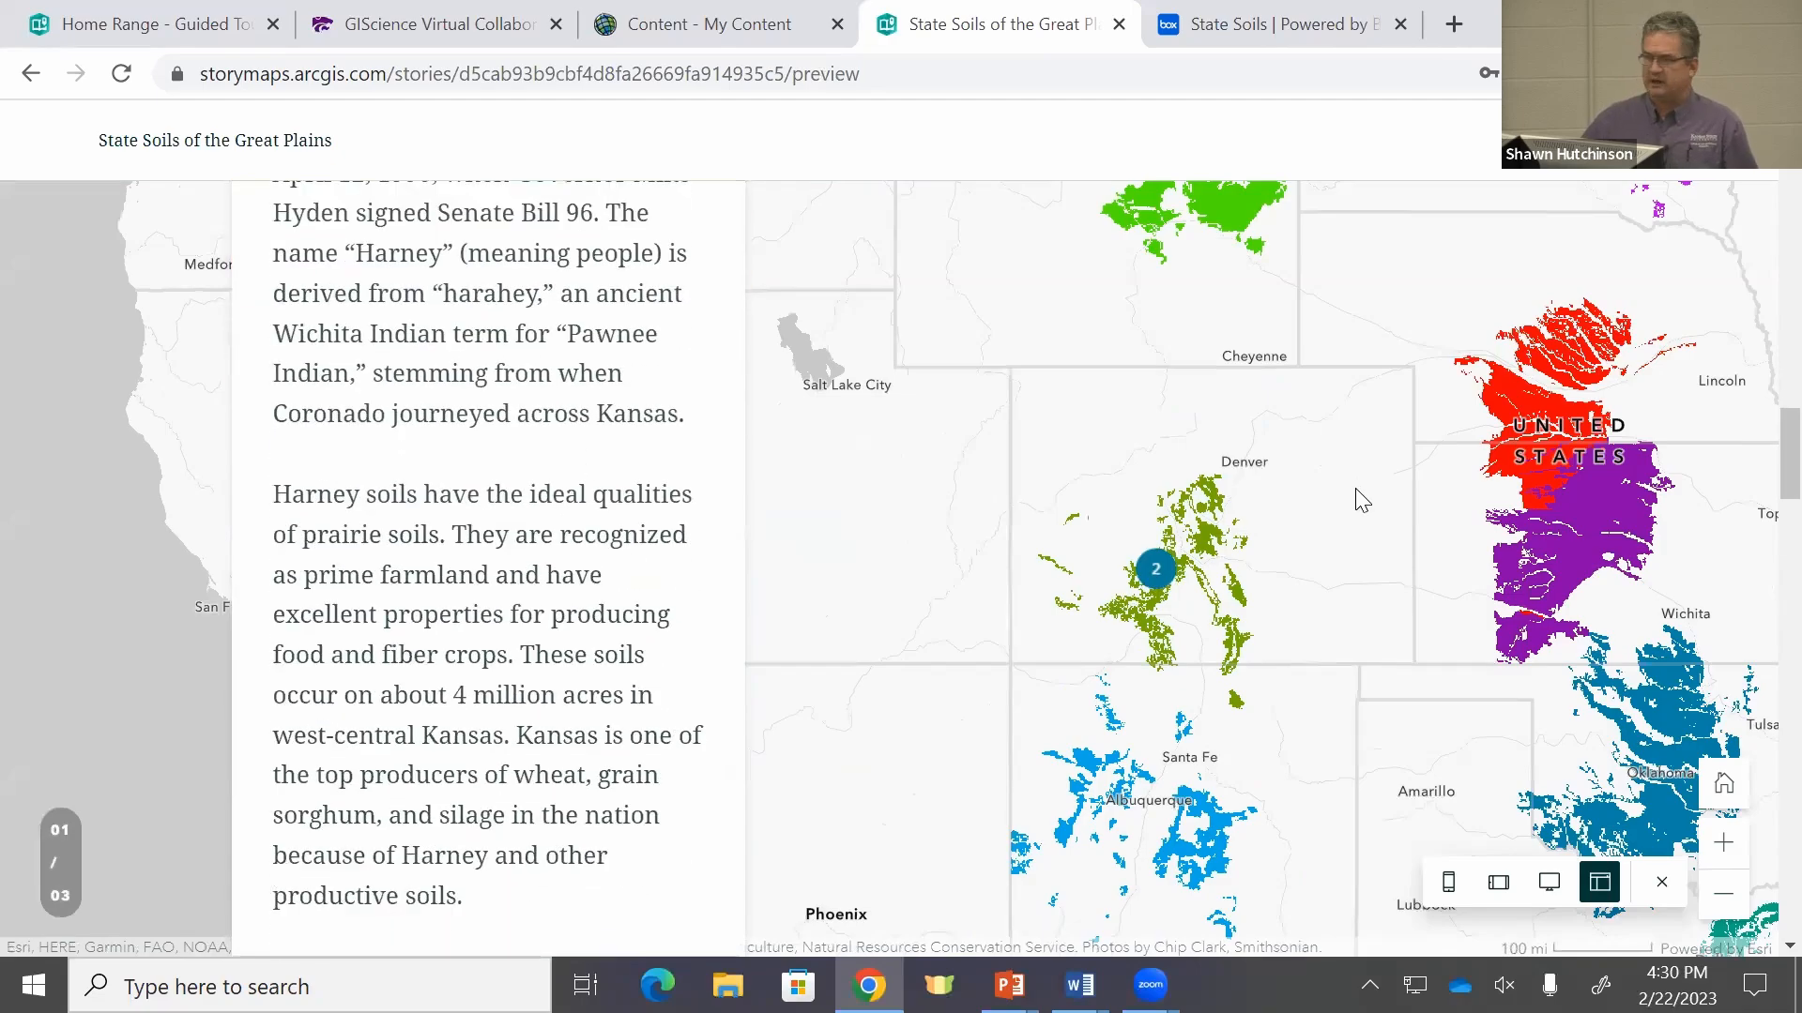
scroll(1366, 501, down, 6)
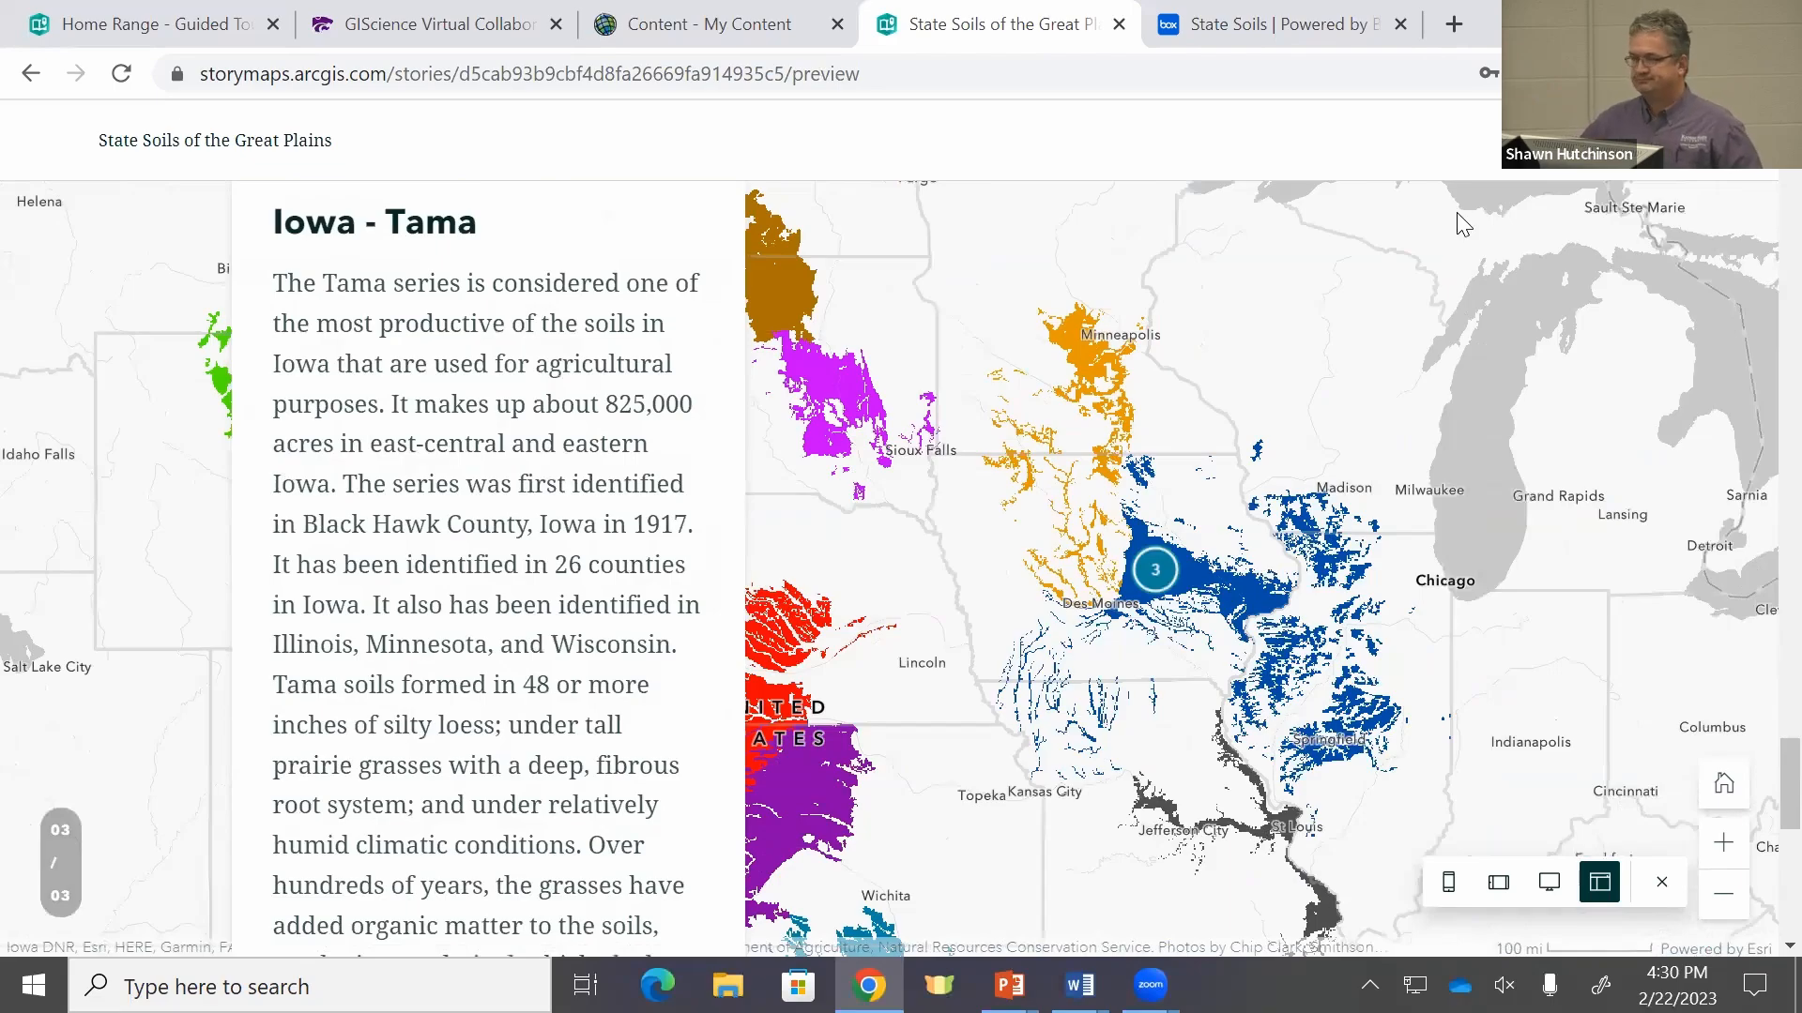
click(1162, 582)
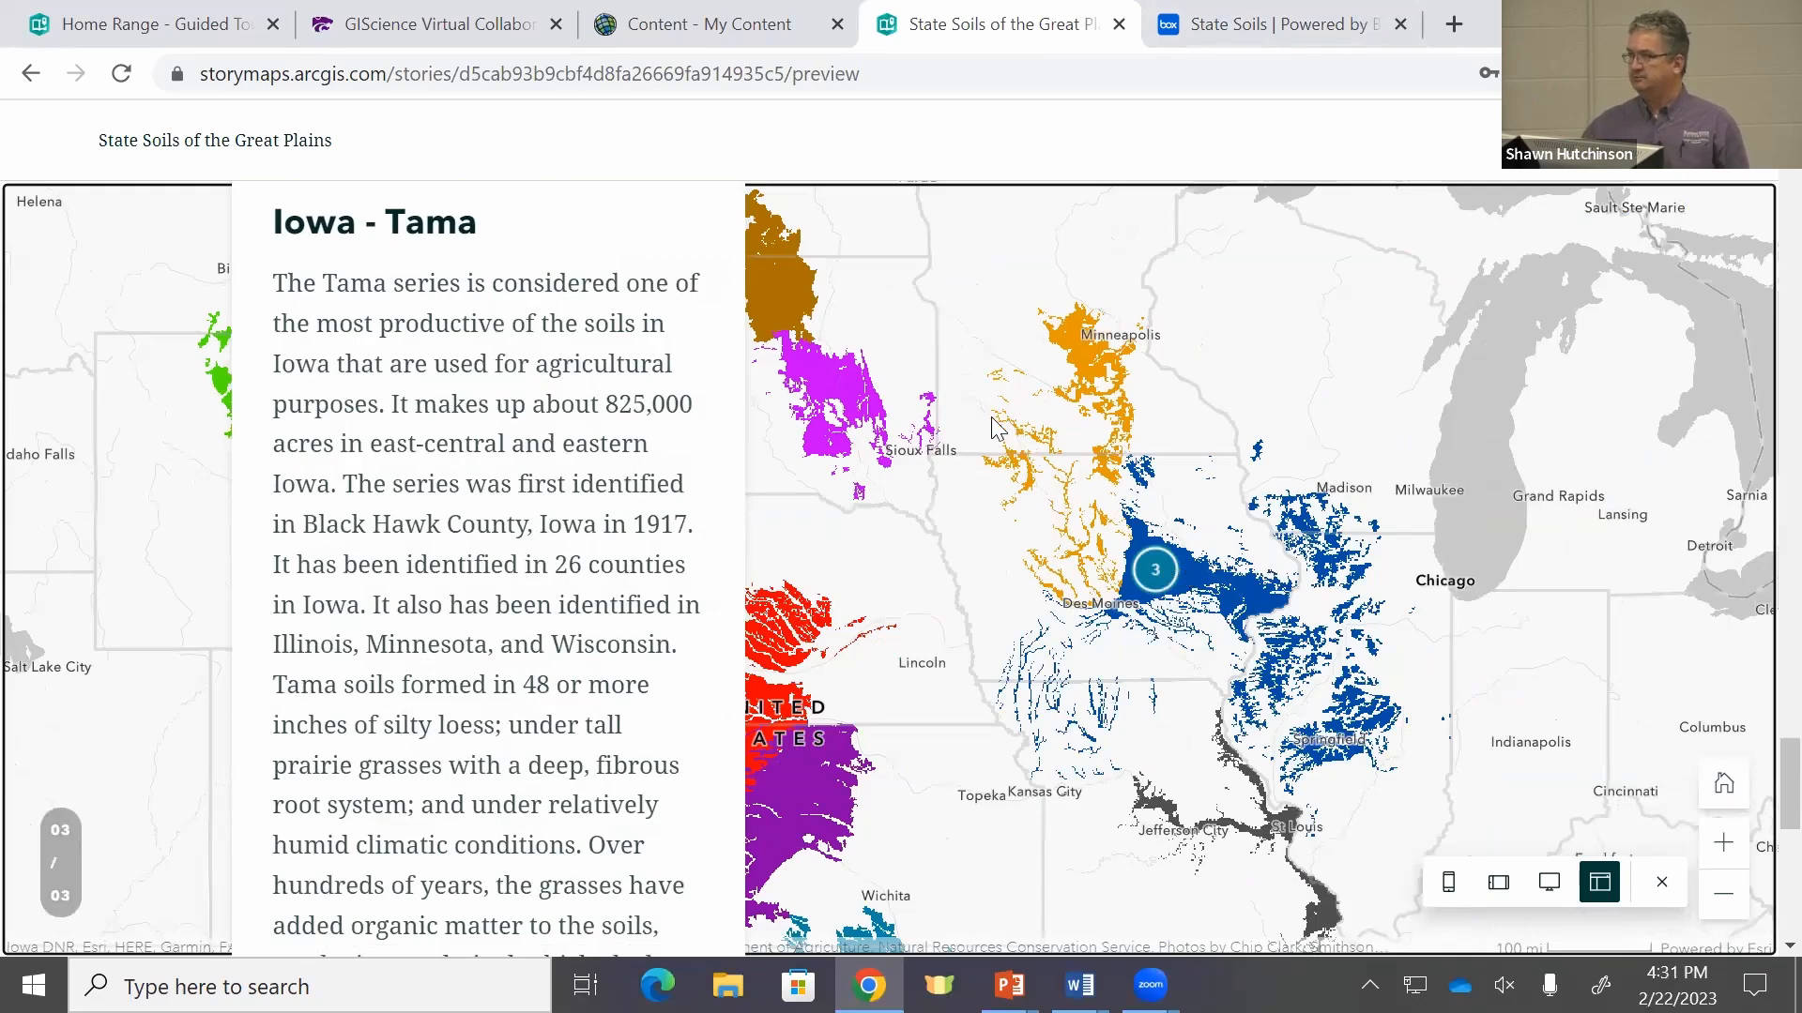
click(1662, 882)
Step: Add a location for the Kansas - Harney stop again, placing the point near Hays in the purple soil area
scroll(901, 664, down, 15)
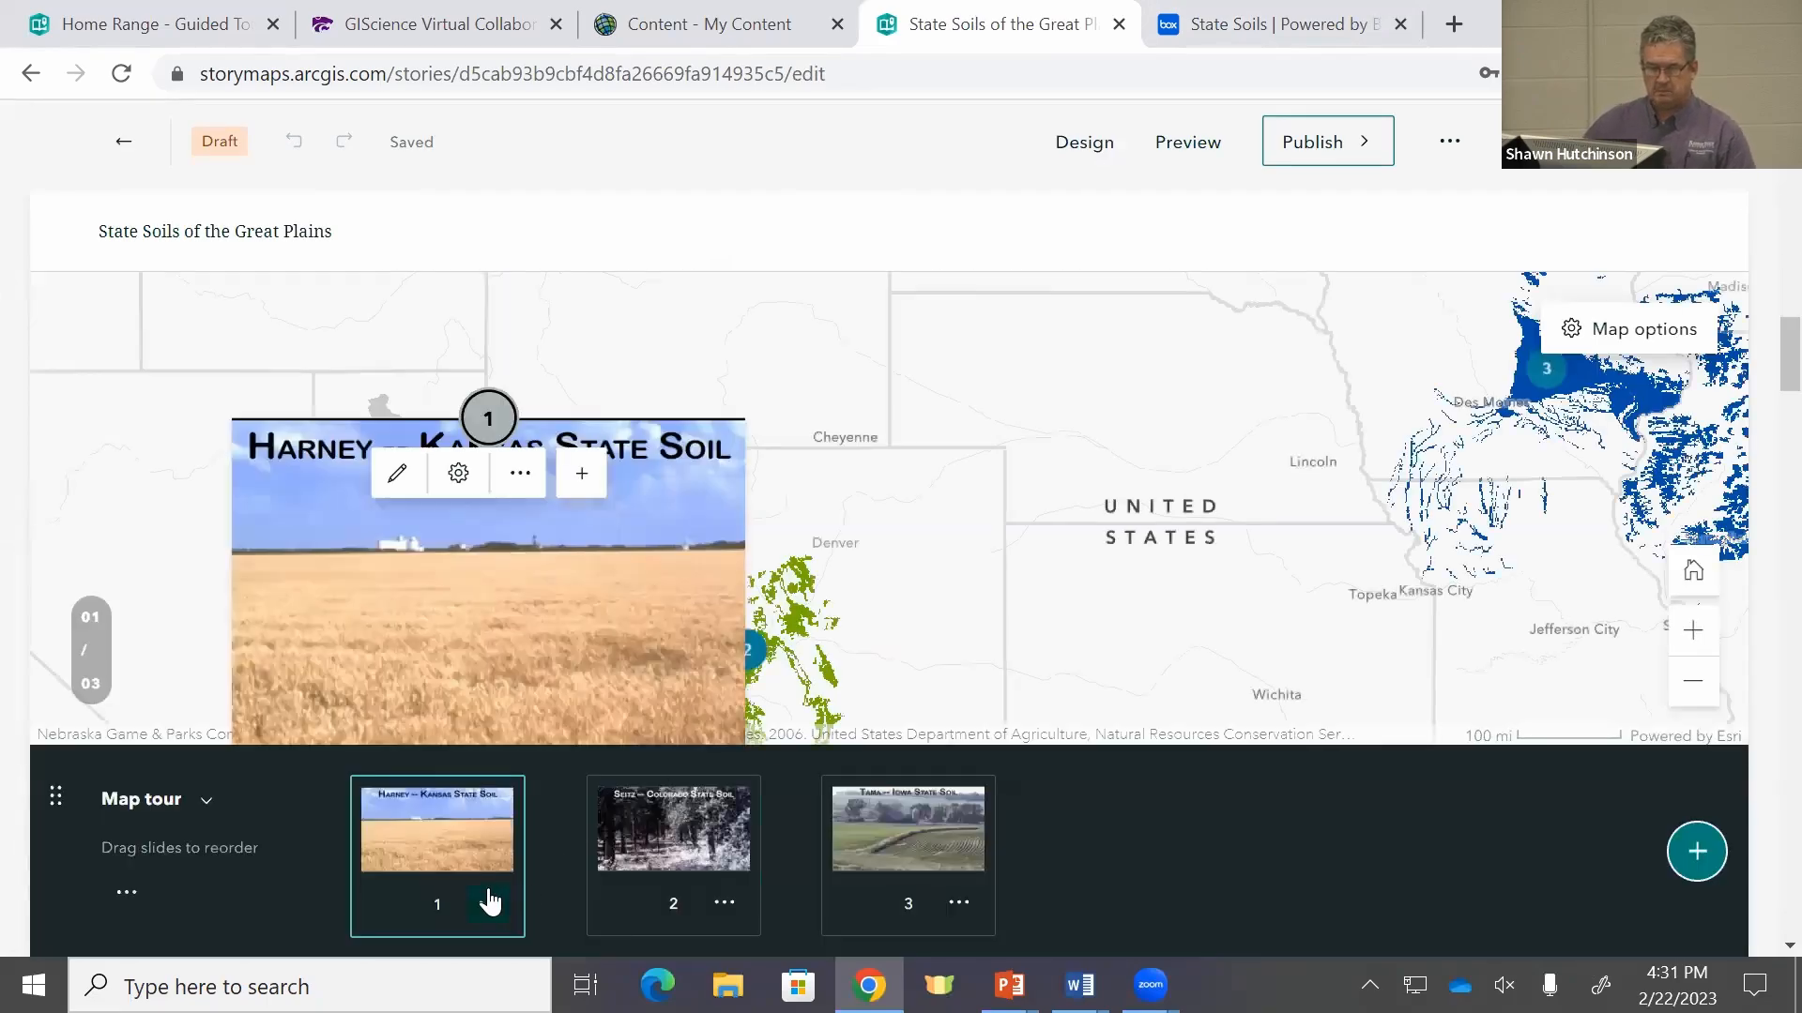
scroll(487, 655, down, 4)
scroll(500, 653, down, 5)
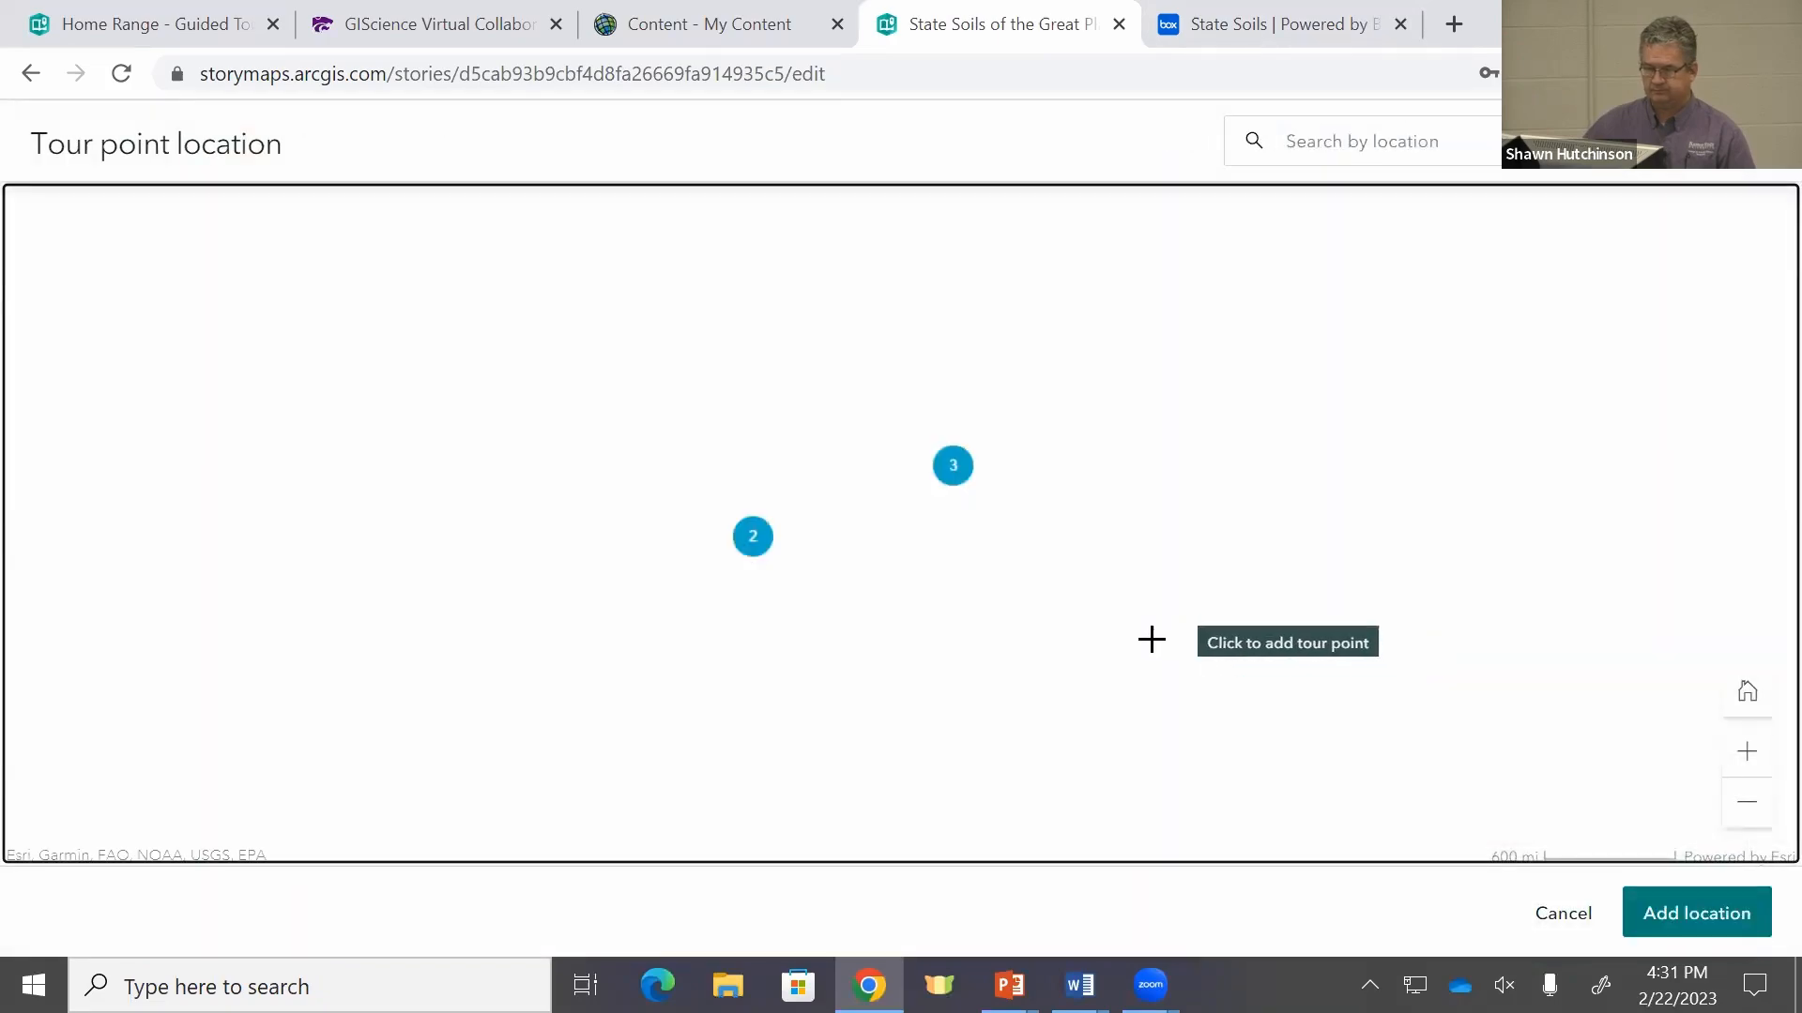
scroll(891, 606, up, 1)
scroll(870, 493, up, 3)
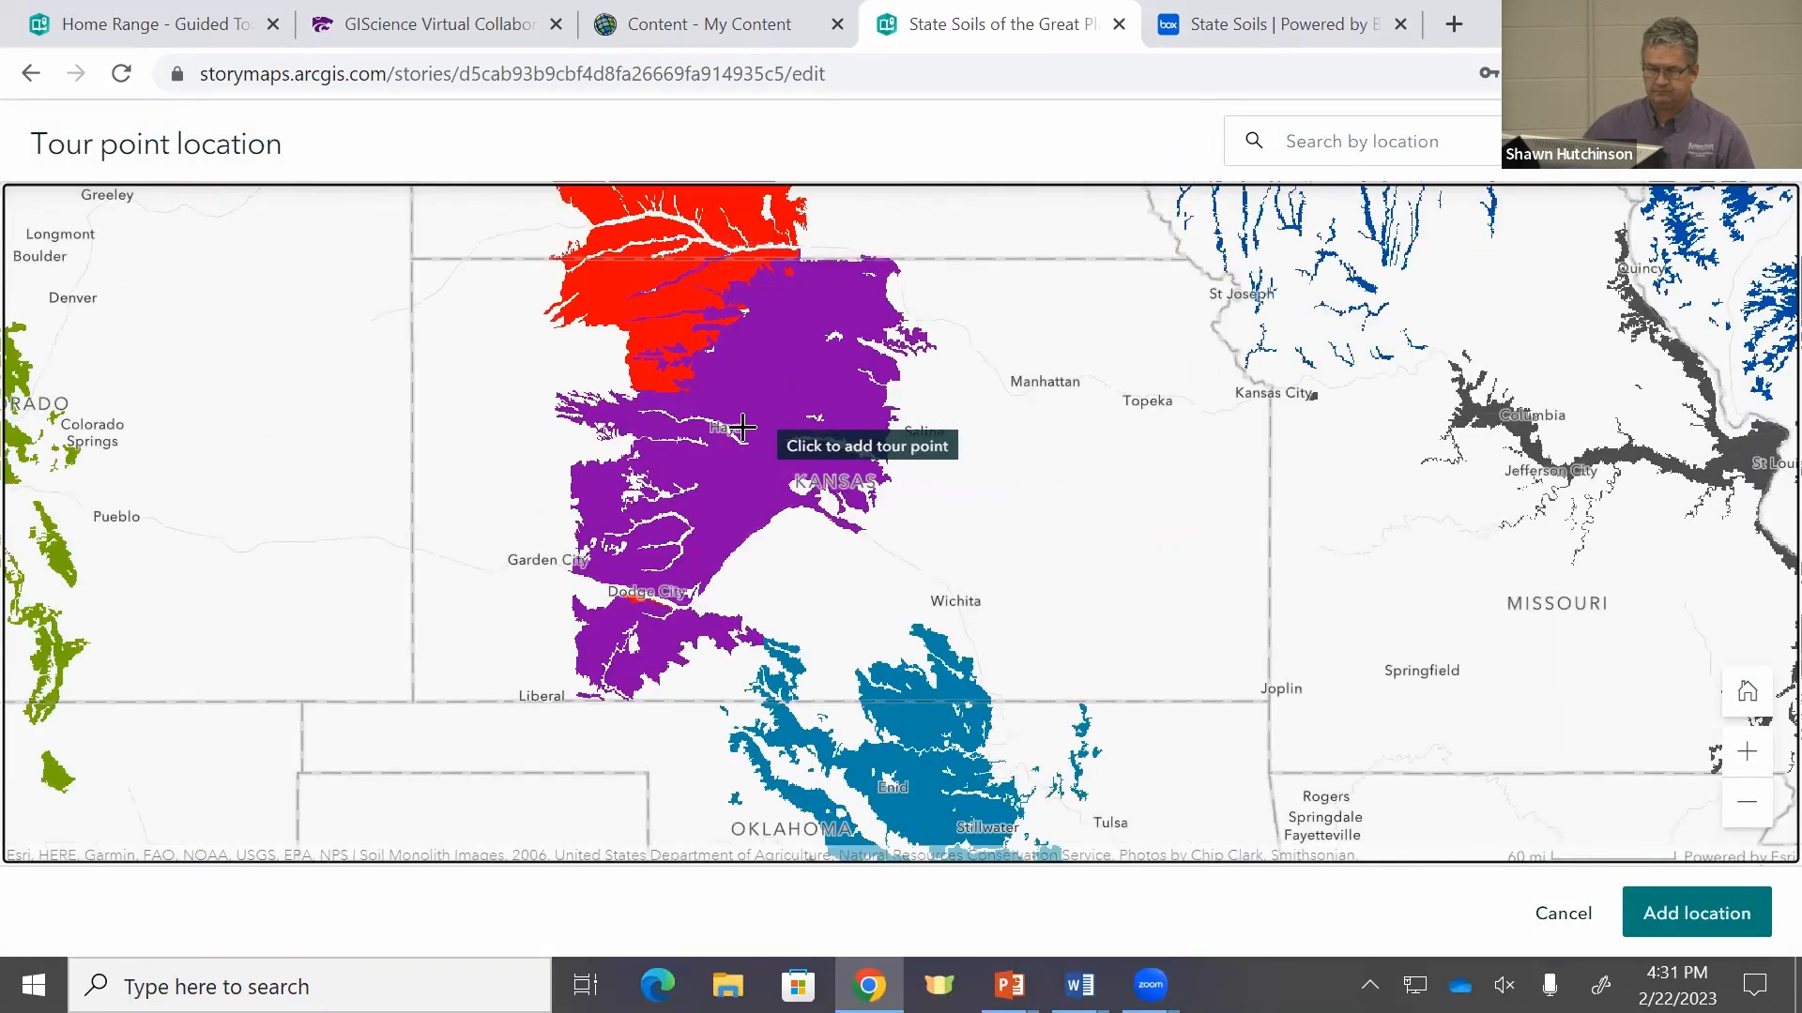
click(749, 435)
click(1697, 913)
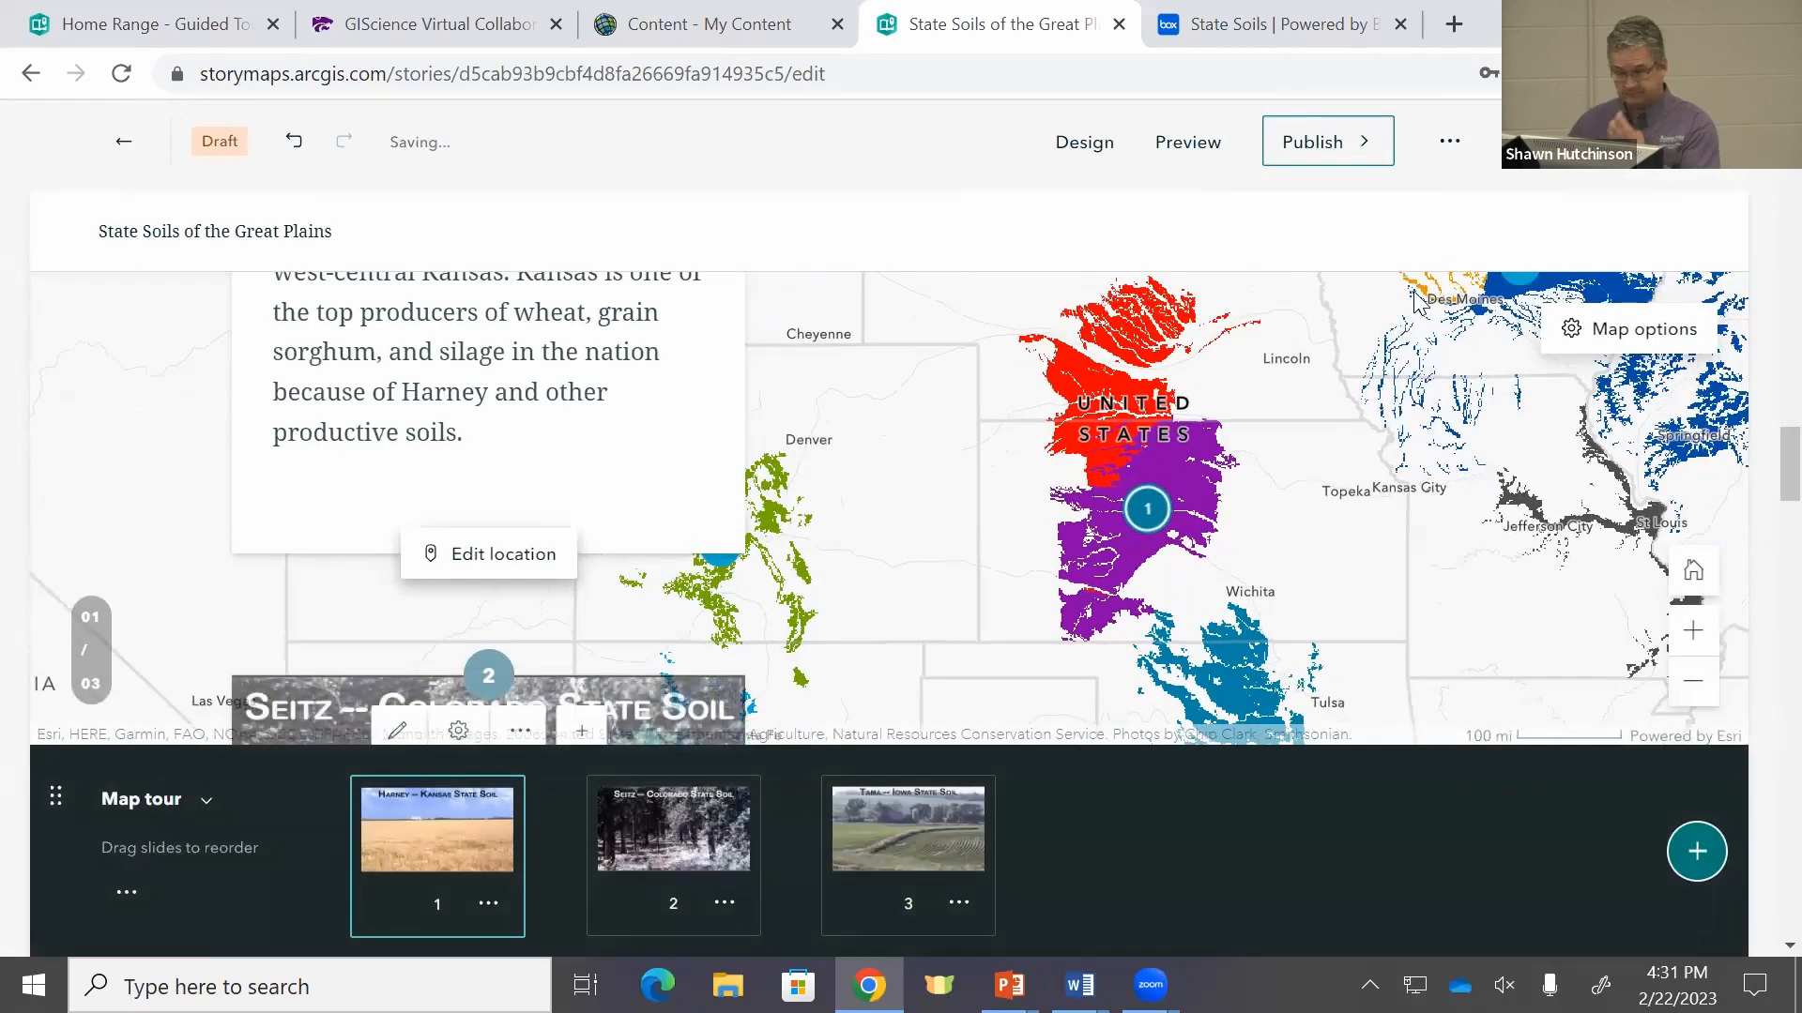
Step: Add the text "Learn More About Soils" below the map tour and format it as a Heading
key(alt+Tab)
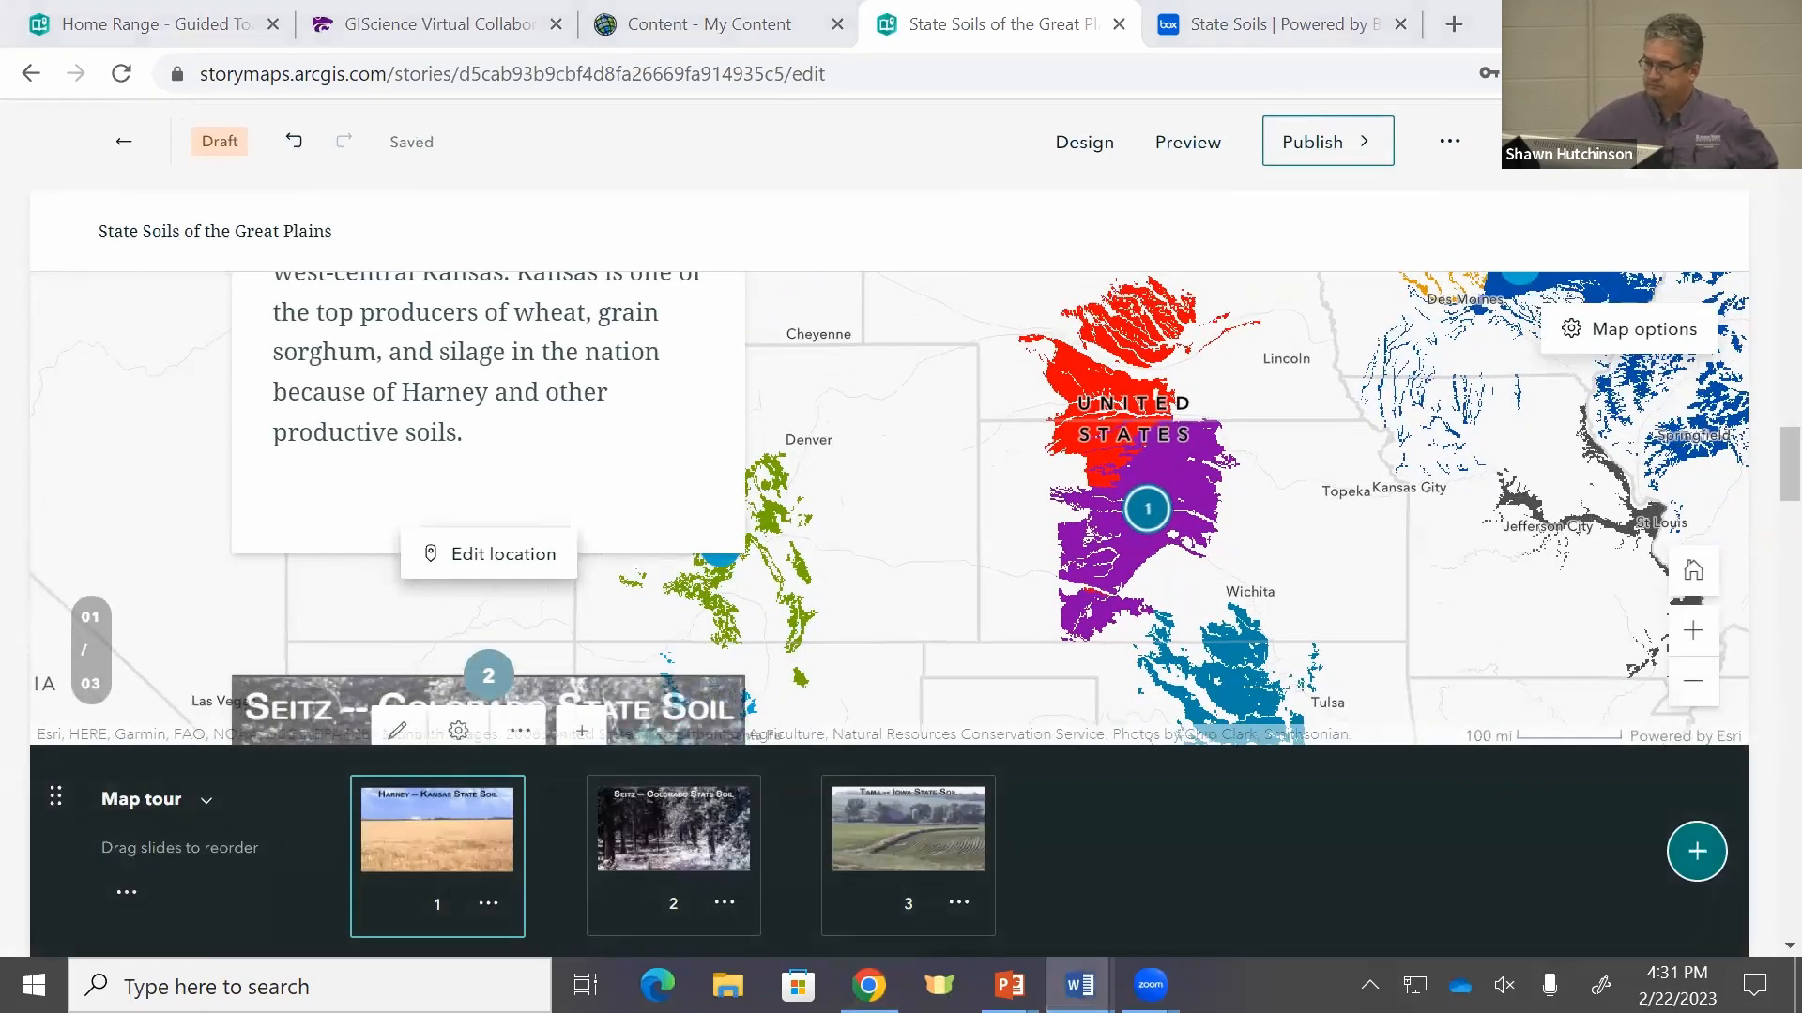
scroll(1018, 347, down, 3)
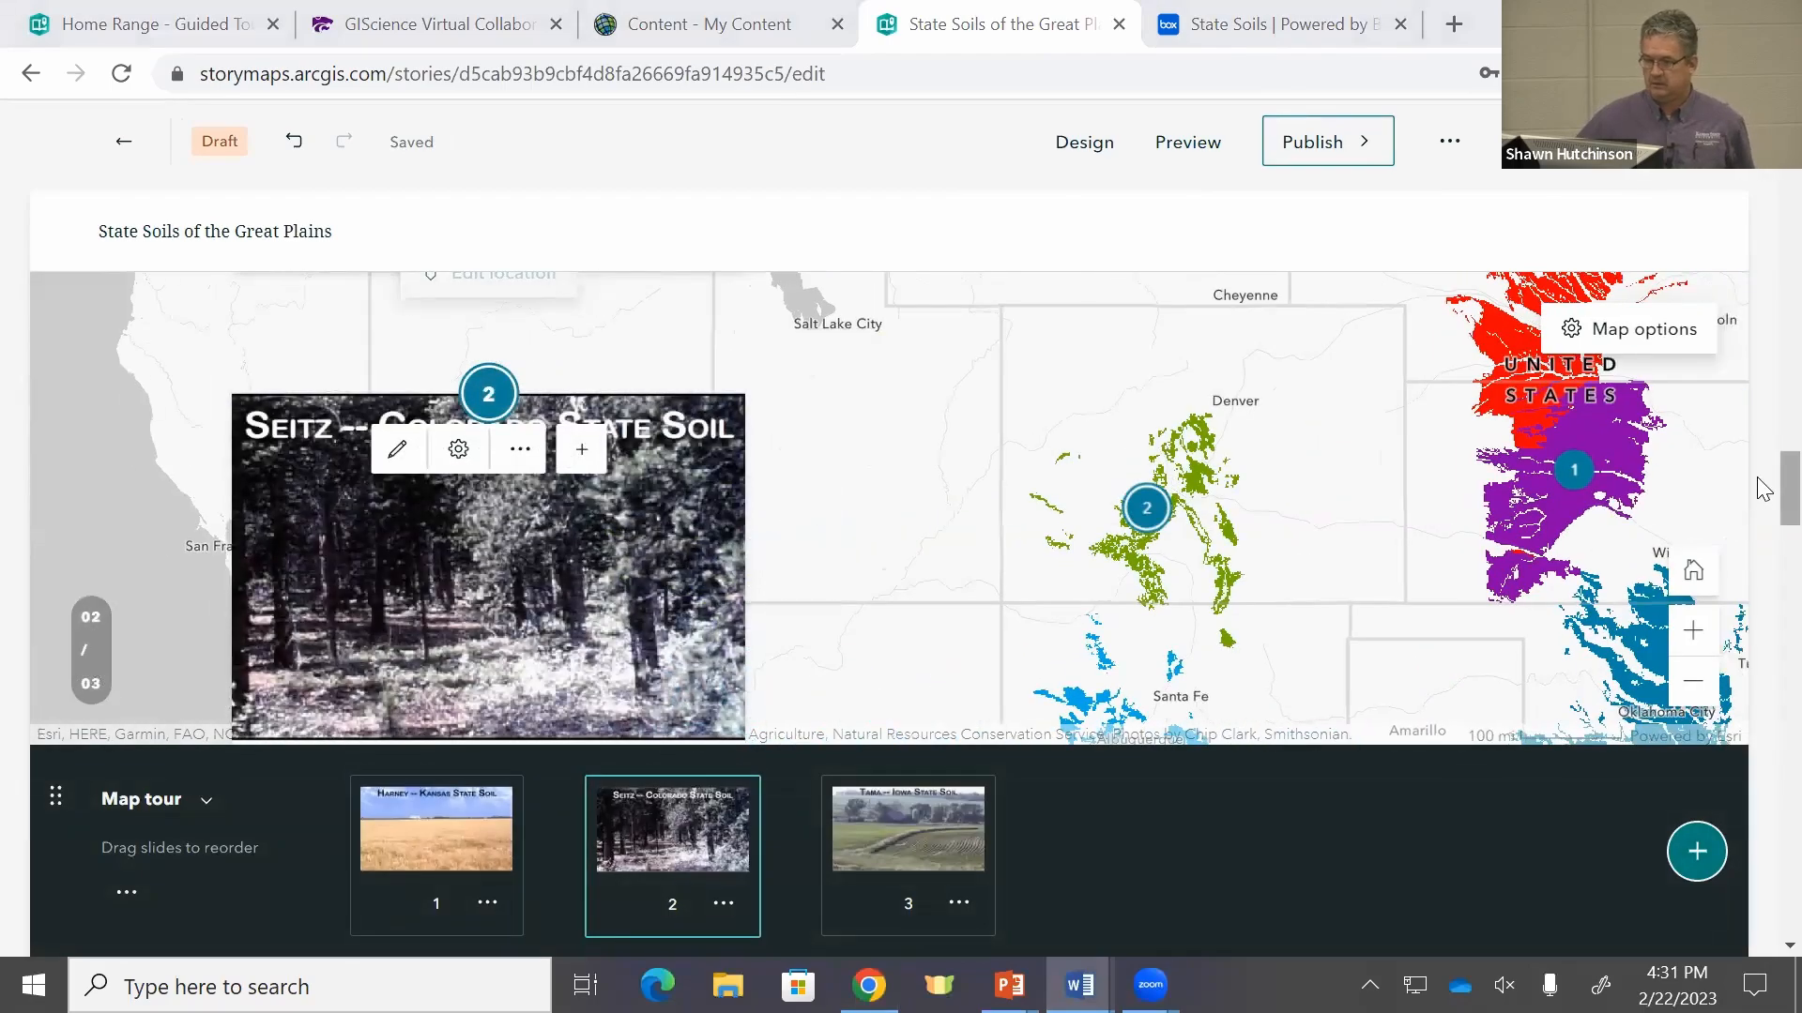
scroll(1762, 484, down, 5)
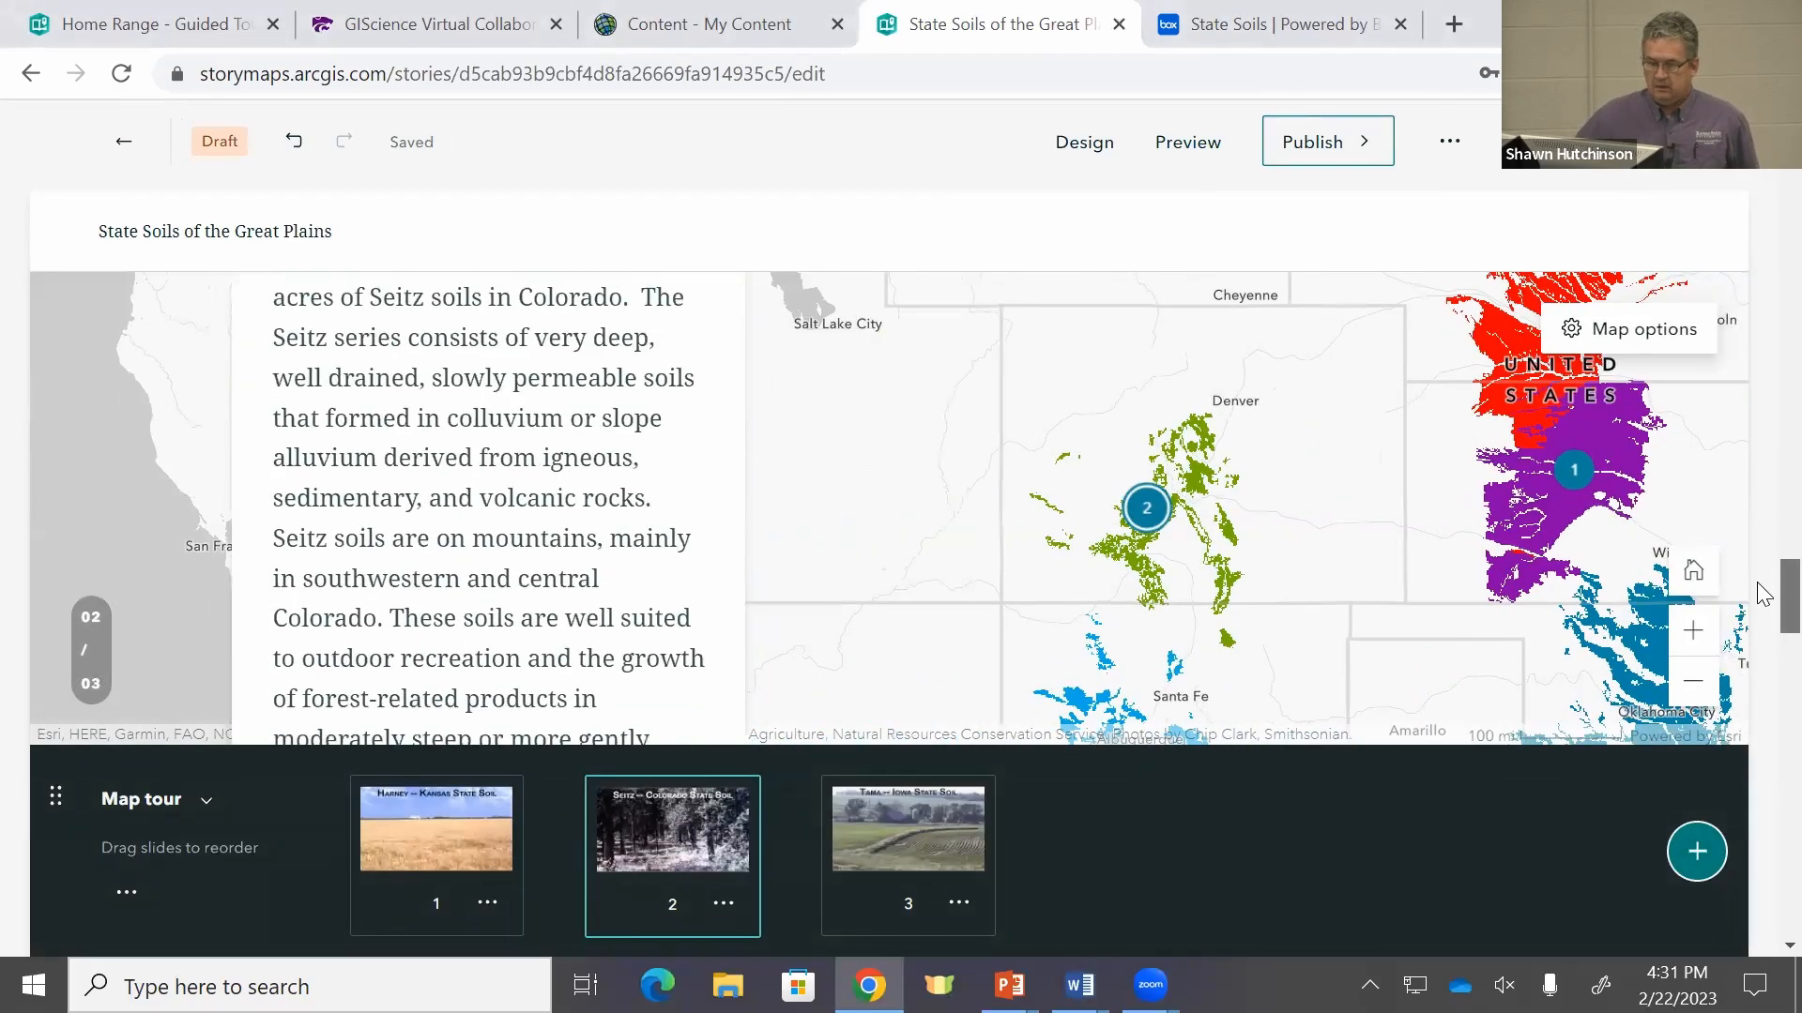
scroll(1762, 739, down, 6)
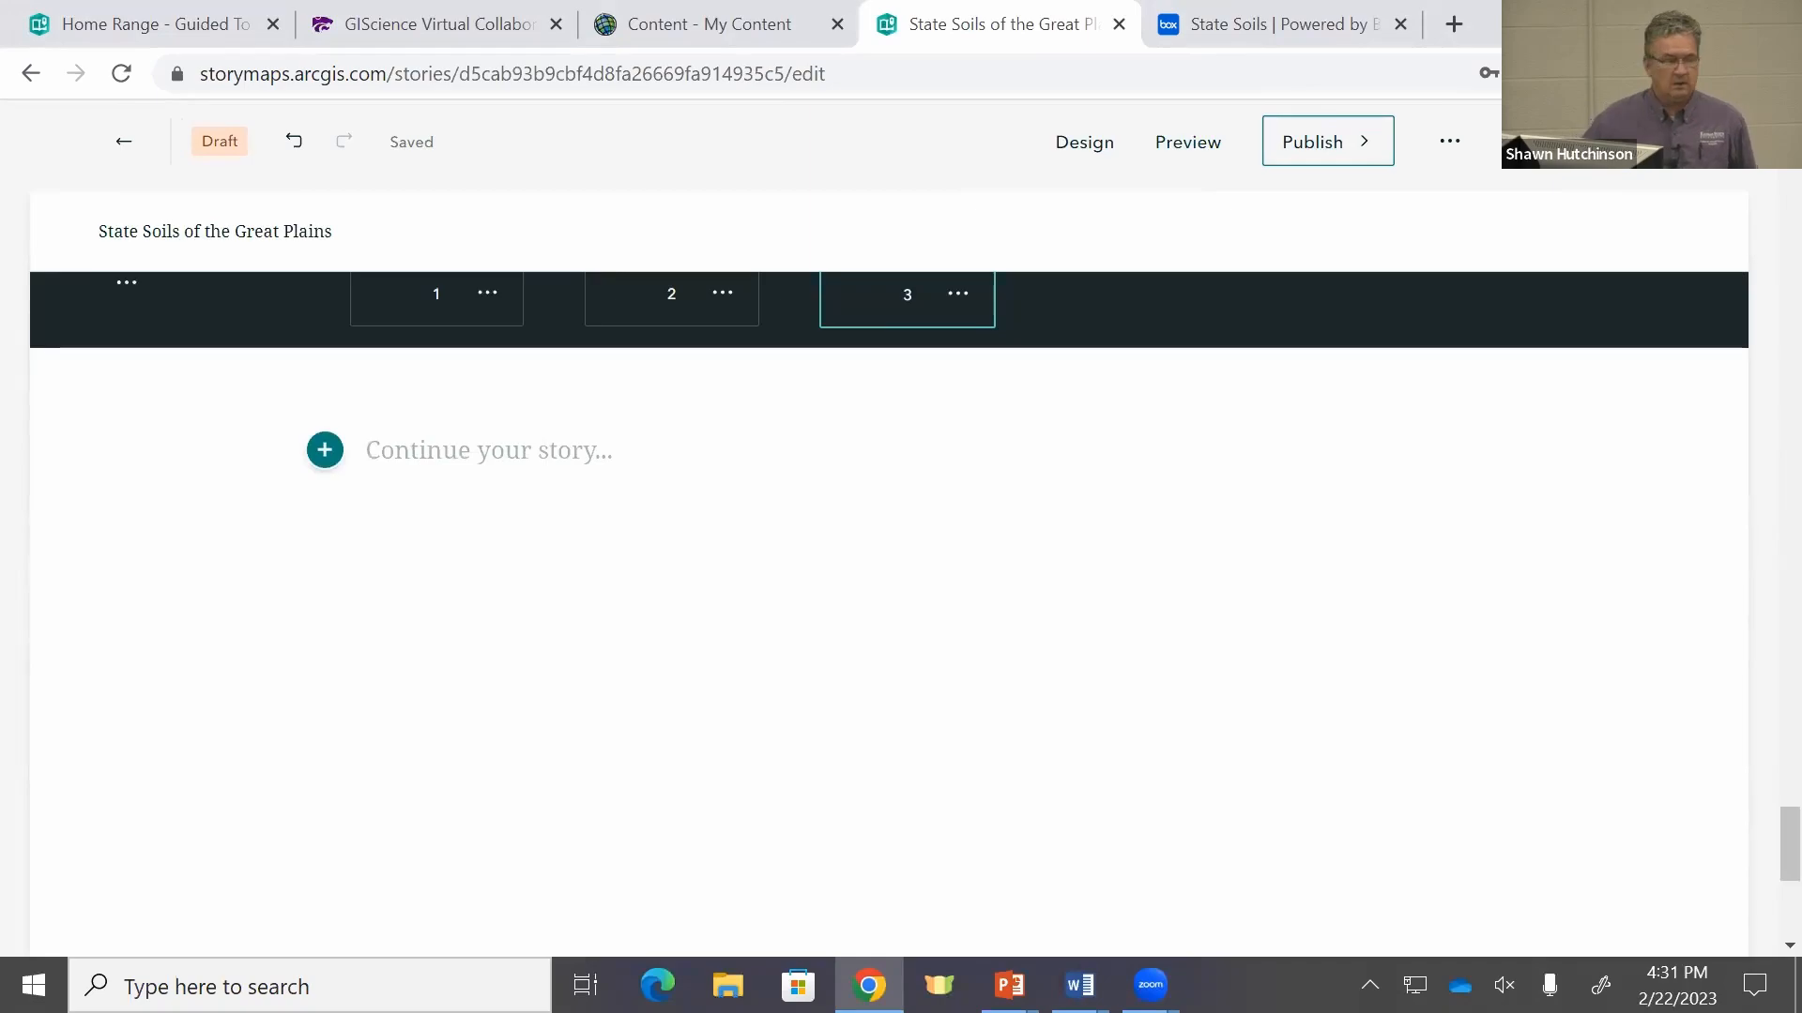
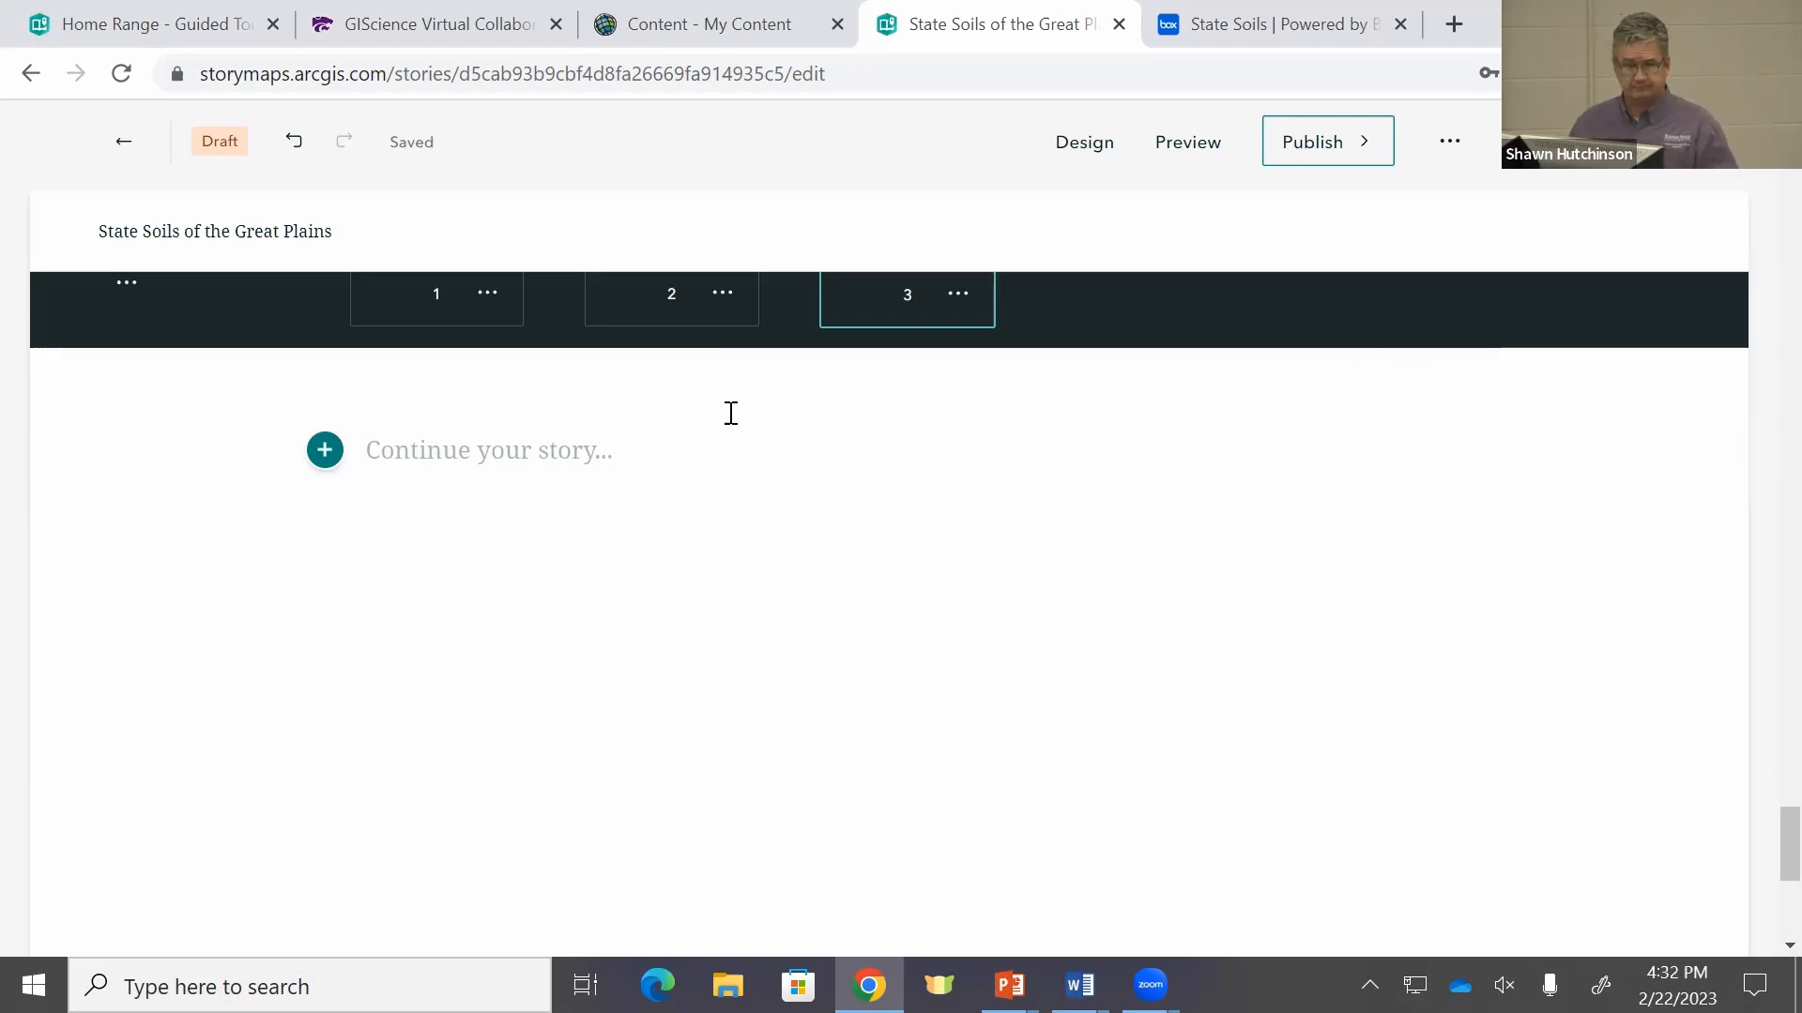
click(325, 452)
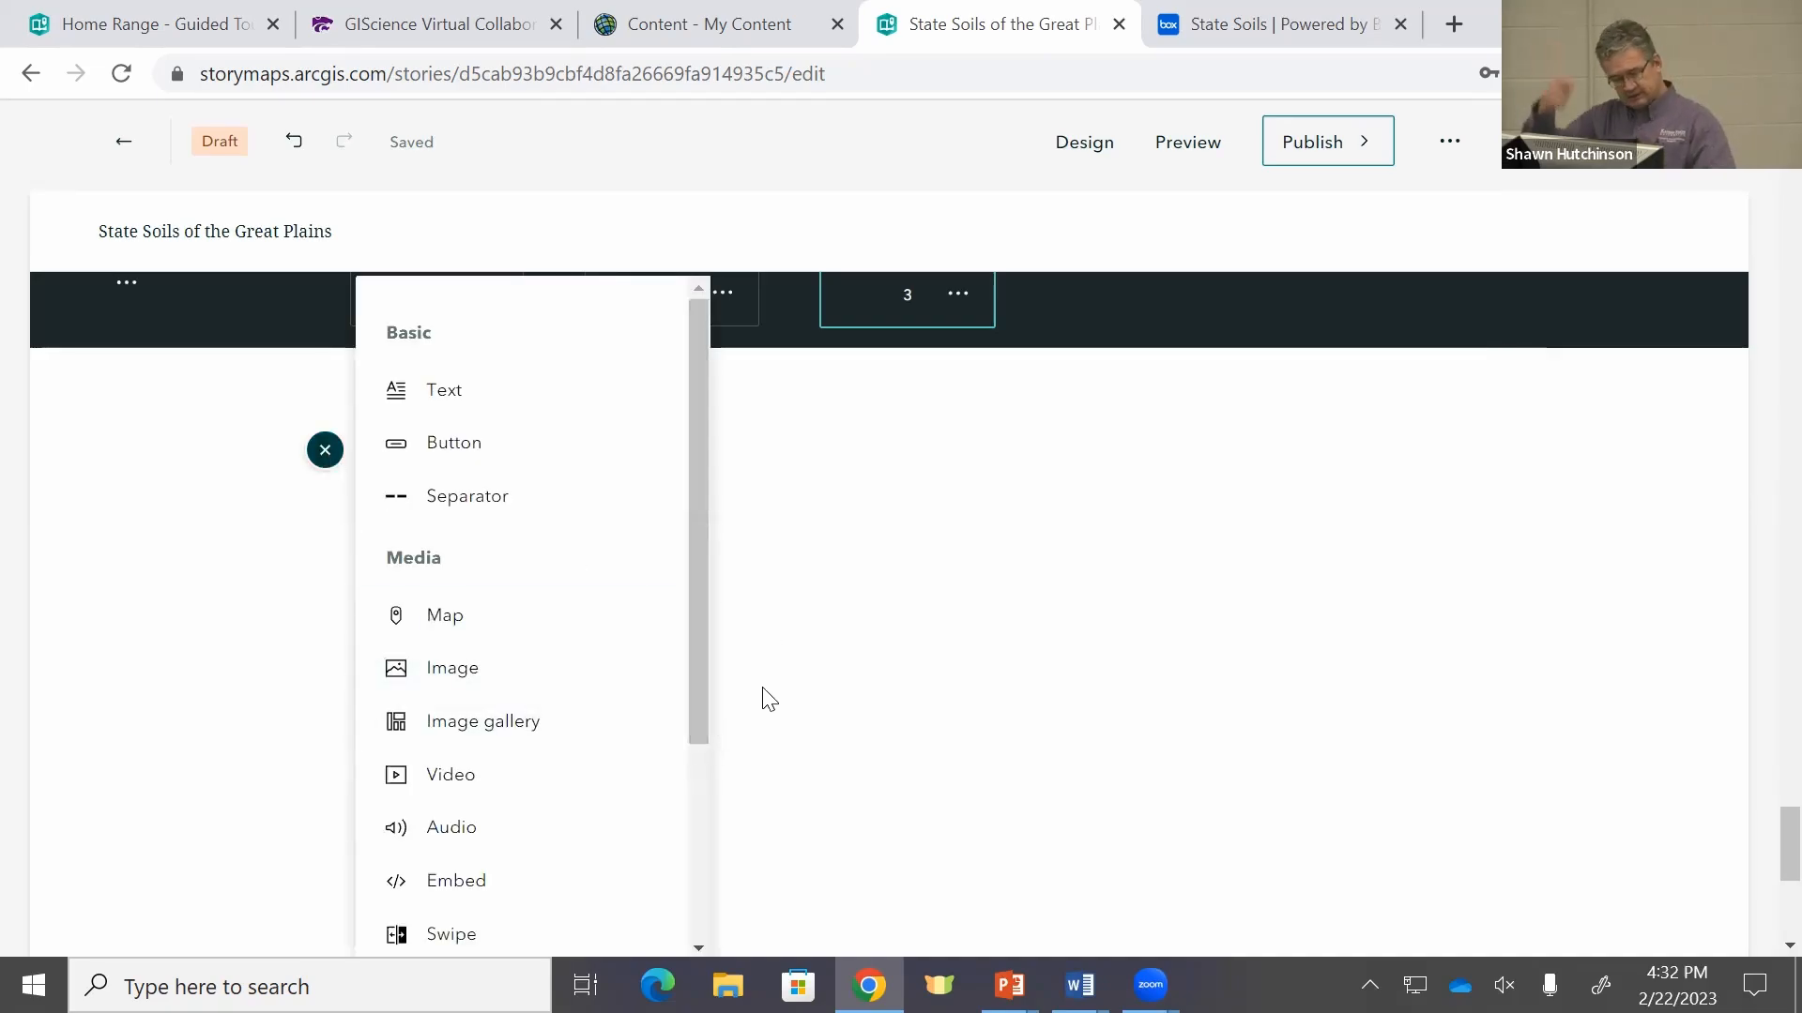
click(489, 404)
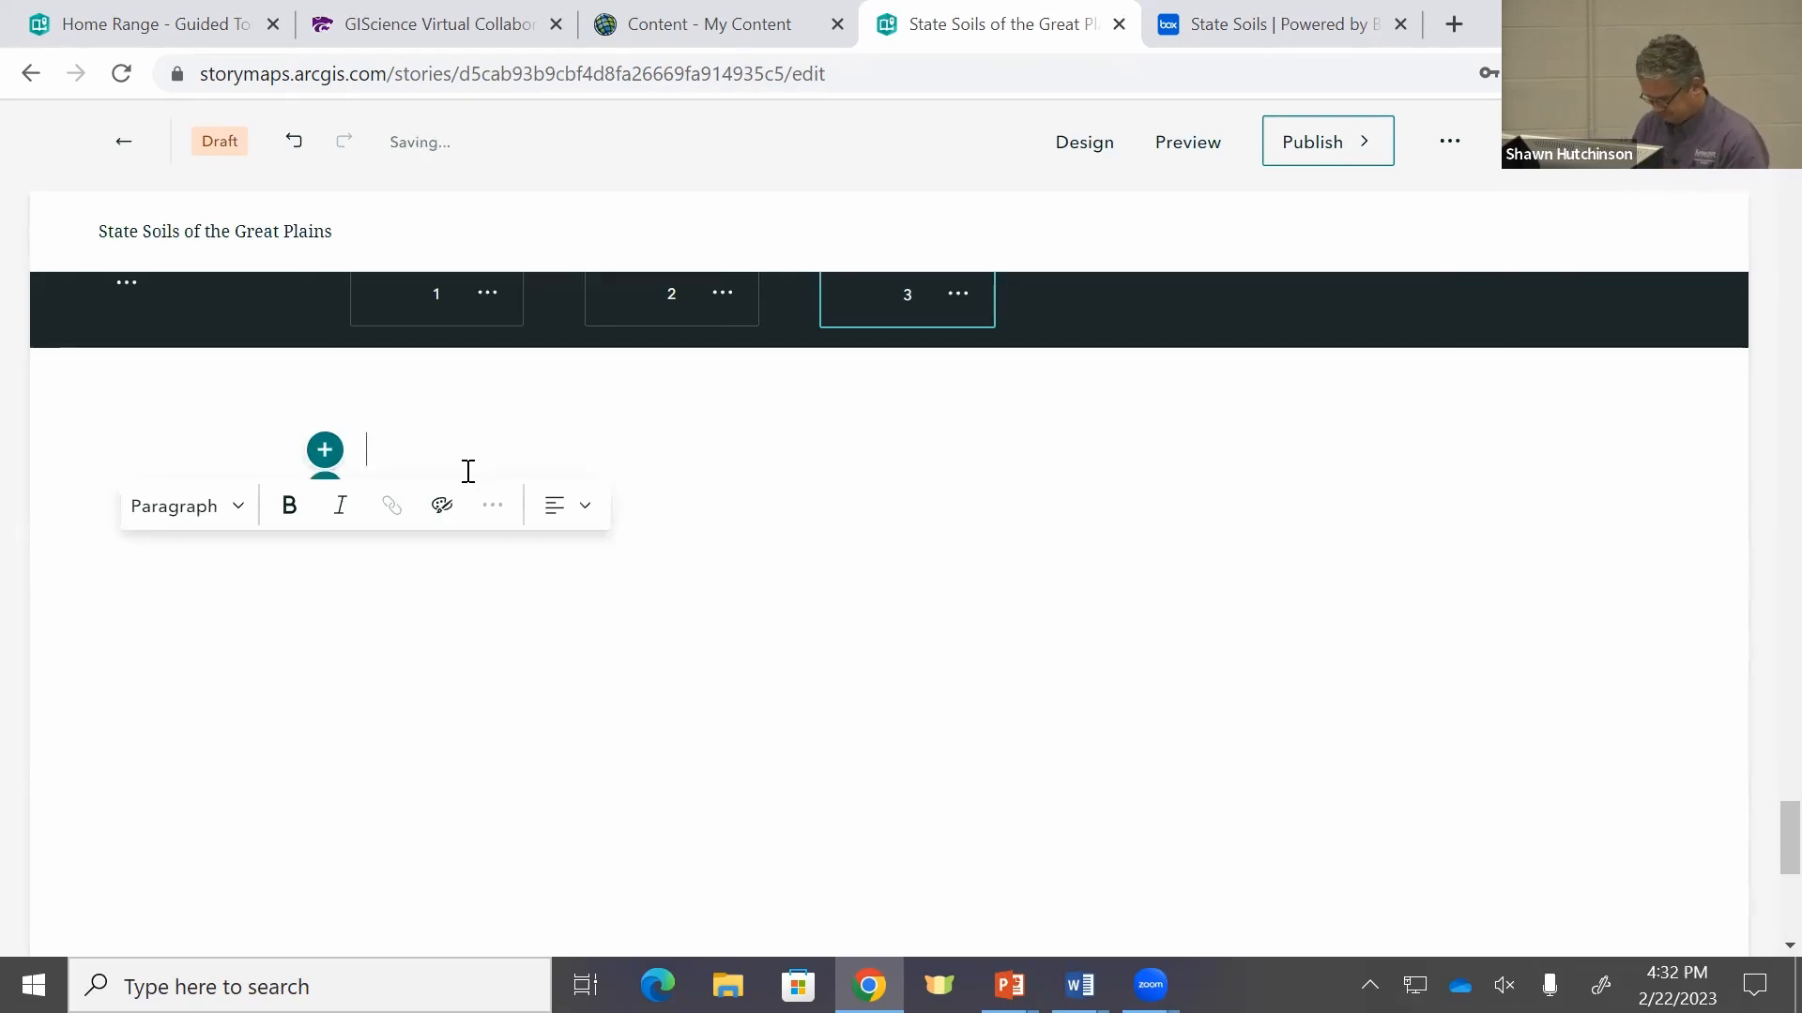
text(Learn More About Soils)
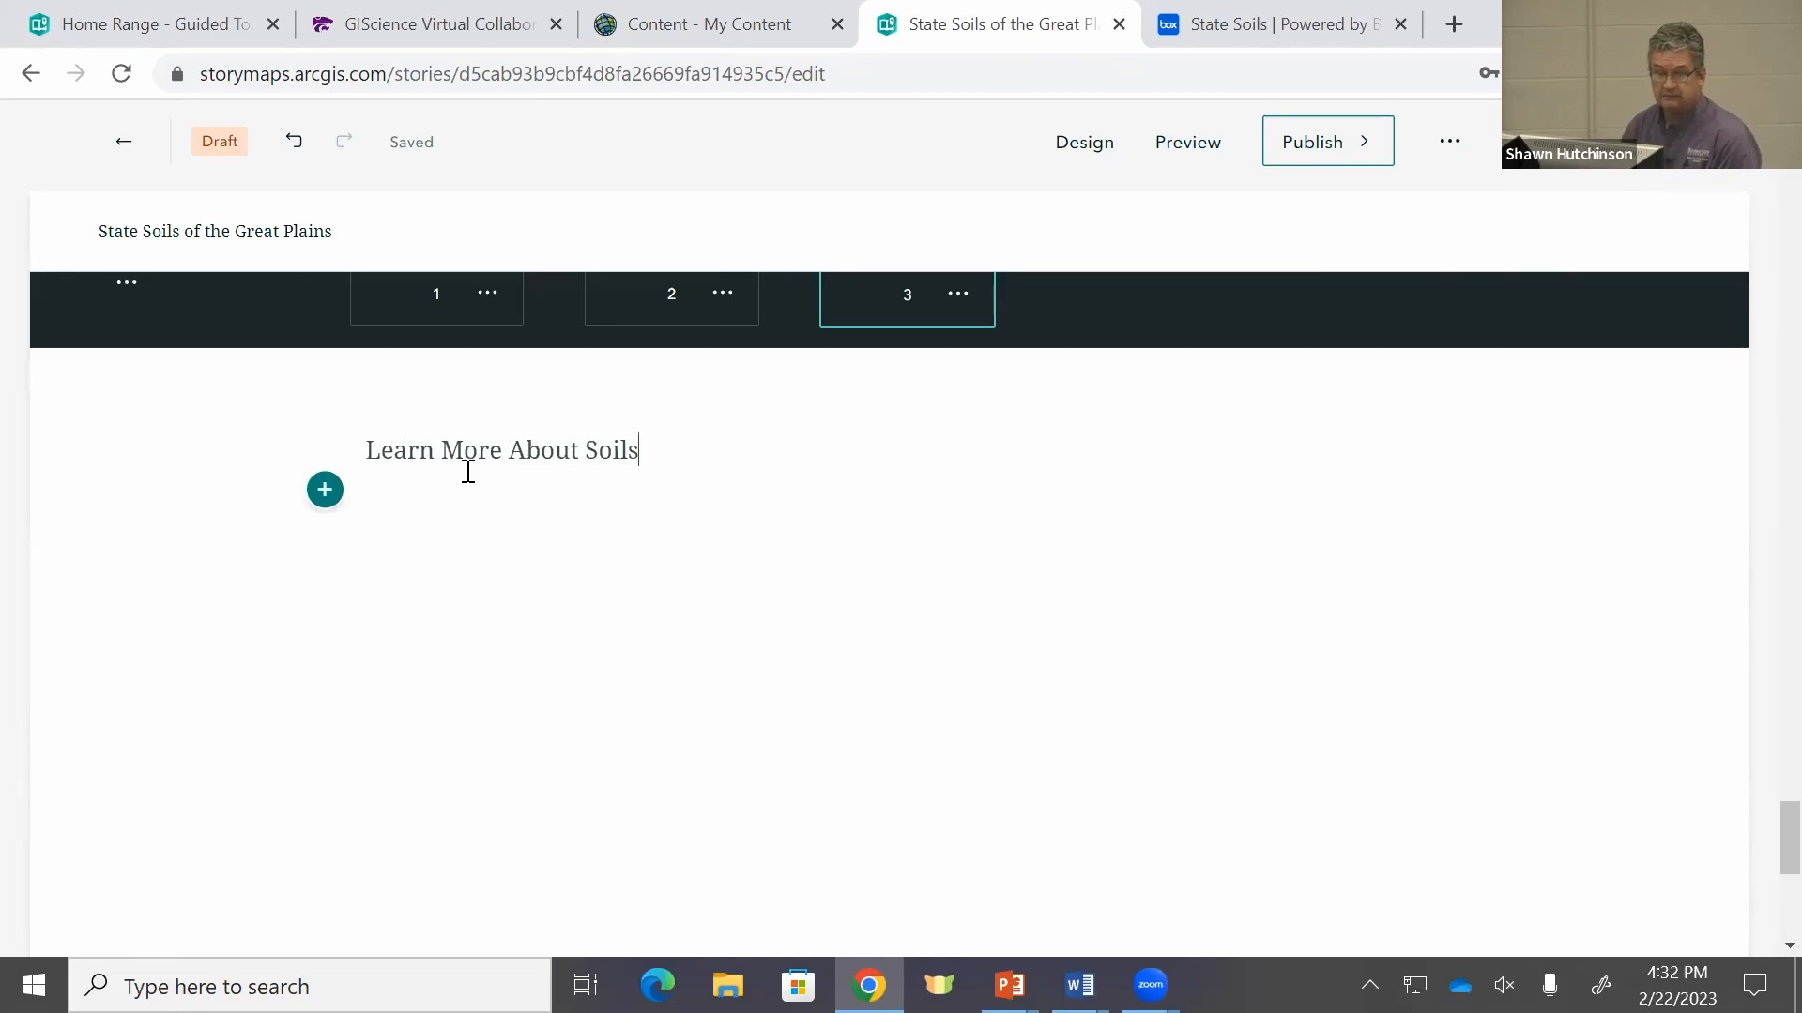
key(ctrl+a)
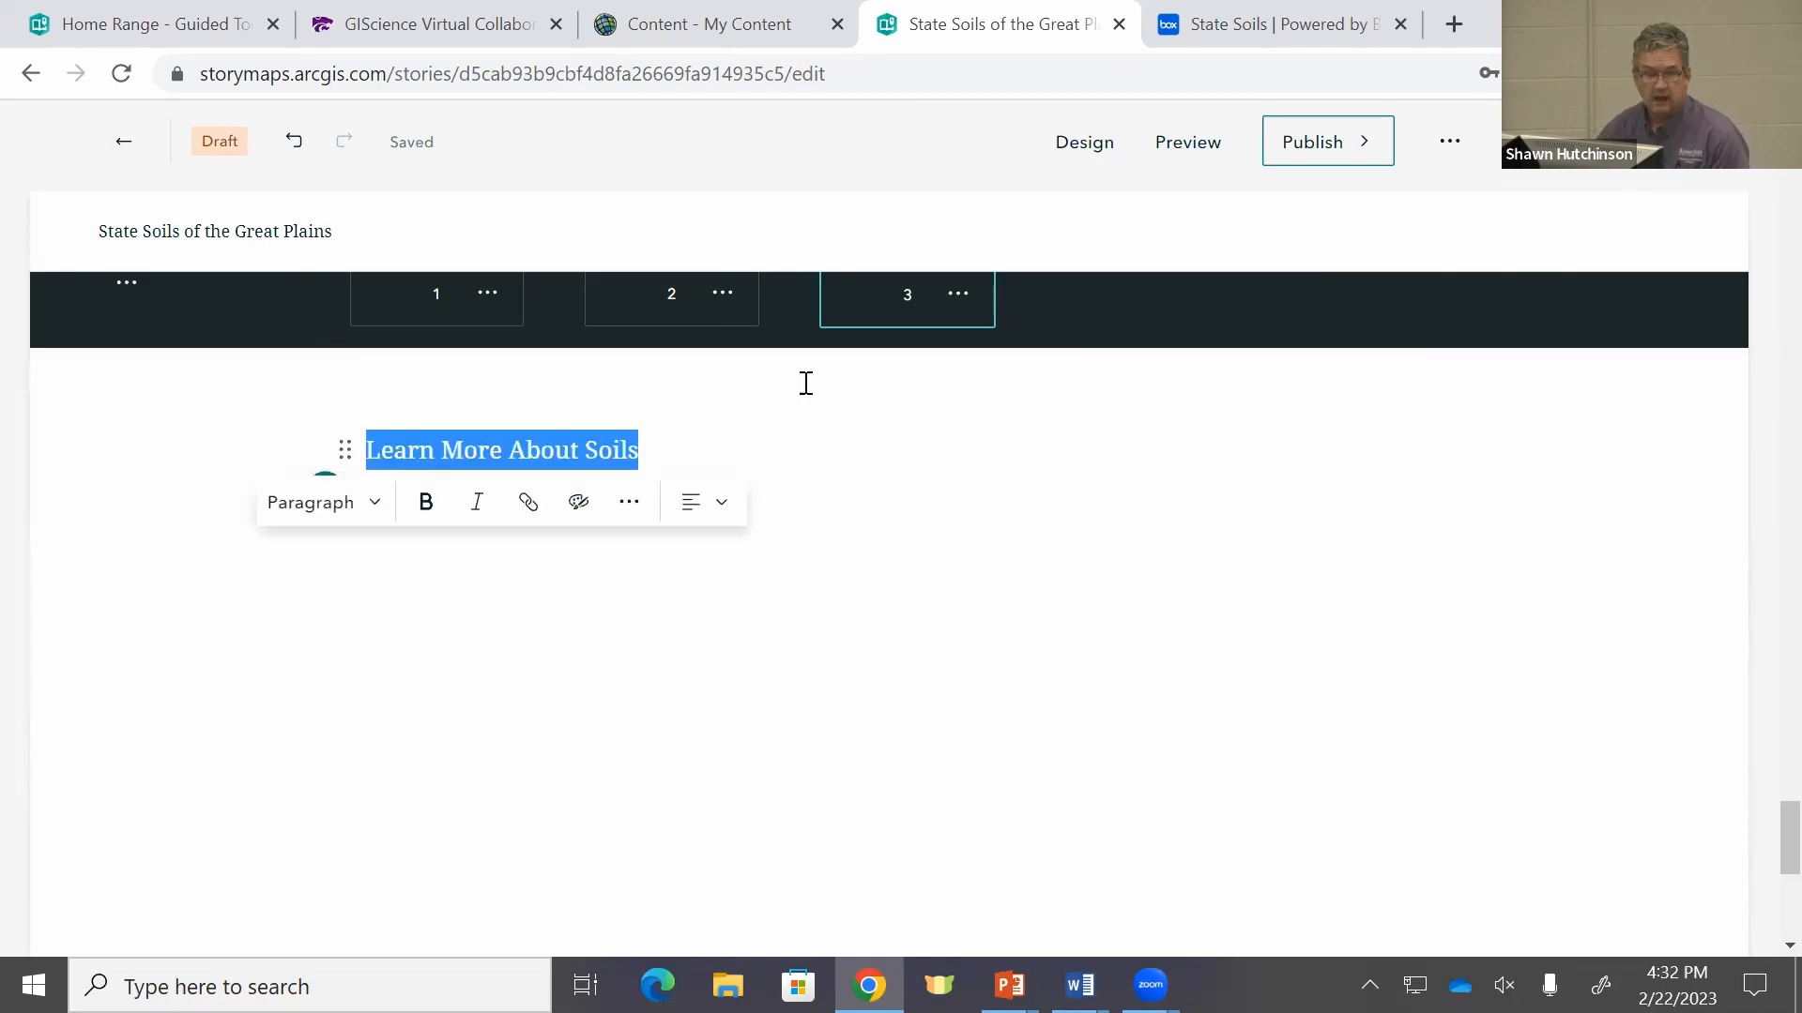
click(338, 511)
click(385, 574)
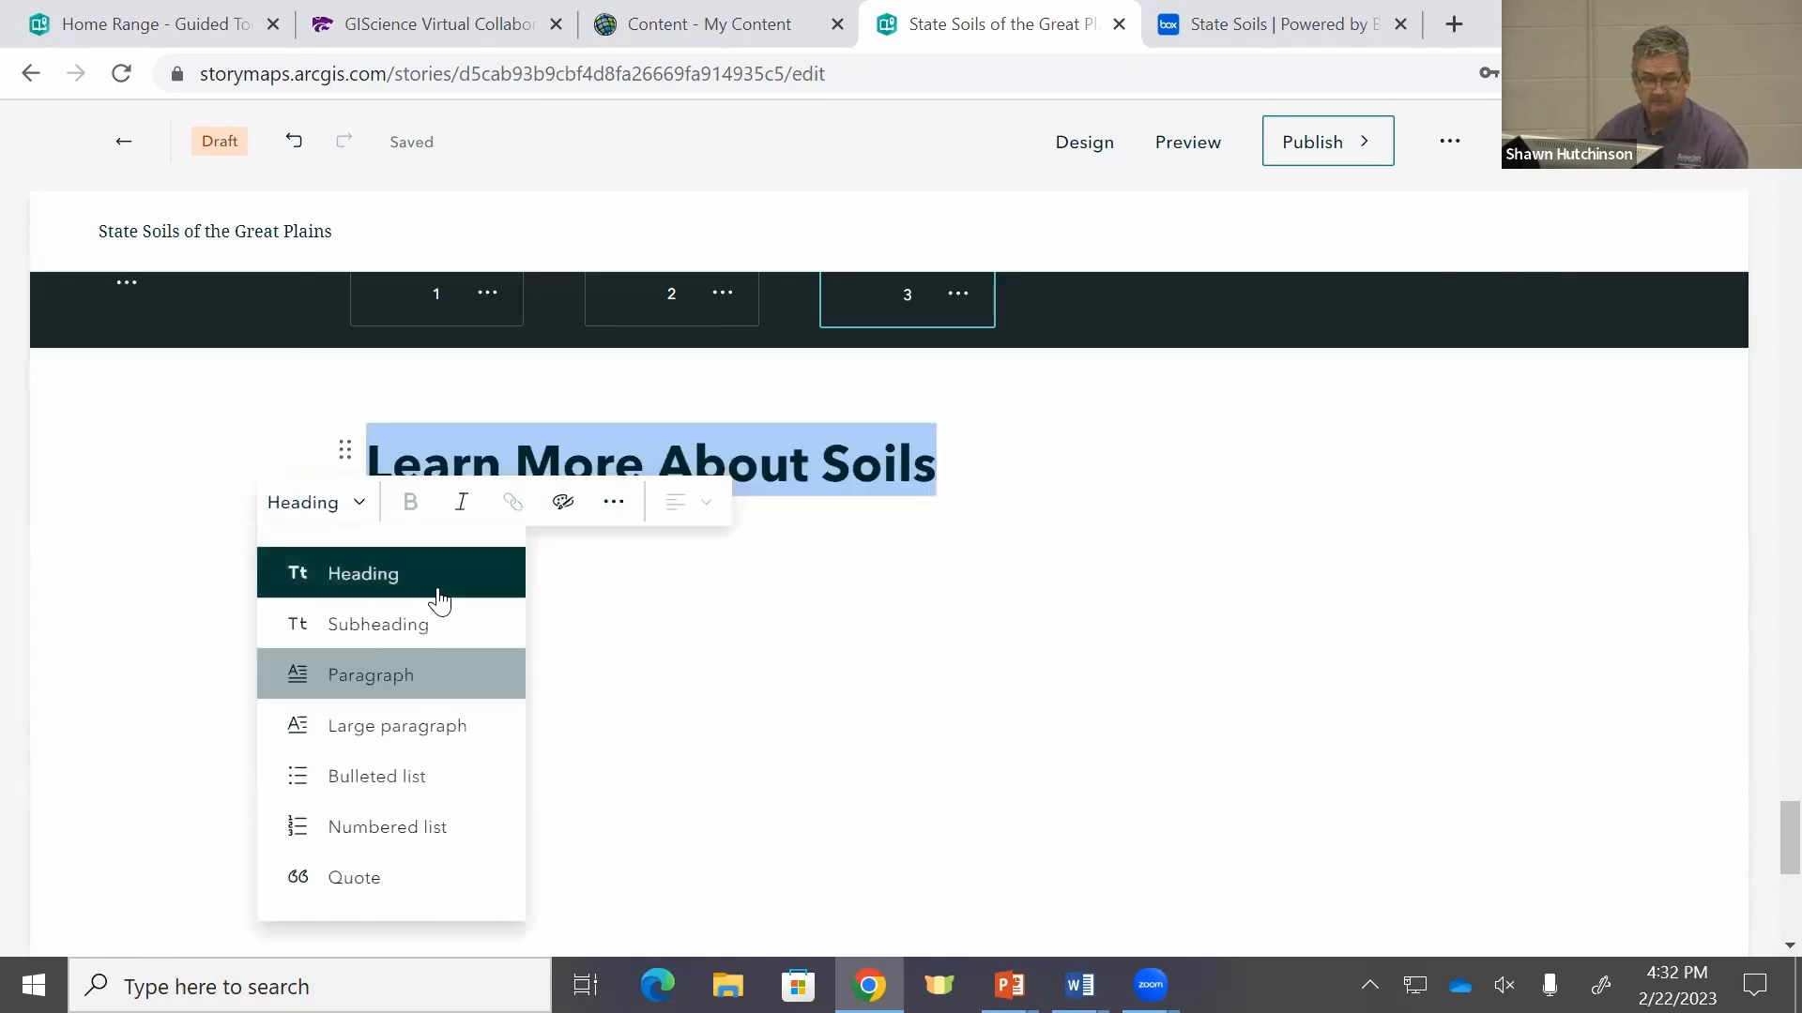
Step: Add the prepared paragraph beginning "Healthy soils are essential for plant growth" and introducing the Soil Science Society of America video beneath the heading
click(329, 532)
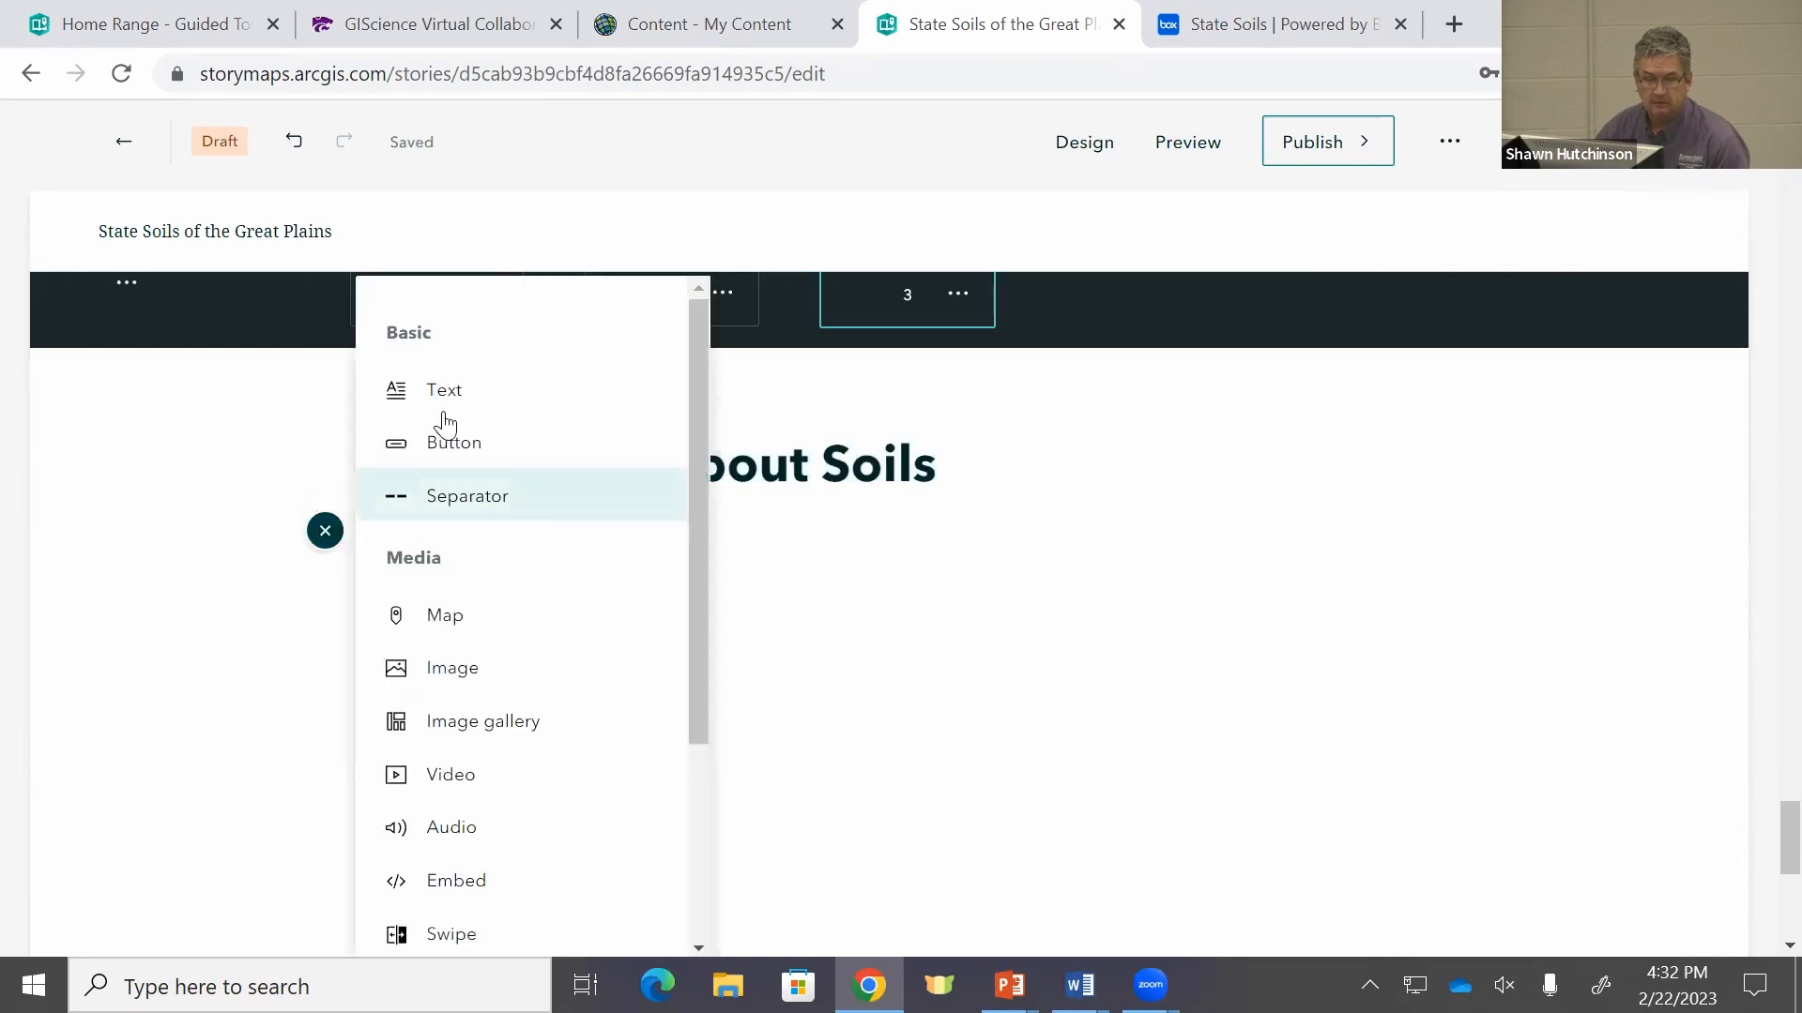
click(459, 390)
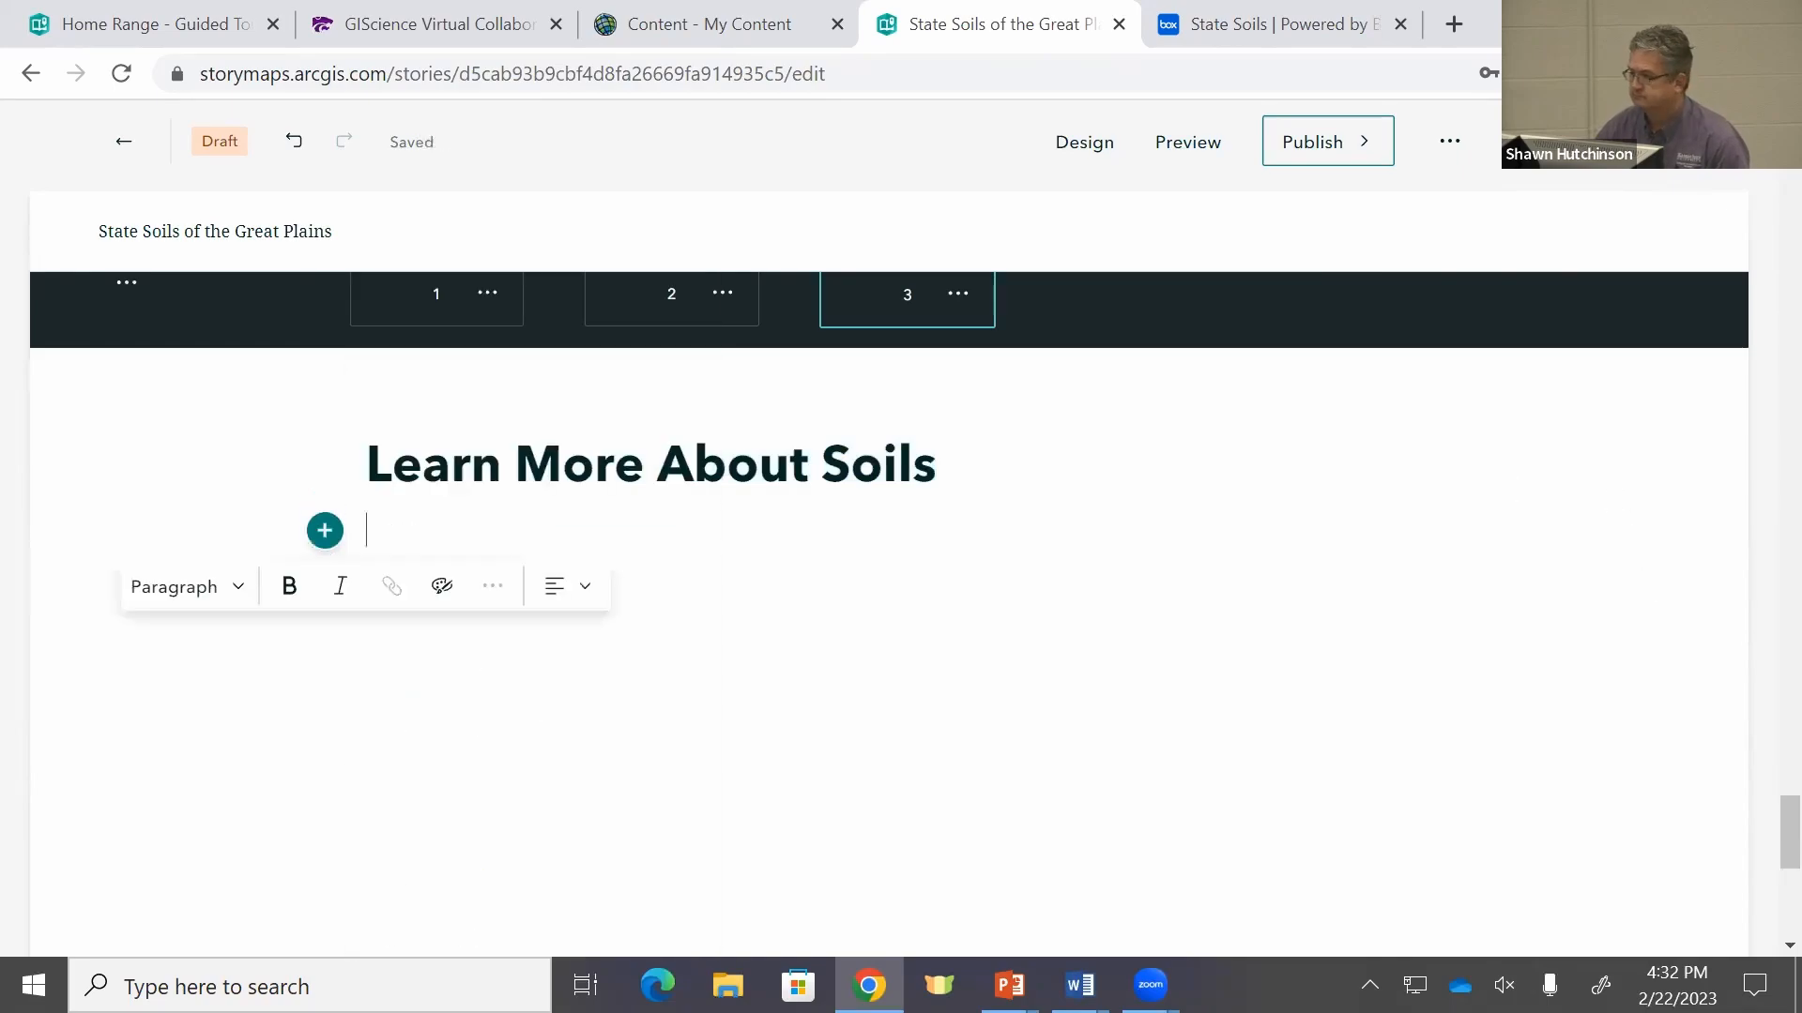
key(alt+Tab)
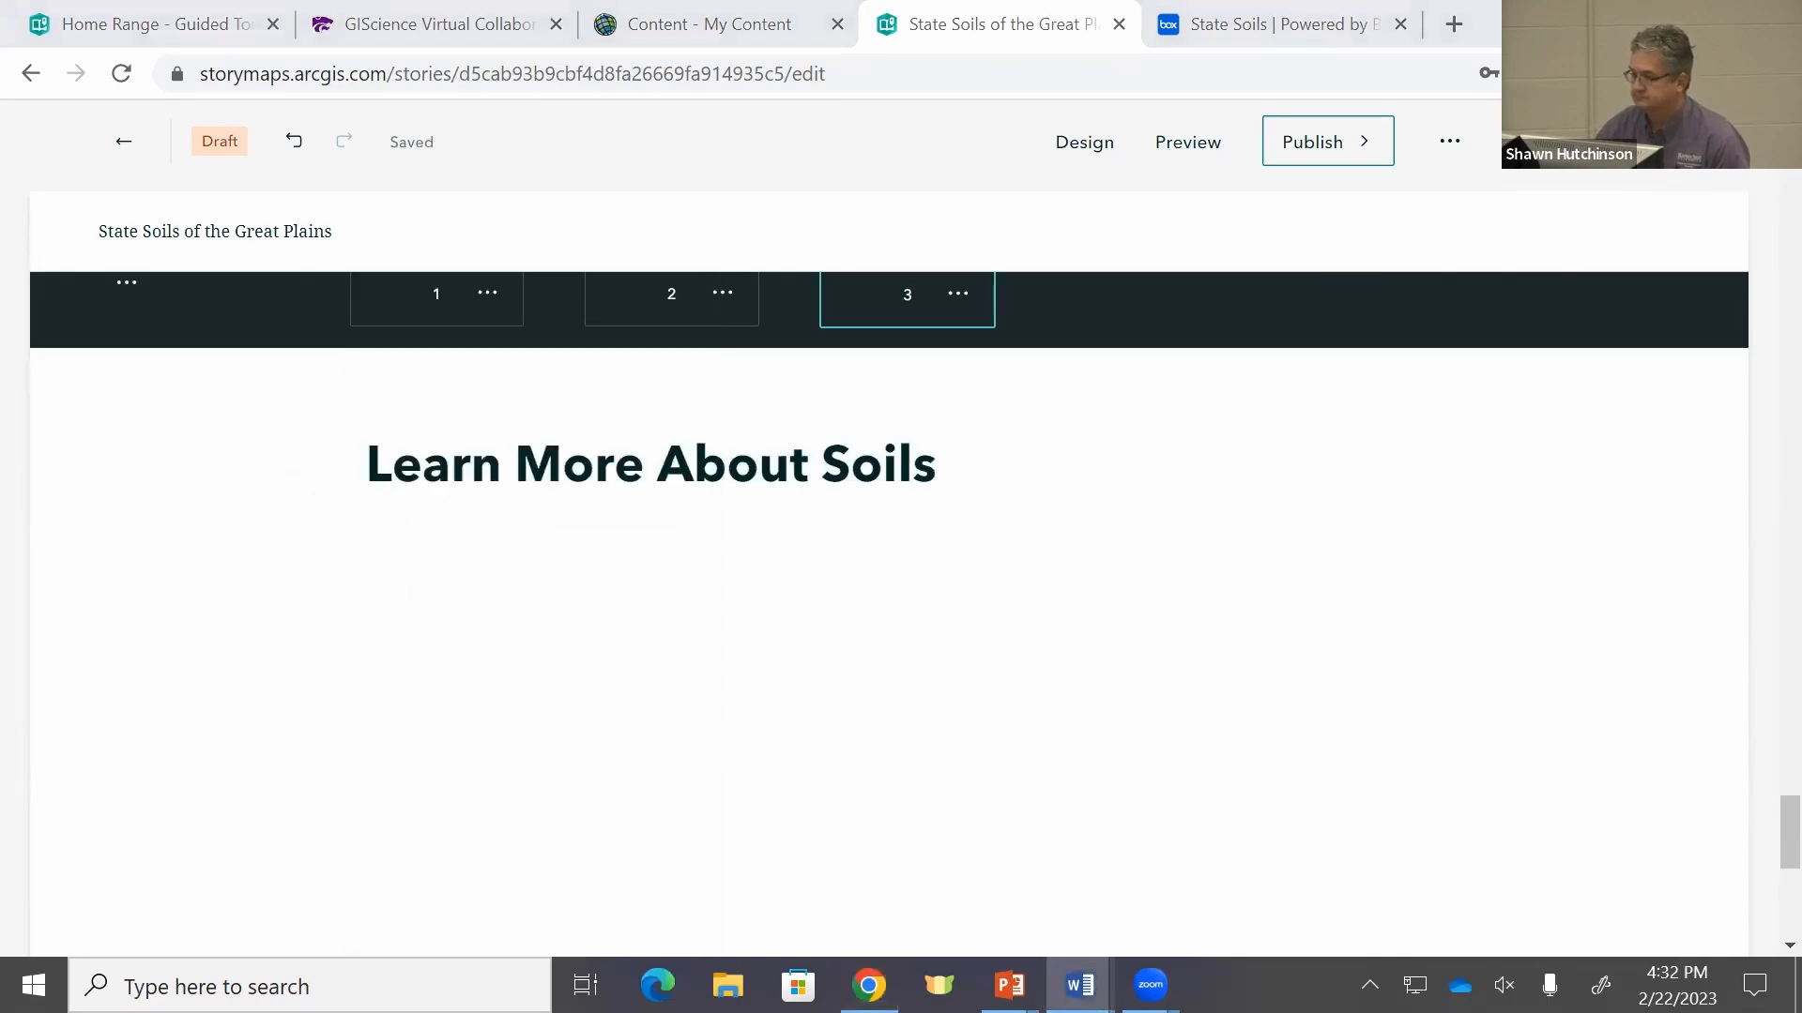
click(324, 510)
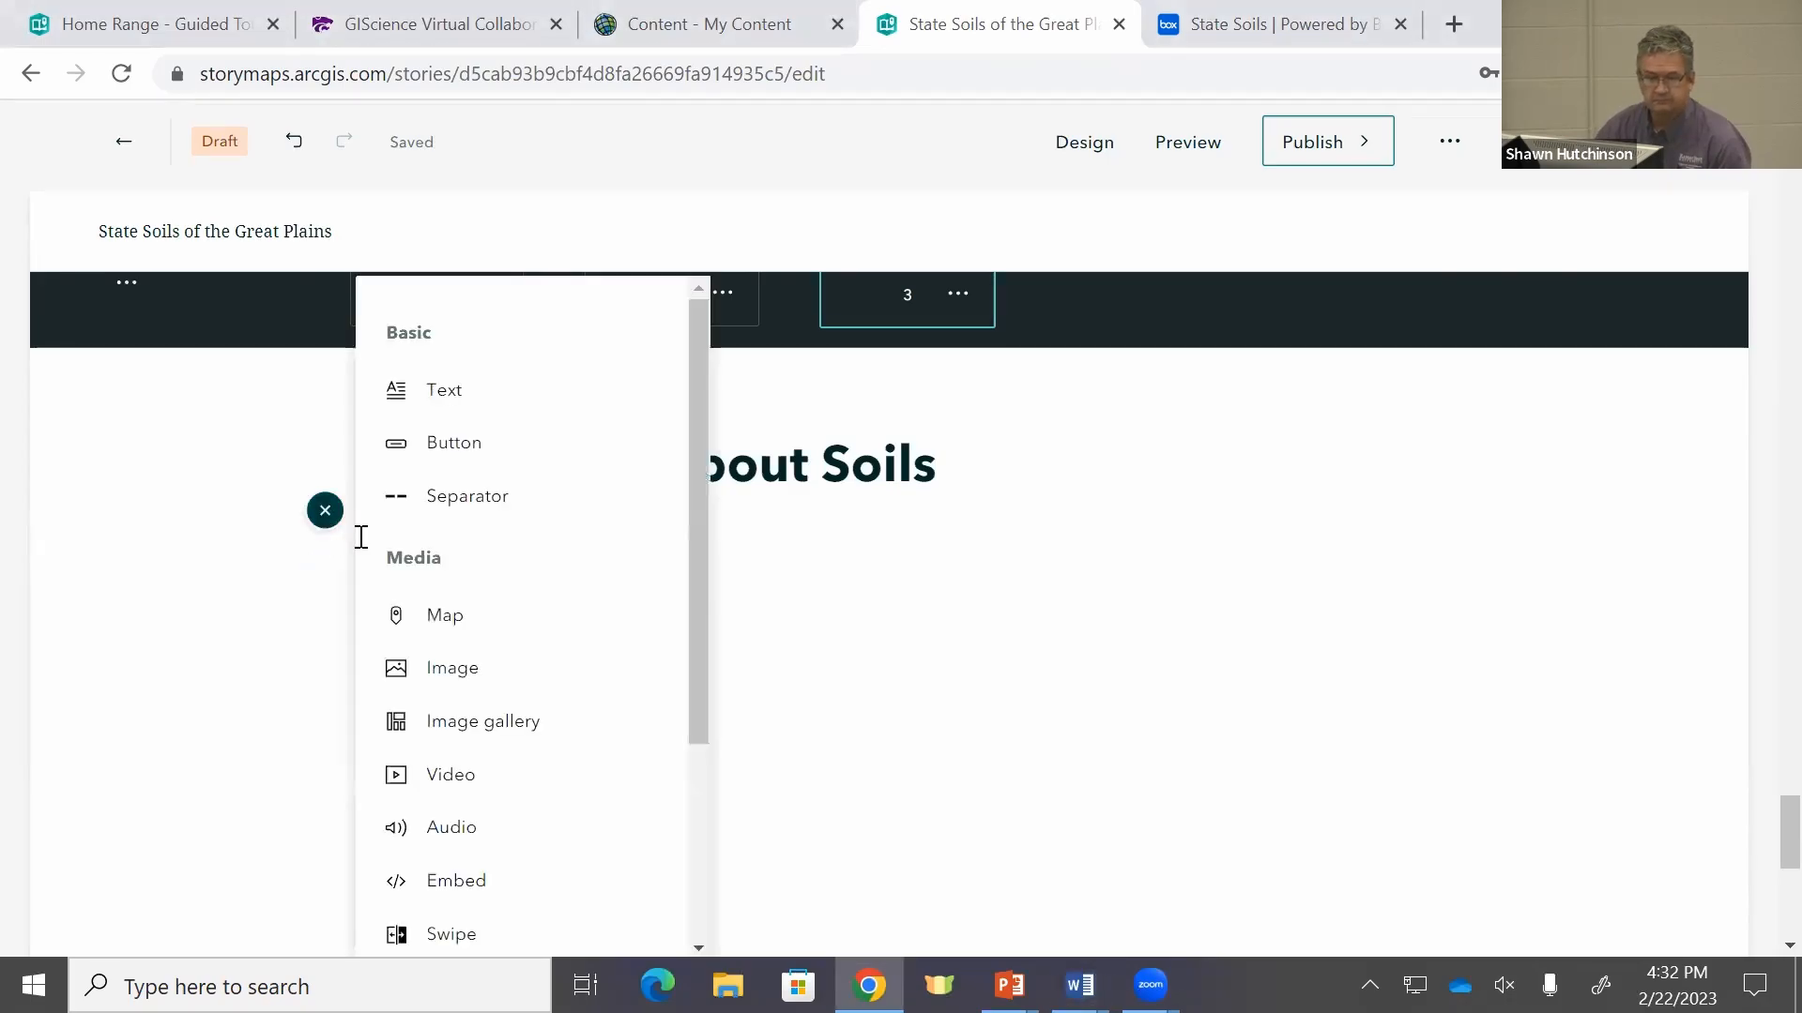
click(459, 394)
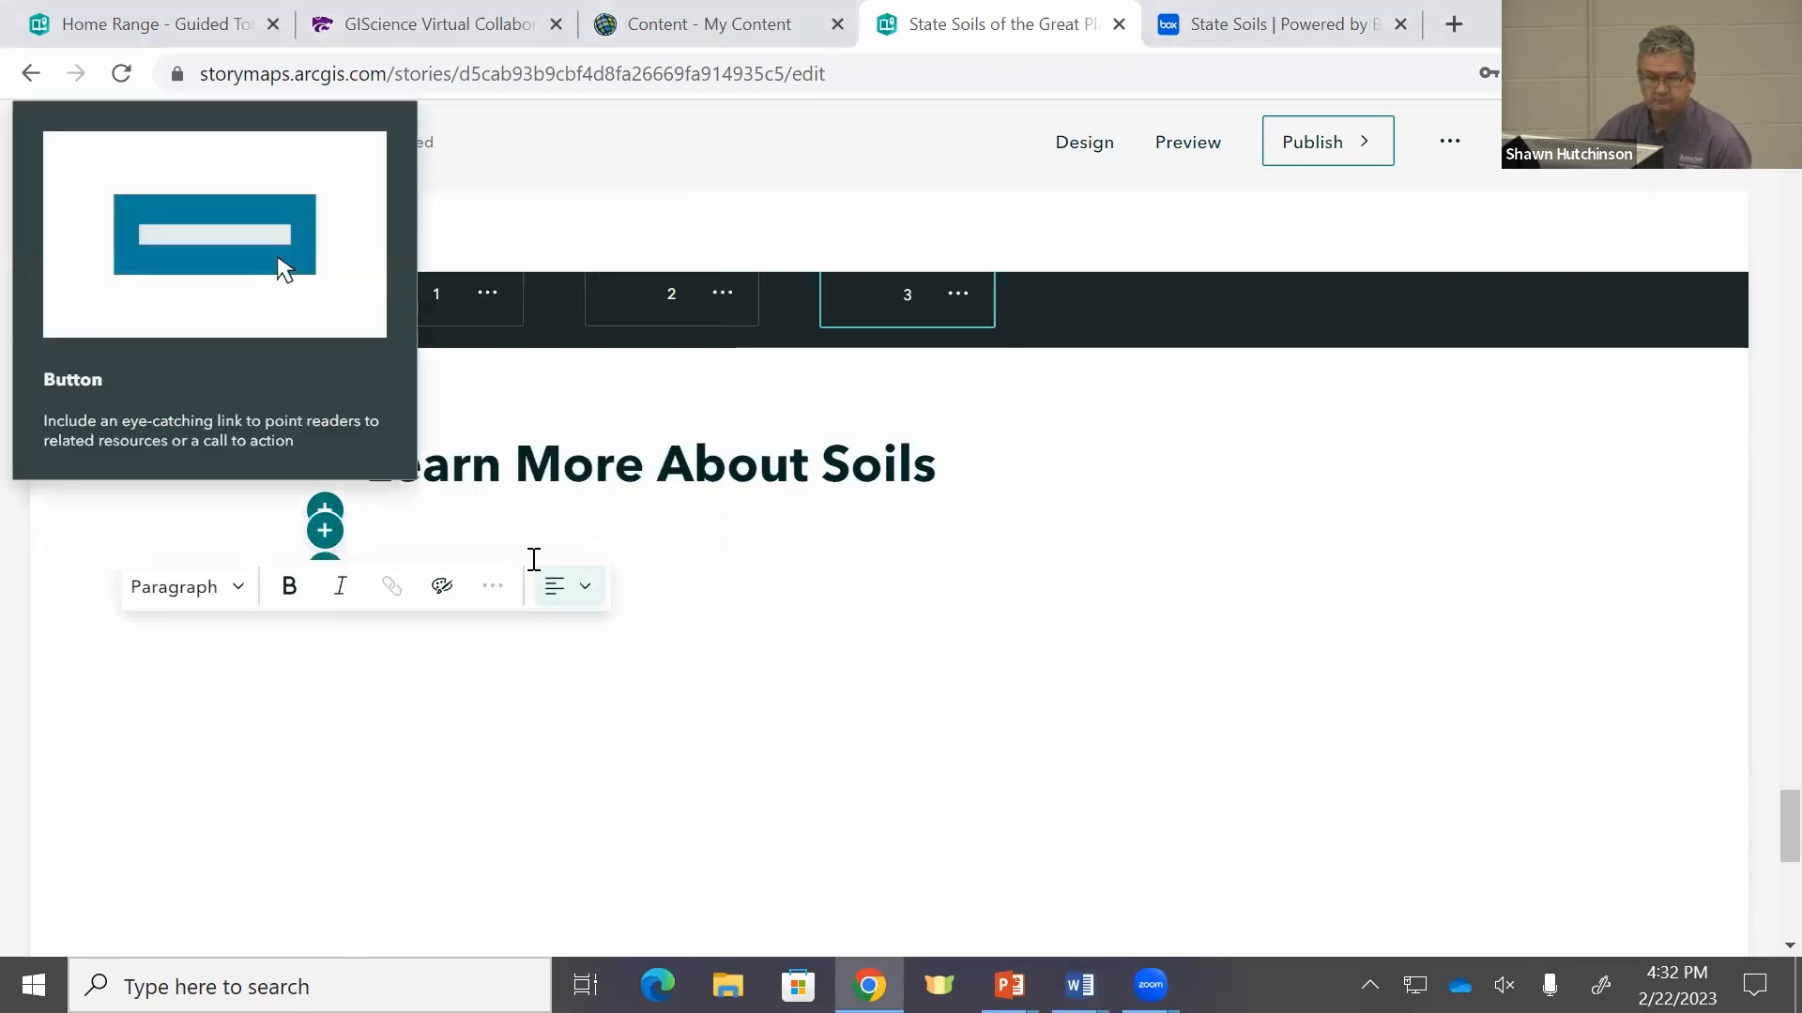
text(Healthy soils are essential for plant growth, human nutrition, and water filtration. Soil also helps to regulate the Earth's climate and stores more carbon than all the world's forests combined. This video, produced by  the  Soil Science Society of America (https://soils.org), introduces the important topic of soils as a precious natural resource.)
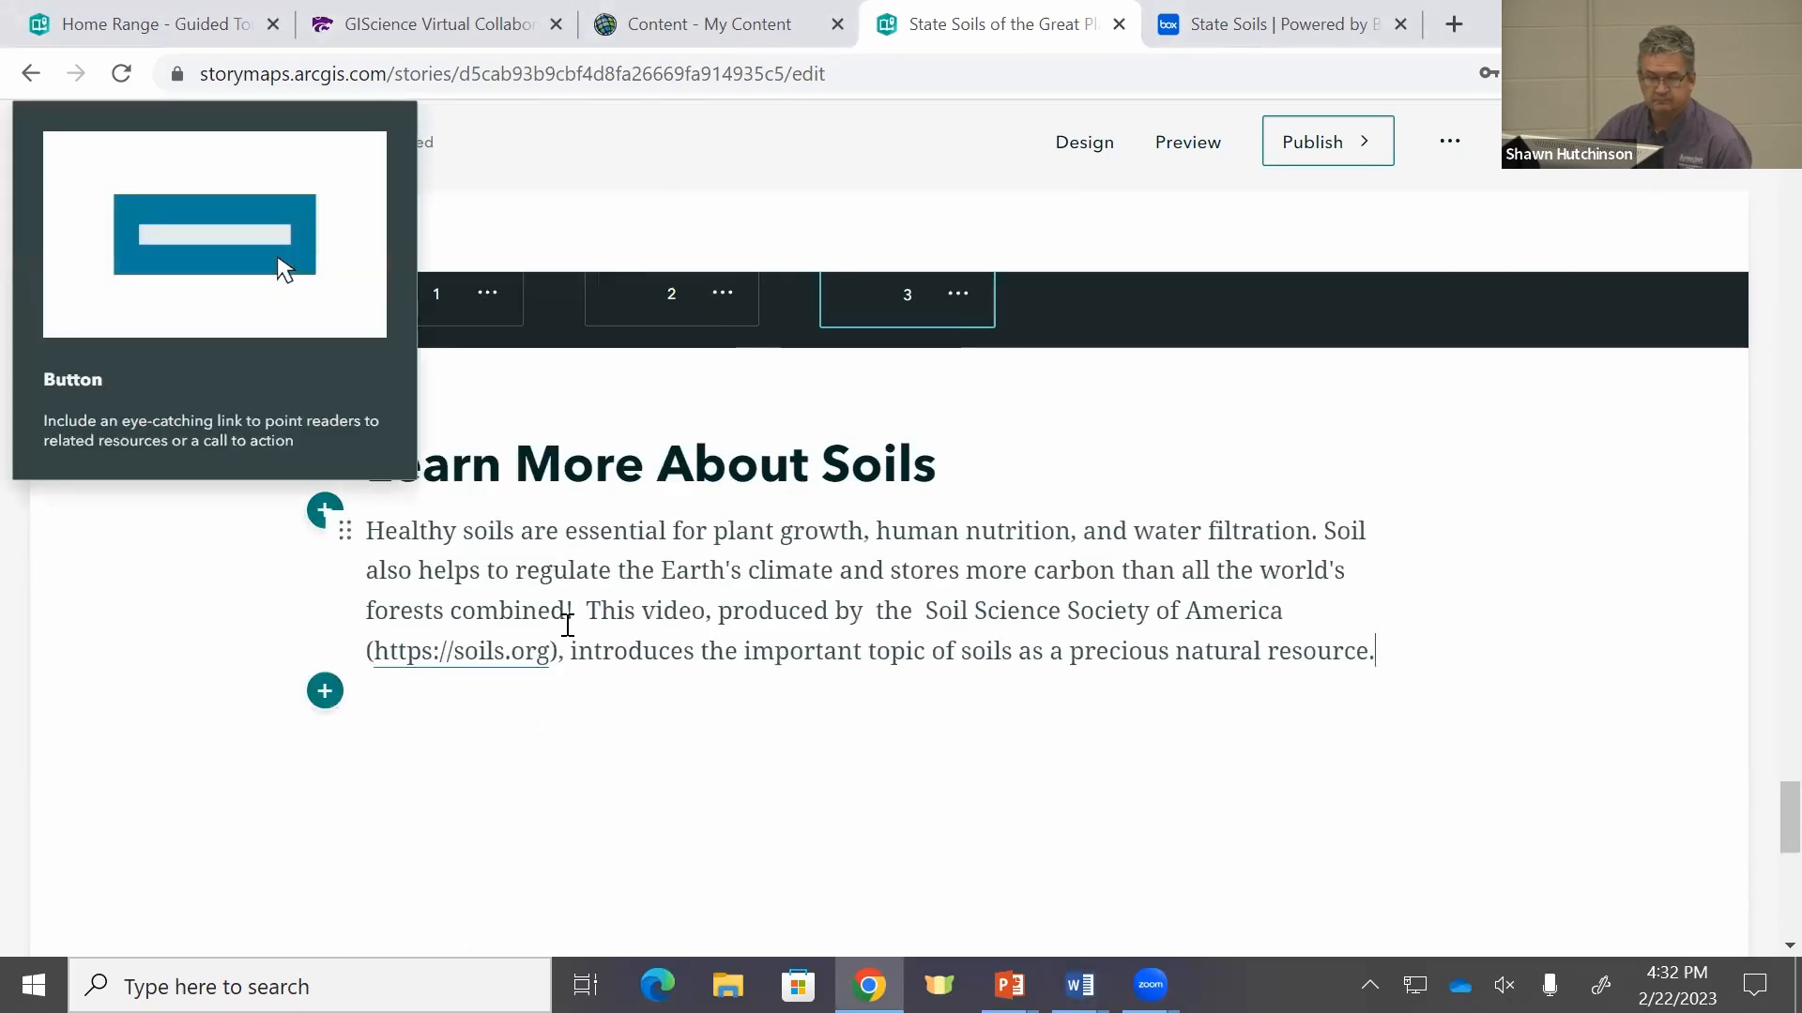
click(322, 695)
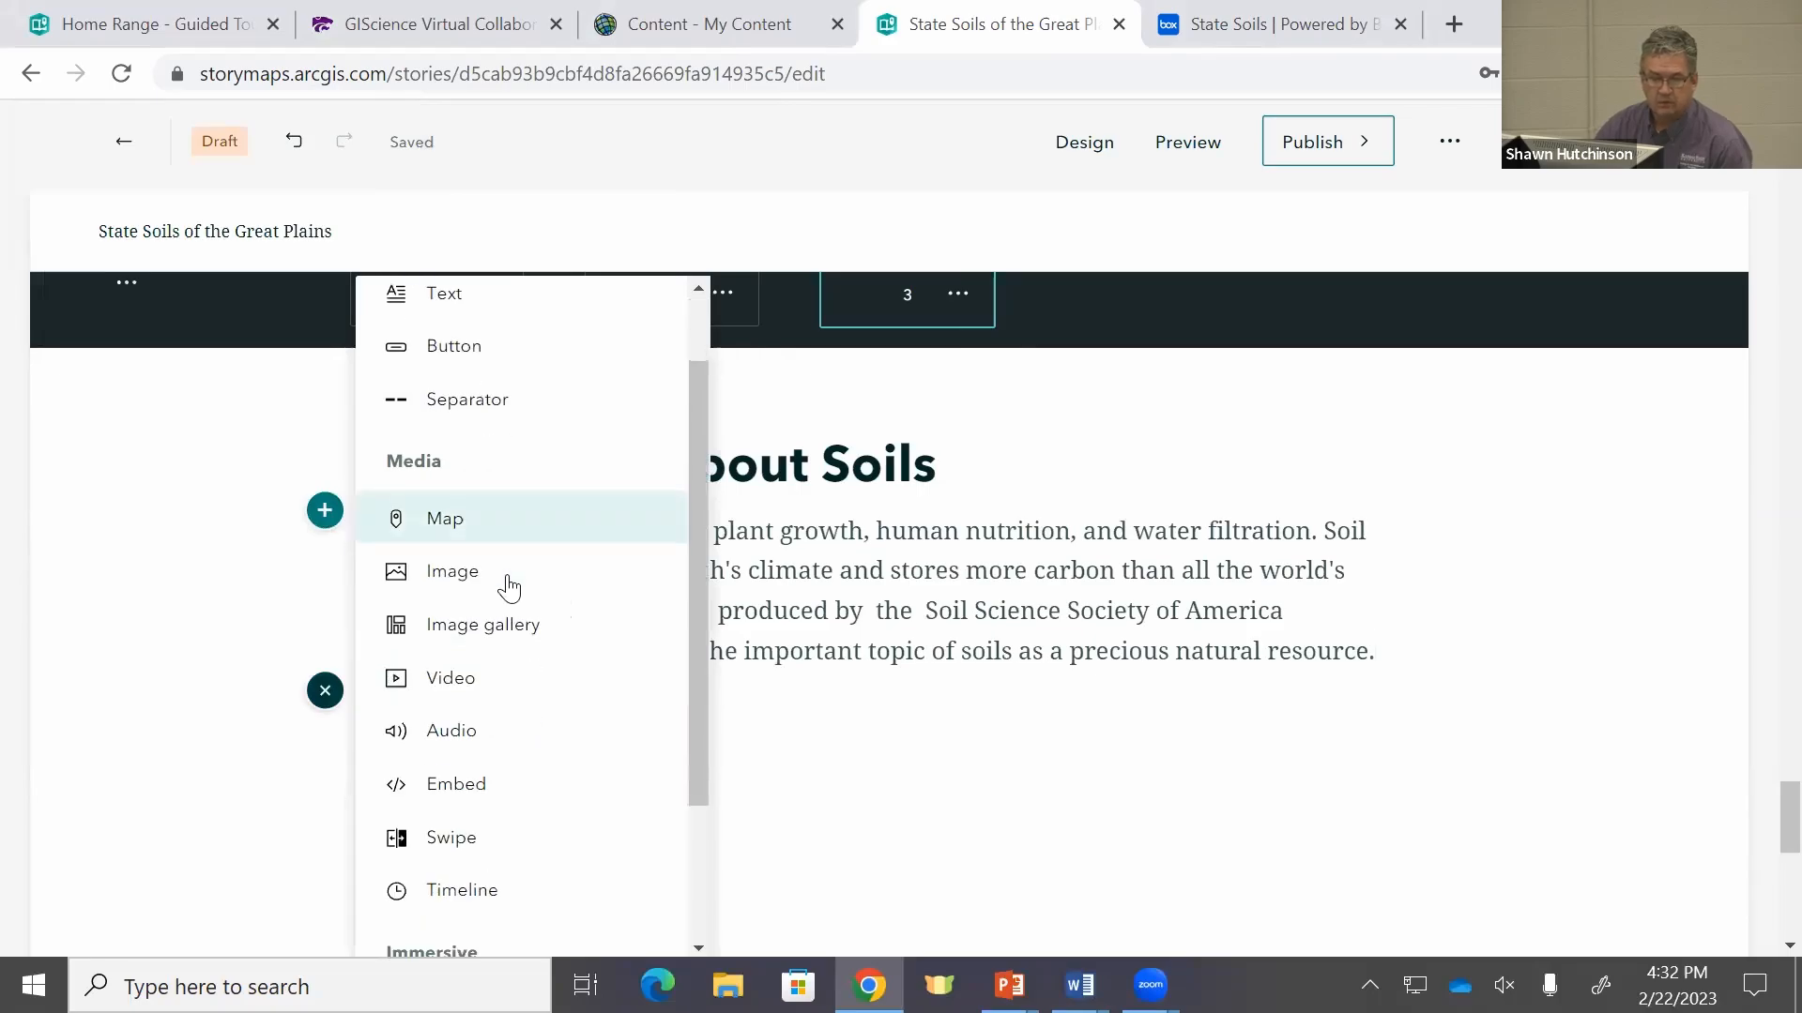
click(449, 636)
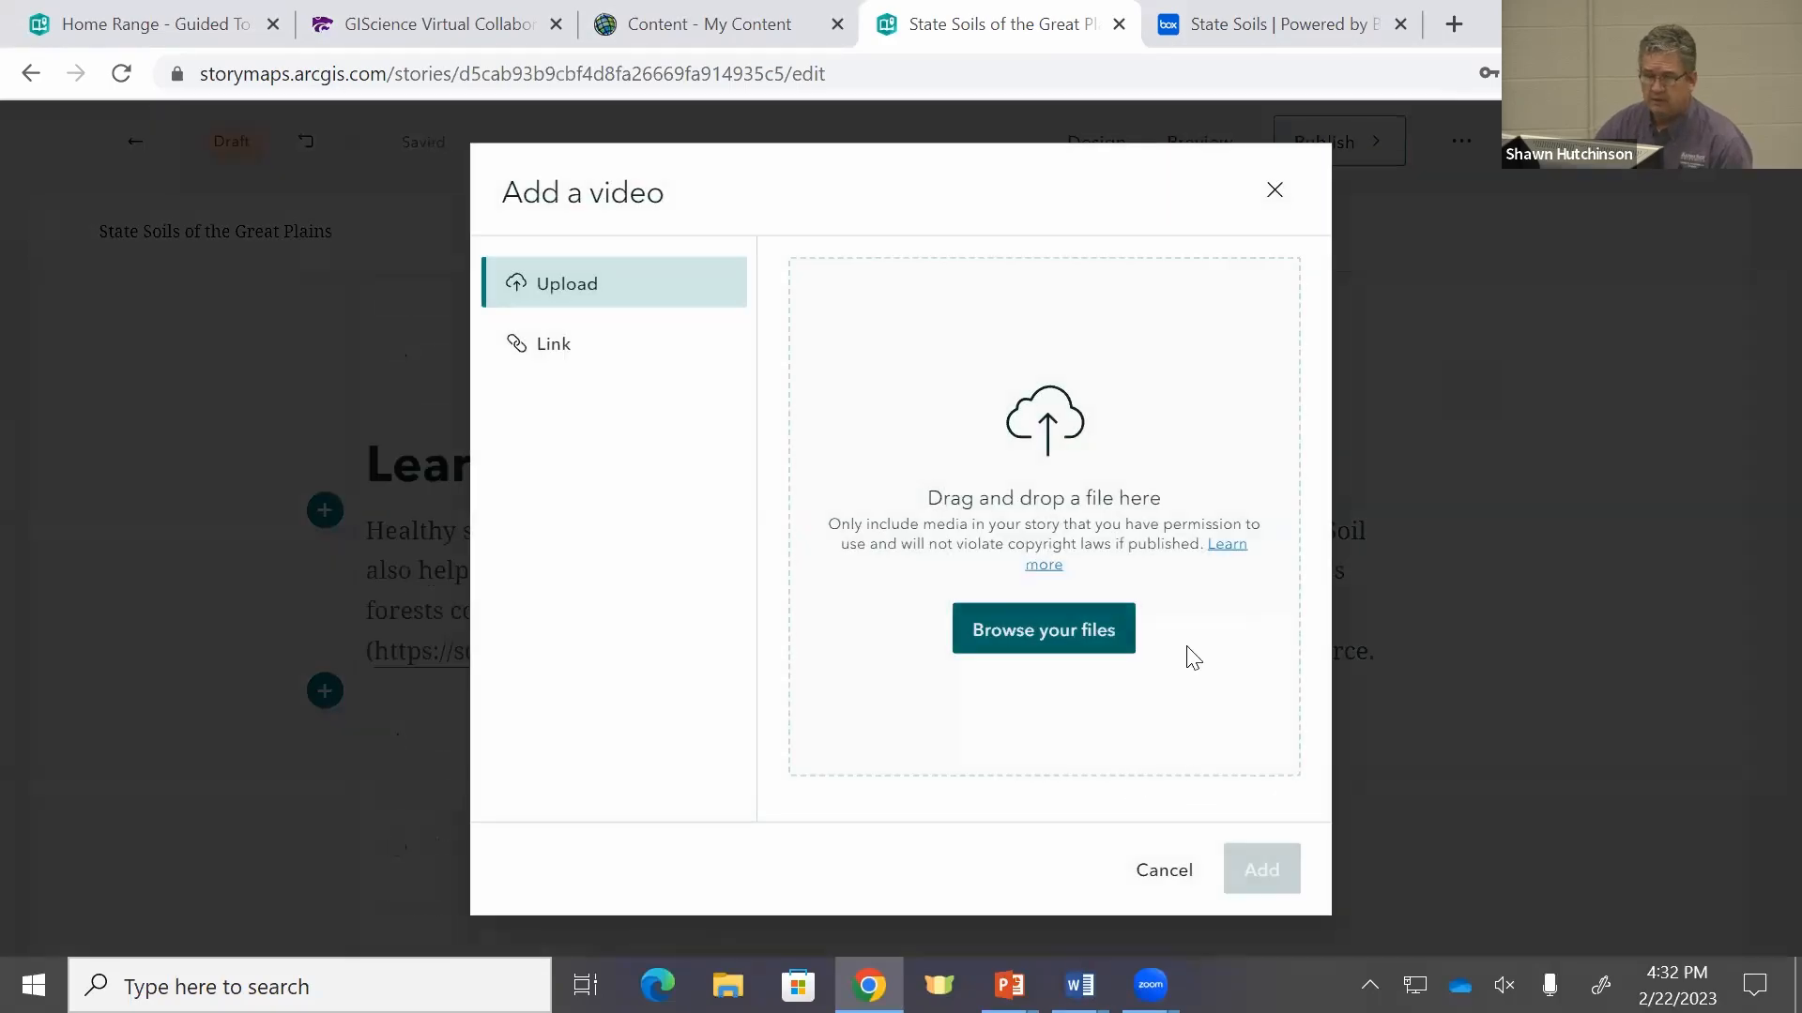
click(553, 345)
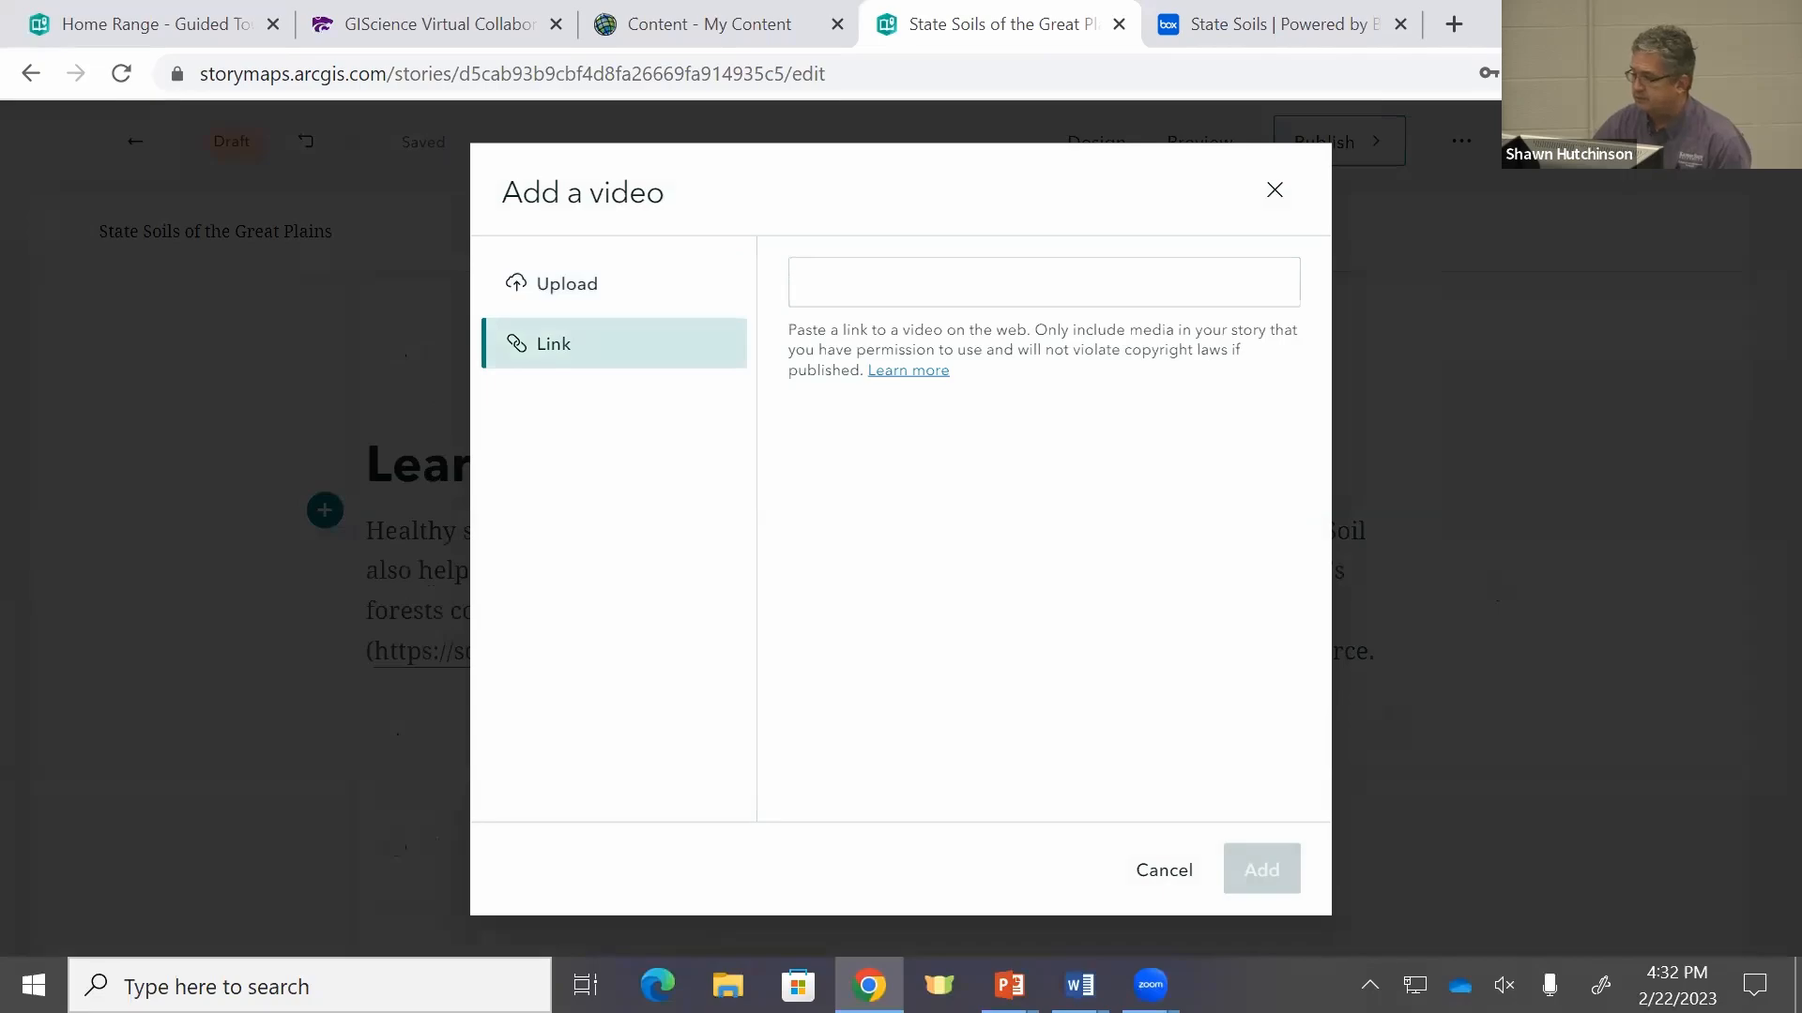
key(alt+Tab)
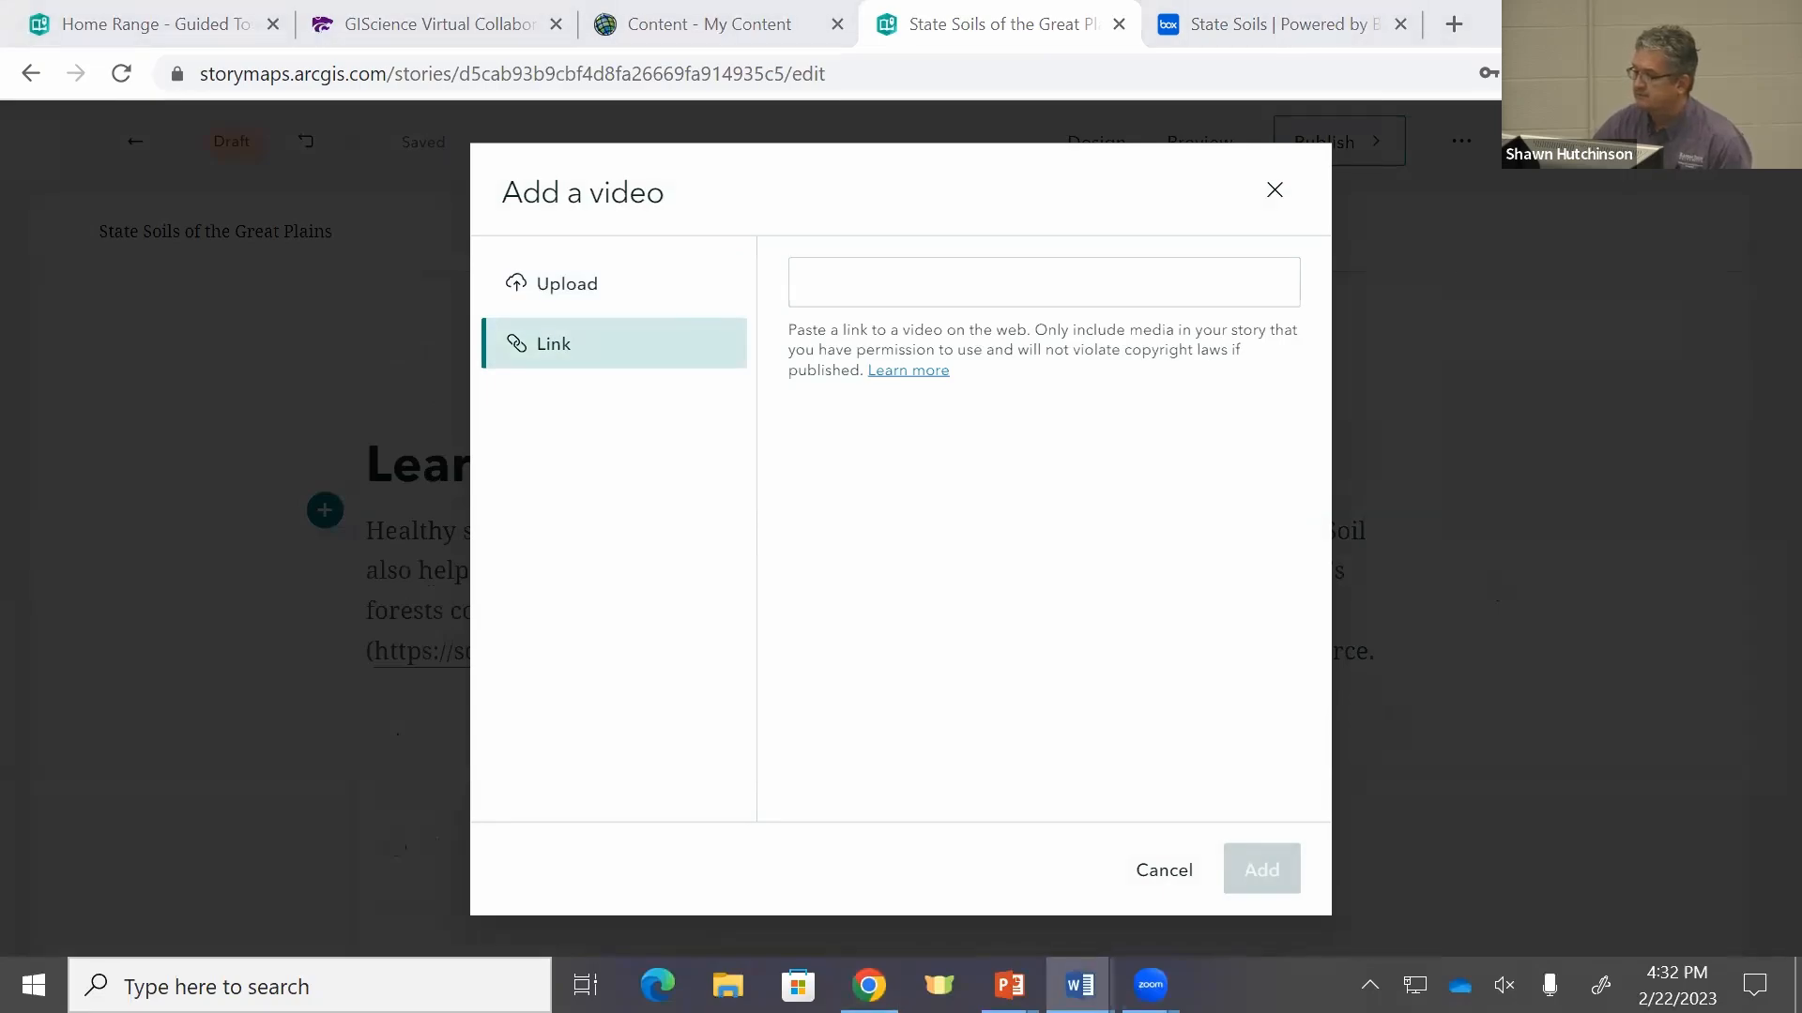
click(1089, 282)
text(https://www.youtube.com/watch?v=vDL6F6GkAzI&t=33s)
click(1259, 888)
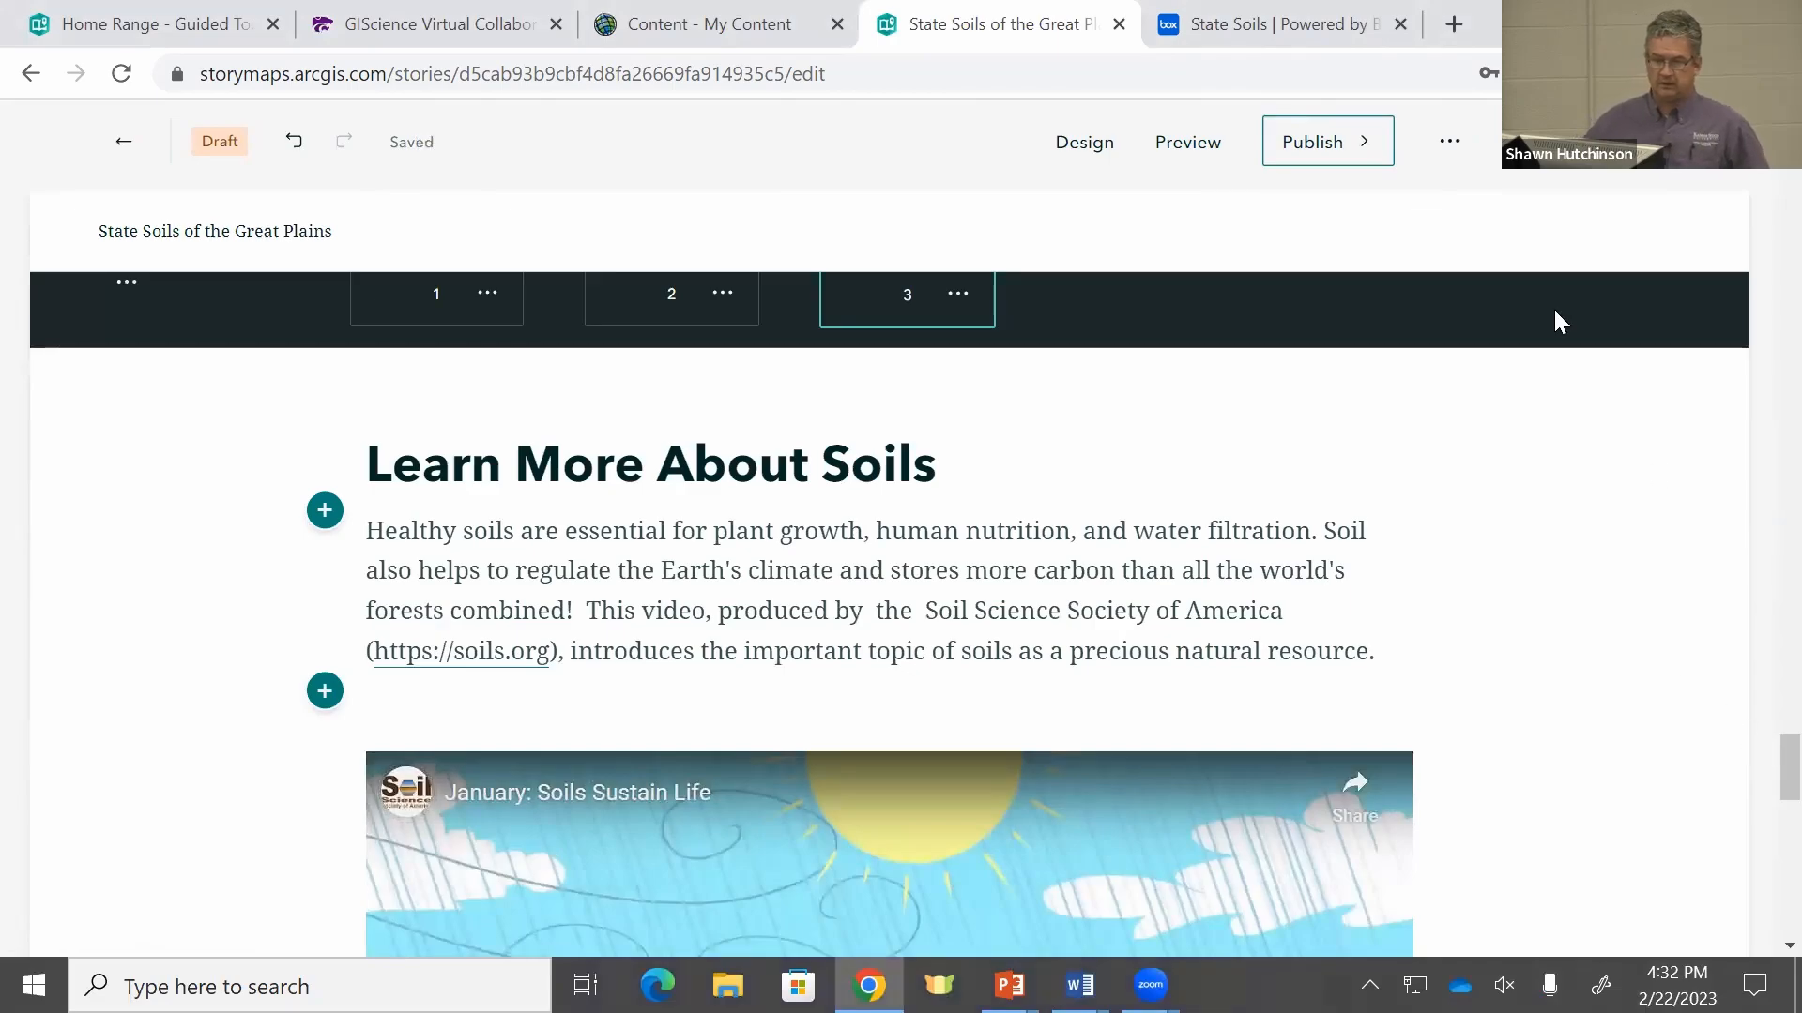
Step: Insert a separator between the map tour and the "Learn More About Soils" heading
scroll(1492, 562, down, 5)
scroll(1501, 549, up, 7)
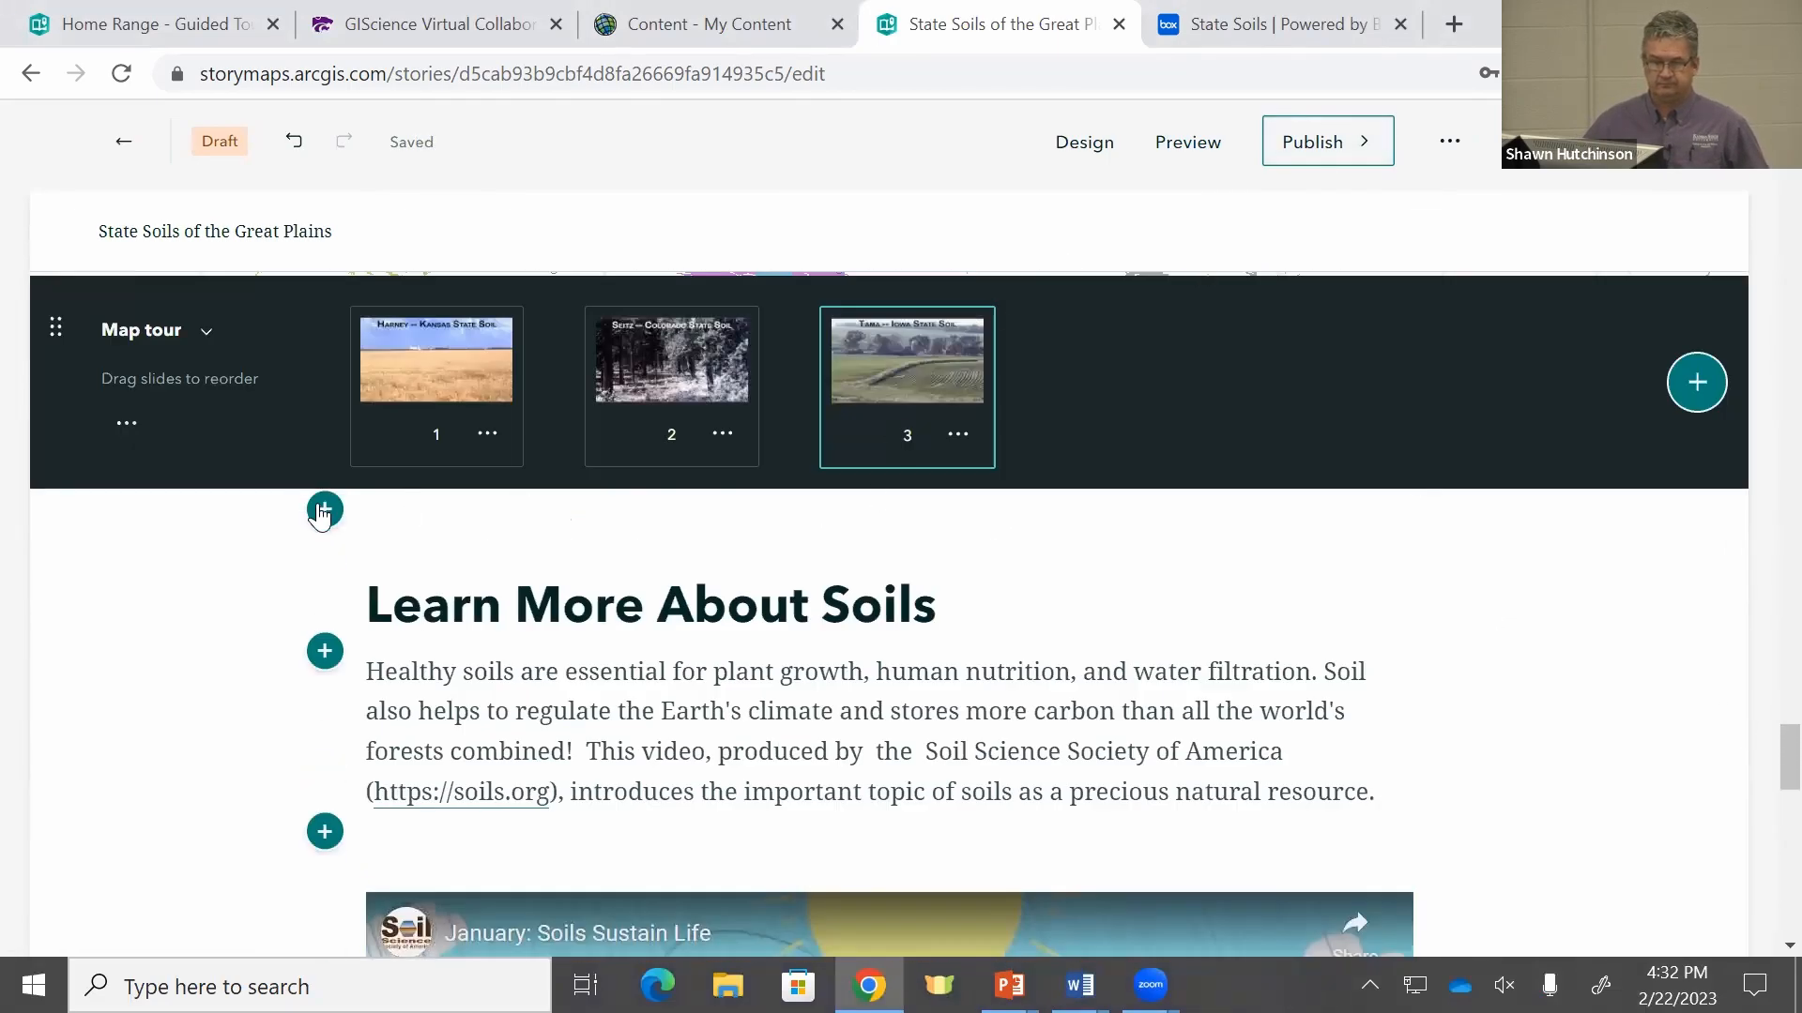
click(322, 510)
click(470, 495)
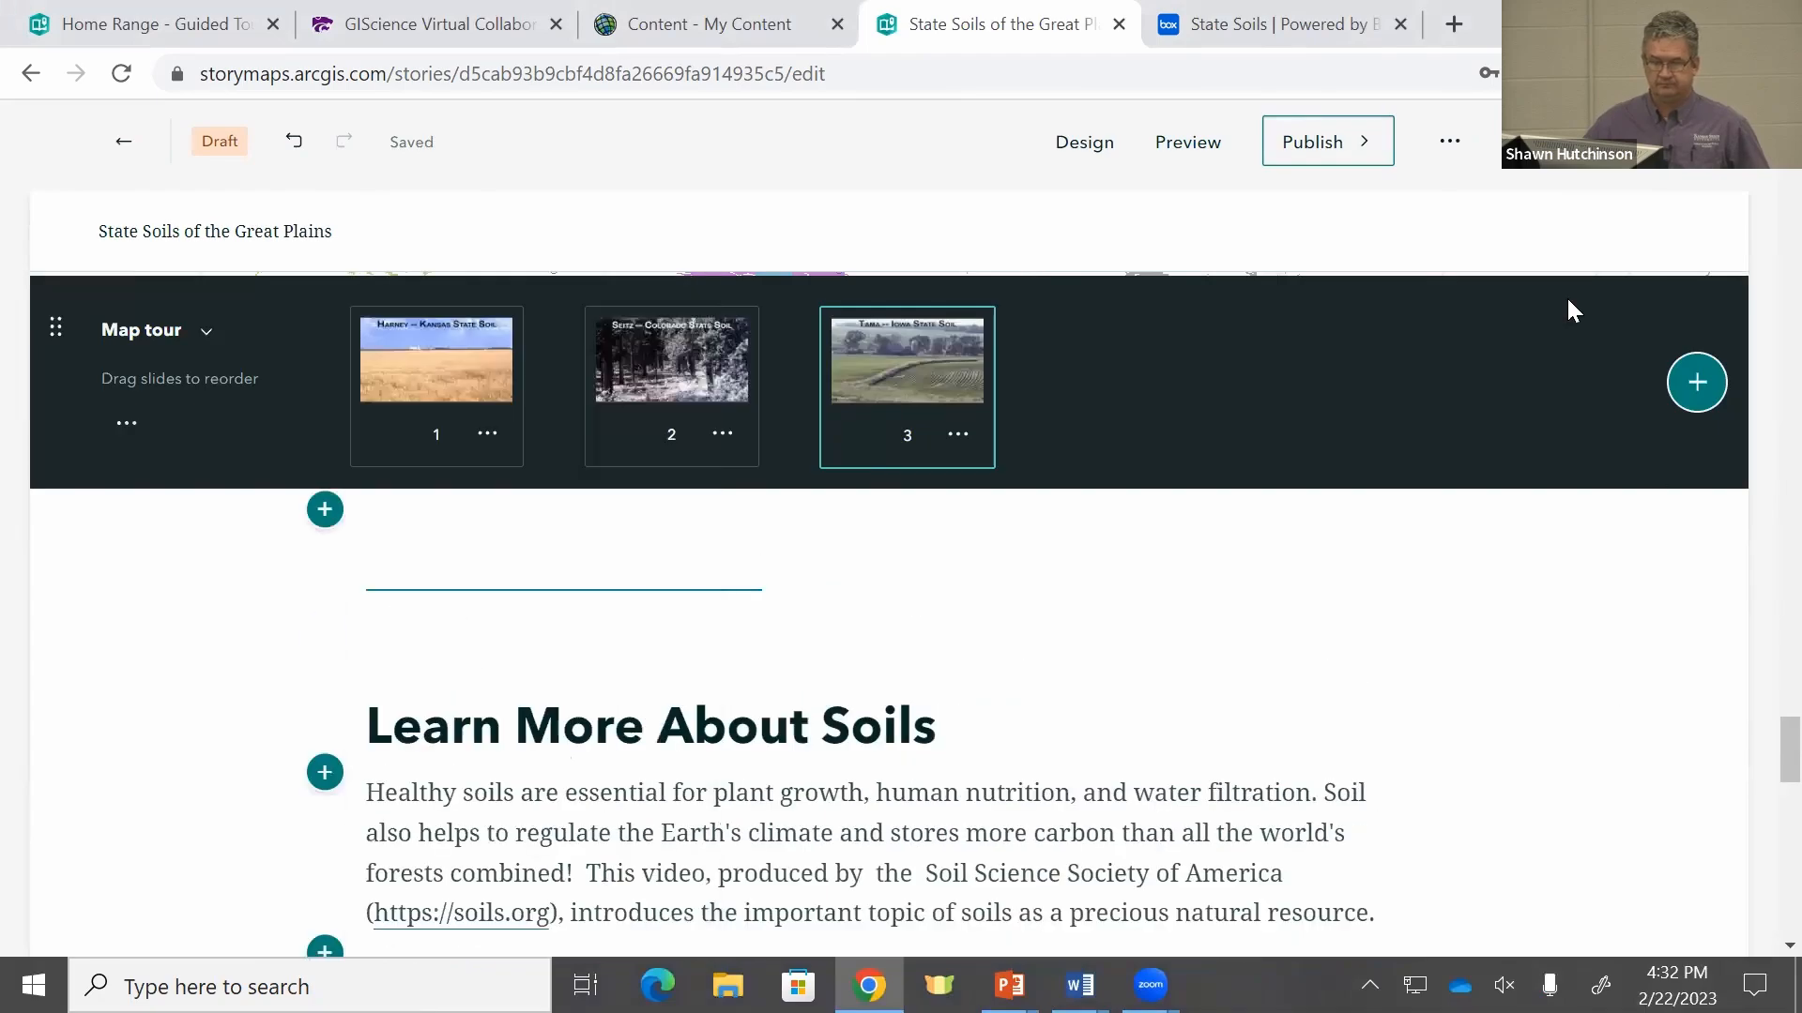
Step: Preview the story through to the end, play the embedded soils video, and close the preview
click(1187, 143)
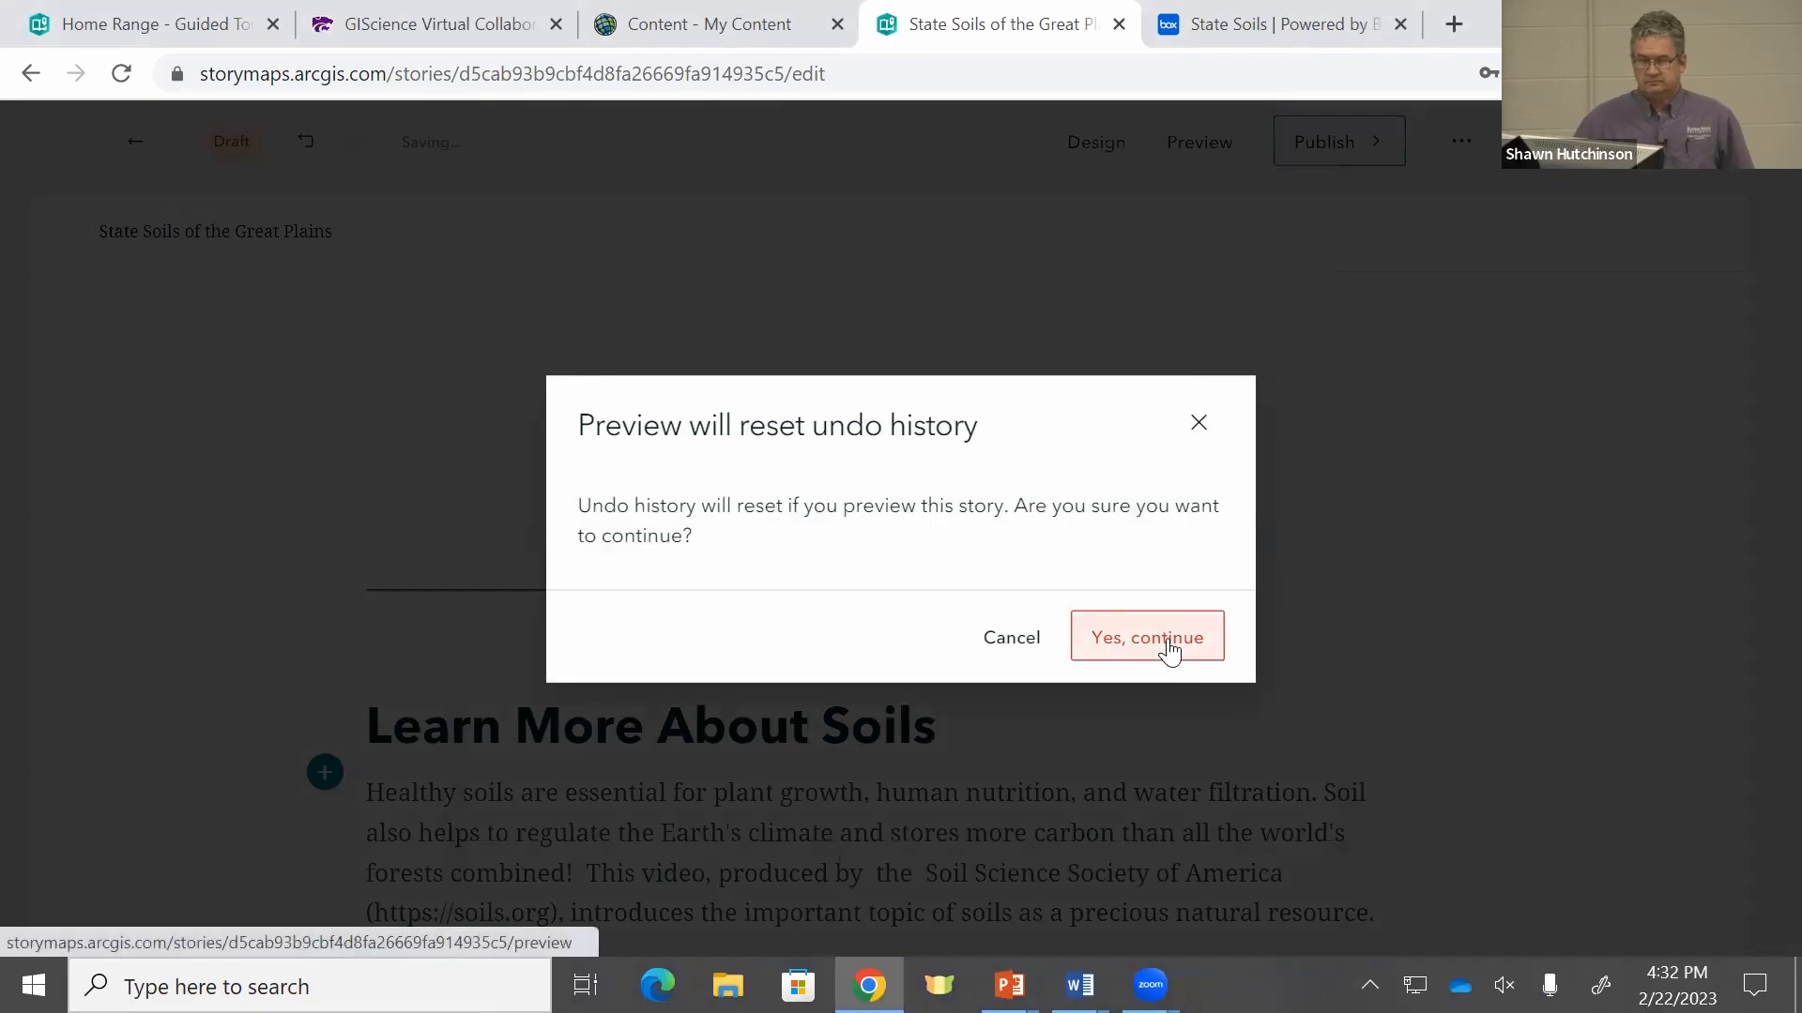
click(1166, 656)
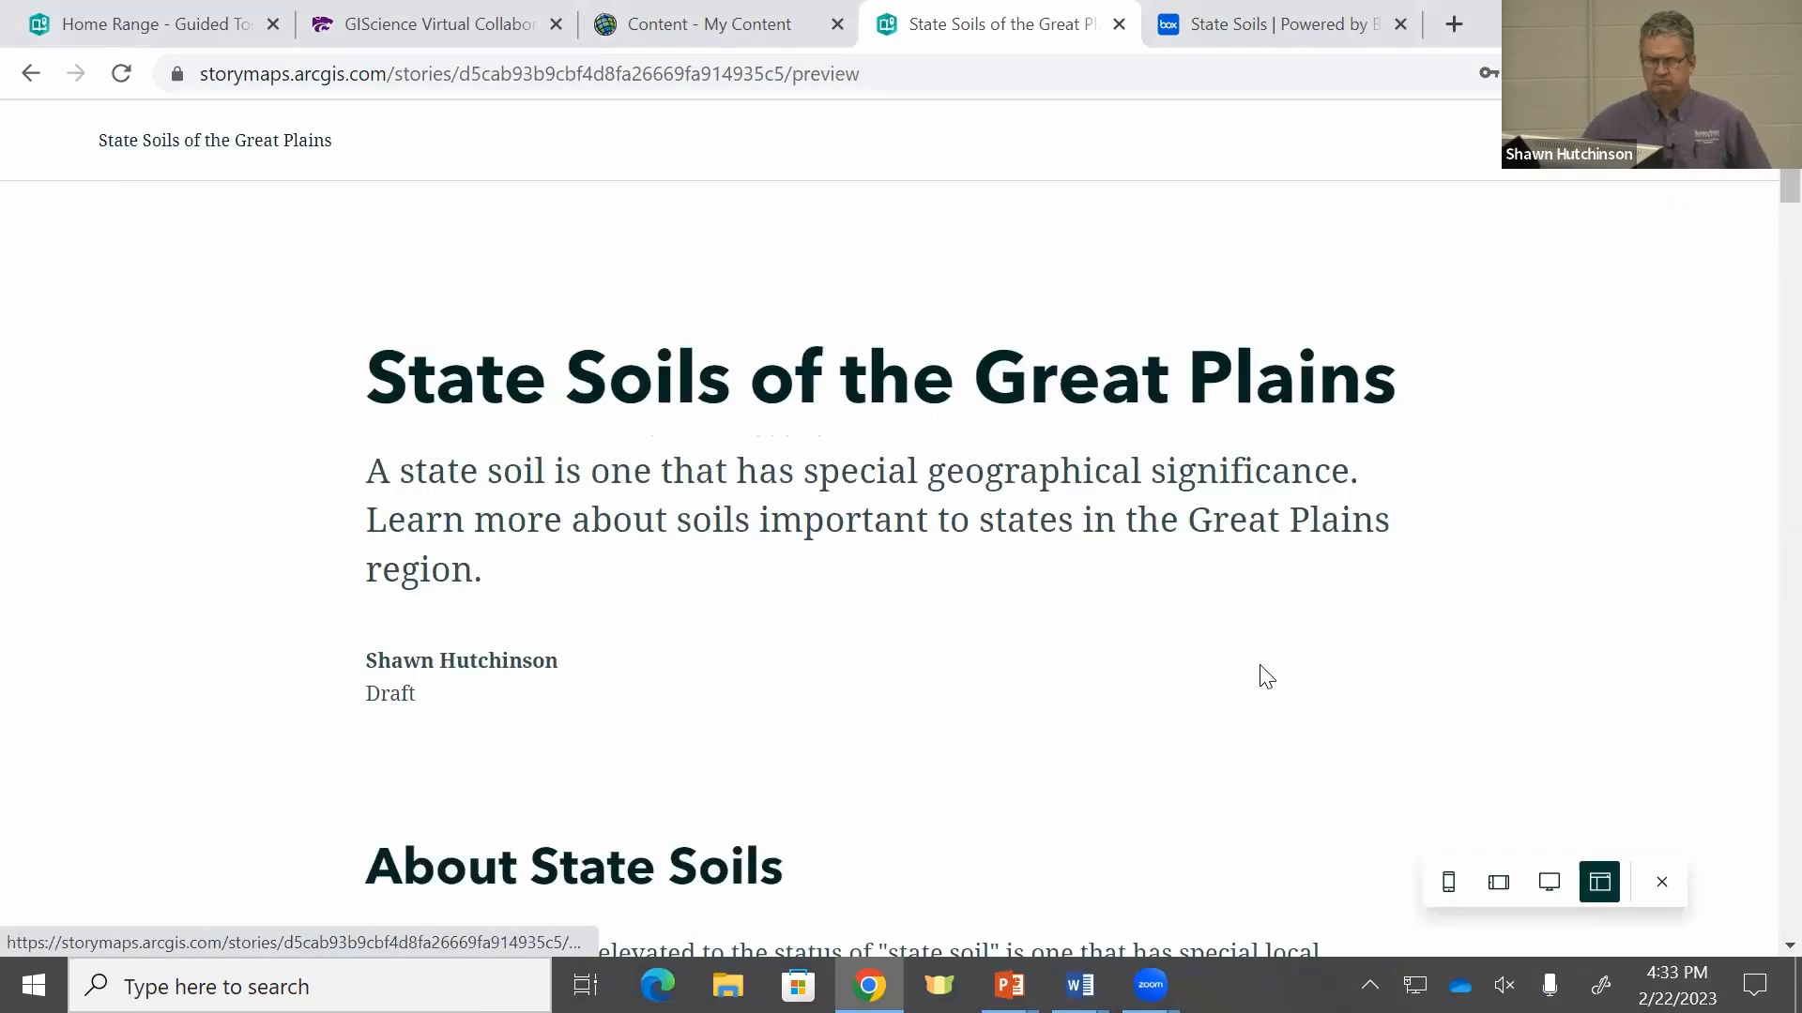
scroll(1314, 657, down, 5)
scroll(1372, 634, down, 15)
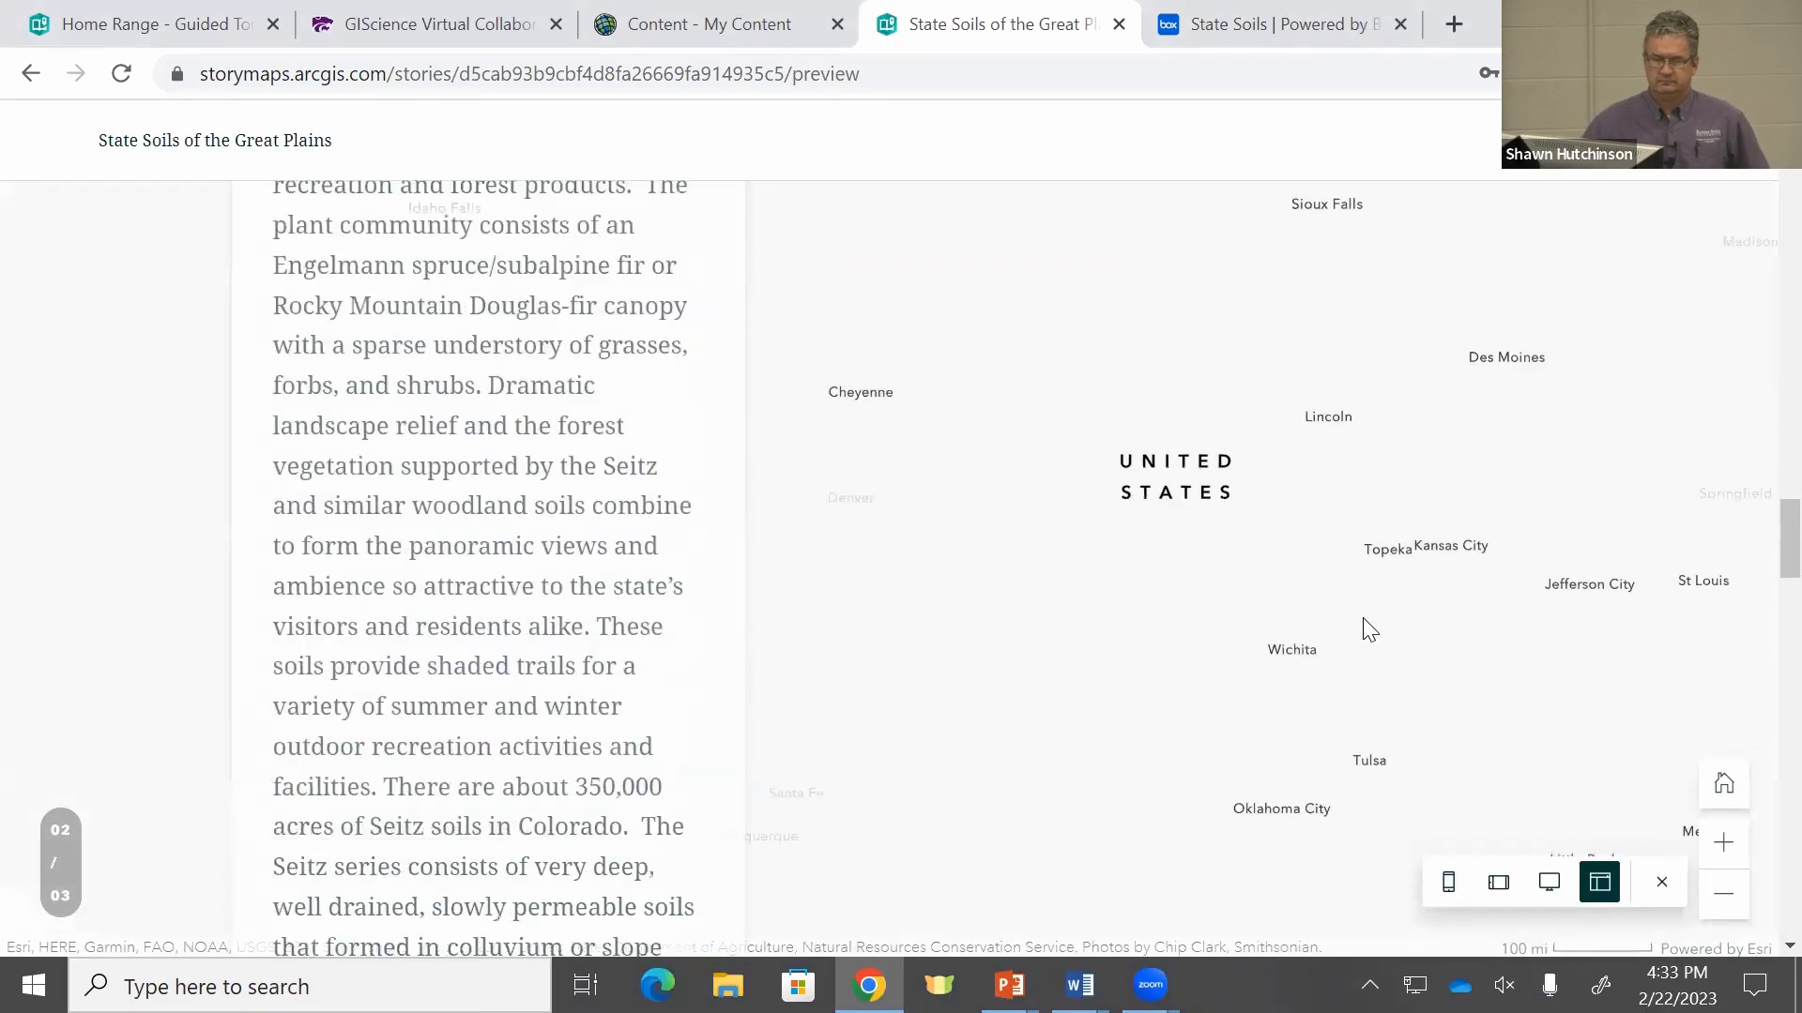
scroll(1365, 624, down, 10)
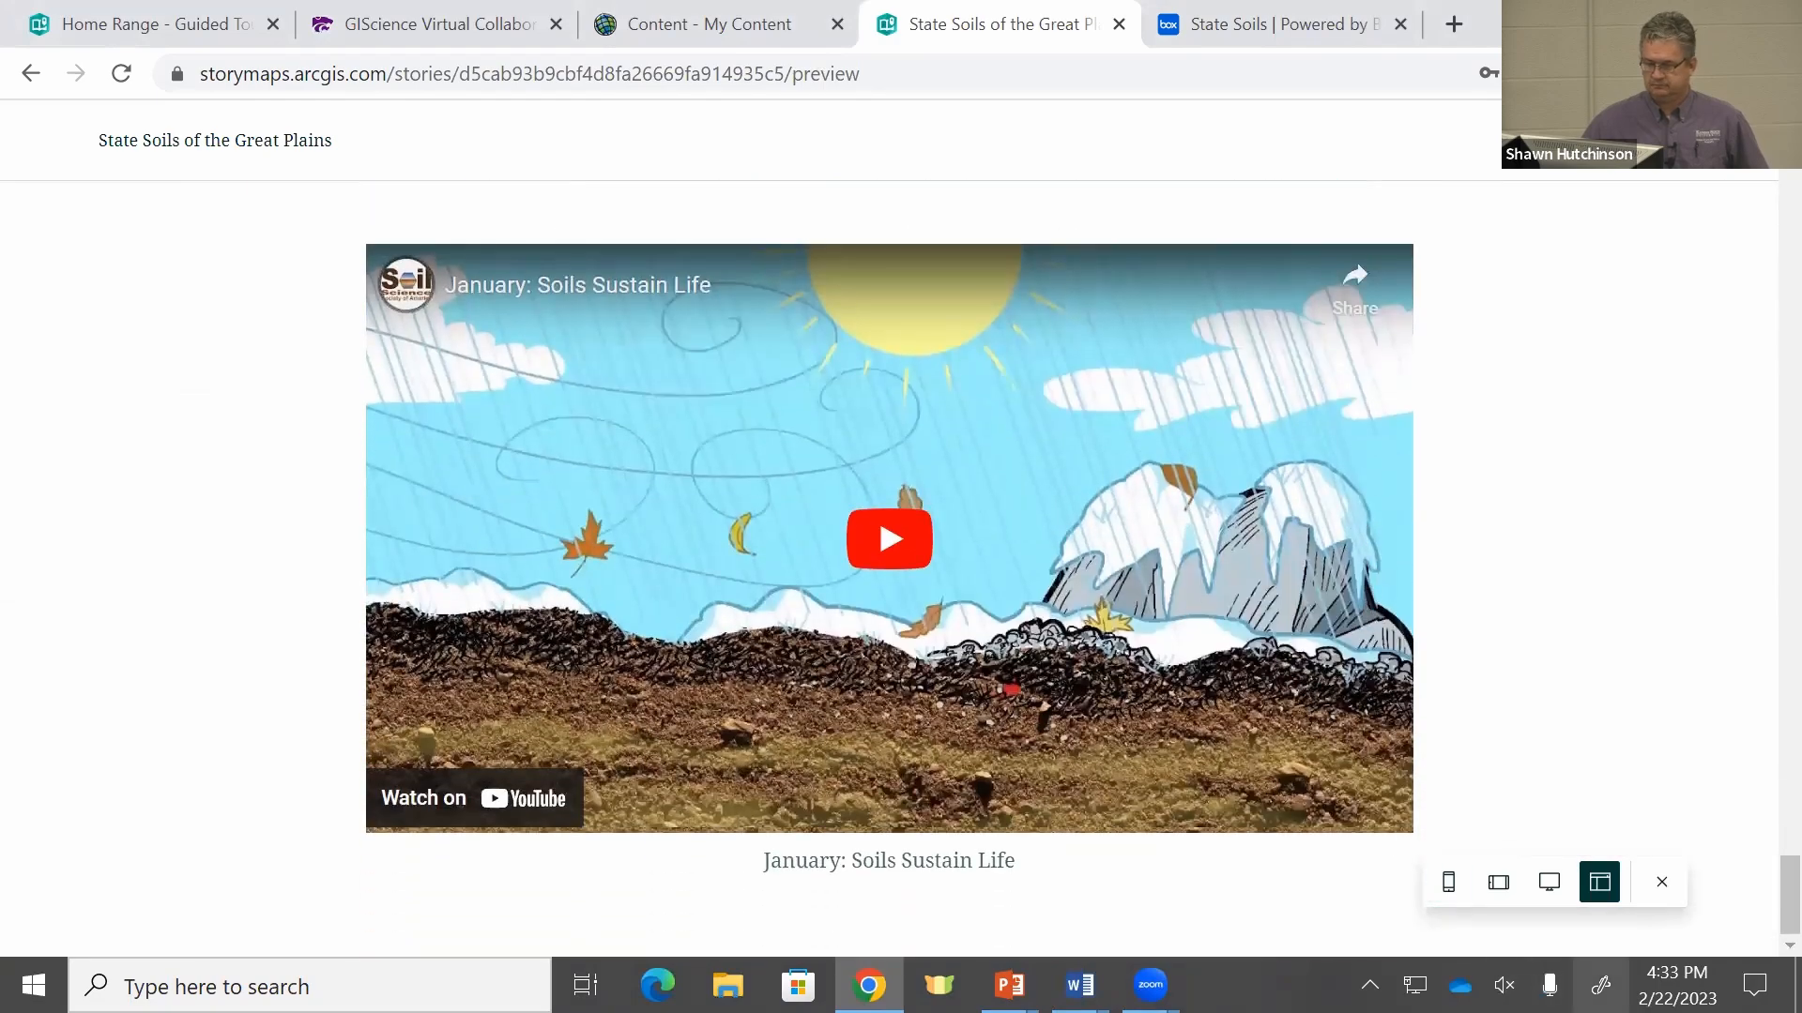
click(933, 569)
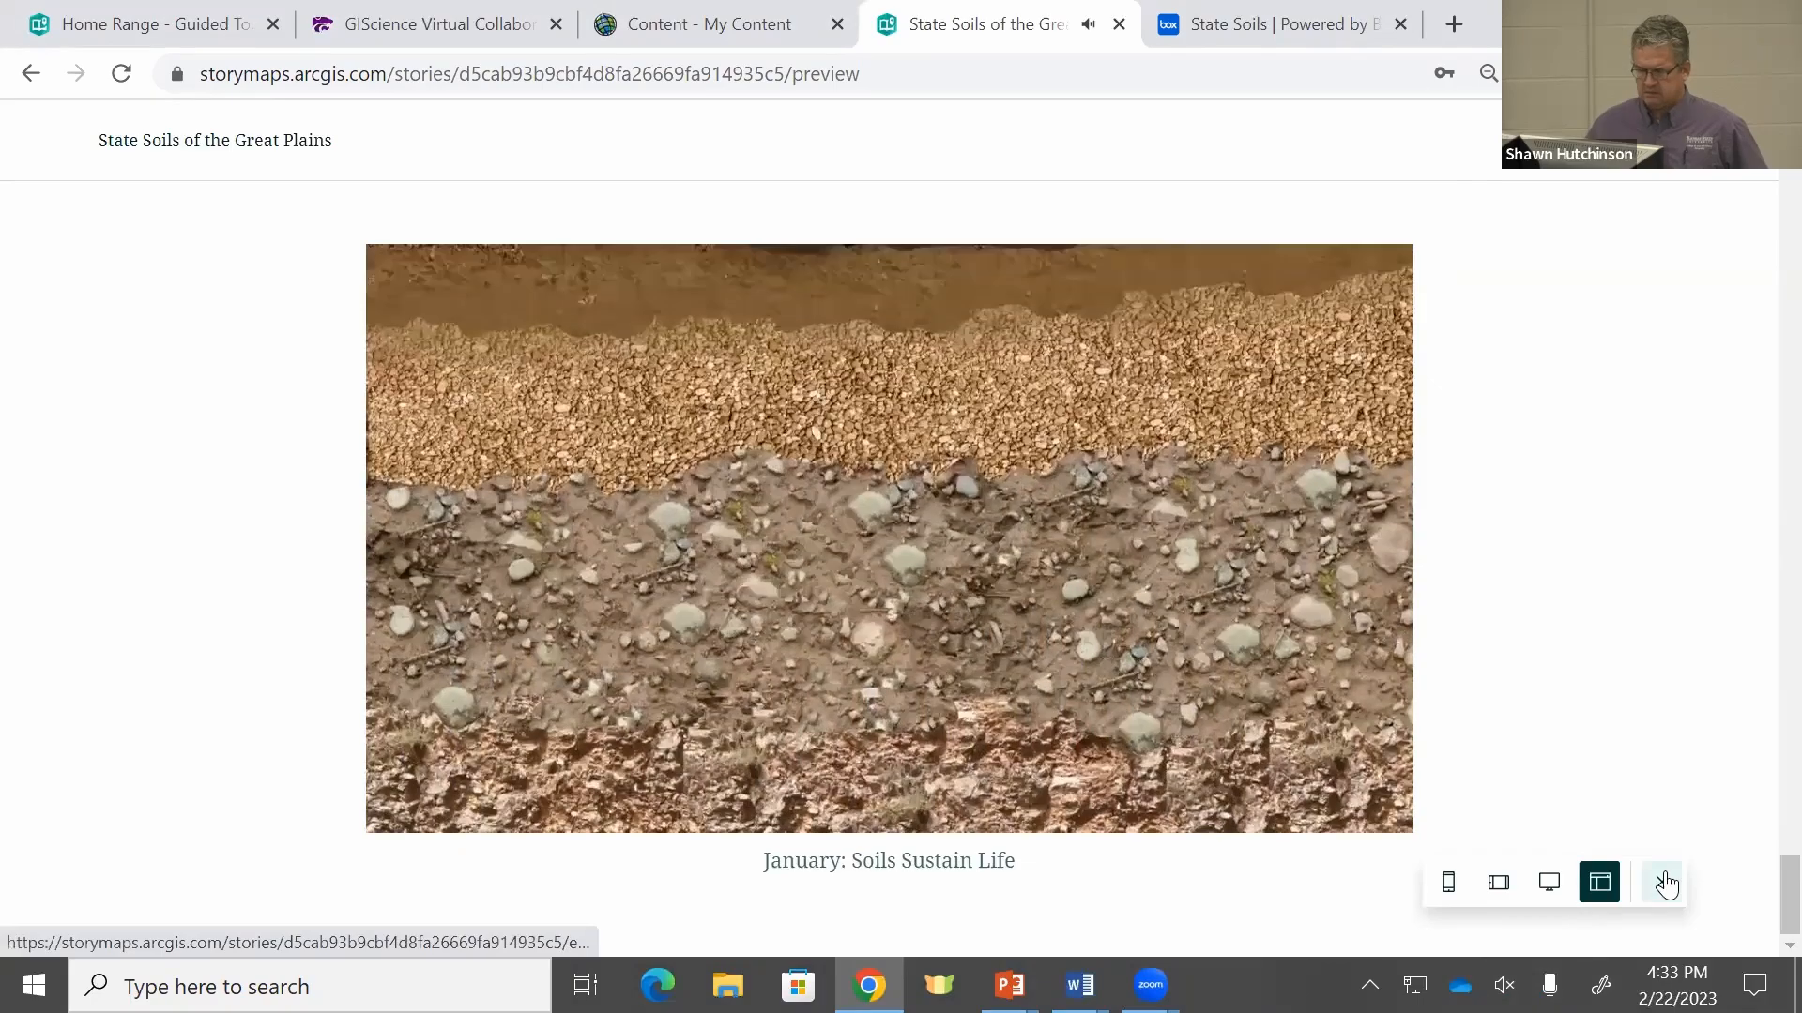
click(1662, 883)
Step: Examine the soils video's replace and delete choices and its embed options, and save the options with the alternative text left blank
scroll(1029, 511, down, 15)
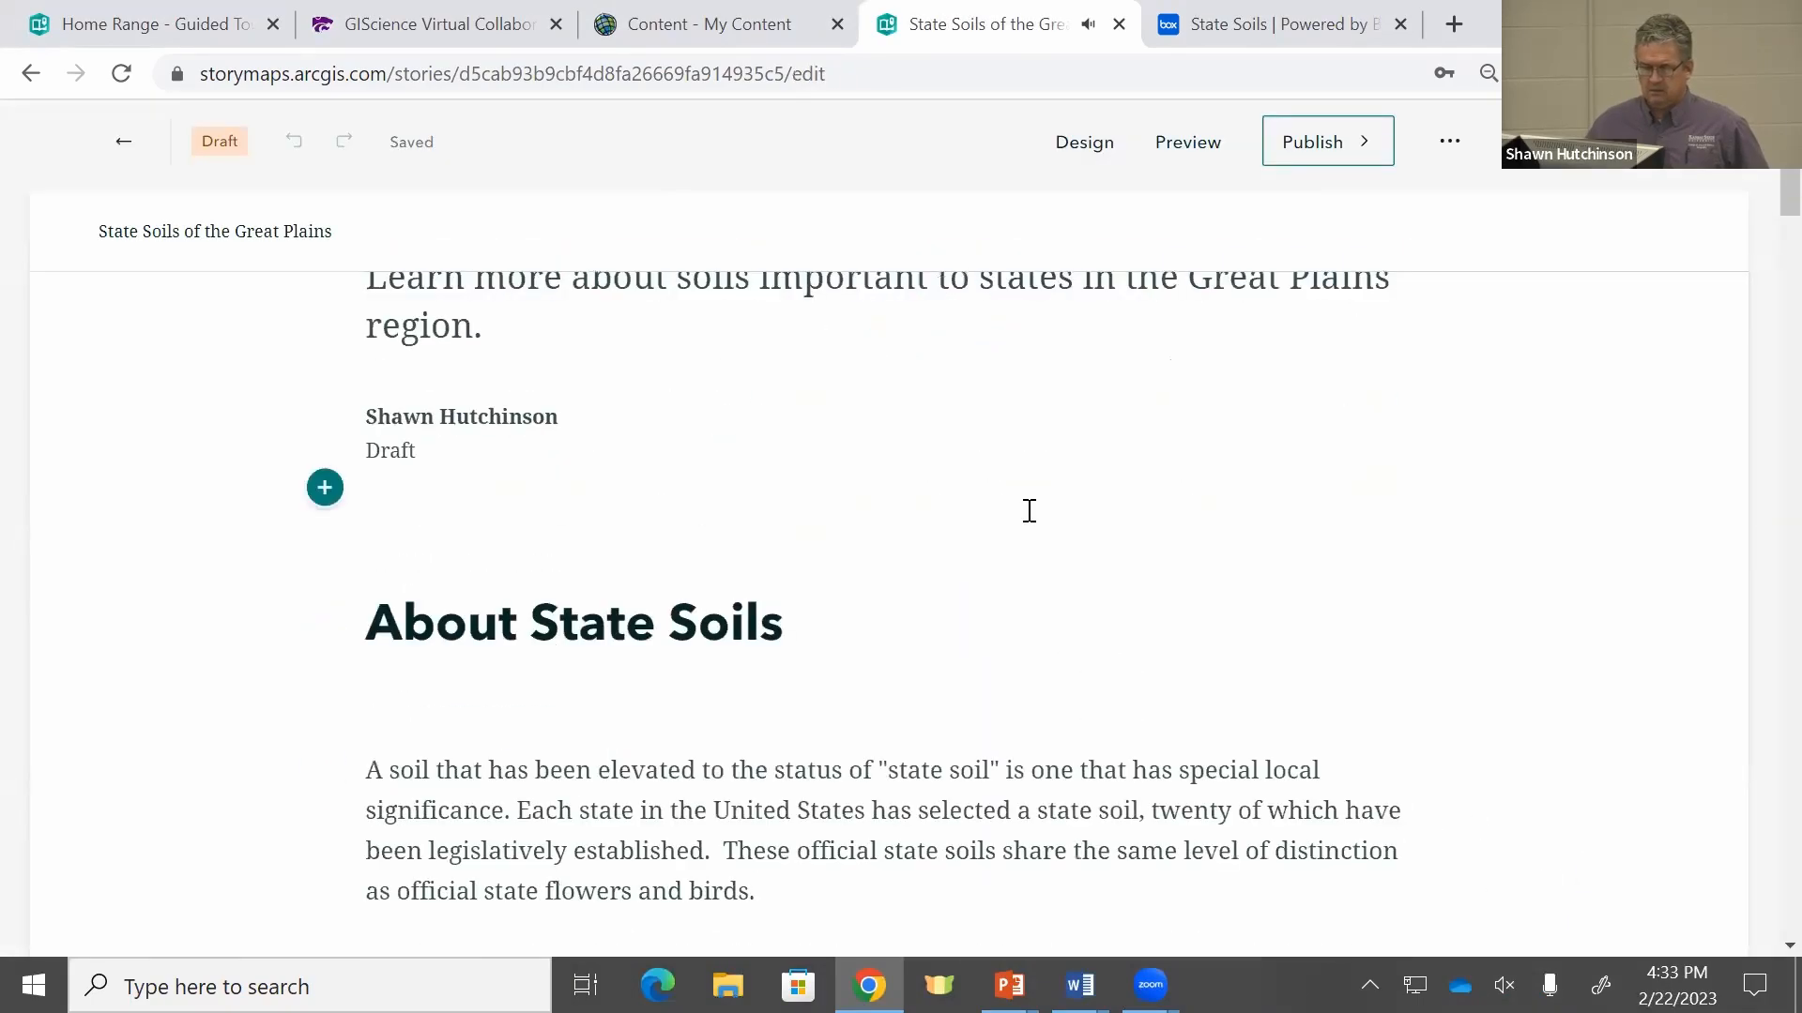
scroll(1248, 699, down, 10)
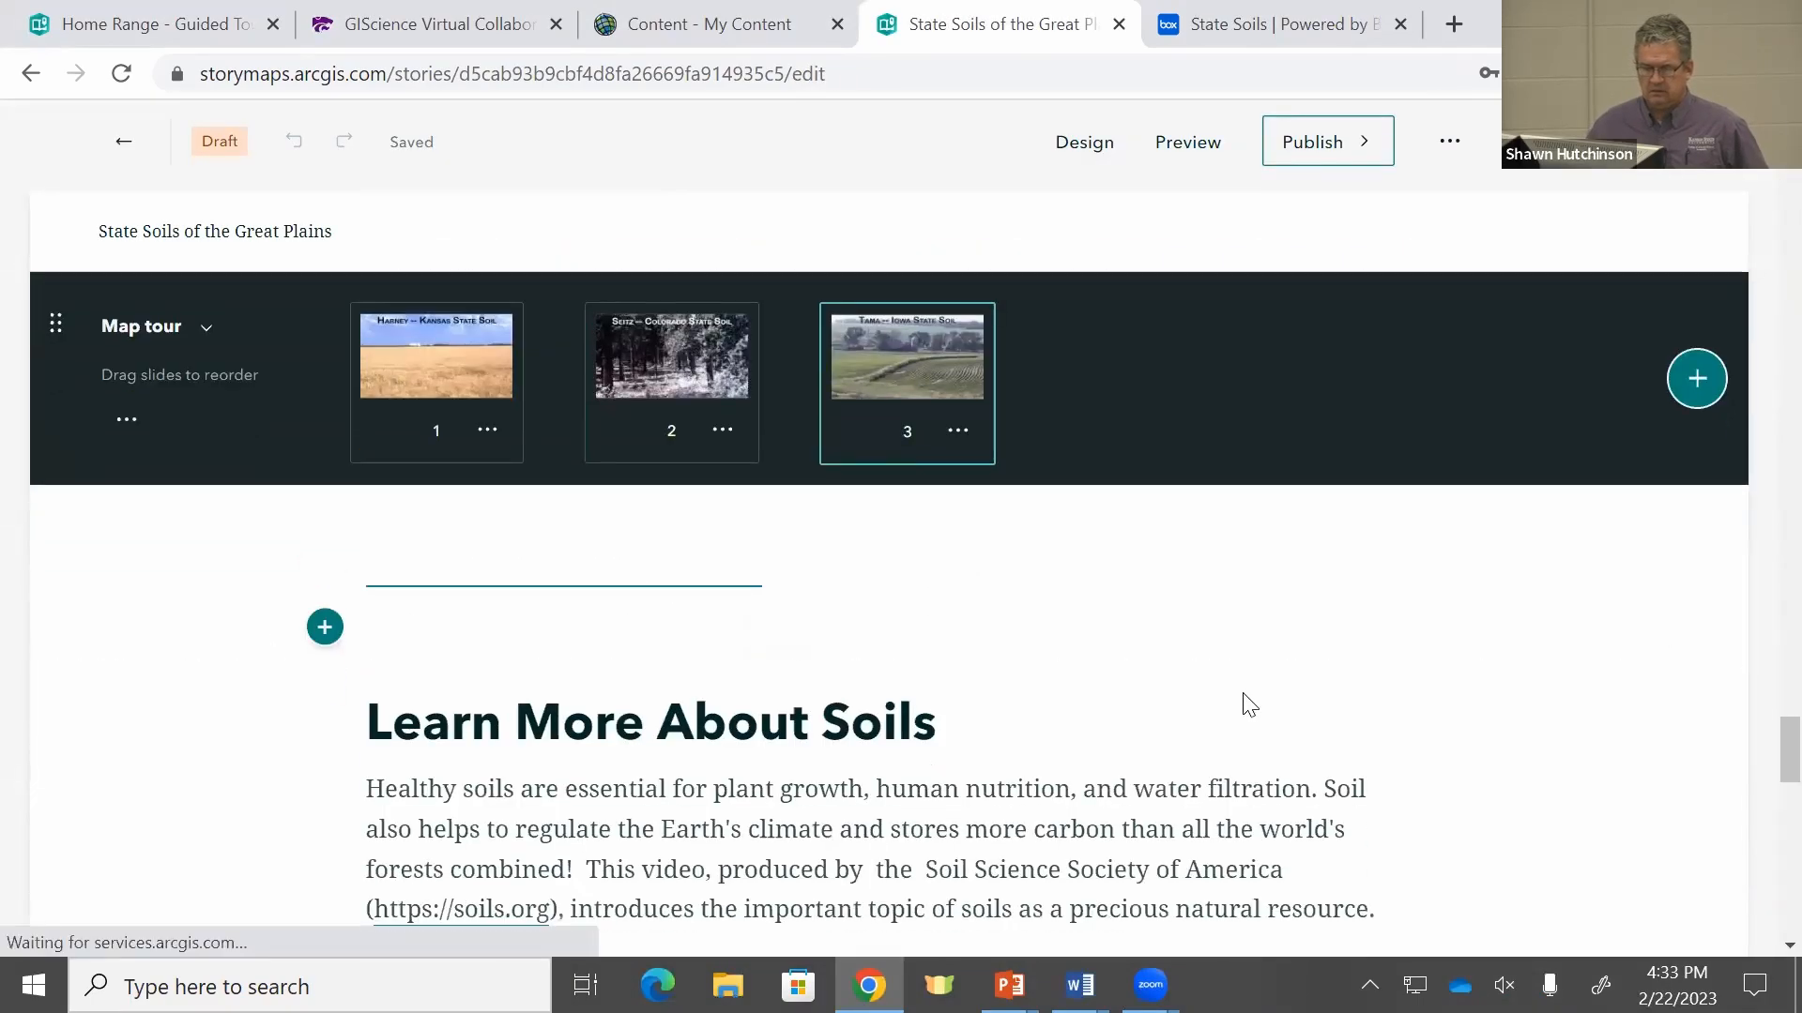
click(889, 551)
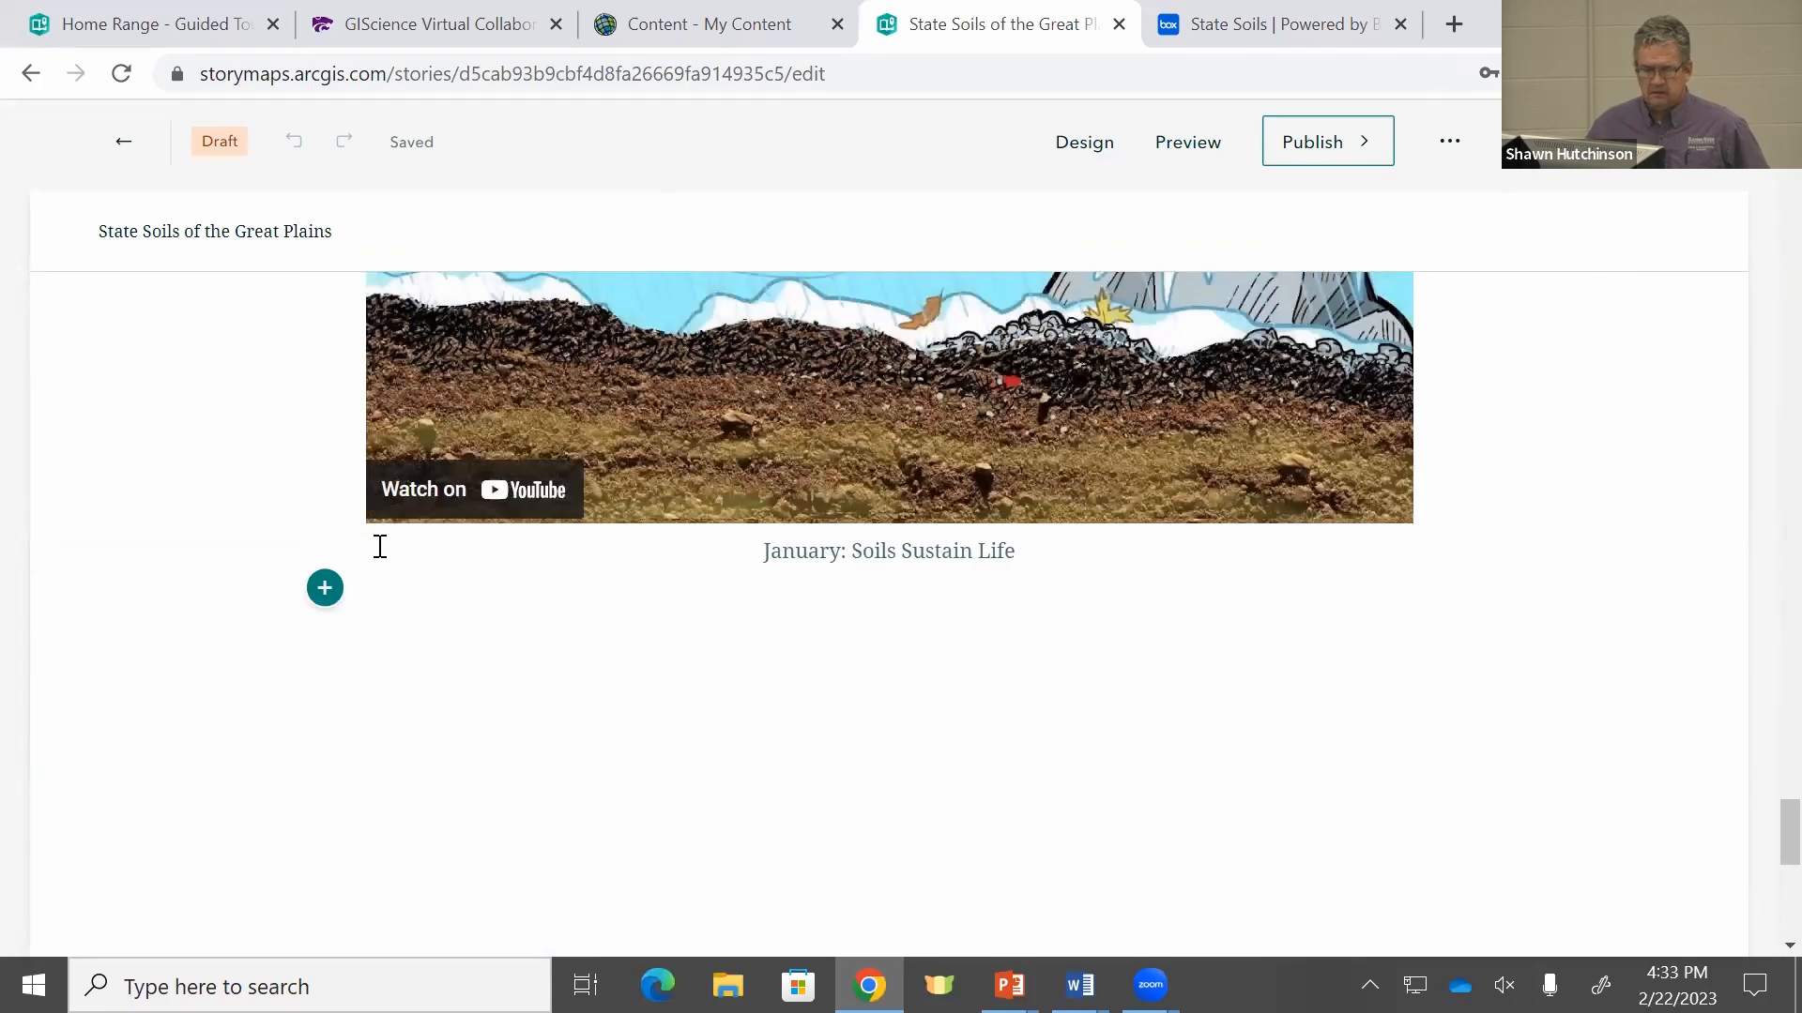
scroll(582, 543, up, 6)
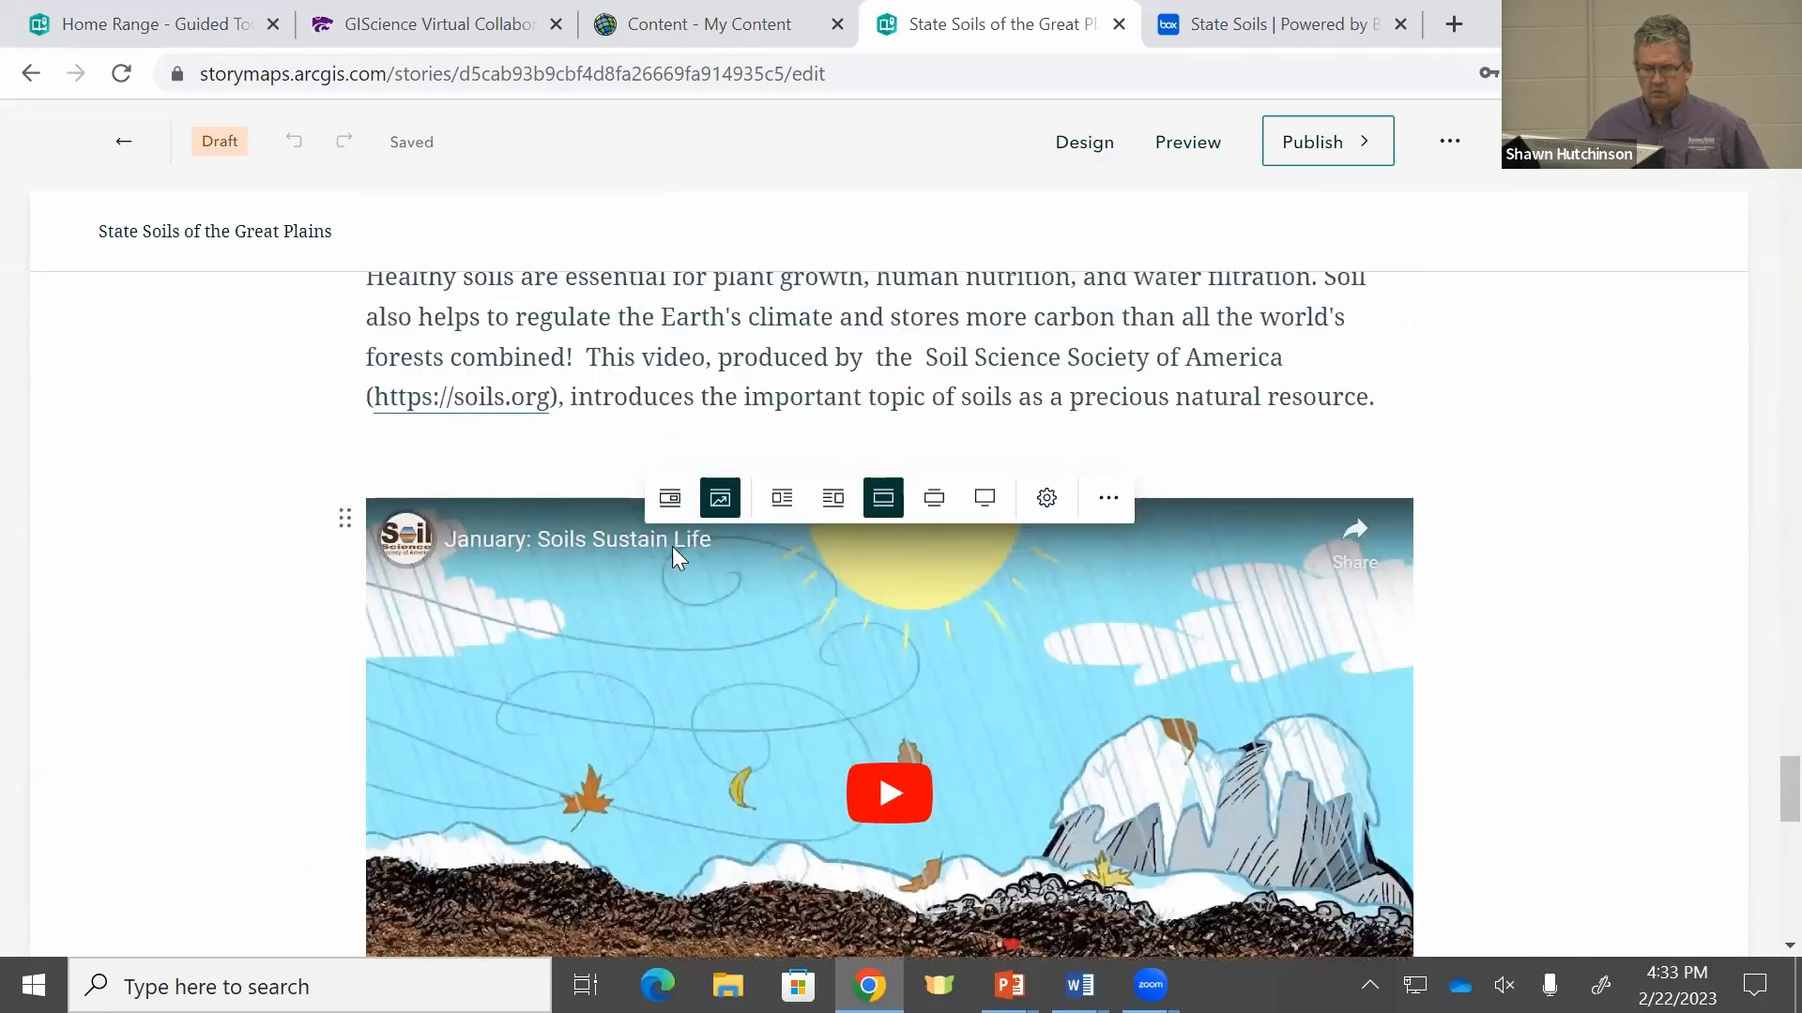
click(1109, 498)
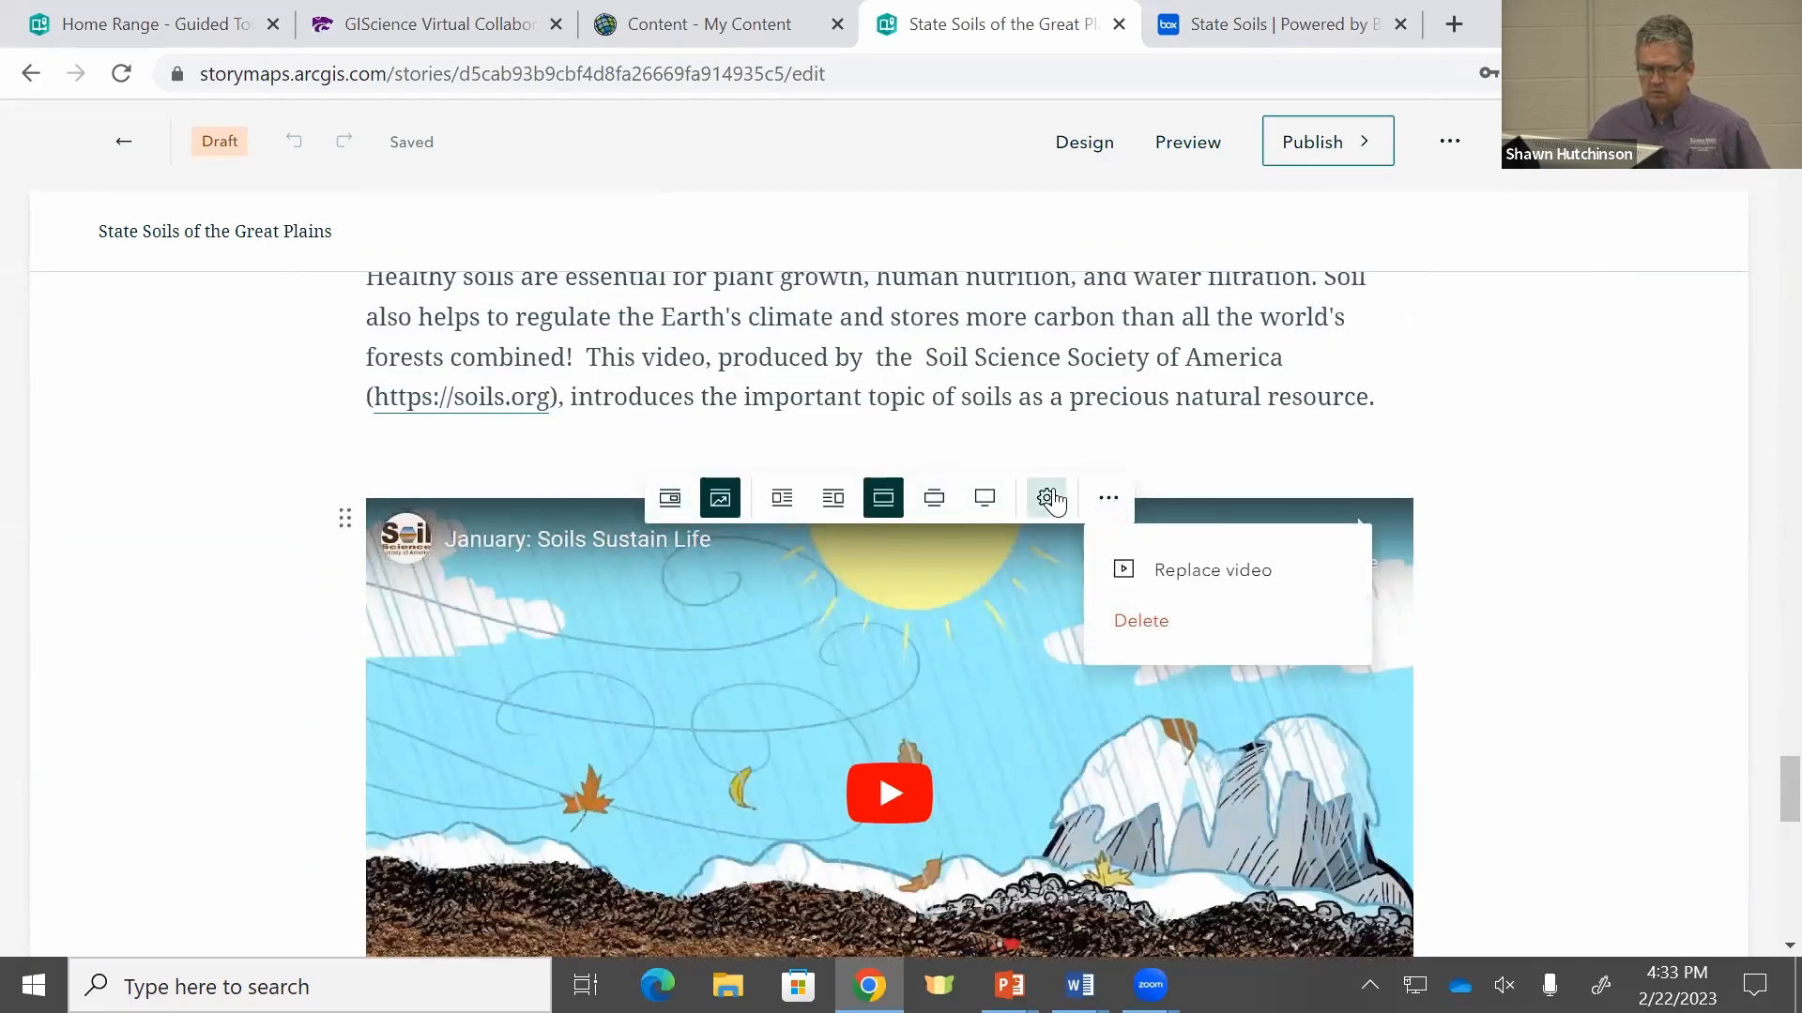
click(1049, 499)
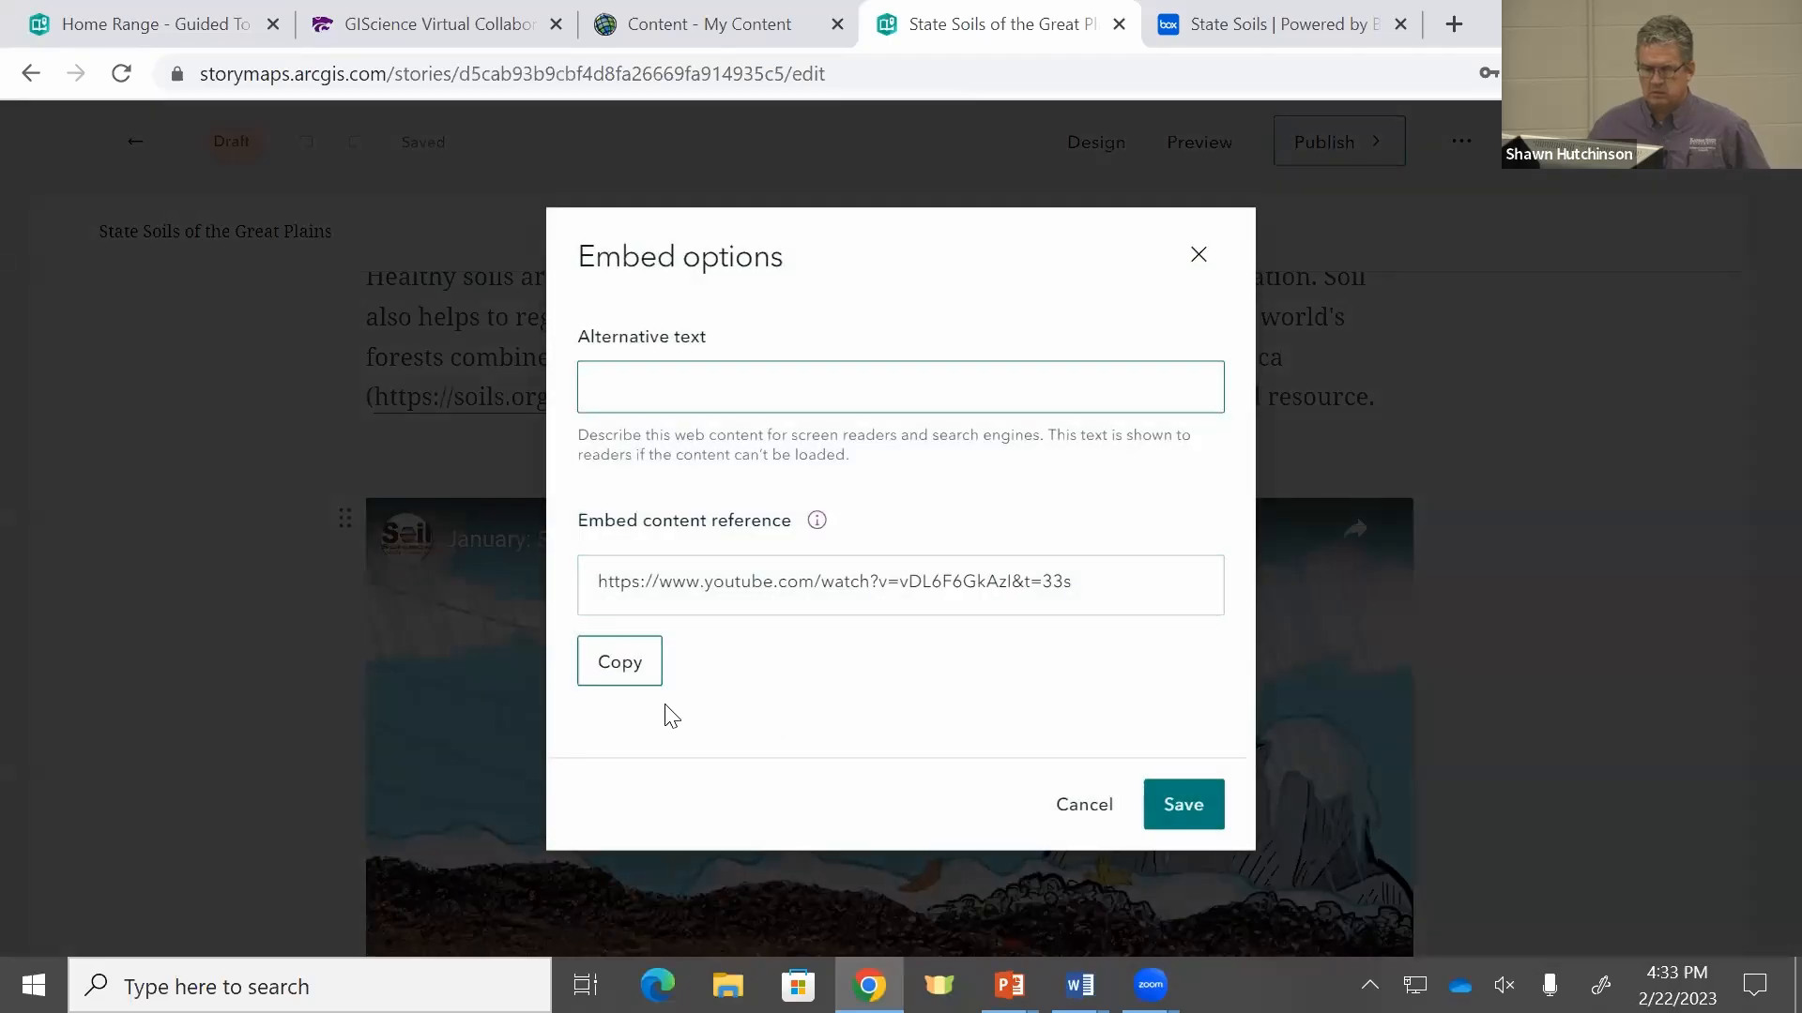
click(1176, 805)
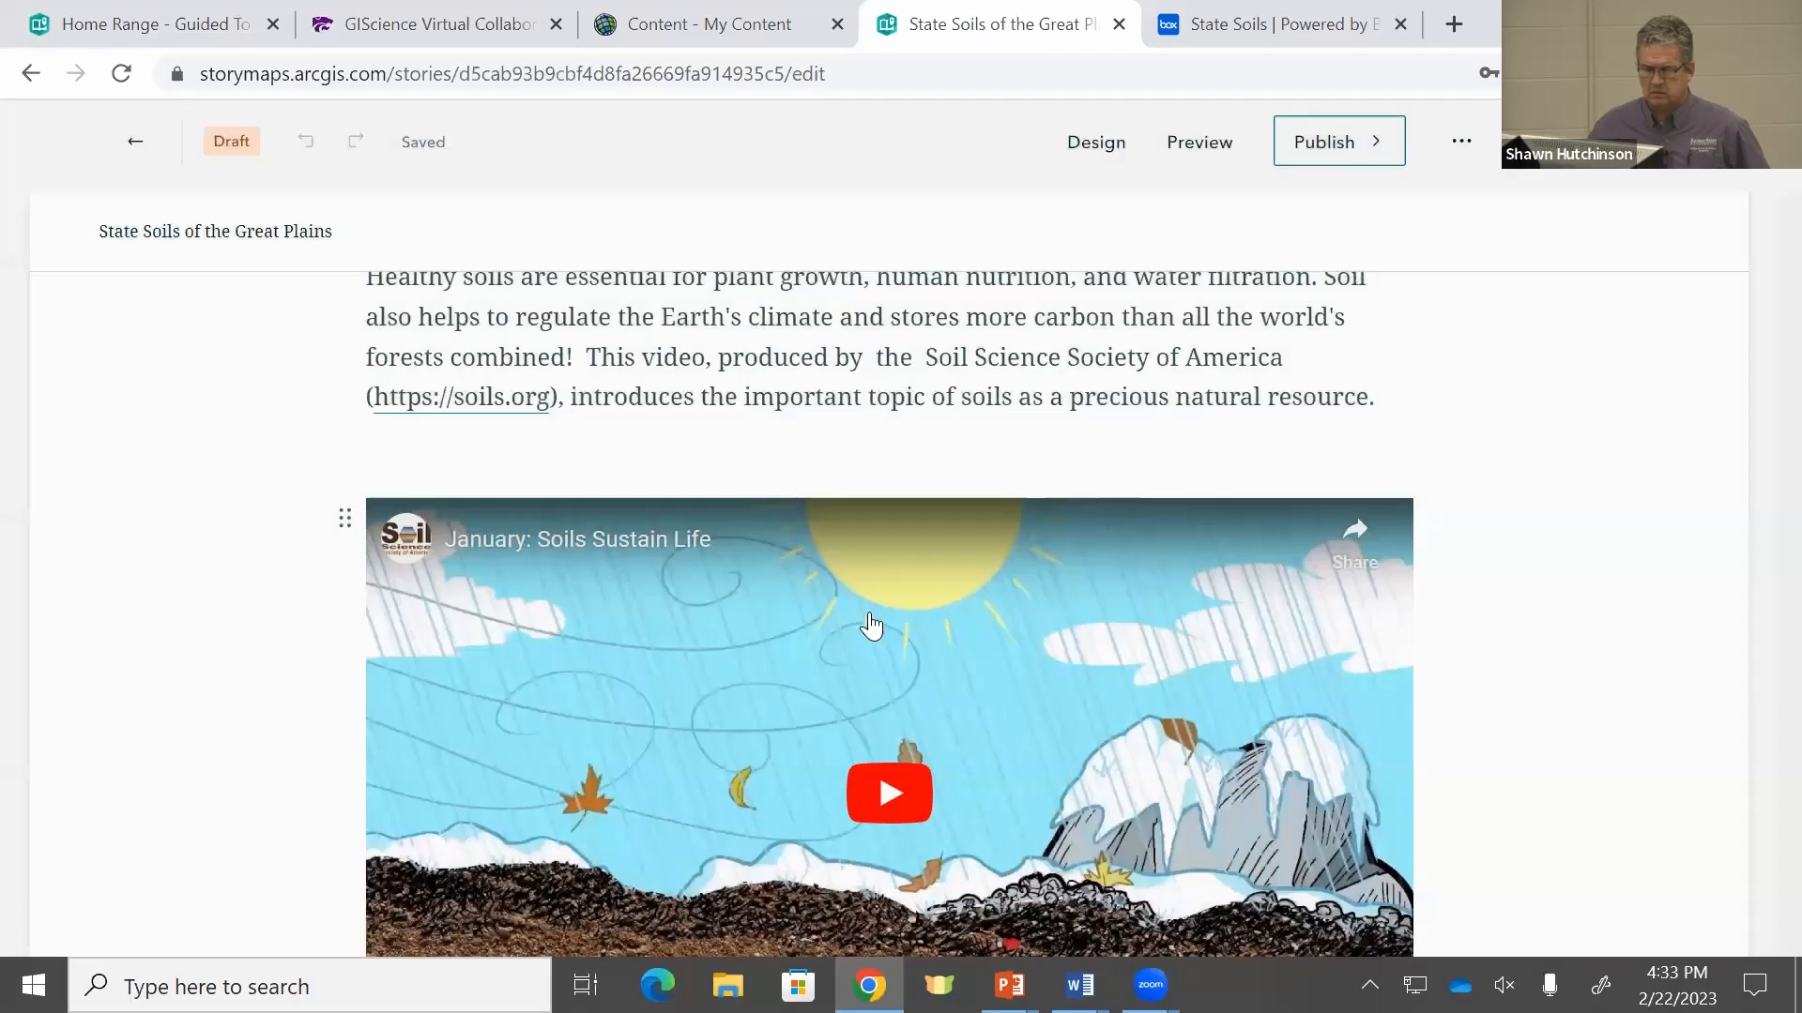
Step: Remove the "January: Soils Sustain Life" caption below the soils video
scroll(829, 604, down, 8)
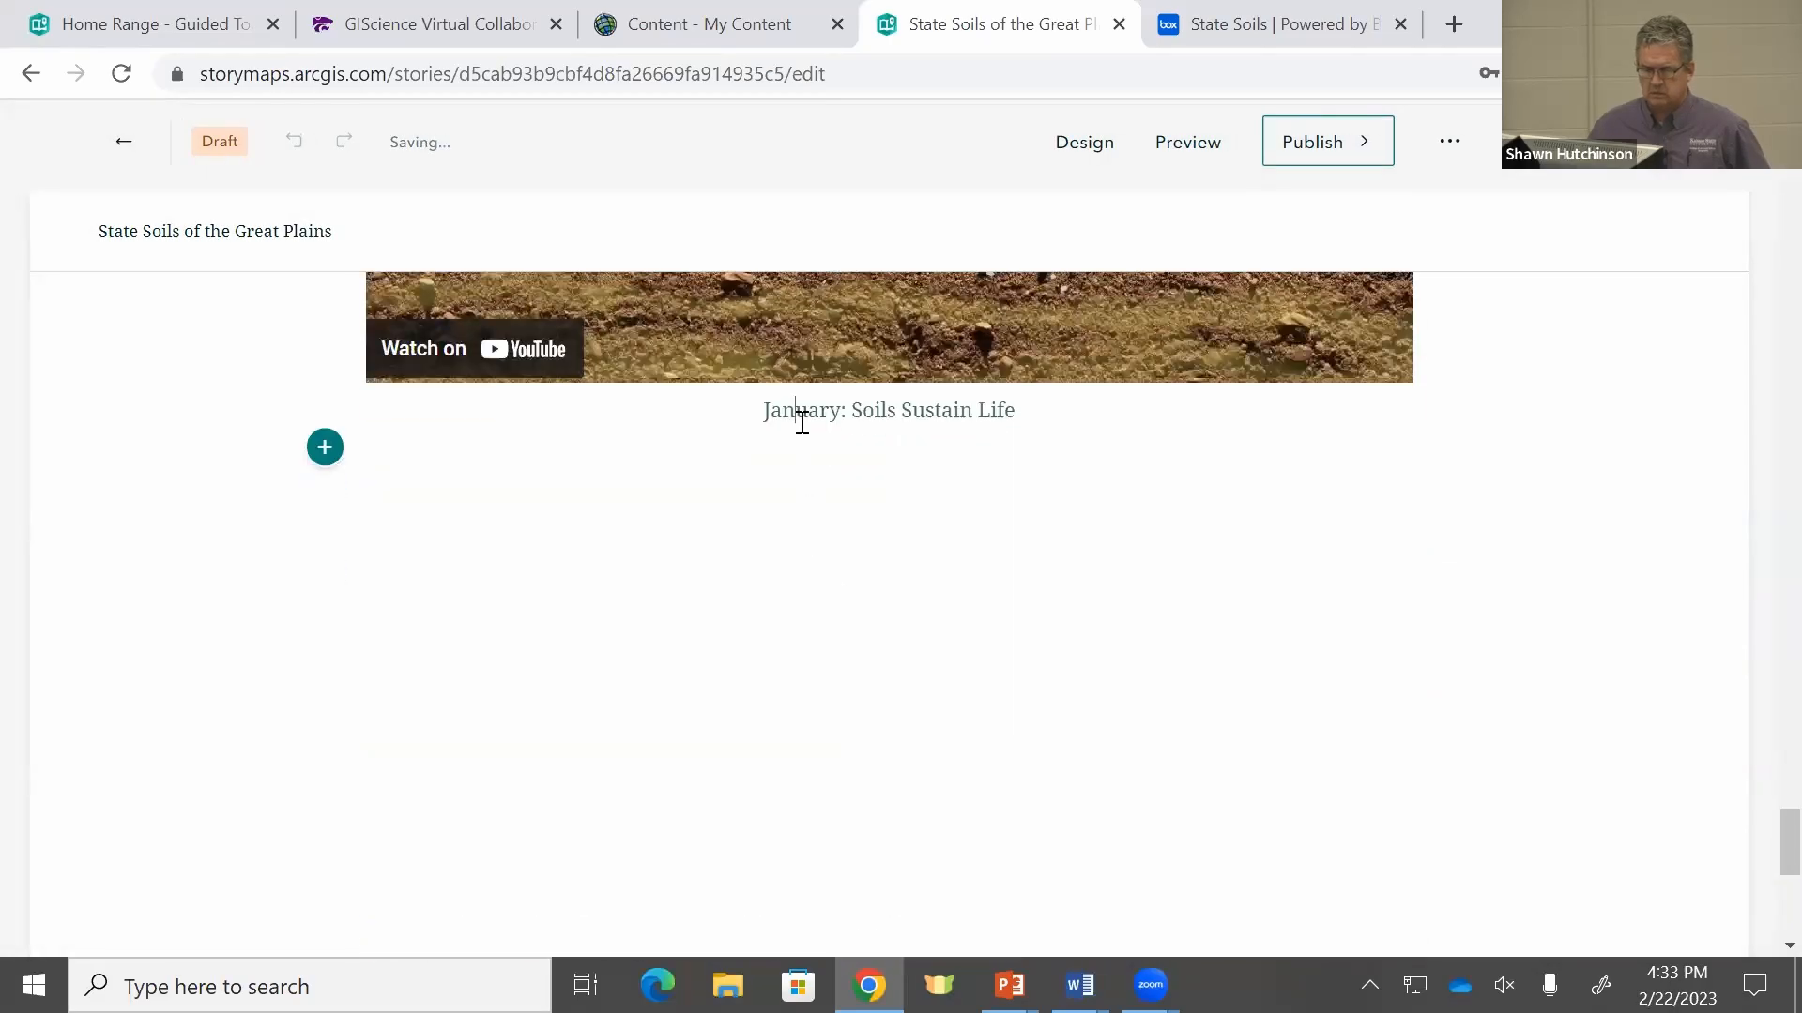
double_click(778, 419)
drag(767, 413, 1065, 404)
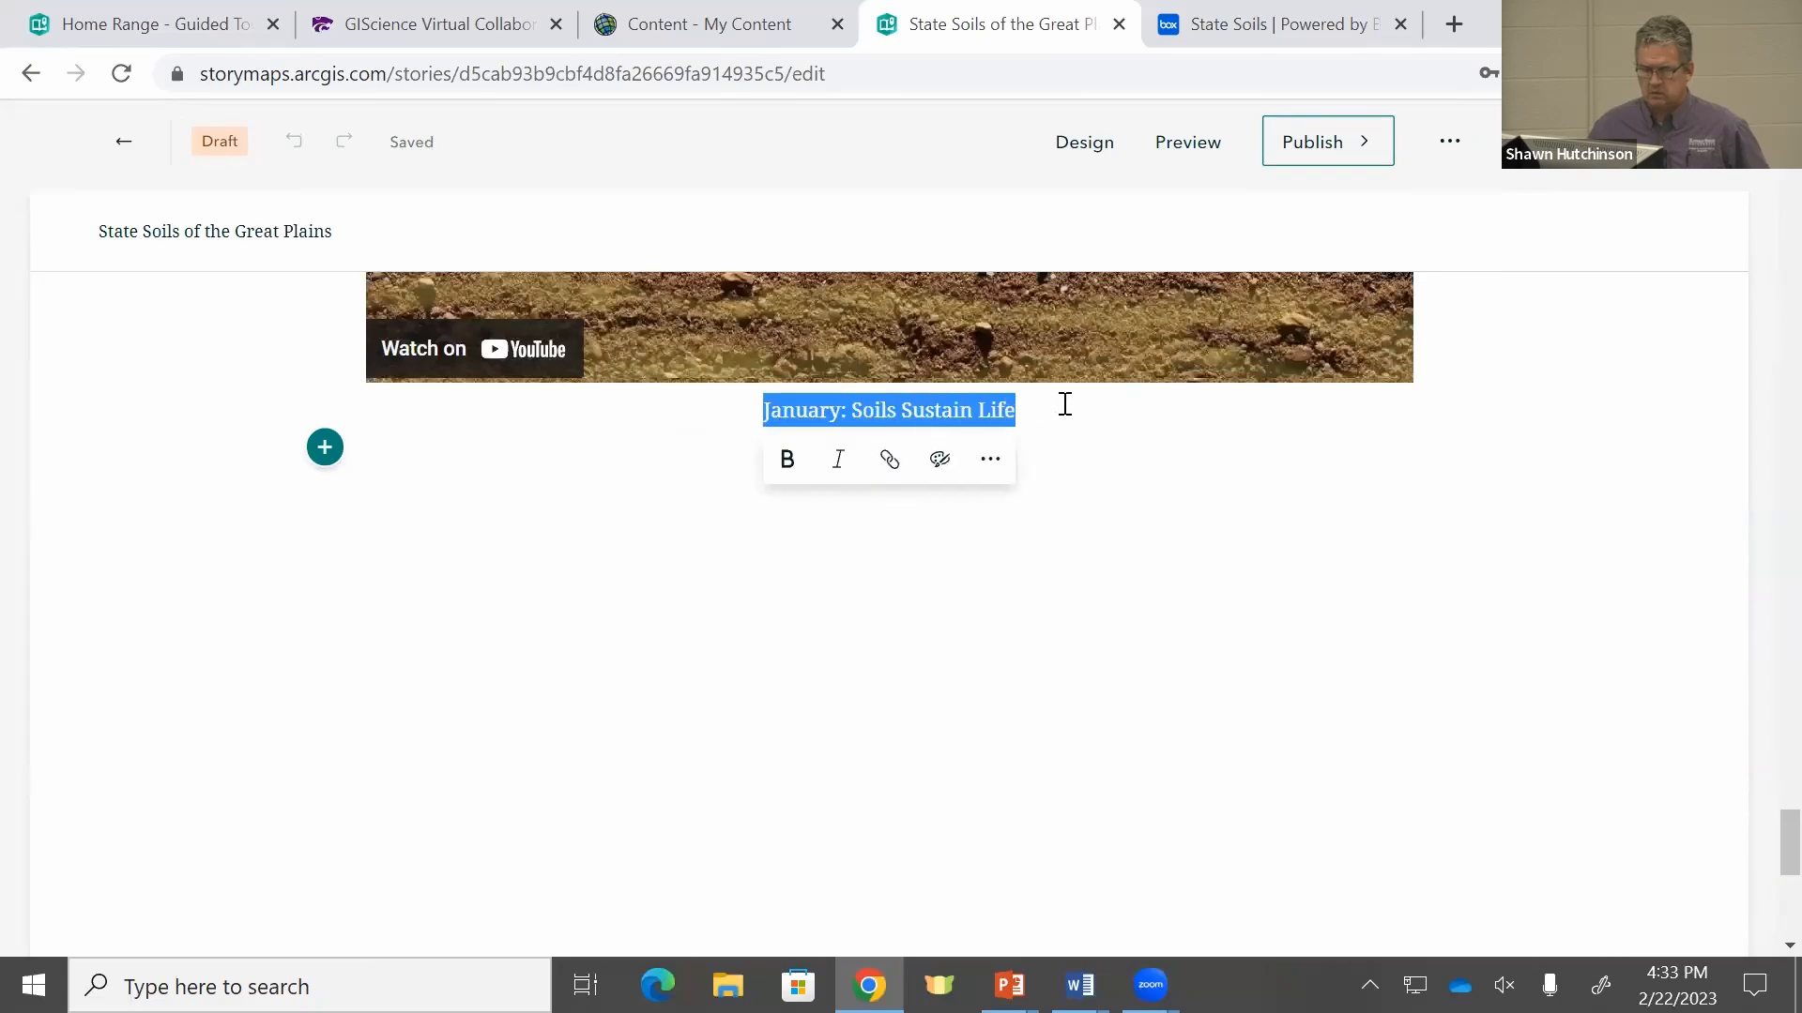
key(BackSpace)
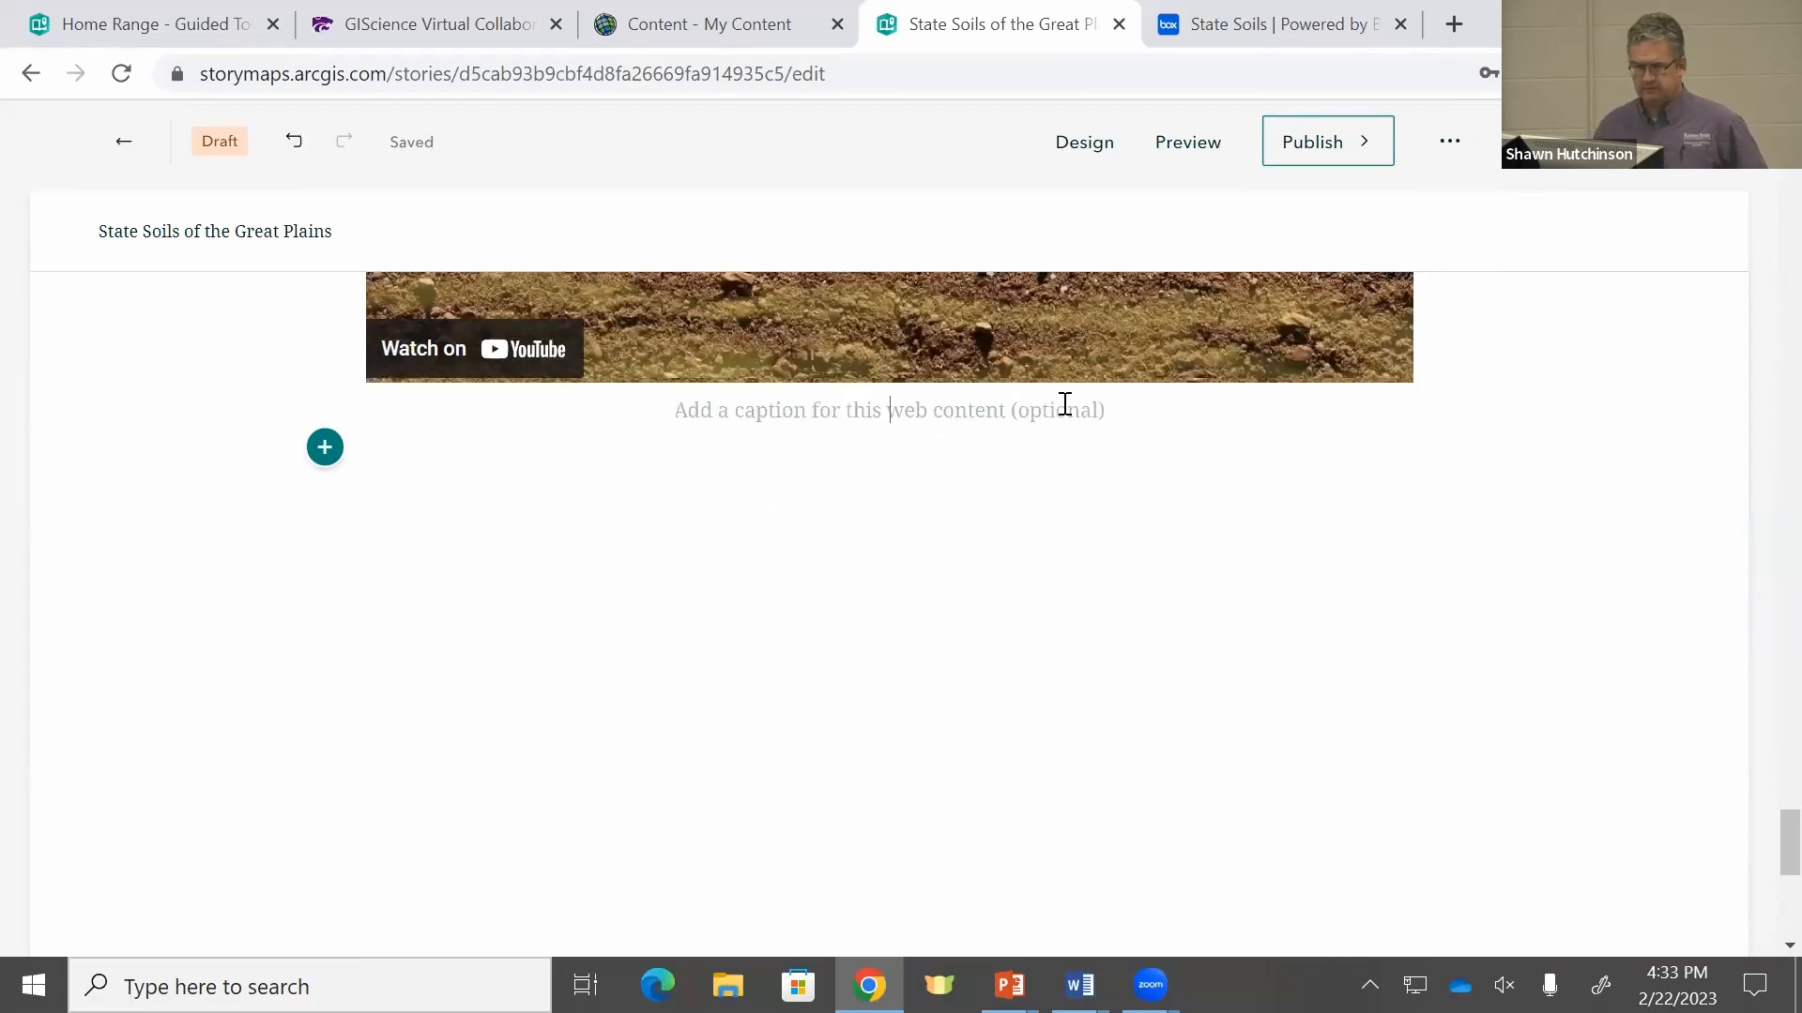
scroll(1595, 438, up, 8)
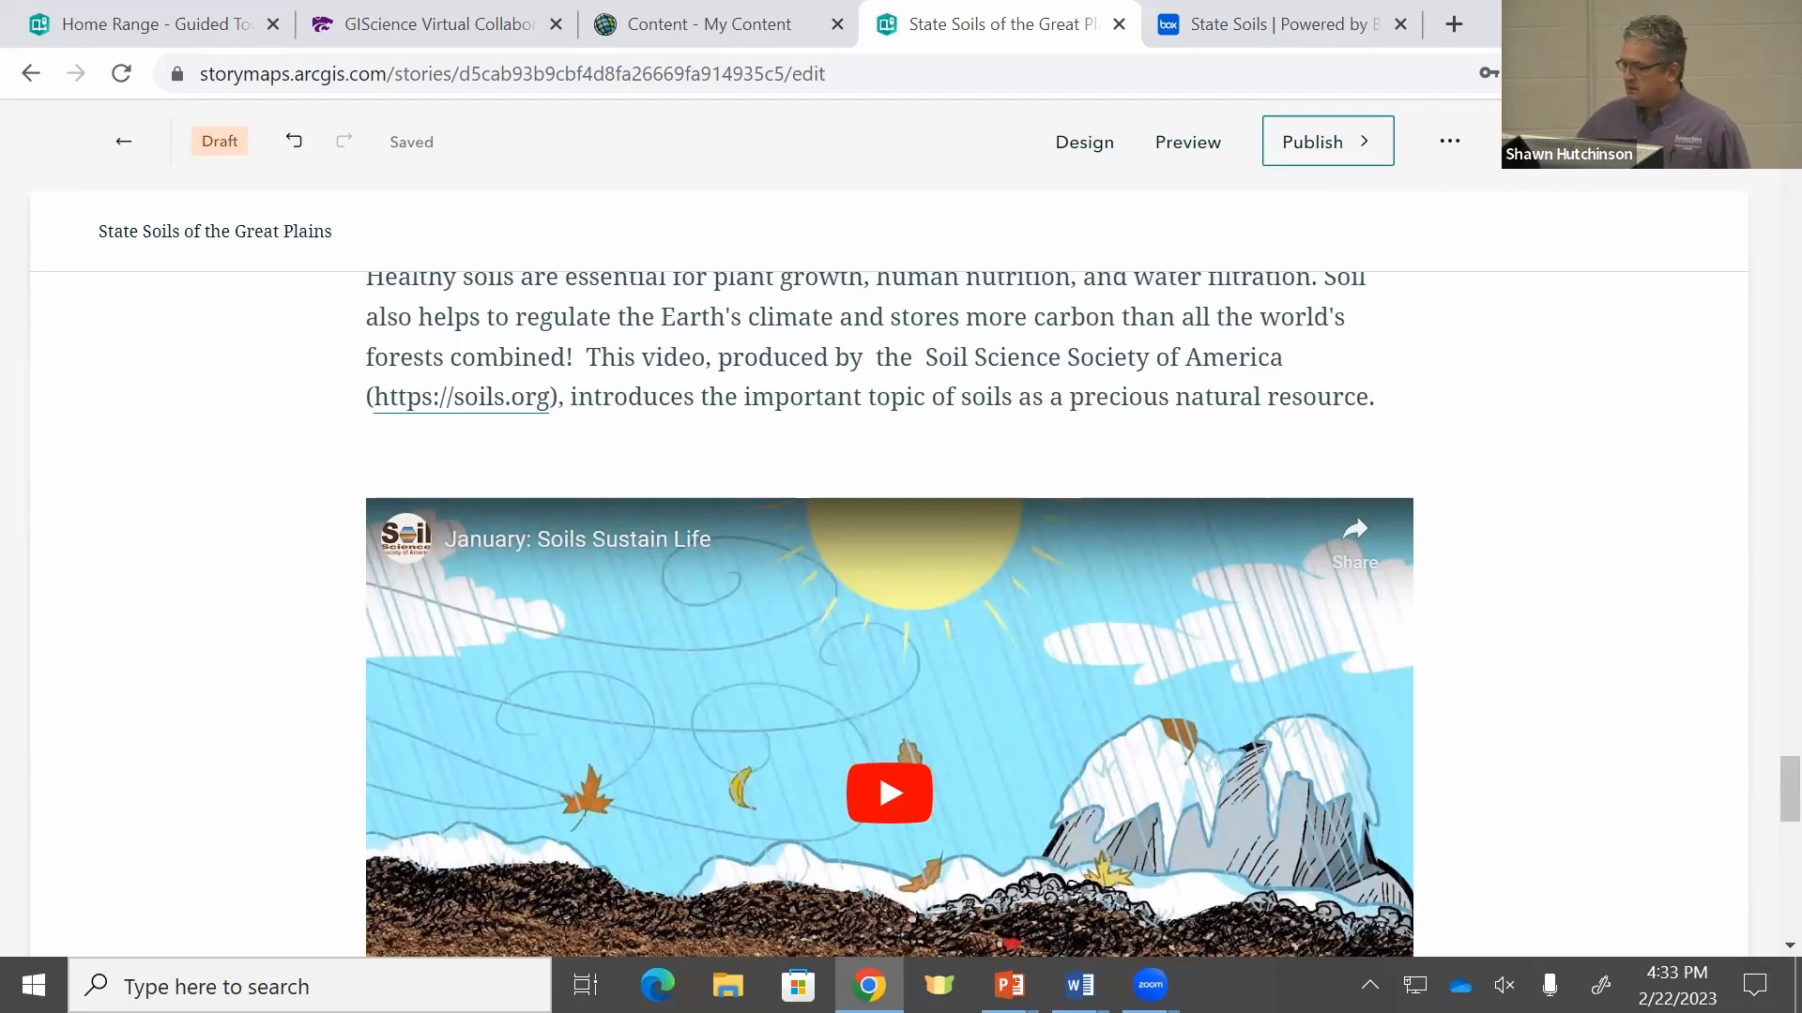
Step: Add the cover_image file from the Images folder as the story's cover image and check its replace and delete choices
key(alt+Tab)
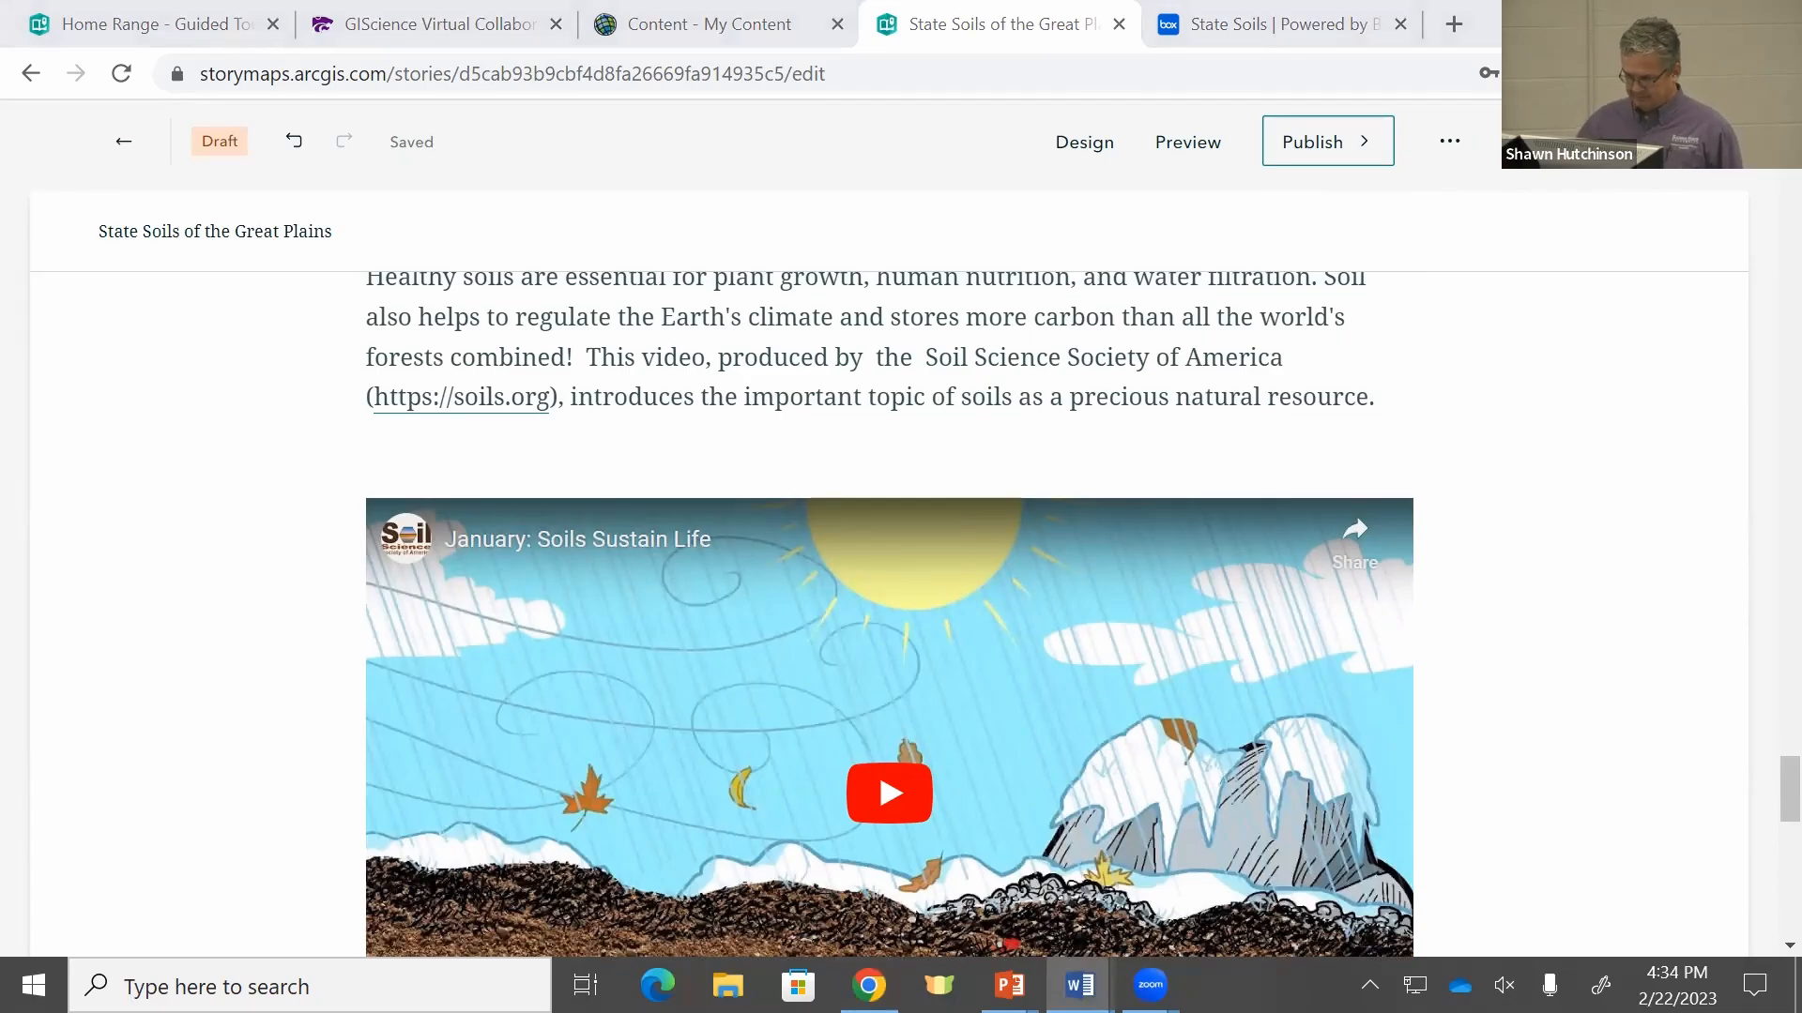
scroll(1762, 559, up, 10)
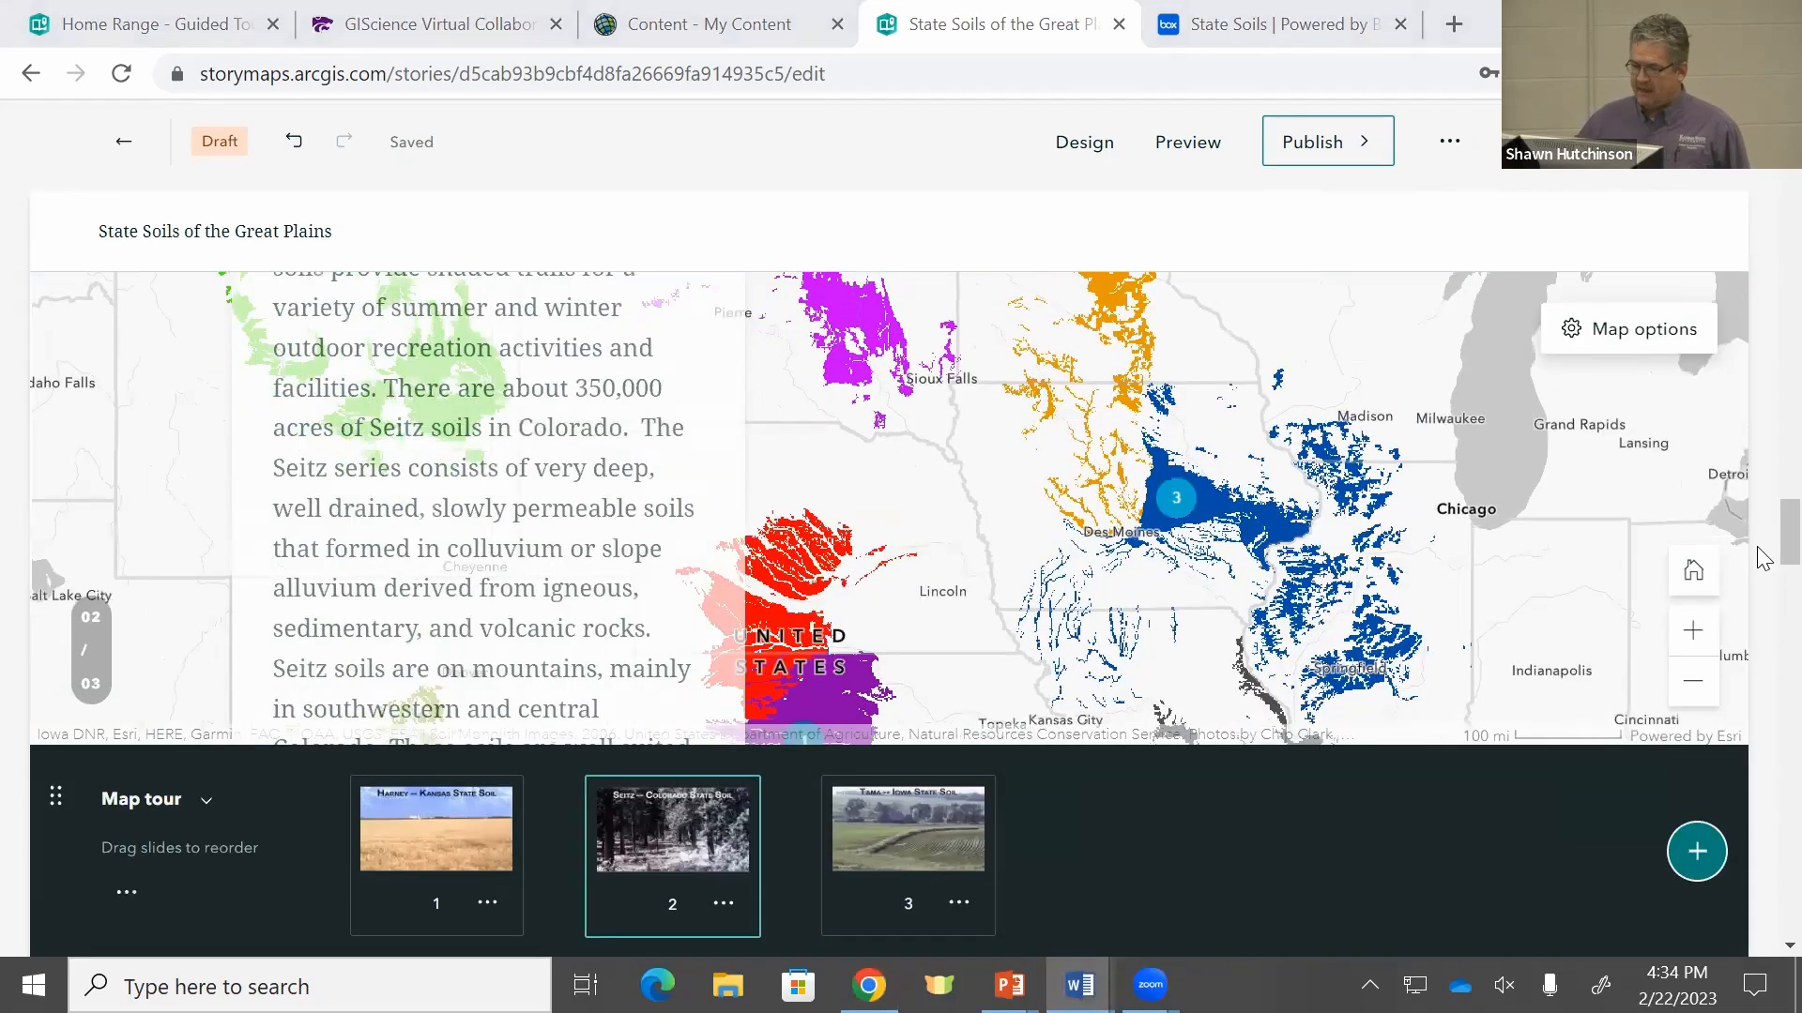
scroll(1763, 559, up, 10)
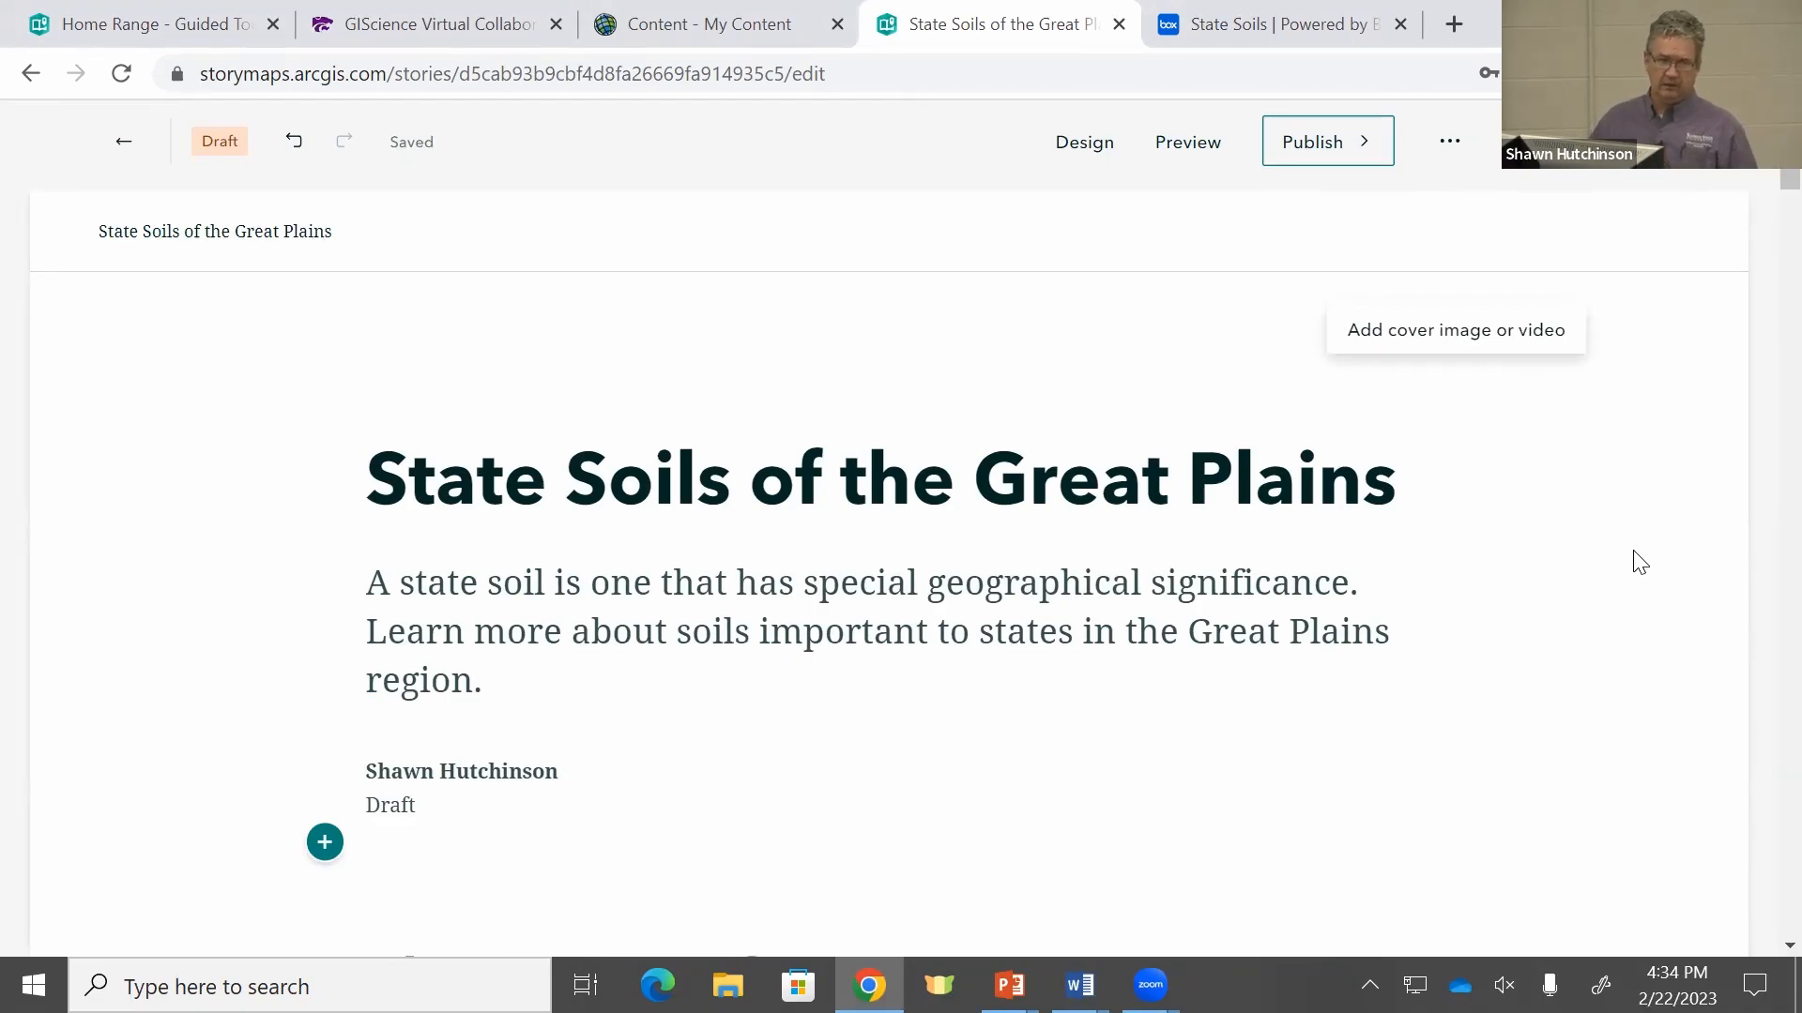
click(1455, 347)
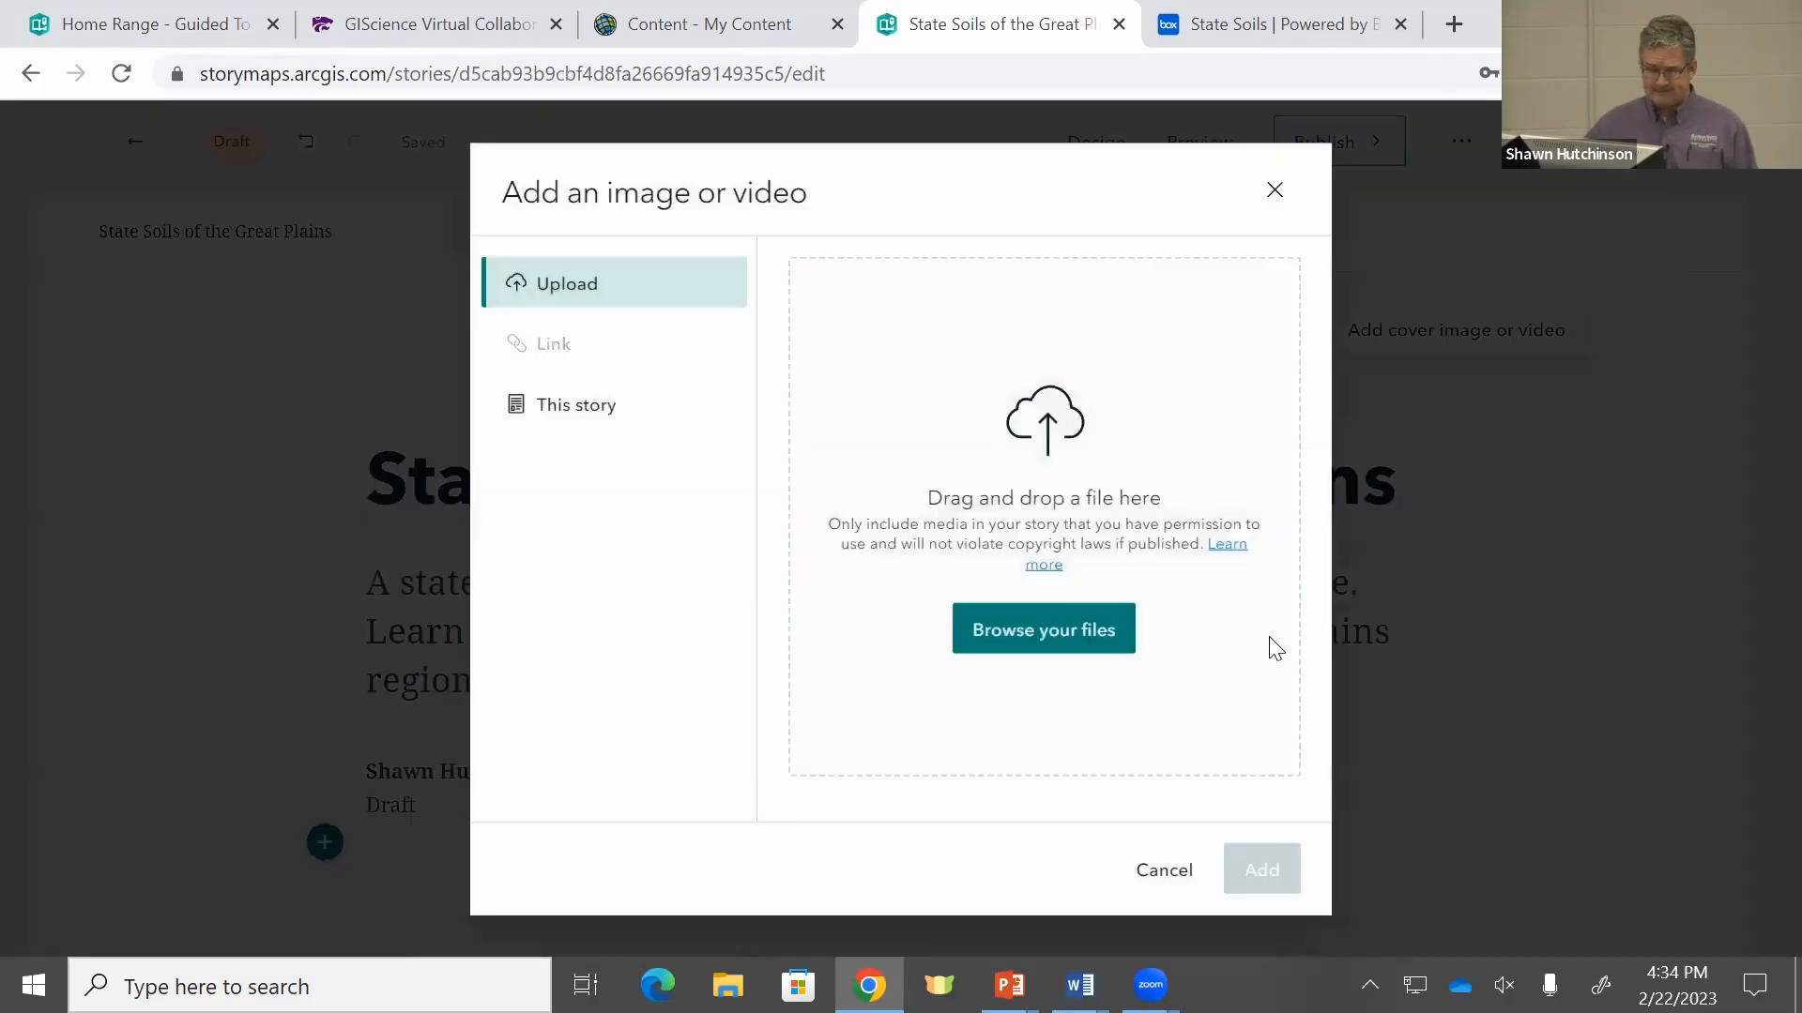
click(1071, 642)
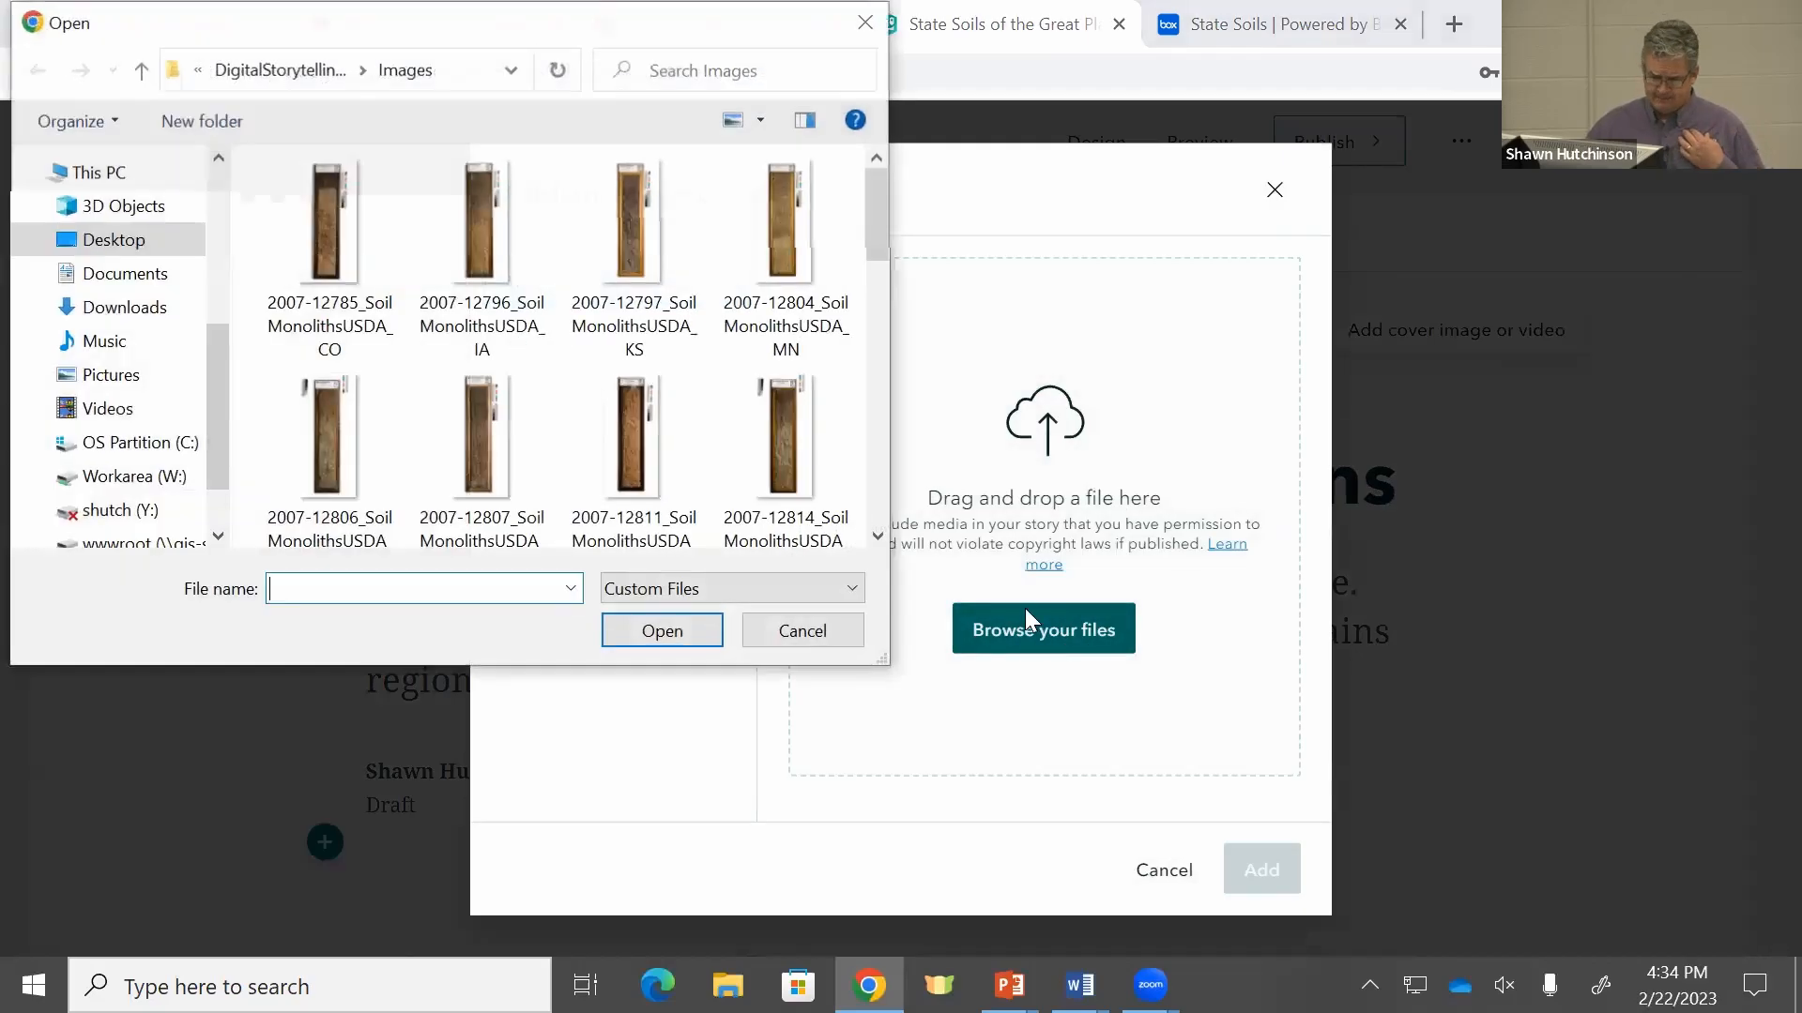
scroll(755, 376, down, 1)
scroll(756, 375, down, 5)
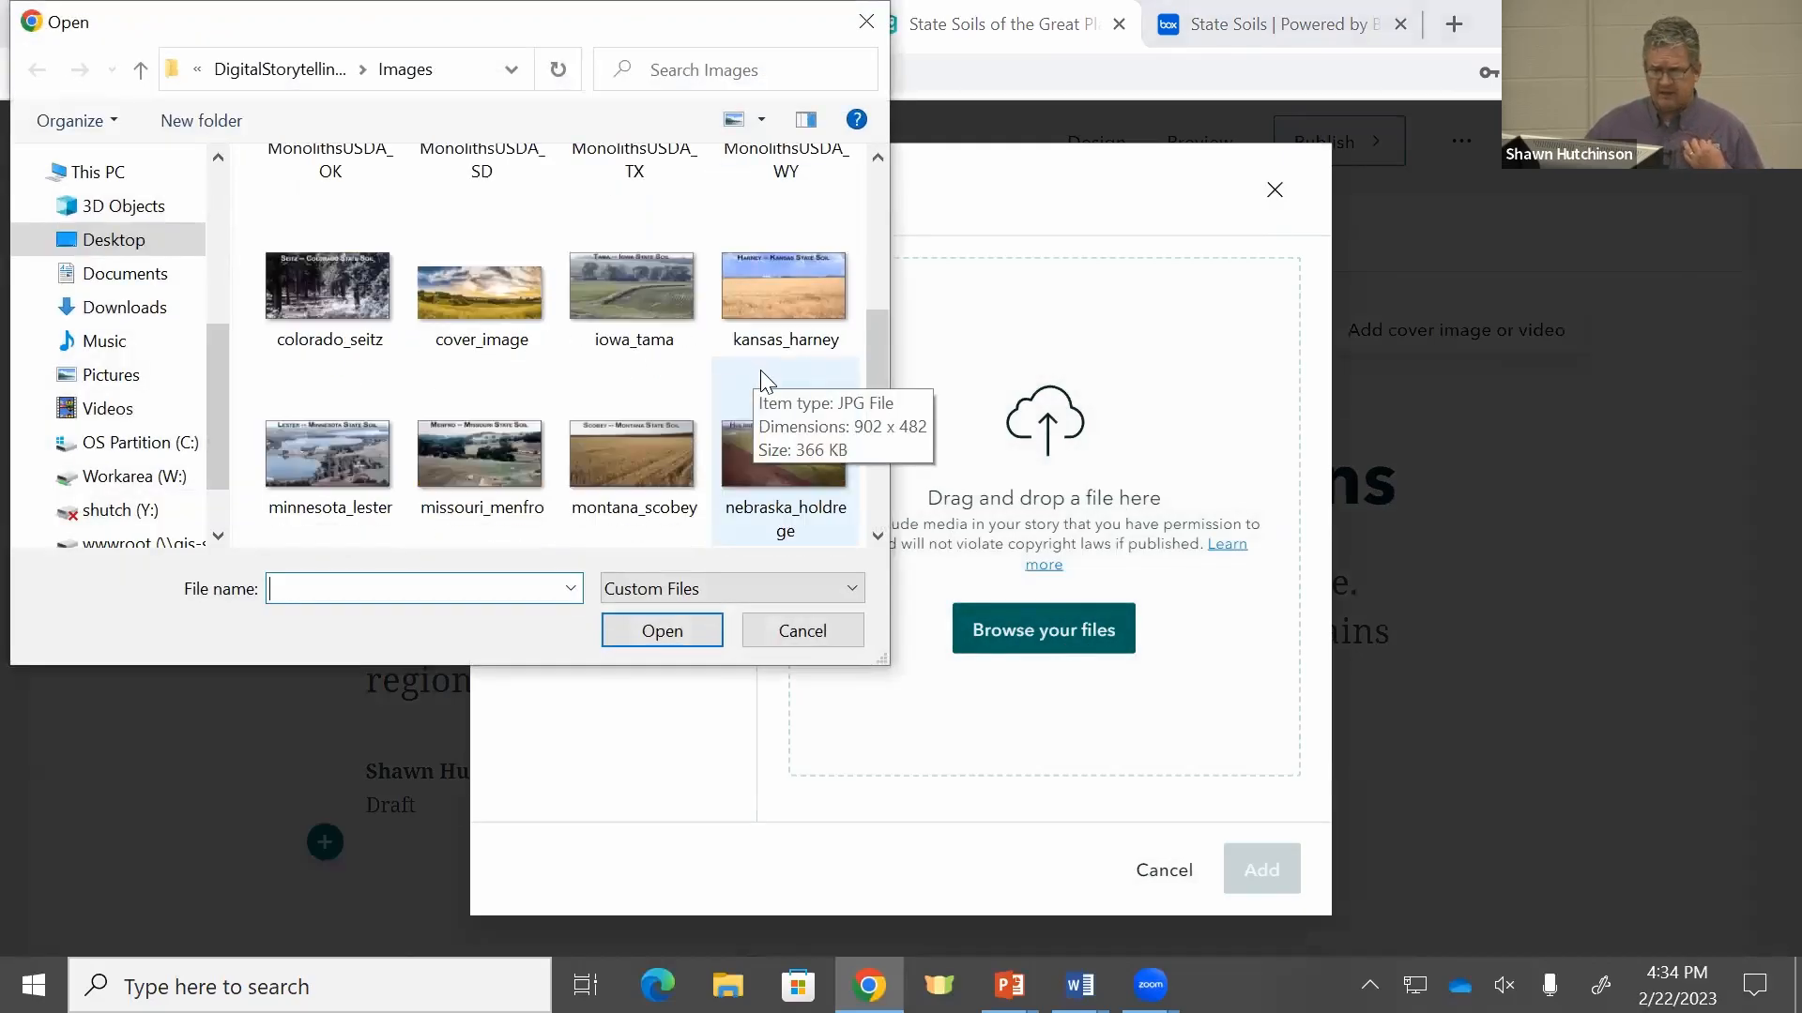
scroll(762, 378, down, 3)
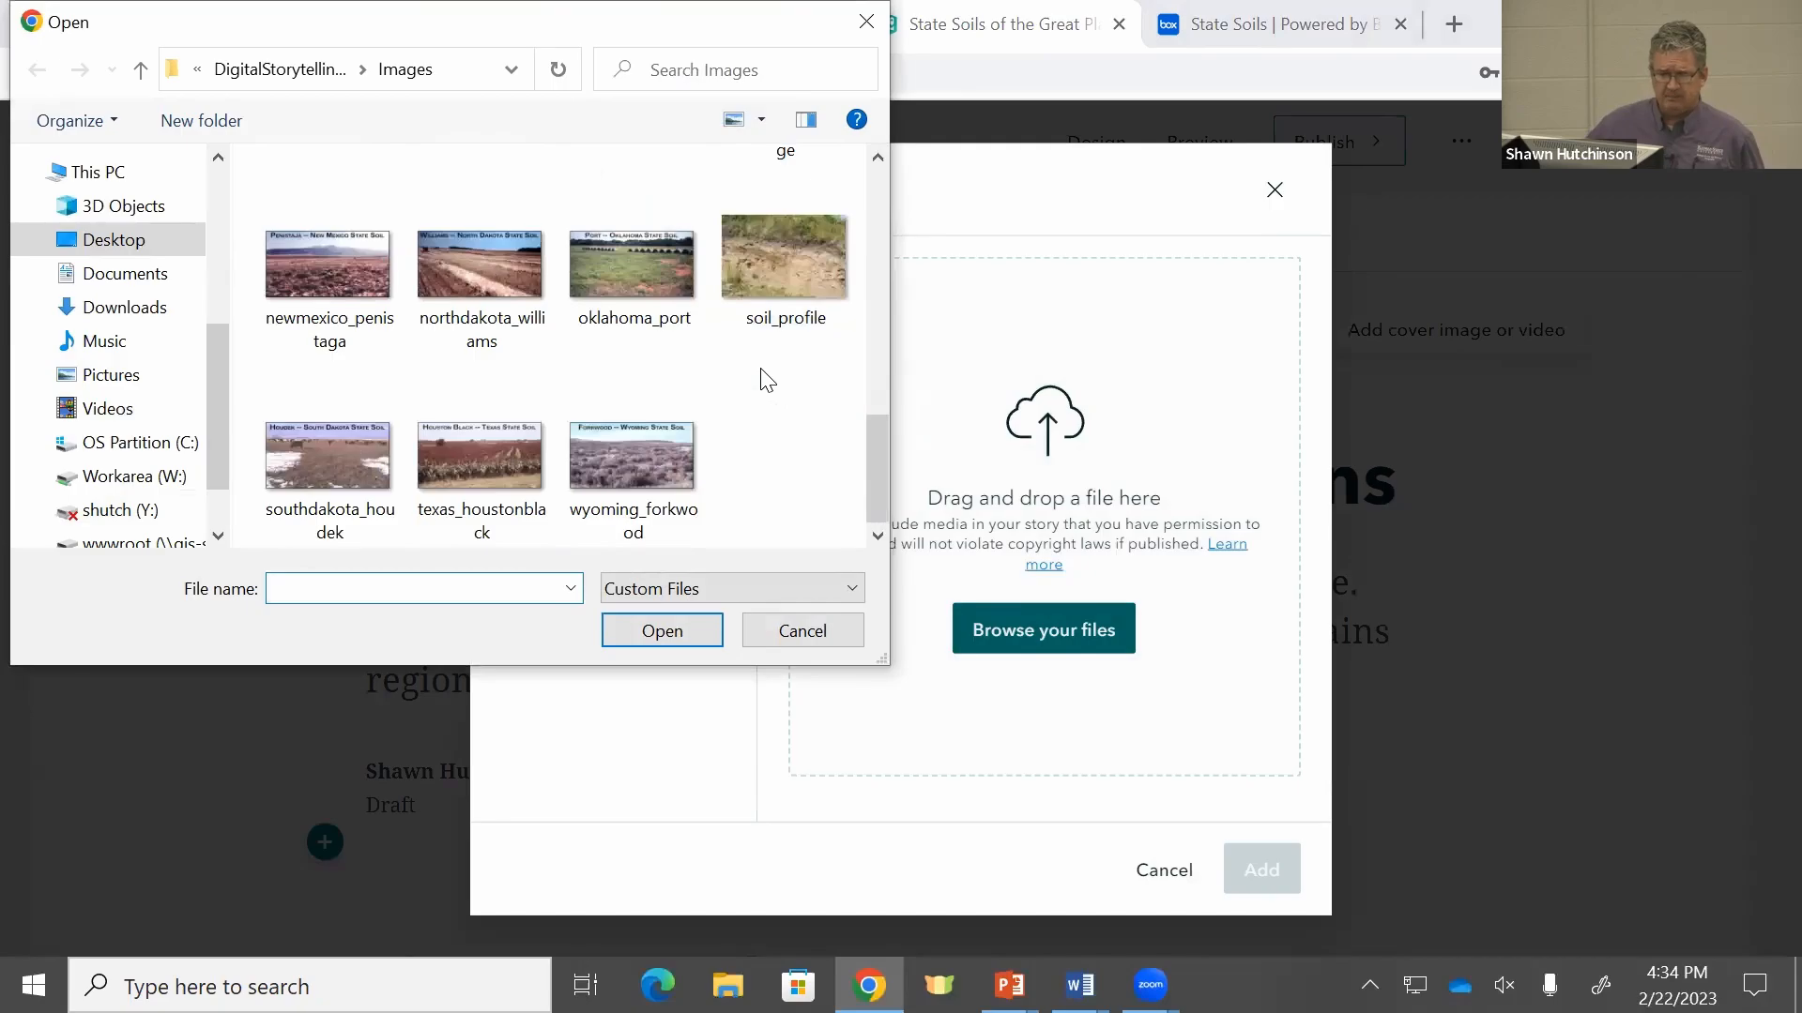
scroll(768, 379, up, 1)
scroll(765, 378, down, 1)
scroll(763, 373, up, 2)
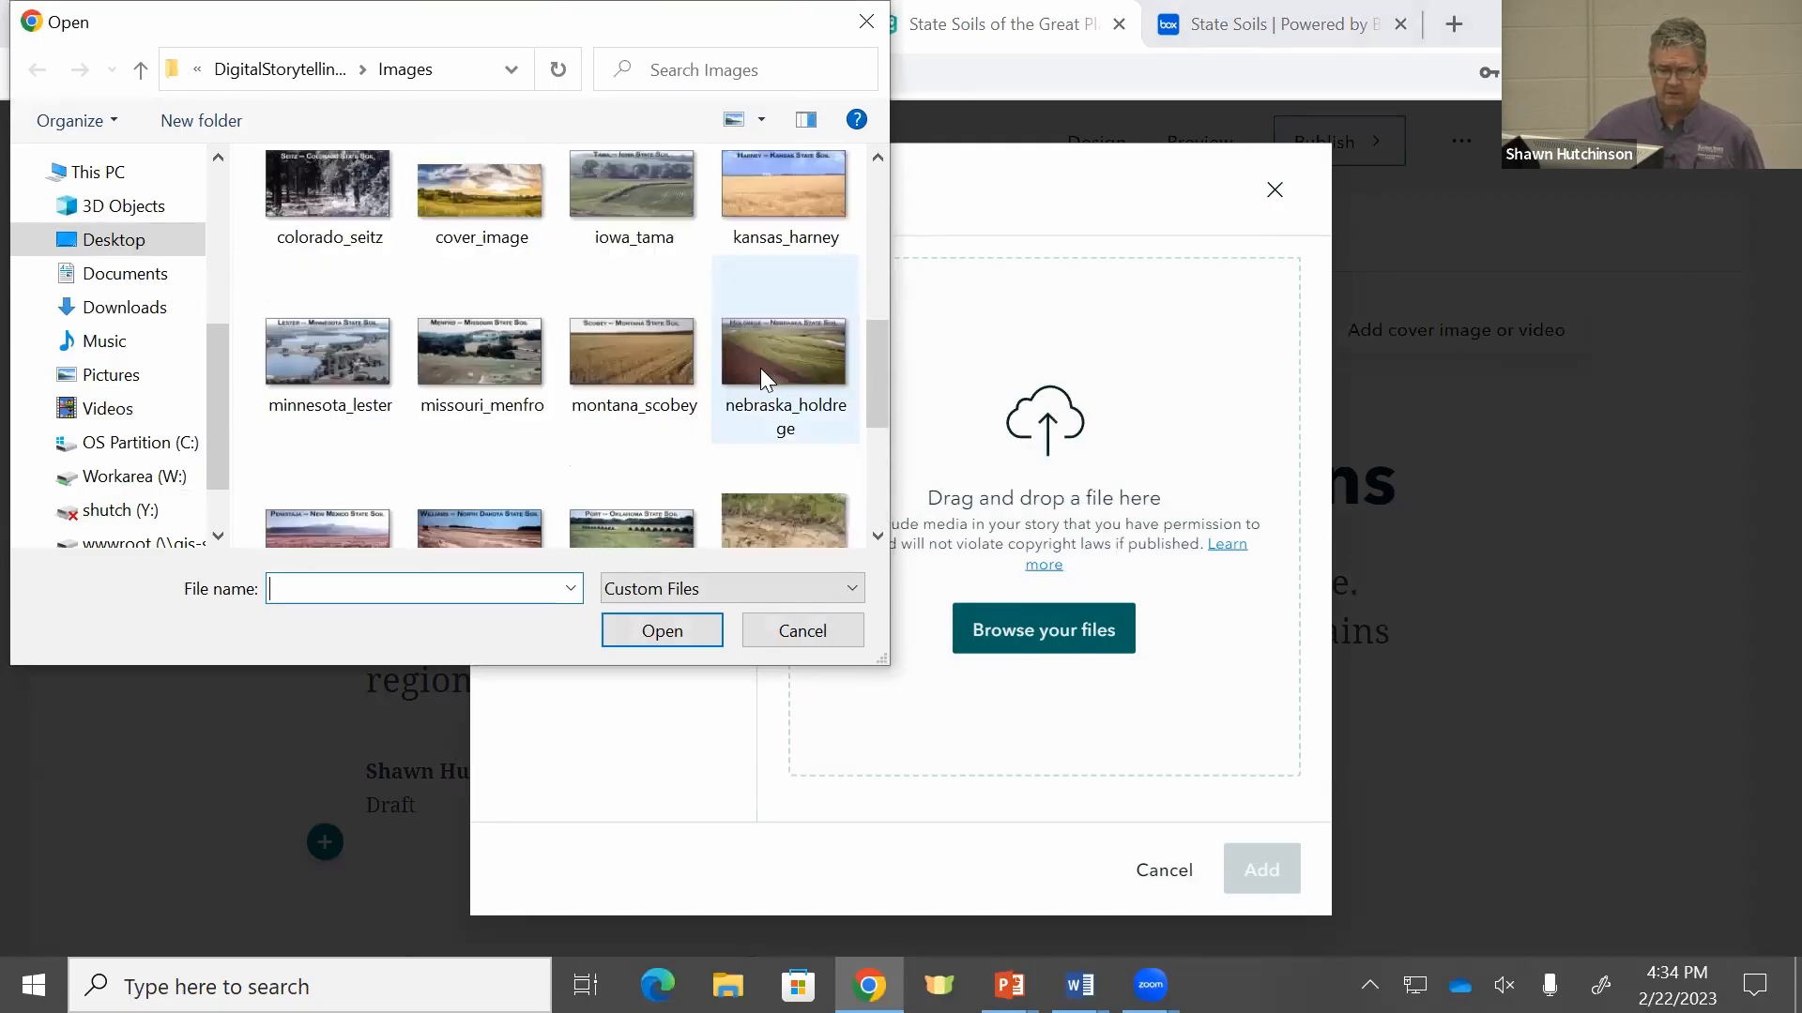
click(465, 210)
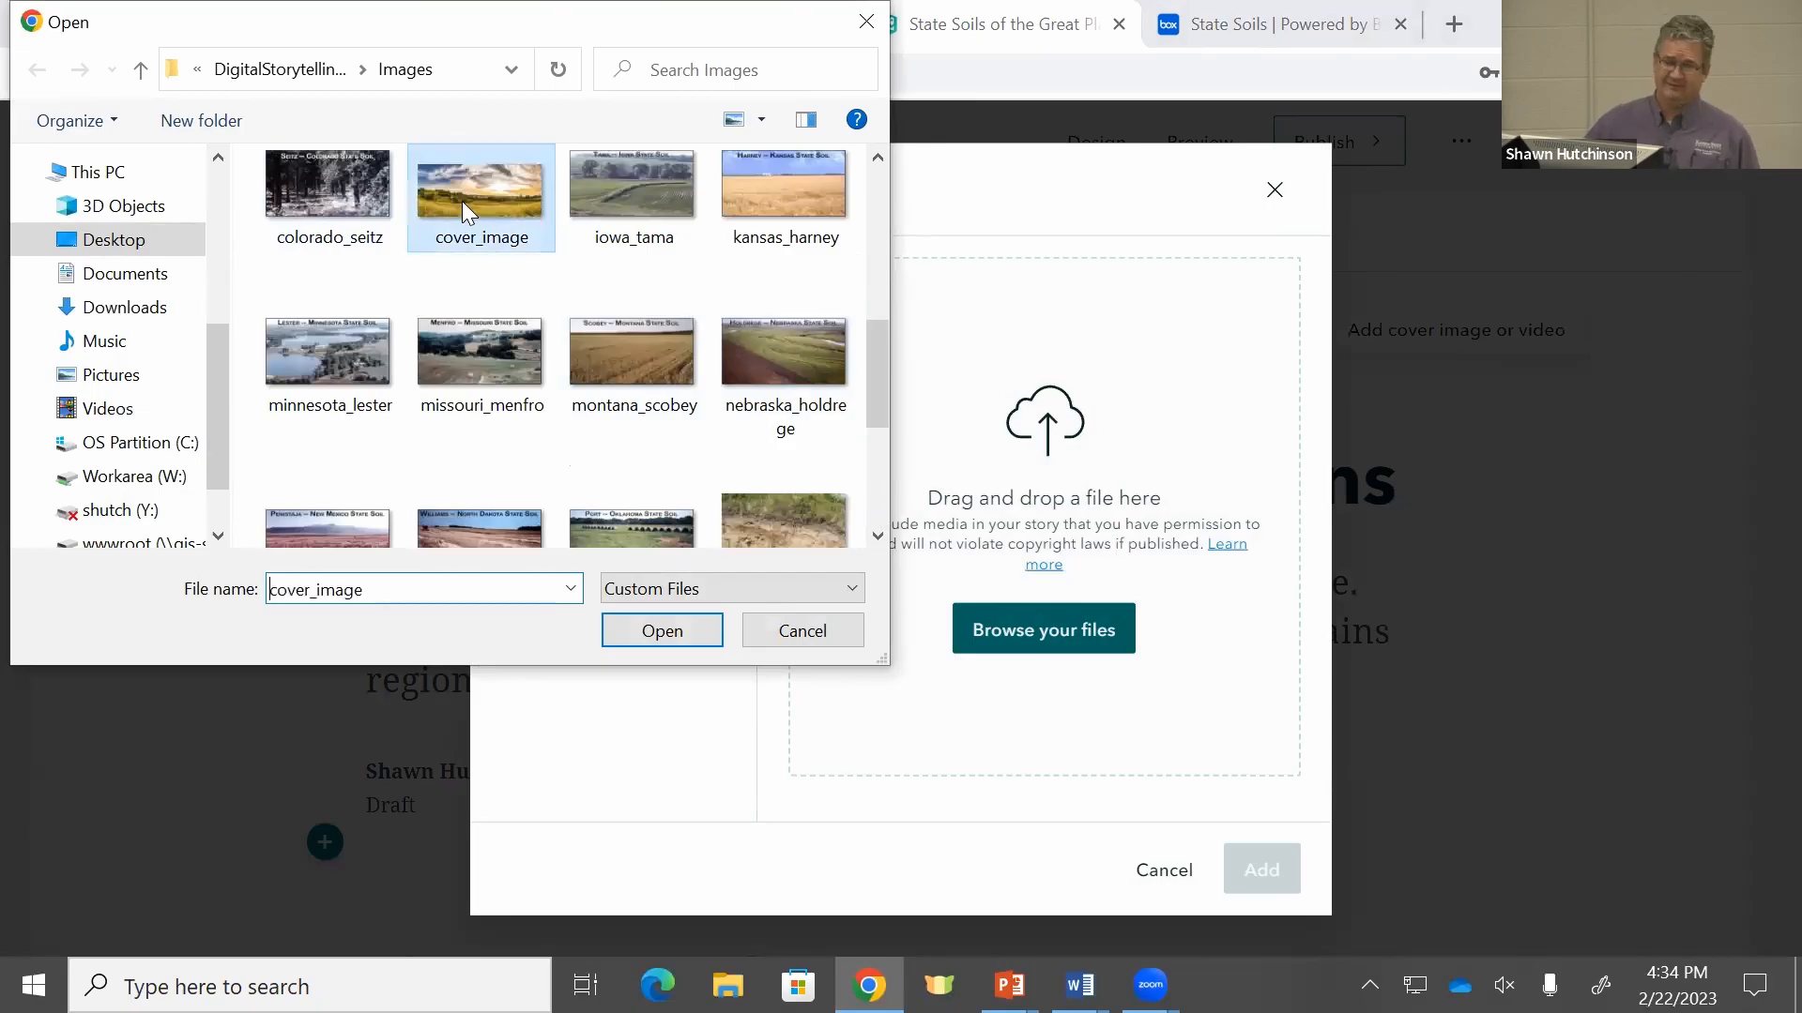
click(663, 631)
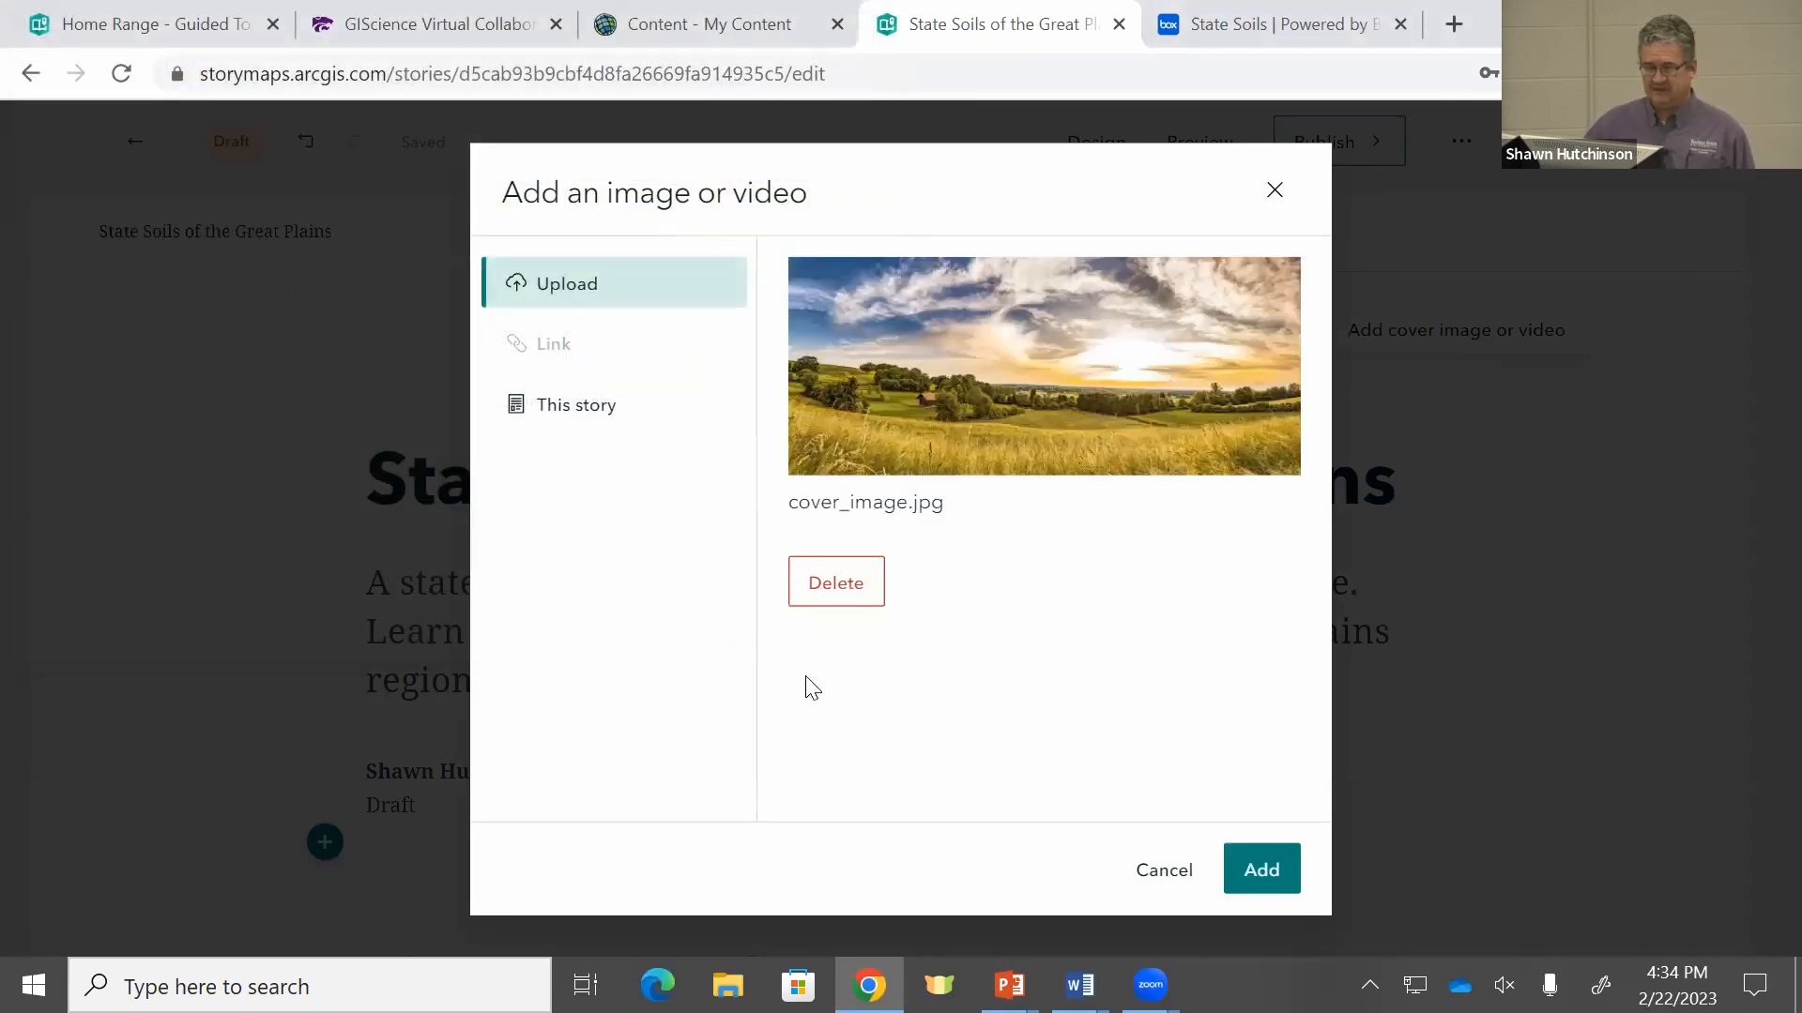
click(1267, 871)
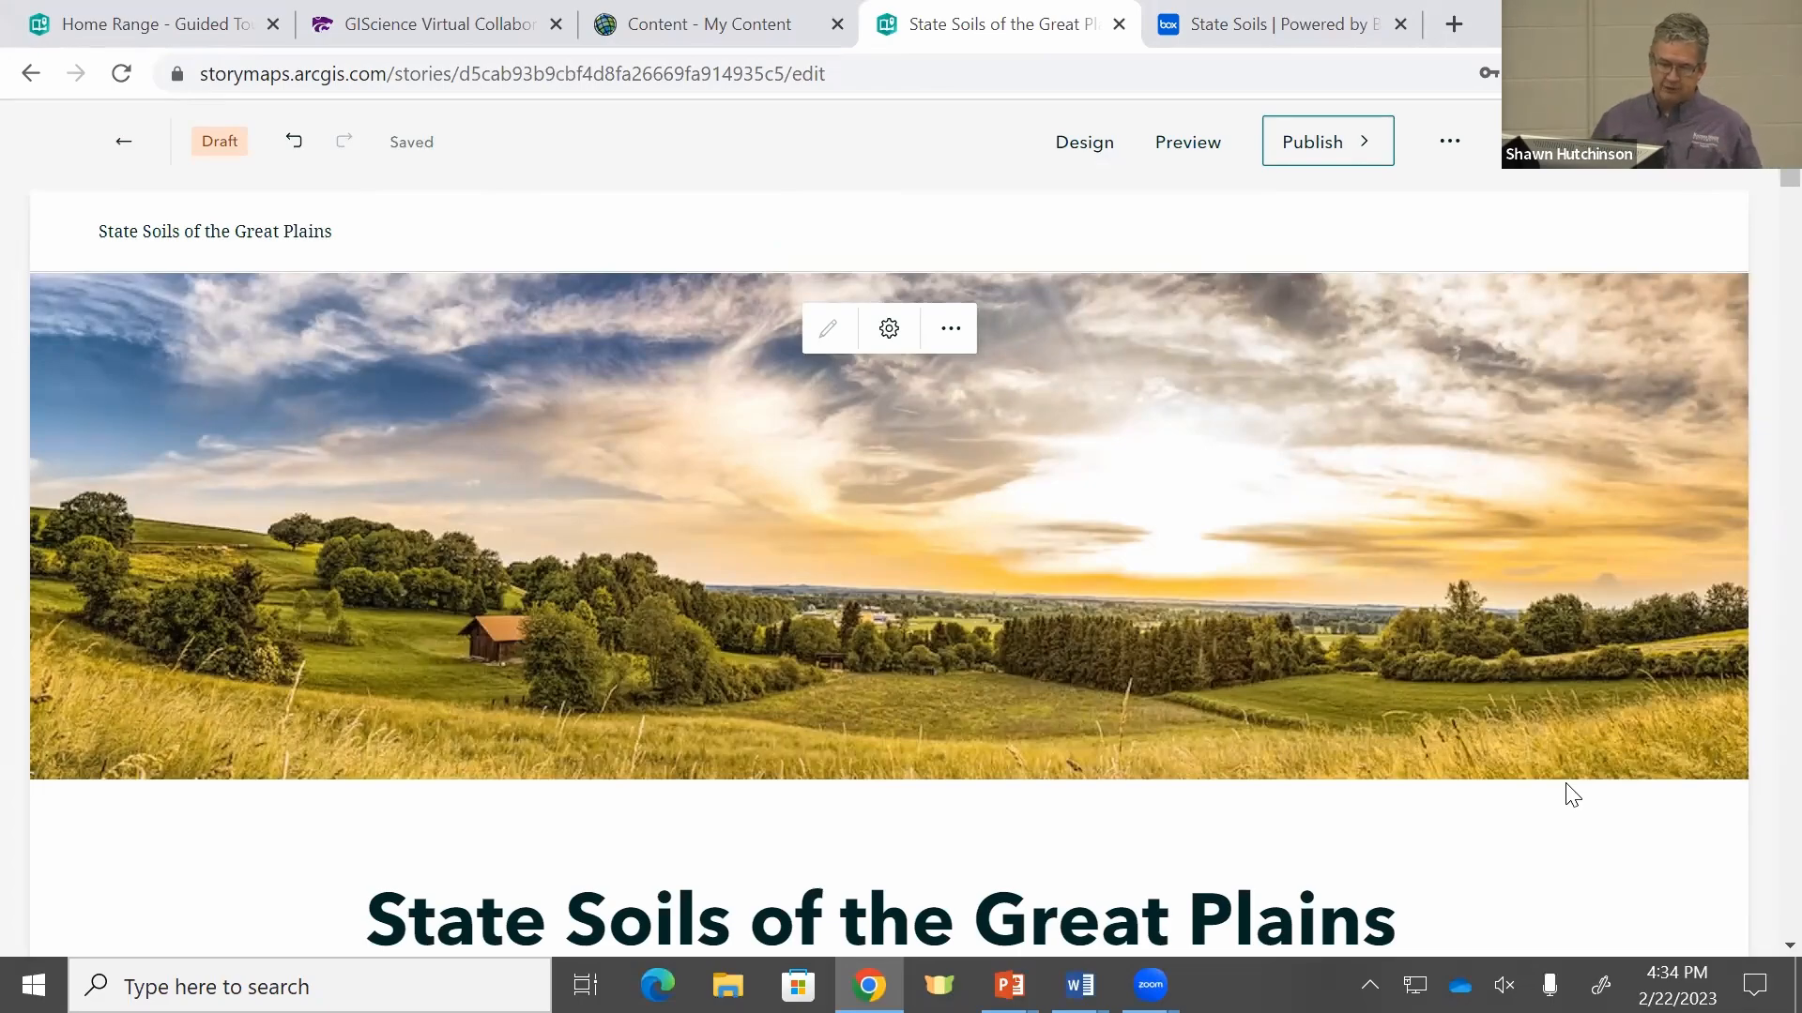
click(939, 344)
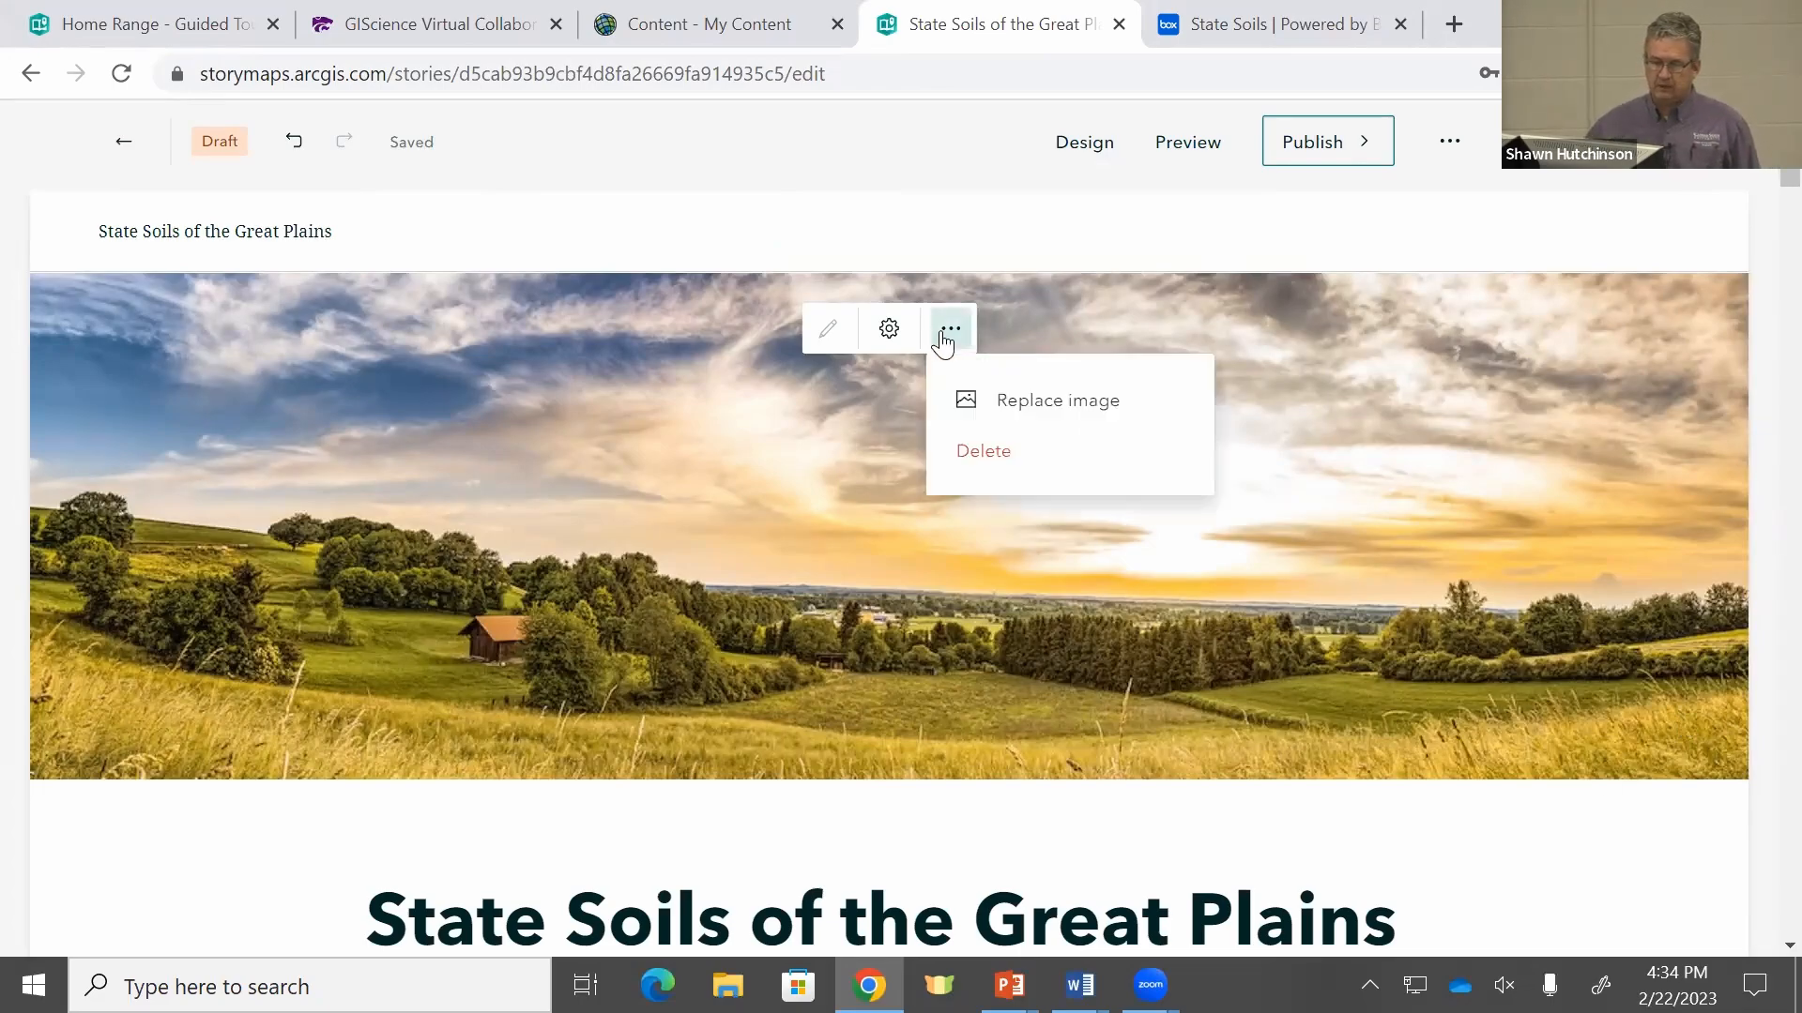
click(1450, 803)
Step: Insert the soil_profile file from the Images folder as an image block directly below the story's author line
scroll(1668, 851, down, 10)
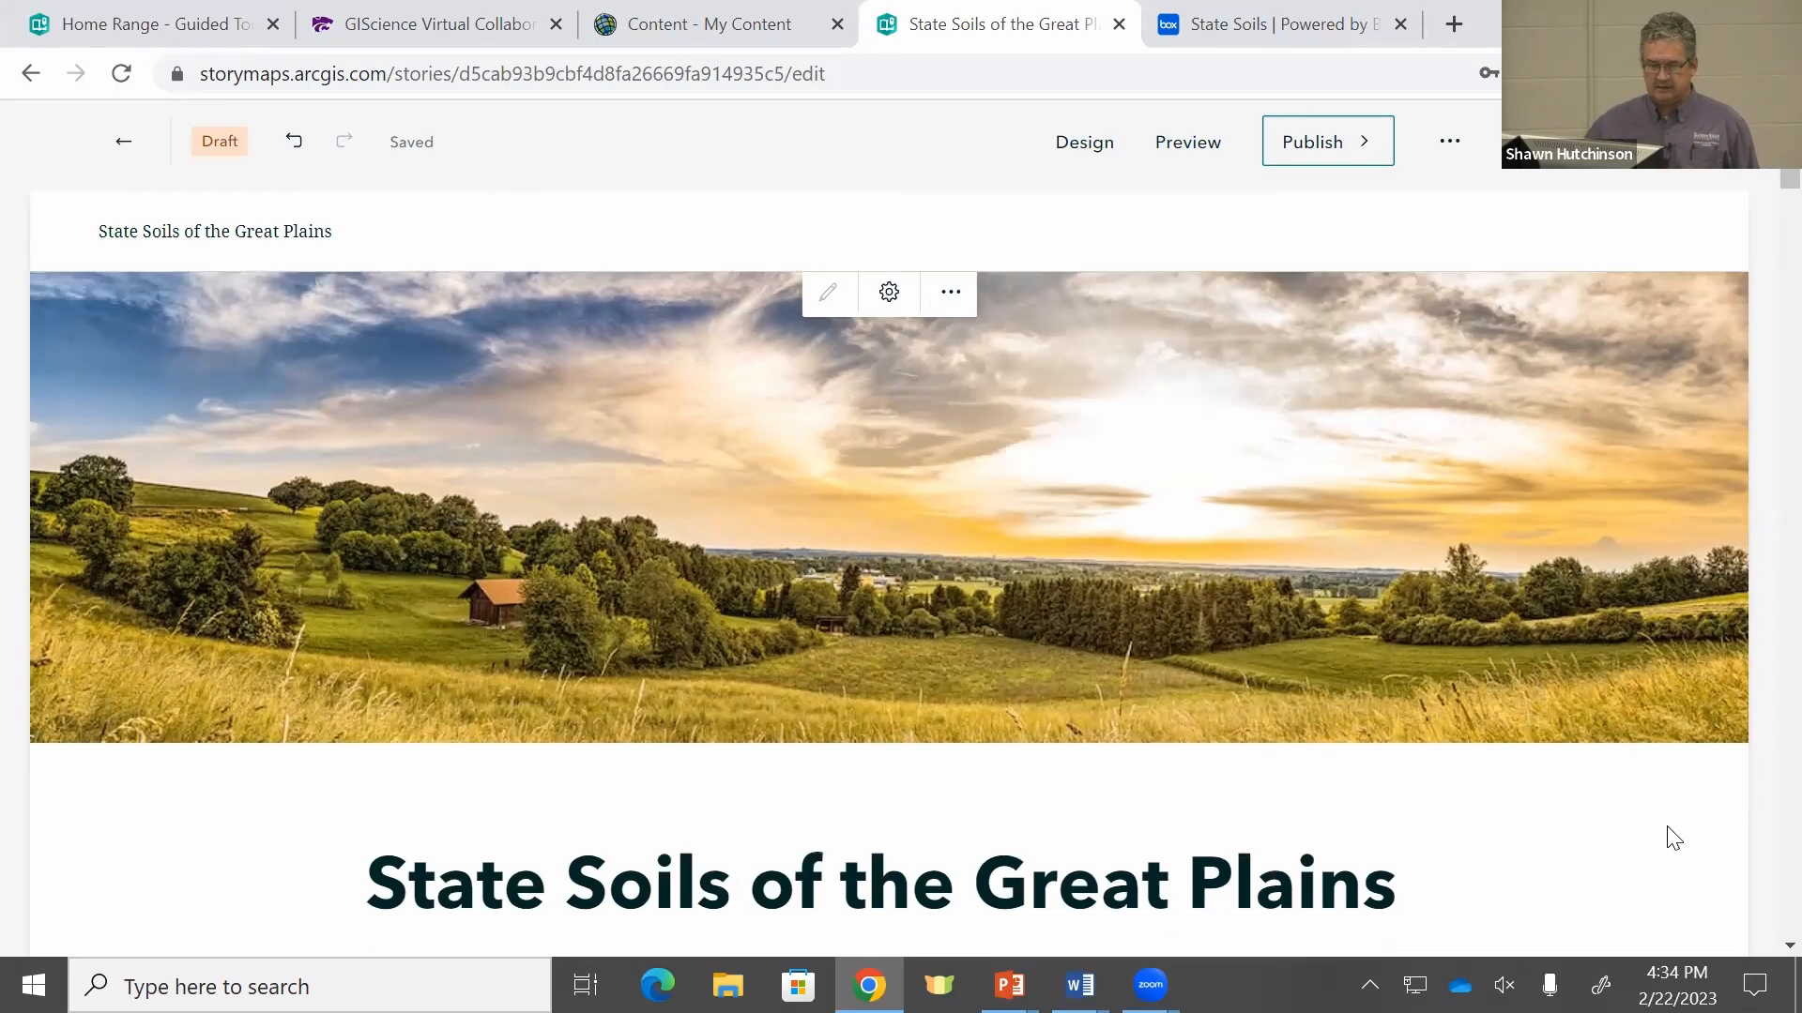
scroll(1644, 760, down, 5)
scroll(1640, 764, up, 15)
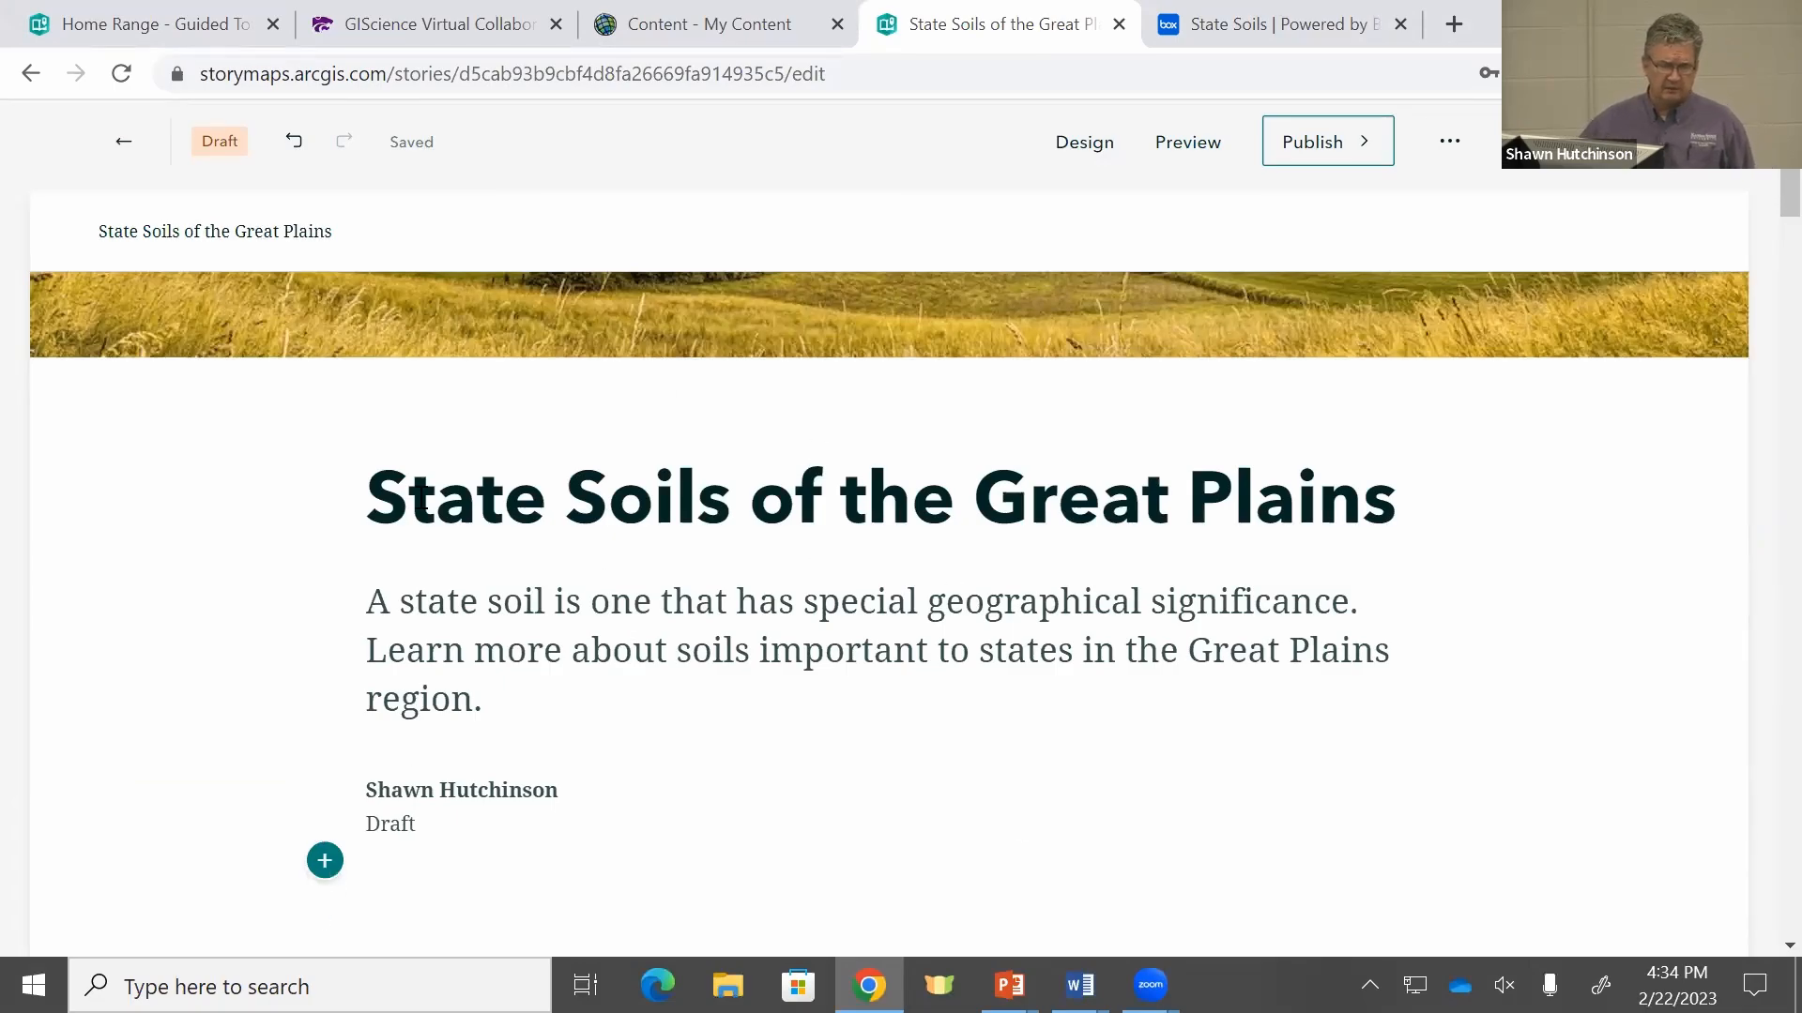
click(325, 861)
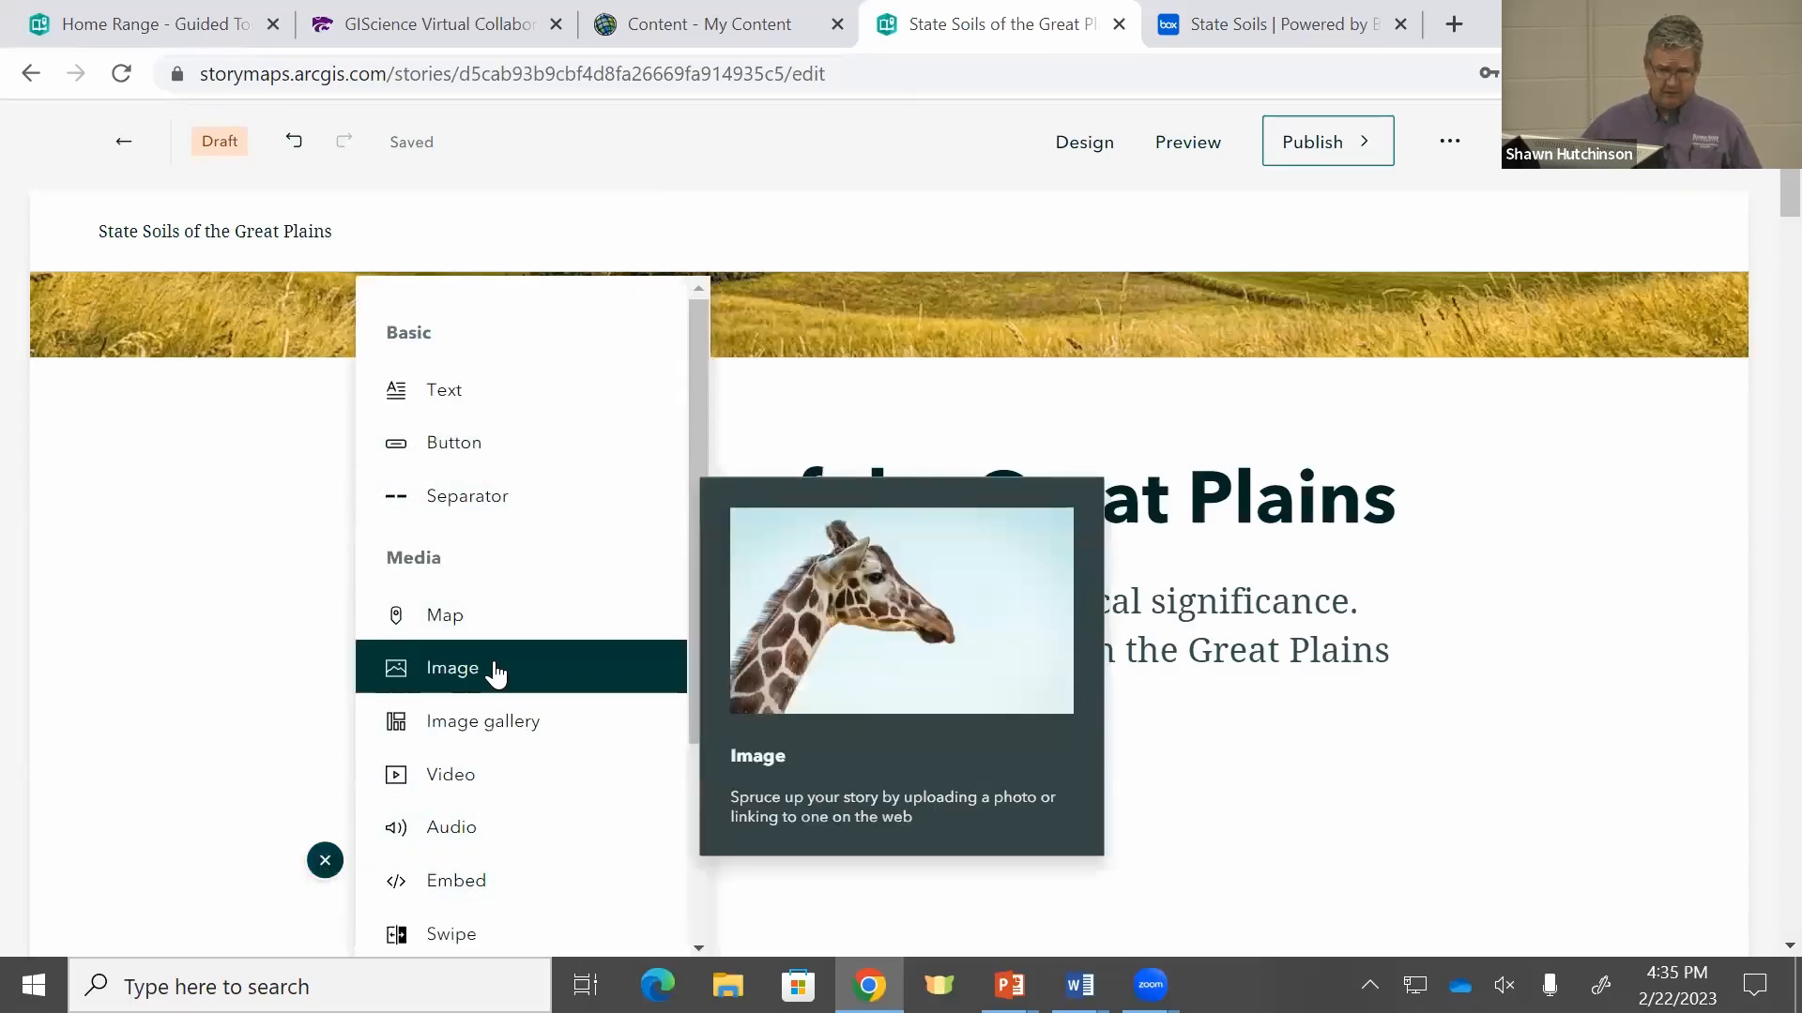
click(494, 672)
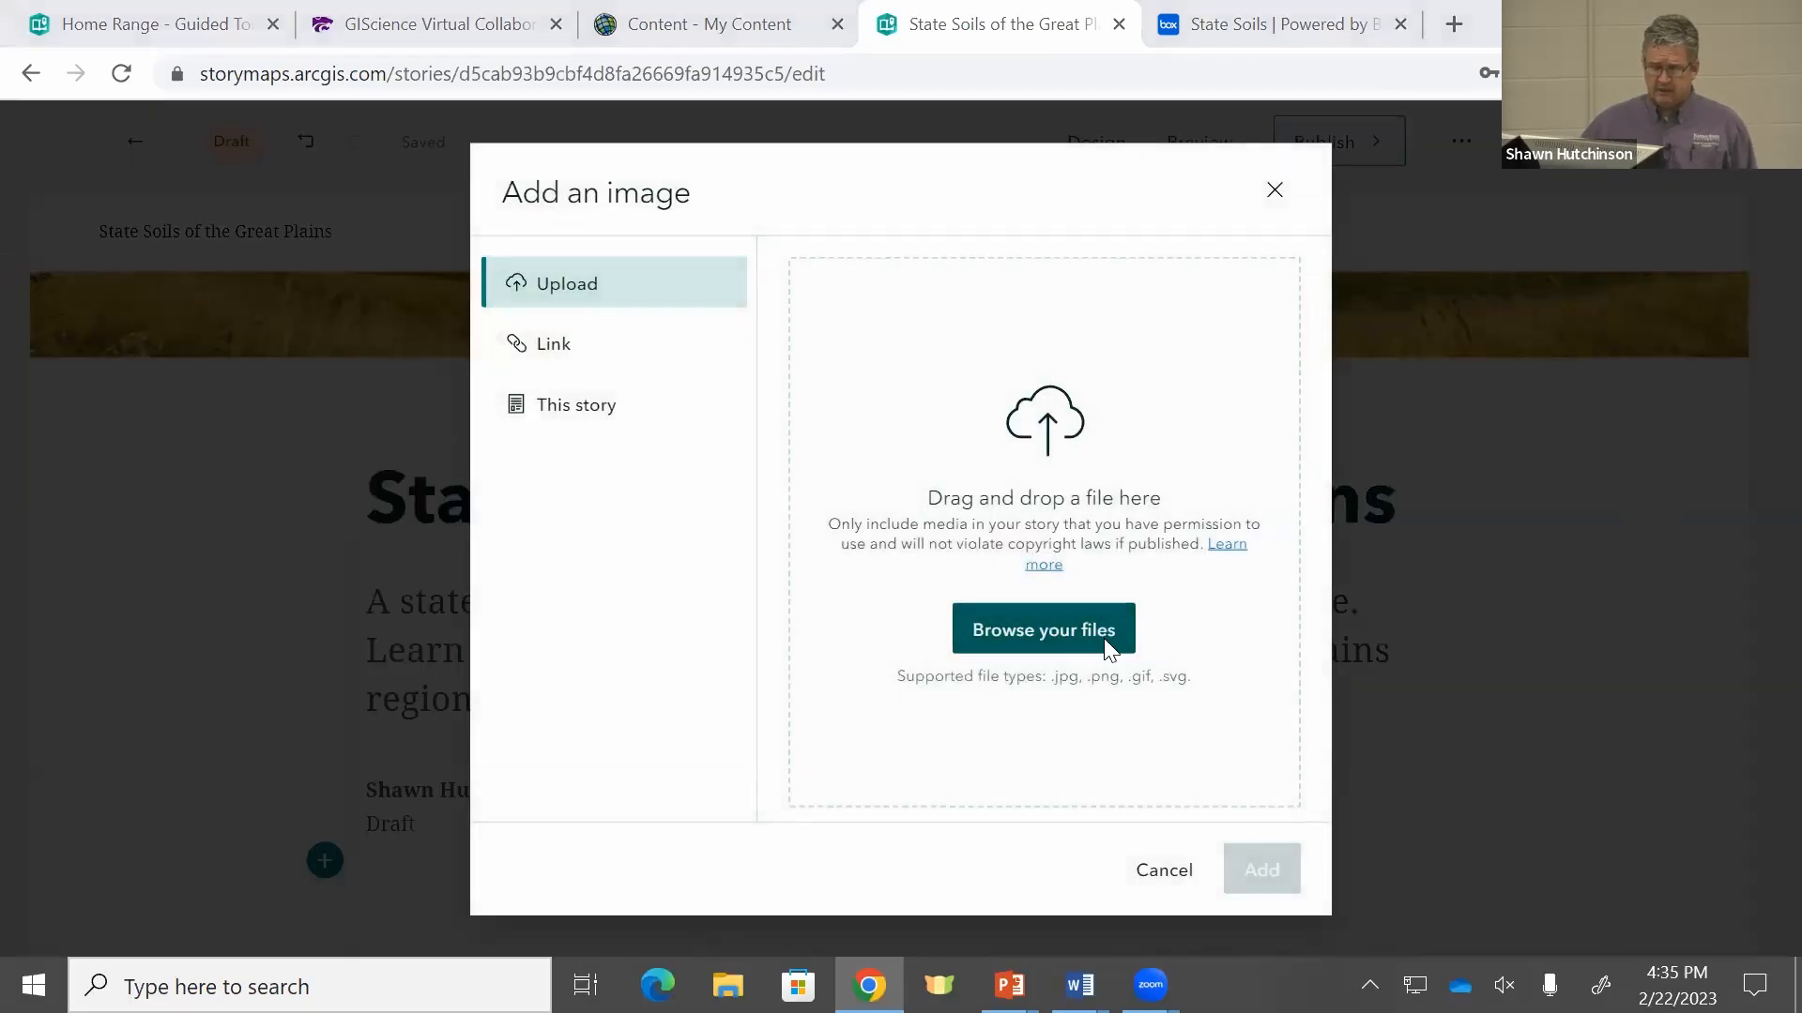
click(1104, 638)
scroll(727, 359, down, 5)
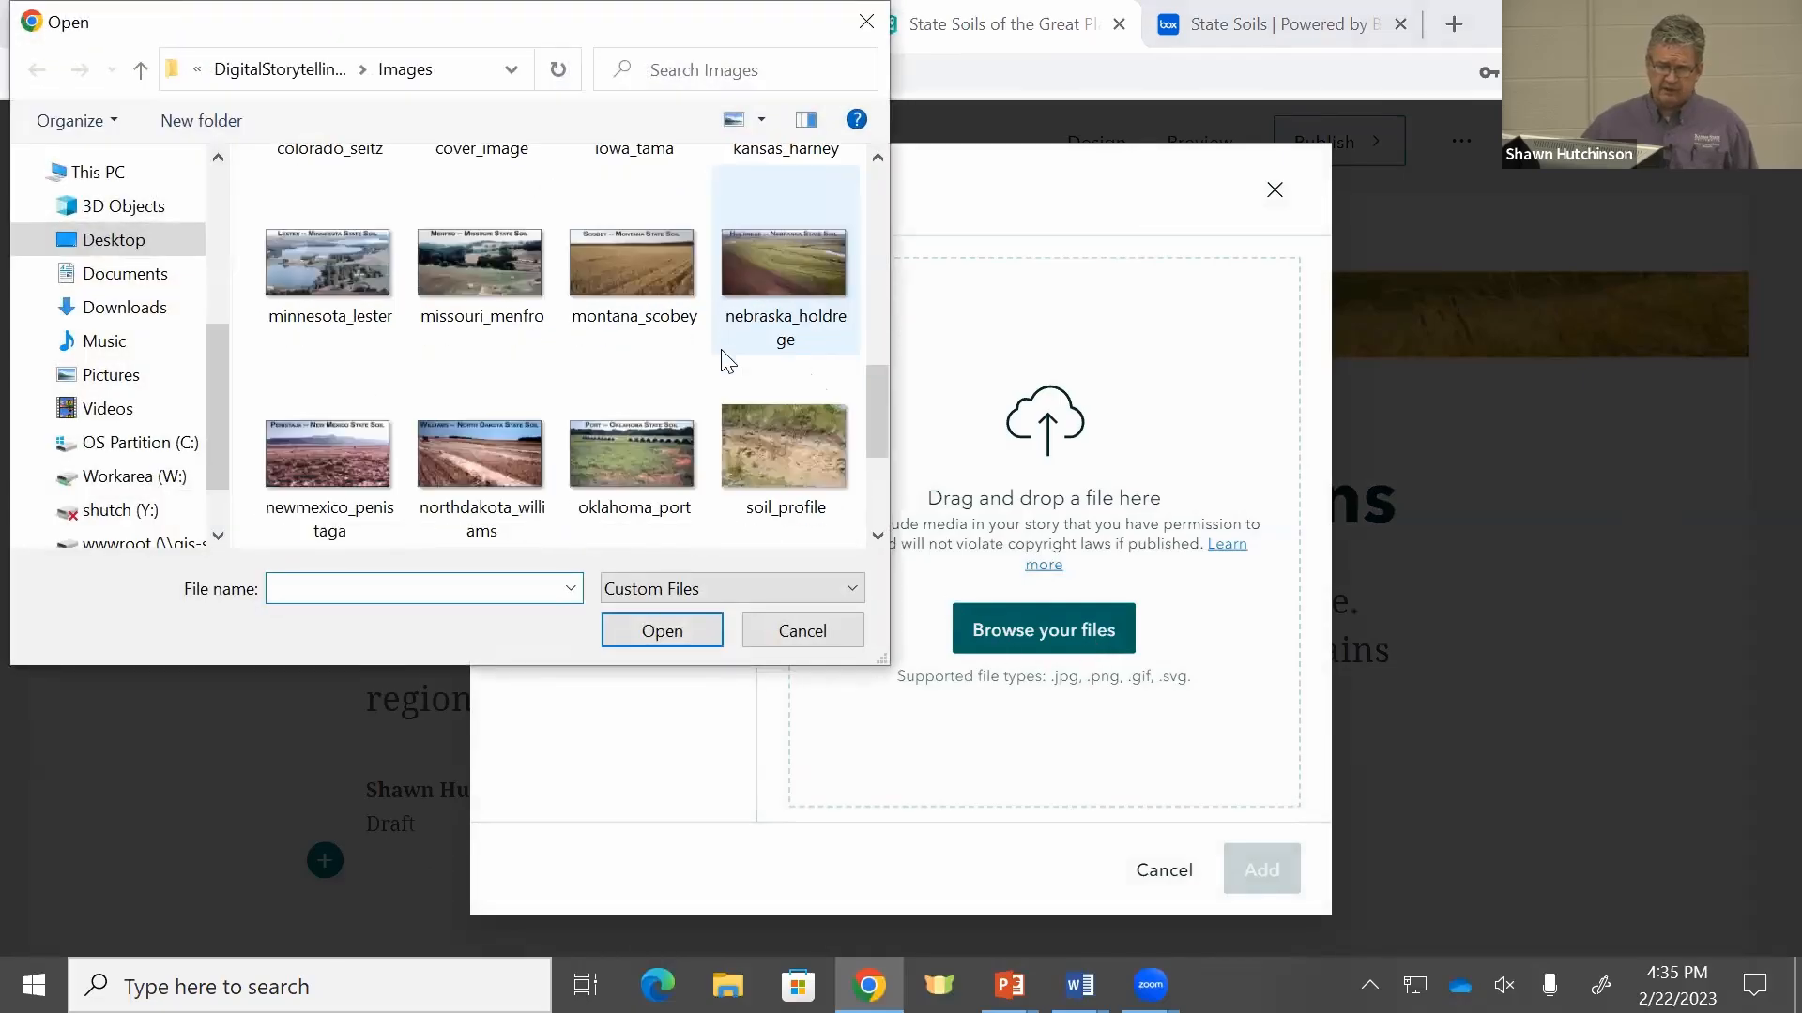
scroll(728, 360, down, 1)
click(786, 251)
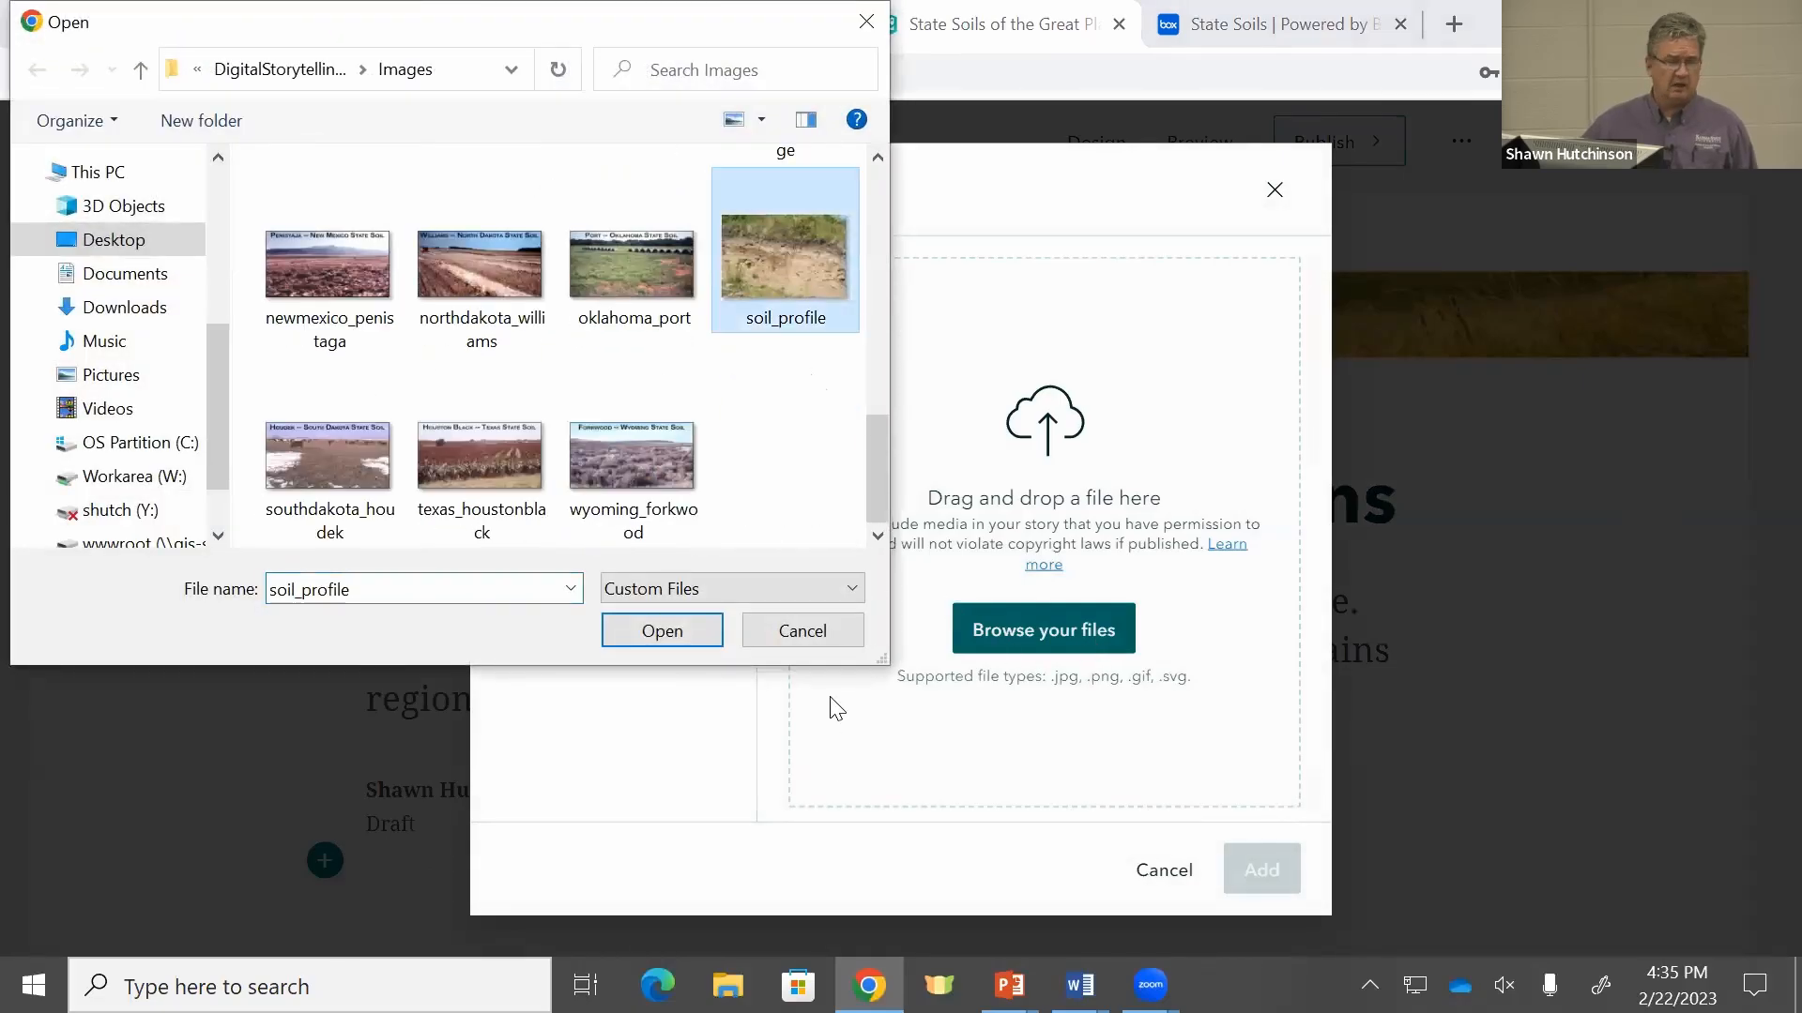
click(656, 626)
click(1262, 873)
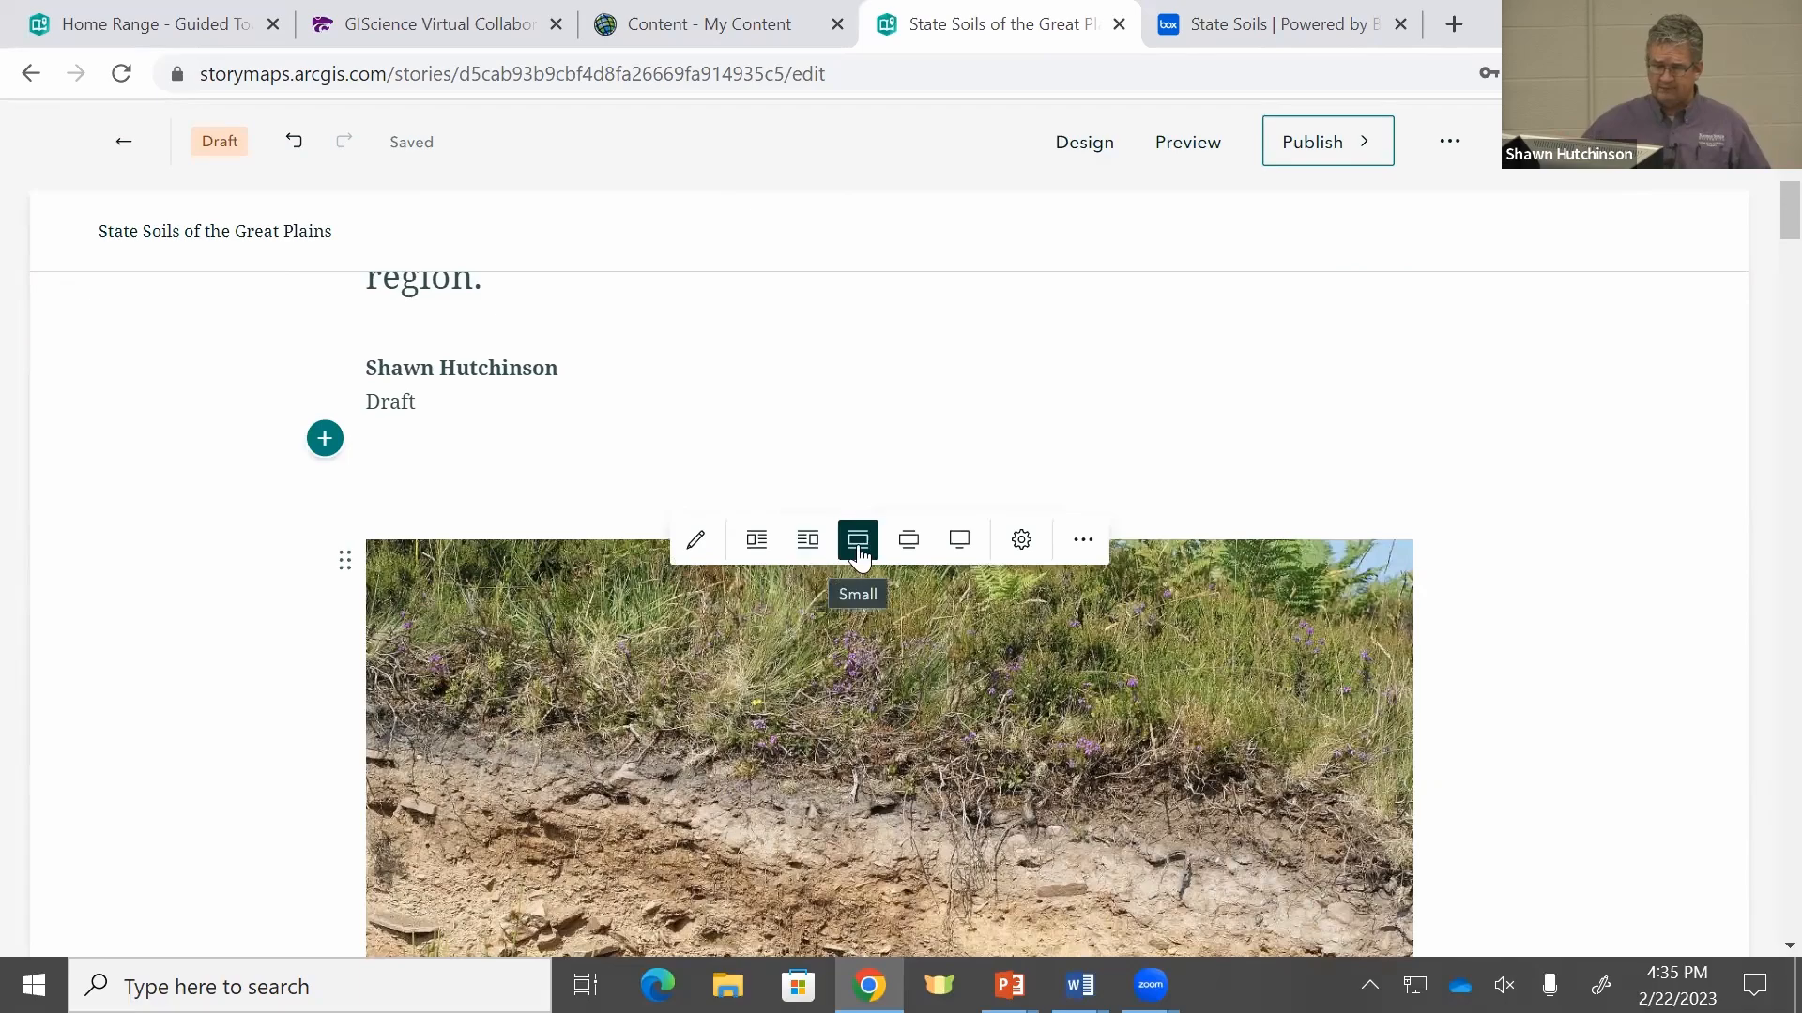
Step: Try the soil profile image at the two wider display sizes and set it back to Small
click(909, 552)
scroll(948, 568, down, 6)
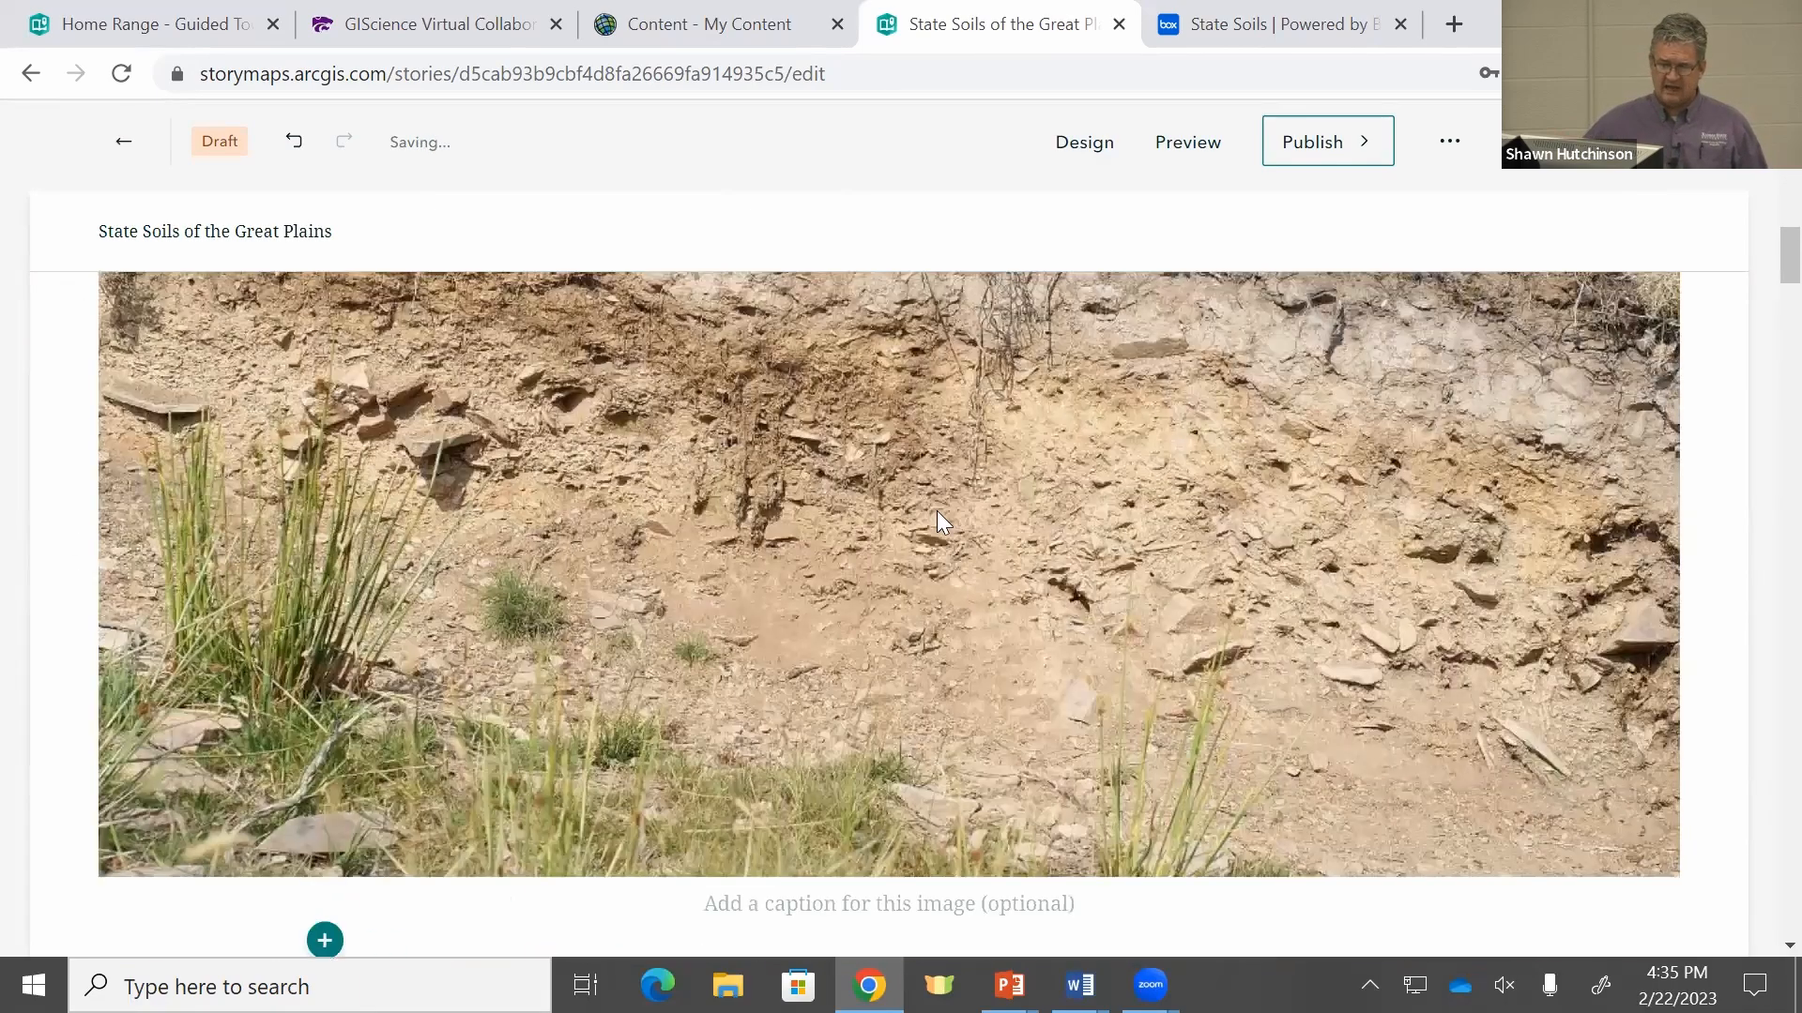
scroll(937, 512, up, 6)
scroll(964, 692, up, 2)
click(963, 681)
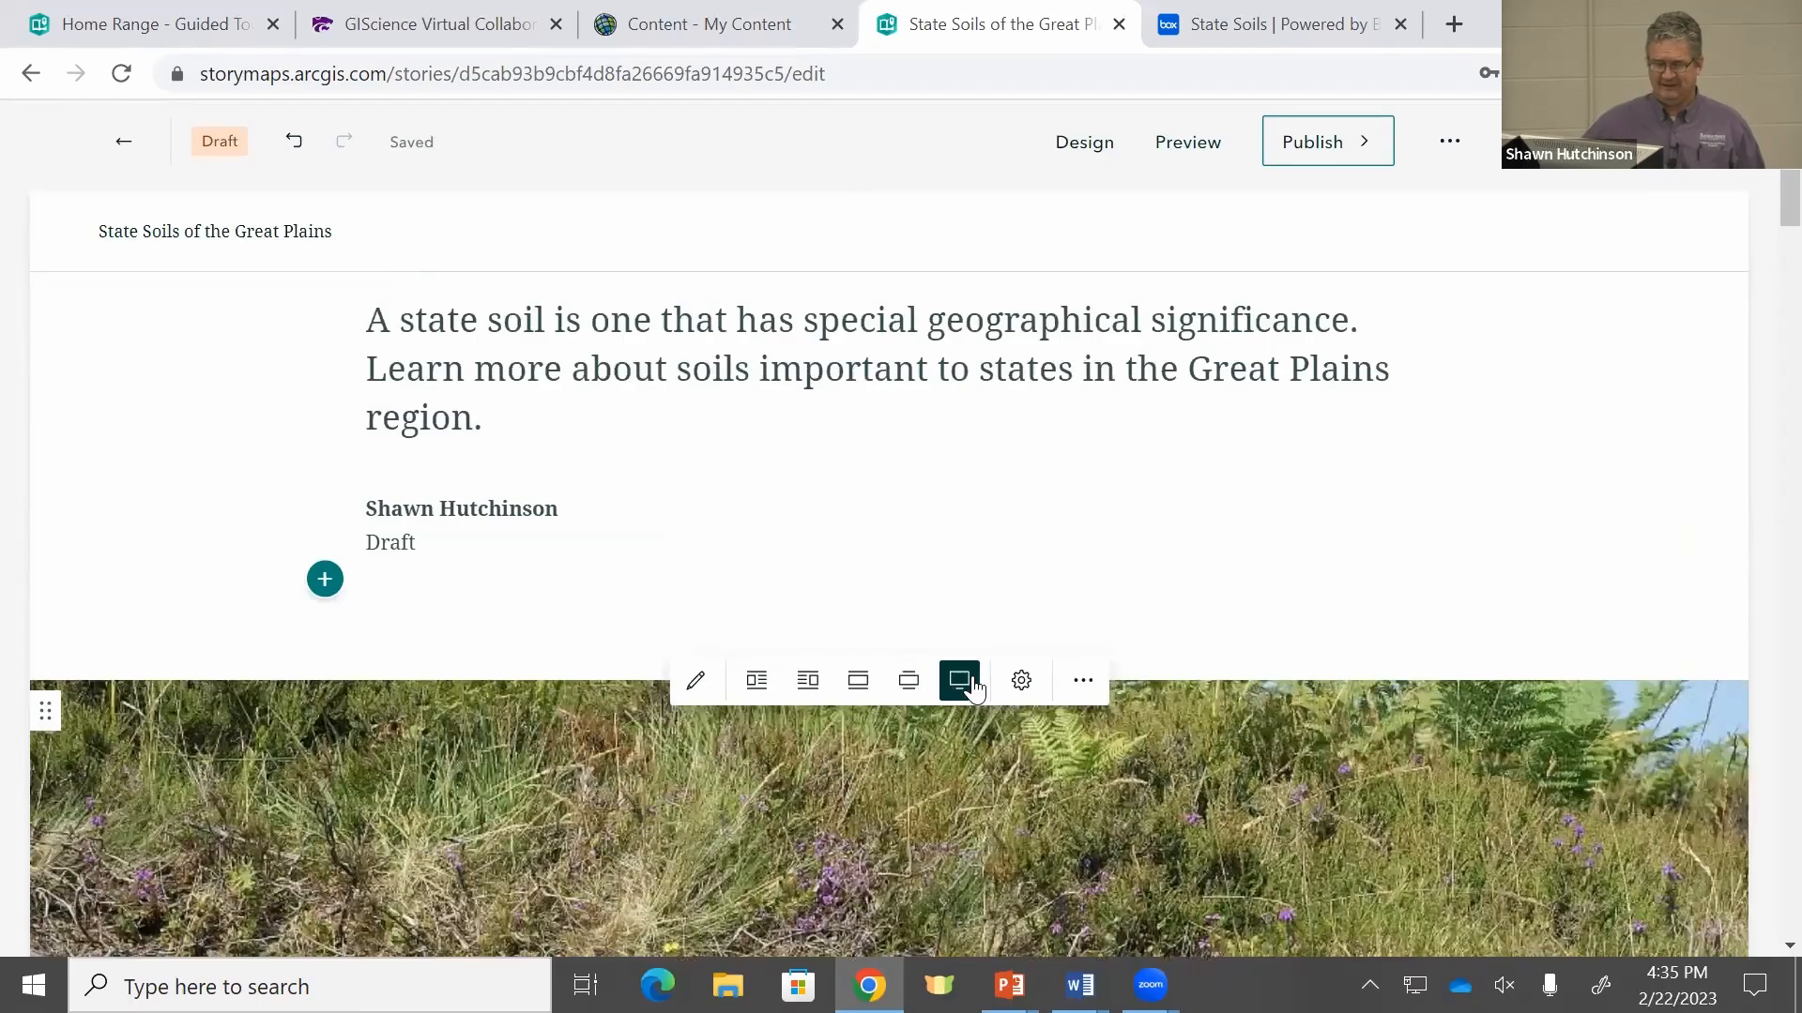
scroll(979, 651, down, 3)
scroll(981, 651, up, 5)
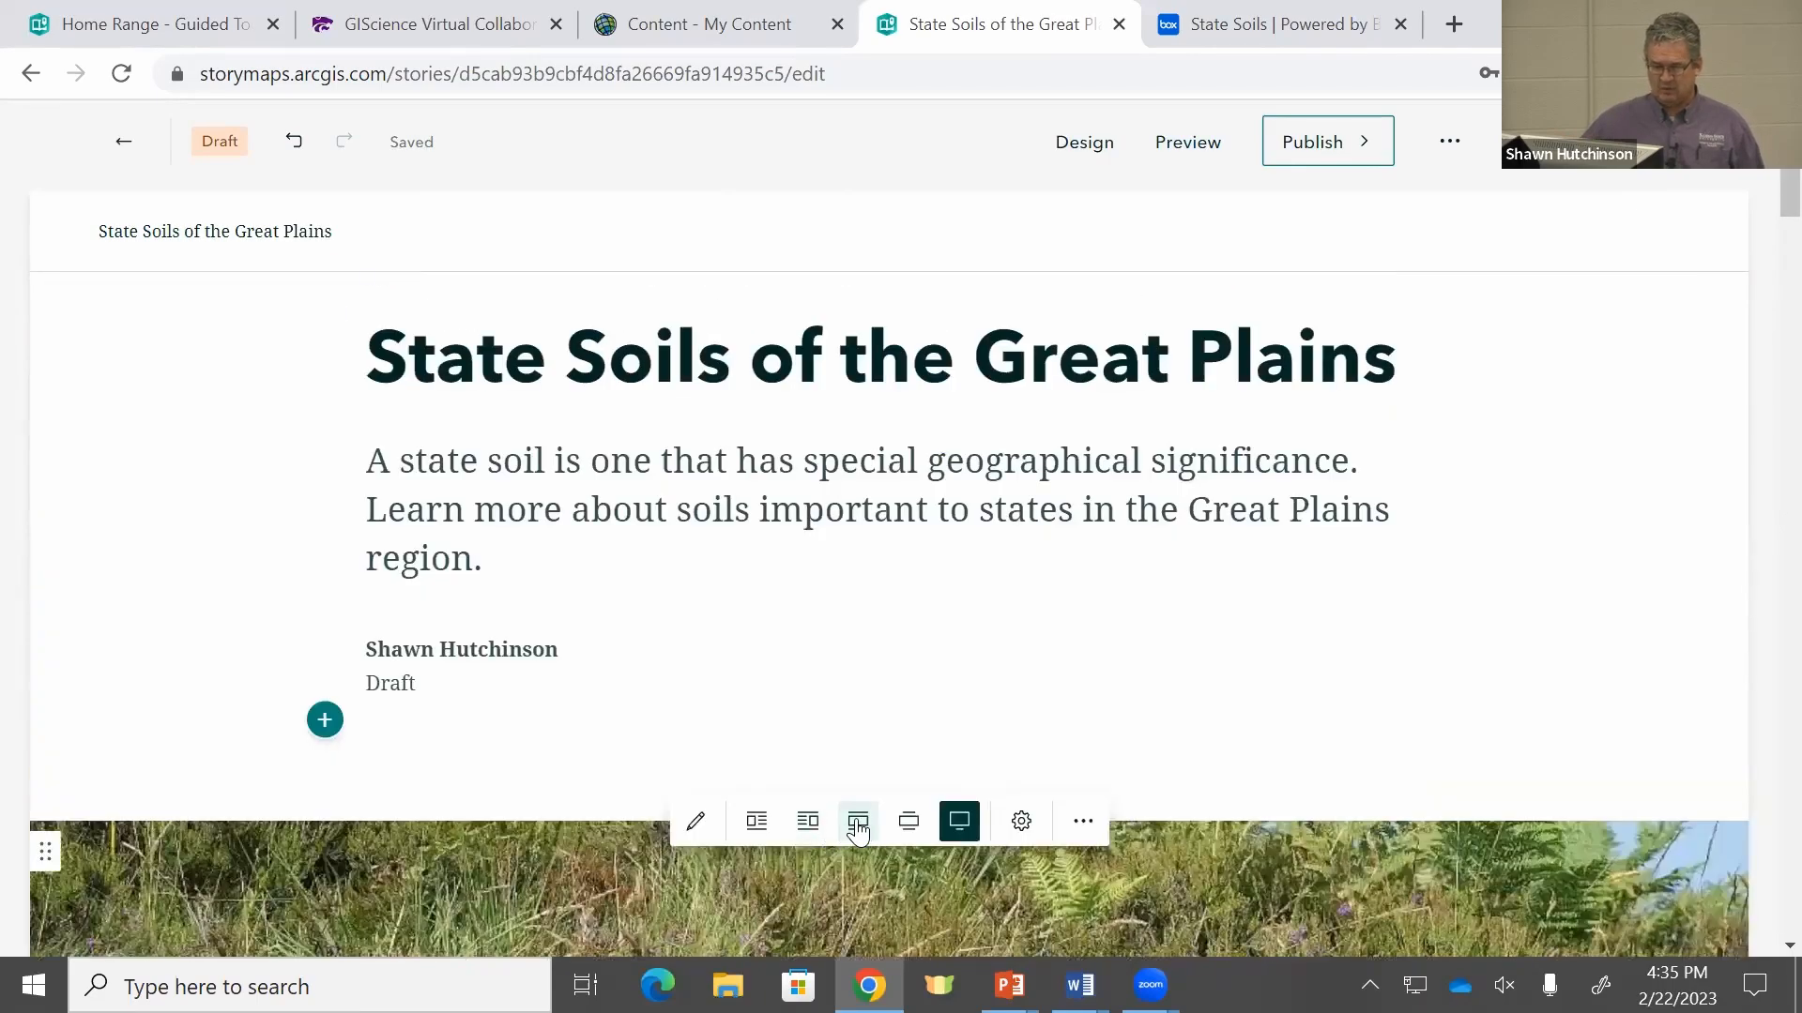
click(858, 821)
Step: Caption the soil profile image "Here is a cool soil!"
scroll(1229, 750, down, 5)
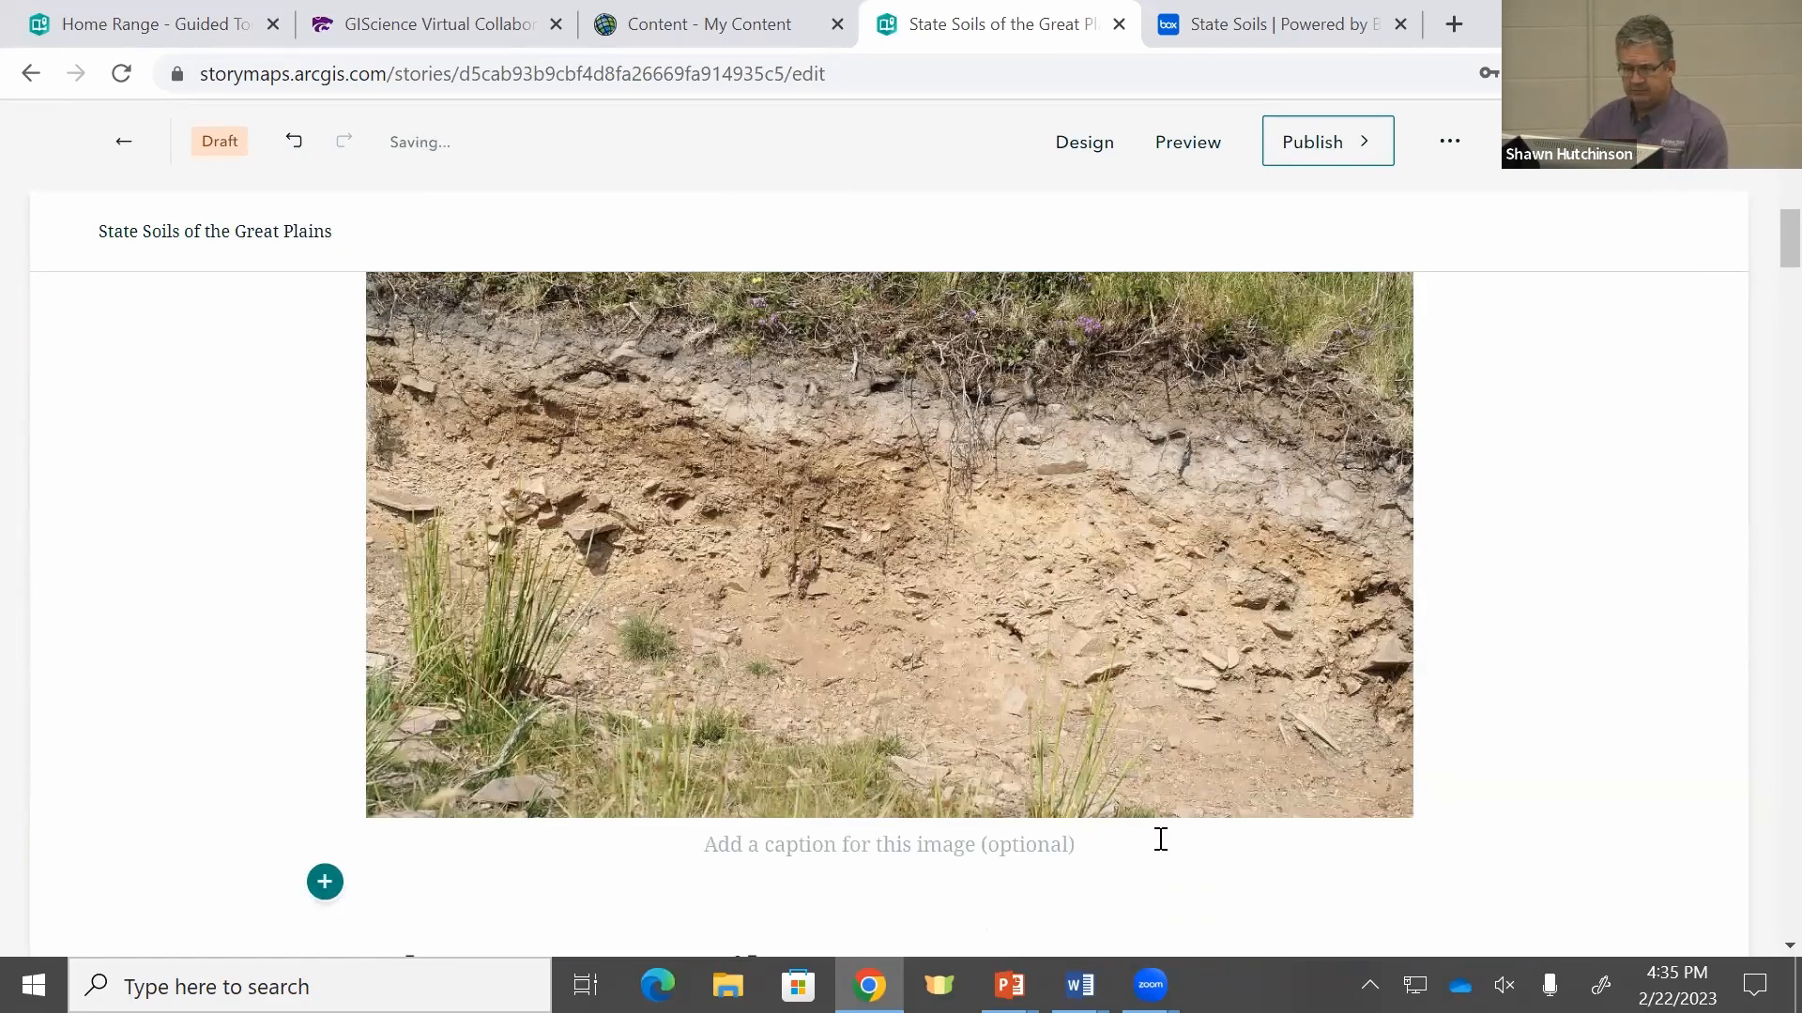
click(998, 850)
text(Here)
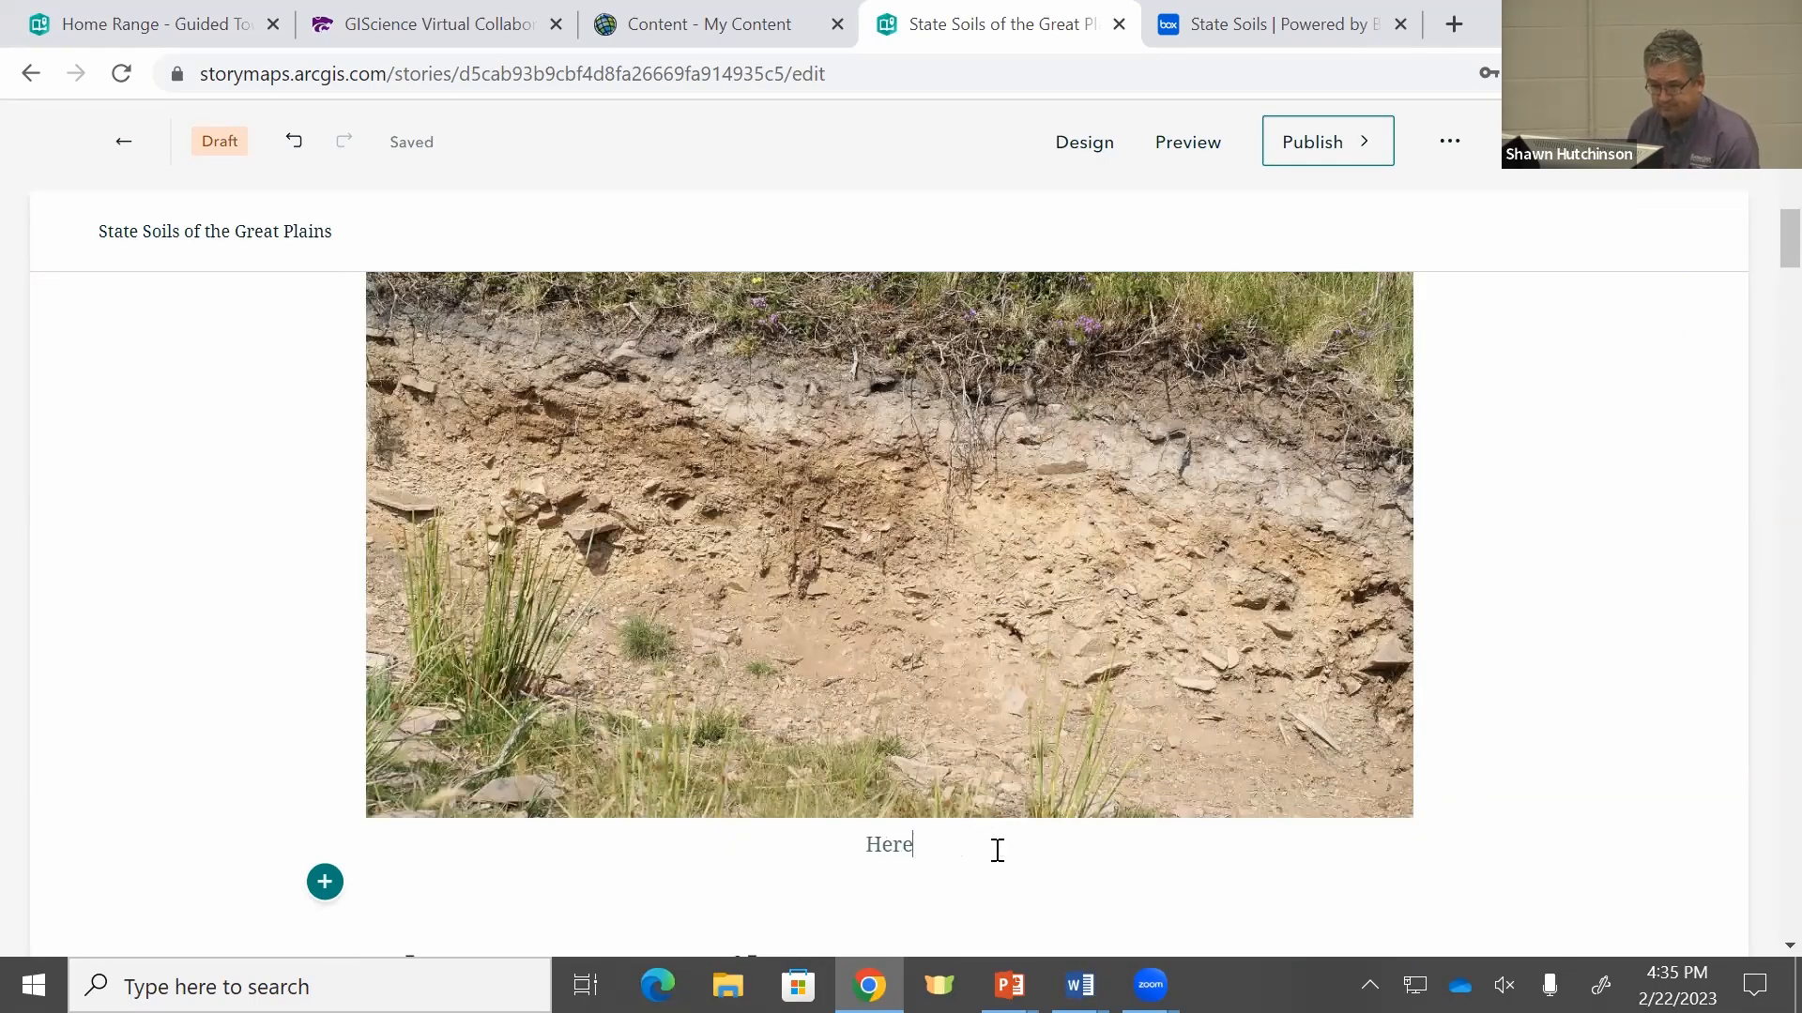
text( is a cool )
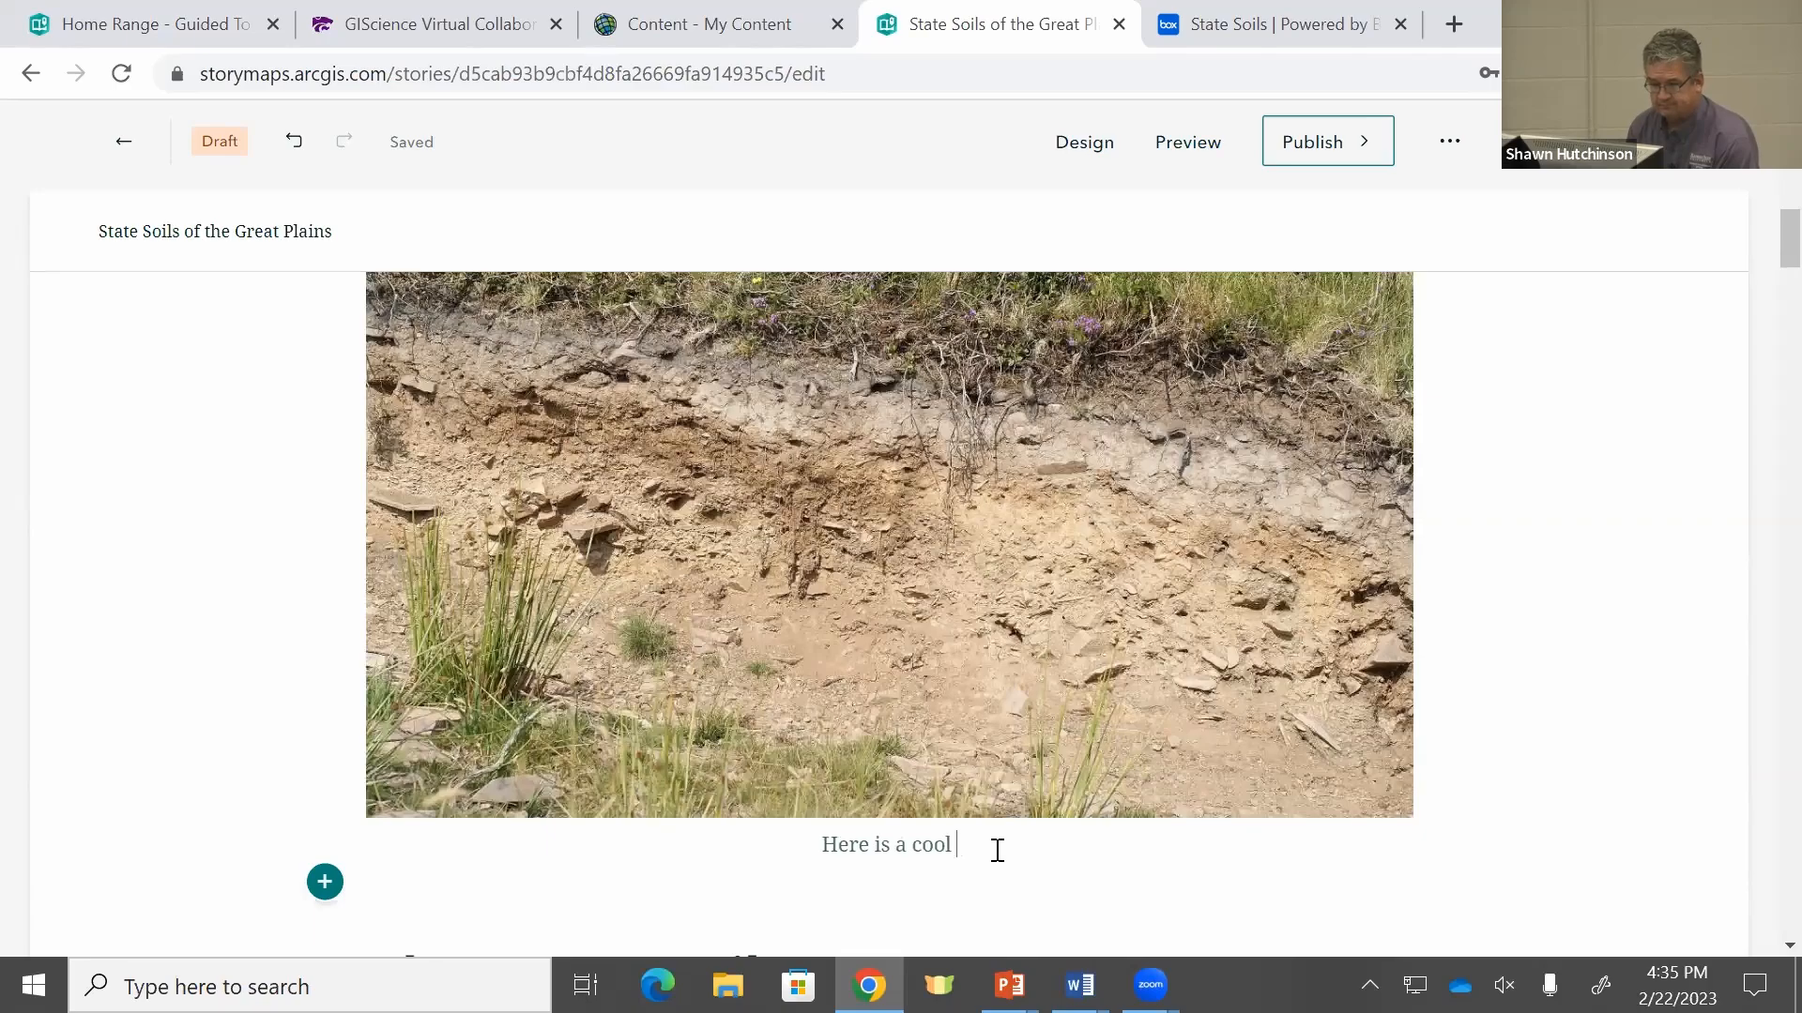
text(soil!)
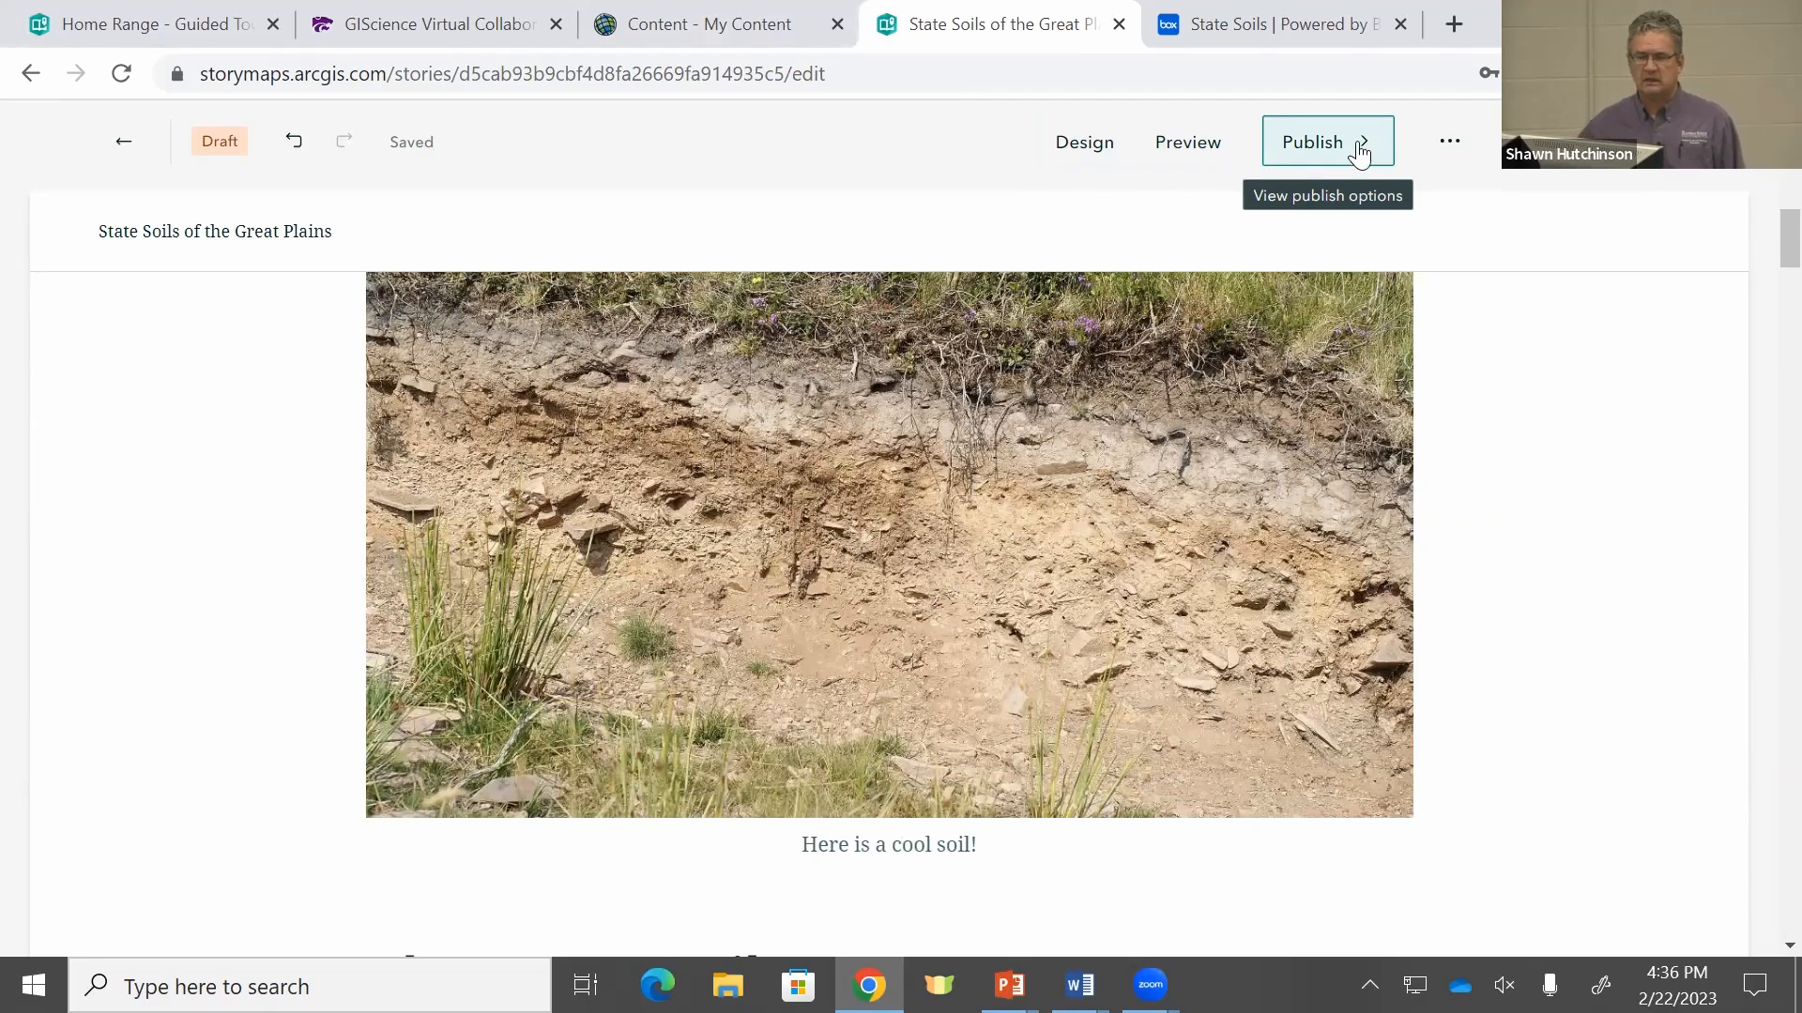
Step: Open the story's publish options and review its story card and sharing settings
scroll(1477, 469, up, 5)
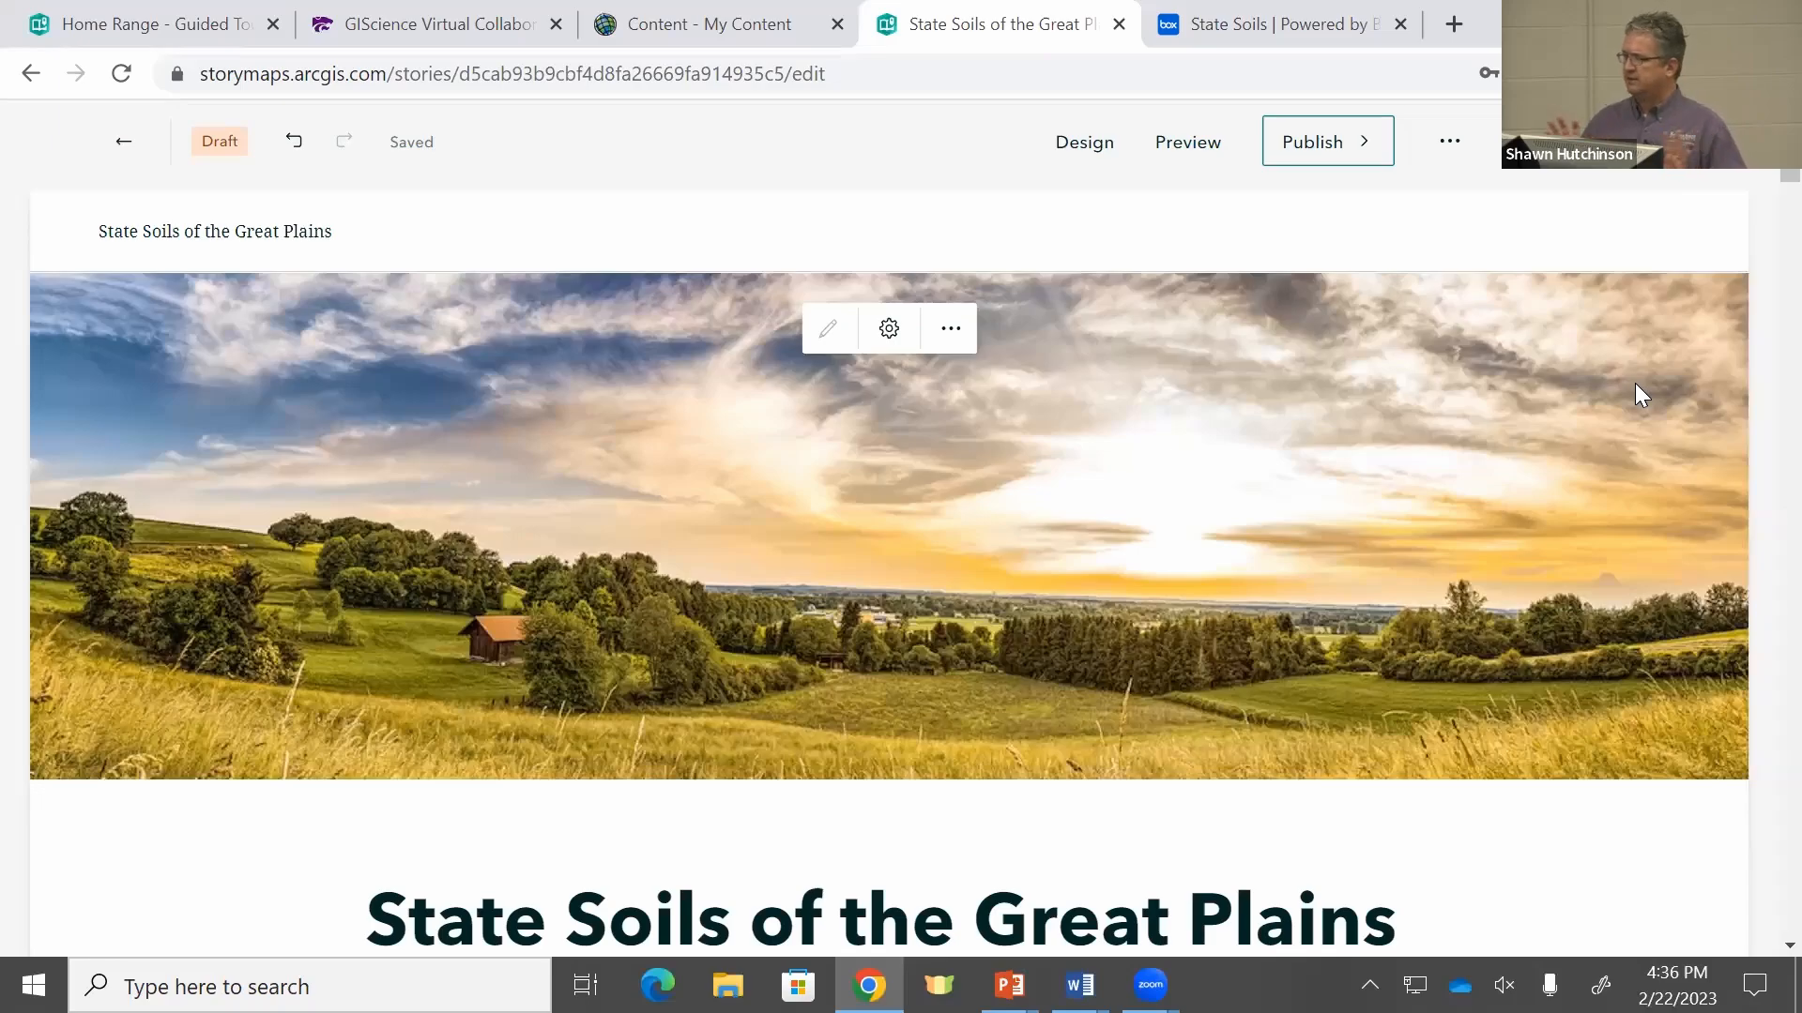
click(1336, 145)
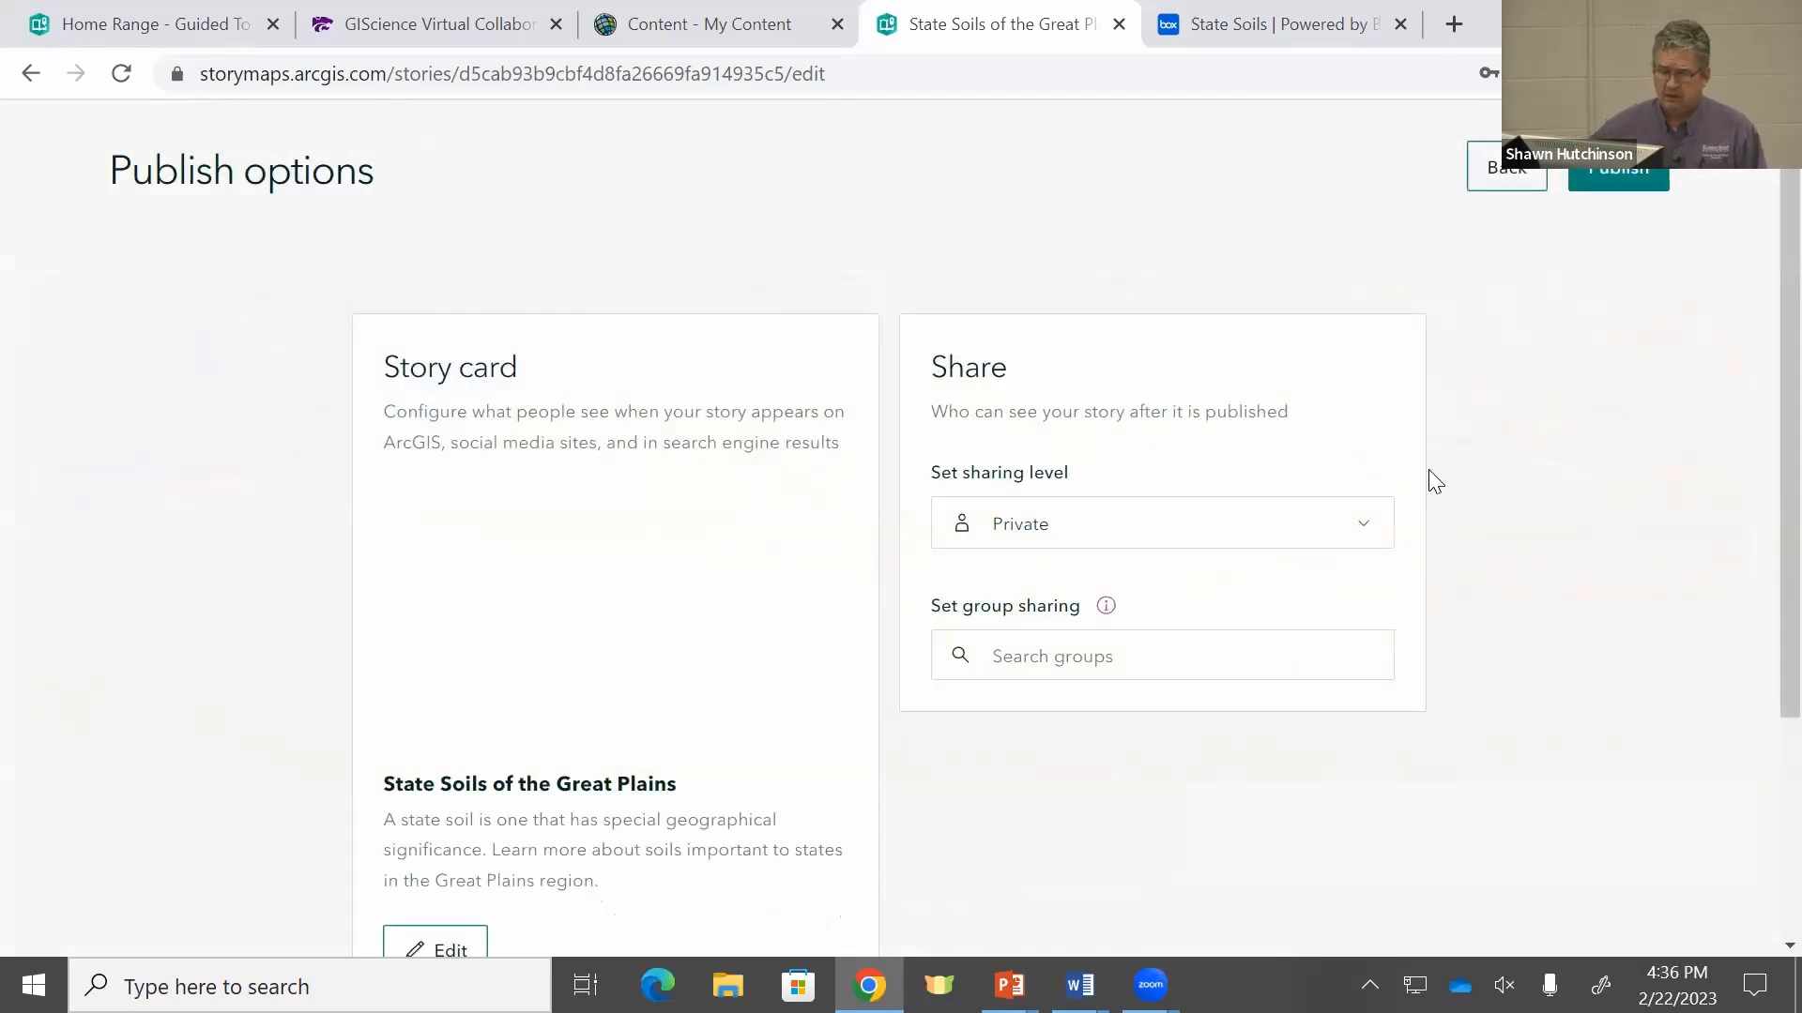
scroll(1422, 497, down, 1)
scroll(1309, 807, up, 1)
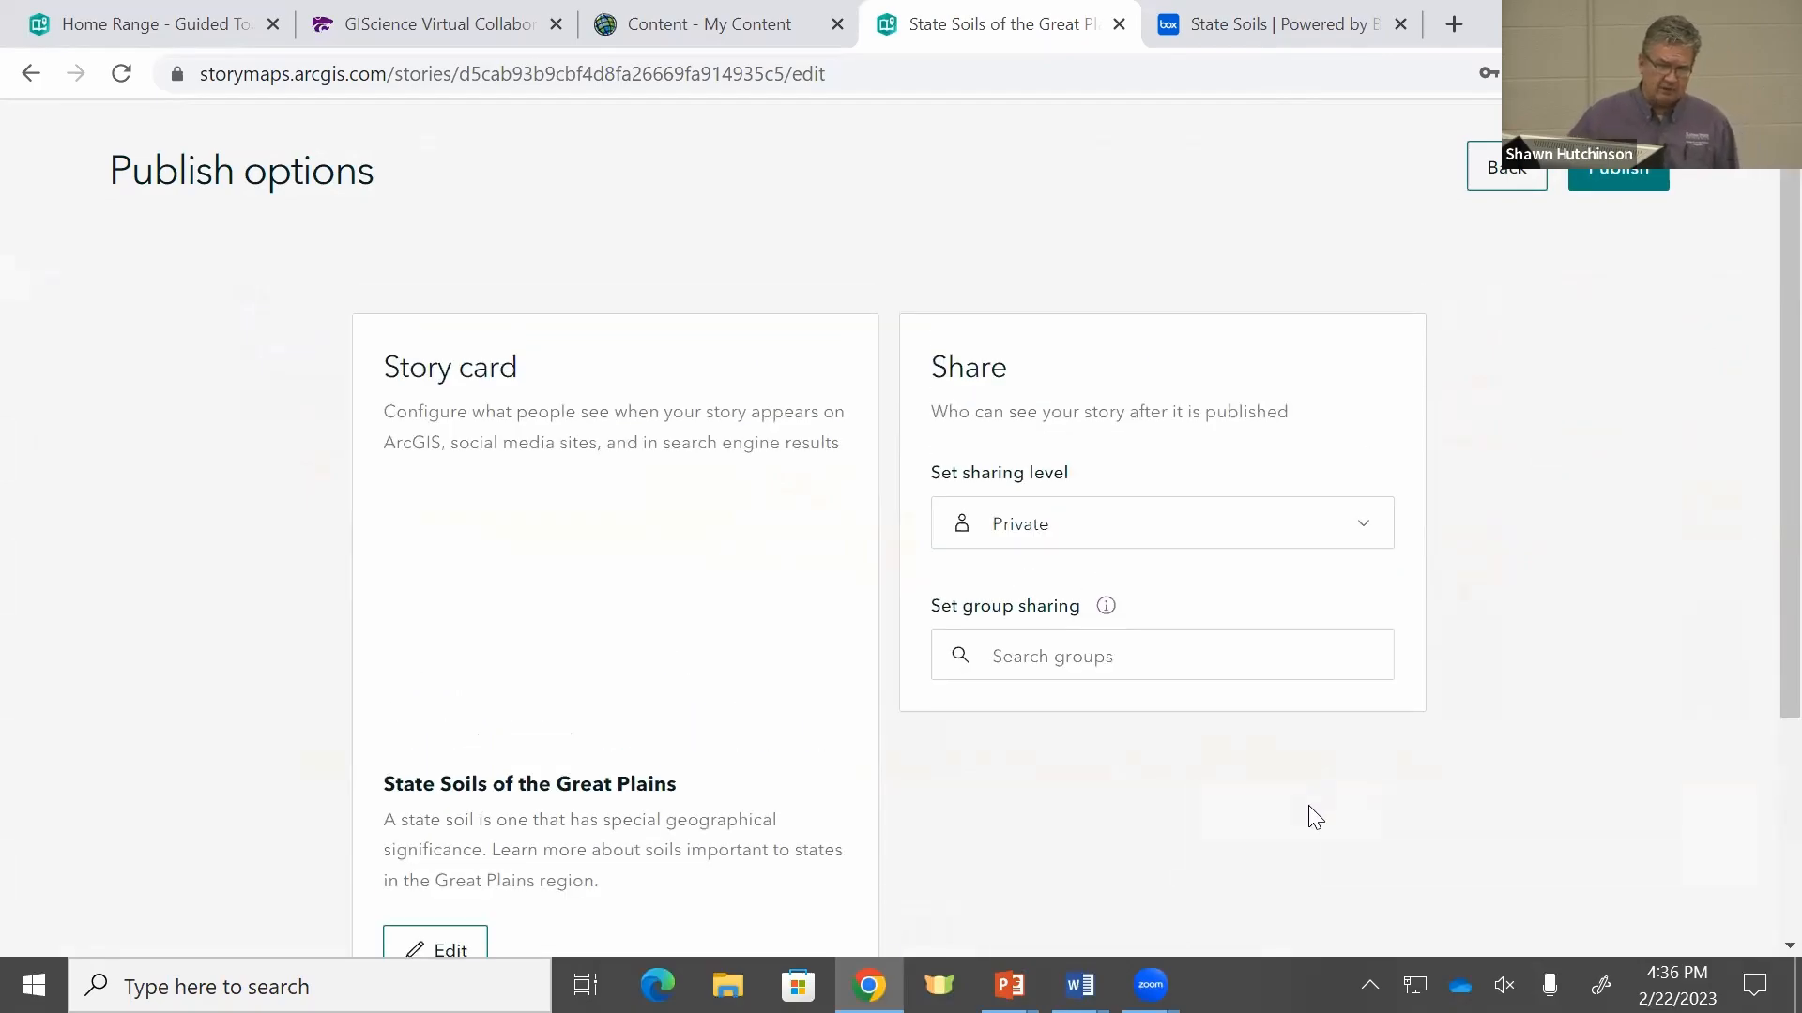
scroll(1308, 798, down, 1)
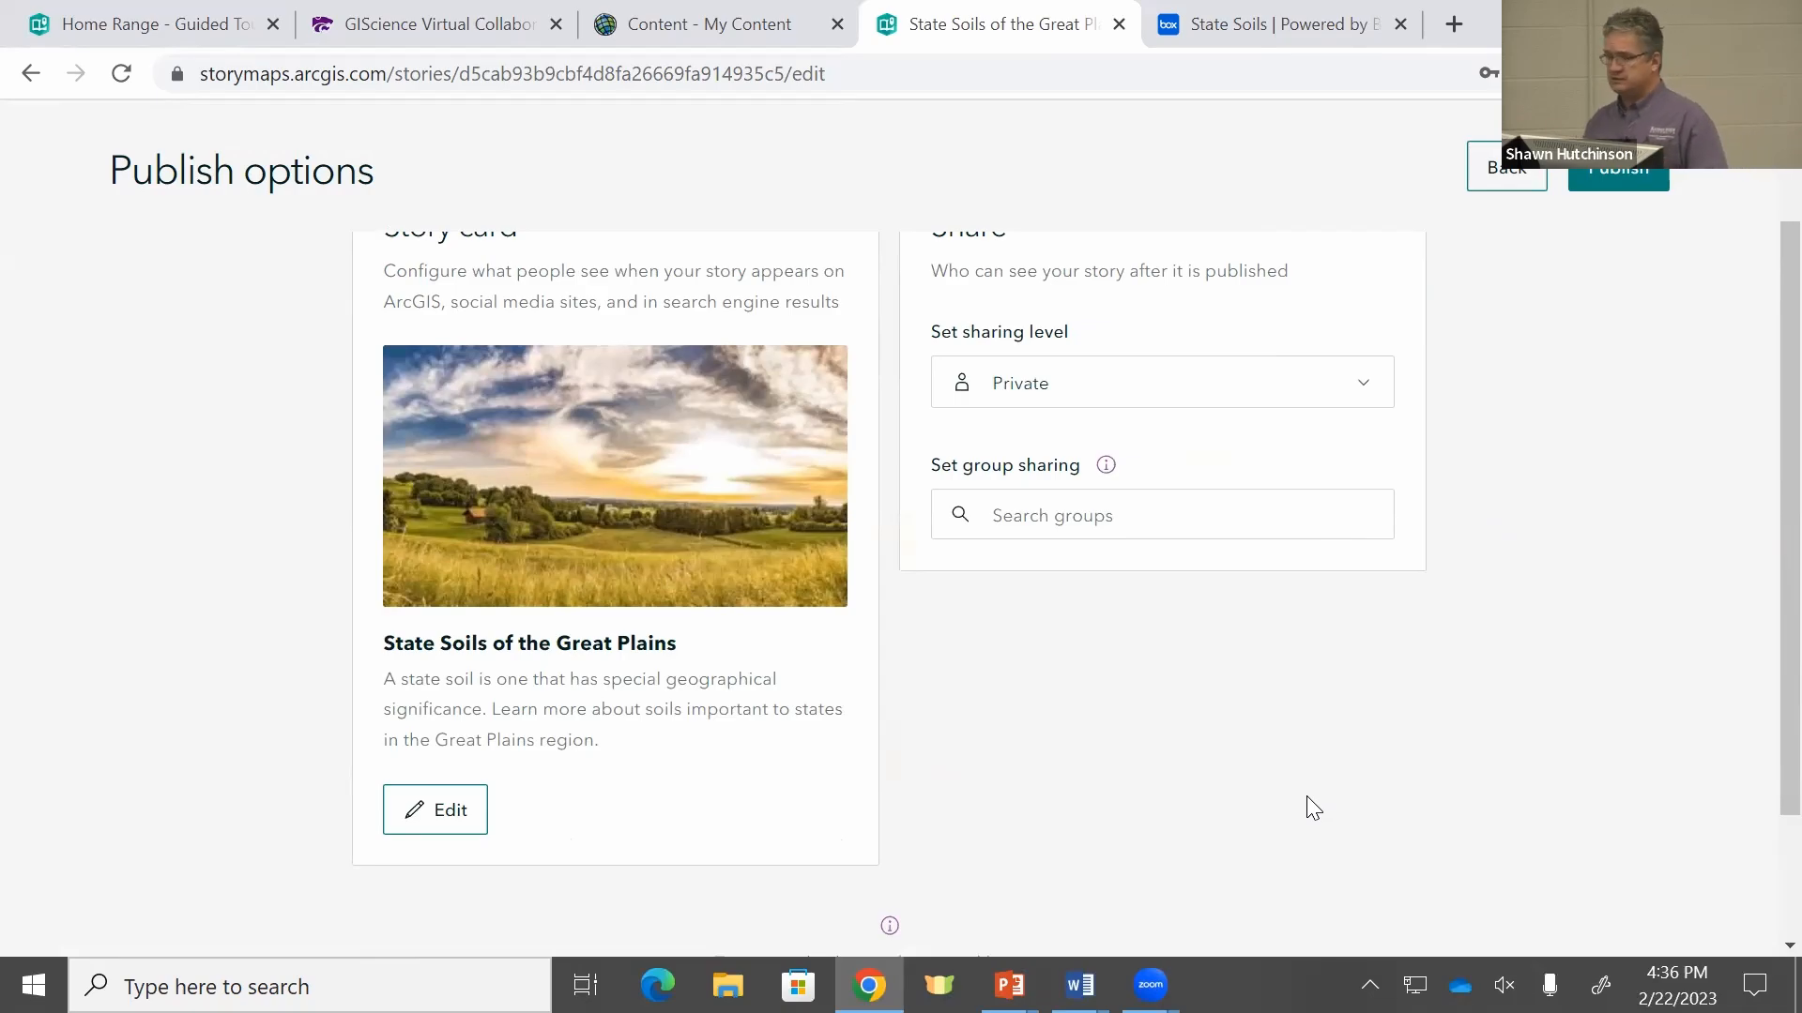
scroll(749, 634, up, 2)
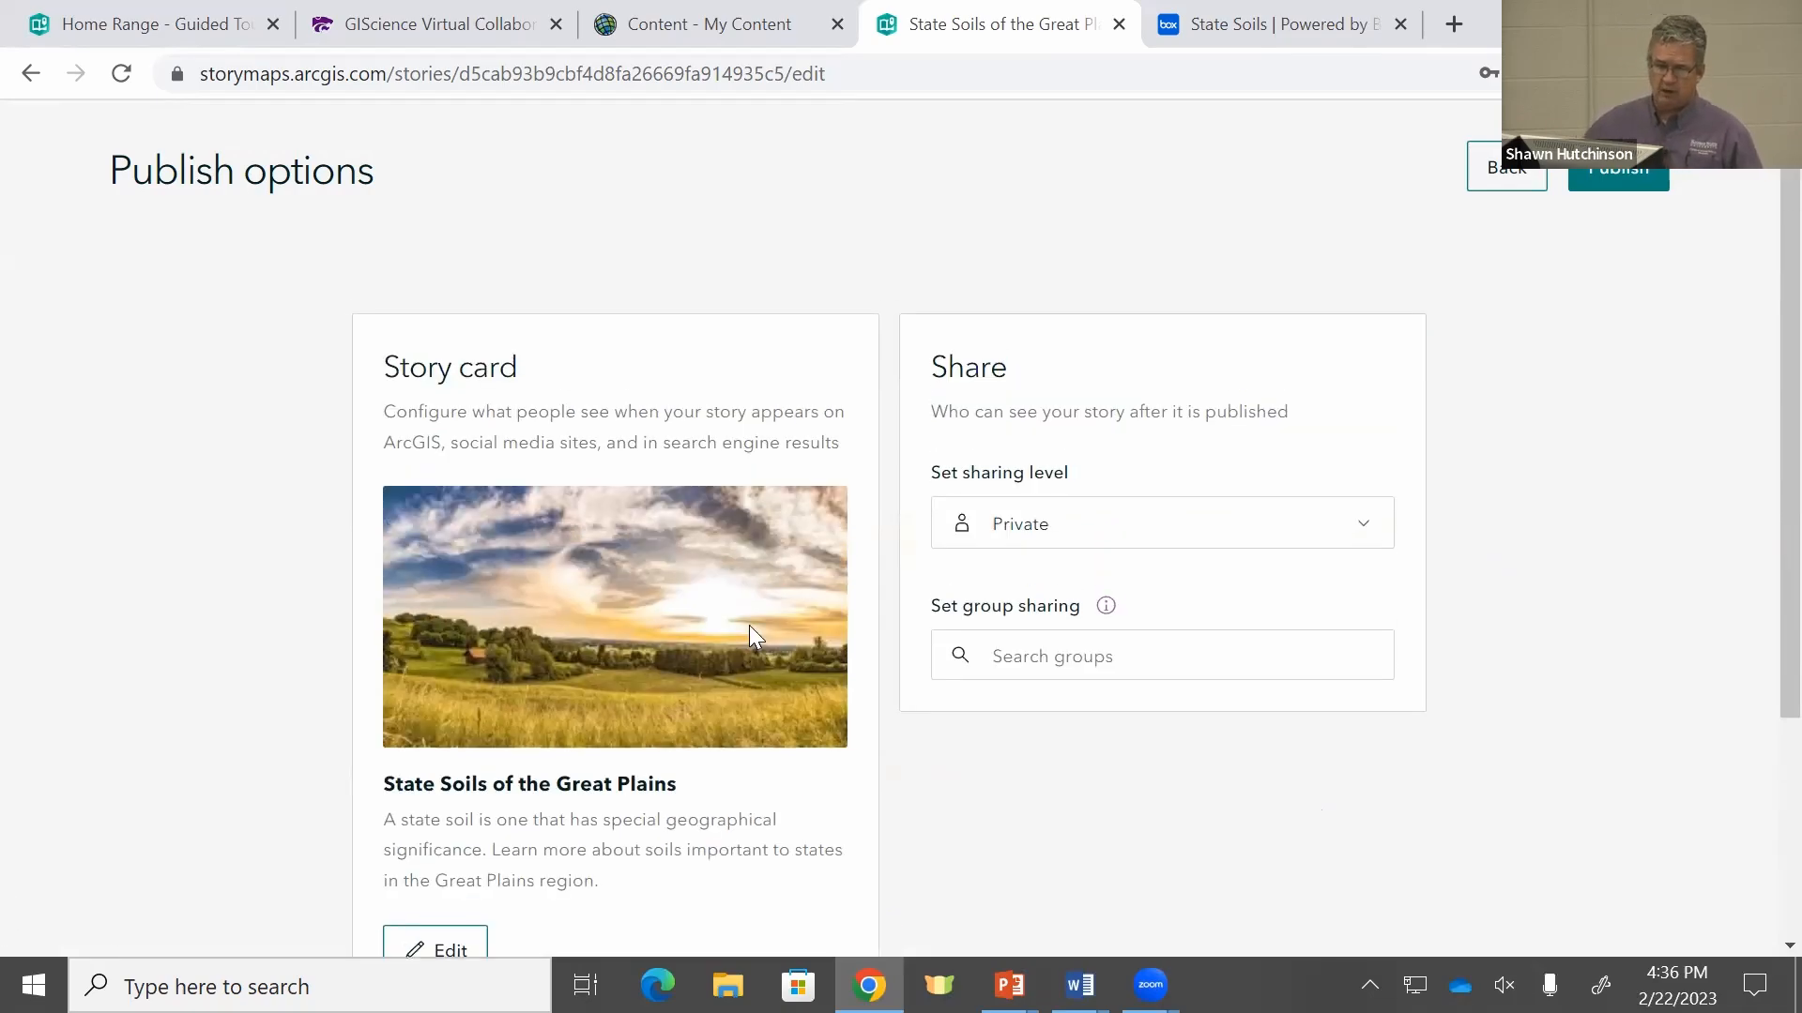
Step: Set the story's sharing level to Organization and publish the story
scroll(743, 601, down, 2)
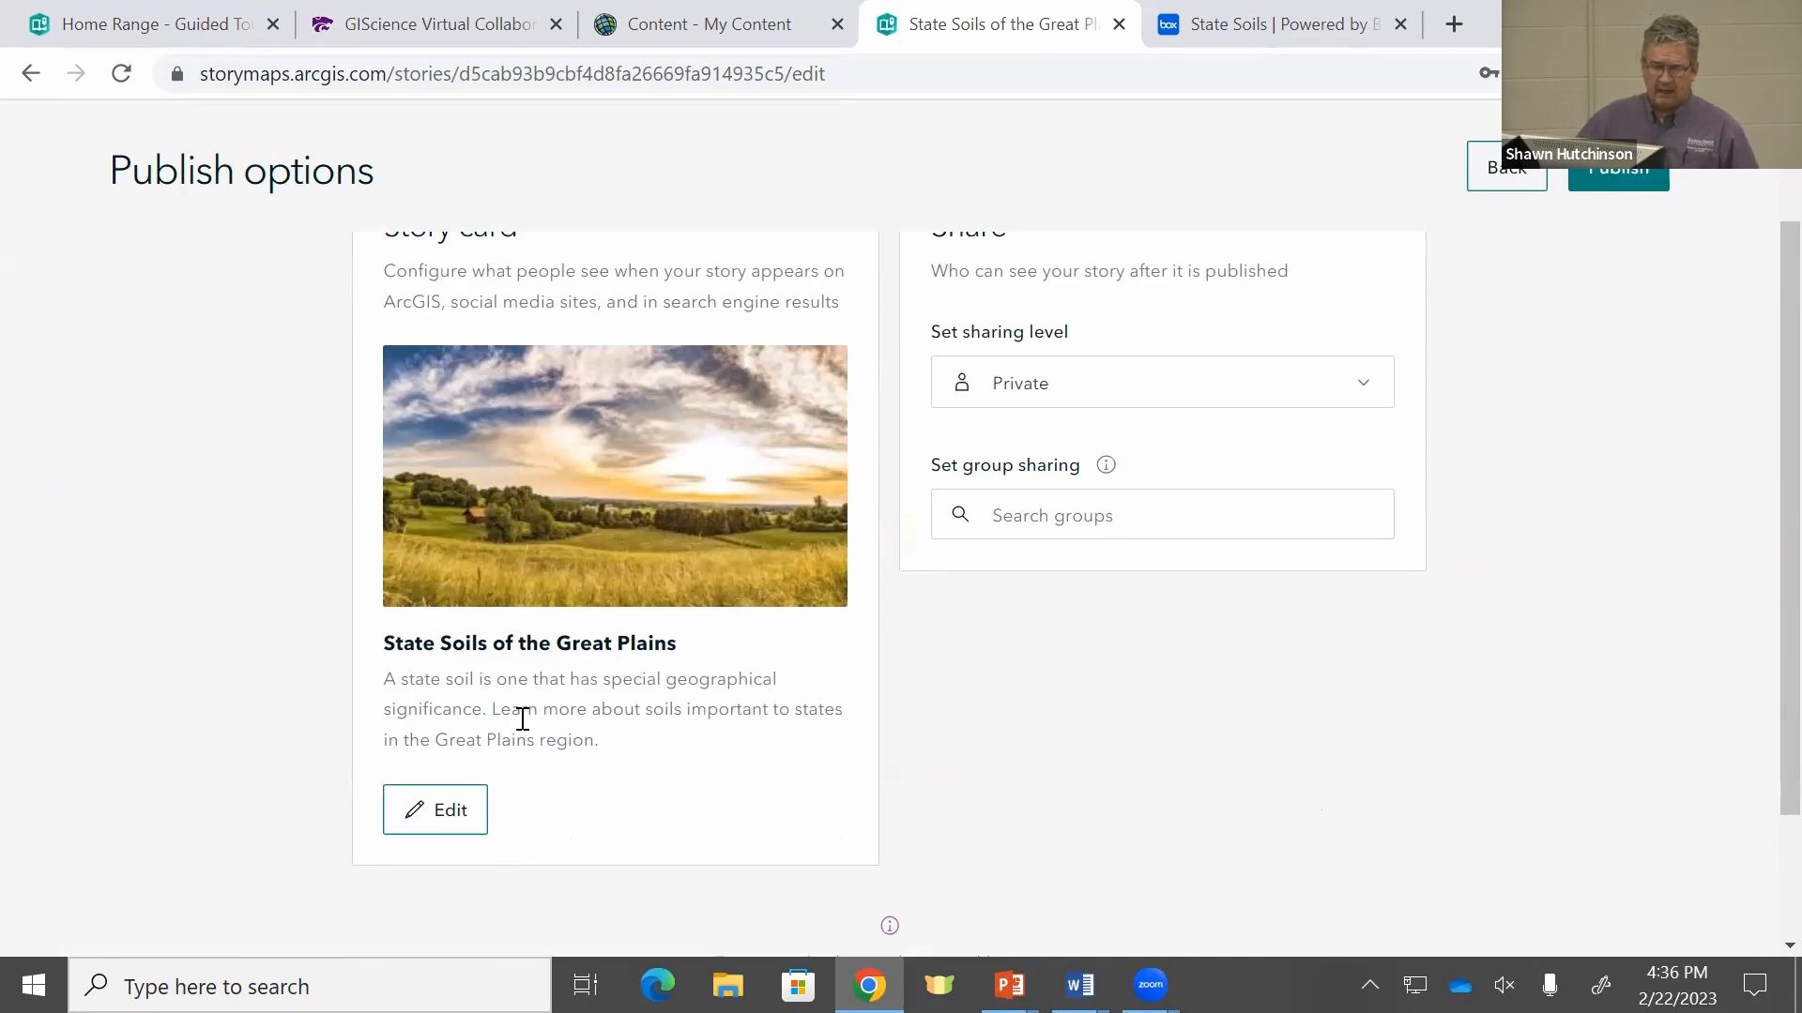
click(1117, 394)
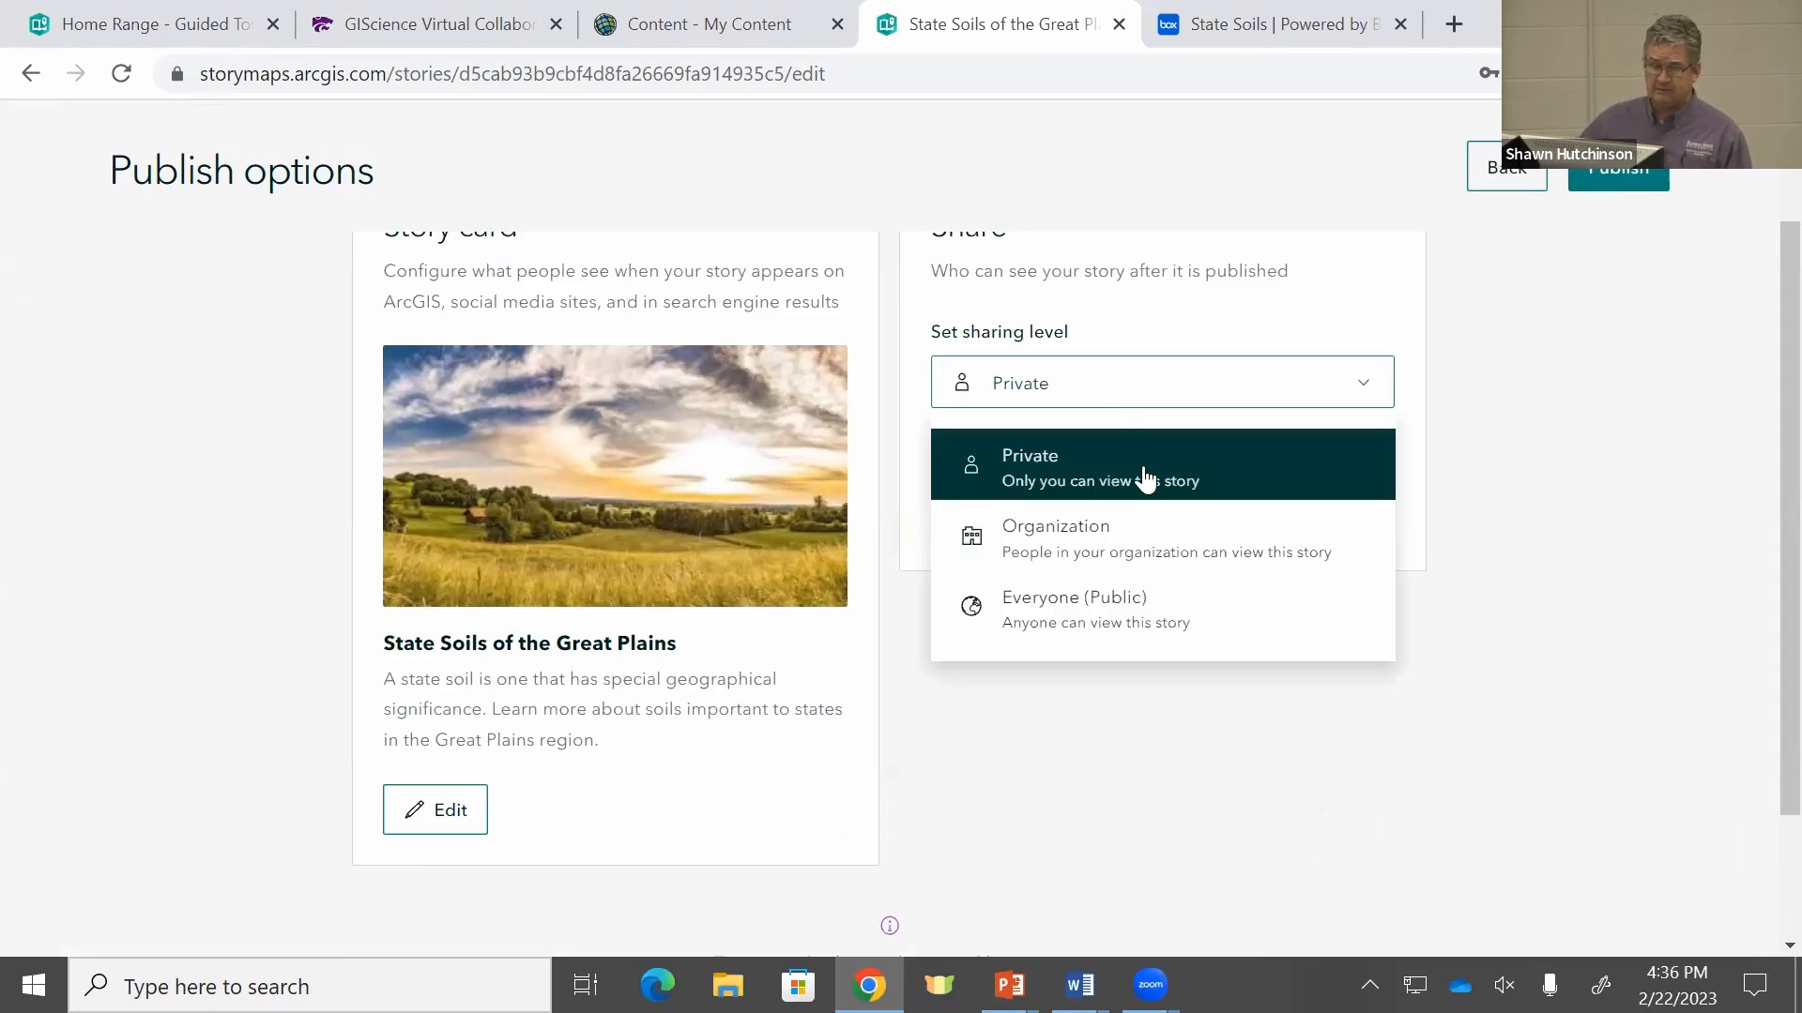
click(1149, 554)
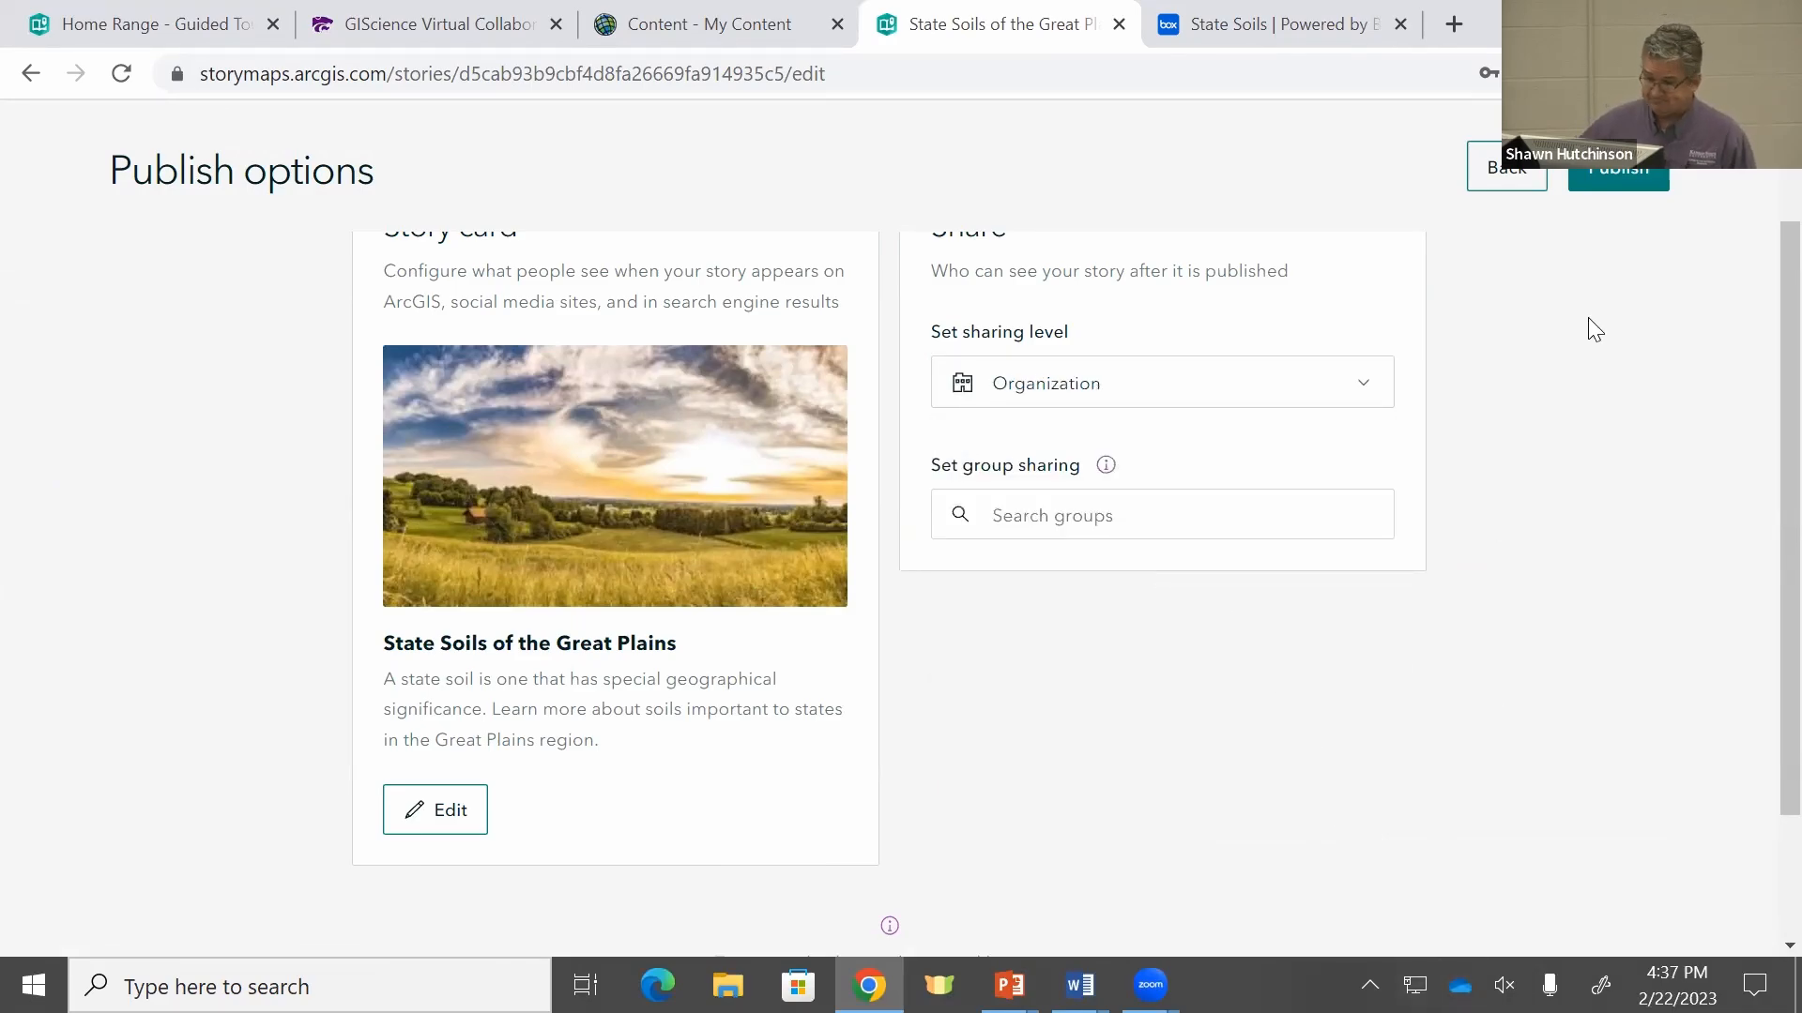
click(1610, 169)
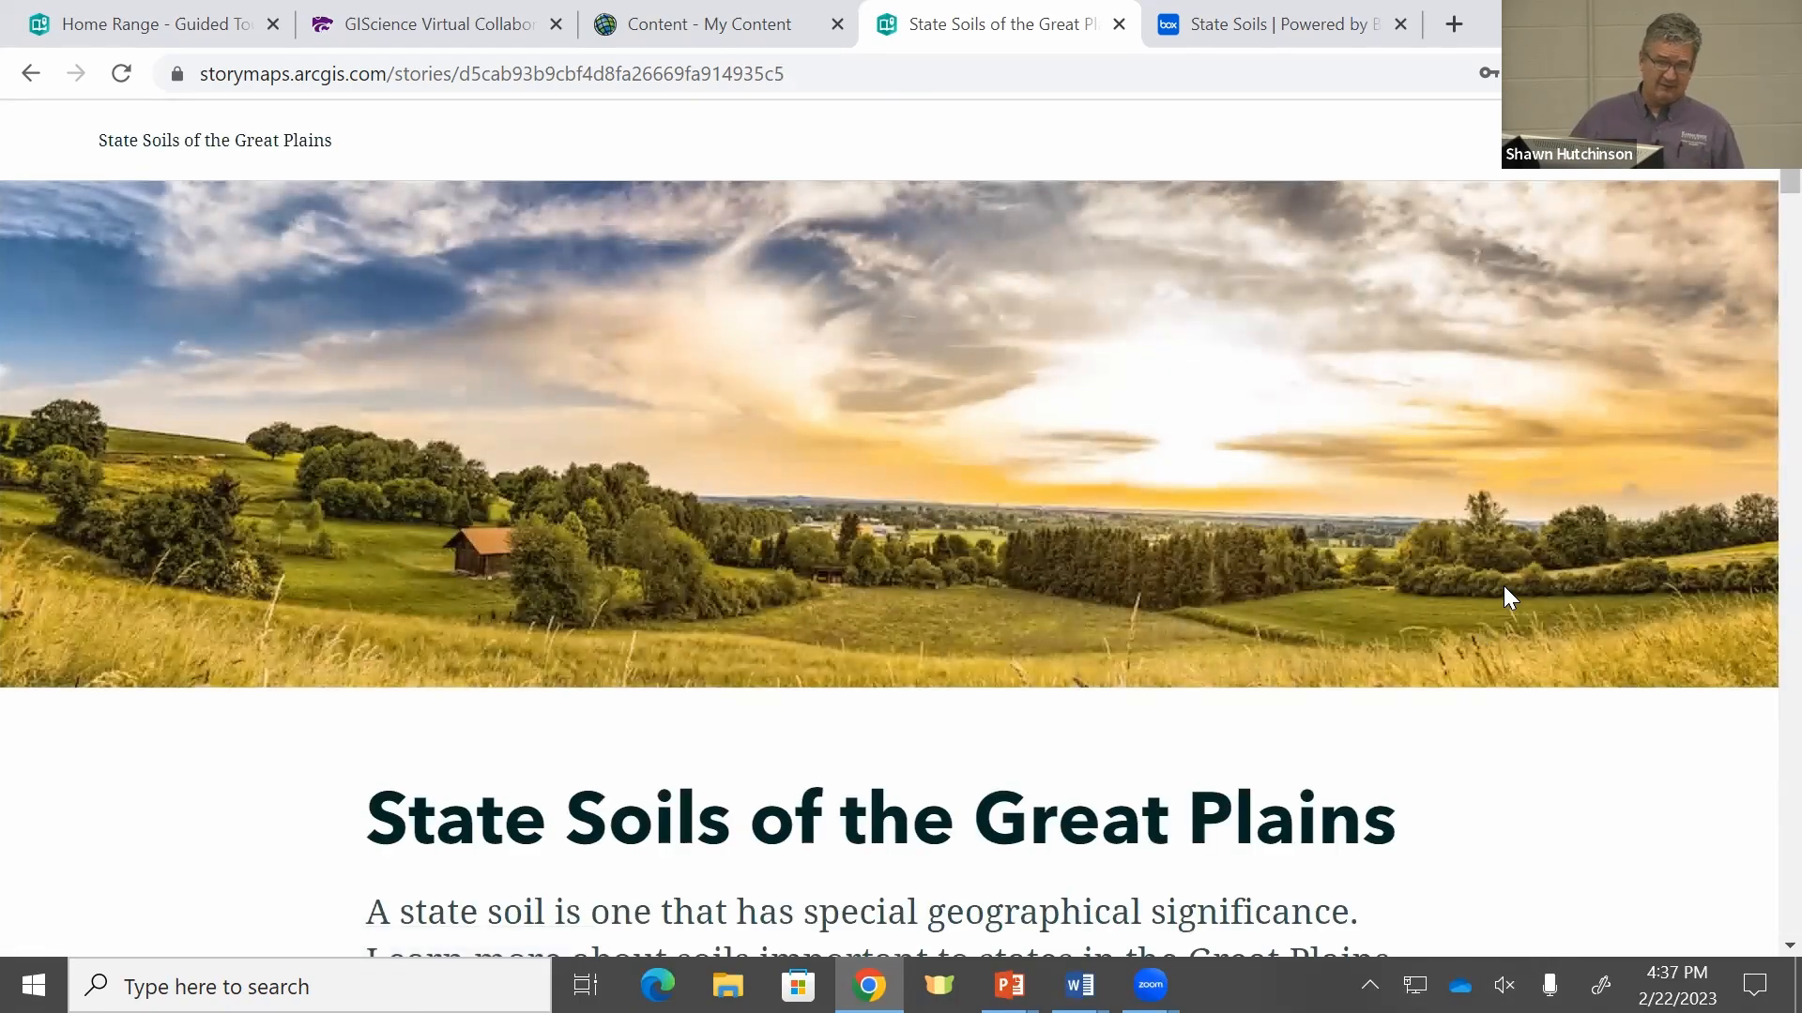
Step: Review the published story from its cover through the map tour to the Learn More About Soils section
scroll(1502, 595, down, 15)
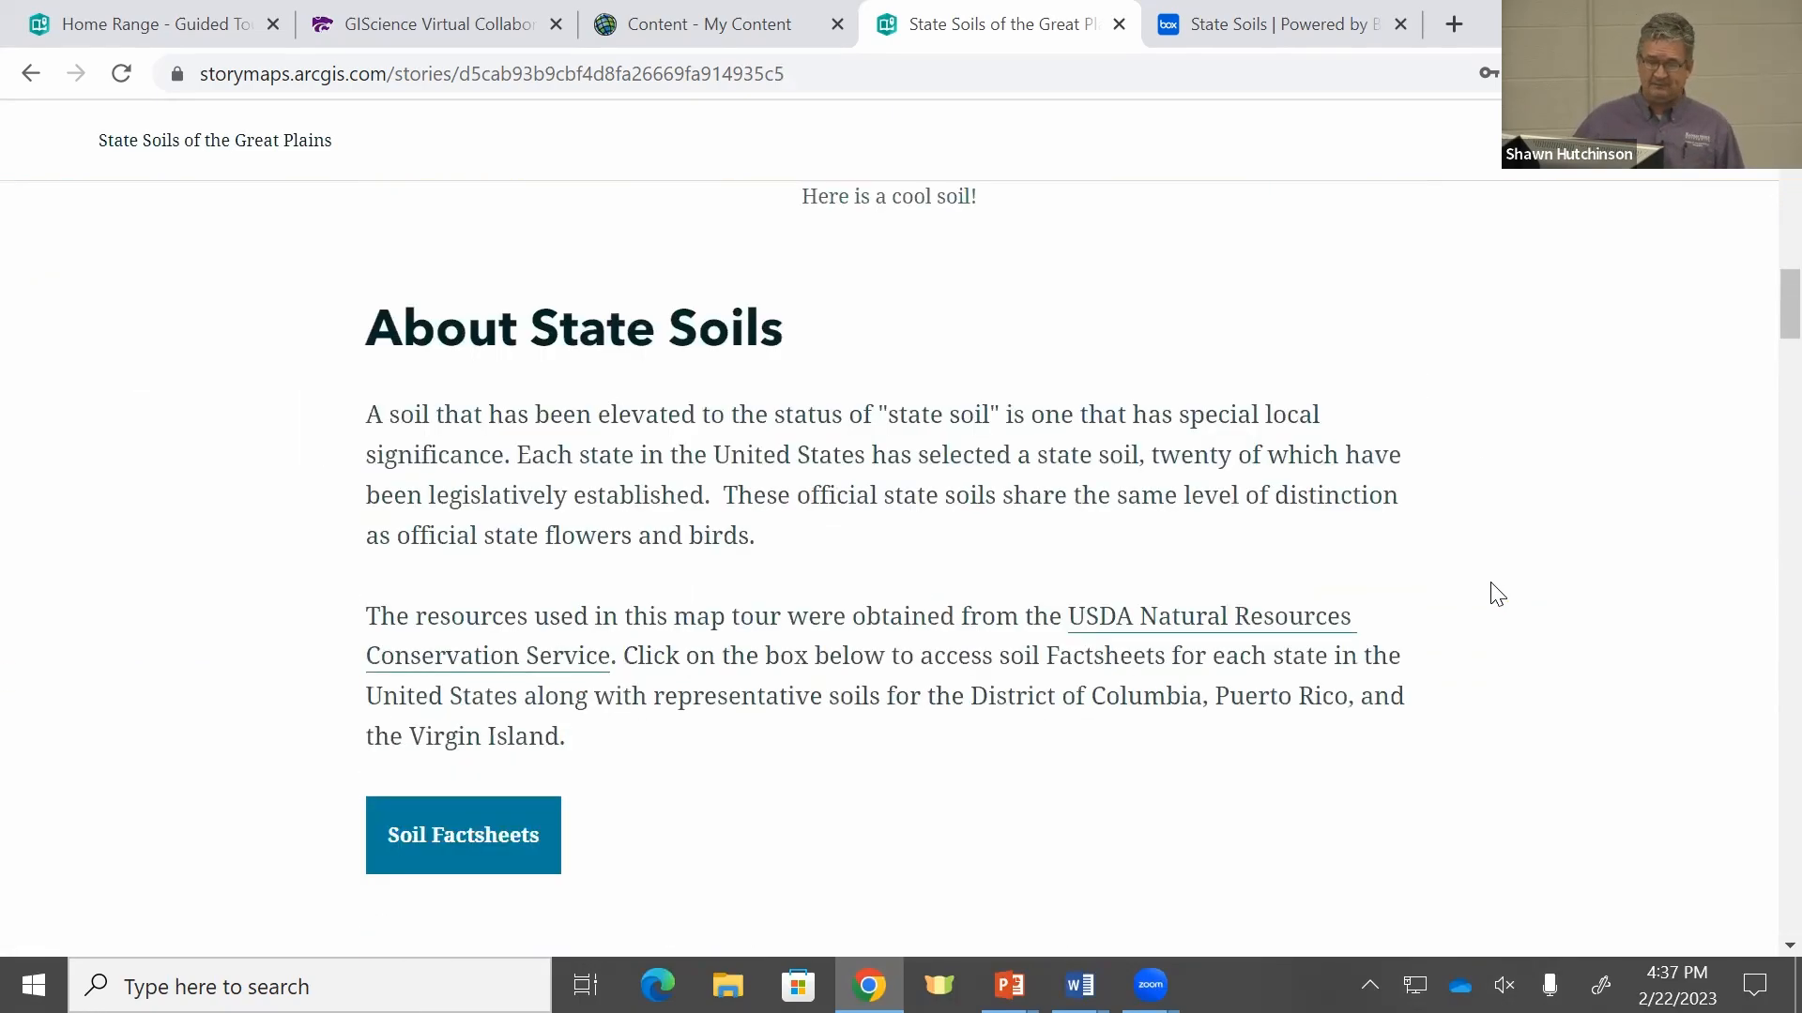
scroll(1497, 594, down, 12)
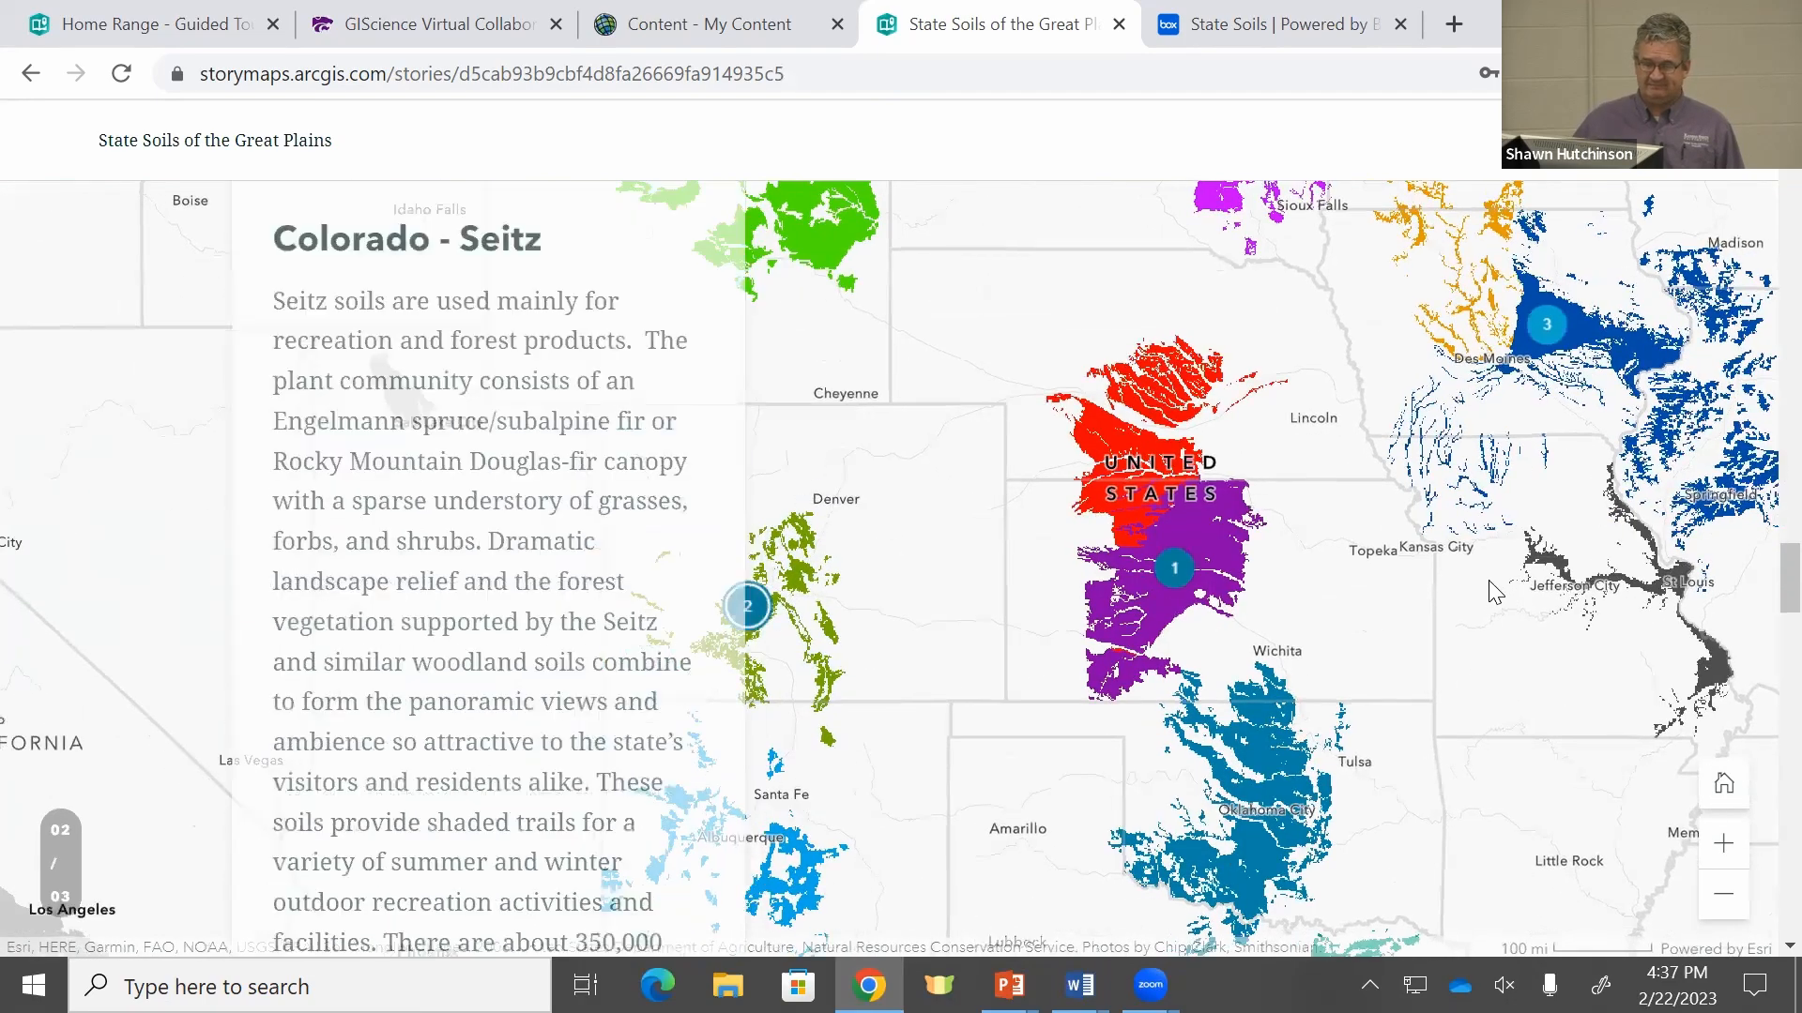
scroll(1495, 591, down, 10)
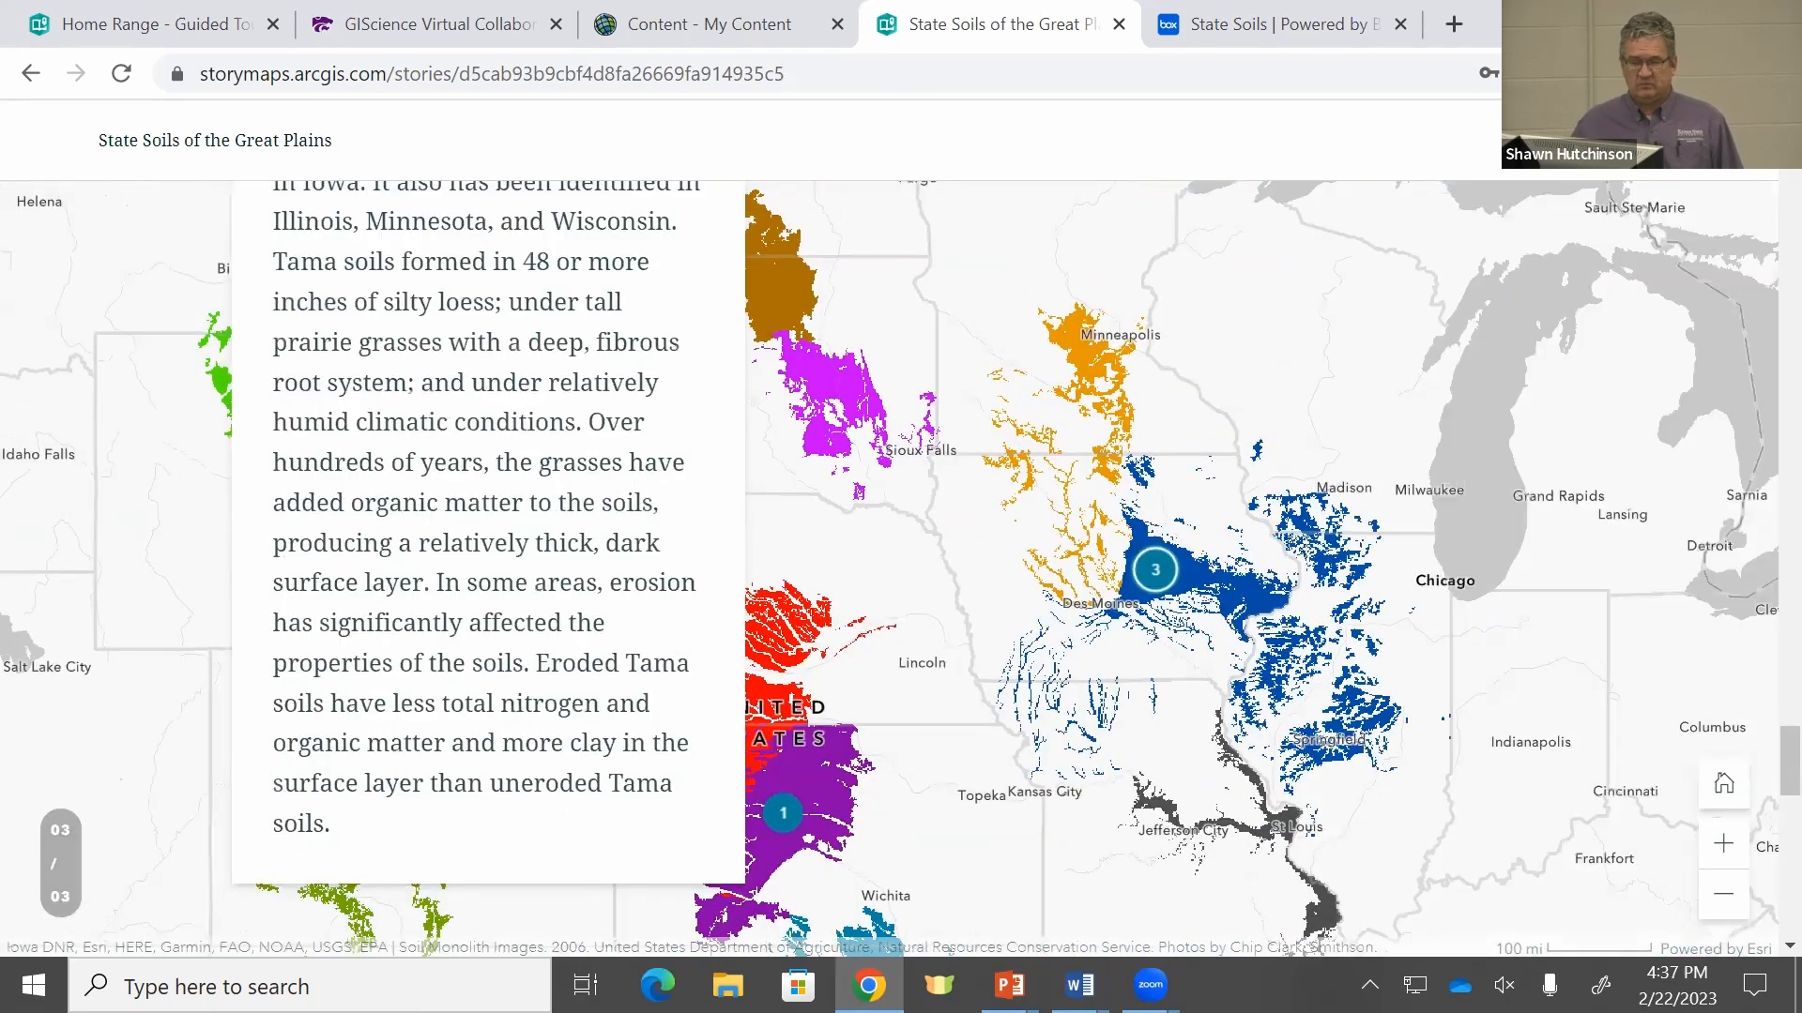
scroll(1088, 450, down, 6)
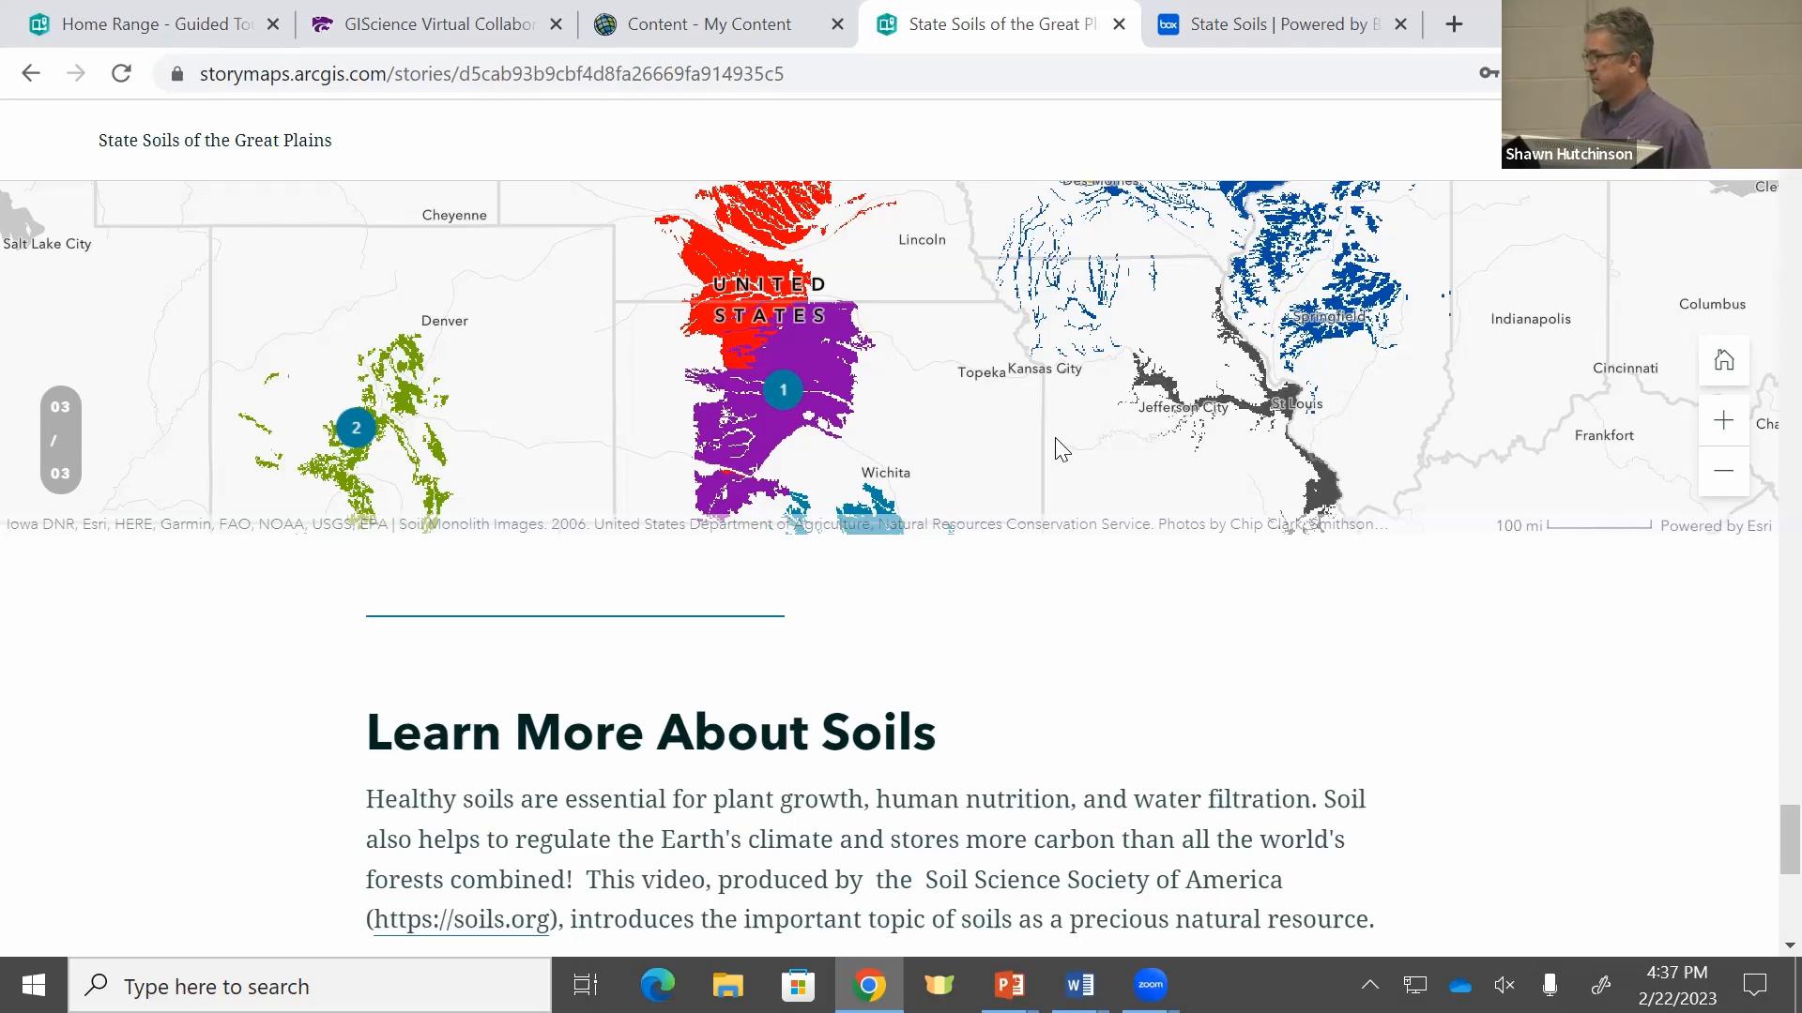
scroll(1649, 575, up, 5)
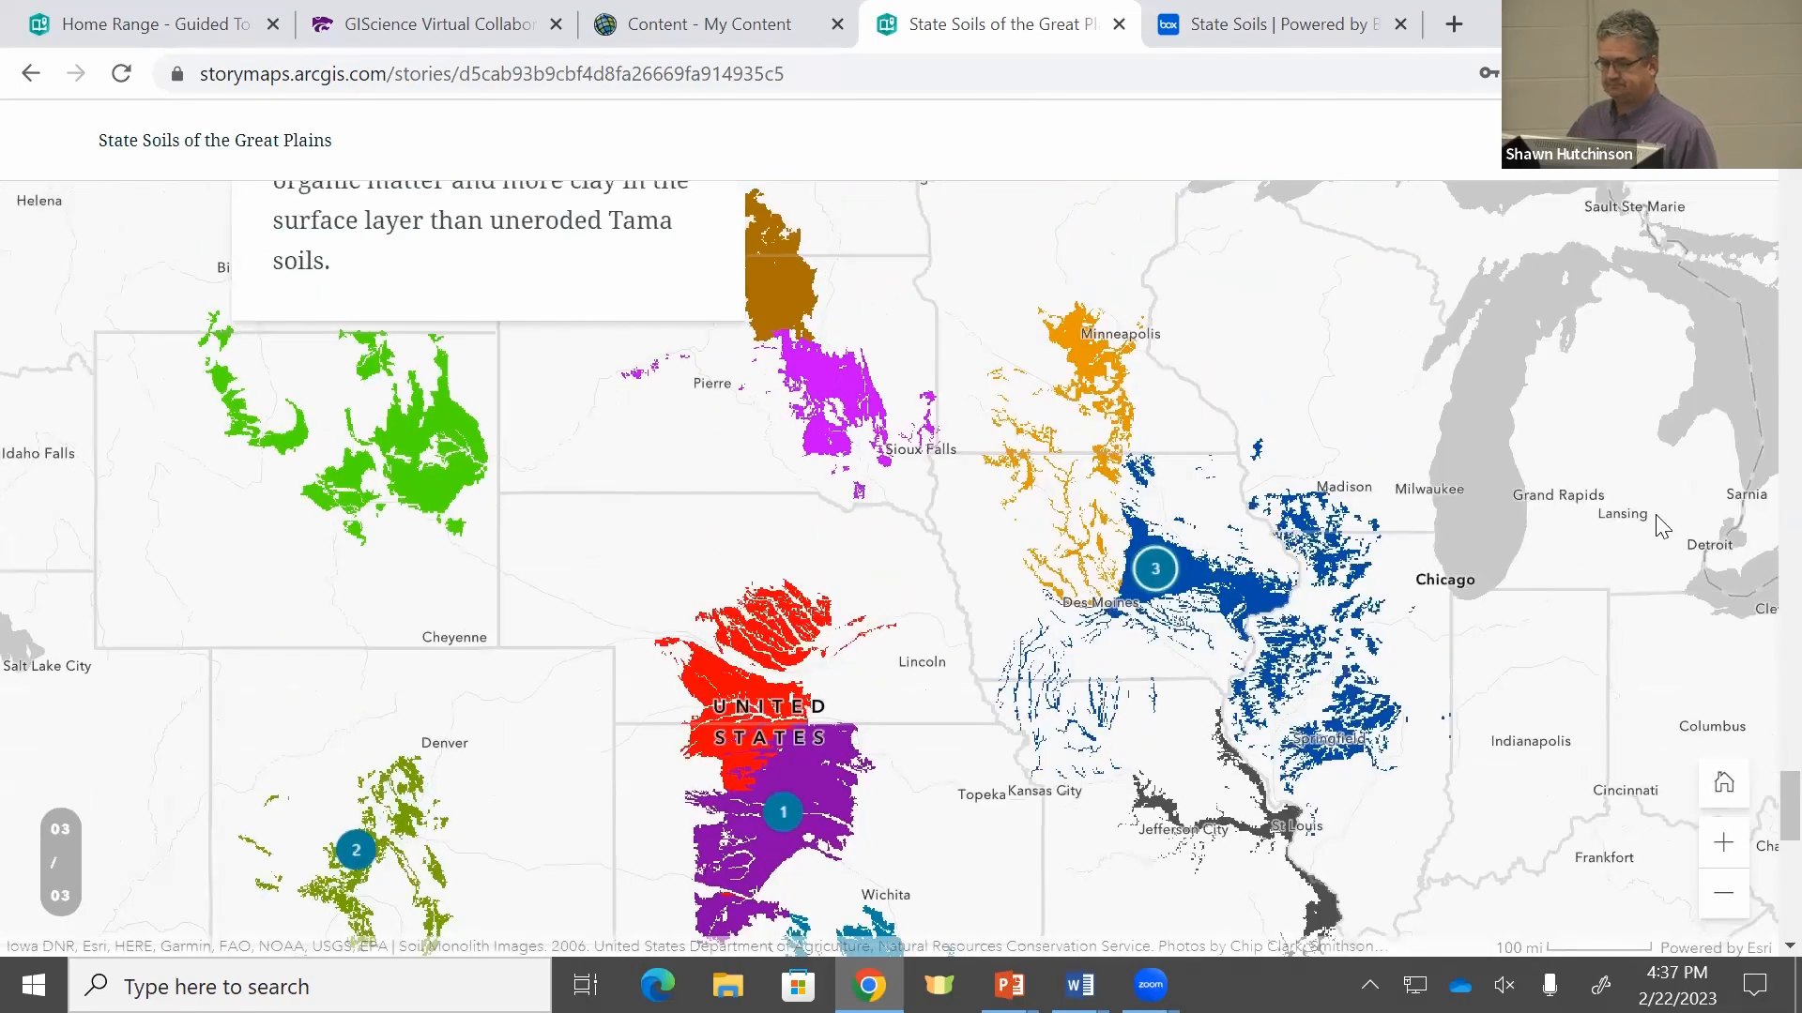
scroll(1633, 497, up, 10)
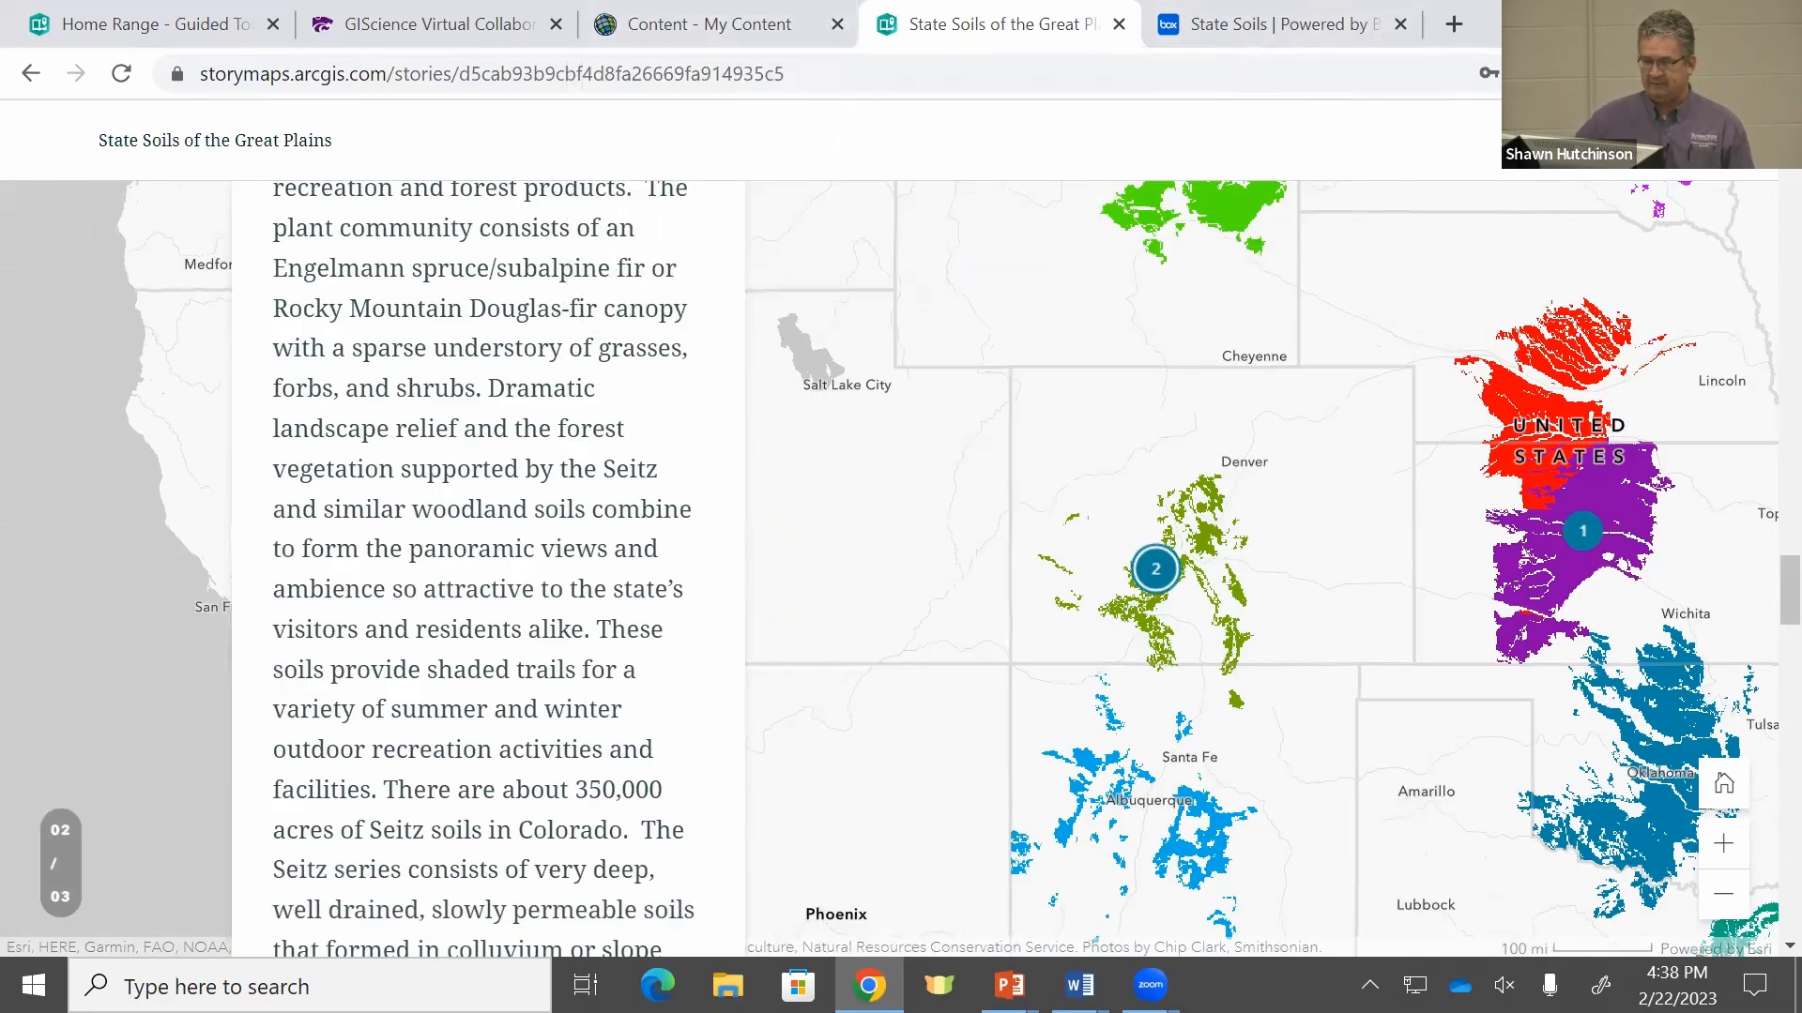
Step: Reopen the published story for editing and open the map options of its map tour
click(1561, 167)
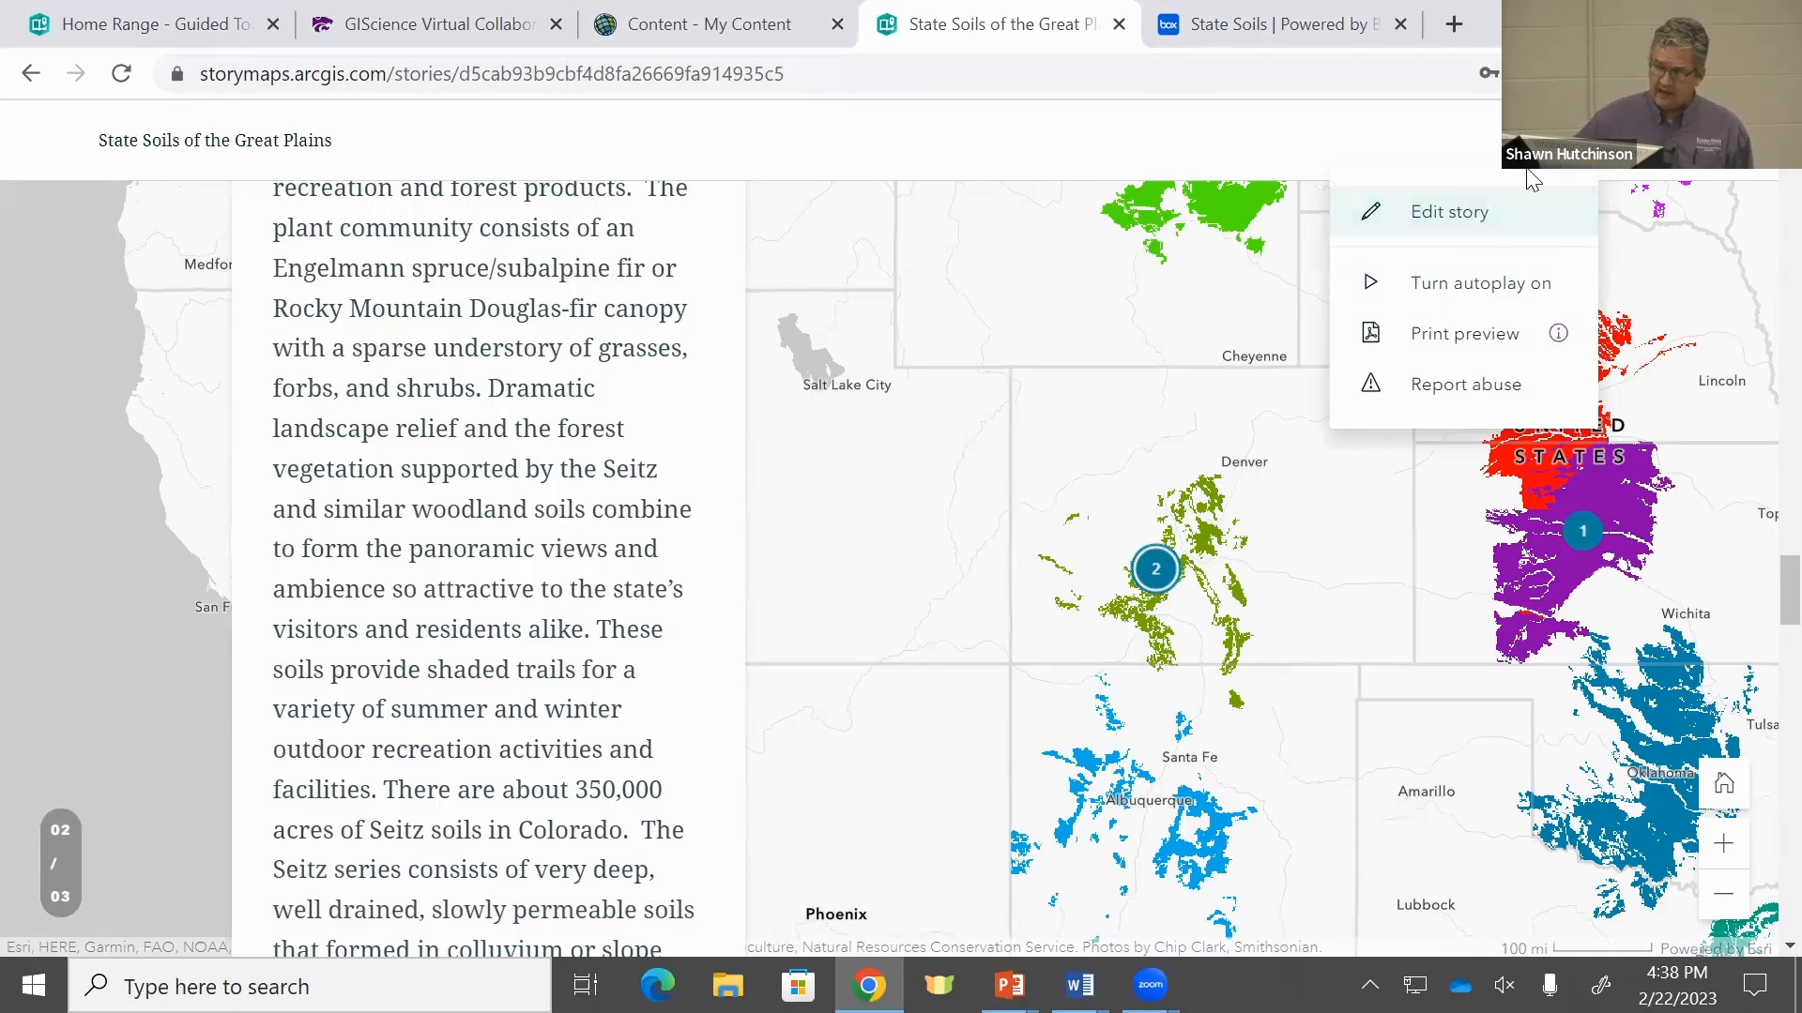
click(1504, 211)
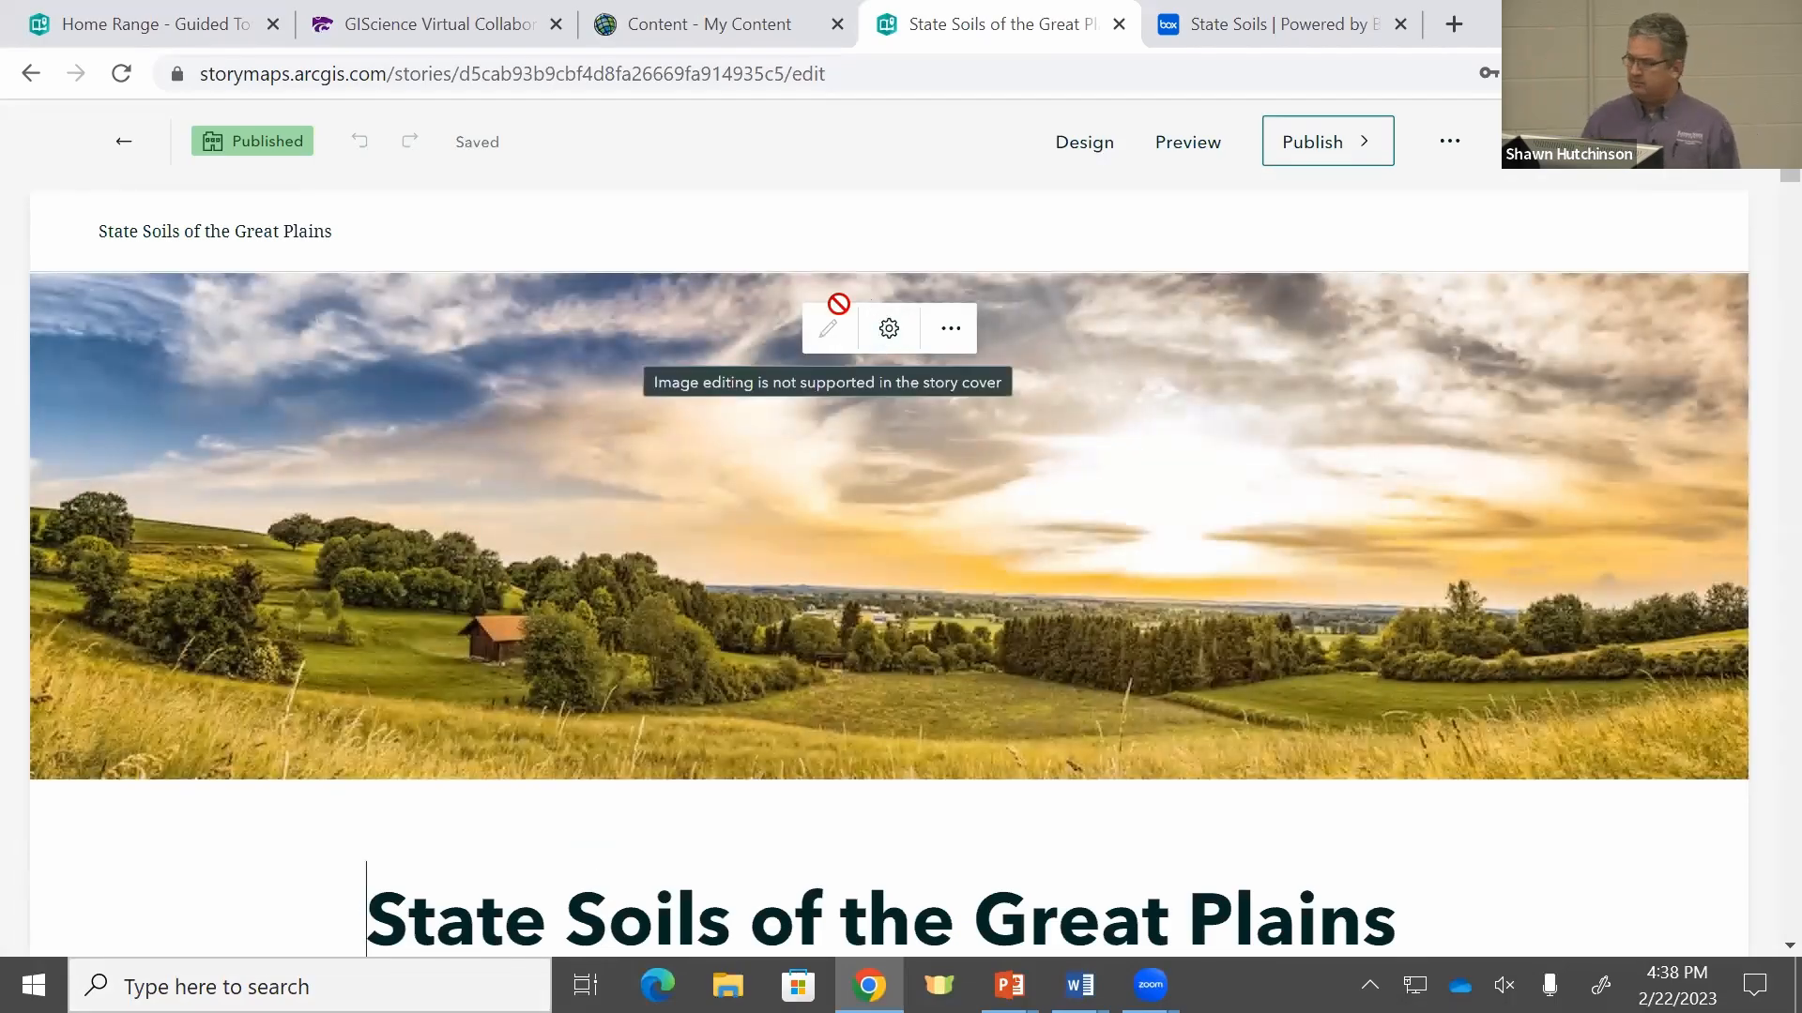
scroll(1435, 469, down, 15)
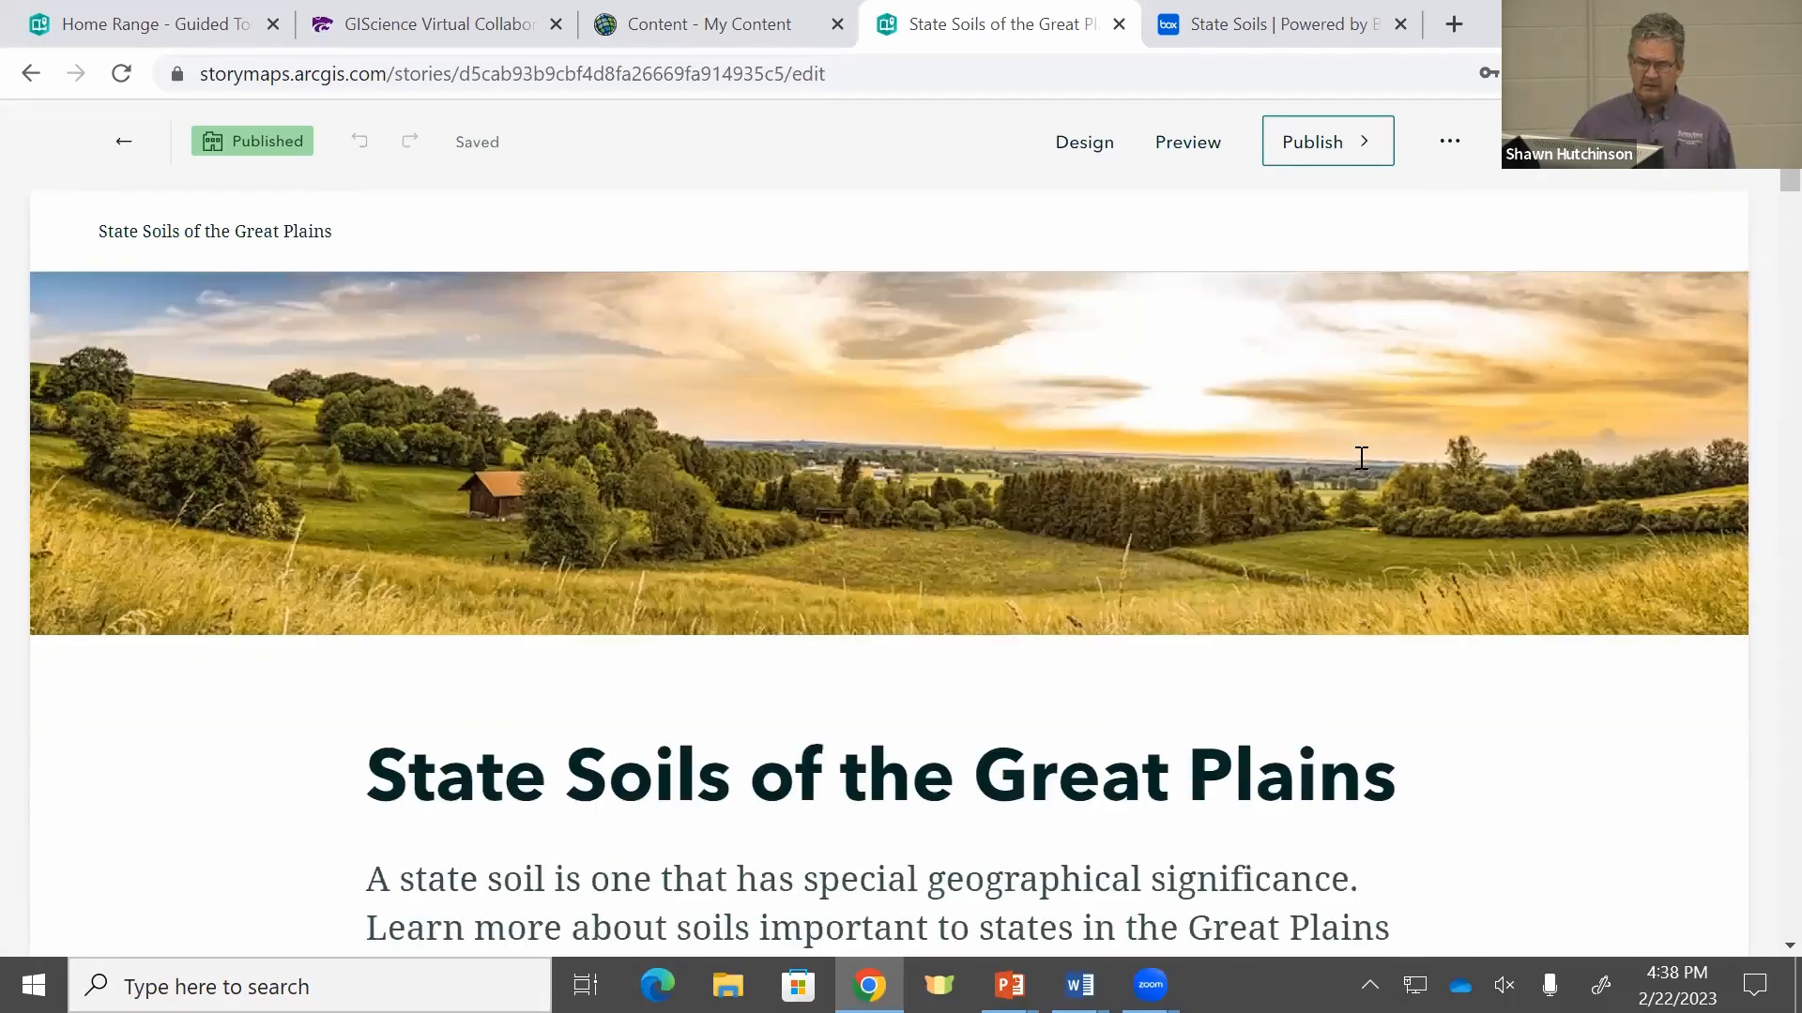
scroll(1361, 473, down, 10)
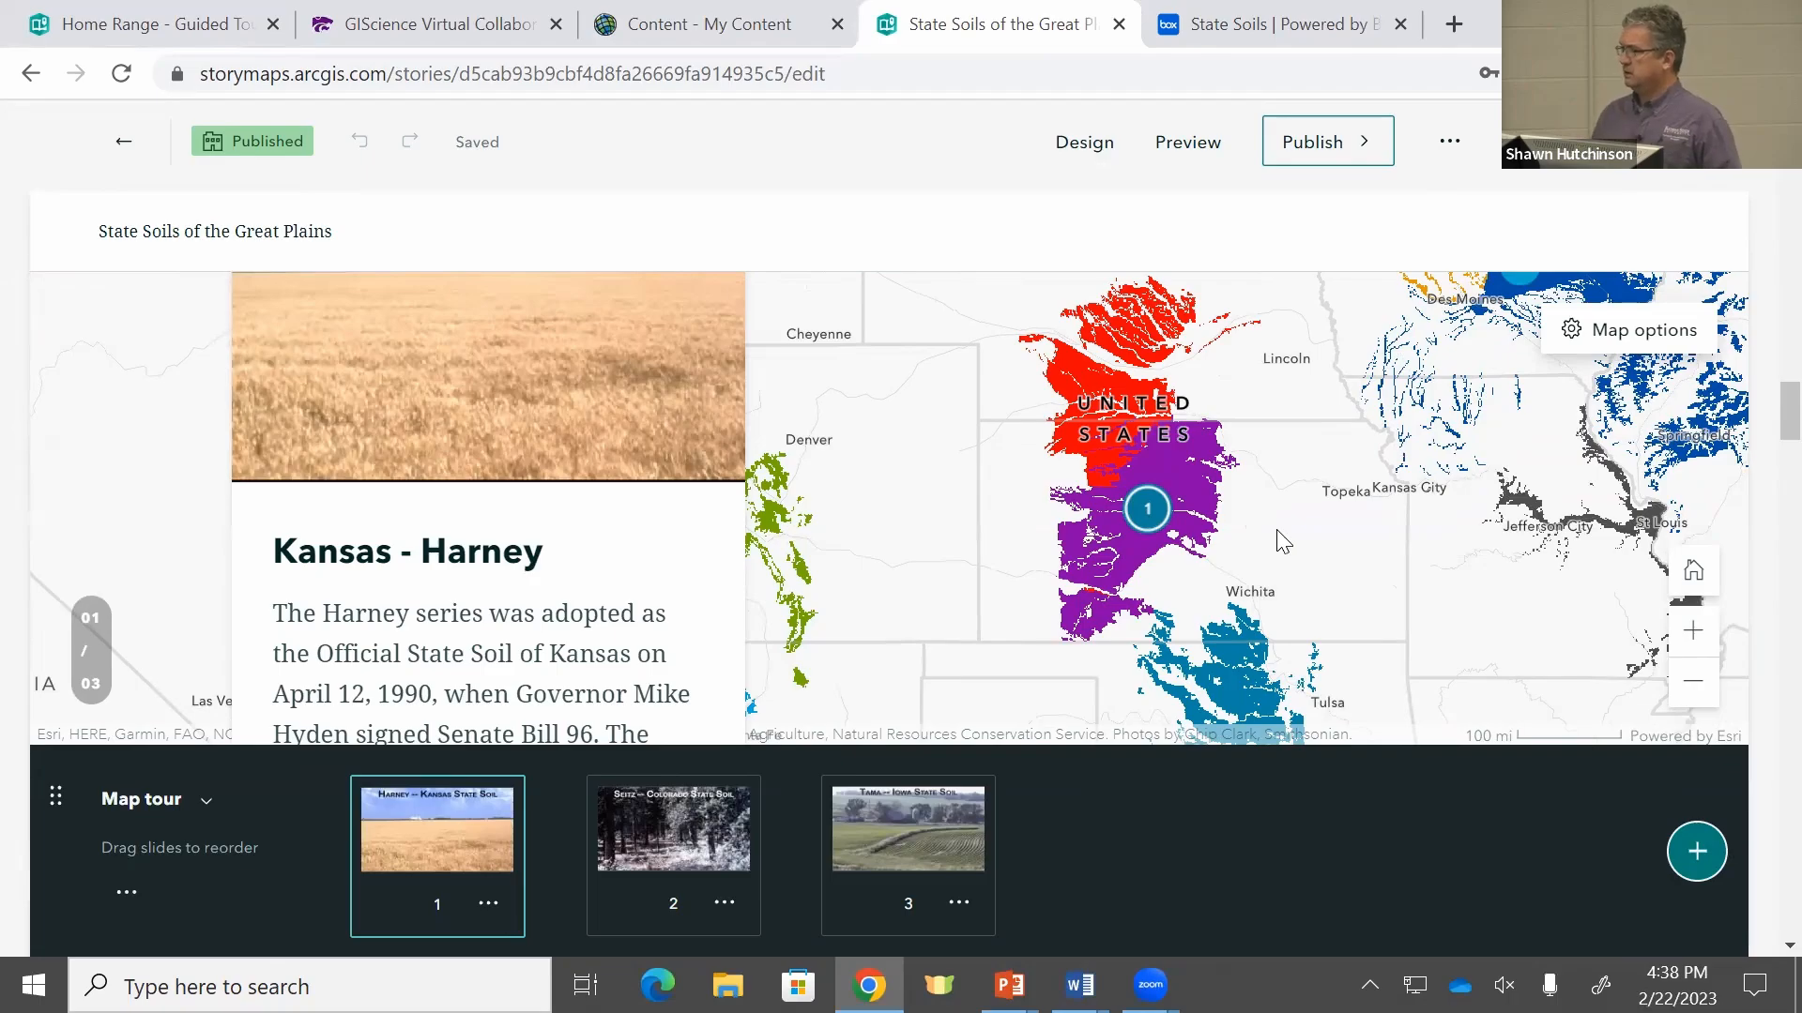
click(1640, 339)
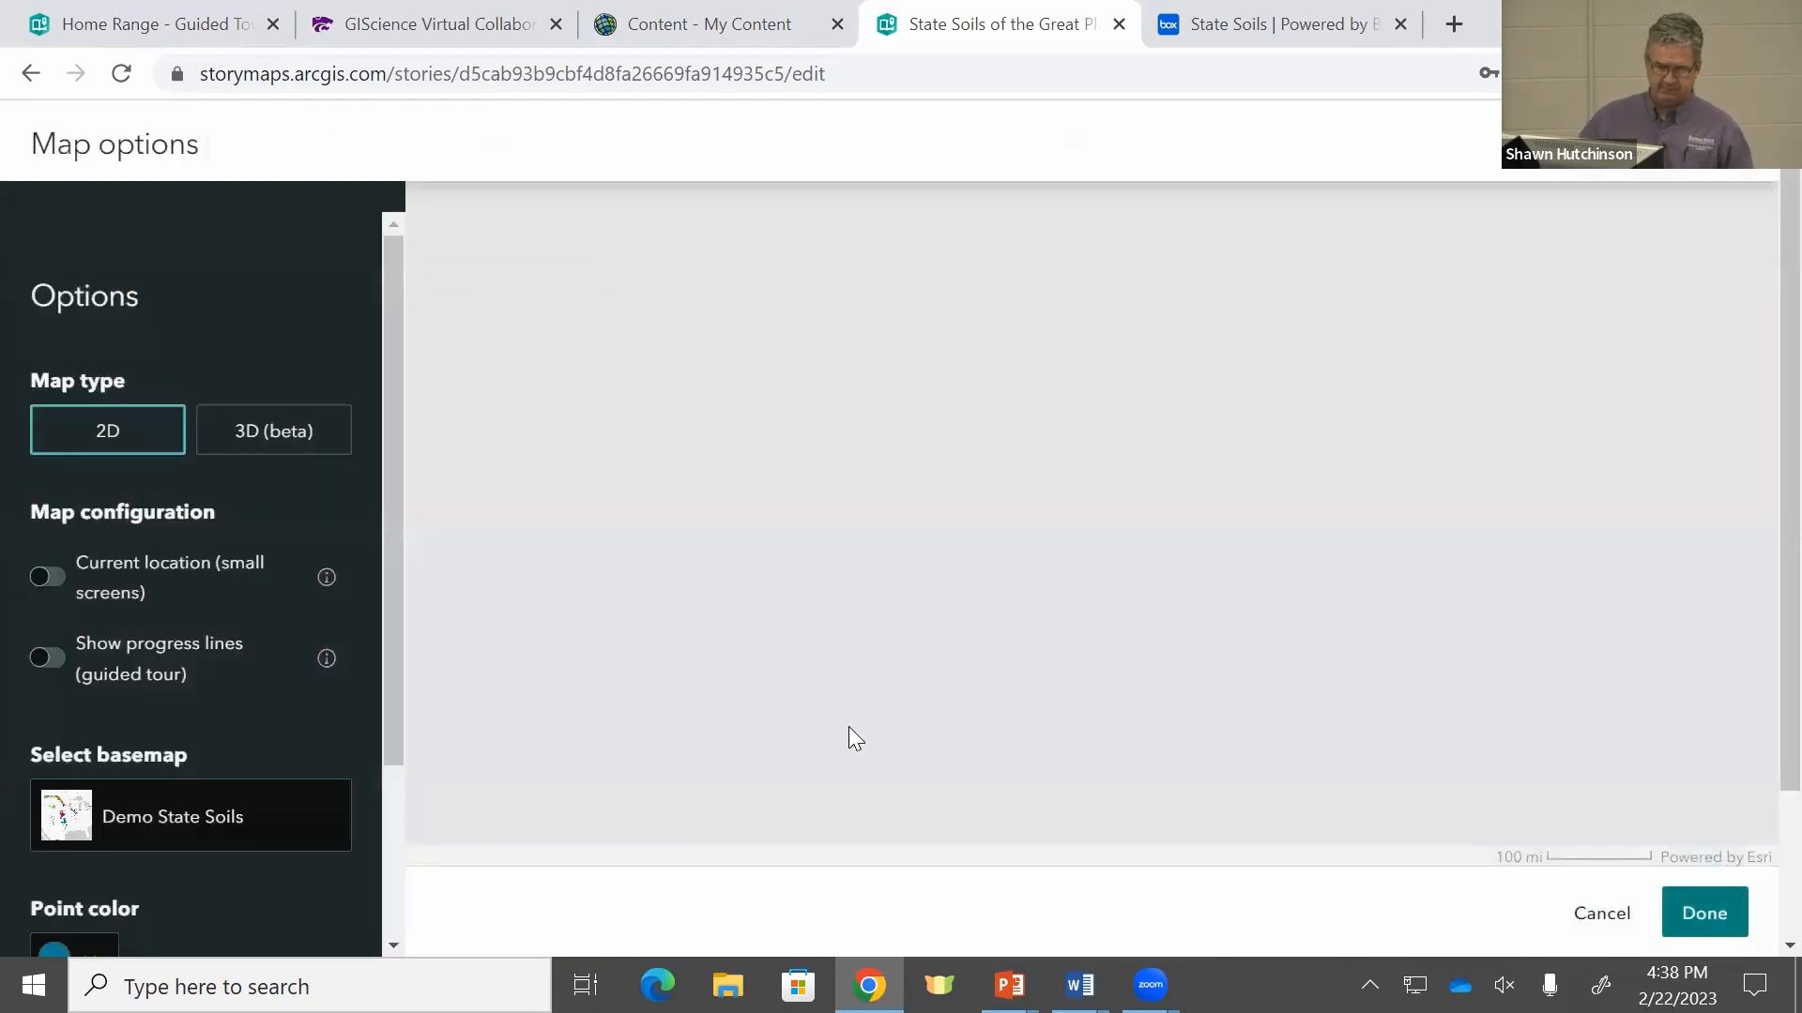
Step: Switch the map tour's initial zoom level to Custom and set it to State or province
scroll(393, 705, down, 2)
scroll(388, 496, down, 3)
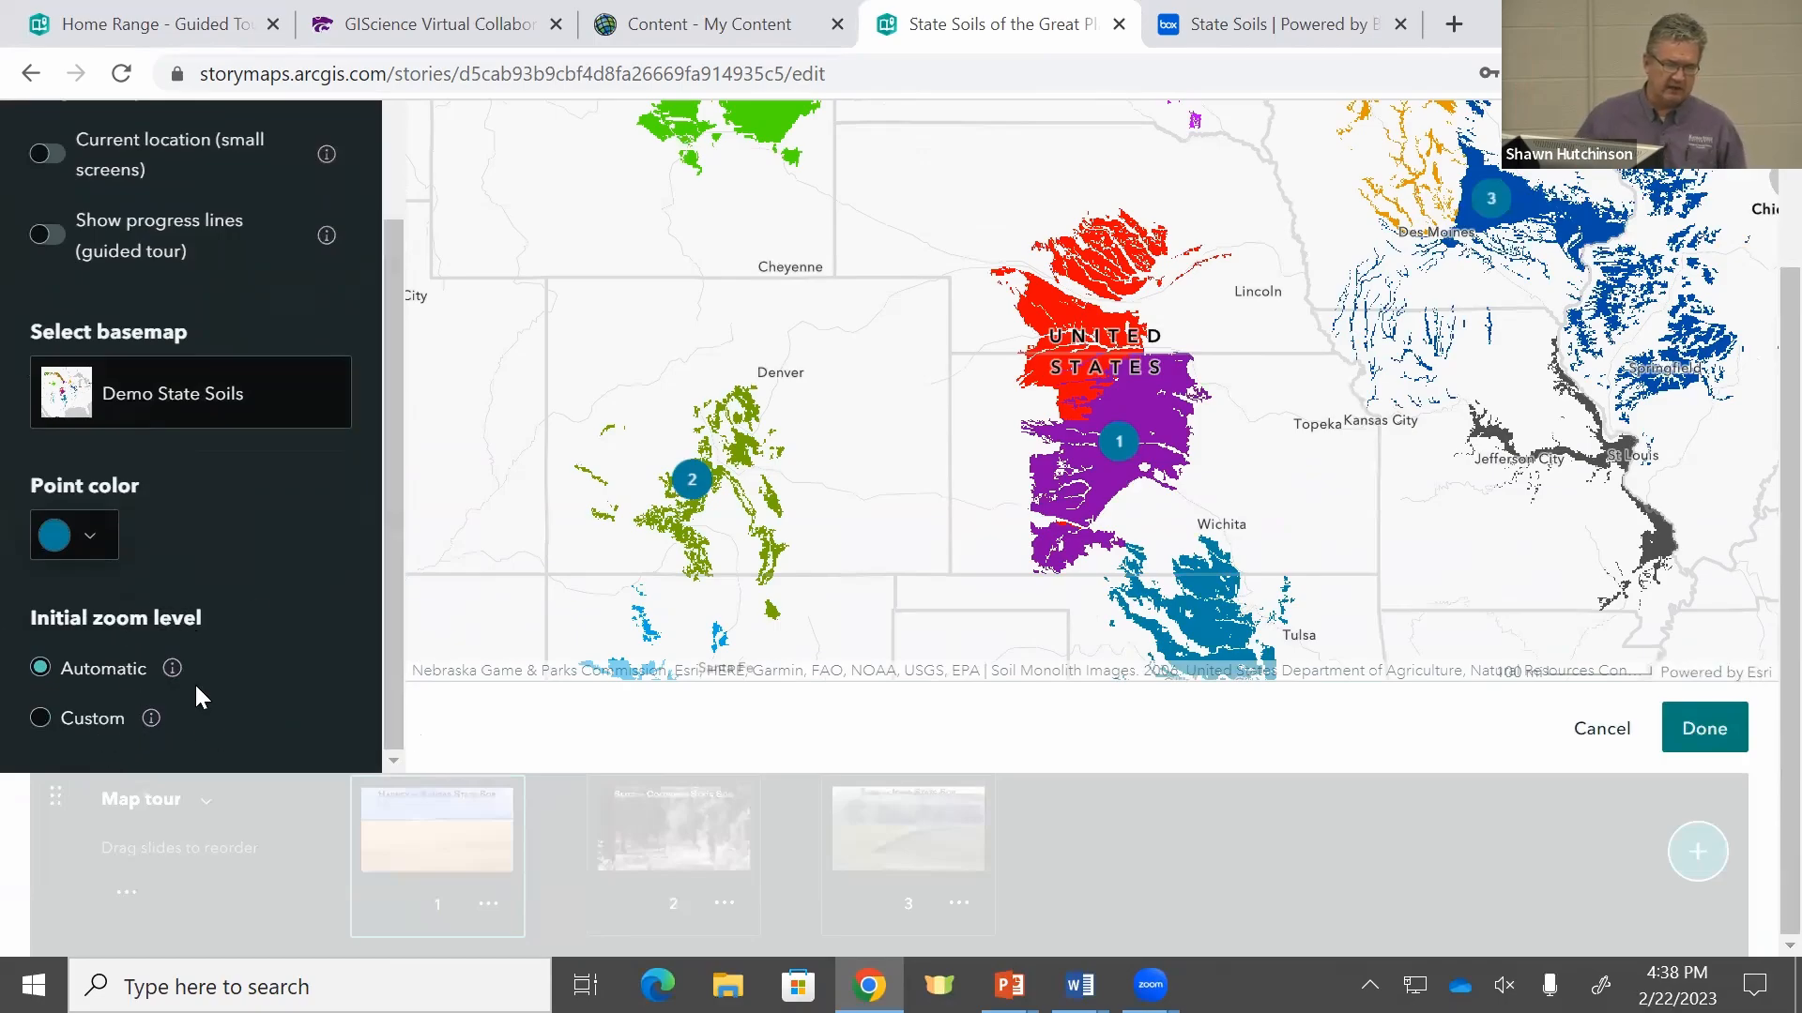
mouse_move(196, 692)
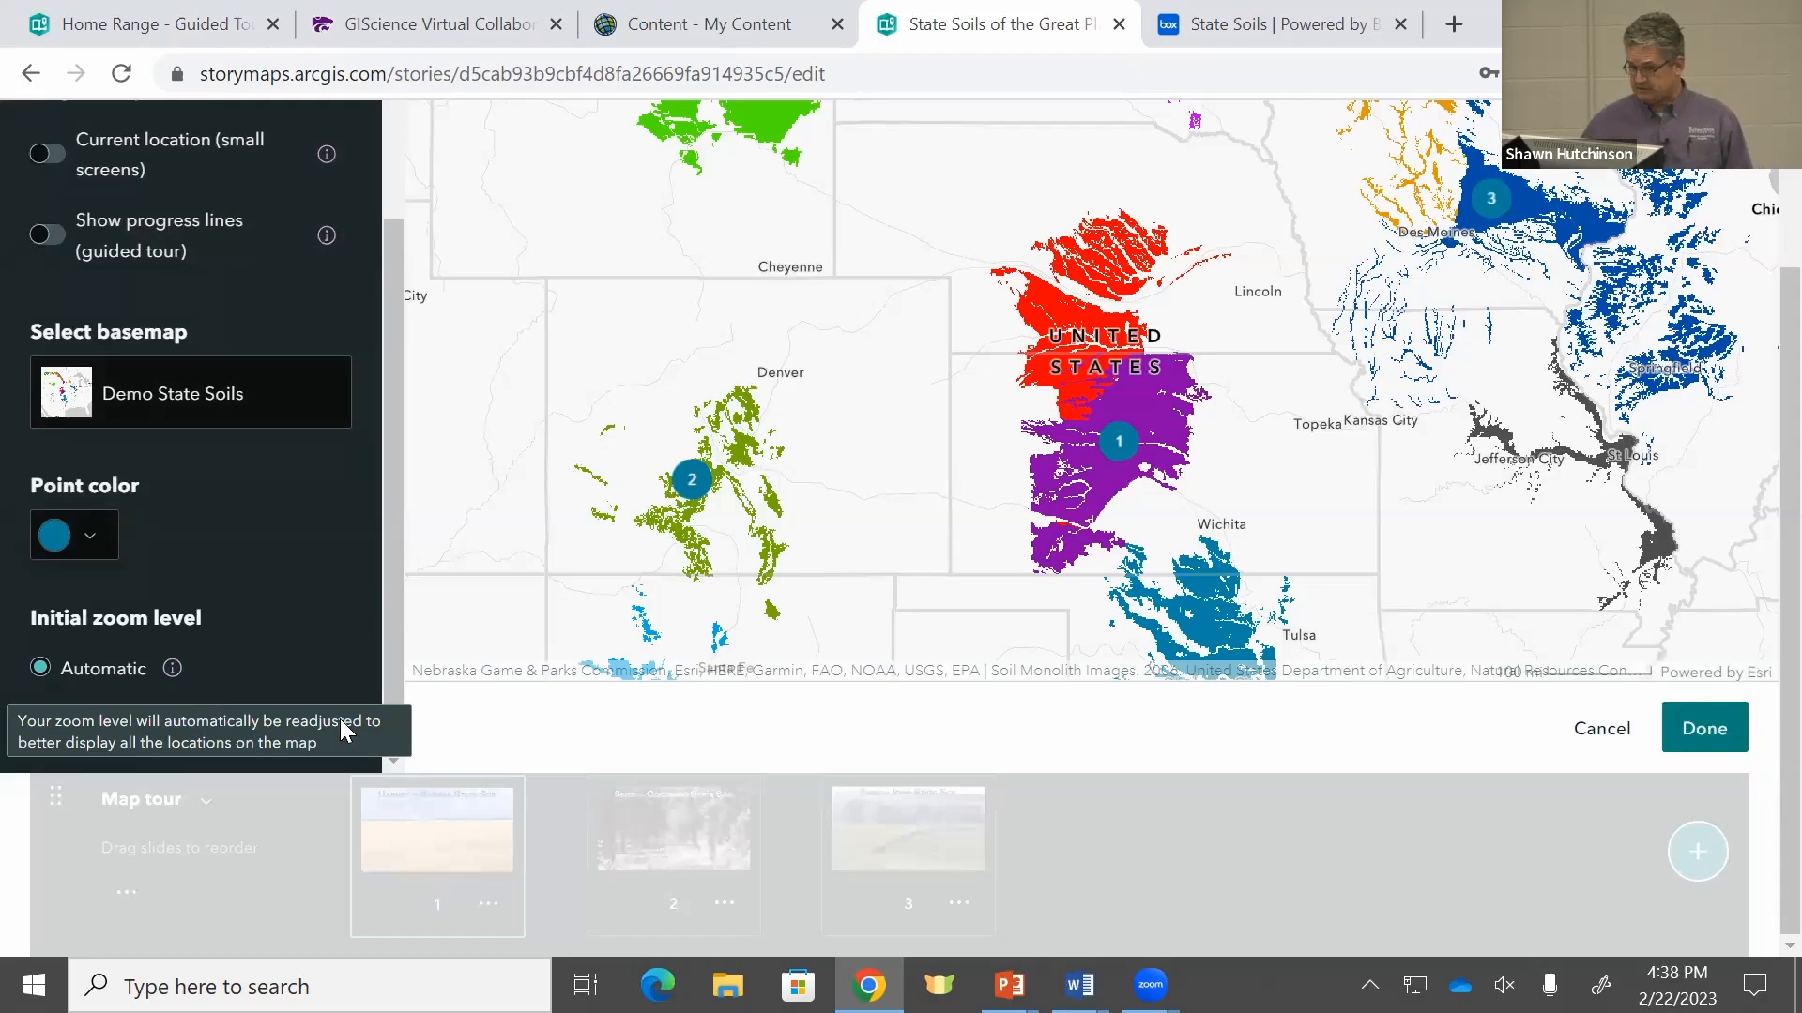
click(40, 719)
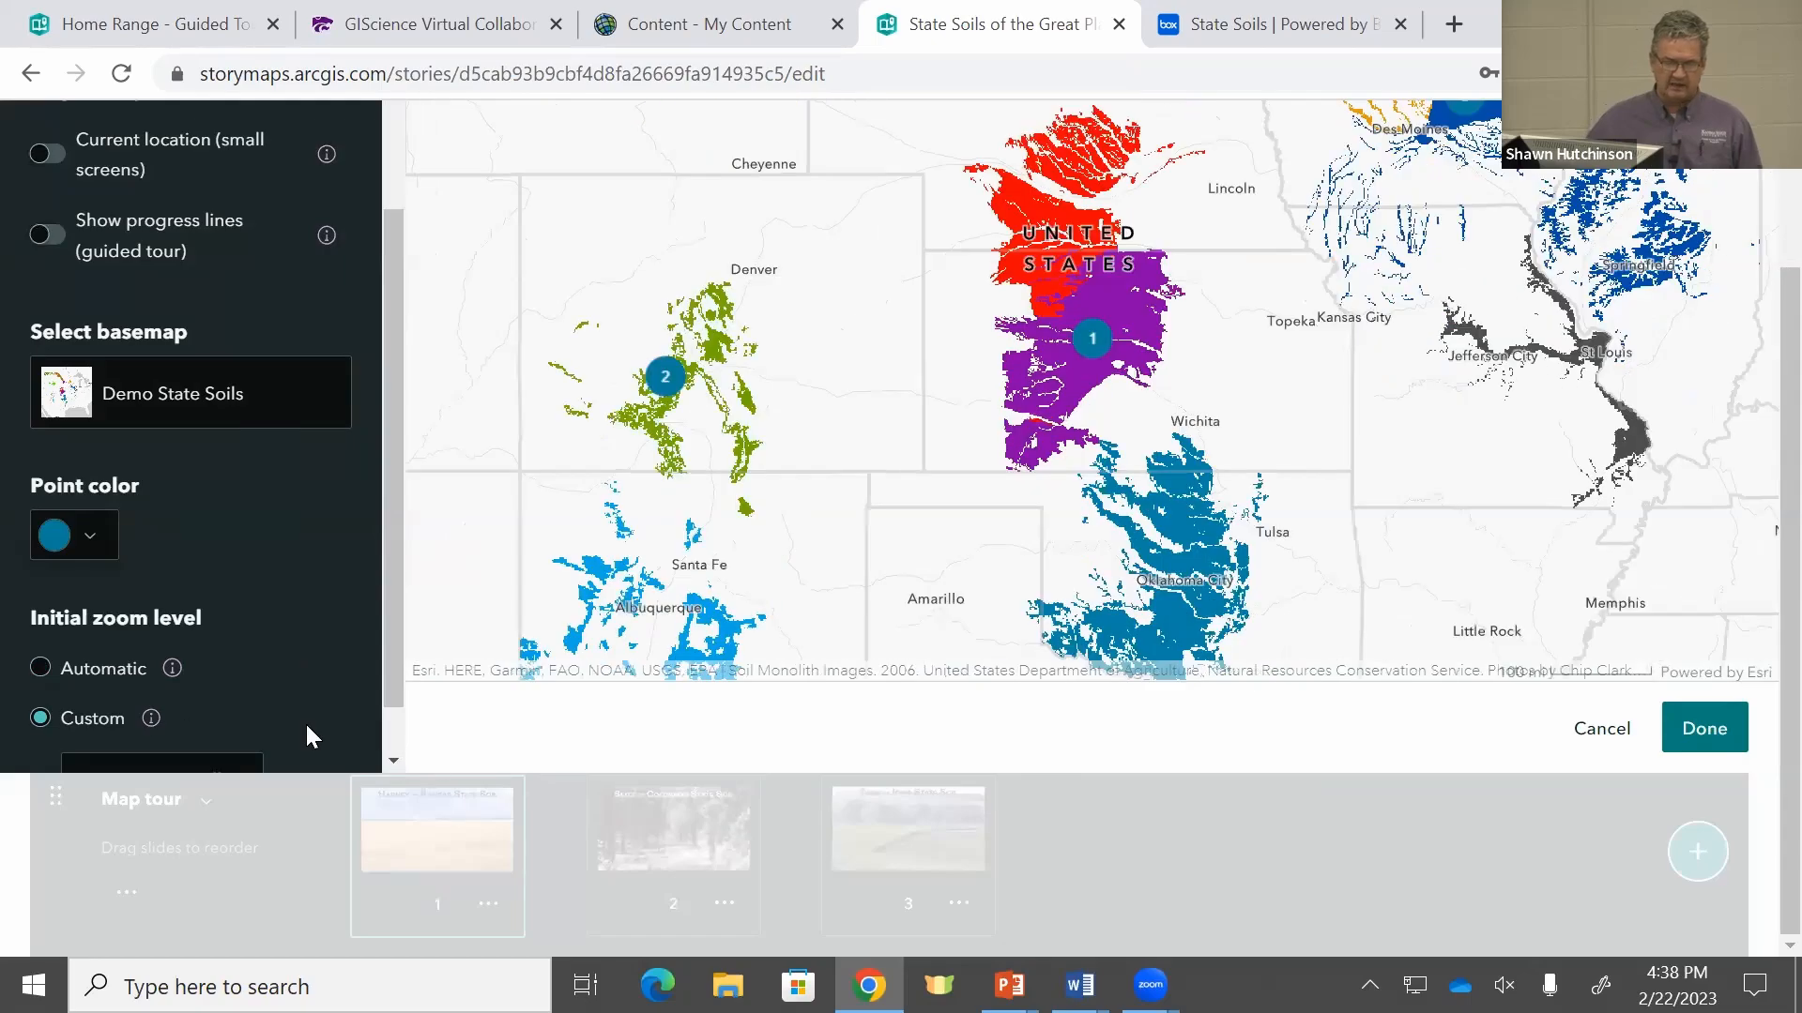
scroll(304, 590, down, 1)
click(191, 717)
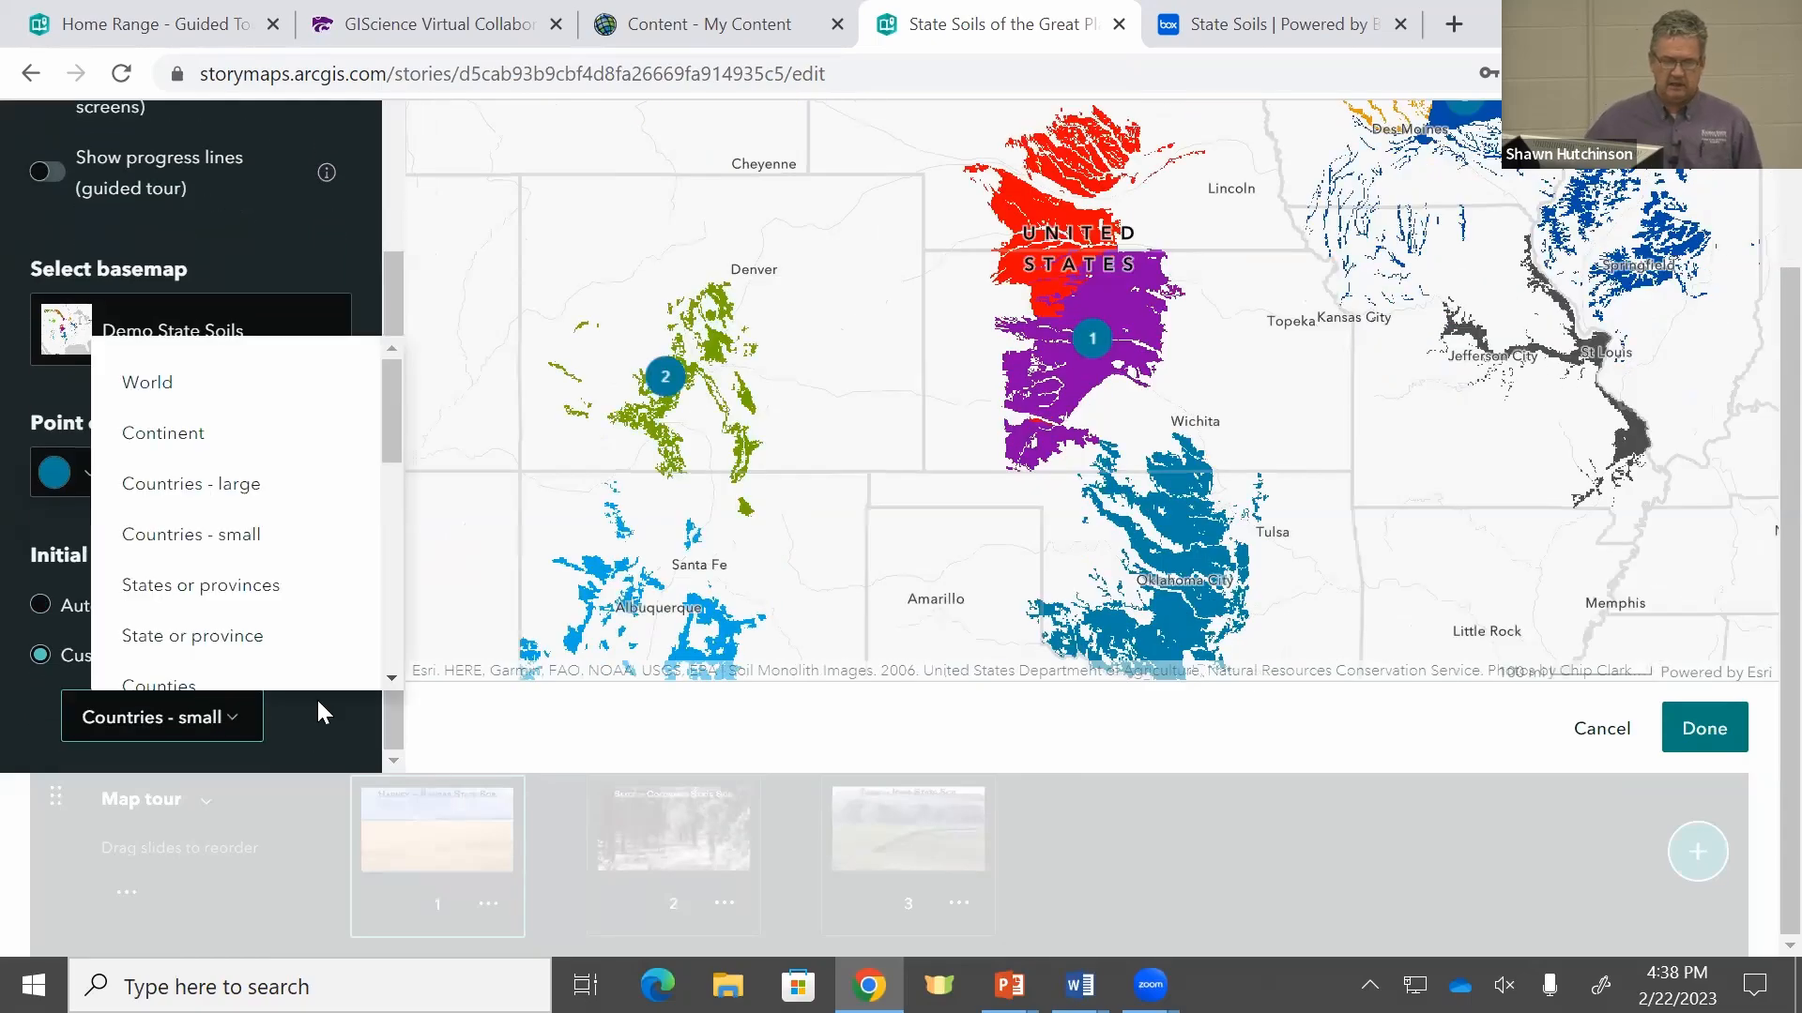
drag(394, 427, 401, 676)
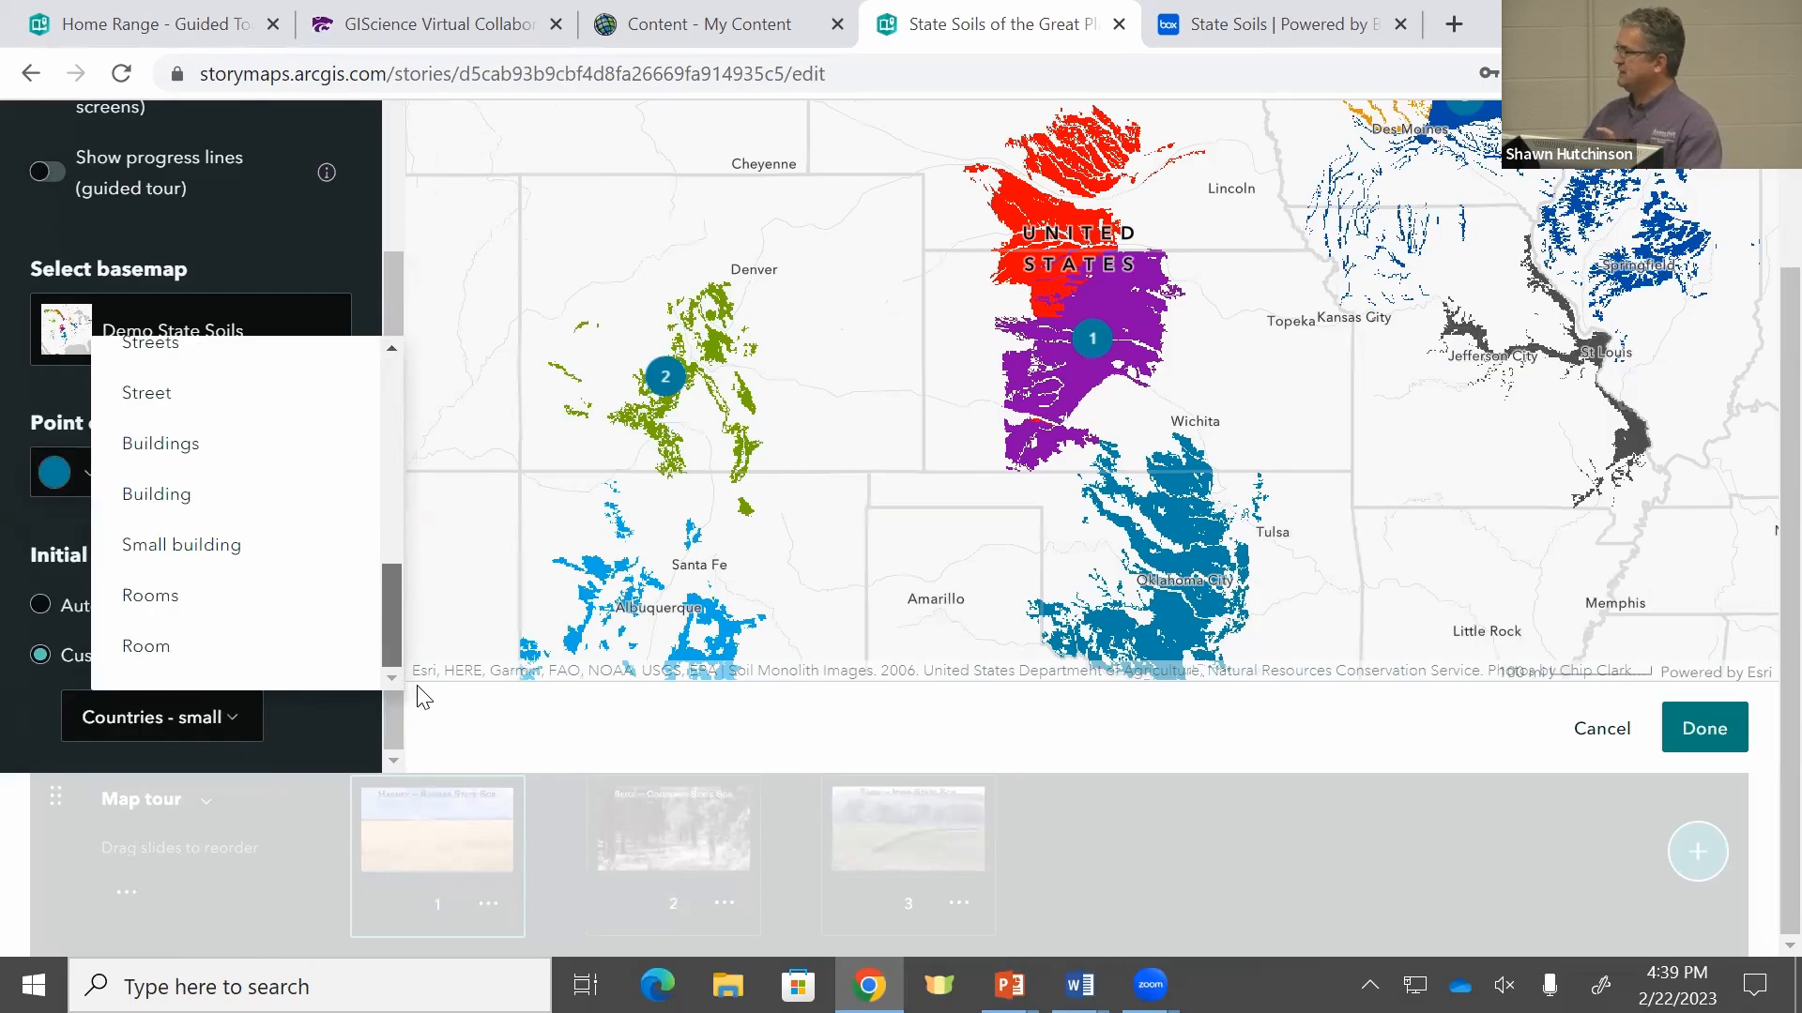
drag(418, 667, 419, 474)
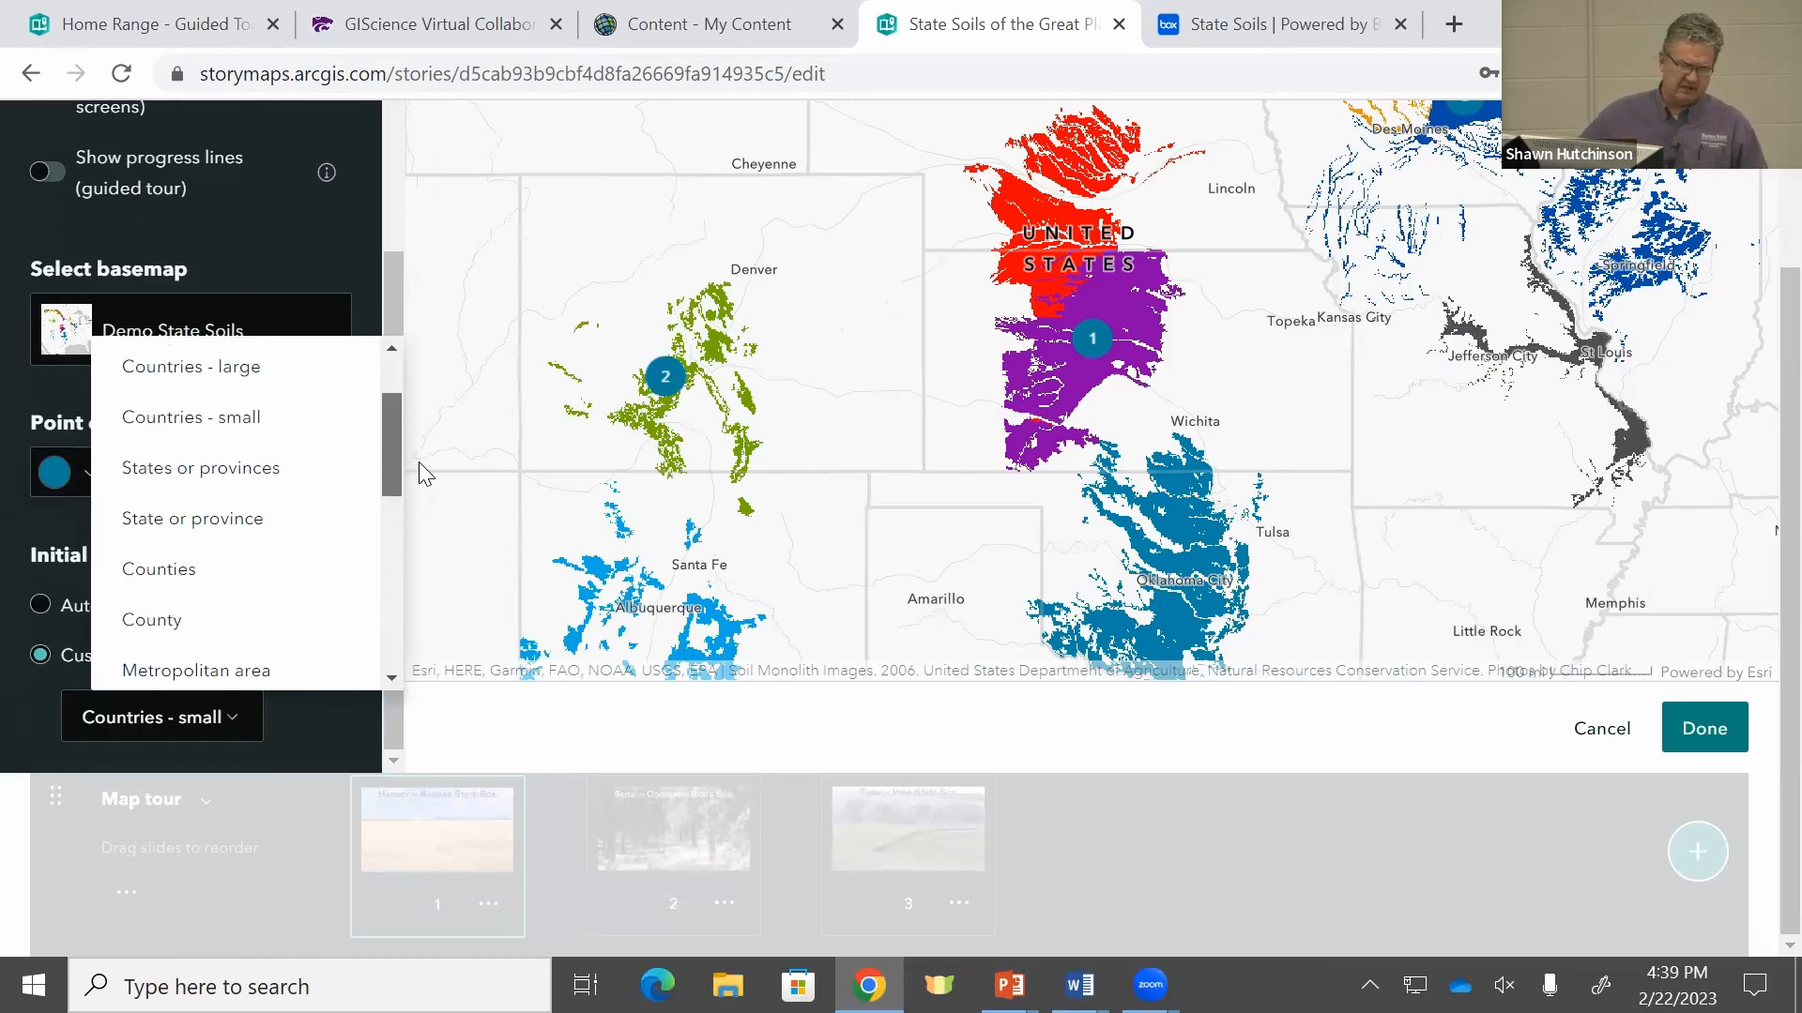
click(235, 528)
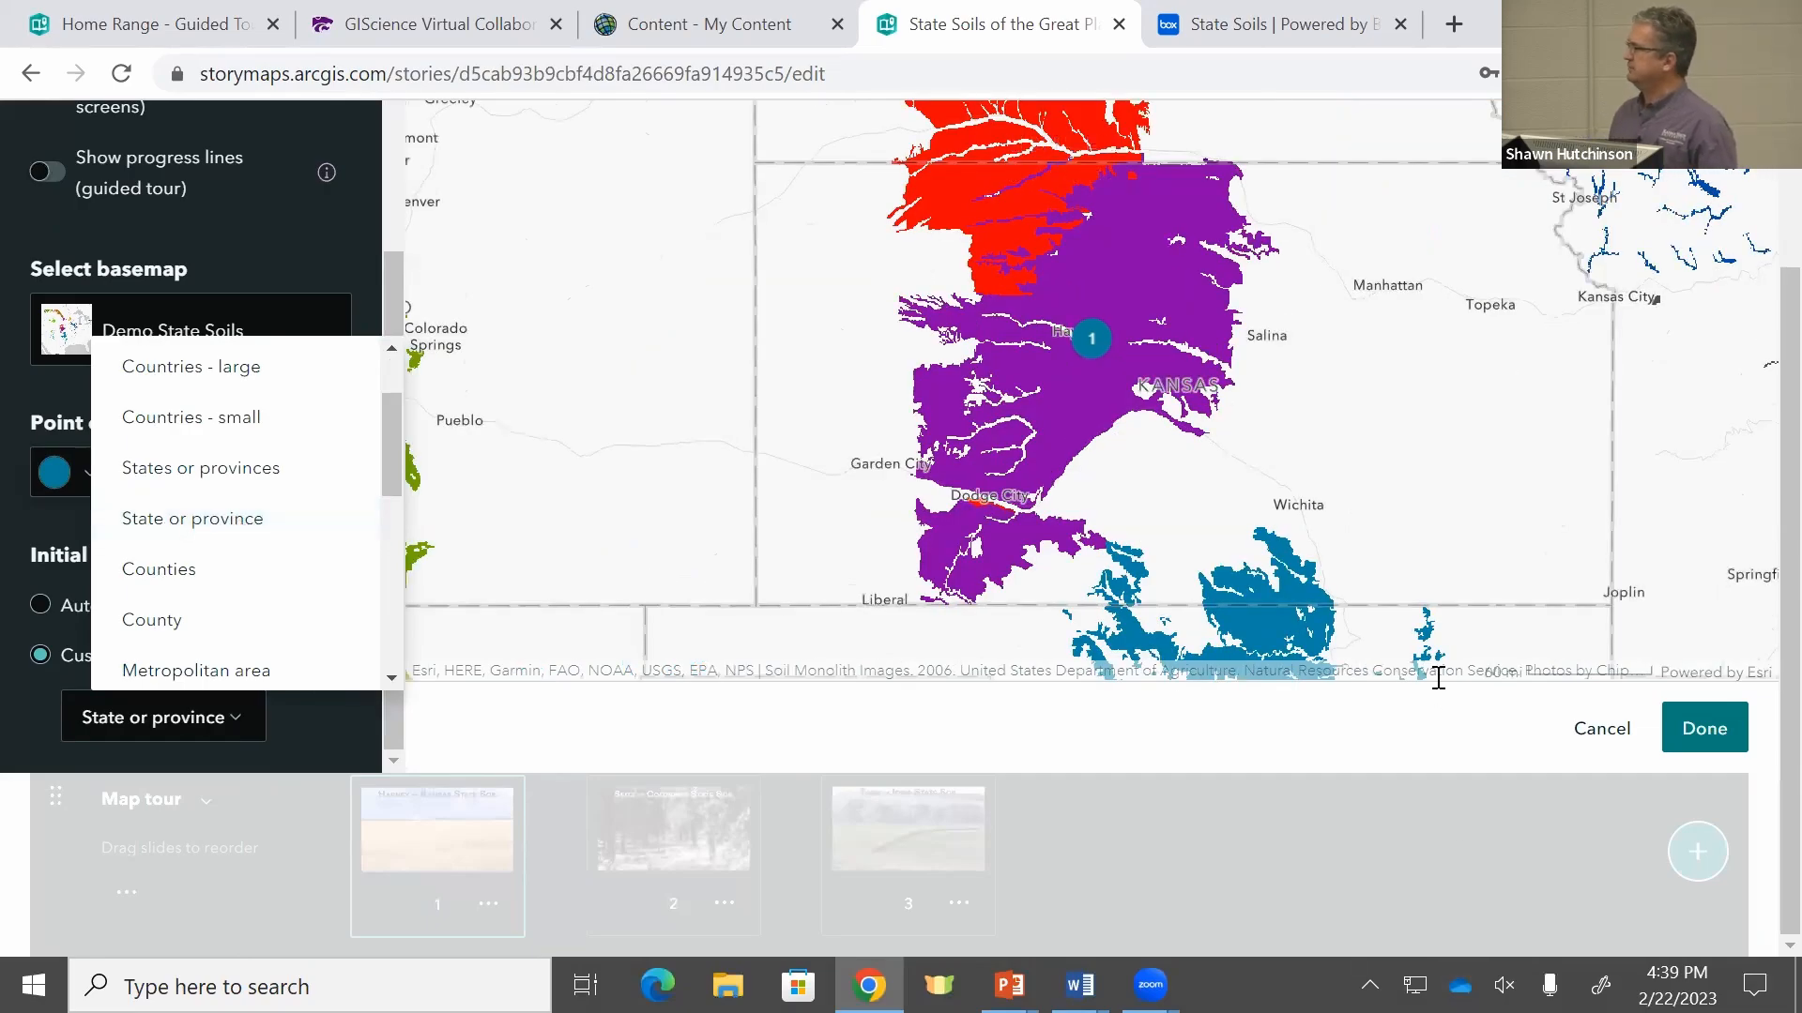
Step: Try the Counties zoom level, return to State or province, and apply the map options
click(205, 566)
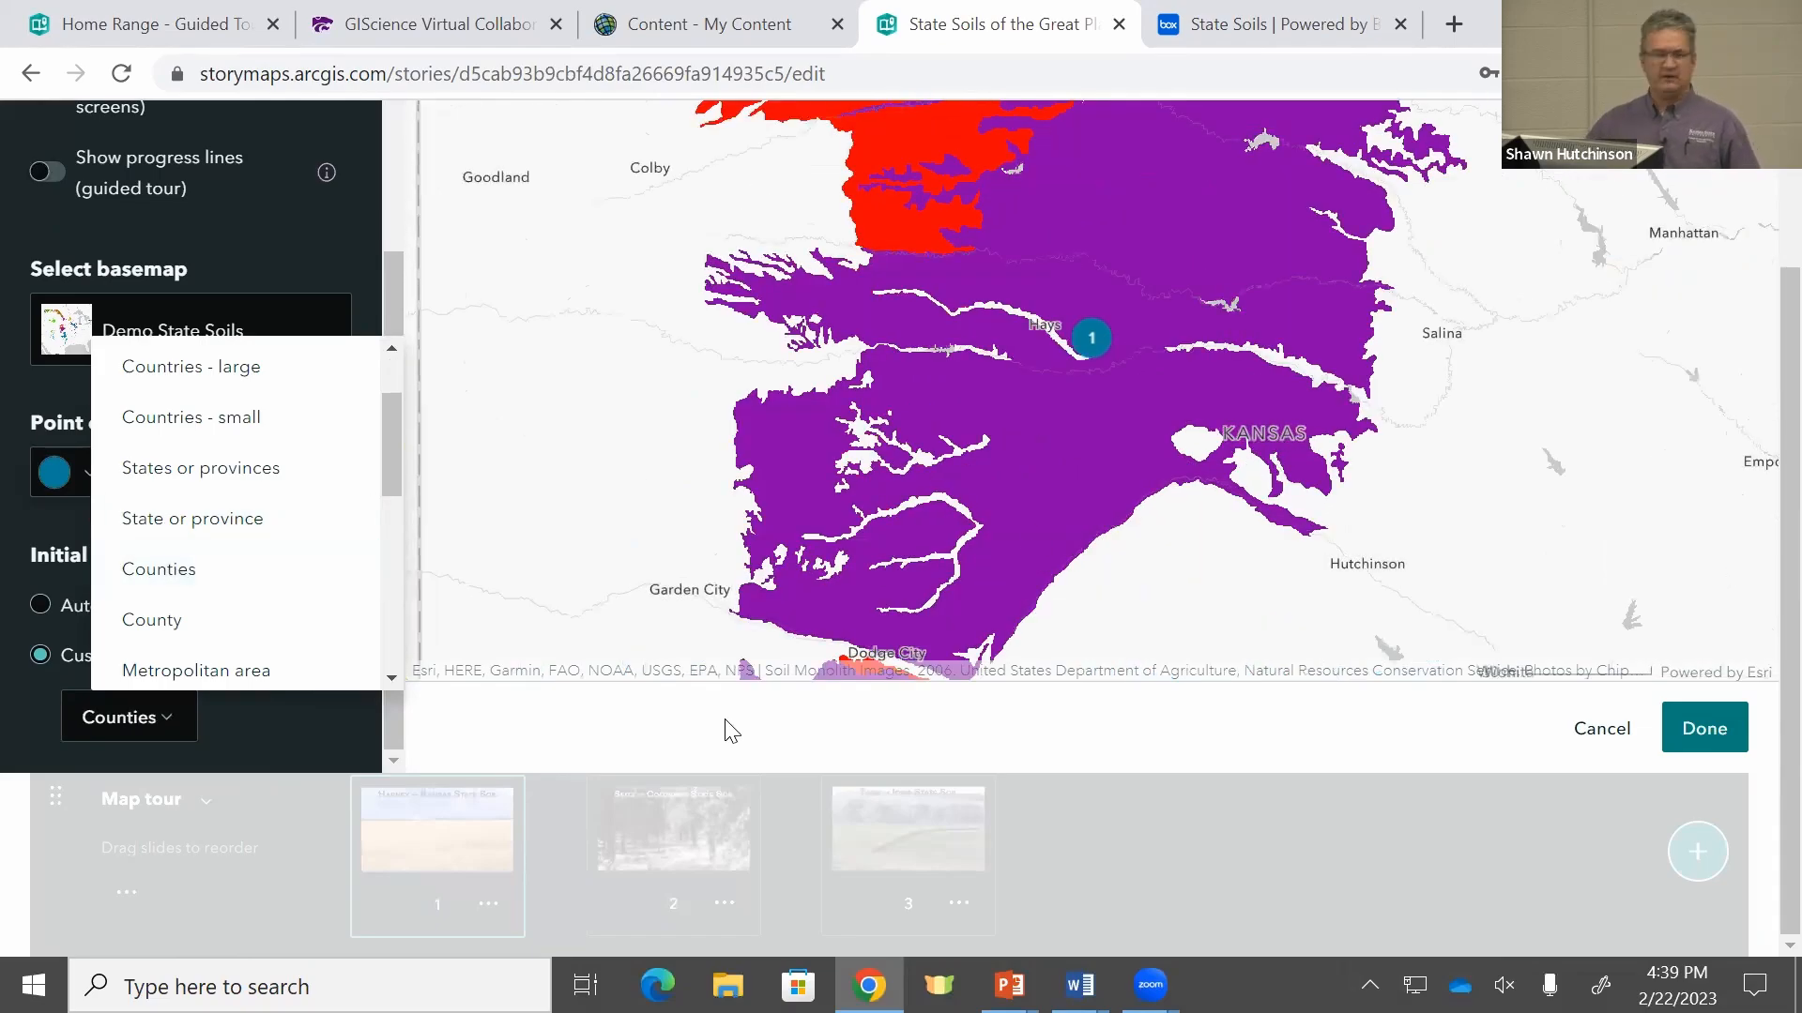
click(273, 519)
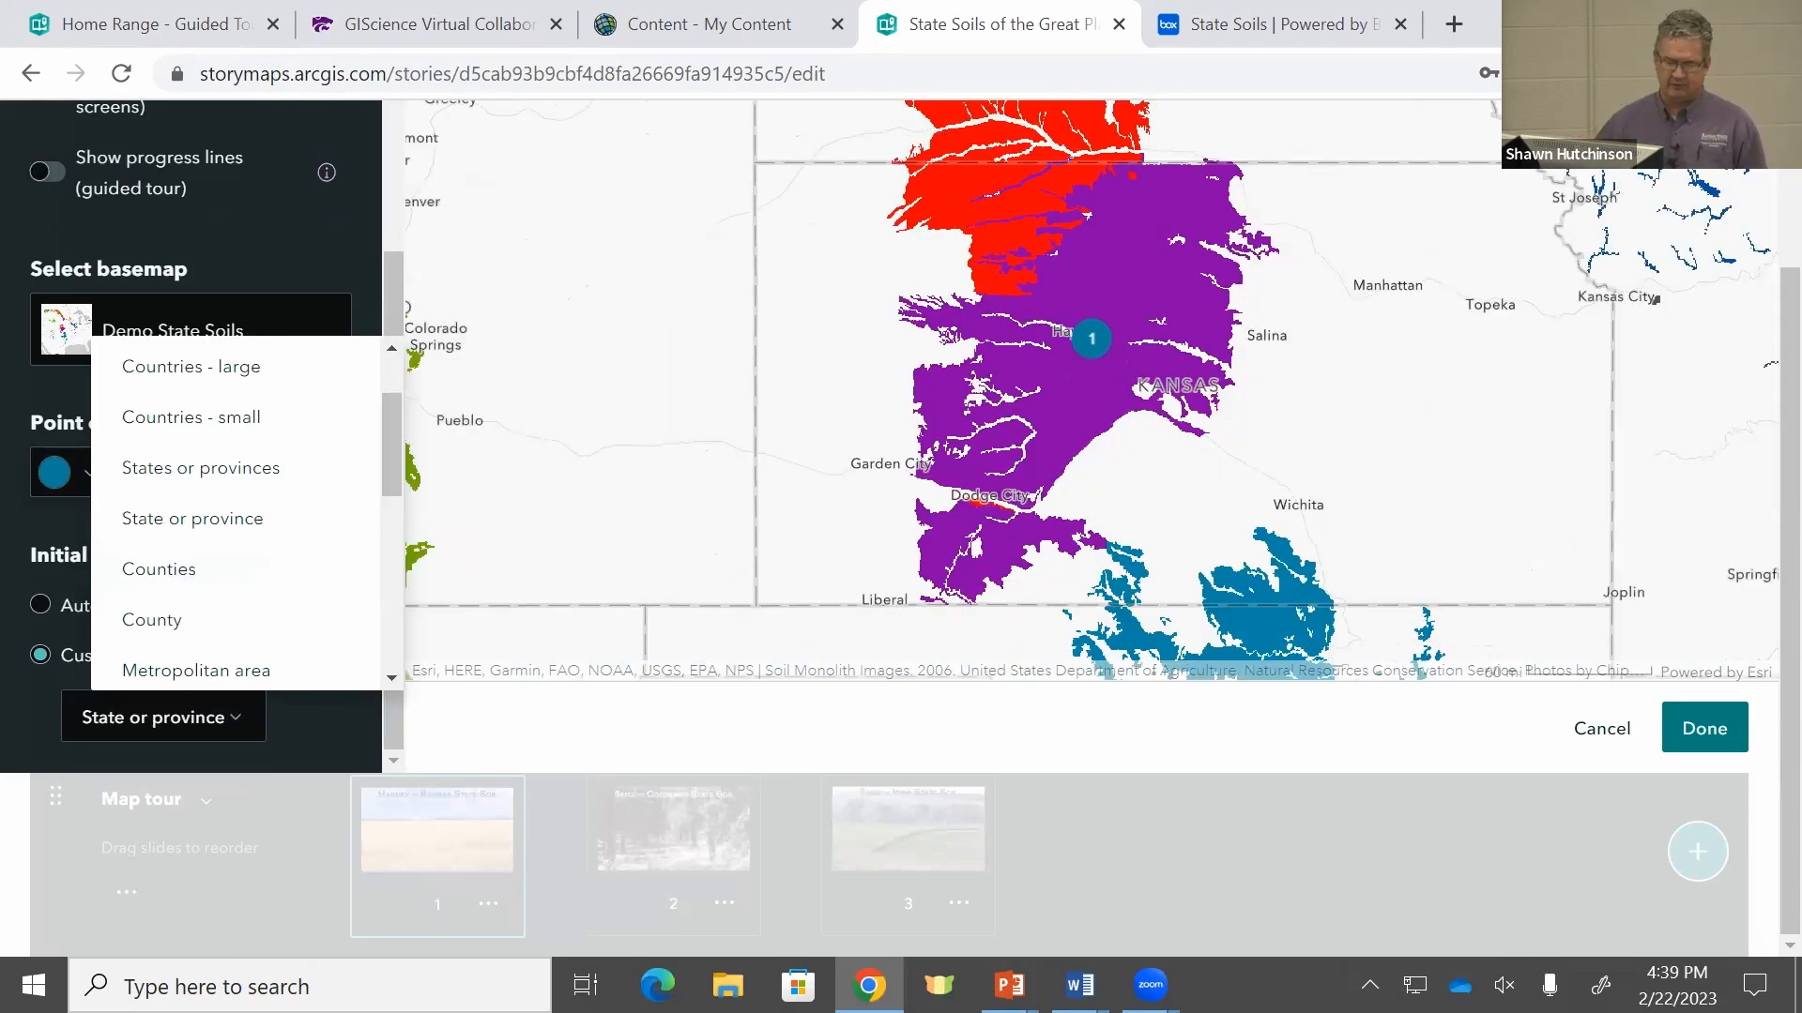
click(1717, 733)
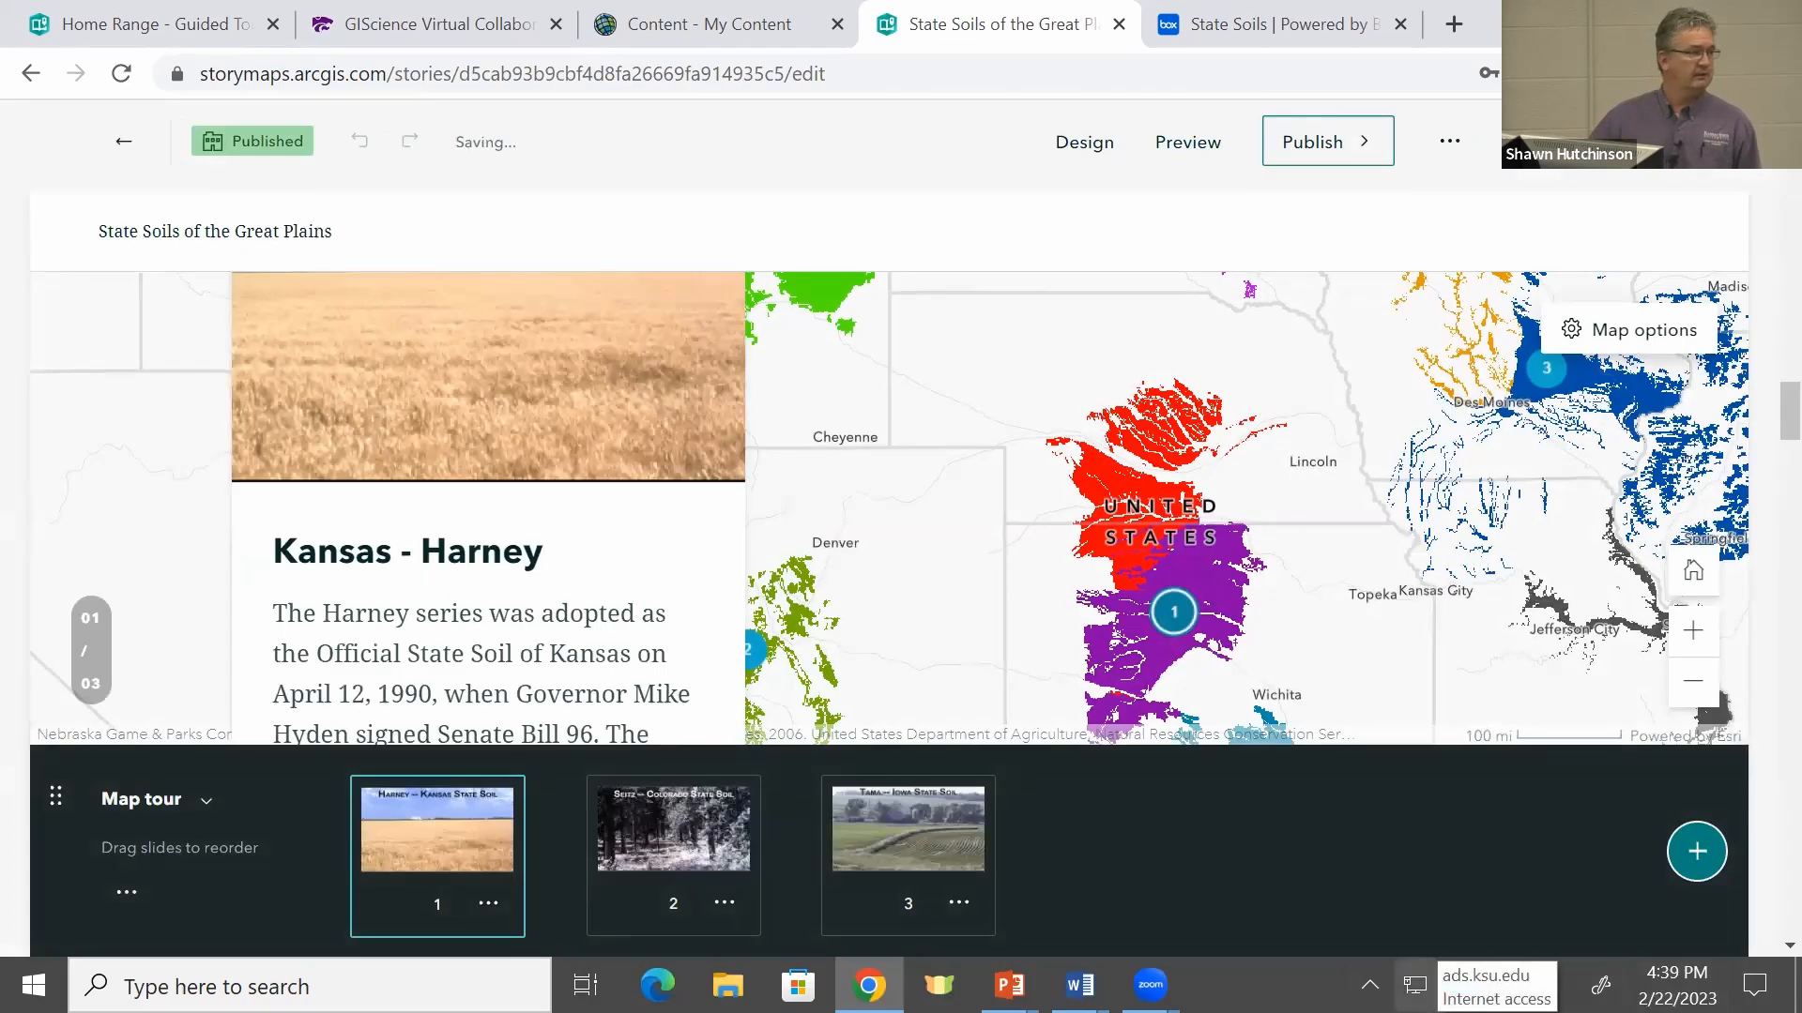
Step: Republish the story and check the map tour's zoom at each stop in the published version
click(1309, 145)
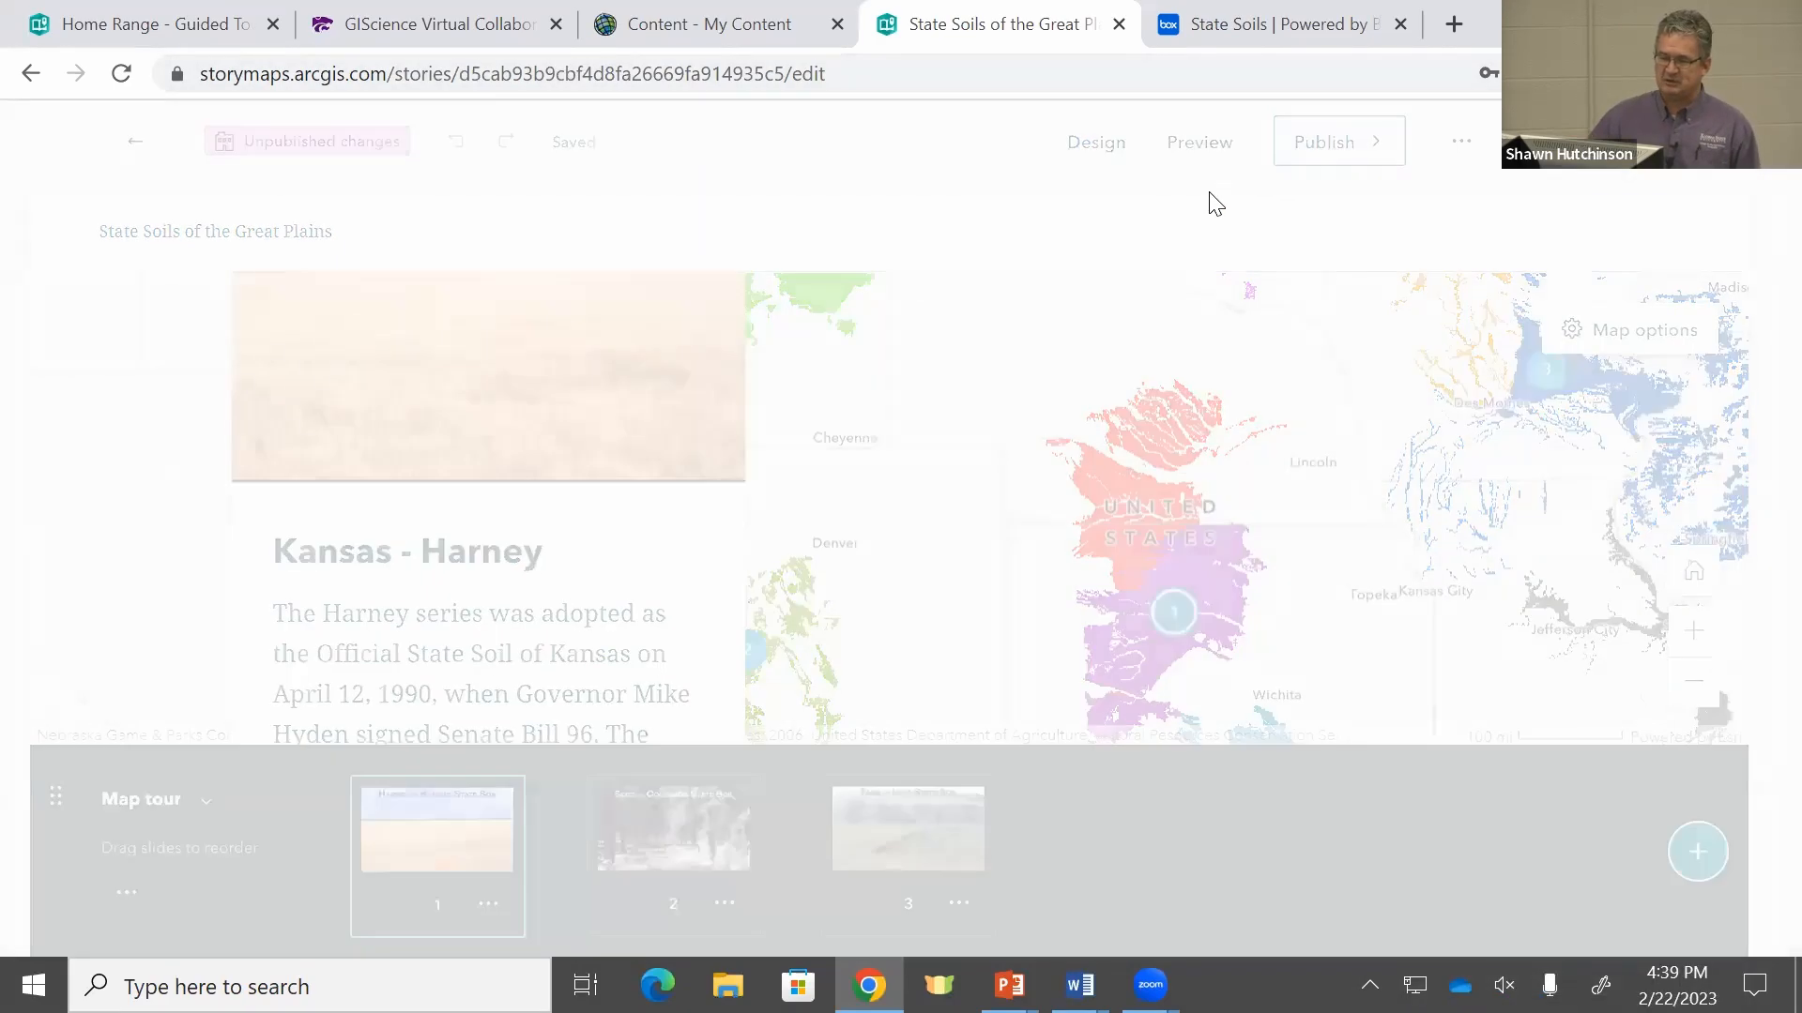
click(1610, 174)
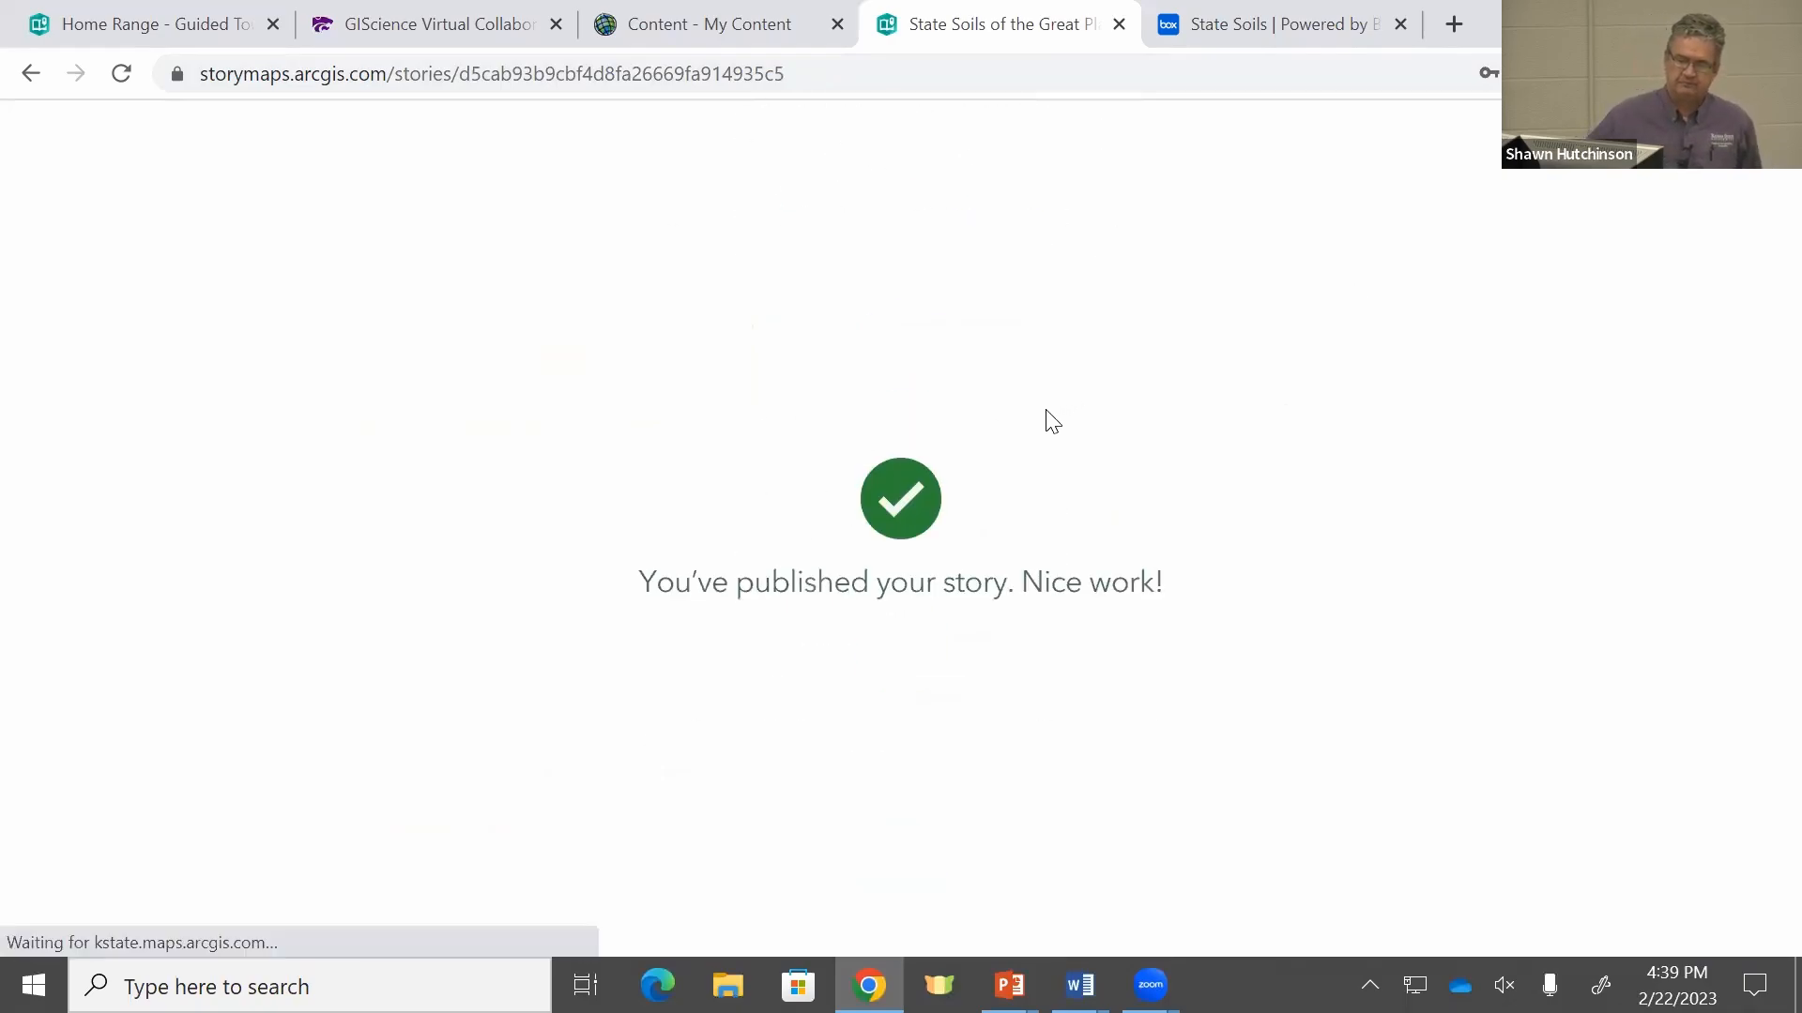
scroll(1046, 409, down, 5)
scroll(1045, 409, down, 10)
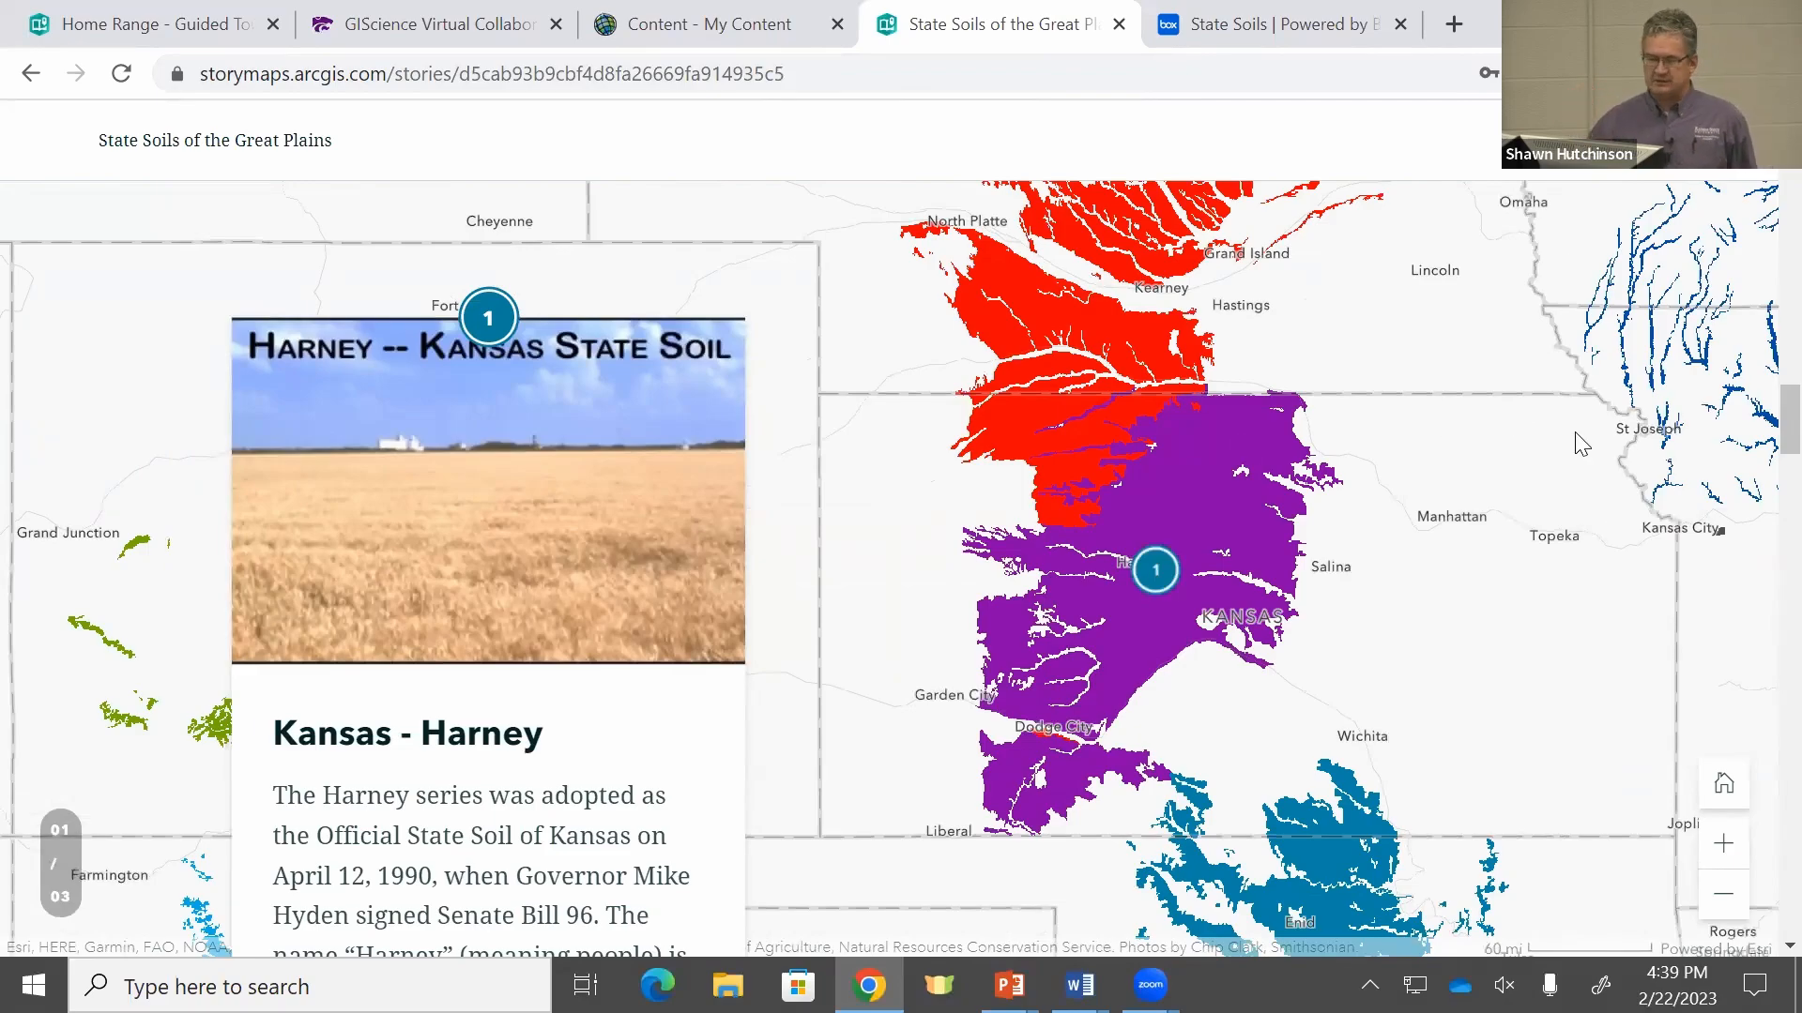
scroll(1527, 575, down, 15)
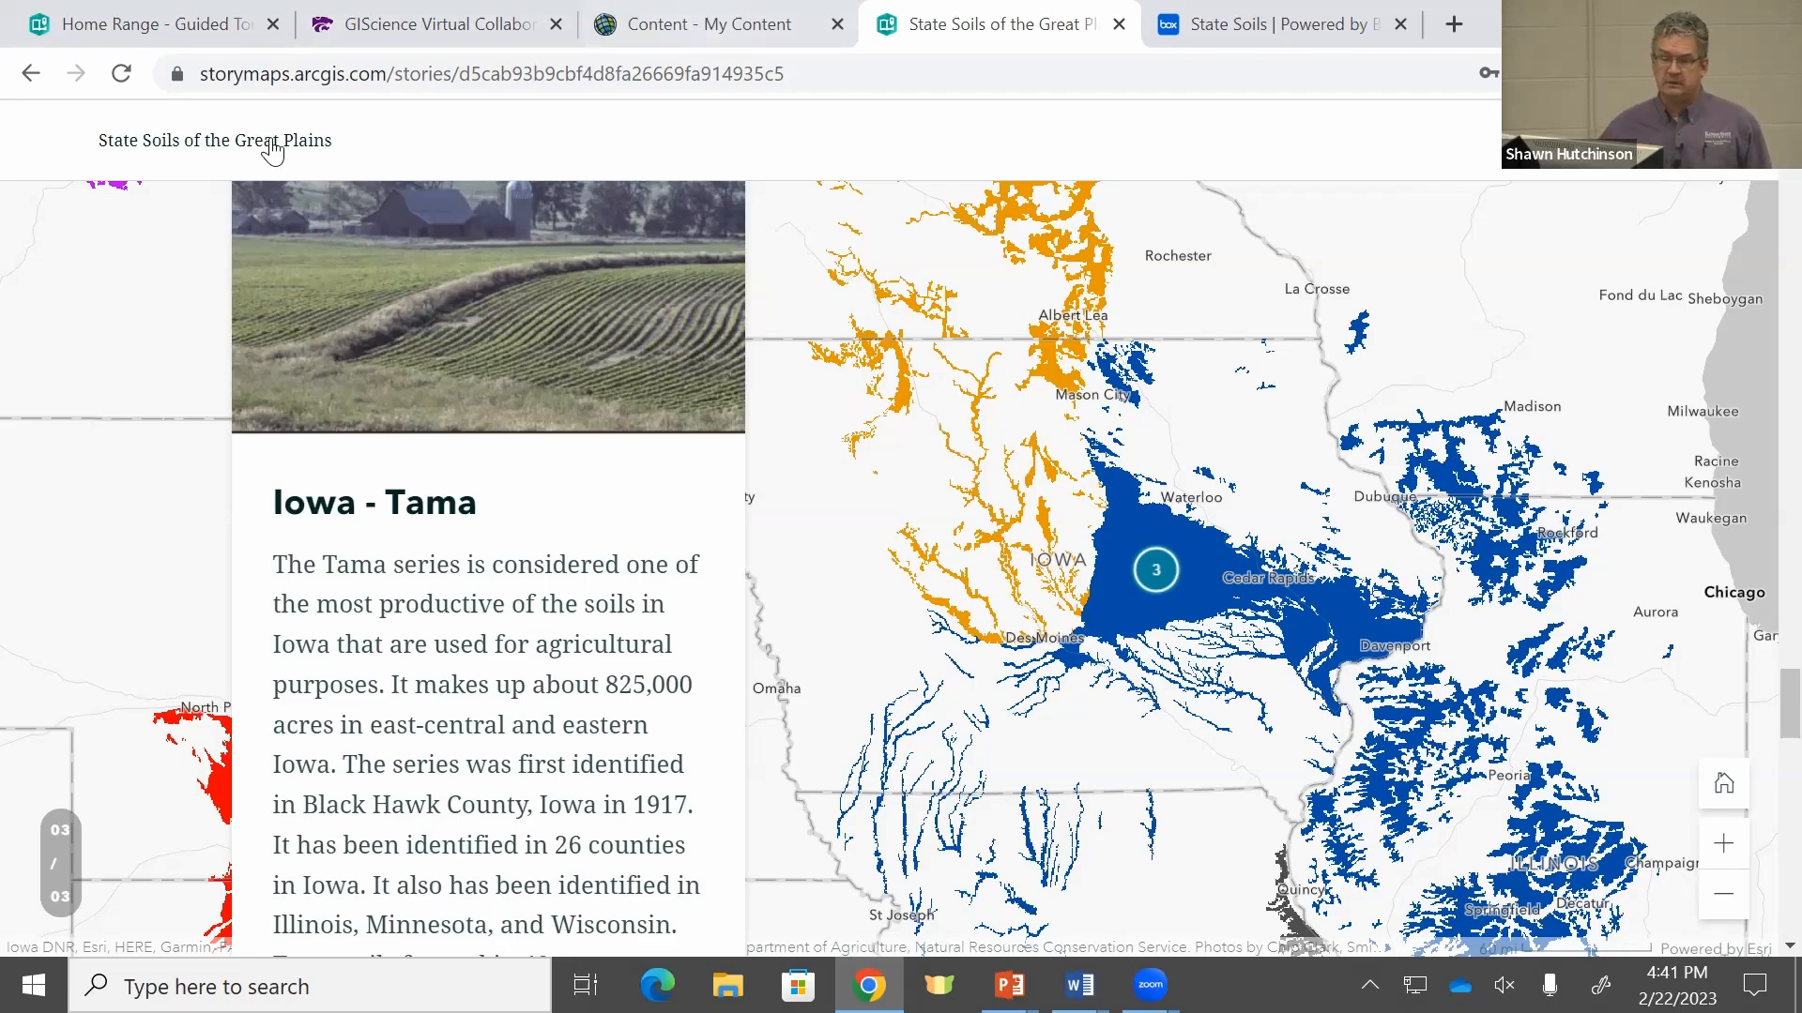
Step: Return to the list of own stories and open the Explore stories gallery from the quick links
click(1640, 167)
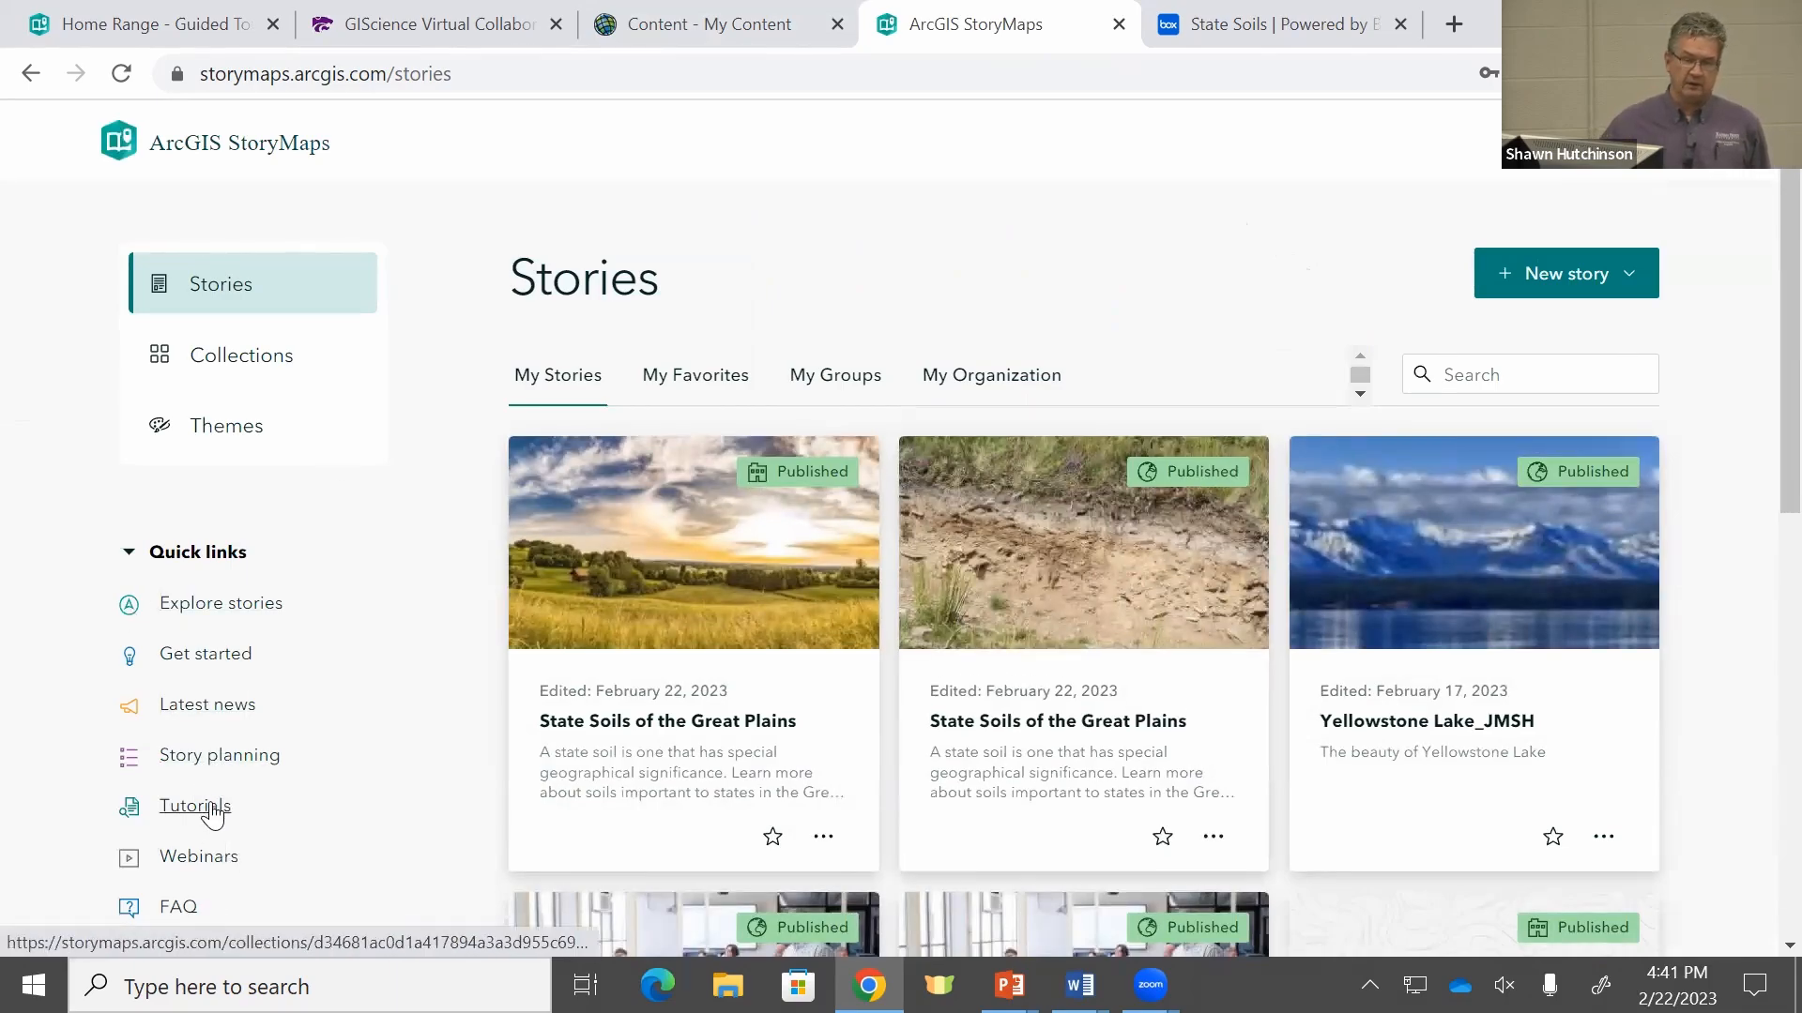
scroll(210, 801, down, 2)
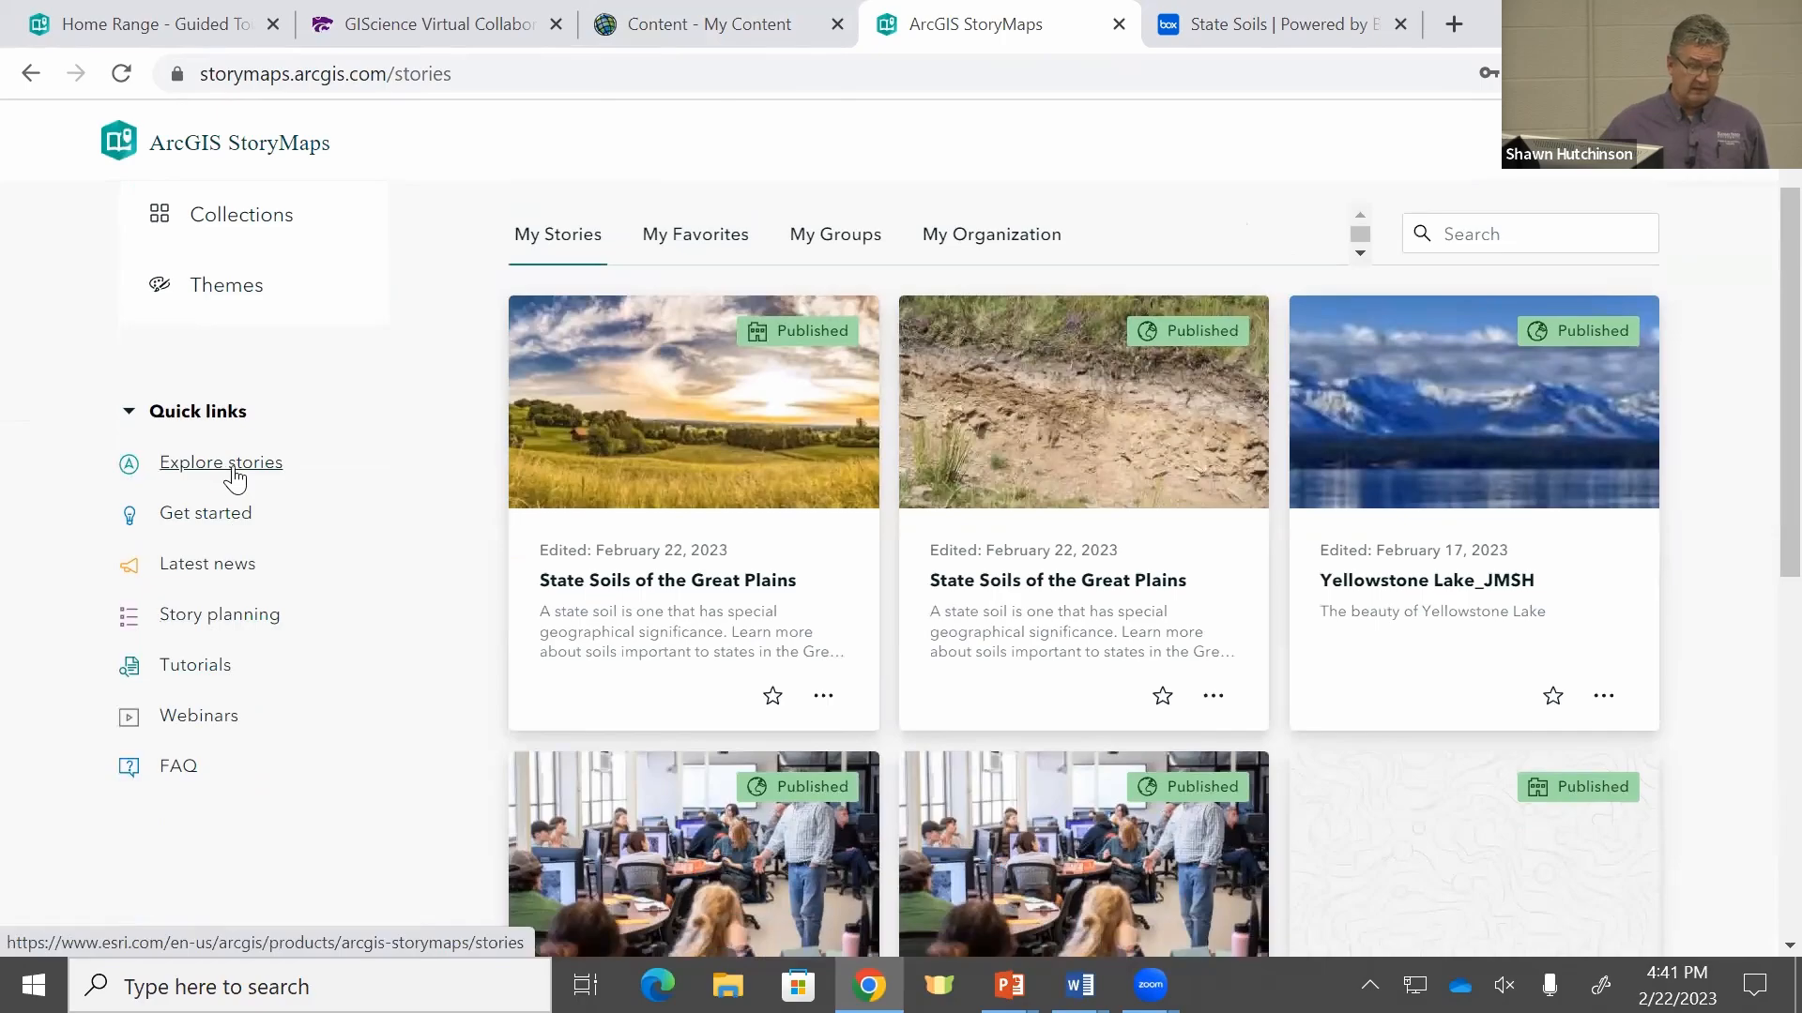
click(230, 477)
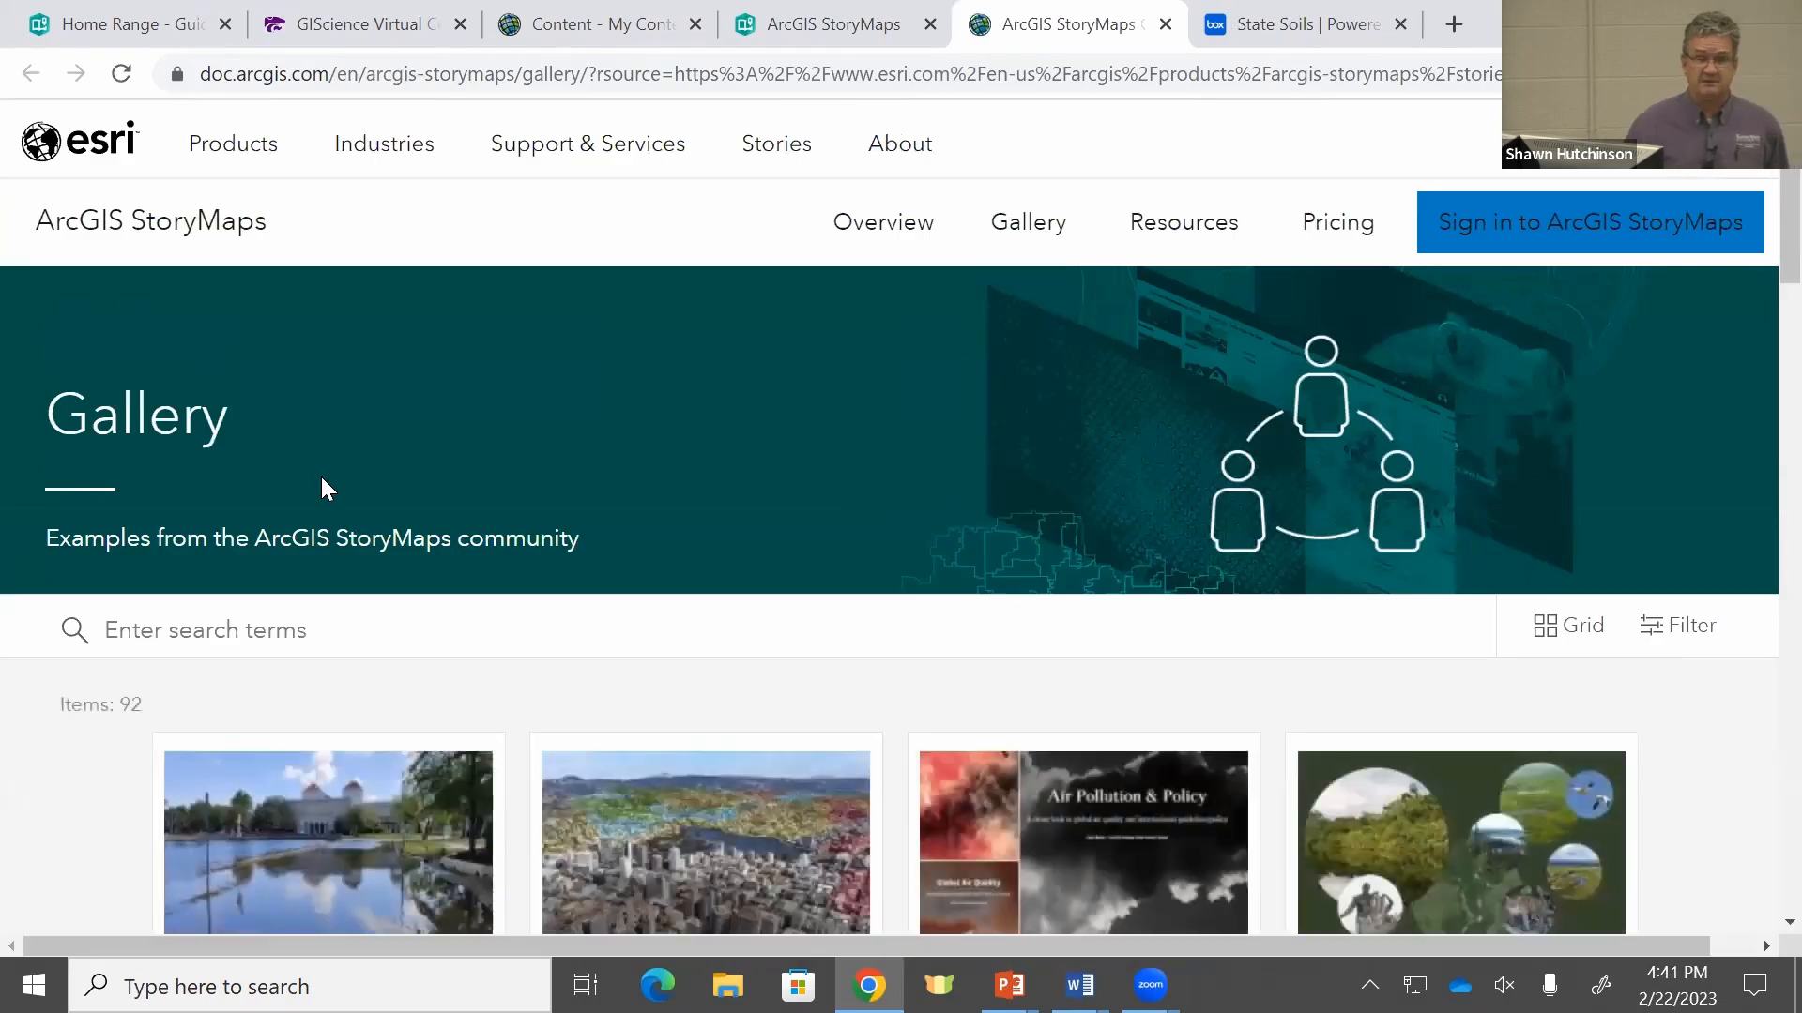
Step: Browse the gallery examples and open the Sounds of the Wild West story to examine its opening
scroll(962, 523, down, 6)
scroll(962, 523, down, 7)
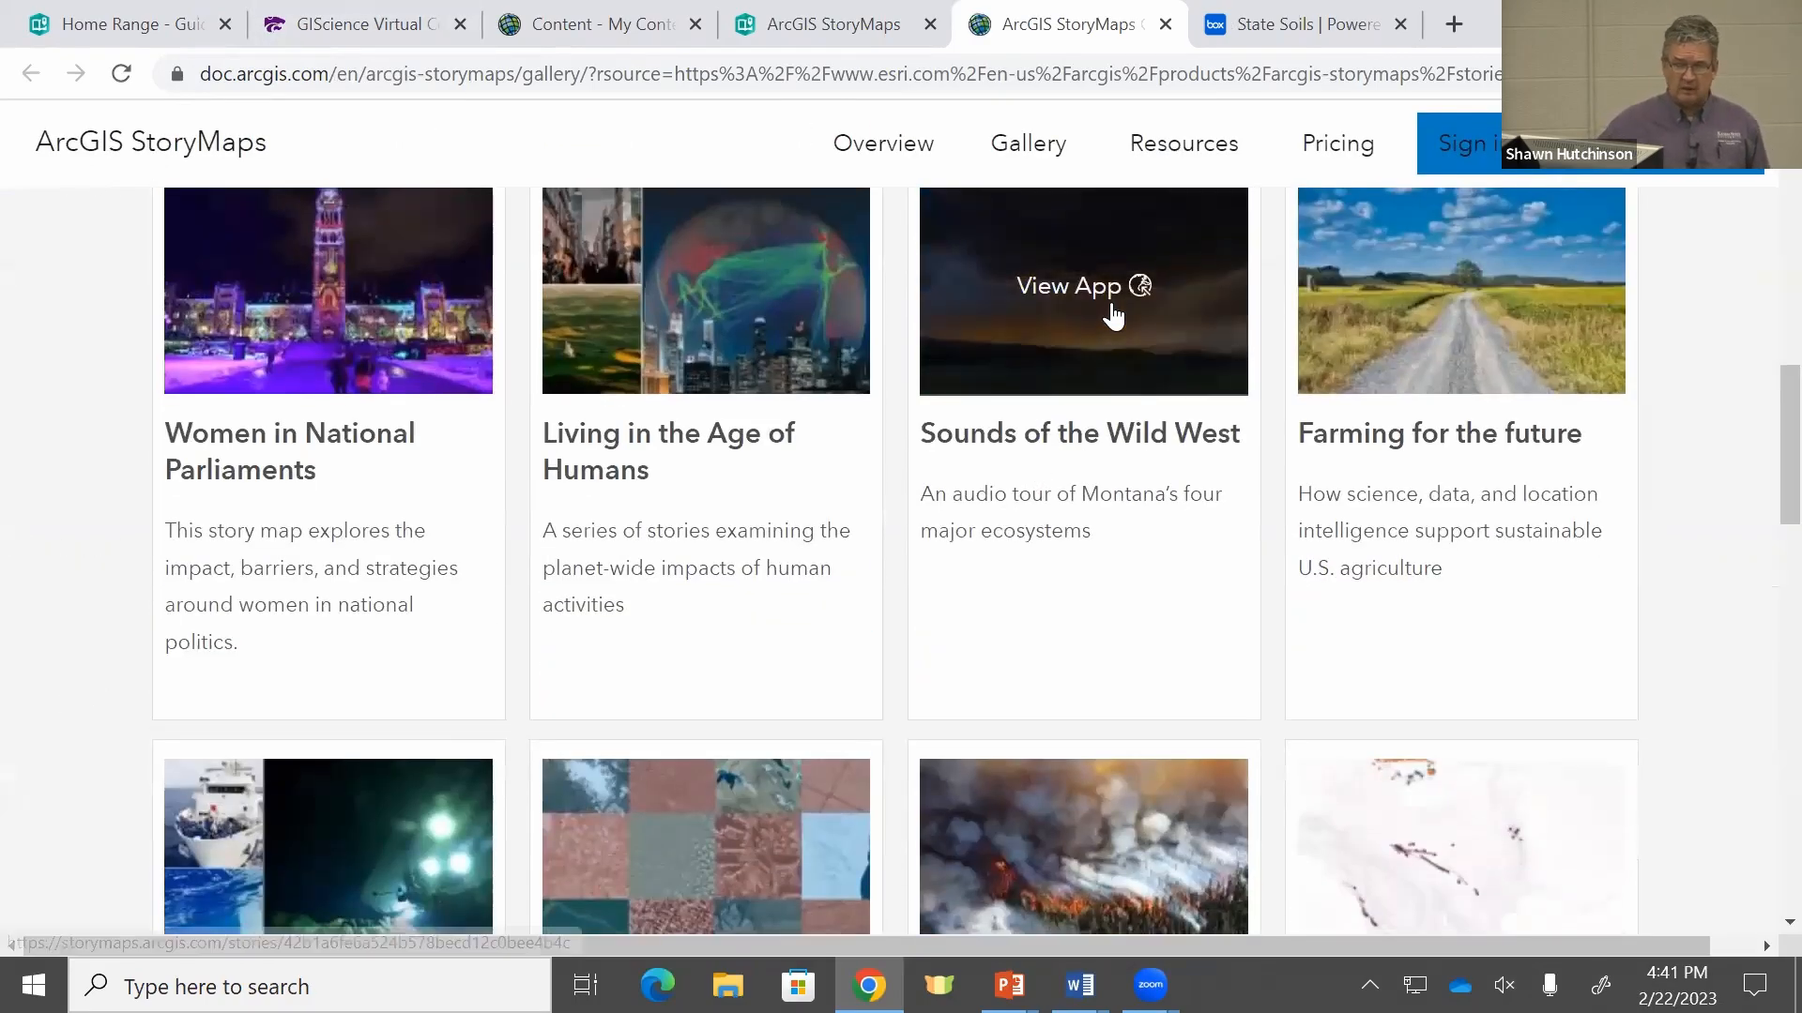
click(1073, 295)
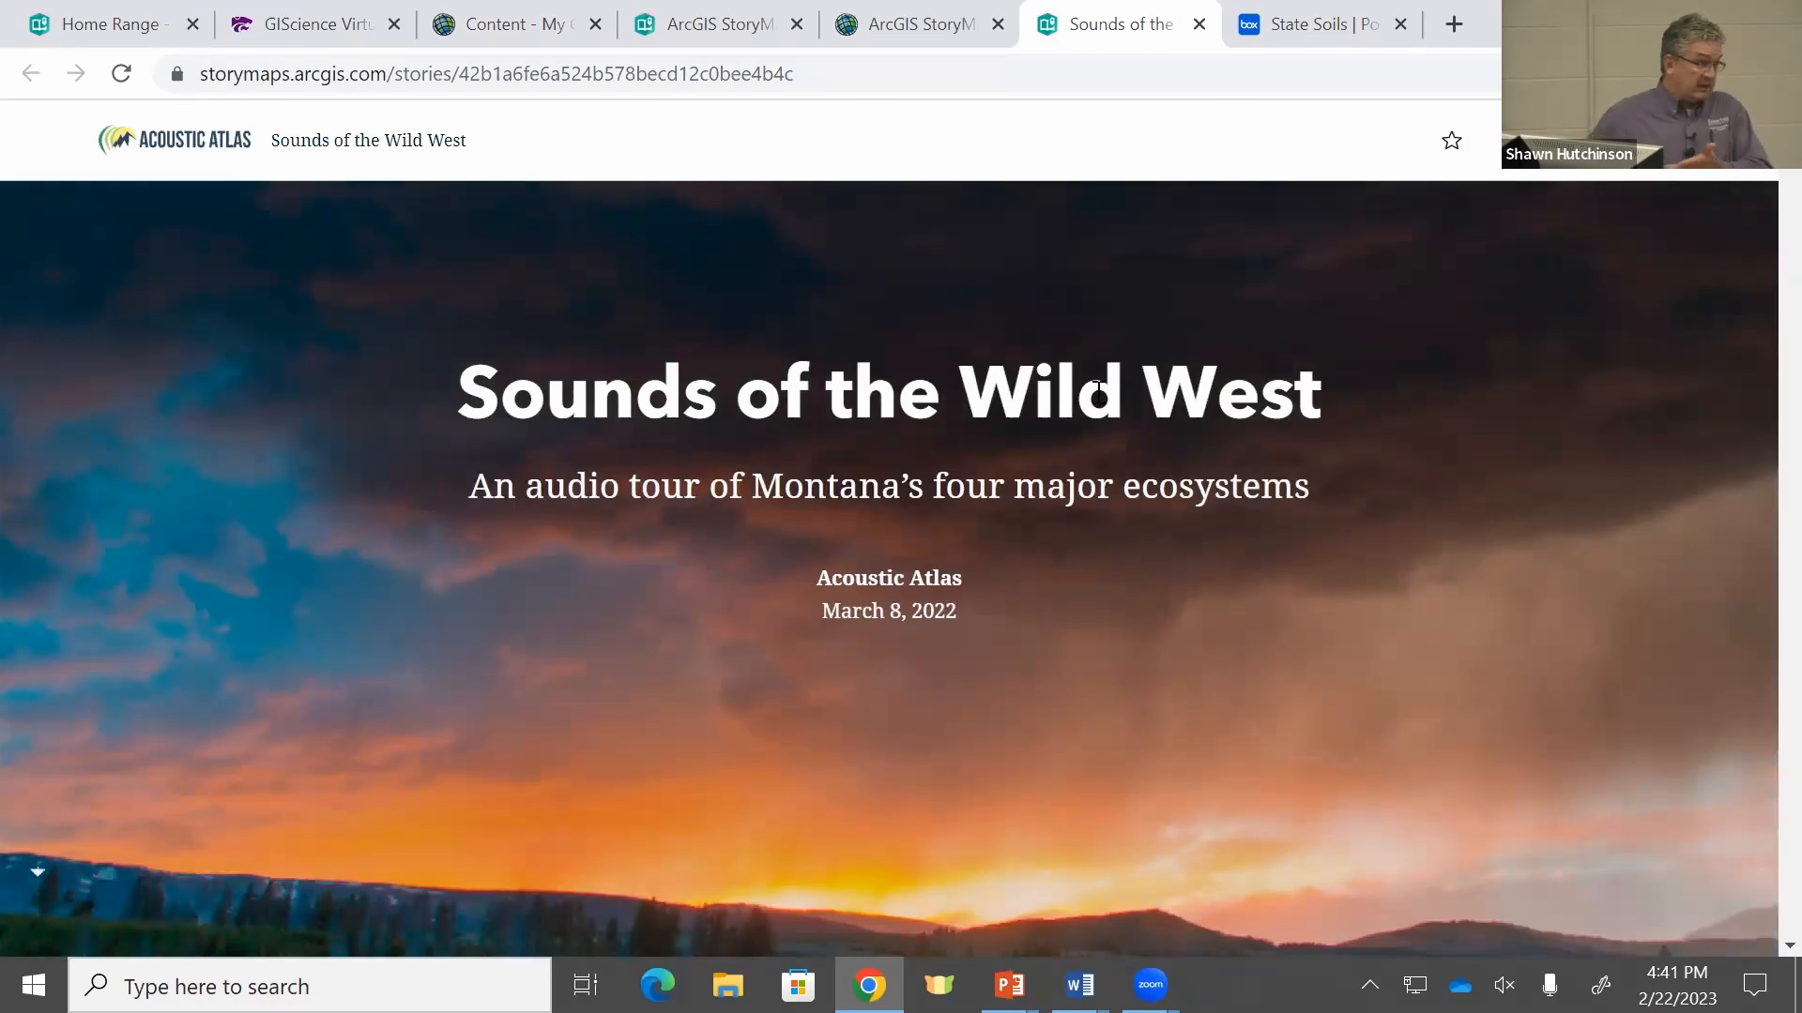
scroll(1192, 463, down, 10)
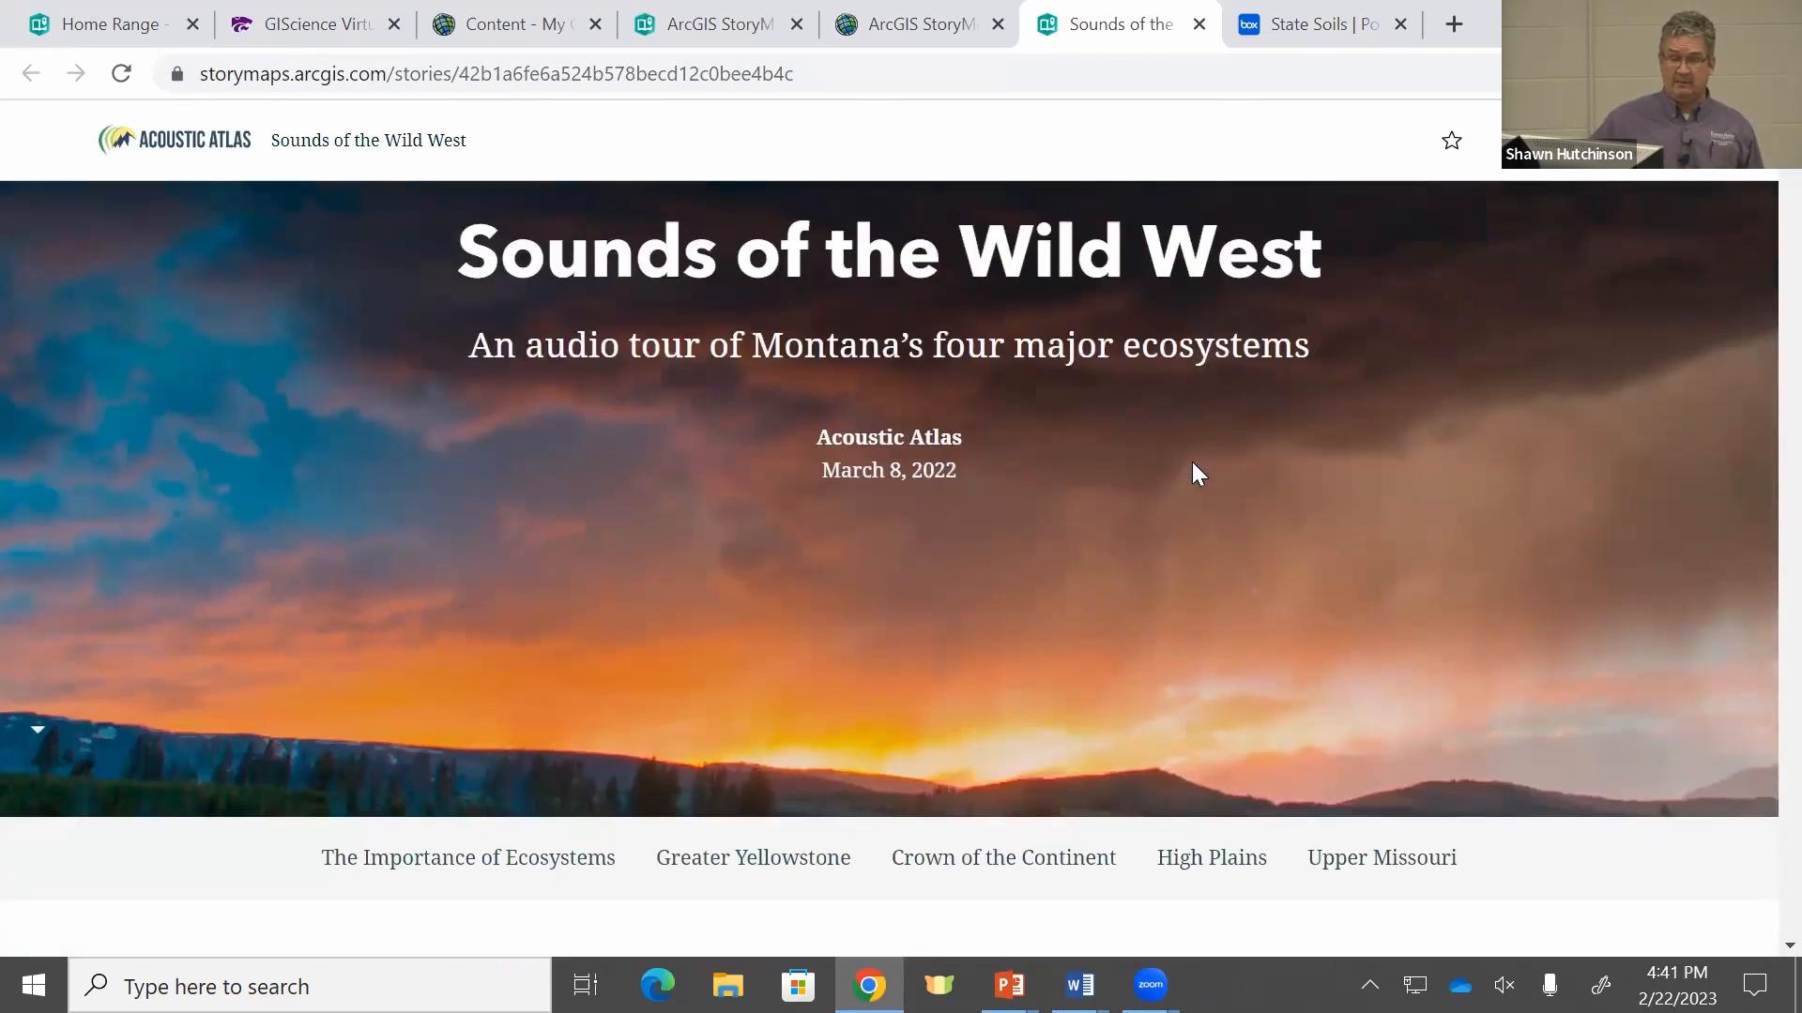
Step: Examine the Sounds of the Wild West story's sidecar photos and its Importance of Ecosystems section, including the ecosystem map and quotation
scroll(1192, 463, down, 10)
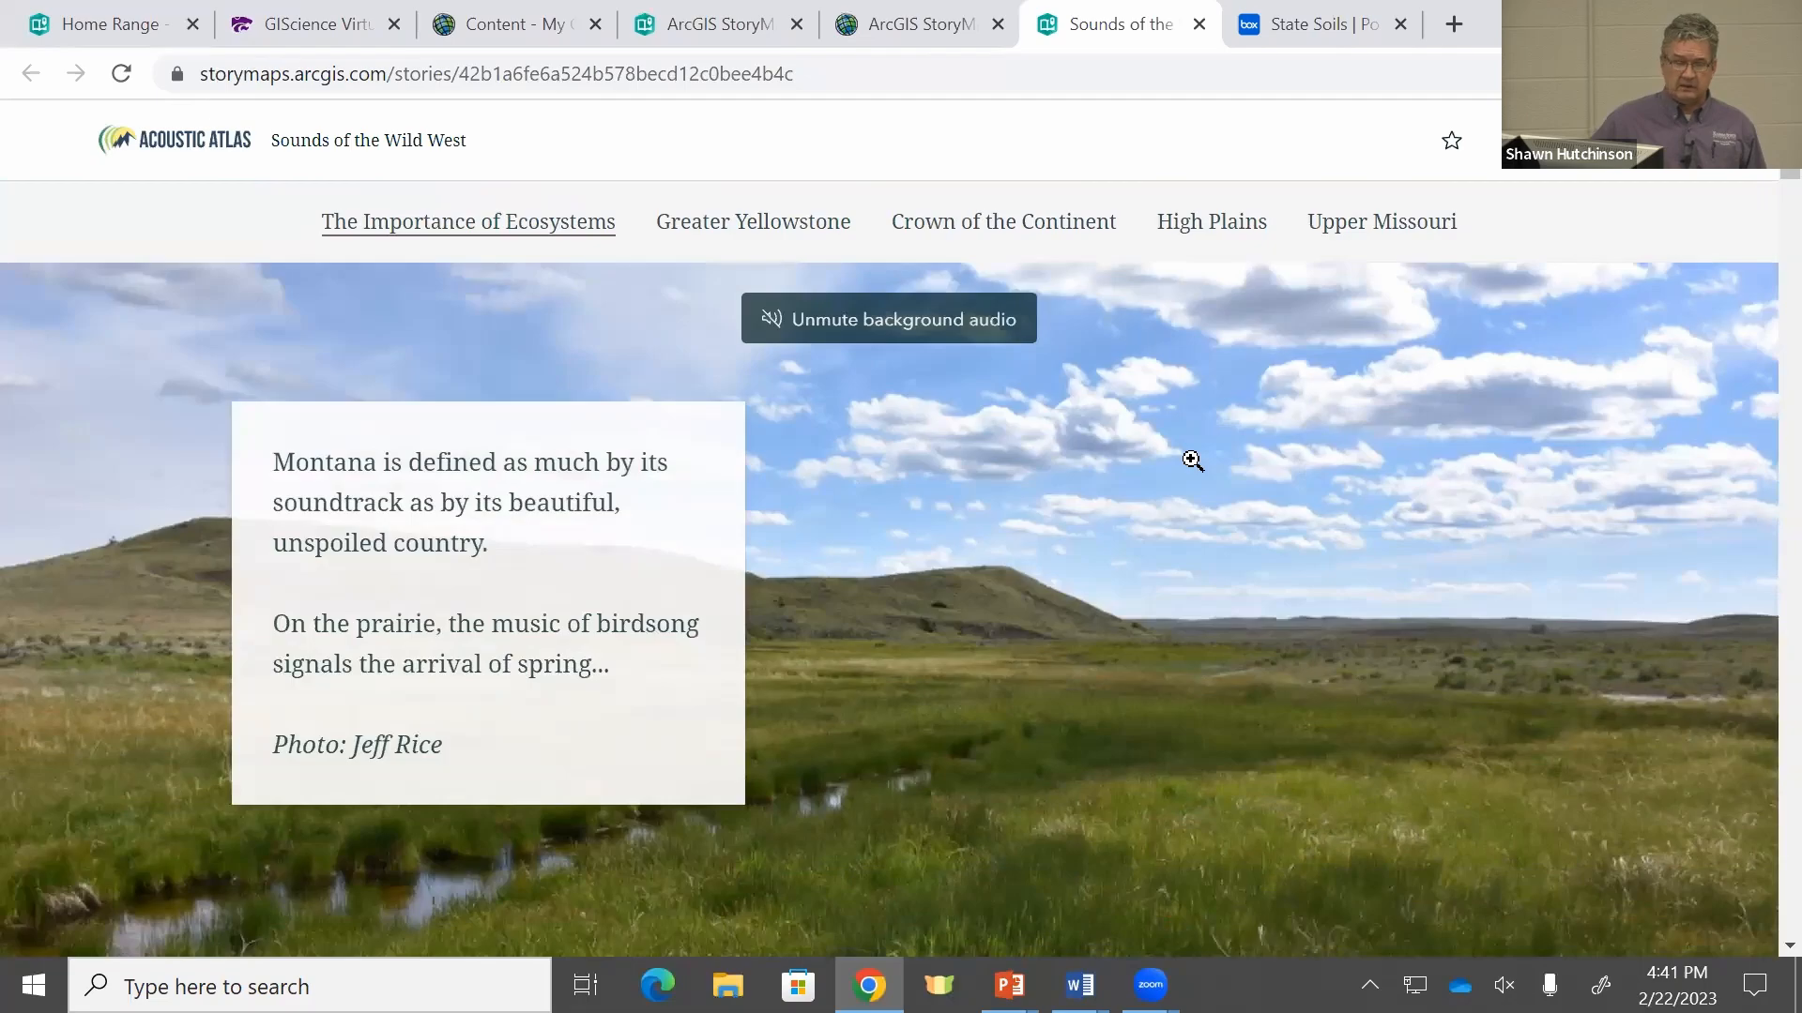
scroll(1192, 460, down, 6)
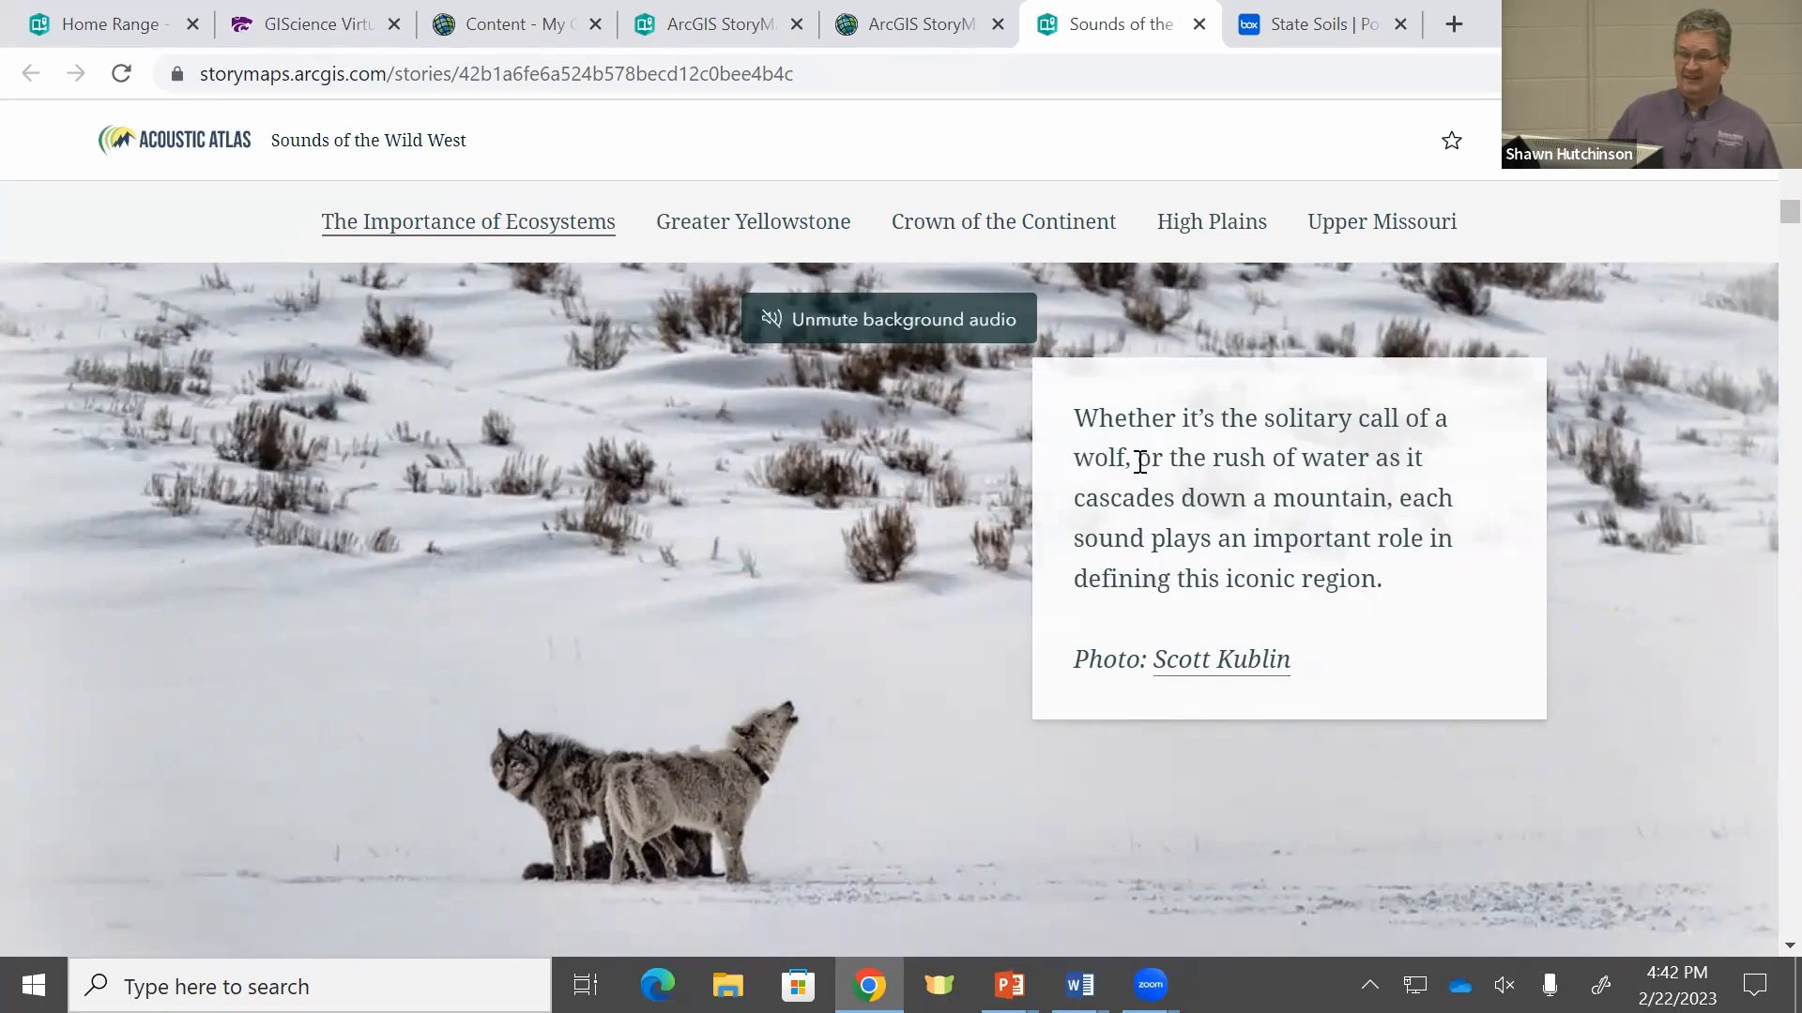
scroll(1019, 492, down, 5)
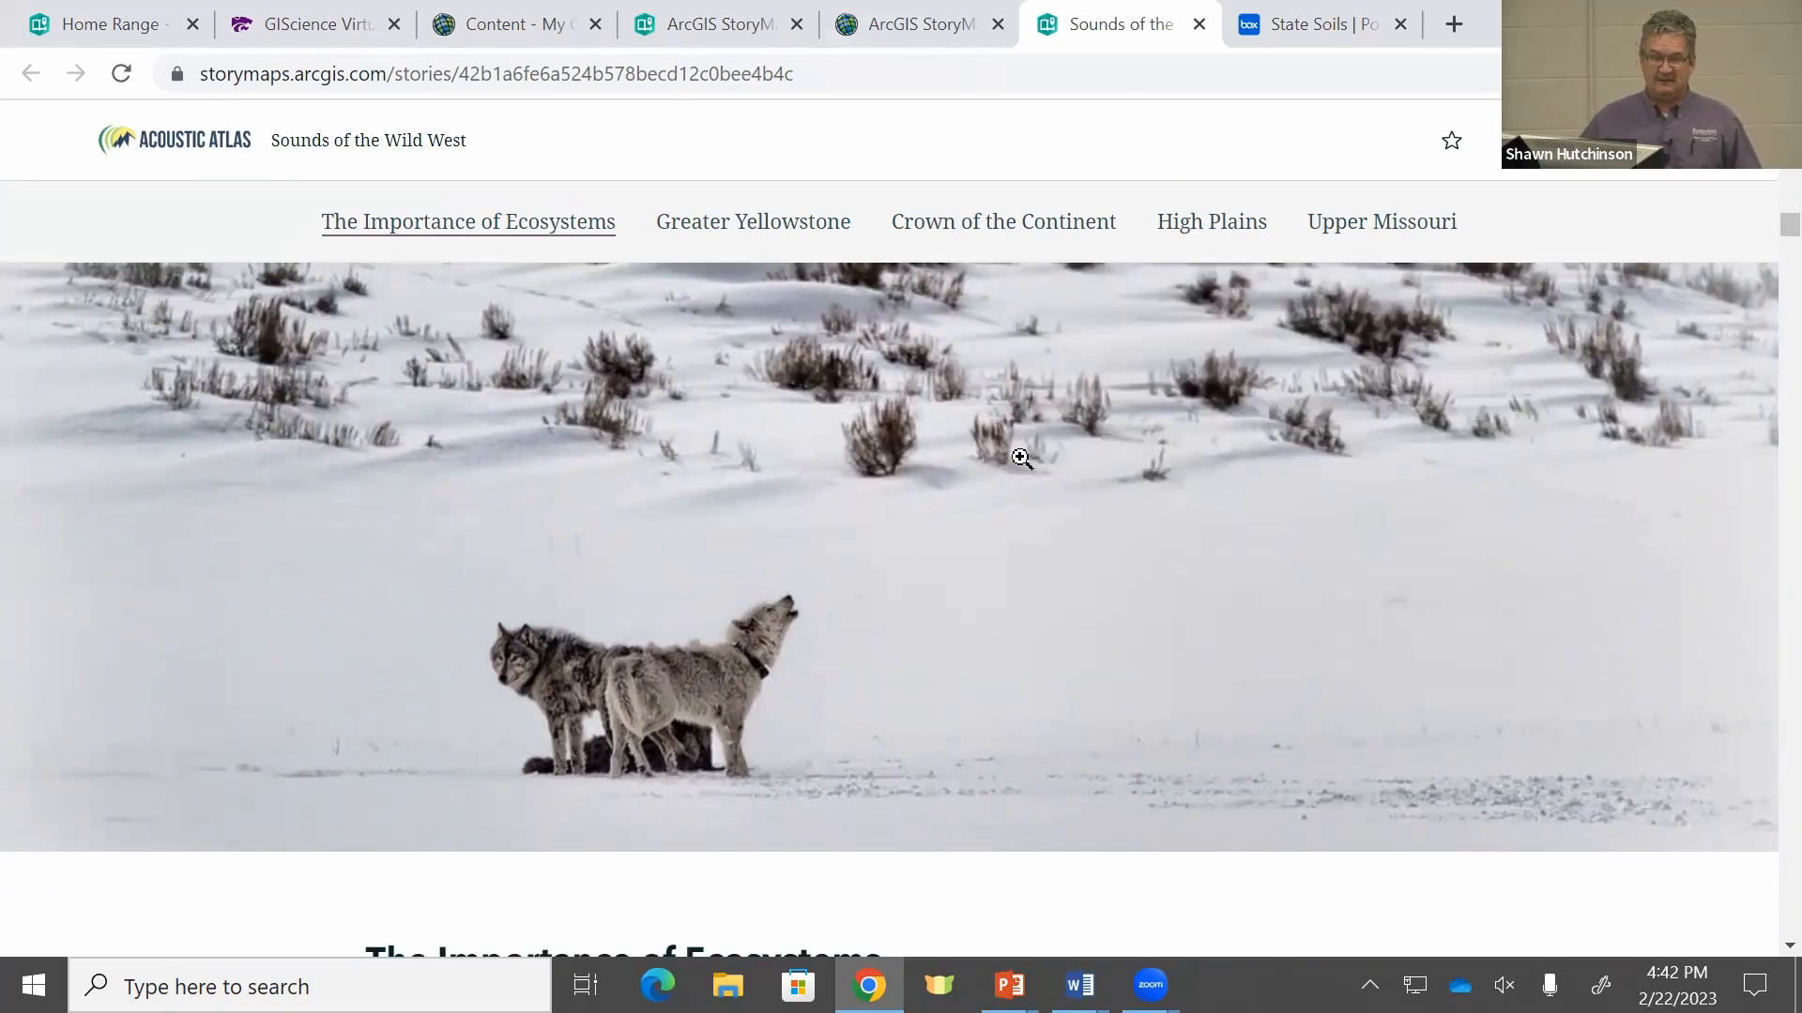
scroll(1028, 470, down, 10)
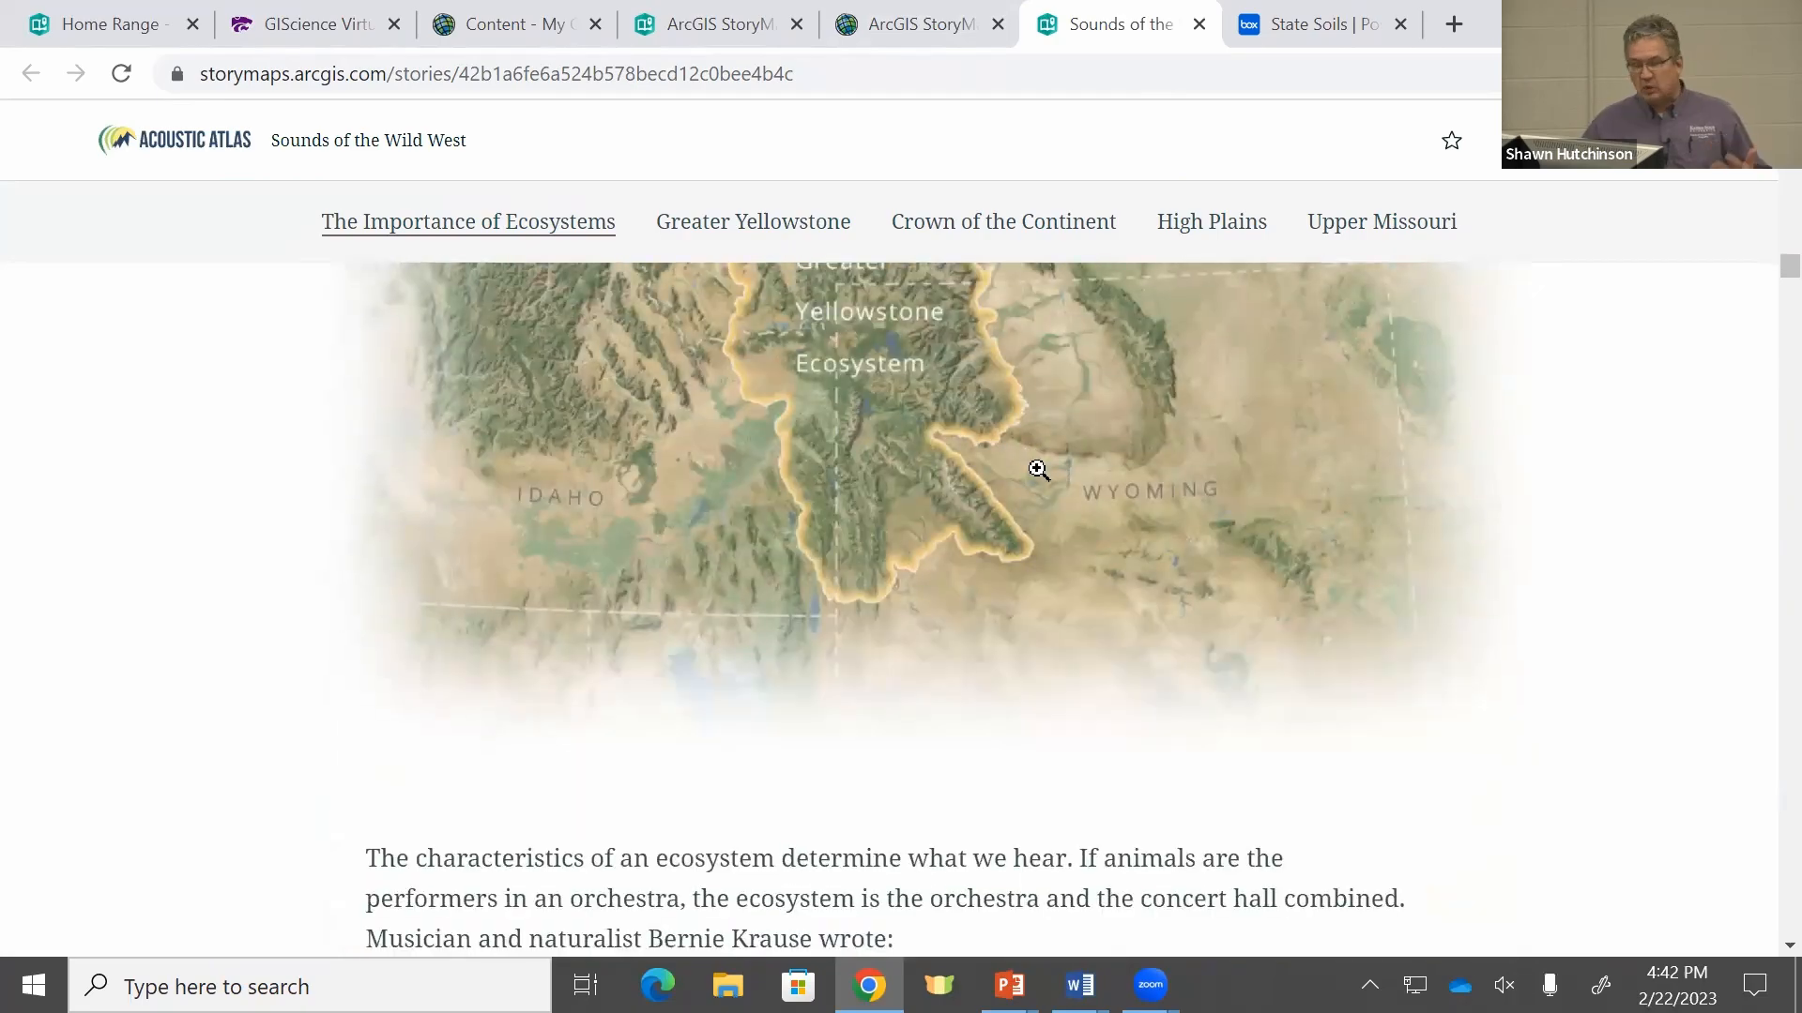
scroll(1038, 470, down, 6)
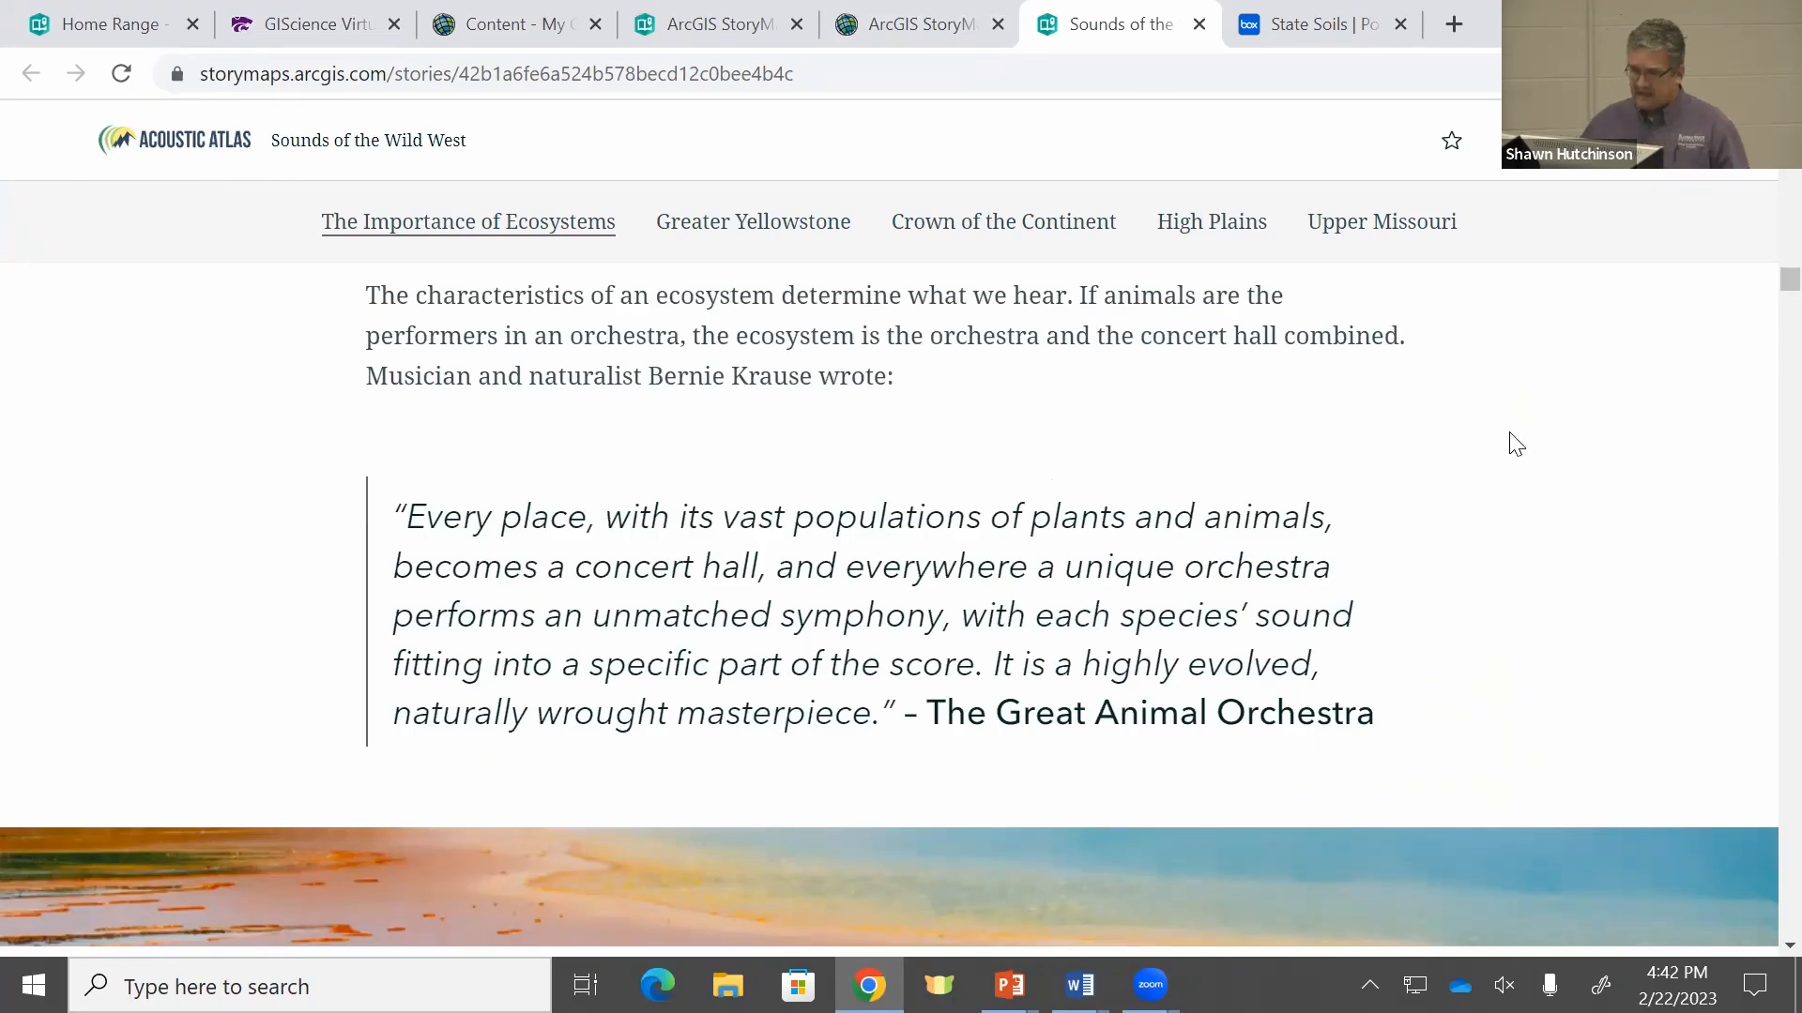
Step: Go through the Greater Yellowstone section to the American elk entry and play its audio recording
scroll(1511, 436, down, 5)
scroll(1468, 497, down, 10)
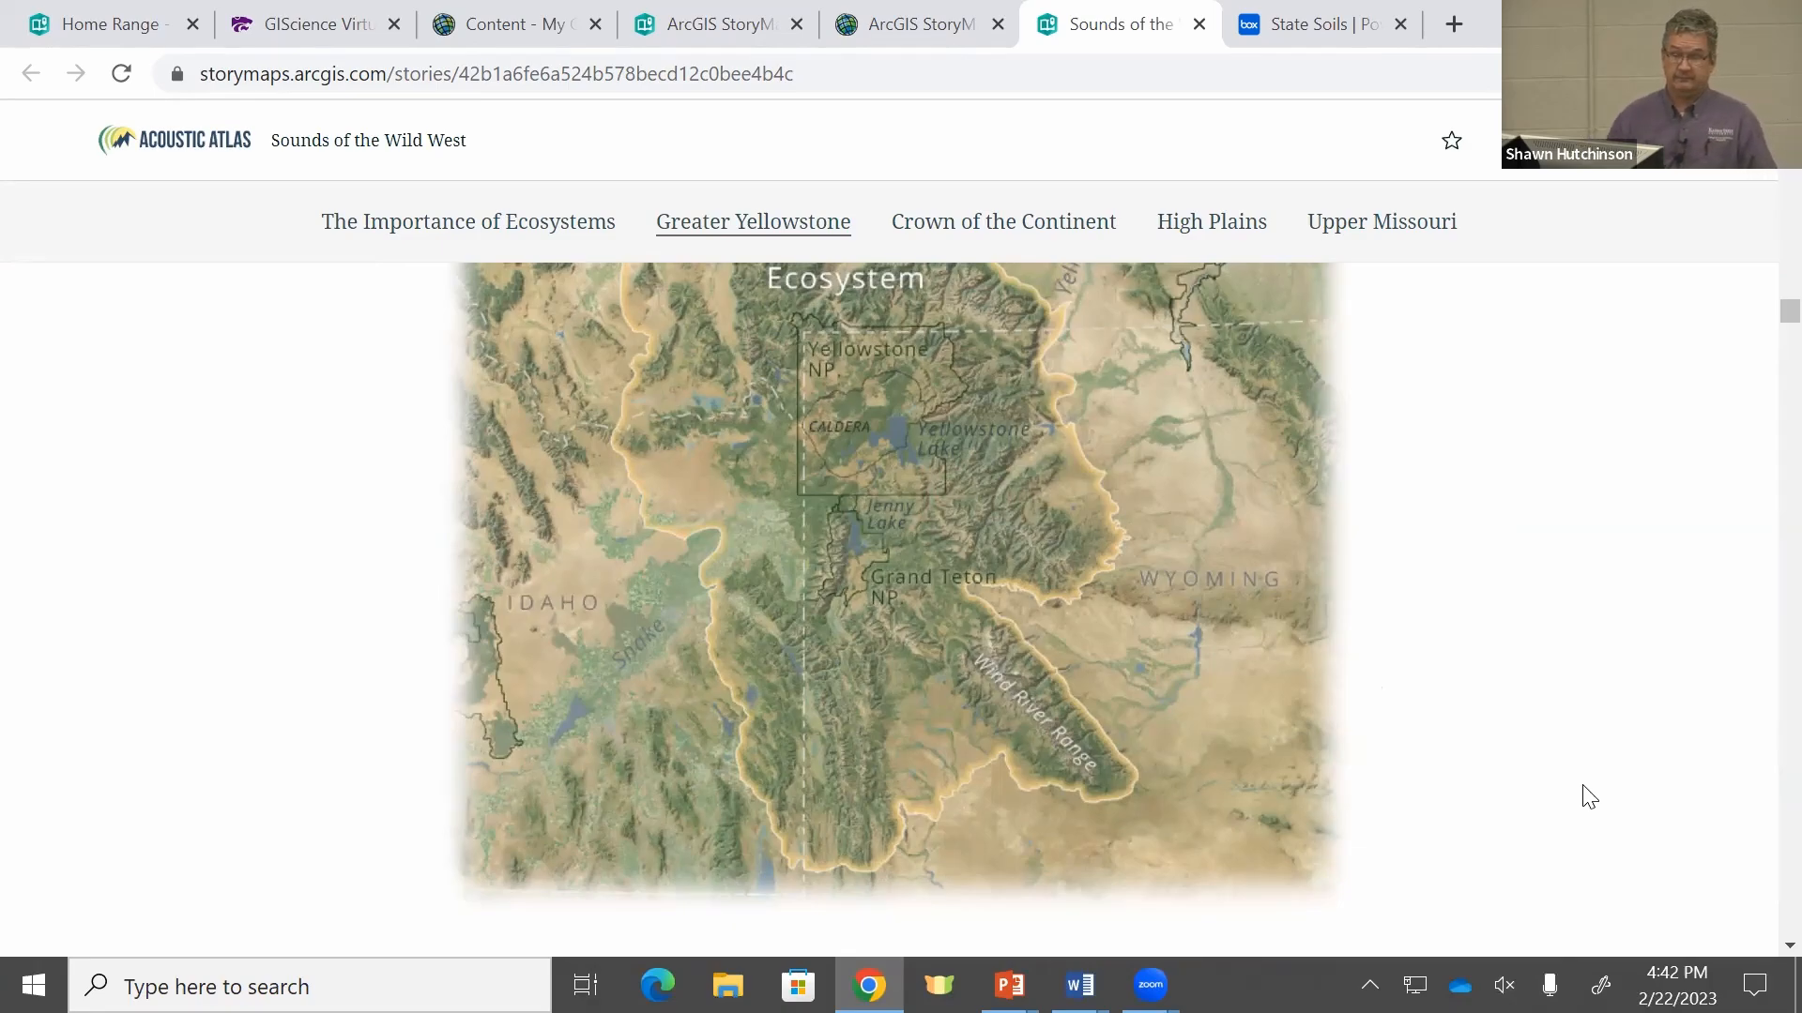
scroll(885, 588, down, 5)
scroll(933, 582, down, 8)
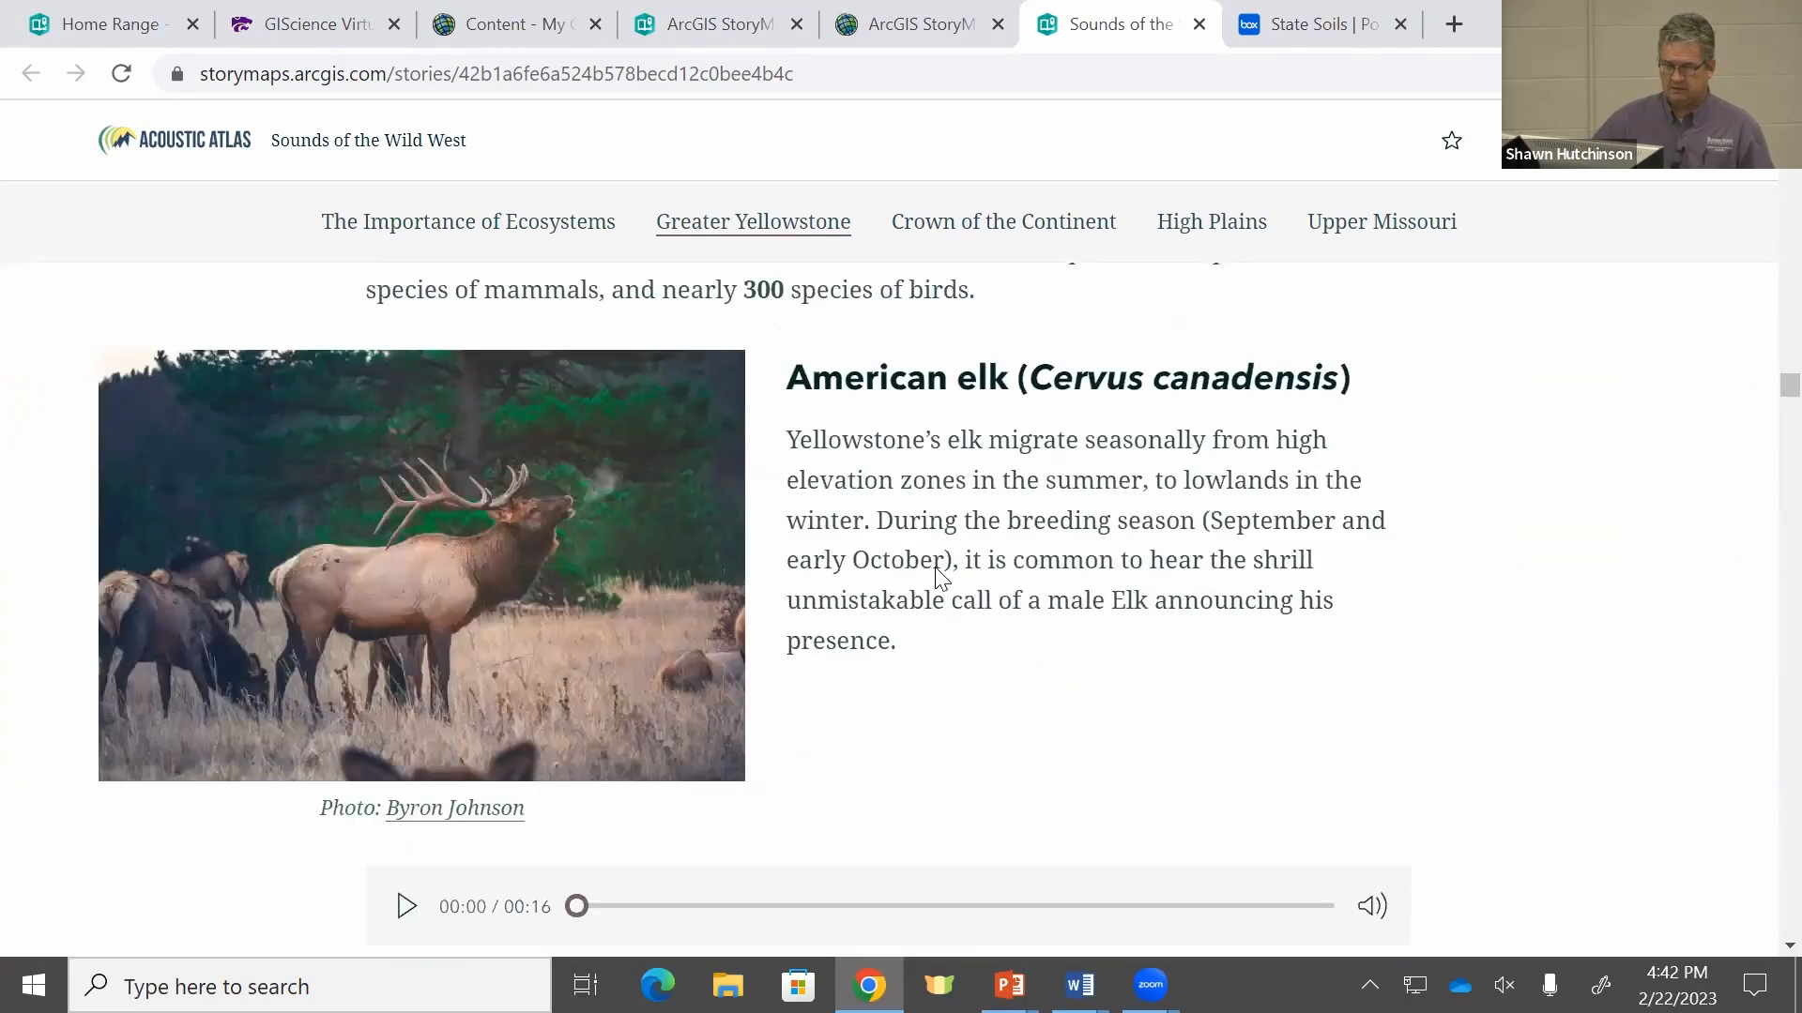
scroll(938, 575, down, 1)
click(411, 776)
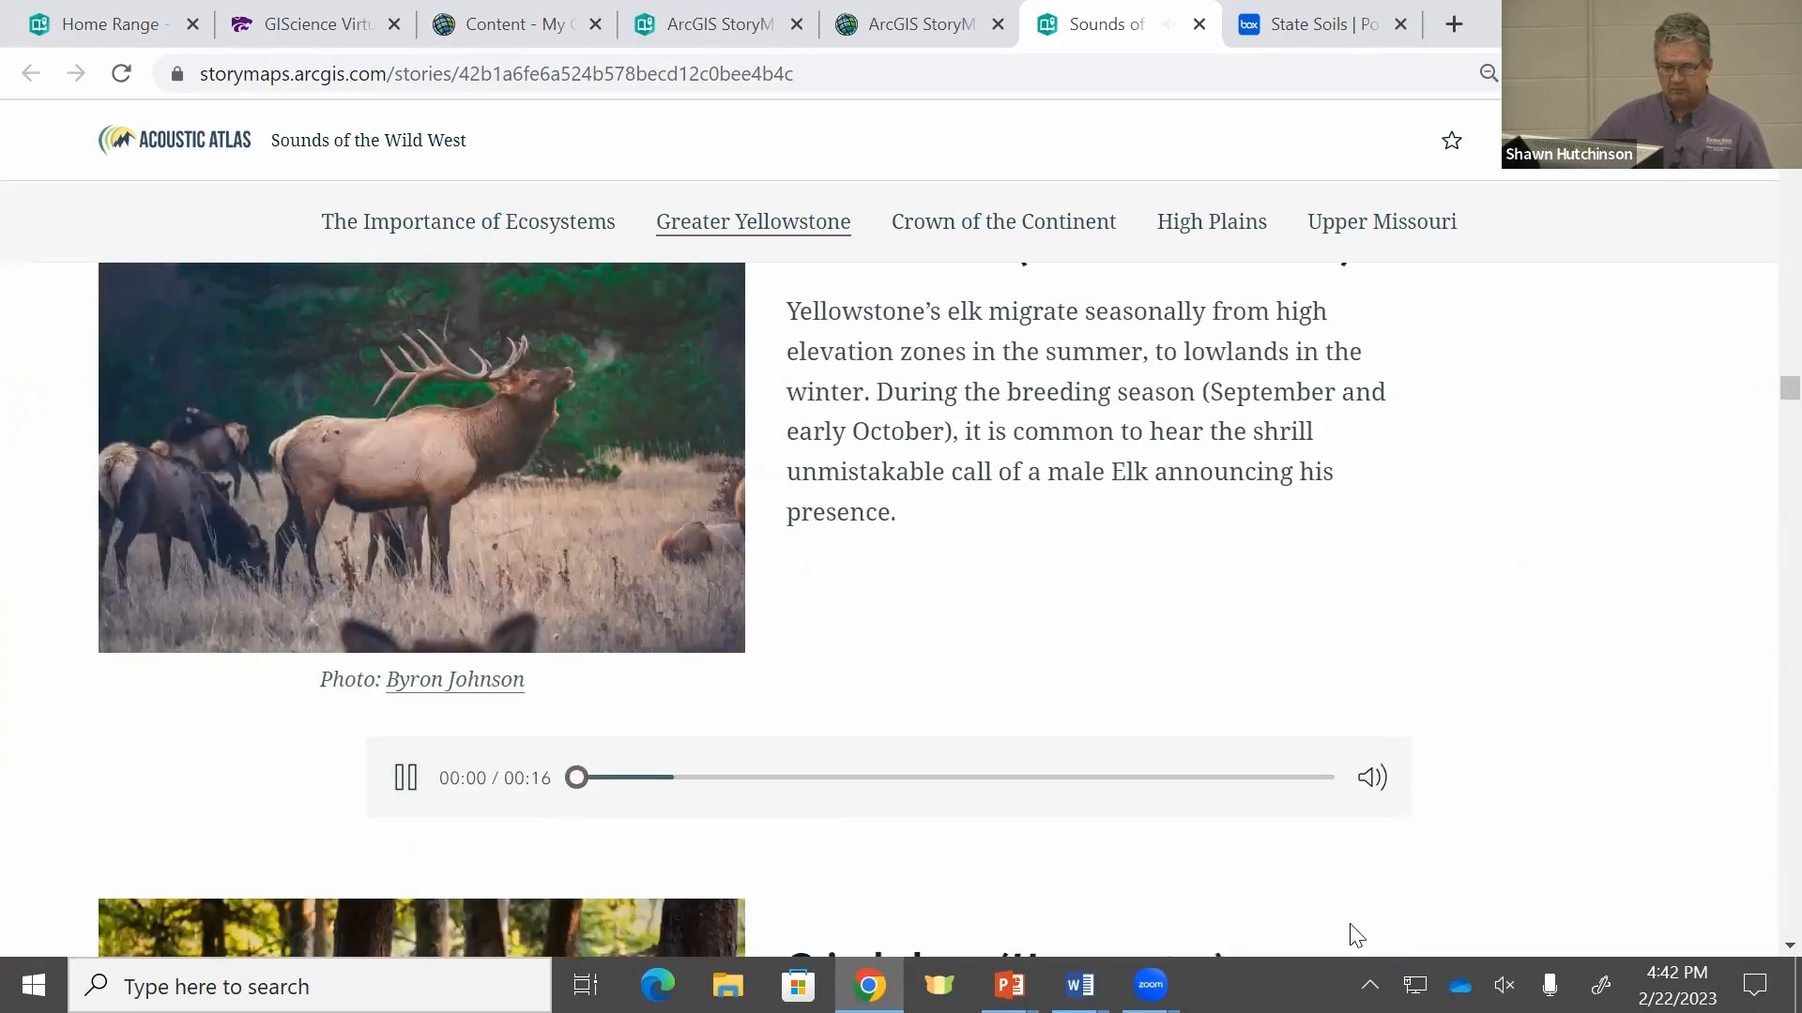